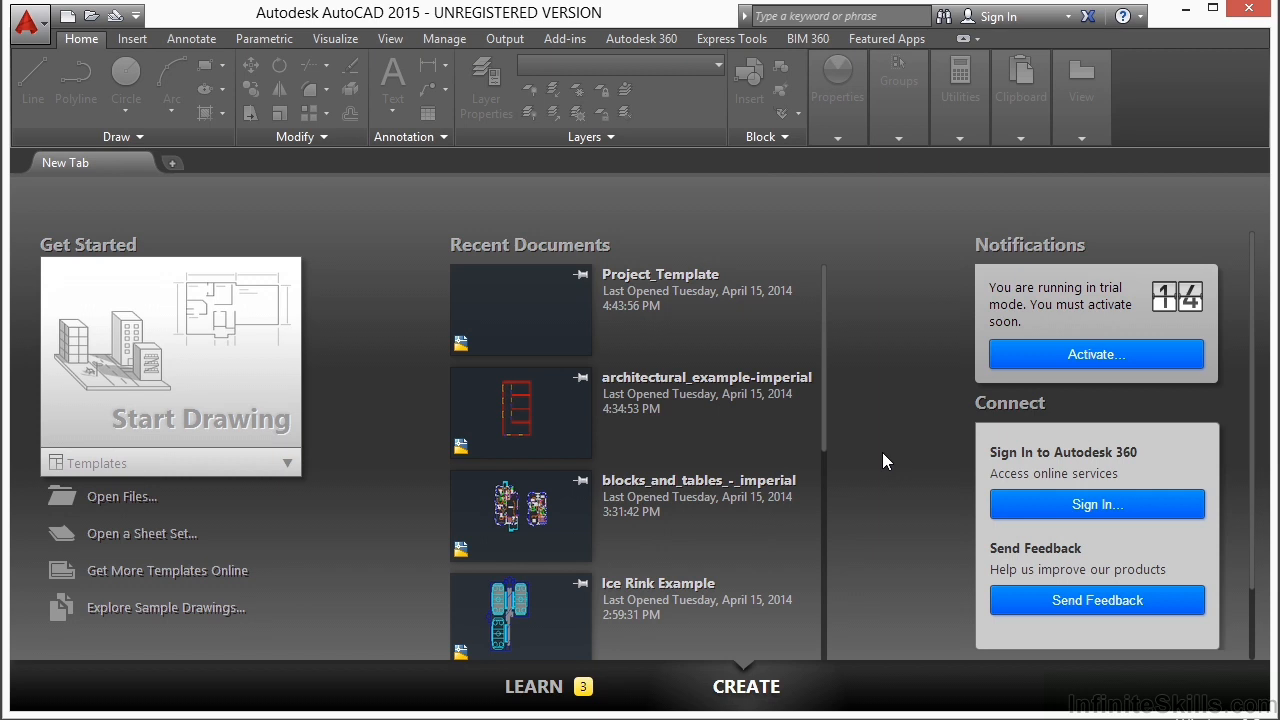
Step: Open the drawing Dimension Example.dwg from folder 10 inside the Projects folder
left_click(122, 497)
left_click(668, 156)
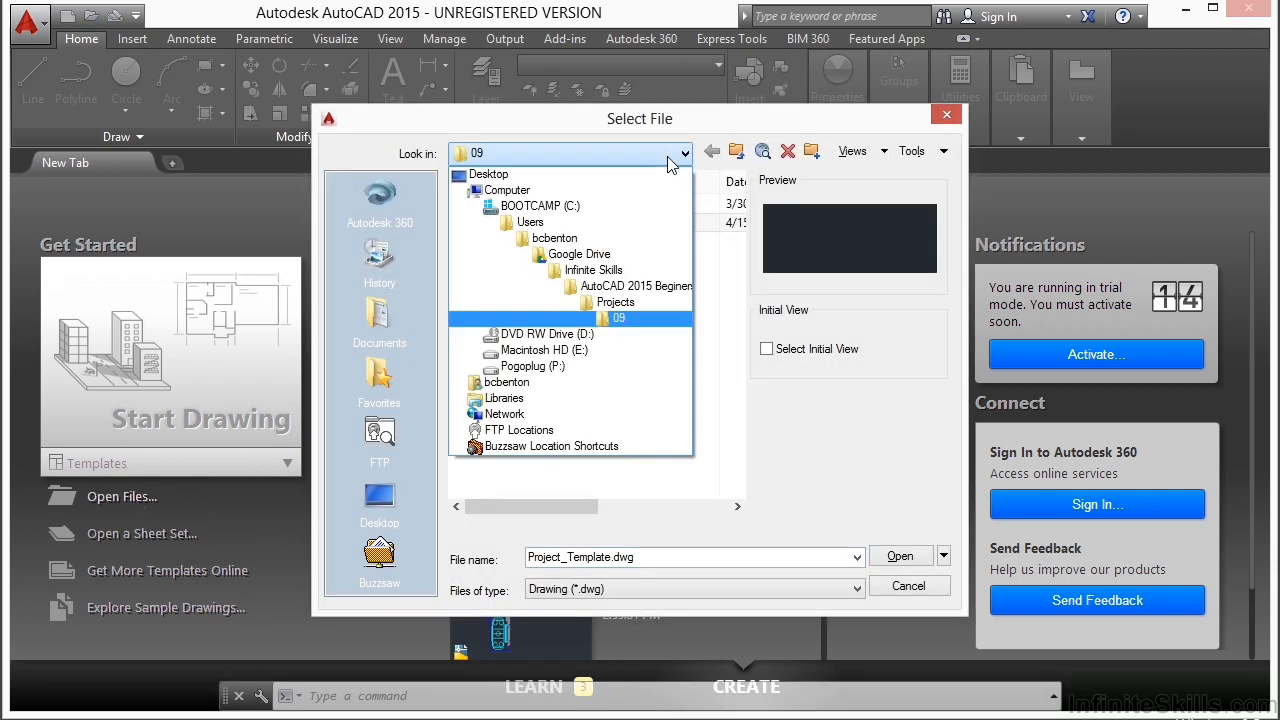
left_click(627, 299)
double_click(491, 339)
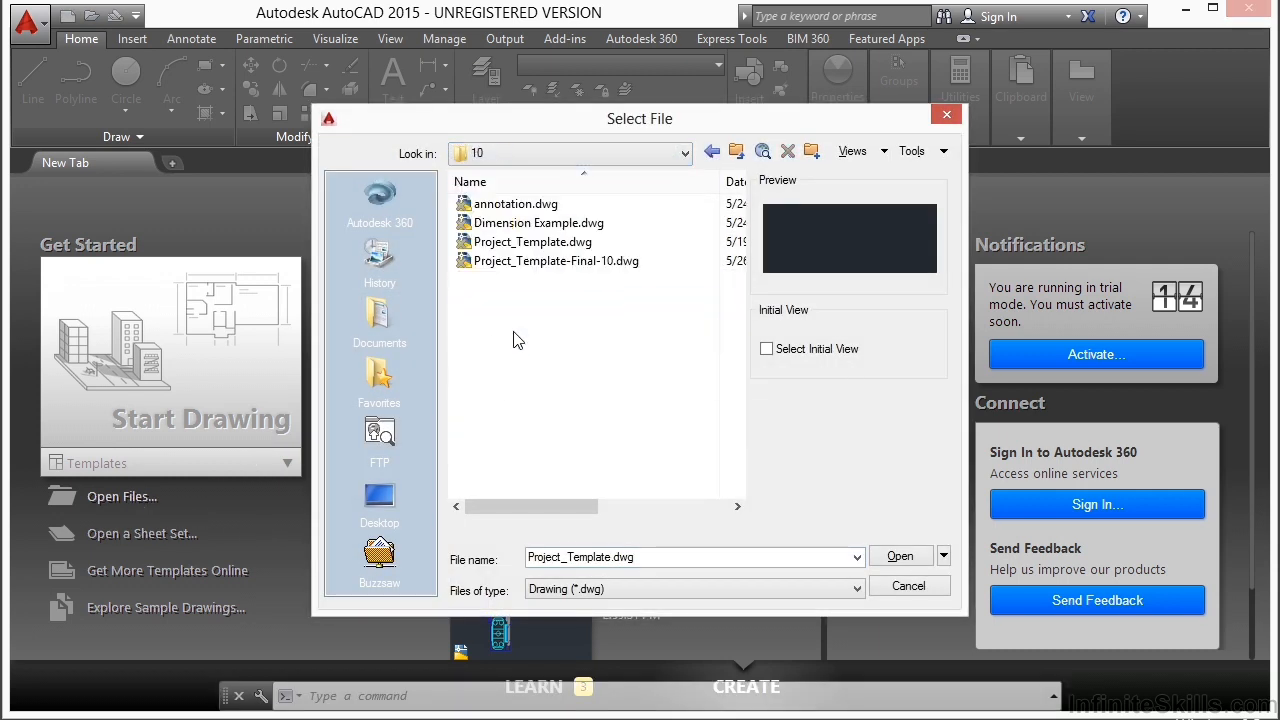
left_click(566, 226)
left_click(899, 557)
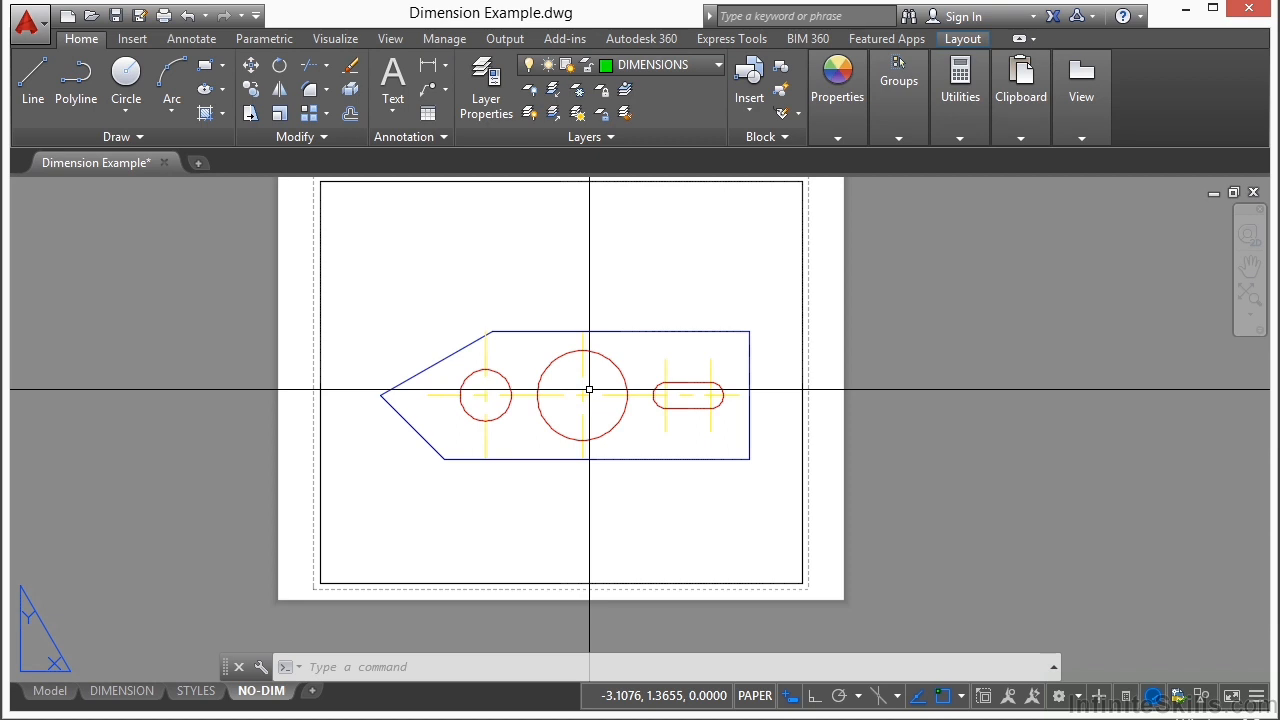
Step: Examine the linear, aligned, angular and radius dimensions of the plate in the DIMENSION layout, including their text, arrows and extension lines
left_click(122, 691)
scroll(525, 299, "up", 4)
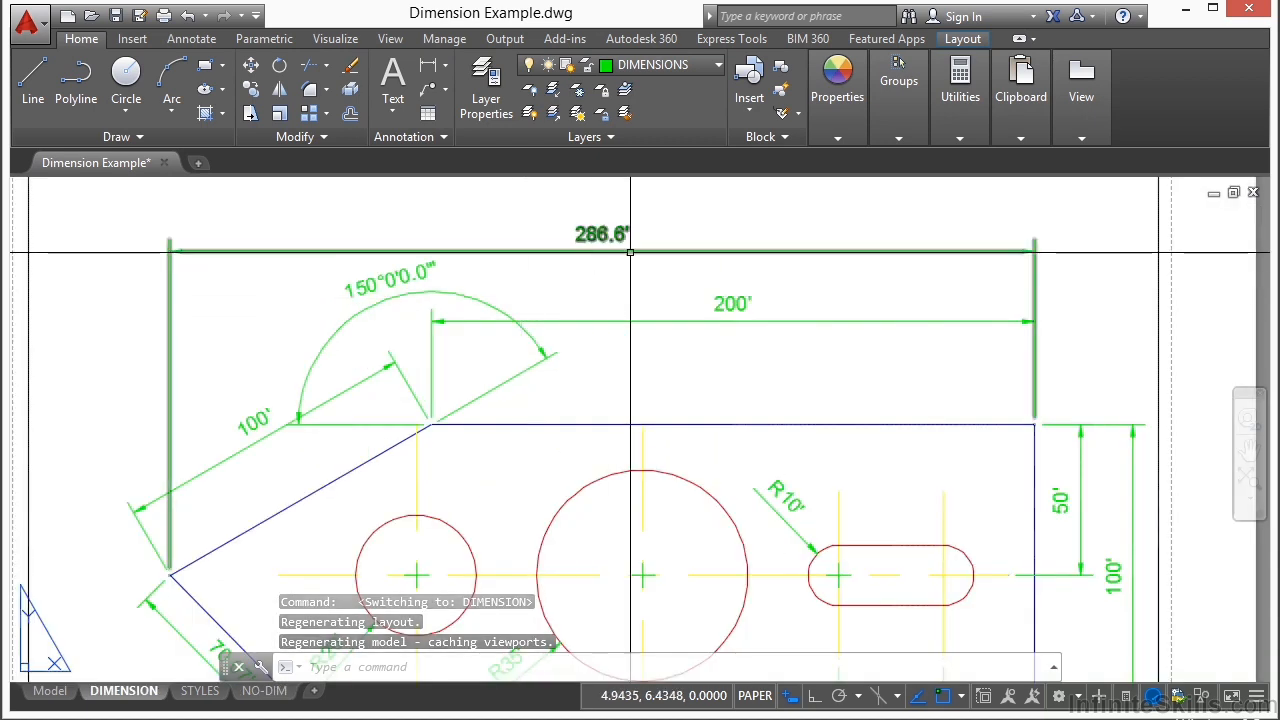
scroll(646, 297, "down", 3)
middle_click_drag(660, 457, 654, 405)
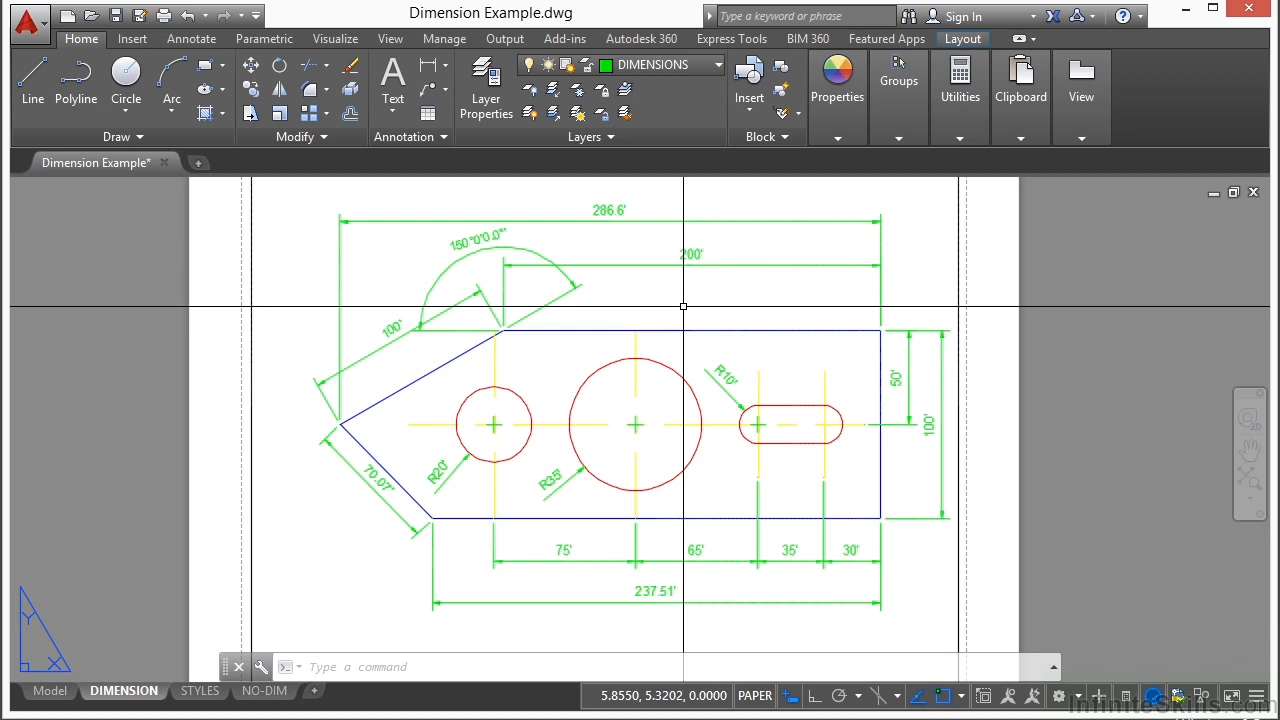
scroll(683, 306, "up", 4)
scroll(676, 340, "down", 1)
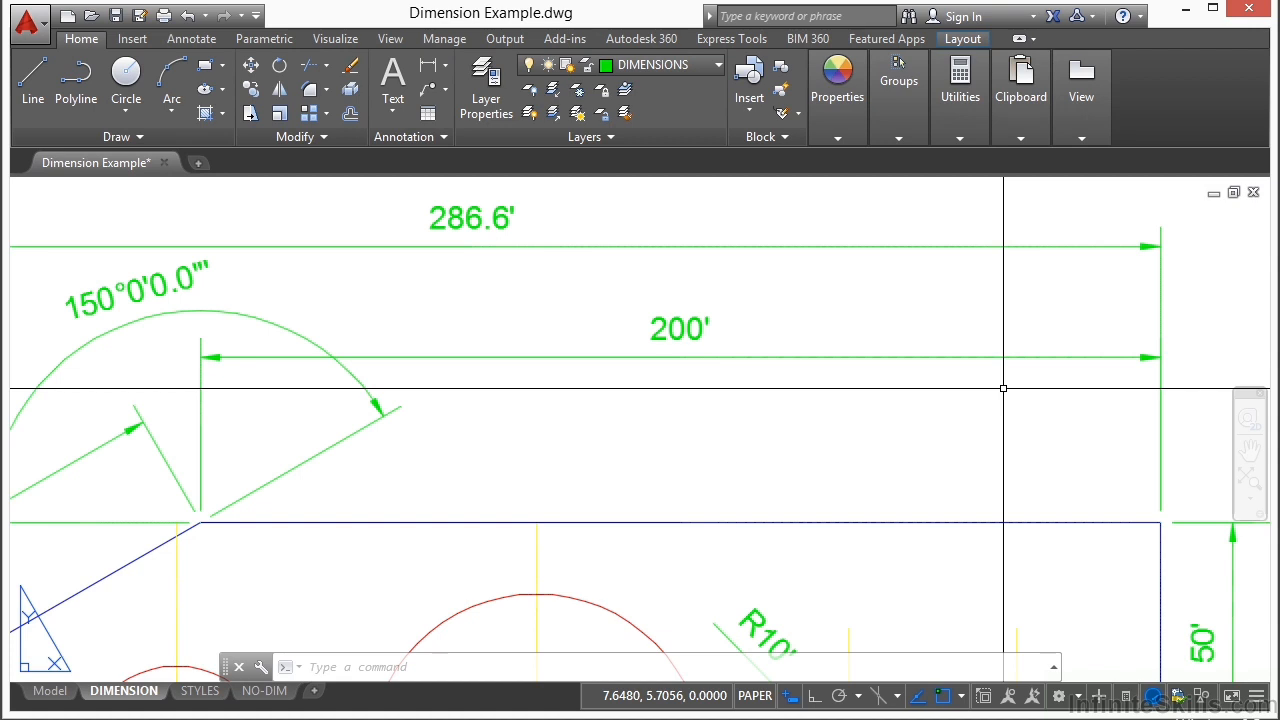
scroll(880, 345, "down", 4)
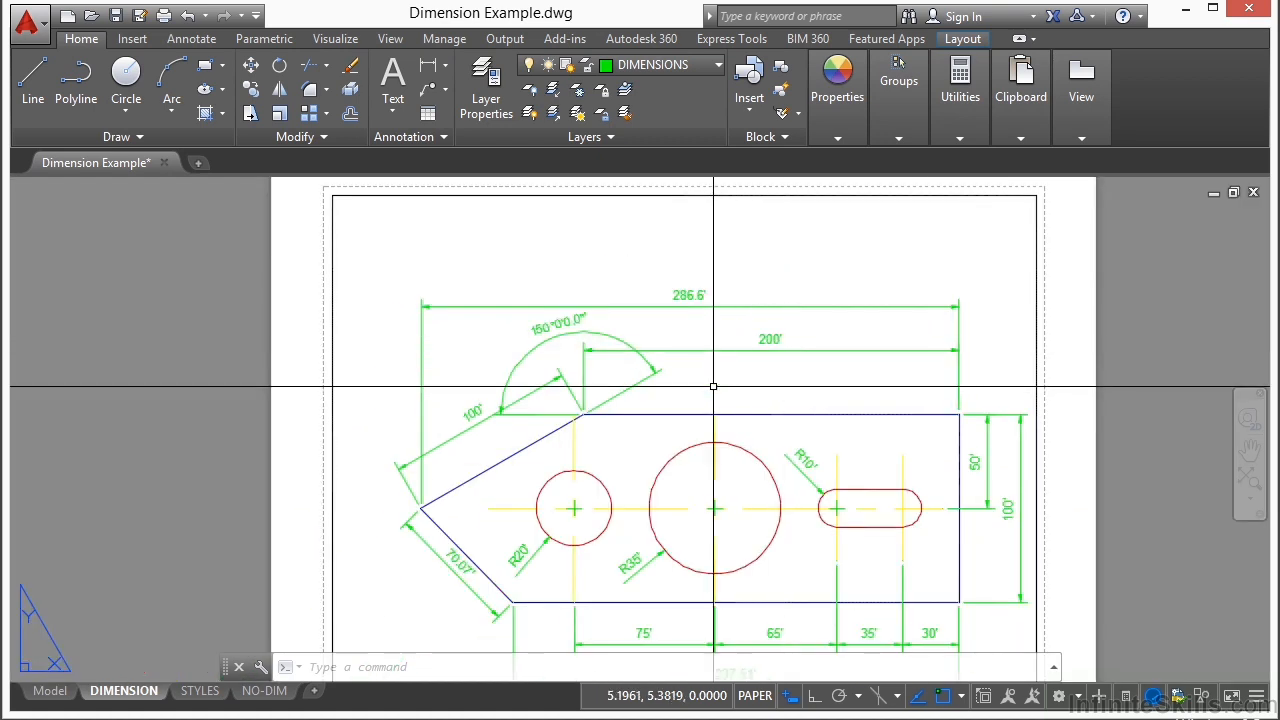
middle_click_drag(714, 404, 690, 372)
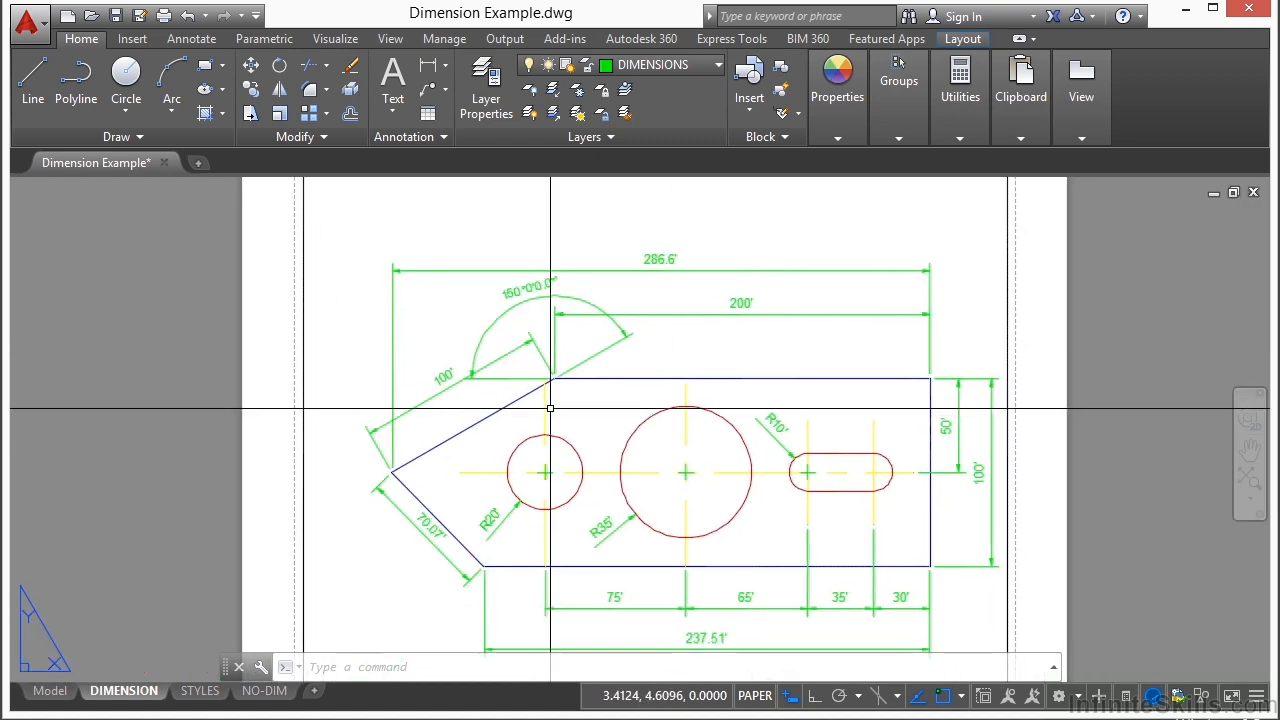
Step: In the NO-DIM layout, add a linear dimension along the plate's upper horizontal edge with the dimension line above it
left_click(259, 691)
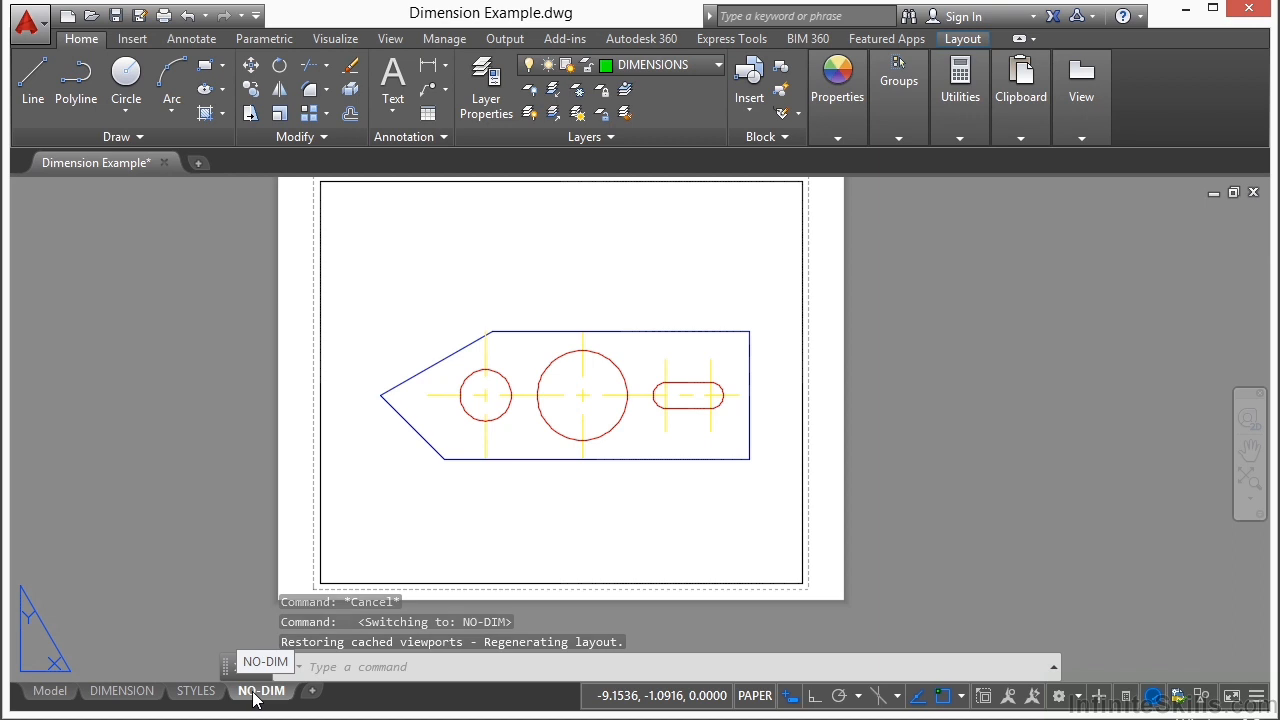
left_click(192, 39)
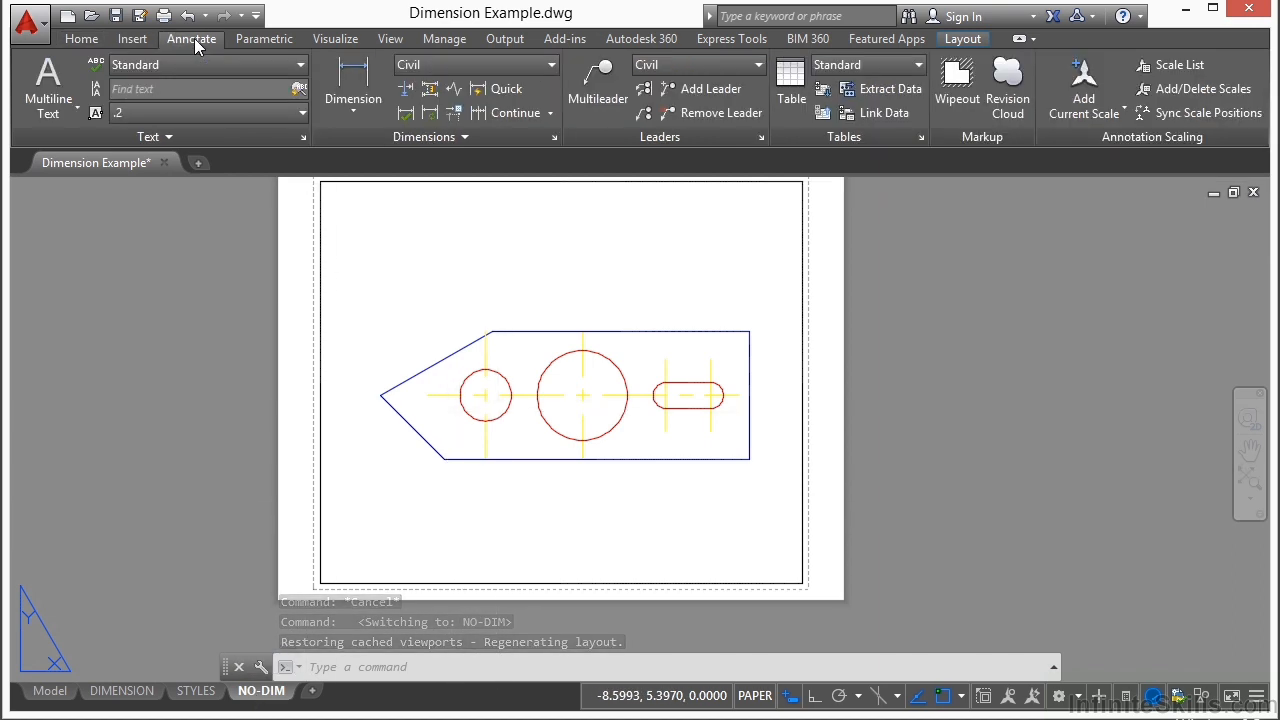
left_click(356, 111)
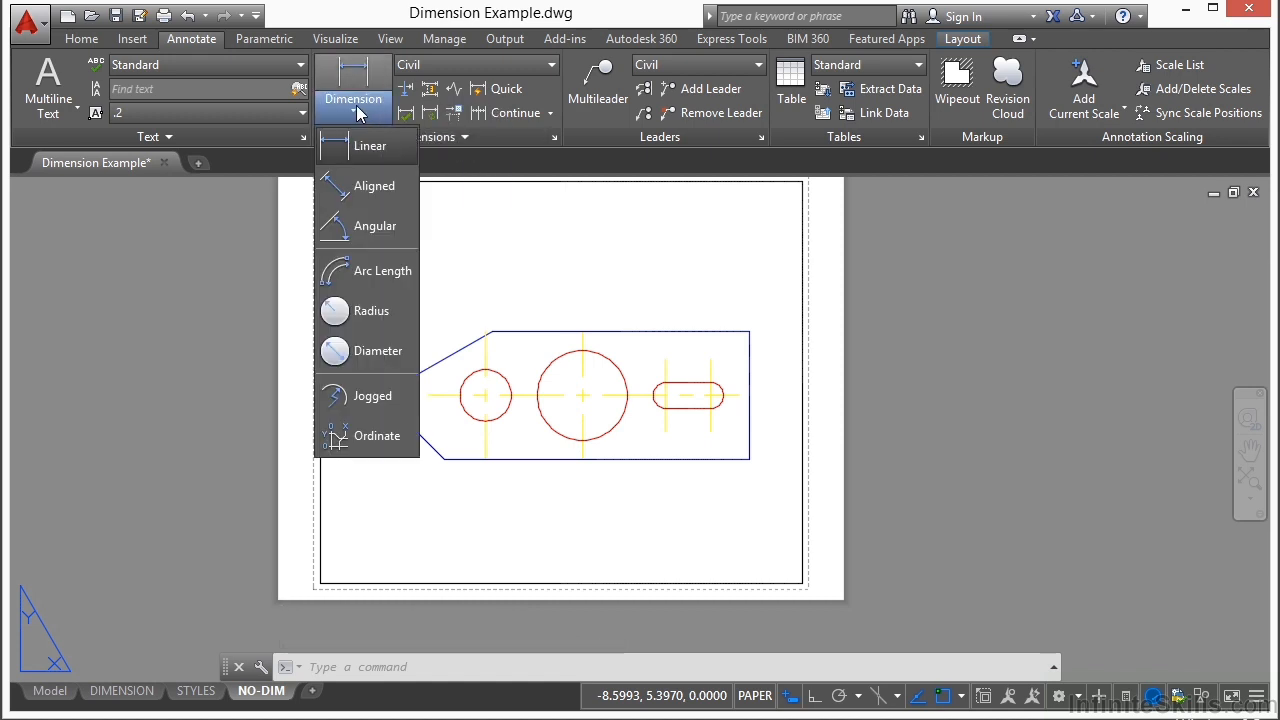
left_click(362, 146)
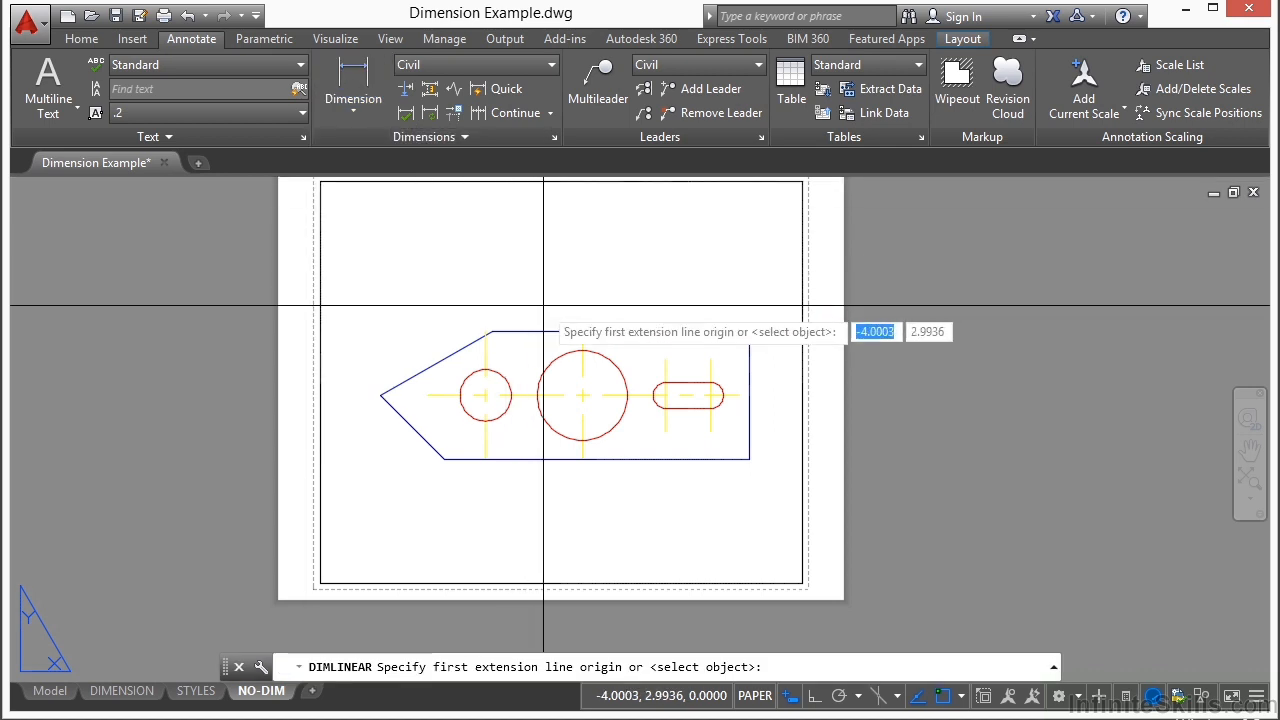
key("F3")
key("F3")
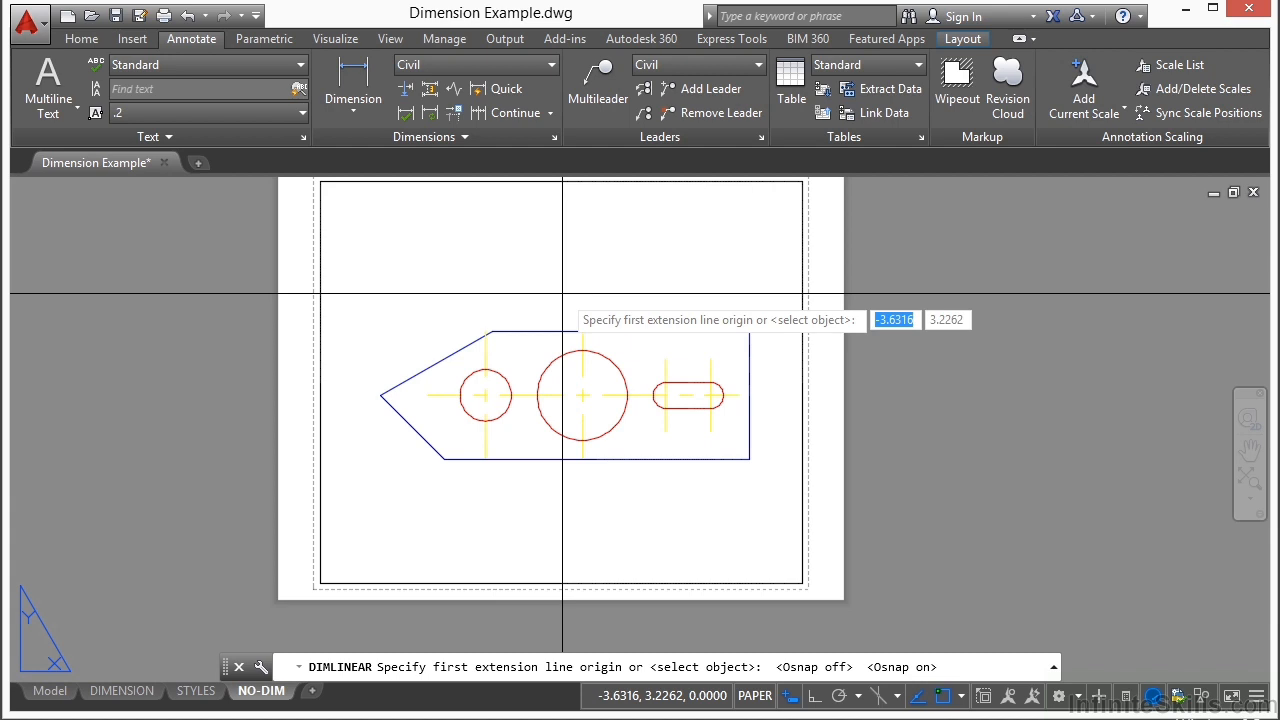
scroll(537, 295, "up", 2)
middle_click_drag(488, 306, 463, 314)
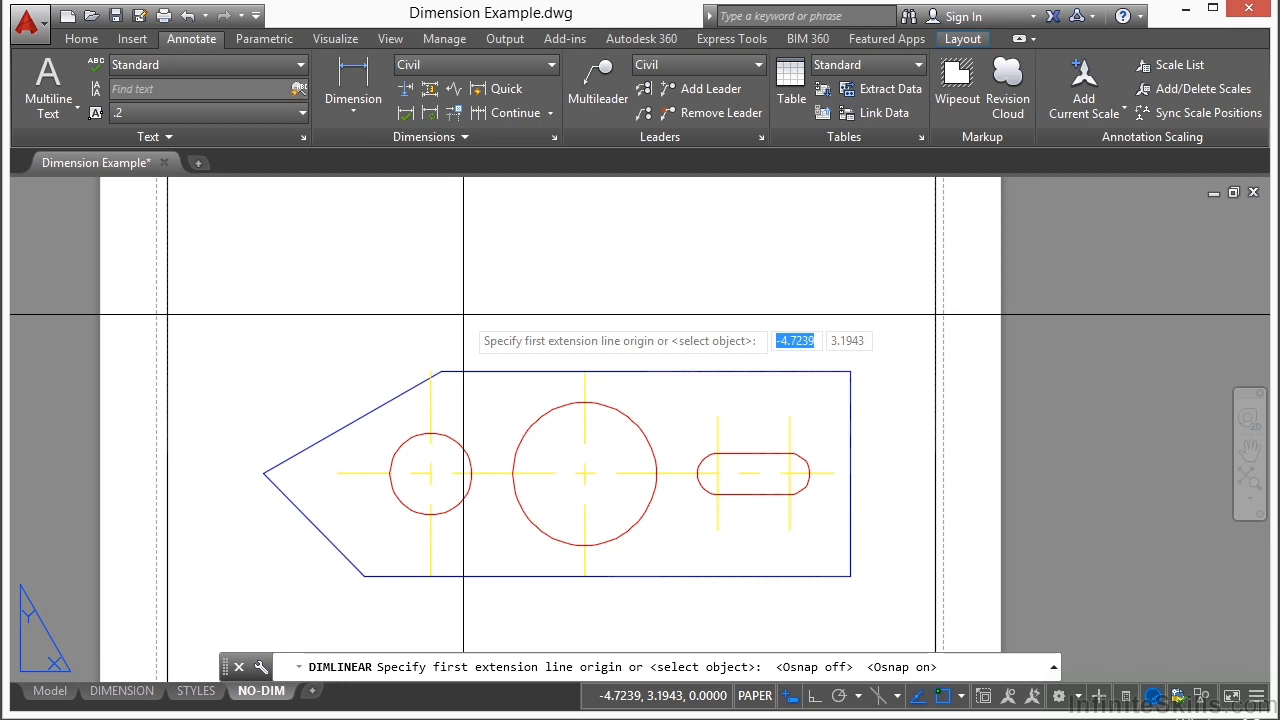
left_click(443, 371)
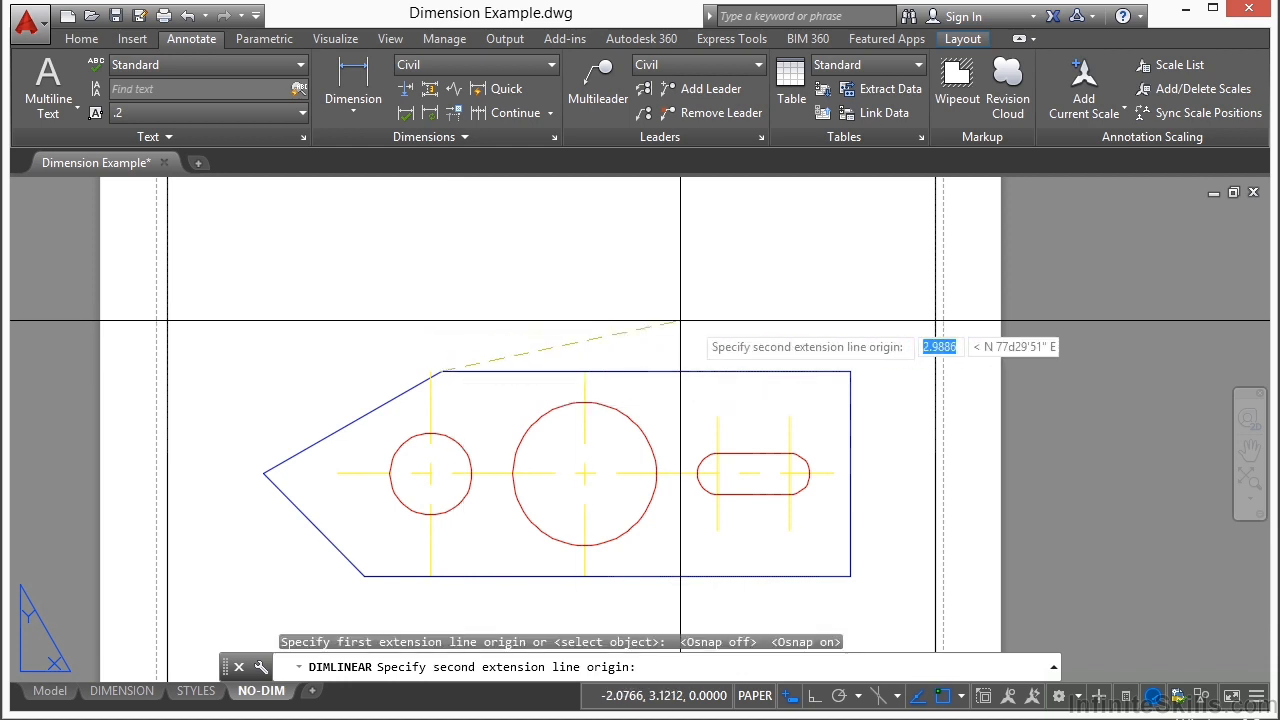
left_click(851, 371)
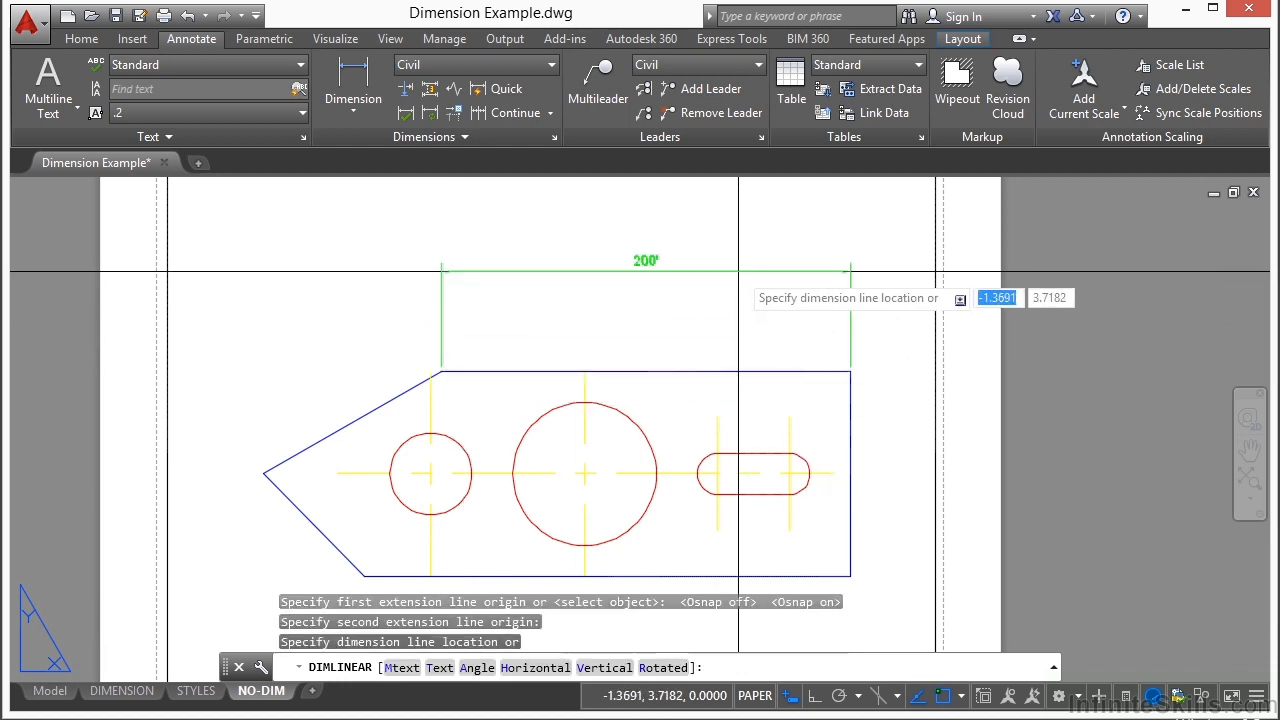
left_click(738, 277)
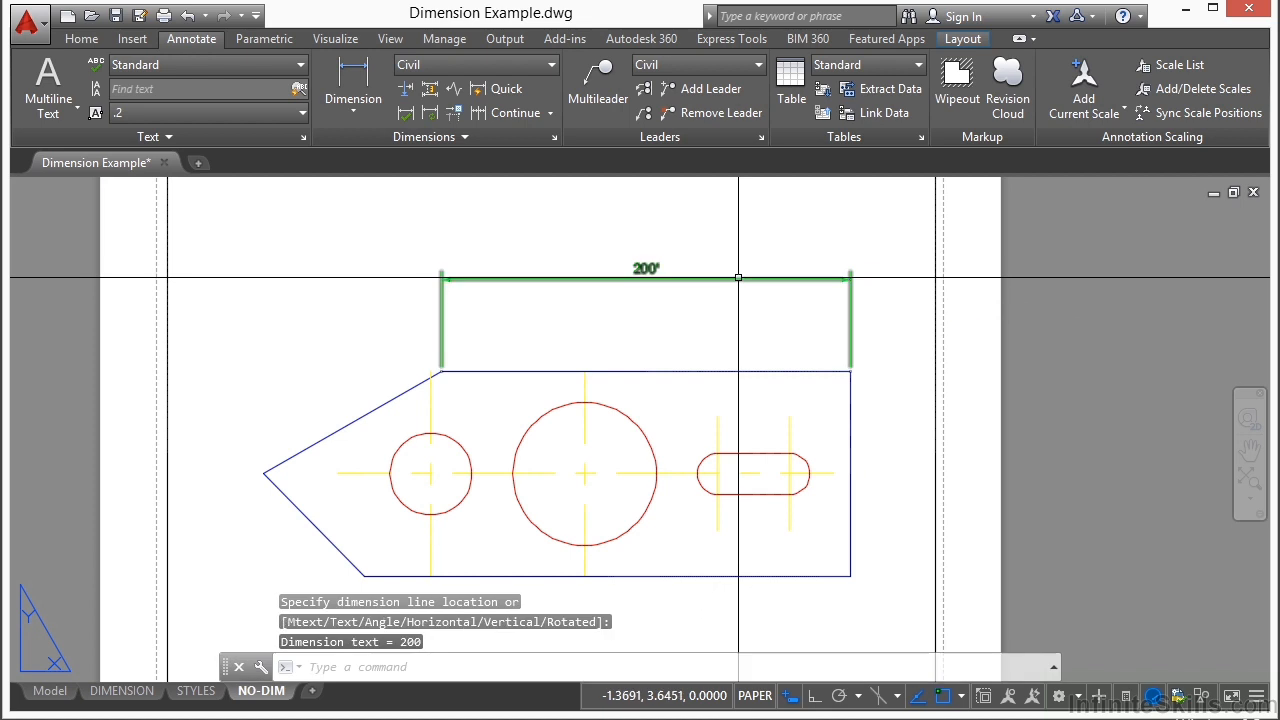
Step: Add an aligned dimension to the plate's upper sloped edge, placed outside and parallel to that edge
left_click(362, 106)
left_click(366, 189)
left_click(441, 371)
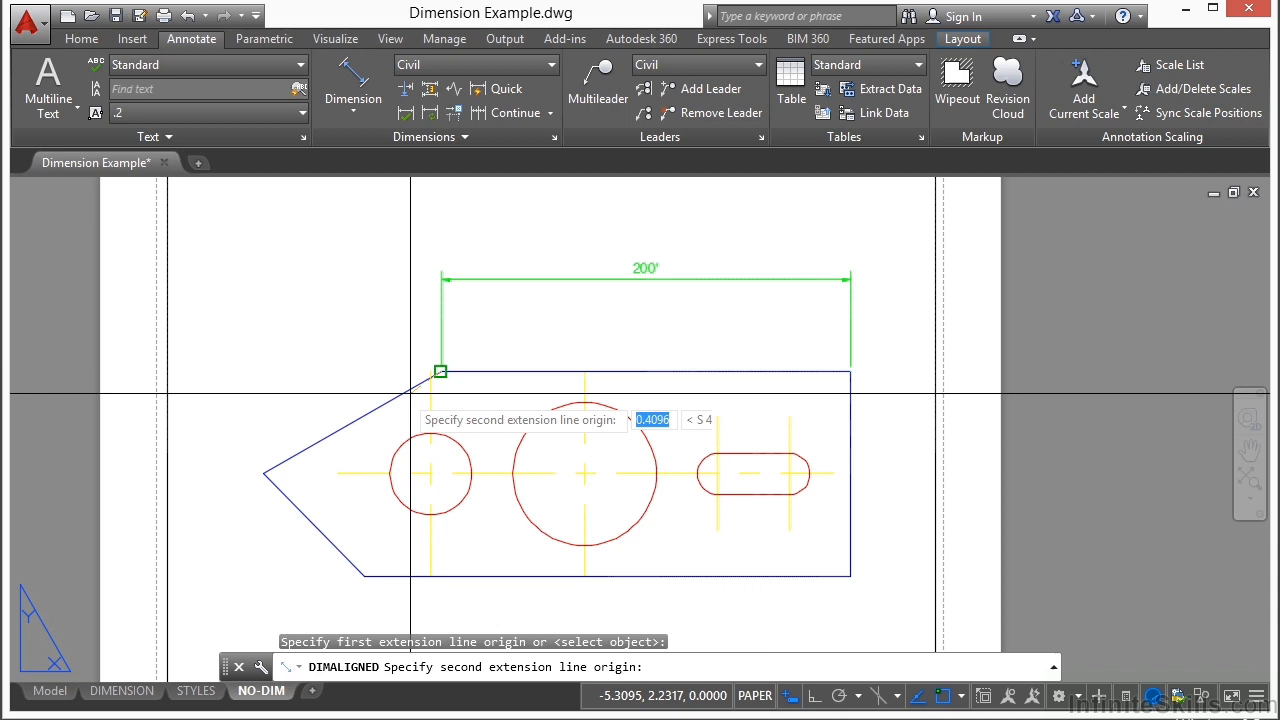
left_click(264, 472)
left_click(262, 392)
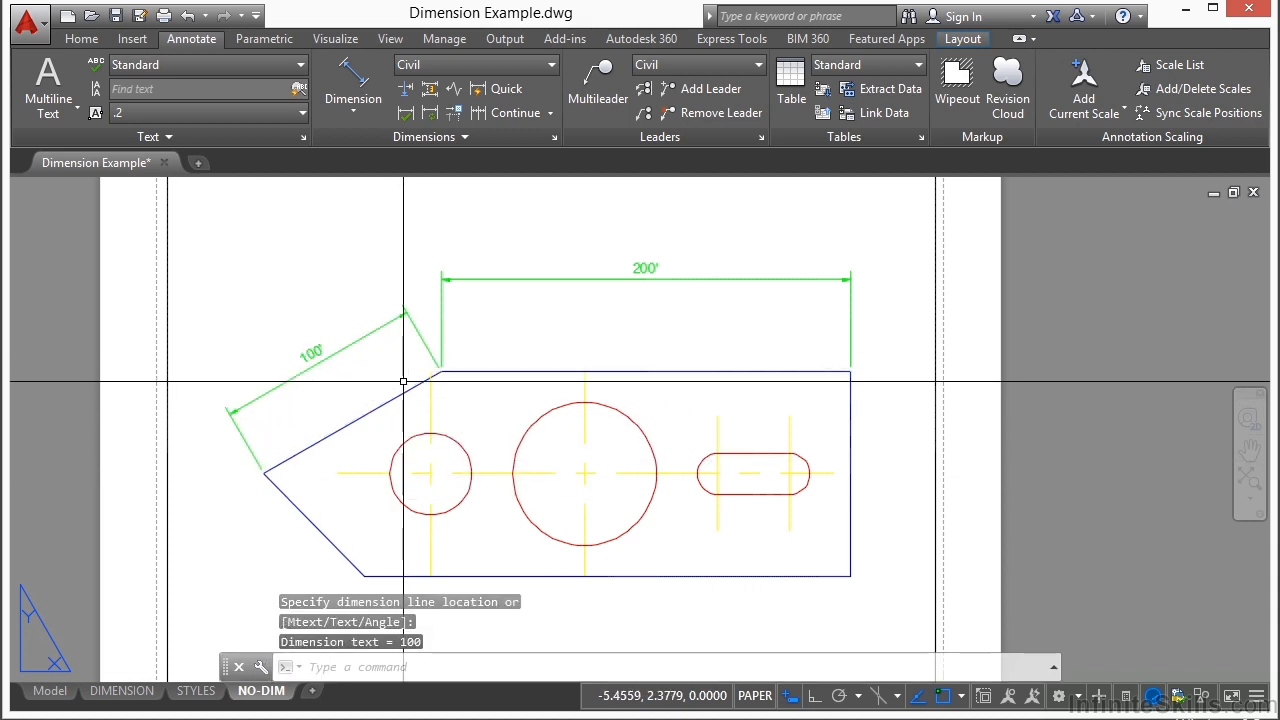
Step: Add a linear dimension for the vertical height of the upper sloped edge, placed beyond the plate's pointed end
left_click(382, 114)
left_click(369, 147)
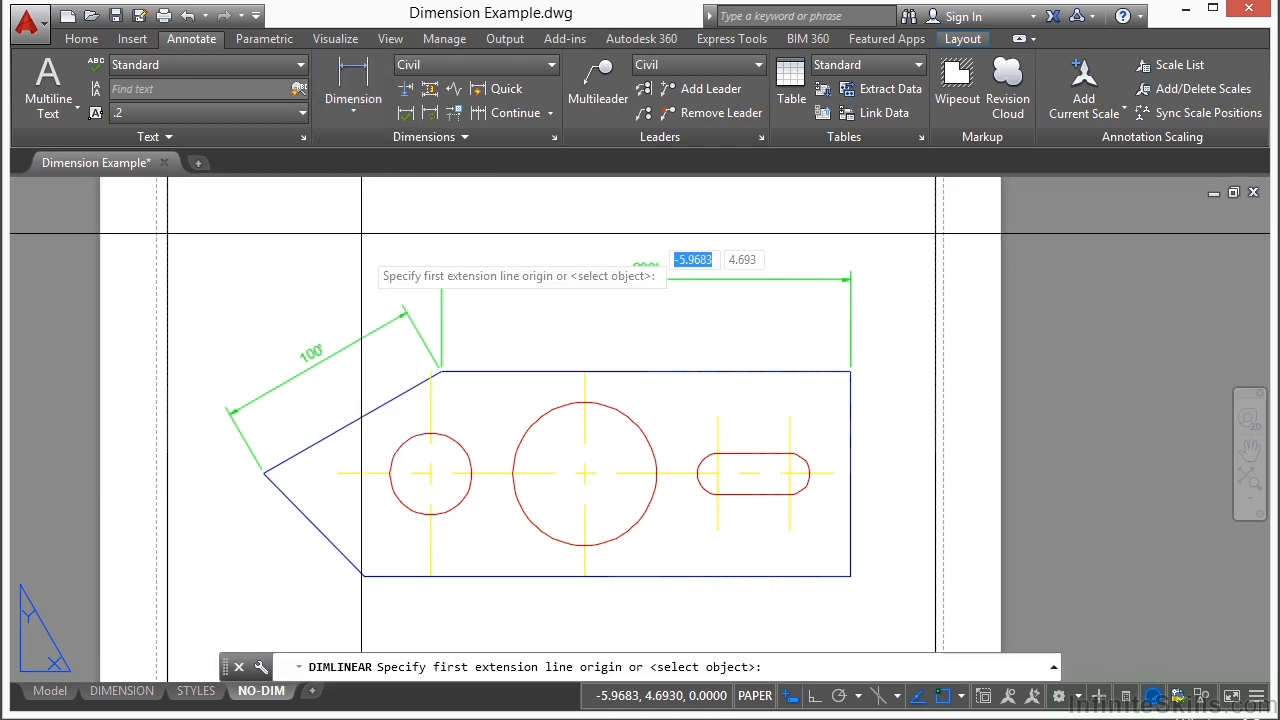
left_click(264, 473)
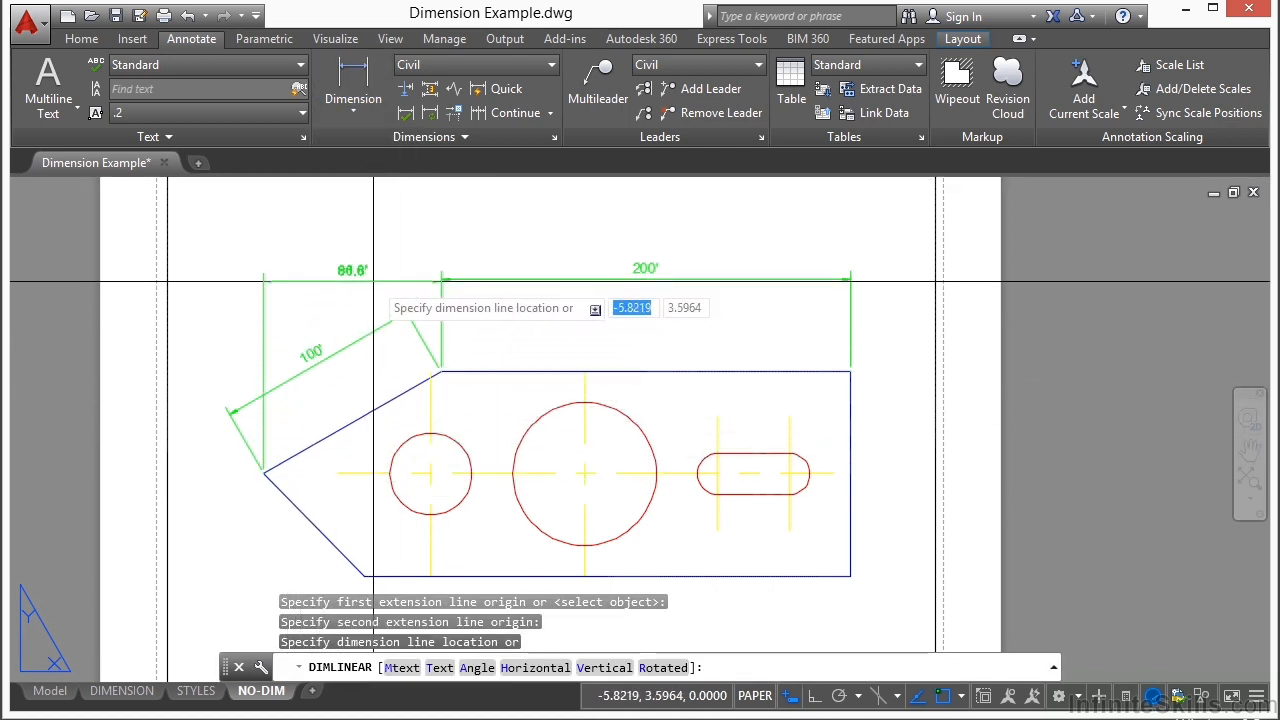
left_click(207, 382)
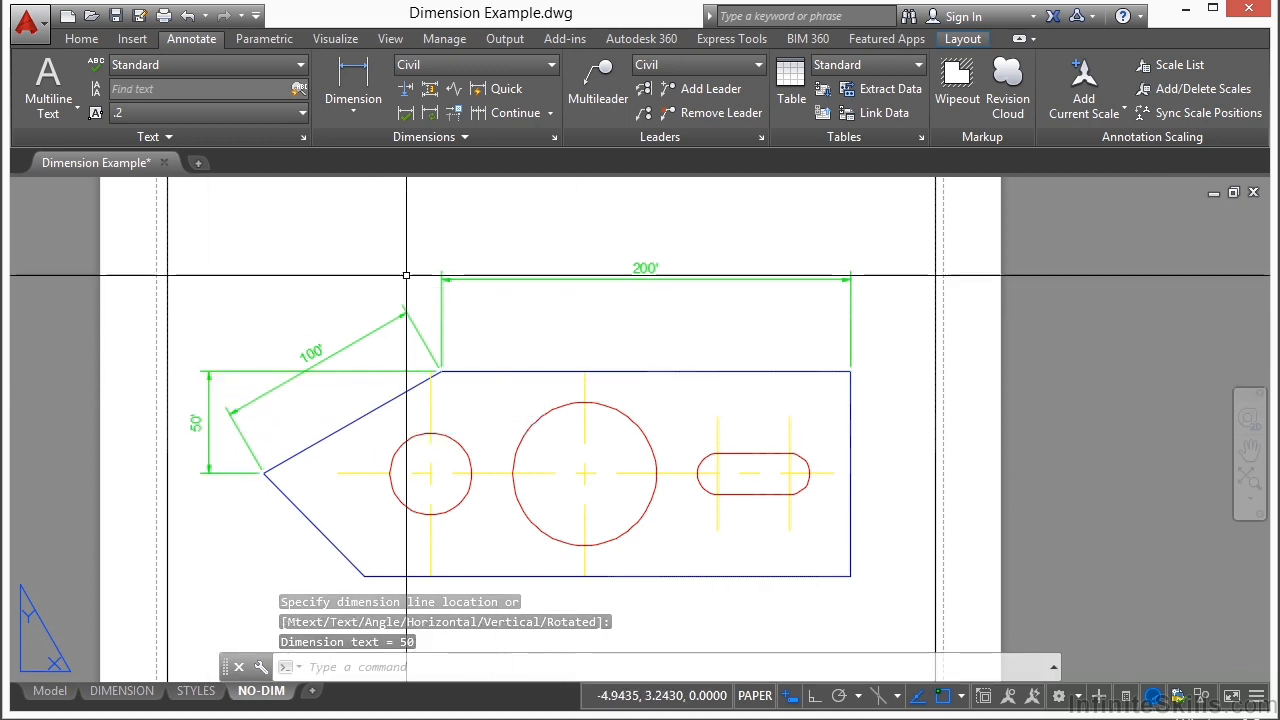
Step: Add an angular dimension between the two sloped edges at the plate's point, with its arc inside the plate
left_click(372, 106)
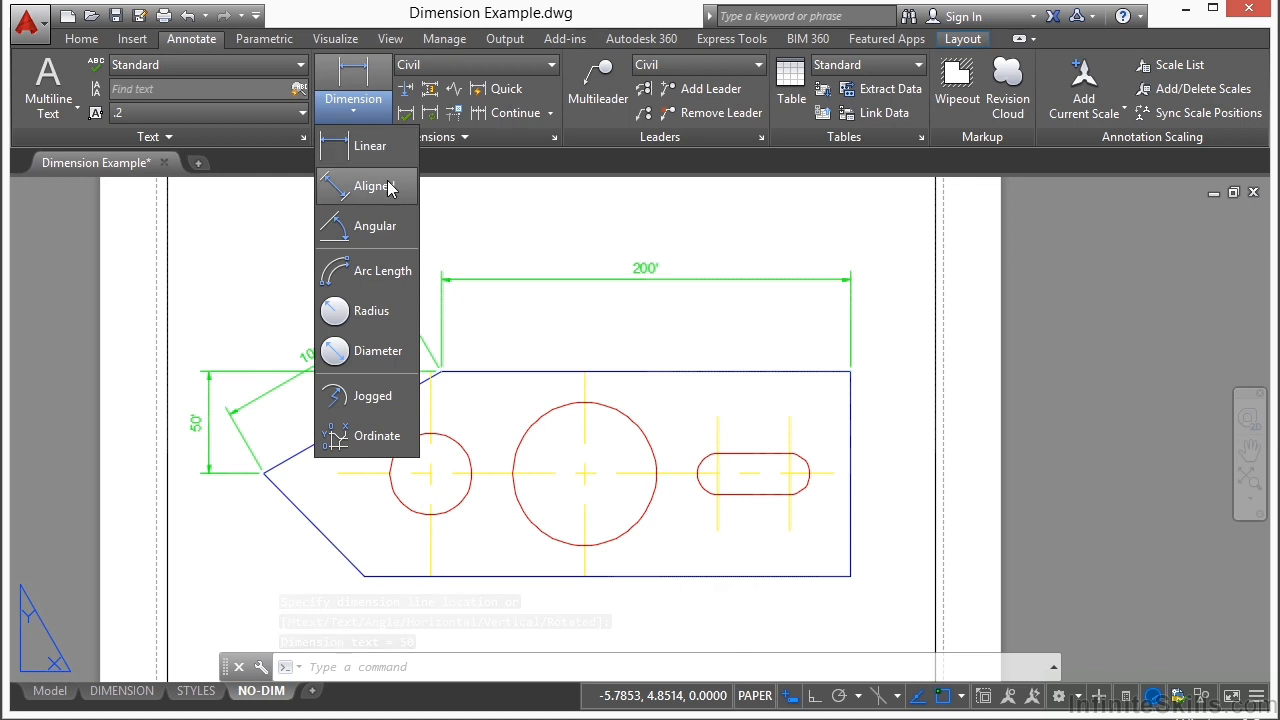
left_click(368, 236)
left_click(305, 450)
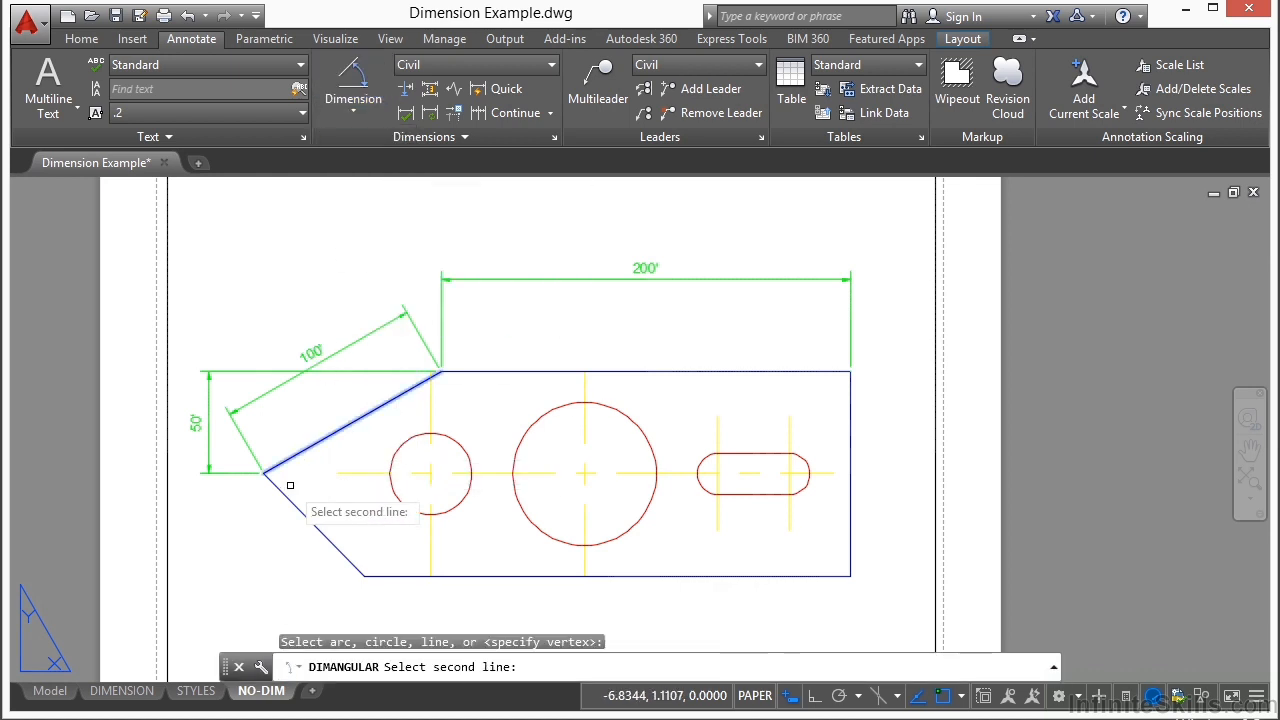
left_click(296, 505)
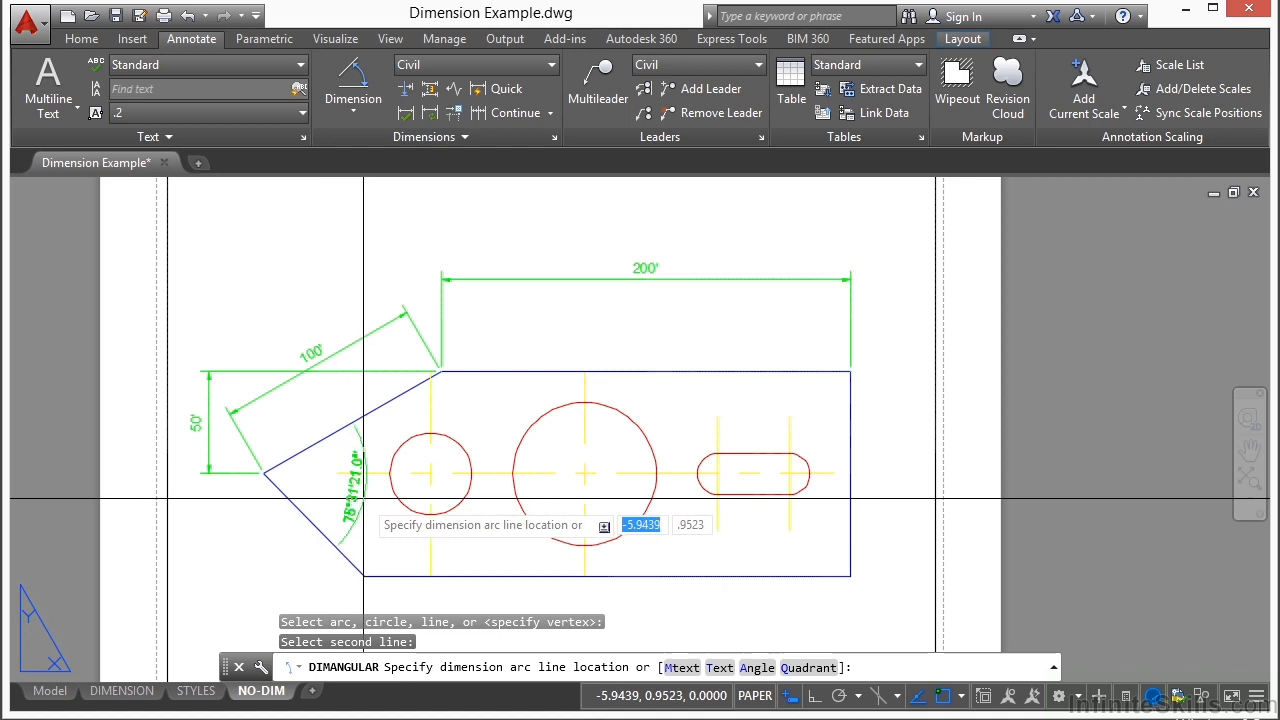
double_click(364, 498)
double_click(150, 440)
Step: Add a radius dimension to the large central circle, with its text inside the circle
left_click(353, 98)
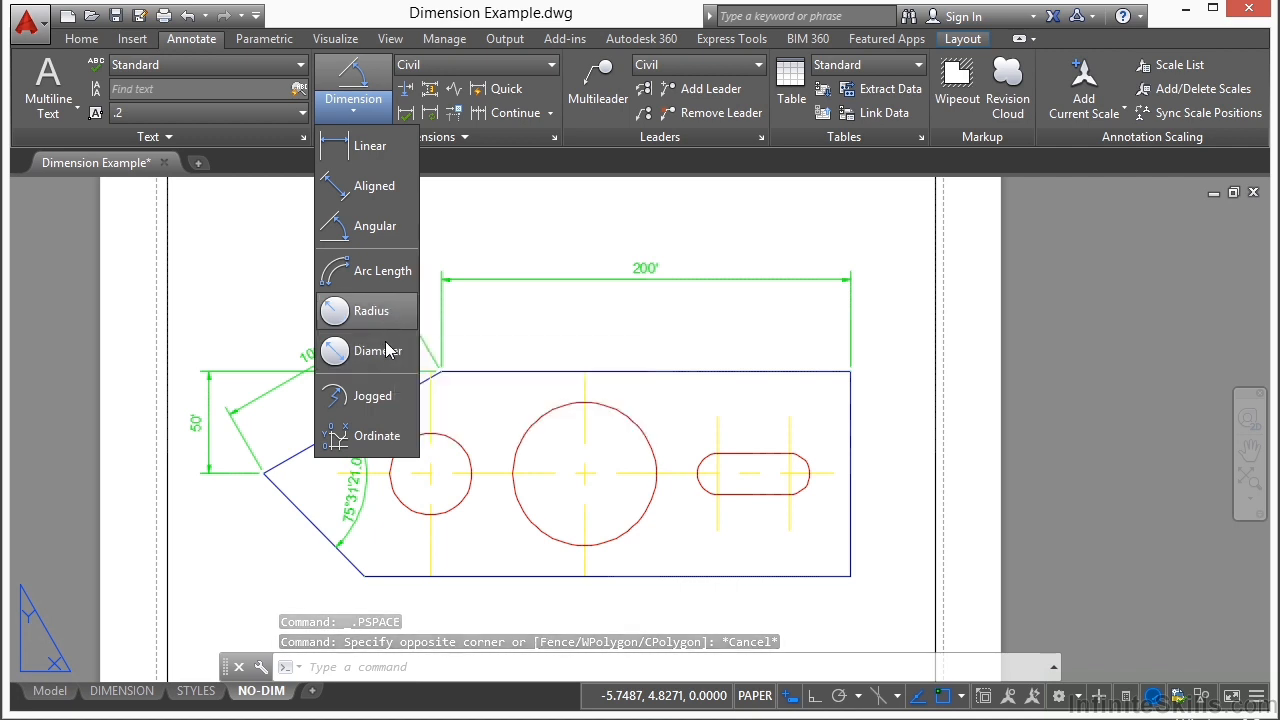
left_click(375, 311)
scroll(525, 450, "up", 2)
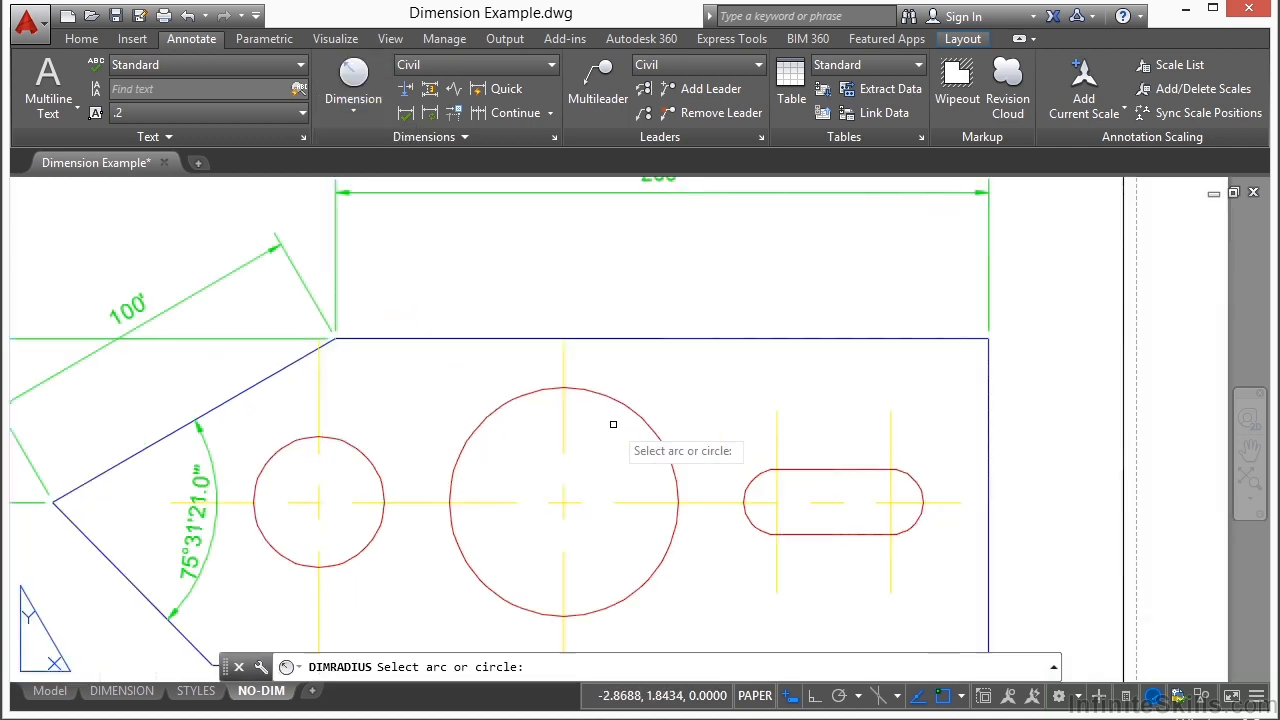
left_click(630, 410)
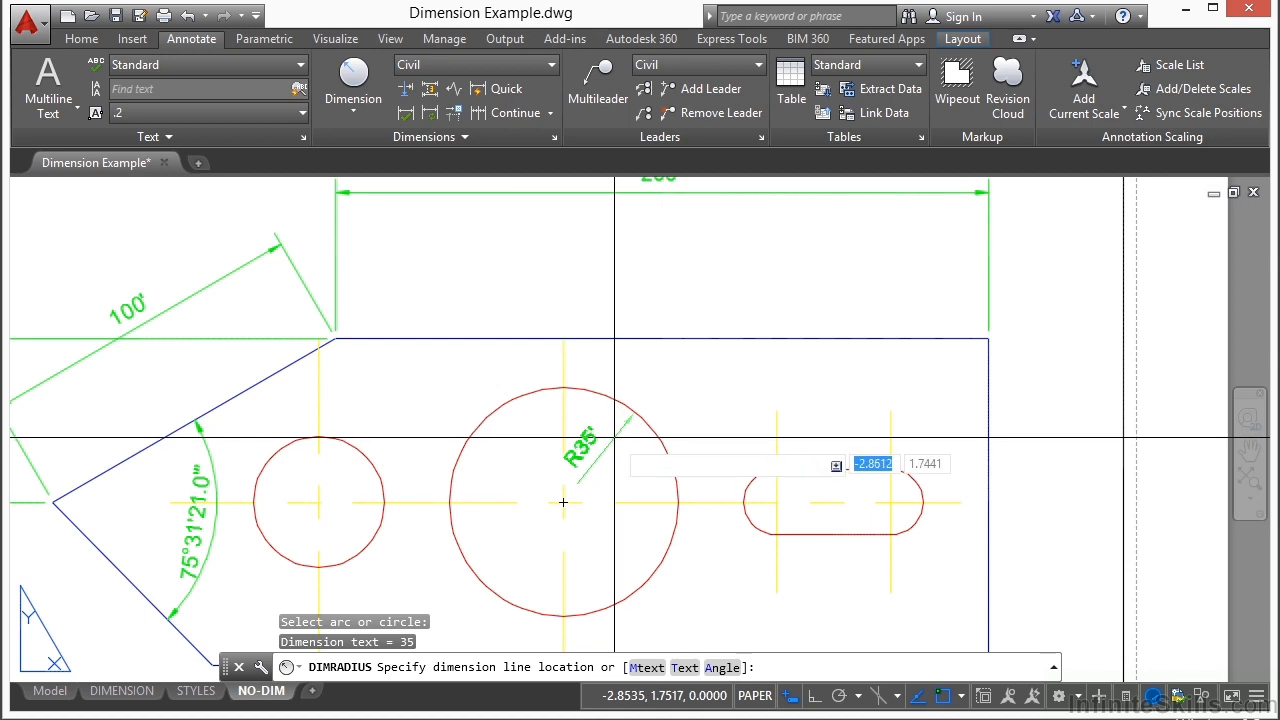
left_click(595, 482)
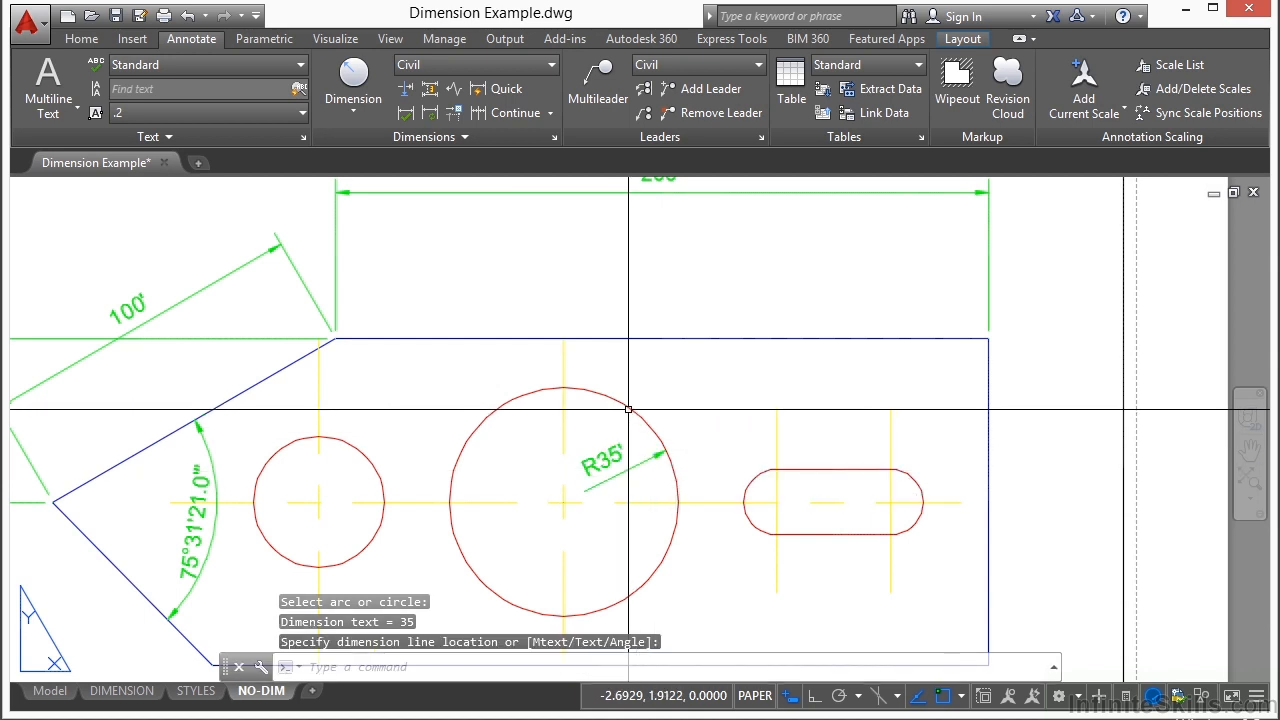
scroll(650, 455, "down", 1)
scroll(710, 297, "down", 1)
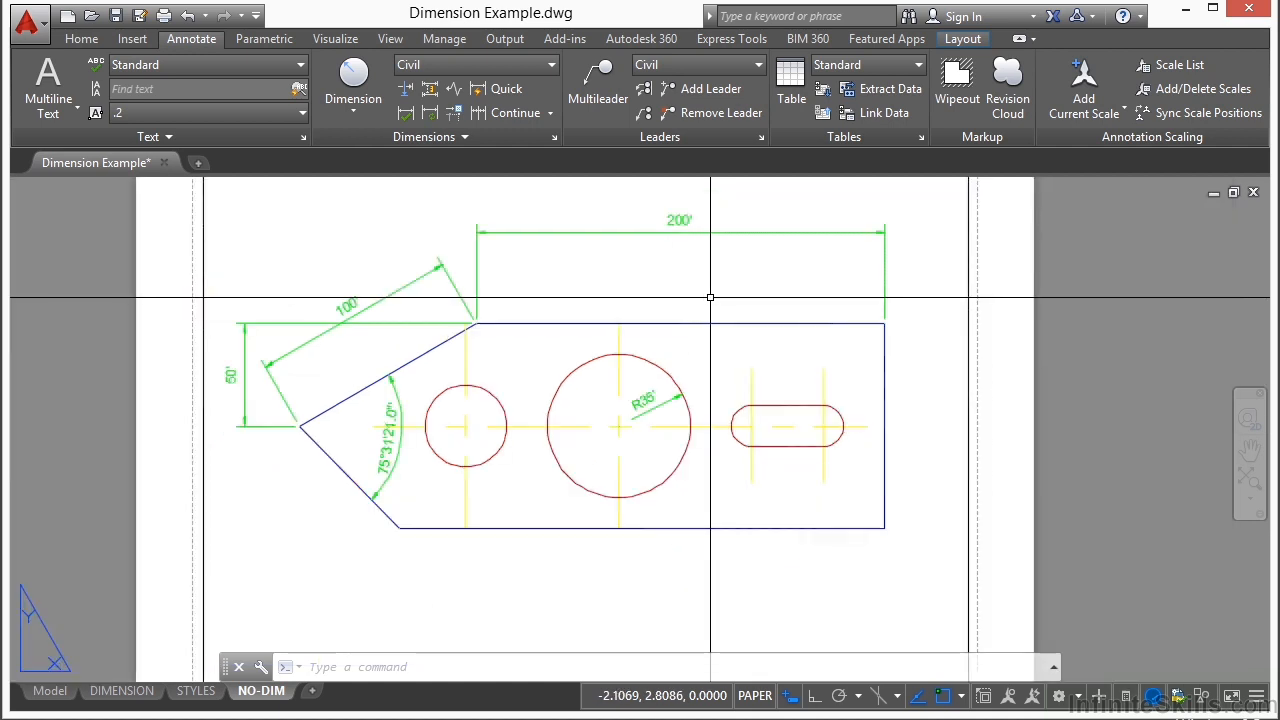
scroll(710, 297, "down", 1)
scroll(679, 348, "down", 1)
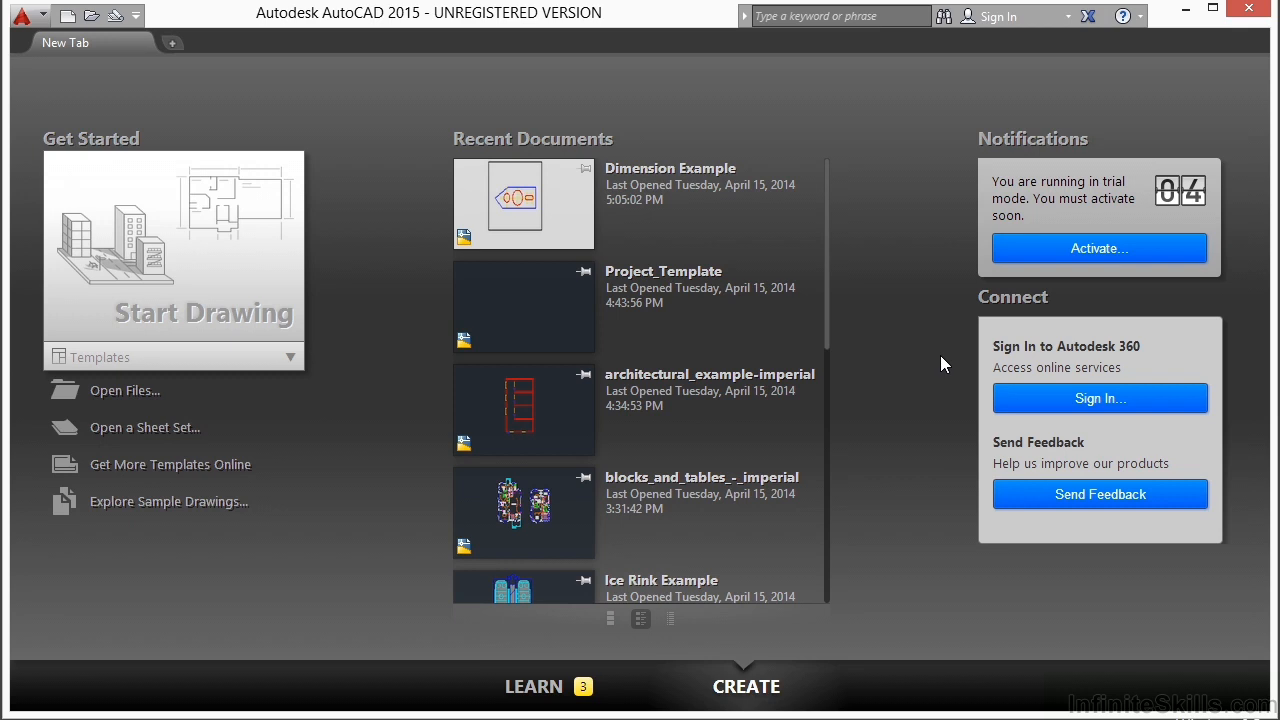
Step: Reopen Dimension Example.dwg from folder 10 and display its STYLES layout
left_click(101, 392)
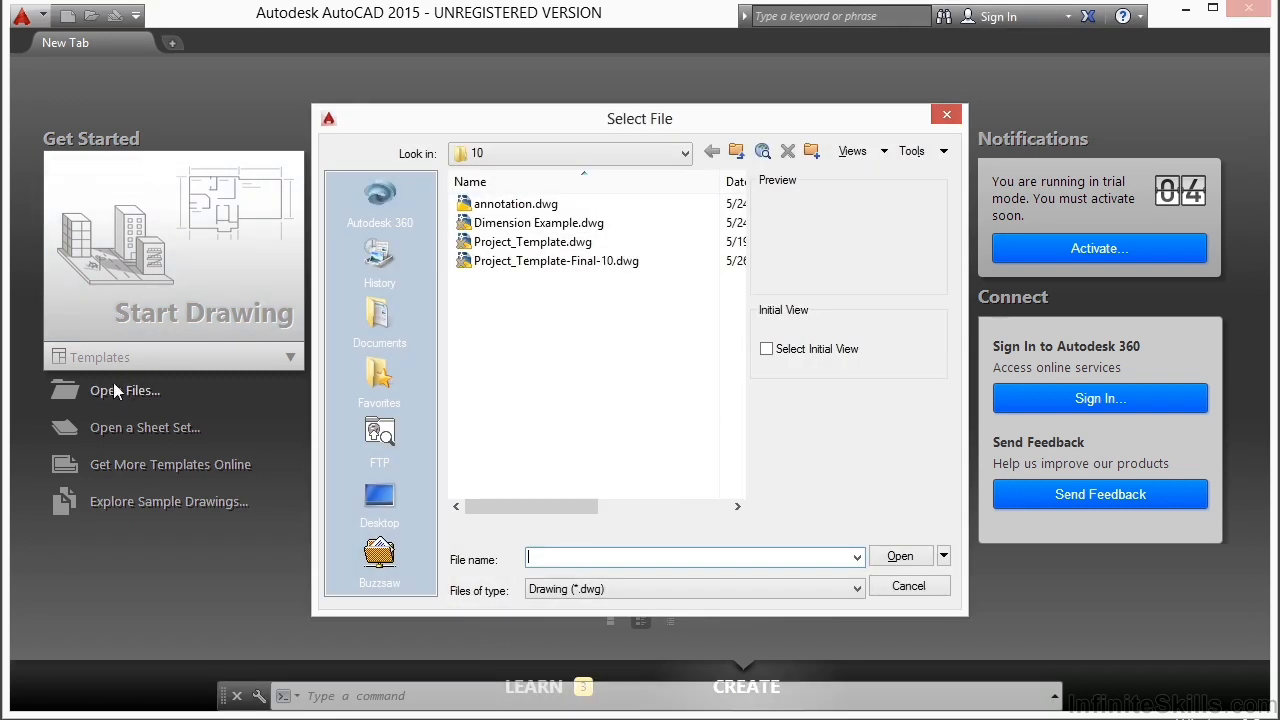
left_click(574, 224)
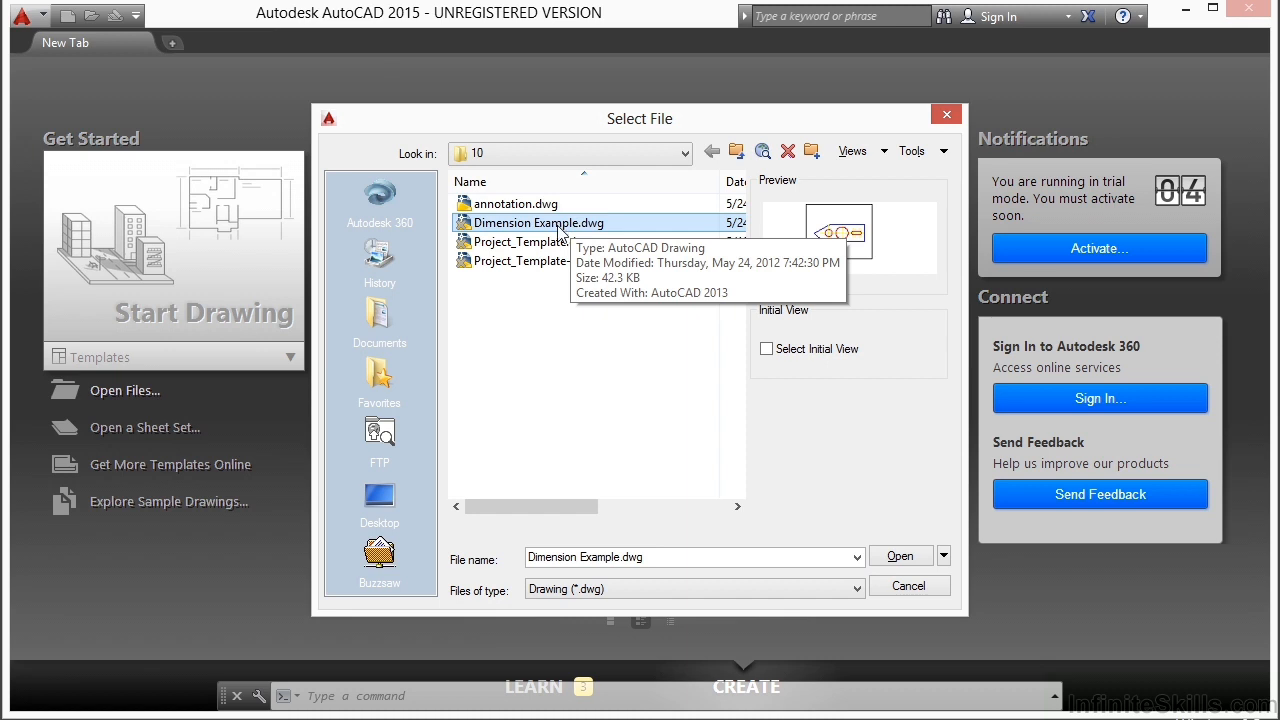
left_click(900, 556)
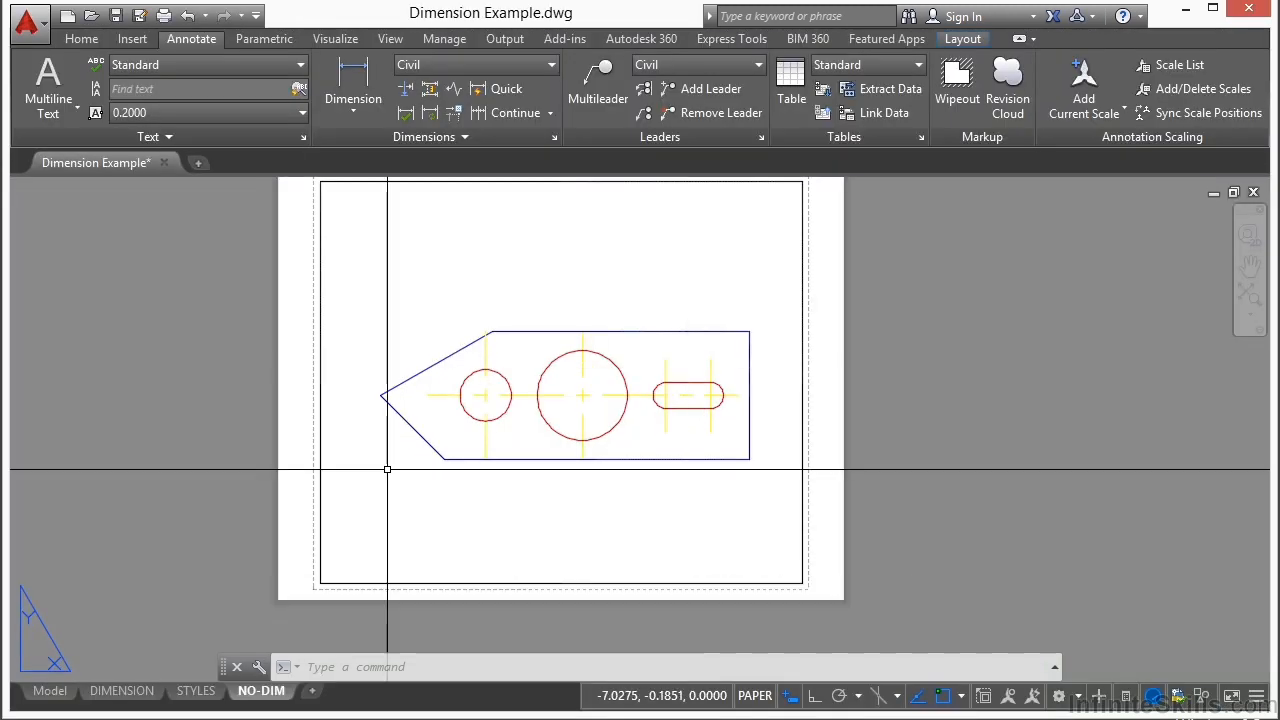
left_click(196, 690)
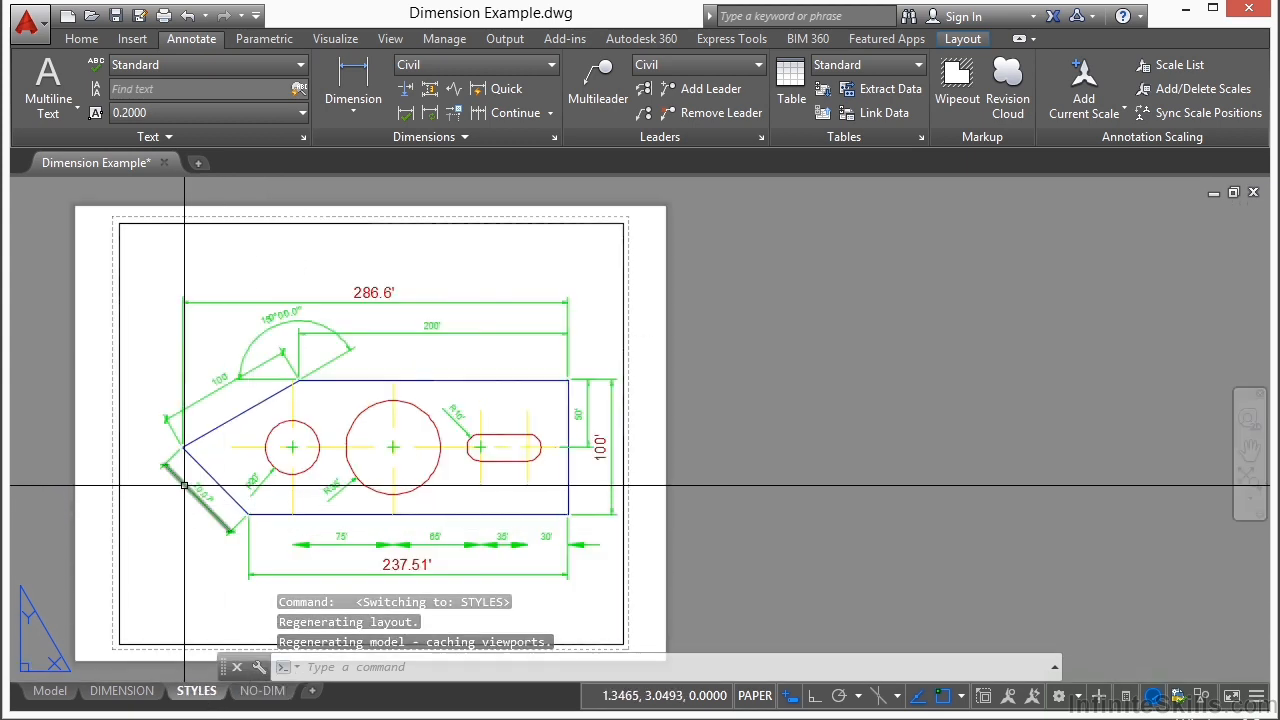
Step: Change the dimension style of the aligned dimension on the plate's upper sloped edge to Standard
mouse_move(184, 486)
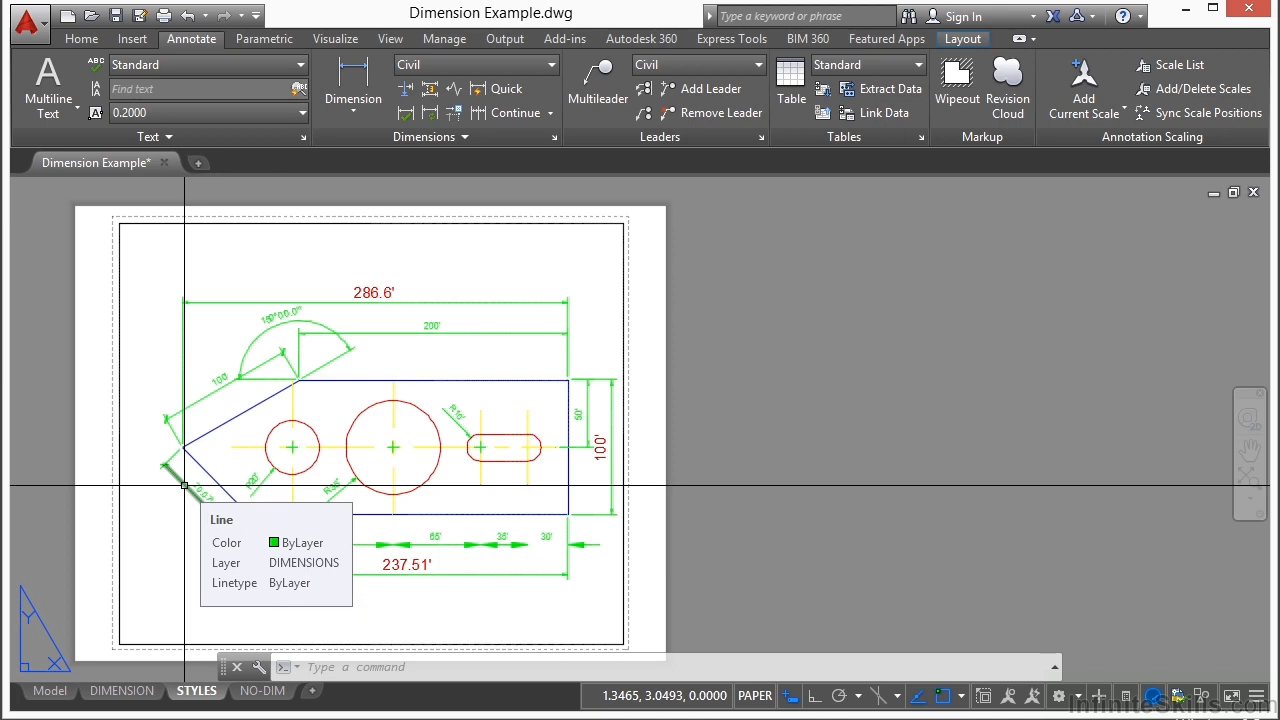
middle_click_drag(246, 434, 390, 421)
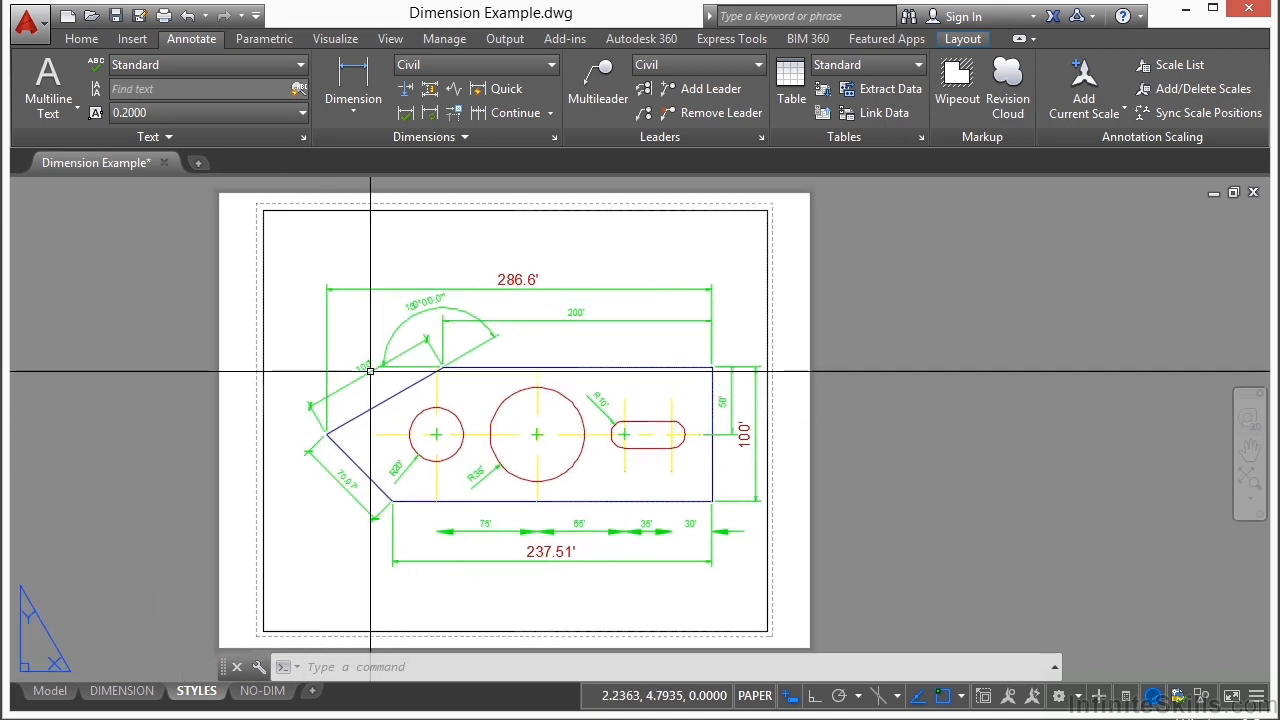
scroll(388, 387, "up", 6)
scroll(439, 422, "down", 3)
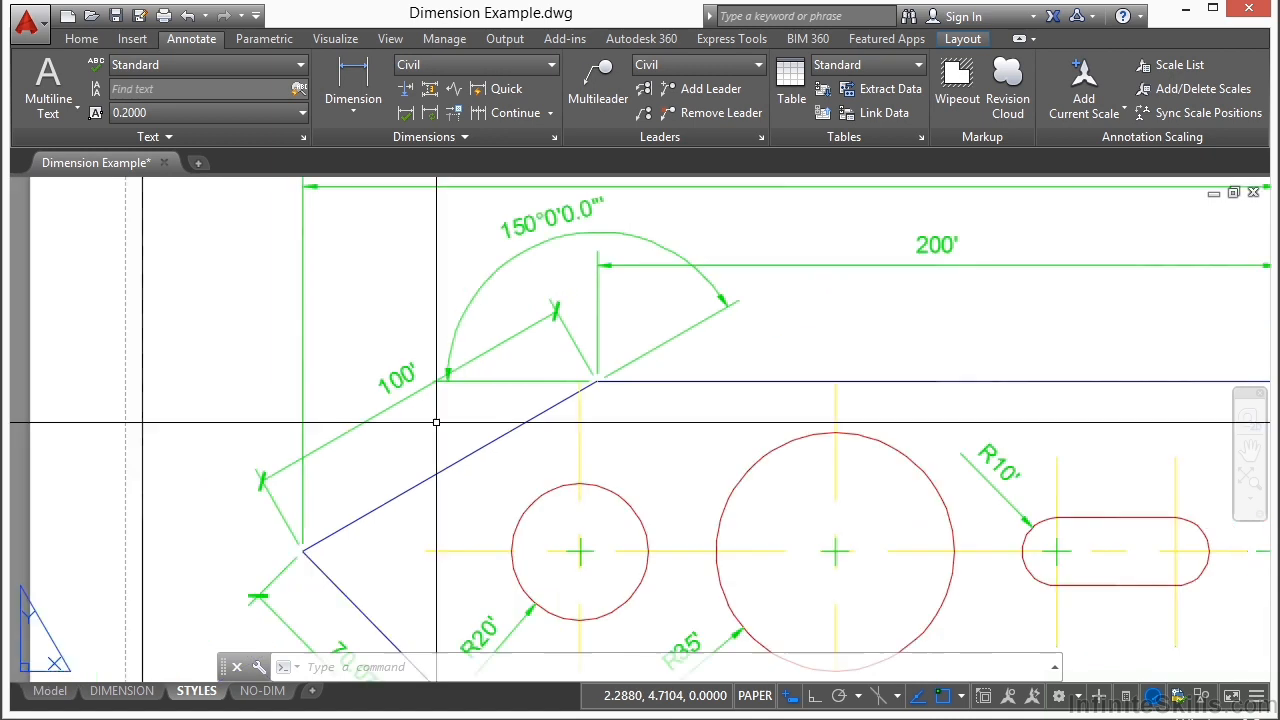
left_click(382, 409)
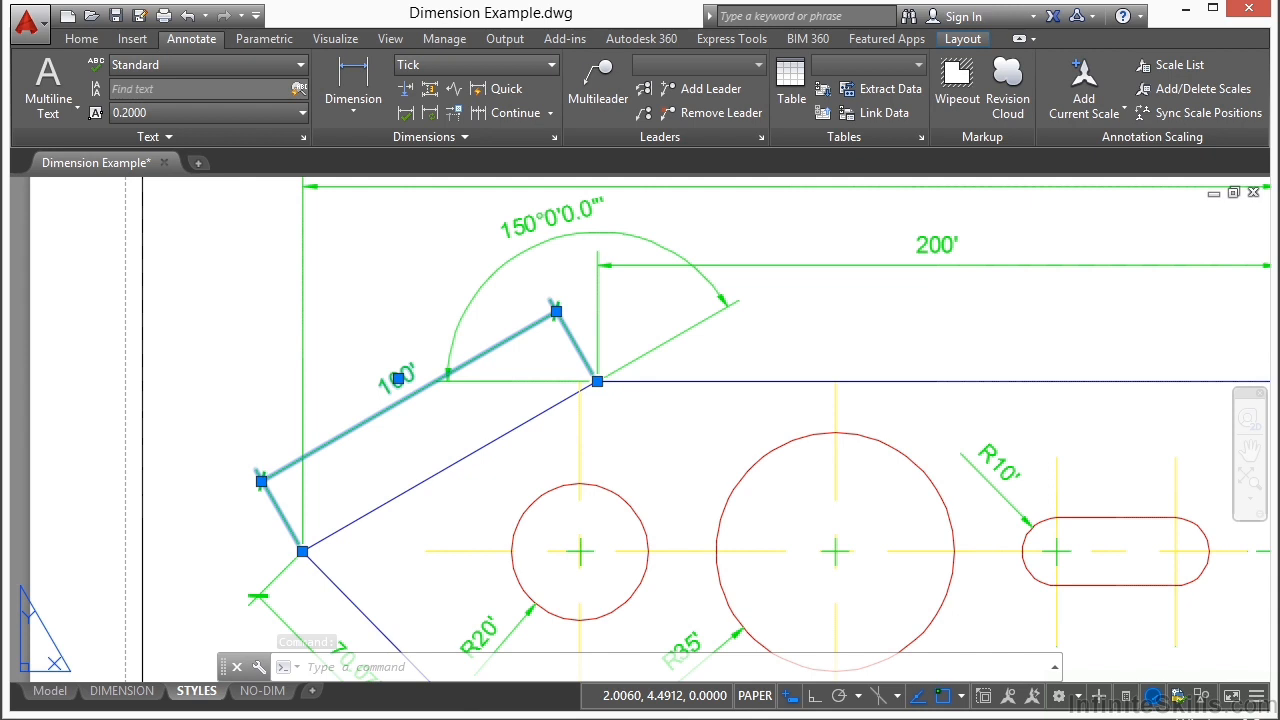
key("ctrl+1")
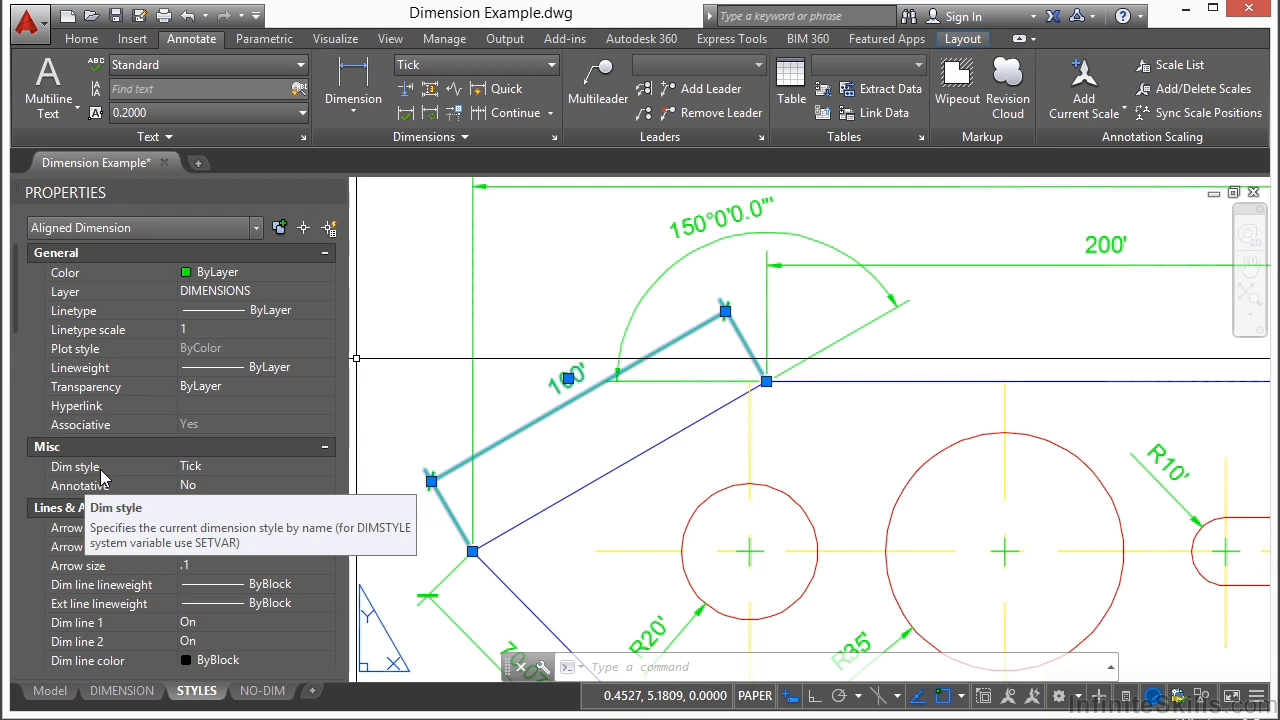
left_click(222, 468)
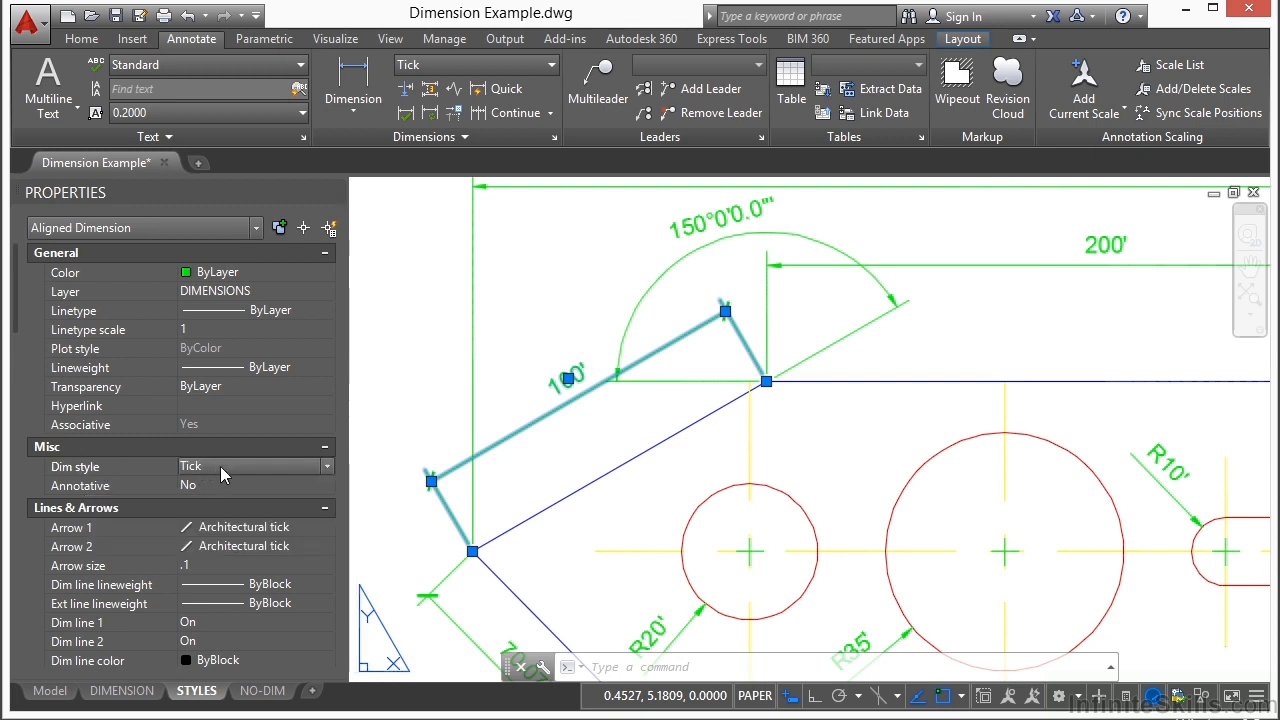
left_click(318, 467)
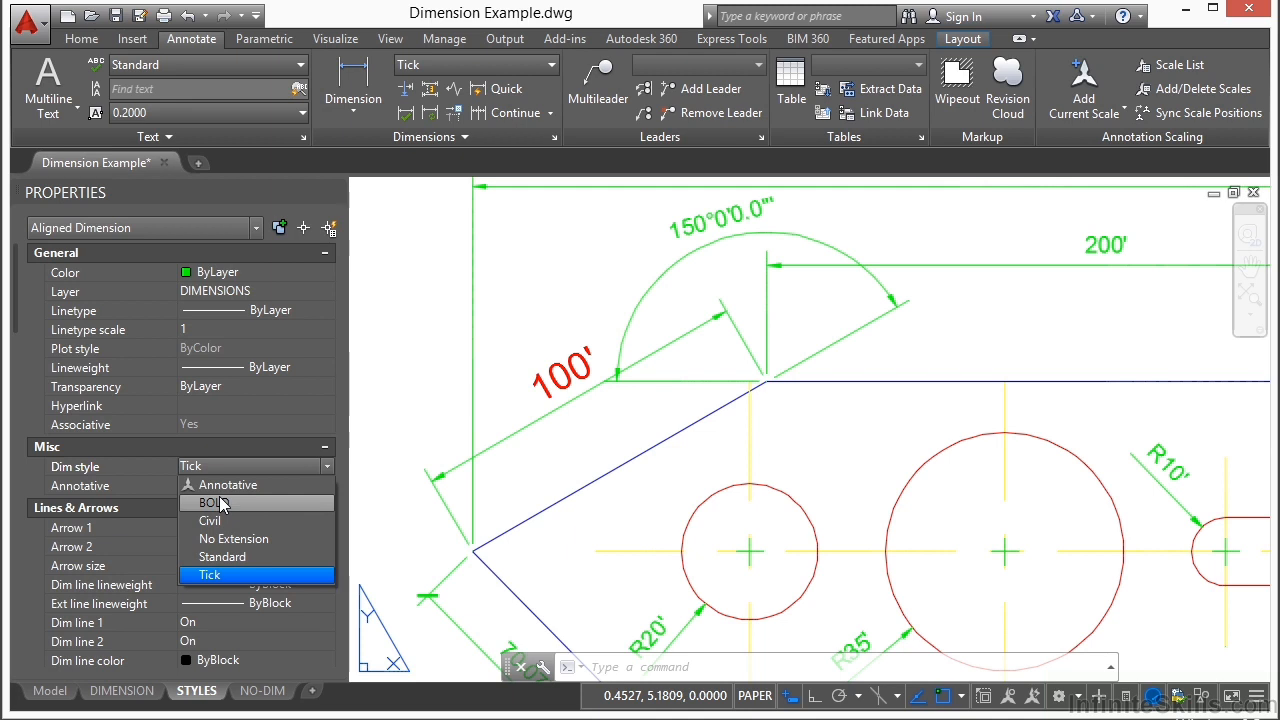
left_click(220, 560)
key("Escape")
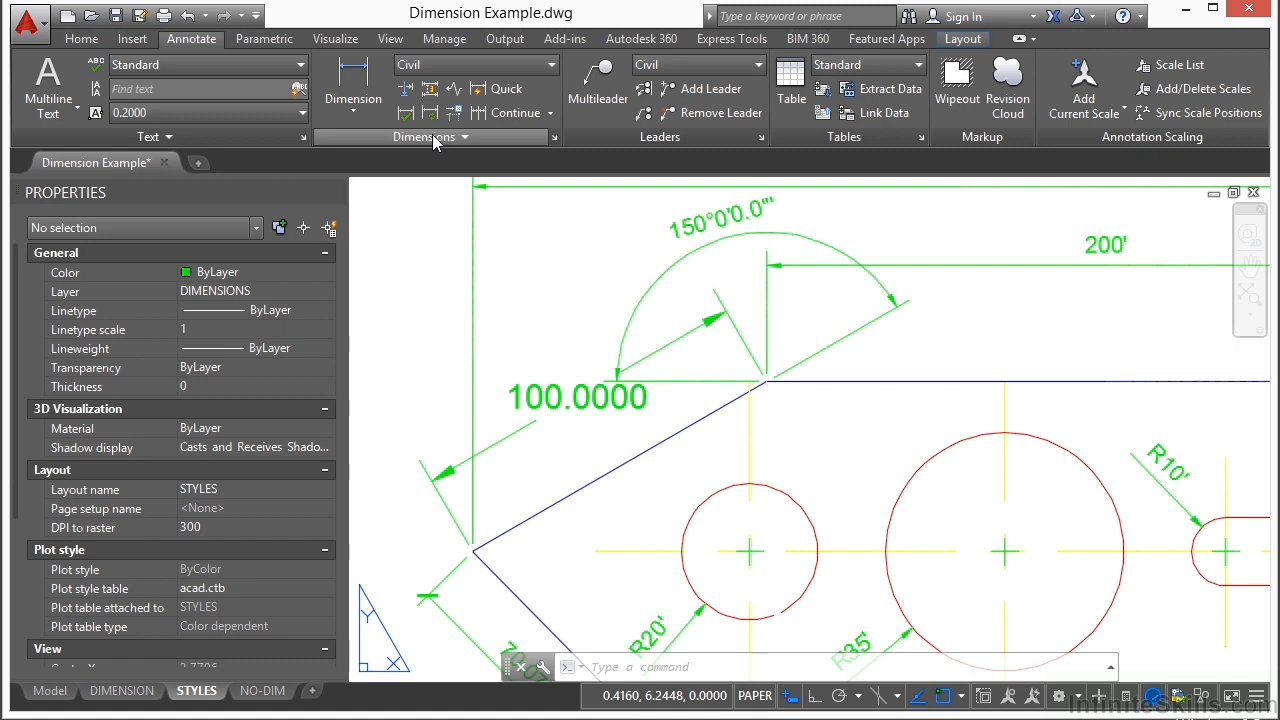
Step: Preview the No Extension dimension style, then make BOLD the current style in the Dimension Style Manager
left_click(554, 140)
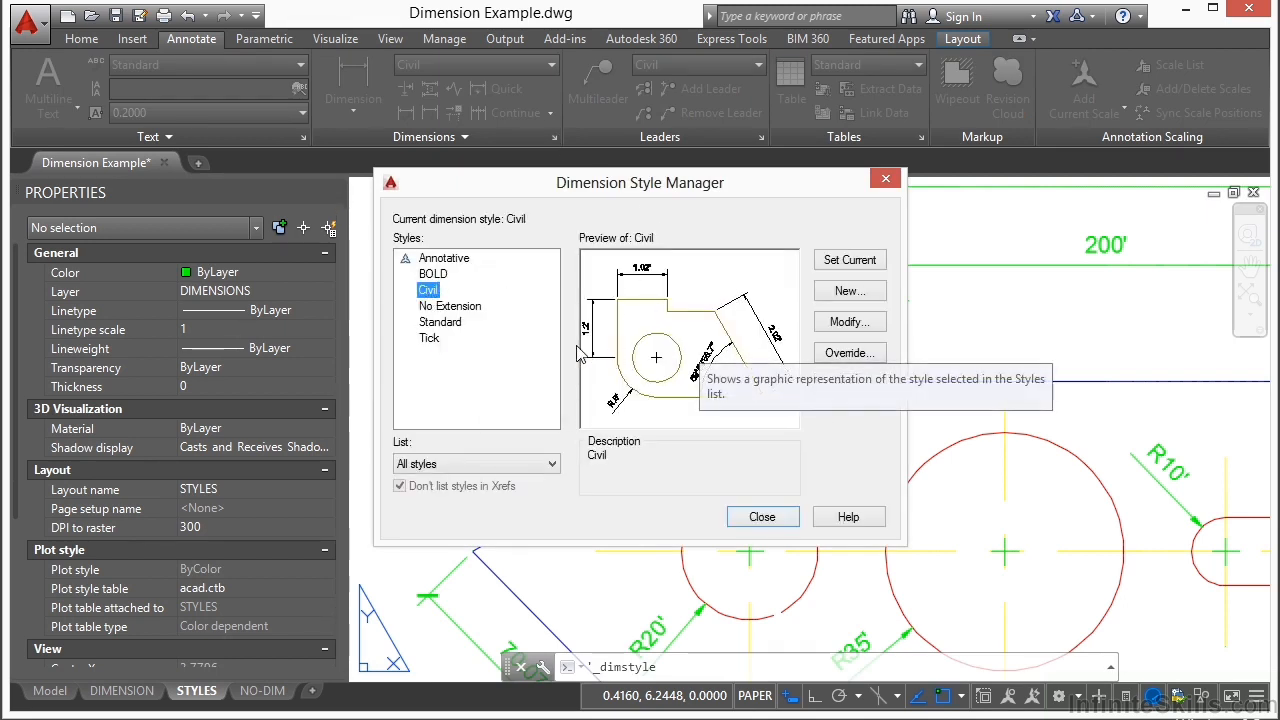
left_click(440, 306)
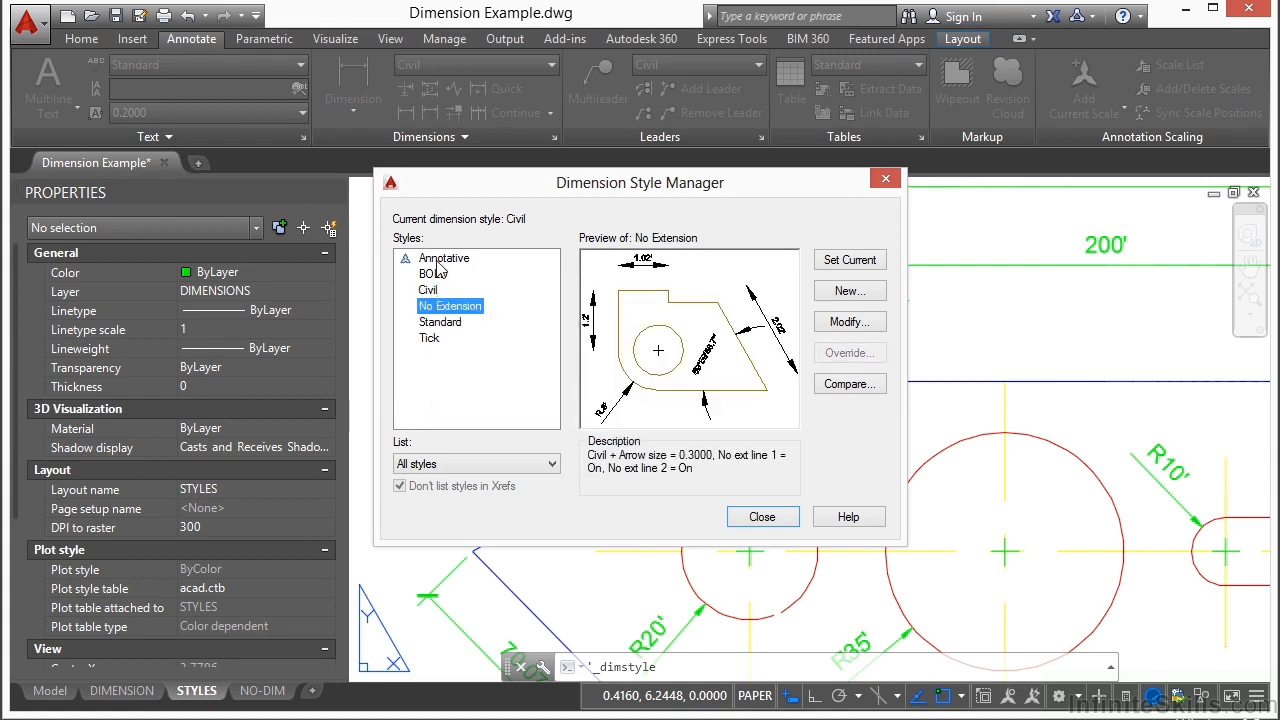
left_click(440, 276)
left_click(852, 261)
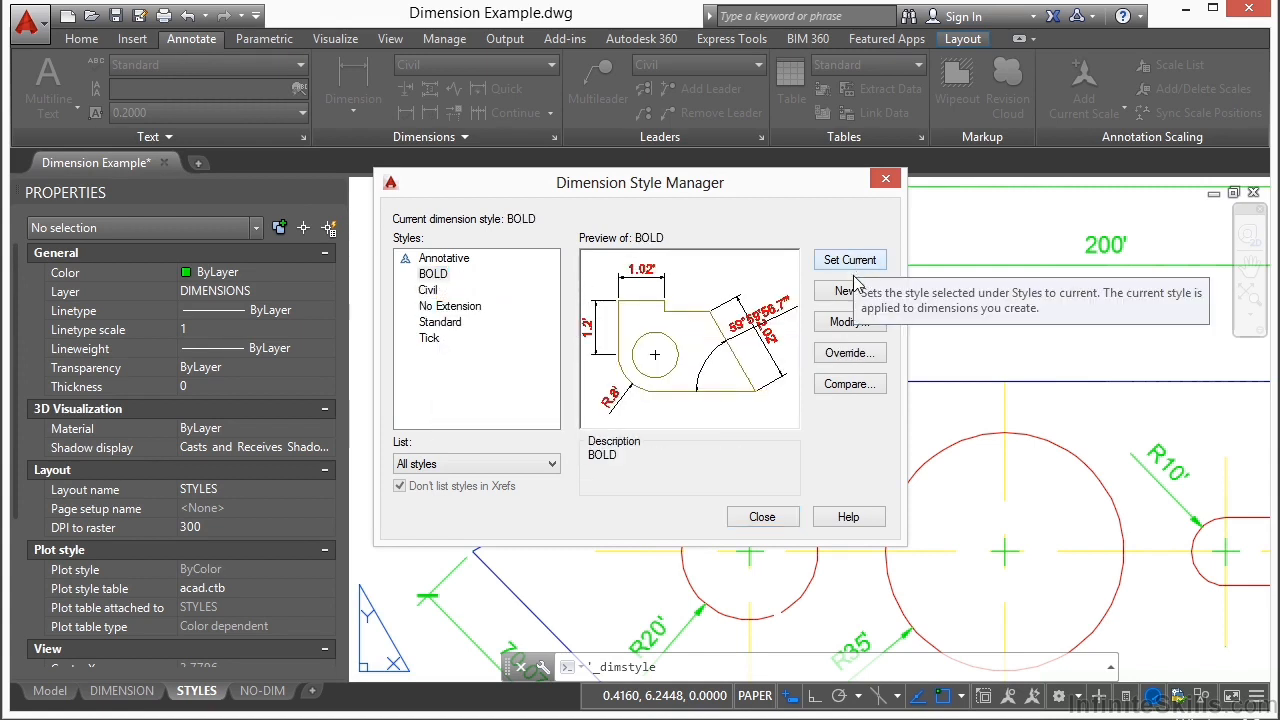
left_click(762, 517)
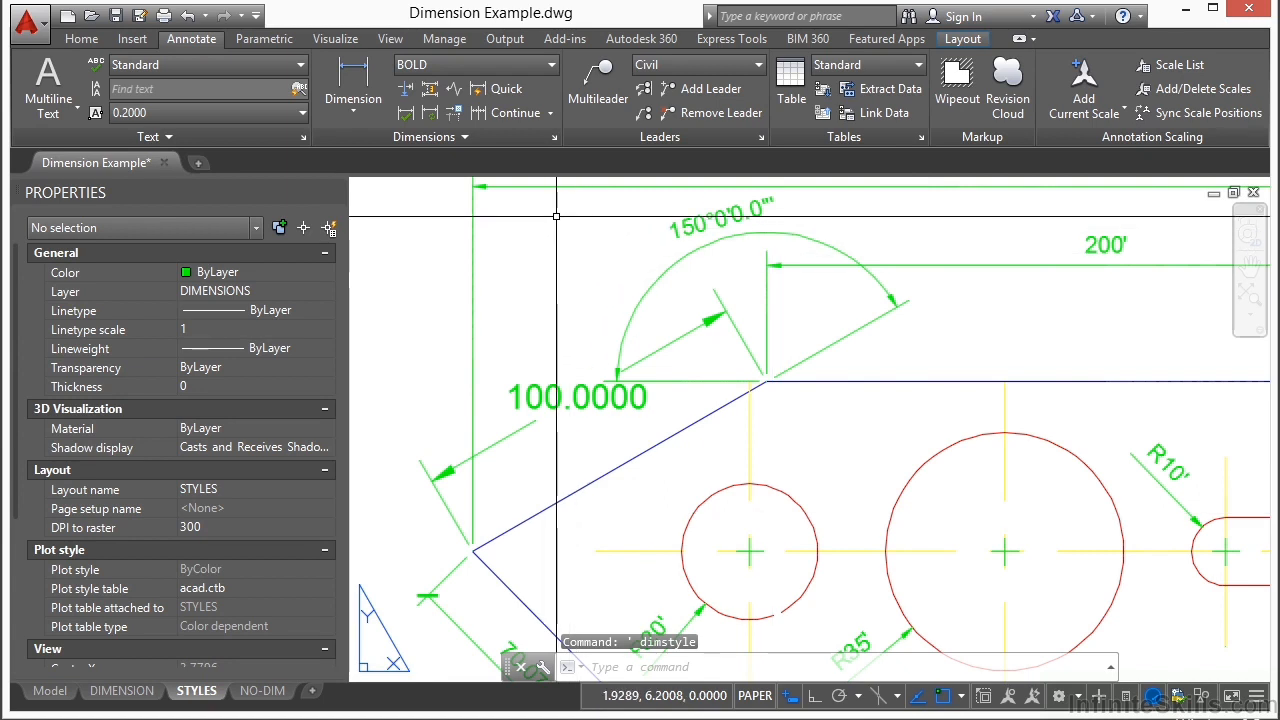
Step: Make Standard the current dimension style for new dimensions
left_click(515, 65)
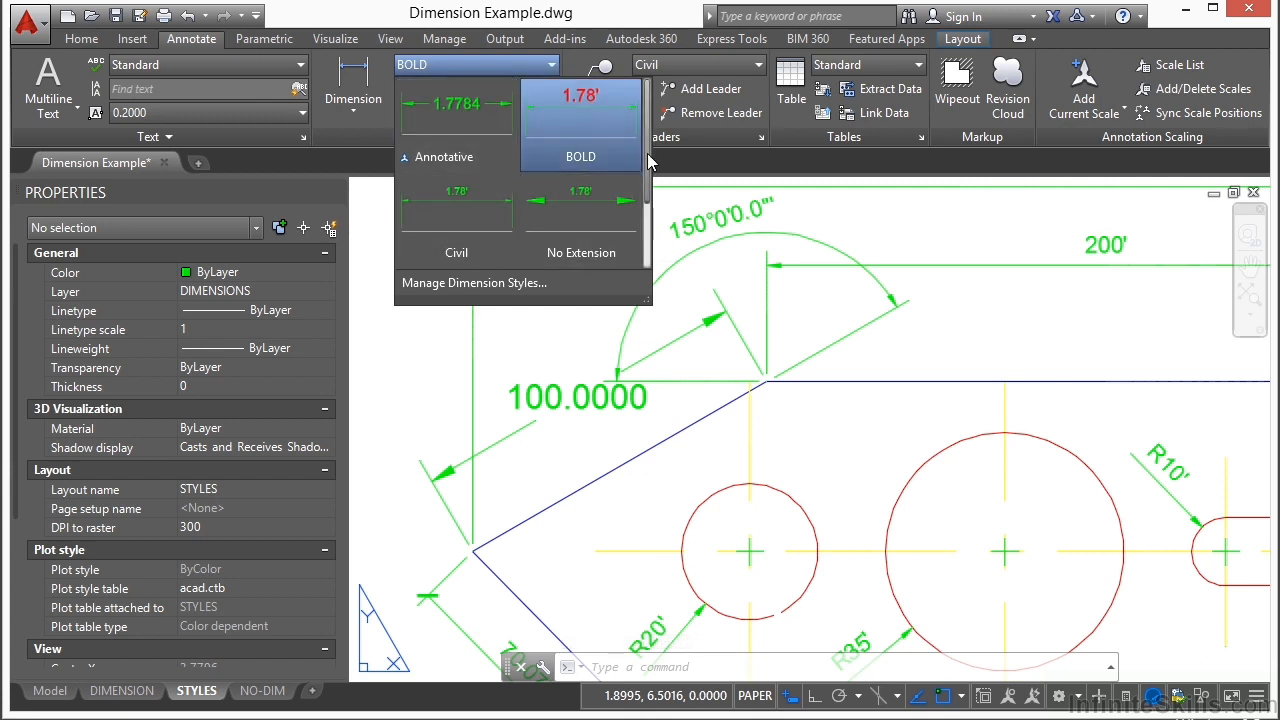
scroll(646, 207, "down", 1)
scroll(646, 207, "down", 1)
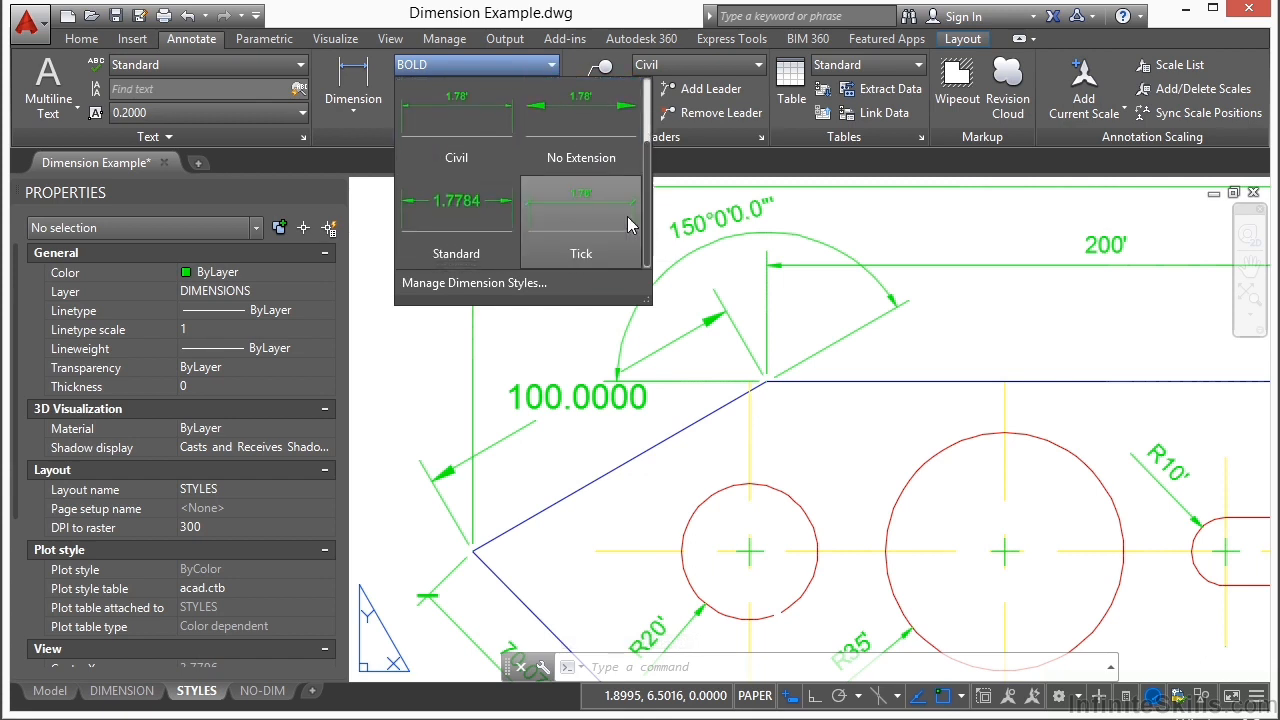
left_click(462, 207)
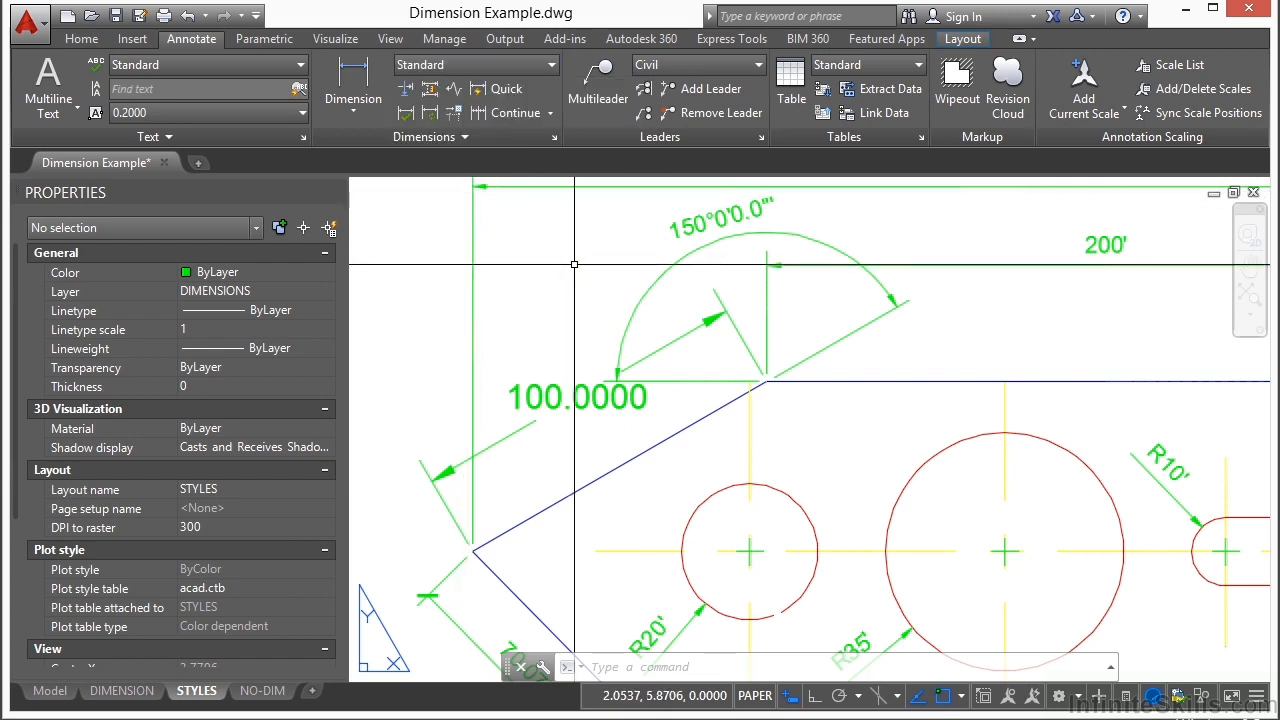
Step: Add a linear dimension along the plate's upper horizontal edge, placed between the edge and the existing 200' dimension
scroll(479, 358, "down", 2)
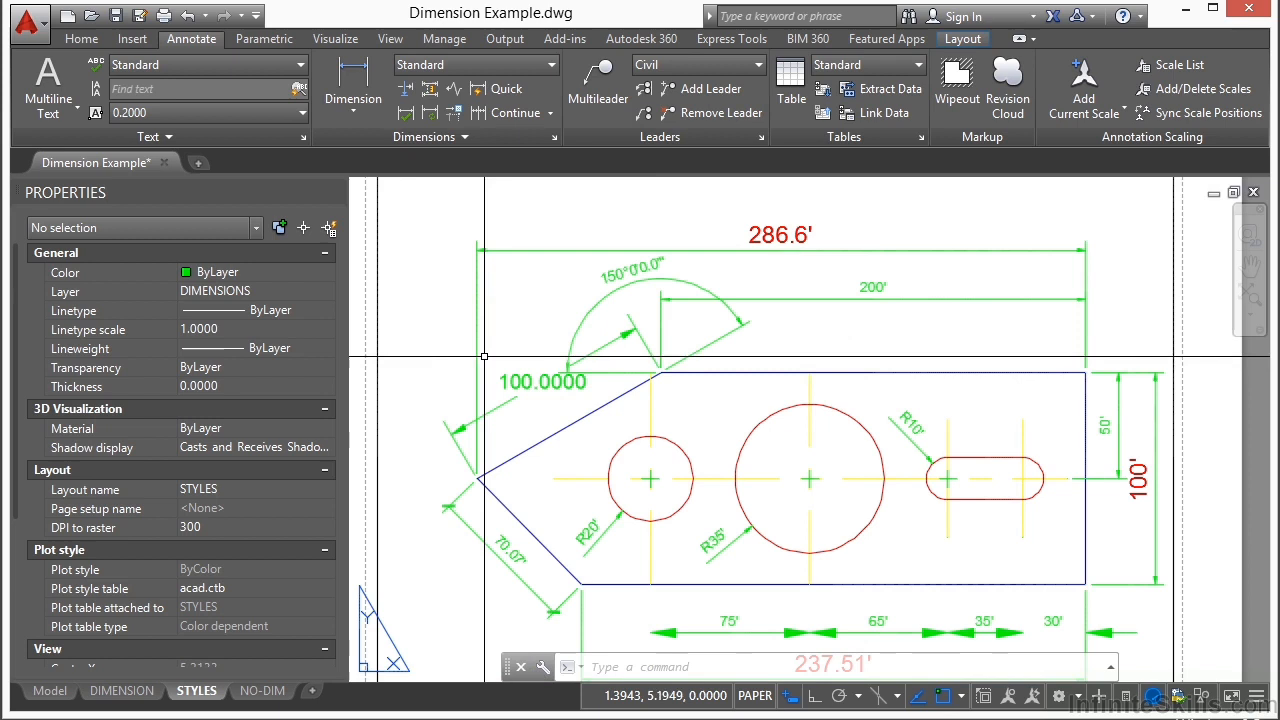
left_click(361, 82)
left_click(660, 373)
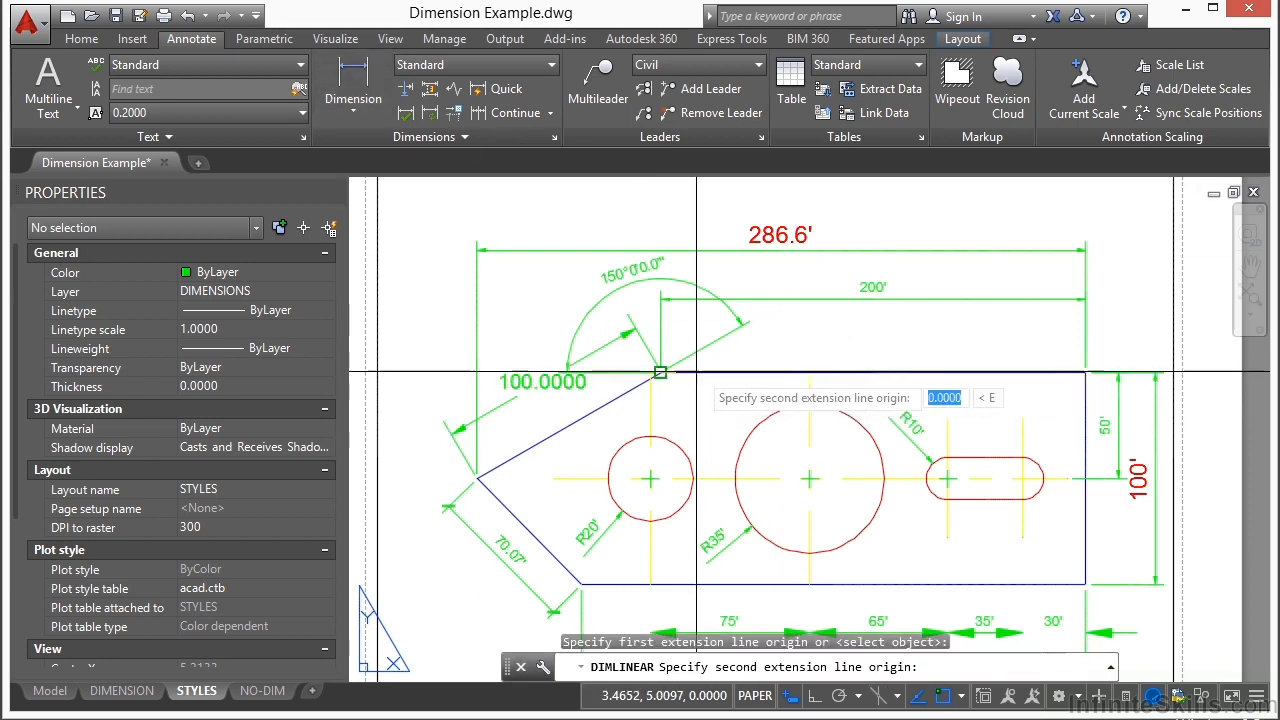
left_click(1085, 373)
left_click(965, 343)
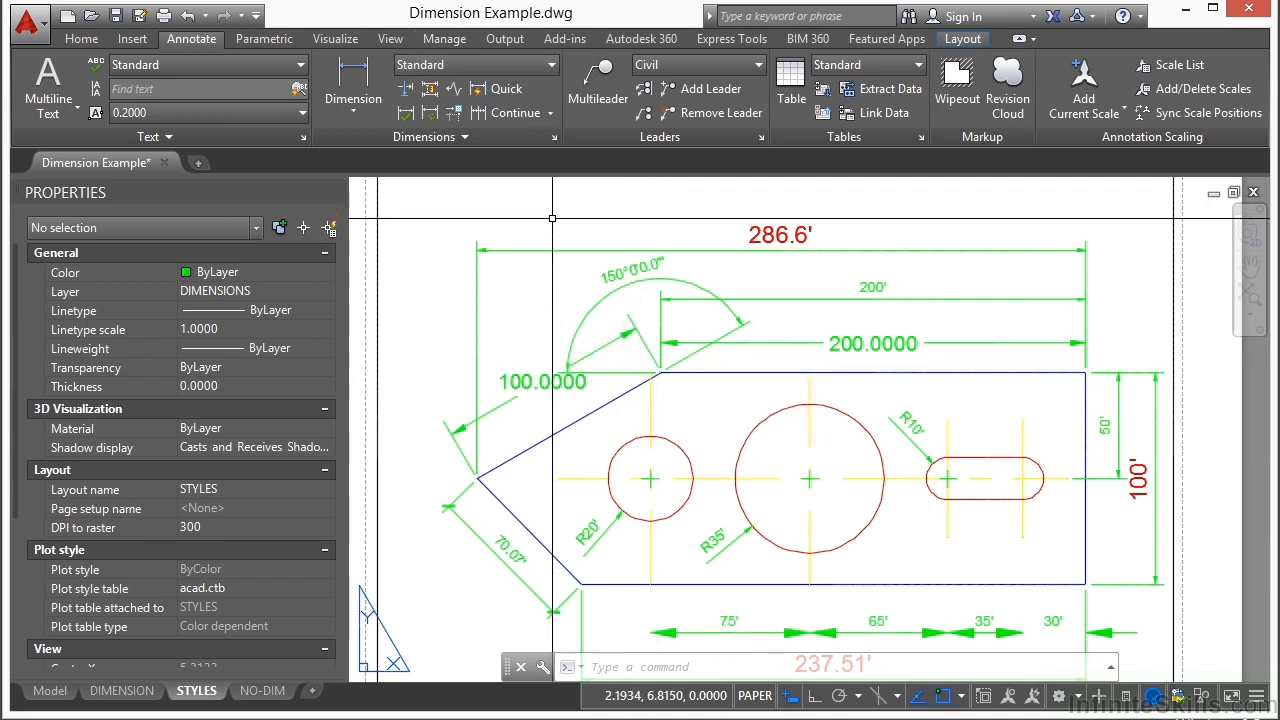
Step: Open the No Extension dimension style for modification and look through all its setting categories up to tolerances
left_click(554, 137)
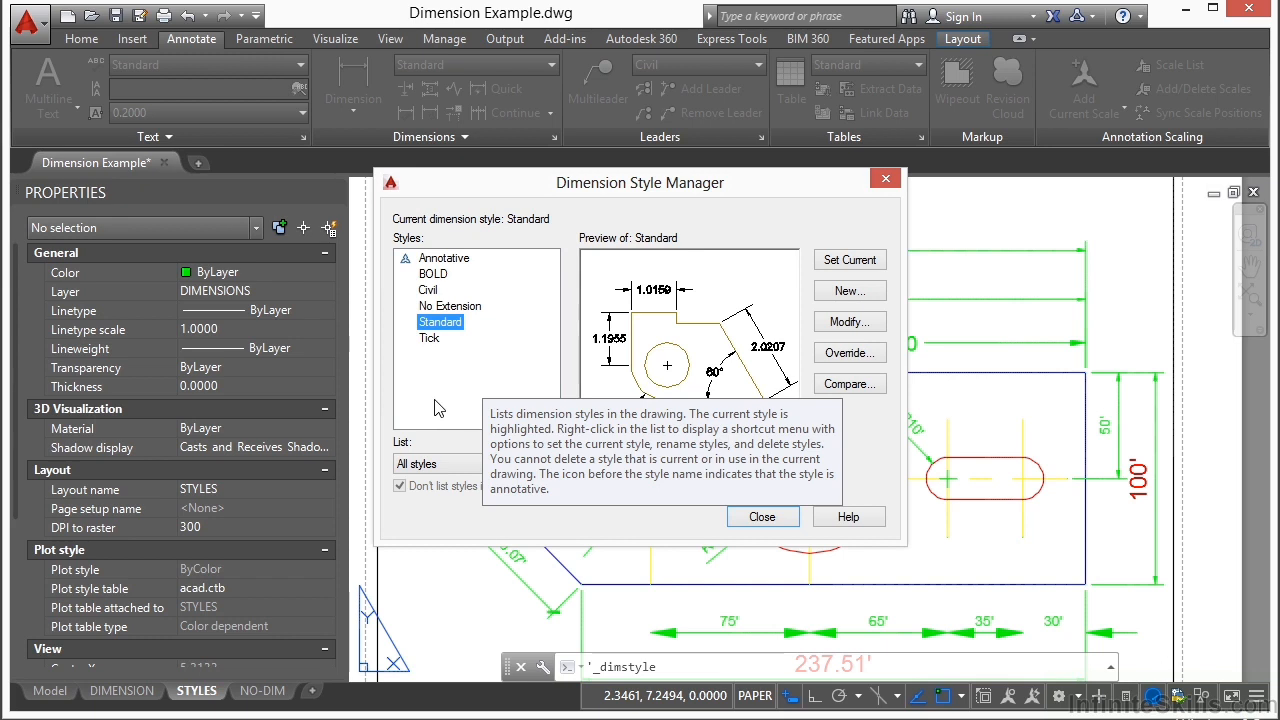
left_click(446, 308)
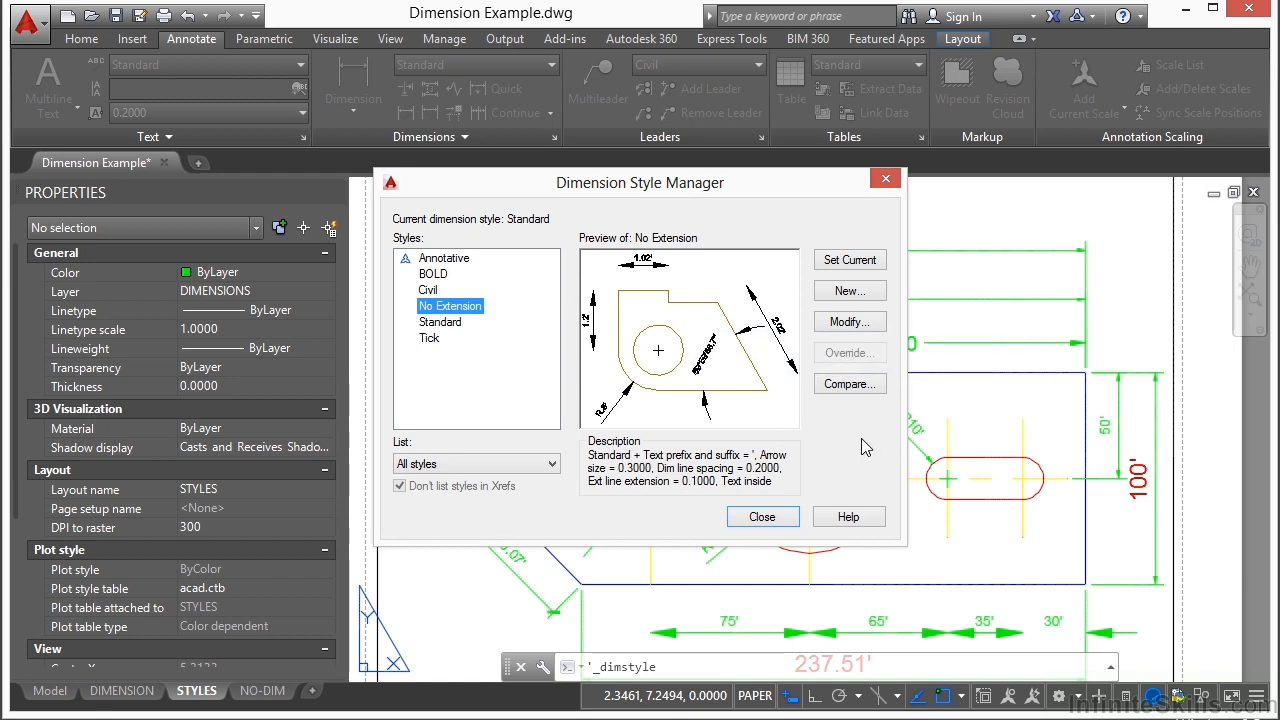
left_click(849, 322)
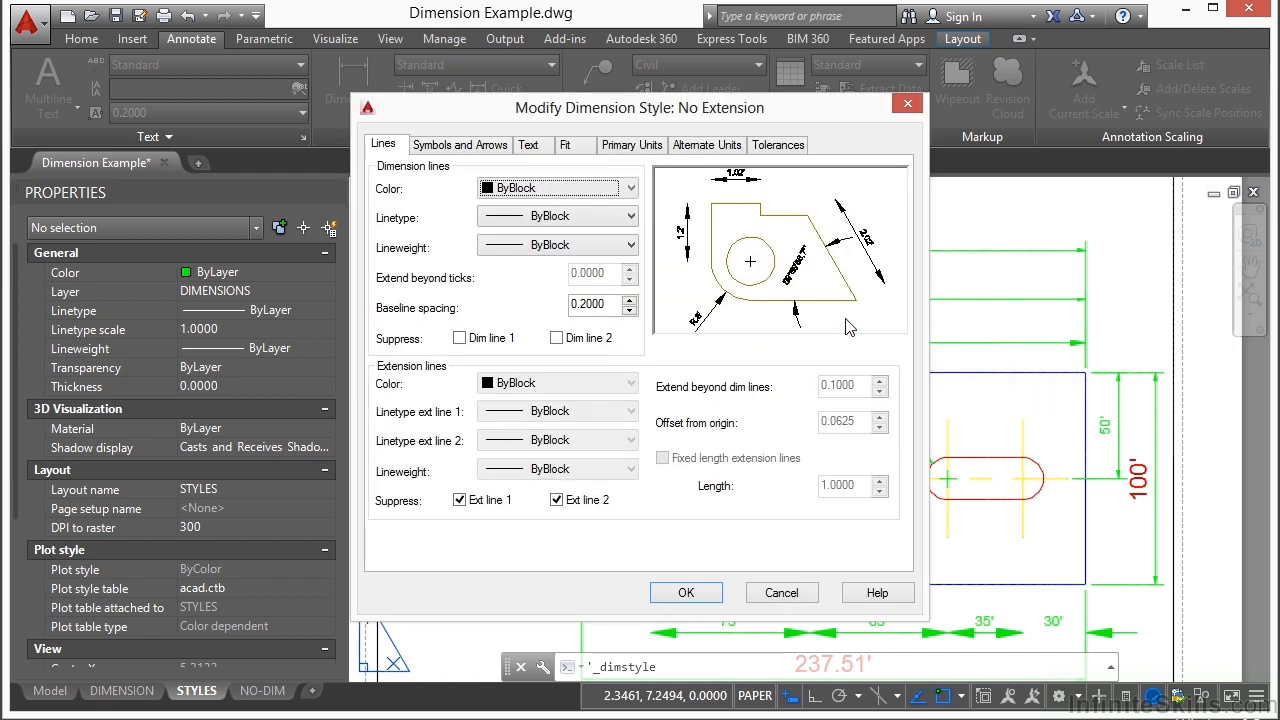
left_click(500, 147)
left_click(528, 145)
left_click(570, 147)
left_click(640, 148)
left_click(707, 145)
left_click(778, 144)
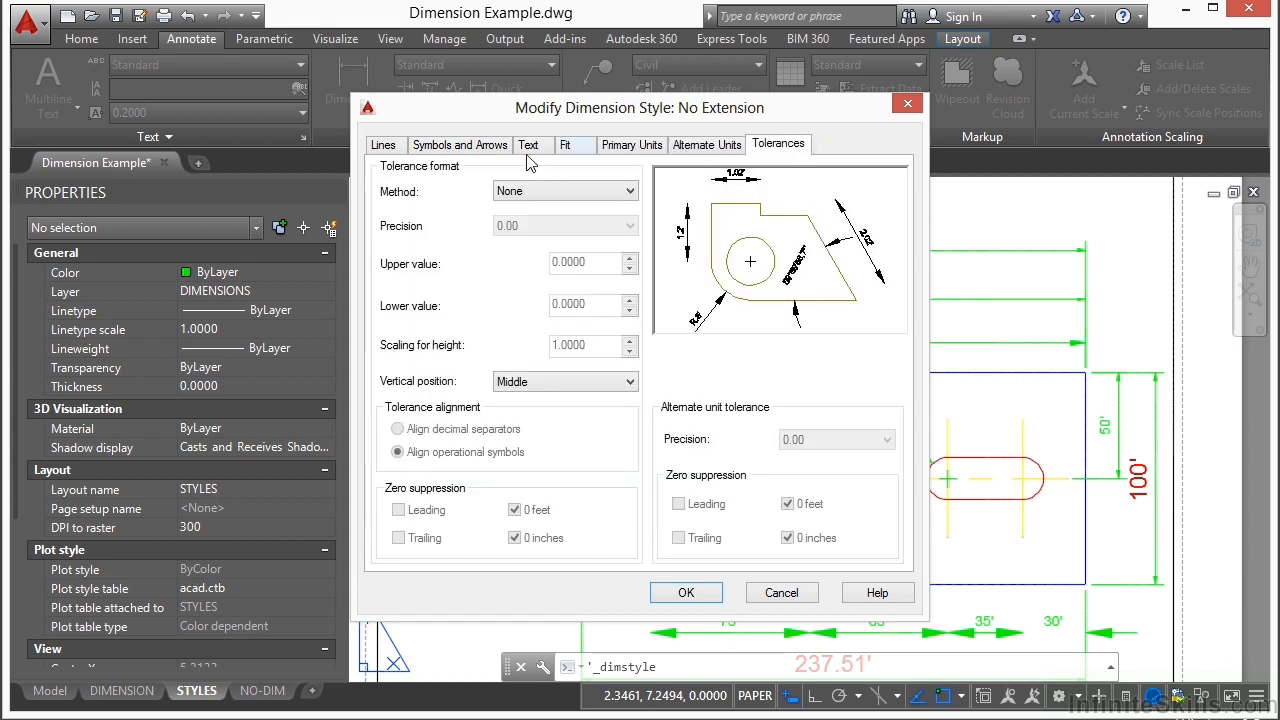
Step: Review the No Extension style's lines, arrows, text, fit, units and tolerances in turn, then cancel and close the style manager
left_click(384, 147)
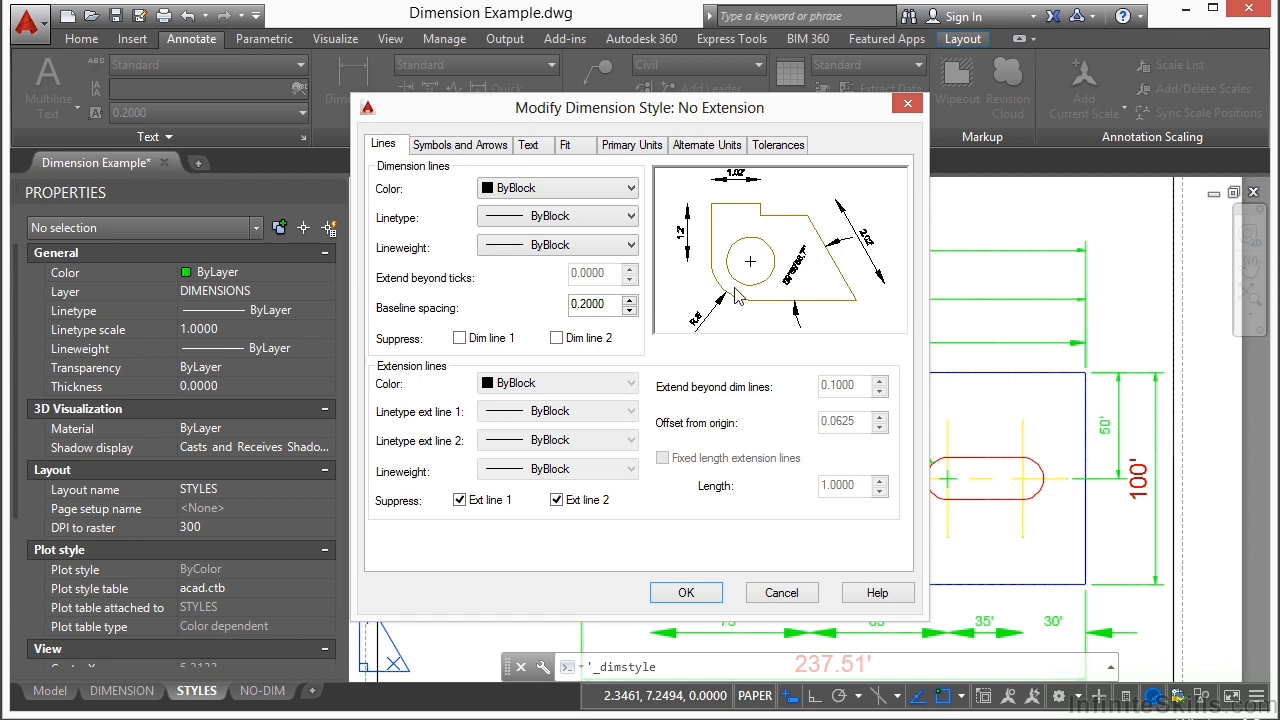
left_click(441, 146)
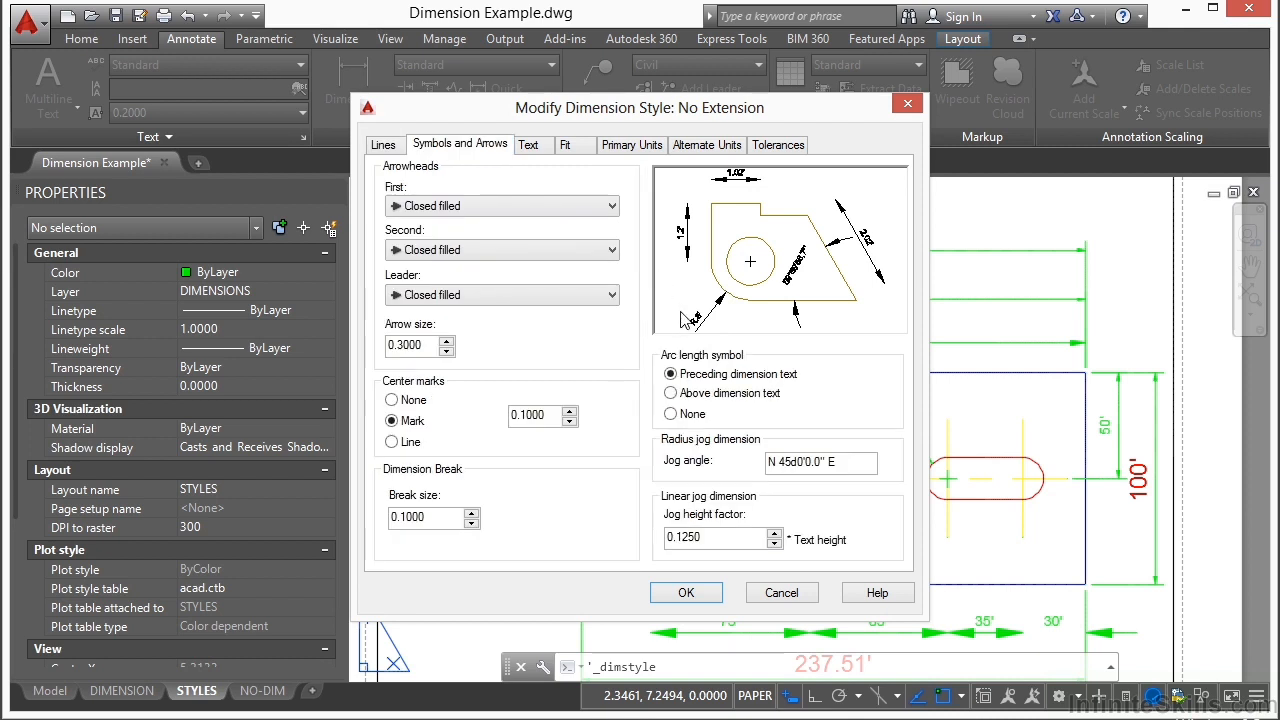
left_click(538, 148)
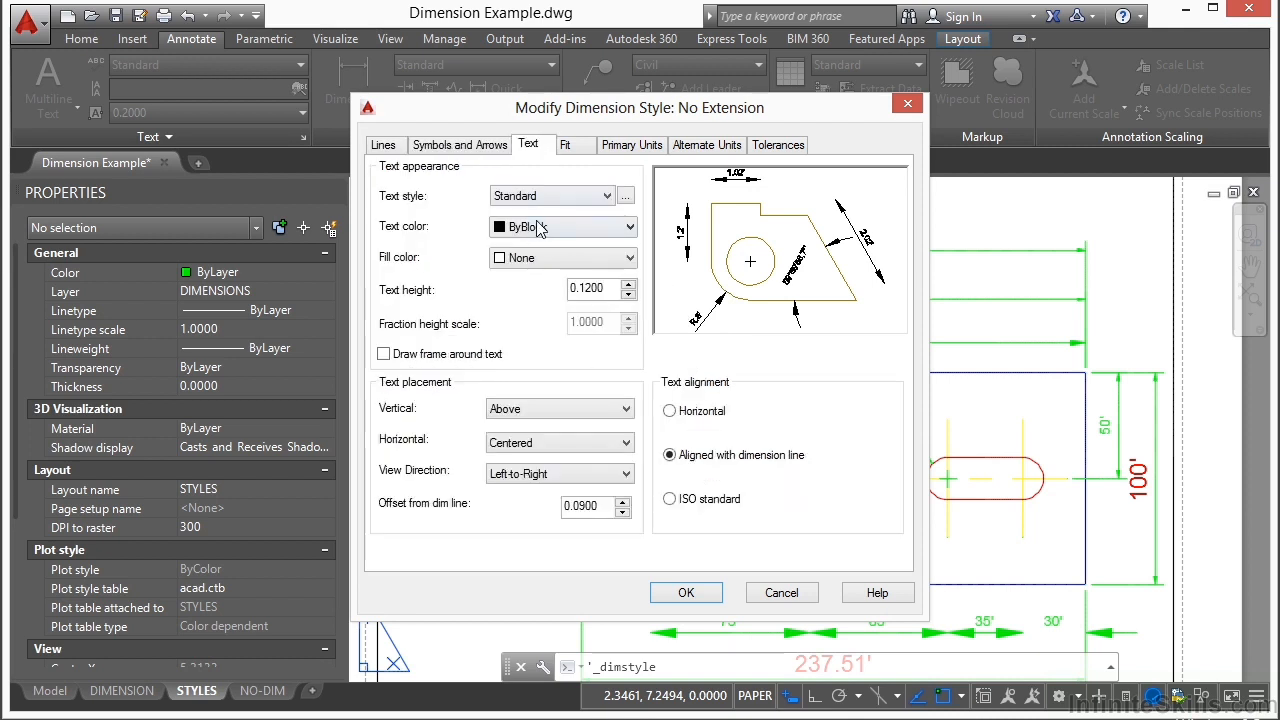
left_click(575, 148)
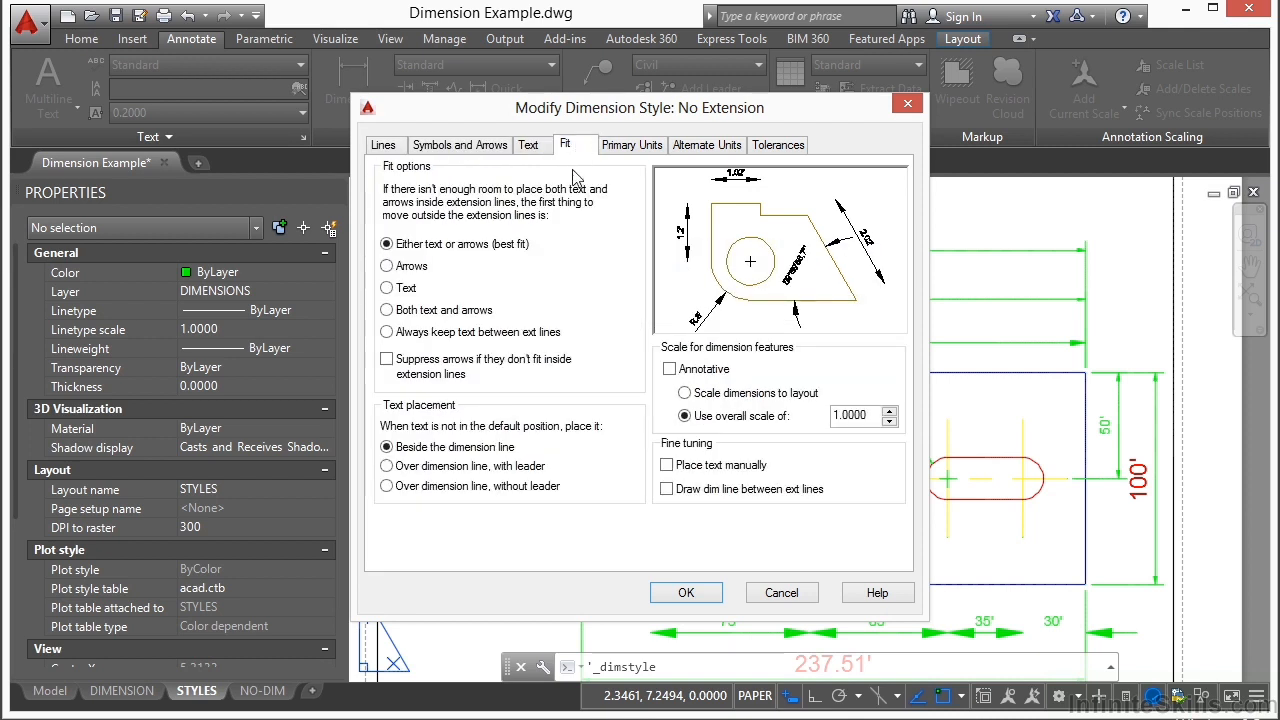
left_click(632, 146)
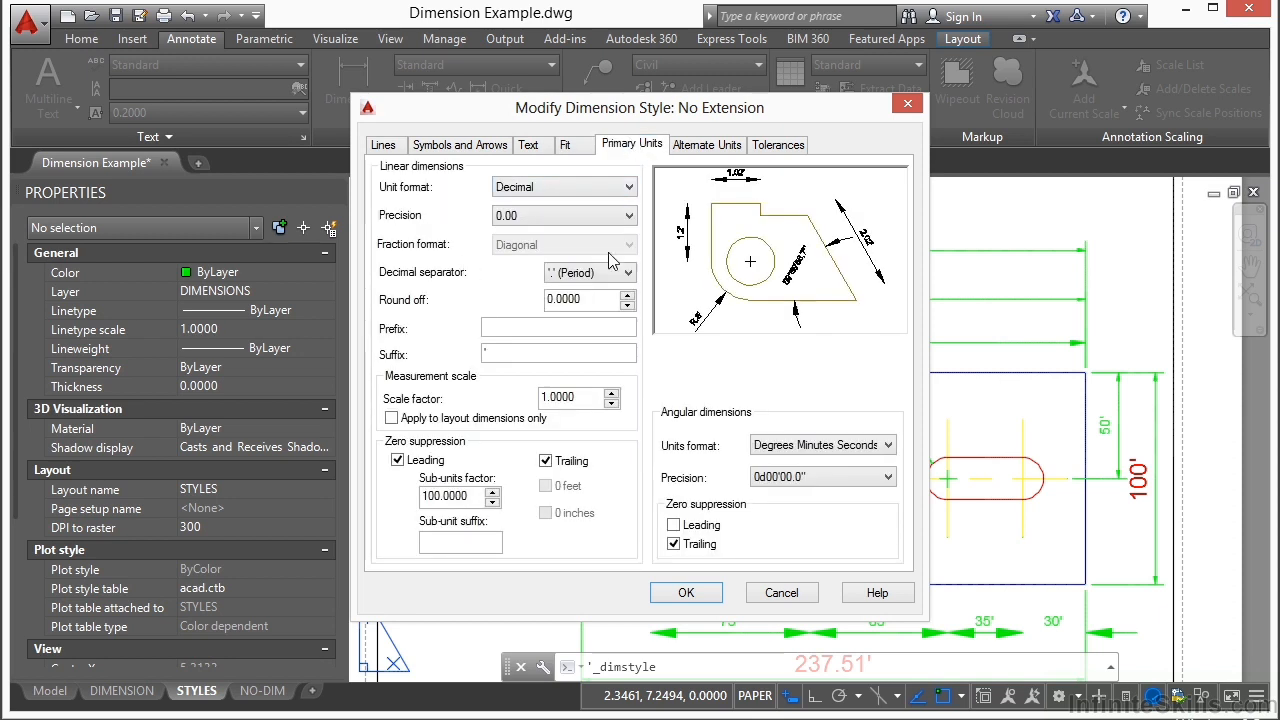
left_click(706, 145)
left_click(768, 145)
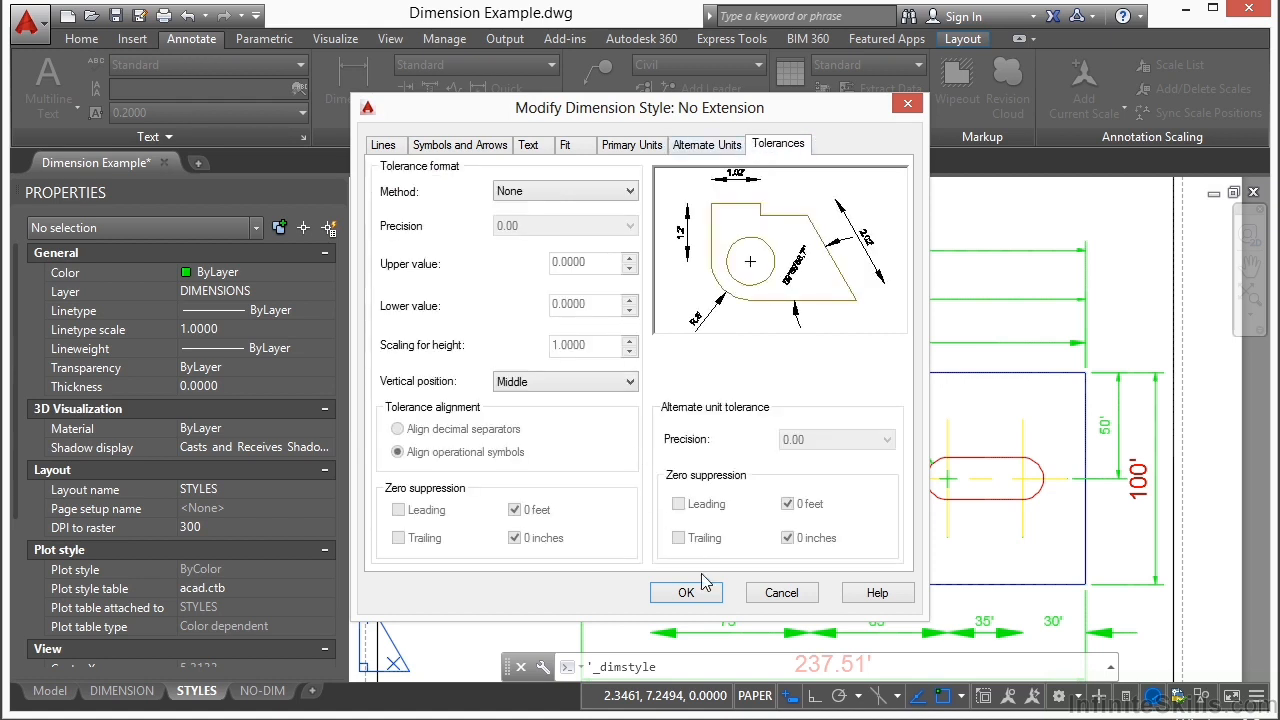
left_click(760, 594)
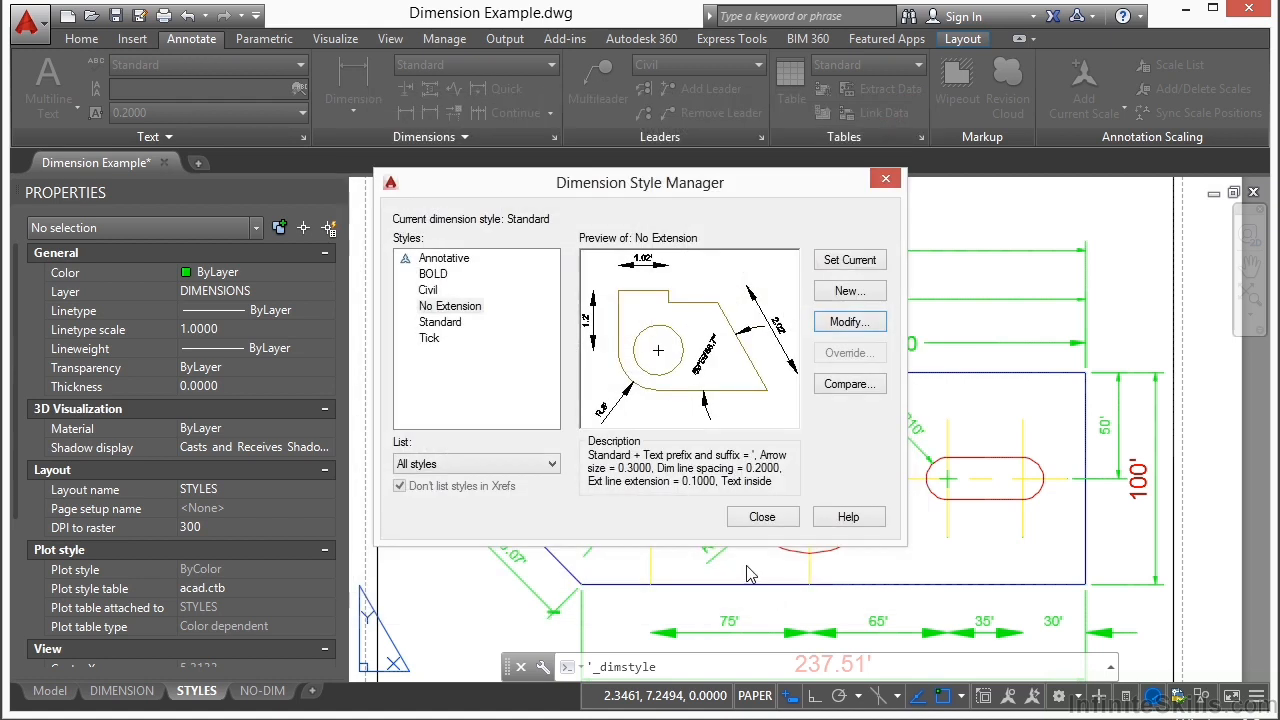
left_click(768, 518)
Step: Reopen Dimension Example.dwg from folder 10 and display the plate's dimensions on its DIMENSION layout
mouse_move(625, 272)
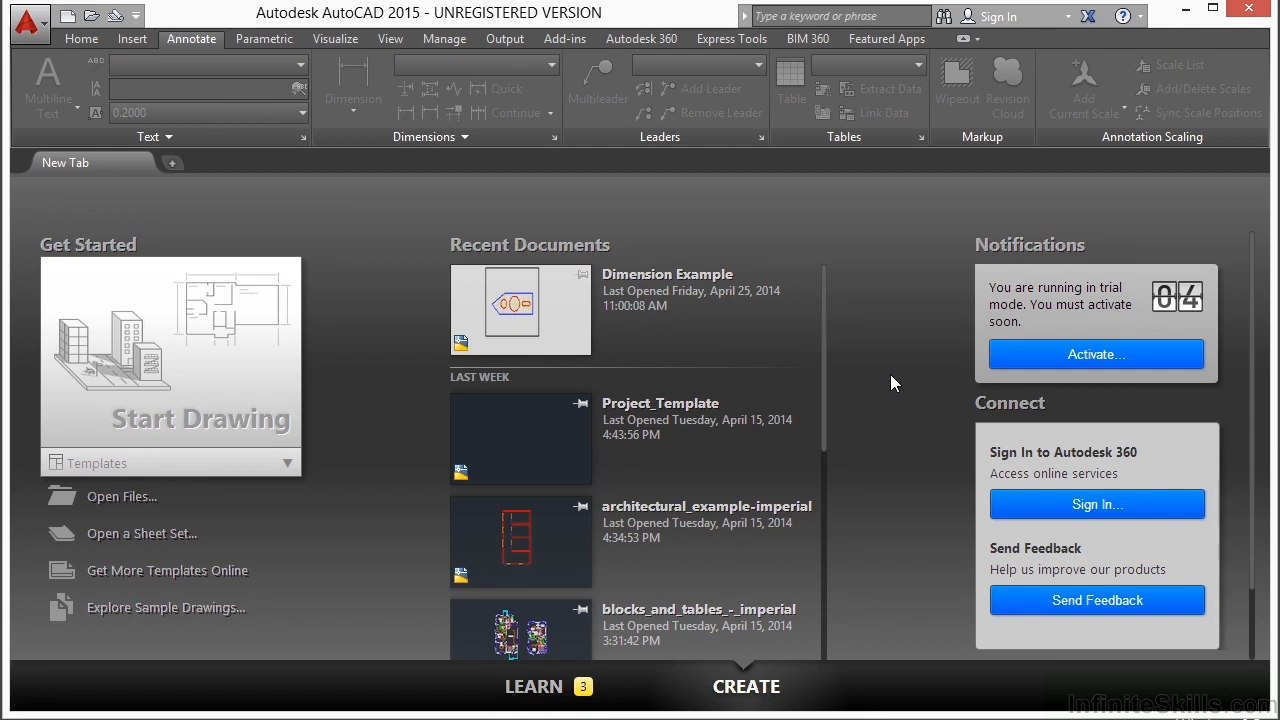
left_click(135, 496)
left_click(537, 224)
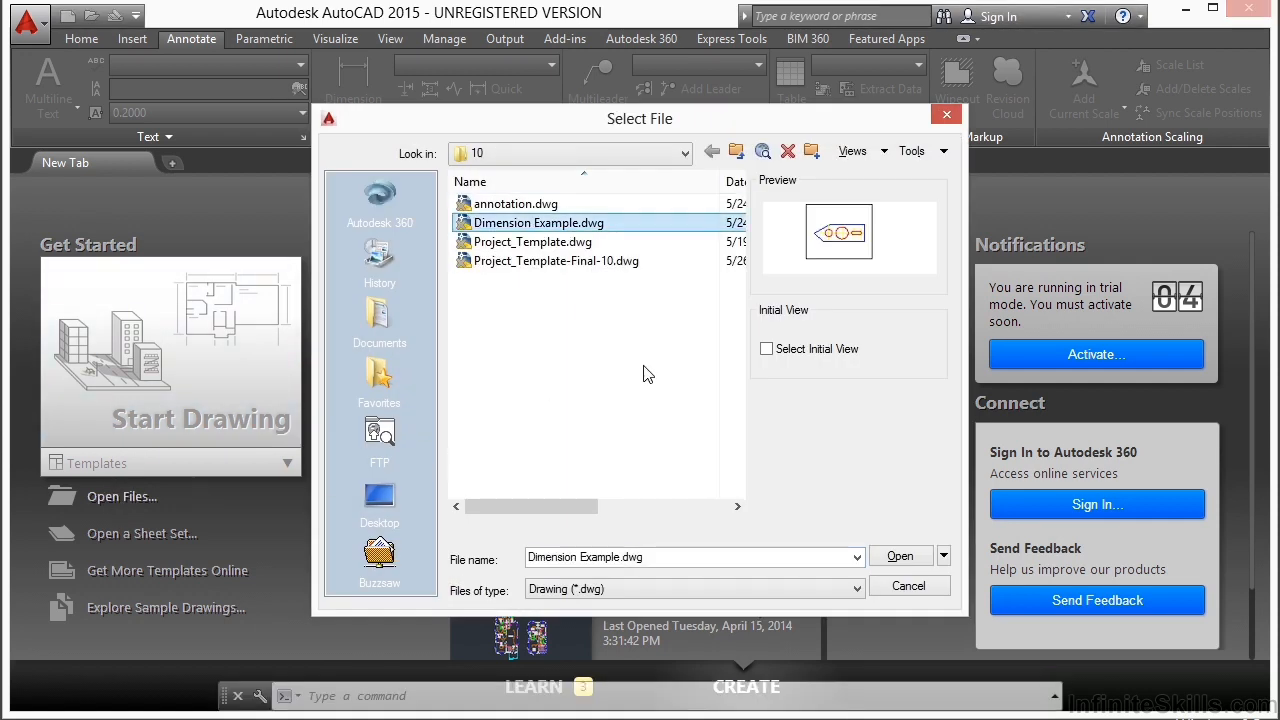
left_click(900, 558)
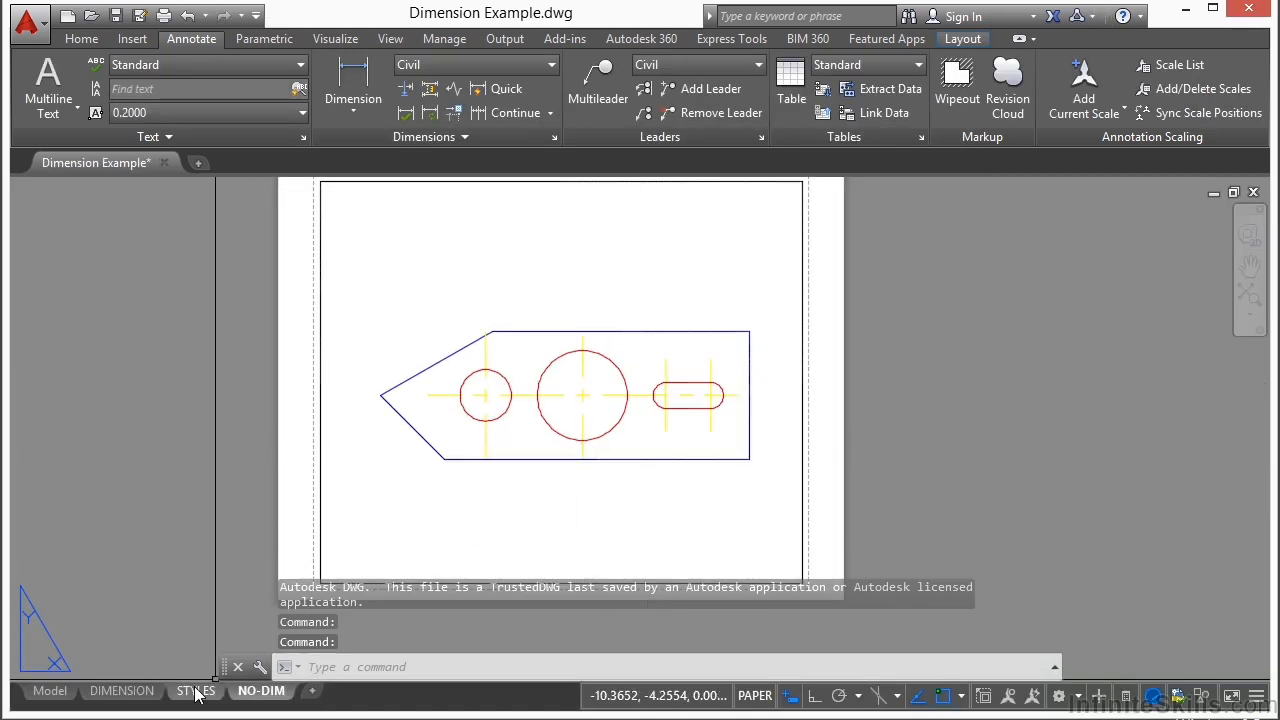
left_click(121, 691)
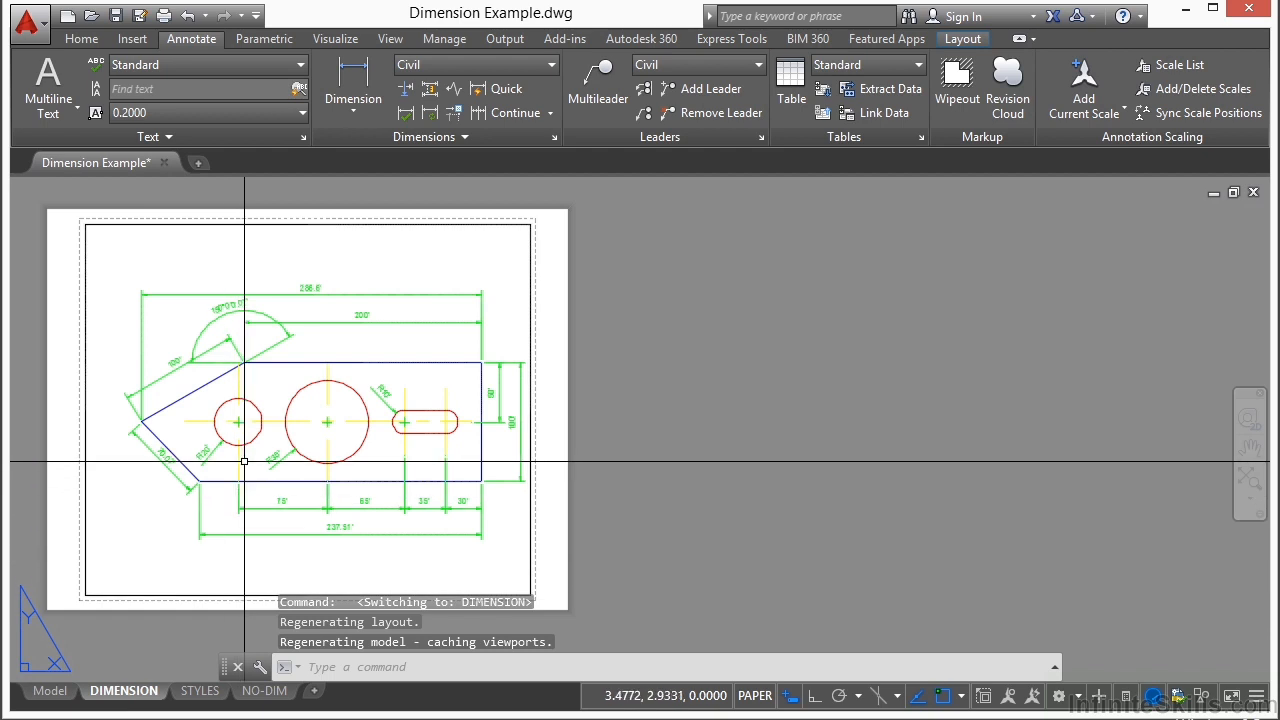
scroll(375, 350, "up", 4)
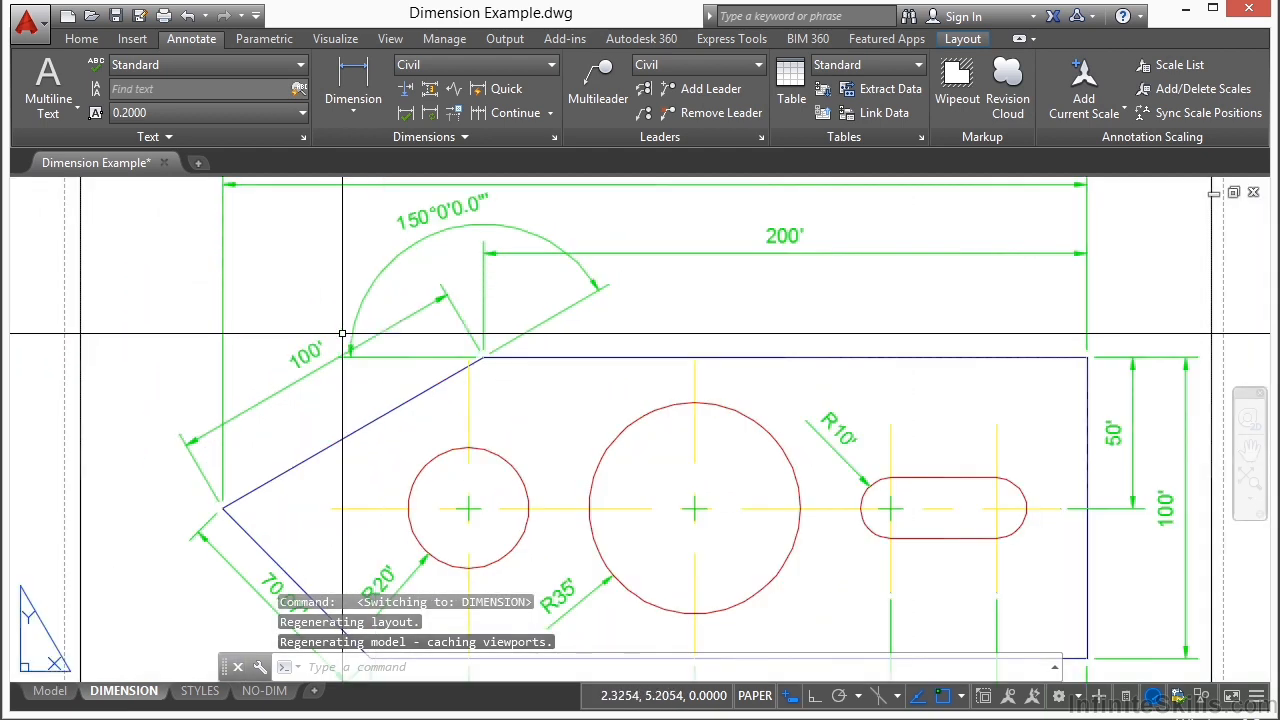
scroll(269, 372, "down", 2)
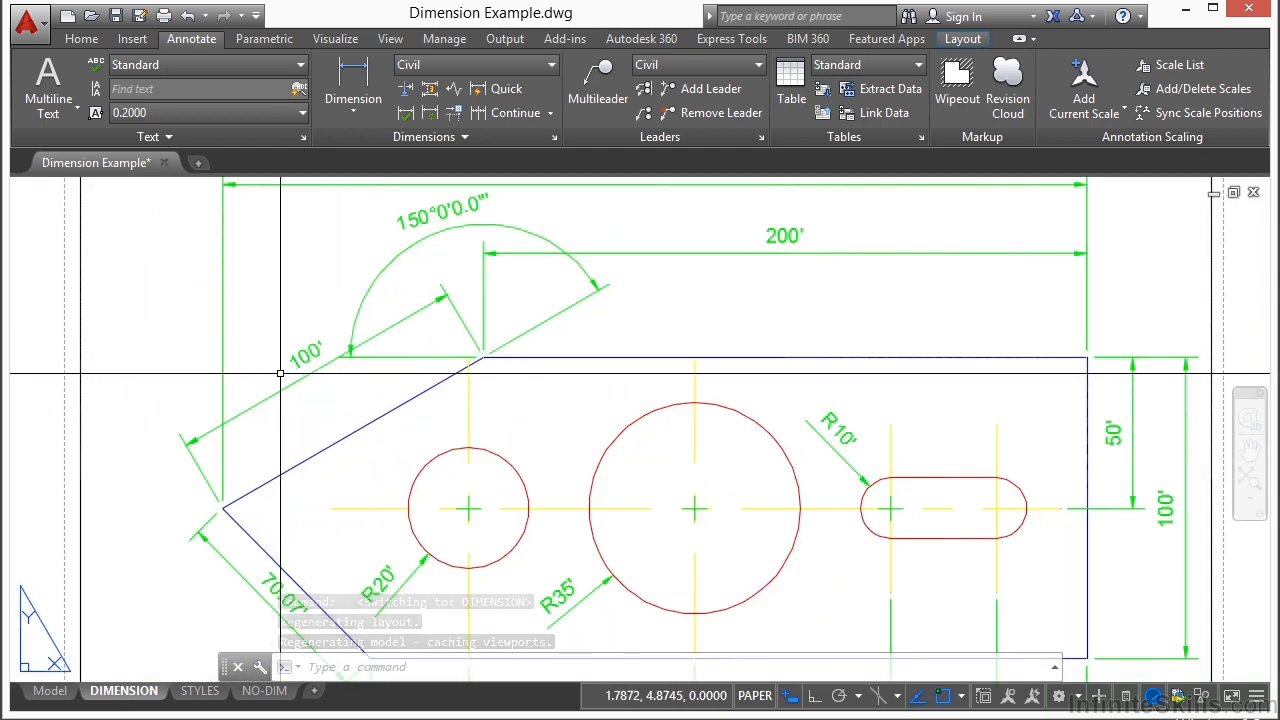
Step: Show the object properties and replace the text of the 100' aligned dimension along the sloped edge with SIDE VIEW
key("ctrl+1")
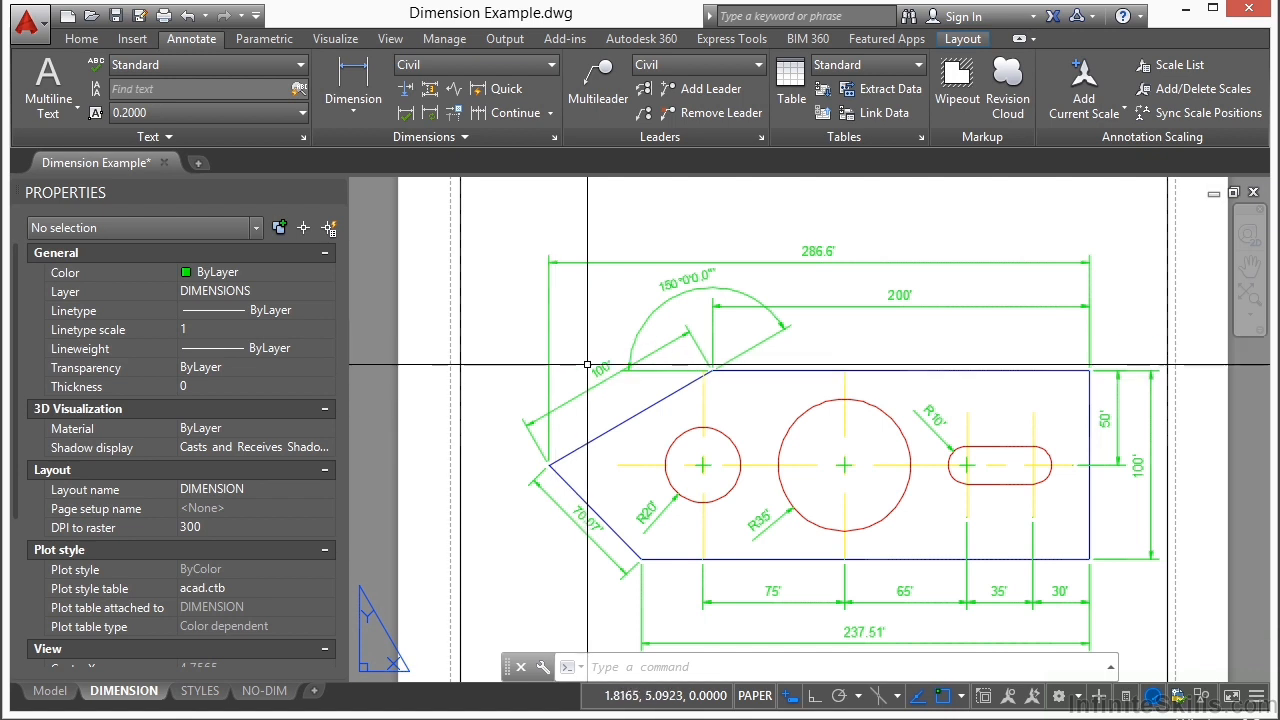
scroll(555, 379, "up", 6)
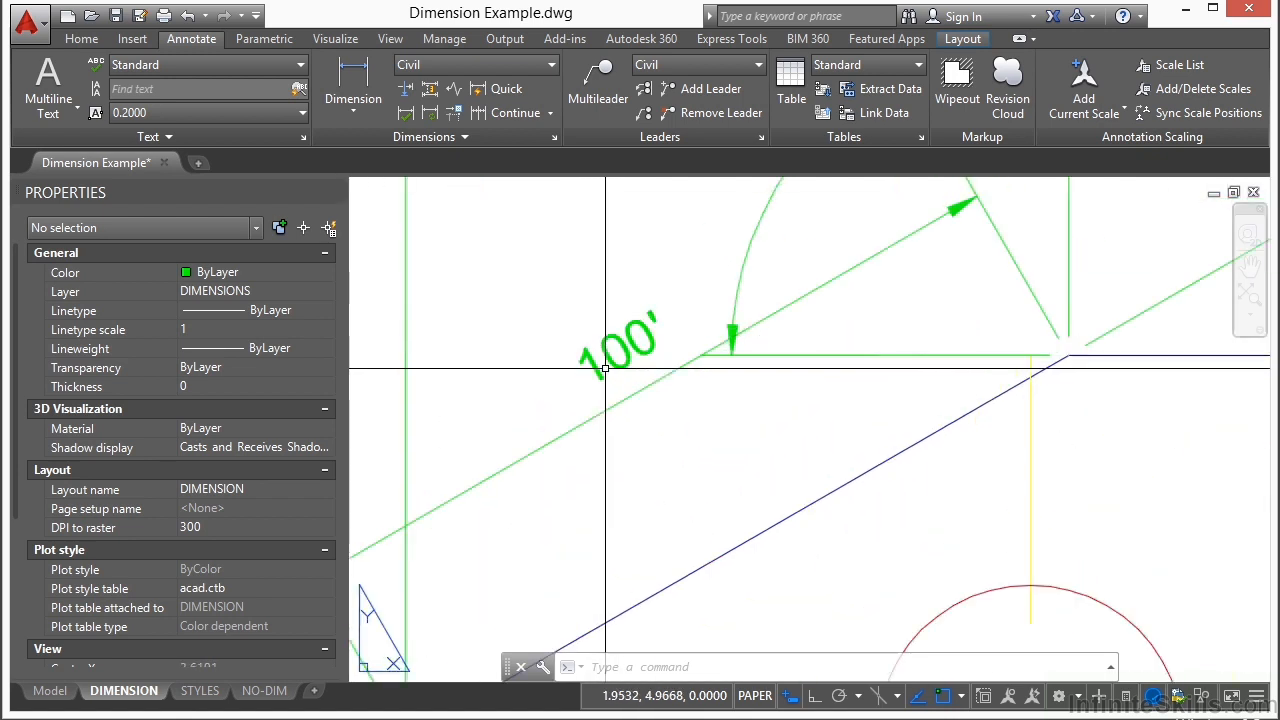
left_click(618, 358)
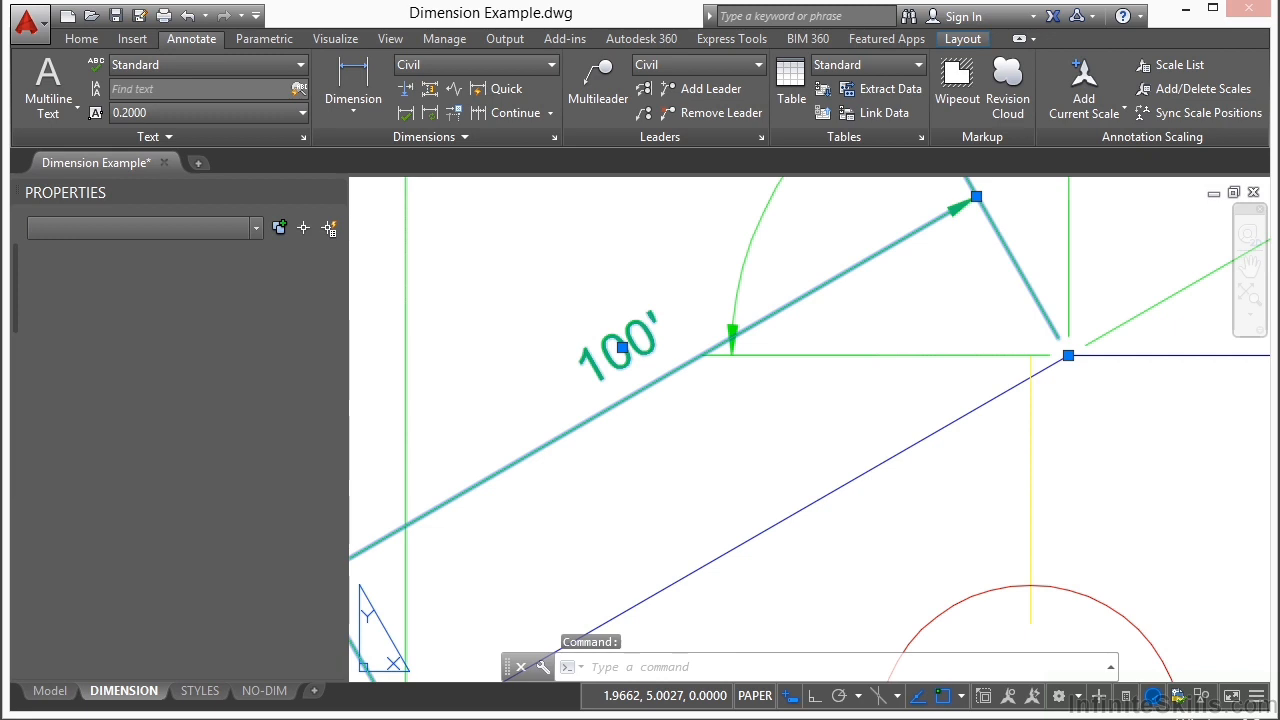
double_click(618, 356)
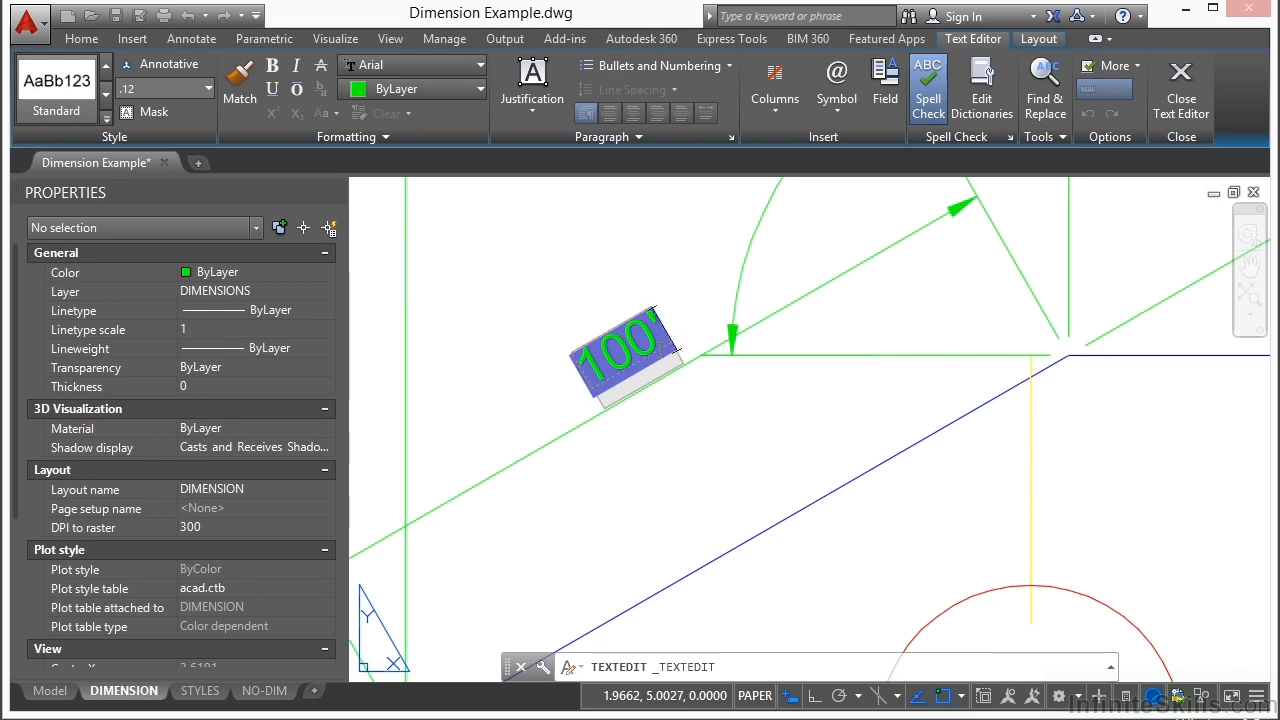
key("Delete")
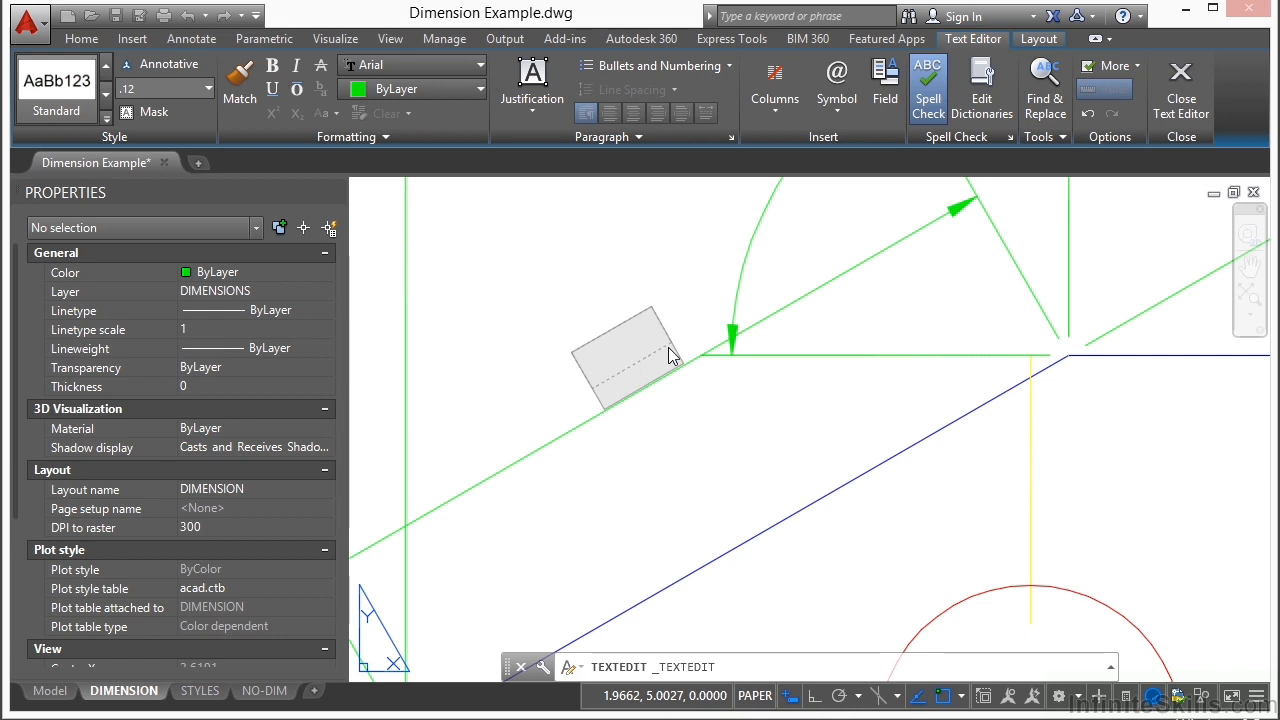
type("SIDE")
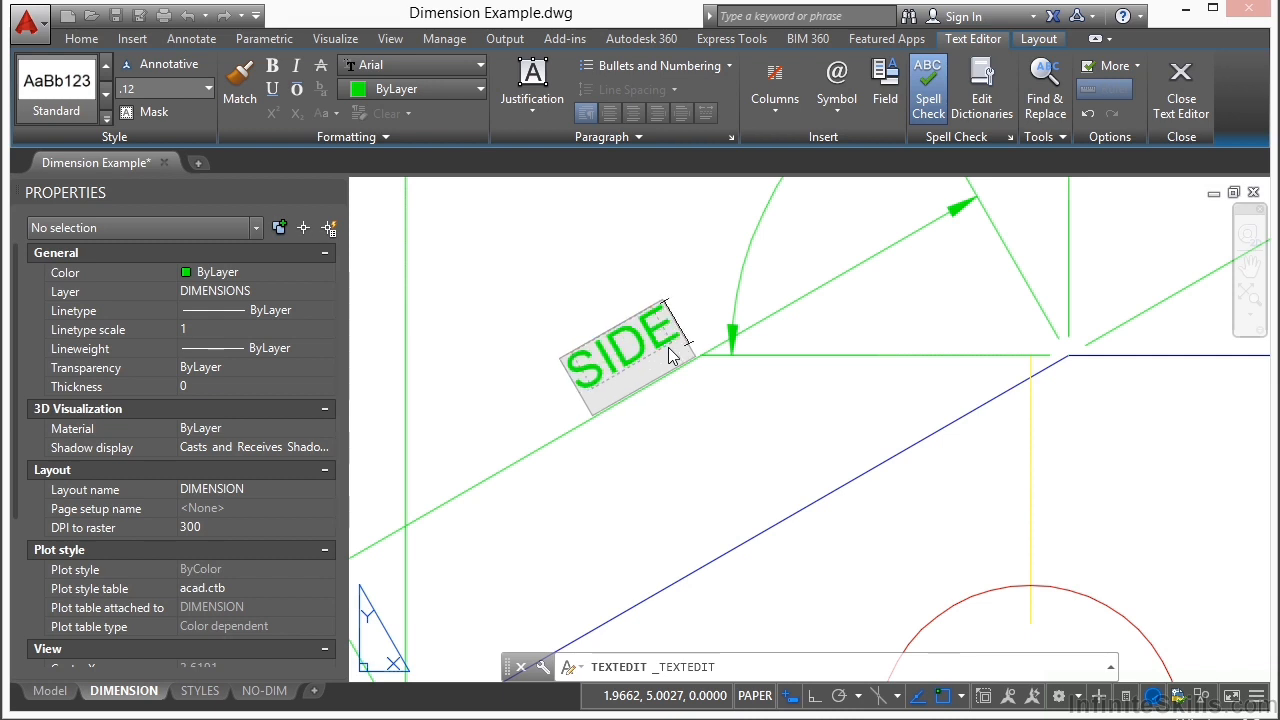
type(" VIEW")
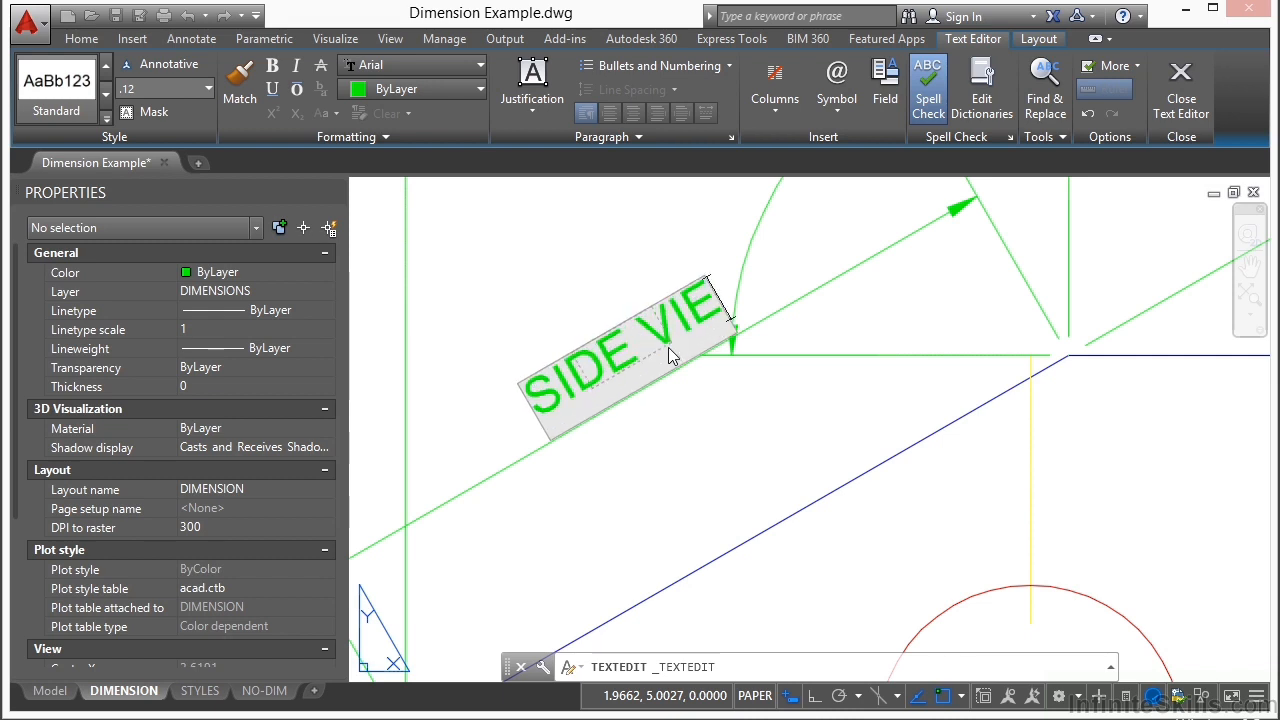
key("Return")
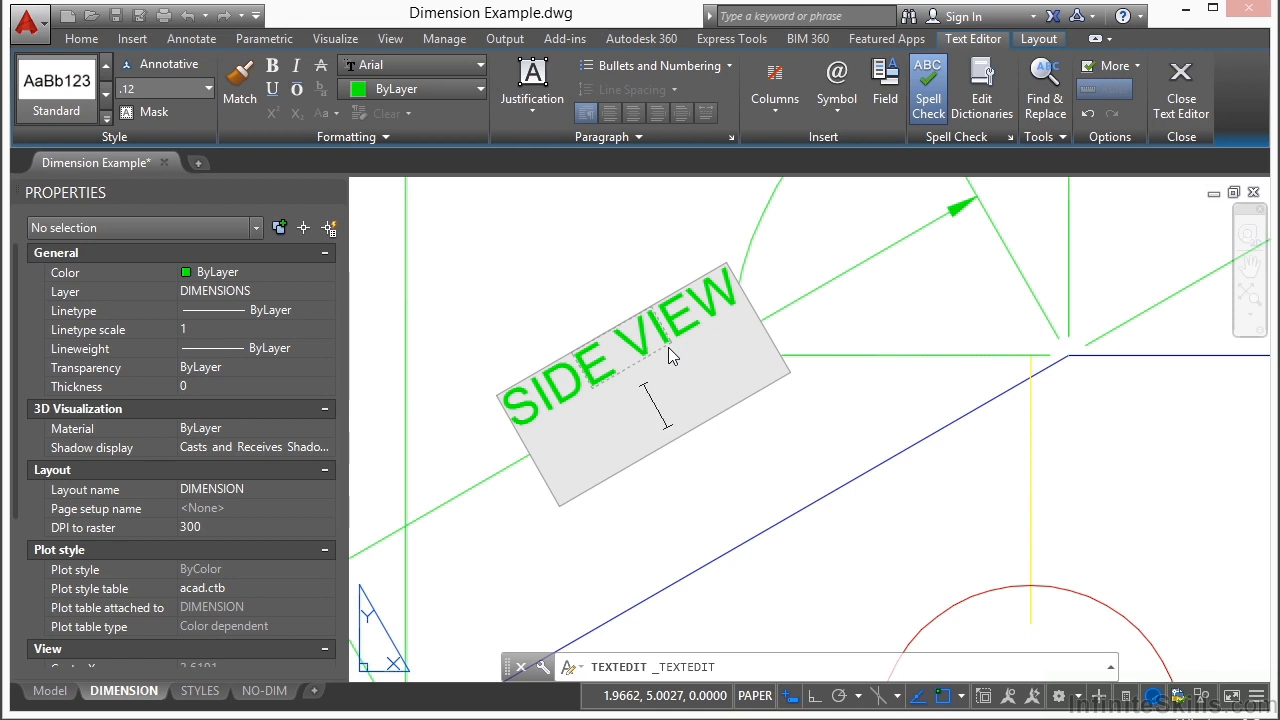
key("BackSpace")
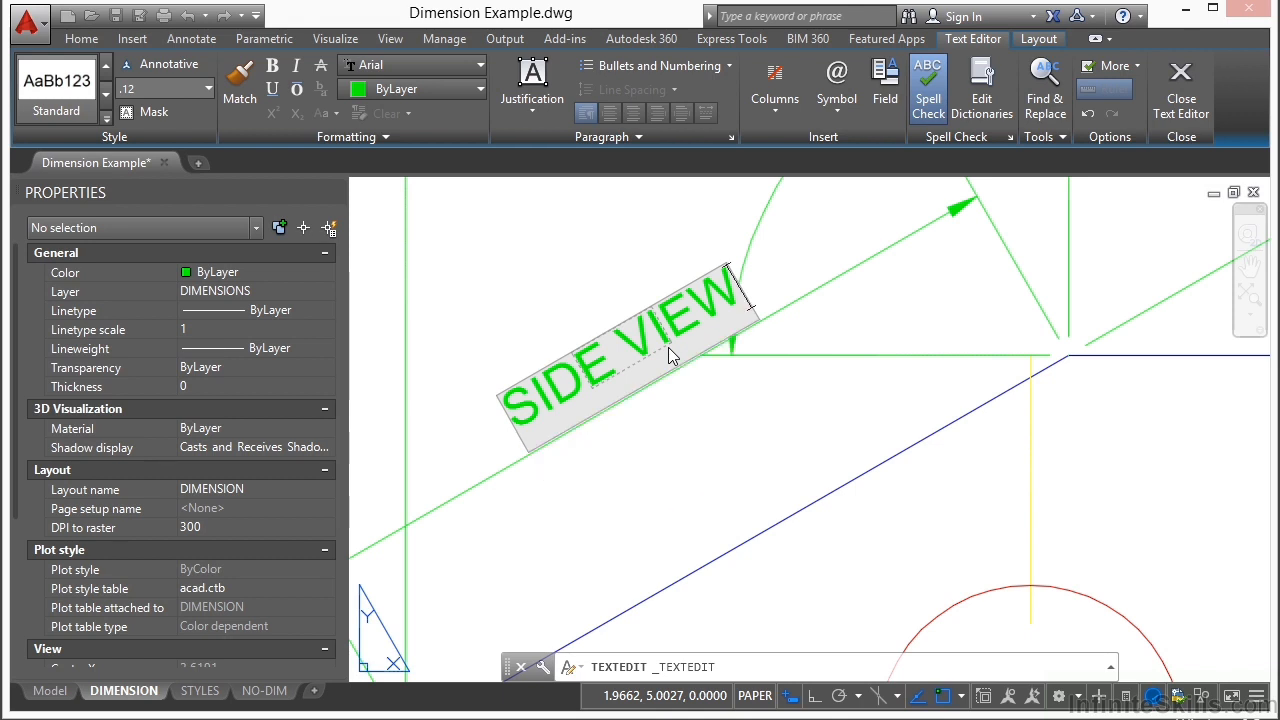
left_click(735, 408)
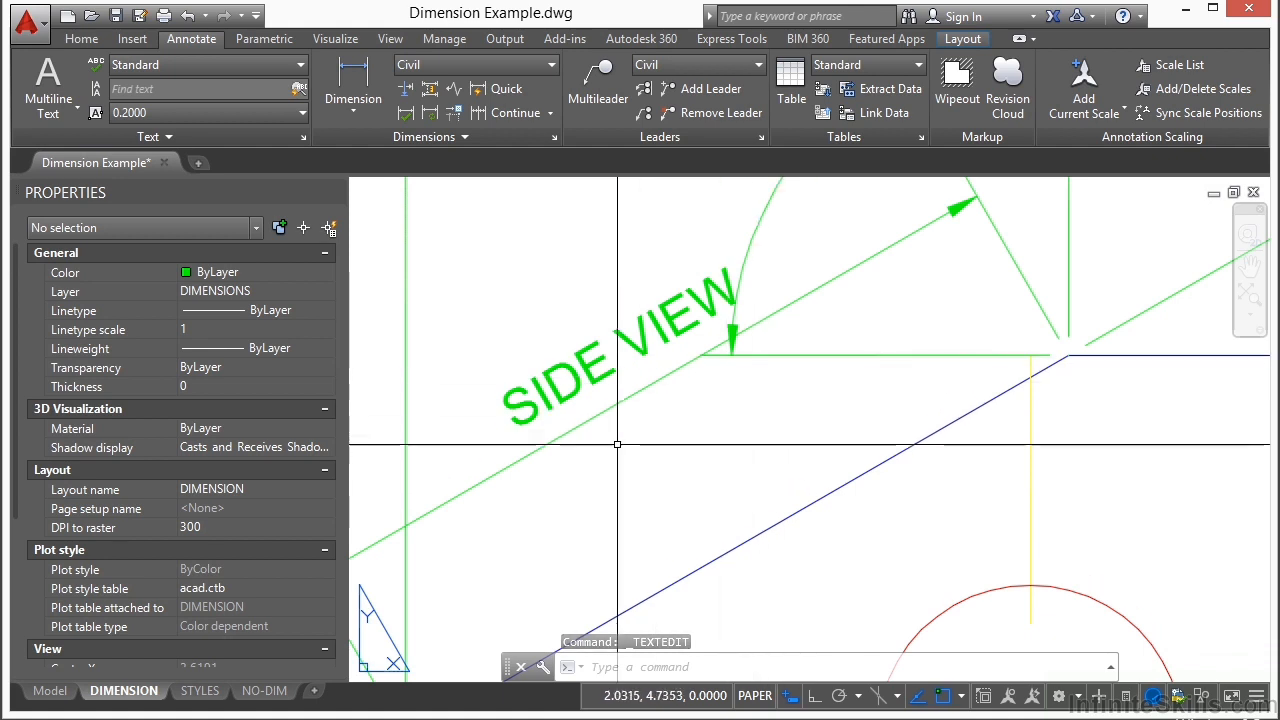
Step: Restore the sloped dimension's measured value with <> in place of its text override and add "side" on a second line
scroll(650, 420, "down", 3)
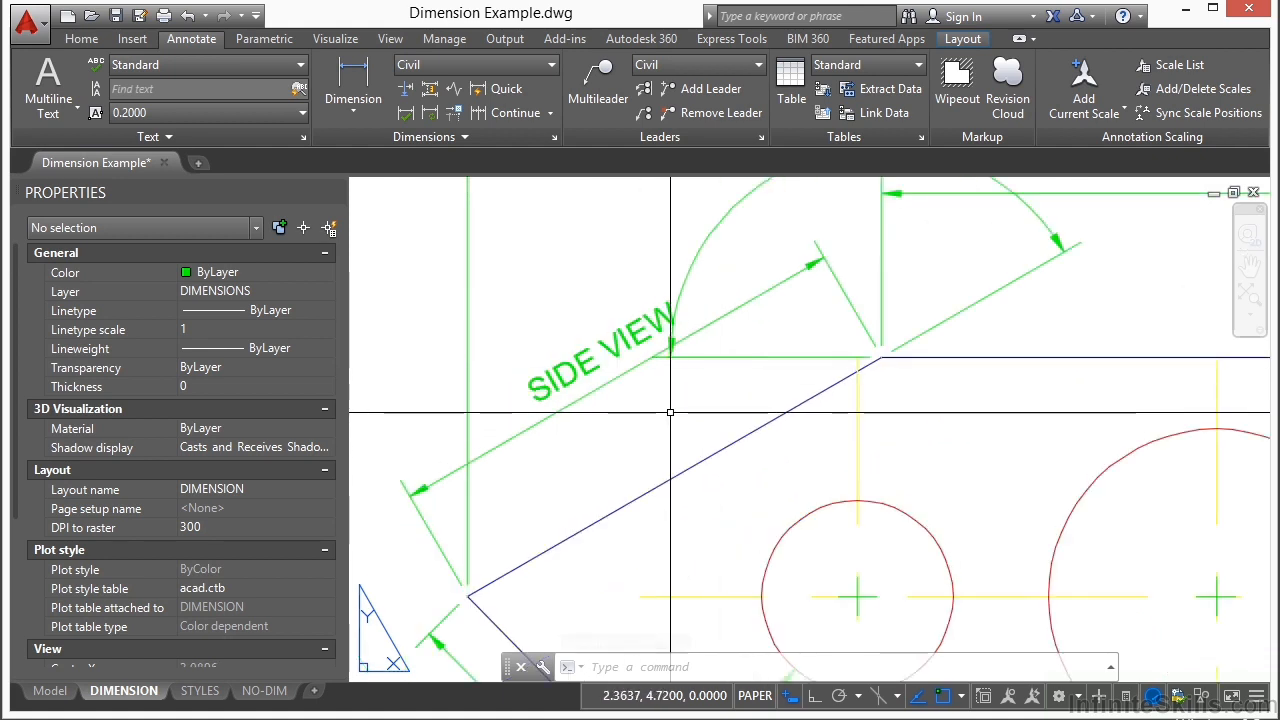
double_click(563, 378)
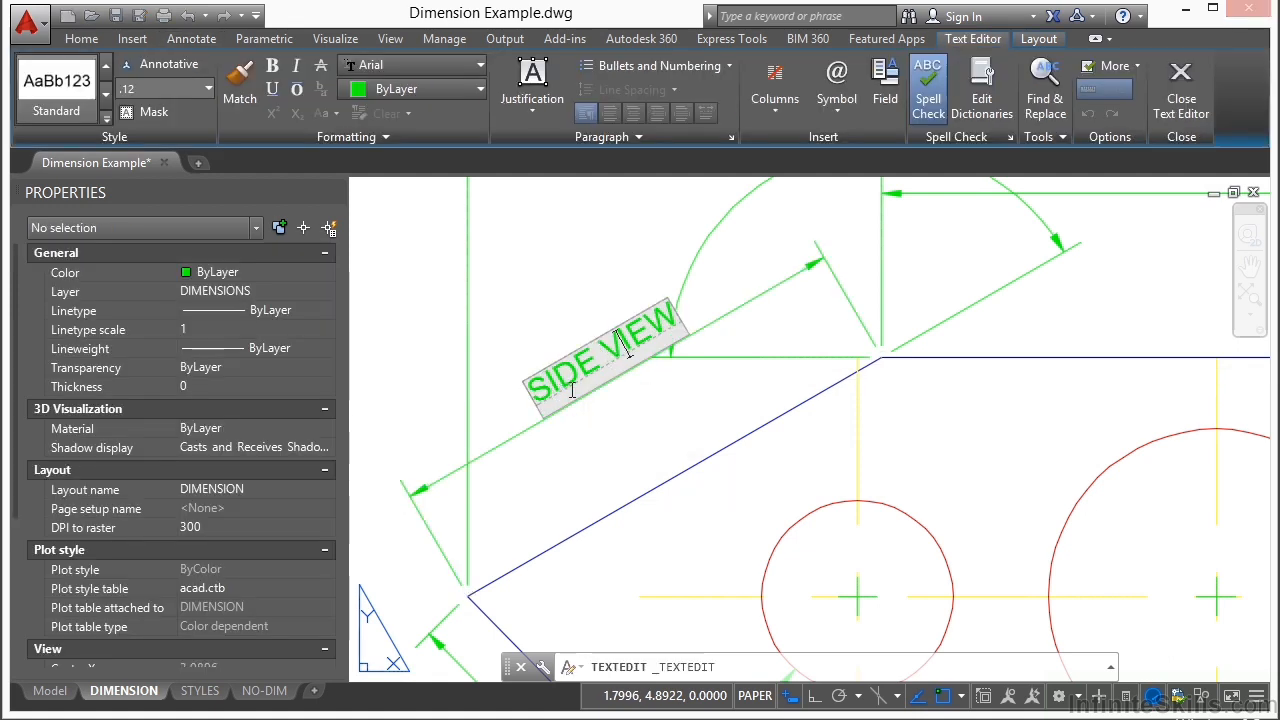
key("BackSpace")
key("BackSpace")
key("BackSpace")
key("BackSpace")
key("BackSpace")
key("BackSpace")
key("BackSpace")
key("BackSpace")
key("BackSpace")
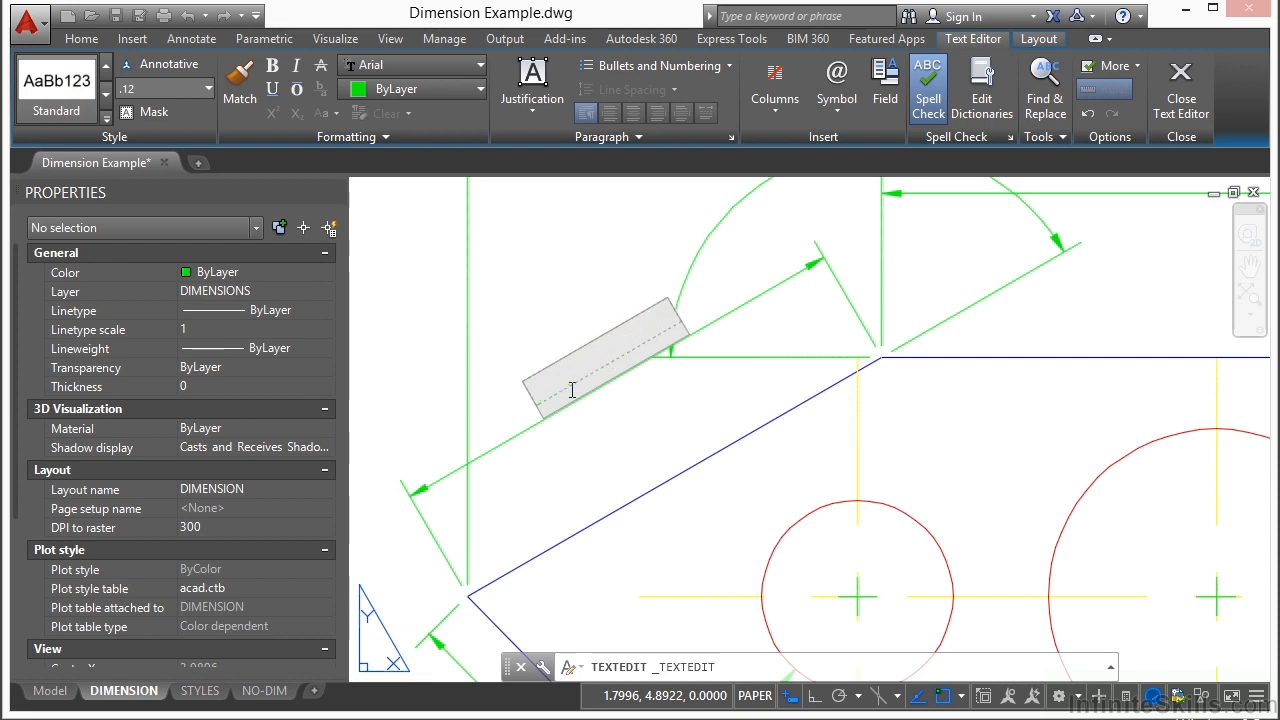
type("<>")
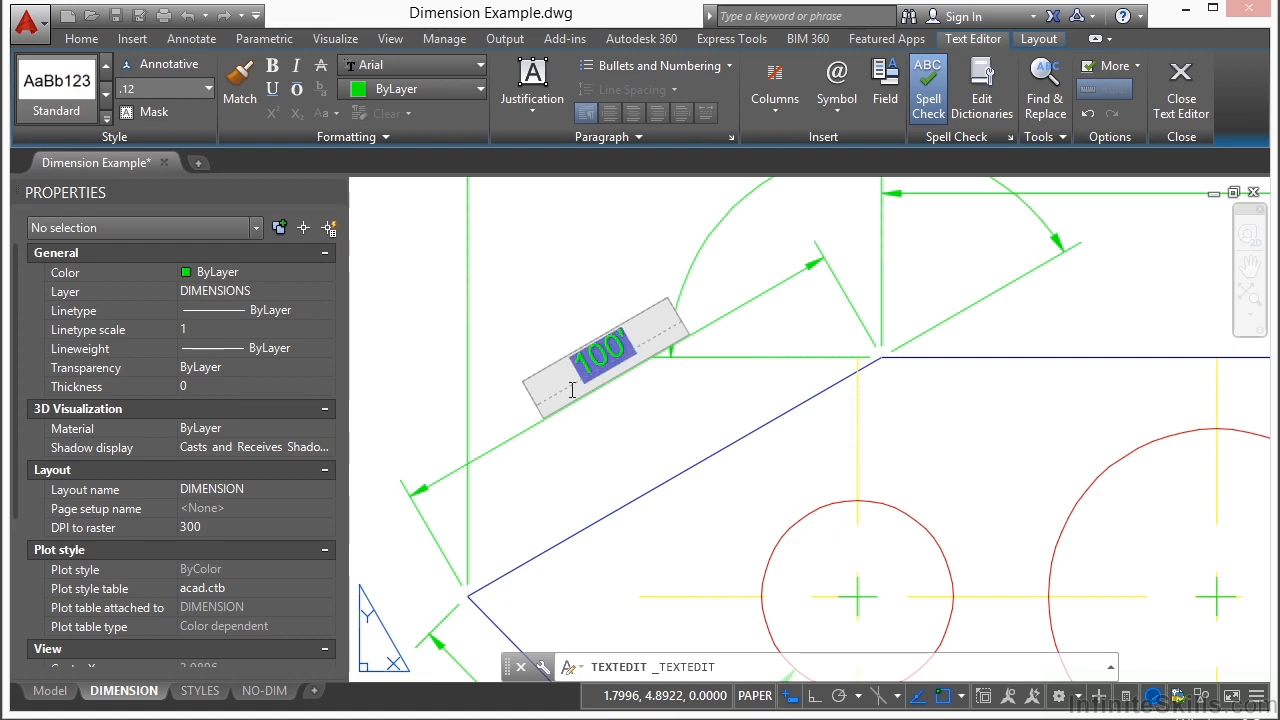
left_click(577, 437)
double_click(605, 359)
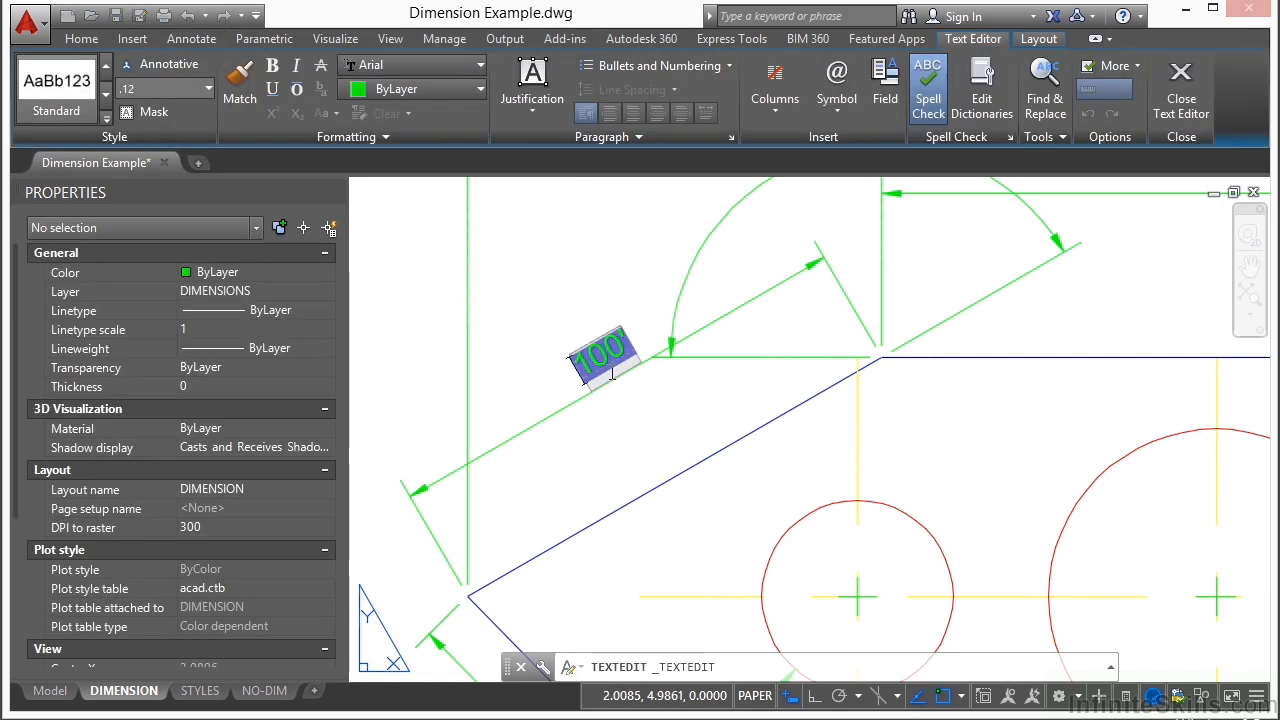
left_click(617, 449)
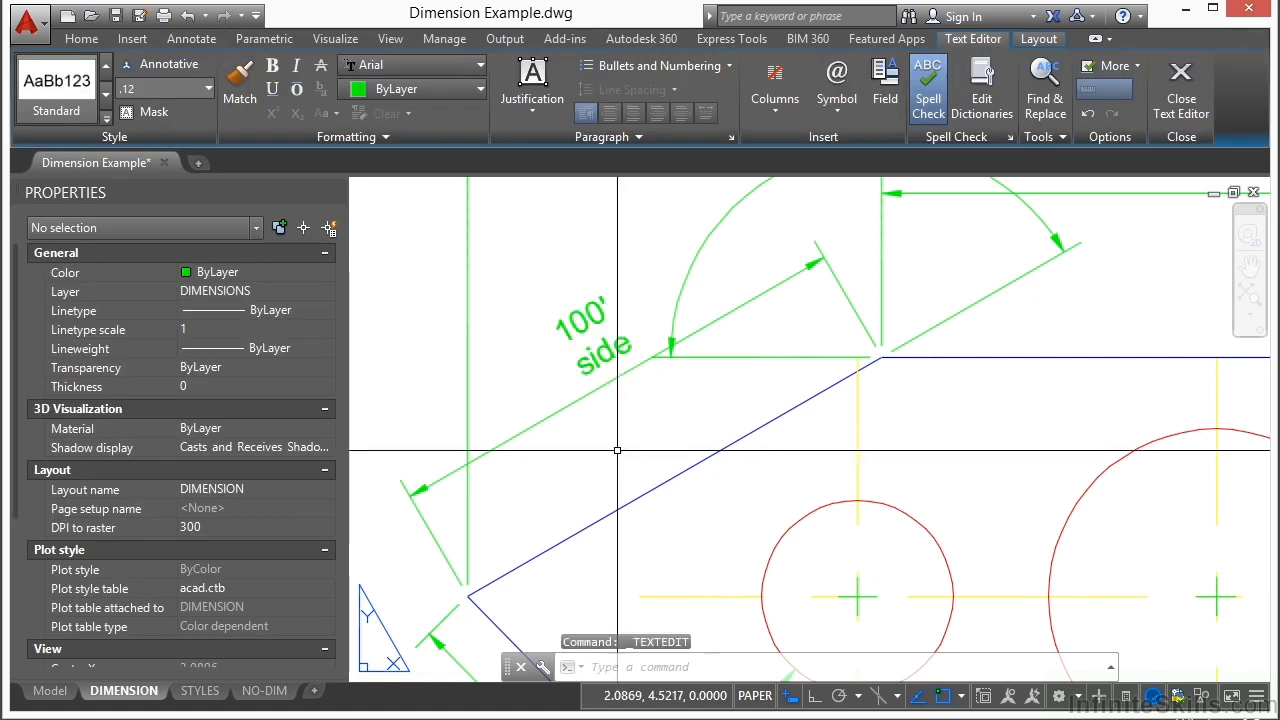
Step: Select the sloped aligned dimension and look through its color and layer choices, keeping ByLayer and DIMENSIONS
left_click(592, 351)
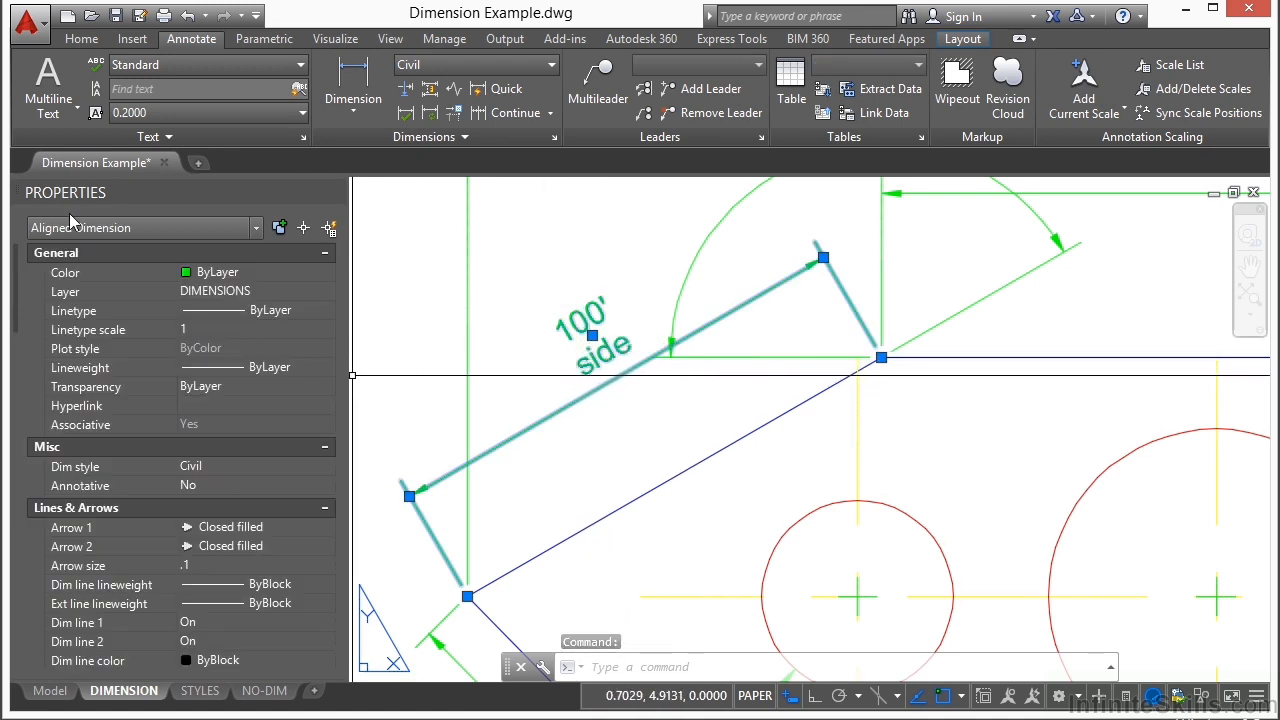
left_click(245, 275)
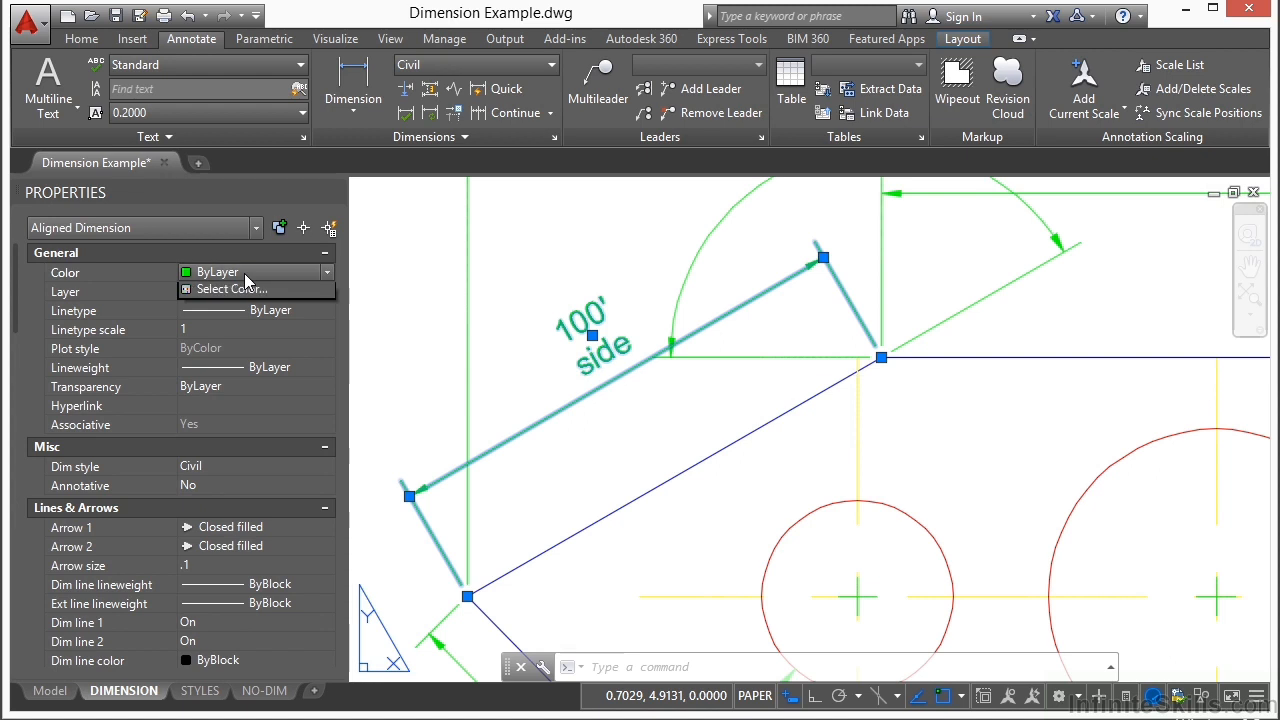
left_click(248, 277)
left_click(236, 290)
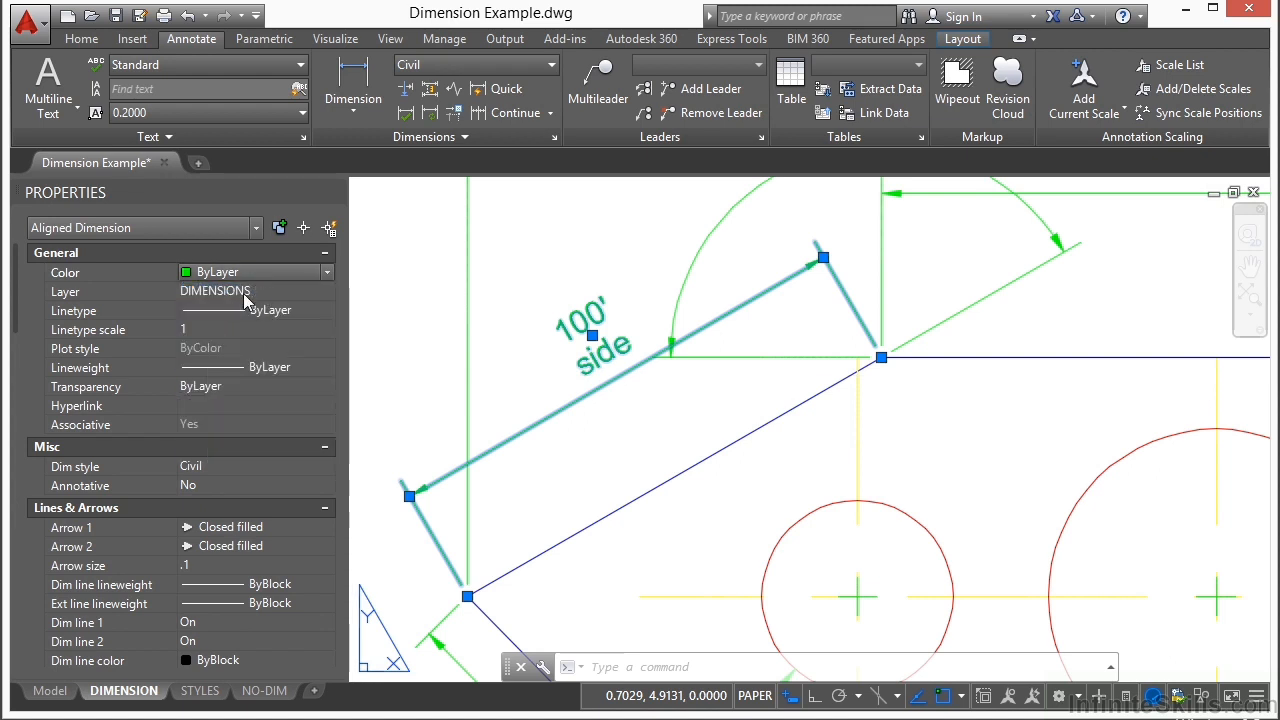
left_click(239, 292)
left_click(240, 292)
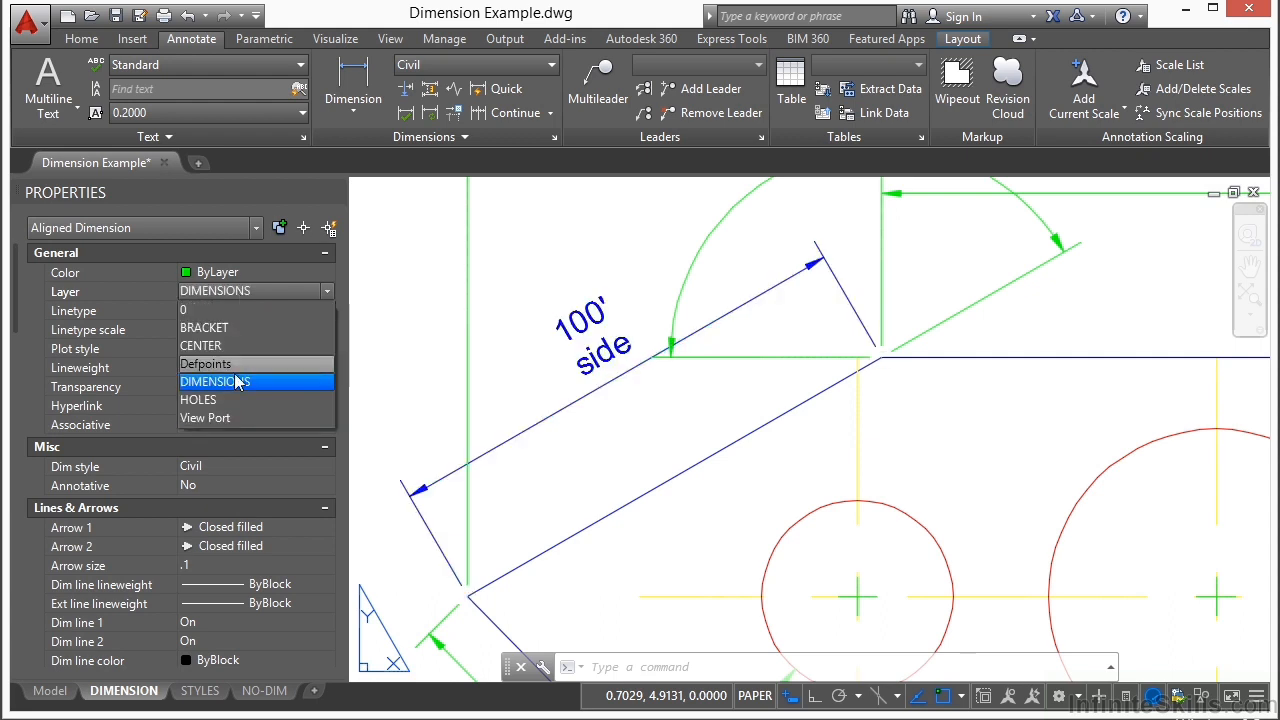
left_click(236, 382)
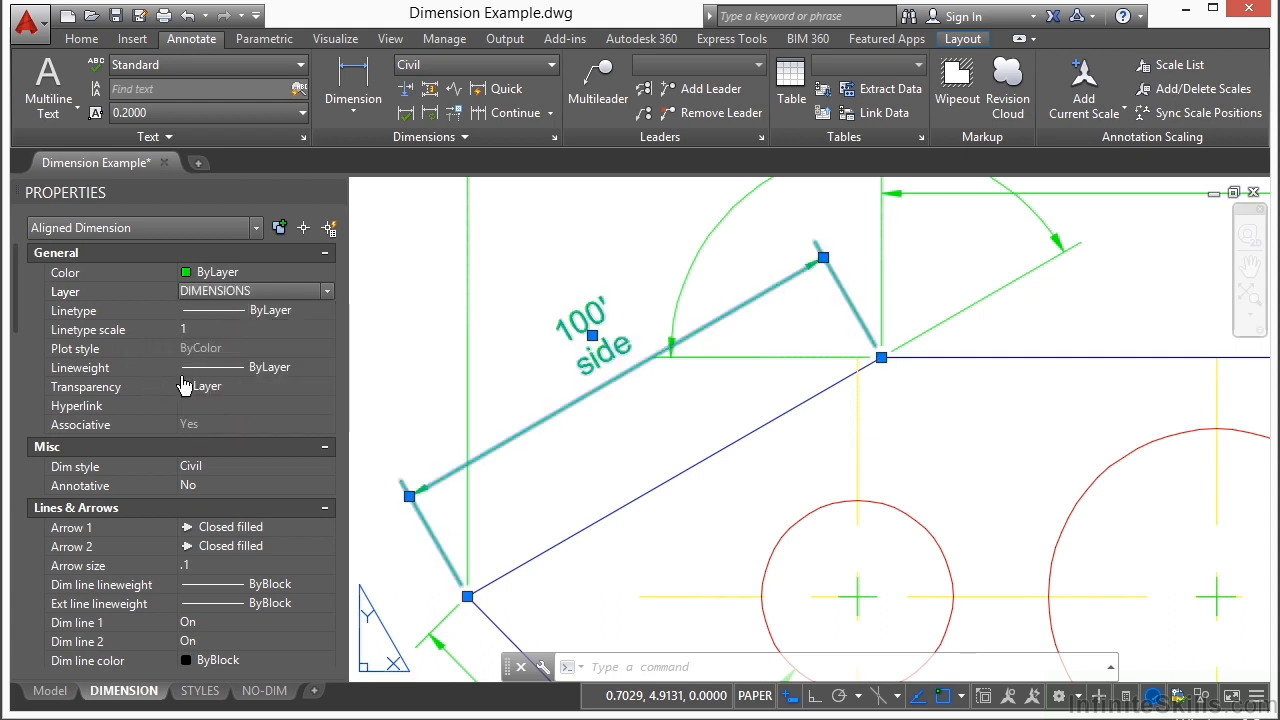
Step: Change the selected aligned dimension's style to BOLD
left_click(243, 468)
left_click(245, 470)
scroll(243, 480, "up", 1)
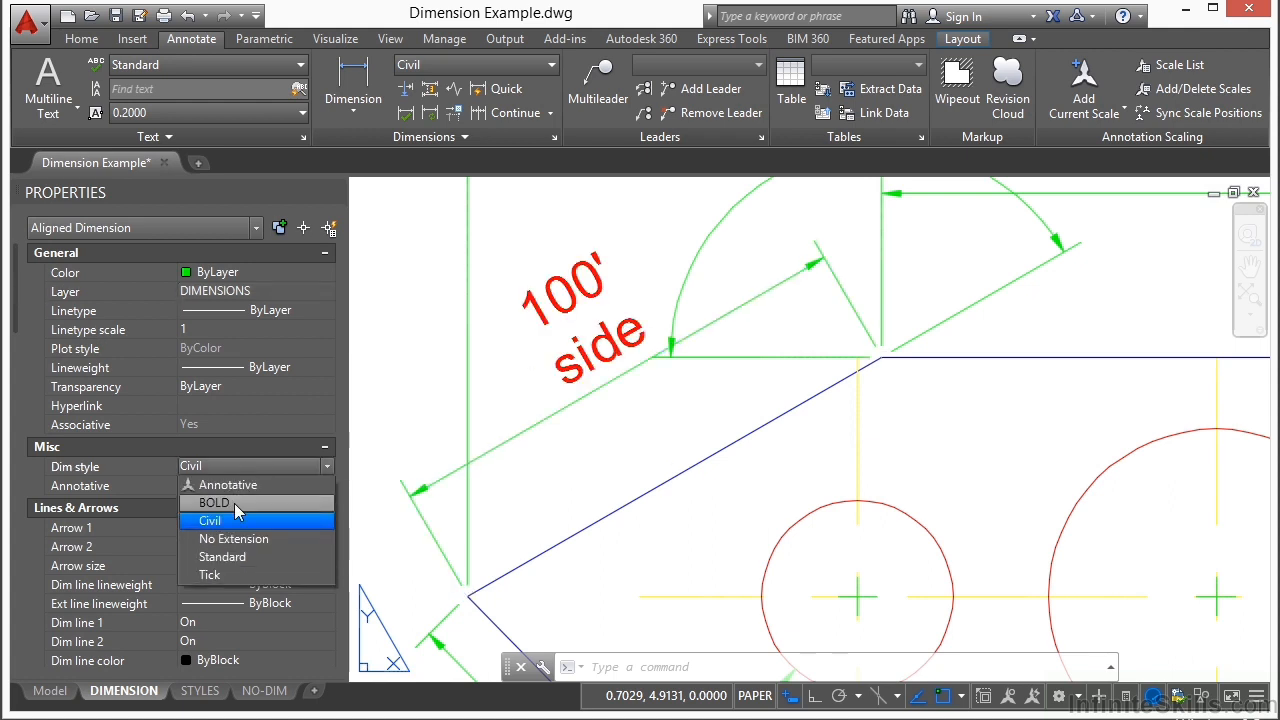
left_click(234, 503)
Step: Set the second arrowhead of the sloped aligned dimension to Dot
left_click_drag(20, 270, 22, 327)
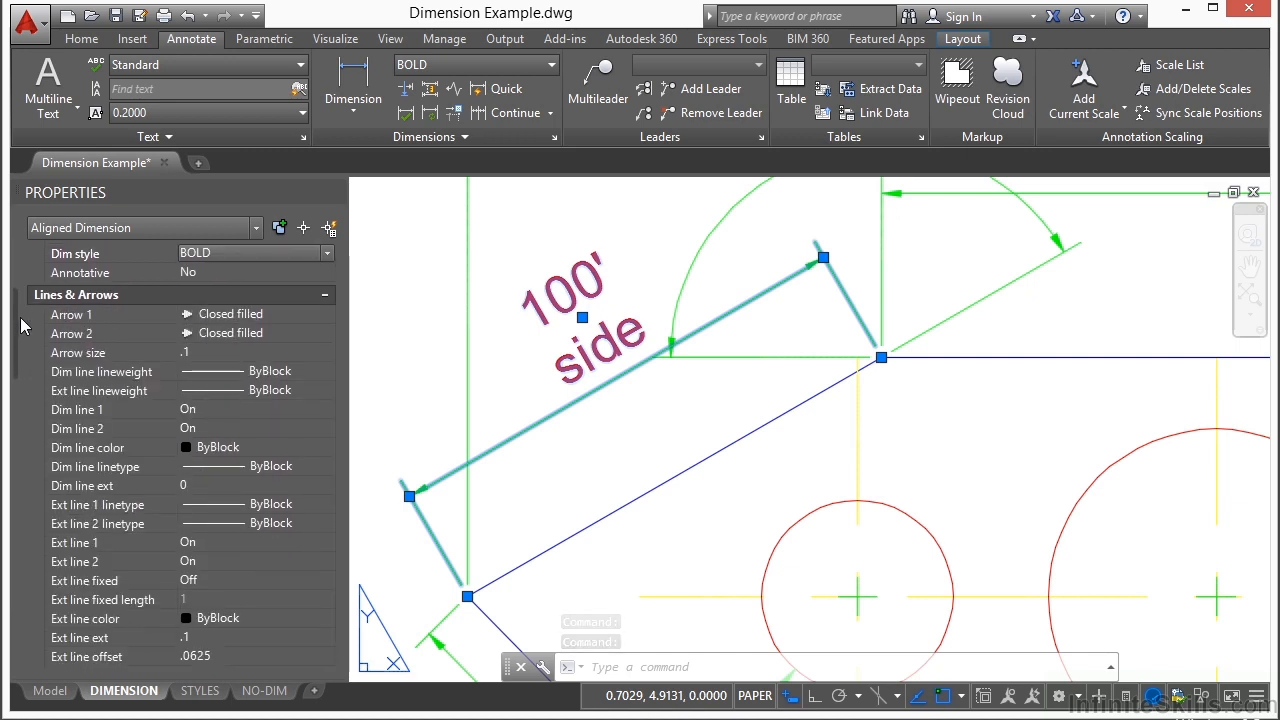
left_click(237, 336)
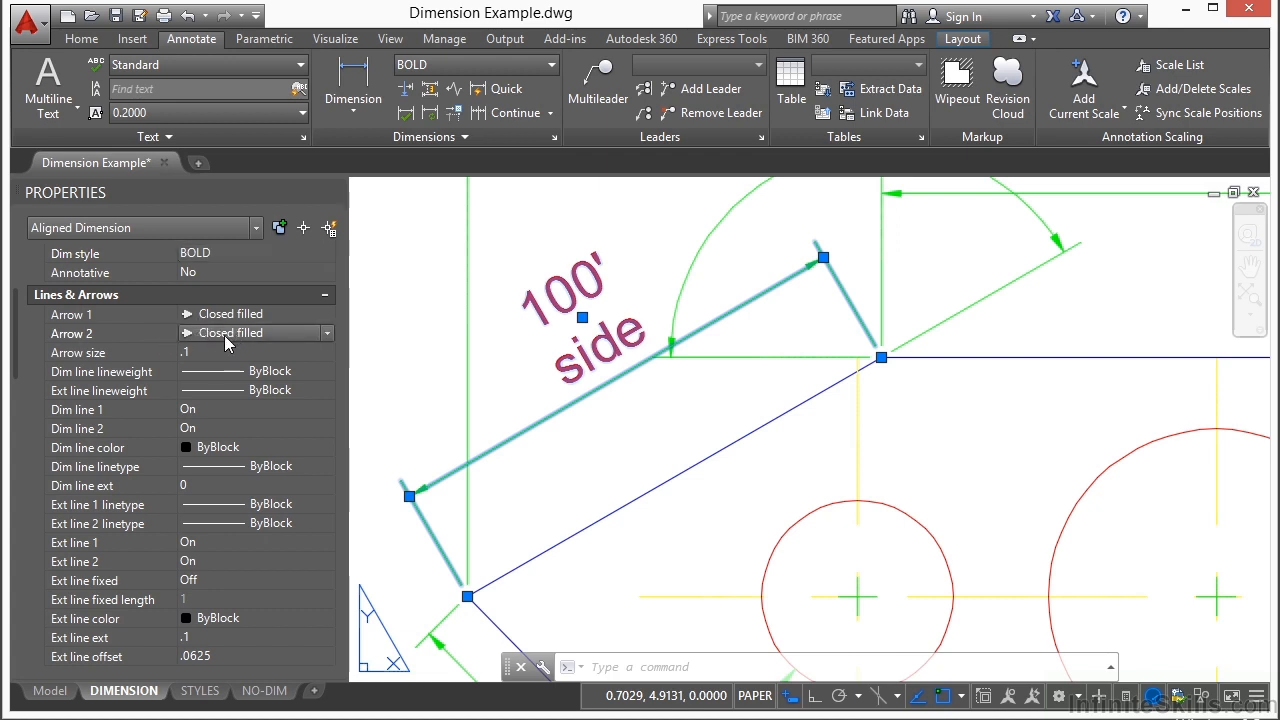
left_click(226, 343)
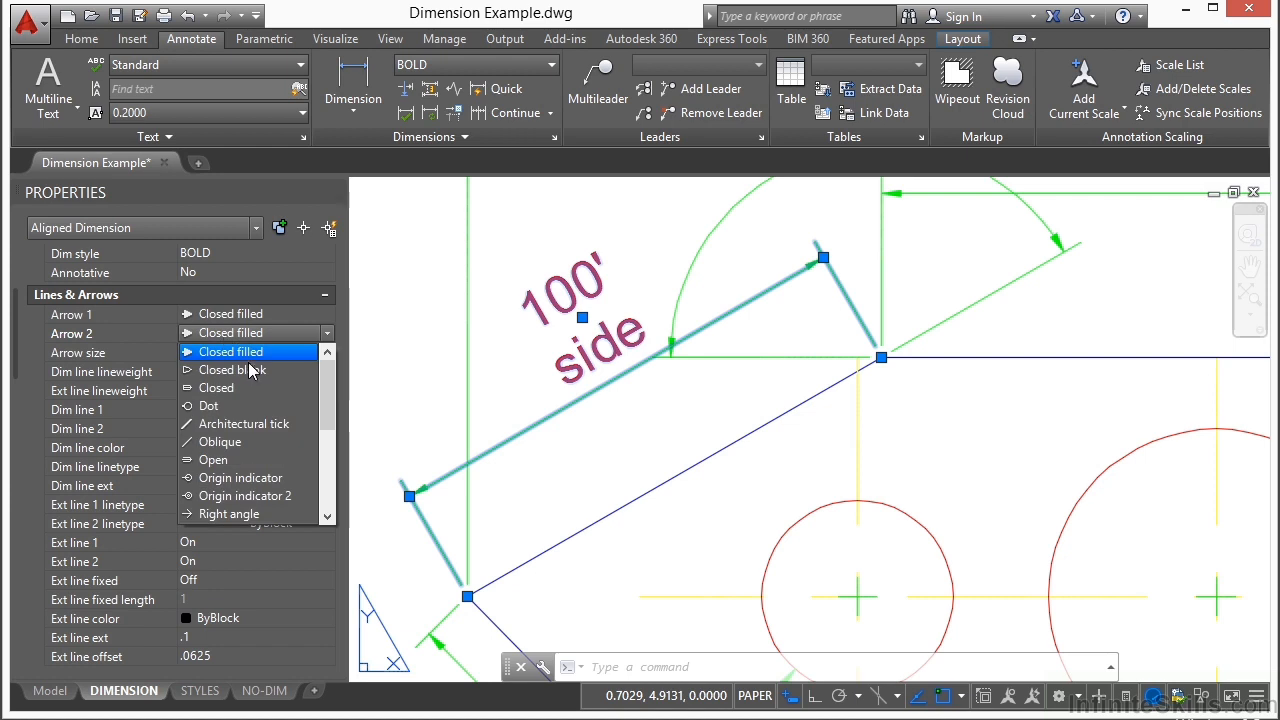
left_click(221, 407)
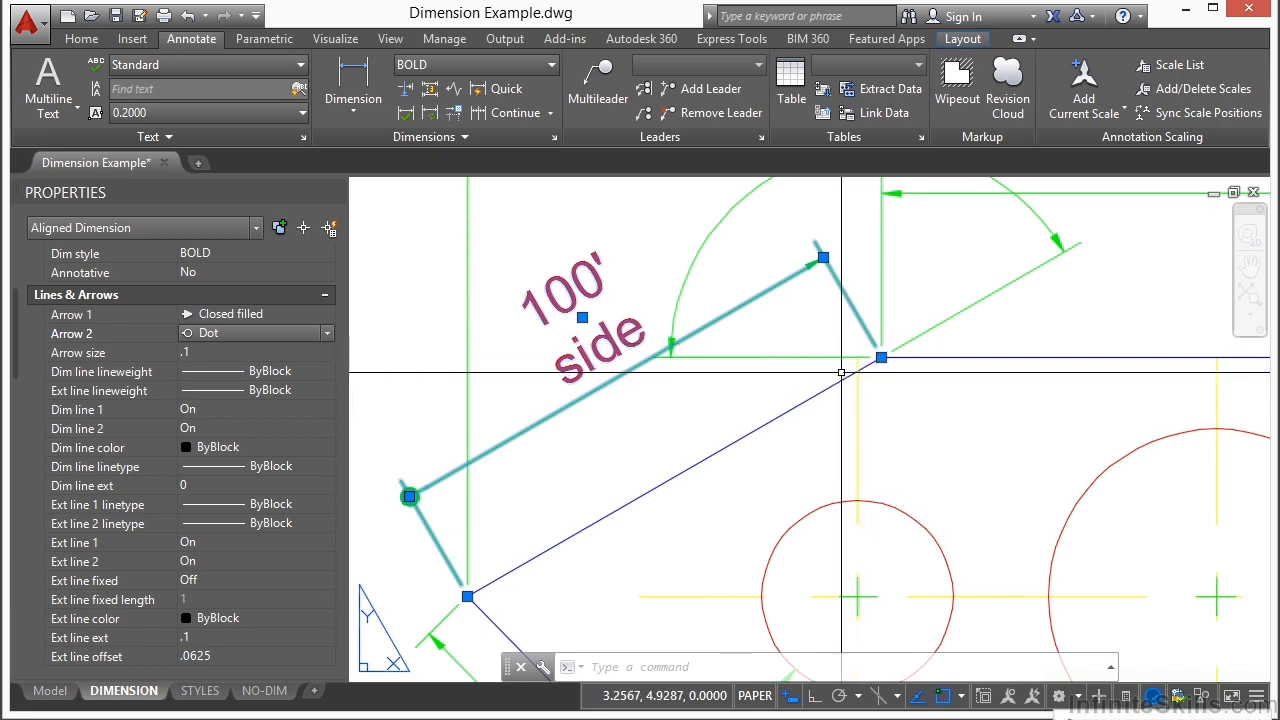
Step: Add an aligned dimension between the sloped edge's endpoints, placed between the edge and the existing BOLD dimension
left_click(353, 100)
left_click(364, 190)
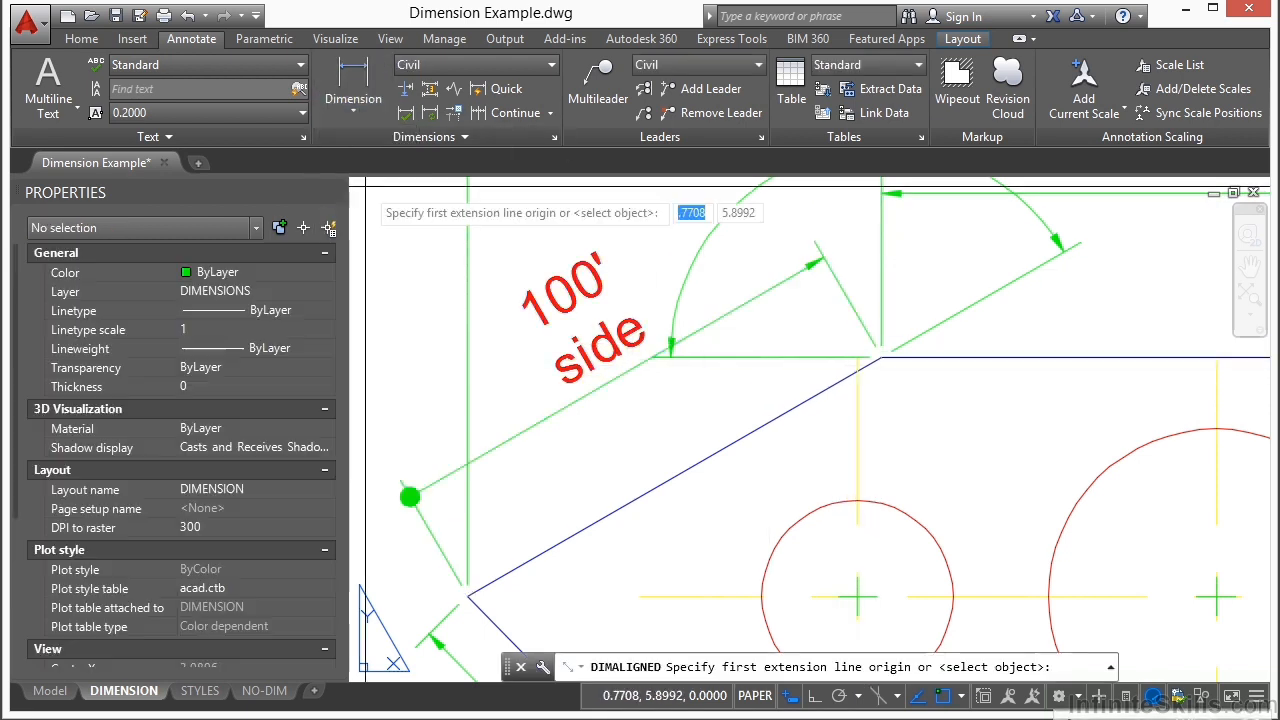
left_click(881, 356)
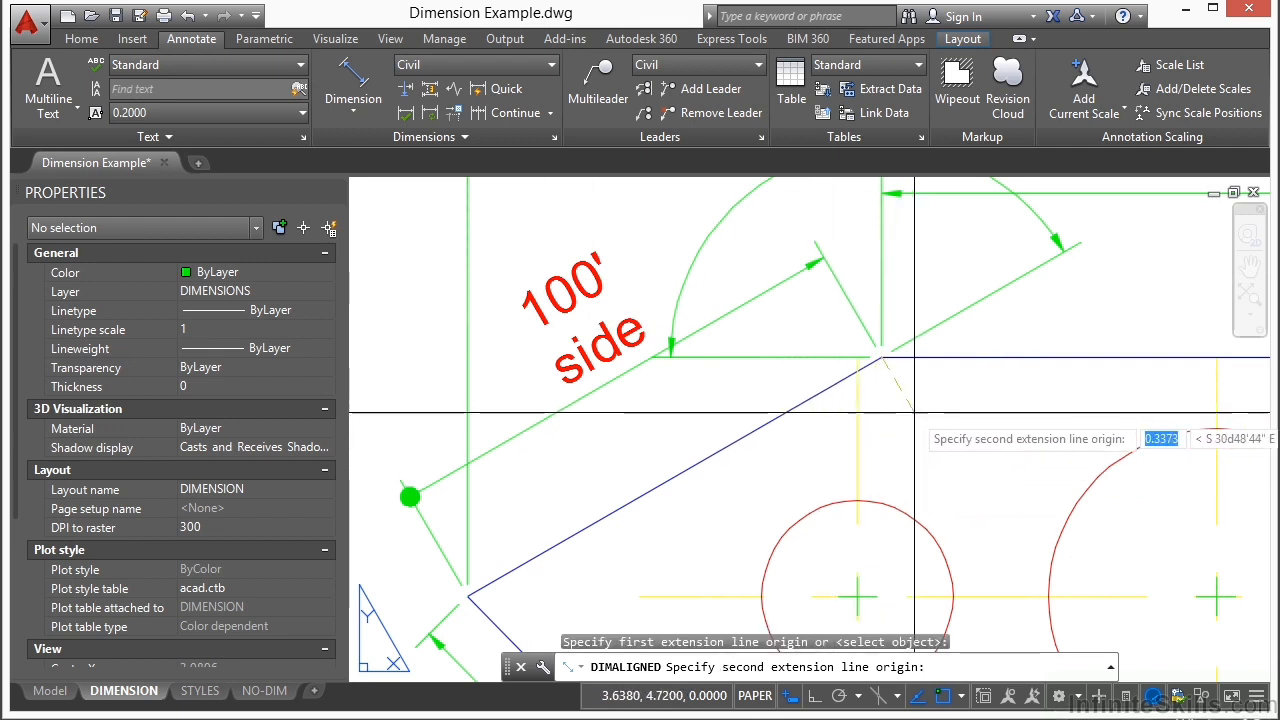
left_click(466, 596)
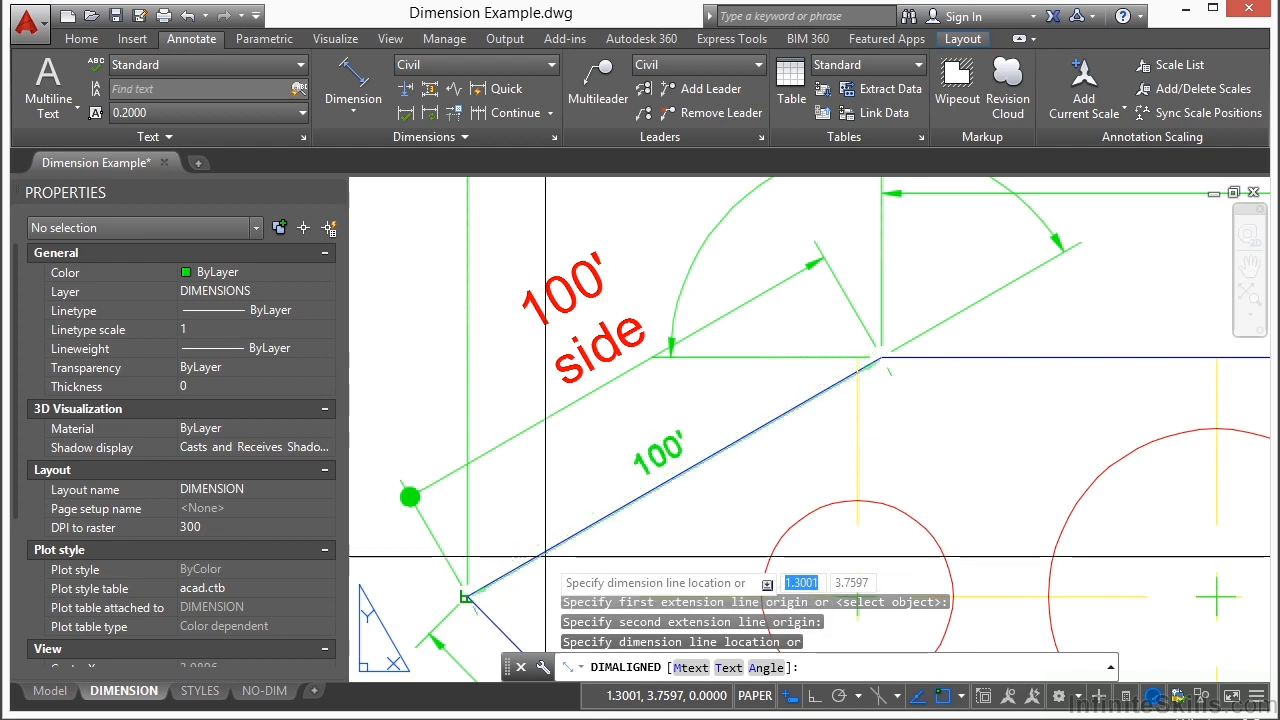
left_click(566, 500)
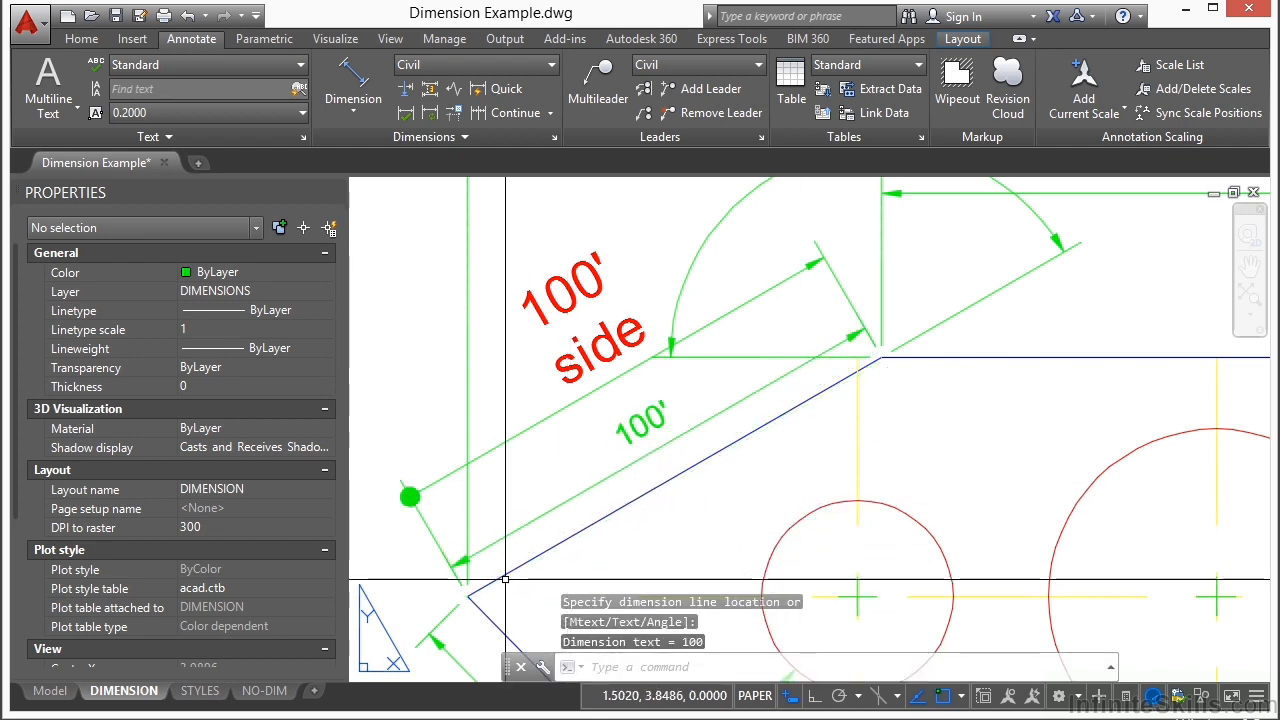
Step: Delete the aligned dimension nearest to the sloped edge
left_click(598, 476)
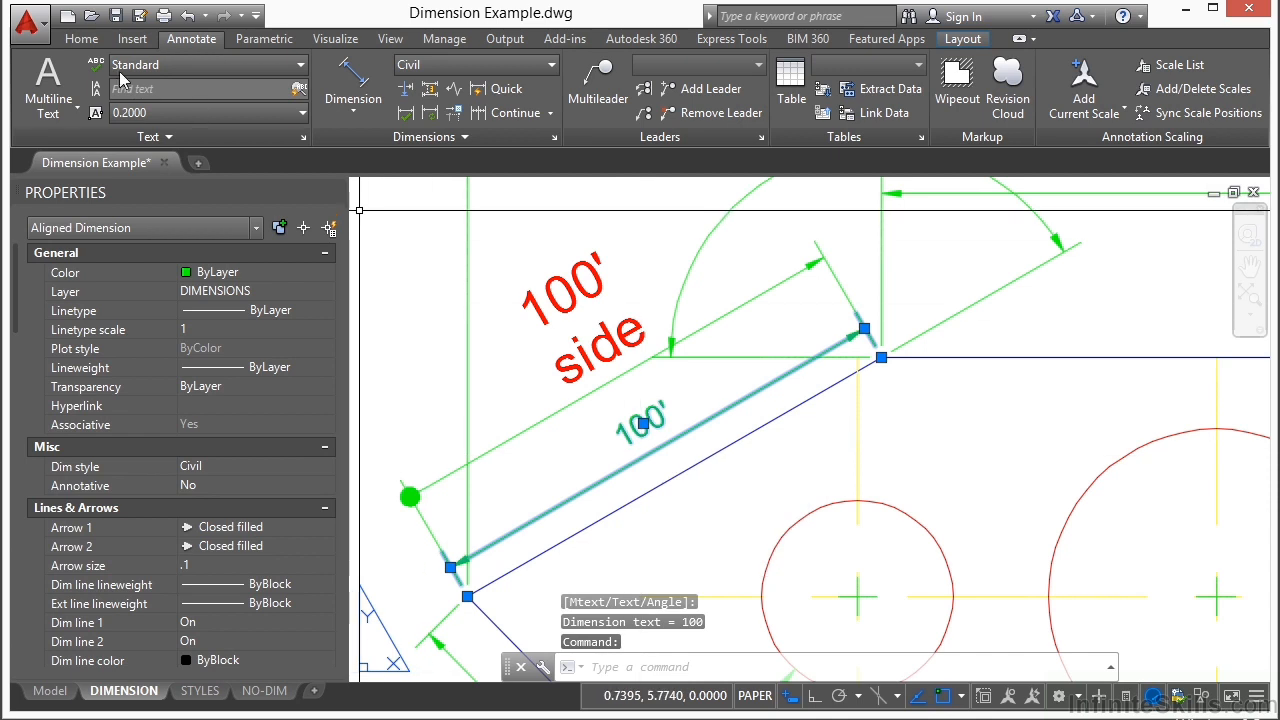
left_click(81, 38)
key("Delete")
Step: Select the BOLD aligned dimension and turn off both its first and second dimension lines
left_click(546, 411)
left_click(527, 438)
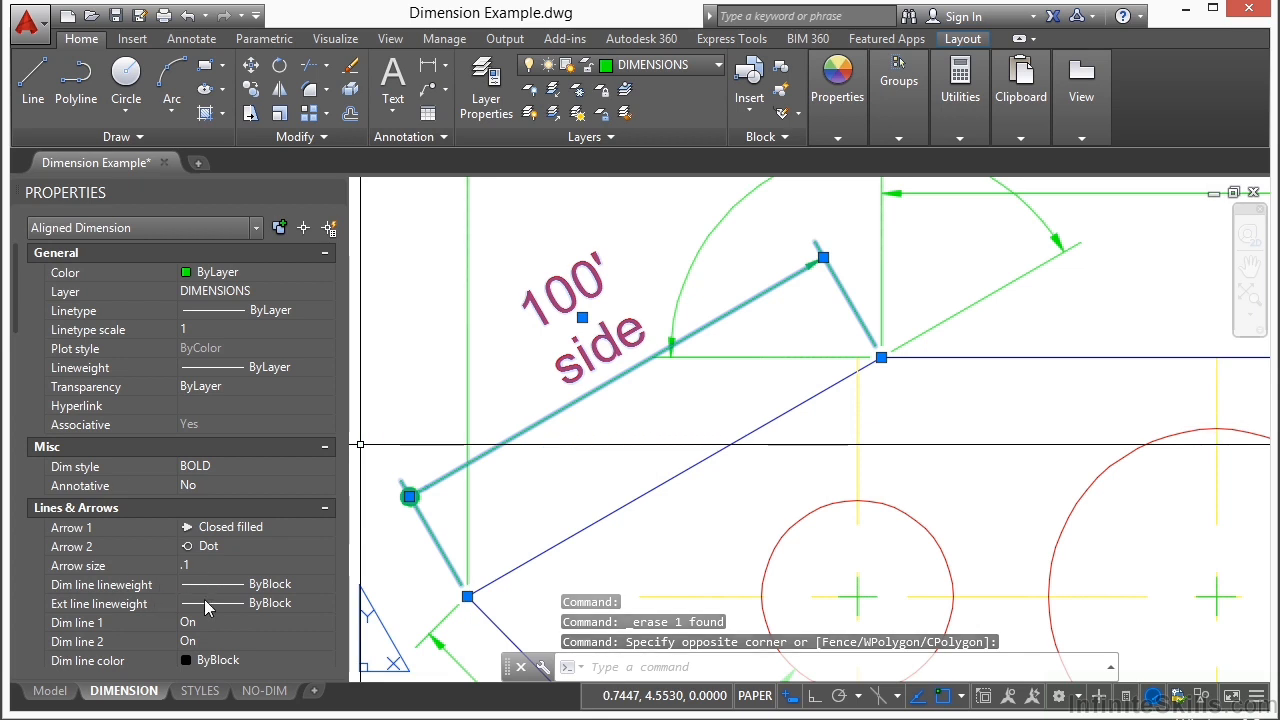
left_click(230, 622)
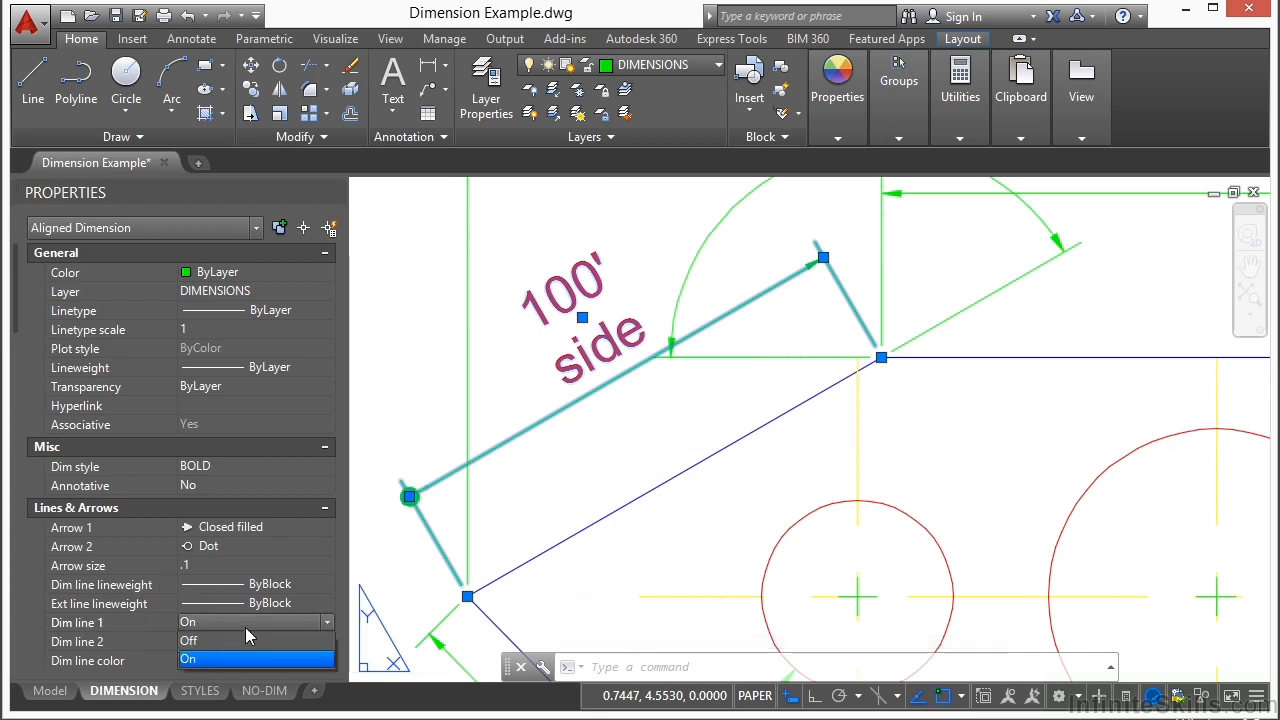
left_click(237, 641)
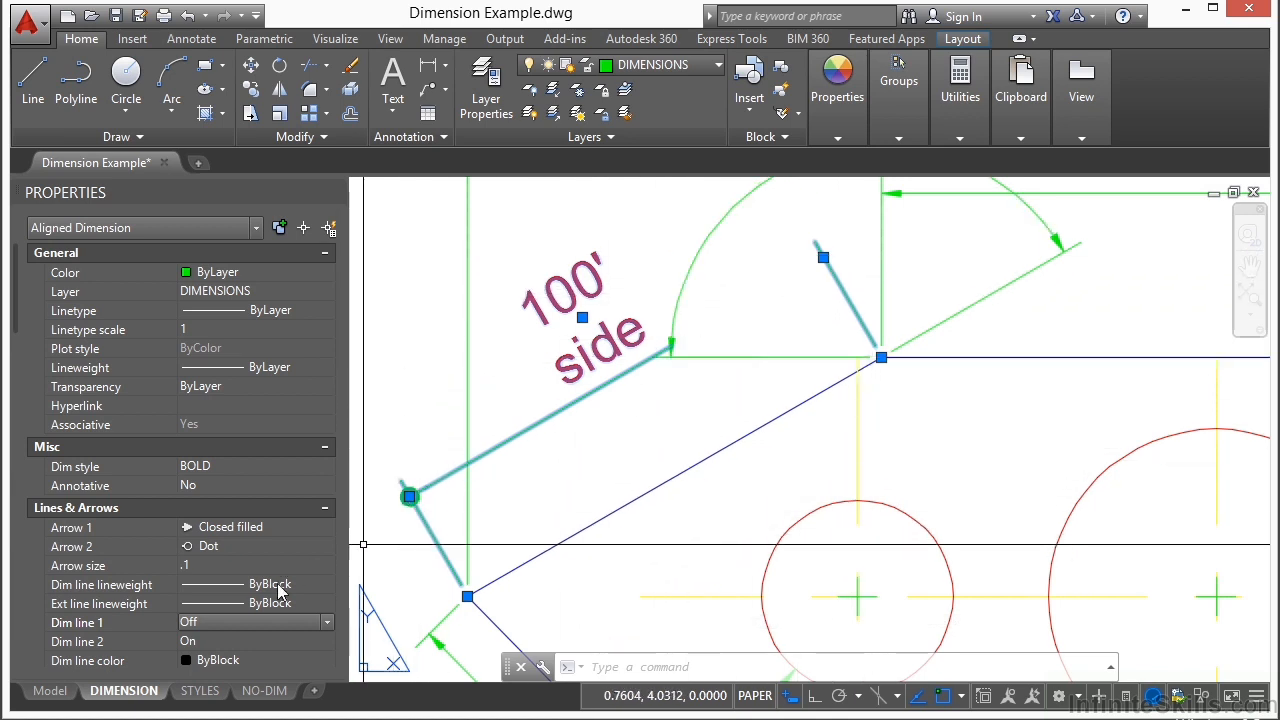
left_click(257, 642)
left_click(252, 662)
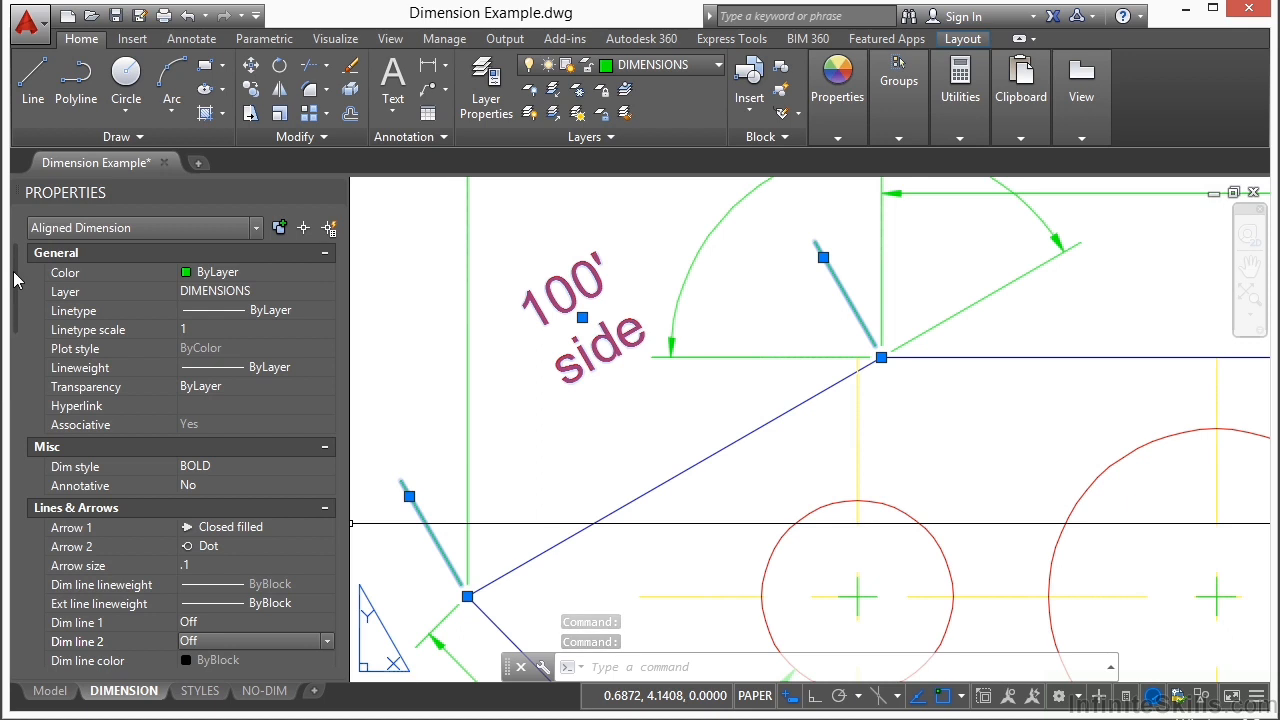
Step: Turn off the first extension line of the selected BOLD aligned dimension
left_click_drag(14, 280, 38, 349)
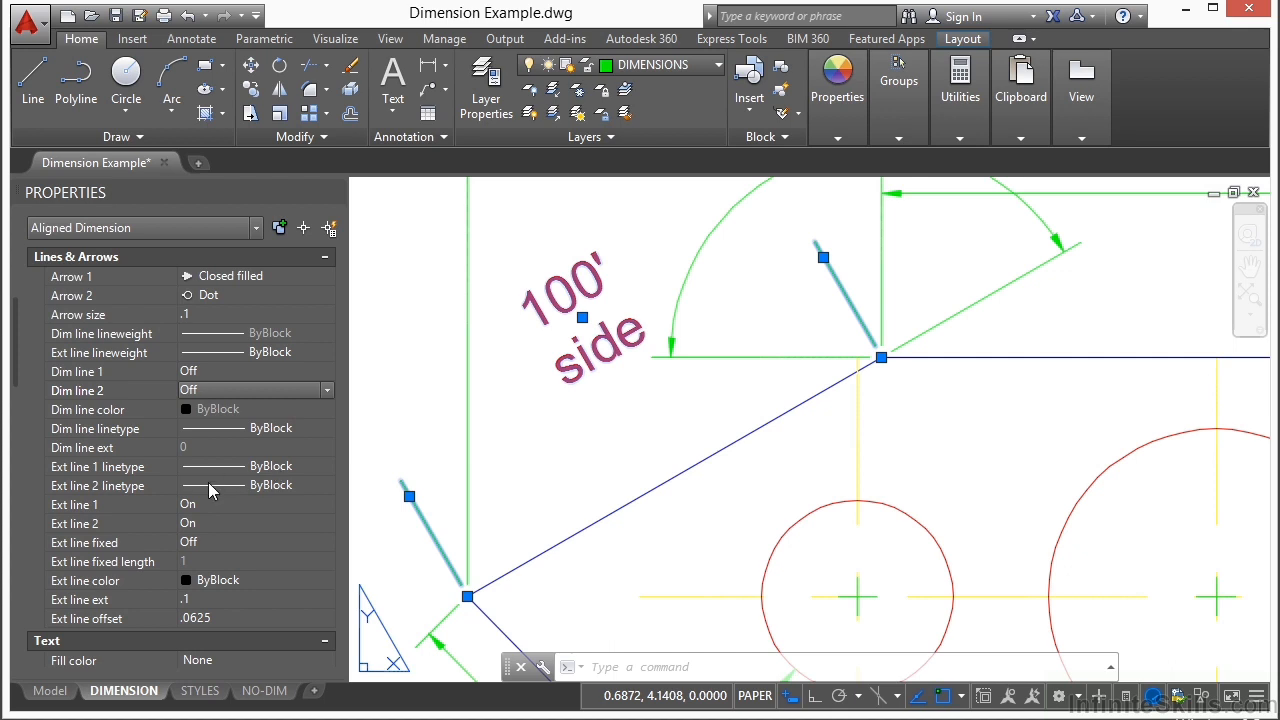
left_click(325, 505)
left_click(236, 536)
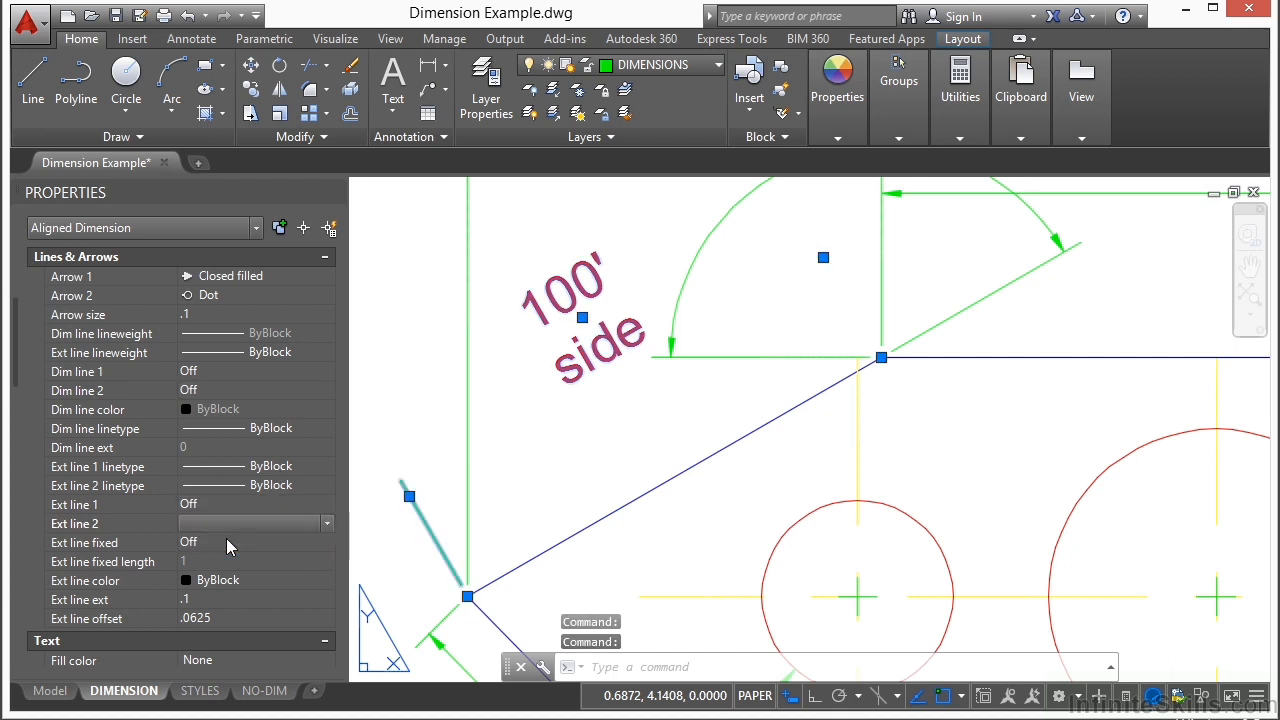
left_click(227, 545)
left_click(228, 582)
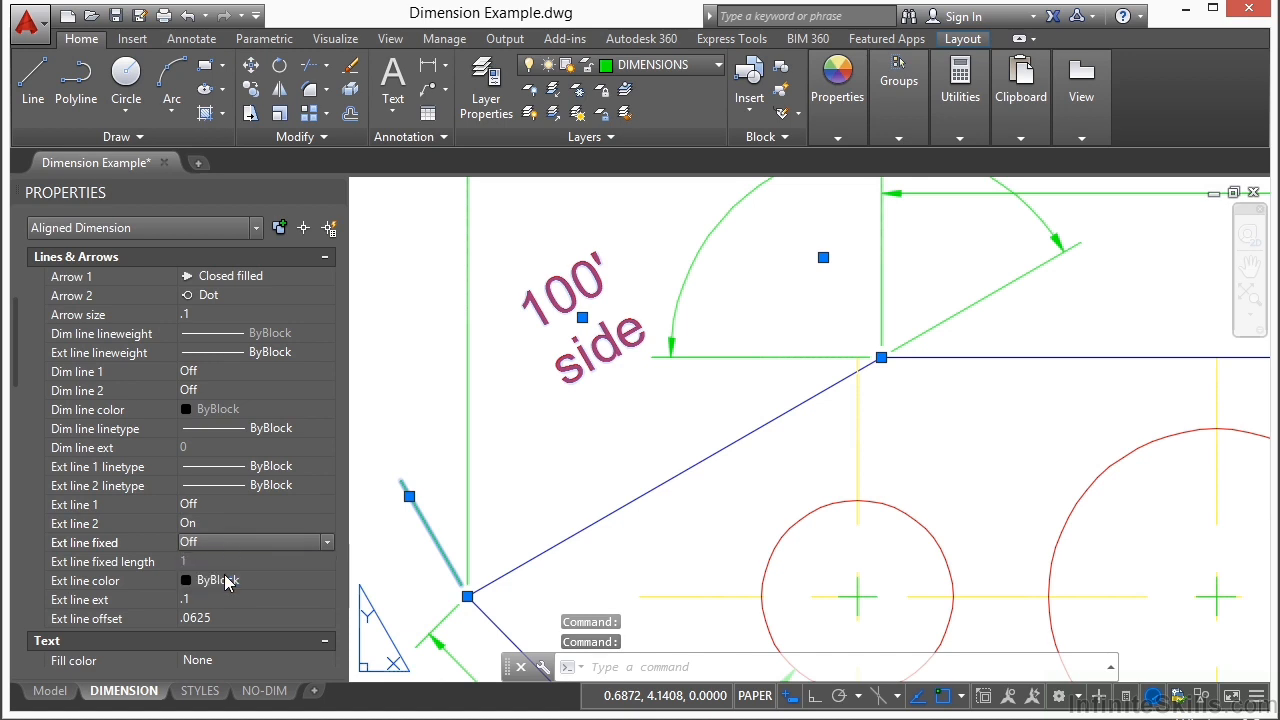
Step: Turn both dimension lines of the BOLD aligned dimension back on and turn off its second extension line
left_click(215, 409)
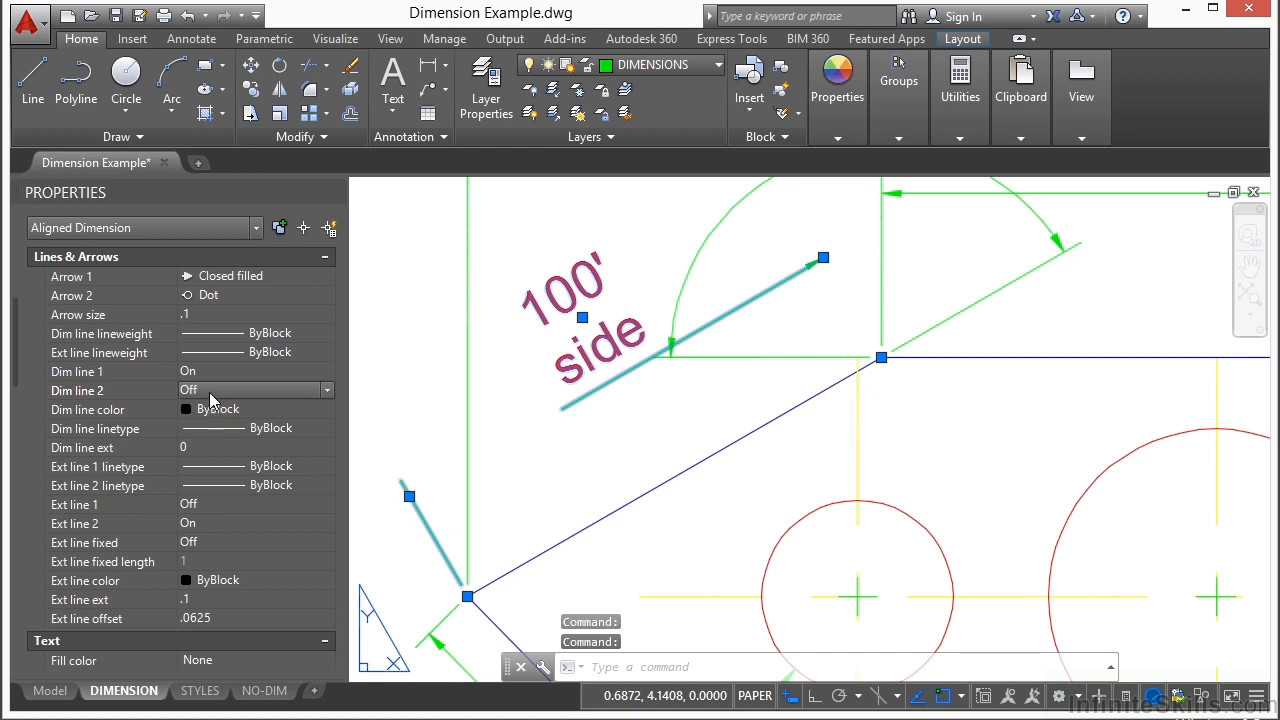
left_click(210, 425)
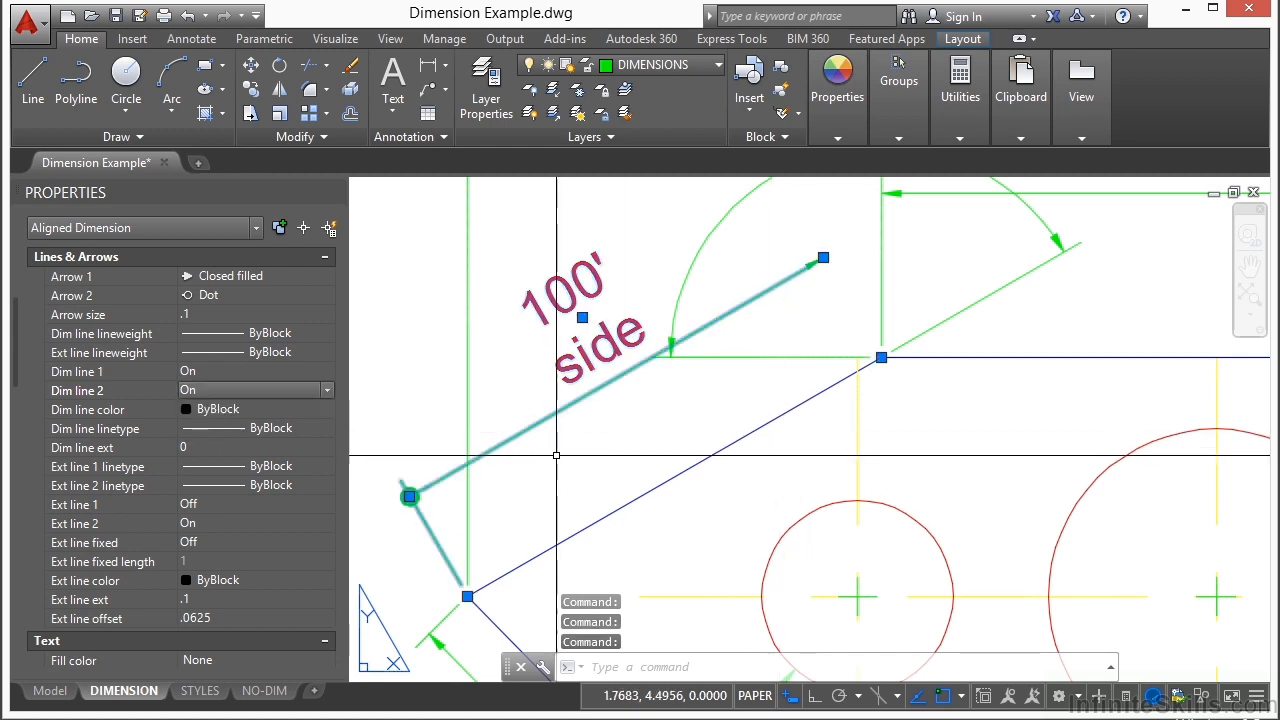
left_click(235, 521)
left_click(236, 520)
left_click(233, 541)
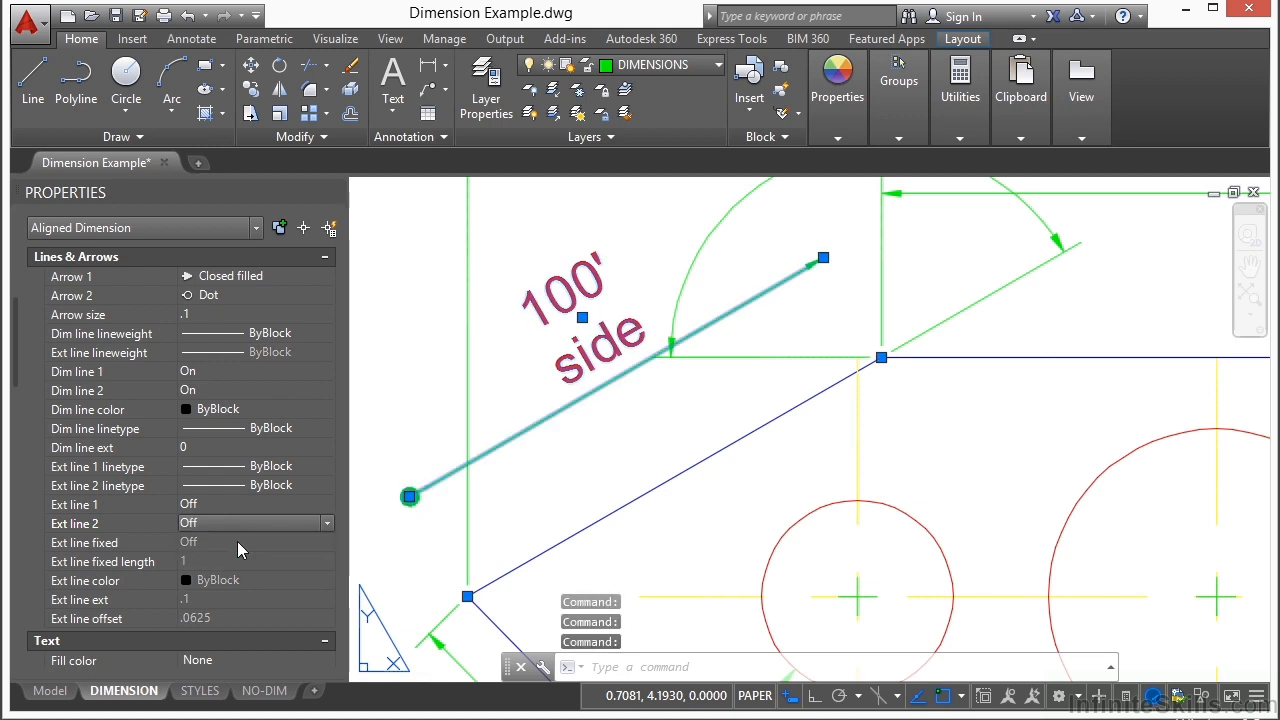
key("Escape")
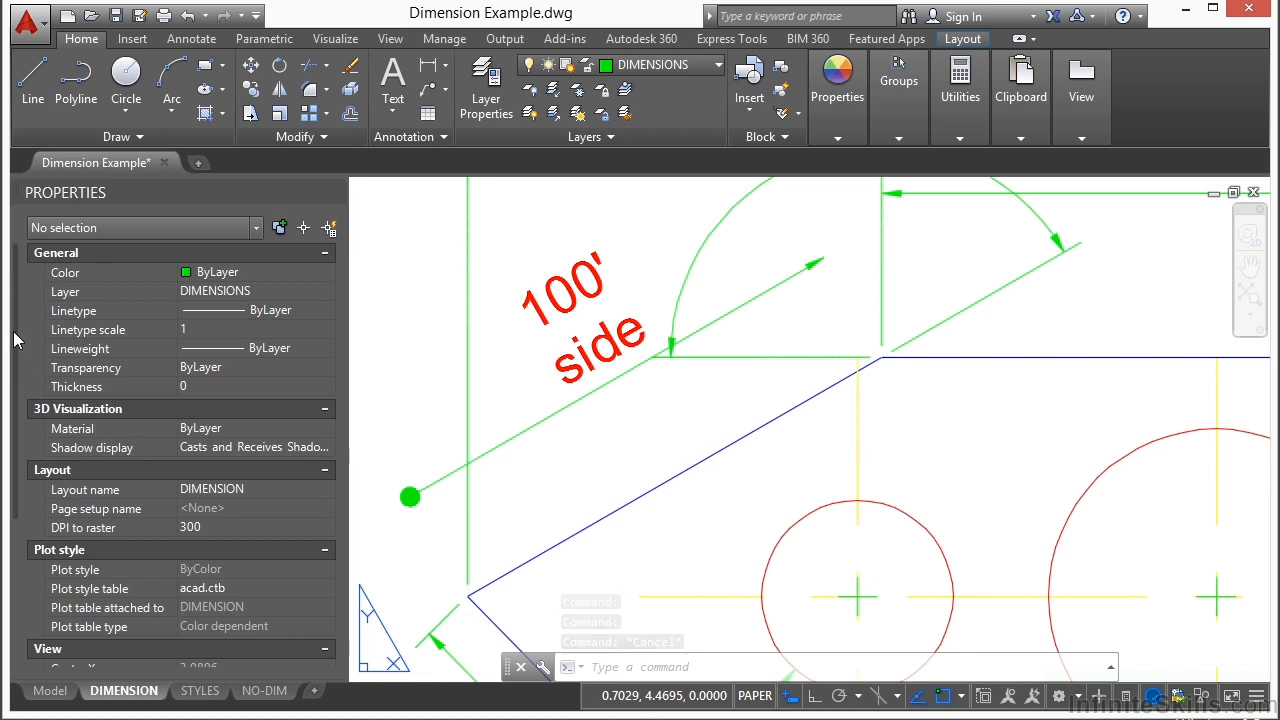
Step: Stretch the 200' dimension's right extension origin to the midpoint of the plate's upper edge and return it to the plate's upper-right corner
scroll(703, 430, "down", 3)
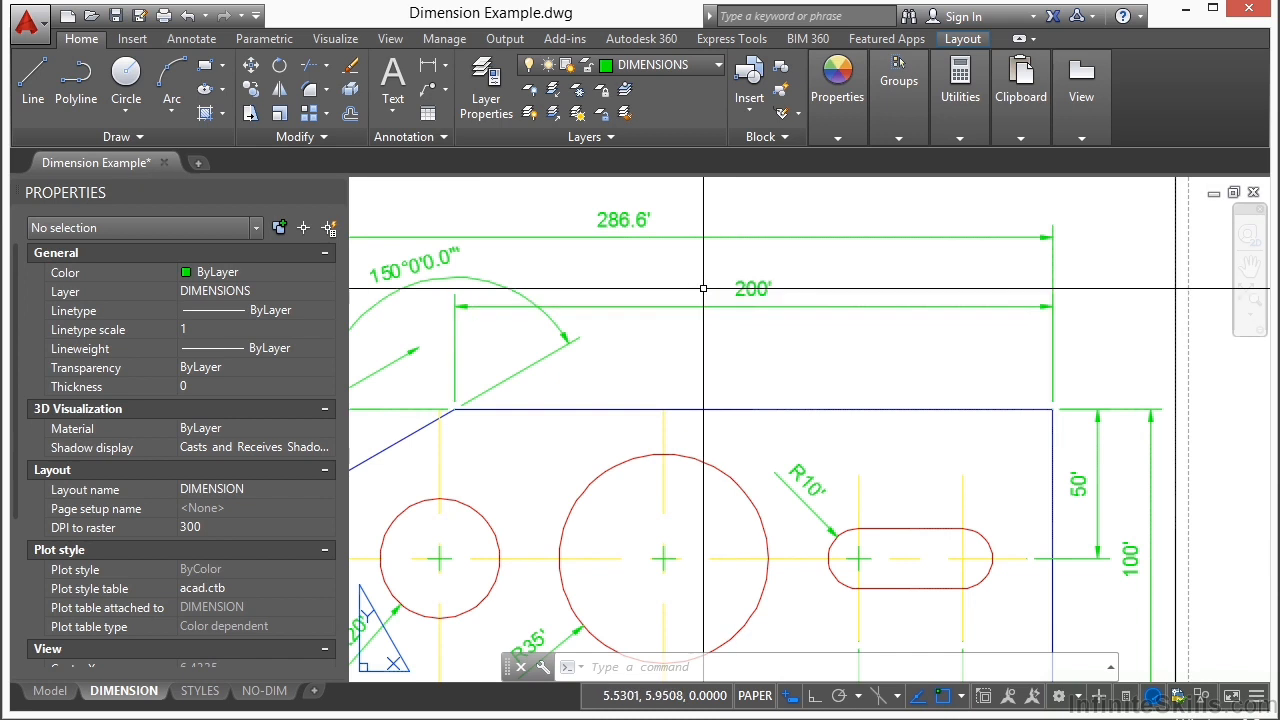
left_click(697, 294)
left_click(462, 418)
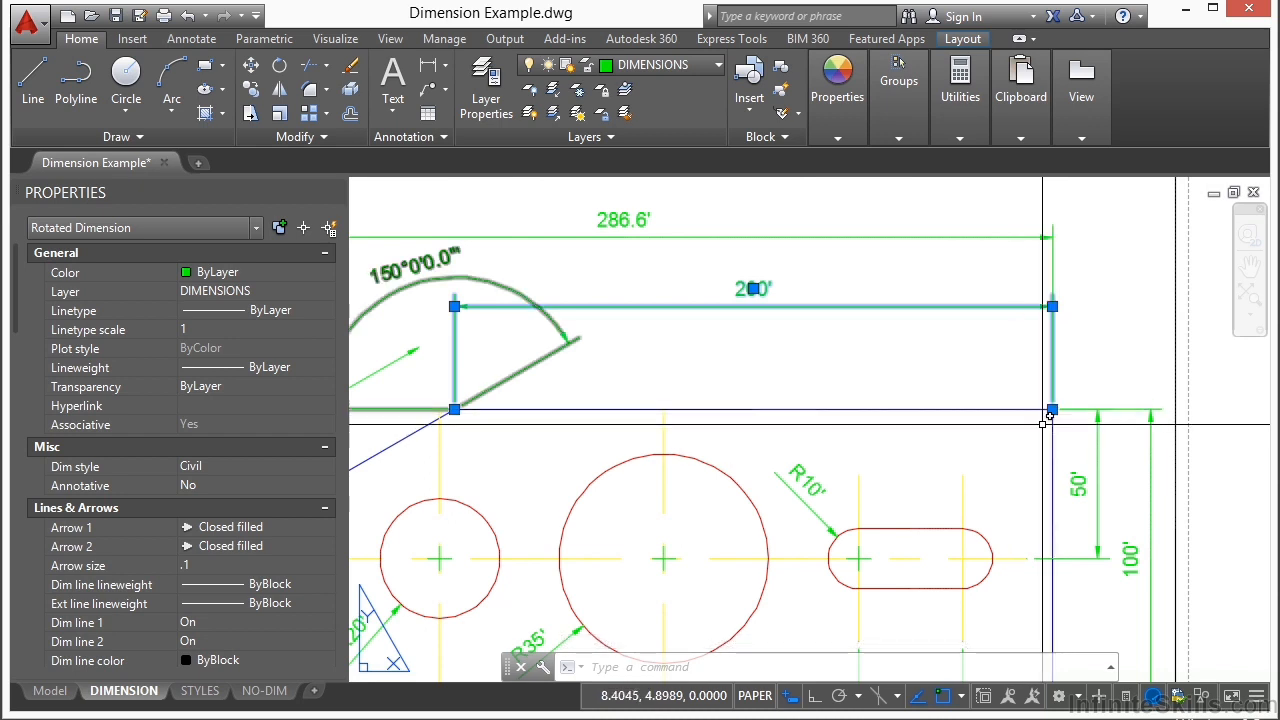
scroll(1057, 408, "up", 4)
left_click(1049, 390)
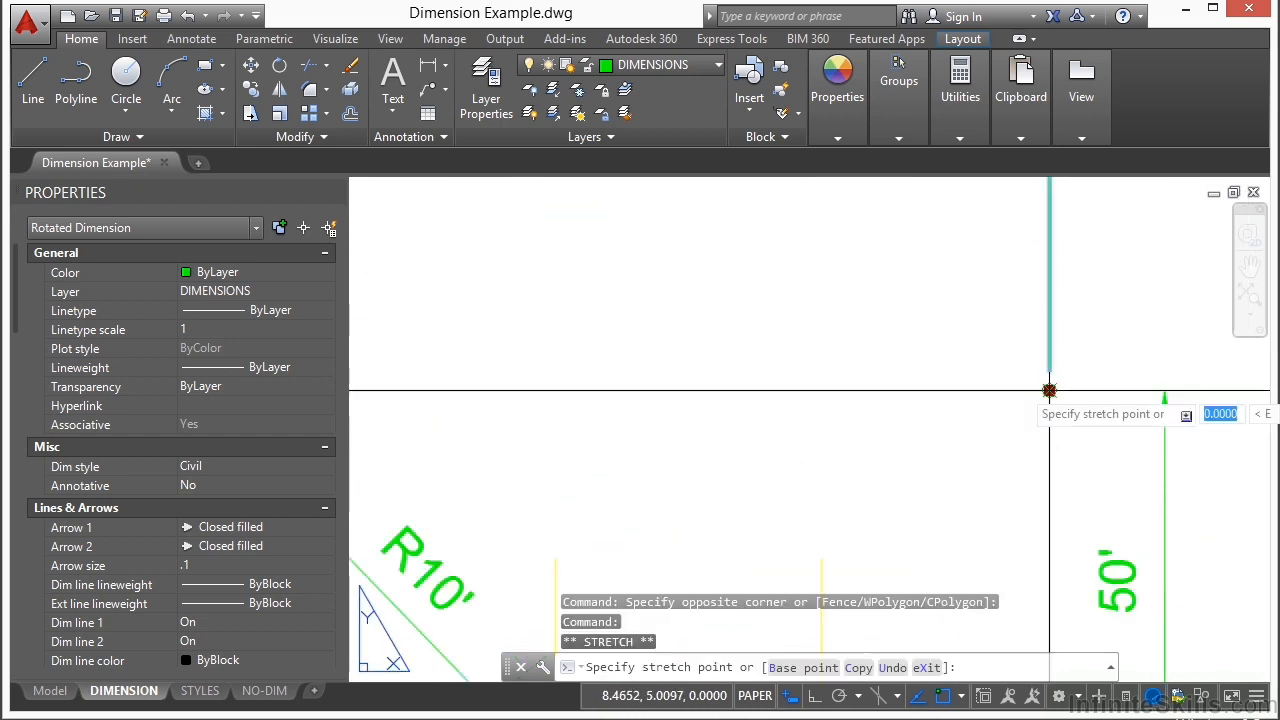
scroll(1049, 390, "down", 3)
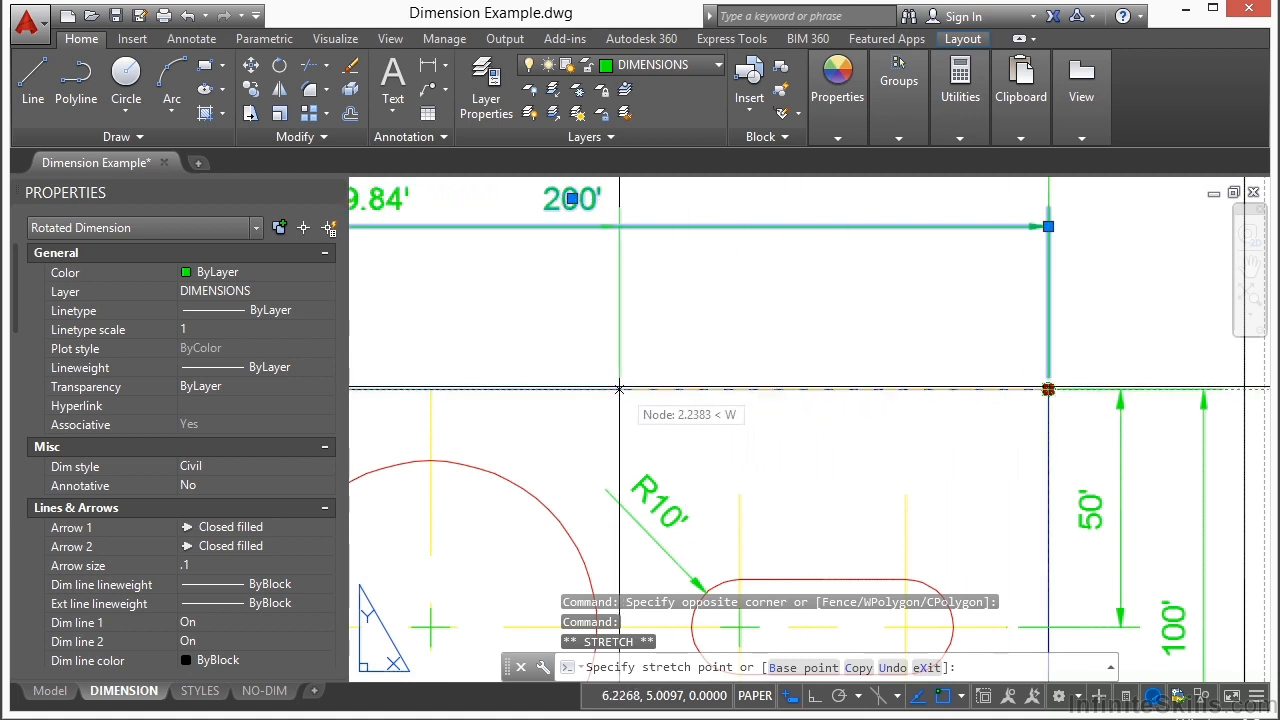
left_click(572, 389)
middle_click_drag(663, 387, 988, 454)
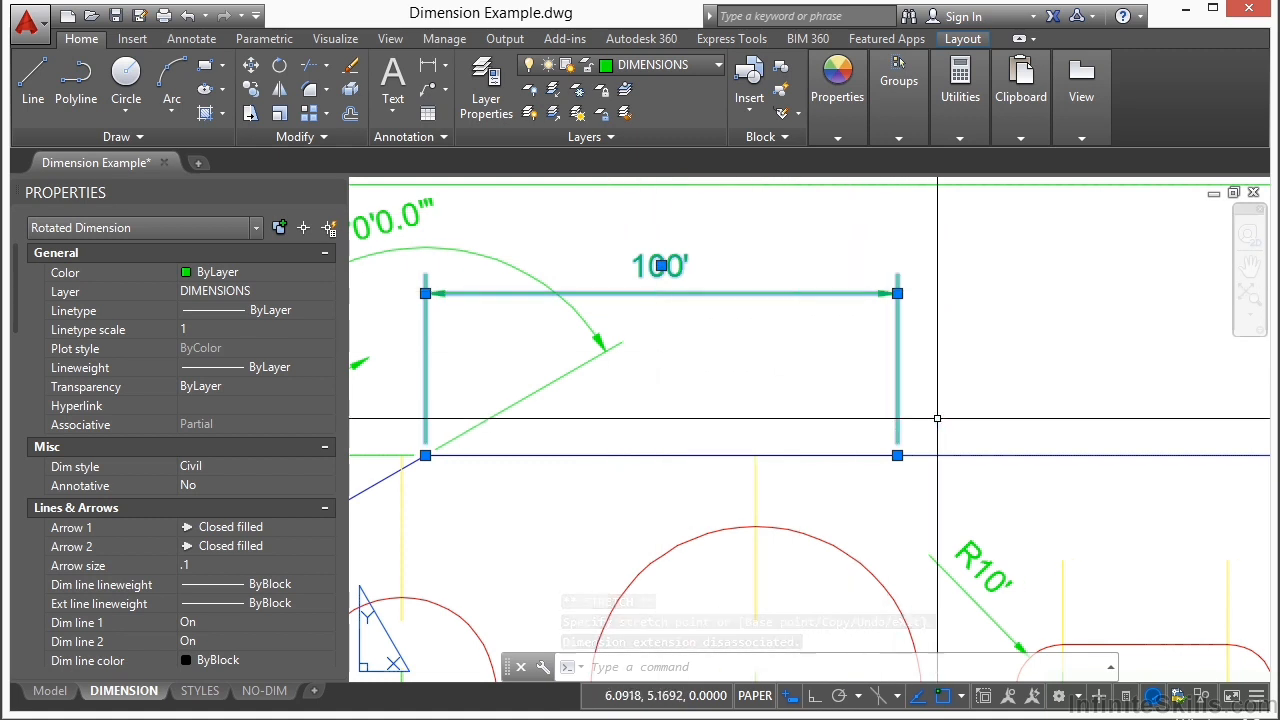
left_click(897, 455)
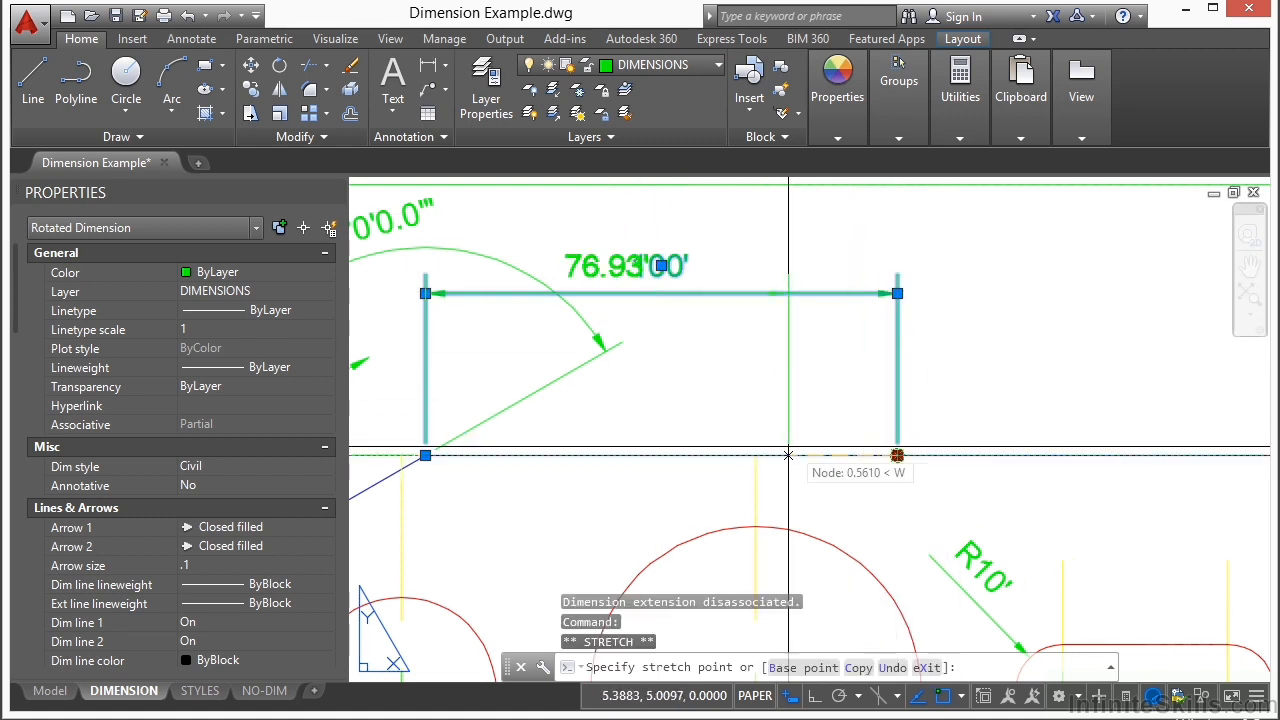
scroll(788, 452, "down", 2)
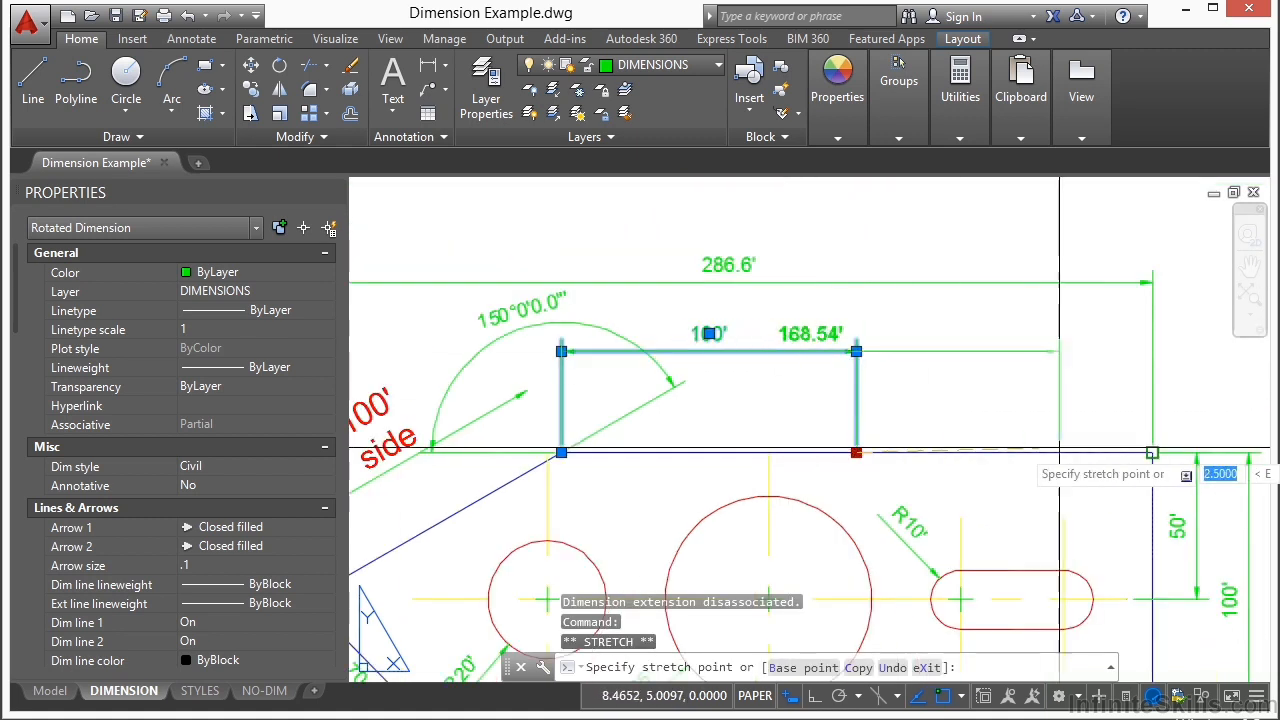
Step: Move the 200' dimension line closer to the plate's upper edge
left_click(561, 351)
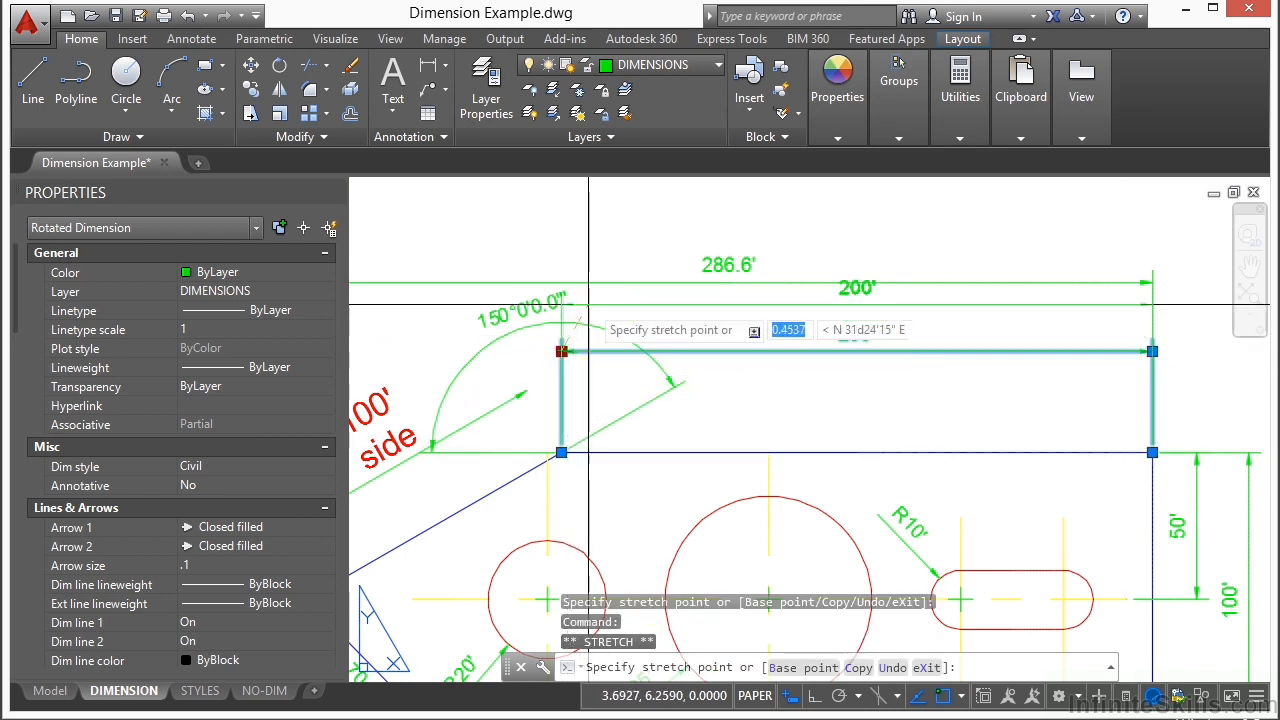
left_click(561, 397)
double_click(590, 397)
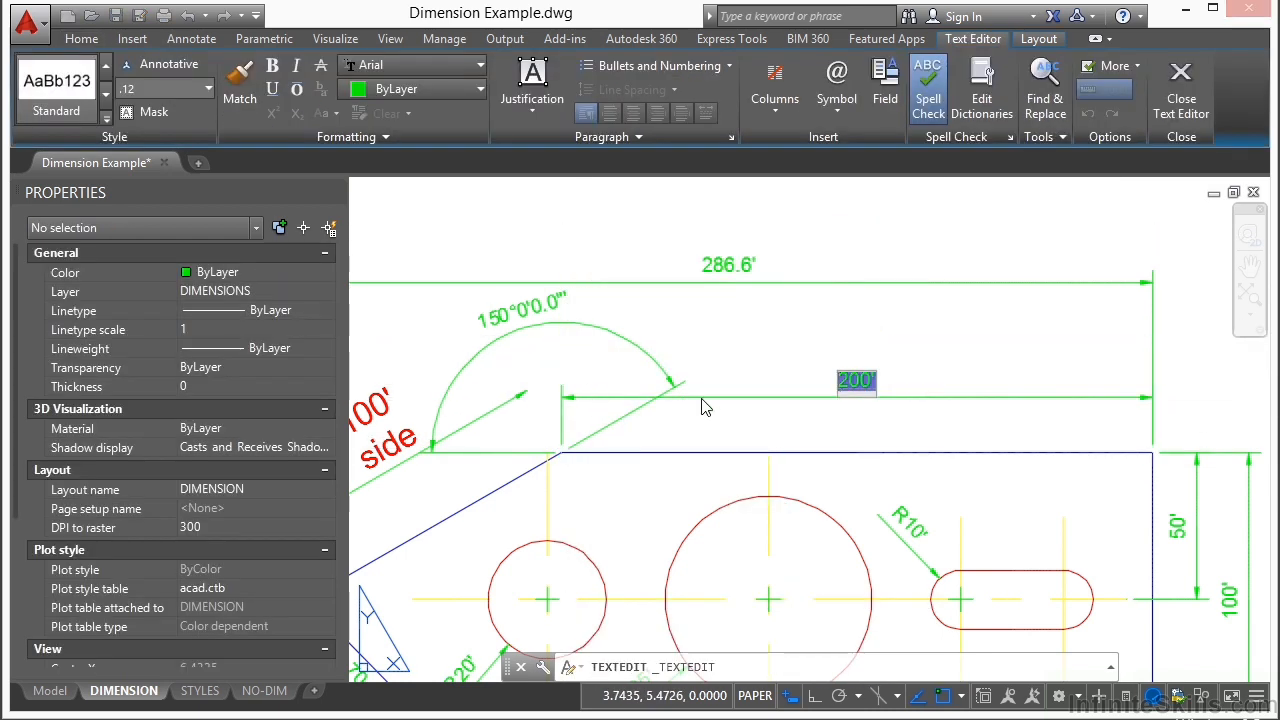
left_click(855, 436)
left_click(855, 397)
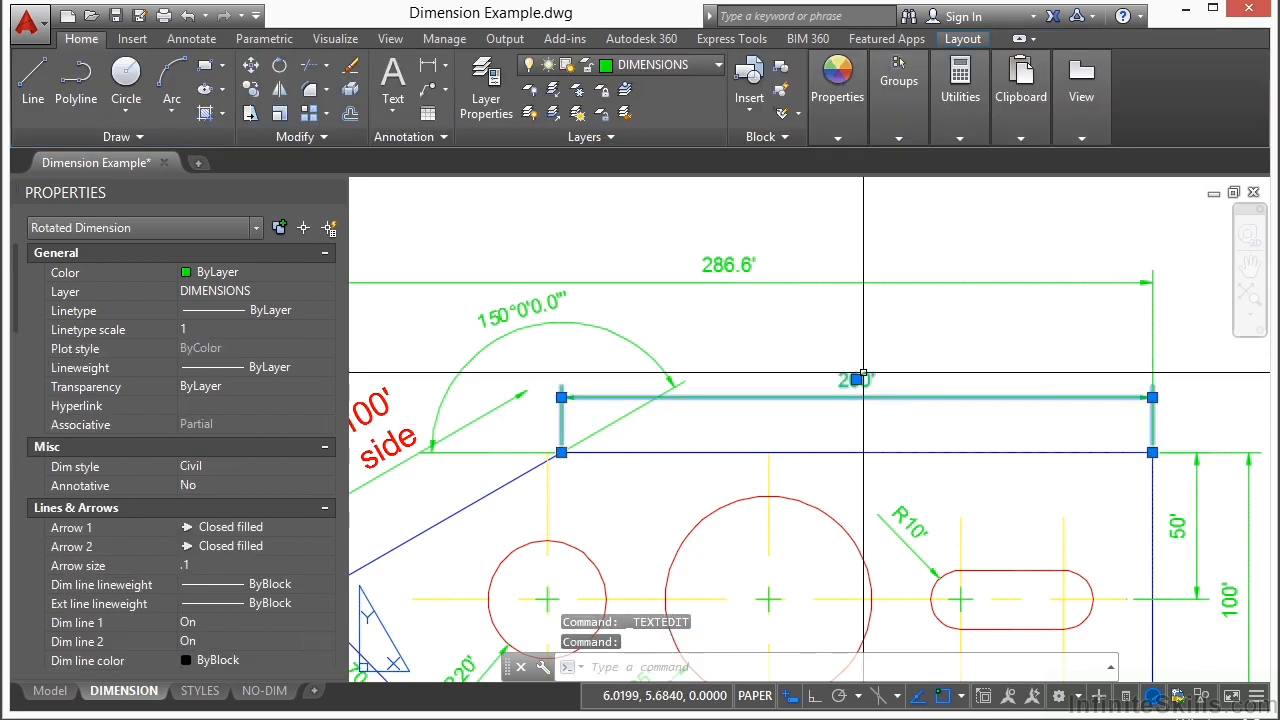
Step: Shift the 200' dimension's text up and to the left, and bring it back to the middle of the dimension line
left_click(856, 380)
left_click(762, 347)
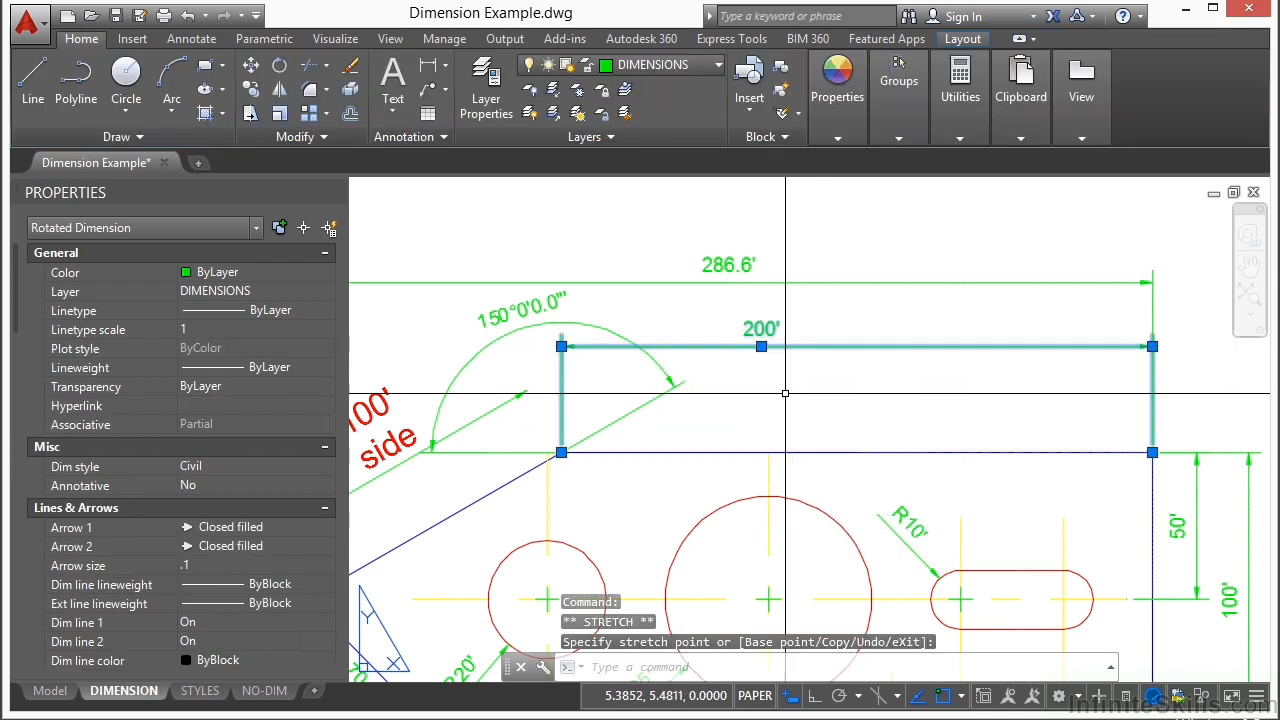
left_click(762, 347)
left_click(856, 347)
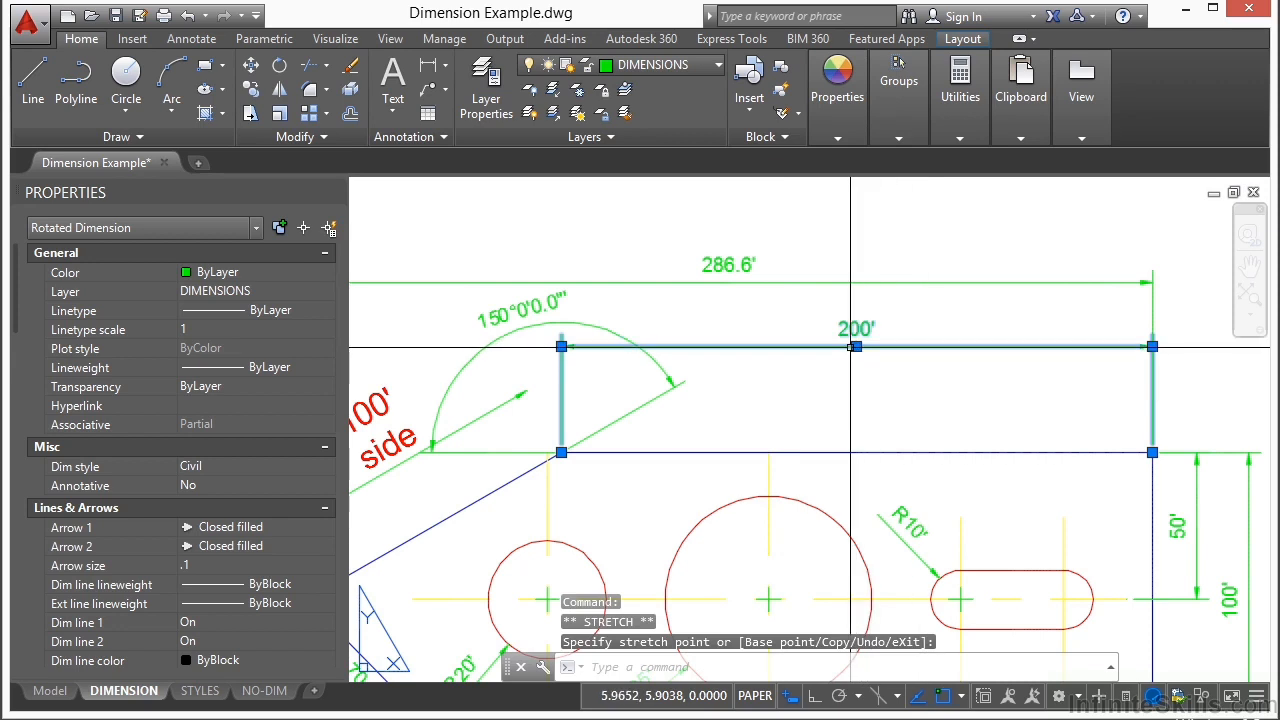
Step: Reposition the 200' dimension line so it crosses the end of the 150° angular dimension's sloped extension line, and deselect it
left_click(857, 306)
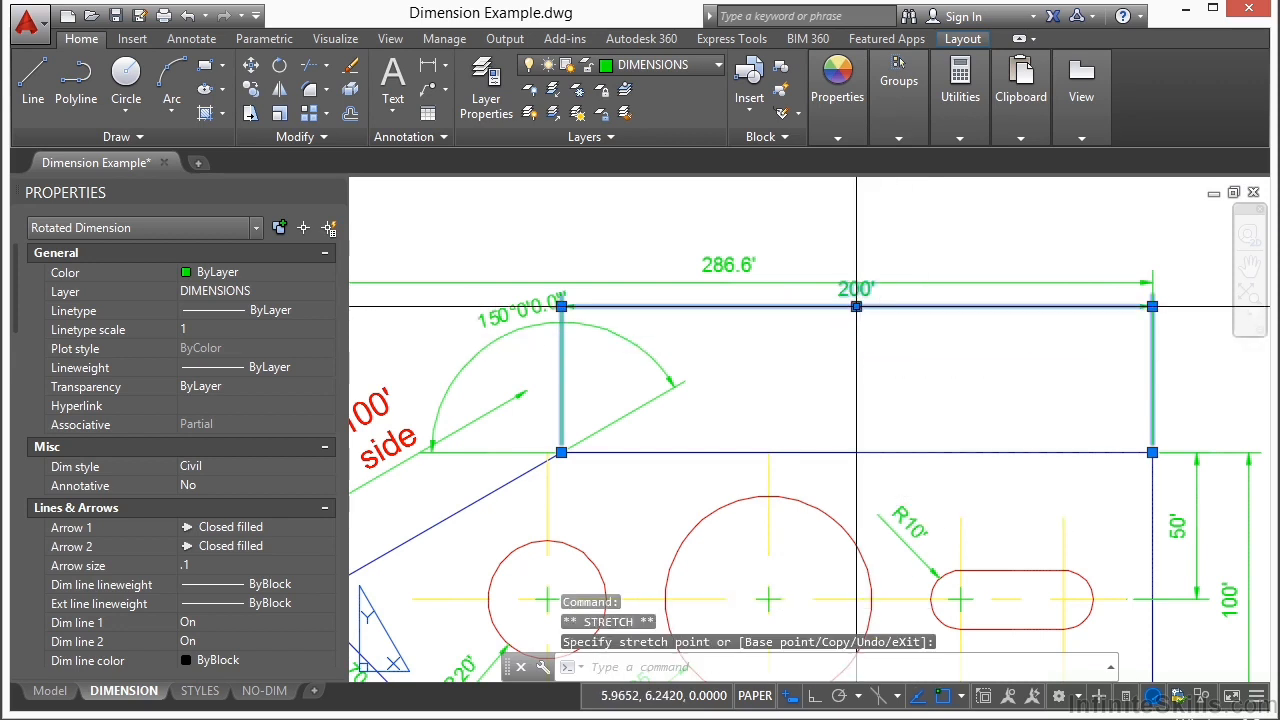
left_click(856, 306)
left_click(857, 384)
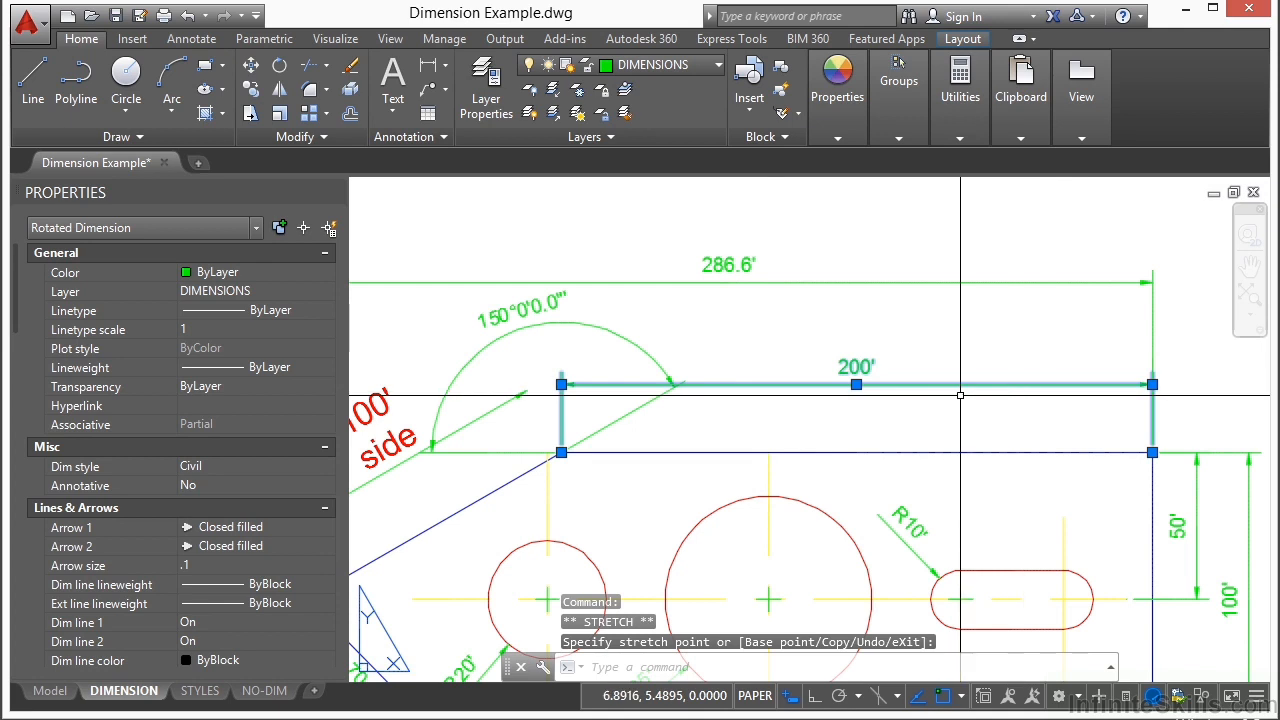
key("Escape")
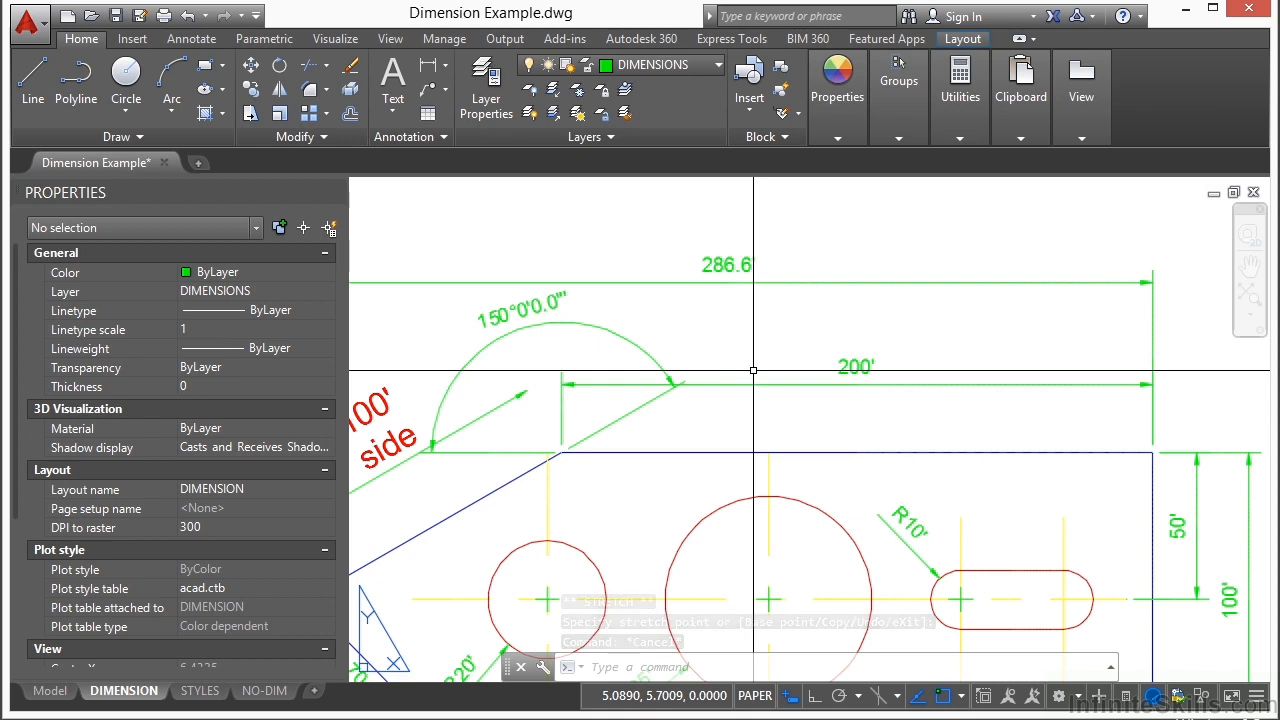
key("Escape")
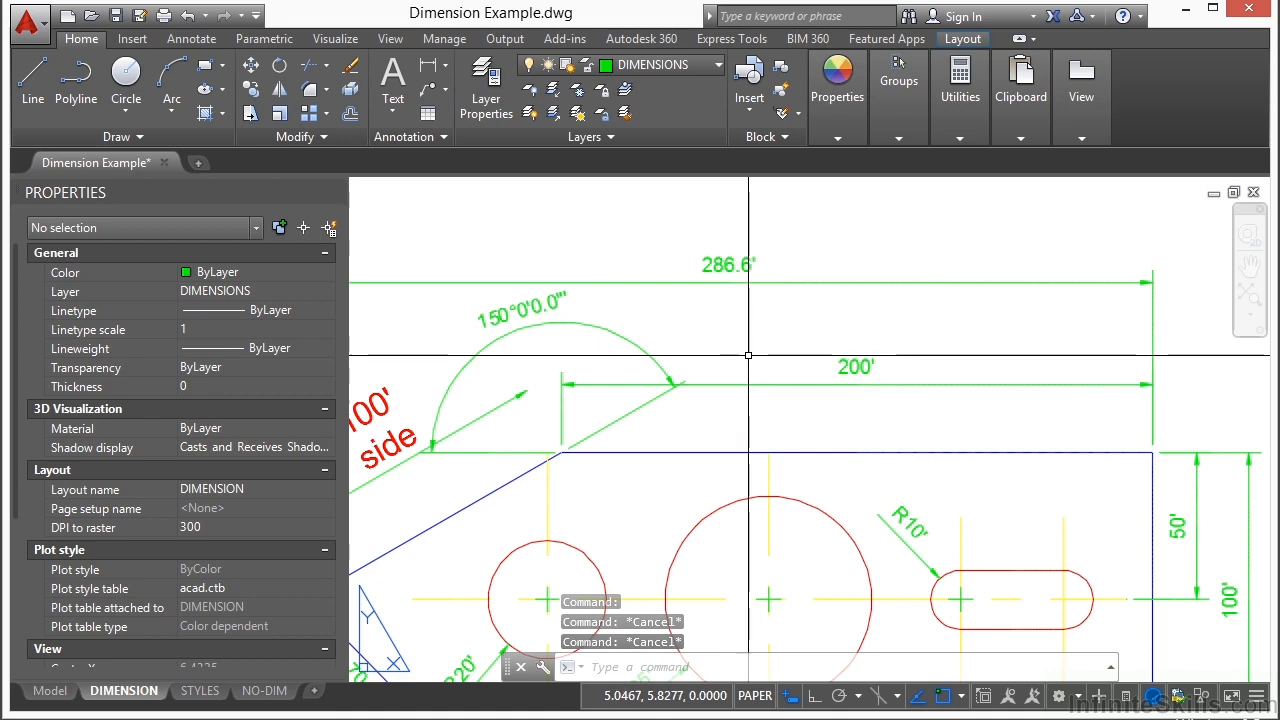
Step: Break the 200' dimension line automatically where it crosses the angular dimension's extension line
left_click(193, 40)
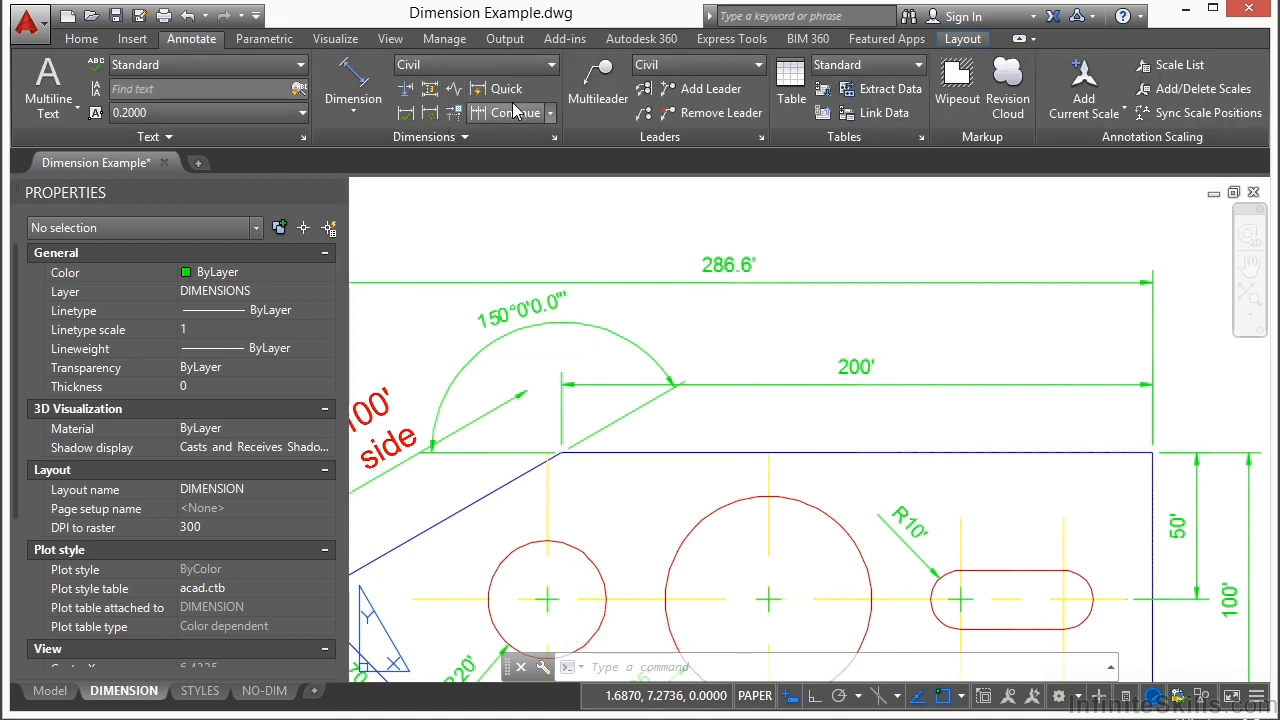
left_click(455, 138)
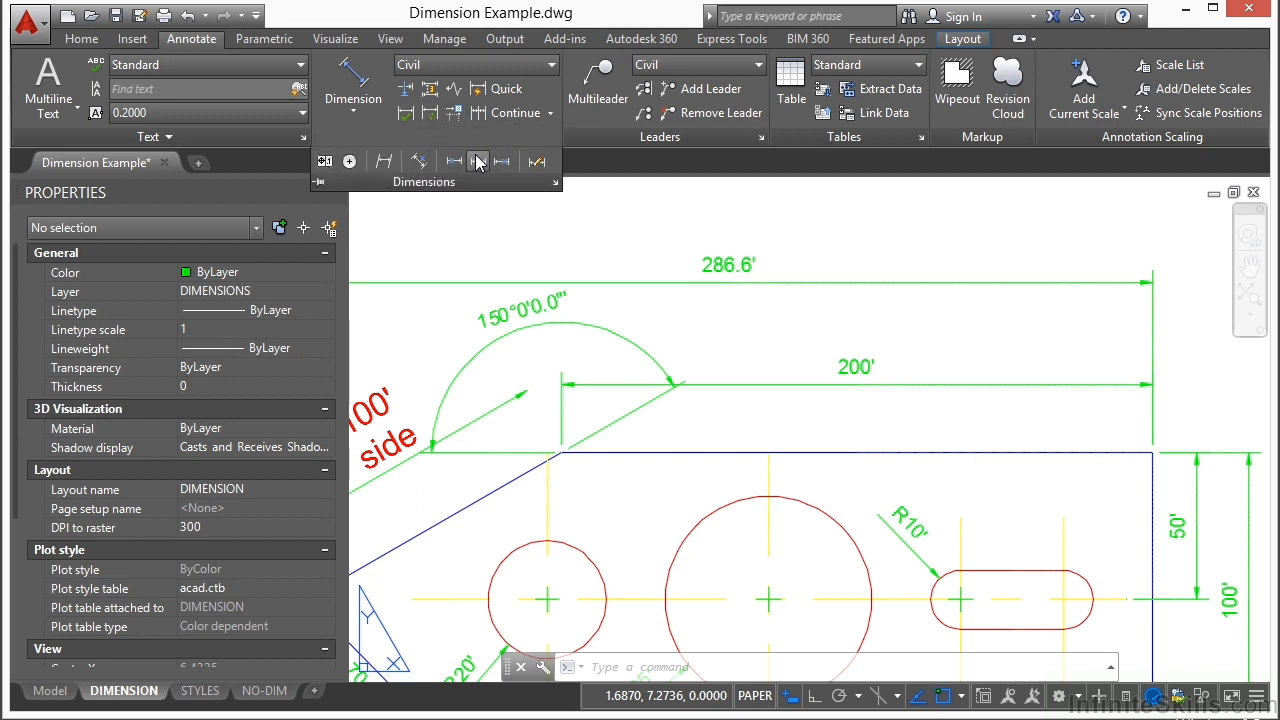
left_click(428, 90)
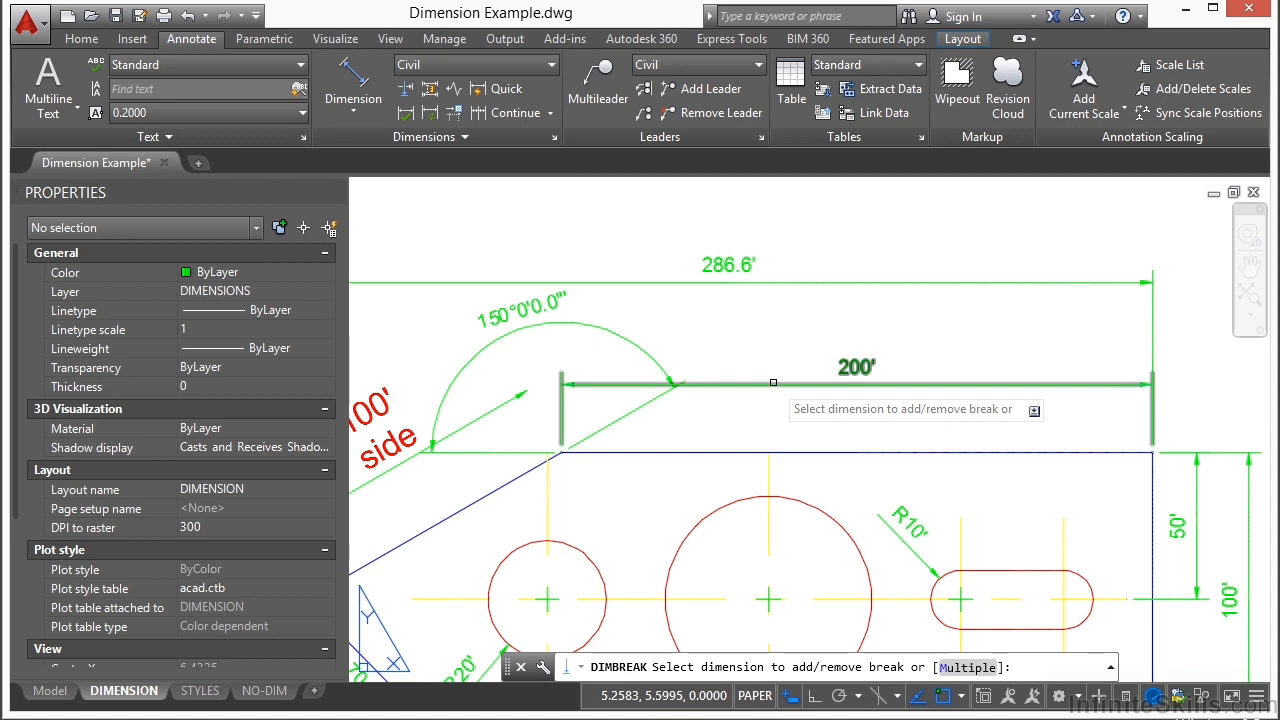
left_click(773, 382)
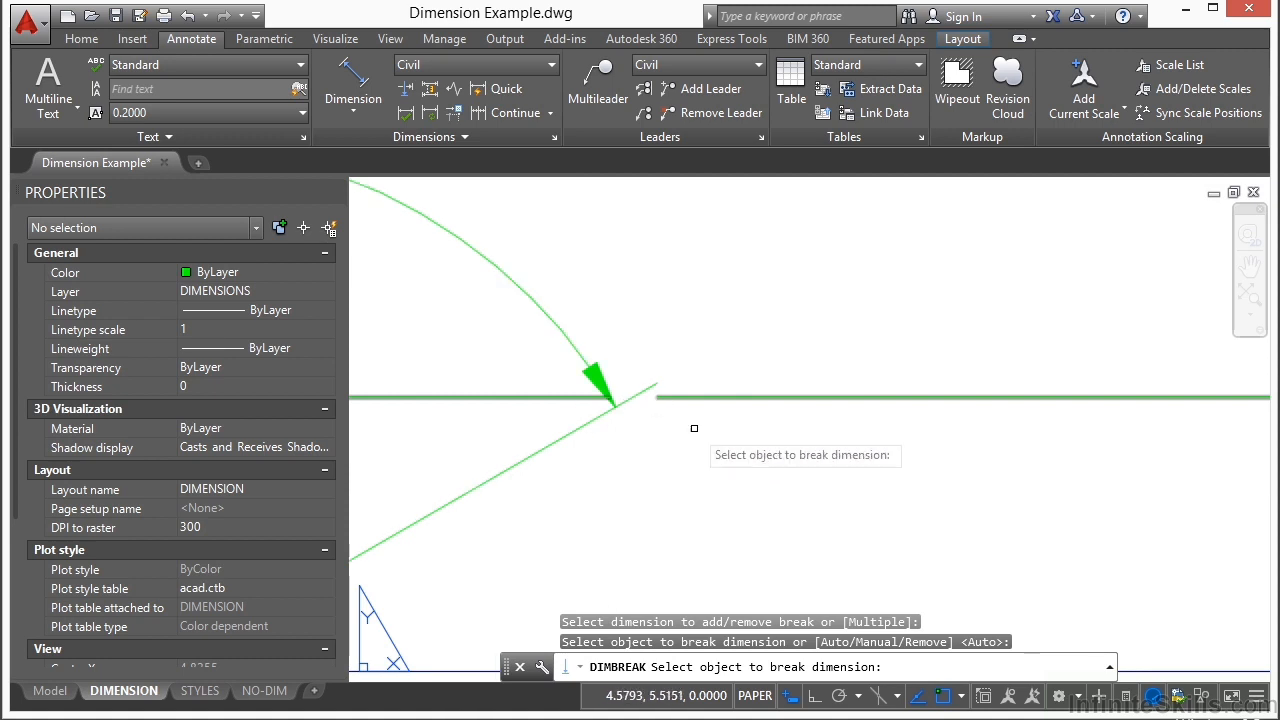
key("Return")
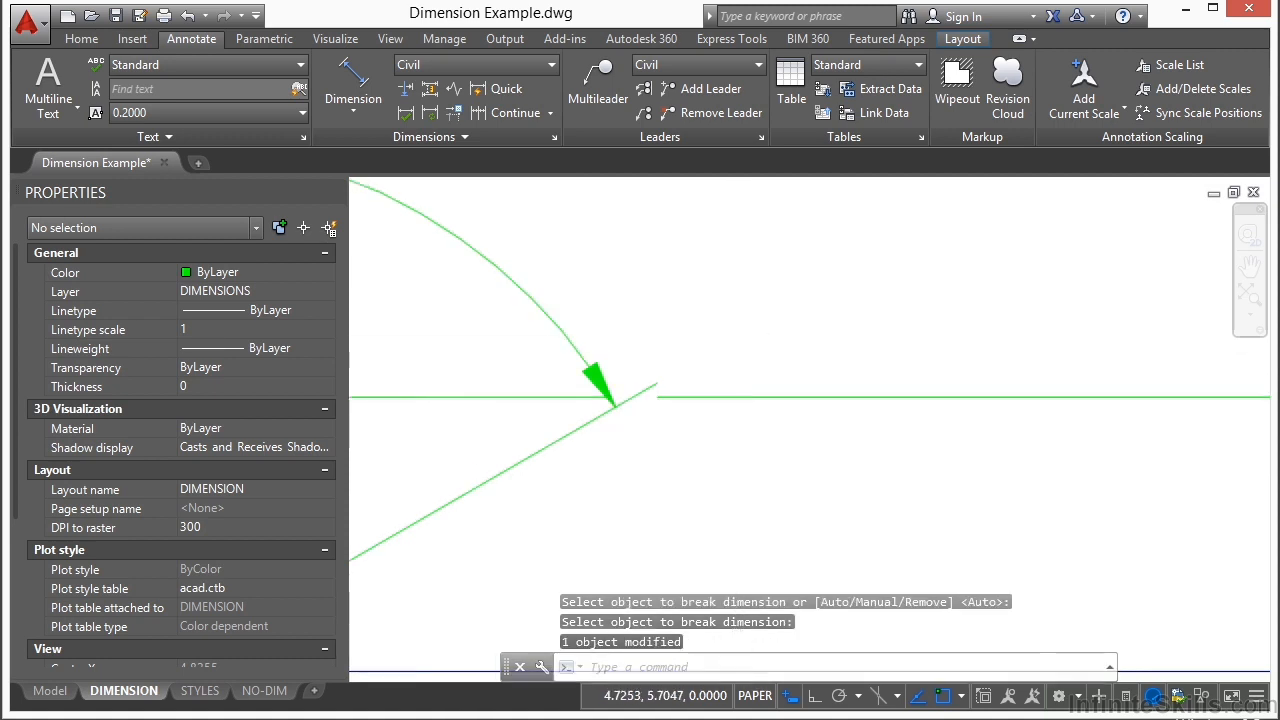
Step: Adjust the spacing of the overall dimension below the plate with Auto spacing, using the 75' dimension as the base
scroll(750, 350, "down", 5)
scroll(806, 395, "down", 3)
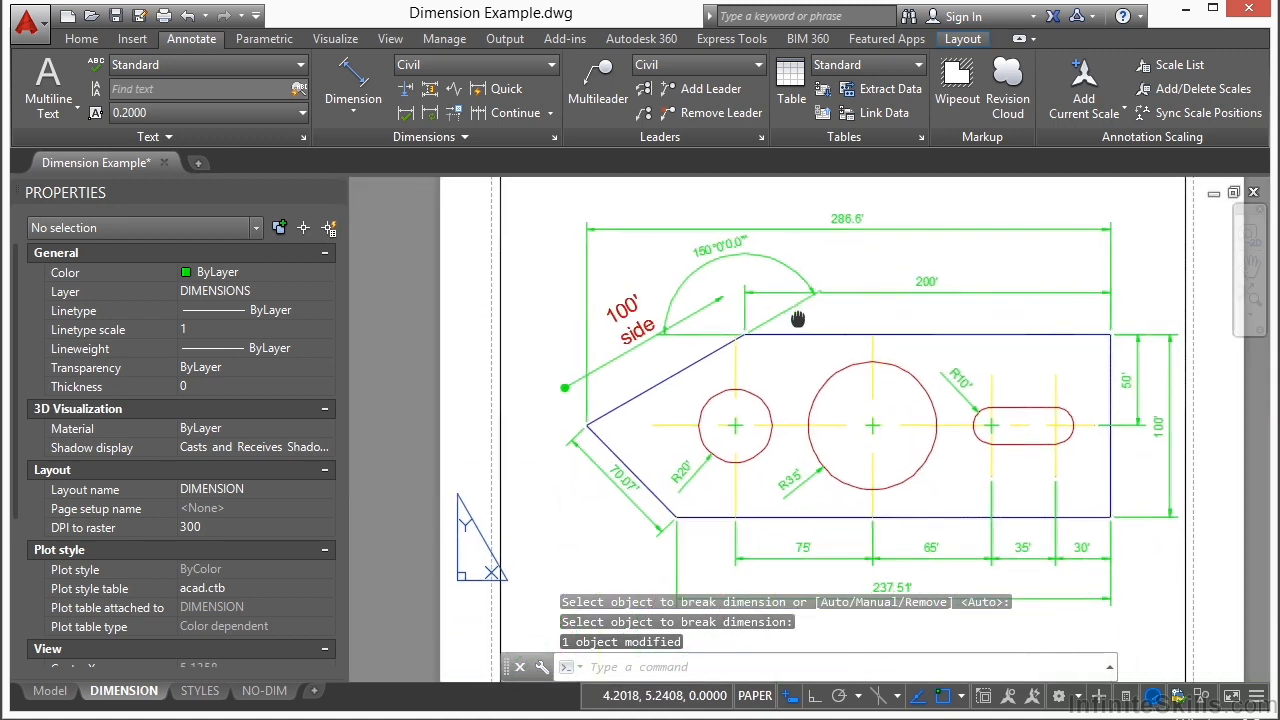
scroll(806, 360, "up", 4)
scroll(806, 350, "down", 1)
scroll(806, 350, "down", 2)
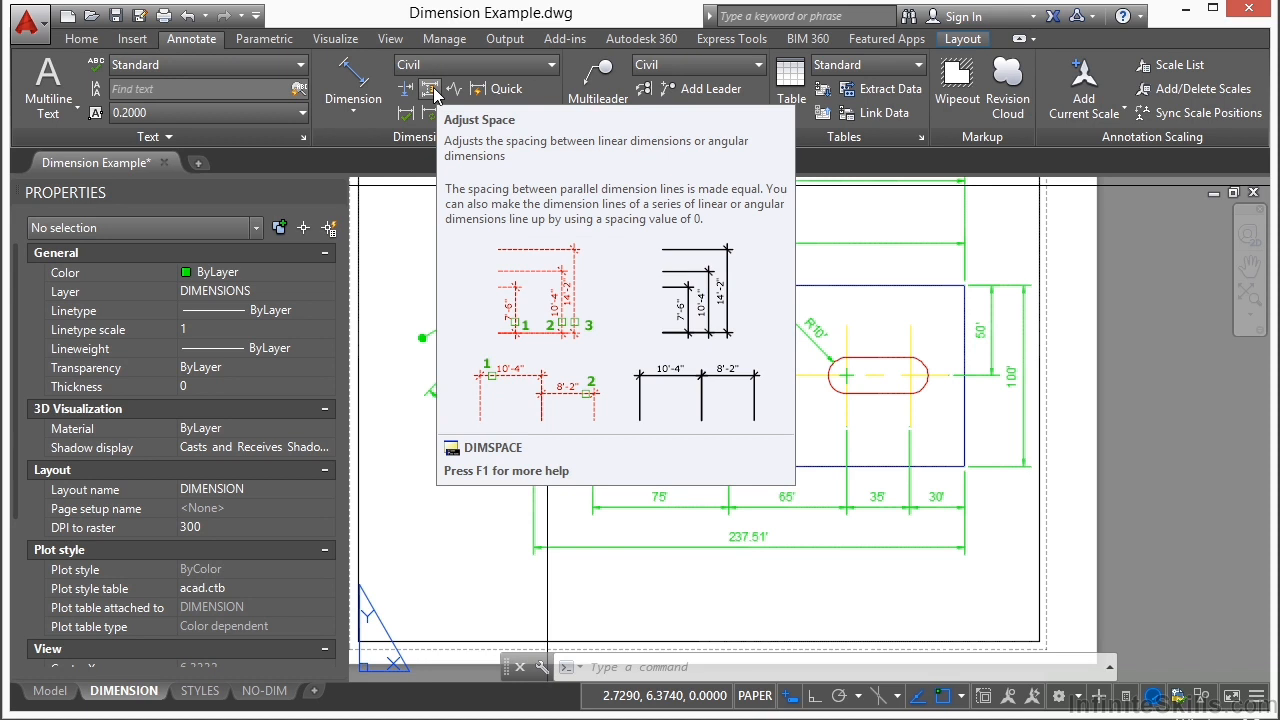
left_click(431, 91)
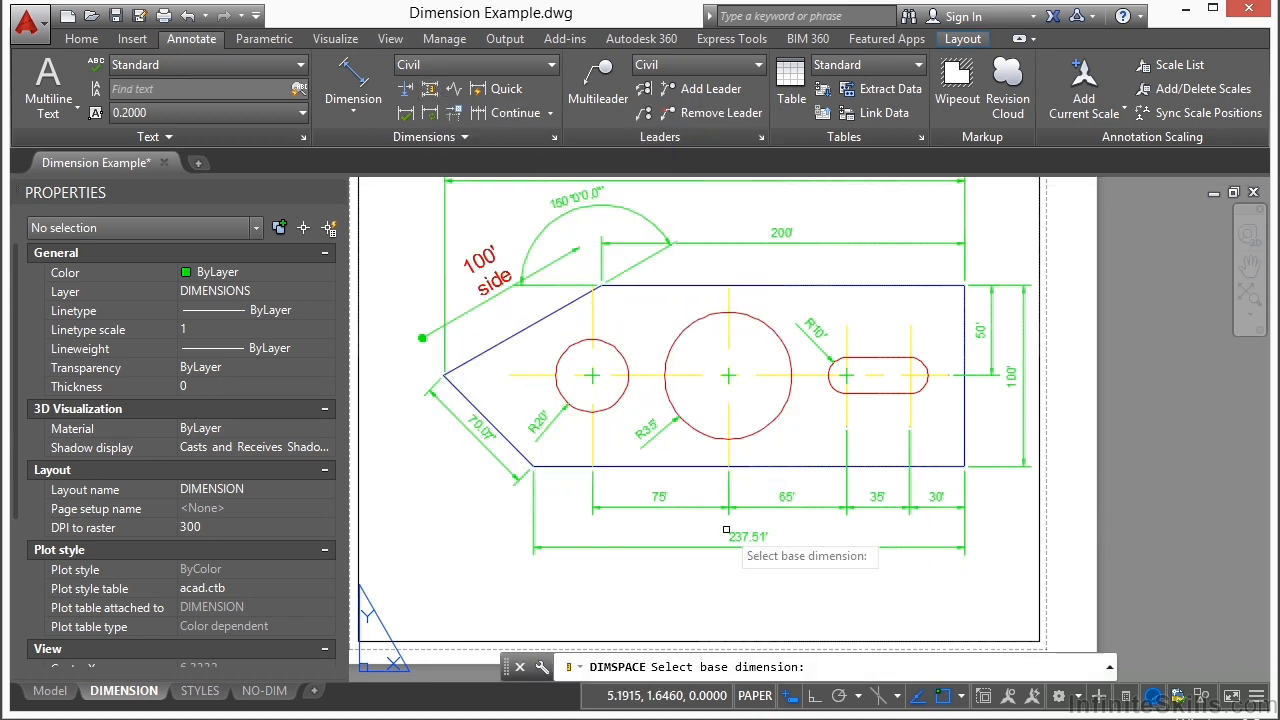
left_click(627, 510)
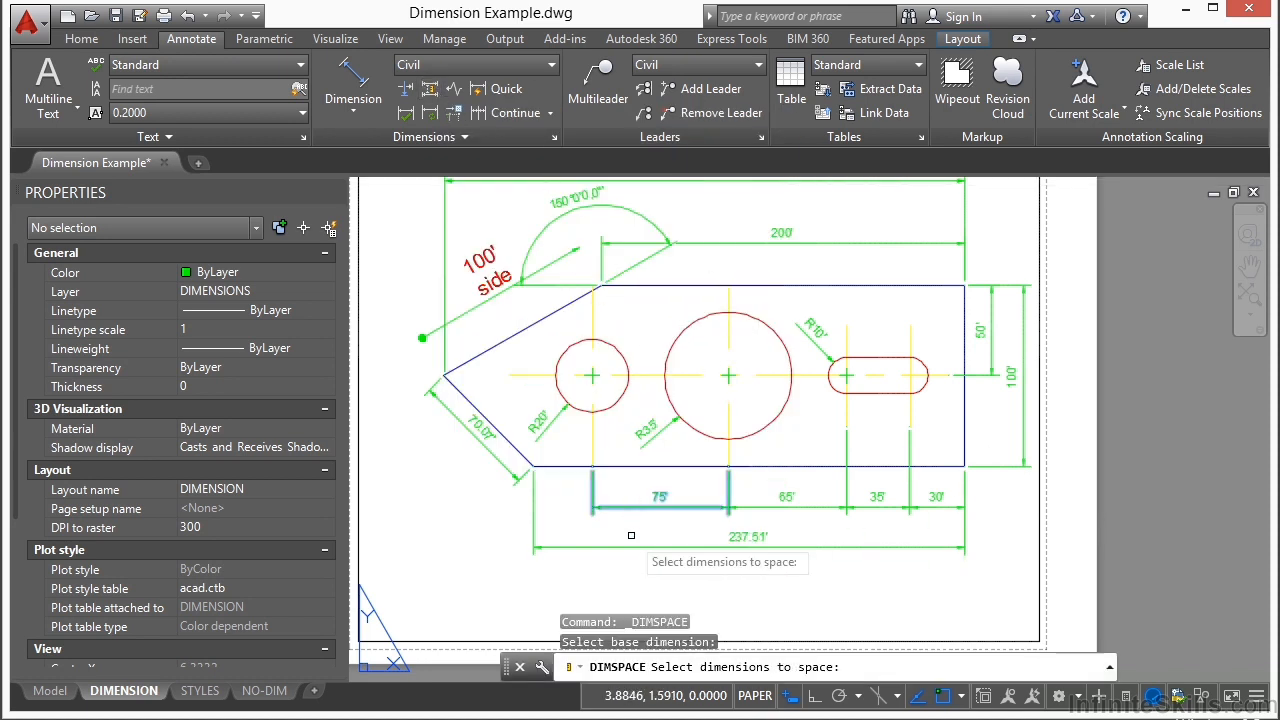
left_click(634, 545)
key("Return")
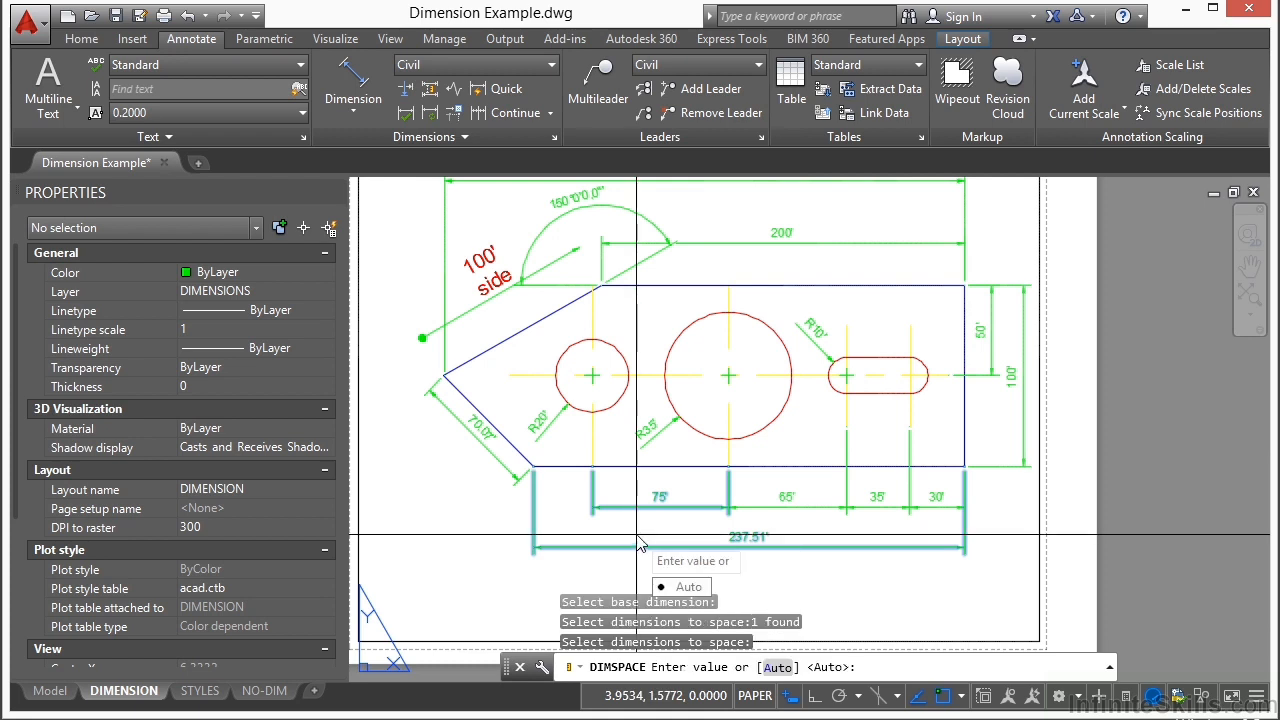
type("A")
key("Return")
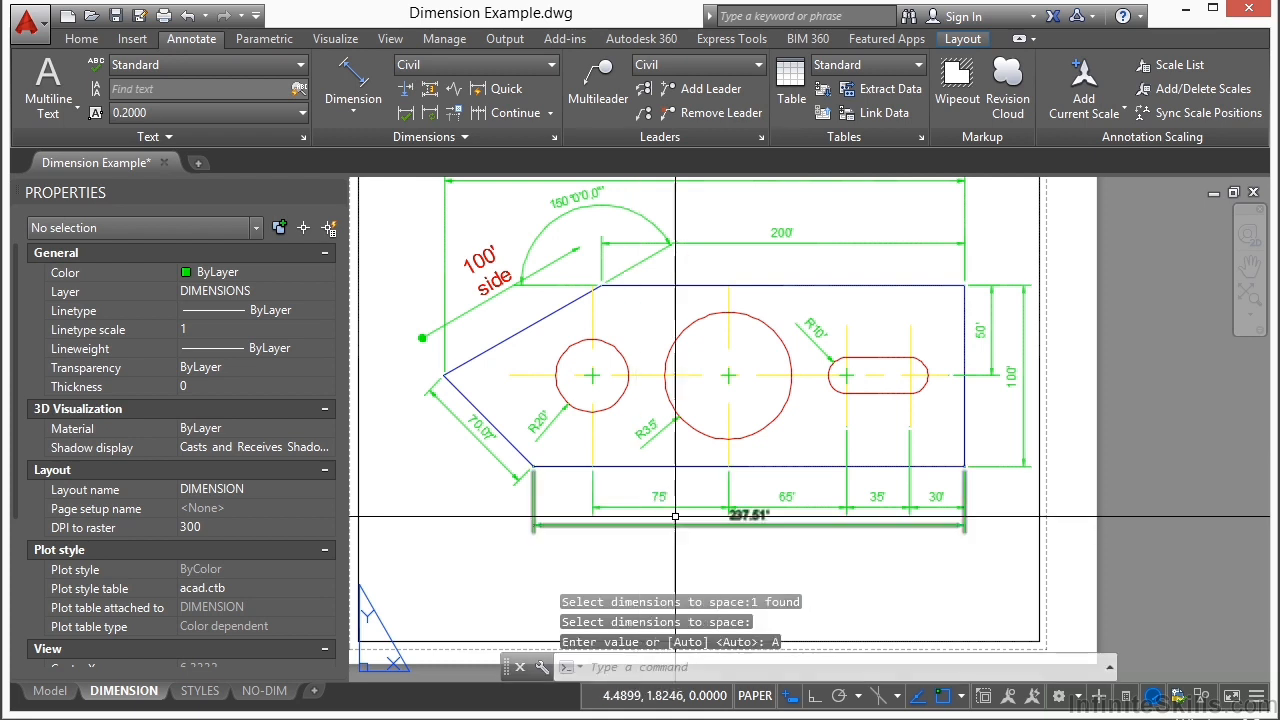
scroll(620, 535, "up", 3)
scroll(740, 505, "down", 5)
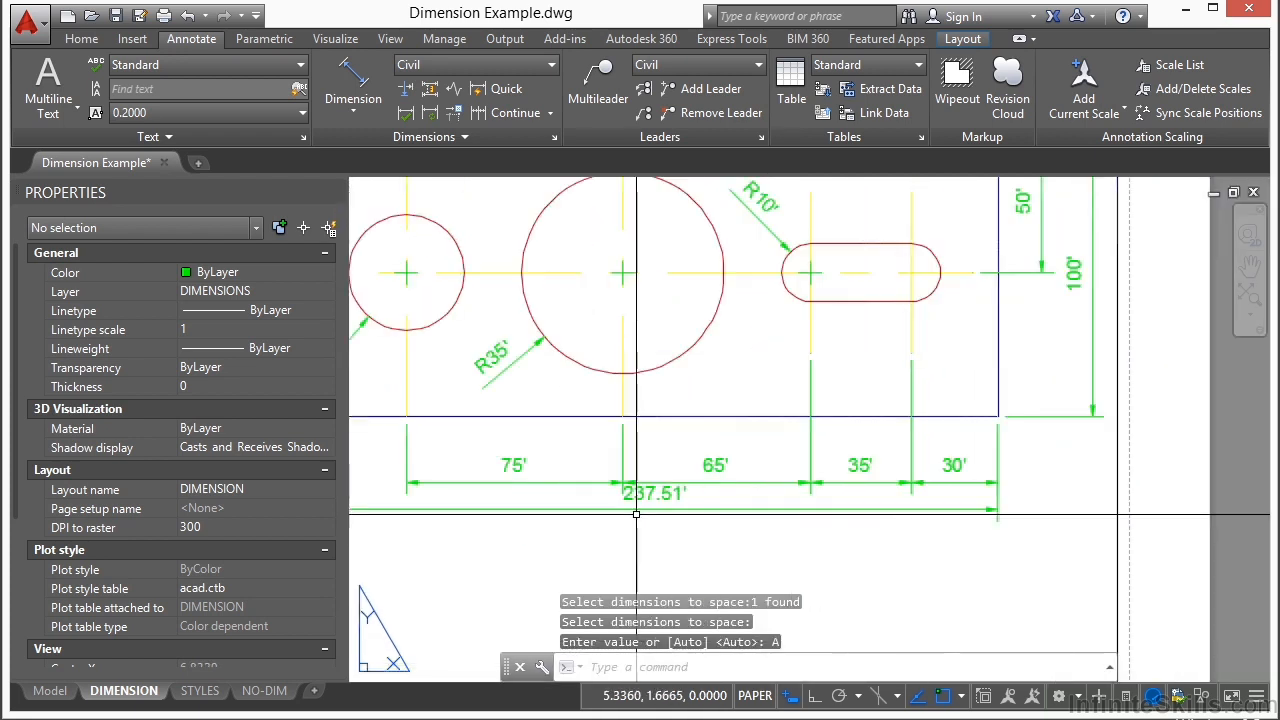
scroll(675, 495, "up", 3)
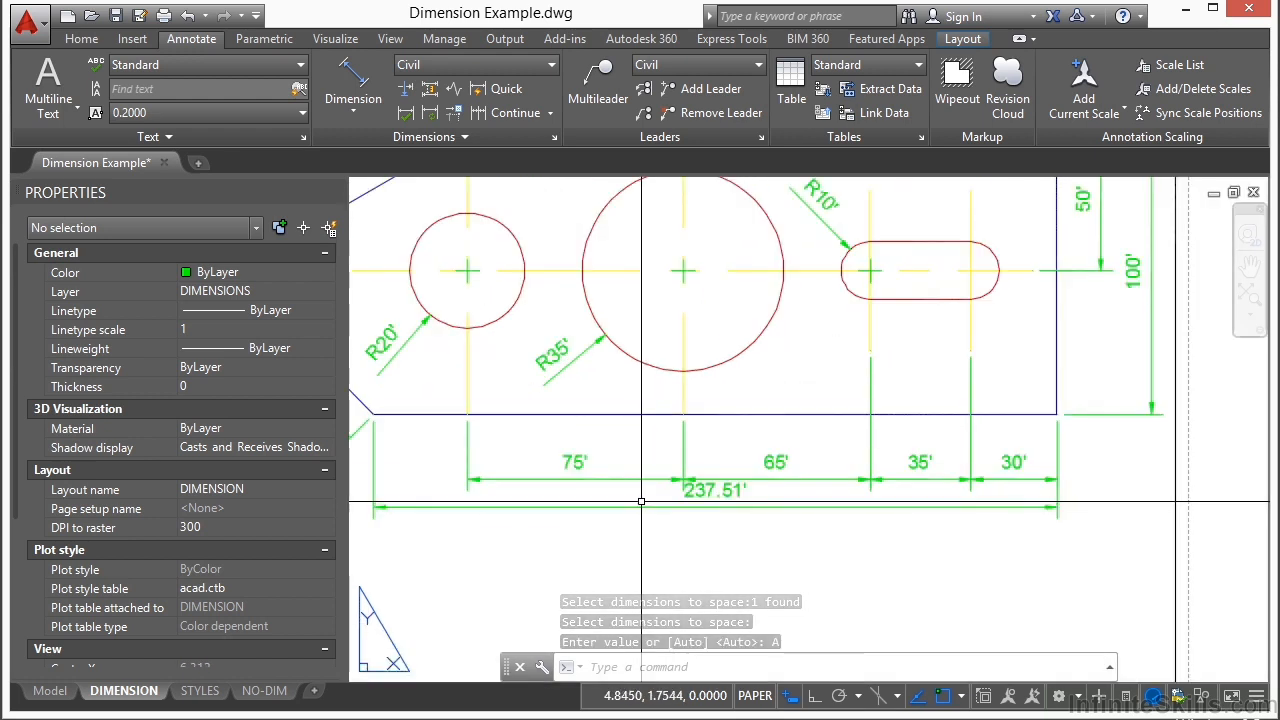
scroll(831, 507, "up", 2)
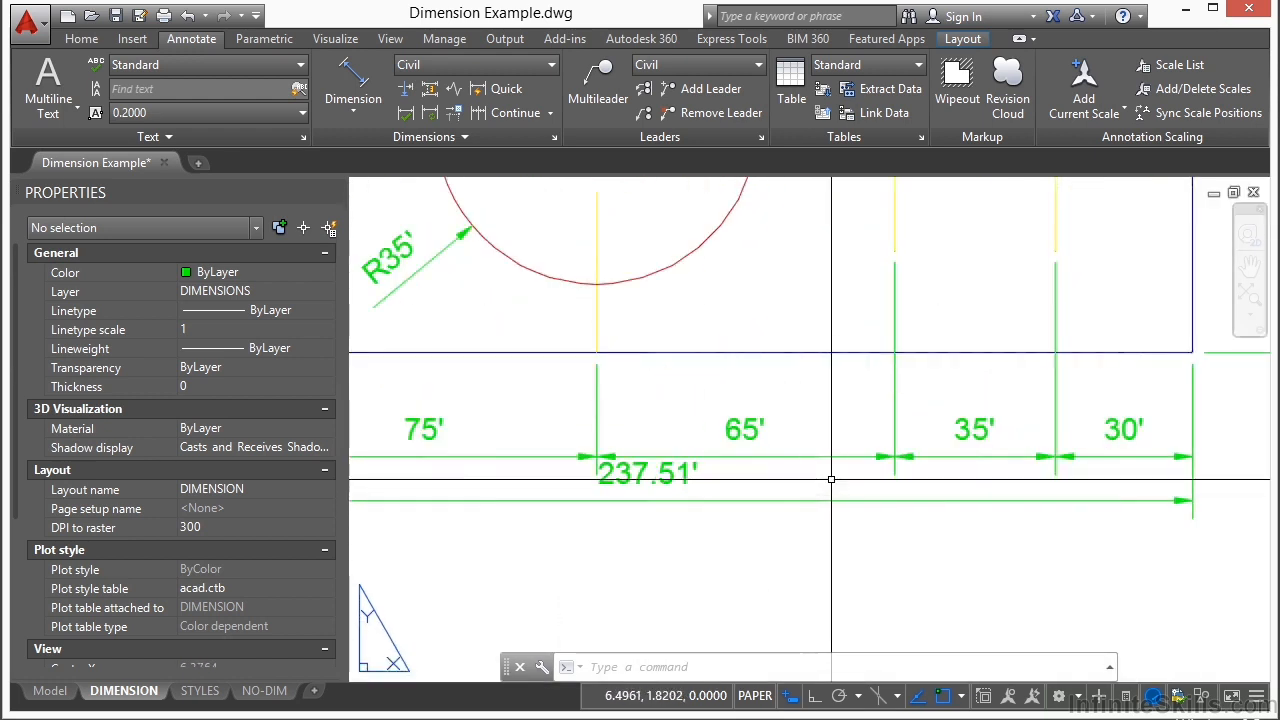
scroll(831, 507, "down", 3)
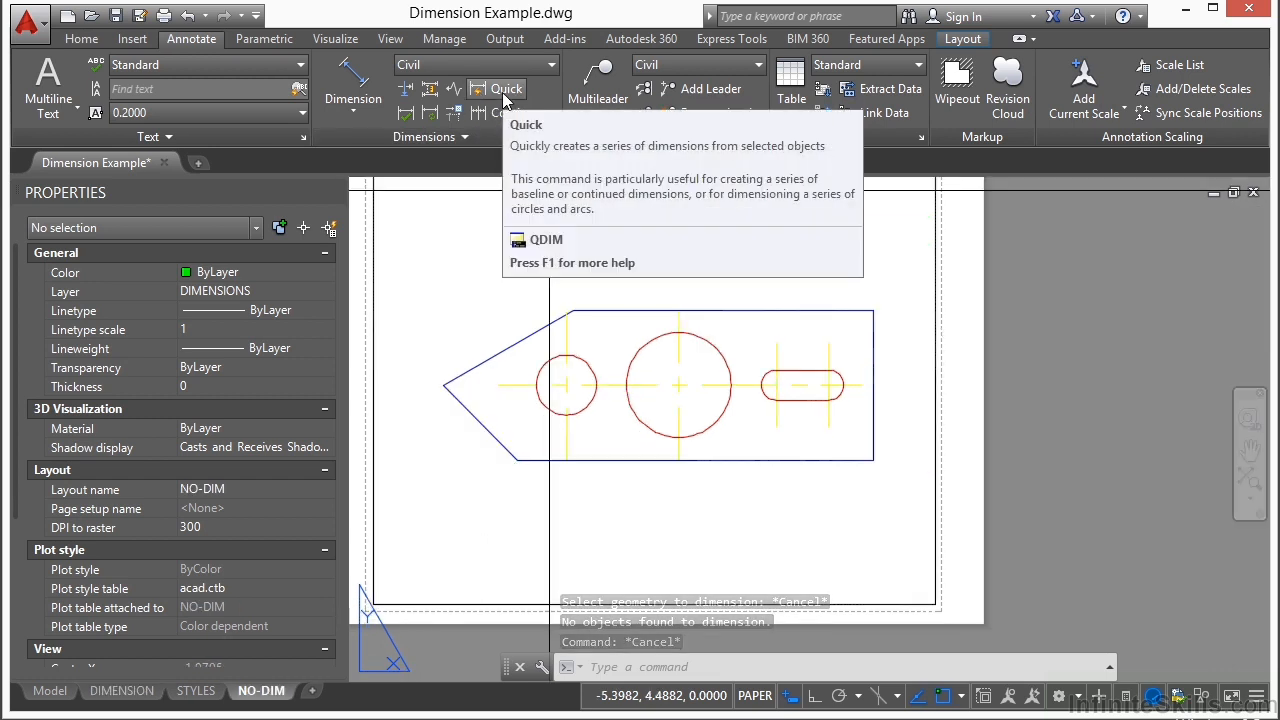
Step: Quick-dimension the plate's horizontal and sloped edges and the large circle inside the NO-DIM viewport, place the dimension line below the plate, and return to paper space
double_click(582, 246)
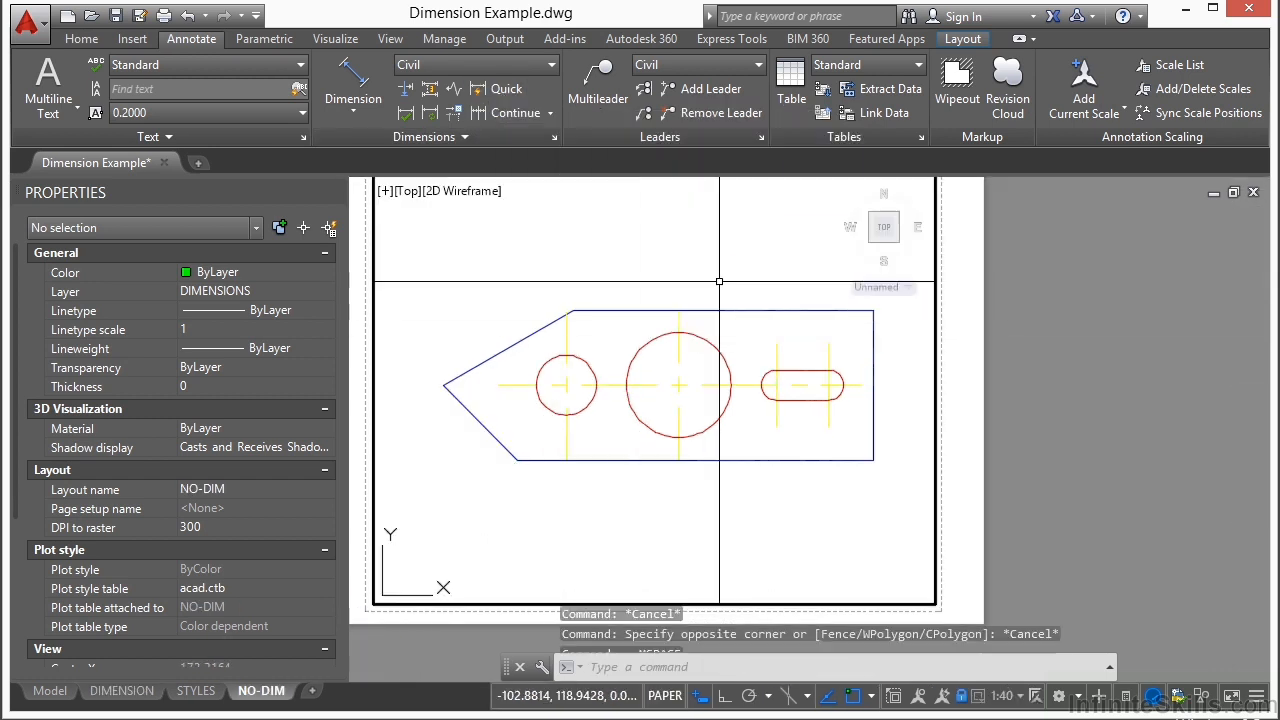
left_click(498, 88)
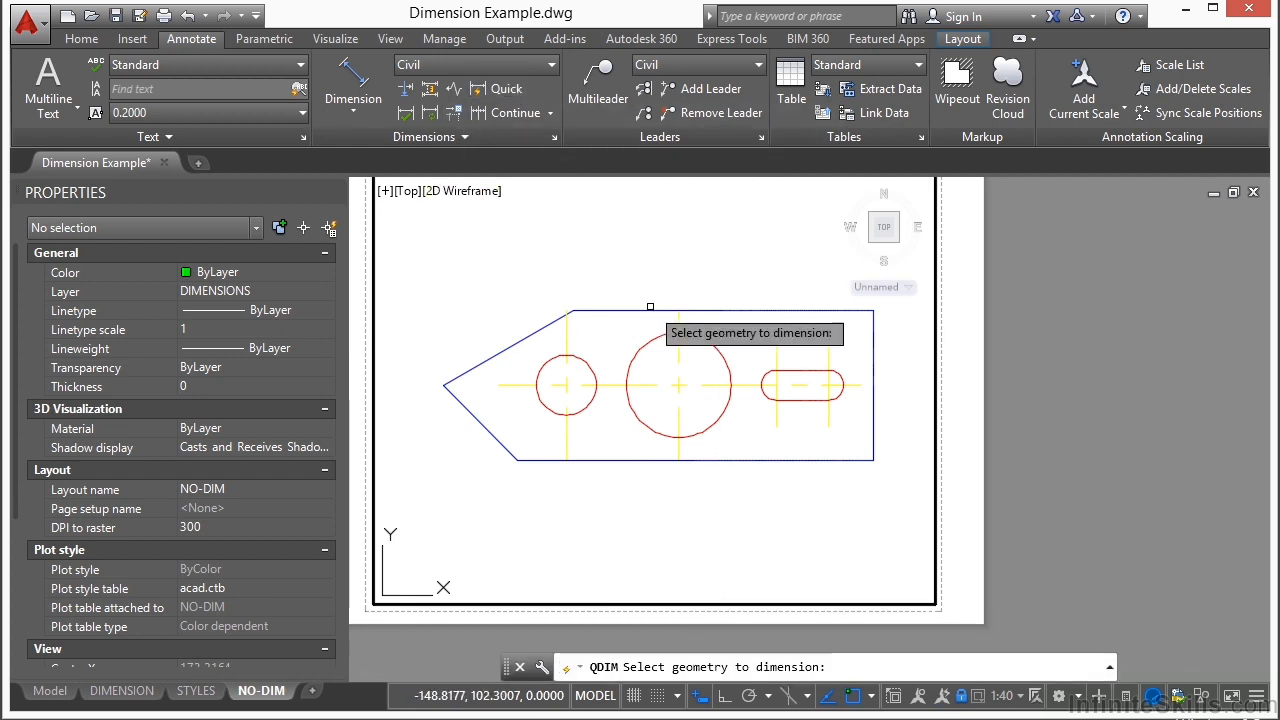
left_click(647, 311)
left_click(529, 337)
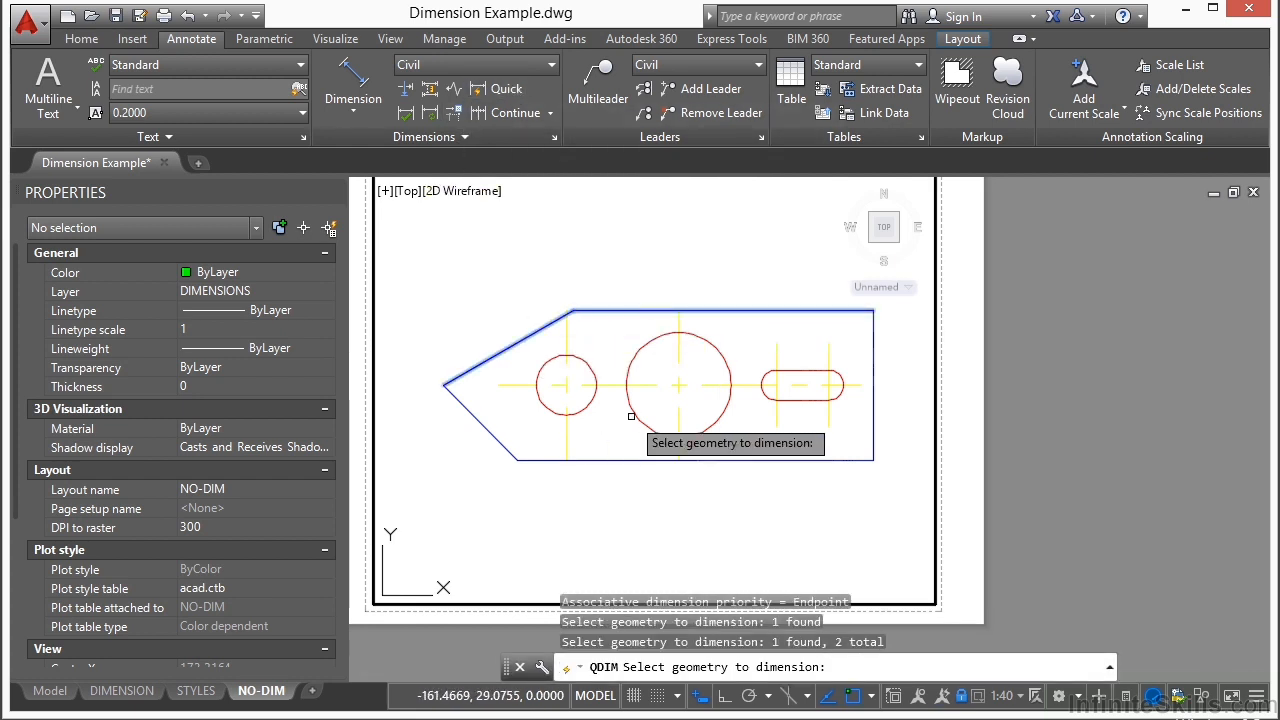
left_click(612, 447)
left_click(599, 490)
left_click(497, 433)
left_click(466, 464)
key("Return")
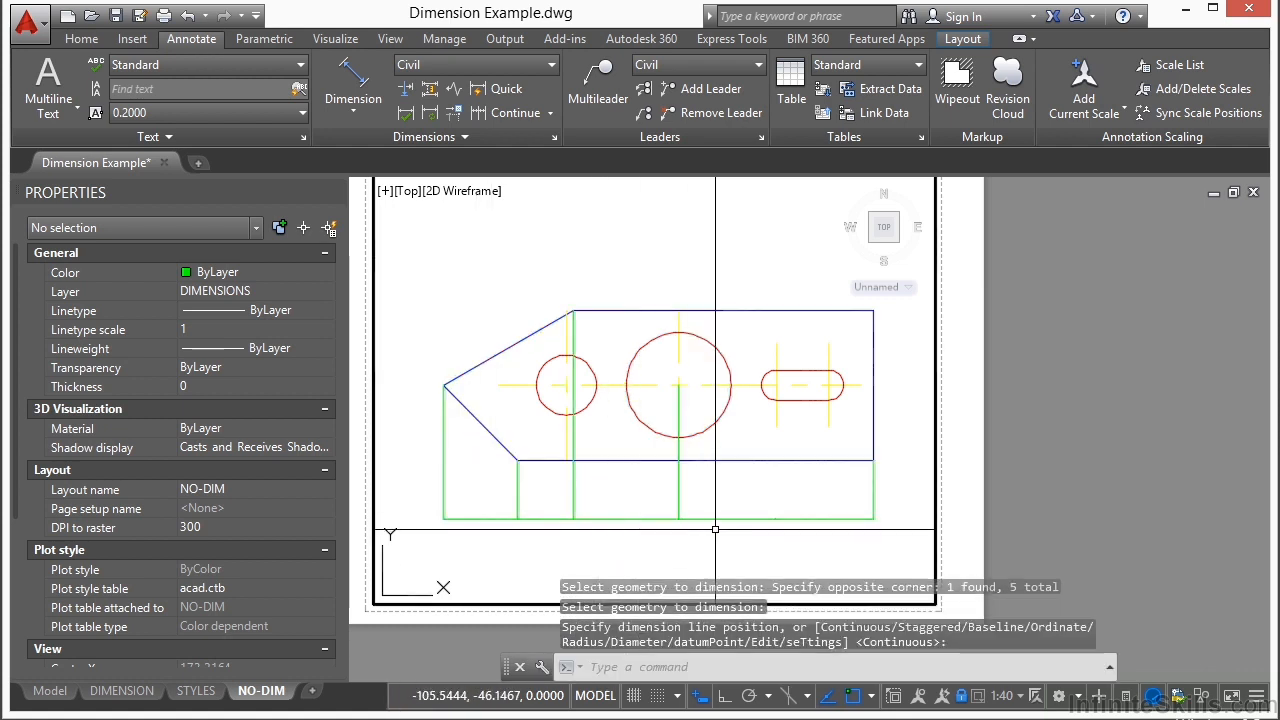
scroll(590, 525, "up", 4)
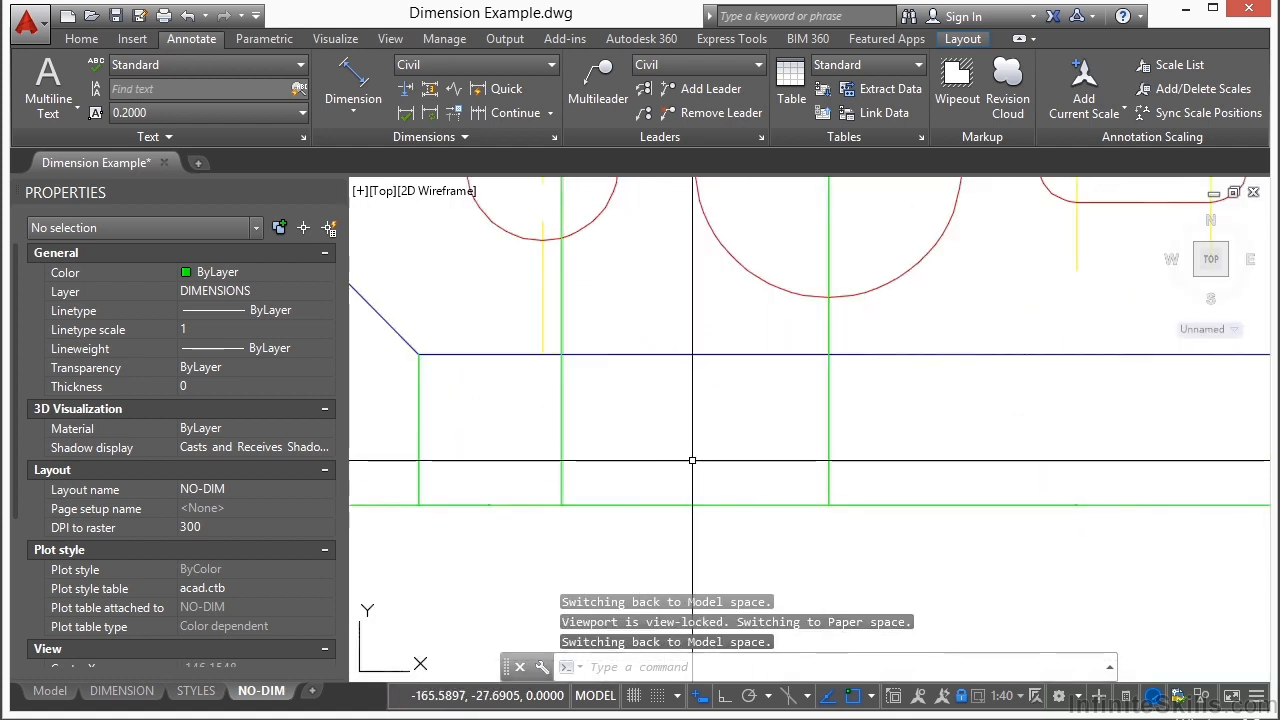
scroll(687, 460, "down", 4)
scroll(434, 451, "down", 2)
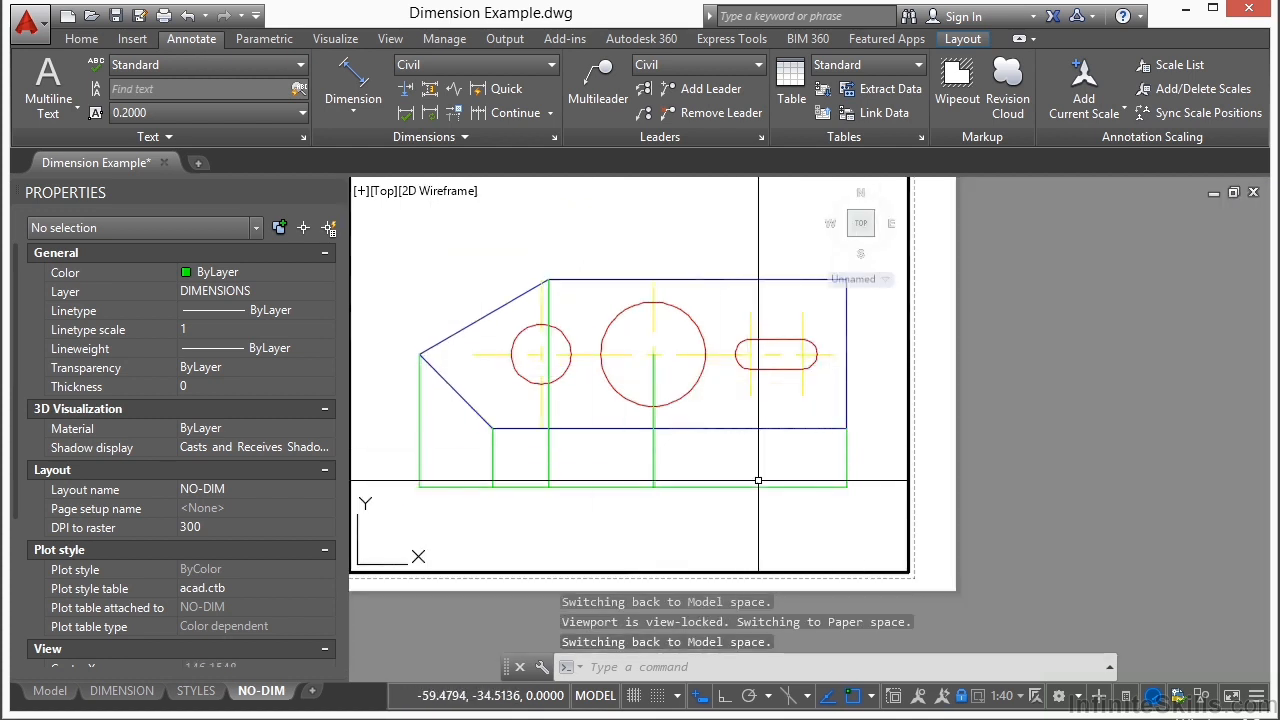
double_click(1003, 441)
scroll(694, 362, "down", 2)
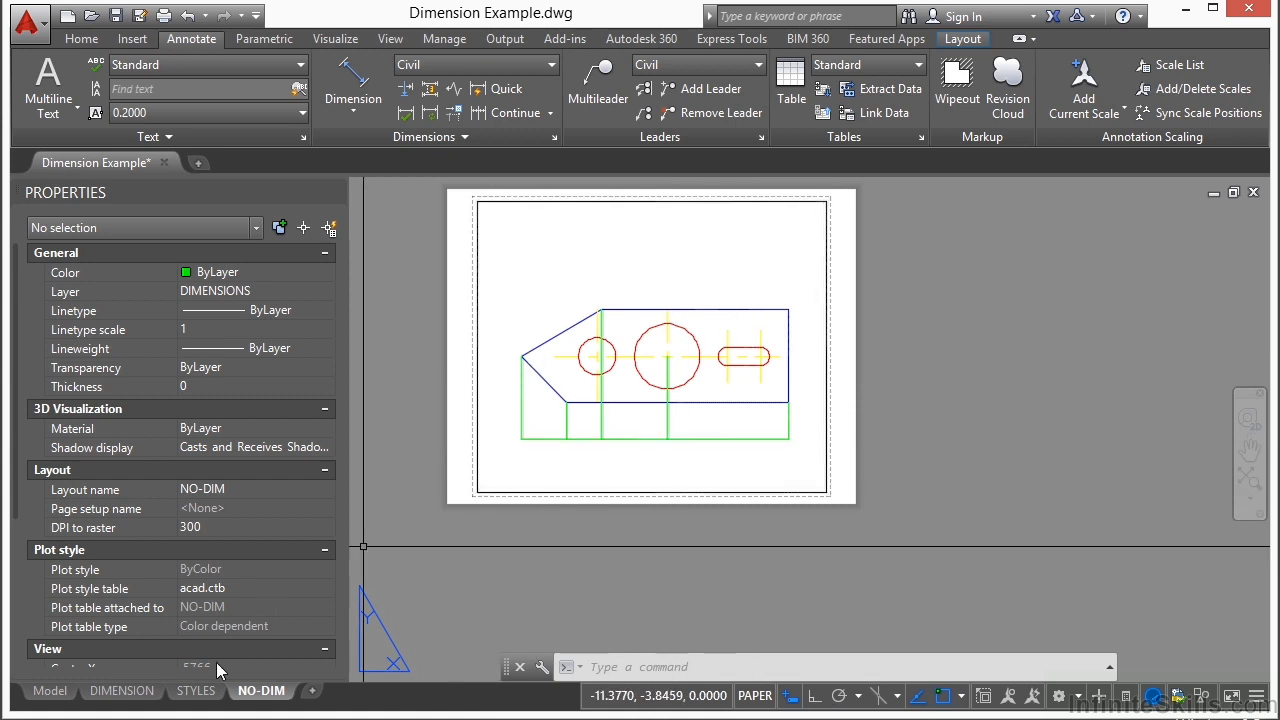
Step: On the DIMENSION layout, update the aligned 100' side dimension to the current Civil dimension style
left_click(141, 699)
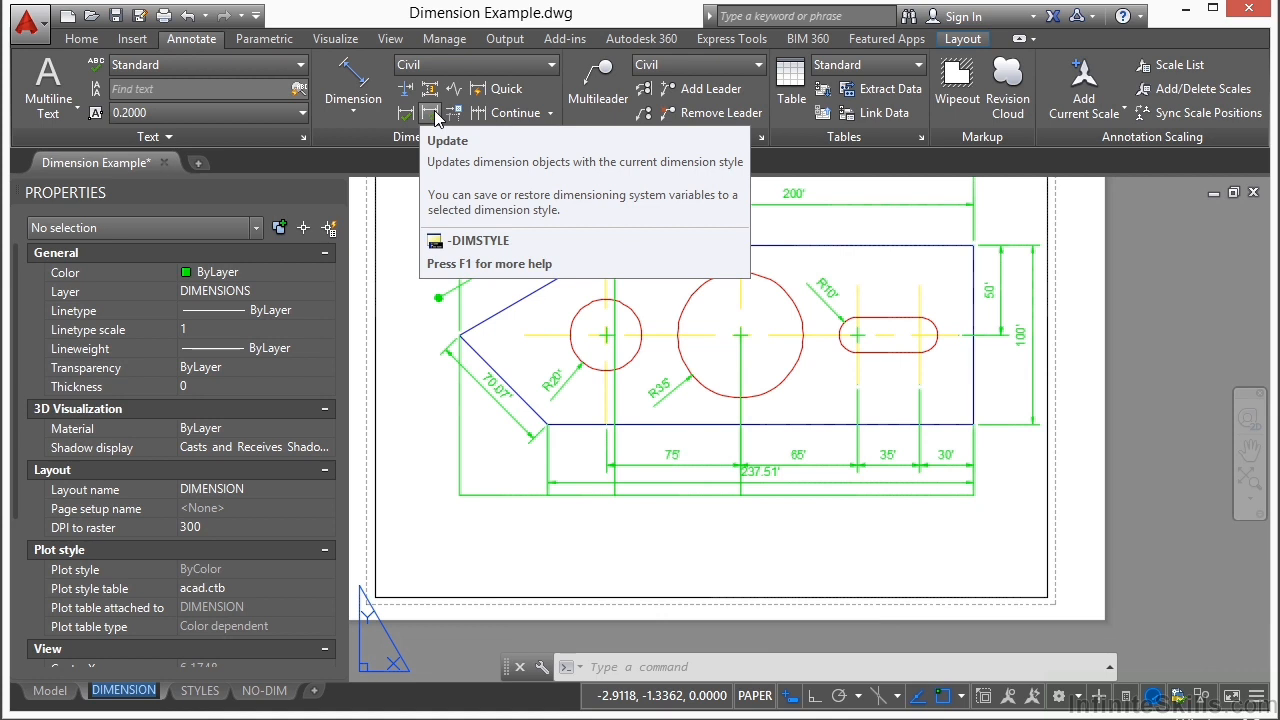
left_click(435, 118)
left_click(509, 286)
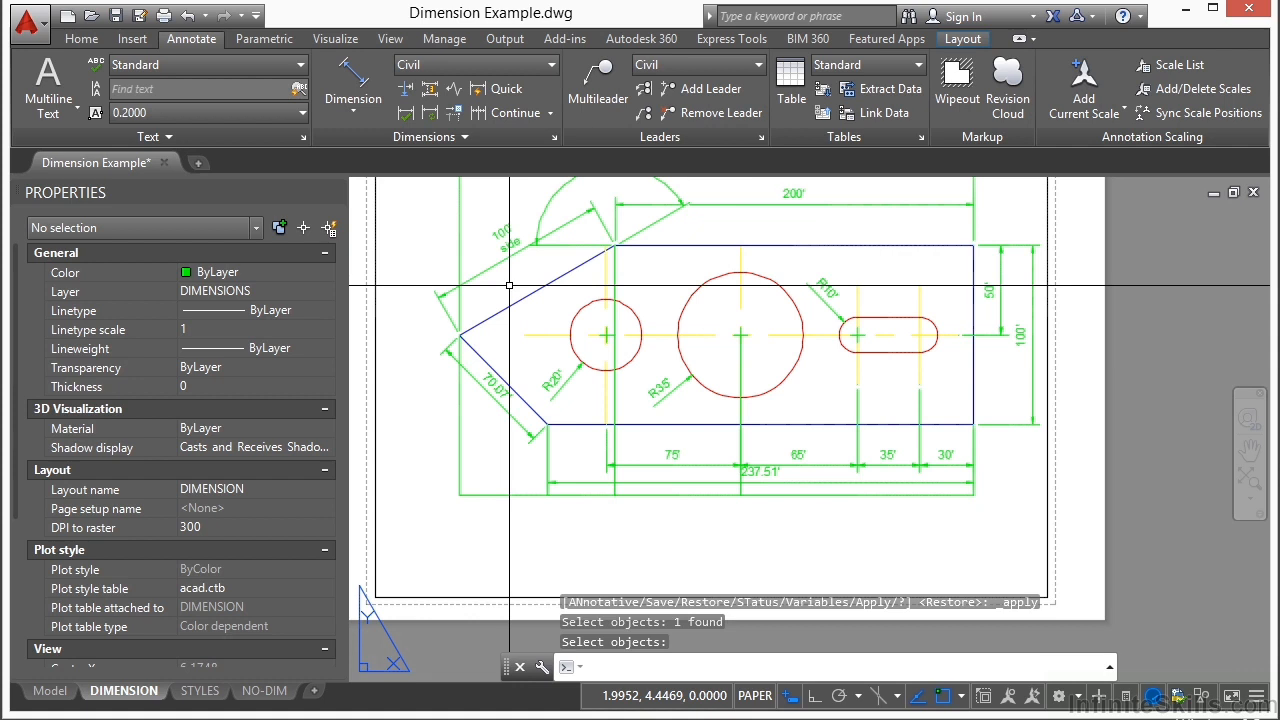
scroll(510, 285, "up", 4)
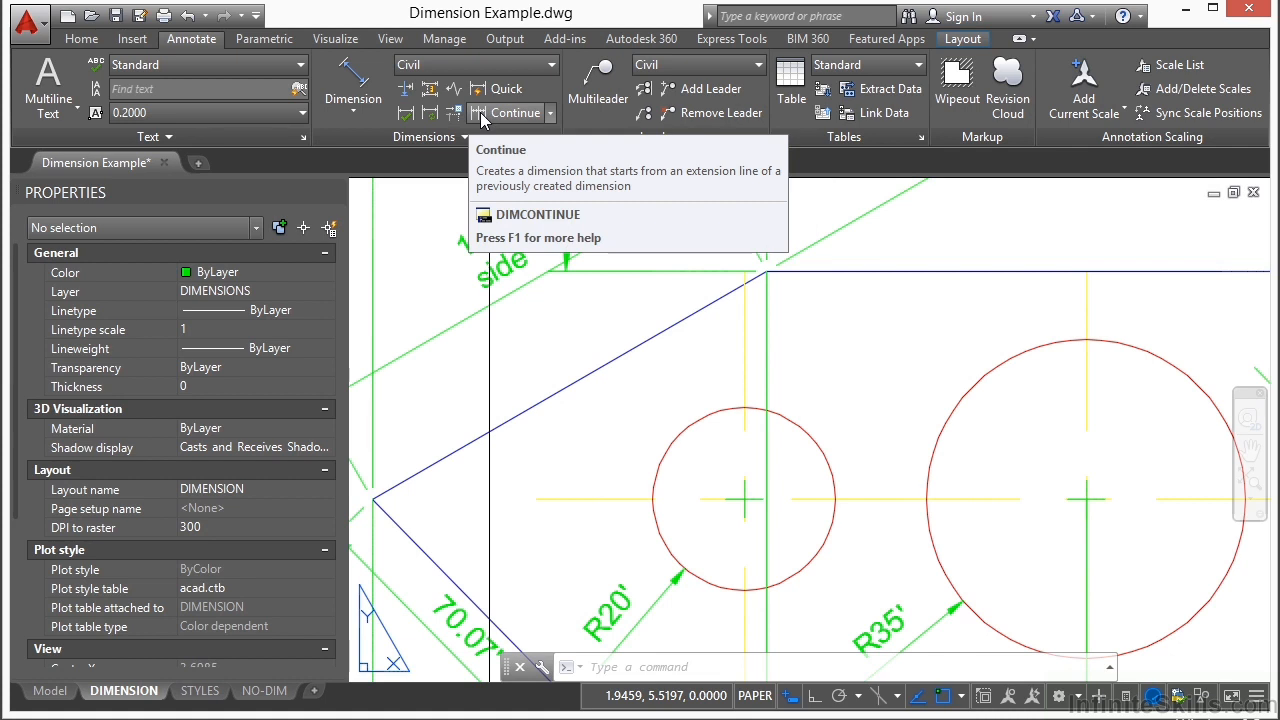
left_click(550, 114)
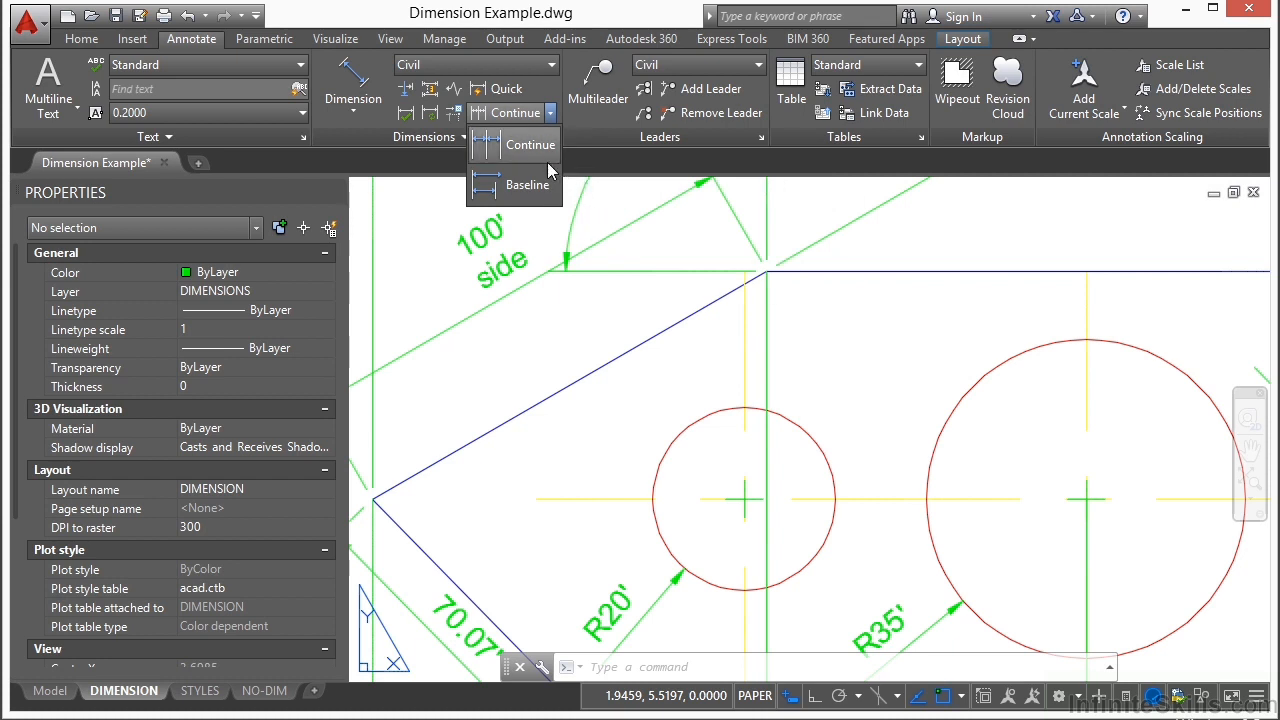
scroll(511, 297, "down", 5)
Step: Erase the quick dimensions below the plate inside the NO-DIM layout's viewport, and return to paper space
left_click(243, 692)
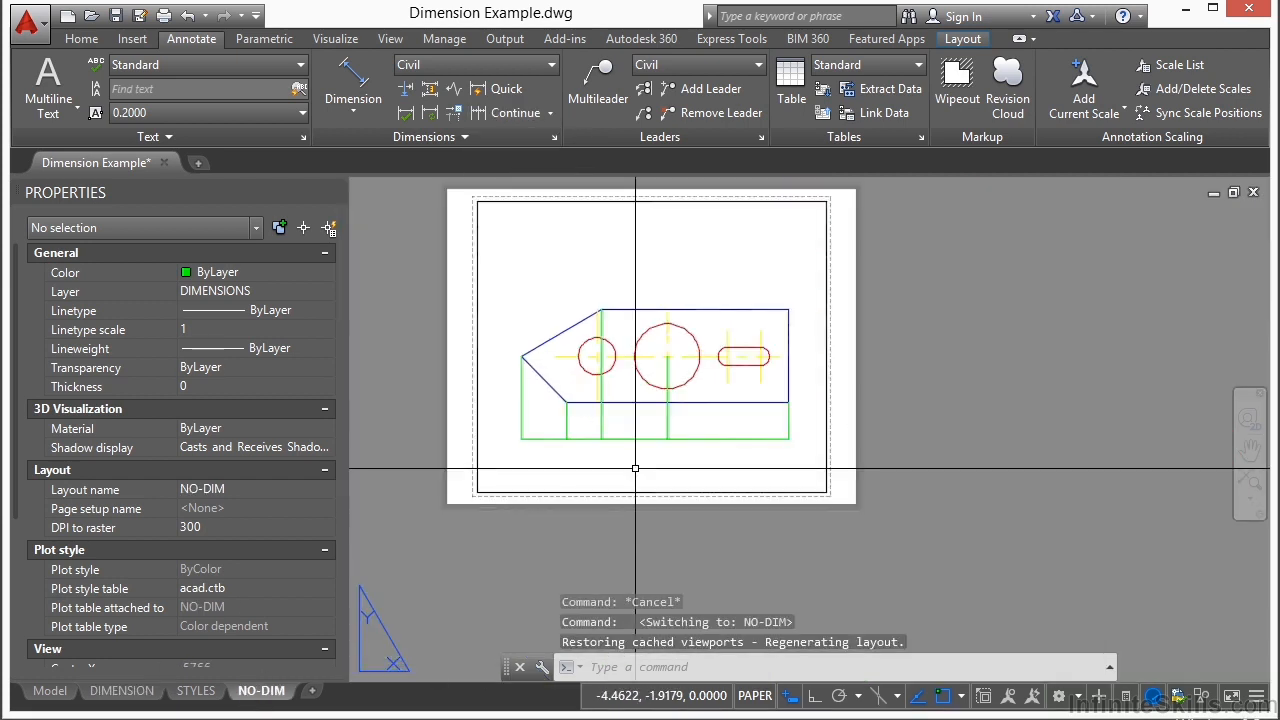
double_click(735, 430)
left_click(745, 418)
type("erase")
key("Return")
left_click(695, 430)
left_click(470, 462)
double_click(1002, 440)
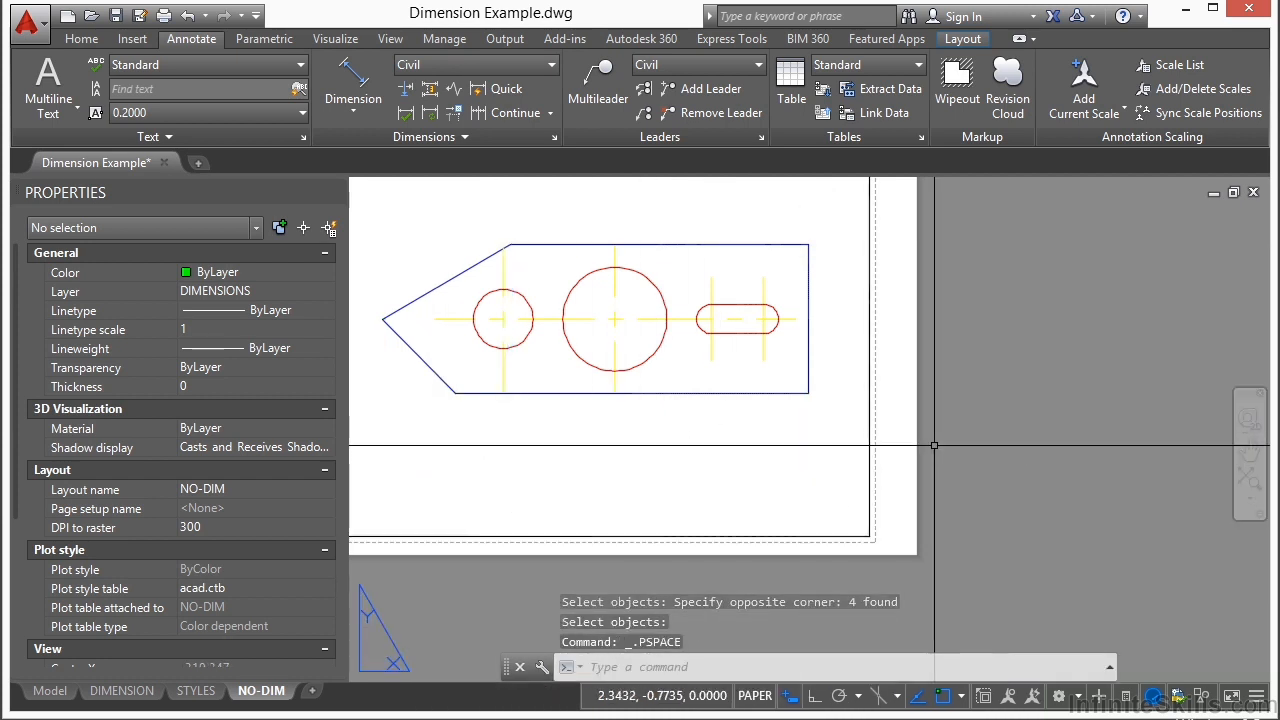
Step: Add a linear dimension between the two corners of the plate's top edge, placing it above the plate
left_click(353, 108)
left_click(372, 140)
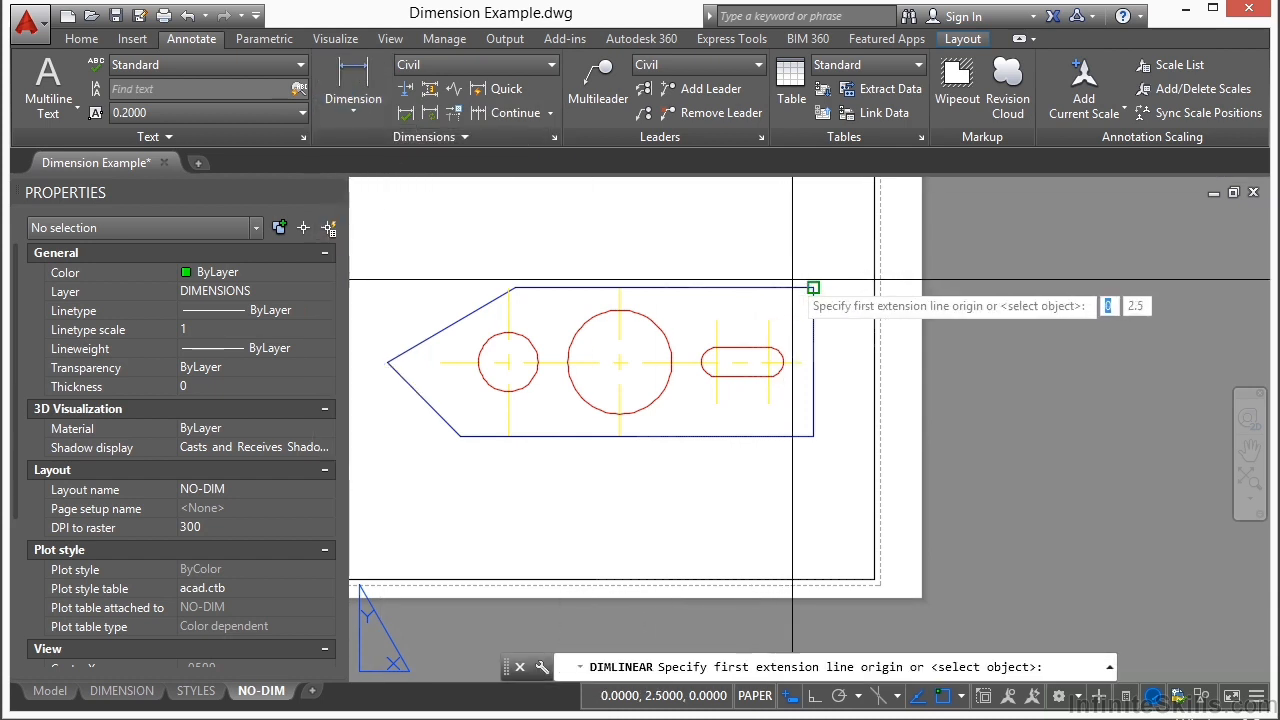
left_click(513, 288)
left_click(813, 288)
left_click(683, 226)
scroll(683, 210, "up", 4)
scroll(677, 294, "down", 3)
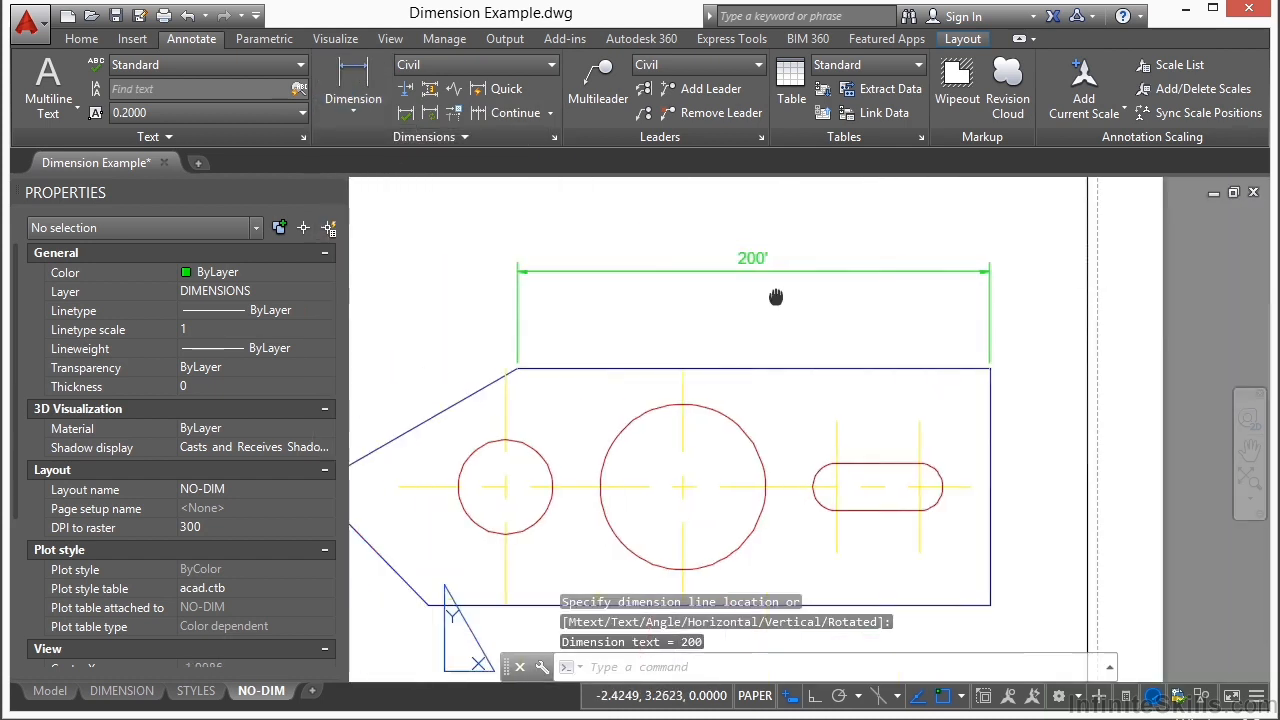
Step: Continue the top-edge dimension to the plate's pointed tip and end the continued series
left_click(529, 118)
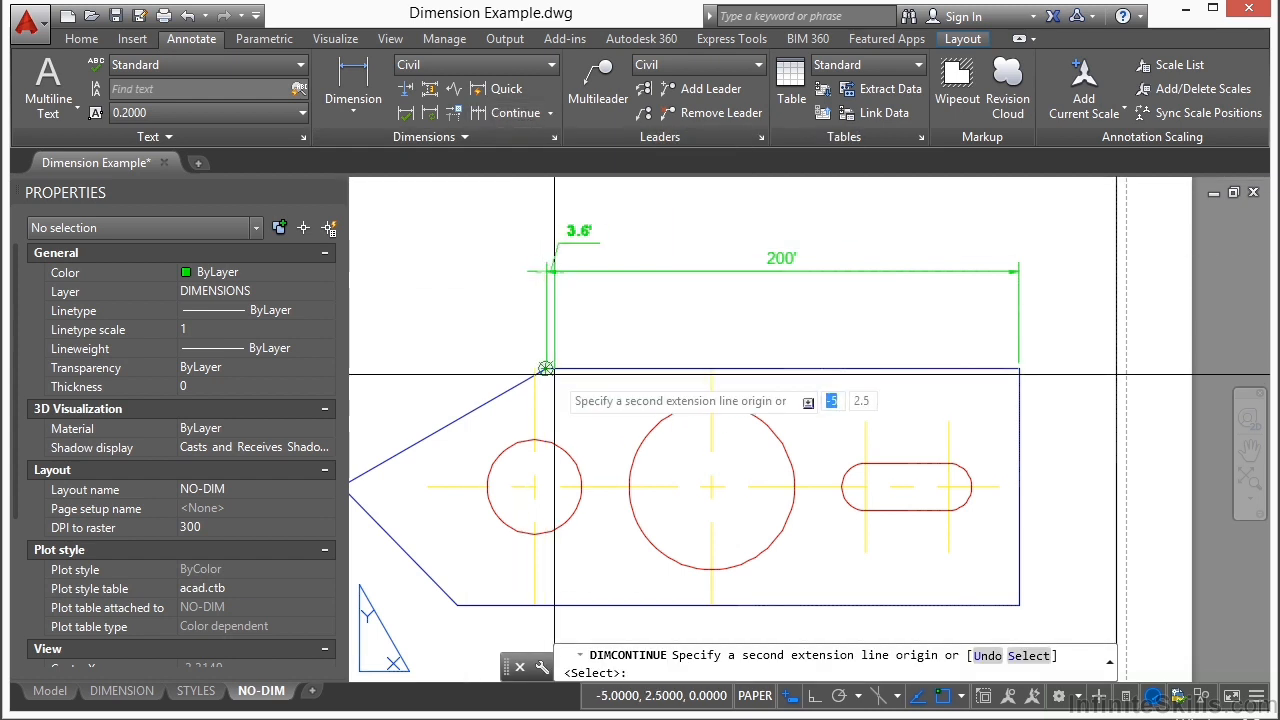
middle_click_drag(520, 333, 663, 302)
left_click(485, 456)
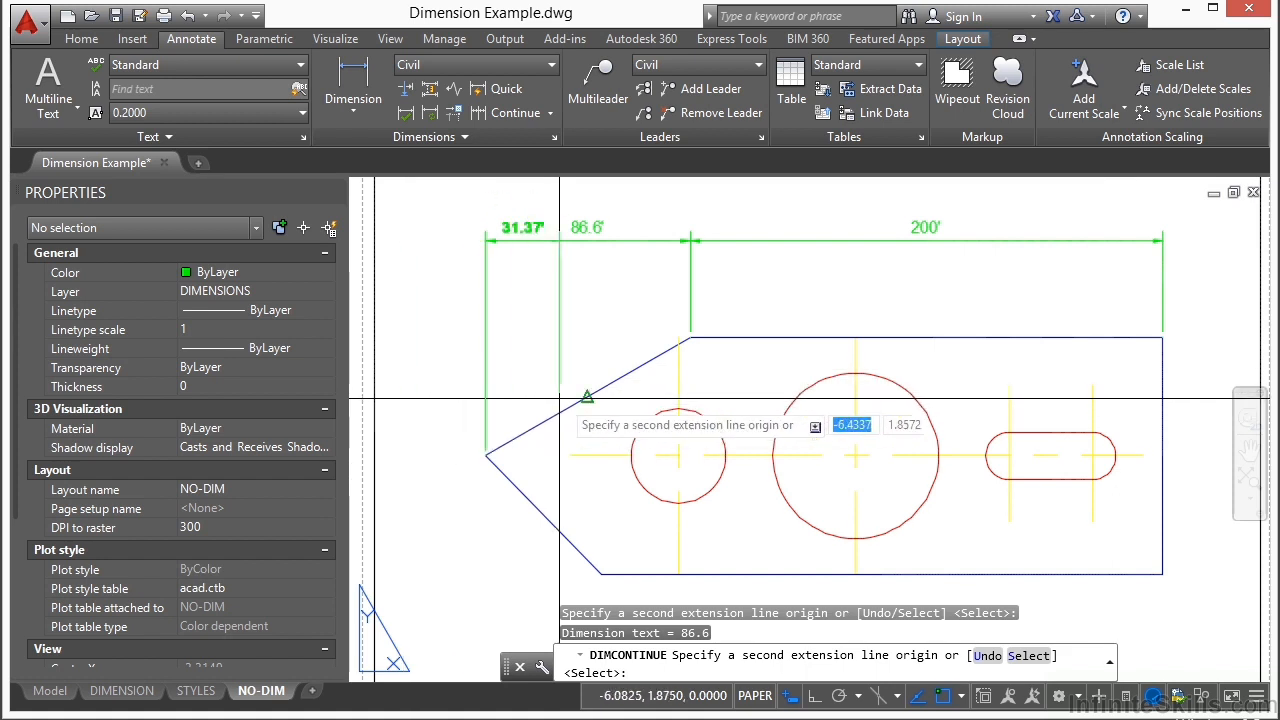
key("Return")
middle_click_drag(586, 323, 470, 383)
Step: Add a baseline dimension from the top edge's sloped corner to the midpoint of the upper sloped edge
left_click(550, 113)
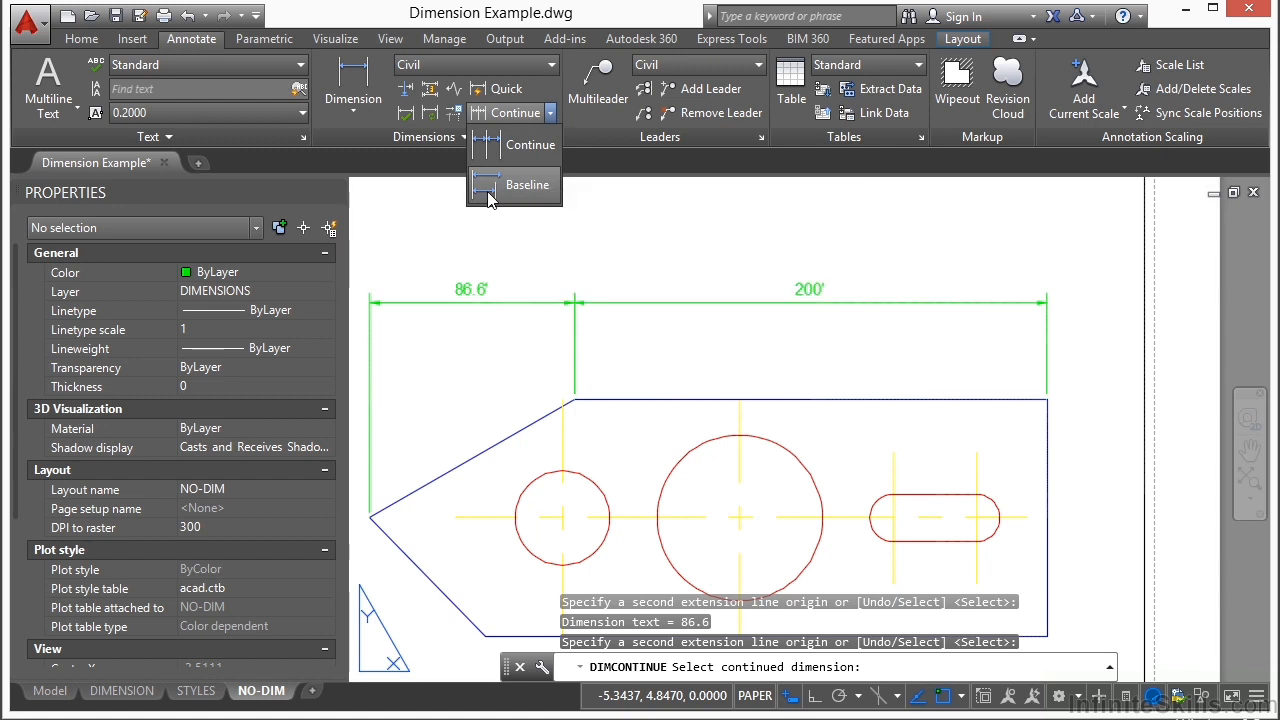
left_click(521, 188)
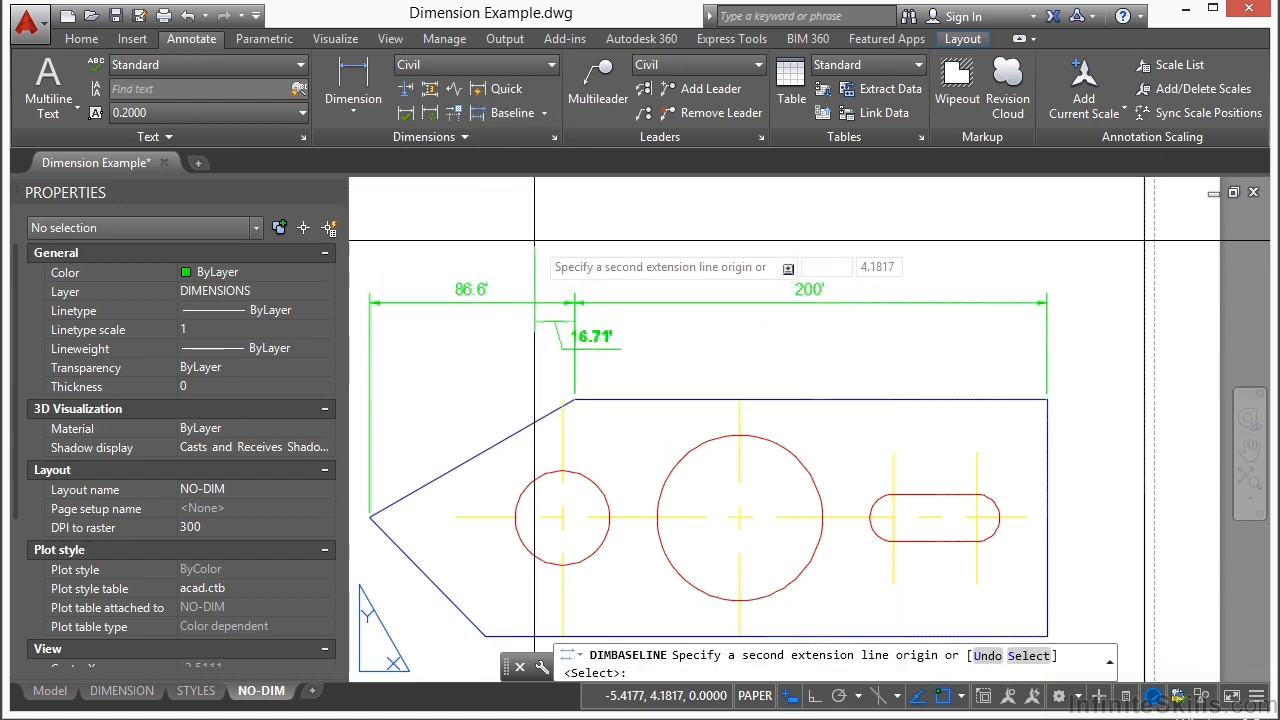
left_click(430, 482)
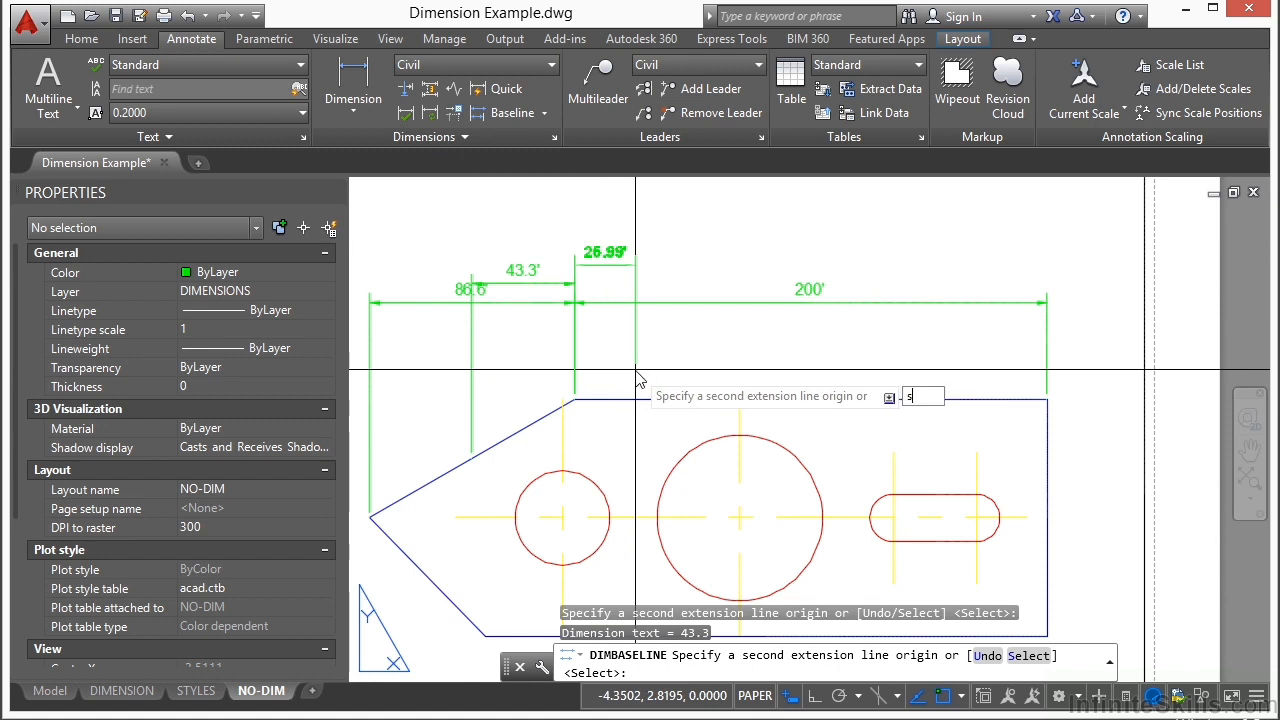
Step: Add a baseline dimension from the 200' dimension's right extension line to the large circle's vertical centerline at the top edge
type("s")
key("Return")
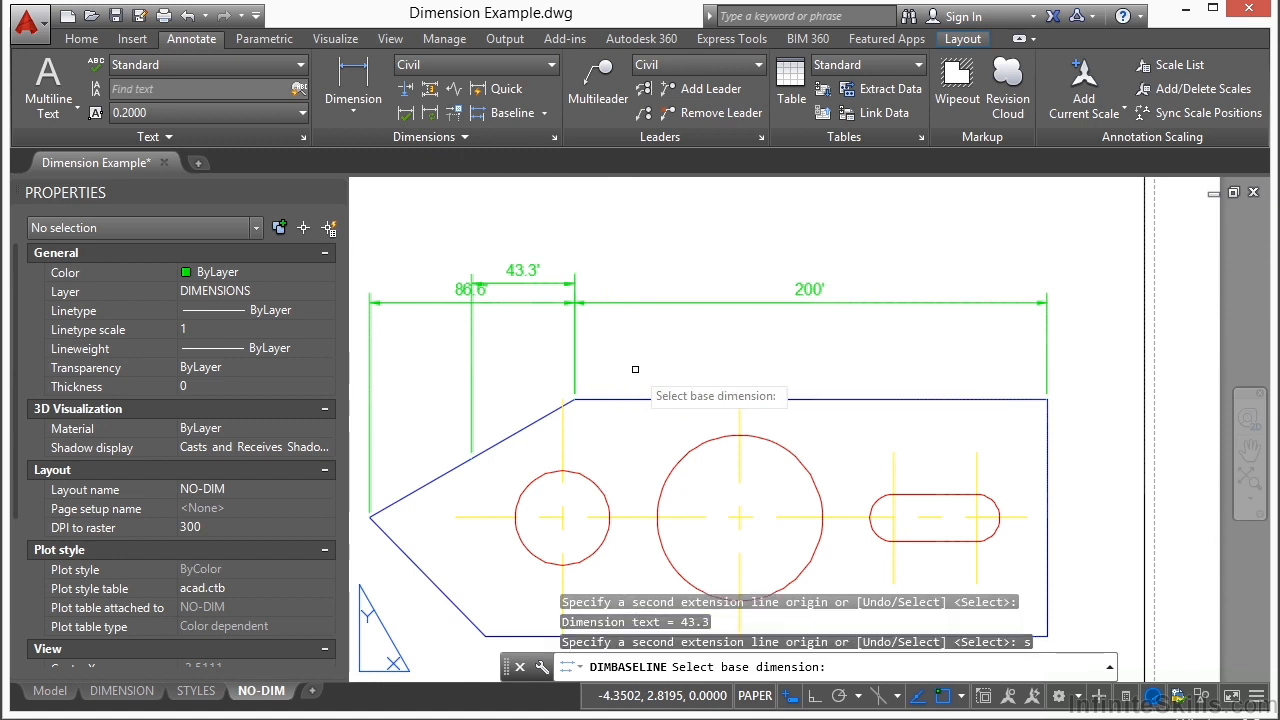
left_click(1046, 344)
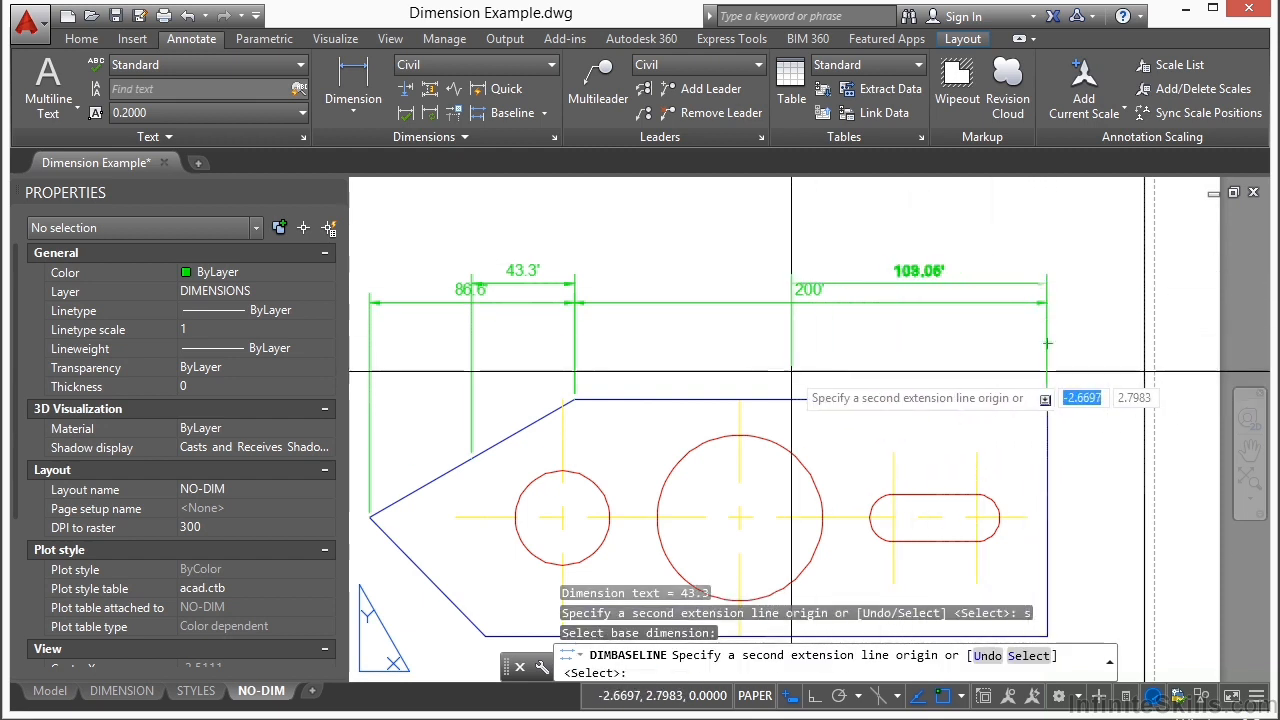
left_click(739, 400)
key("Return")
key("Return")
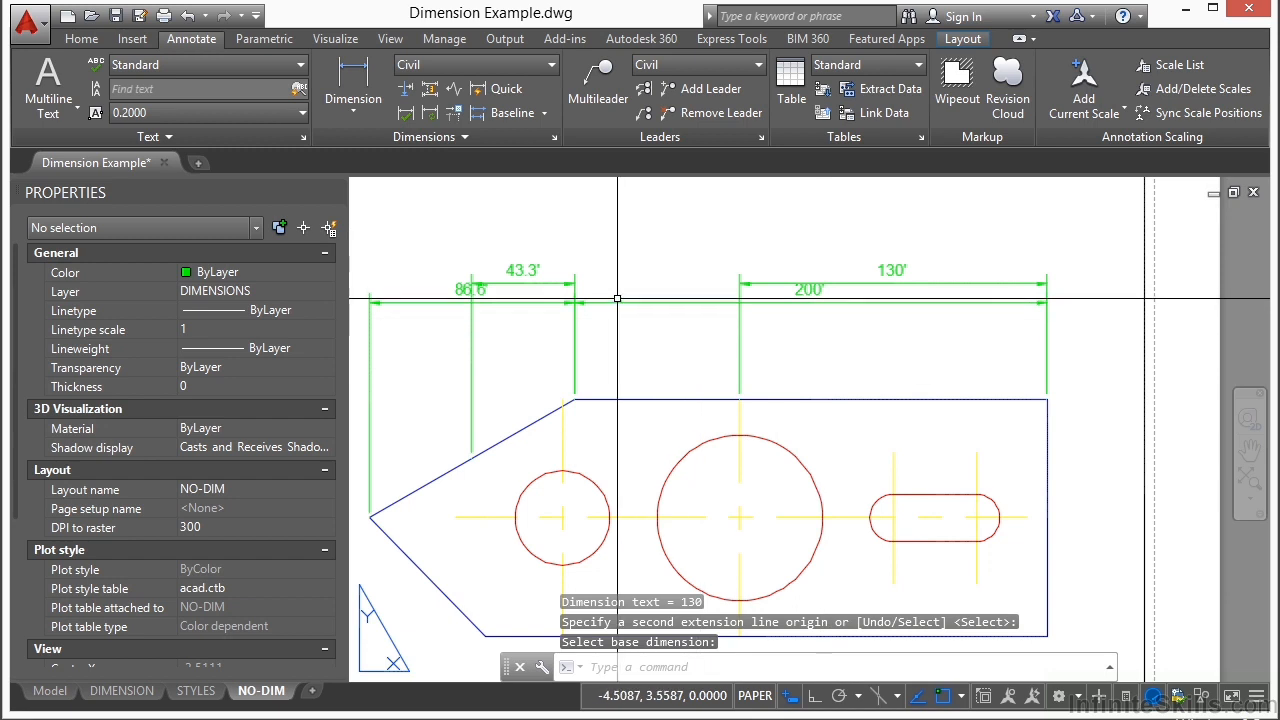
Step: Add another linear dimension across the full top edge of the plate, placing it above the existing dimensions
left_click(425, 134)
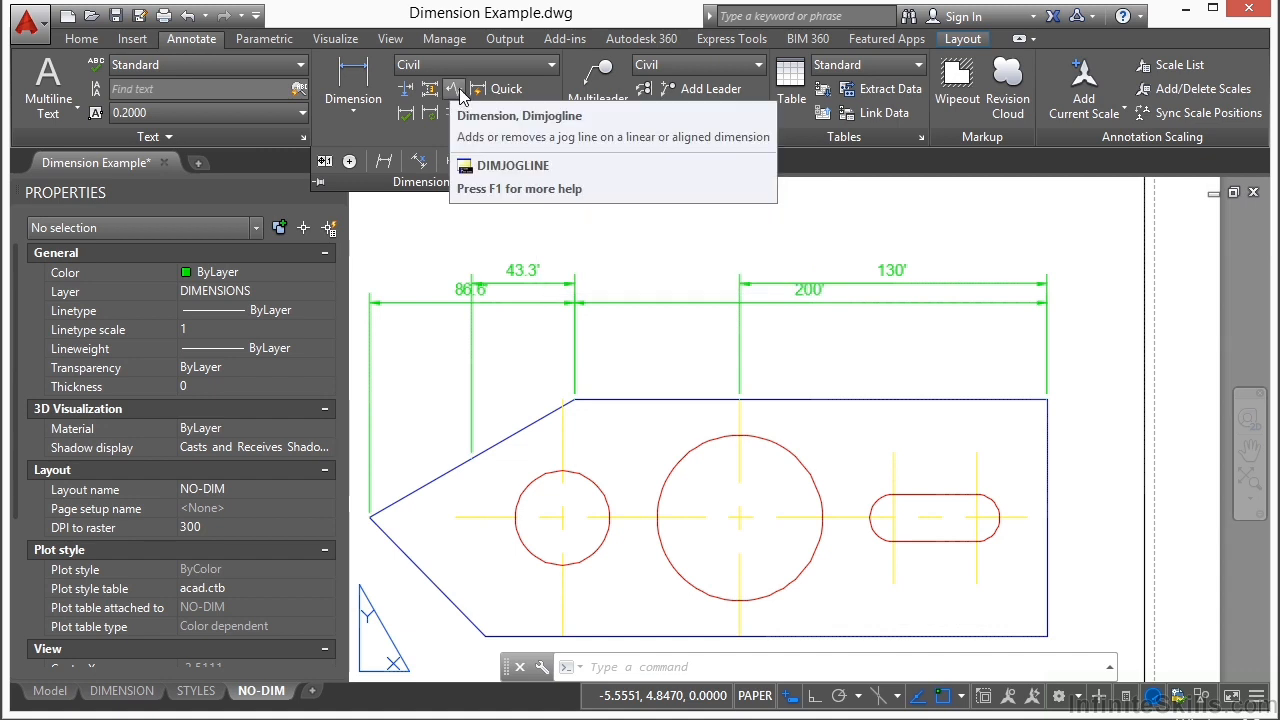
scroll(917, 429, "up", 3)
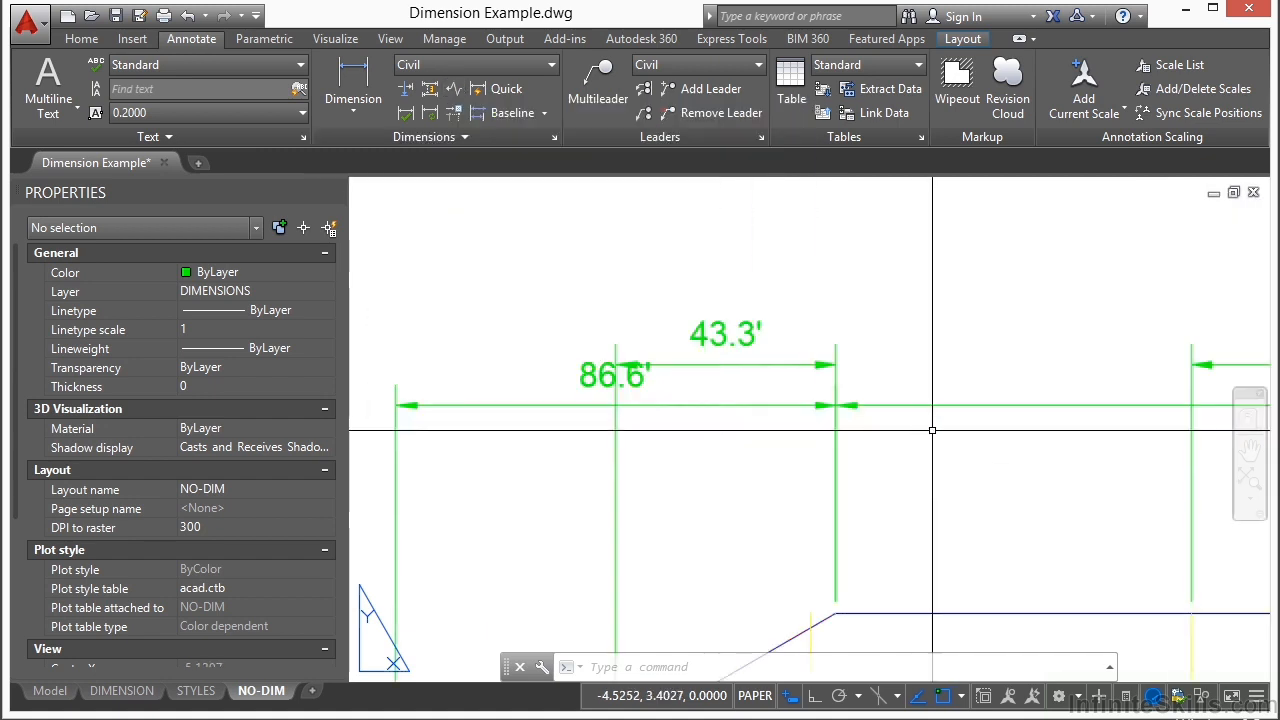
left_click(353, 82)
left_click(533, 543)
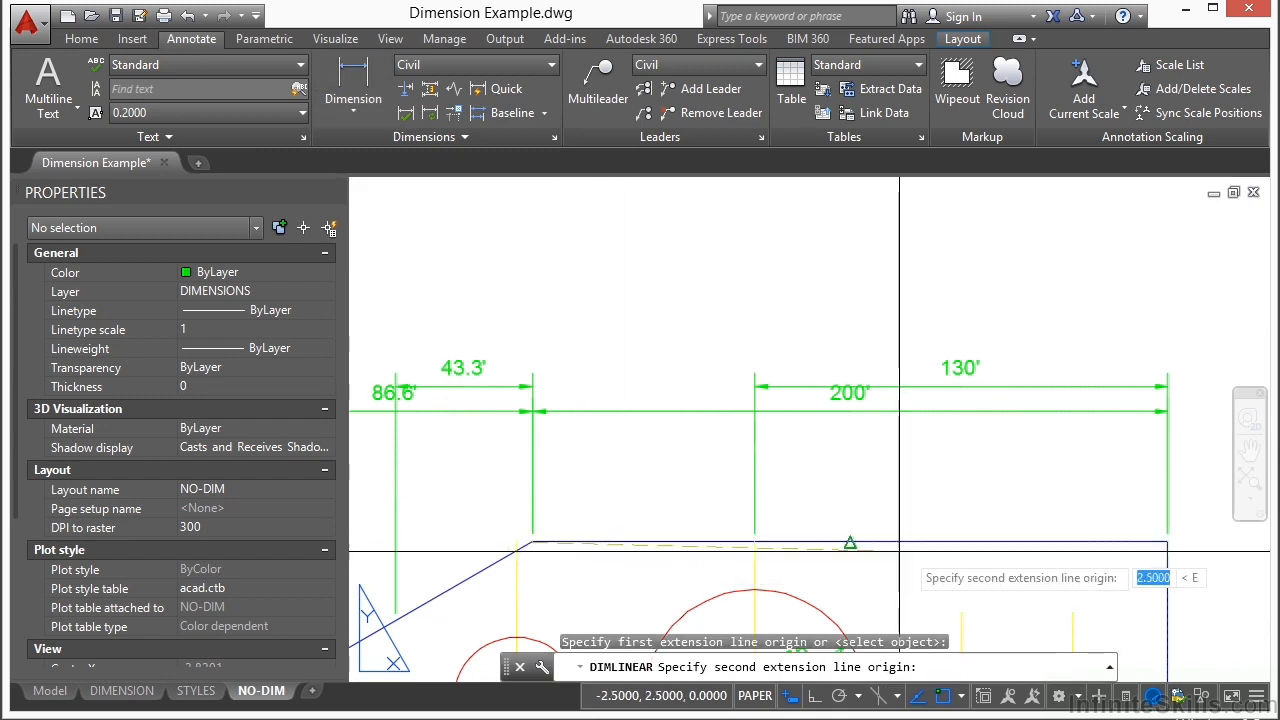
left_click(1167, 542)
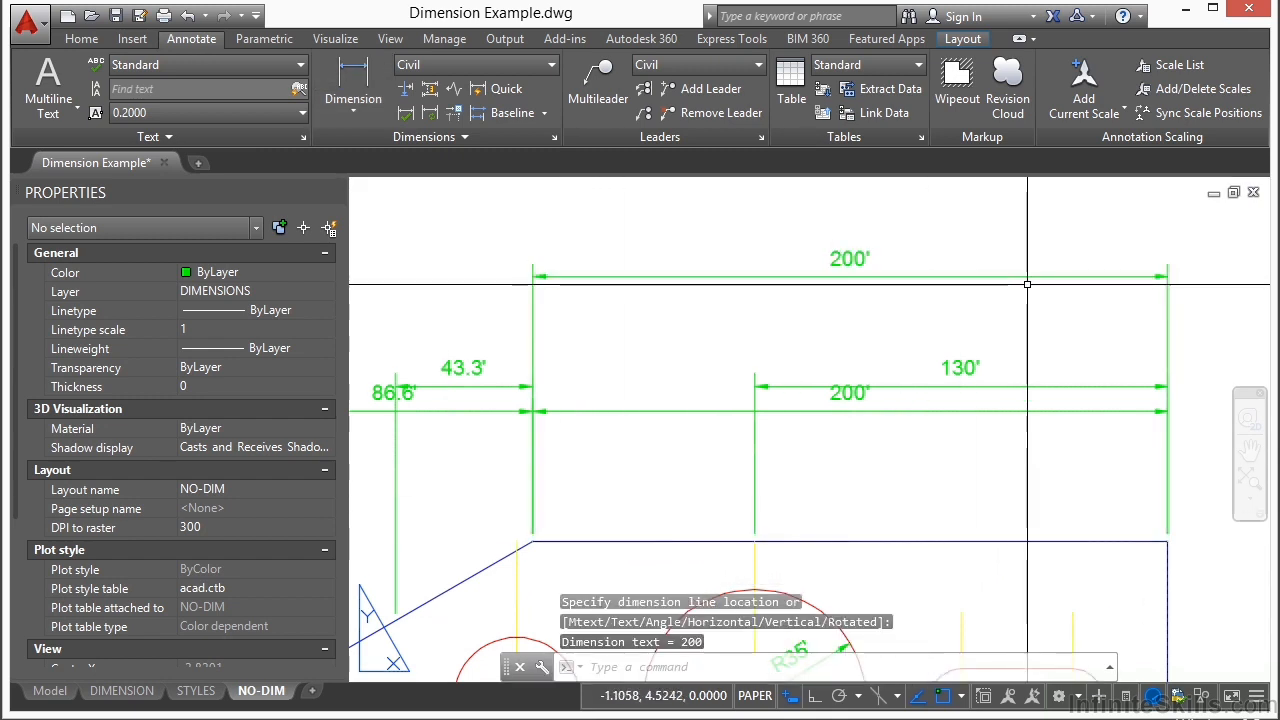
middle_click_drag(1130, 320, 966, 326)
Step: Stretch the uppermost 200' dimension's right extension-line origin beyond the plate, lengthening it to about 215', and deselect it
left_click(1021, 324)
left_click(984, 350)
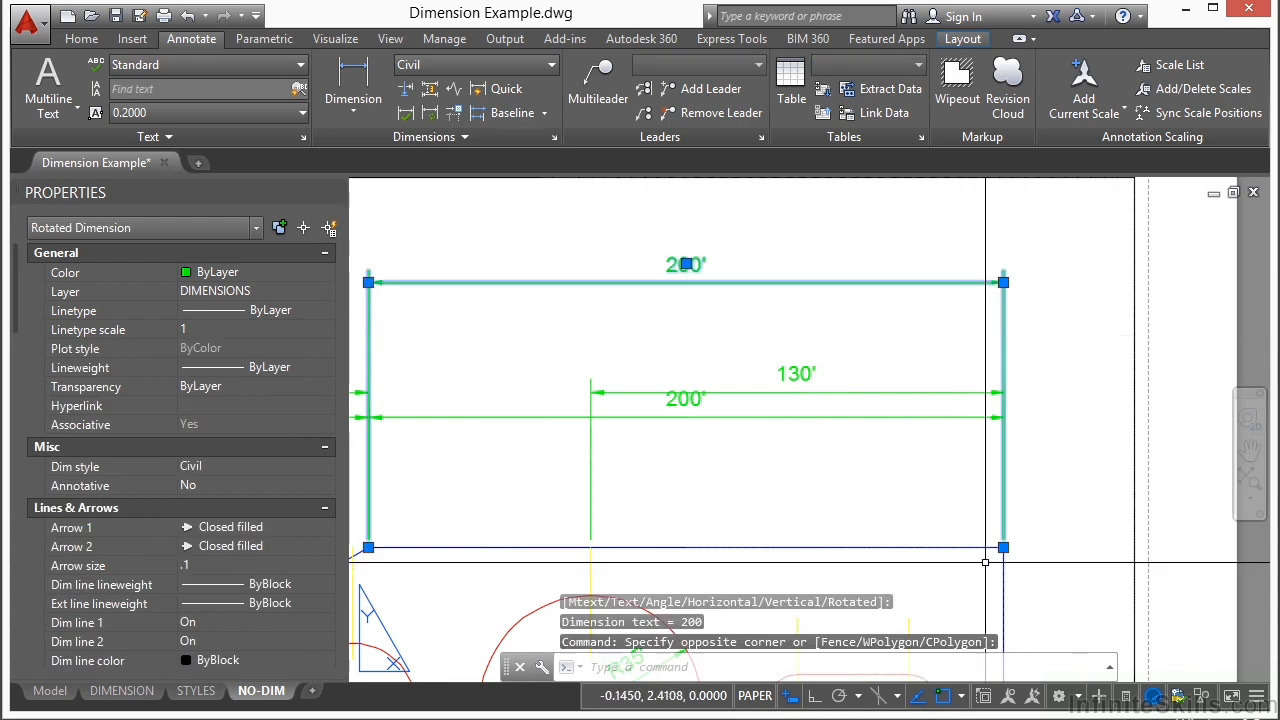
left_click(1003, 547)
left_click(1051, 547)
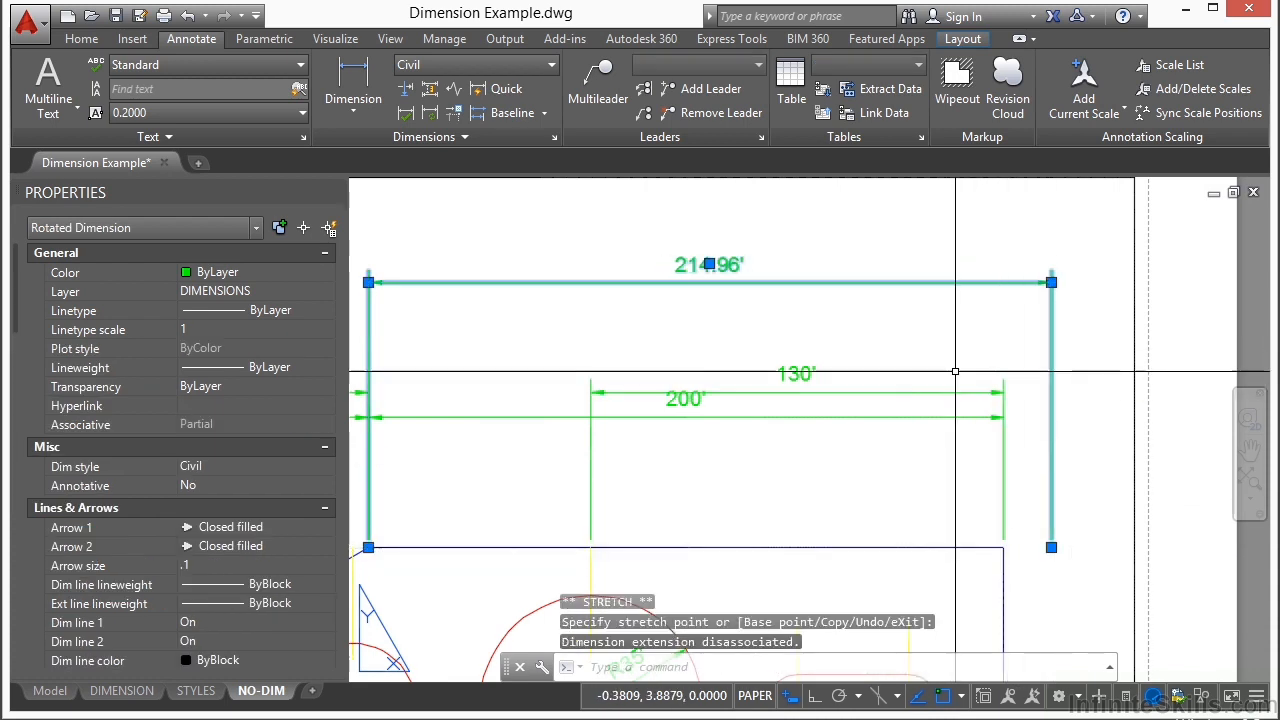
key("Escape")
middle_click_drag(960, 378, 1005, 370)
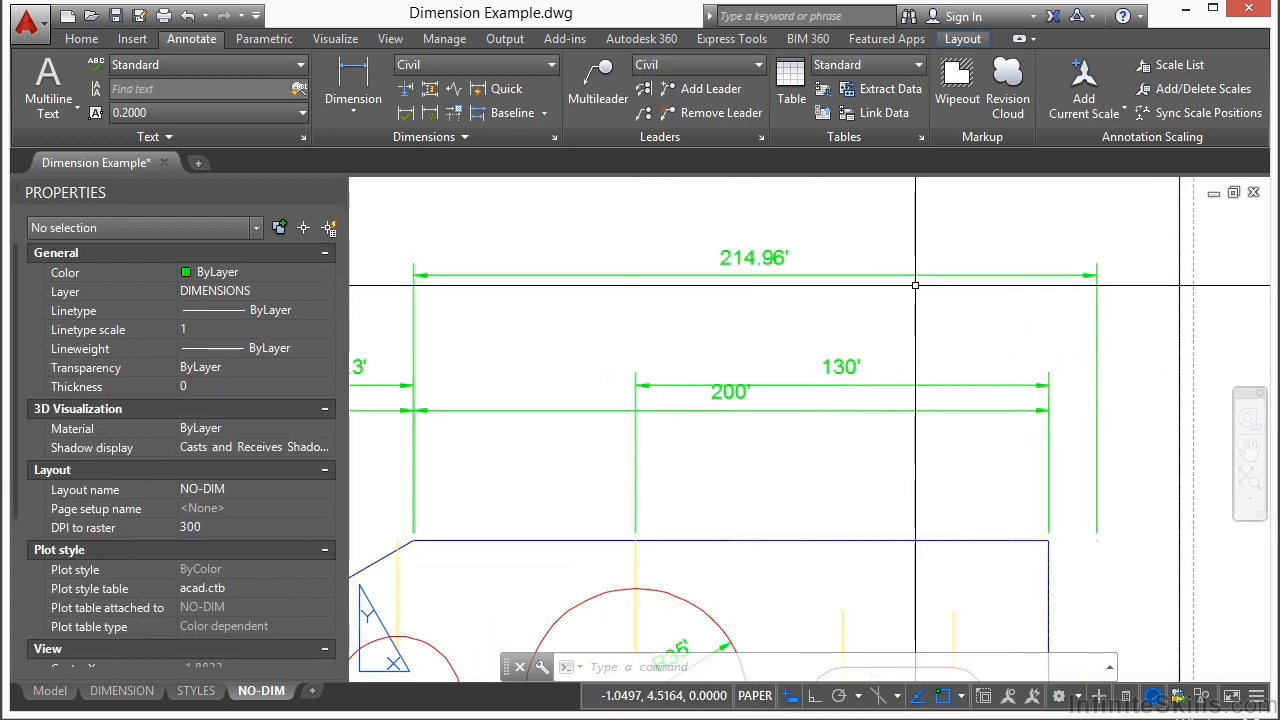
Step: Add a jog to the dimension line of the uppermost linear dimension at its default location
scroll(832, 232, "up", 2)
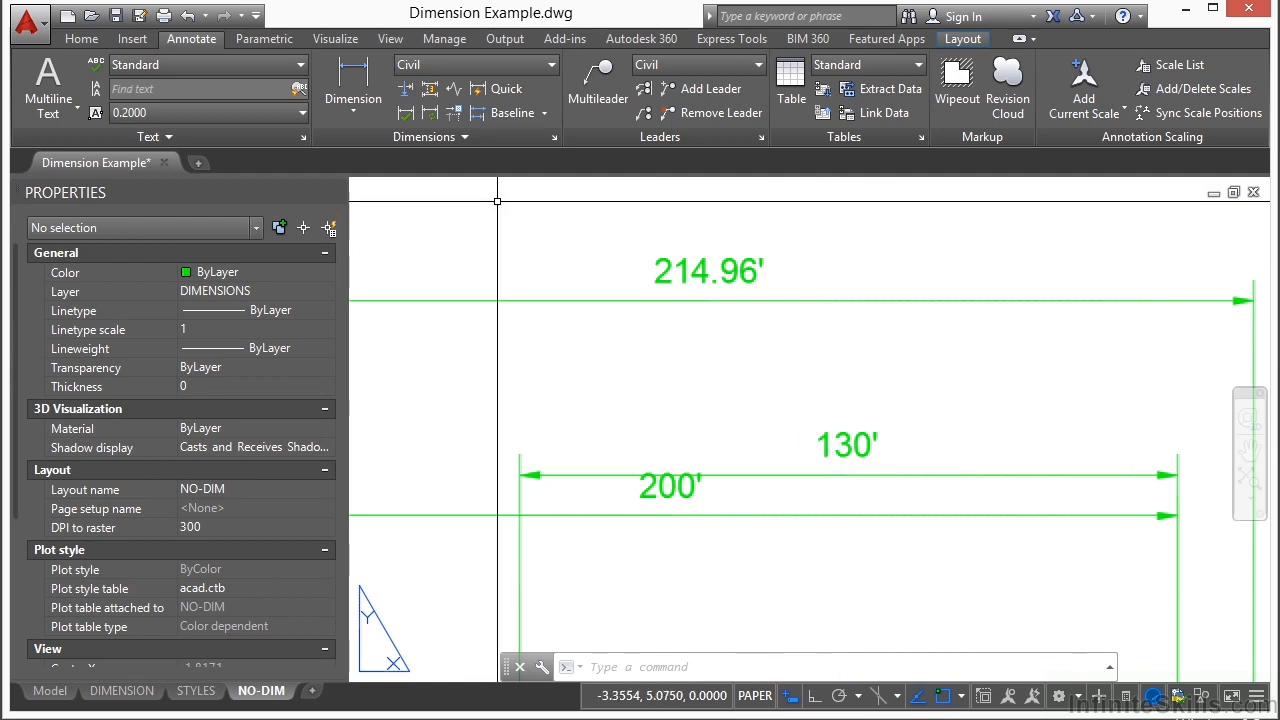
left_click(458, 95)
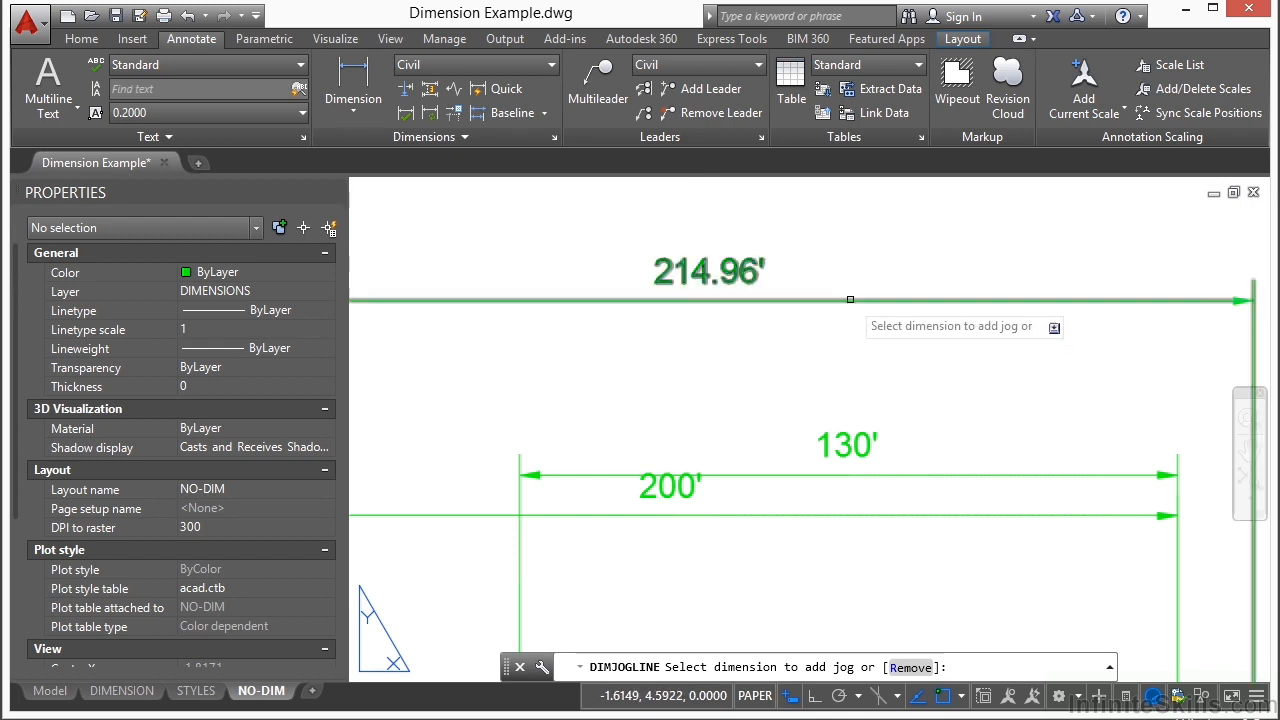
left_click(850, 300)
key("Return")
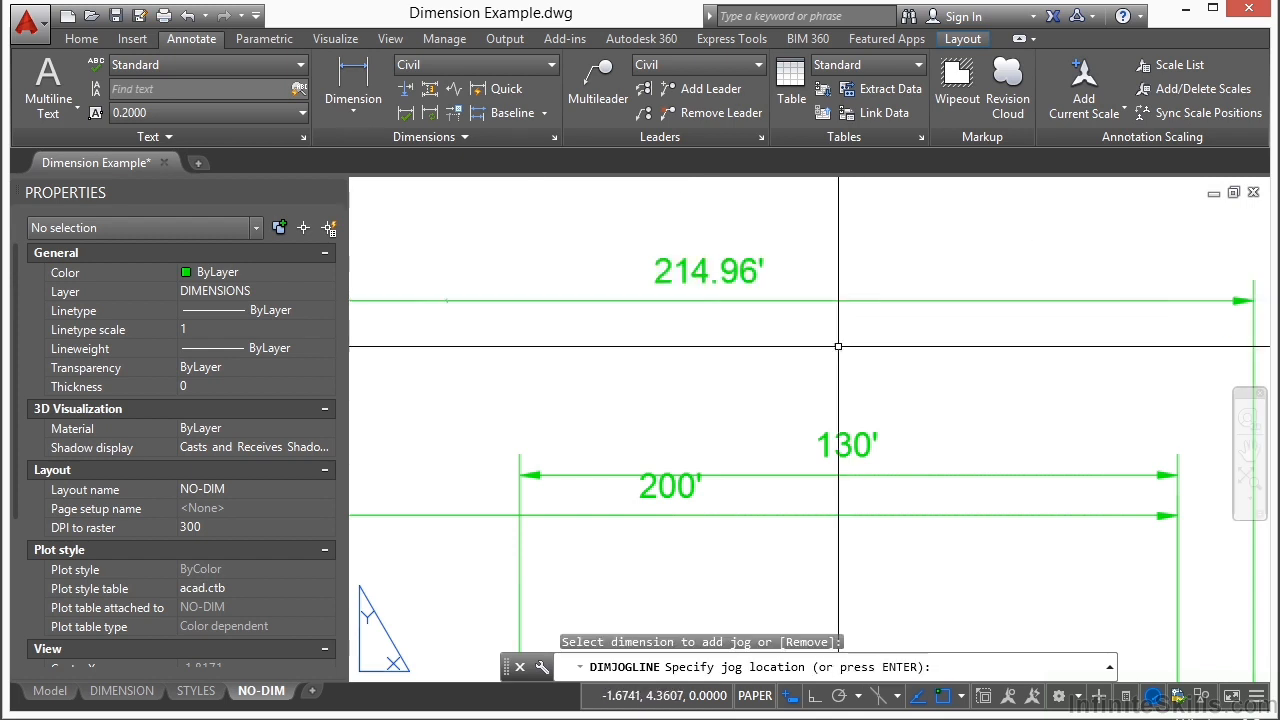
Step: Move the jog symbol farther right along the uppermost dimension's line and deselect the dimension
left_click(1014, 243)
left_click(963, 308)
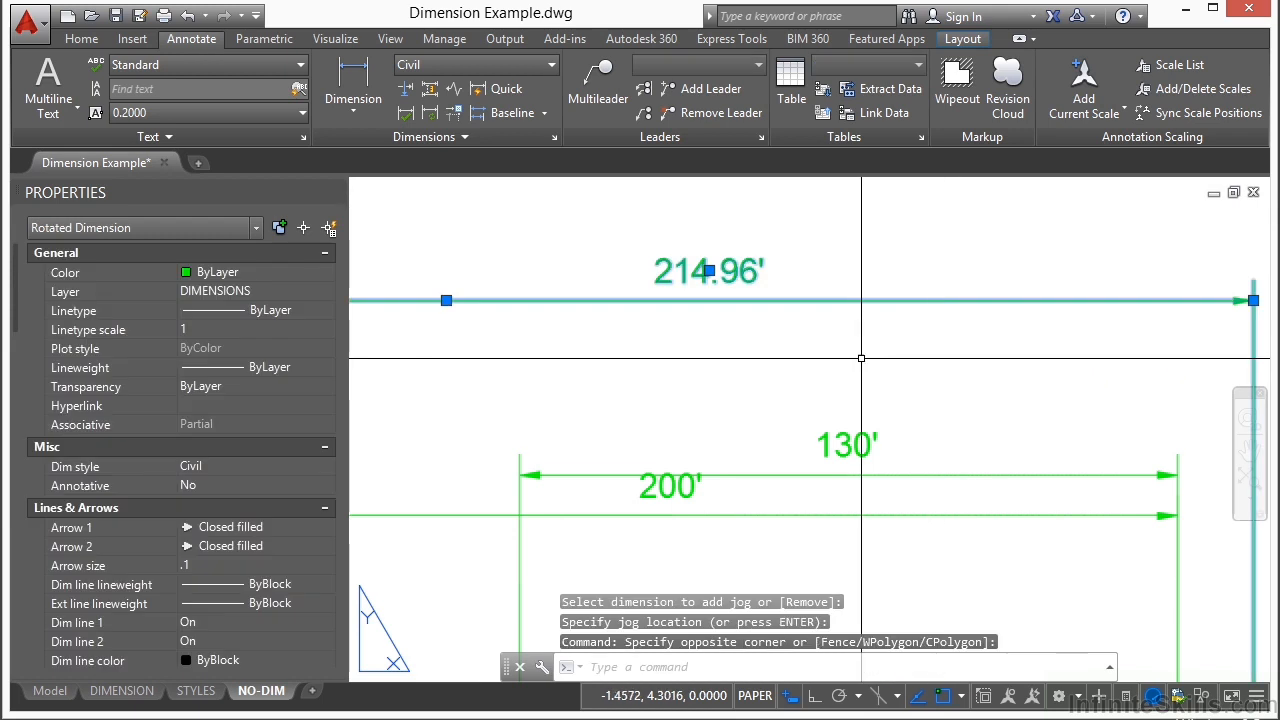
scroll(469, 286, "up", 5)
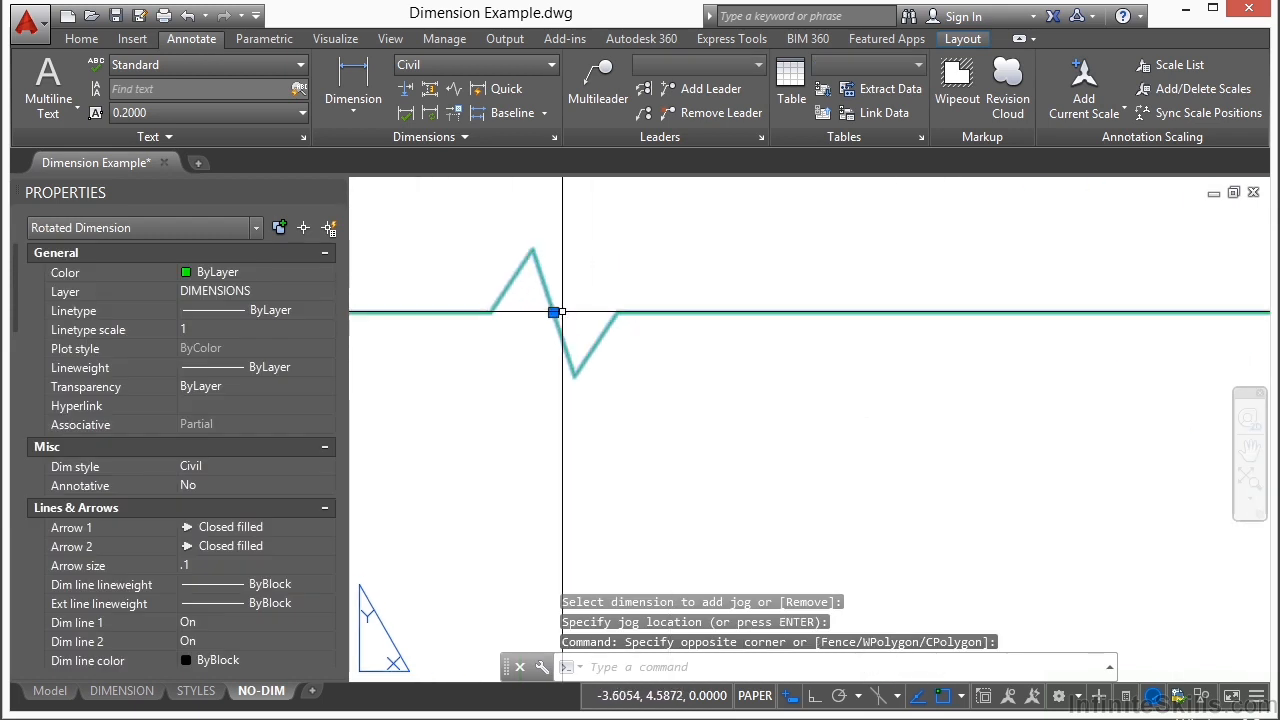
left_click(553, 312)
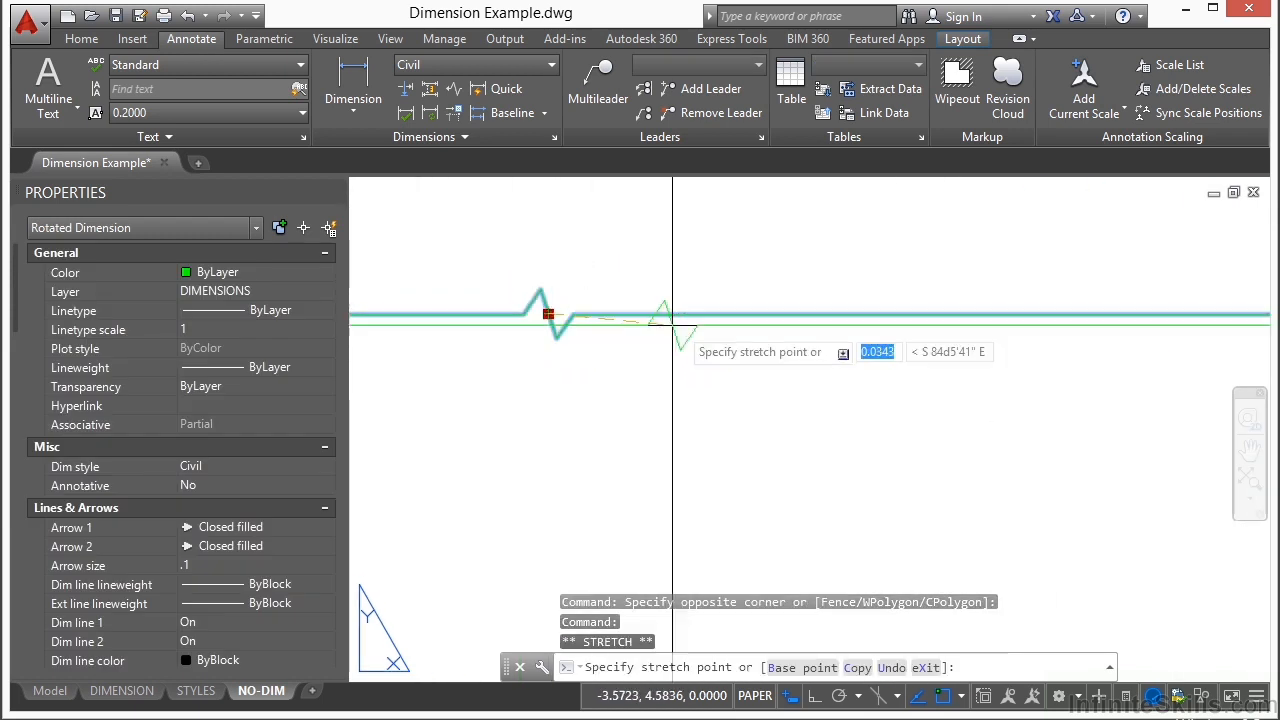
left_click(964, 326)
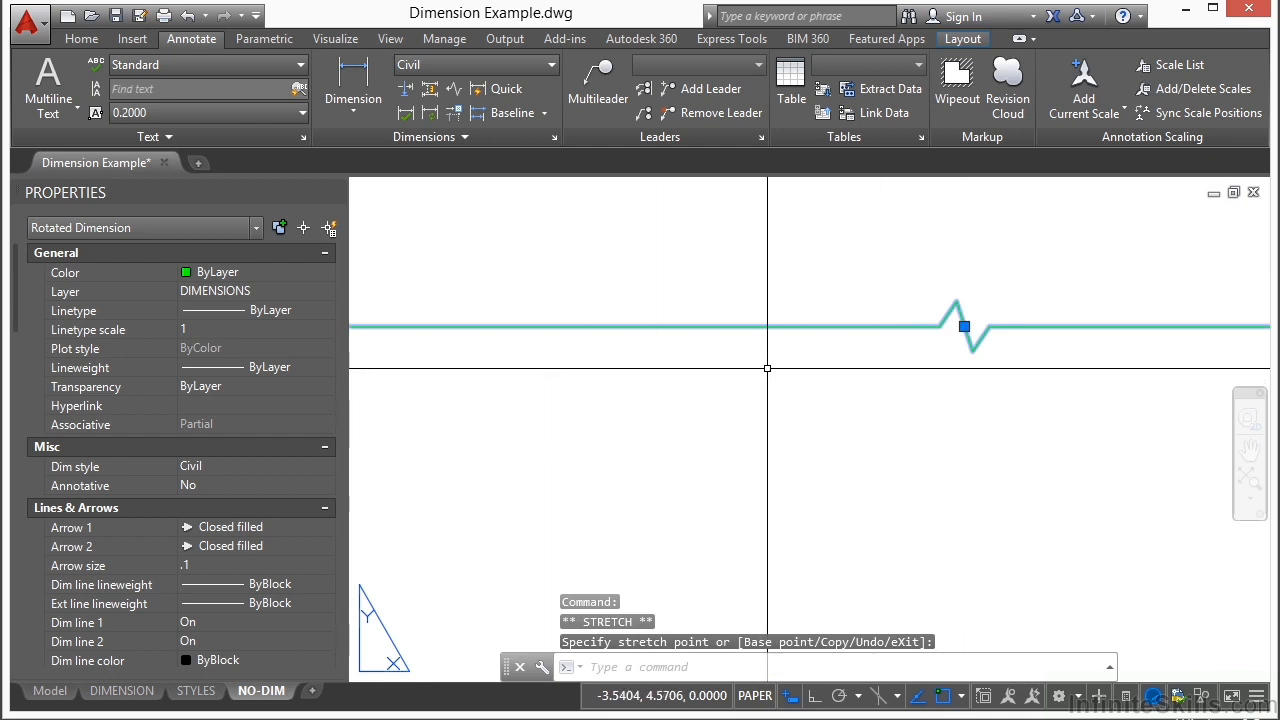
key("Escape")
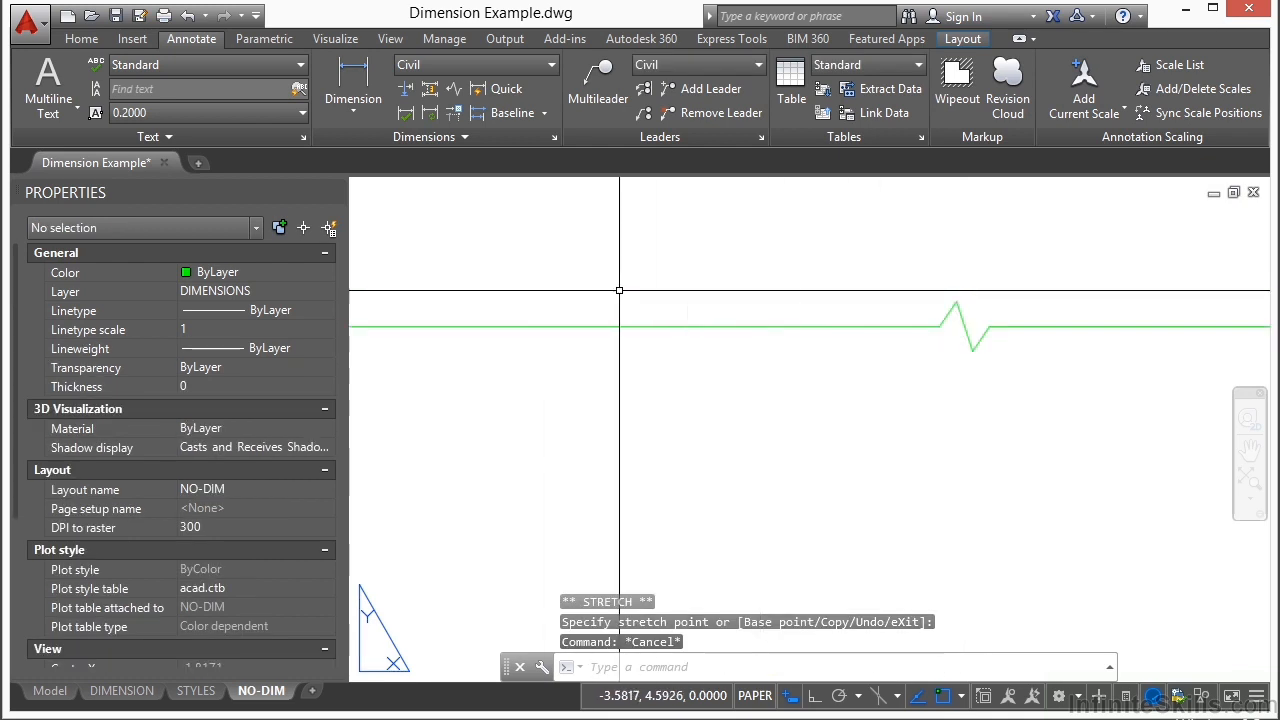
Step: Remove the jog from the uppermost dimension's line with the Remove option of DIMJOGLINE
left_click(453, 90)
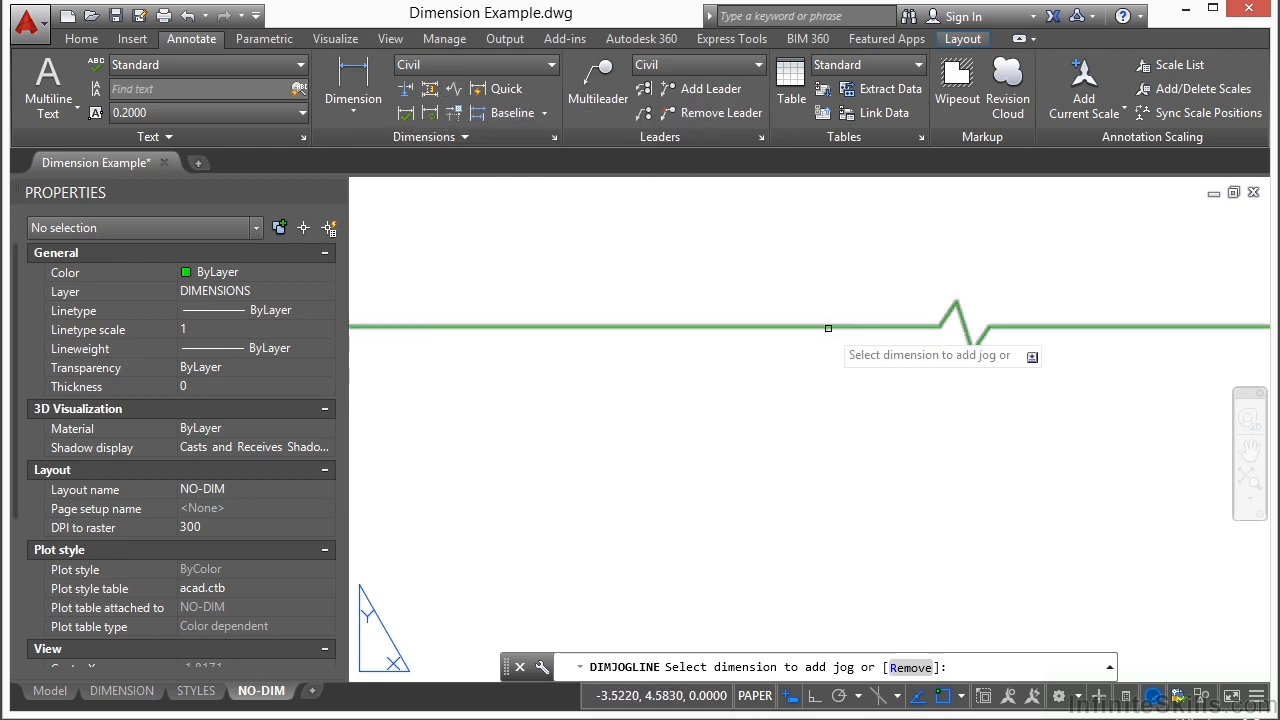
type("r")
key("Return")
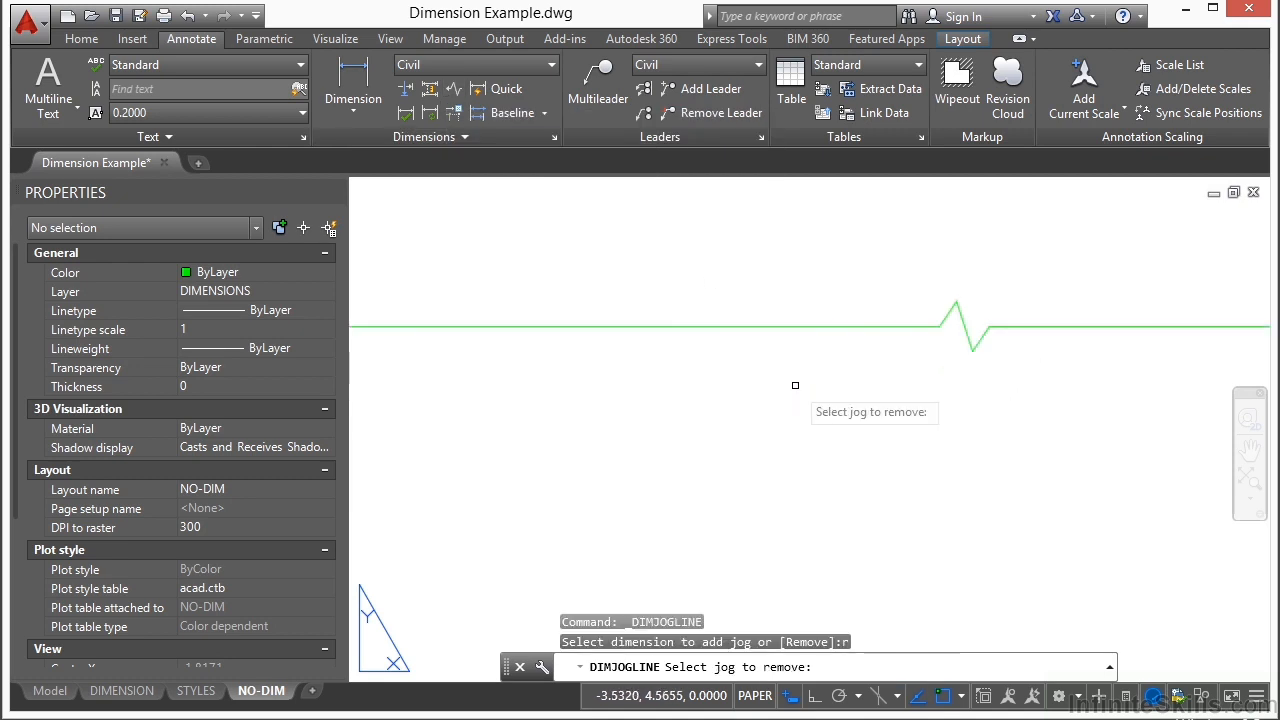
left_click(802, 328)
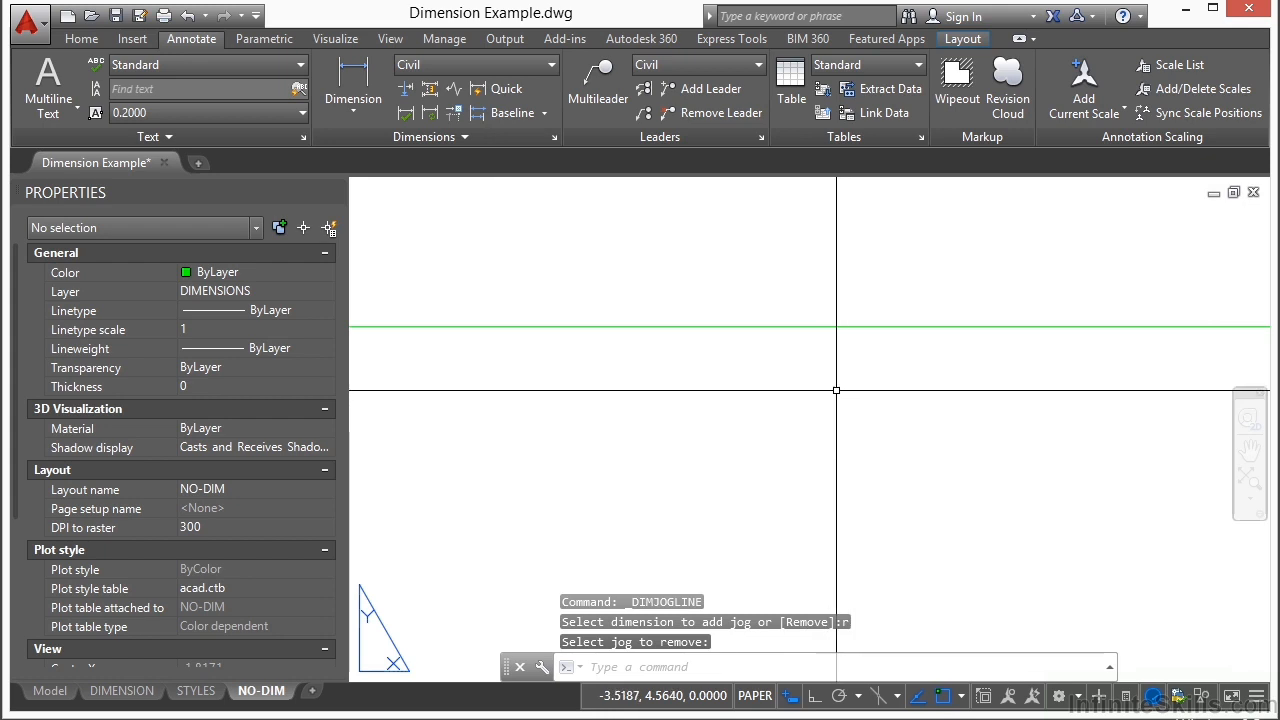
Step: Set the precision of the uppermost linear dimension to four decimal places (0.0000) and clear the selection
scroll(830, 331, "down", 5)
scroll(752, 387, "down", 2)
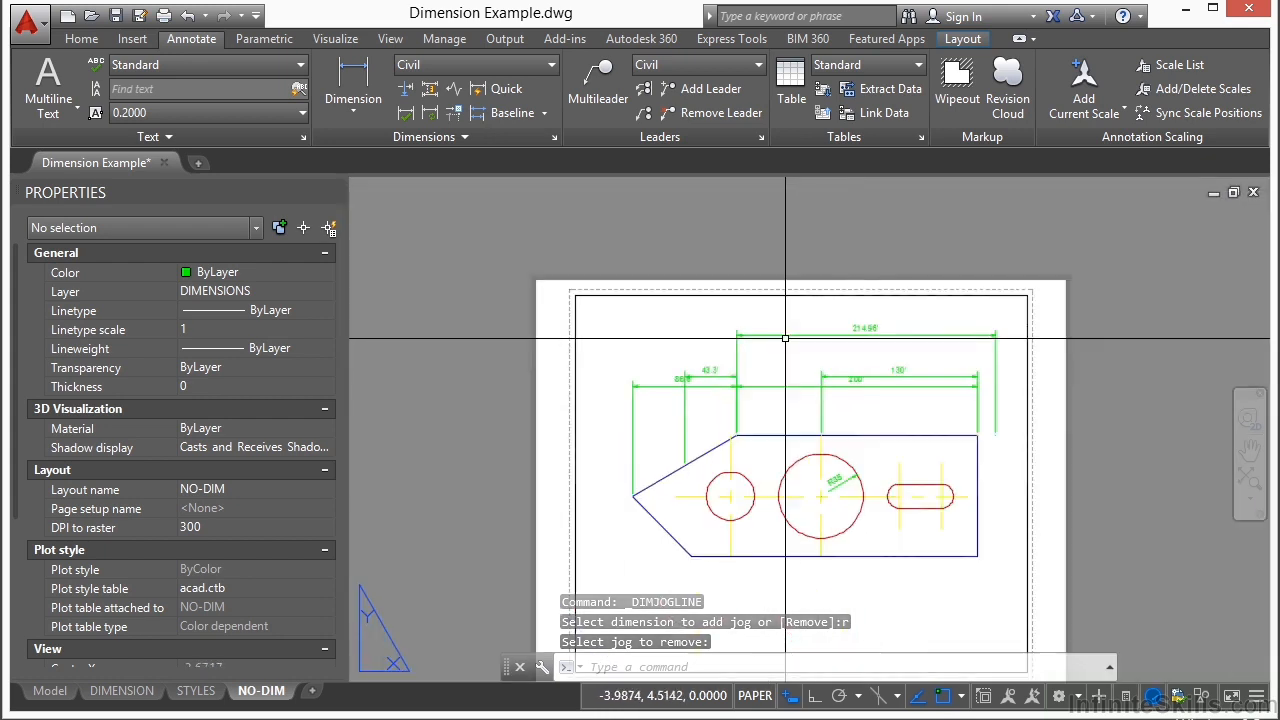
middle_click_drag(752, 387, 705, 313)
left_click(771, 261)
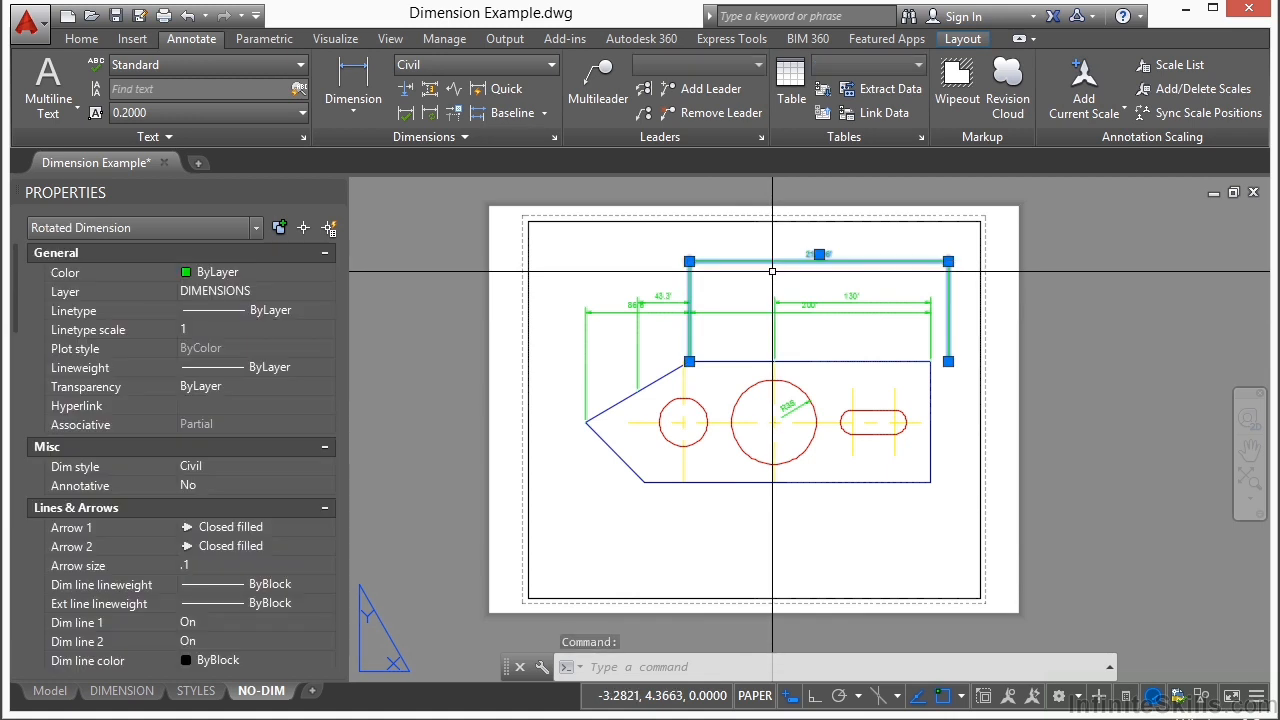
right_click(772, 271)
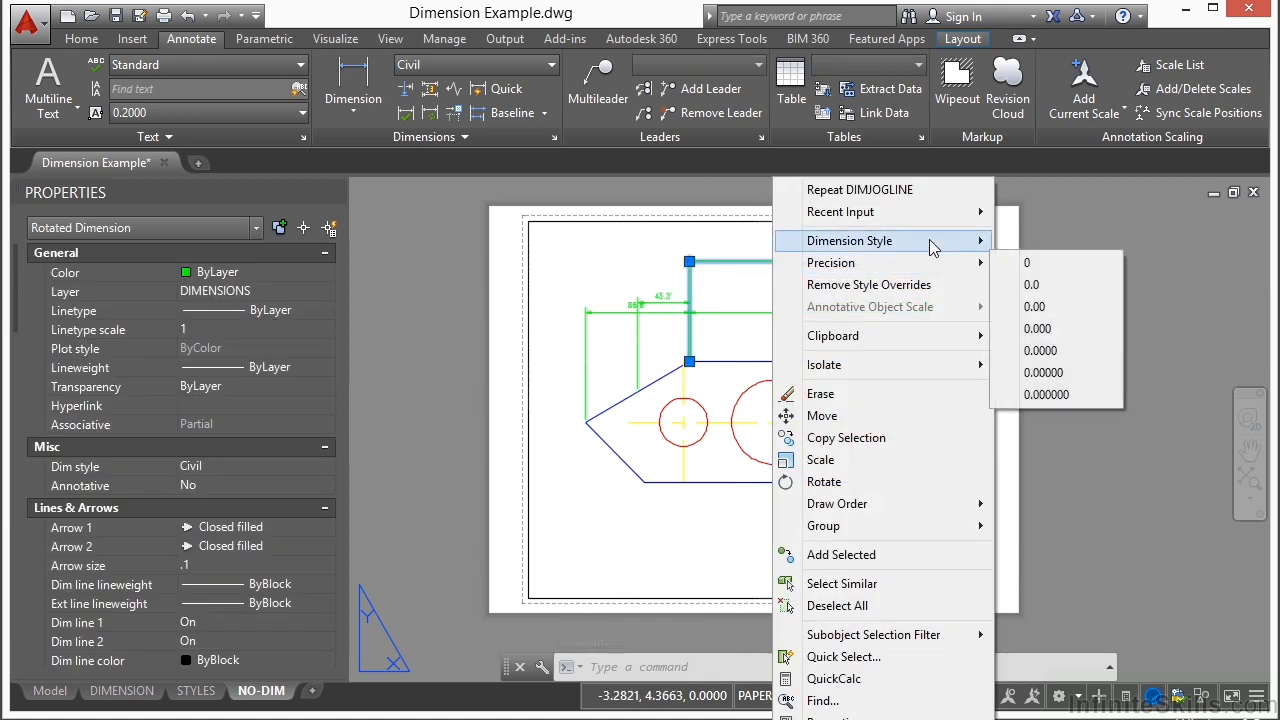
mouse_move(929, 243)
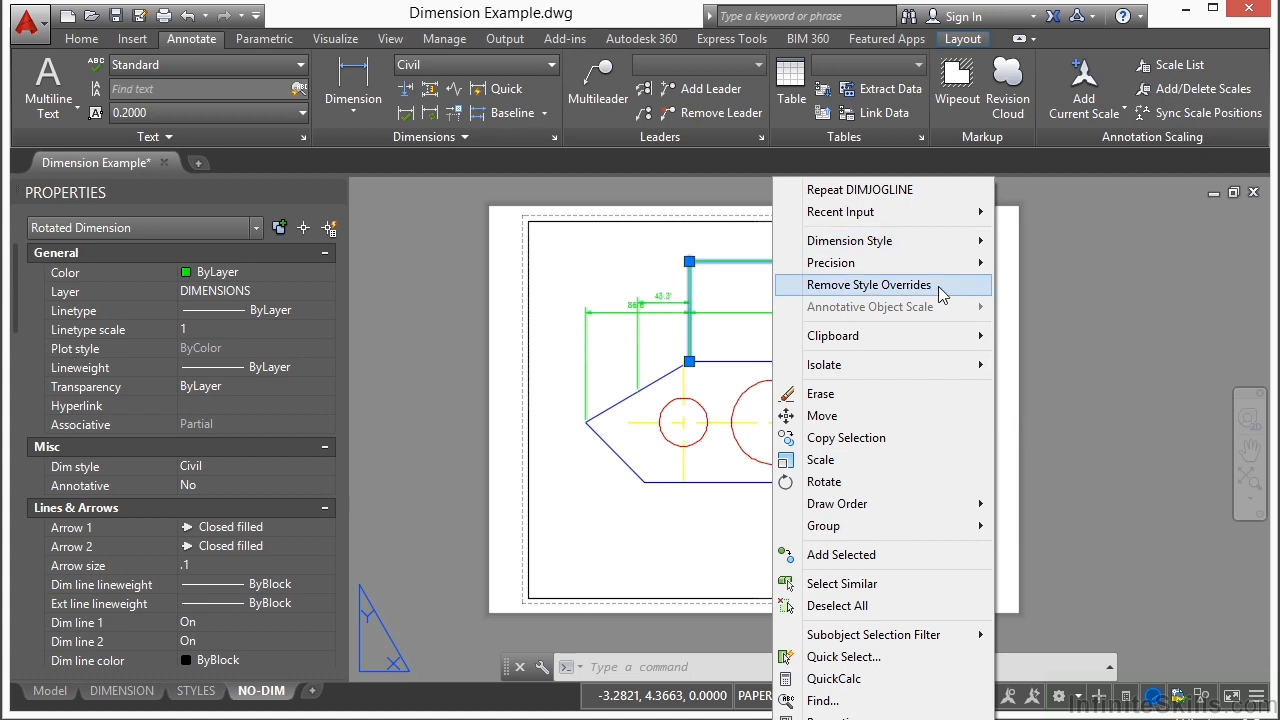
mouse_move(950, 263)
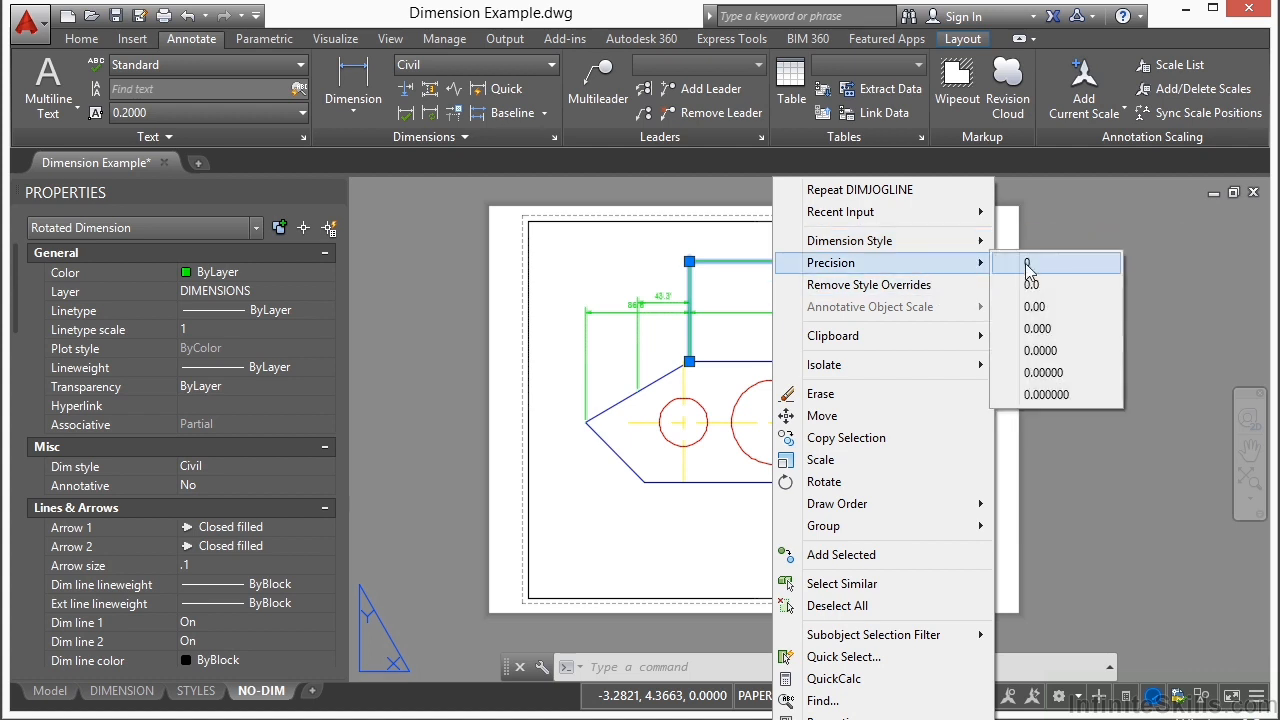
left_click(1055, 351)
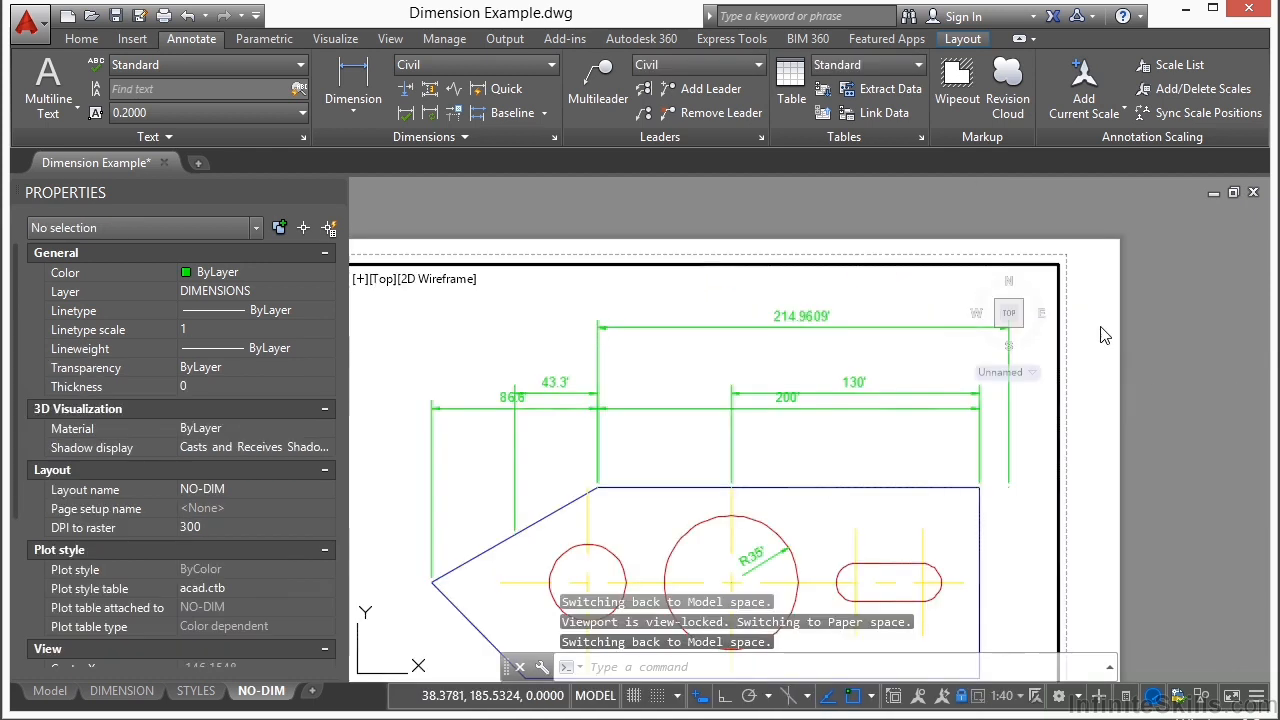
double_click(1105, 335)
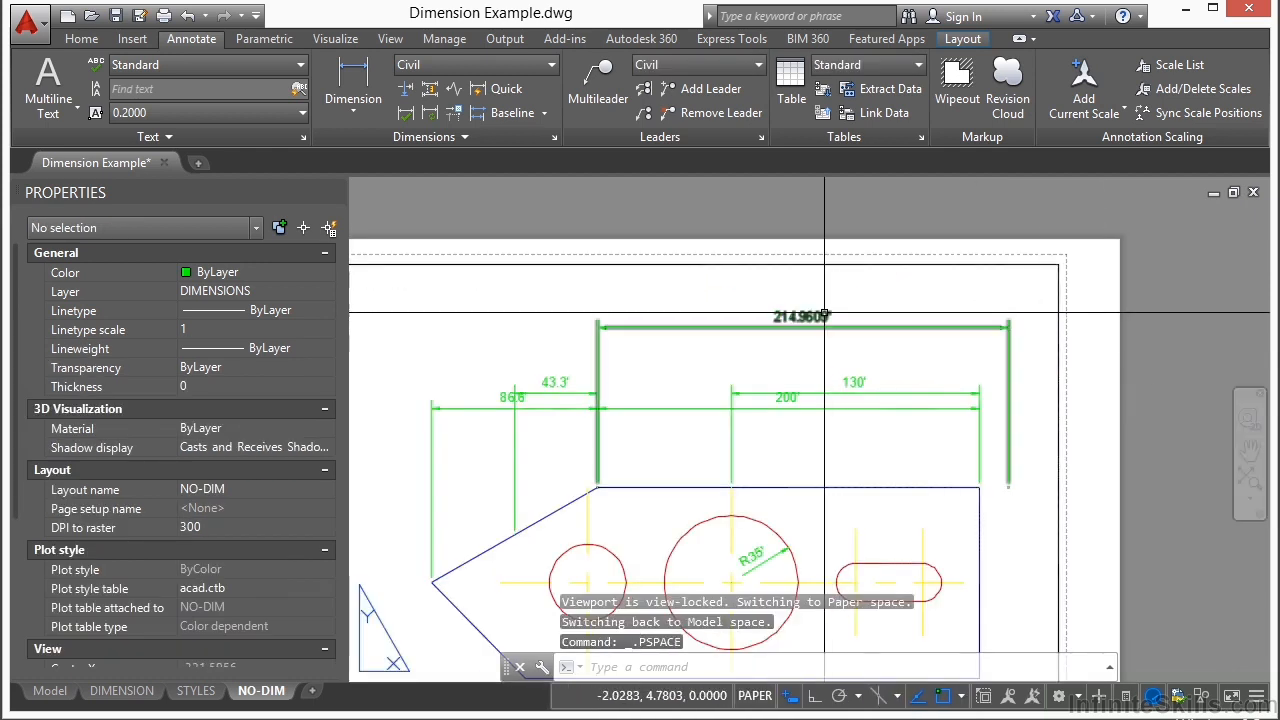
scroll(819, 313, "up", 3)
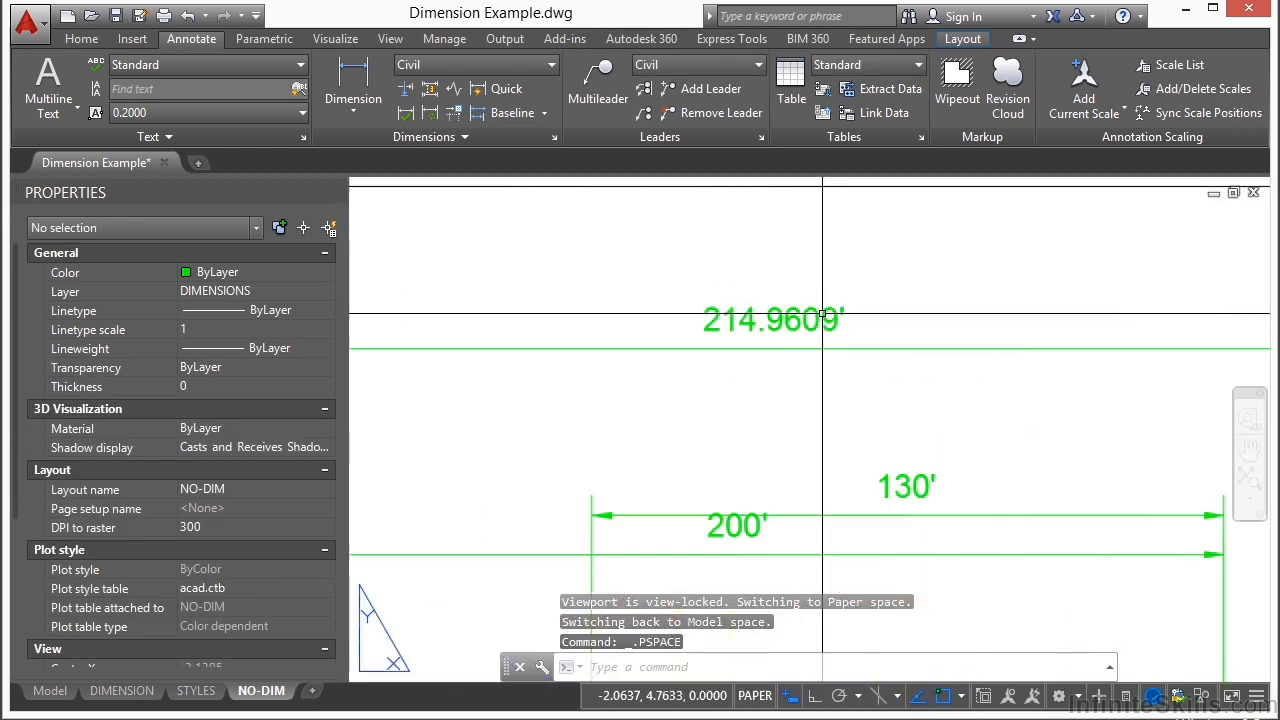
left_click(898, 345)
key("Escape")
key("Escape")
key("Escape")
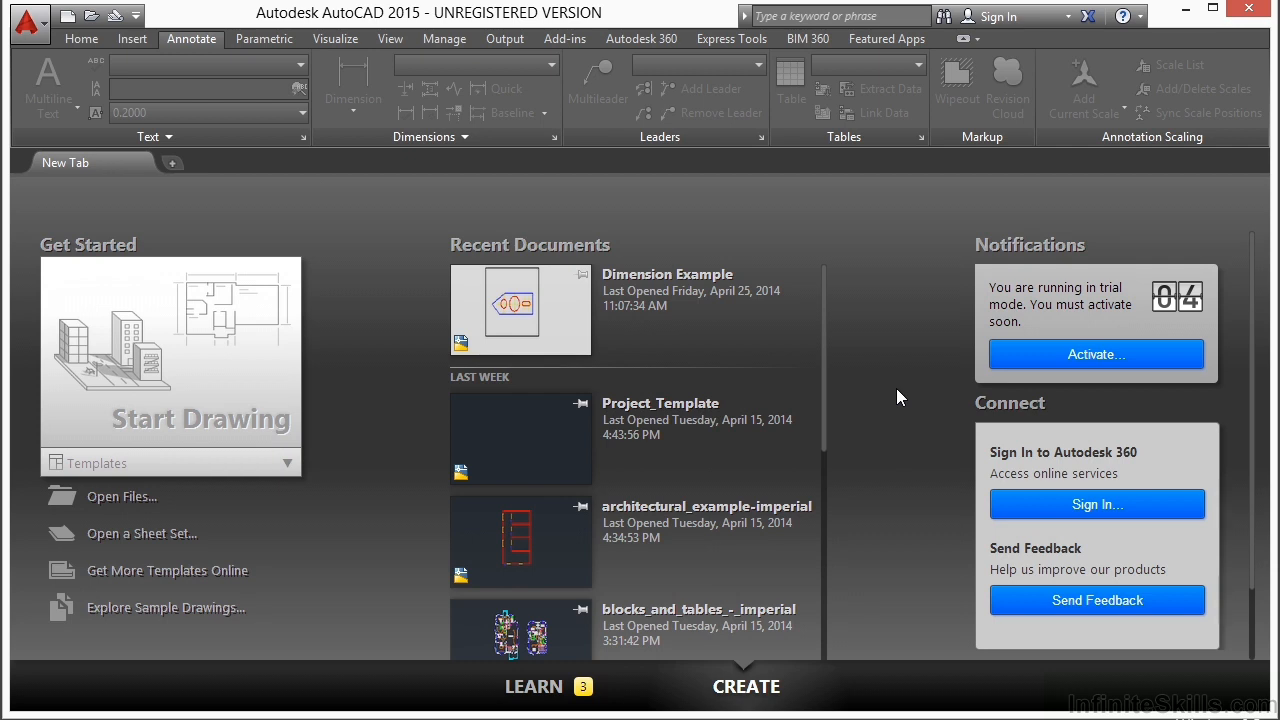
Step: Open the drawing Dimension Example.dwg from folder 10
left_click(90, 505)
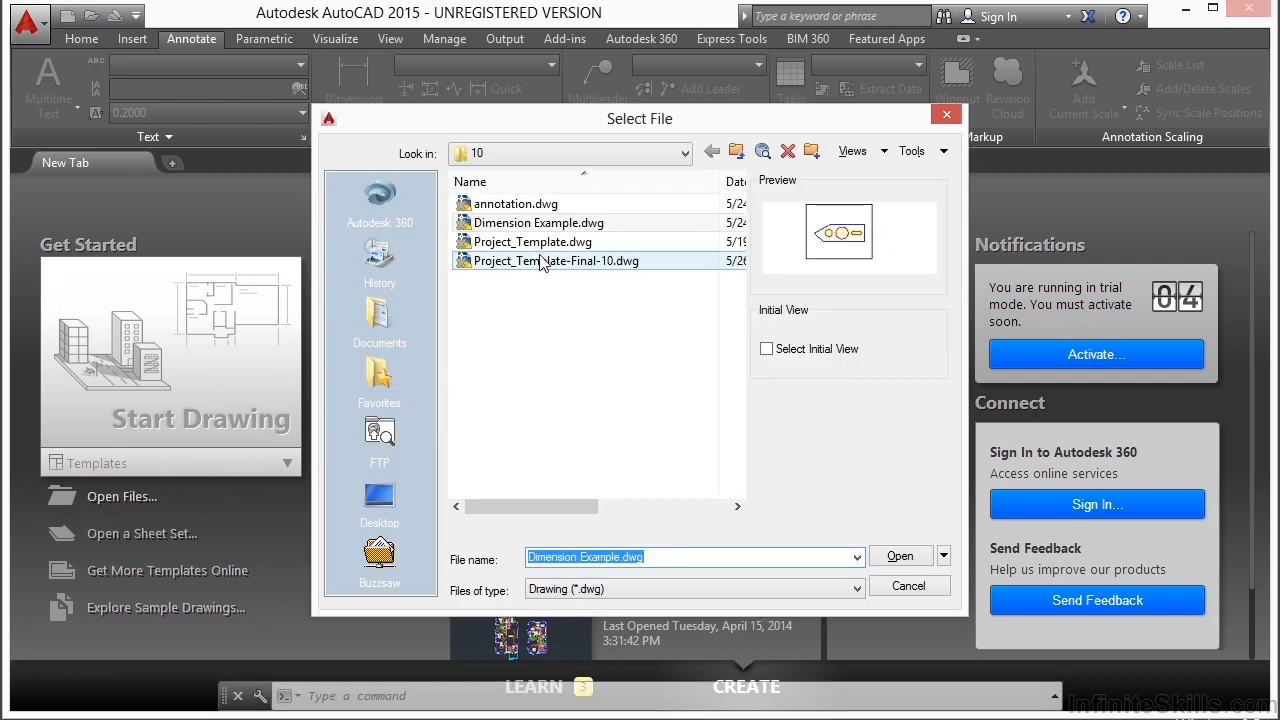
left_click(545, 230)
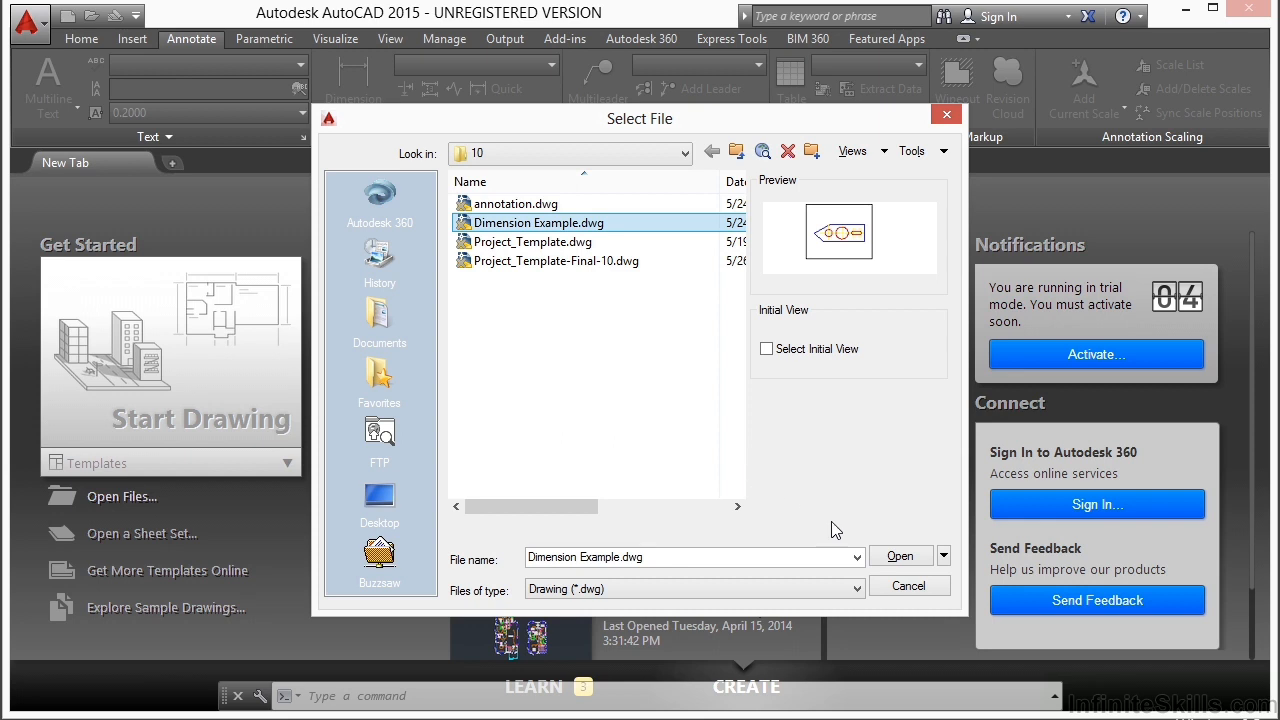
left_click(884, 560)
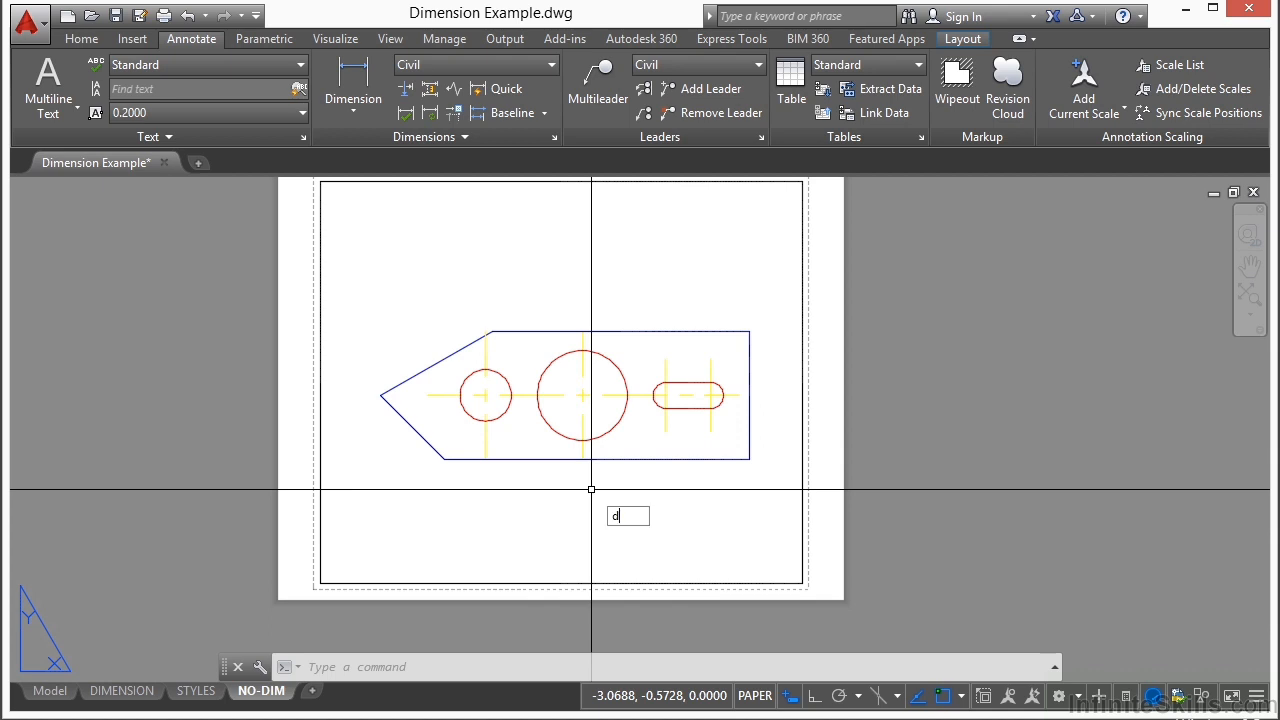
Step: Check the current value of the DIMASSOC system variable and leave the command without entering a new one
type("as")
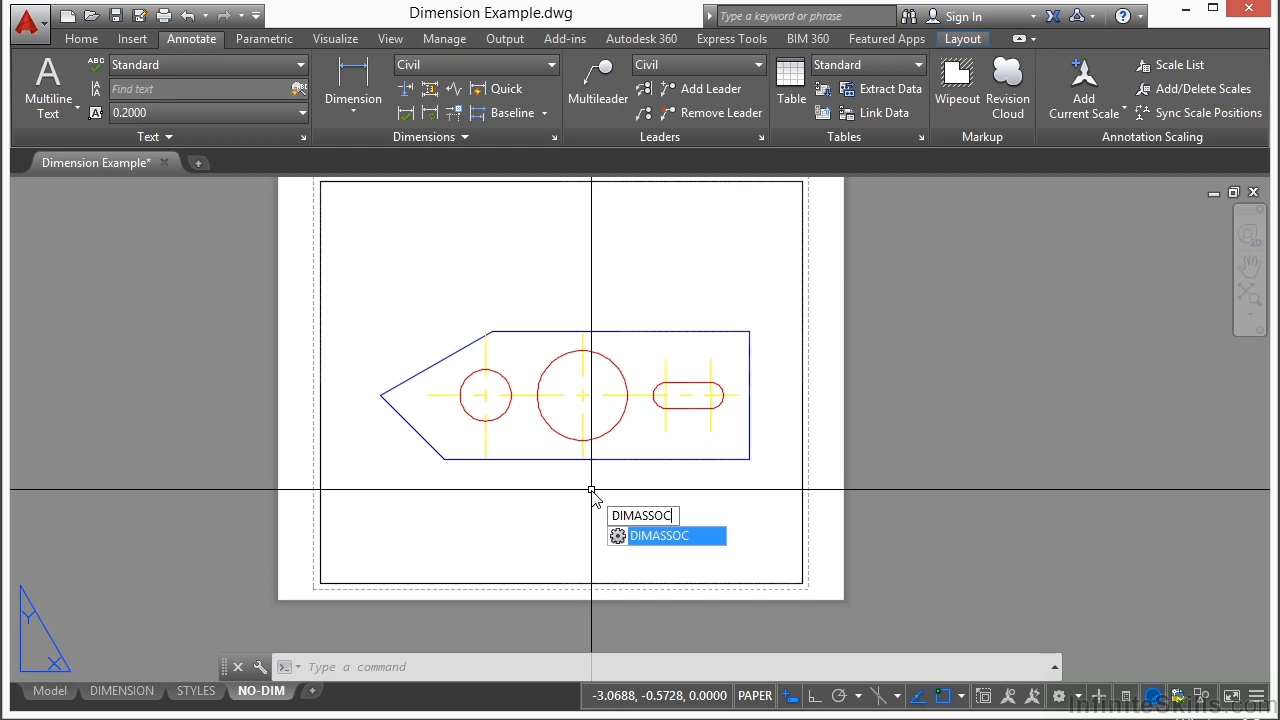
key("Return")
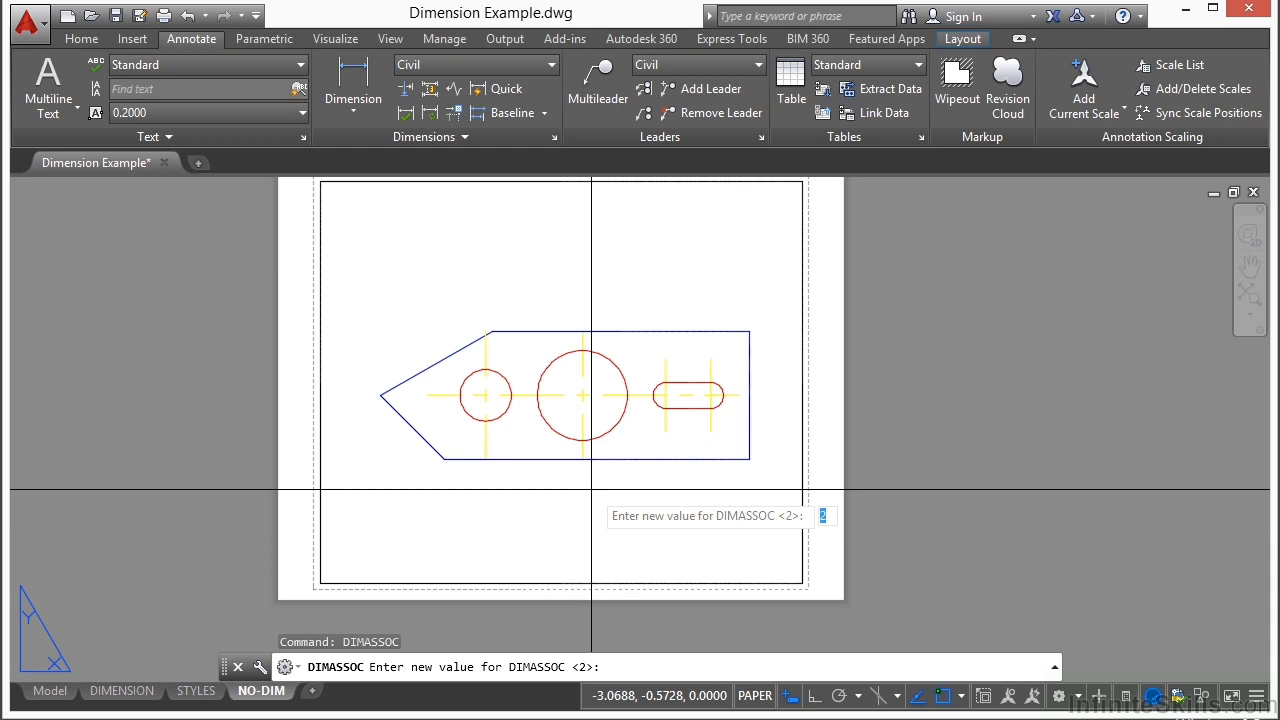
key("Escape")
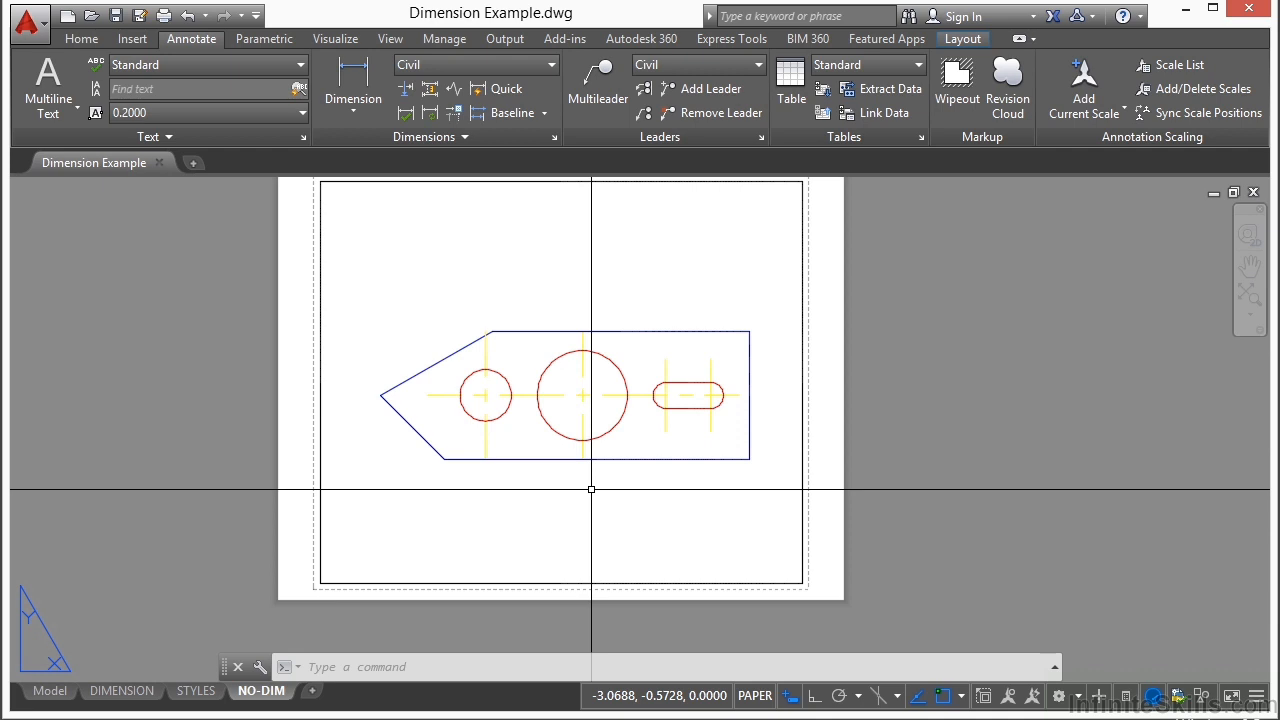
Step: Add a linear dimension across the full top edge of the plate, placing it above the edge
left_click(353, 80)
left_click(491, 331)
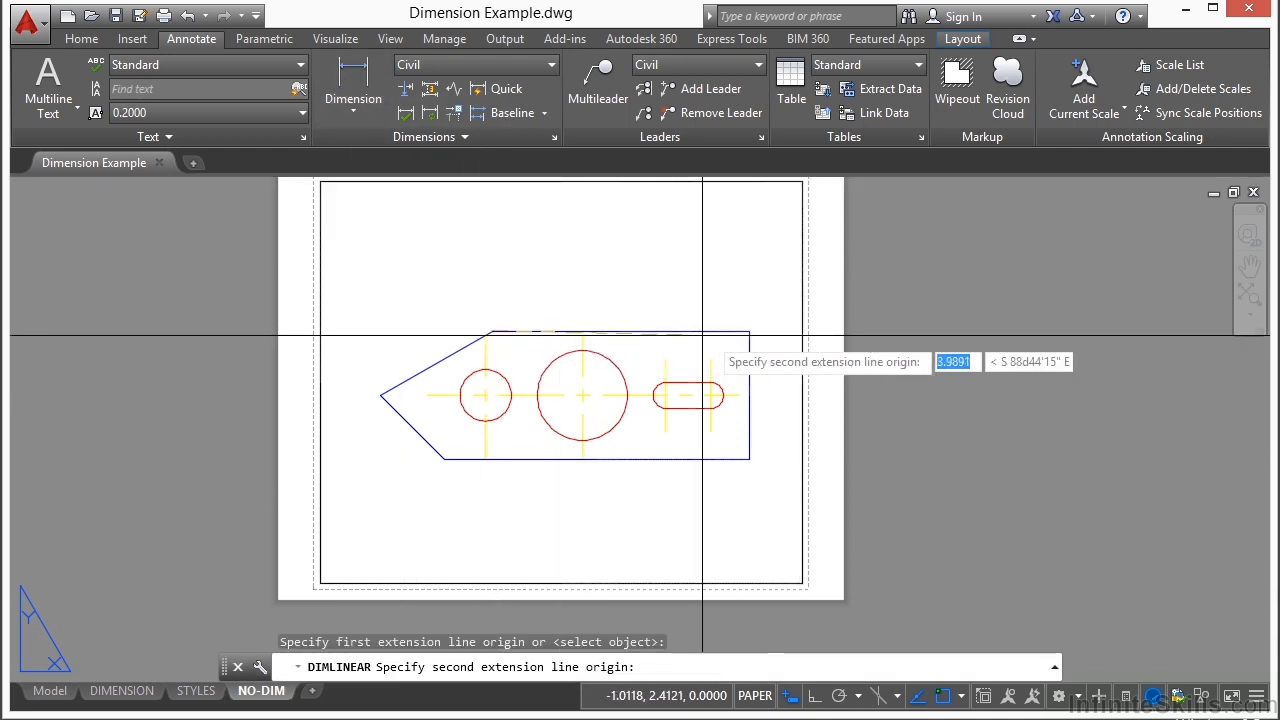
left_click(749, 331)
left_click(640, 272)
Step: Show the Properties palette and select the top-edge dimension to check its Associative property, then deselect it
scroll(600, 280, "up", 4)
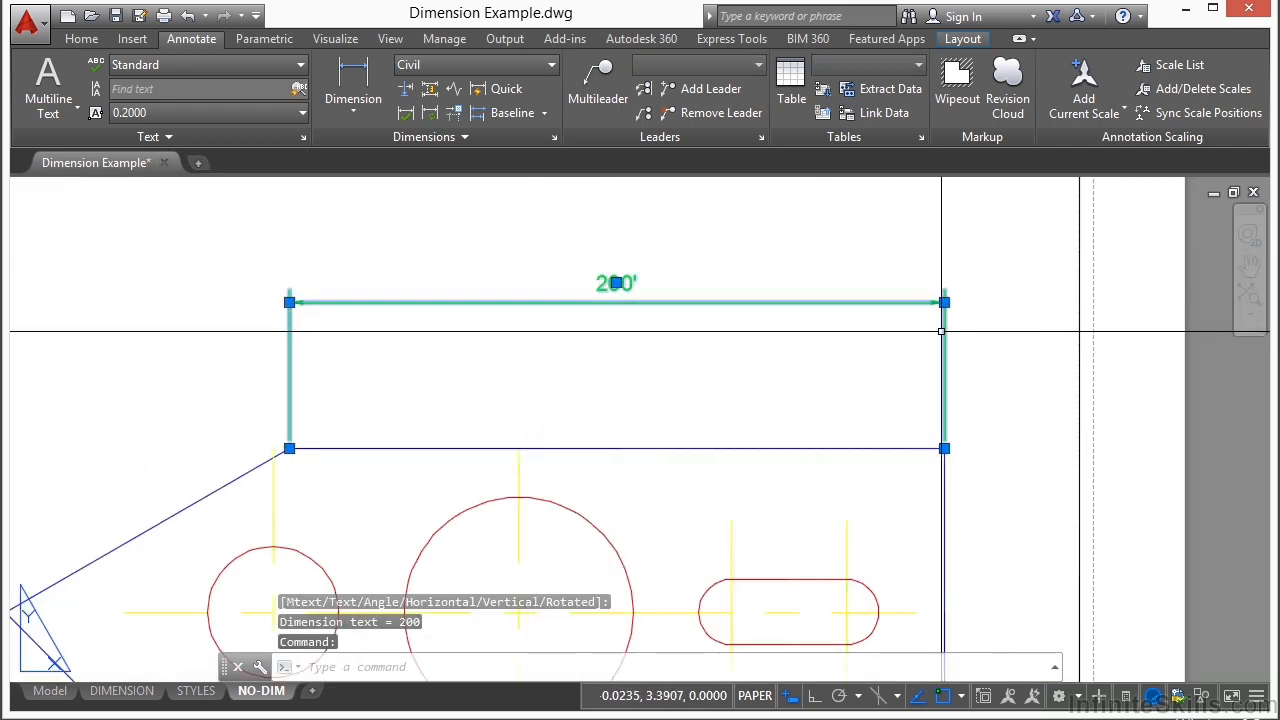
key("Escape")
key("ctrl+1")
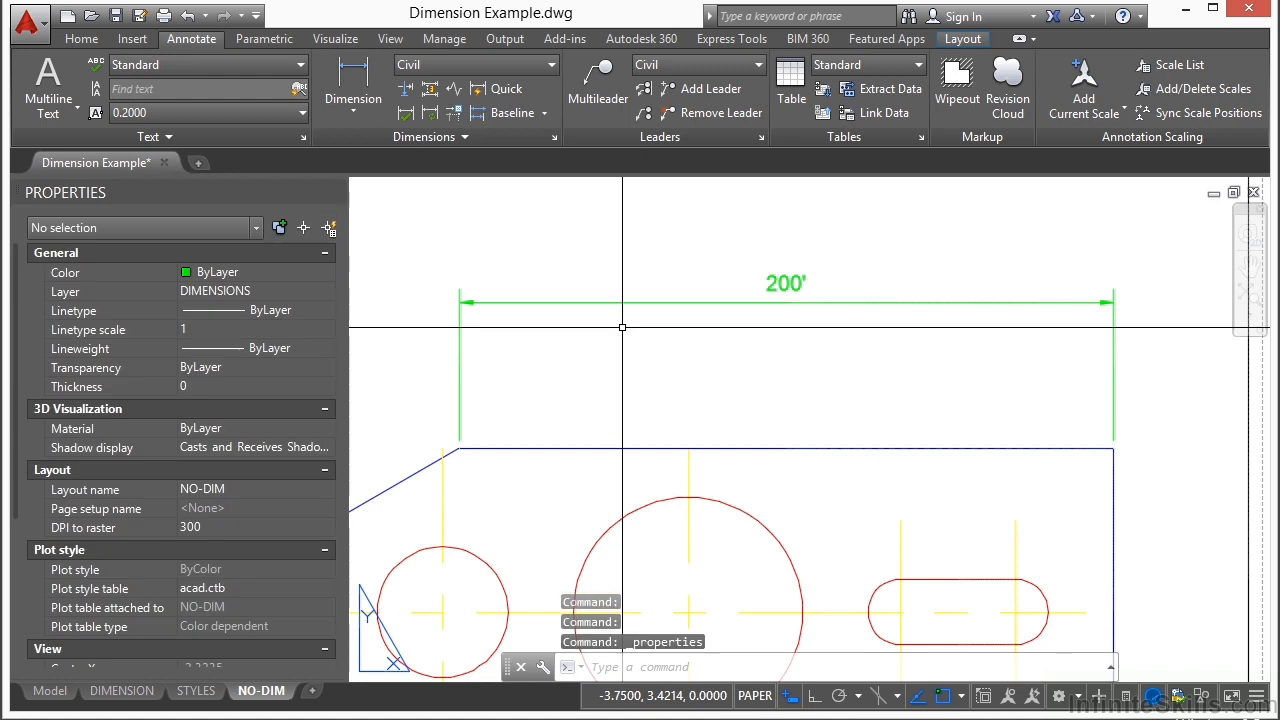
left_click(690, 260)
left_click(655, 347)
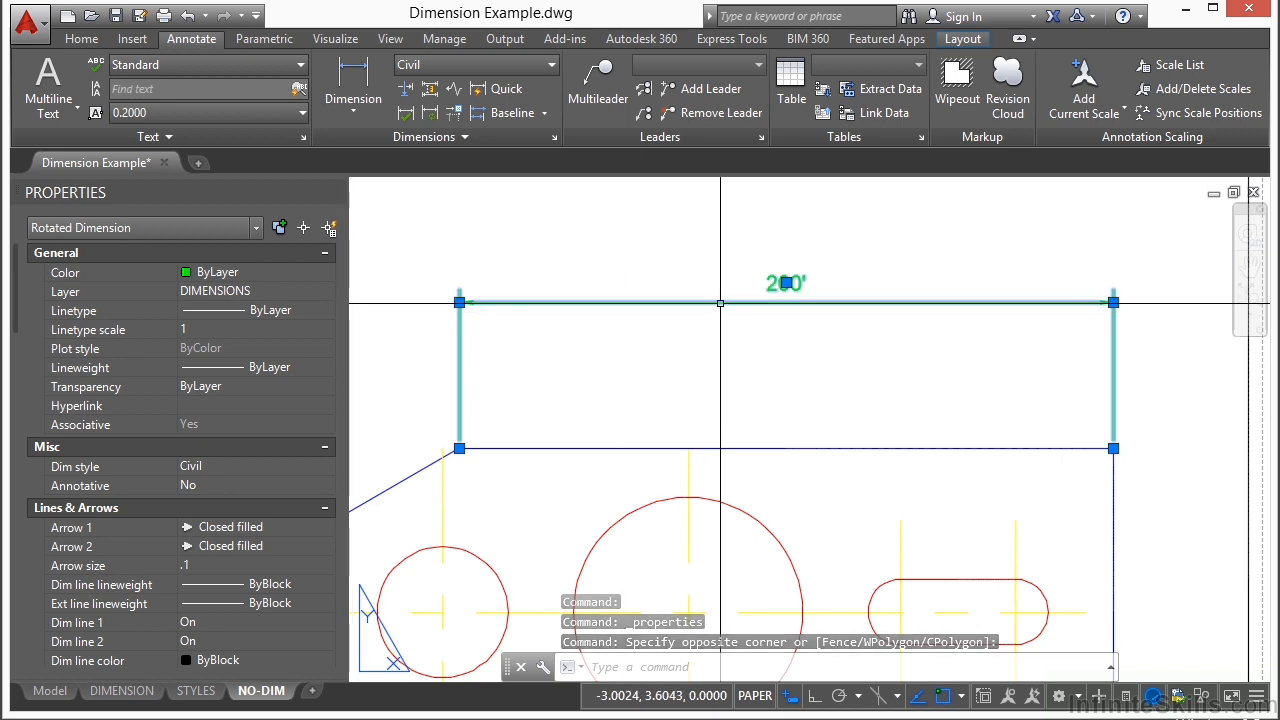
key("Escape")
Step: Set the DIMASSOC system variable to 0 and inspect the existing top-edge dimension's Associative property again
type("dimas")
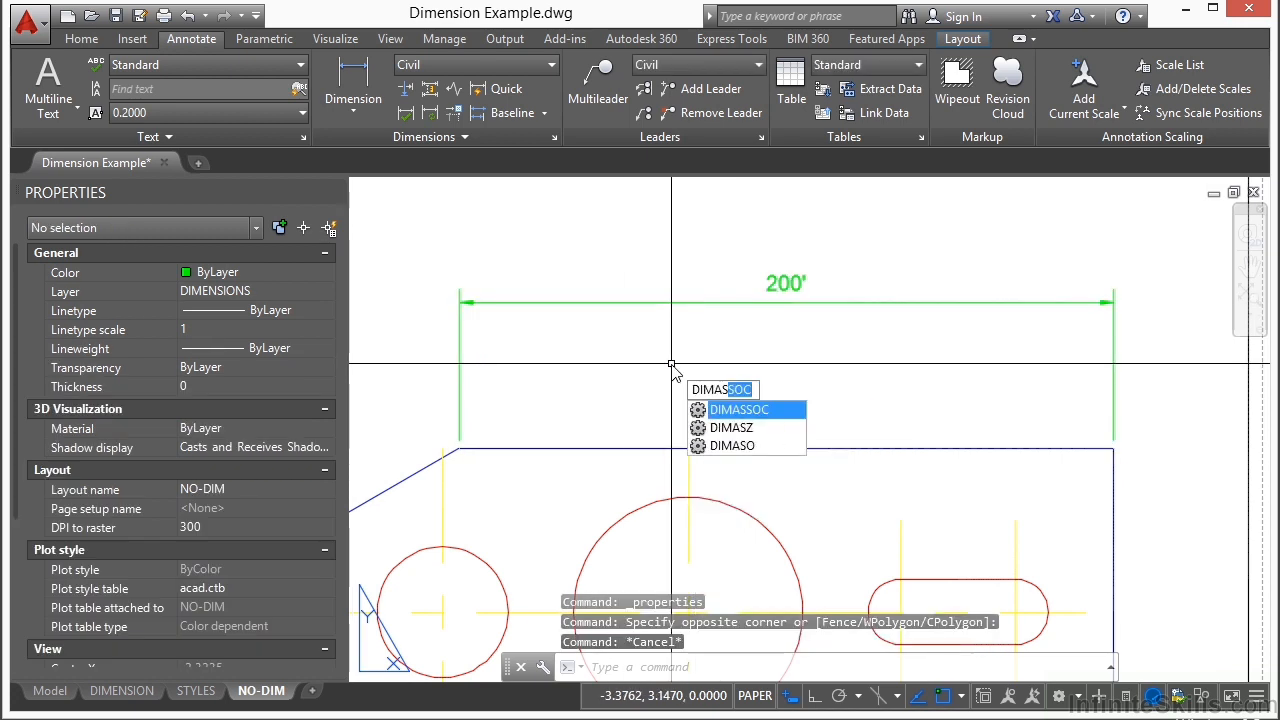
key("Return")
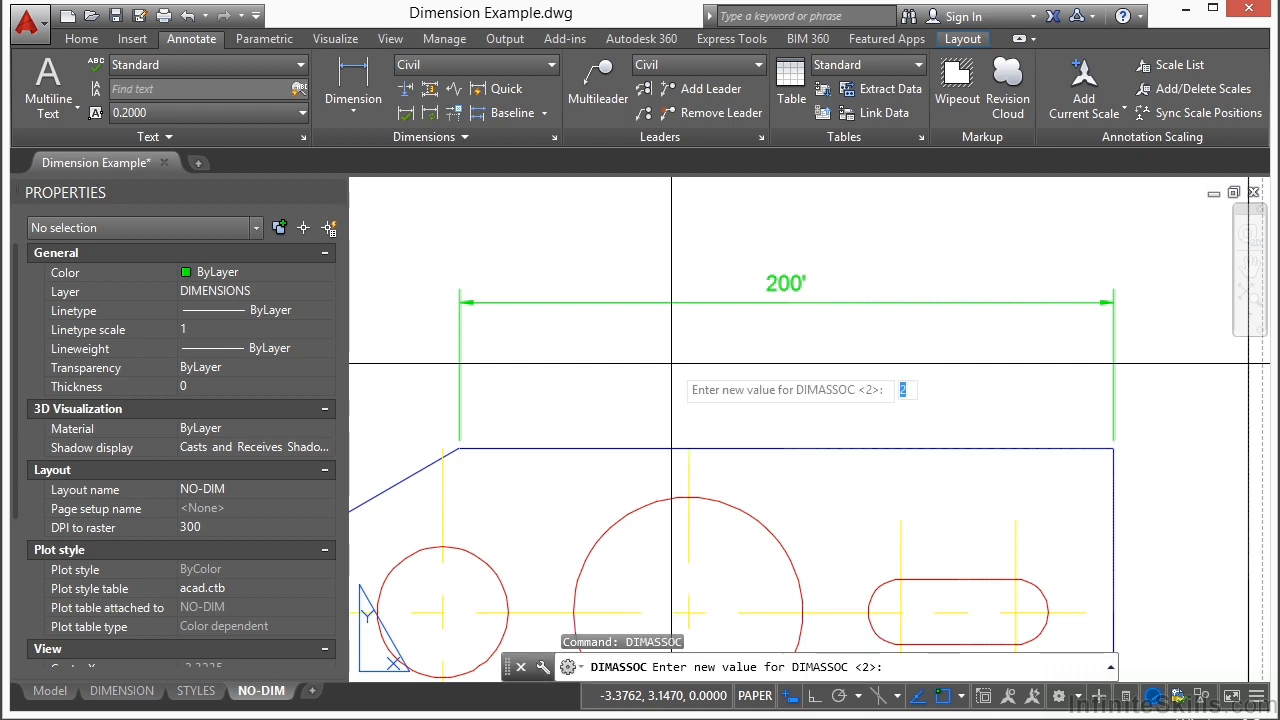
type("0")
key("Return")
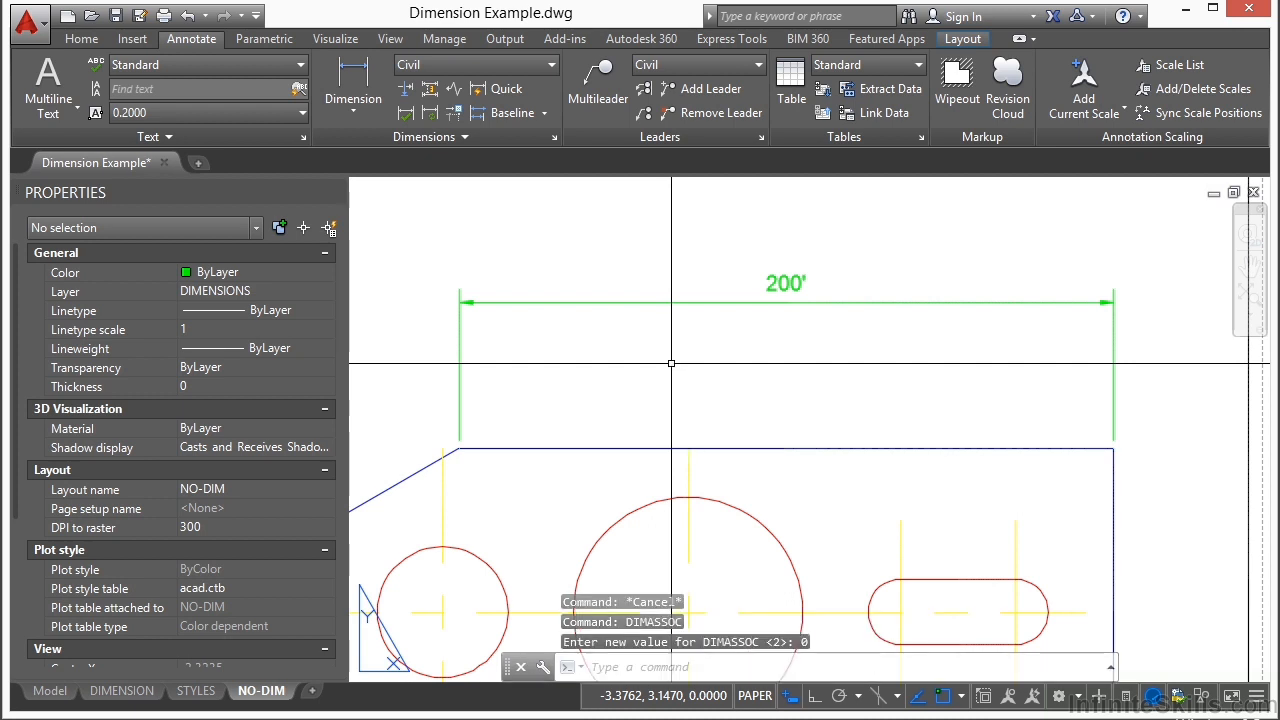
left_click(646, 301)
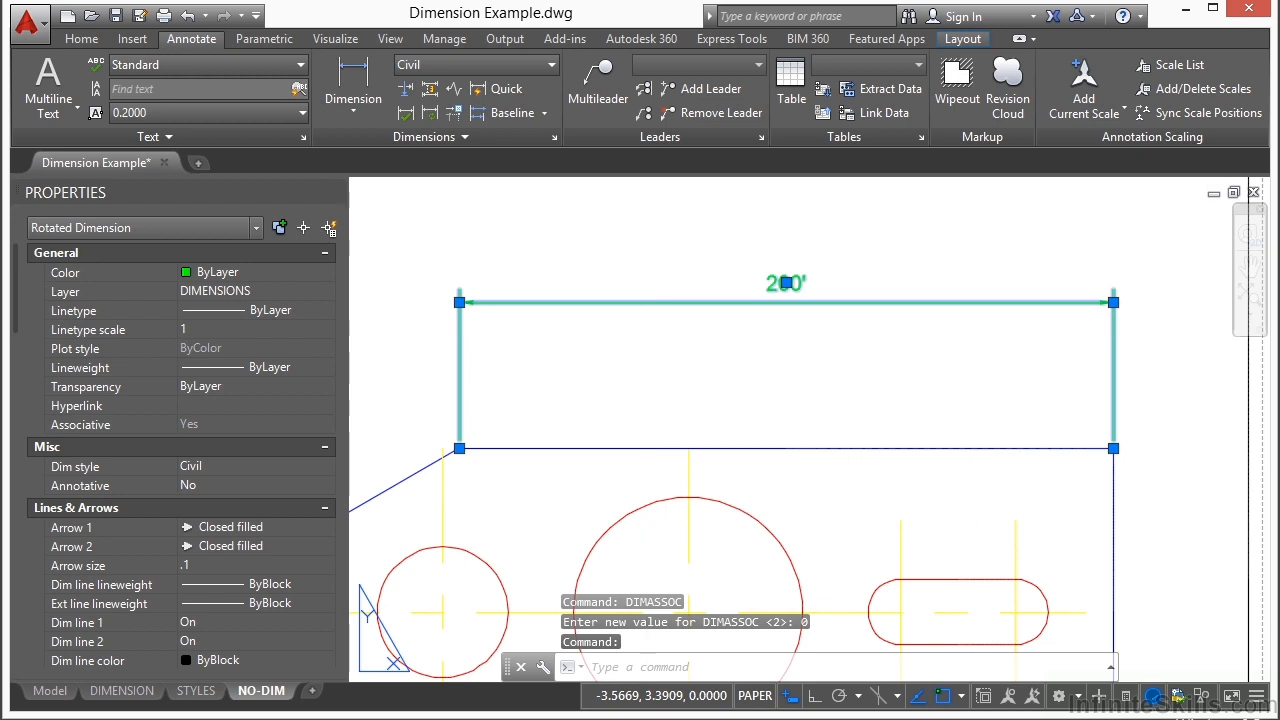
key("Escape")
Step: Add a linear dimension from the plate's upper-right corner to the large circle's centre, above the top edge, using the Text option with its default text
left_click(353, 85)
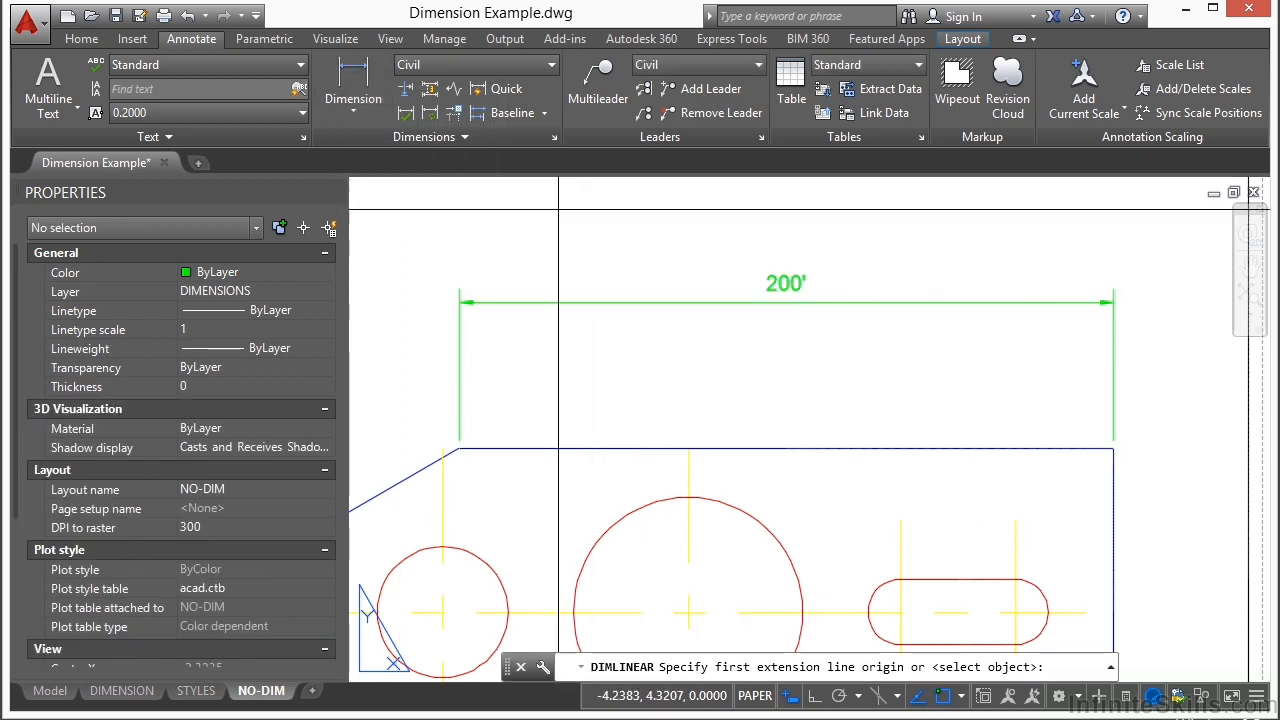
left_click(1113, 449)
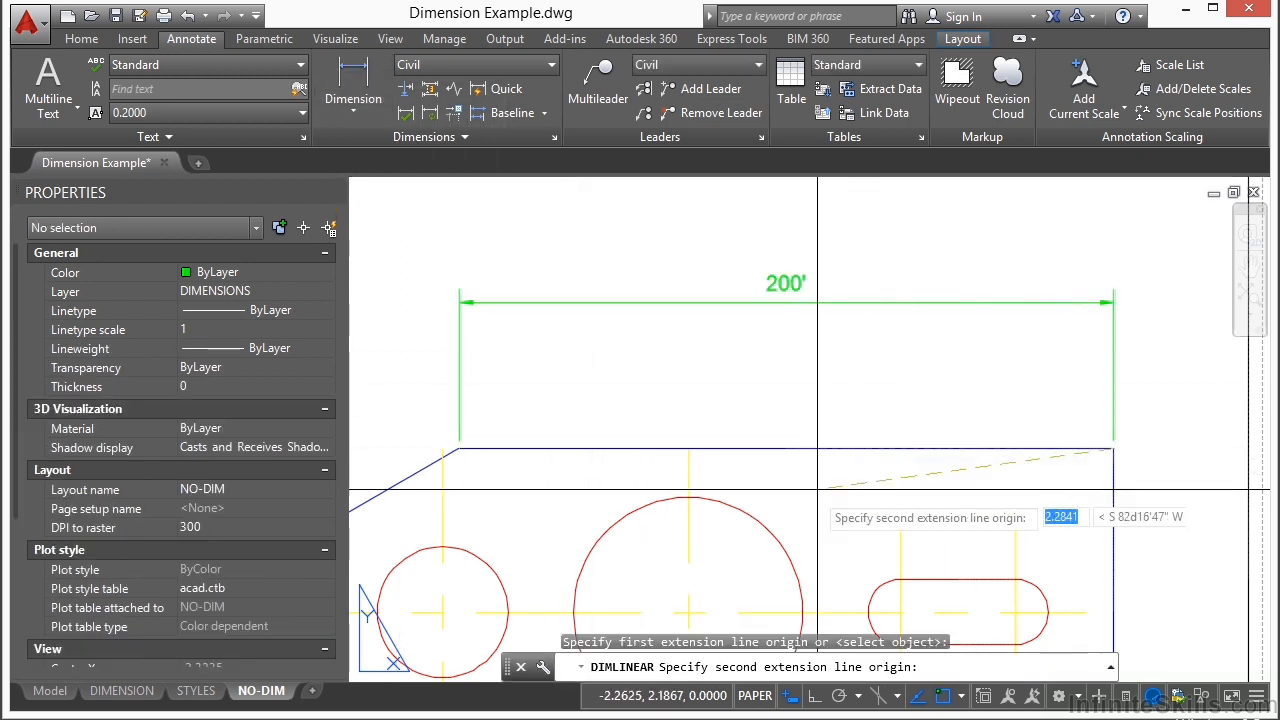
left_click(688, 612)
type("t")
key("Return")
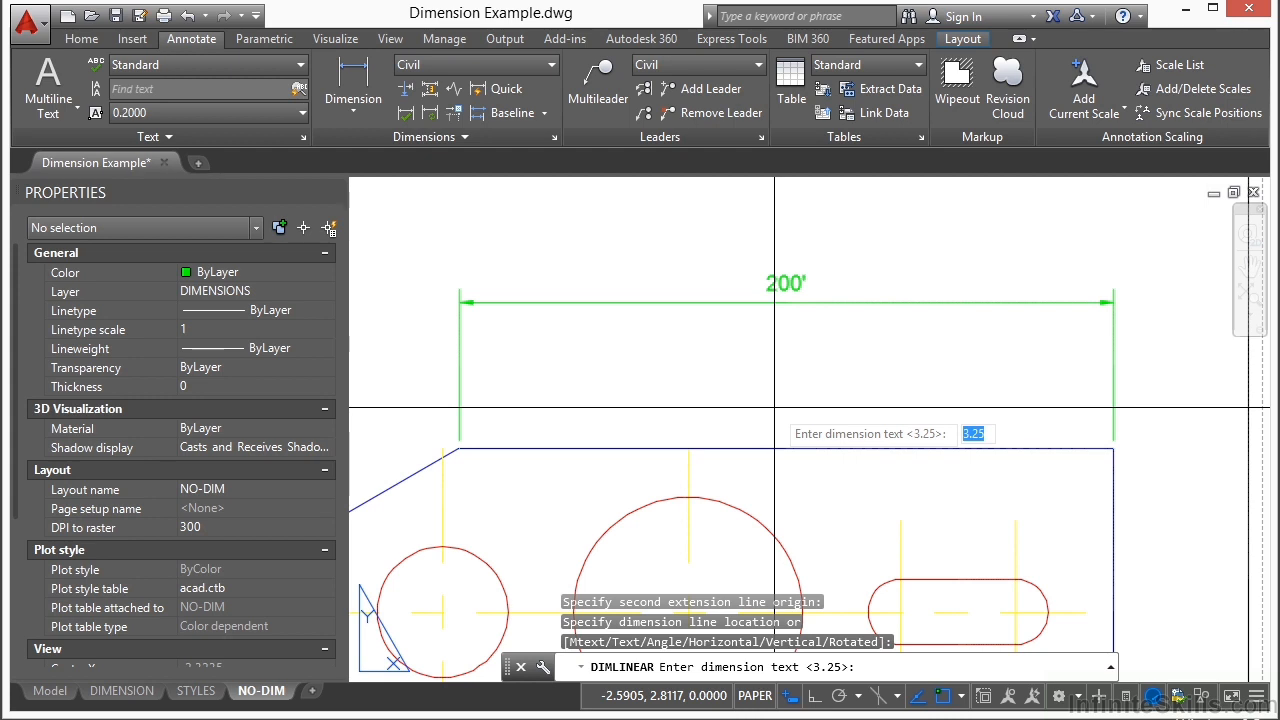
key("Return")
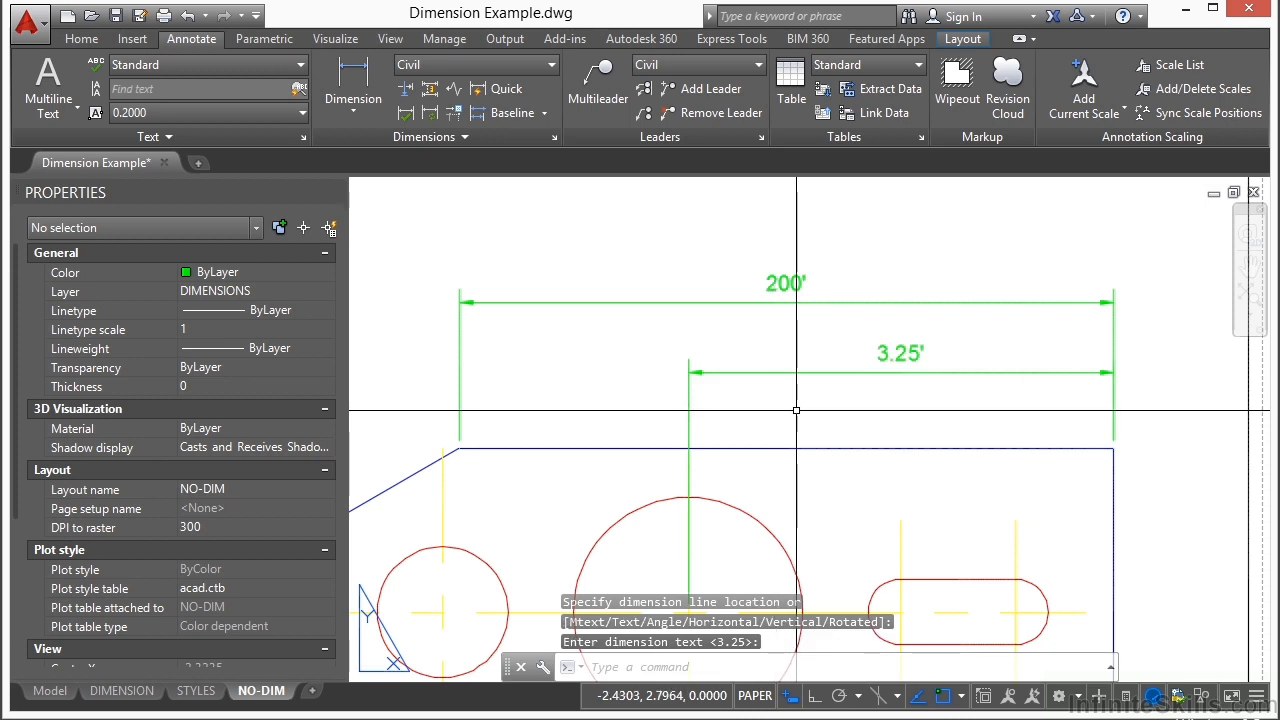
Step: Select the dimension line of the new corner-to-circle dimension to check its object type, then clear the selection
left_click(791, 386)
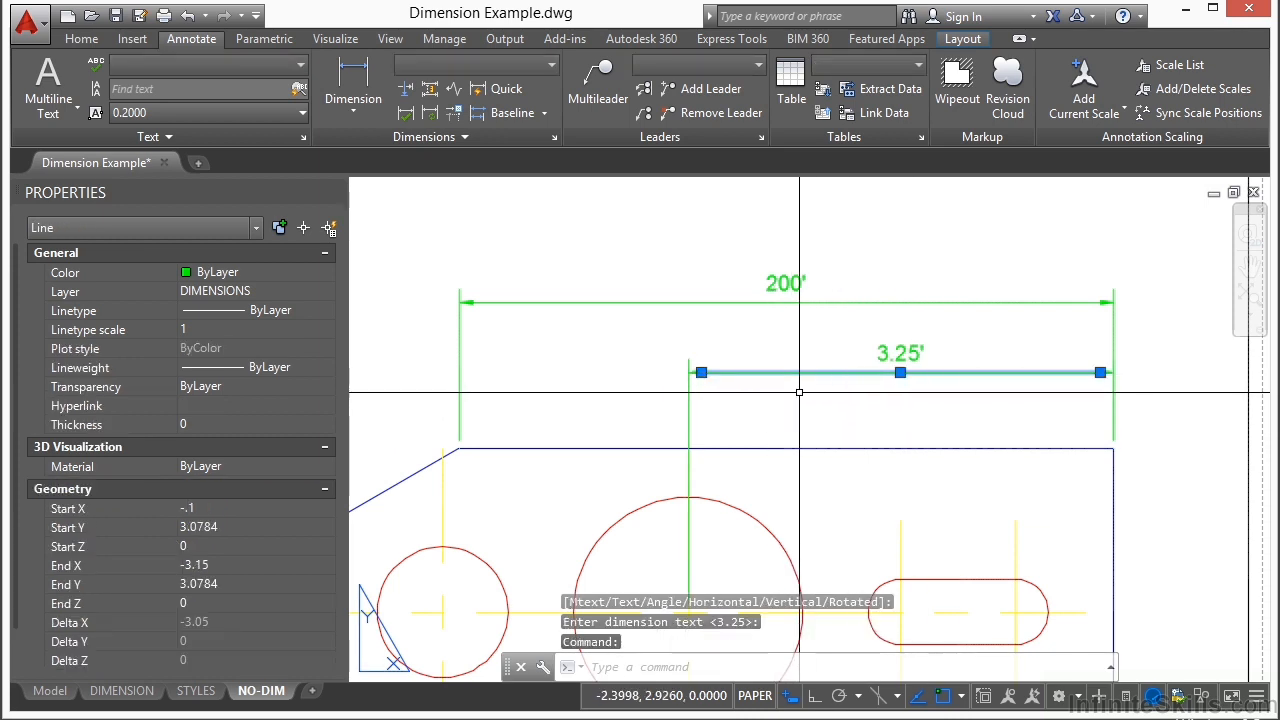
left_click(707, 404)
left_click(657, 431)
left_click(1128, 412)
key("Escape")
key("Escape")
Step: Check the object types of the new dimension's text and arrowhead by selecting each one, then deselect them
scroll(747, 400, "up", 2)
left_click(993, 324)
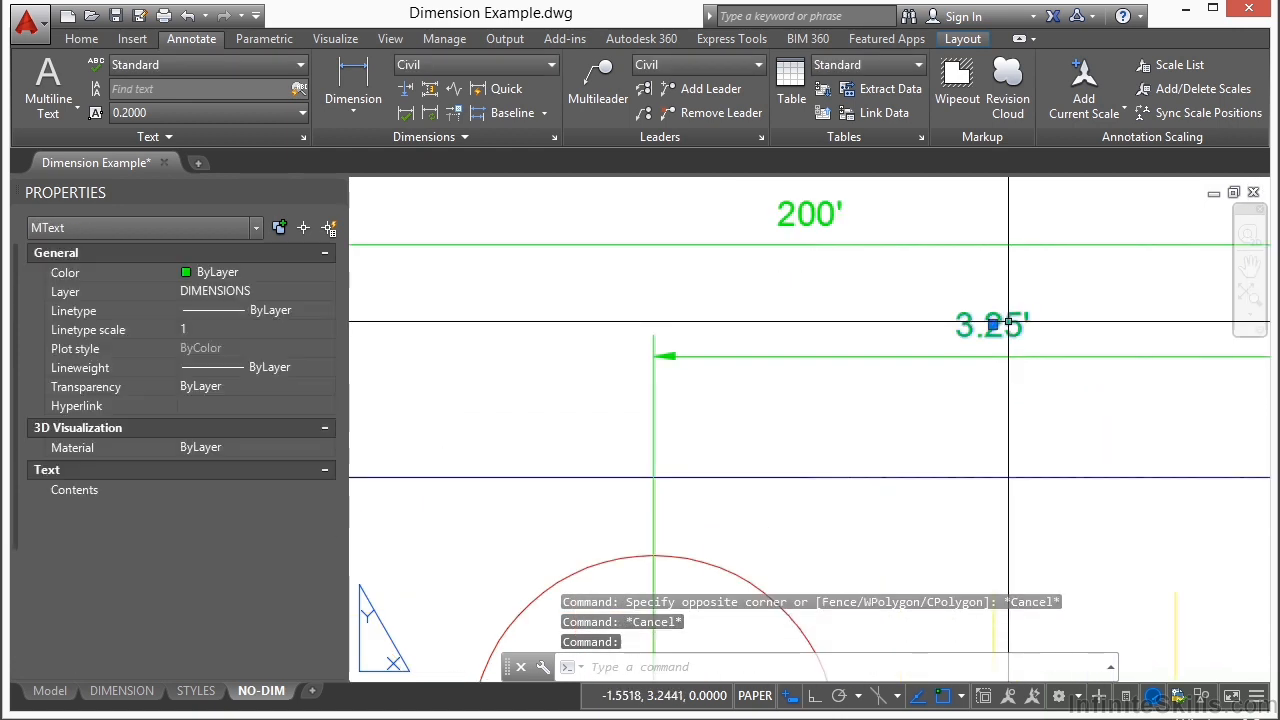
key("Escape")
left_click(682, 314)
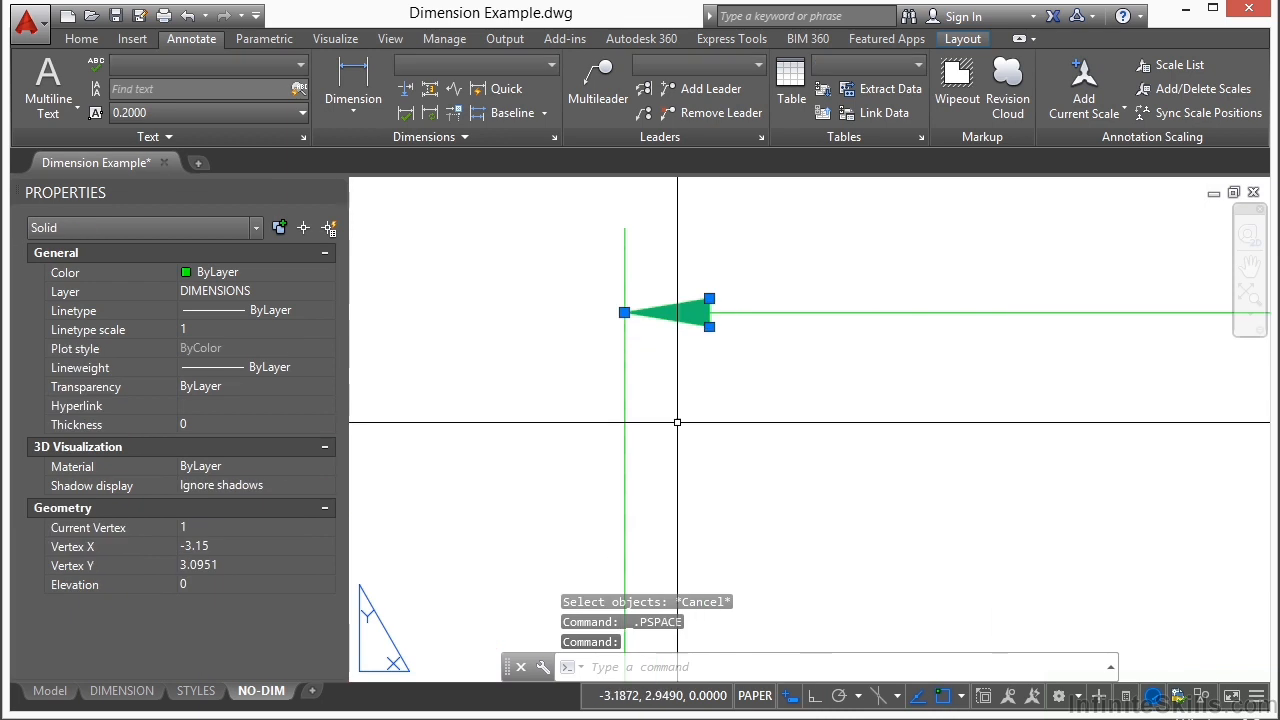
scroll(640, 380, "down", 3)
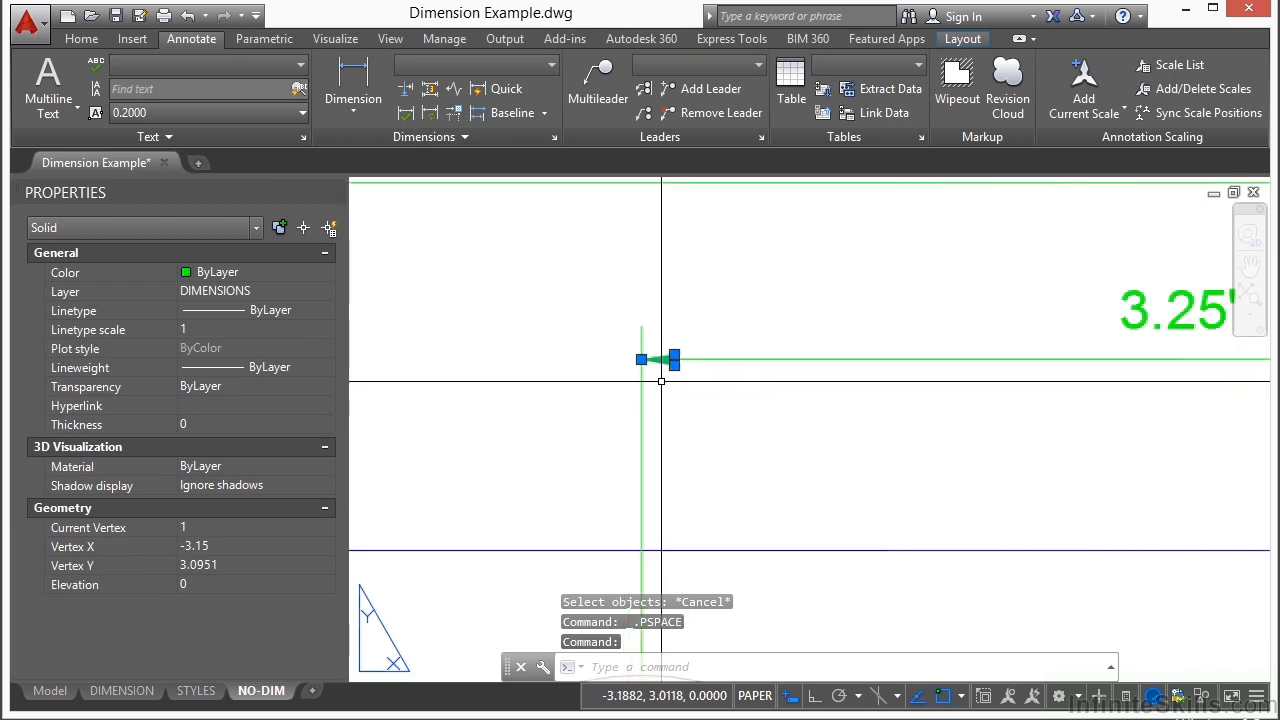
key("Escape")
key("Escape")
scroll(532, 371, "down", 2)
scroll(753, 370, "down", 2)
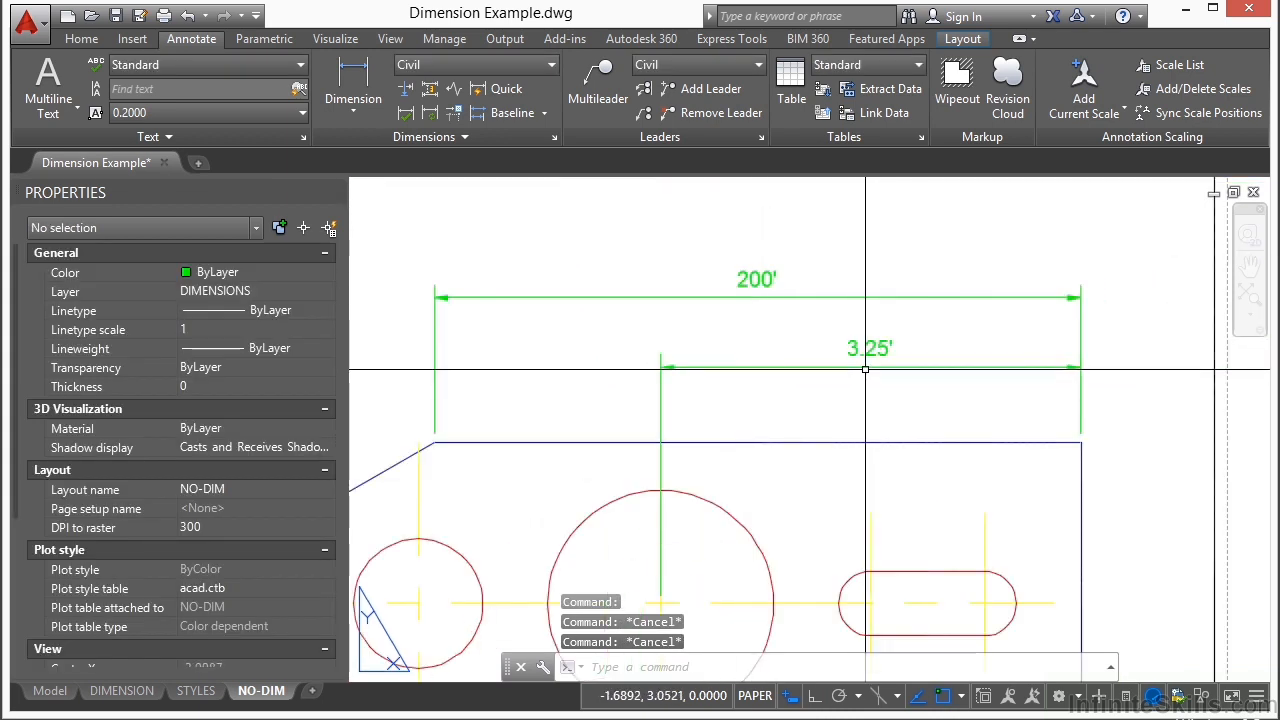
Step: Move the full top-edge dimension farther above the plate and return to paper space
left_click(925, 297)
left_click(757, 278)
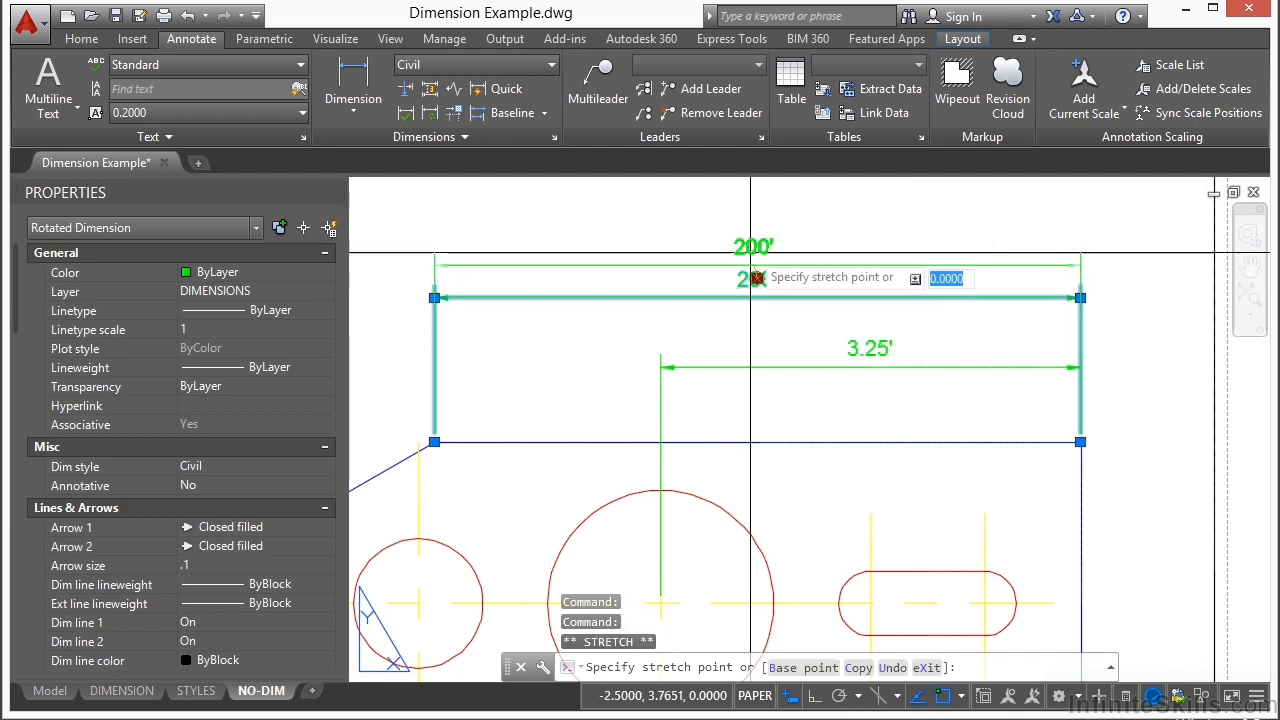
double_click(748, 229)
key("Escape")
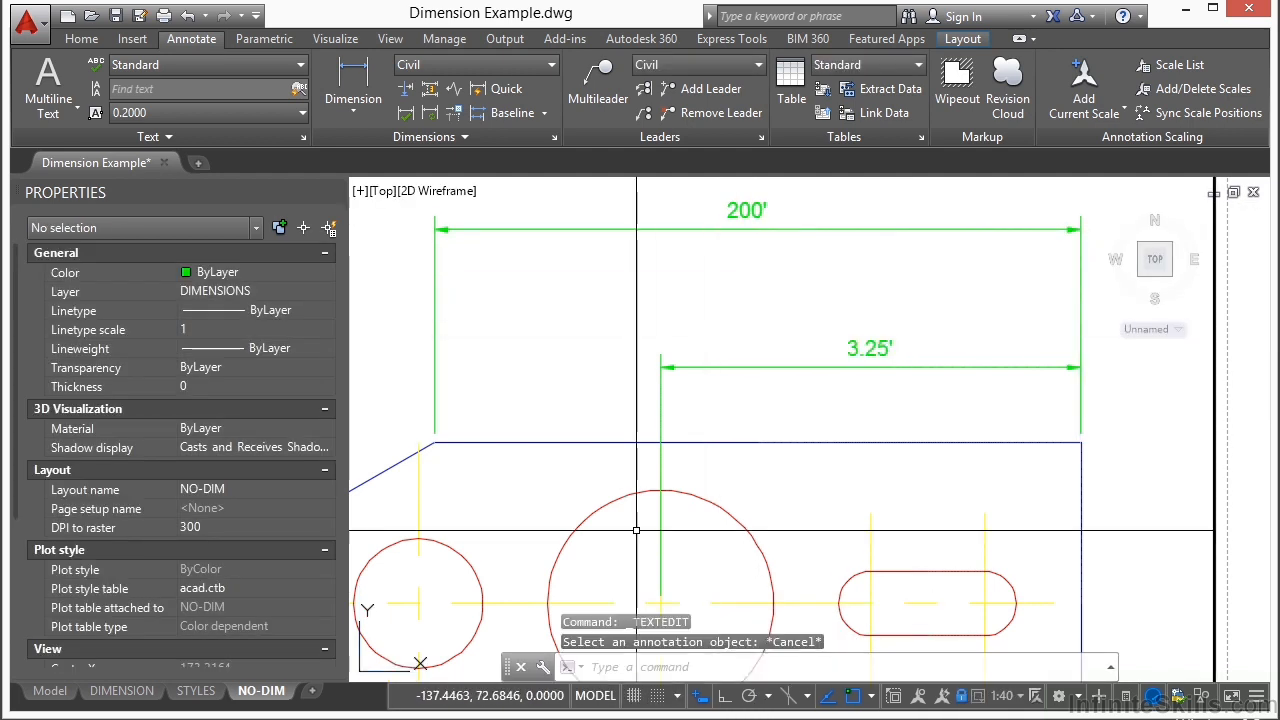
left_click(597, 694)
Step: Erase all pieces of the non-associative dimension between the upper-right corner and the large circle
type("e")
key("Return")
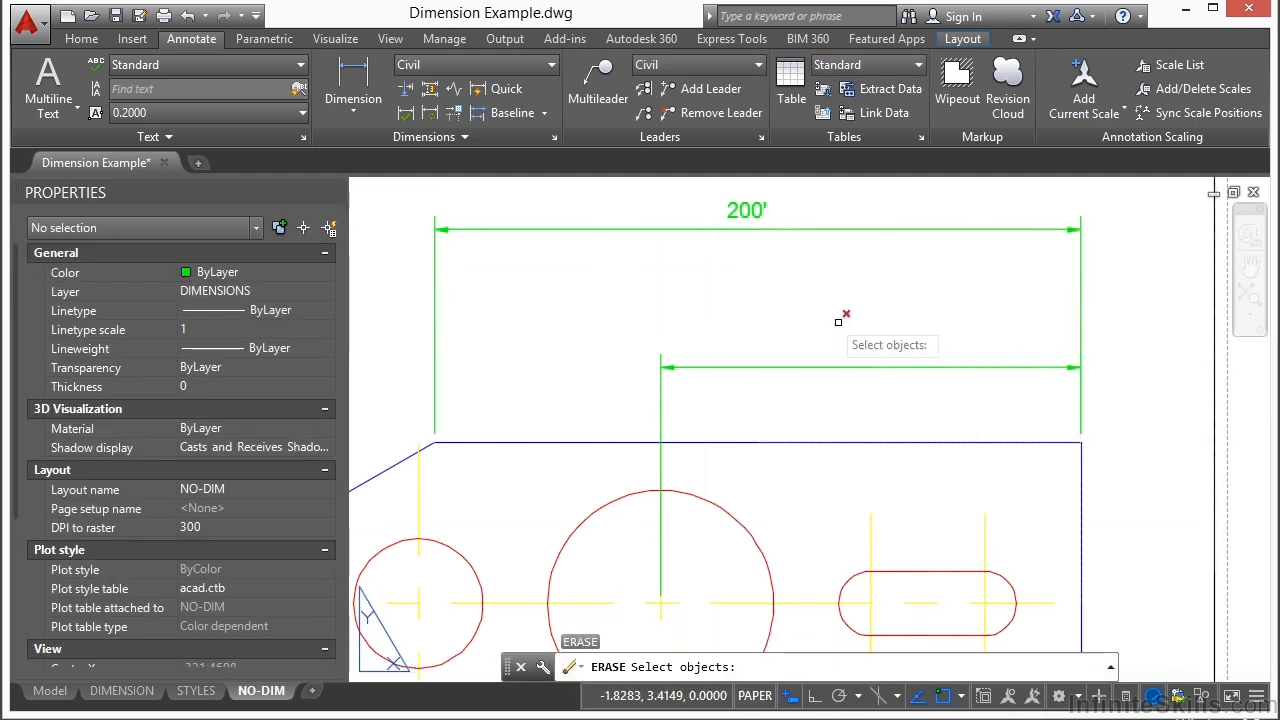
left_click(633, 310)
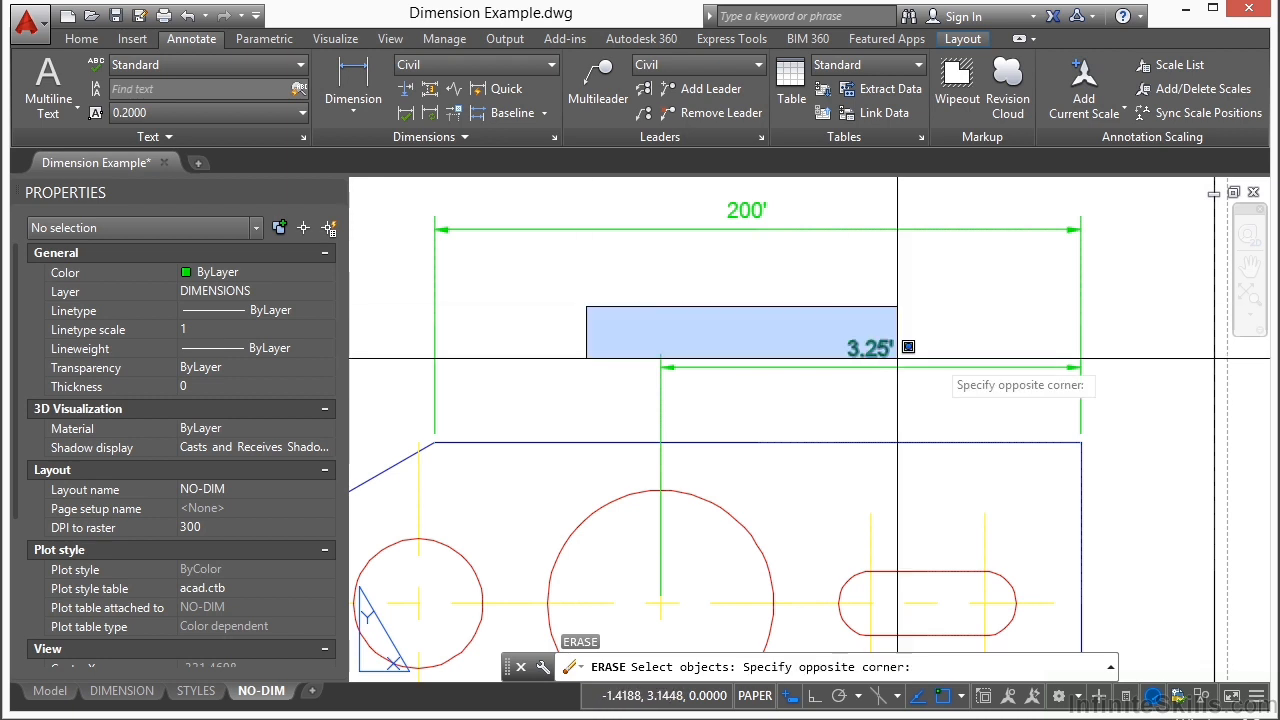
left_click(1102, 472)
left_click(682, 353)
left_click(570, 405)
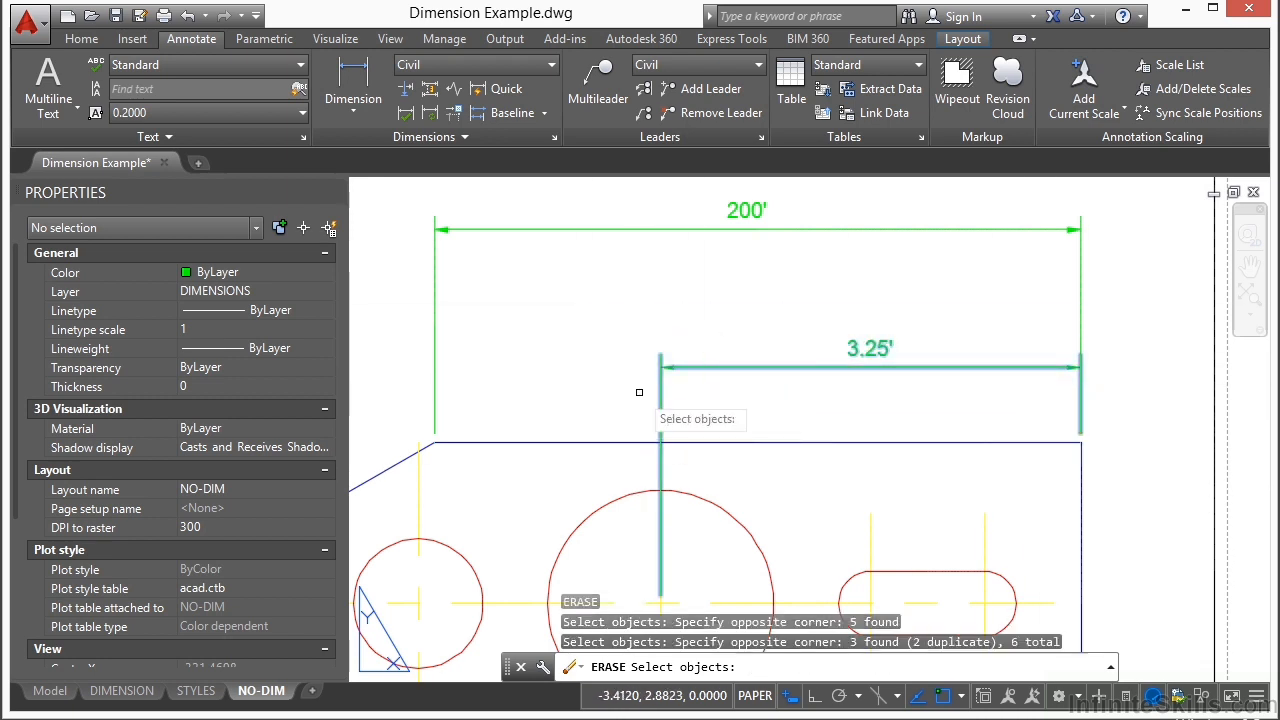
key("Return")
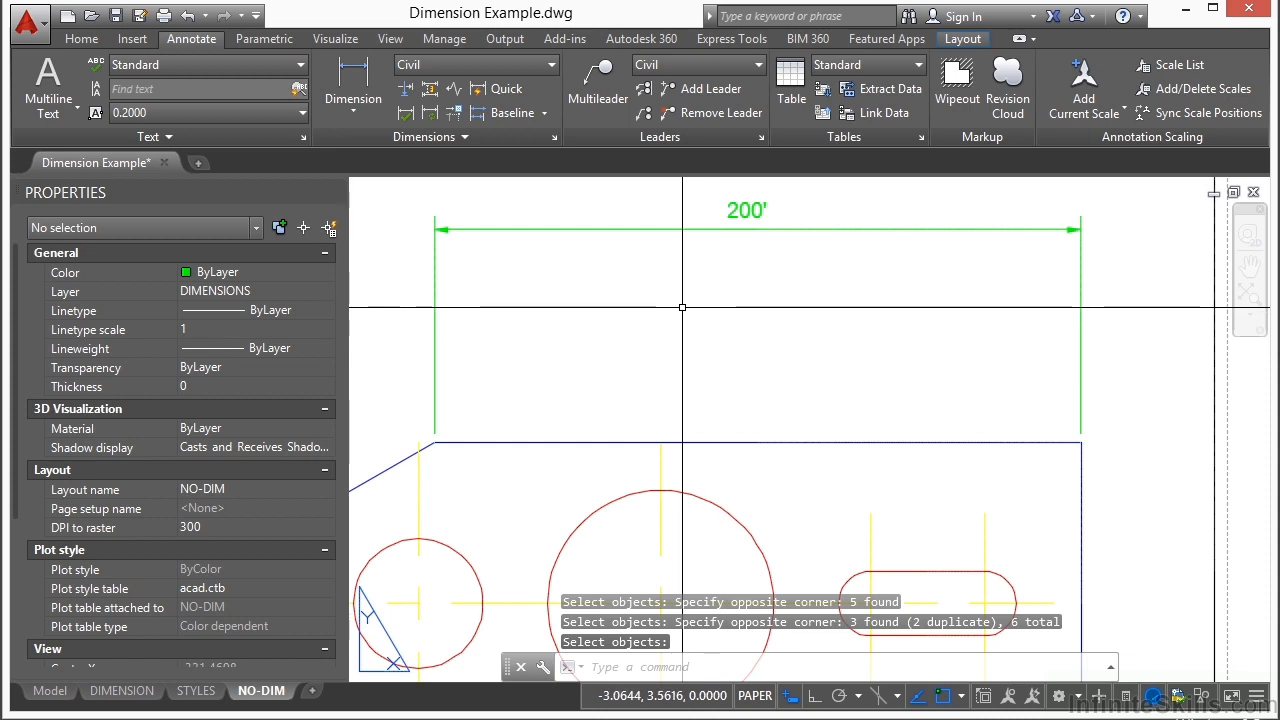
Step: Explode the full top-edge dimension into separate objects
middle_click_drag(693, 319, 686, 354)
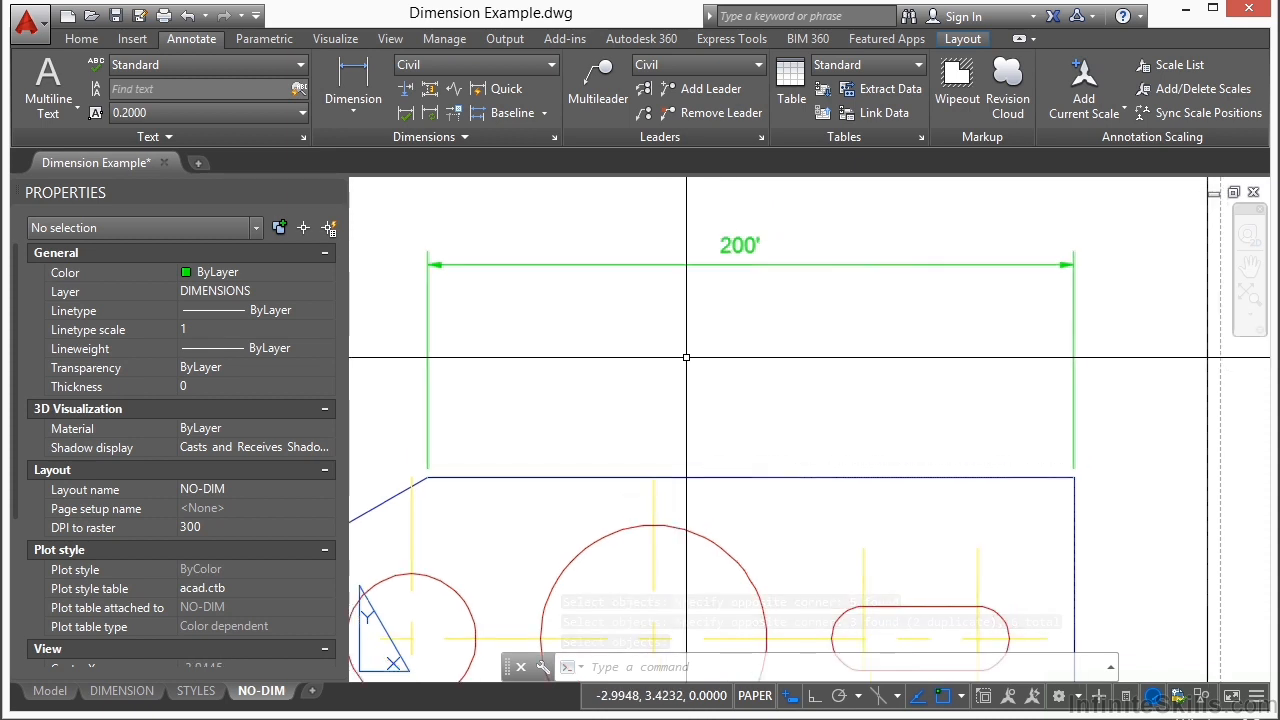
type("explode")
key("Return")
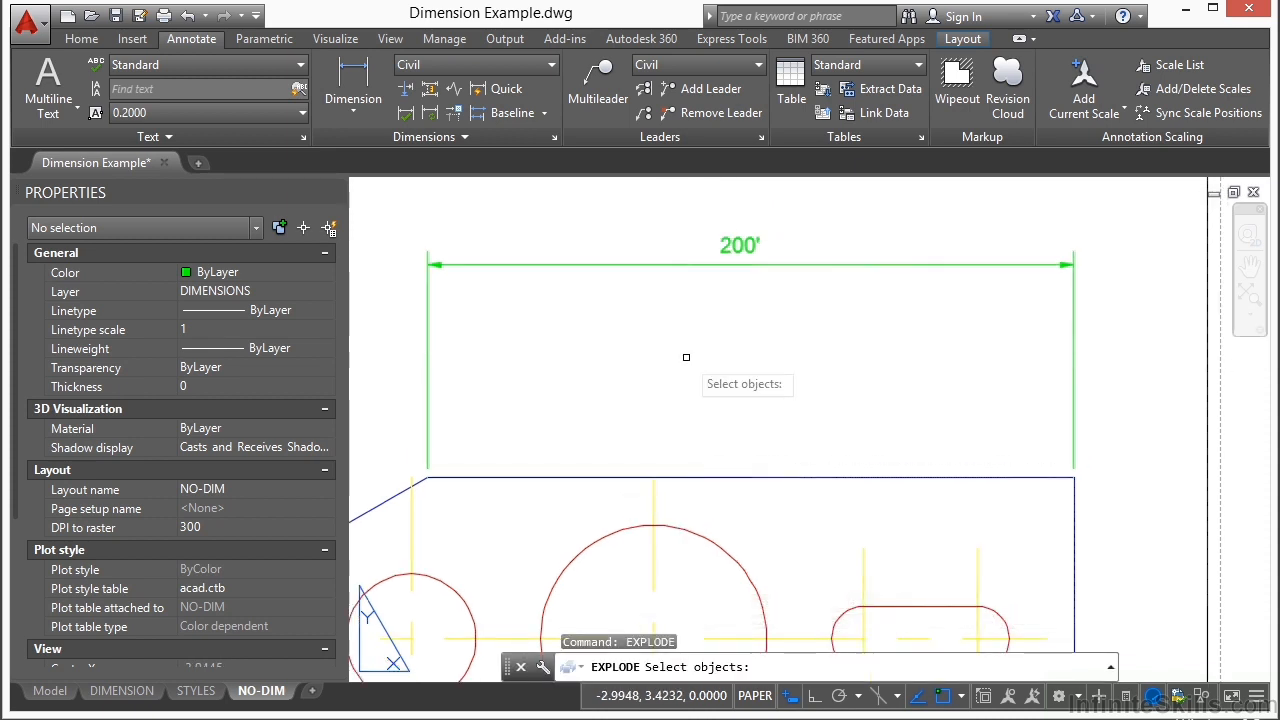
left_click(748, 269)
left_click(771, 246)
key("Return")
Step: Inspect the exploded top-edge dimension's line and arrowhead as separate objects, then return to paper space
left_click(743, 277)
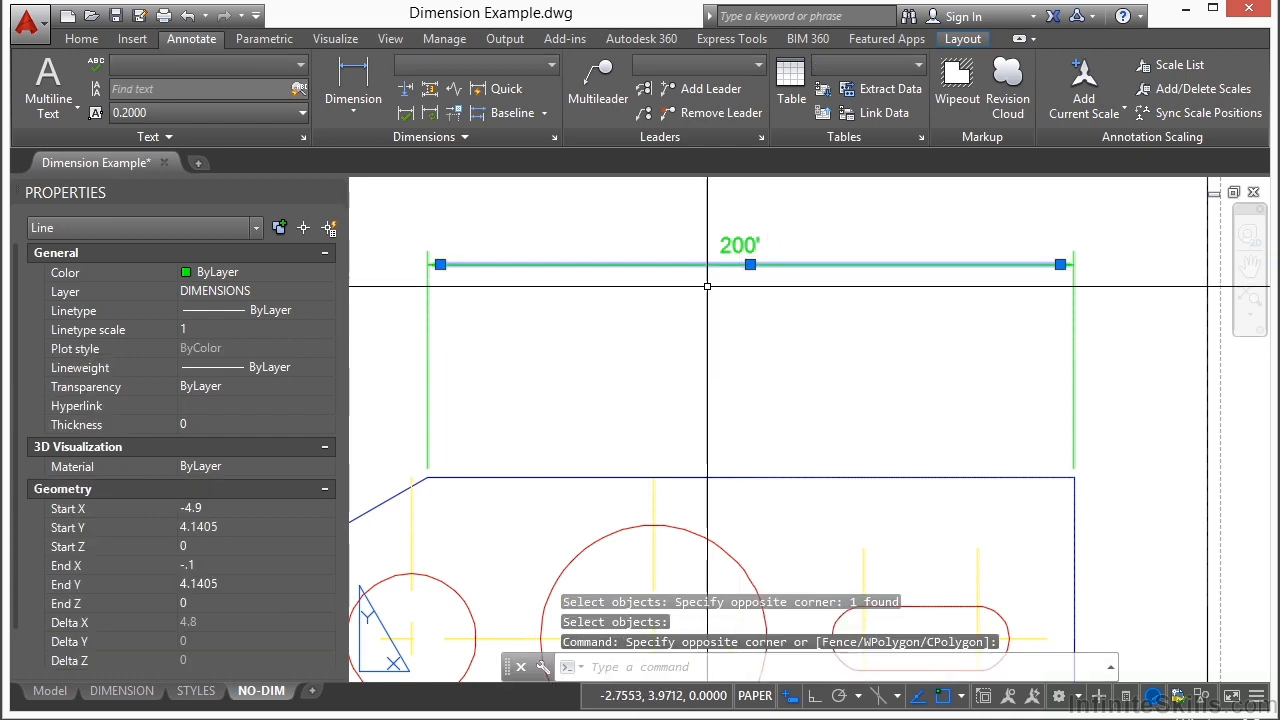
scroll(460, 300, "up", 5)
key("Escape")
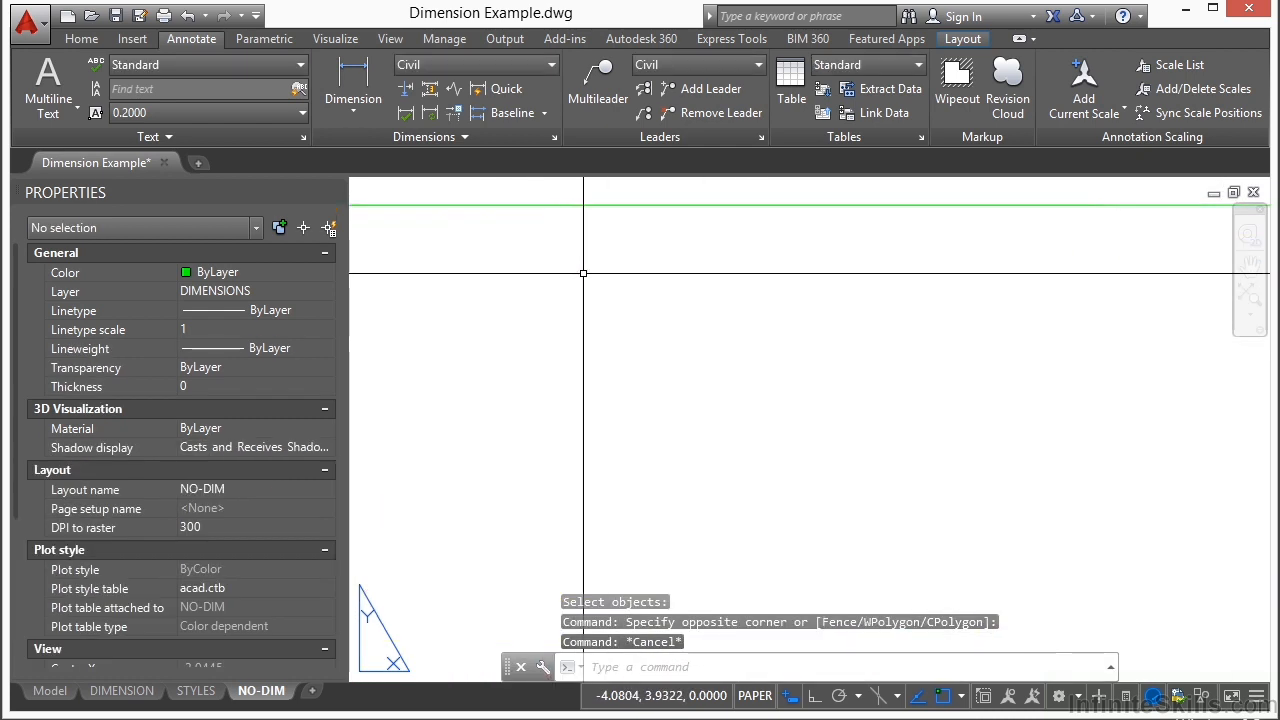
double_click(672, 373)
key("Escape")
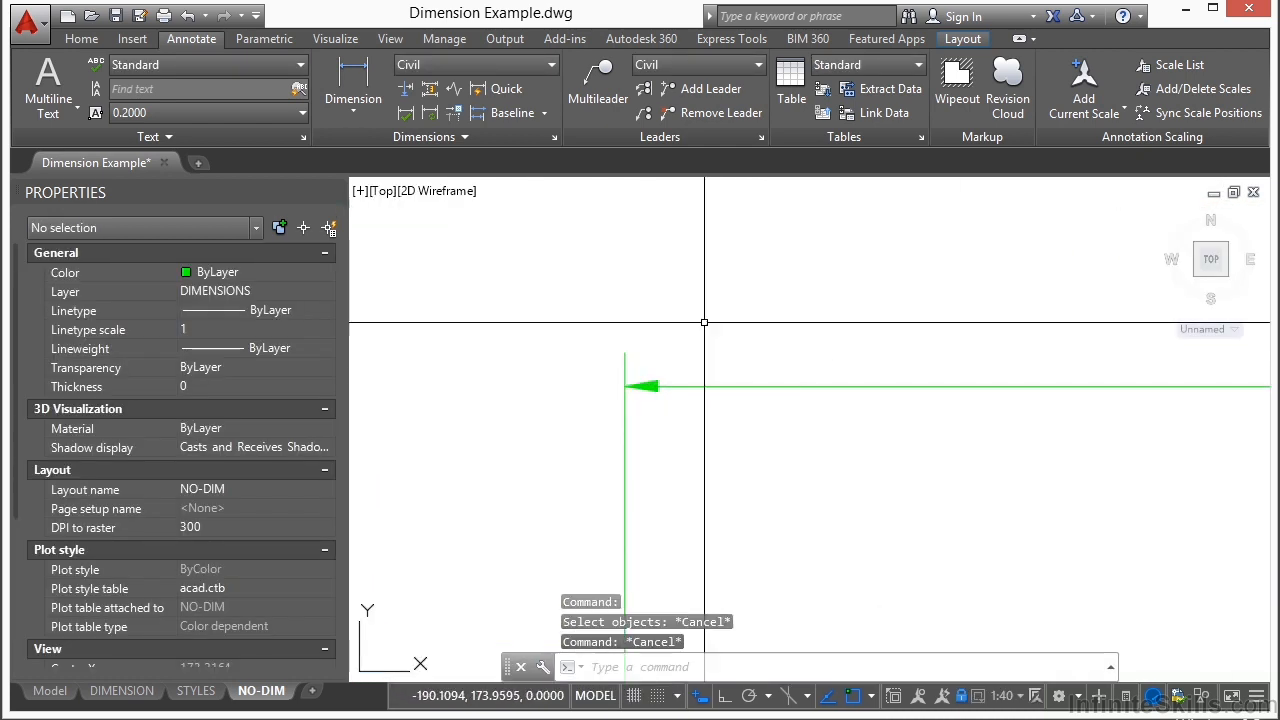
left_click(604, 700)
scroll(560, 329, "down", 4)
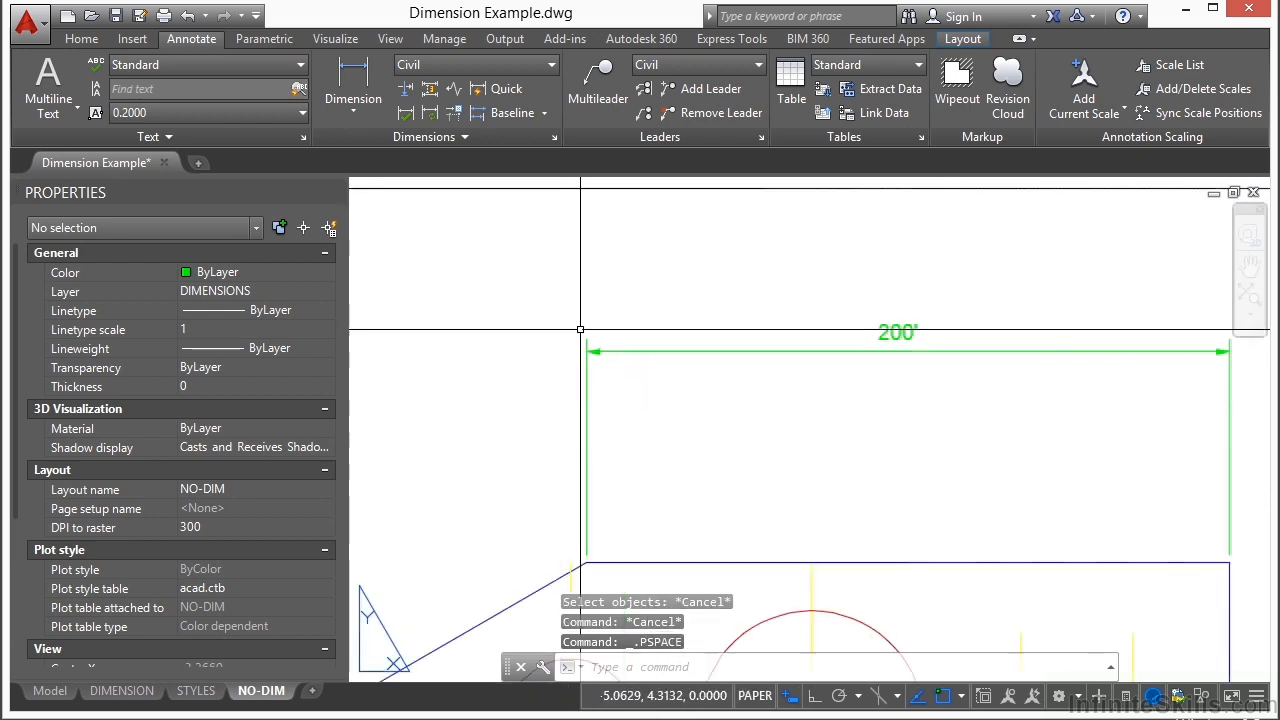
scroll(869, 334, "down", 2)
double_click(865, 189)
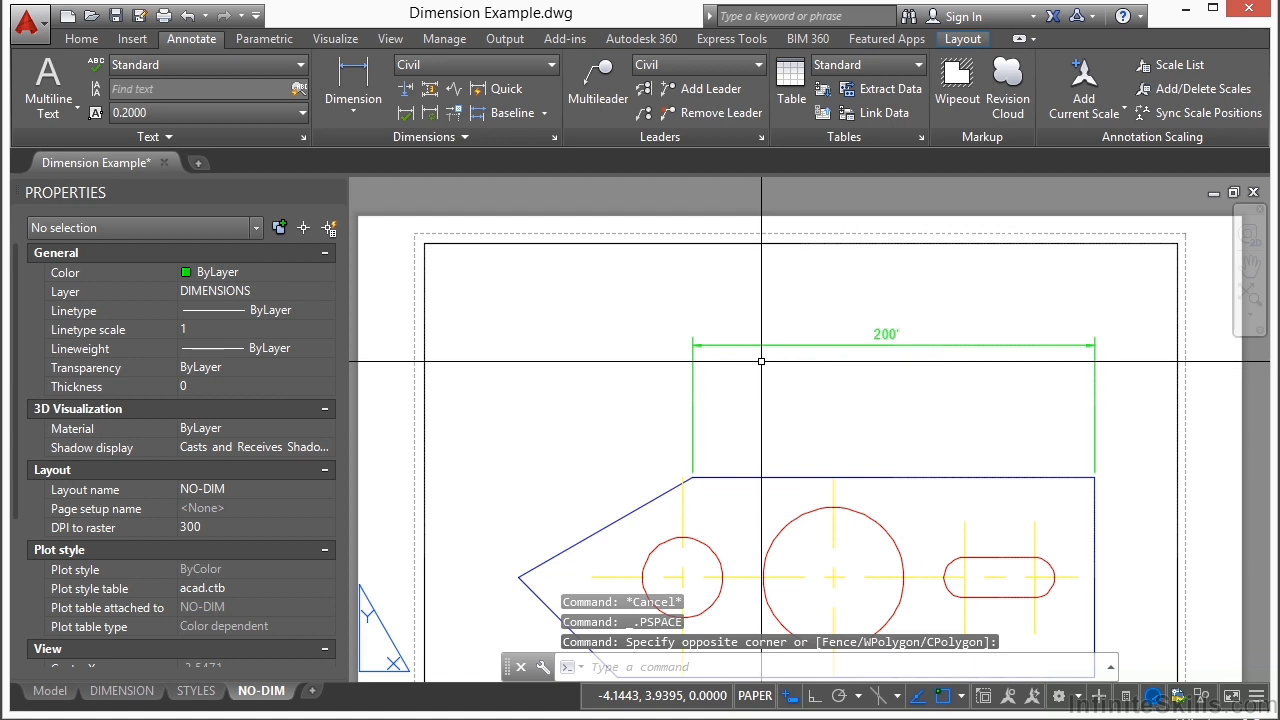
Step: Set the DIMASSOC system variable to 1
type("dimassoc")
key("Return")
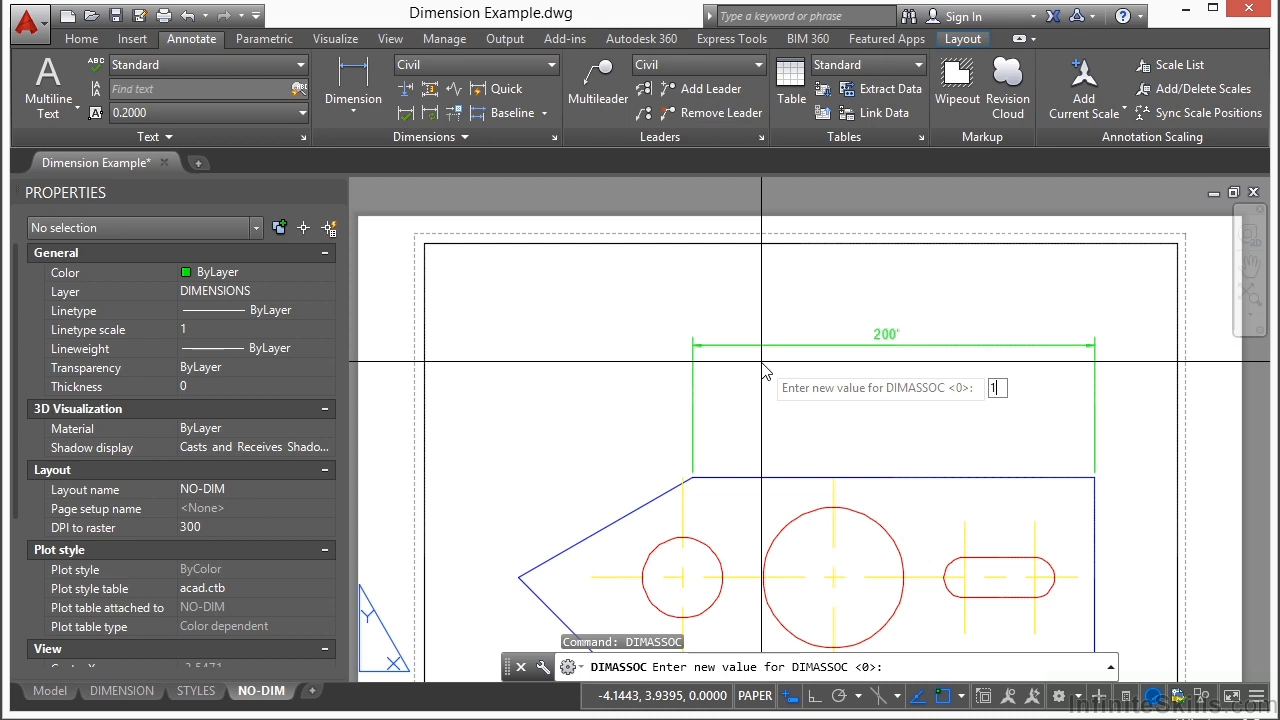
key("Return")
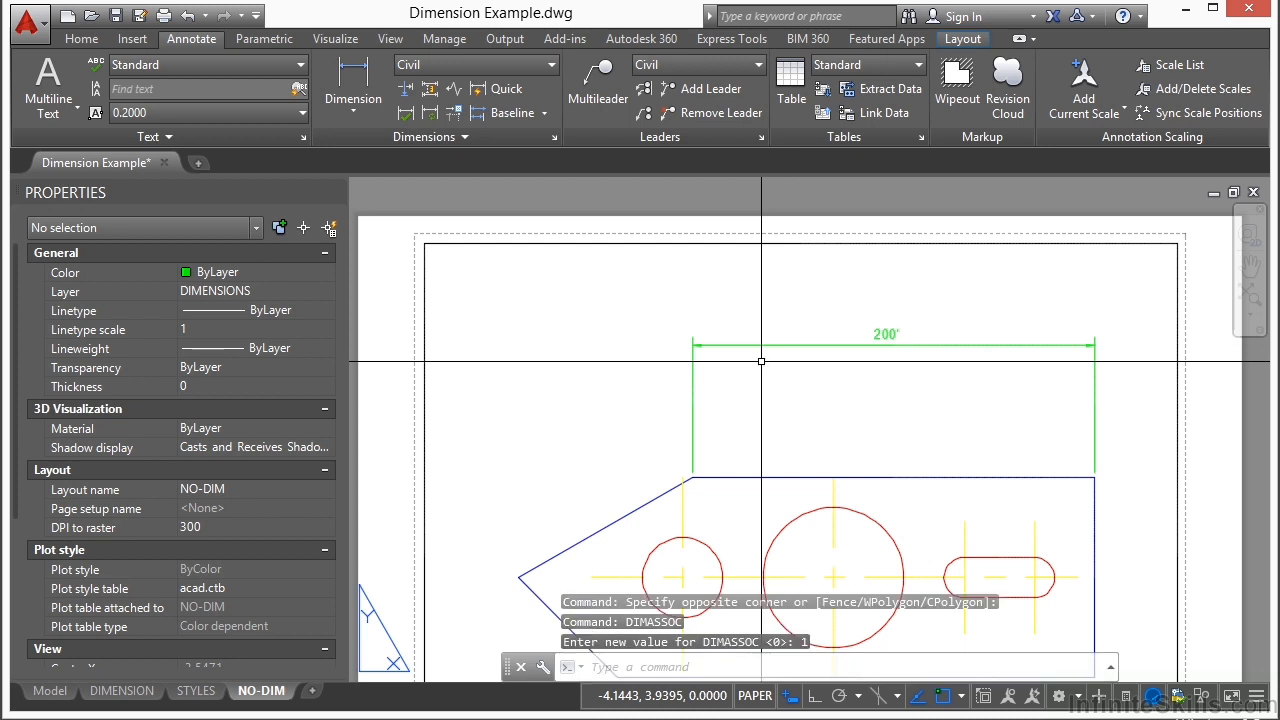
Step: Add a linear dimension from the plate's upper-right corner to the centre of the slot's left arc, placing it above the top edge
left_click(353, 82)
left_click(1094, 478)
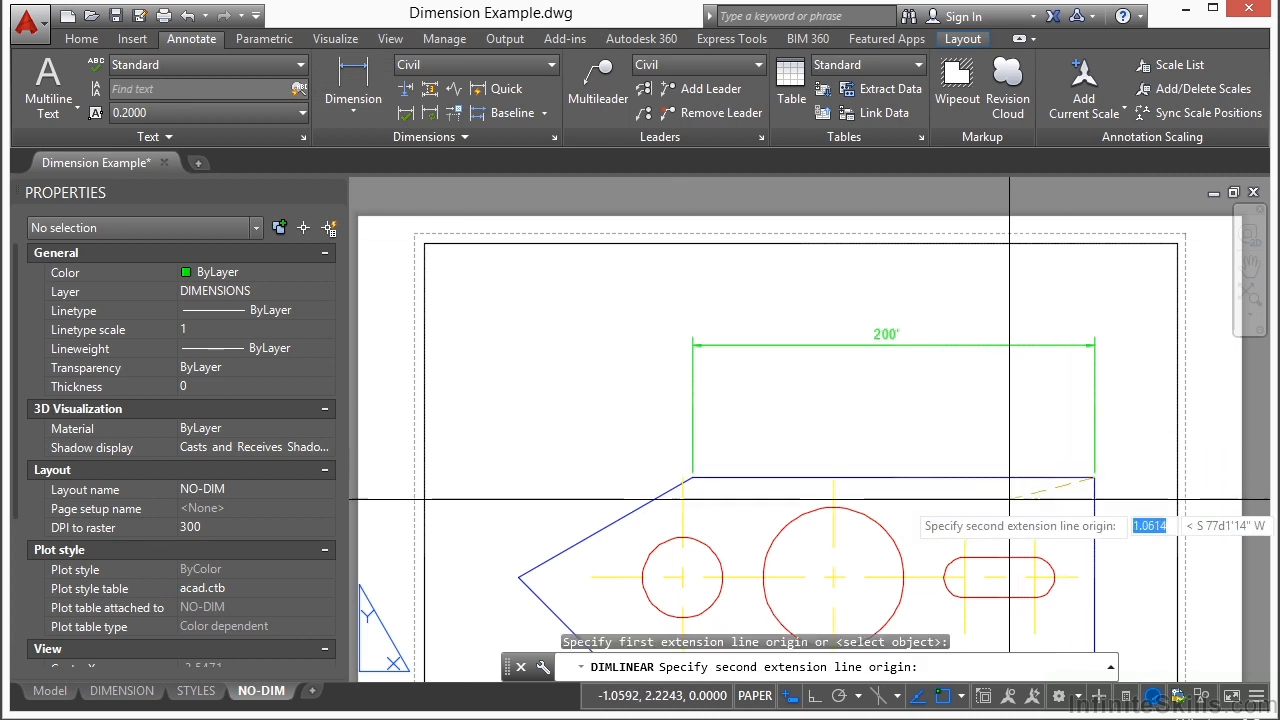
left_click(963, 577)
left_click(989, 413)
Step: Compare how the new slot dimension and the exploded top-edge dimension select, then clear the selection
scroll(1040, 395, "up", 4)
left_click(1079, 430)
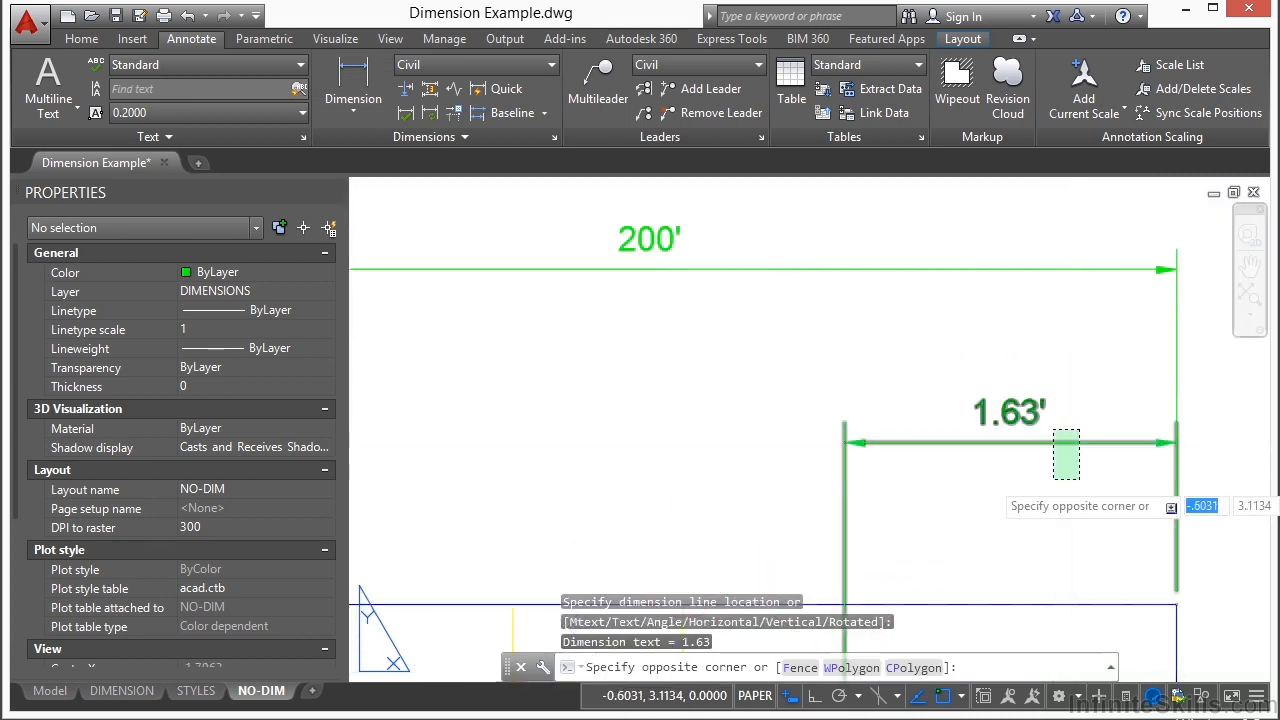
left_click(1054, 477)
left_click(794, 295)
left_click(697, 241)
scroll(697, 241, "down", 3)
key("Escape")
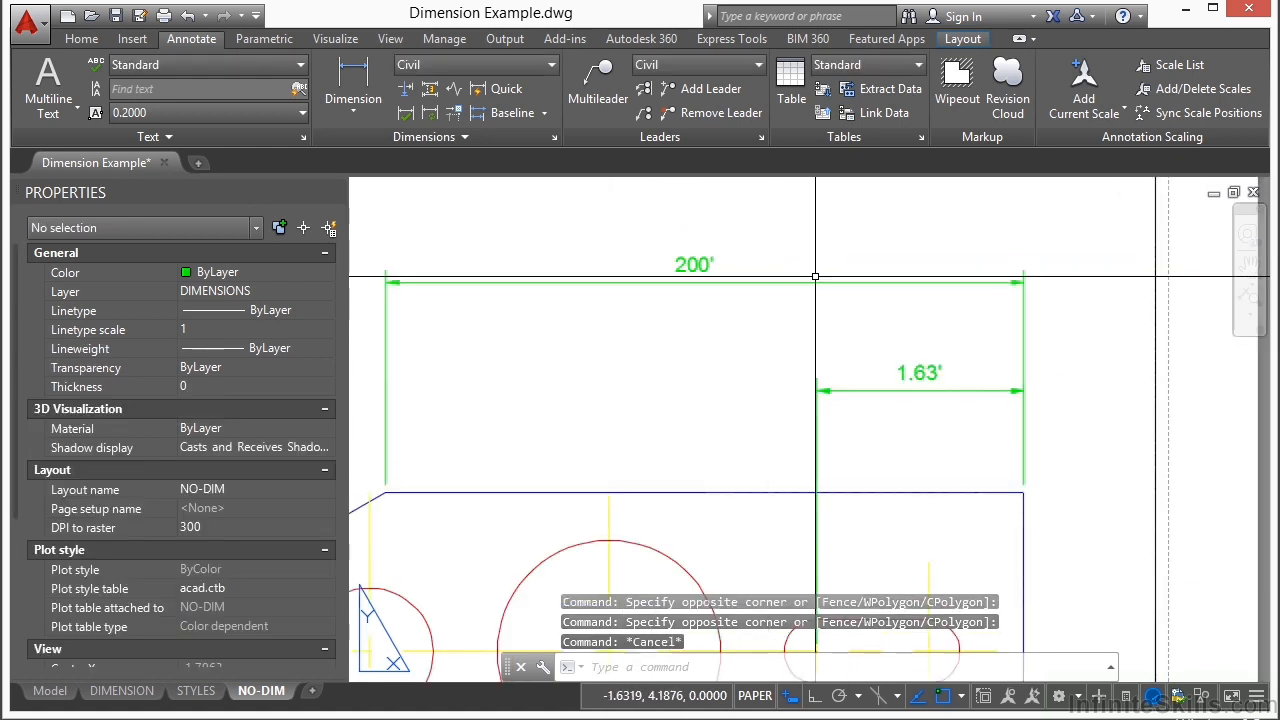
Step: Erase all pieces of the exploded top-edge dimension with a crossing selection
type("e")
key("Return")
left_click(1052, 250)
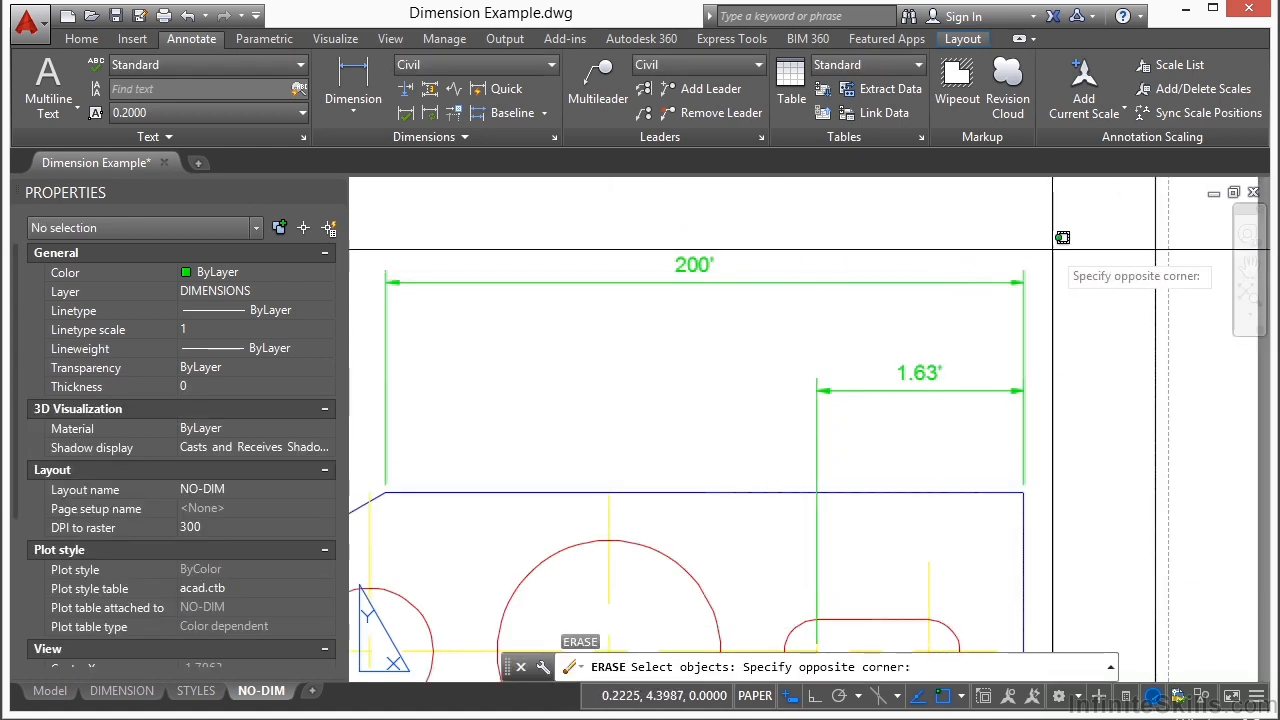
left_click(382, 286)
key("Return")
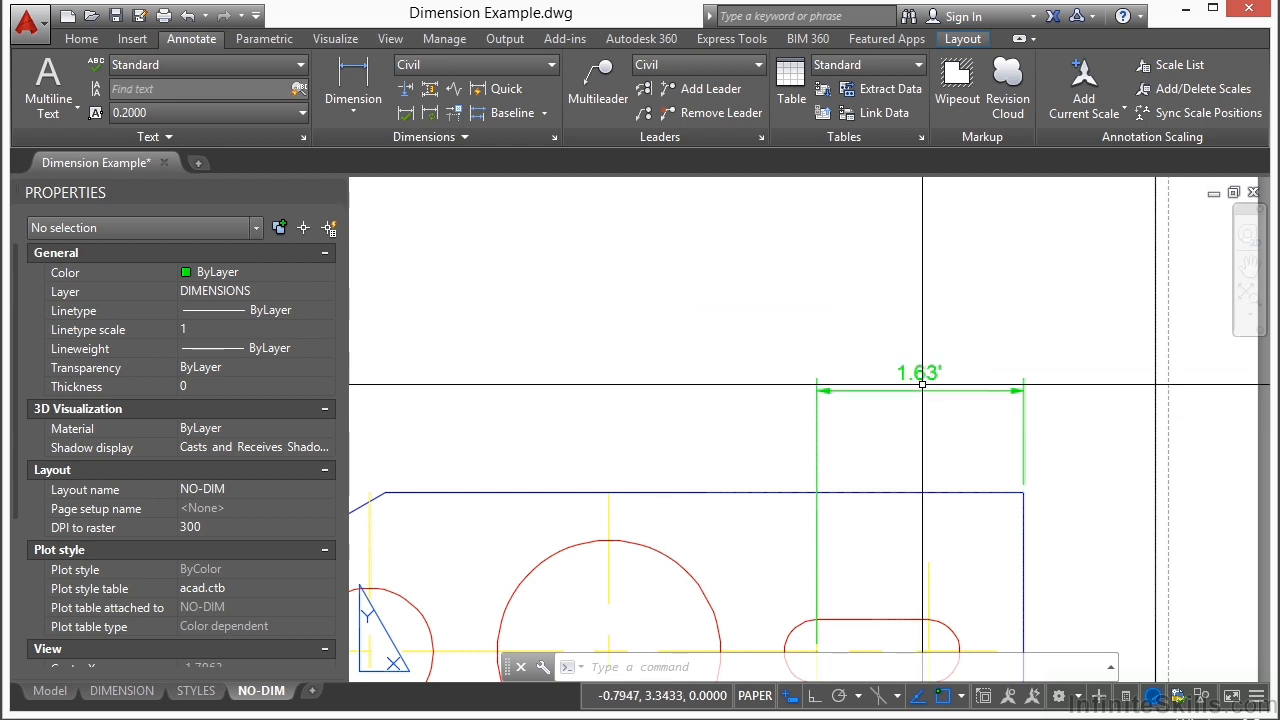
Step: Set the DIMASSOC system variable to 2
scroll(939, 400, "down", 3)
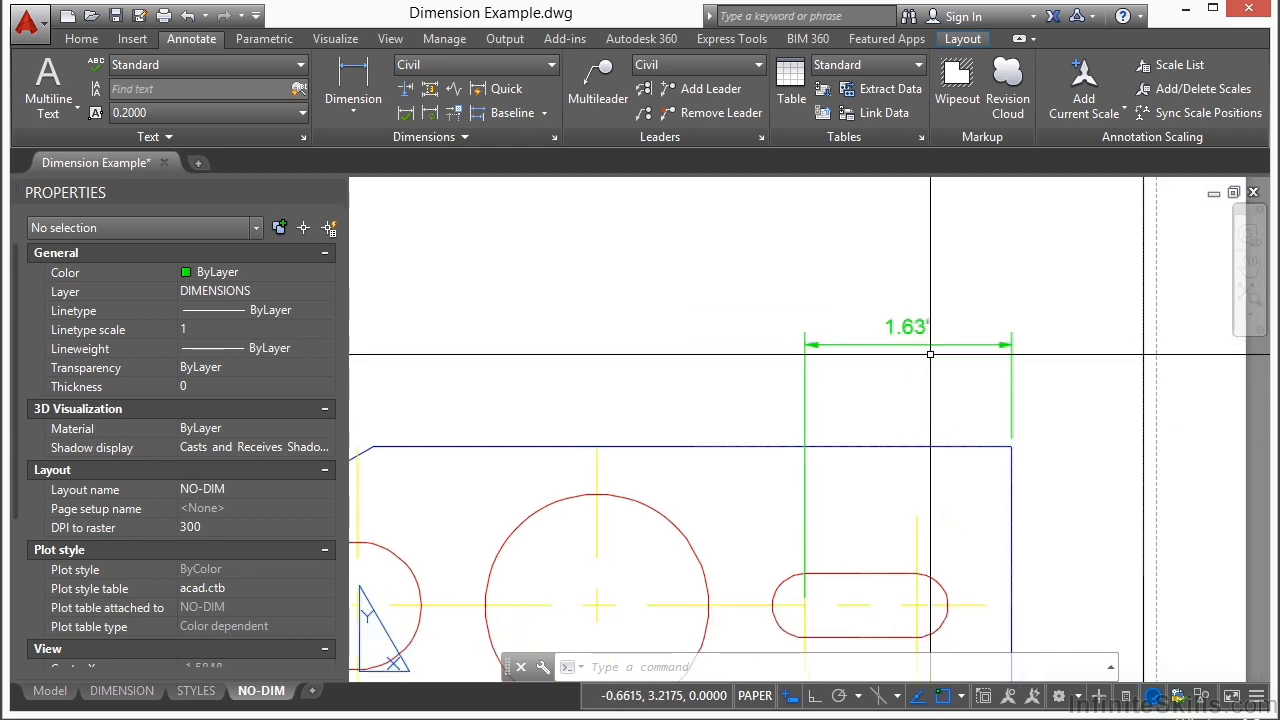
type("DIMASSOC")
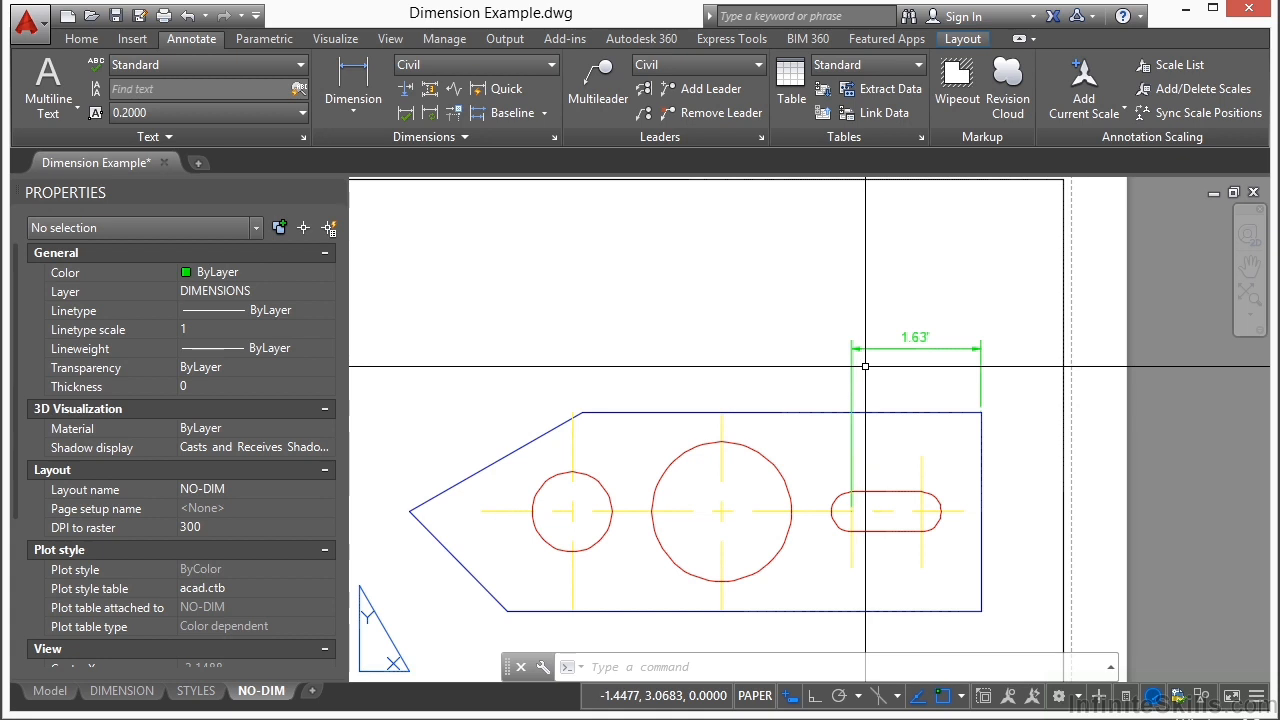
key("Return")
type("2")
key("Return")
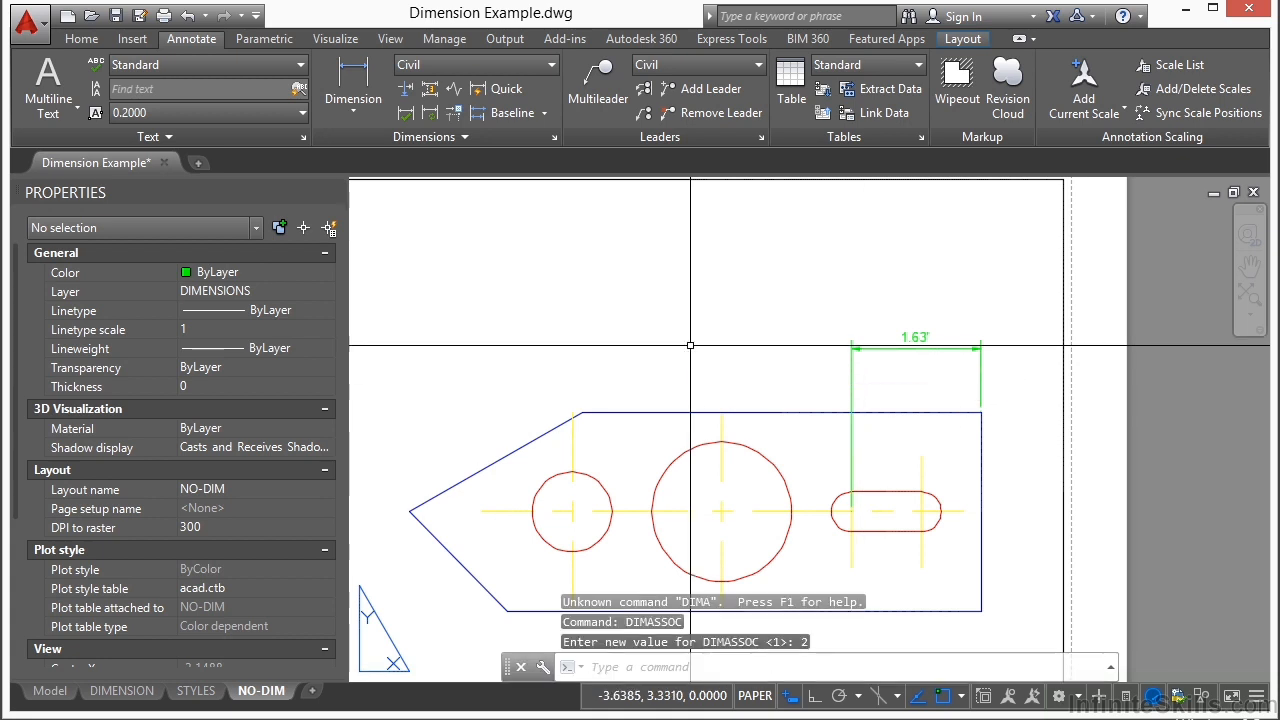
Step: Add a linear dimension from the plate's right edge to the slot's left arc centre, placing it above the existing slot dimension
left_click(355, 75)
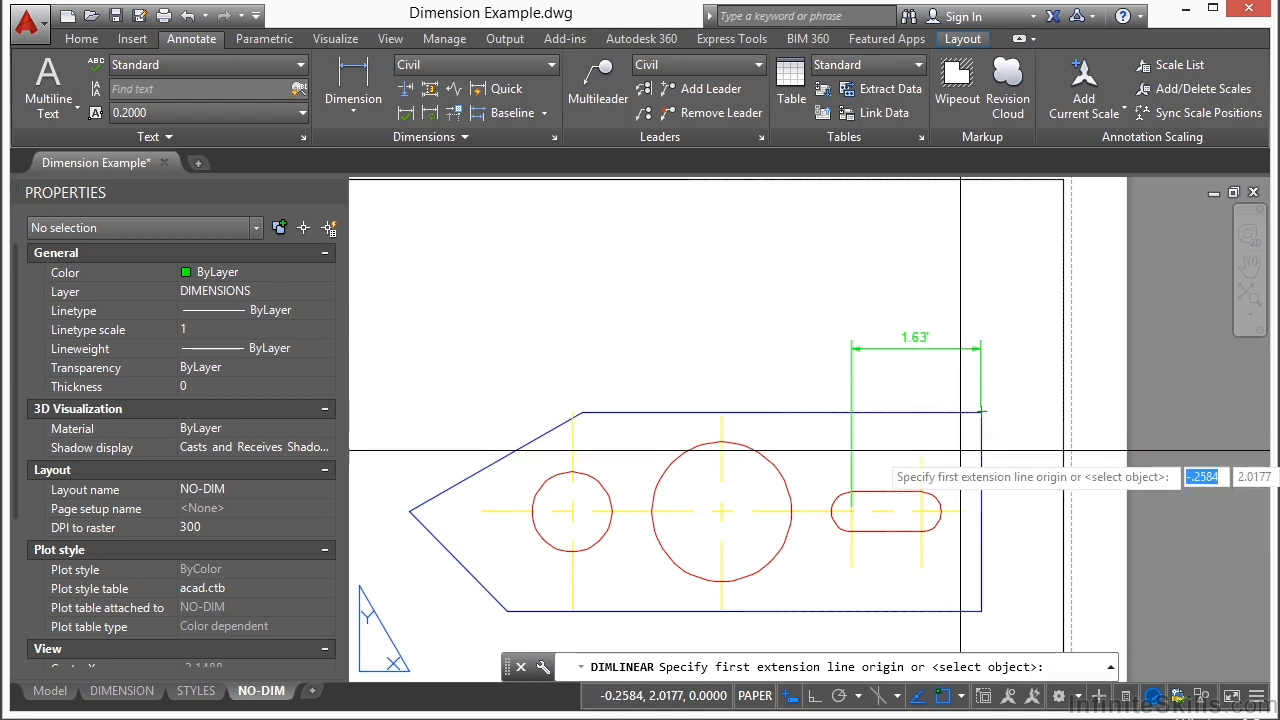
left_click(981, 433)
left_click(850, 512)
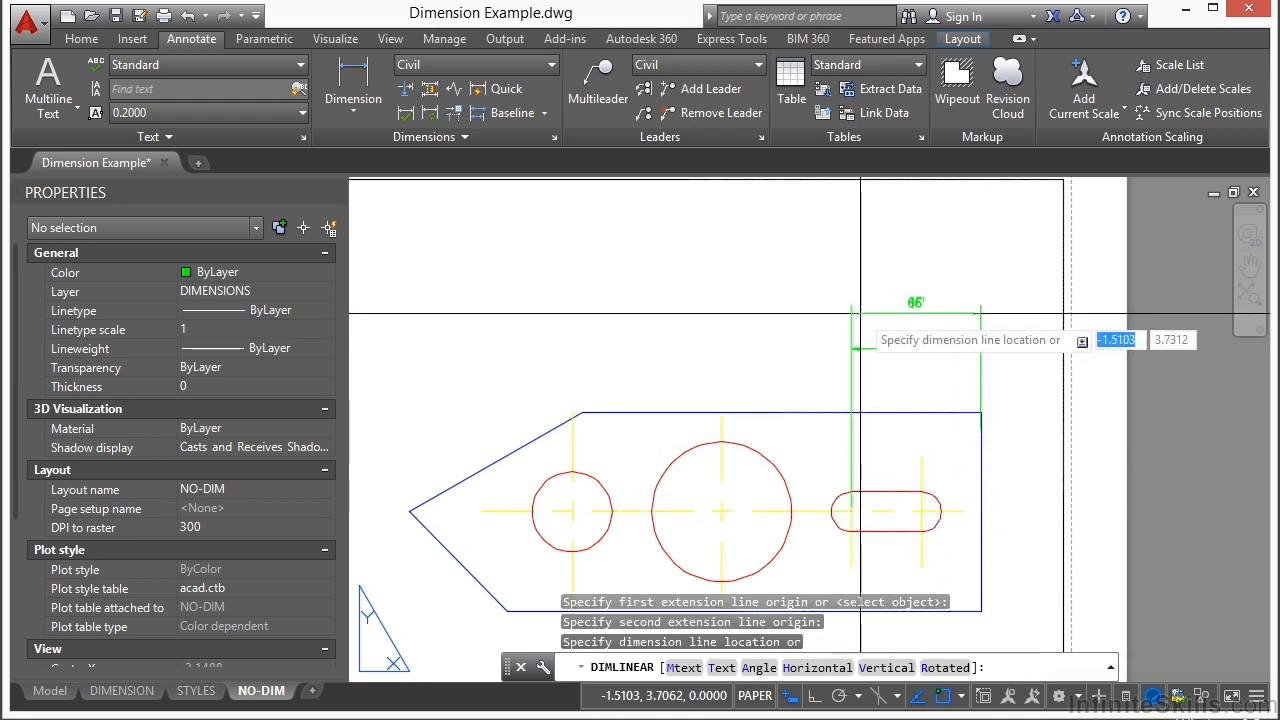
left_click(912, 300)
scroll(930, 300, "up", 3)
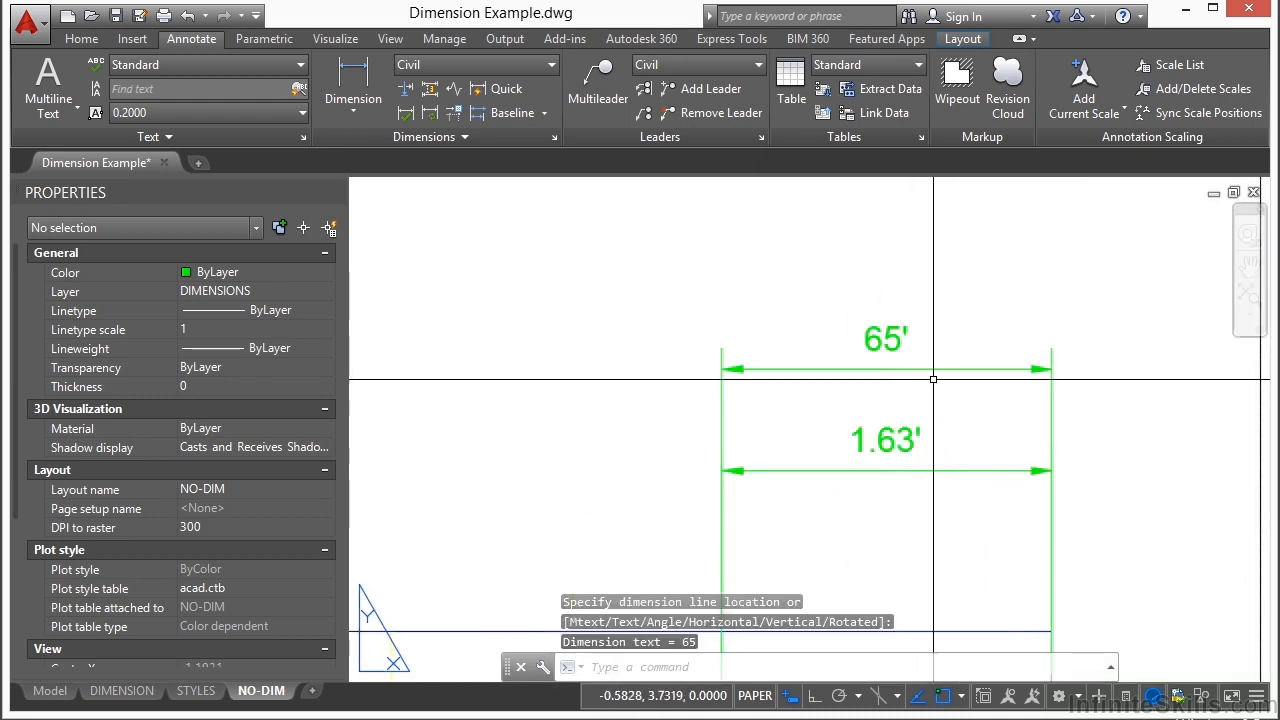
Step: Activate model space inside the layout viewport and set the DIMASSOC system variable to 1
scroll(722, 308, "down", 2)
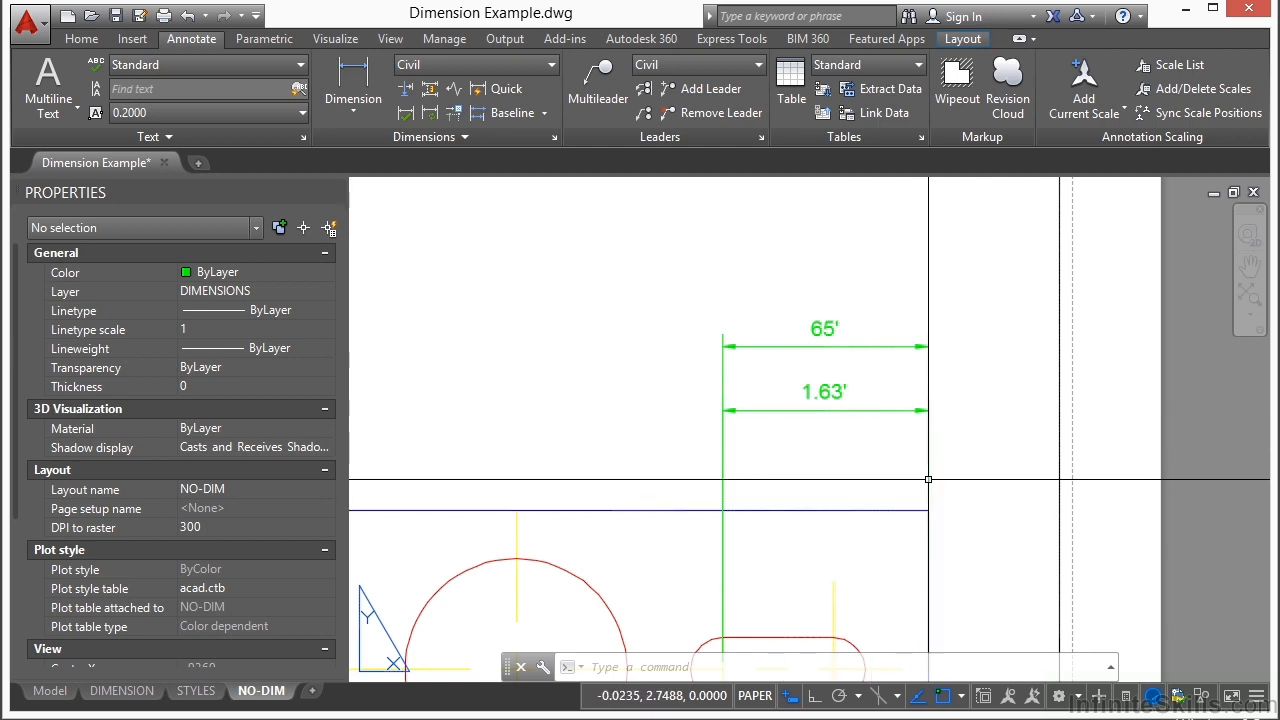
double_click(827, 474)
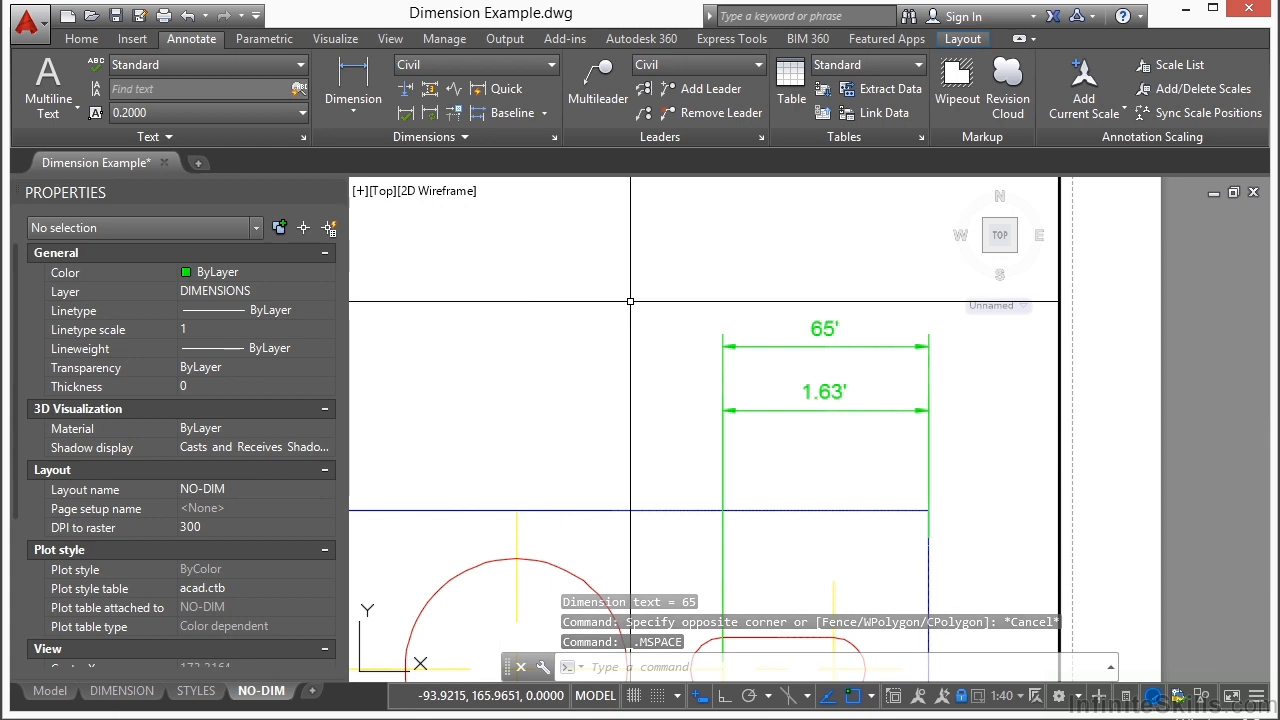
type("DIMASSOC")
key("Return")
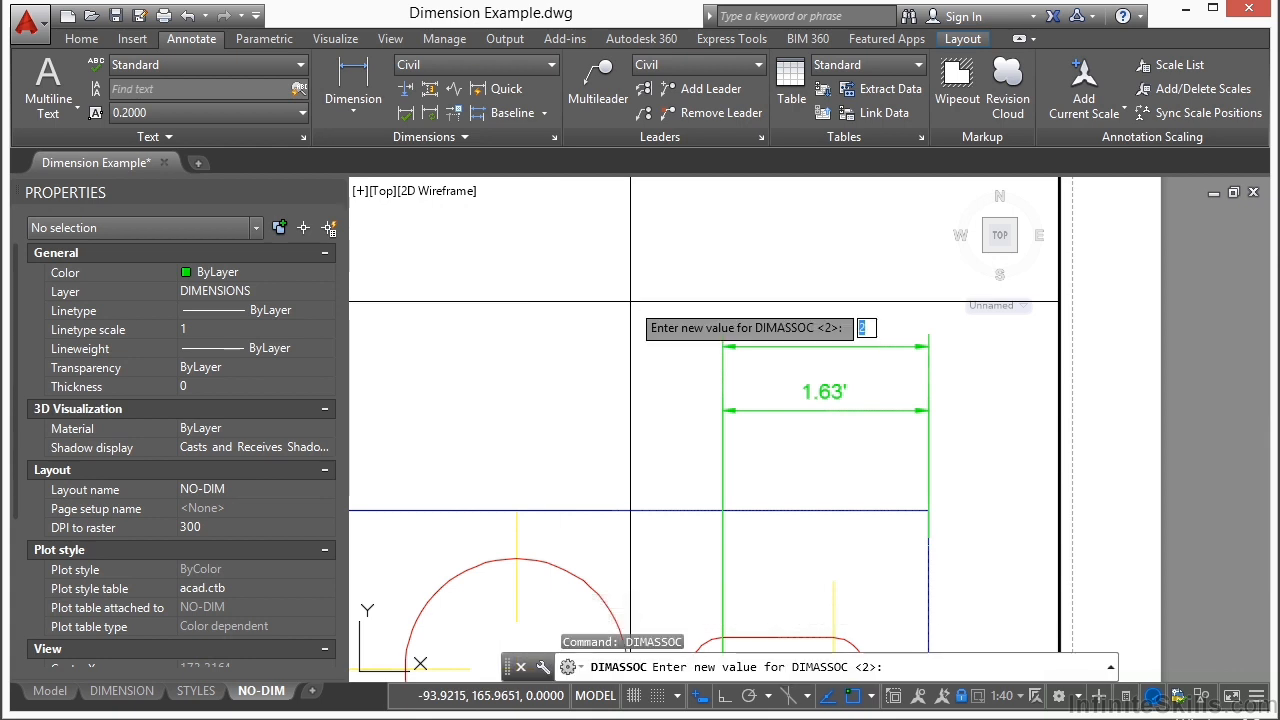
key("Return")
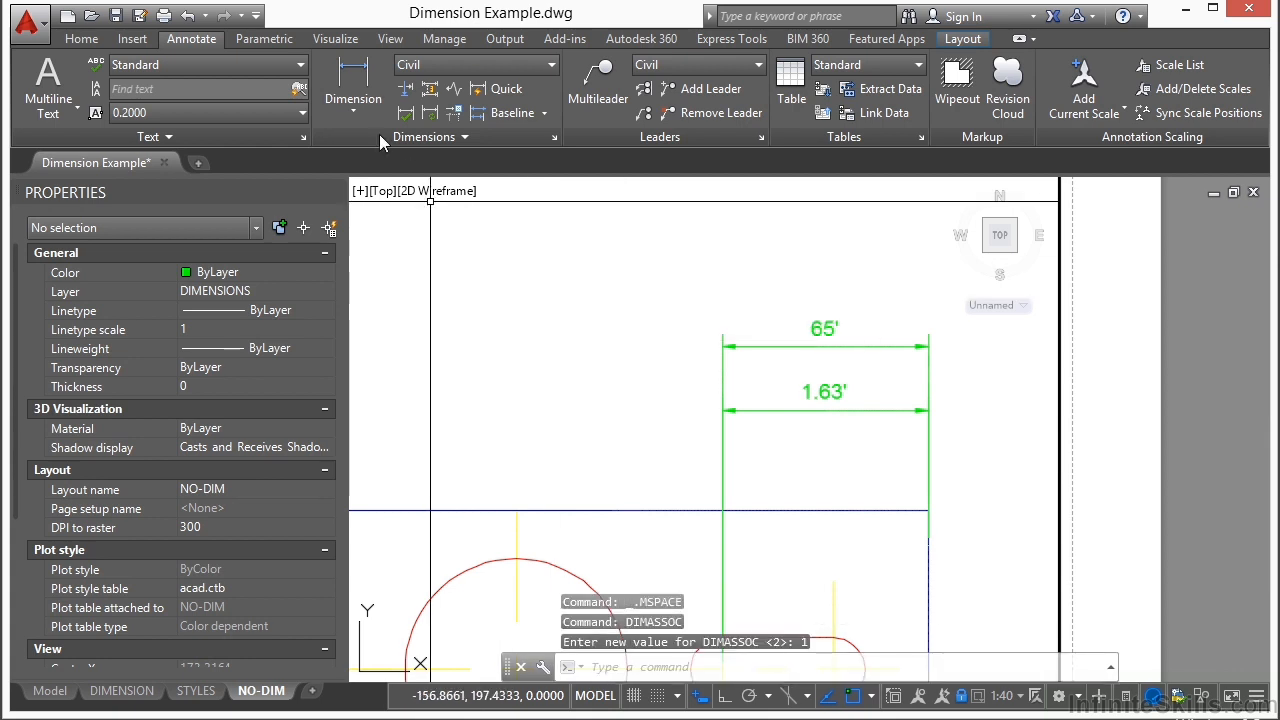
Step: Add a linear dimension in model space from the plate's top-right corner to the slot's left arc centre, placing it just above the plate
left_click(354, 82)
left_click(928, 510)
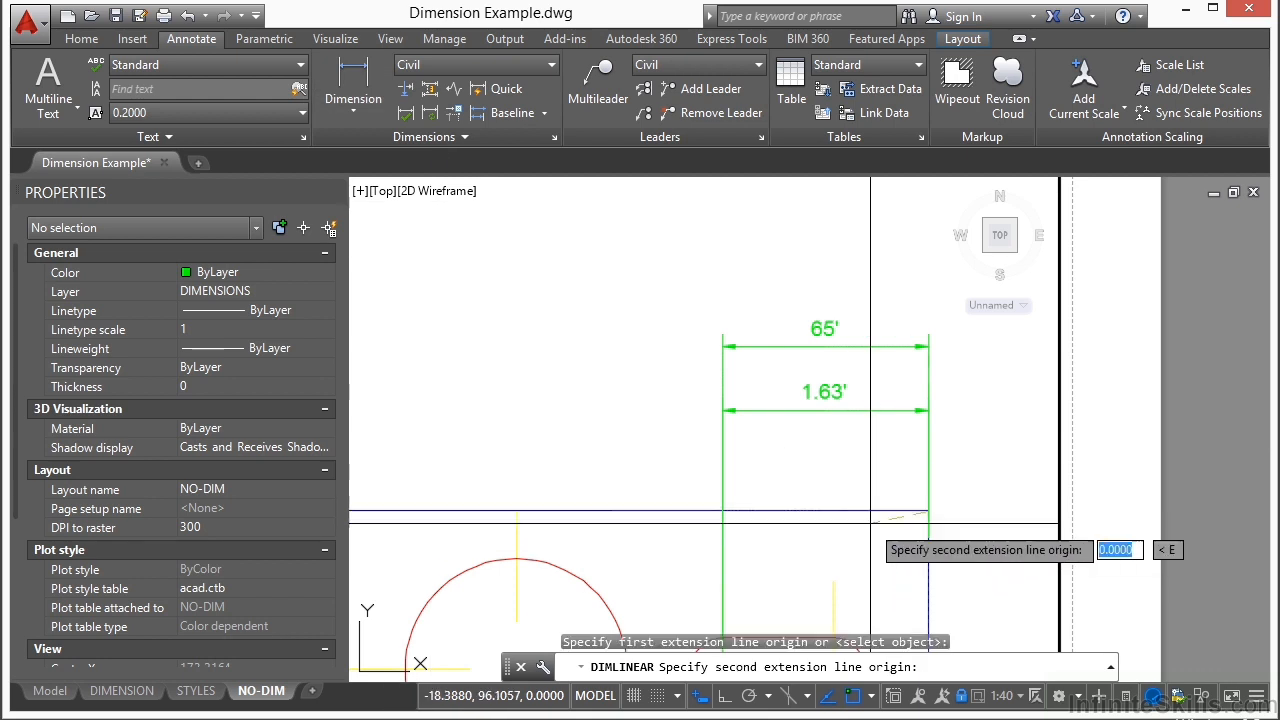
middle_click_drag(831, 556, 815, 460)
left_click(707, 573)
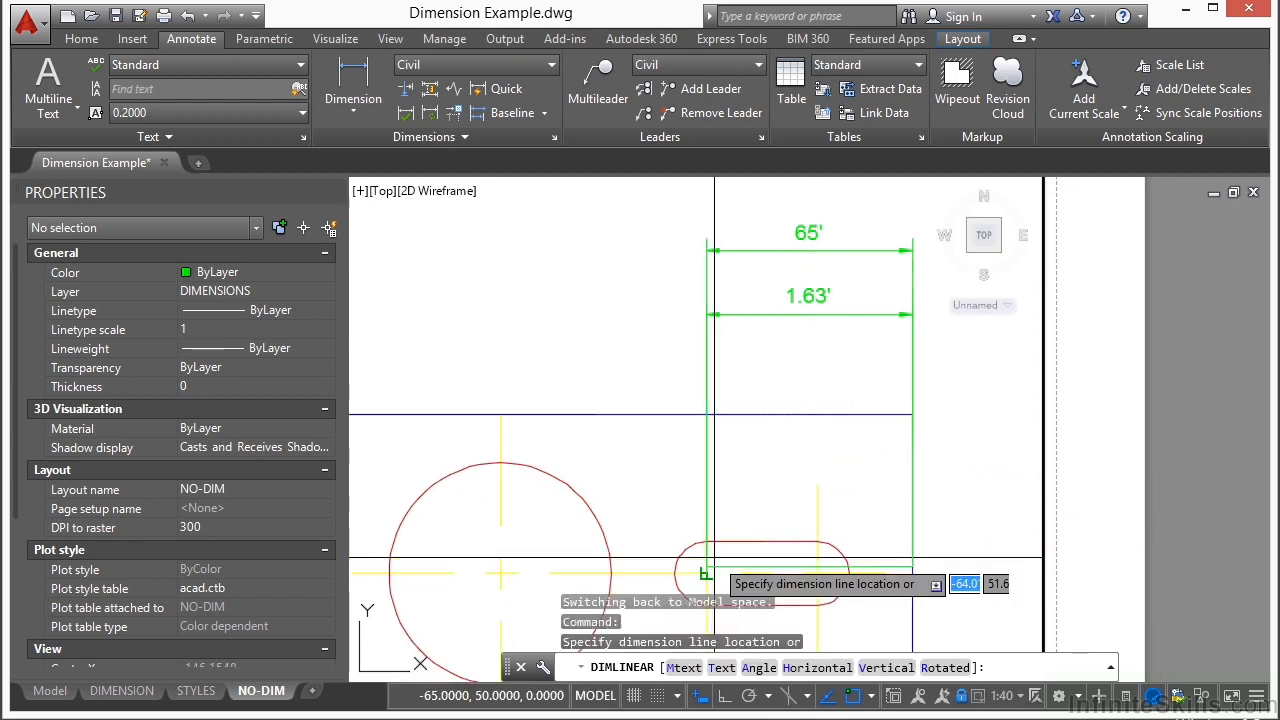
left_click(841, 368)
scroll(843, 361, "up", 8)
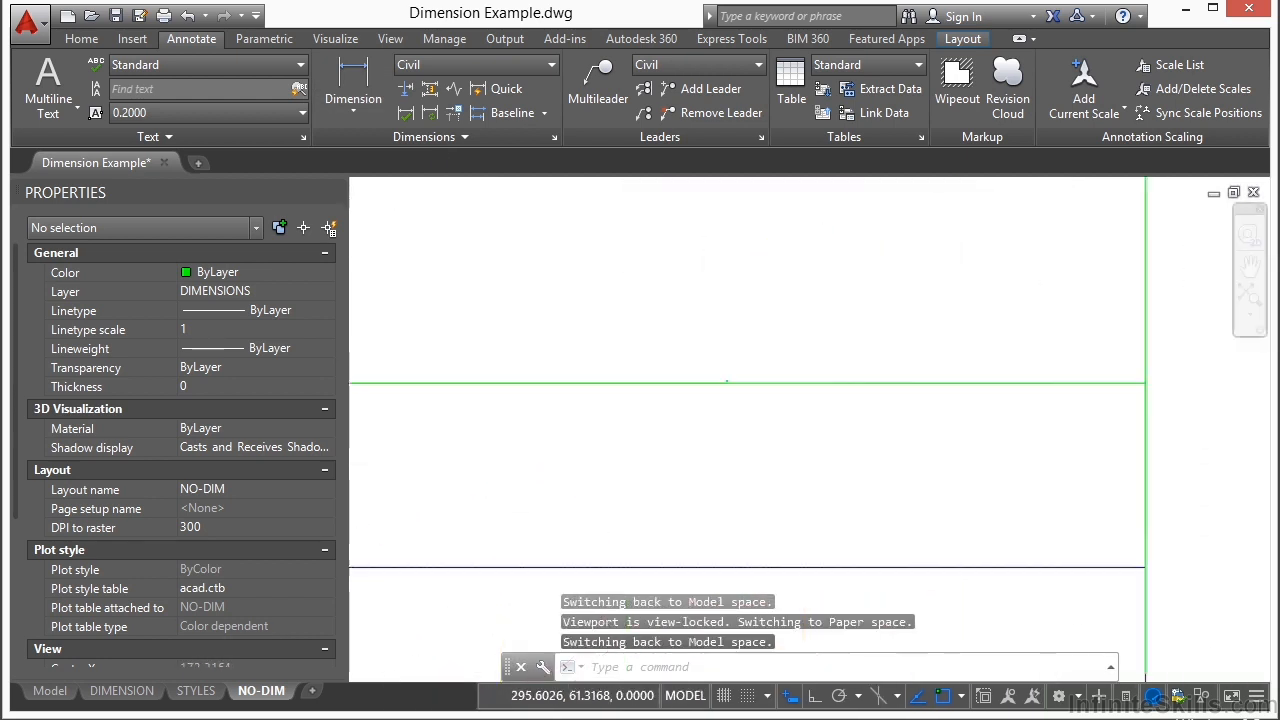
scroll(630, 418, "up", 10)
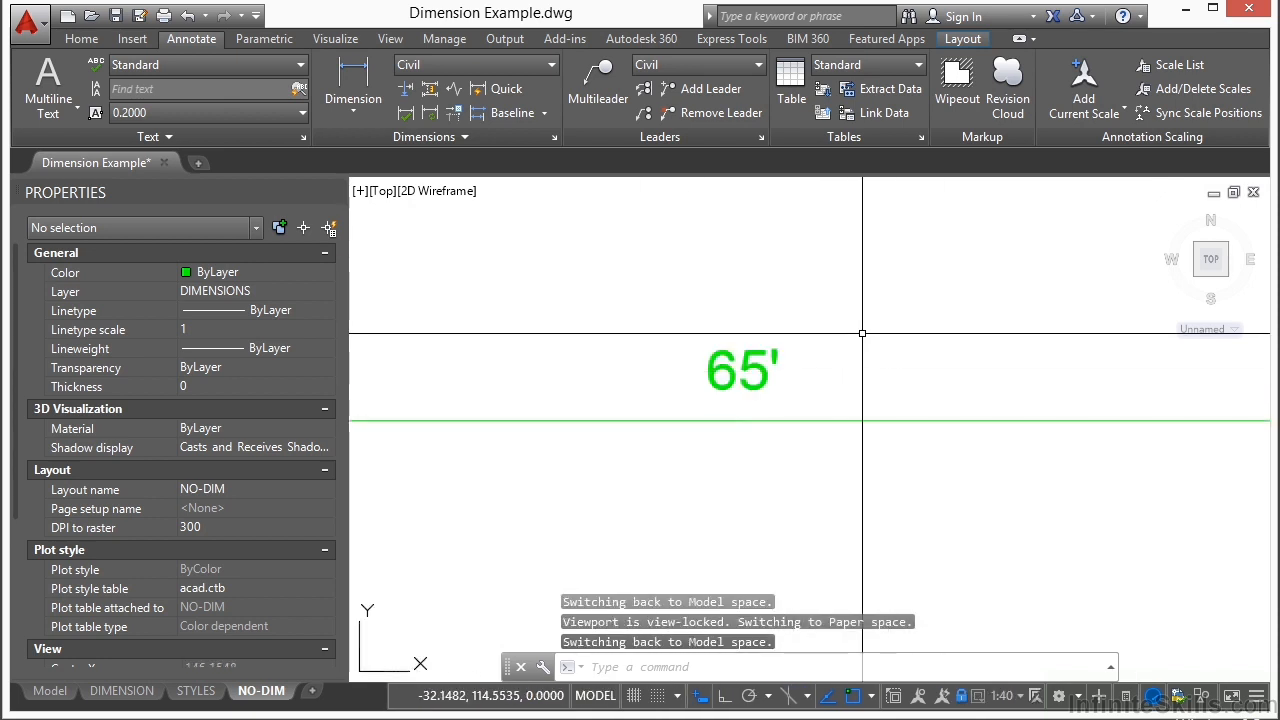
scroll(709, 381, "down", 5)
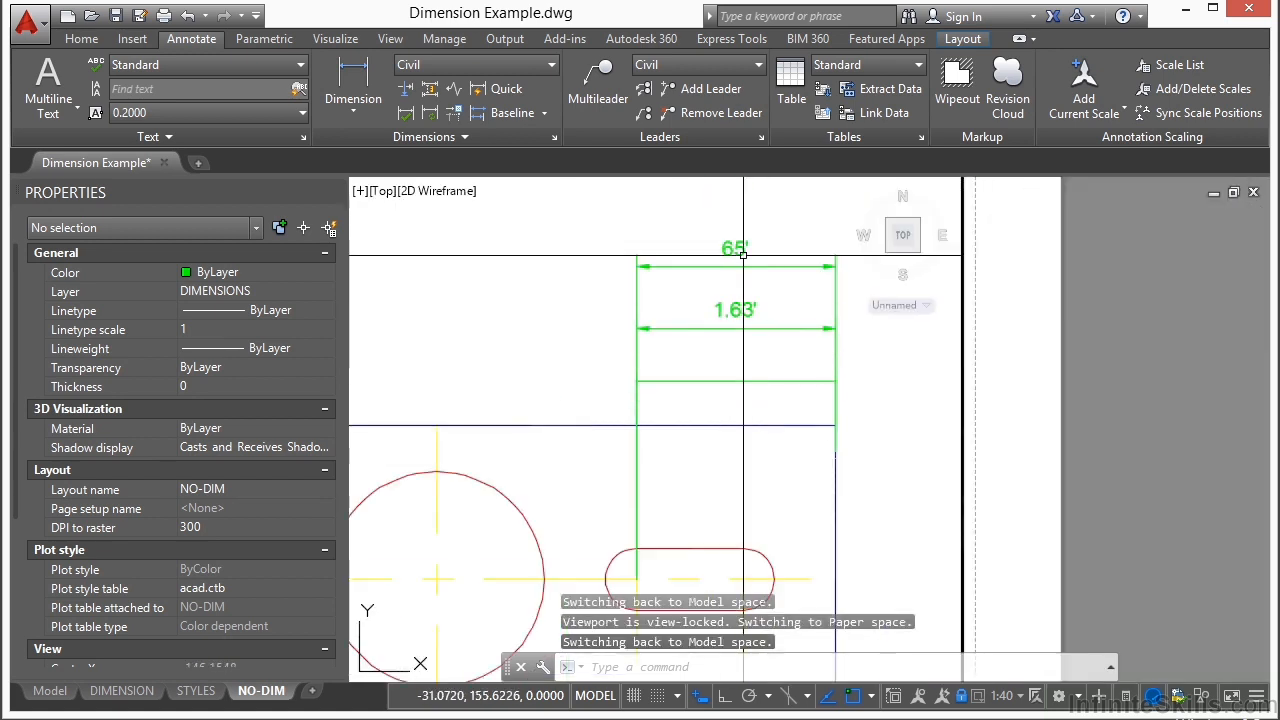
Step: Return to paper space and enter 1 for the DIMASSOC system variable
double_click(1030, 410)
key("Escape")
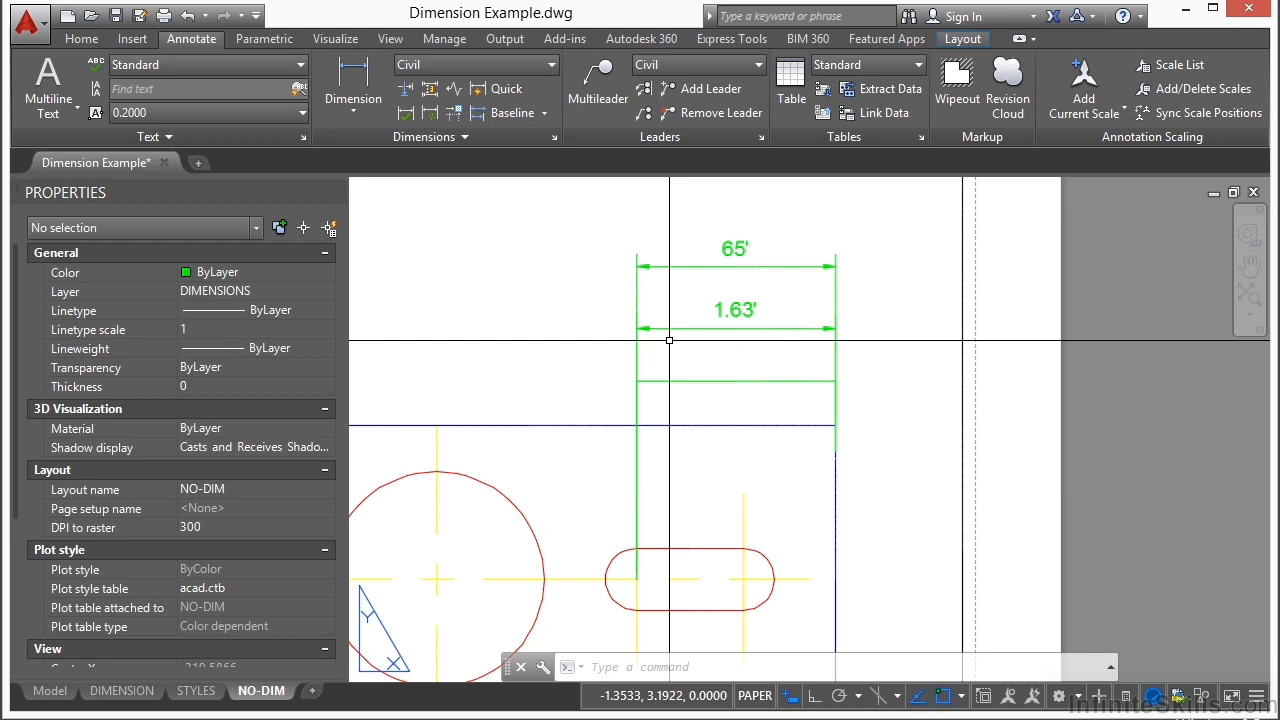
type("DIMLINEAR")
key("Escape")
type("DIMASSOC")
key("Return")
type("1")
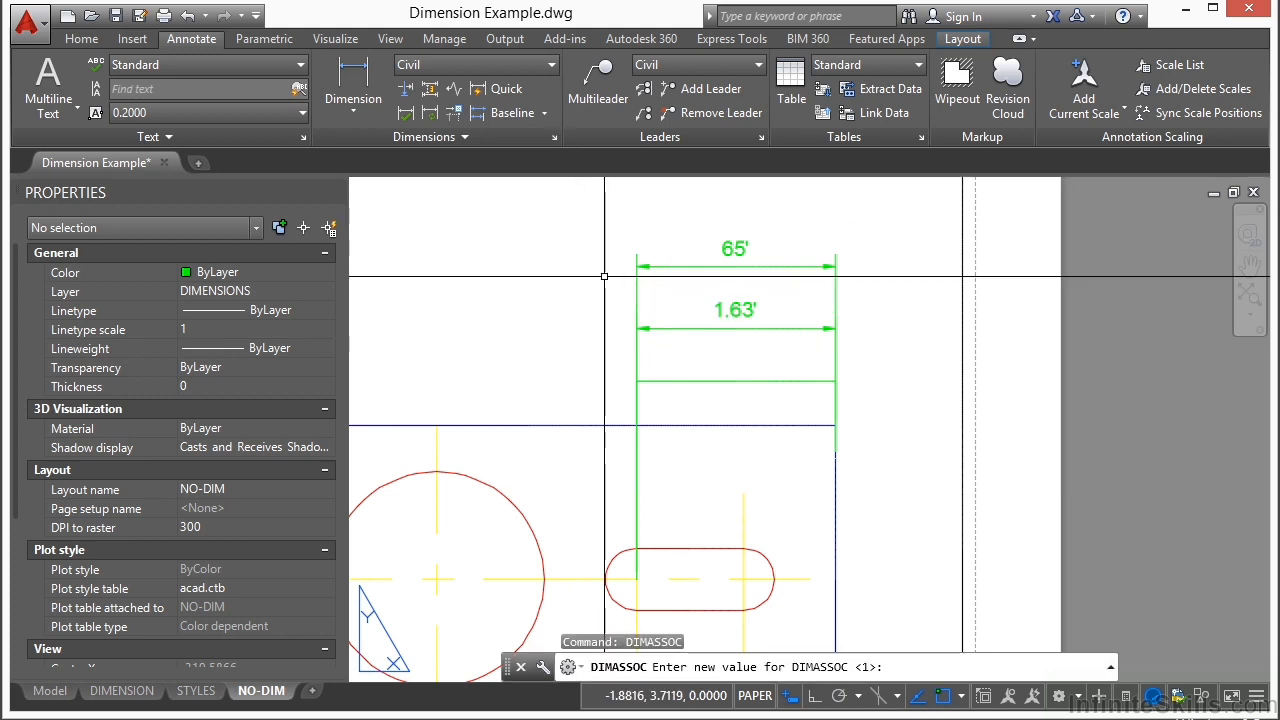
key("Return")
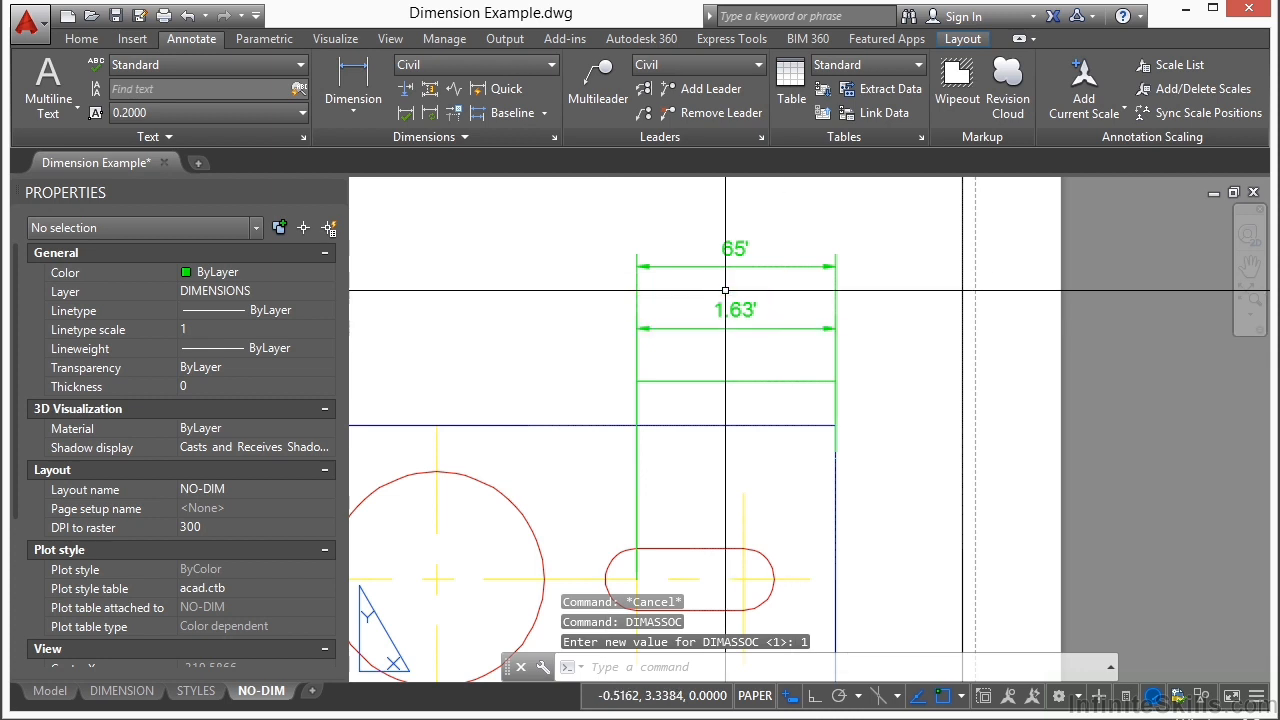
Step: Create a dimension style named Copy of Civil, based on Civil, with a measurement scale factor of 10
left_click(555, 139)
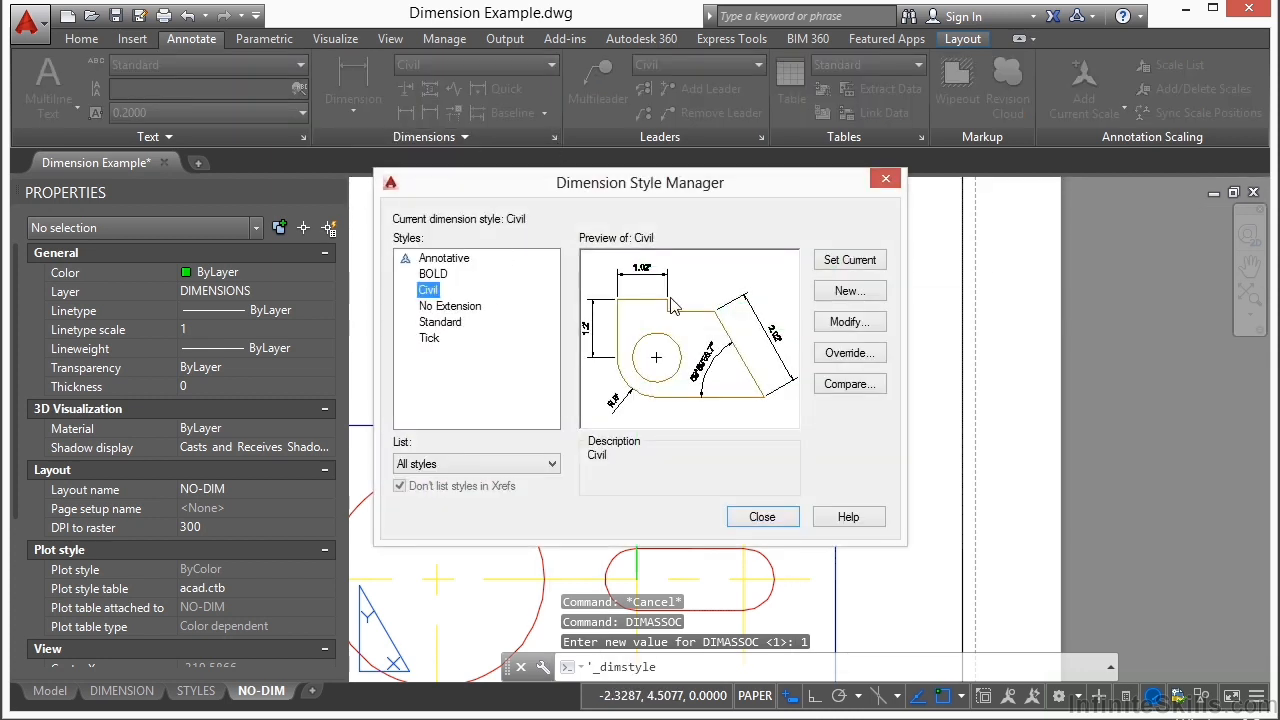
left_click(849, 296)
left_click(776, 312)
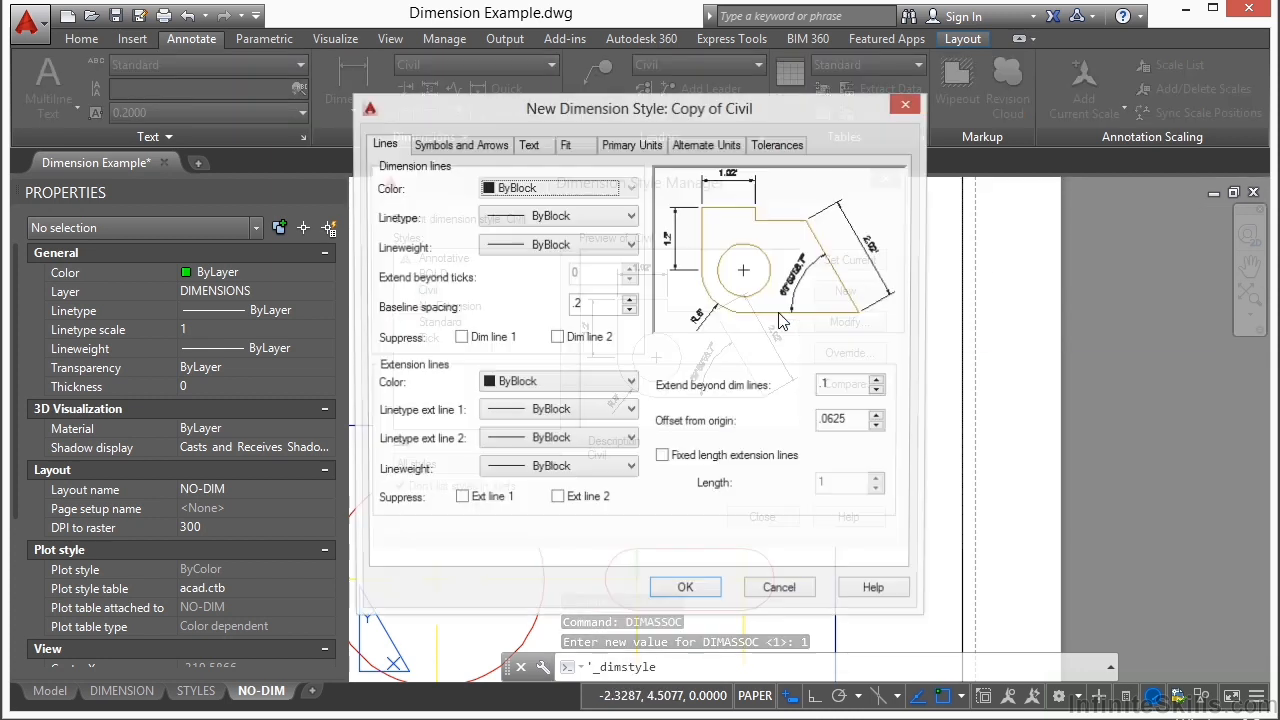
left_click(490, 148)
left_click(522, 150)
left_click(612, 146)
left_click(559, 400)
type("0")
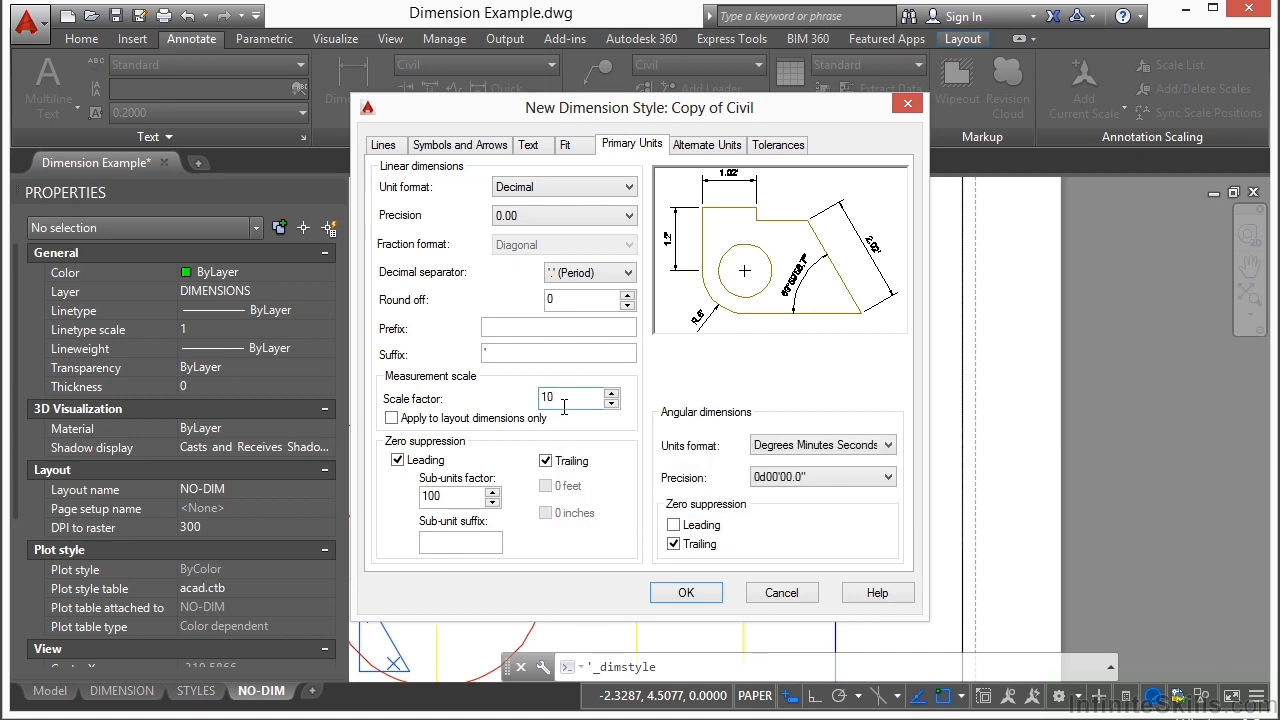
left_click(686, 593)
left_click(770, 517)
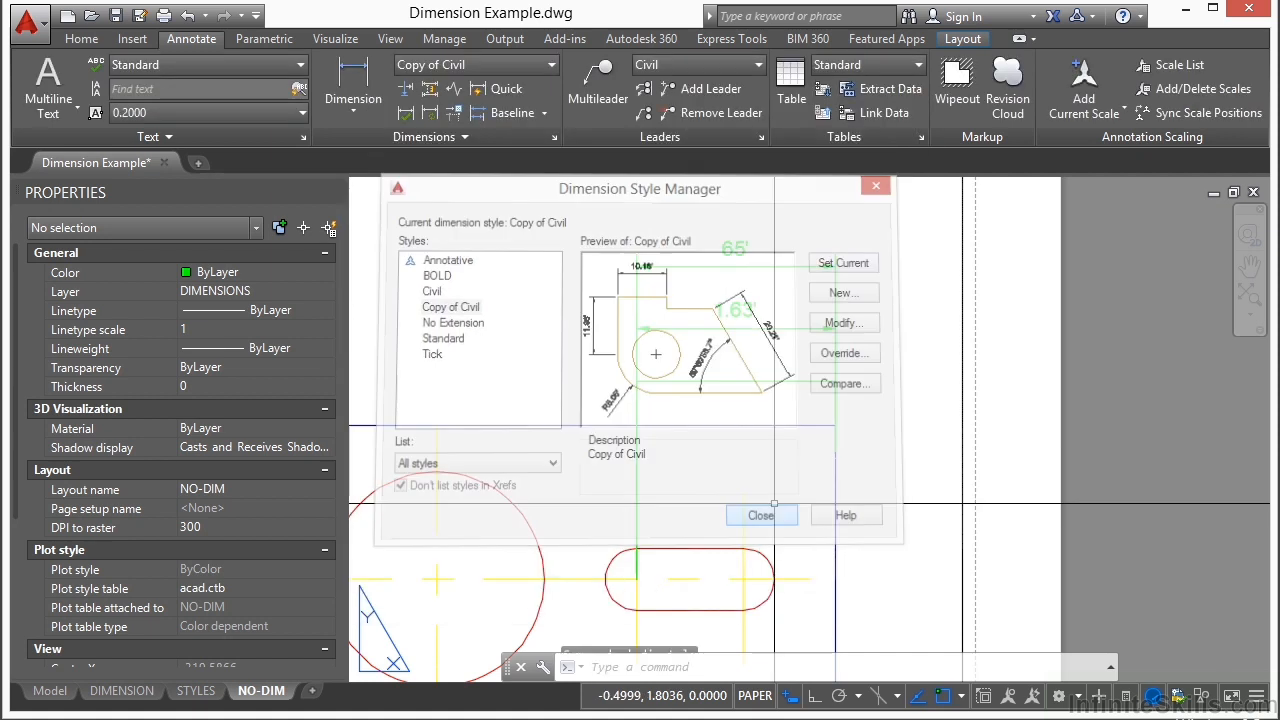
Step: Add a paper-space linear dimension from the plate's top-right corner to the slot's left arc centre, placing it just below the 1.63' dimension
left_click(372, 88)
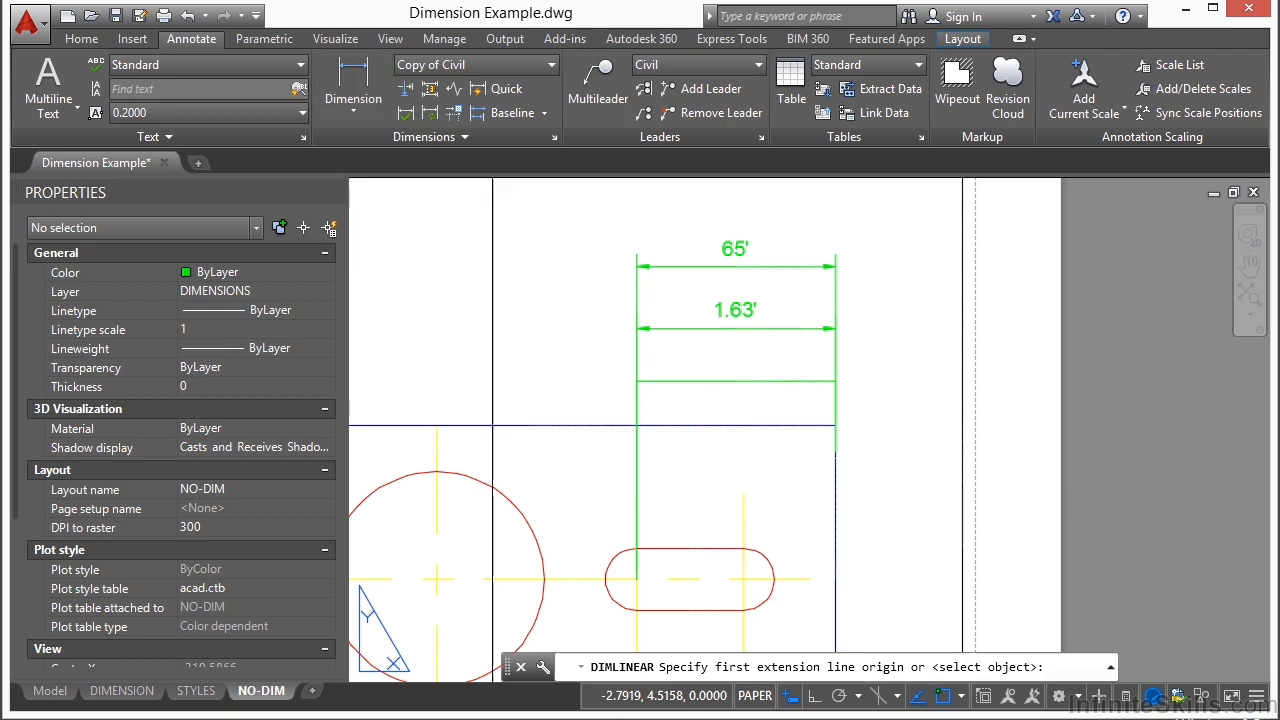
left_click(835, 426)
left_click(636, 579)
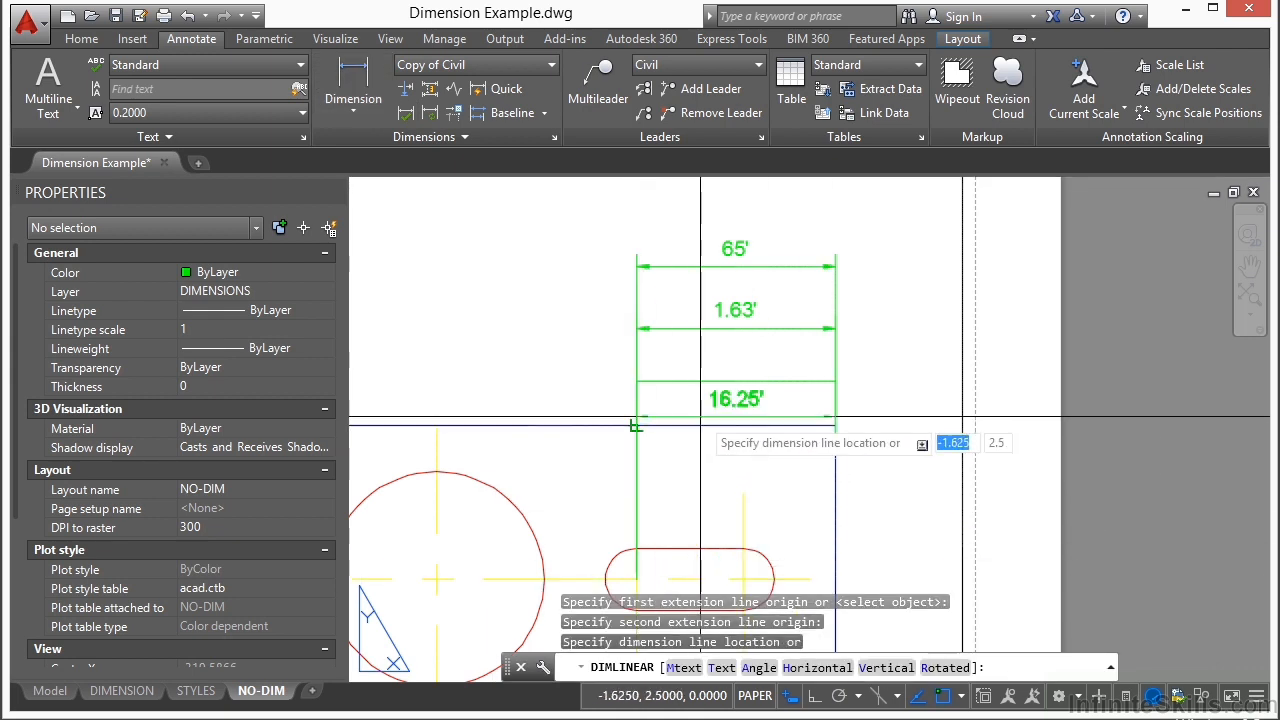
scroll(706, 357, "up", 2)
left_click(706, 377)
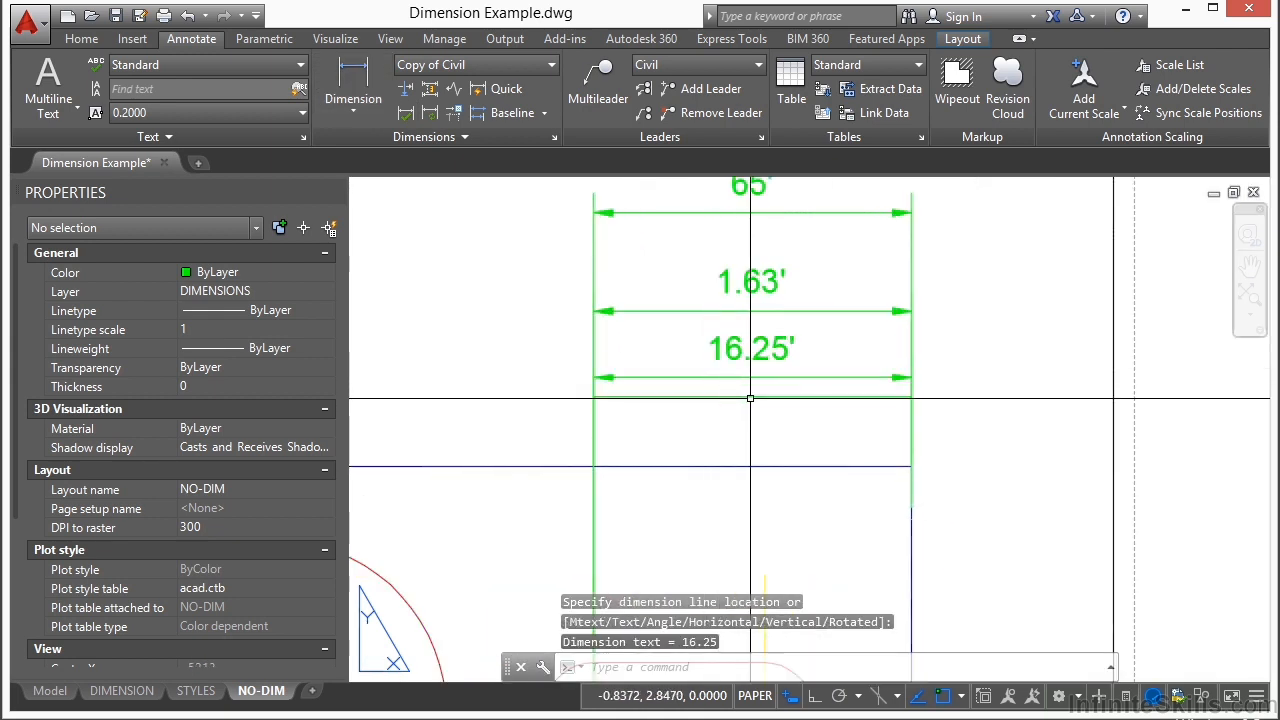
middle_click_drag(855, 332, 840, 369)
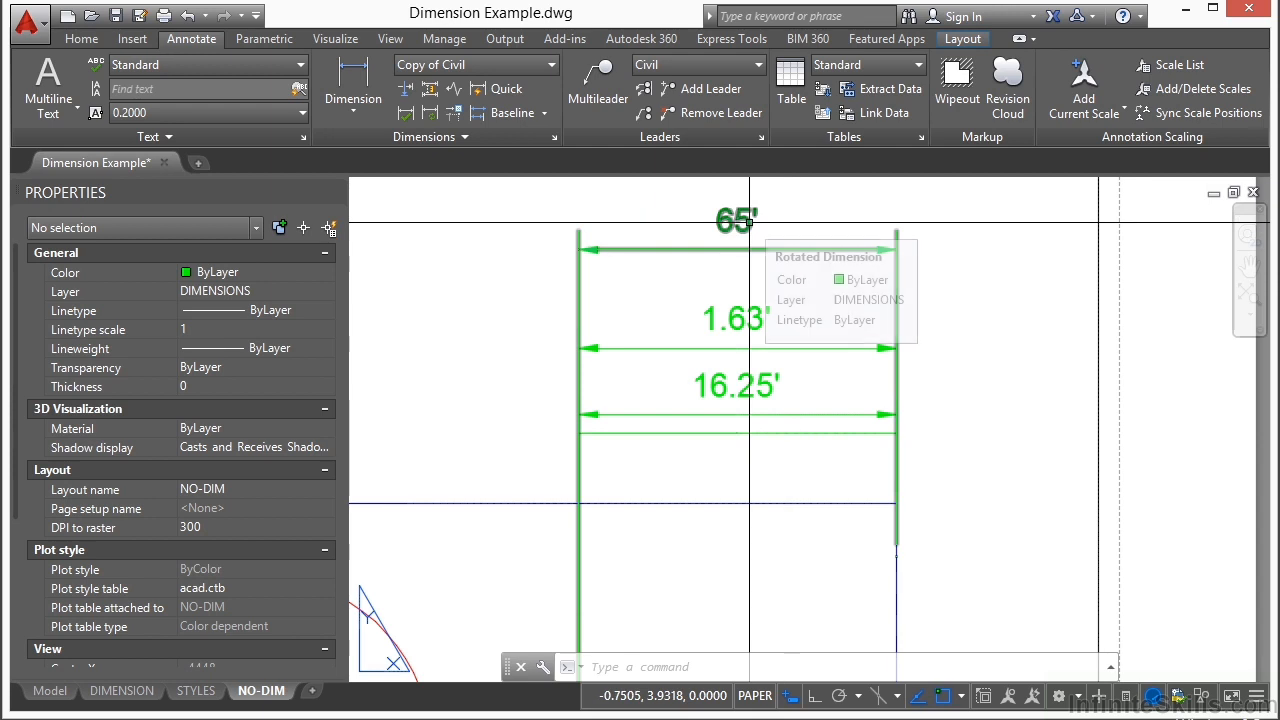
scroll(748, 221, "down", 2)
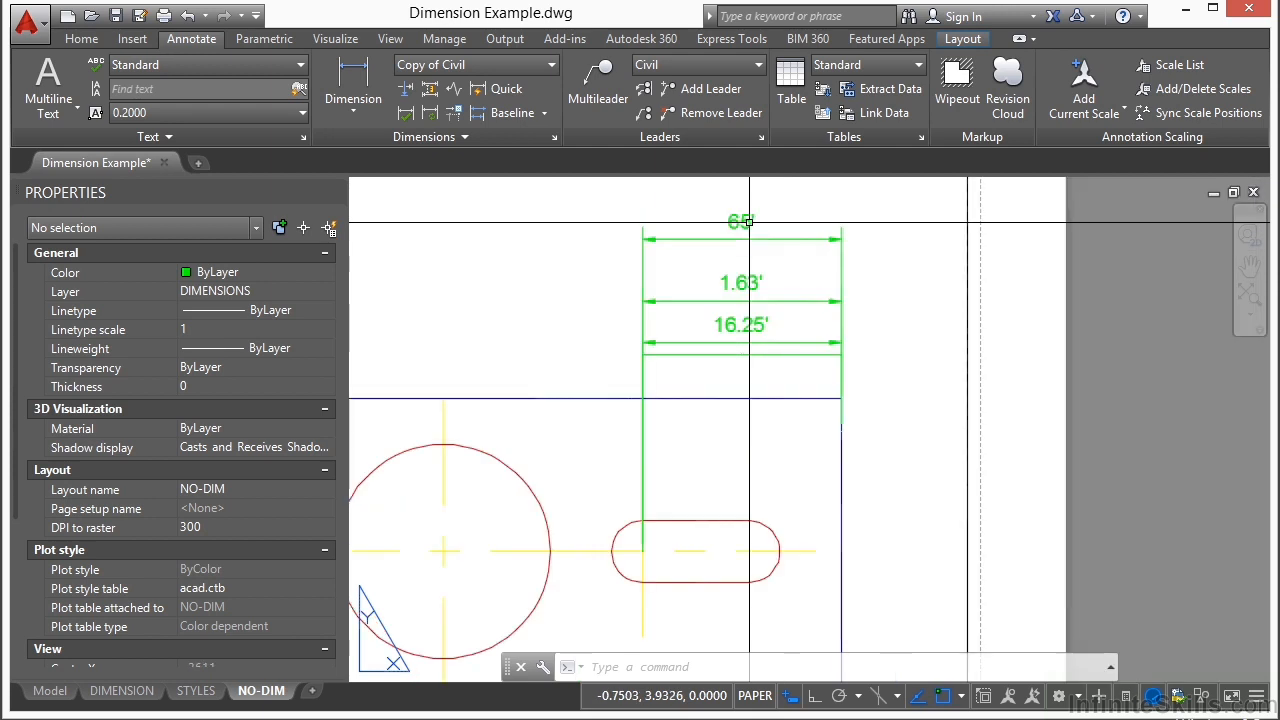
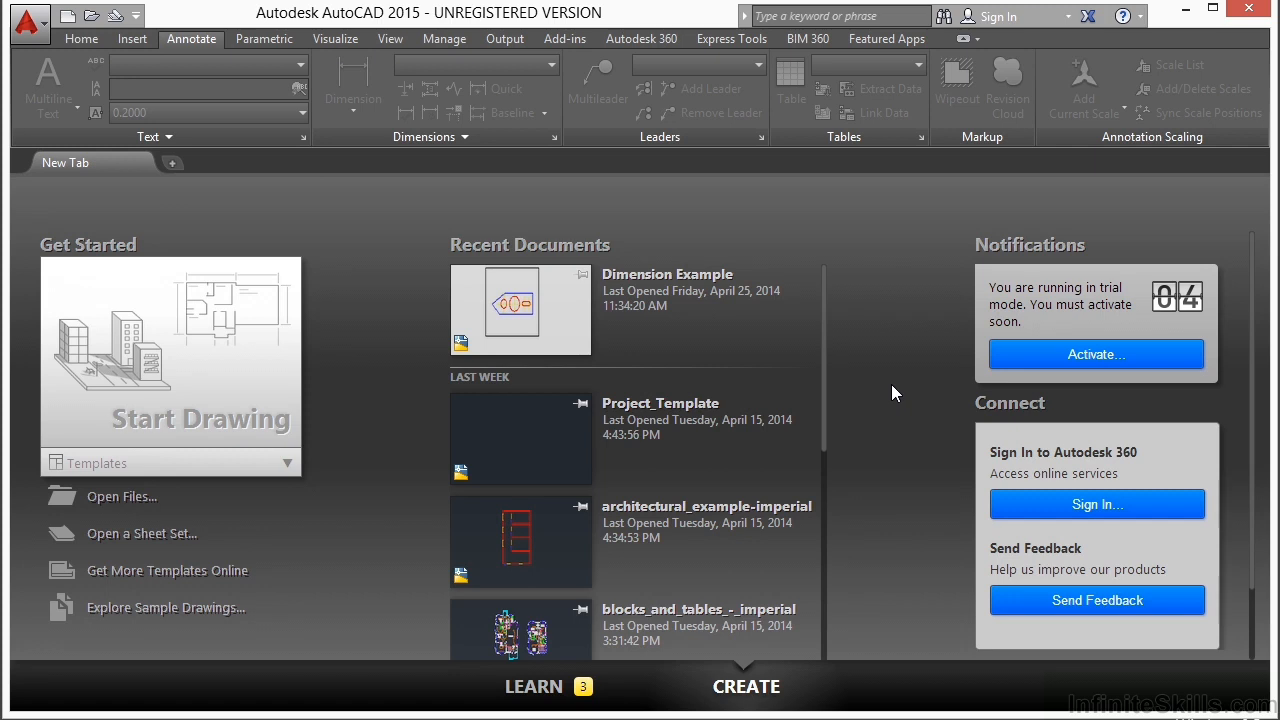
Step: Open the annotation.dwg drawing from folder 10
left_click(107, 498)
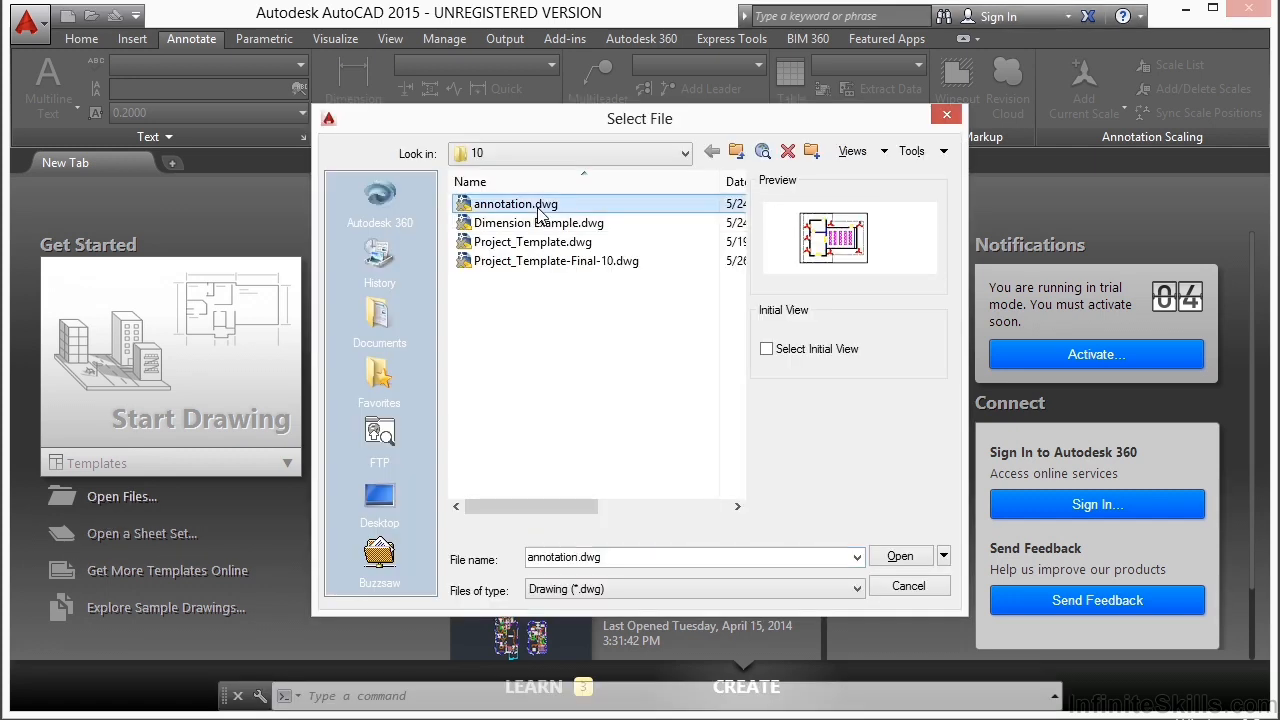
left_click(891, 559)
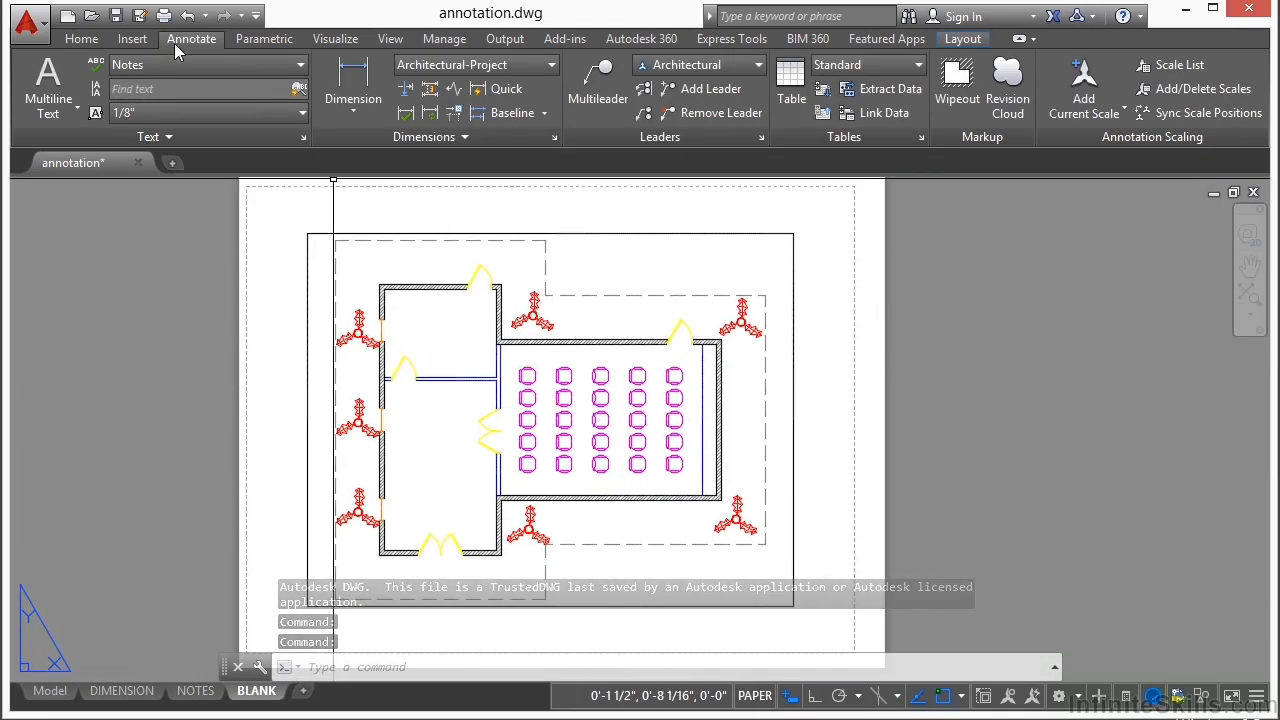
Step: Add a multileader from the upper-middle red plant's lower-right leaf, with its text above and right reading THIS IS A RED PLANT
left_click(588, 78)
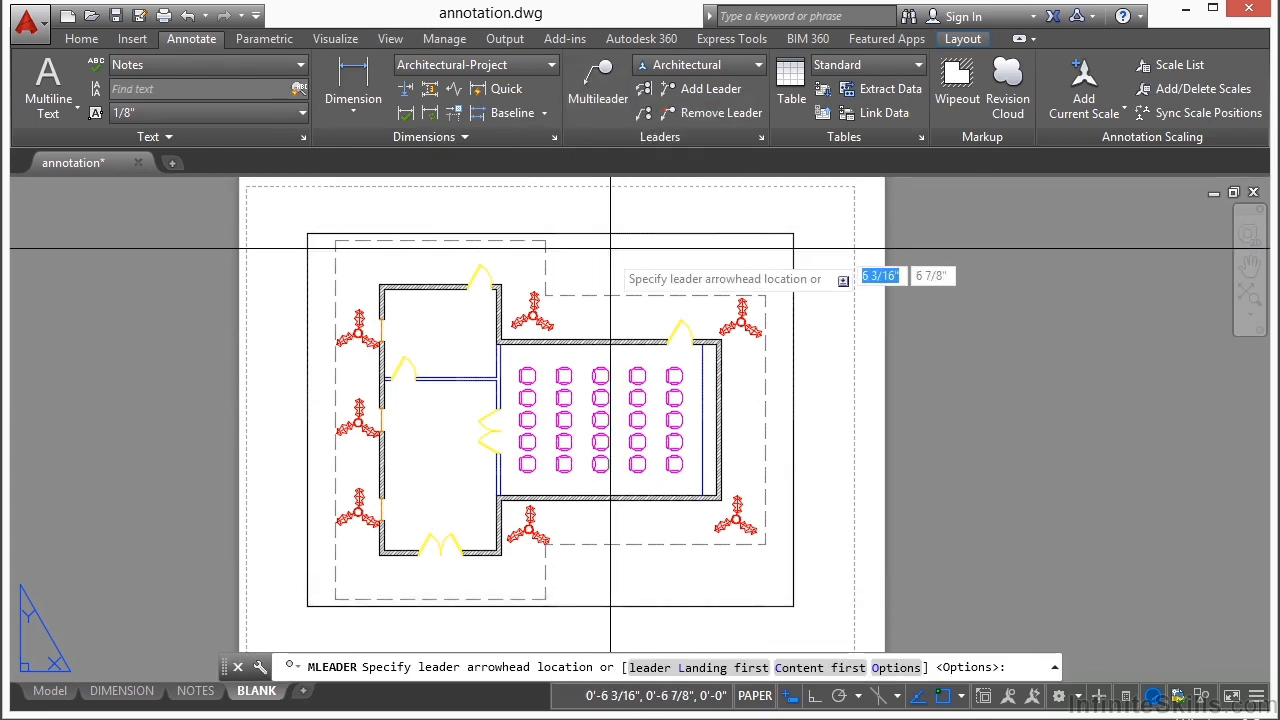
scroll(590, 274, "up", 4)
left_click(474, 396)
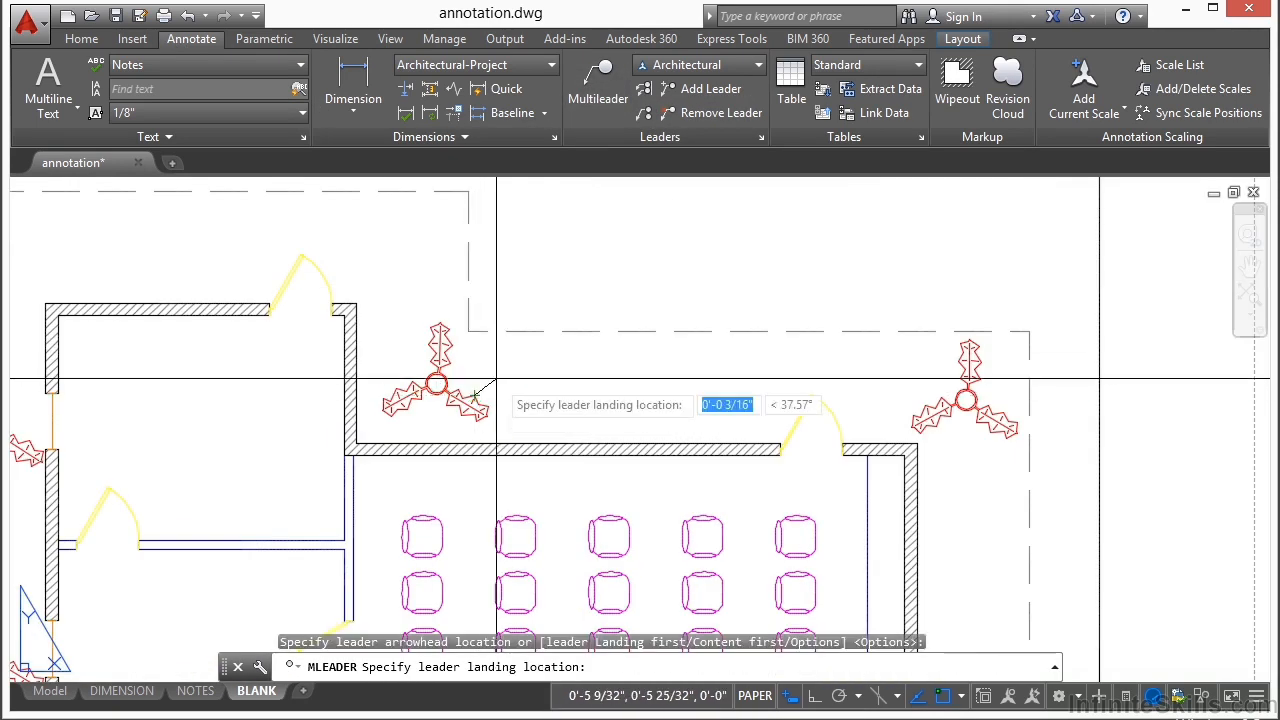
left_click(575, 252)
type("THIS IS A RE")
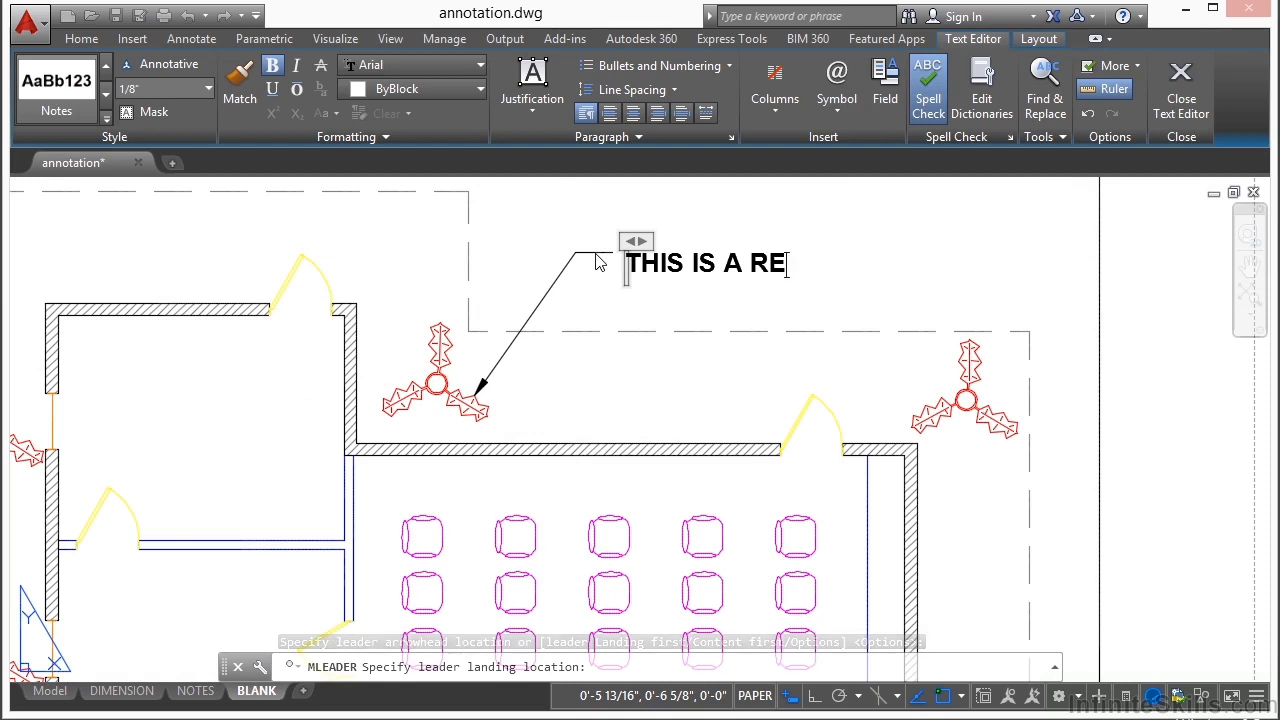
type("D PLANT")
left_click(712, 363)
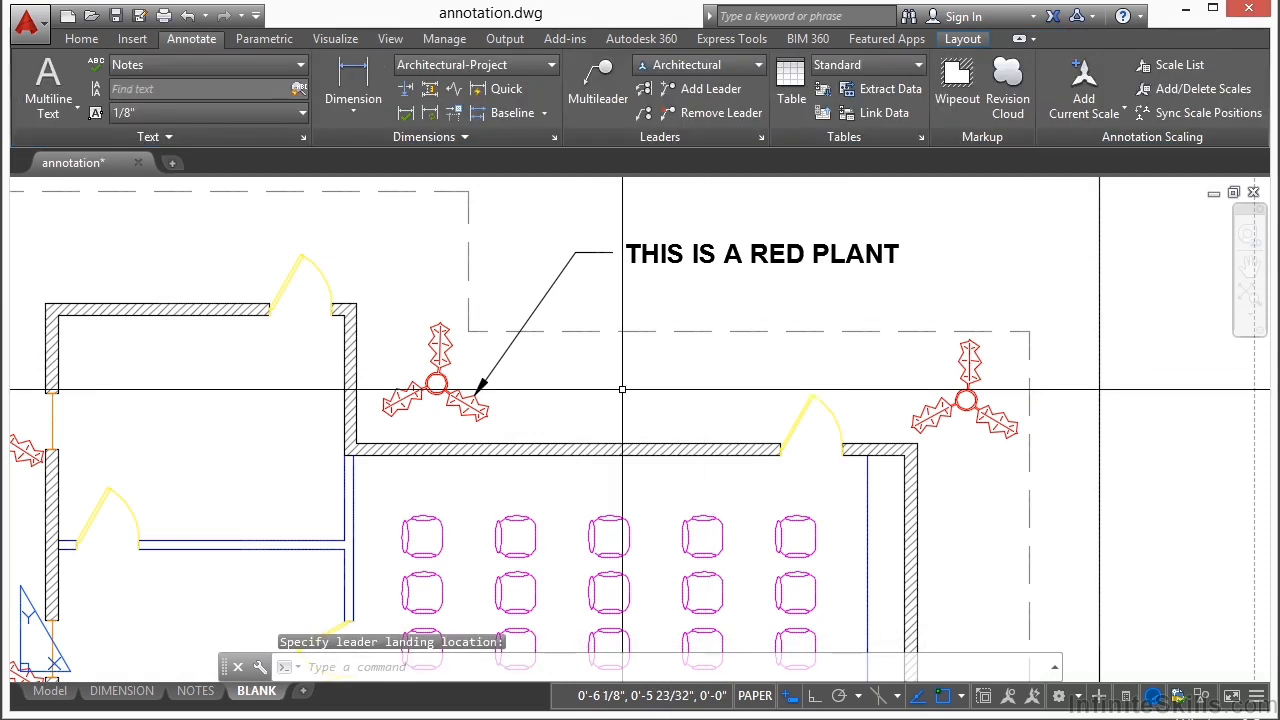
Step: Add a second multileader from the upper-right plant's left leaf, landing to its left, with the text ANOTHER RED PLANT
type("ML")
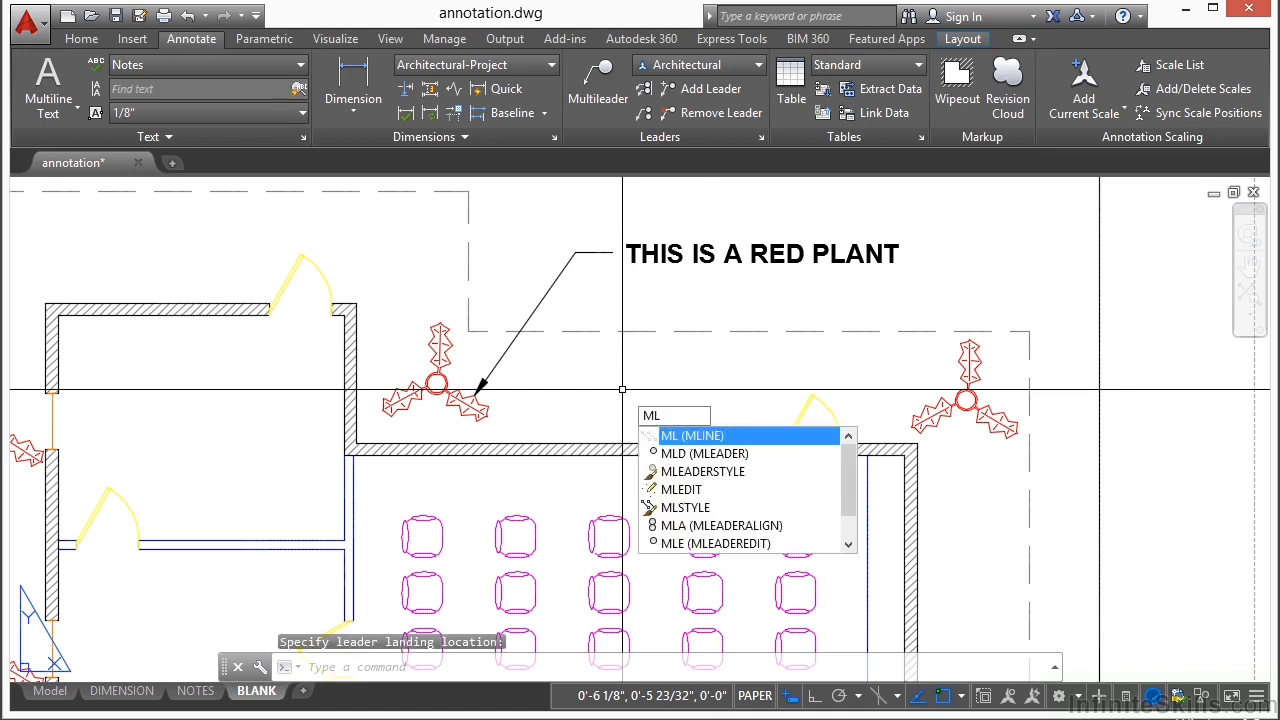
type("D")
key("Return")
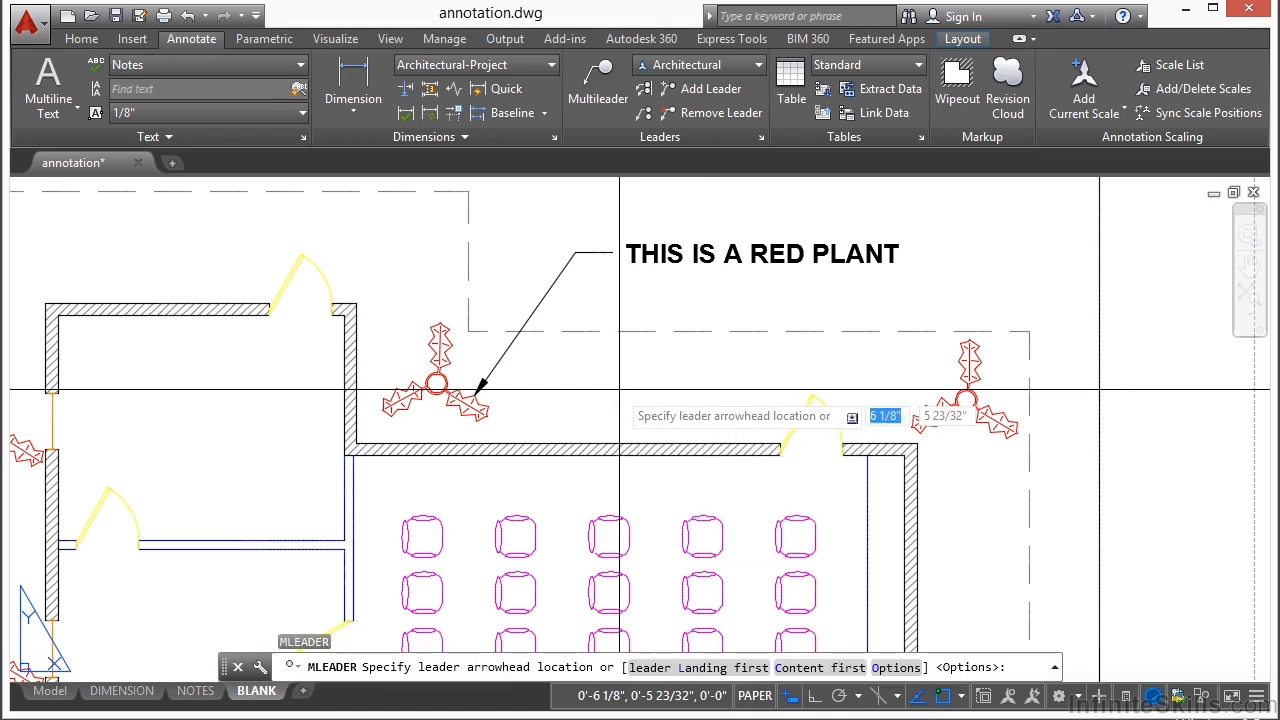
left_click(939, 404)
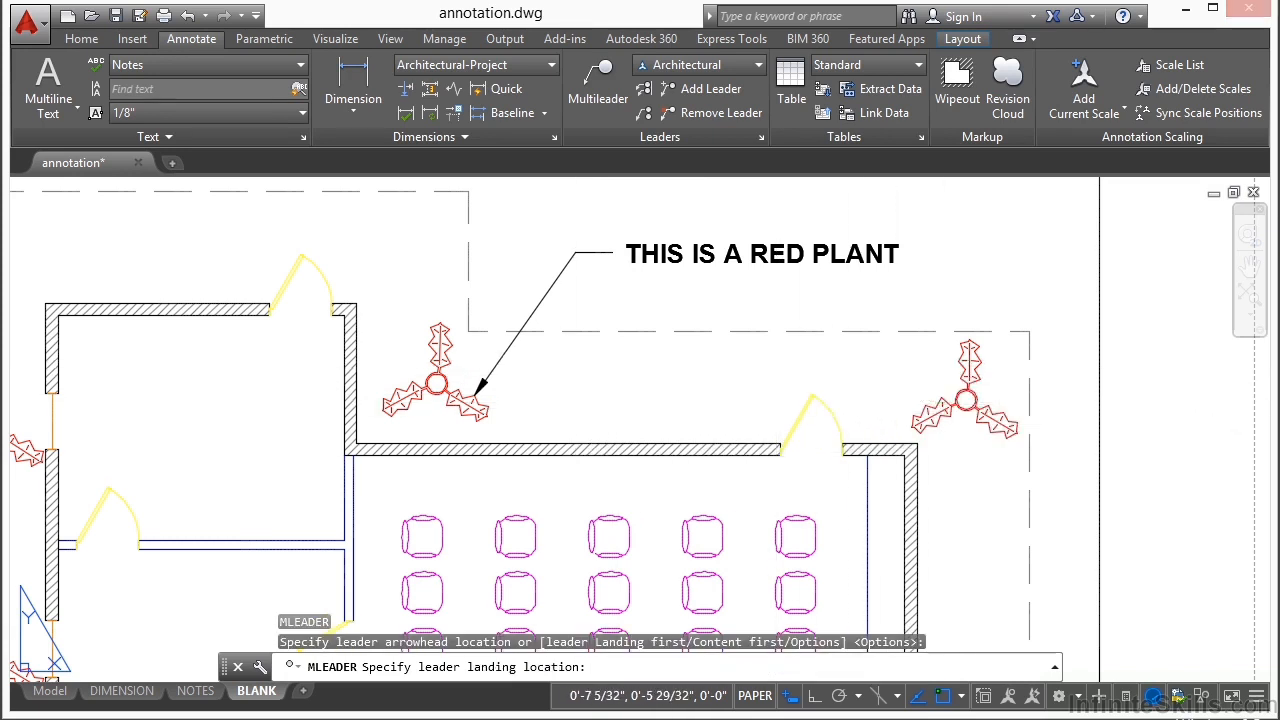
left_click(776, 362)
type("ANOTHER RED PLANT")
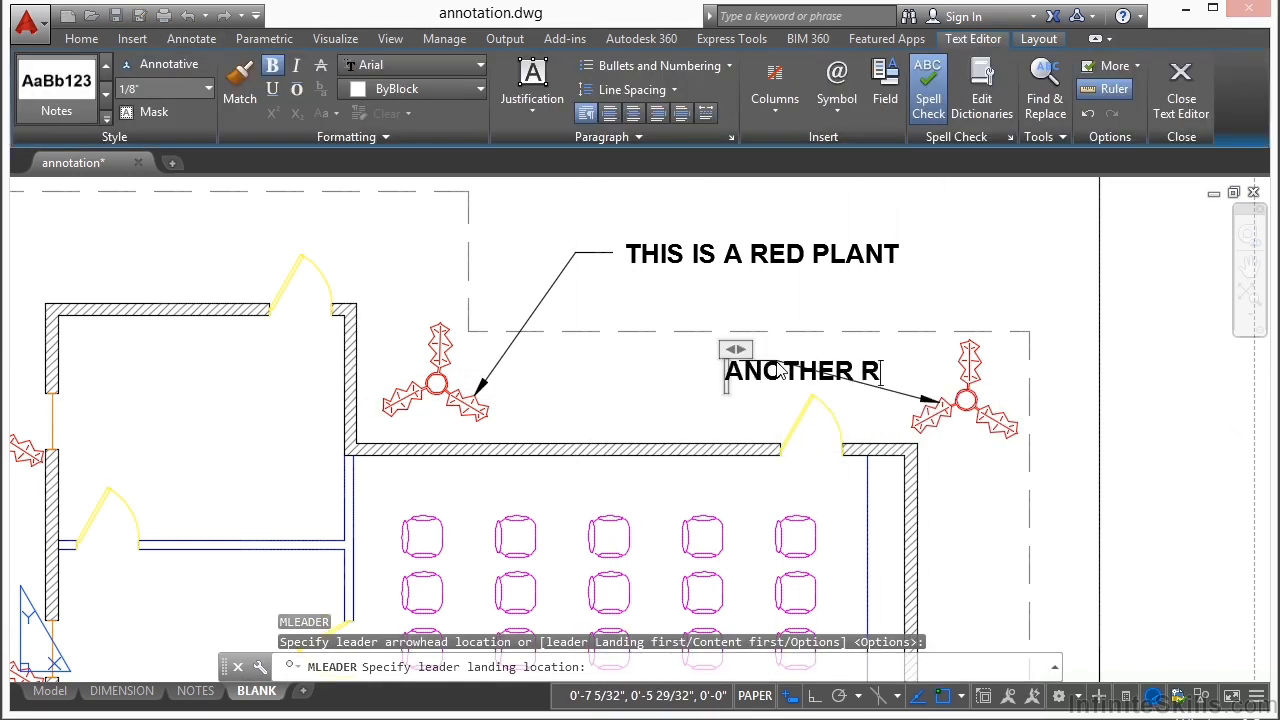
left_click(841, 327)
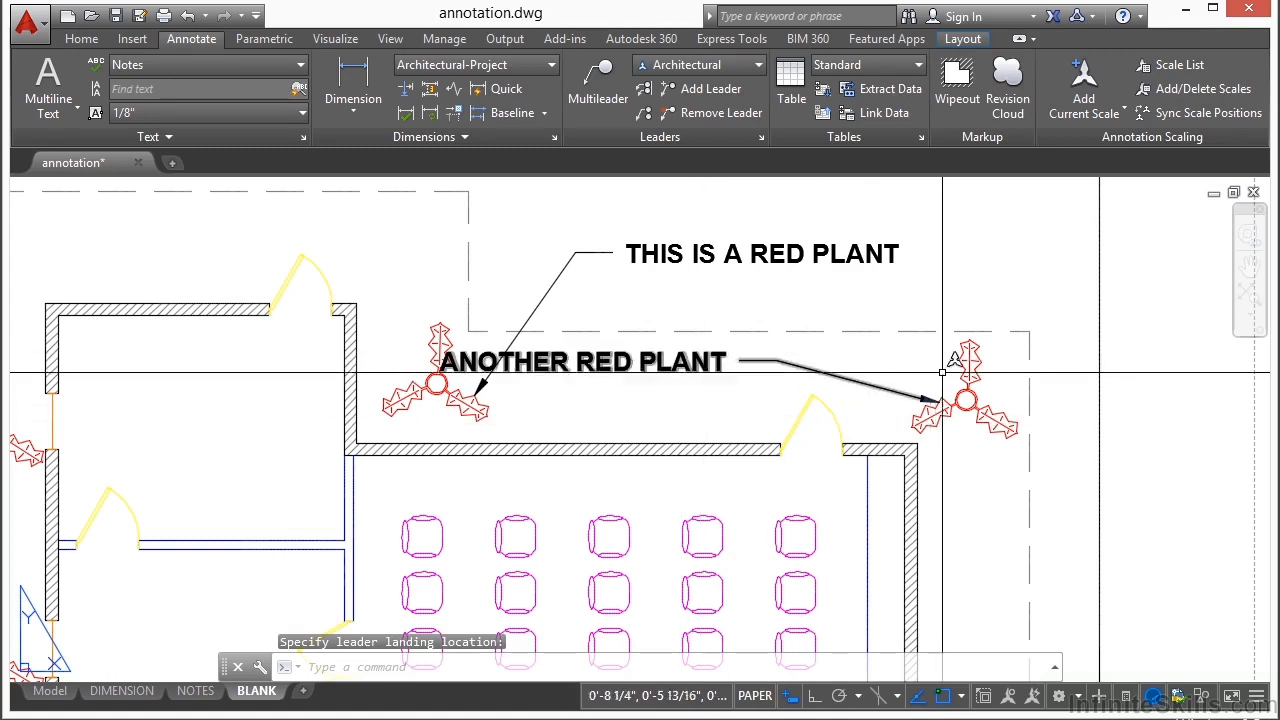
Step: Replace the word PLANT with BUSH in the ANOTHER RED PLANT leader text
left_click(655, 364)
double_click(652, 366)
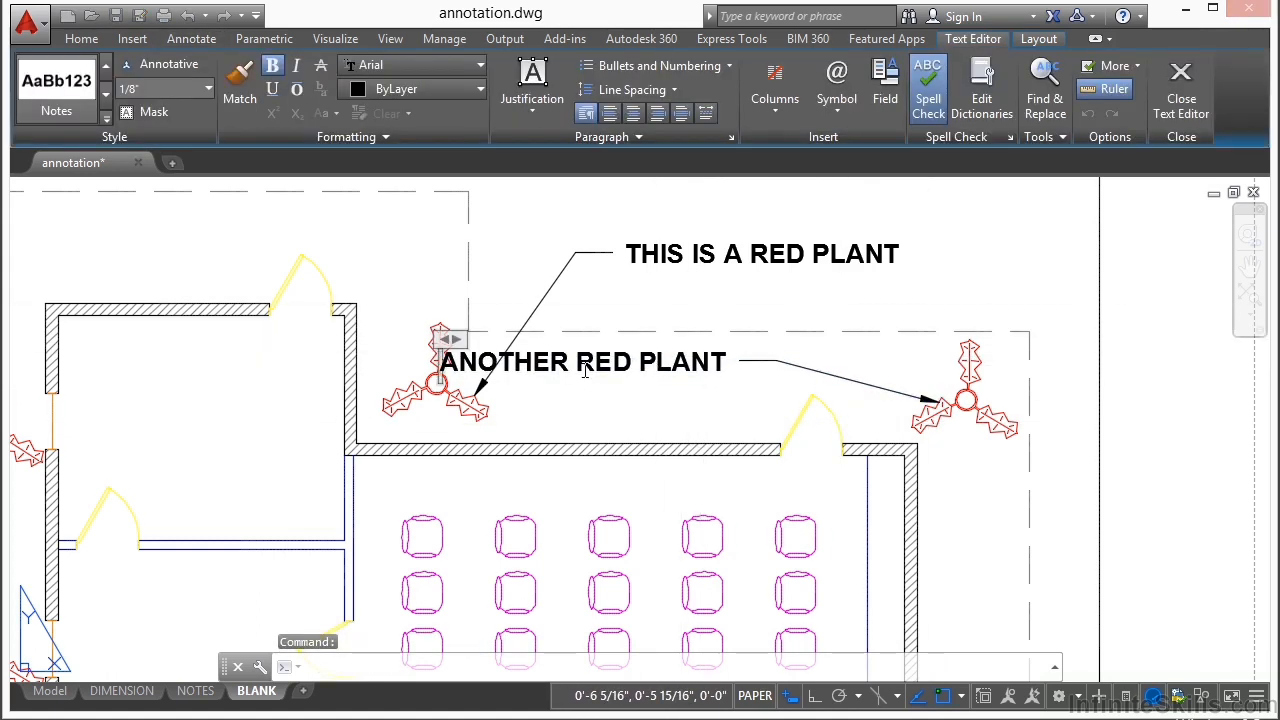
left_click_drag(639, 364, 736, 372)
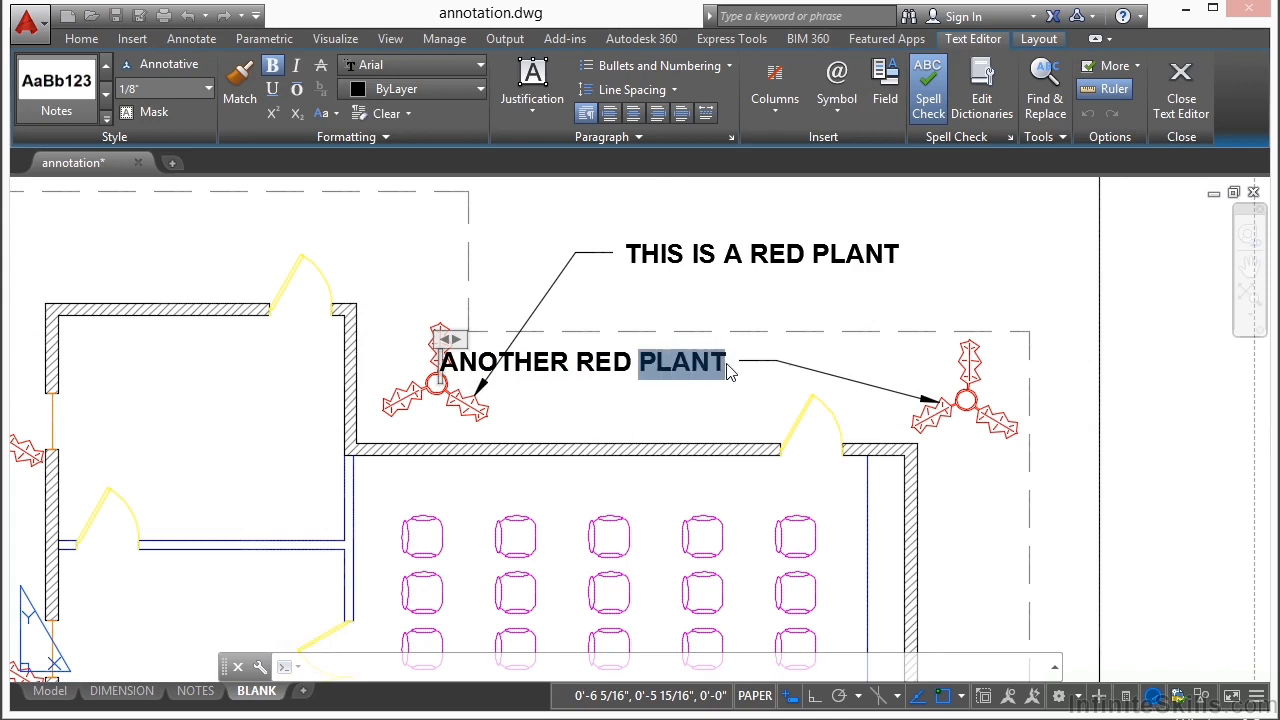
type("BUSH")
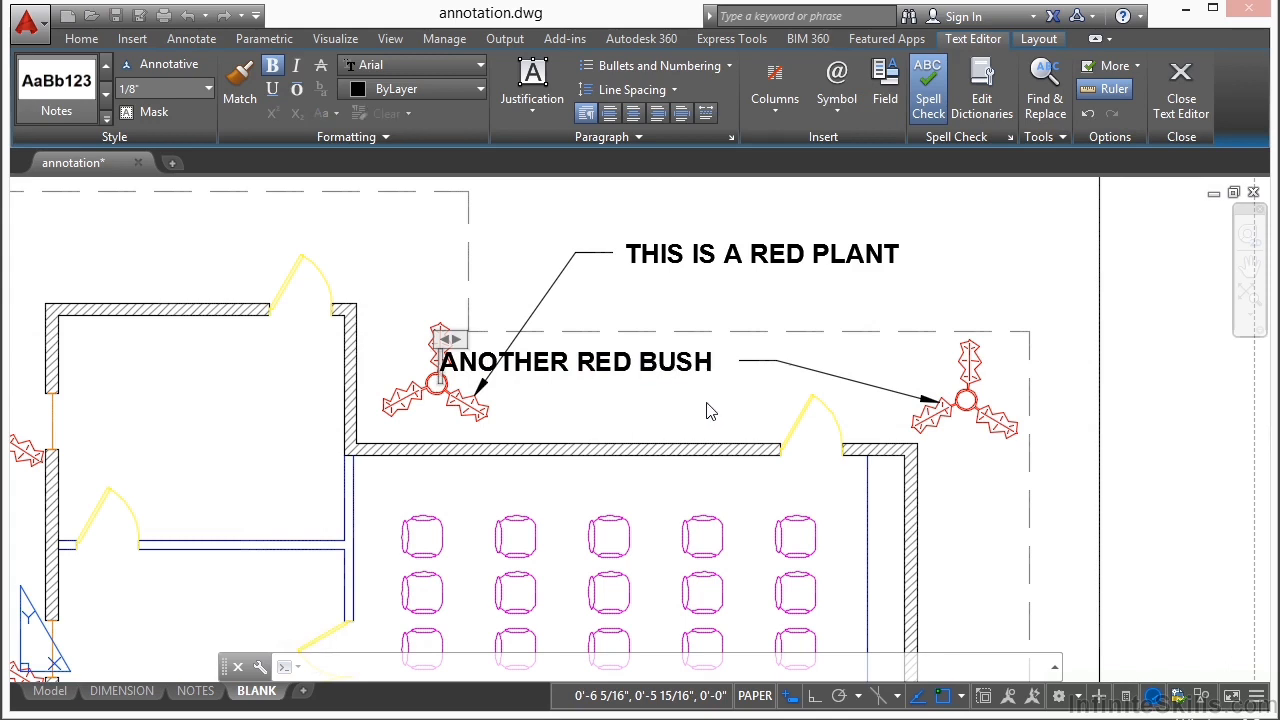
left_click(710, 405)
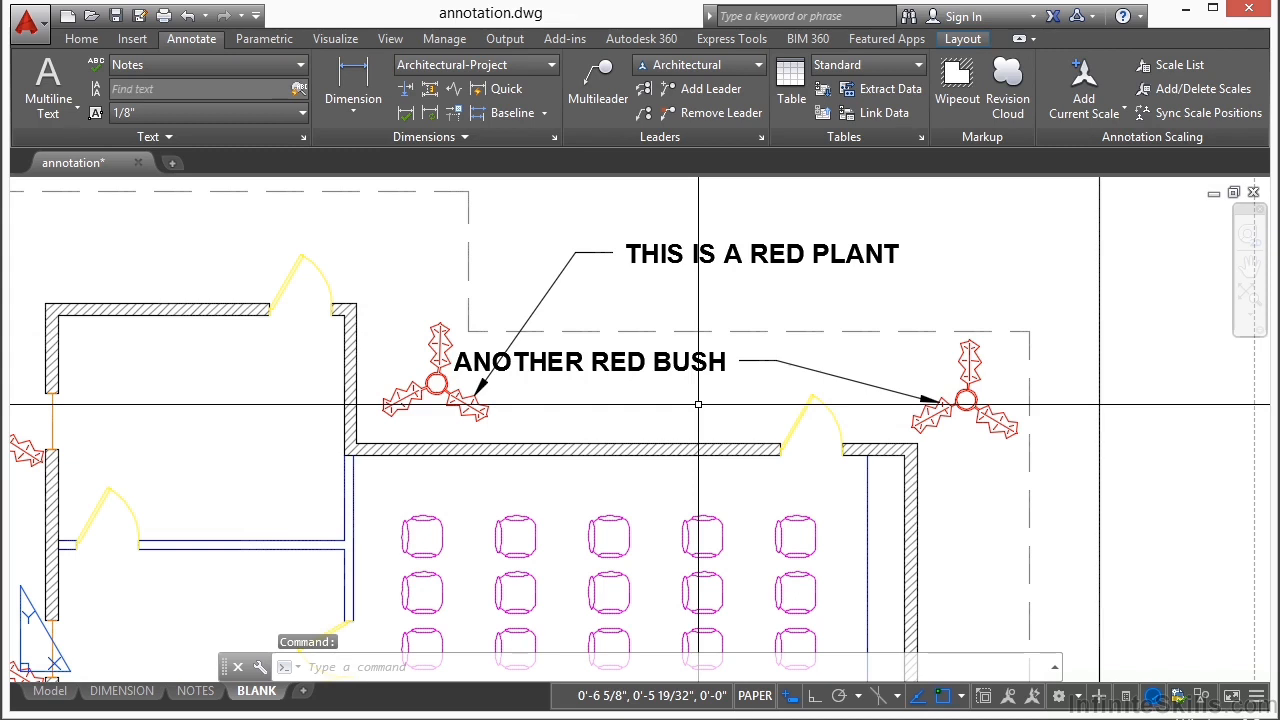
Step: Narrow the ANOTHER RED BUSH leader text to a total width of about 15/16" so it wraps onto two lines
double_click(700, 364)
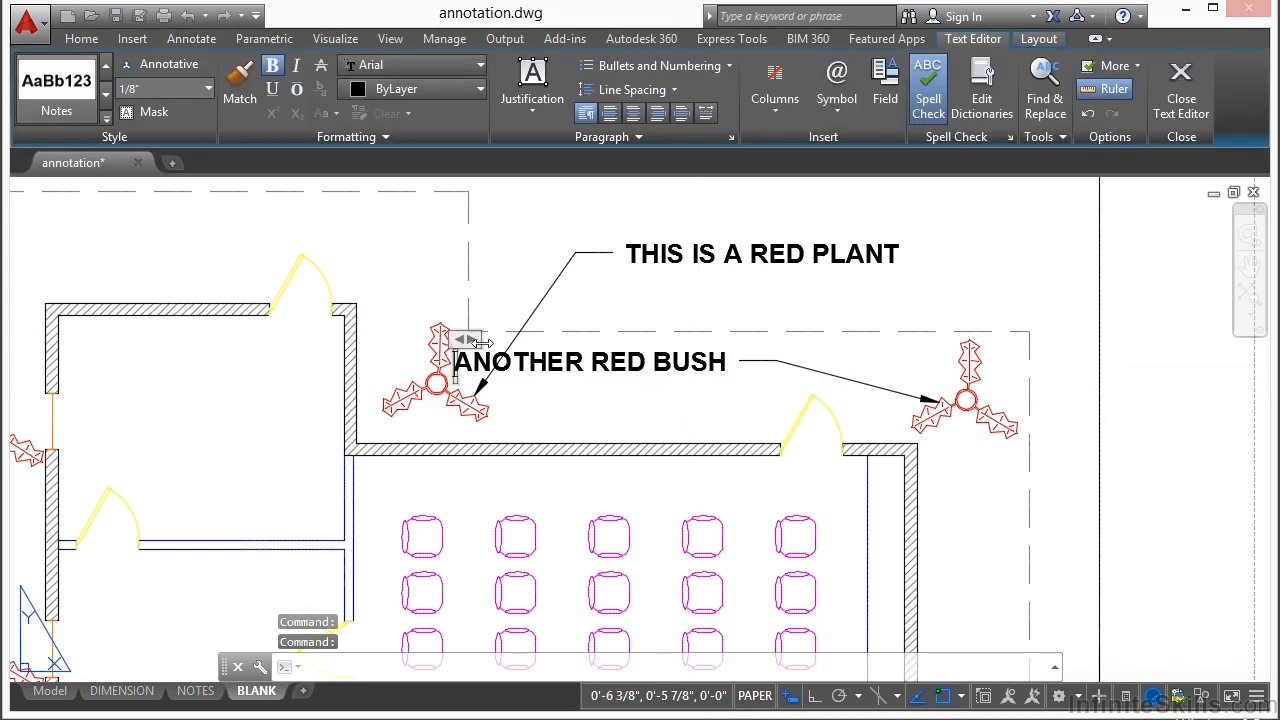
double_click(481, 343)
left_click_drag(750, 335, 628, 335)
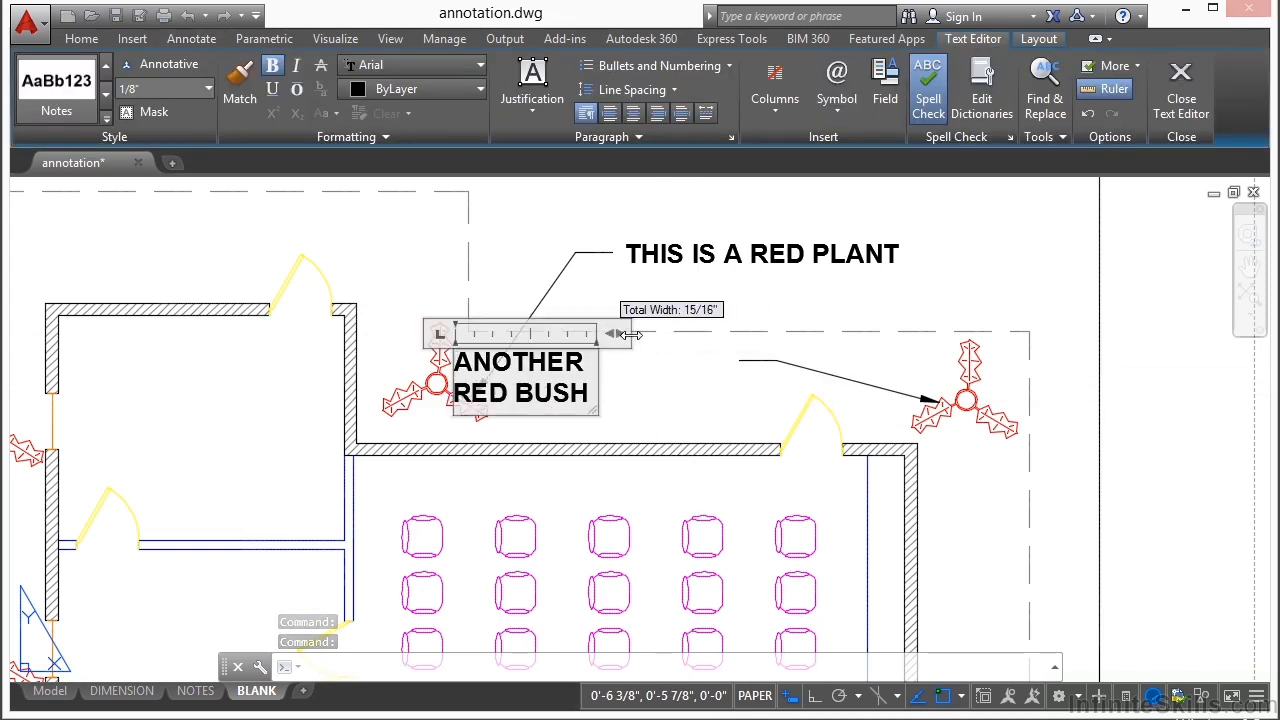
double_click(690, 380)
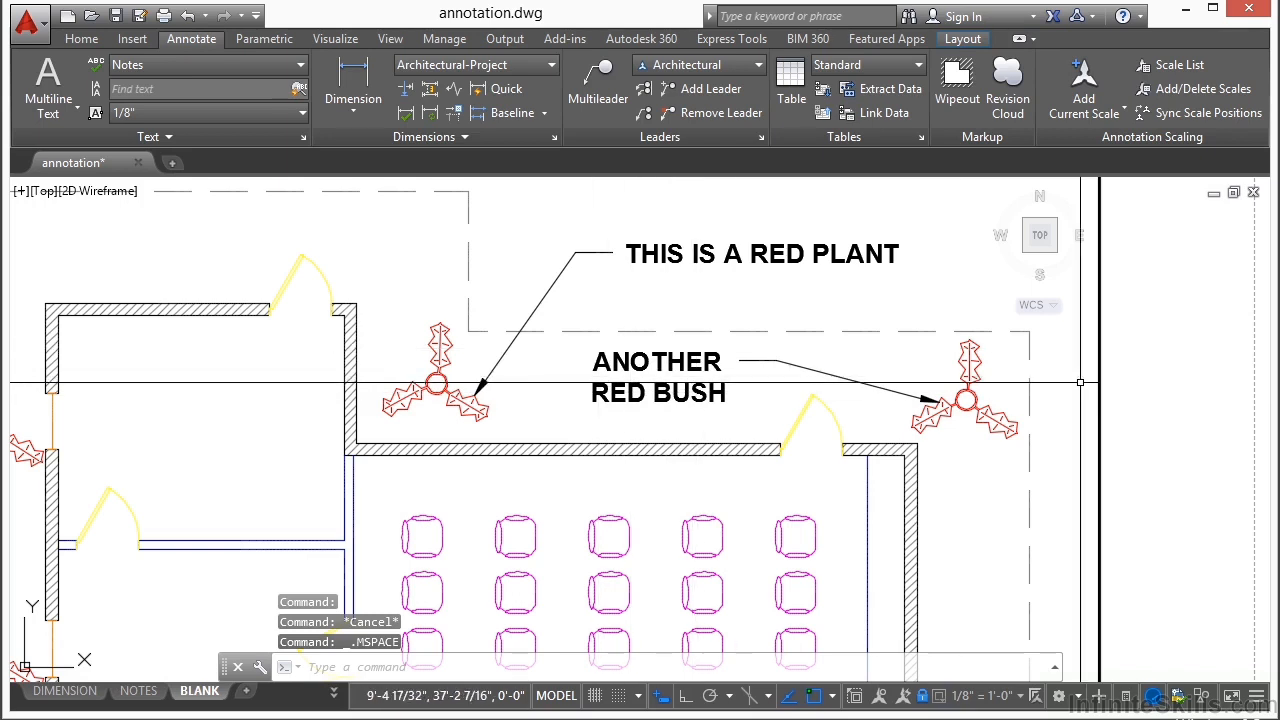
double_click(1172, 386)
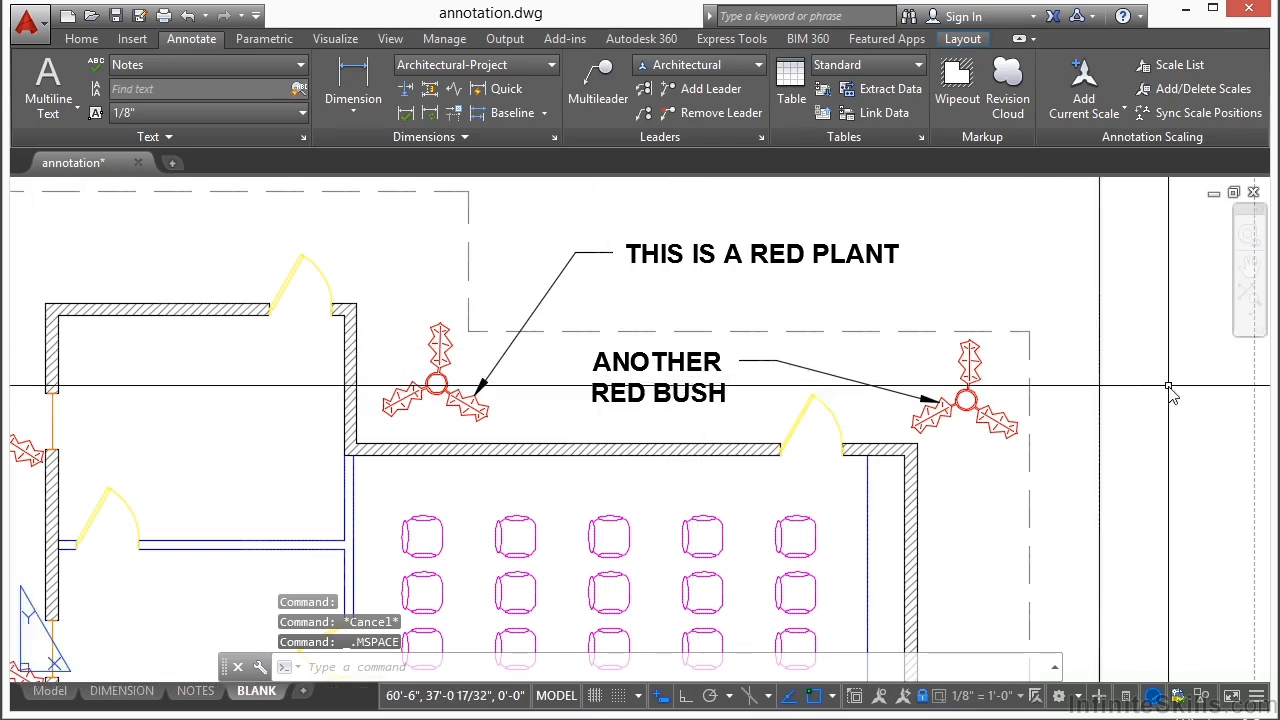
Step: Enlarge the ANOTHER RED BUSH text boundary slightly by stretching its lower-right corner outward
left_click(660, 358)
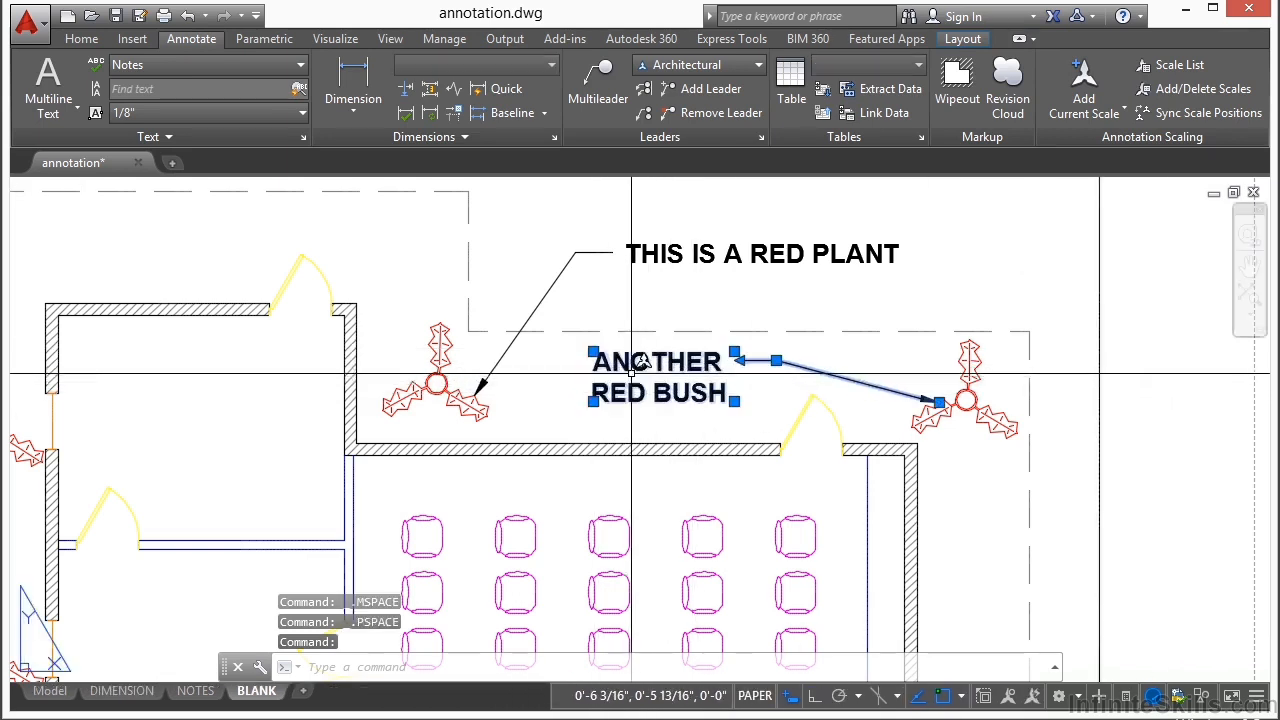
left_click(734, 400)
left_click(685, 422)
left_click(762, 424)
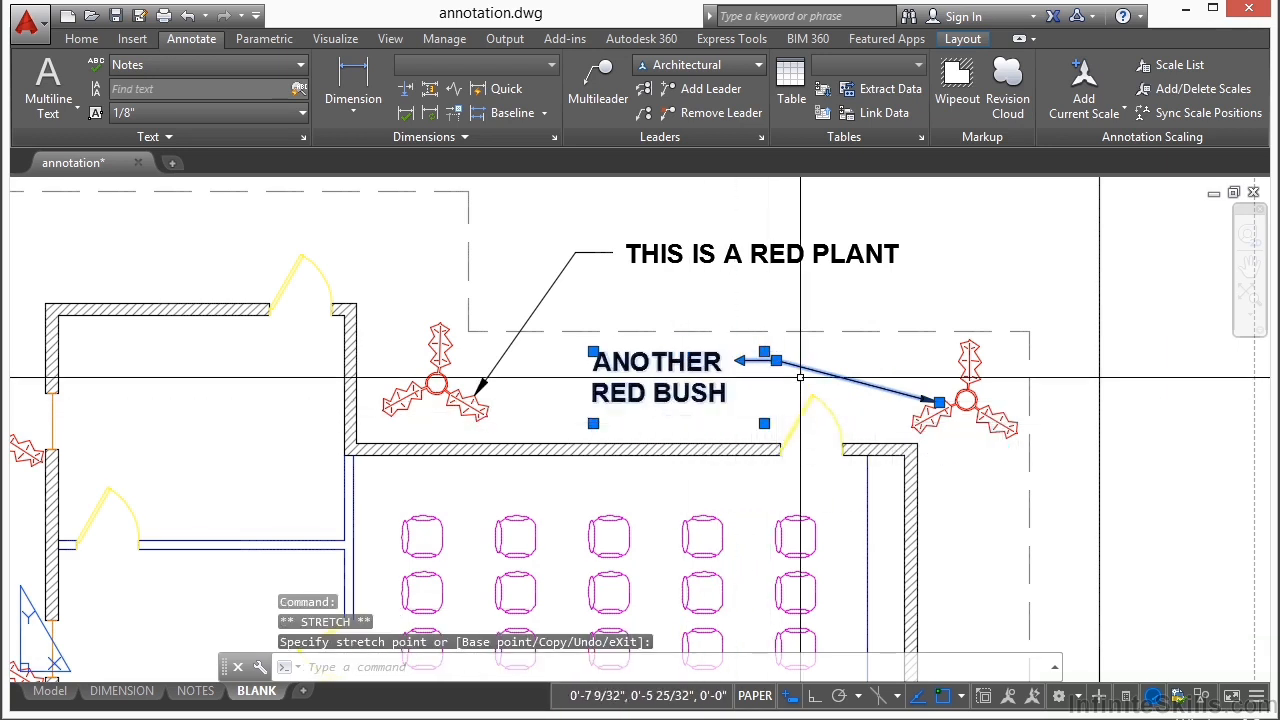
Step: Stretch the ANOTHER RED BUSH leader's landing and text up and right, and relocate its arrowhead to the plant's top leaf
scroll(776, 360, "up", 3)
mouse_move(768, 358)
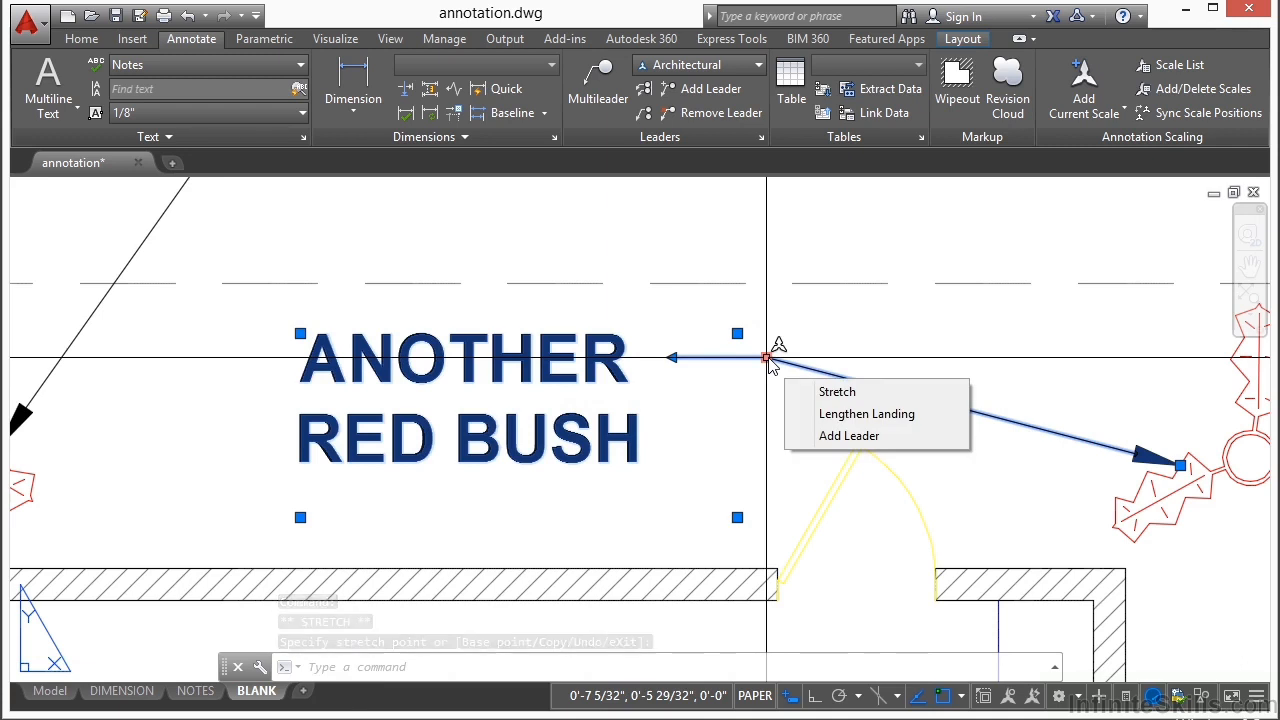
left_click(767, 358)
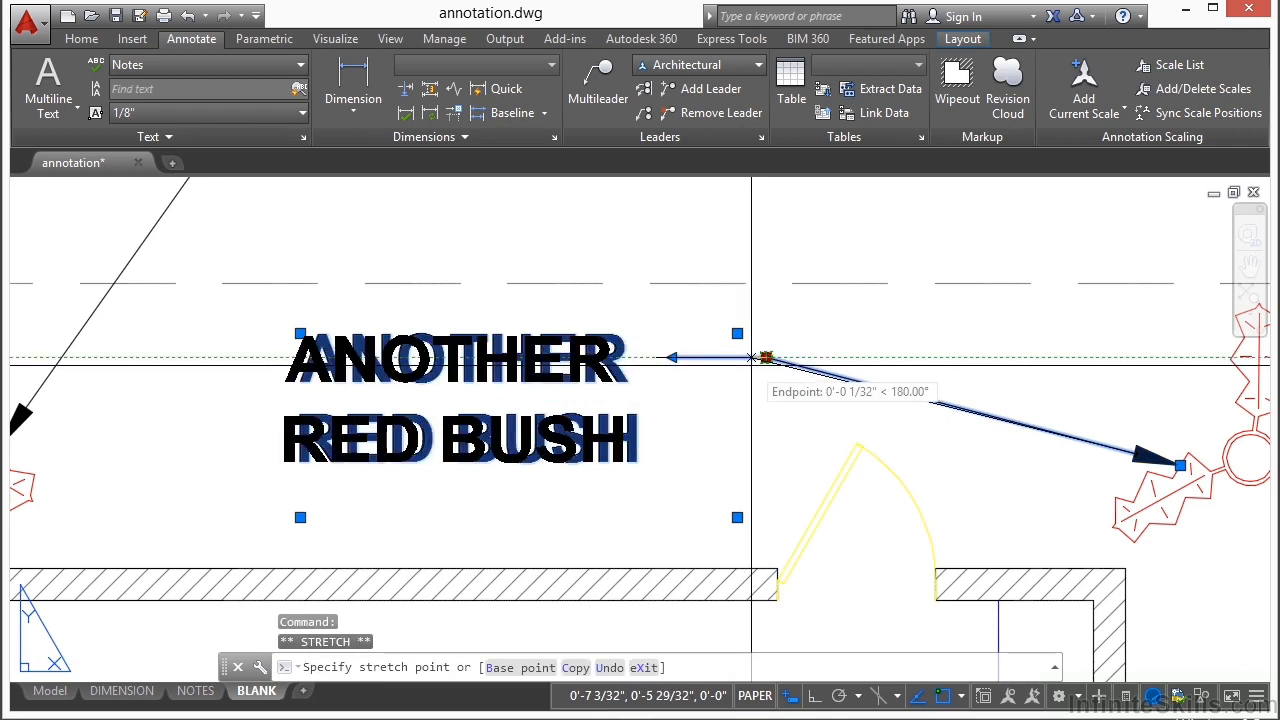
scroll(767, 358, "down", 3)
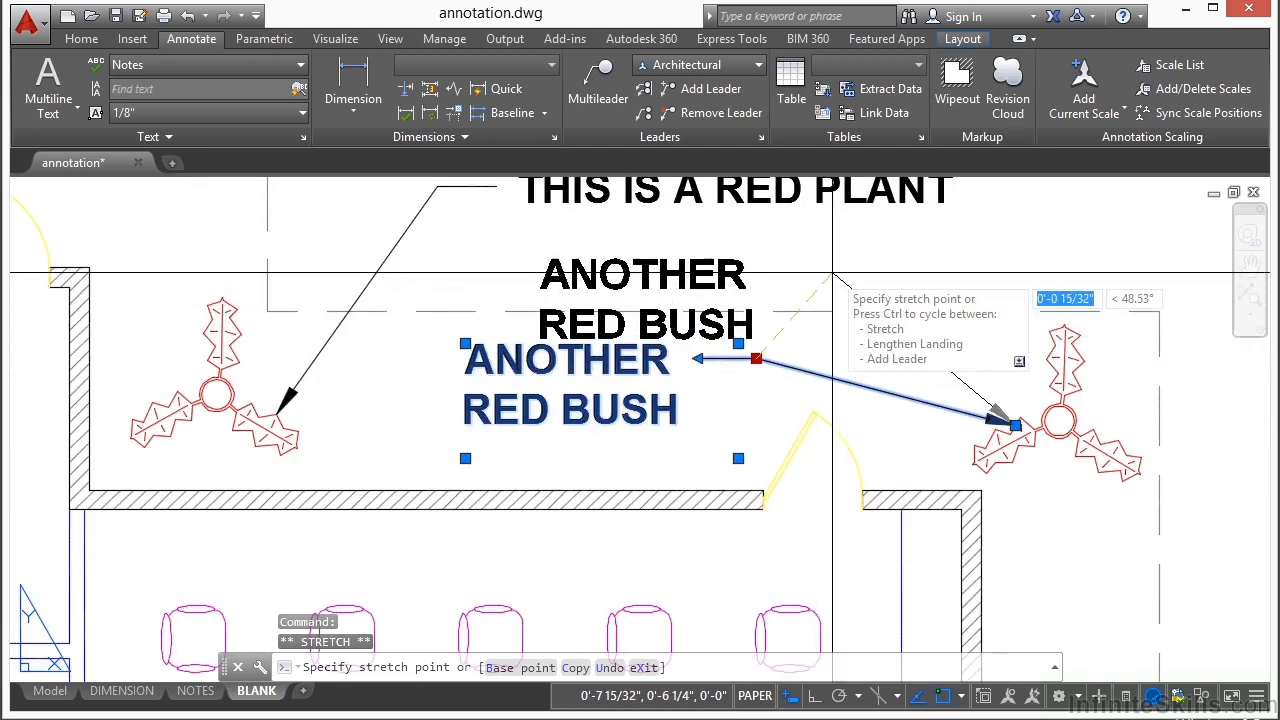
left_click(832, 271)
left_click(1015, 425)
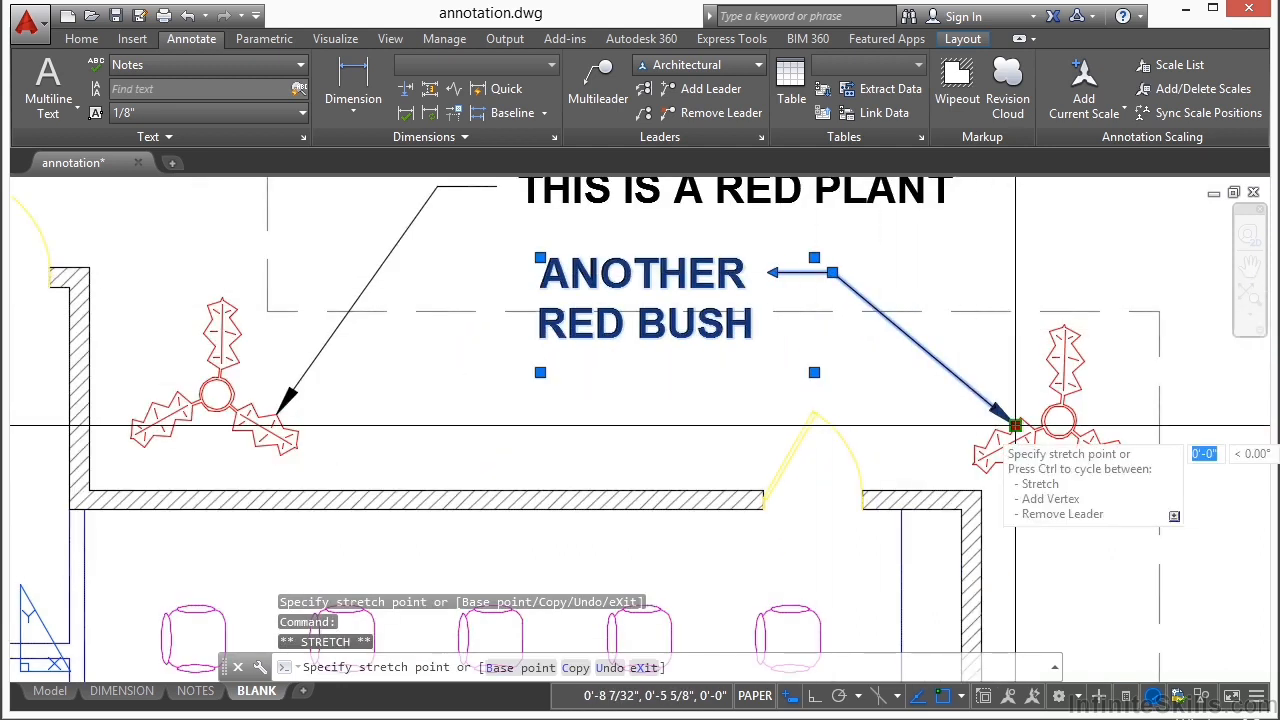
left_click(1049, 331)
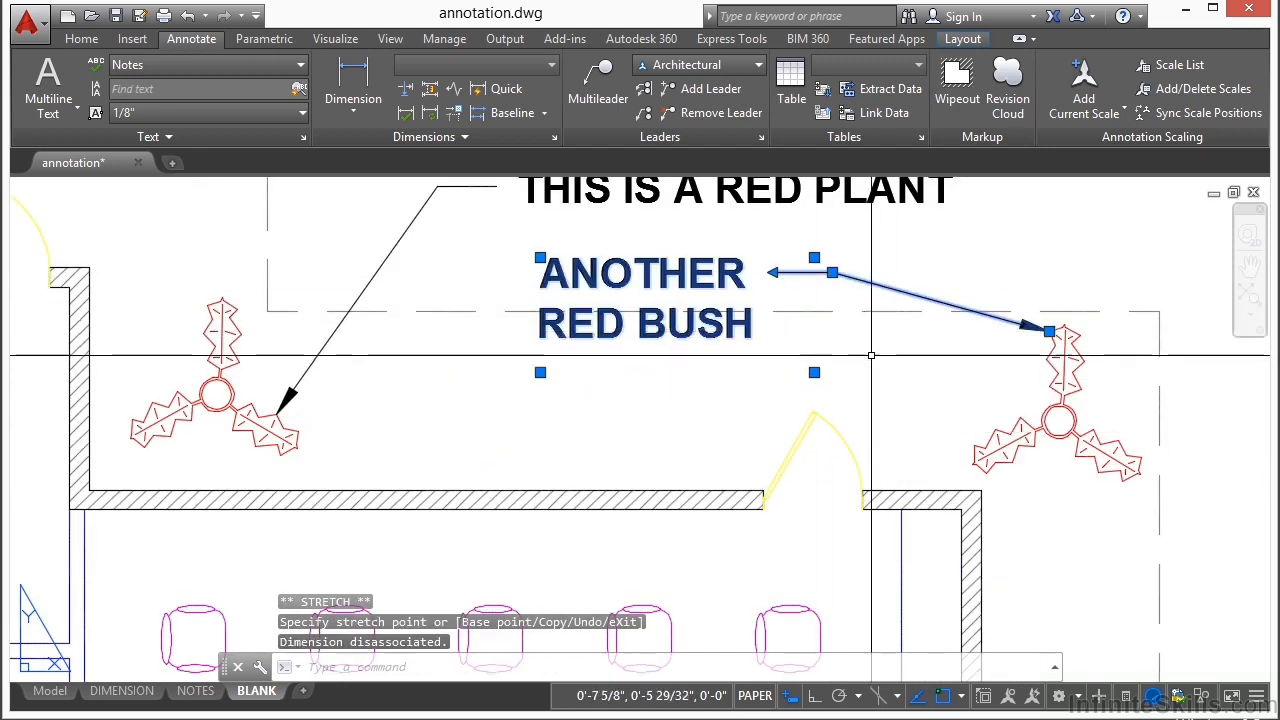
Step: Lengthen the ANOTHER RED BUSH leader's landing to the left, and shorten it again to a short stub beside the text
scroll(777, 248, "up", 2)
left_click(772, 273)
left_click(617, 289)
left_click(617, 289)
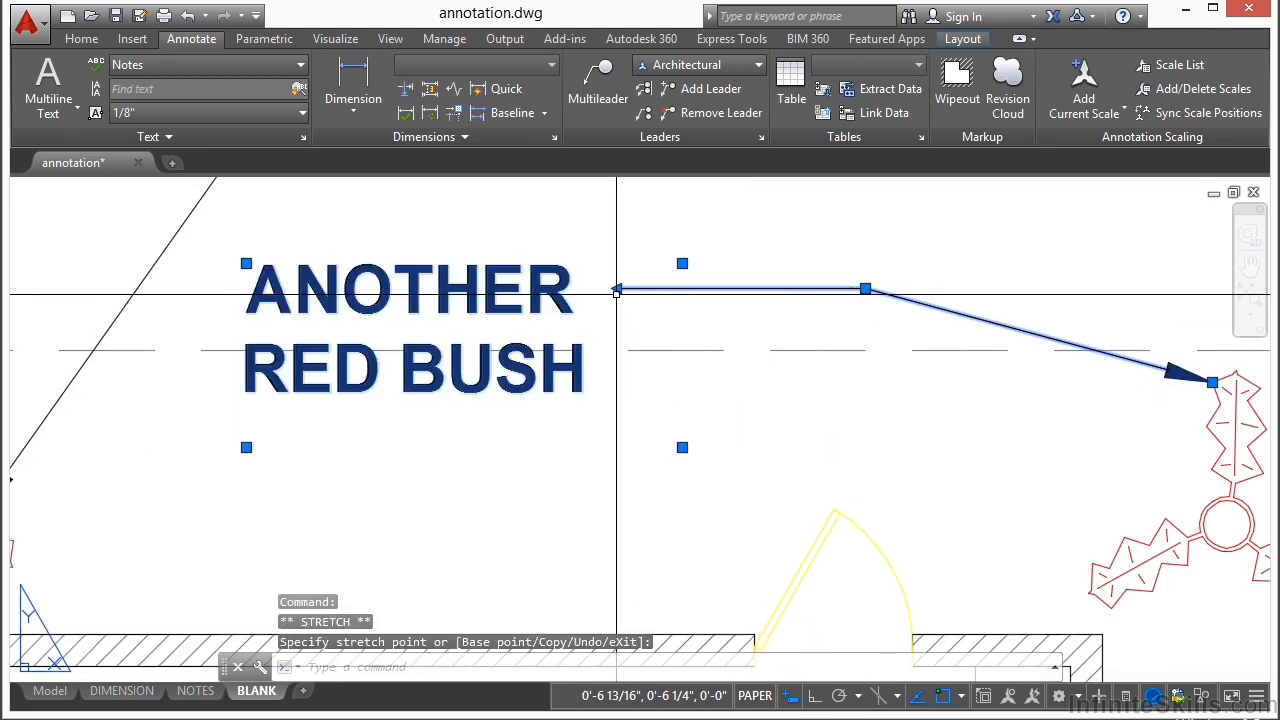
left_click(617, 289)
left_click(617, 289)
left_click(801, 300)
scroll(757, 323, "down", 2)
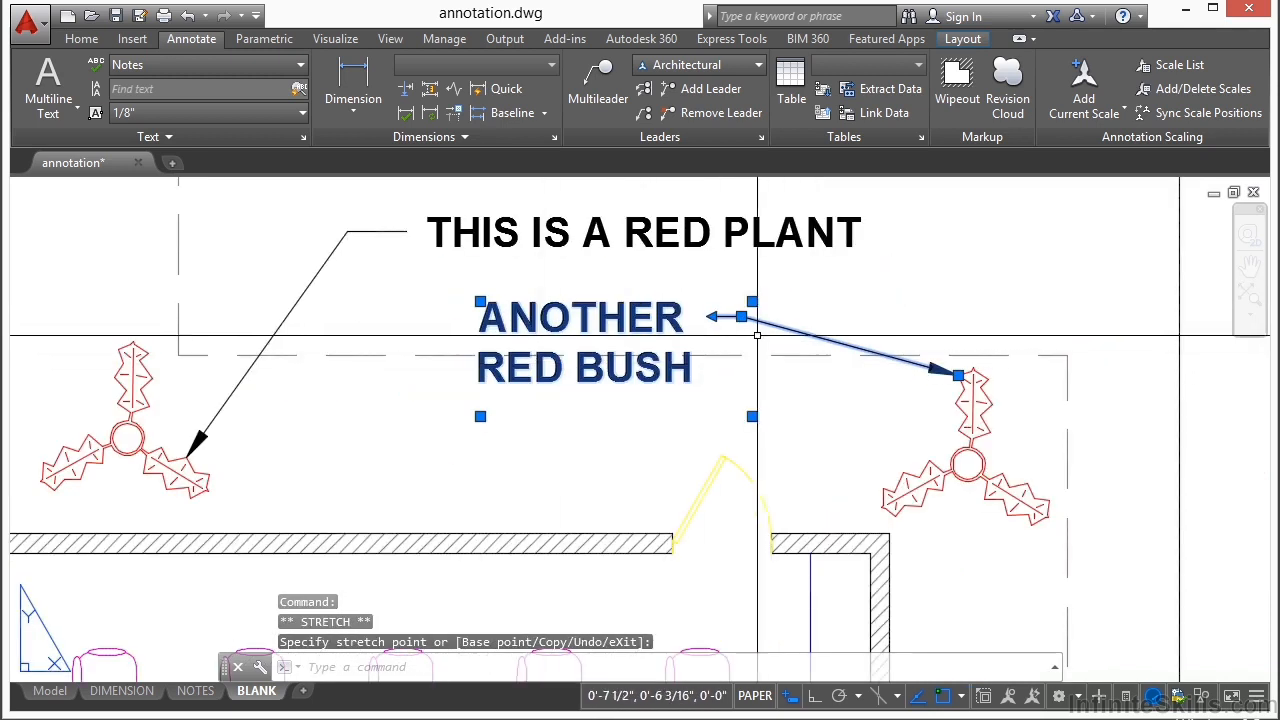
Step: Add seven leaders to ANOTHER RED BUSH, pointing at the upper-right plant's left leaf, the upper-middle plant, three left plants and two lower plants
right_click(790, 333)
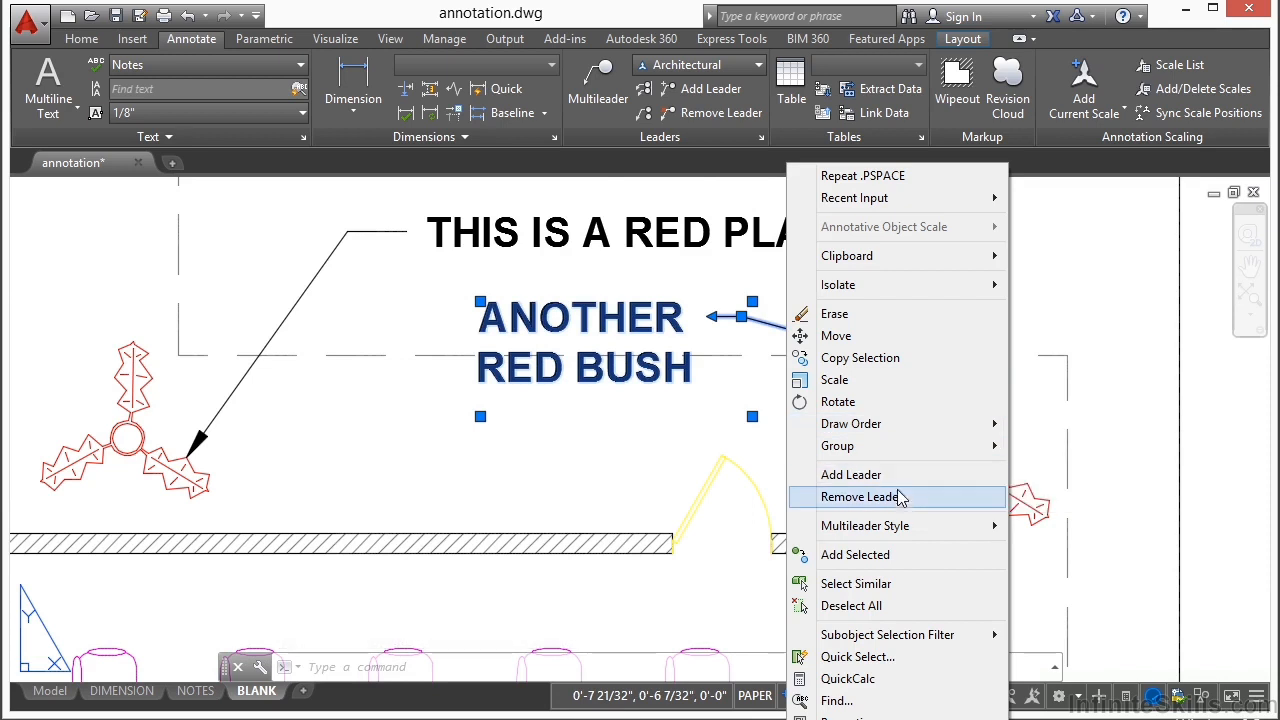
left_click(845, 475)
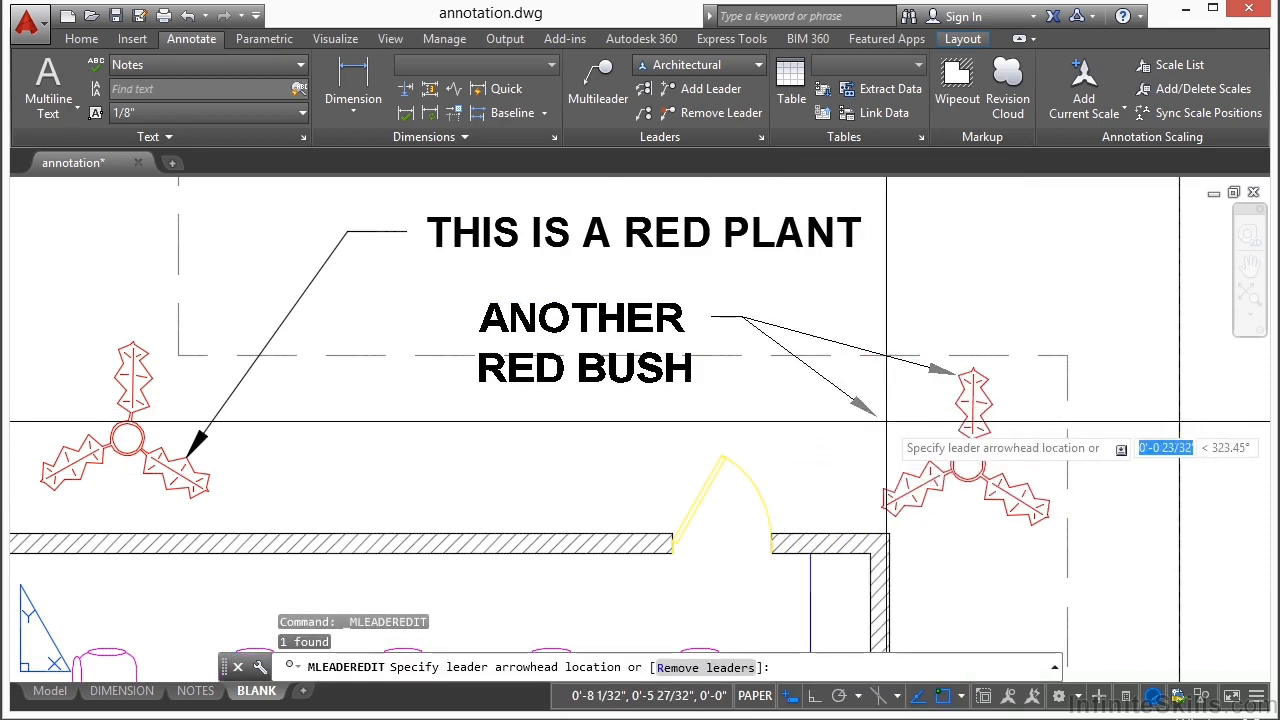
left_click(894, 490)
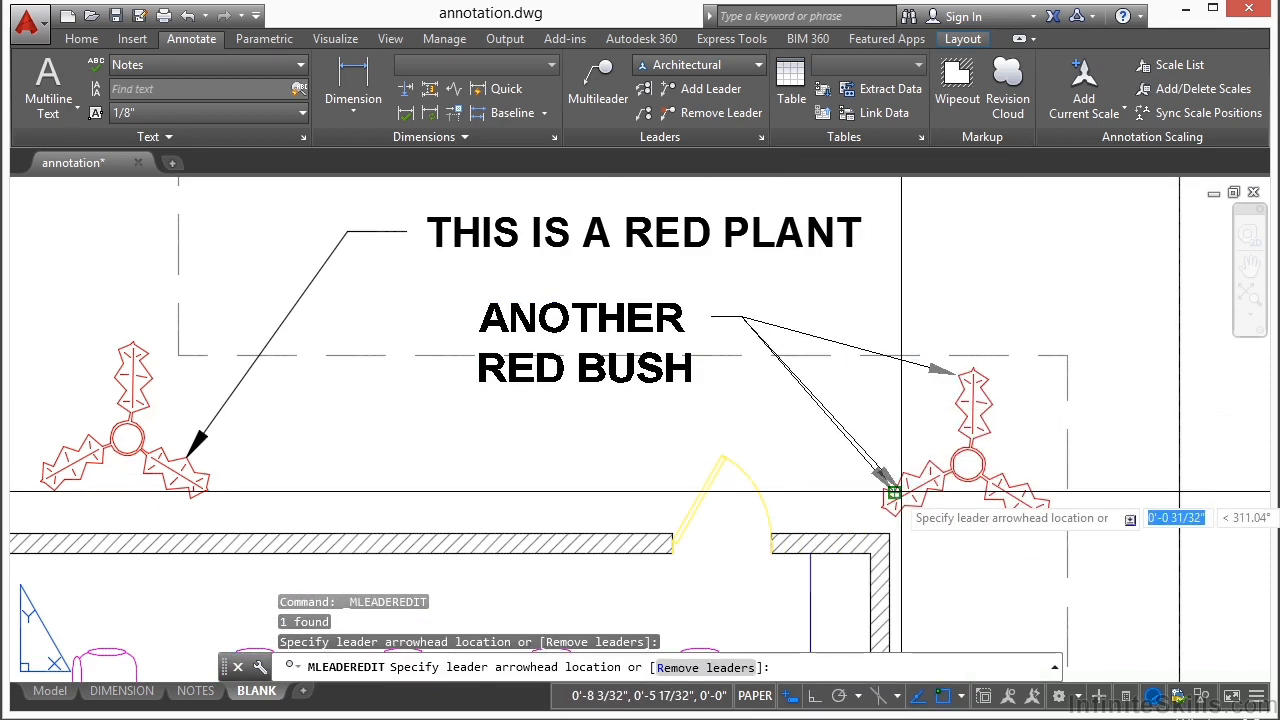
left_click(217, 485)
scroll(217, 485, "down", 6)
left_click(491, 280)
left_click(501, 362)
left_click(501, 458)
left_click(662, 460)
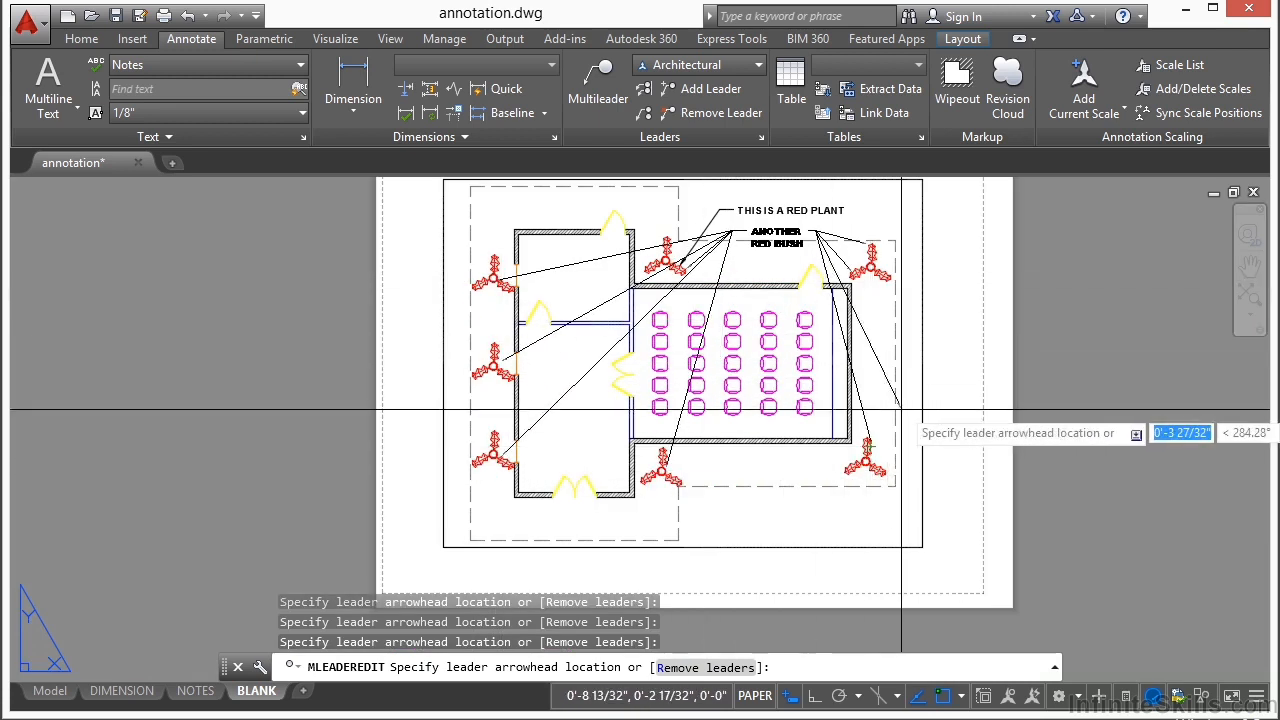
left_click(870, 446)
key("Return")
Step: Stretch the ANOTHER RED BUSH multileader out past the viewport's right border, and bring it back to just below THIS IS A RED PLANT
scroll(775, 230, "up", 5)
middle_click_drag(775, 230, 748, 326)
left_click(748, 326)
left_click(671, 337)
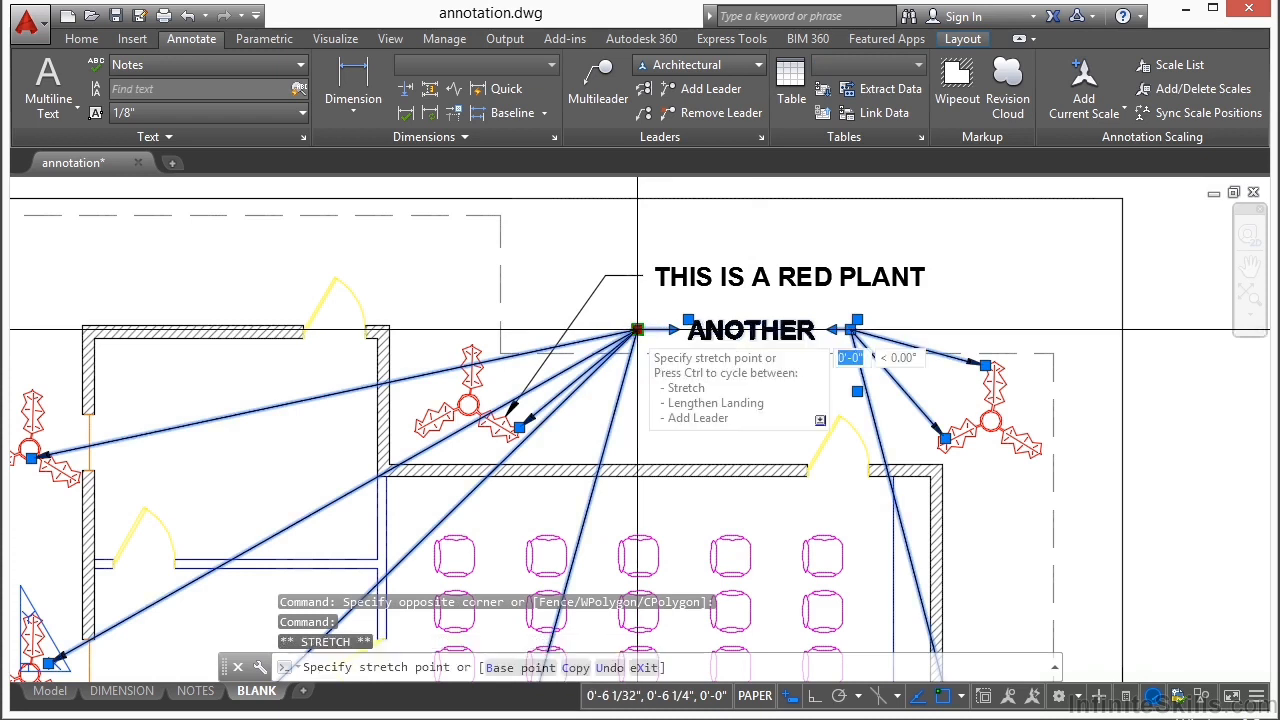
left_click(637, 330)
scroll(637, 330, "down", 4)
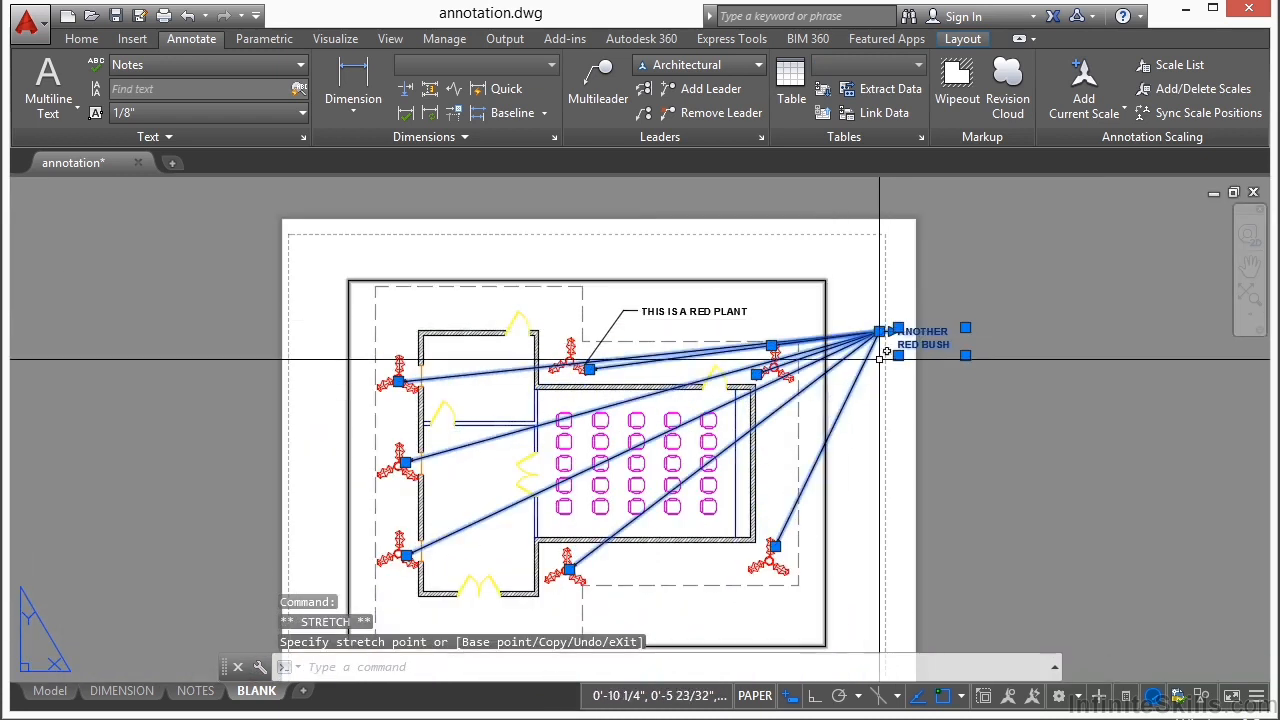
scroll(683, 338, "up", 2)
left_click(620, 368)
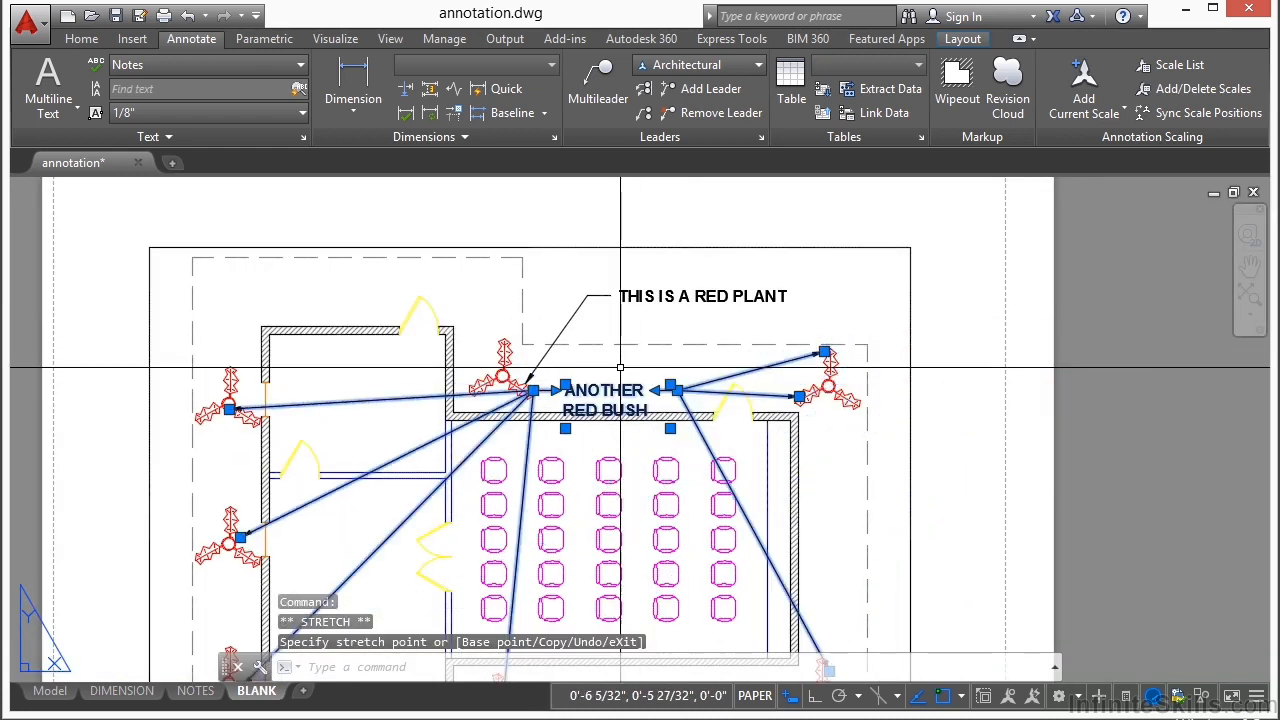
Step: Remove the ANOTHER RED BUSH leaders pointing at the upper-right plant's left leaf, the lower-right plant, the upper-middle plant and the middle-left plant
scroll(620, 390, "up", 3)
key("Escape")
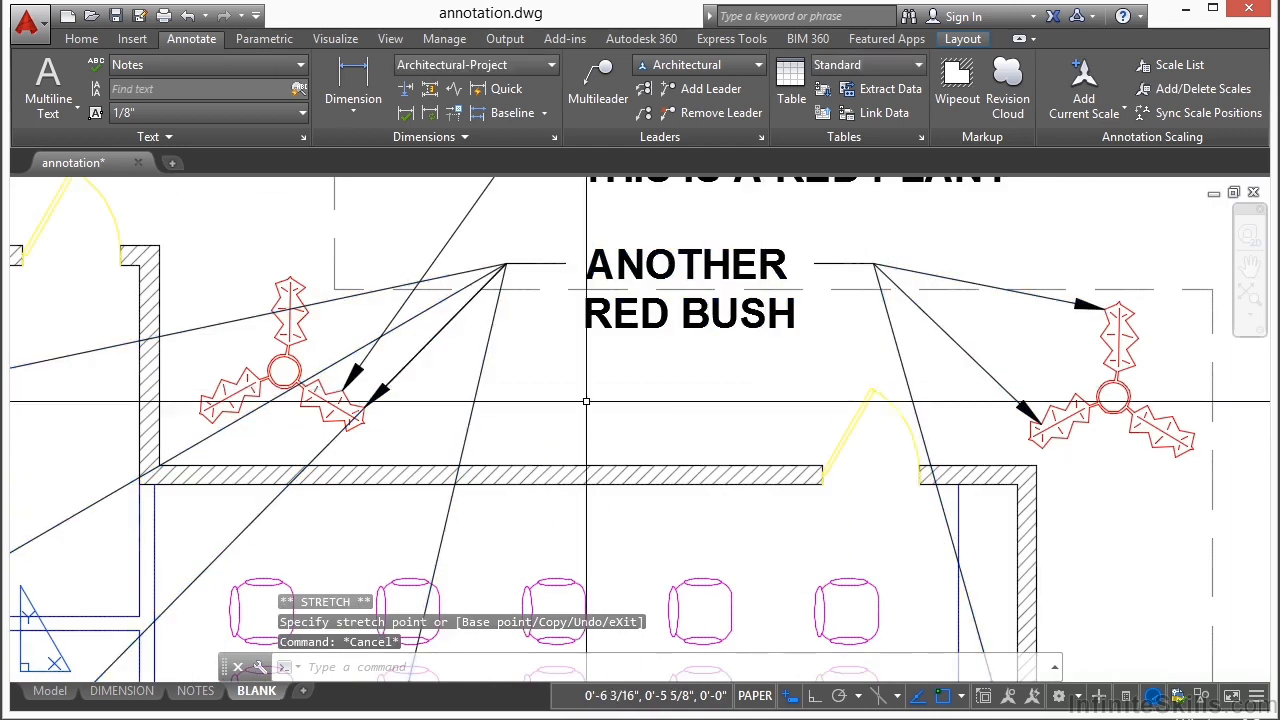
scroll(620, 411, "down", 2)
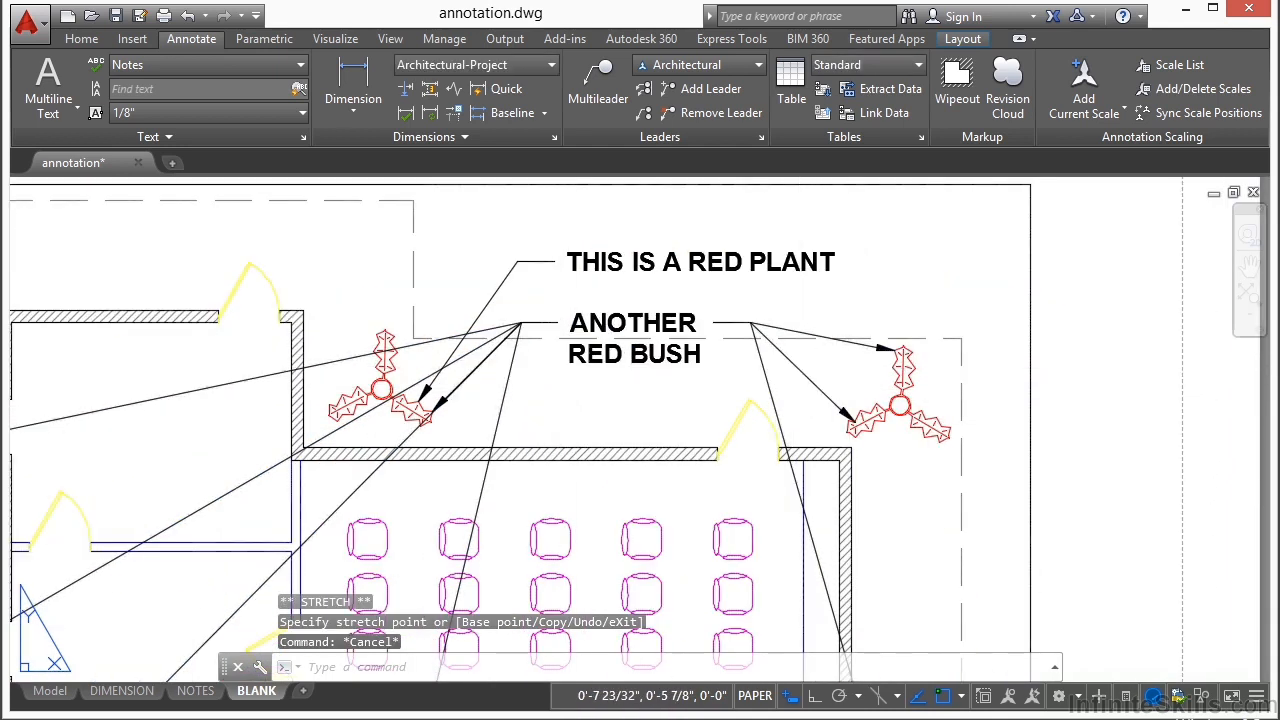
left_click(799, 369)
right_click(801, 372)
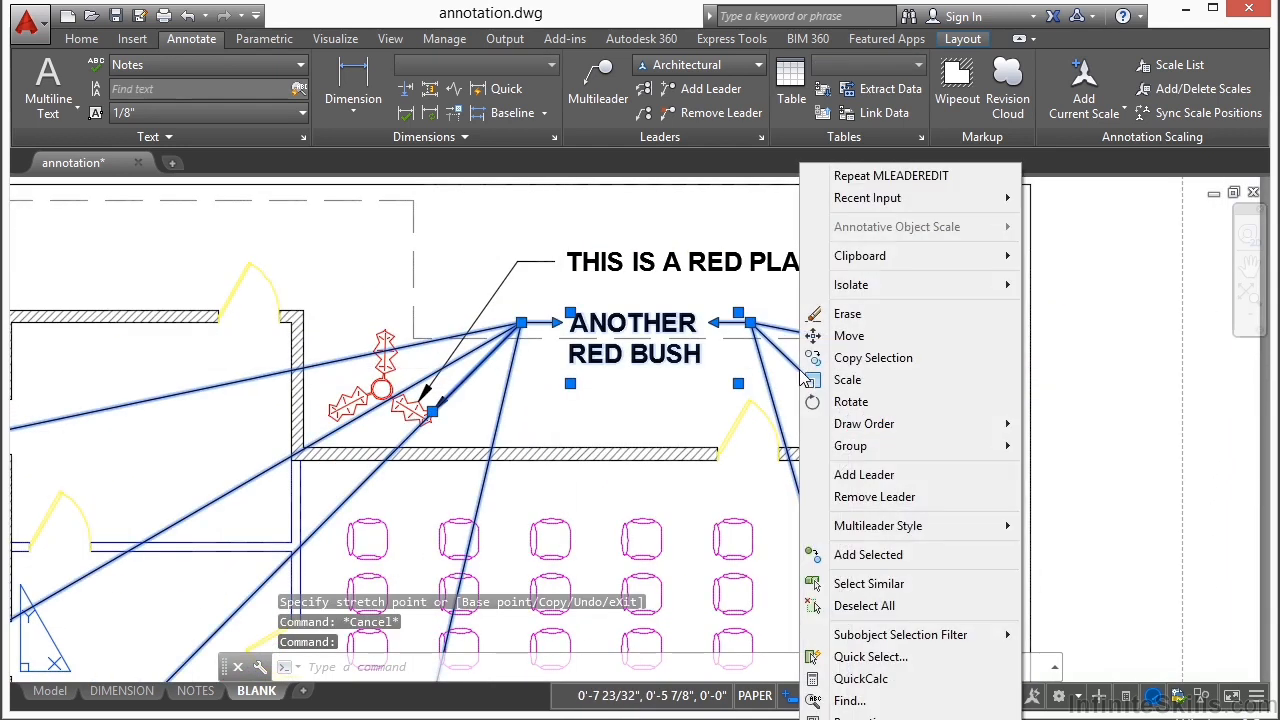
left_click(874, 497)
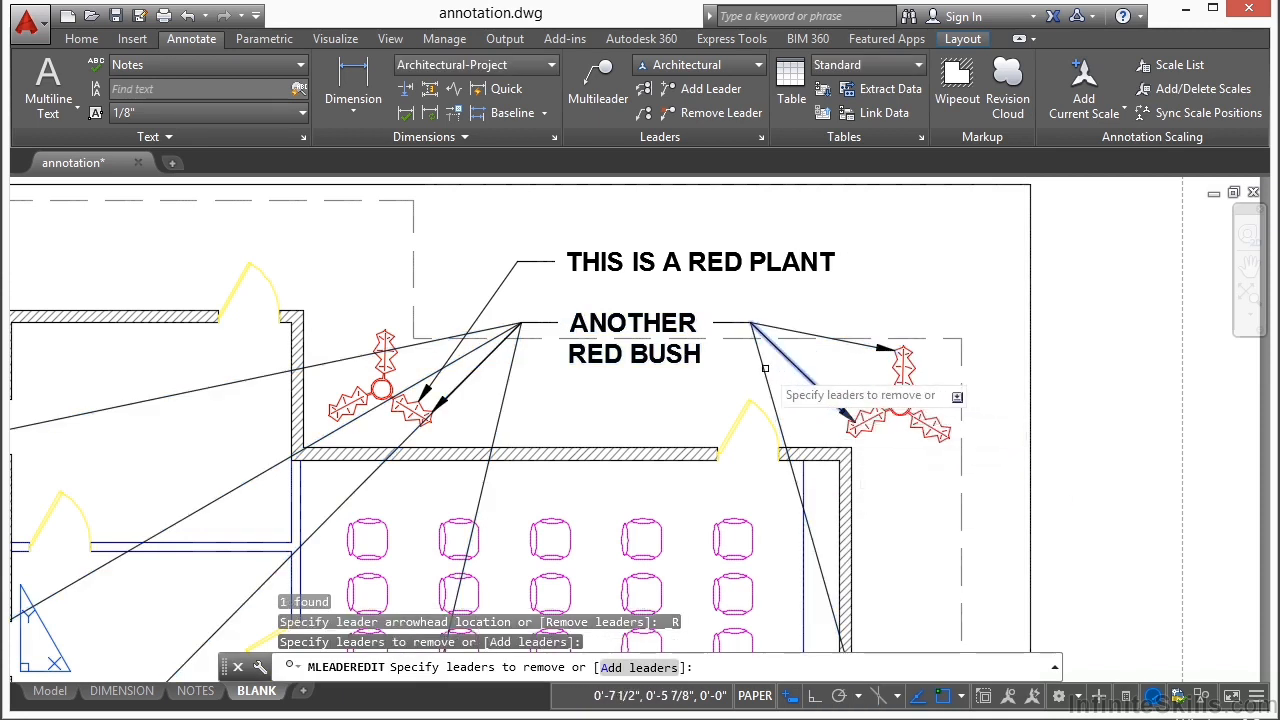
left_click(763, 369)
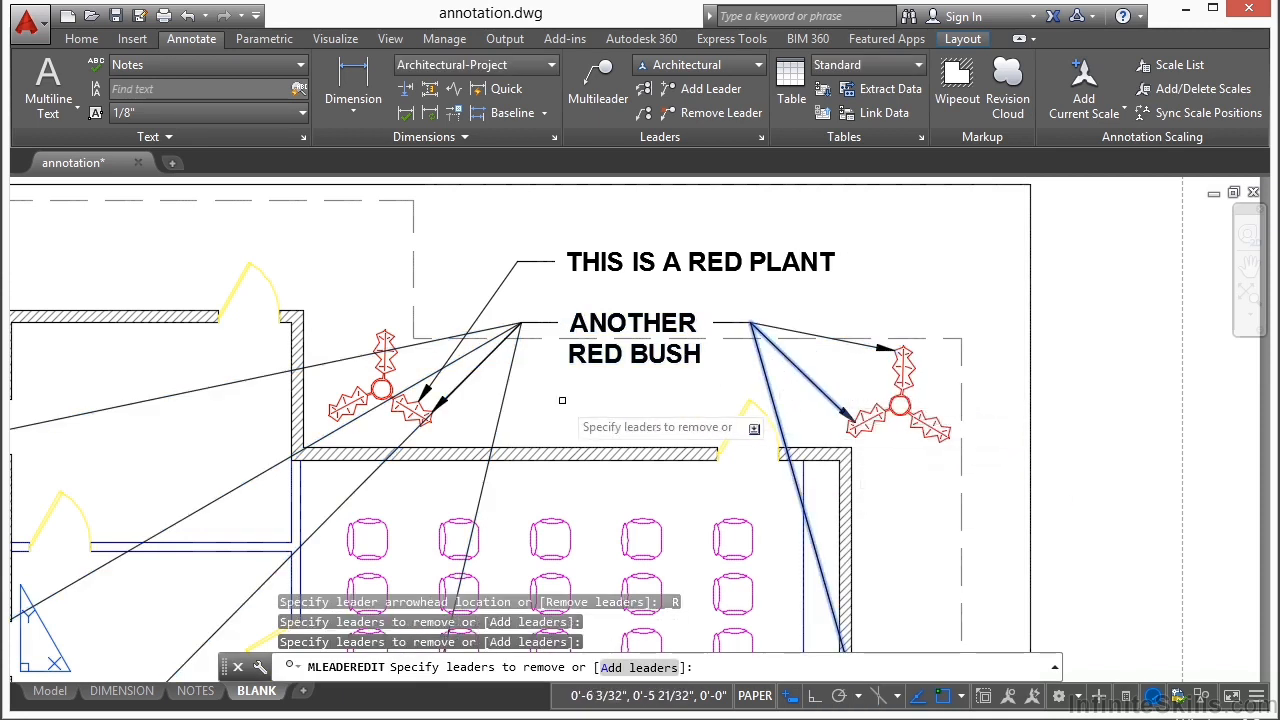
left_click(510, 384)
left_click(471, 361)
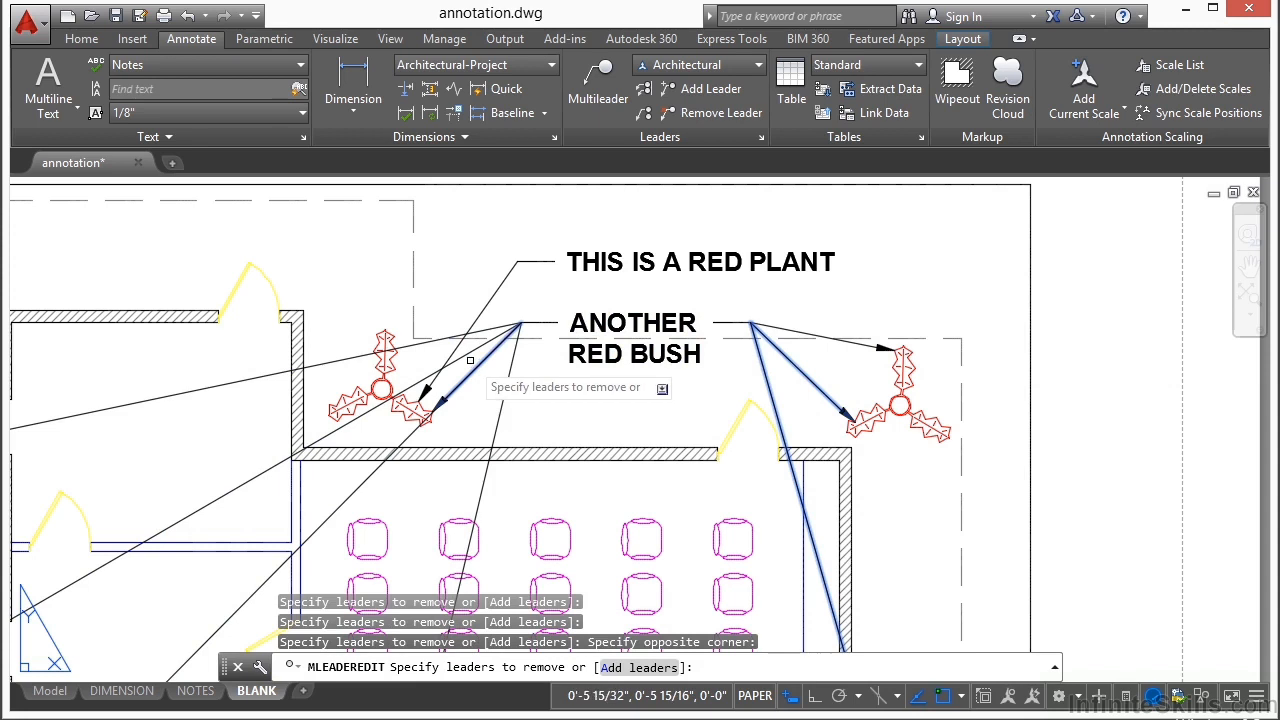
key("Return")
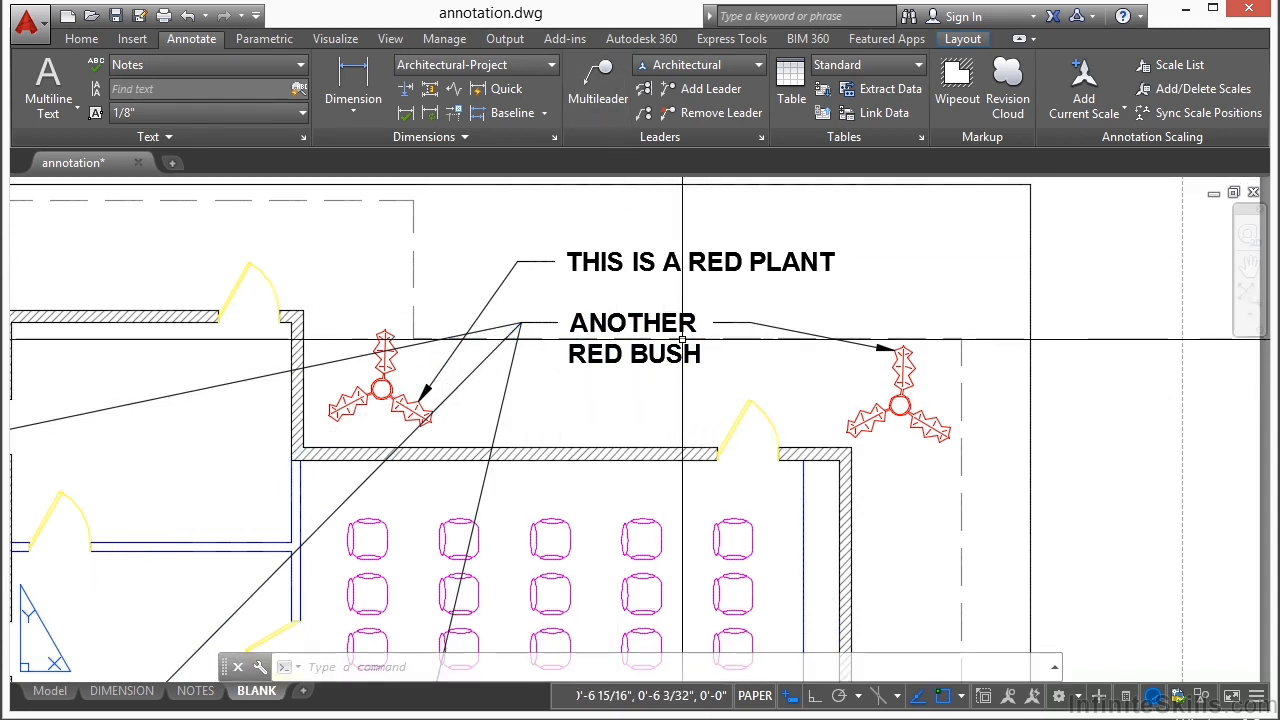
Step: Add a multileader reading CHAIR below ANOTHER RED BUSH, with its arrowhead on the third chair of the top row
left_click(712, 323)
key("Escape")
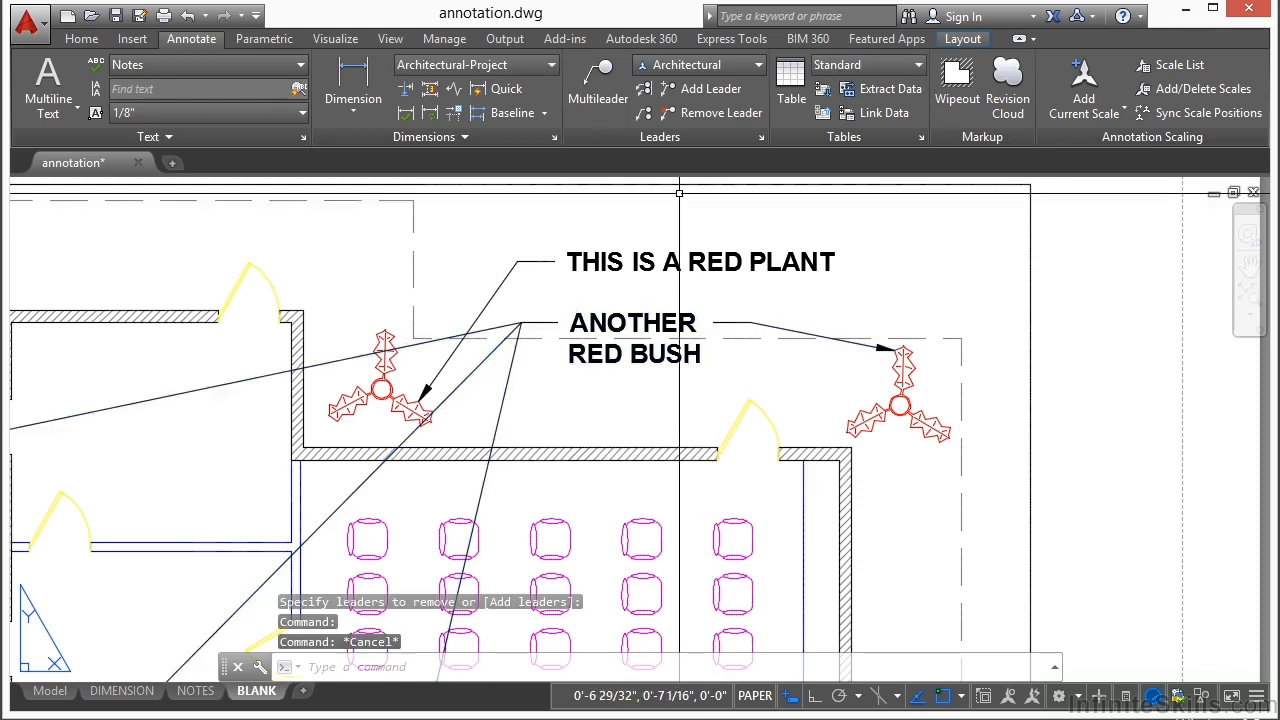
left_click(598, 82)
scroll(665, 225, "down", 2)
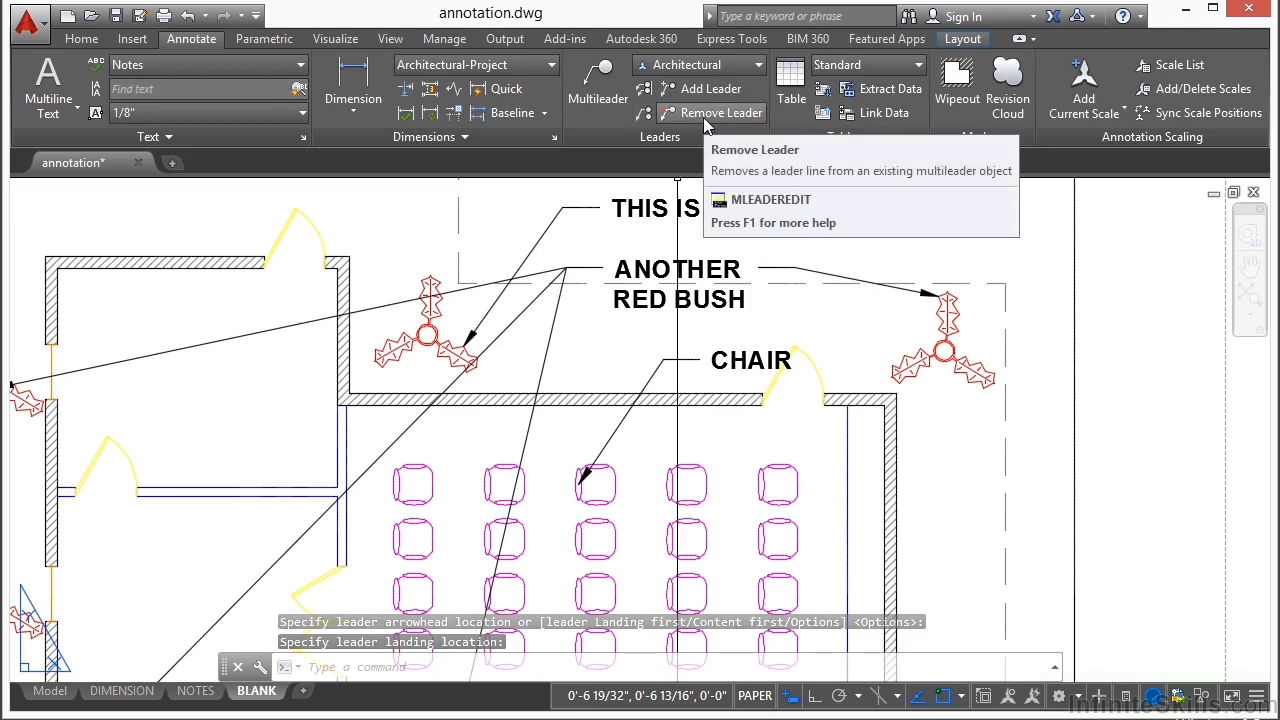
Step: Align the ANOTHER RED BUSH and CHAIR multileaders vertically beneath THIS IS A RED PLANT, keeping the current spacing
left_click(645, 90)
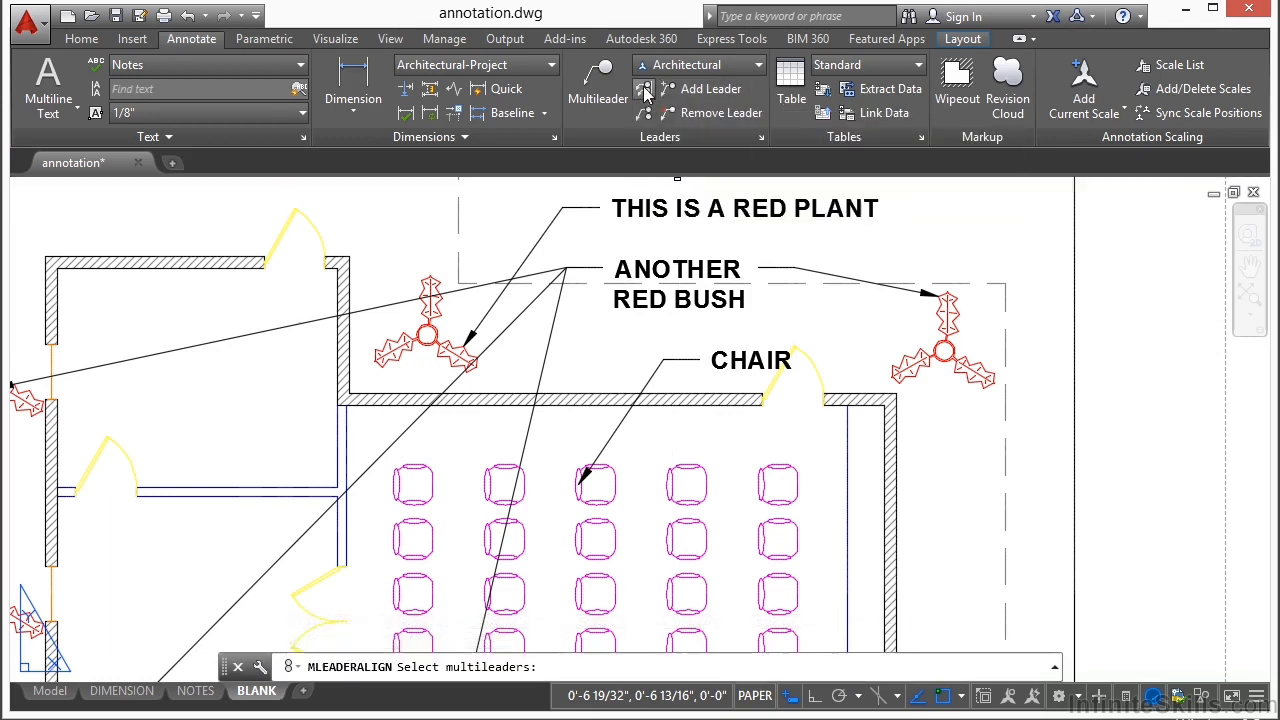
left_click(652, 208)
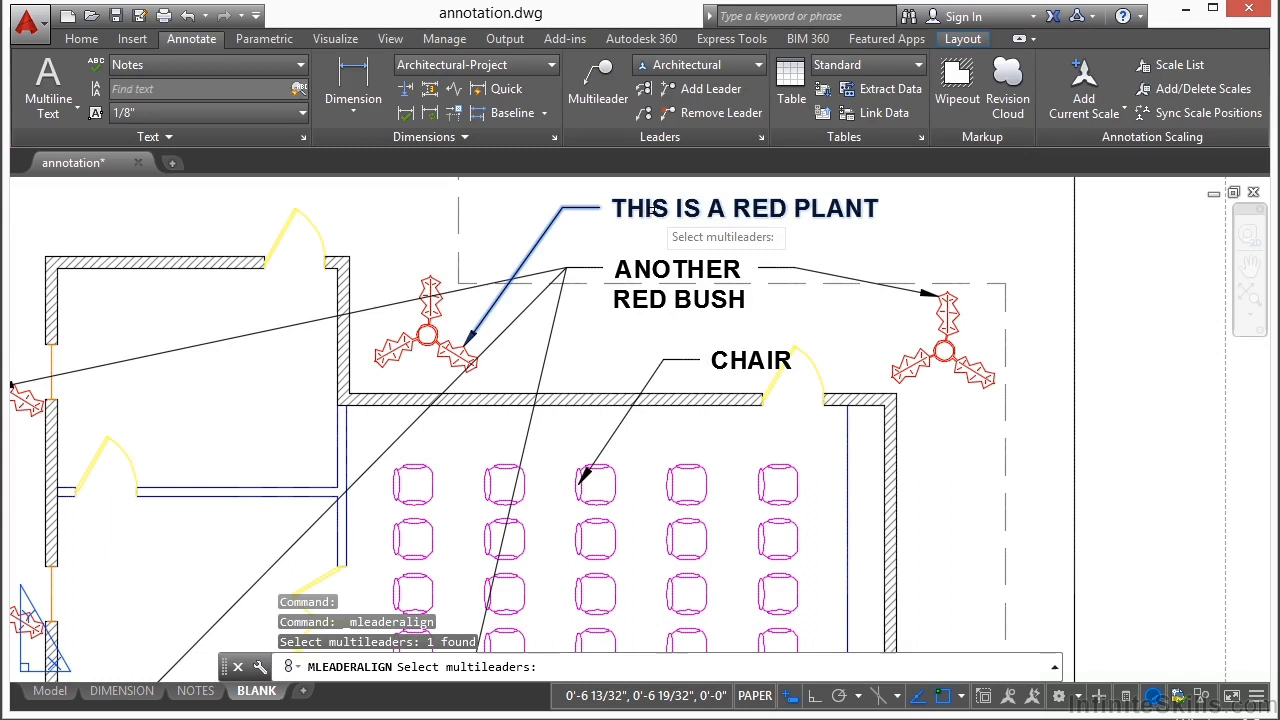
left_click(655, 283)
left_click(738, 358)
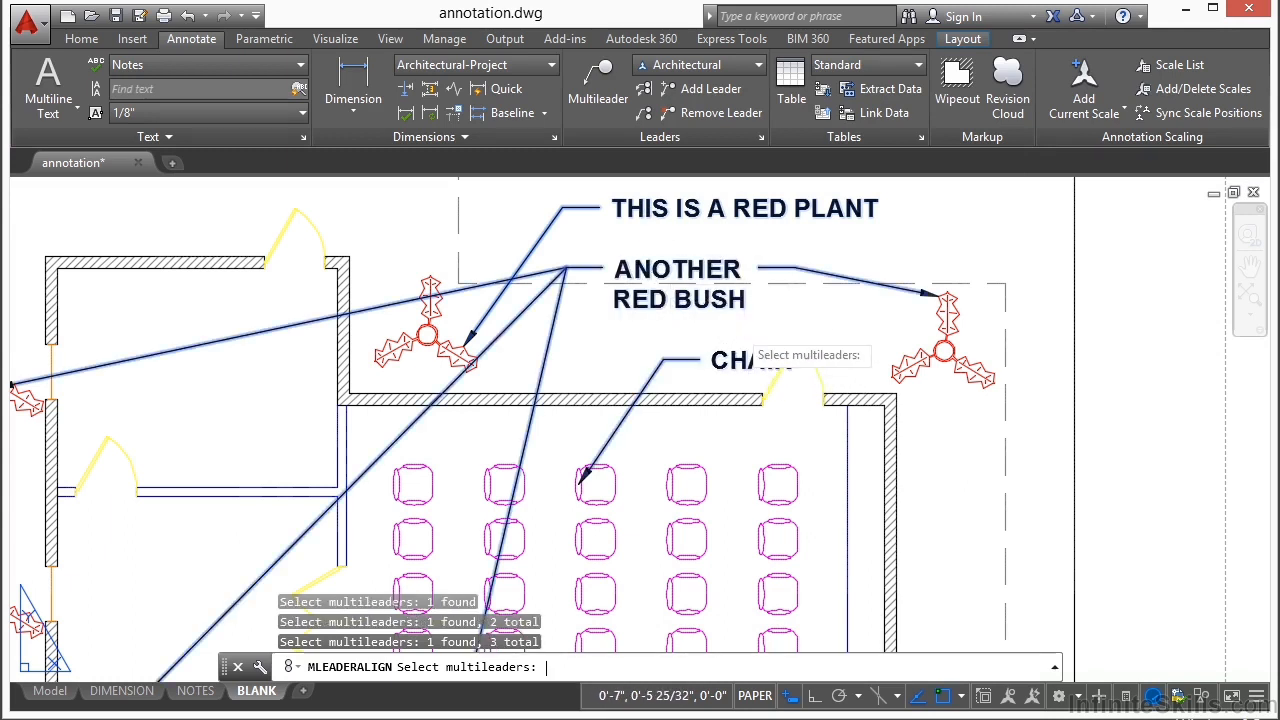
key("Return")
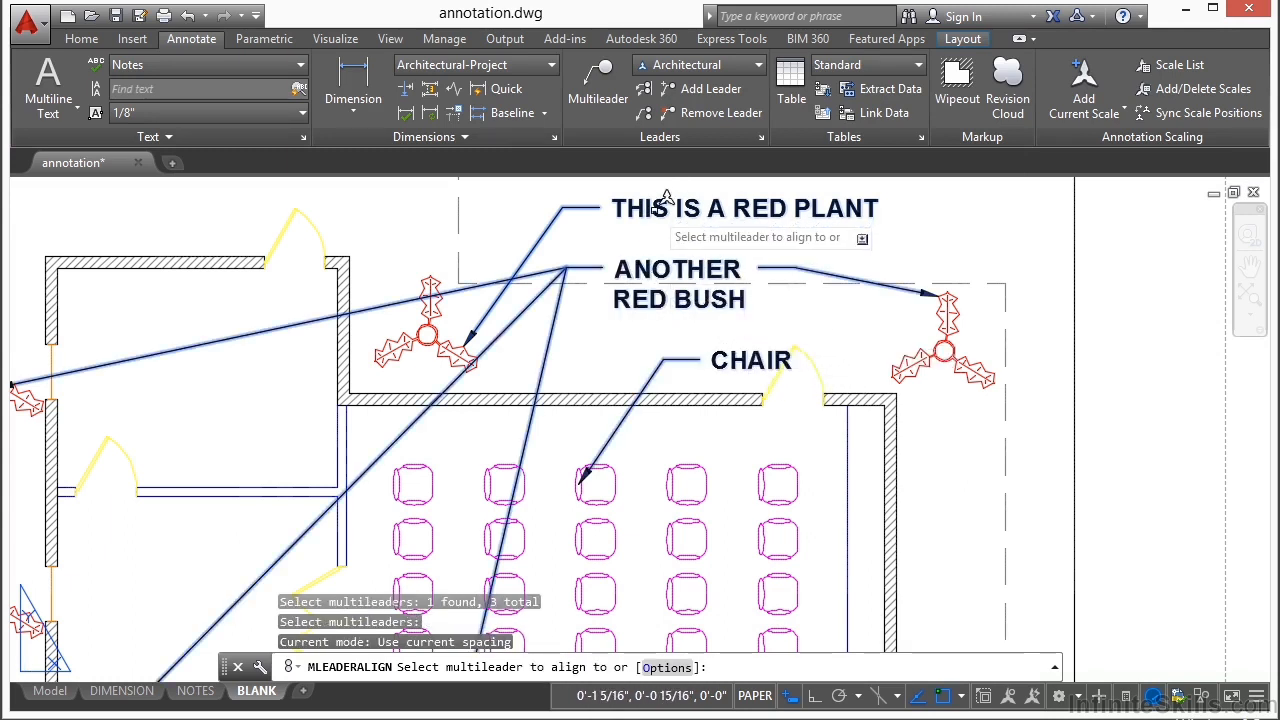
left_click(690, 208)
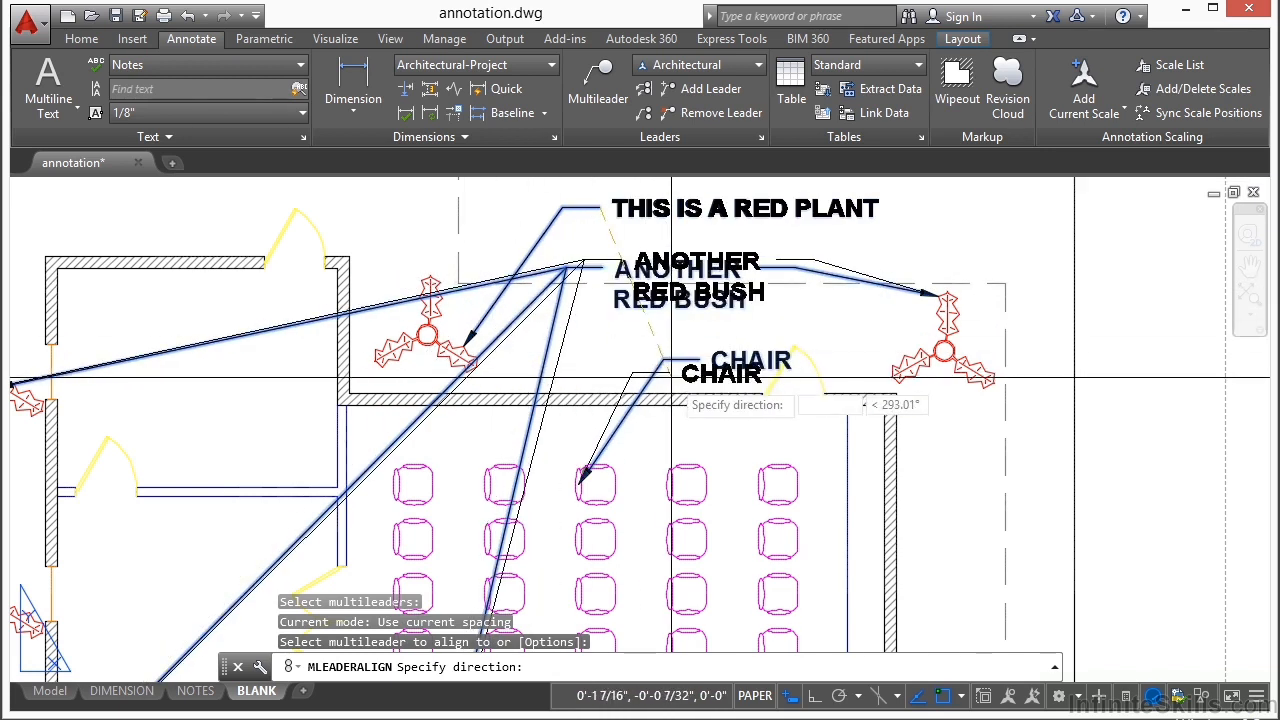
left_click(592, 530)
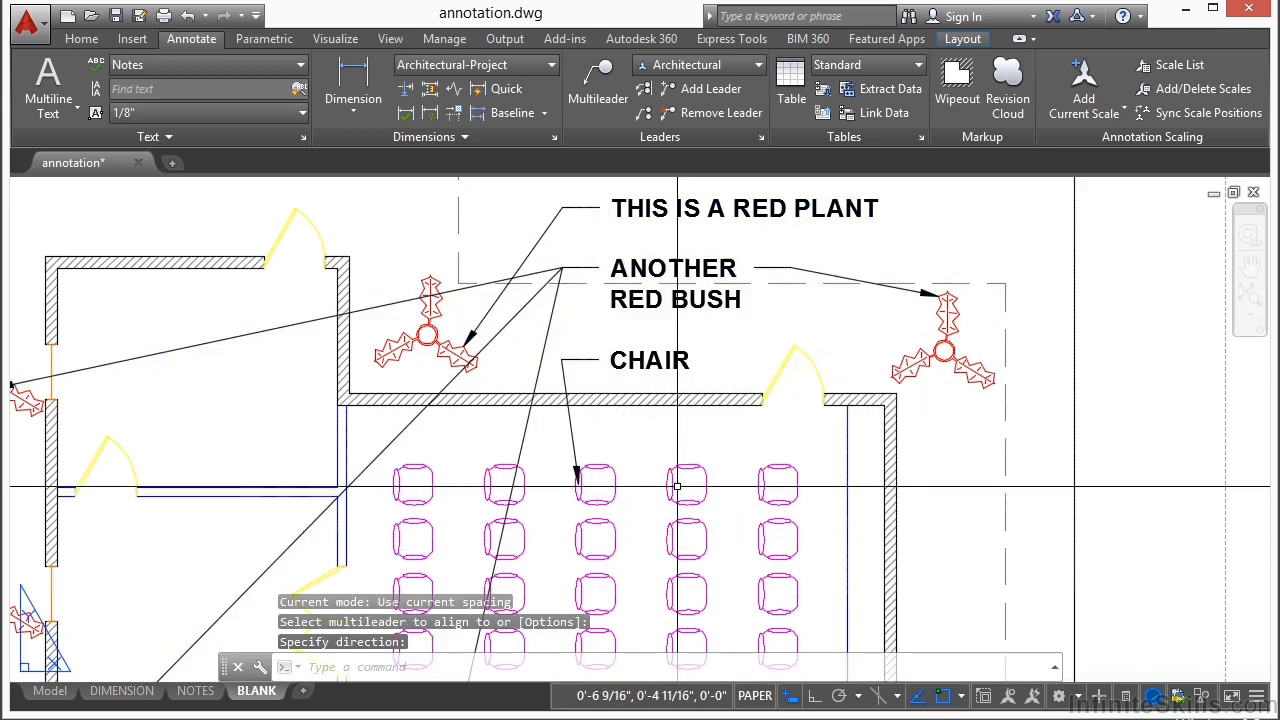
Step: Preview the Annotative, Architectural and Standard multileader styles, and make Standard the current style
middle_click_drag(620, 215, 622, 263)
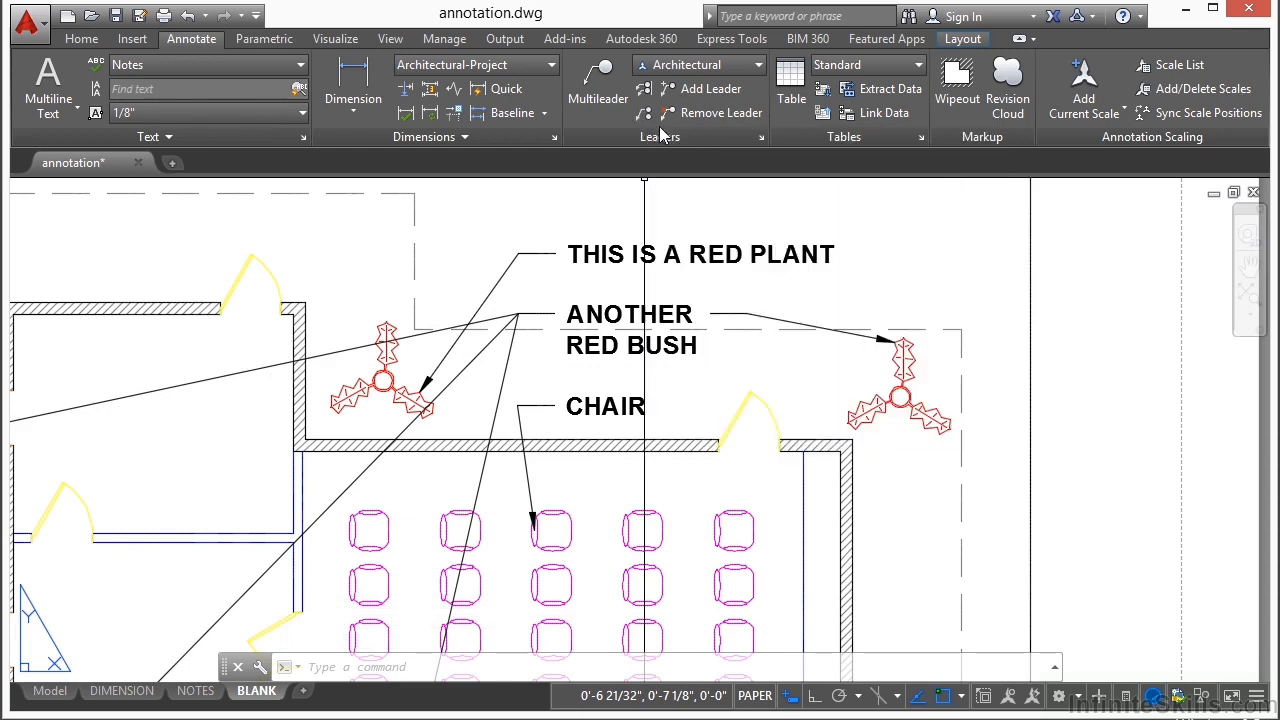
left_click(645, 117)
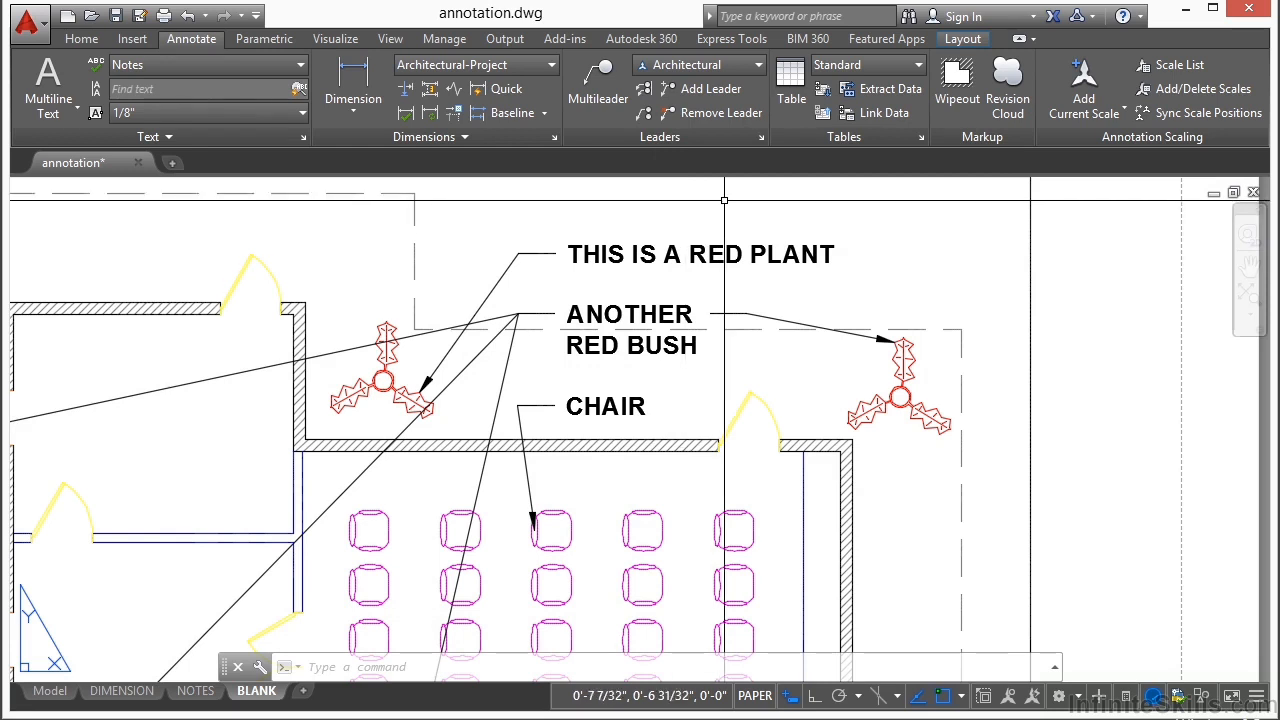
left_click(762, 137)
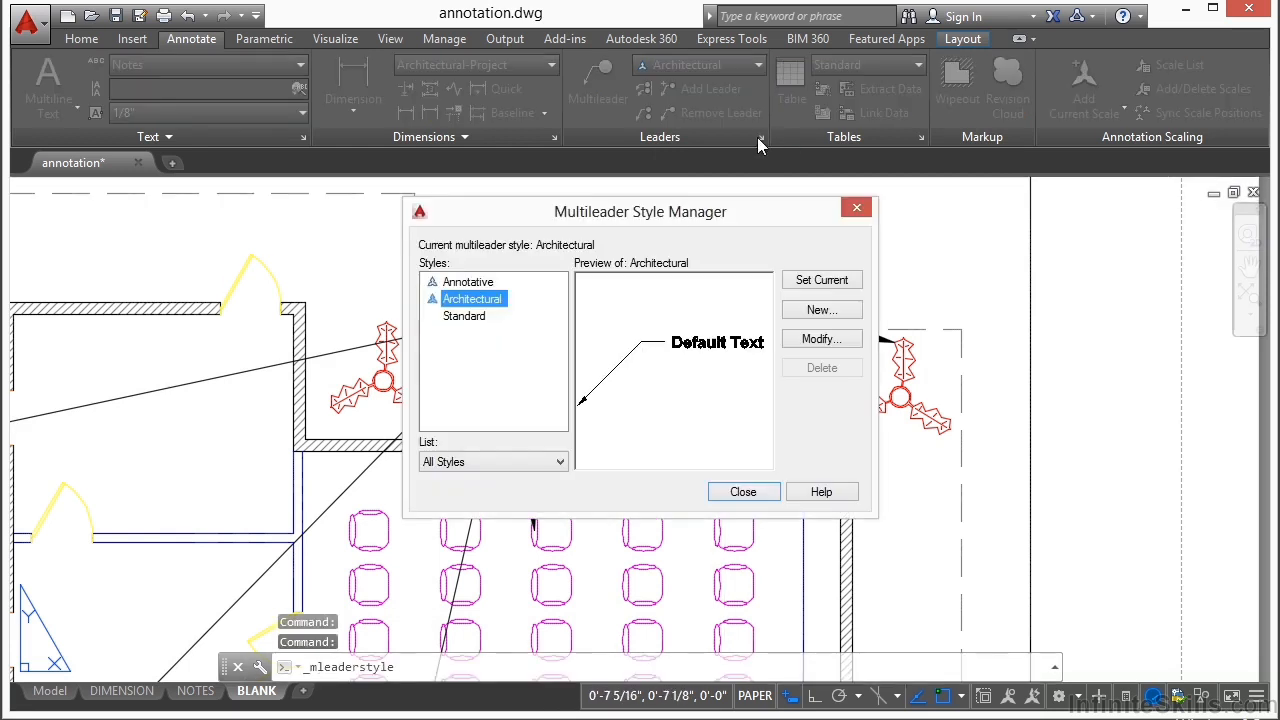
left_click(460, 318)
left_click(478, 284)
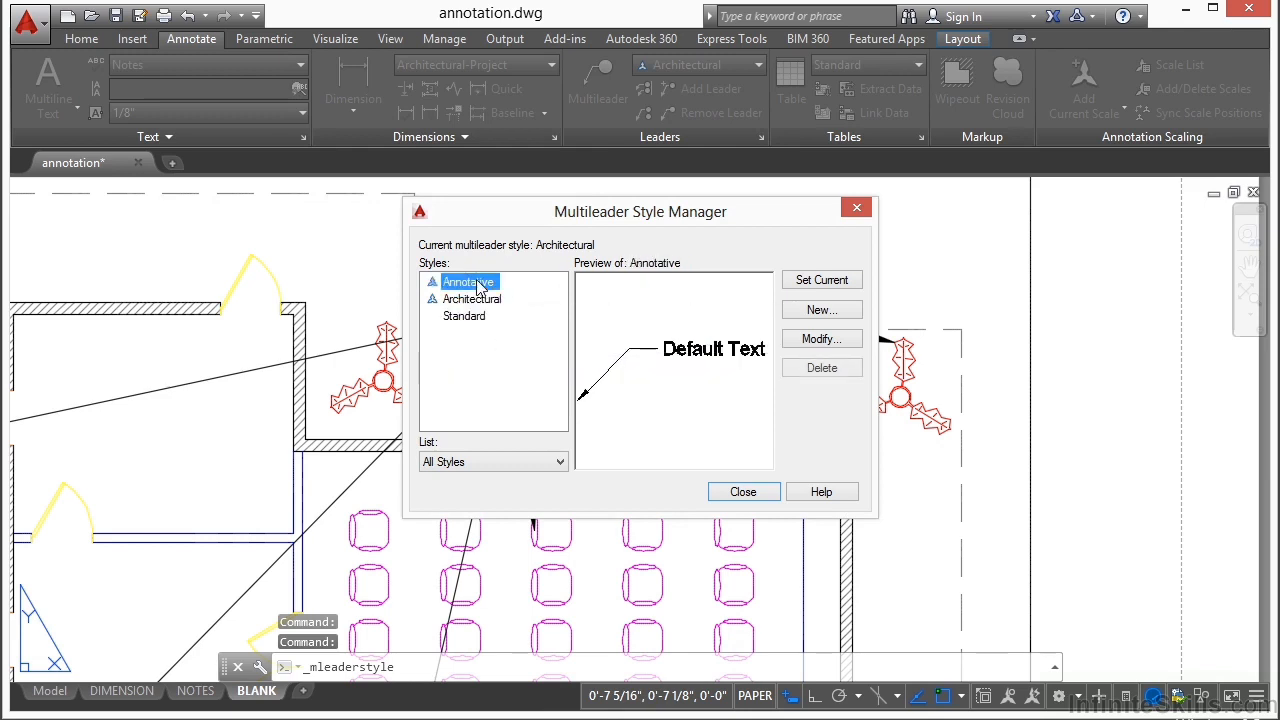
left_click(472, 300)
left_click(466, 316)
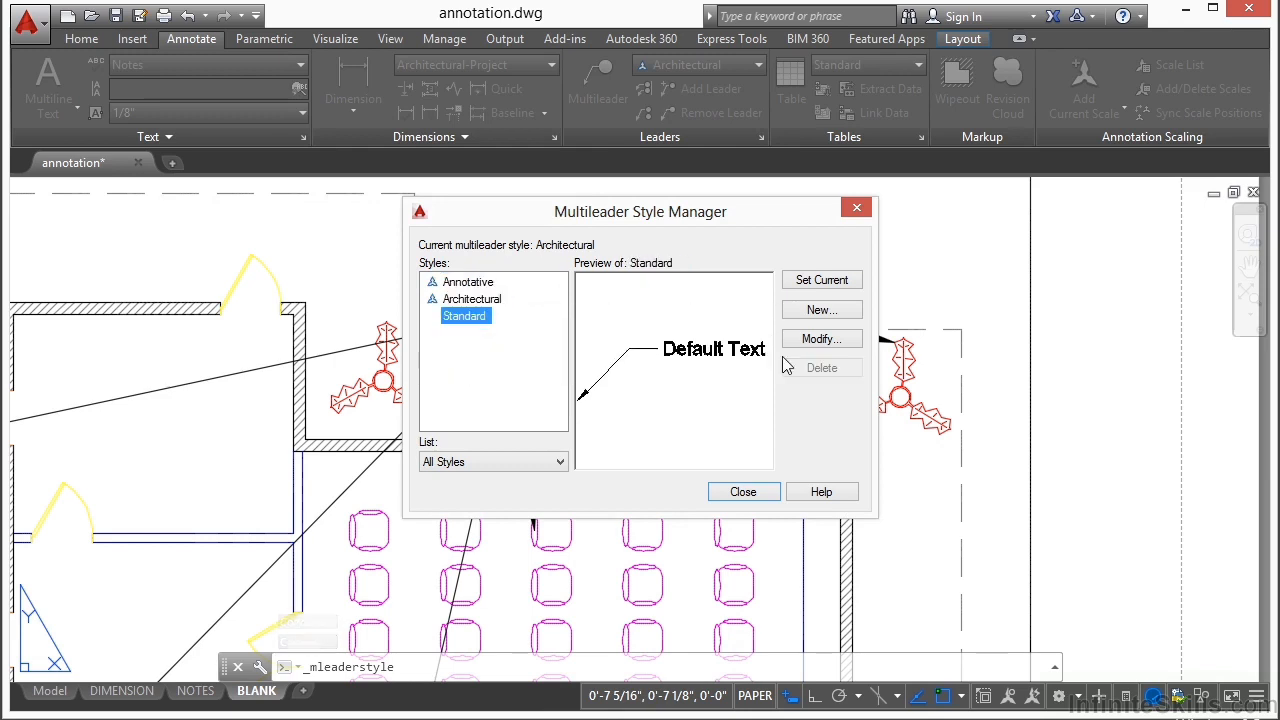
left_click(836, 284)
Step: Create a new multileader style named CIRCLE, starting with Standard
left_click(833, 314)
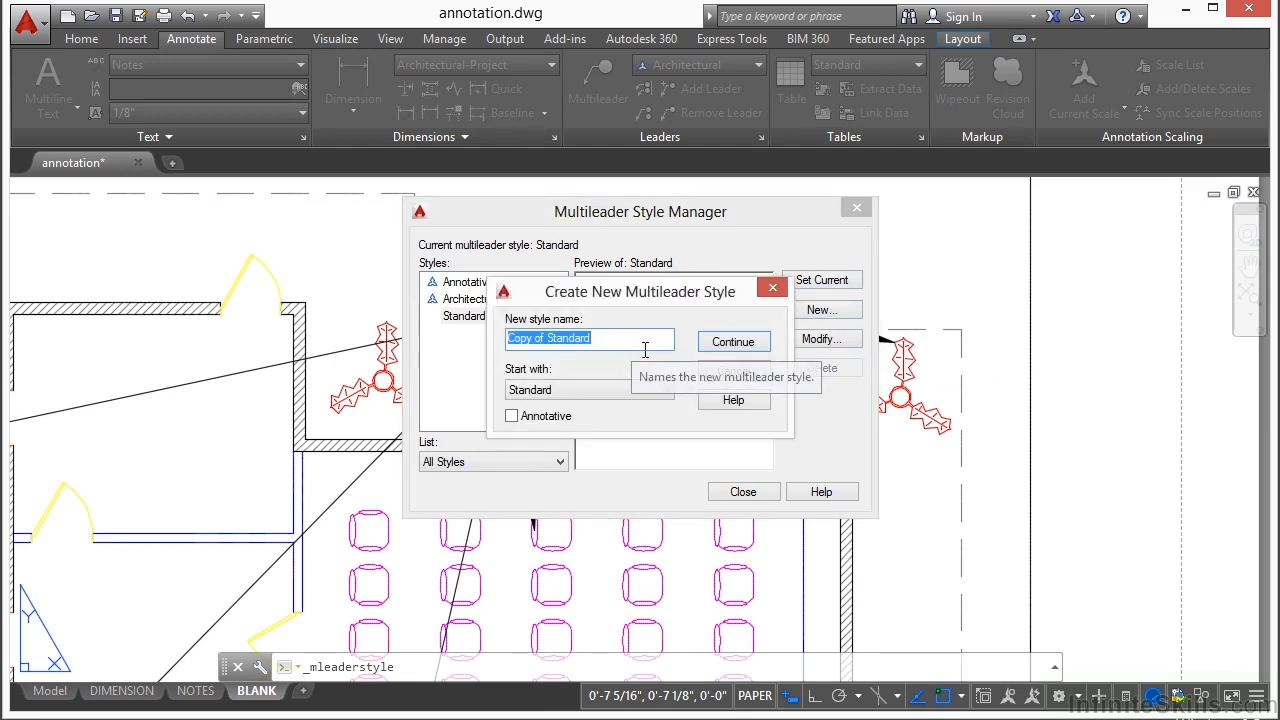
type("CIRCLE")
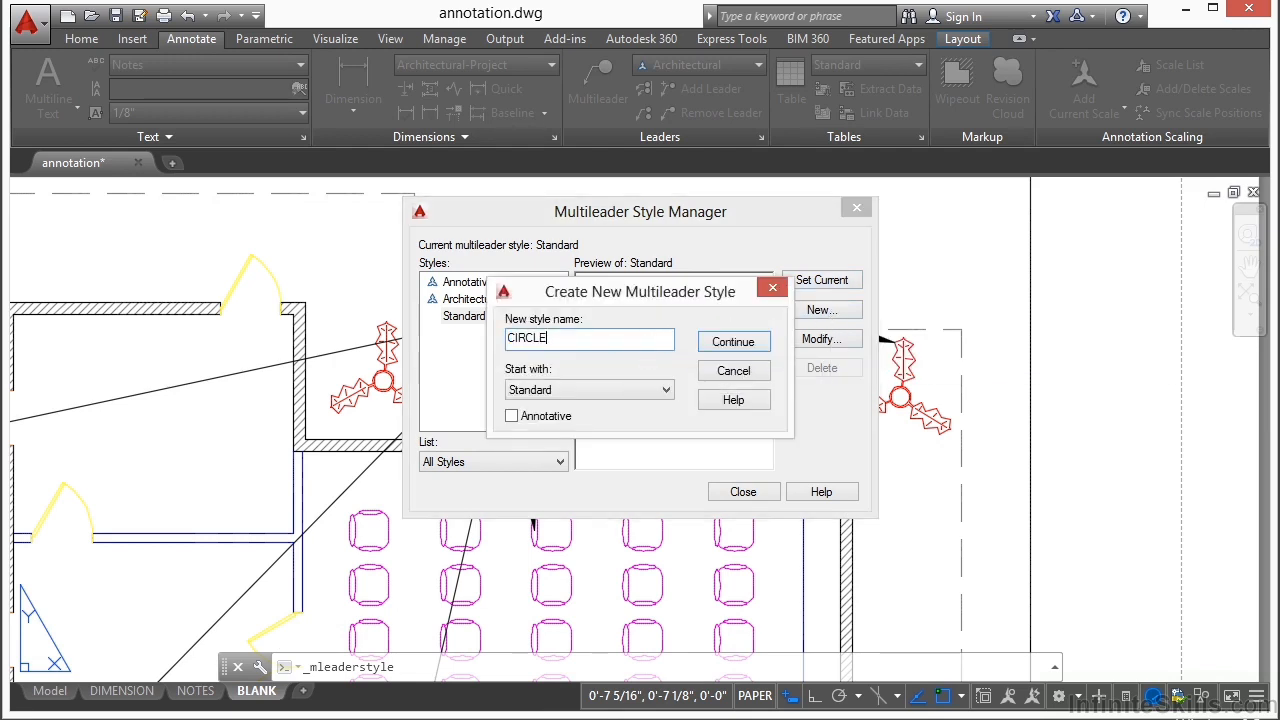
left_click(730, 342)
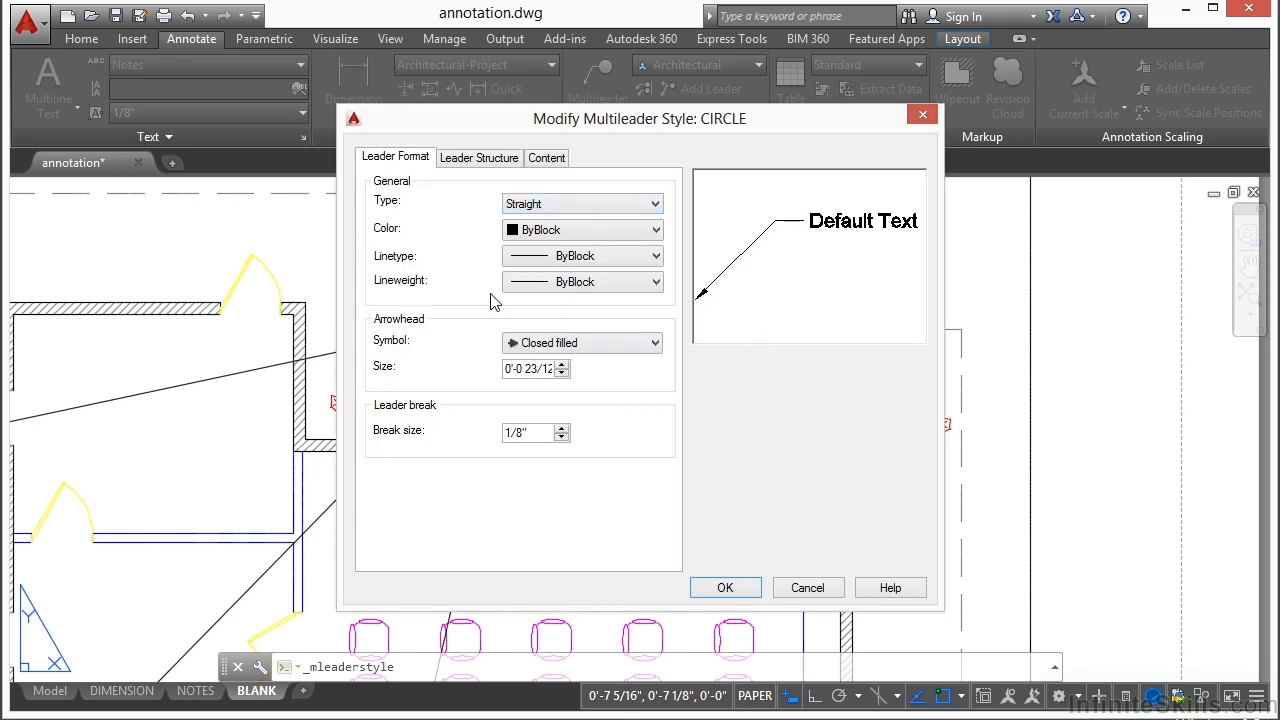
Step: Look through the CIRCLE style's setting pages, and set its arrowhead symbol to Dot
left_click(532, 160)
left_click(478, 159)
left_click(382, 161)
left_click(648, 346)
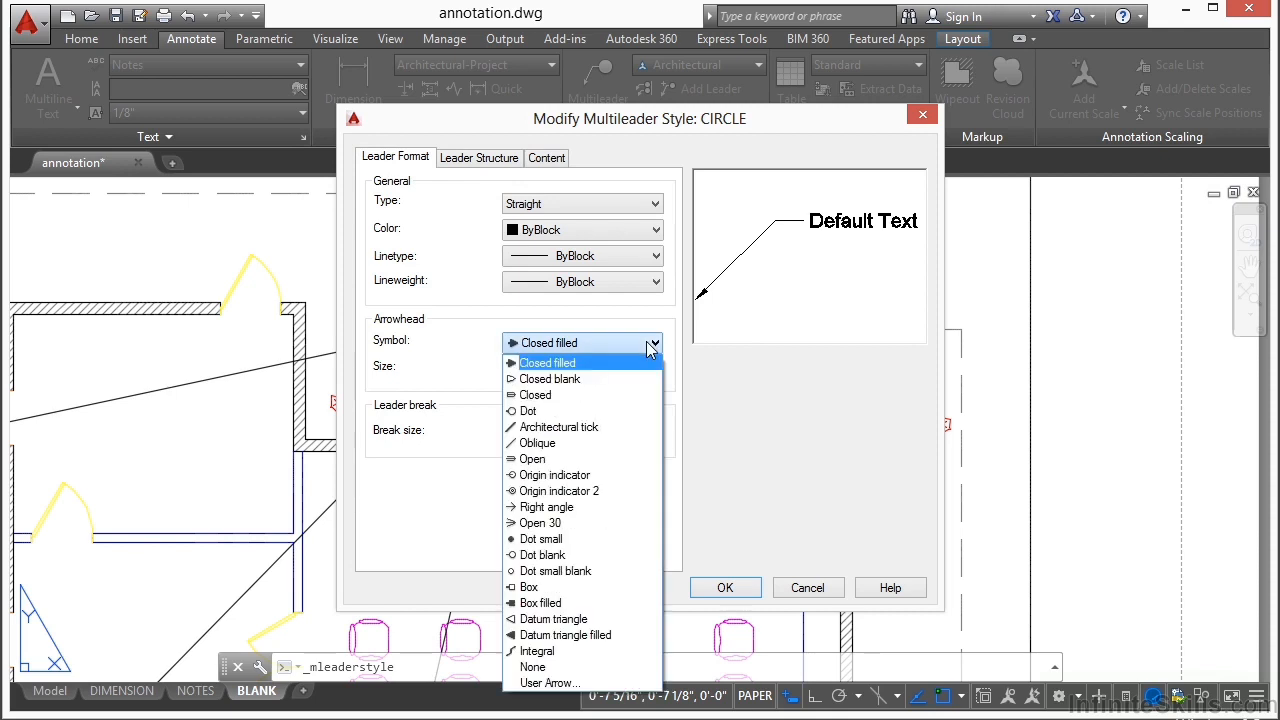
left_click(550, 410)
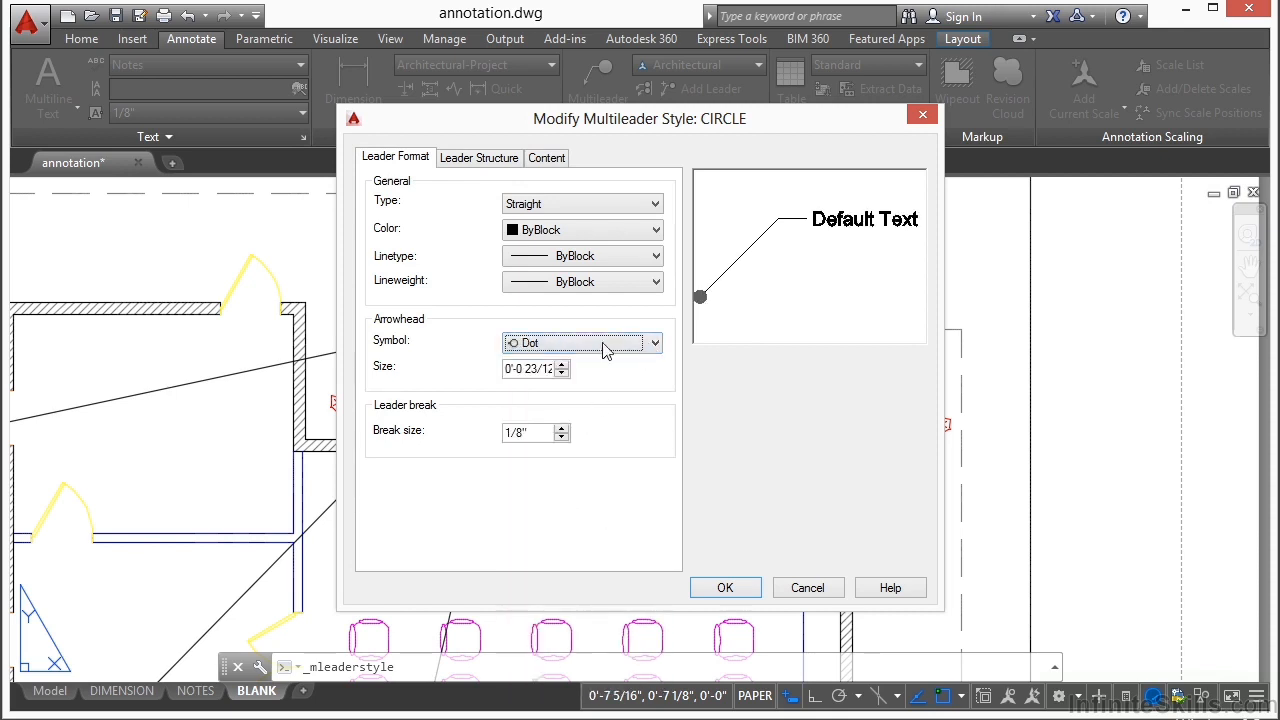
Step: Try the Spline and None leader types for the CIRCLE style, and settle on Spline
left_click(628, 204)
left_click(587, 238)
left_click(603, 205)
left_click(577, 255)
left_click(603, 205)
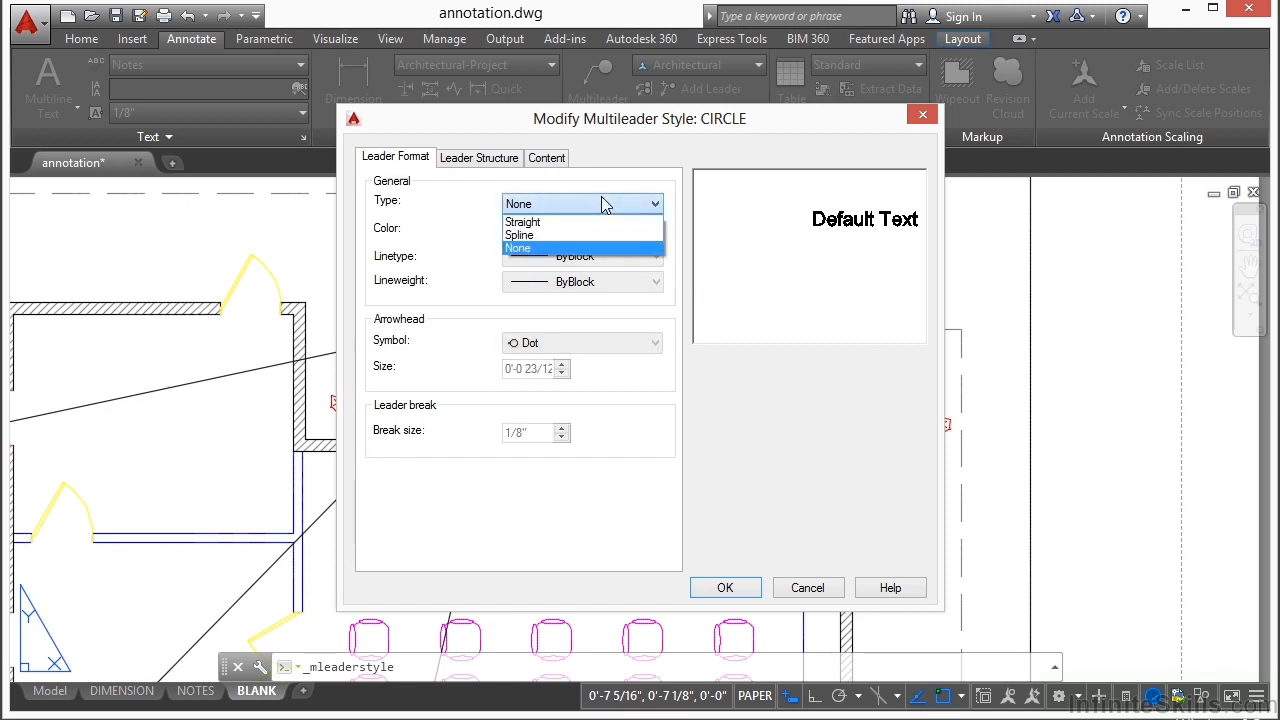
left_click(582, 235)
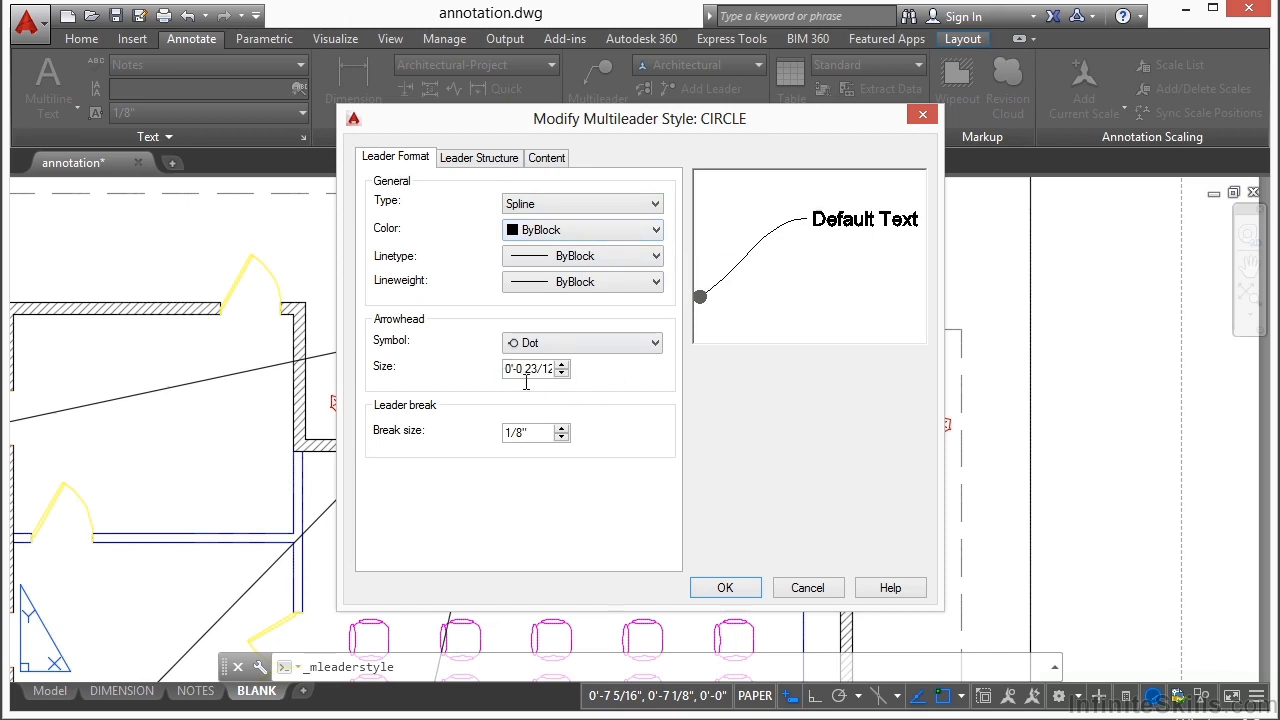
Step: Check the leader structure settings, and set the CIRCLE style's content to Block with Circle as the source block
left_click(474, 160)
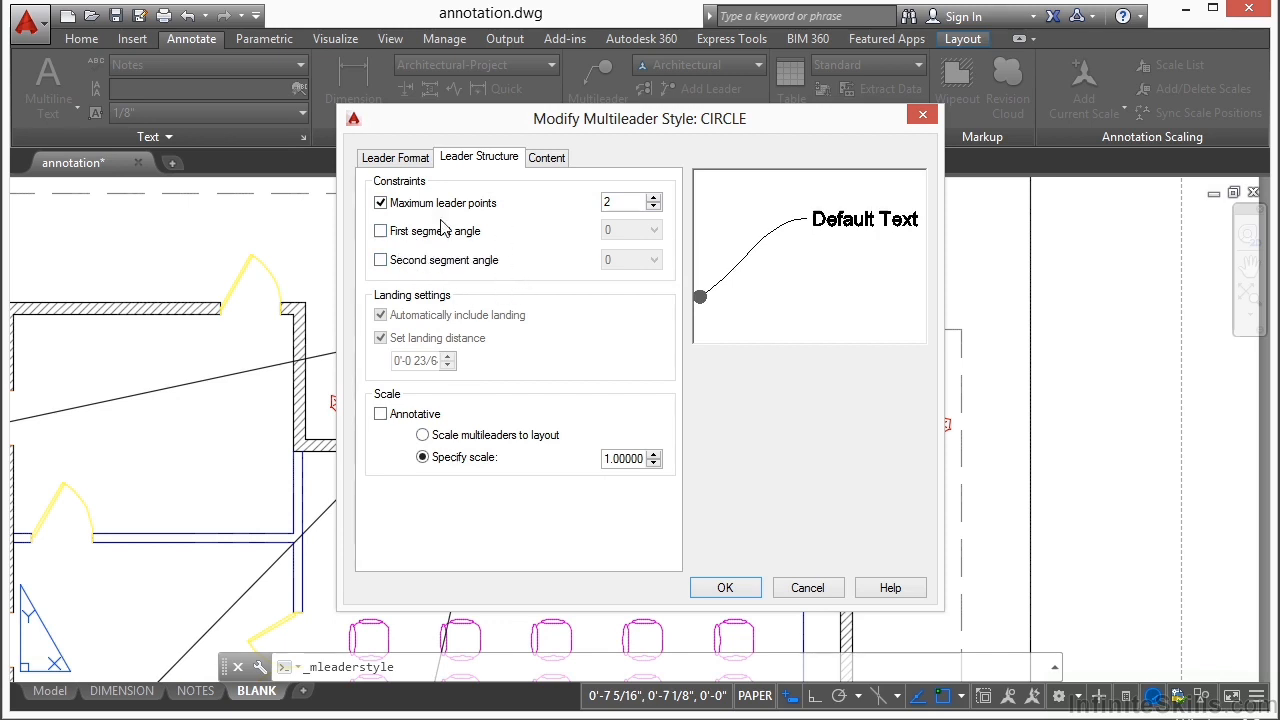
left_click(547, 158)
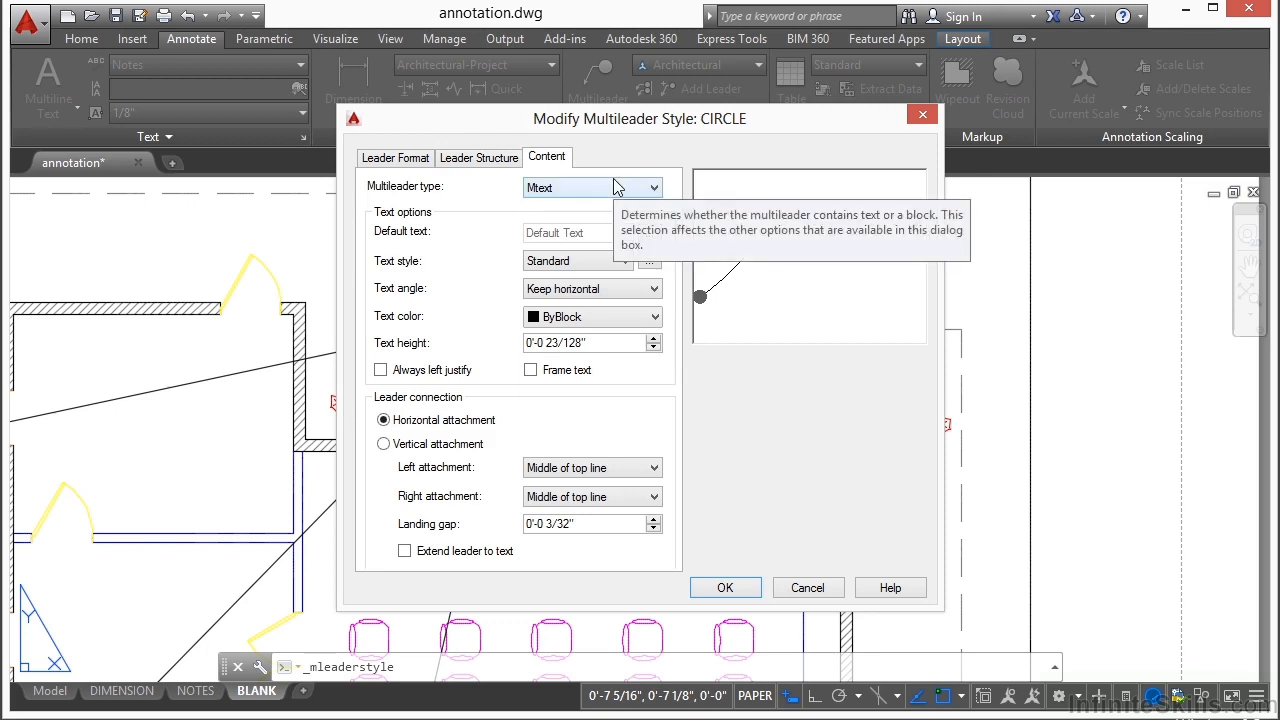
left_click(632, 189)
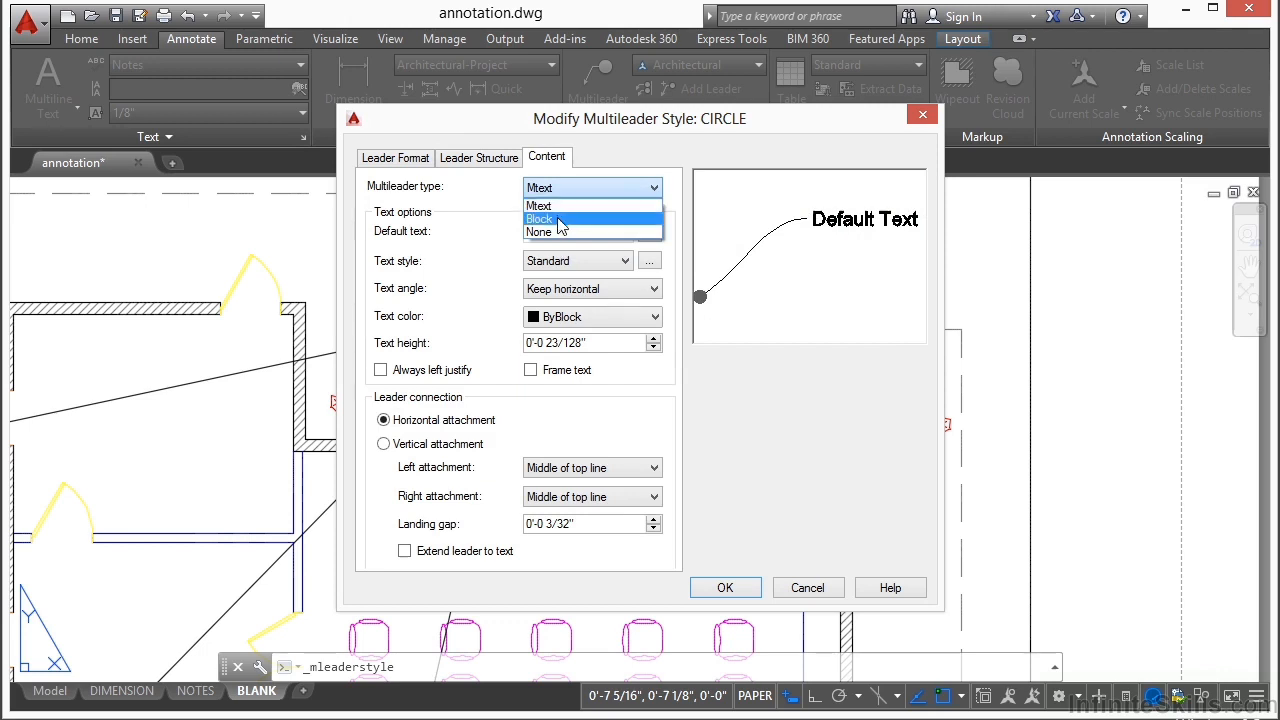
left_click(561, 219)
left_click(656, 235)
left_click(565, 296)
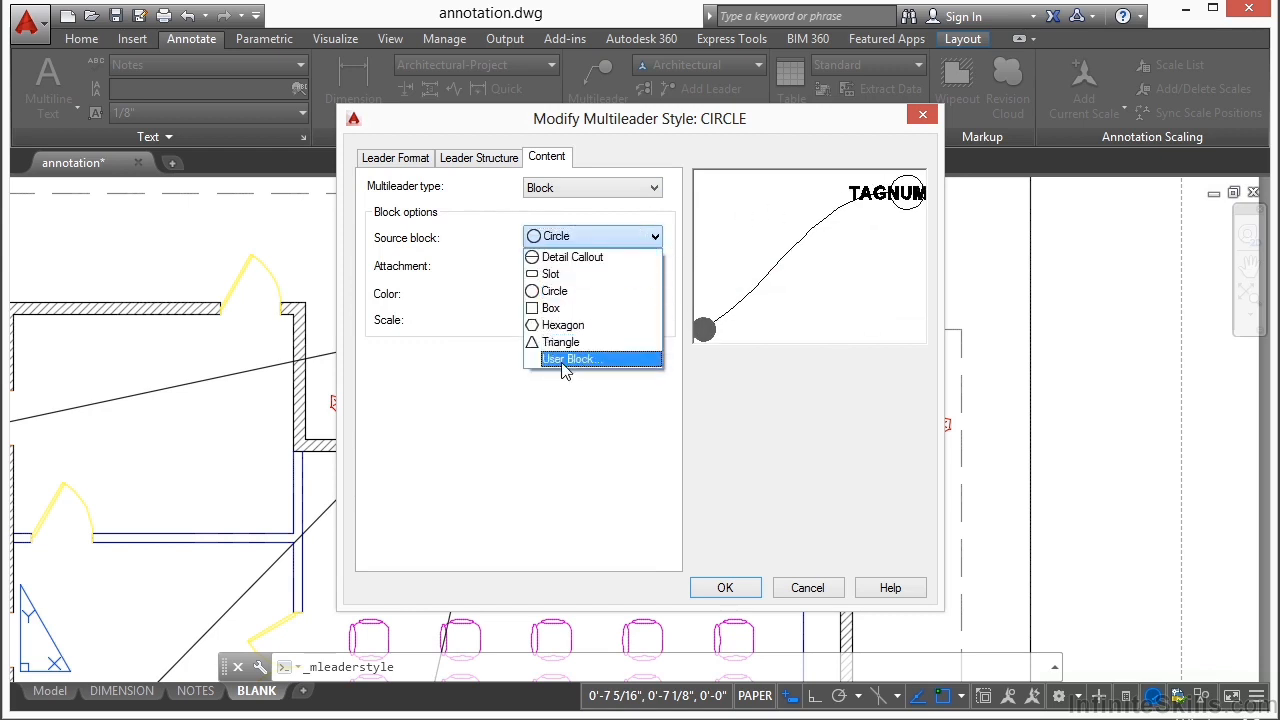
Step: Try Detail Callout and Slot as the source block, return to Circle, and accept the CIRCLE style
left_click(566, 259)
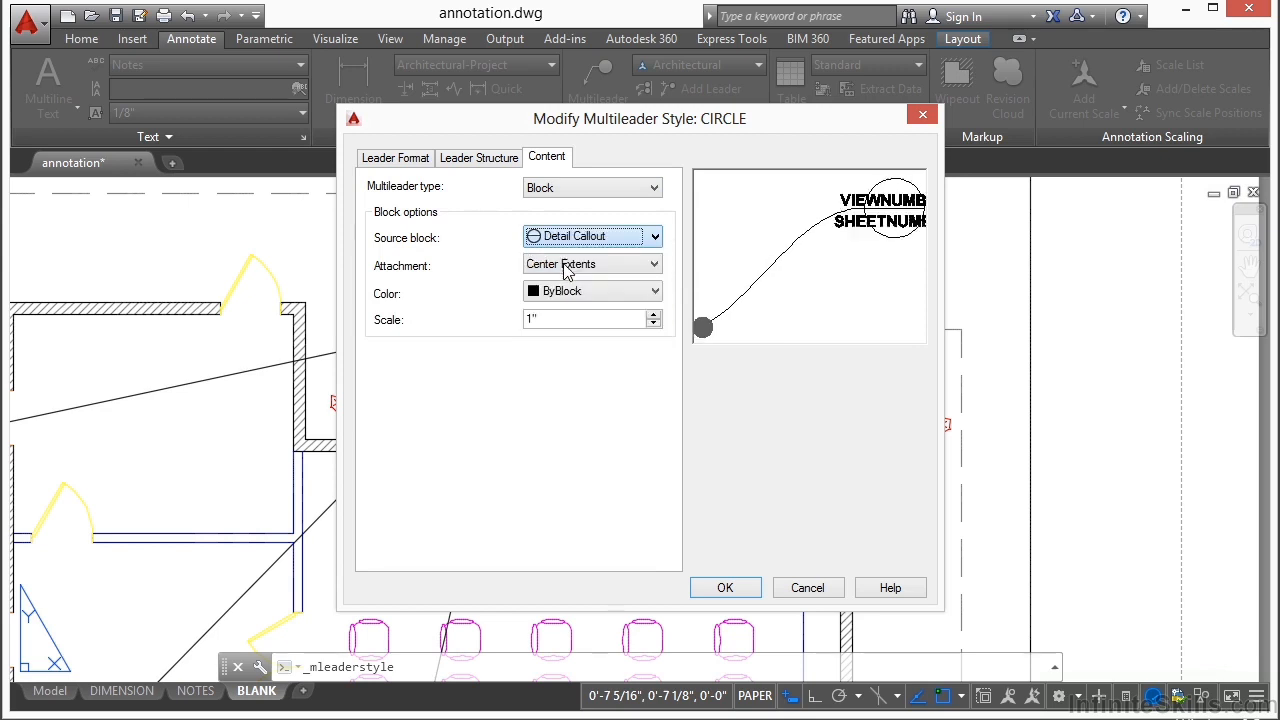
left_click(656, 238)
left_click(621, 269)
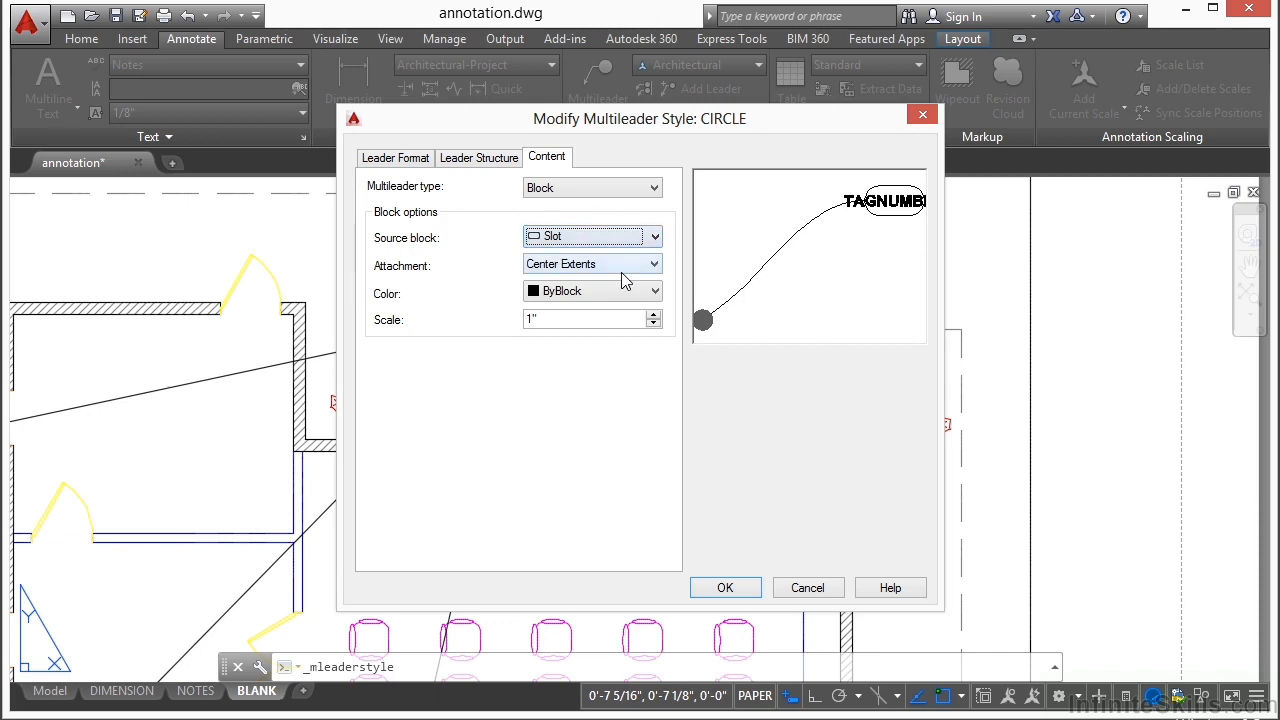
left_click(655, 237)
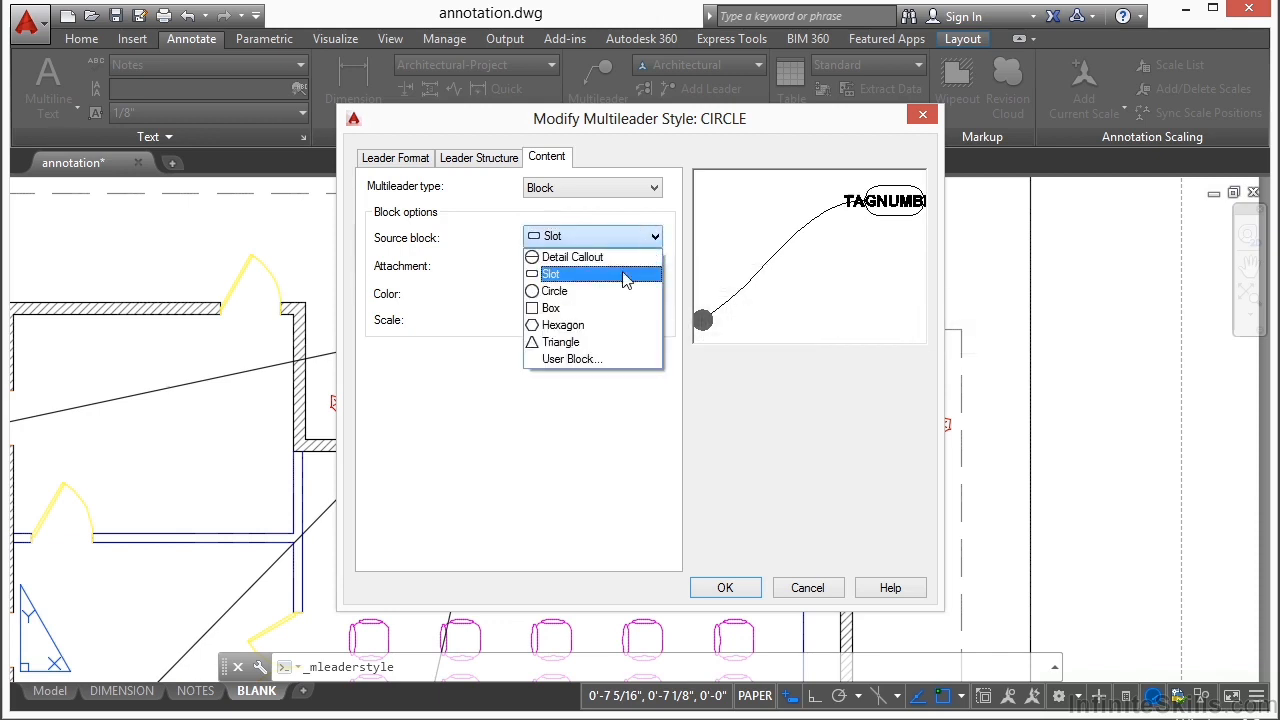
left_click(572, 292)
left_click(725, 588)
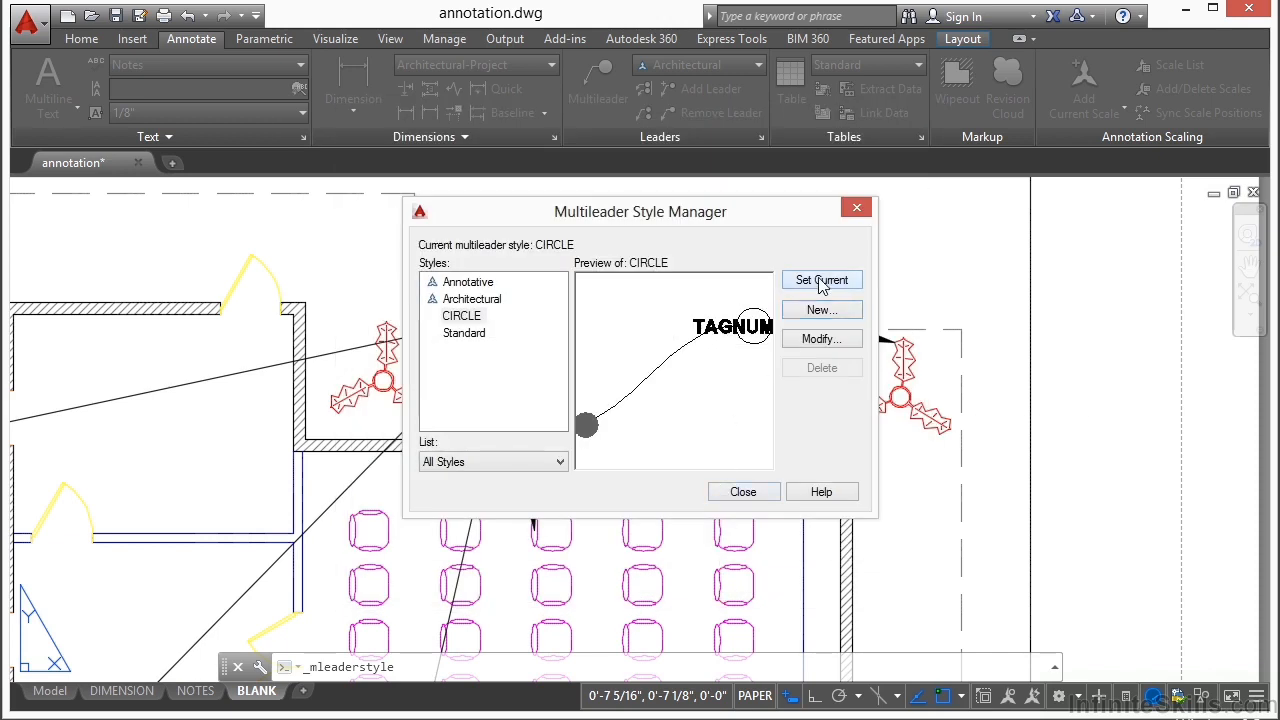
Step: Close the style manager and place a CIRCLE multileader from the inner wall corner beside the seating area, with tag number 1
left_click(743, 493)
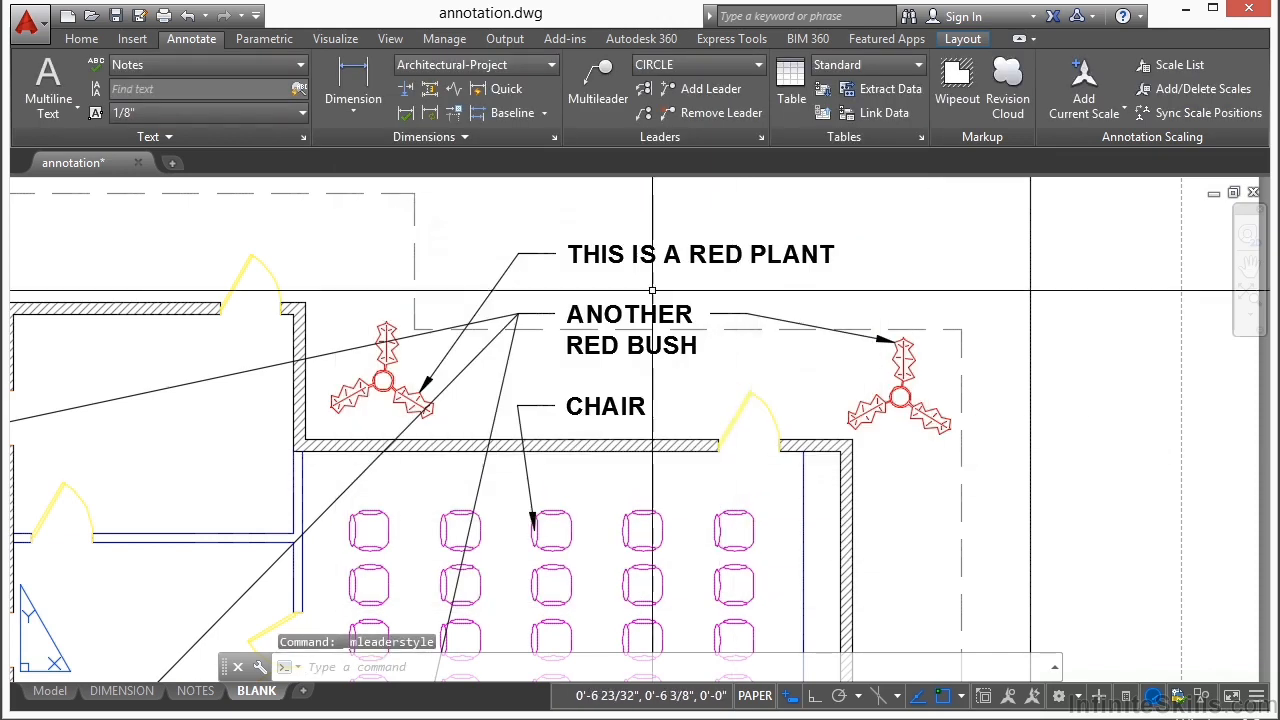
left_click(603, 78)
scroll(670, 275, "down", 2)
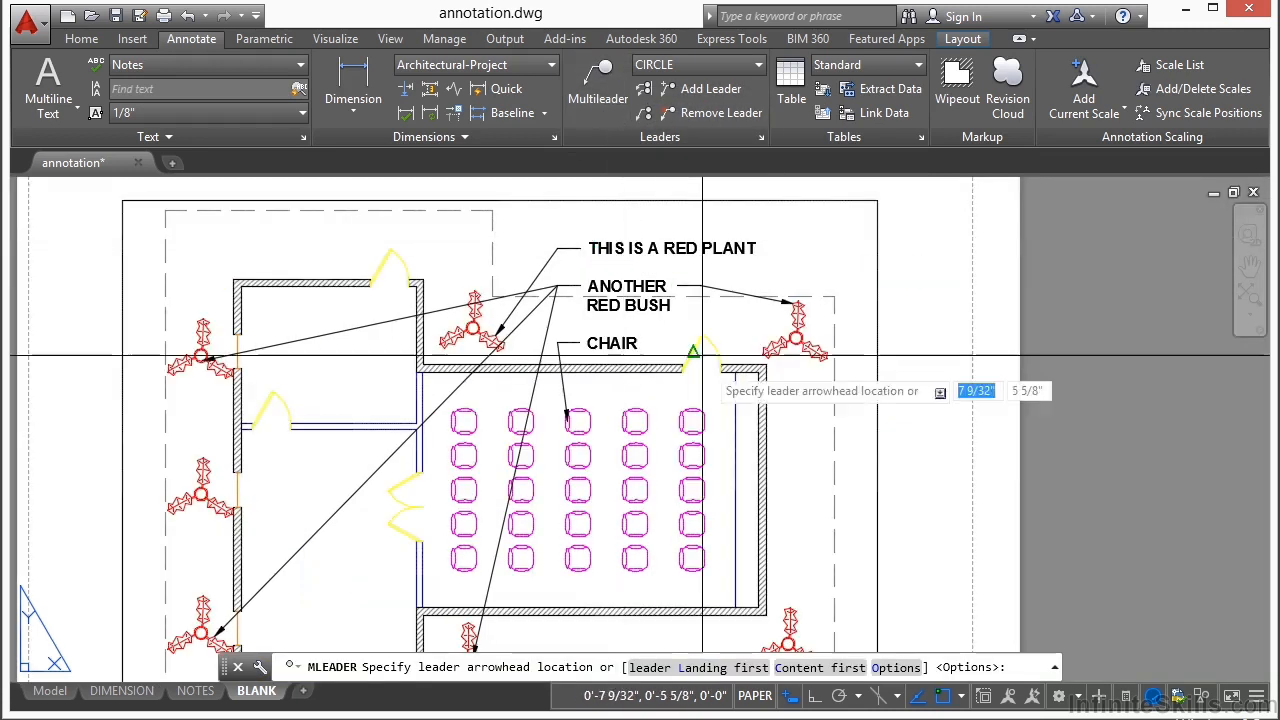
scroll(670, 300, "up", 3)
middle_click_drag(668, 400, 656, 378)
scroll(270, 451, "up", 4)
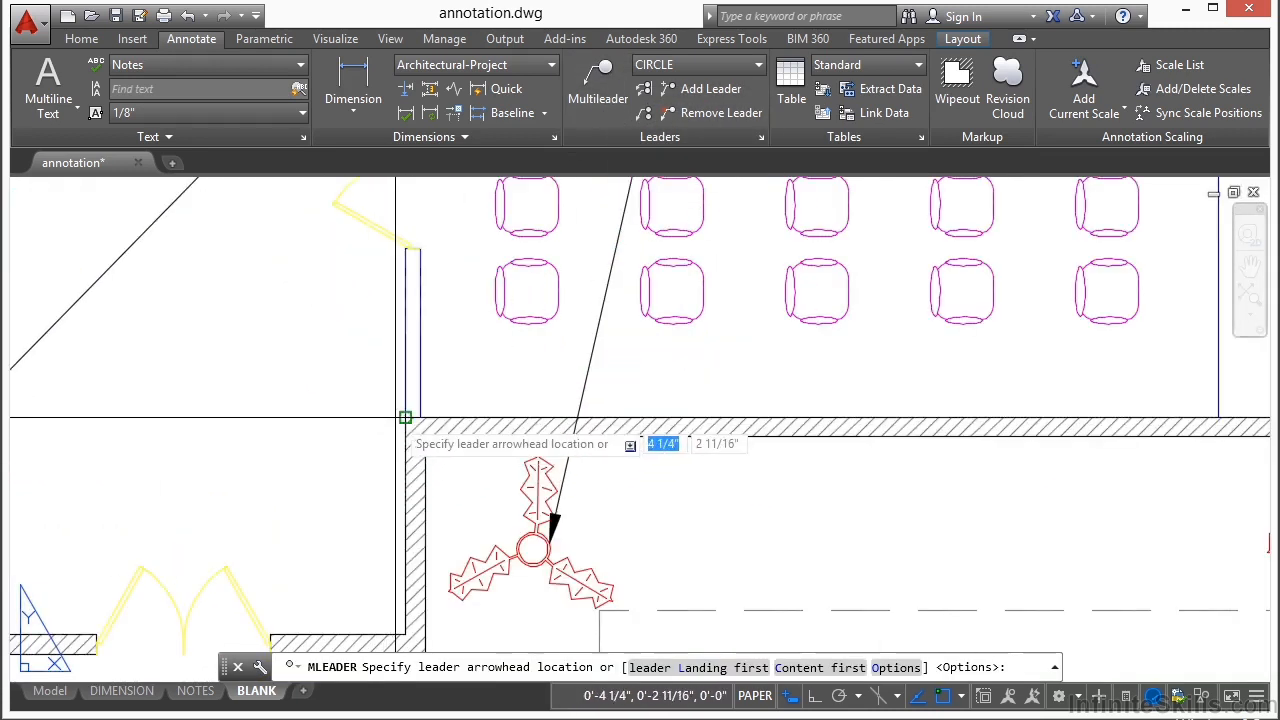
left_click(405, 420)
mouse_move(405, 420)
middle_mouse_down()
mouse_move(586, 394)
mouse_move(757, 434)
middle_mouse_up()
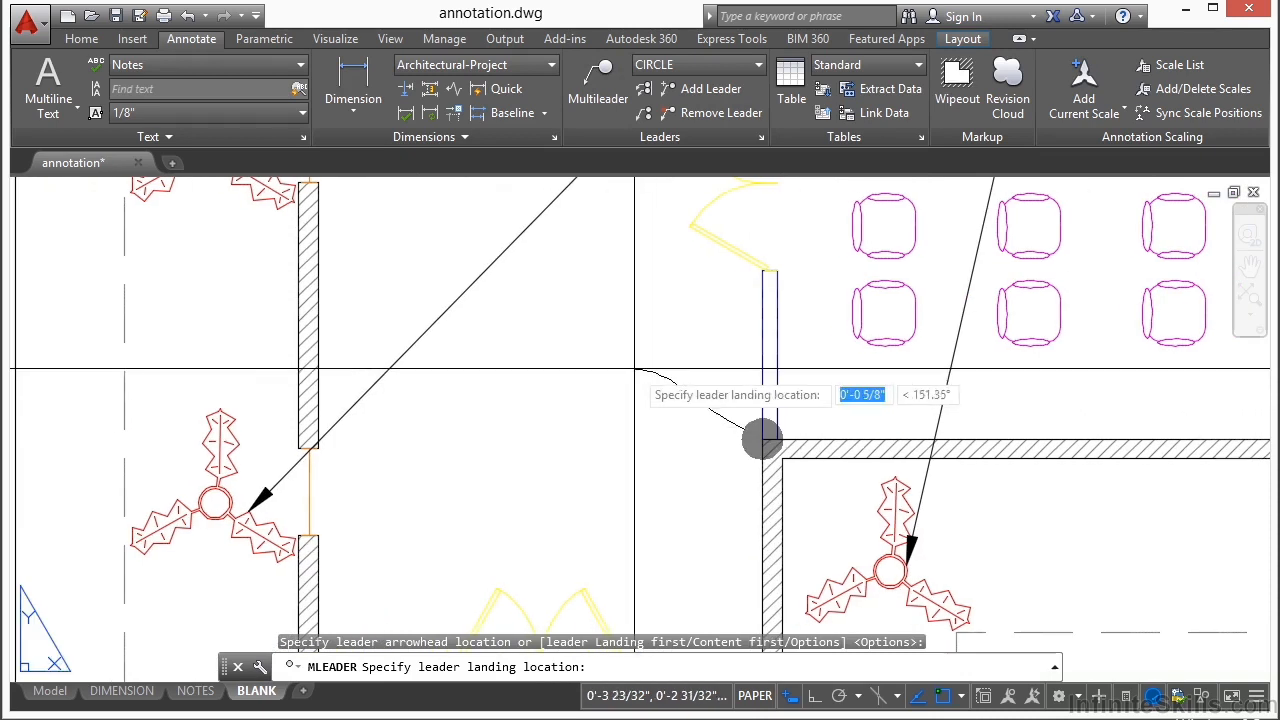
left_click(628, 379)
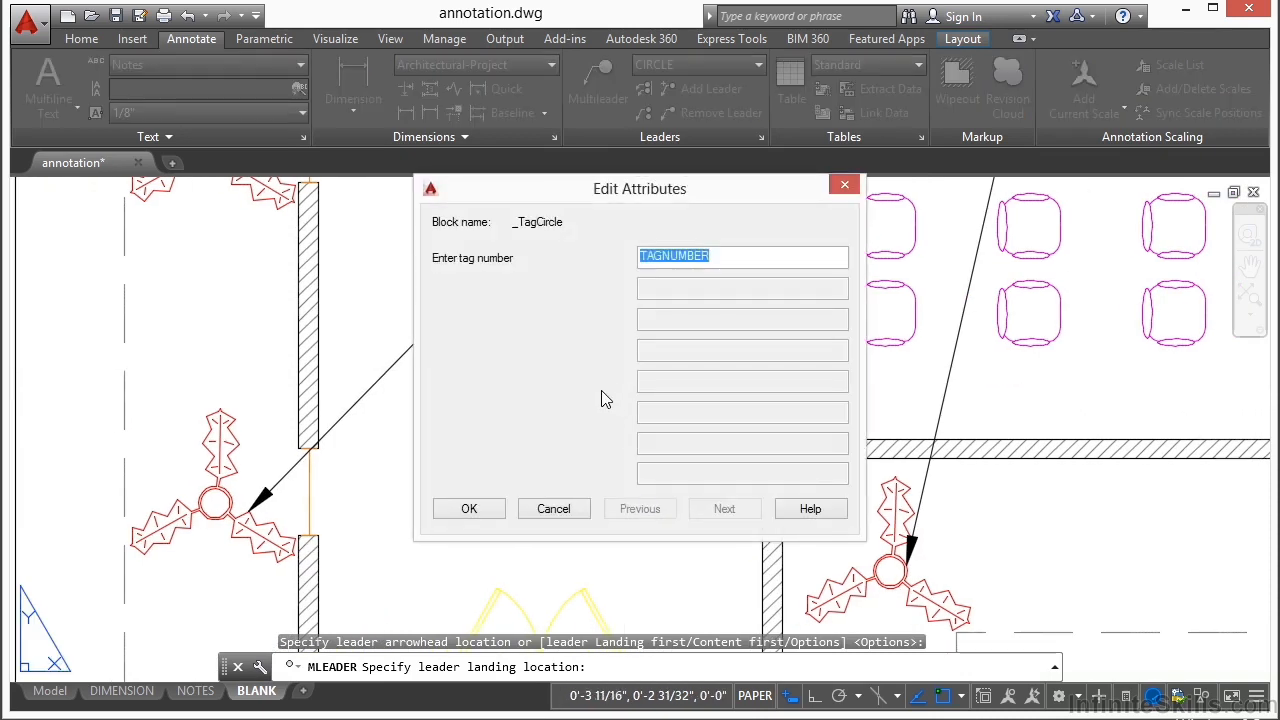
type("1")
left_click(486, 509)
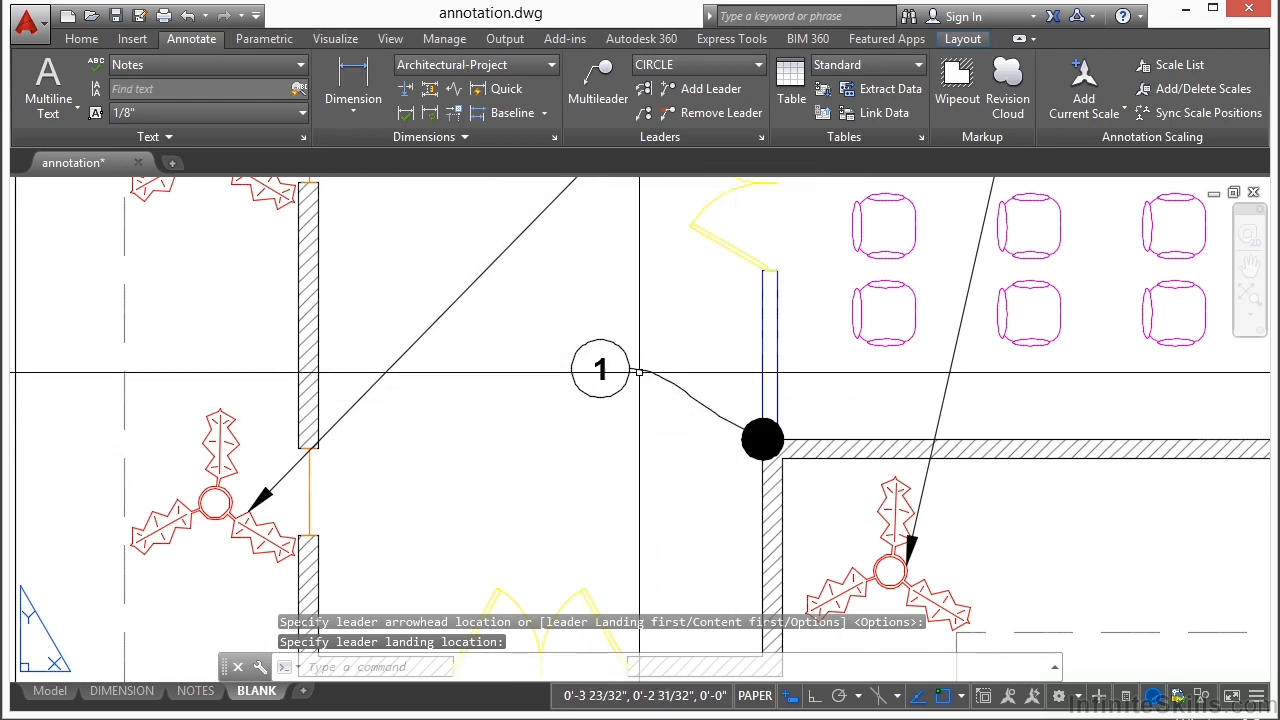
Step: Place a second CIRCLE multileader on the same wall just below the first, with tag number 2
left_click(592, 69)
scroll(630, 350, "down", 3)
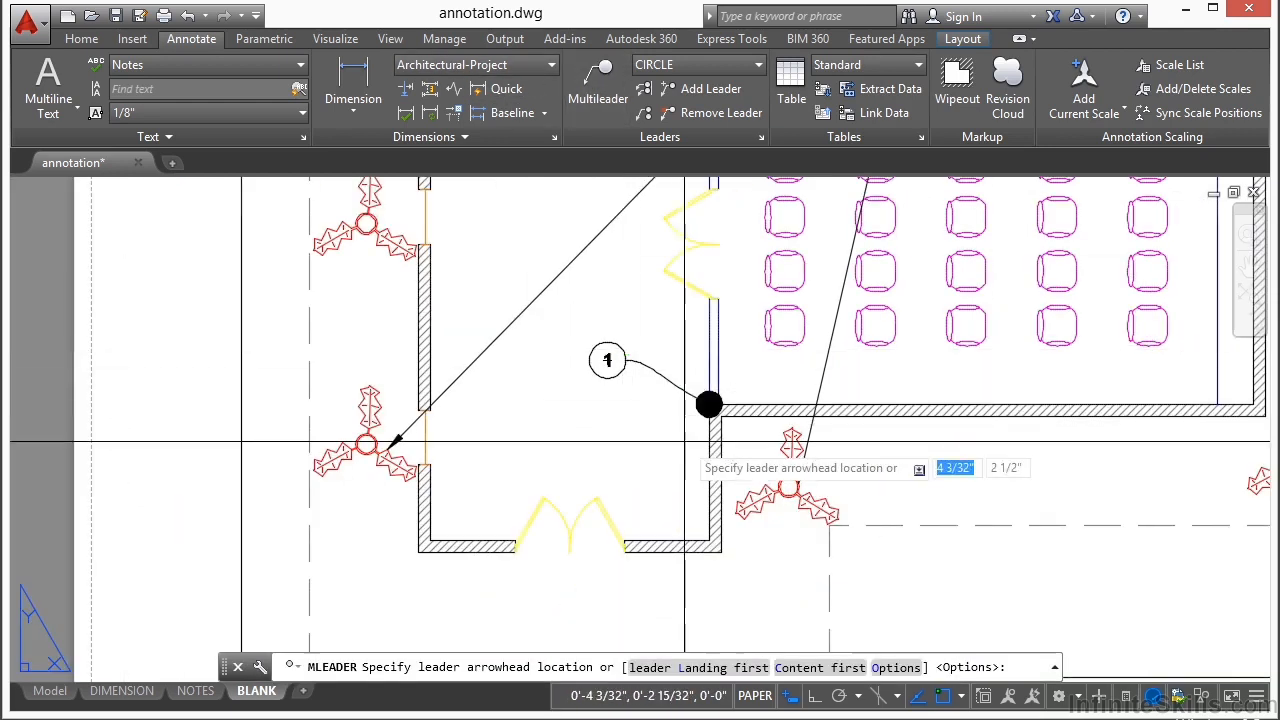
left_click(618, 467)
left_click(591, 438)
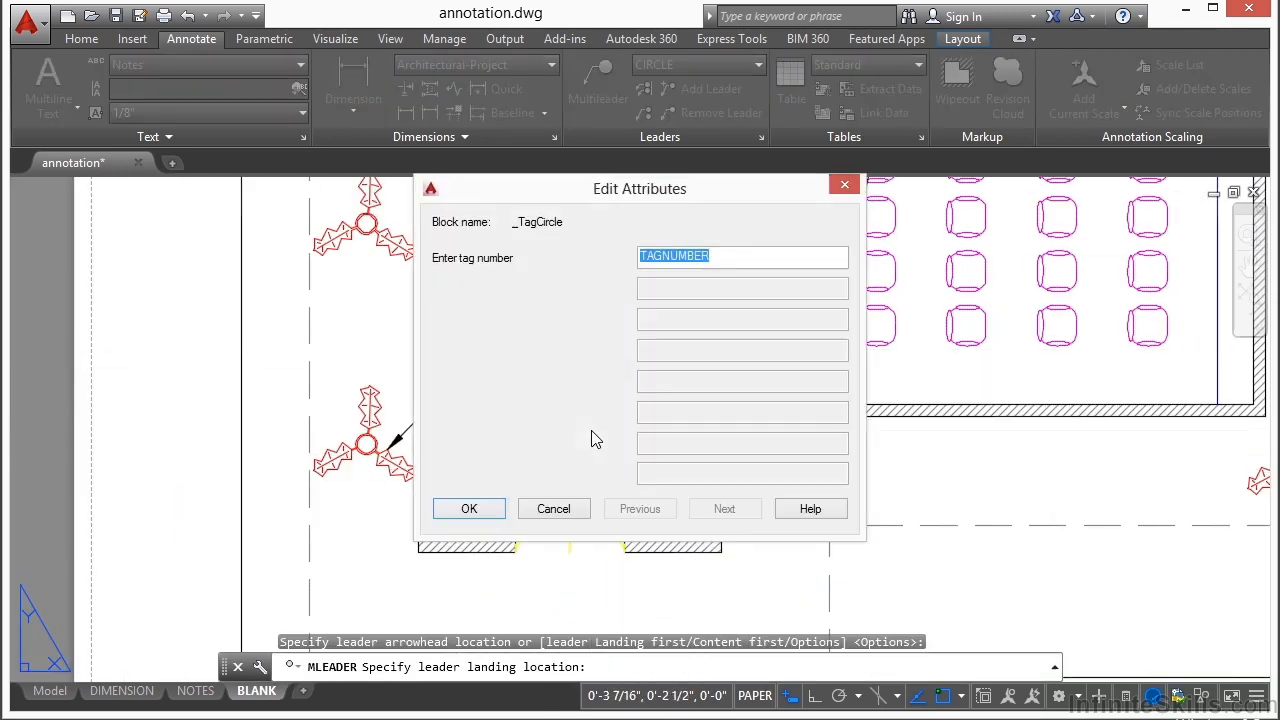
type("2")
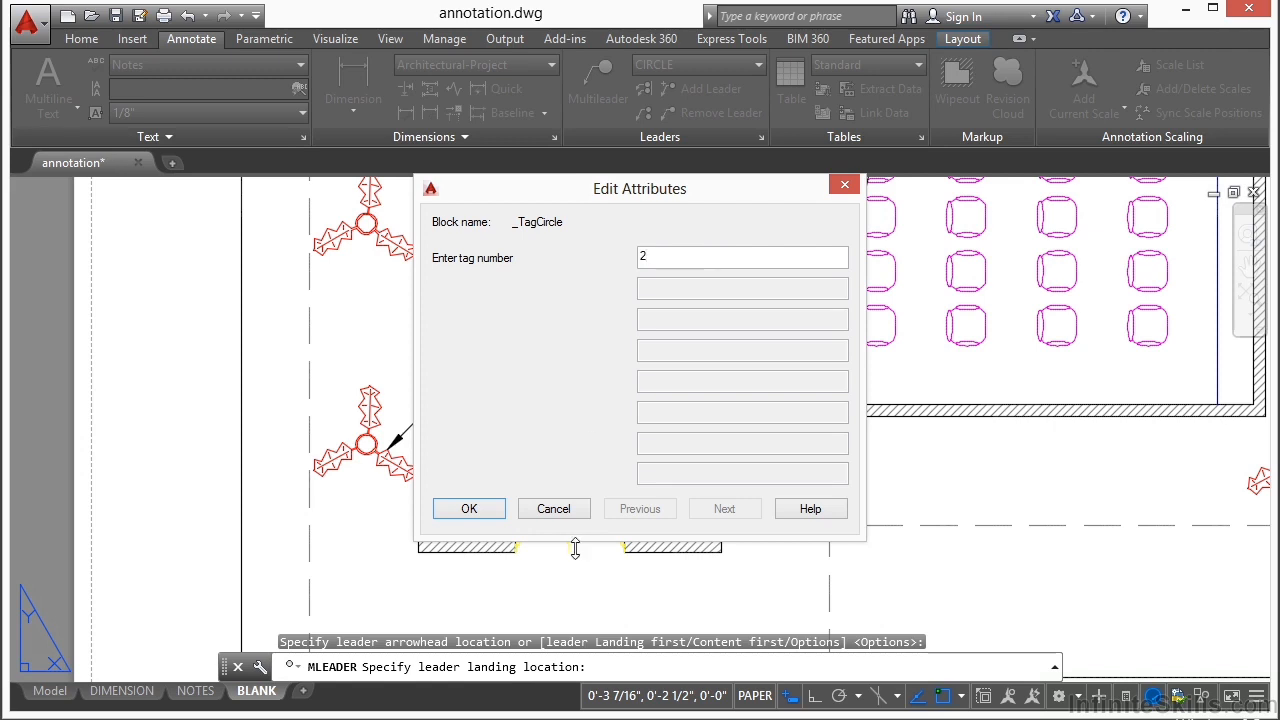
left_click(469, 508)
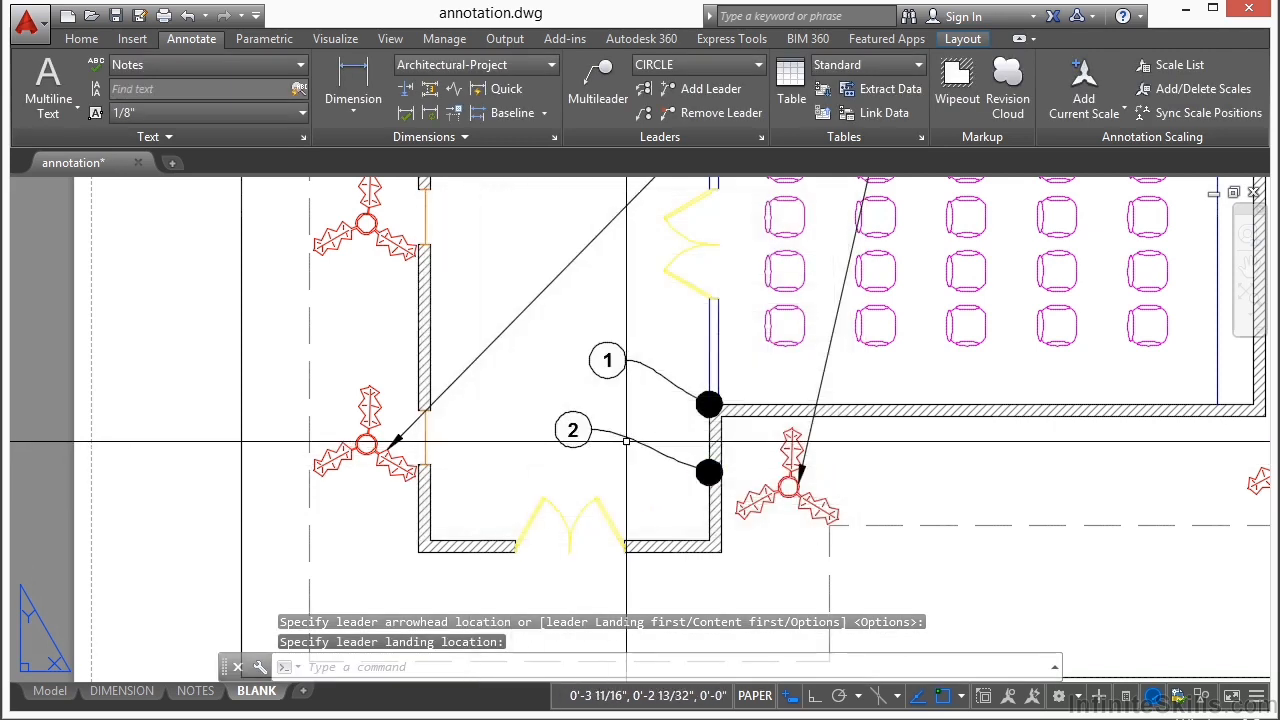
Step: Collect multileaders 1 and 2 into a horizontal row on a single leader, placed between the doors and the entry wall
scroll(633, 441, "up", 2)
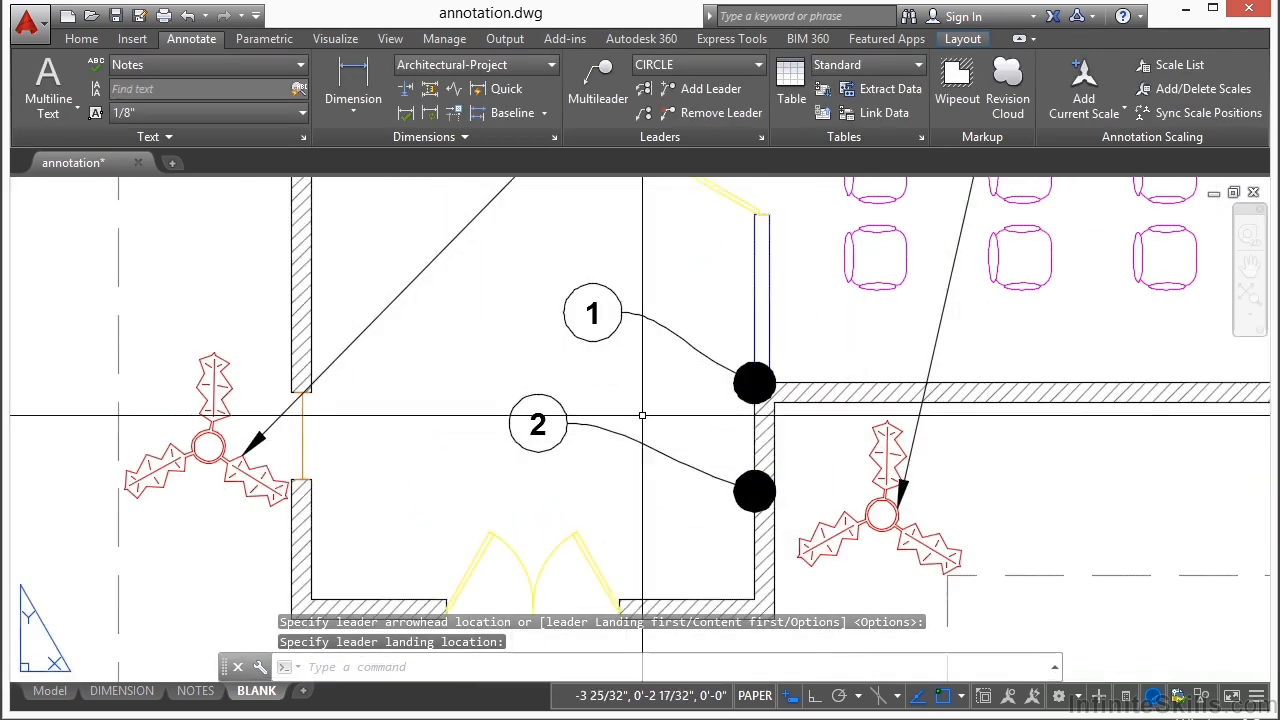
left_click(644, 116)
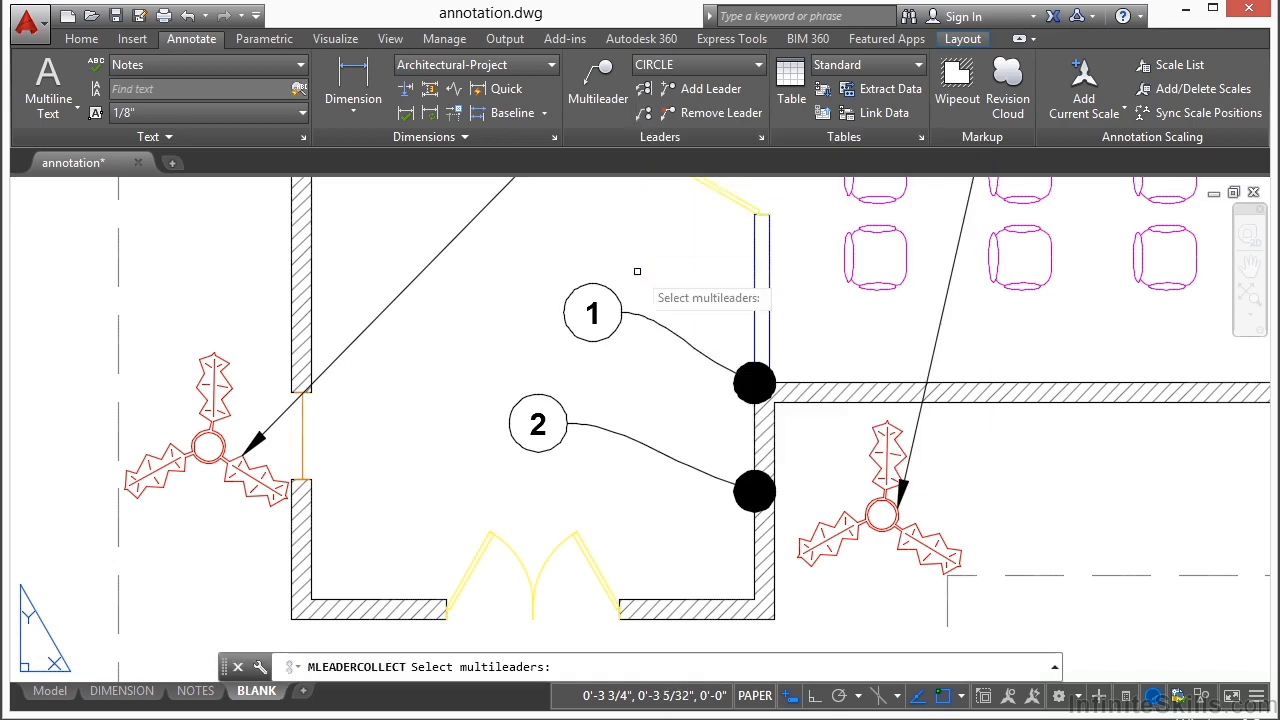
left_click(630, 318)
left_click(610, 428)
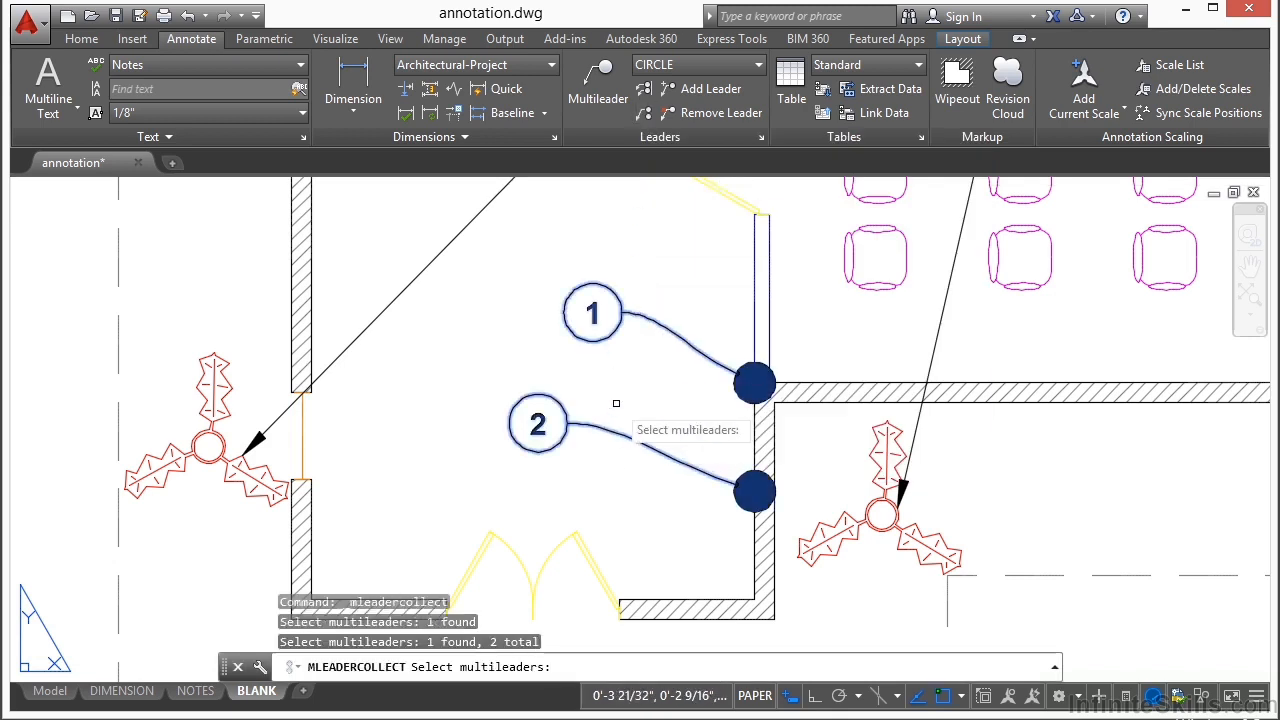
key("Return")
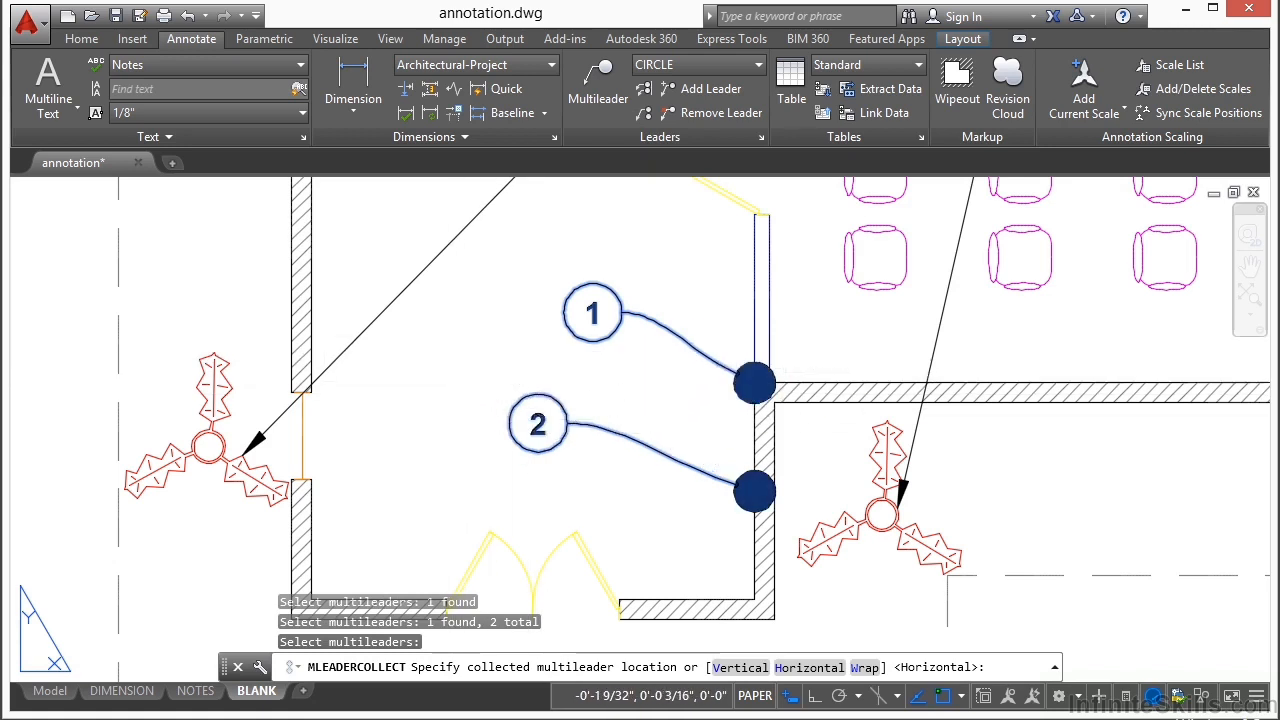
left_click(485, 368)
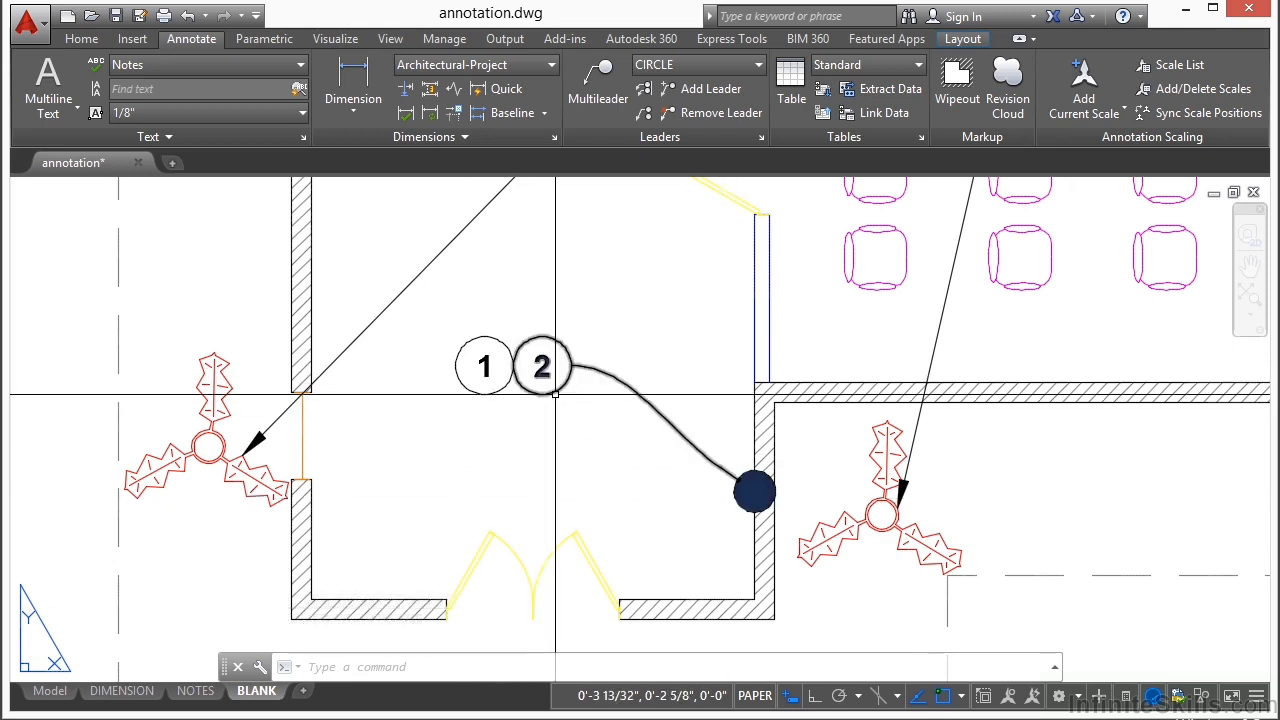
Step: Stretch the collected leader's landing so circle 2 moves up and away from circle 1
left_click(494, 397)
left_click(499, 375)
key("Escape")
key("Escape")
left_click(609, 376)
left_click(571, 366)
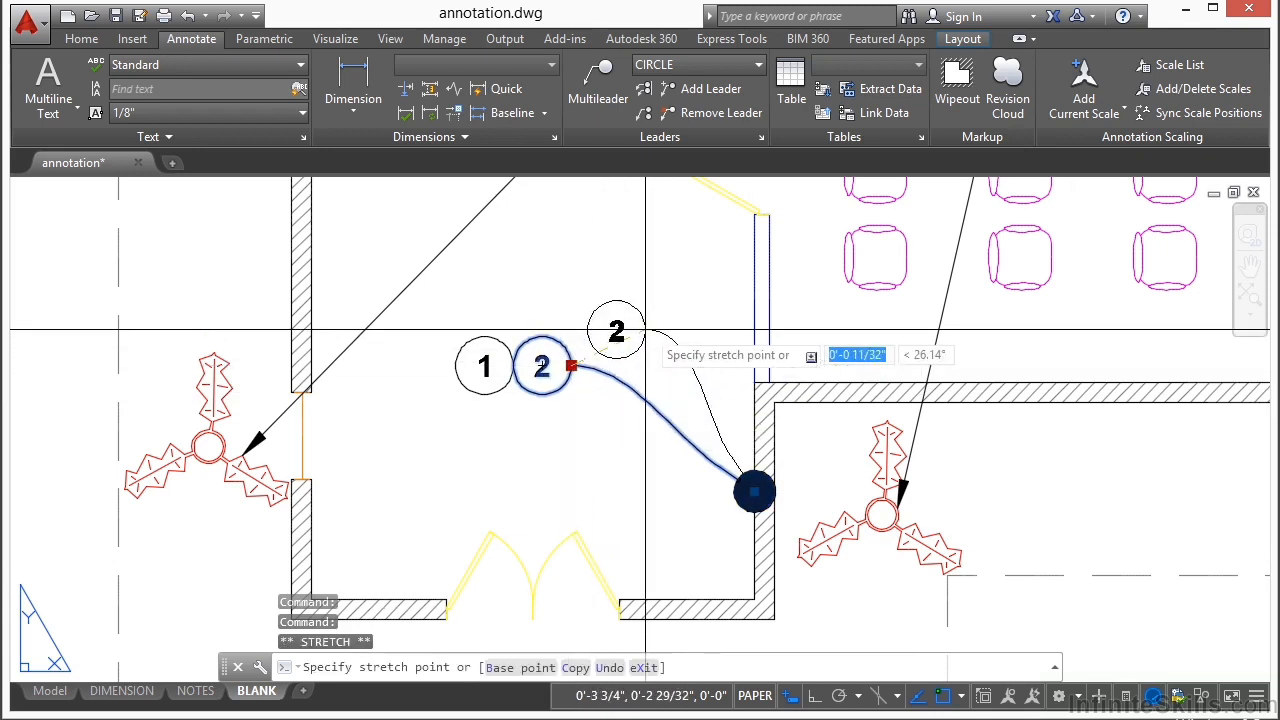
left_click(650, 328)
key("Escape")
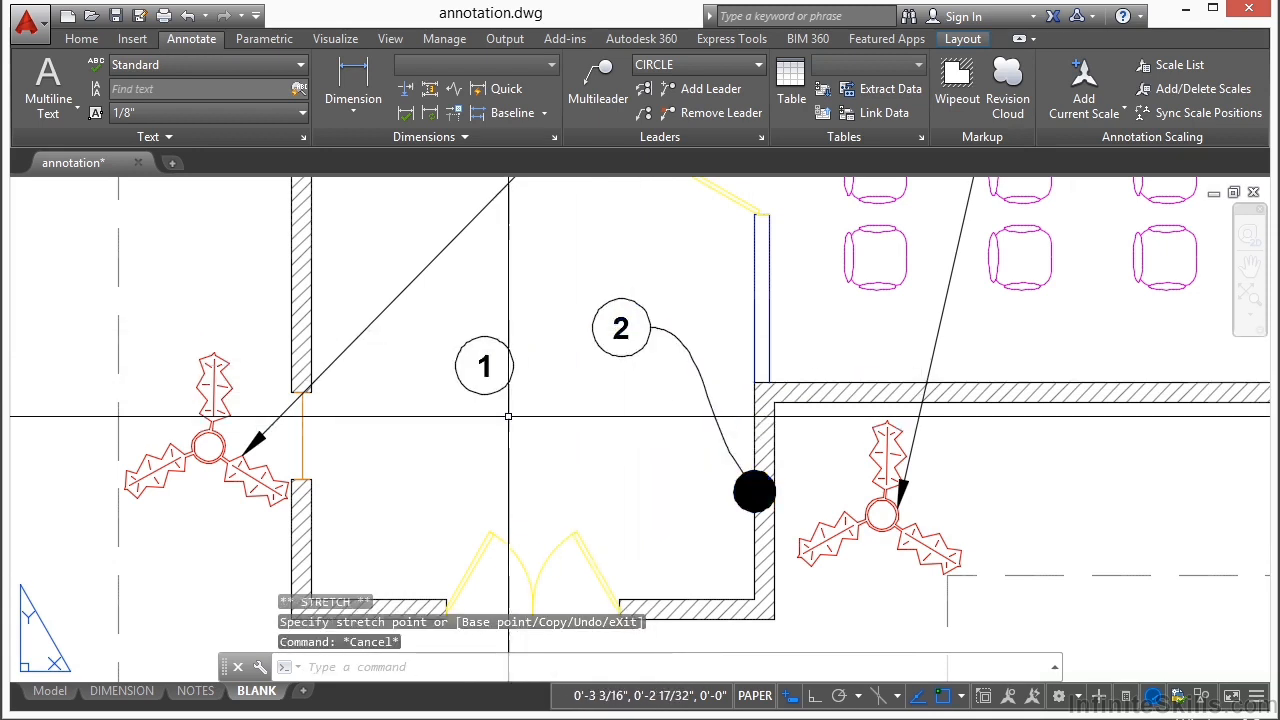
Step: Try selecting the separated circle 1, and undo the stretch of the collected leader
left_click(507, 366)
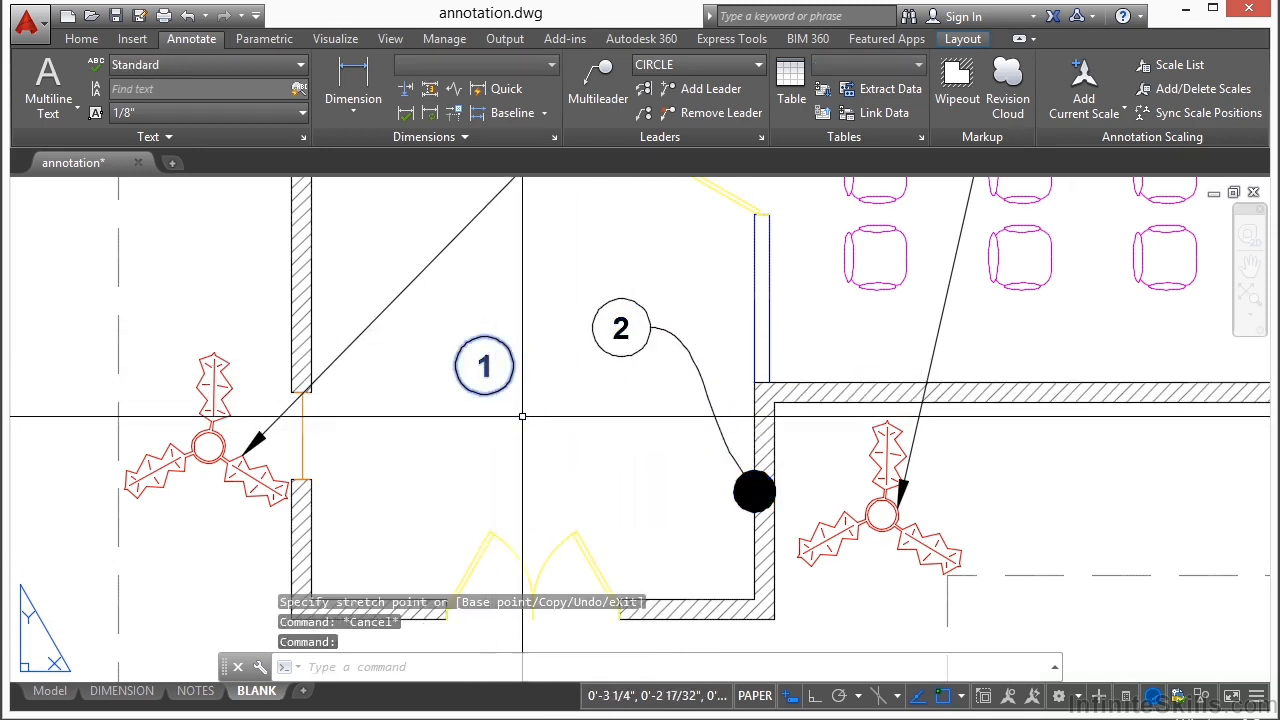
double_click(507, 366)
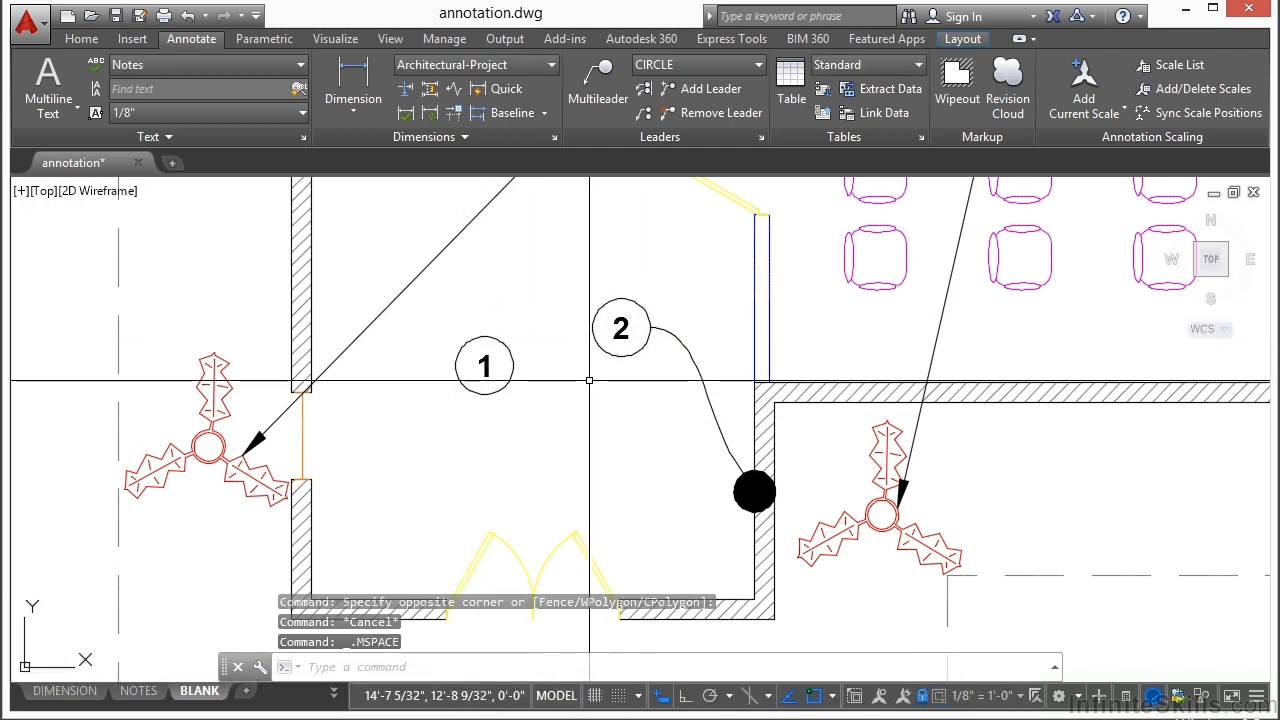
key("ctrl+z")
key("ctrl+z")
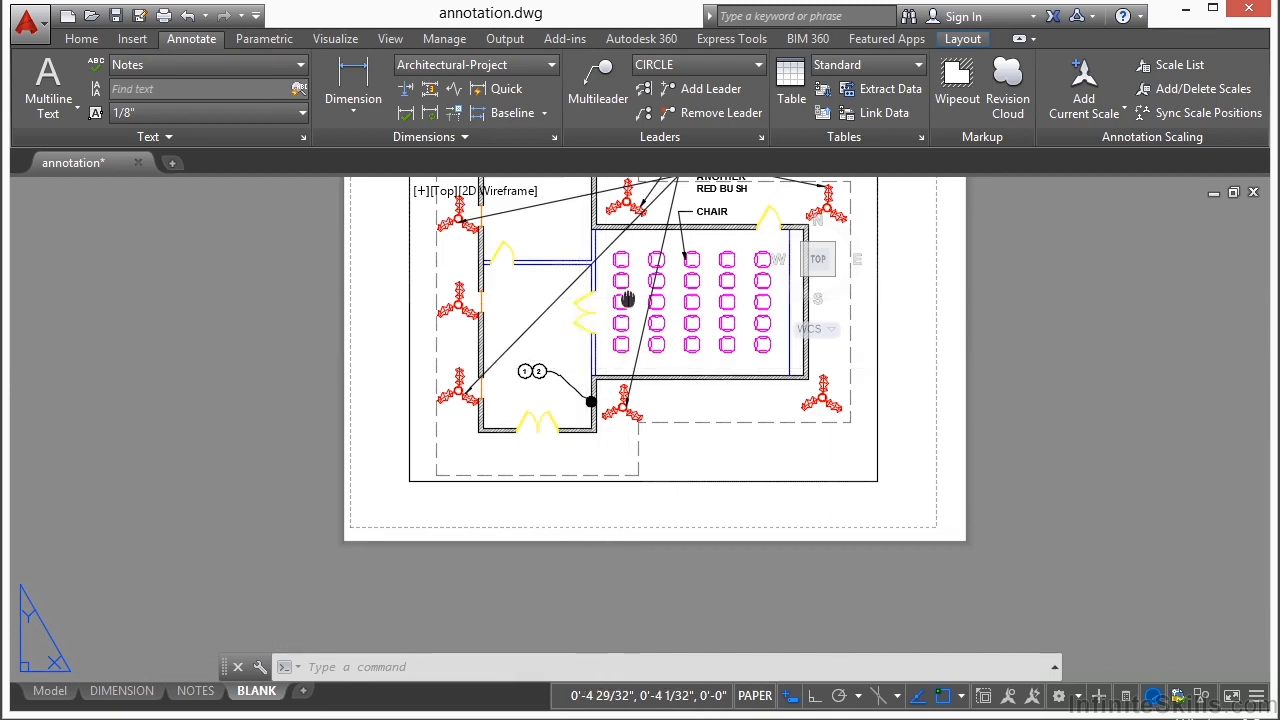
middle_click_drag(628, 298, 594, 370)
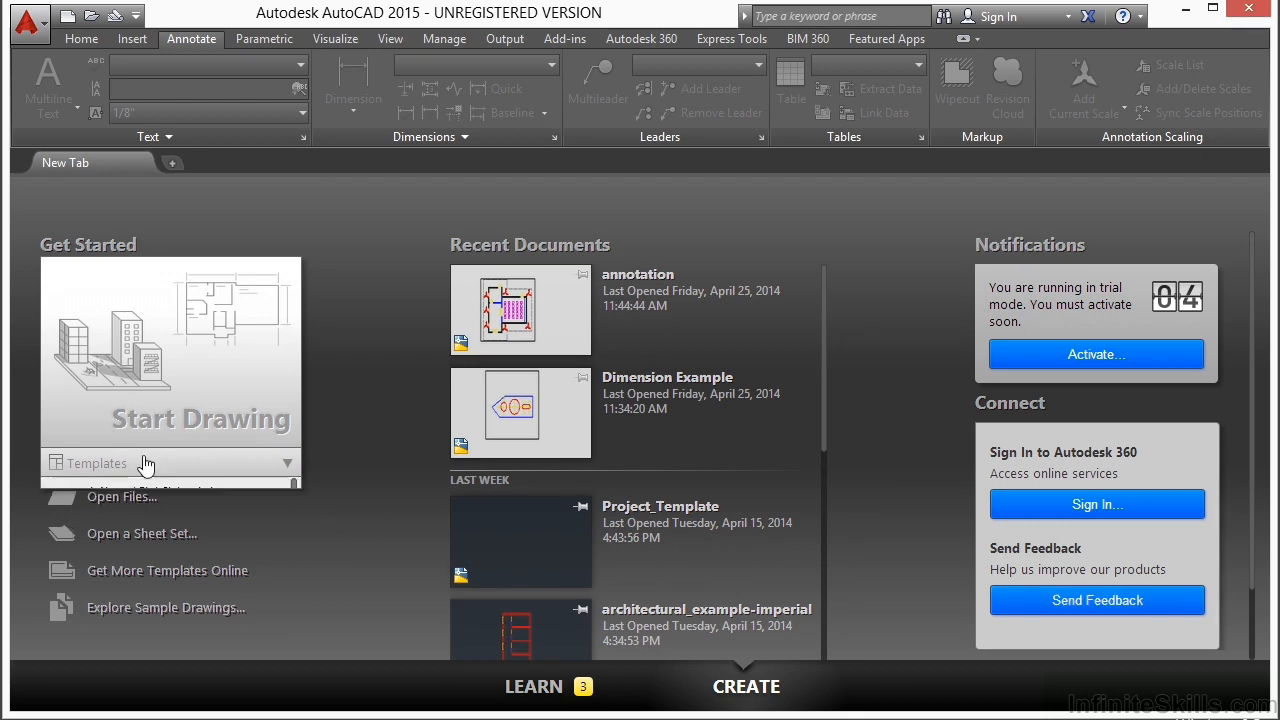
Step: Create a drawing from the acad.dwt template and start single-line text with height 0.2000 and rotation 0
mouse_move(152, 463)
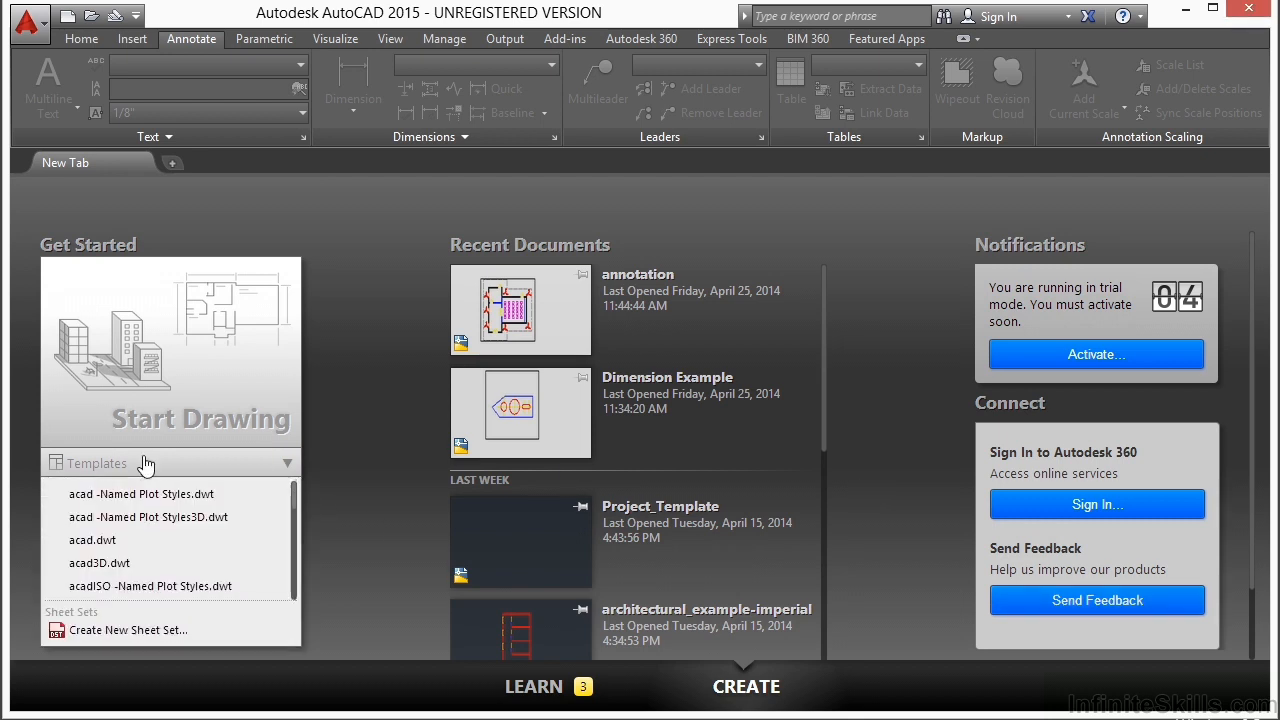
left_click(113, 545)
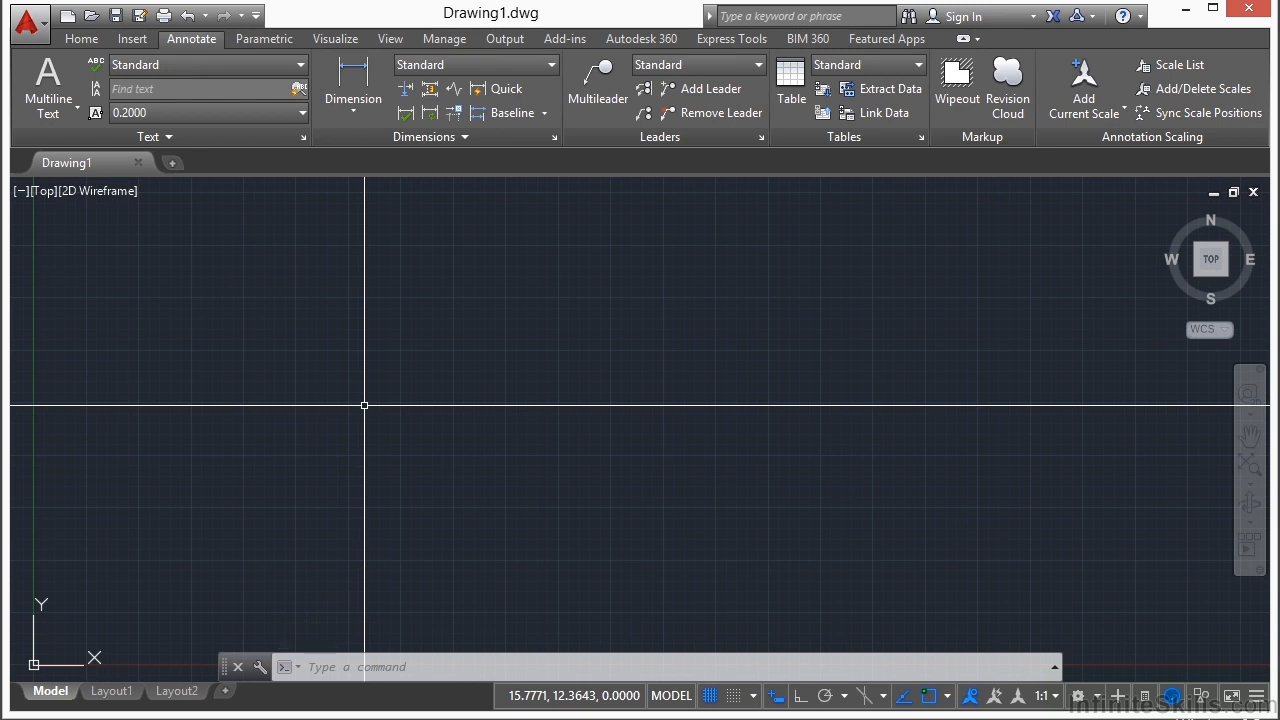
type("dtex")
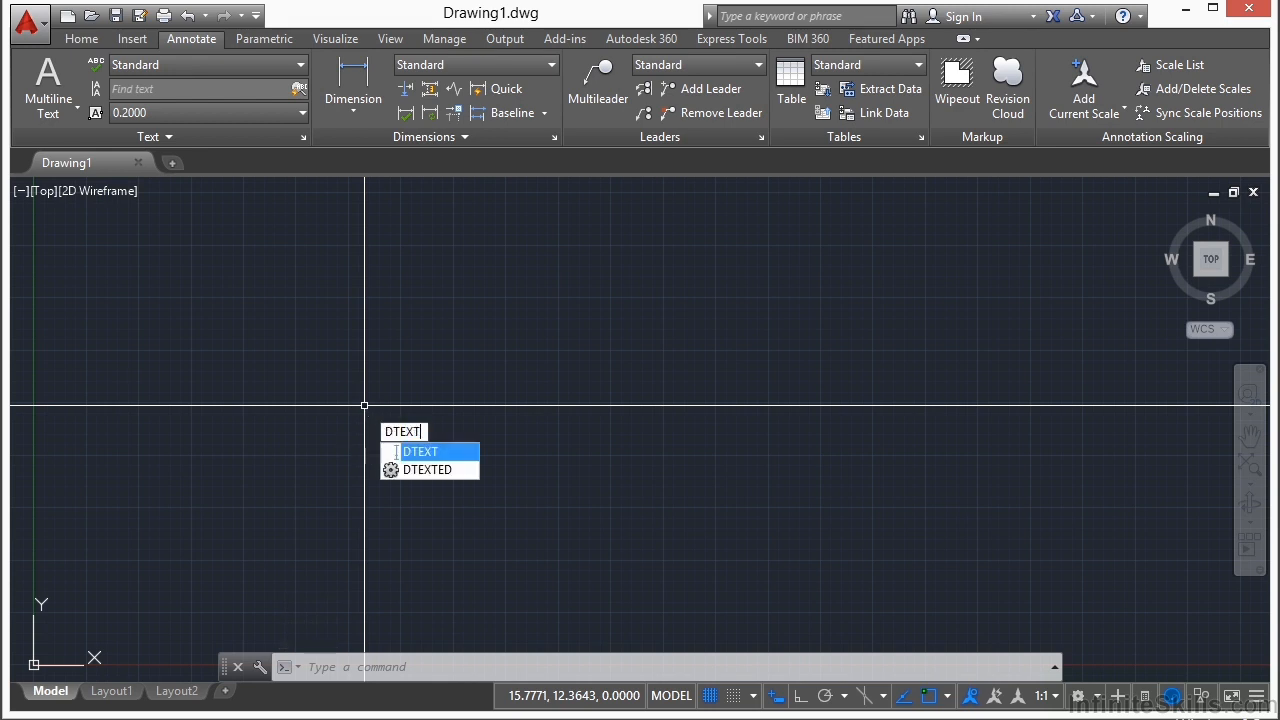
key("Return")
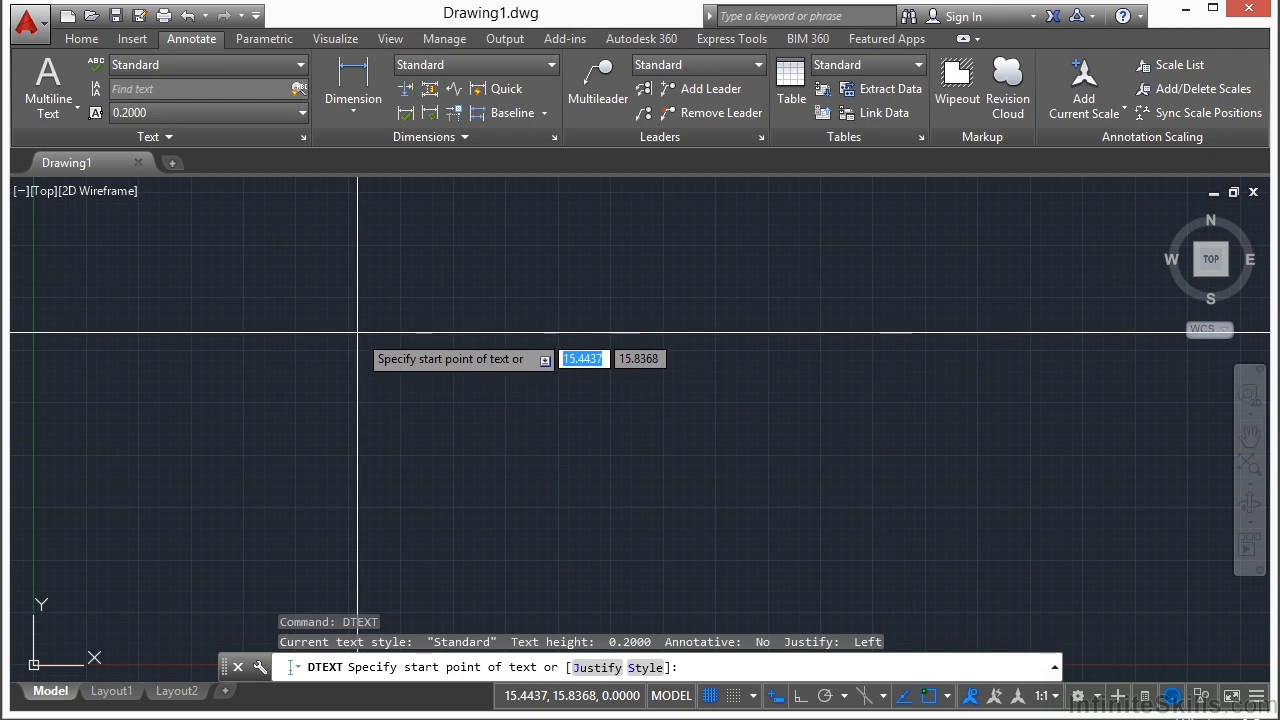
left_click(357, 332)
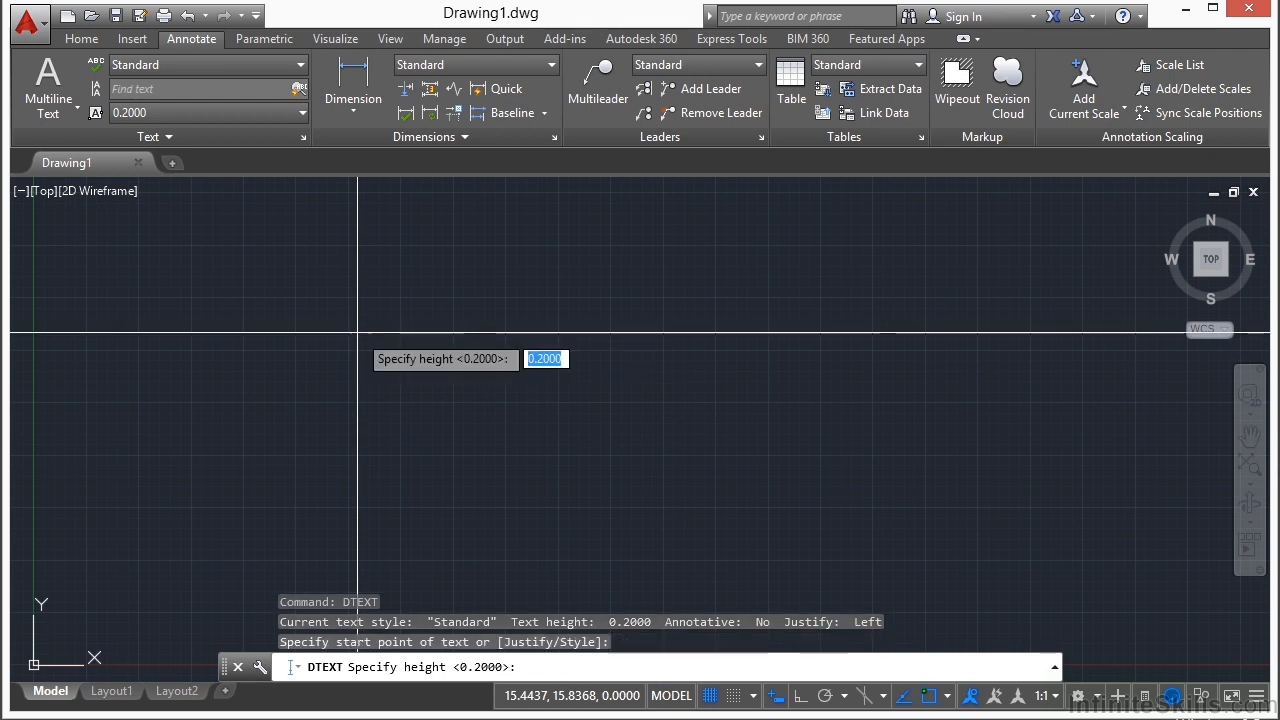
key("Return")
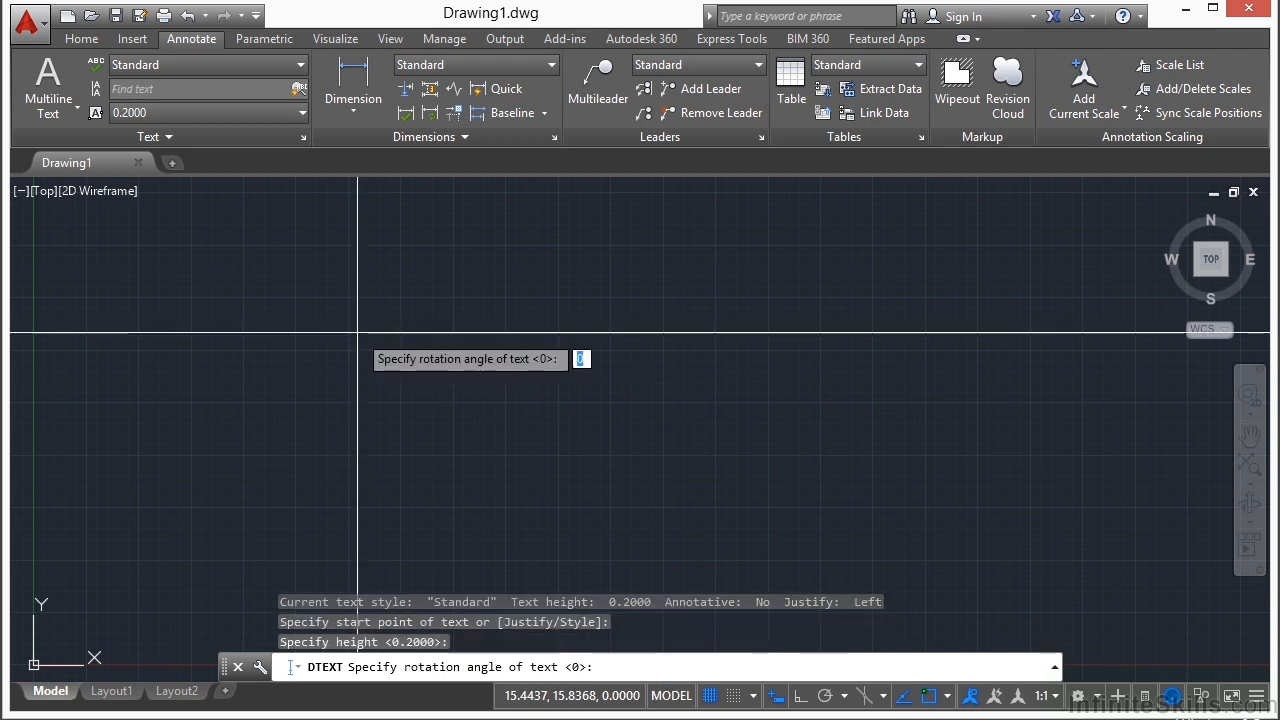
key("Return")
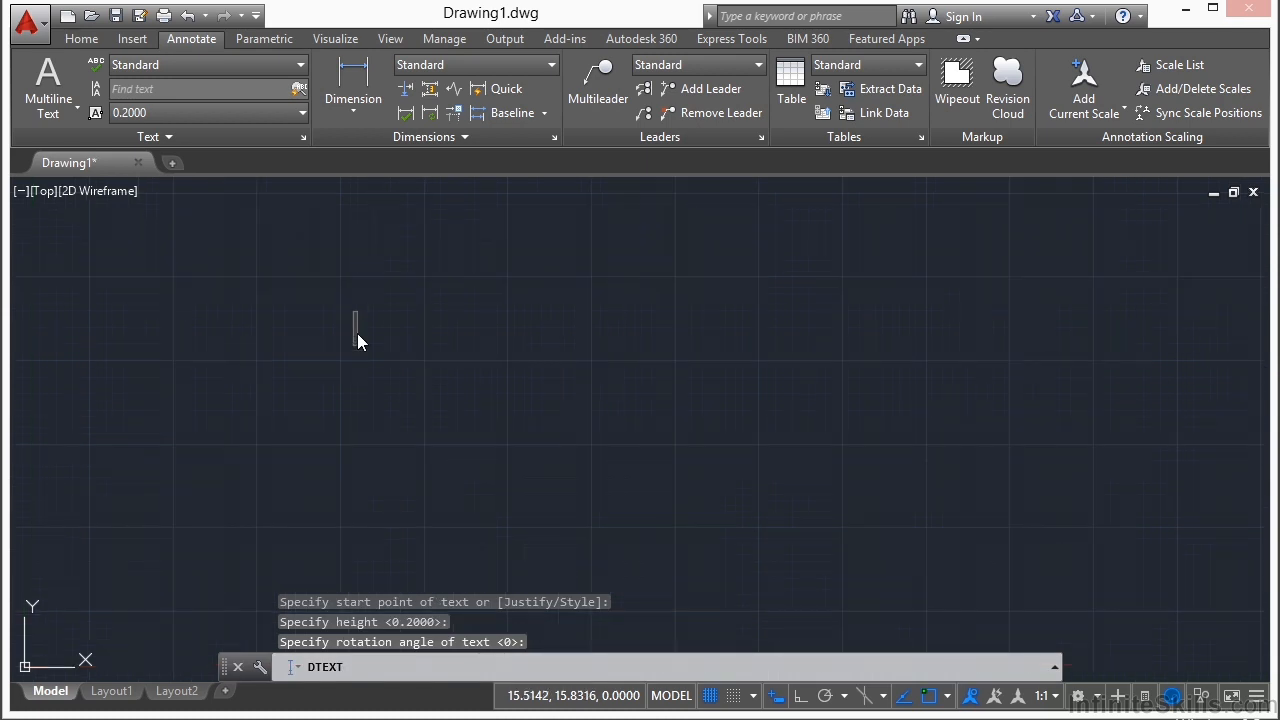
Step: Write "just start typing in your text" with "second line of text" on the line below
type("just sta")
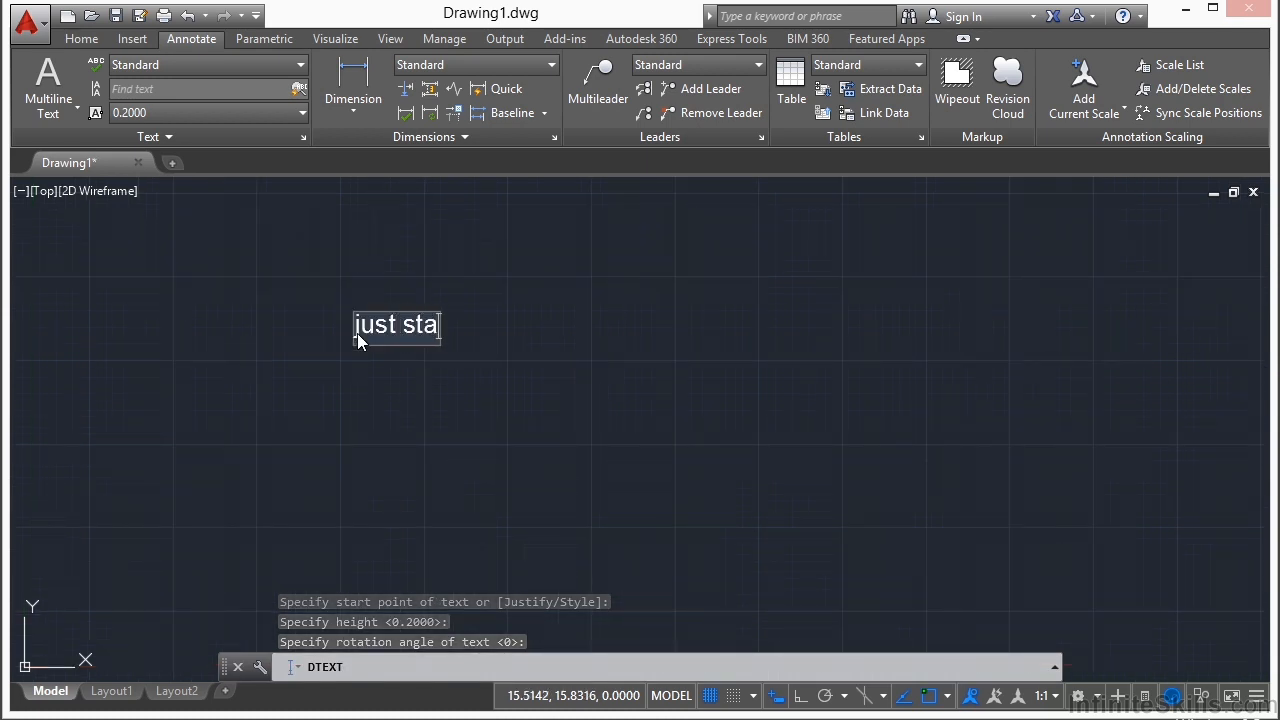
type("rt typing in y")
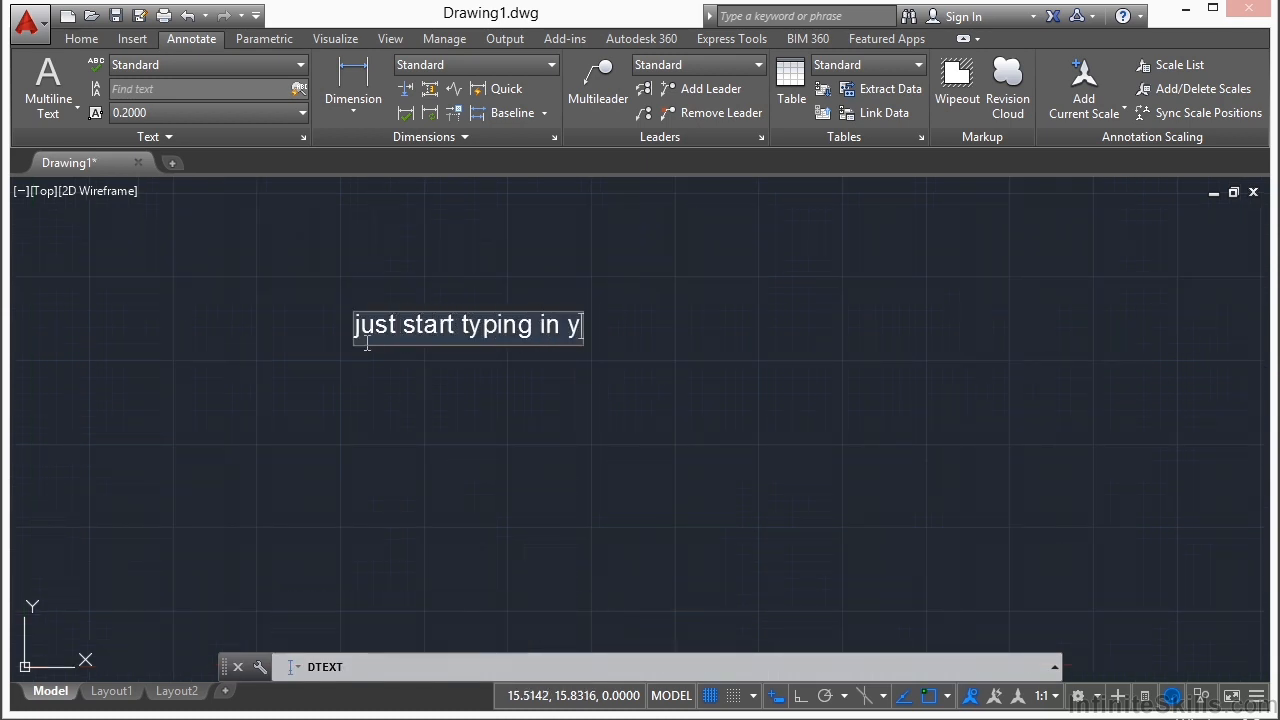
type("our text")
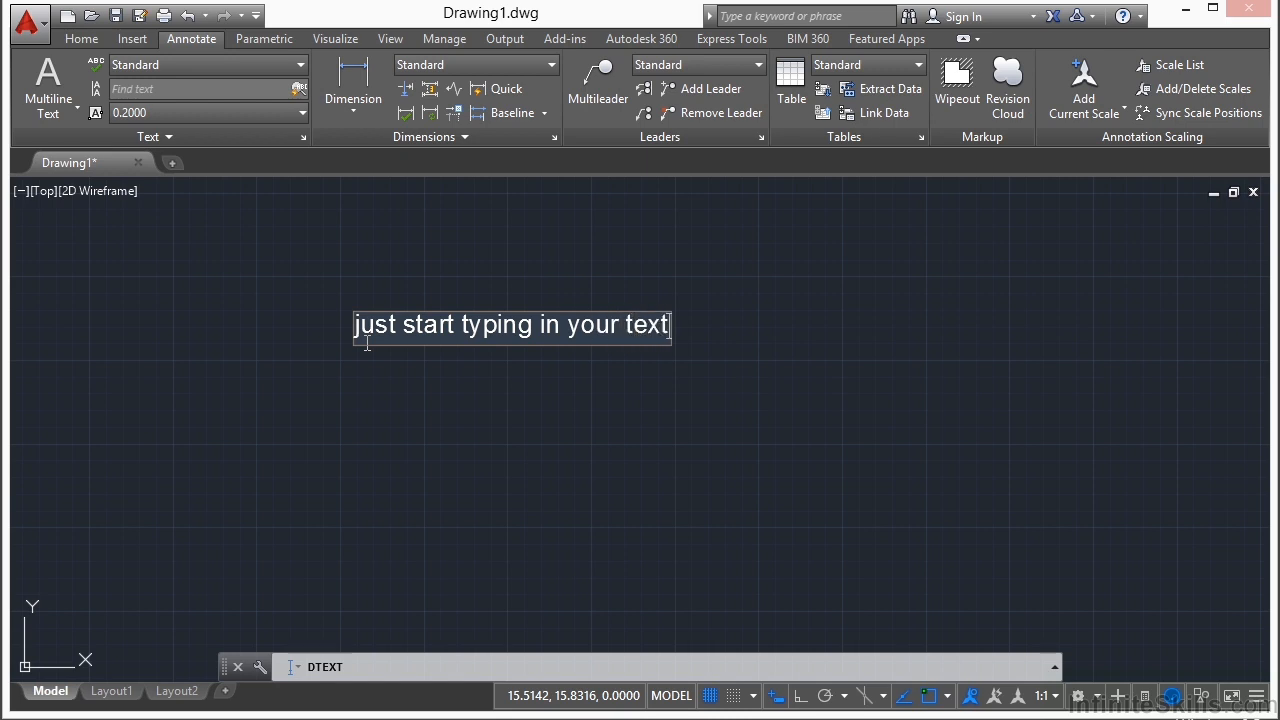
key("Return")
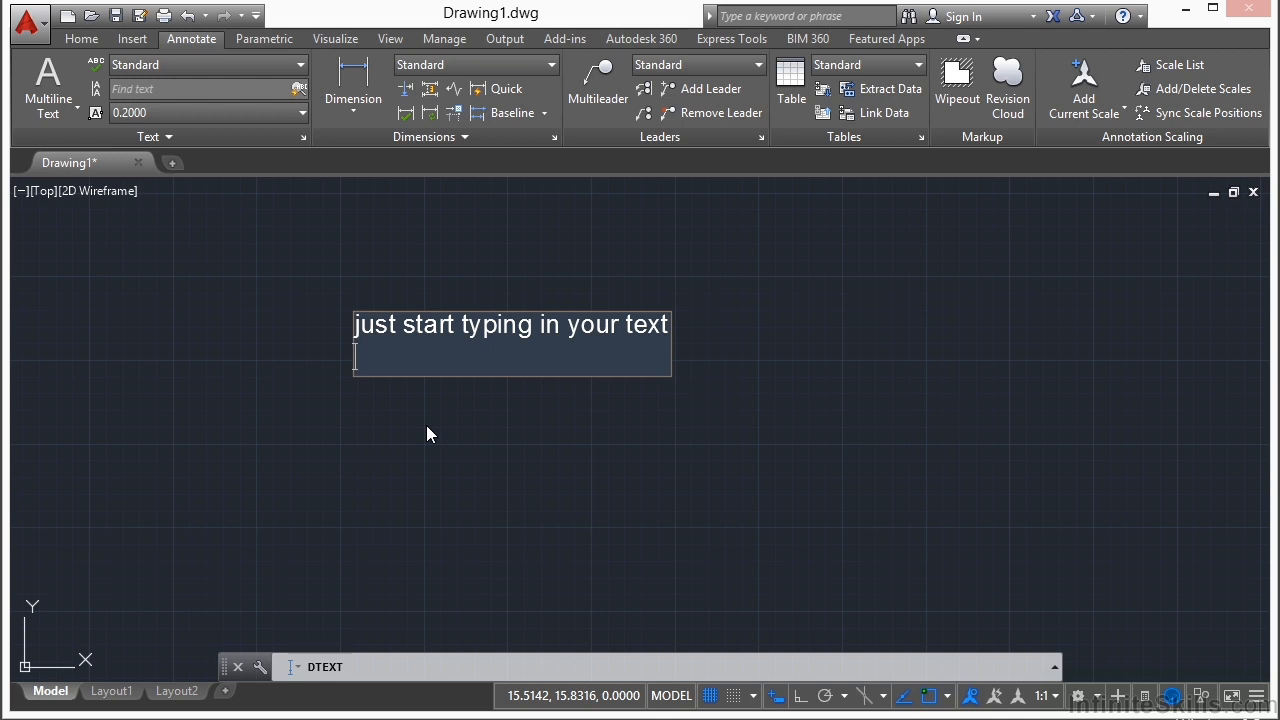
type("second line o")
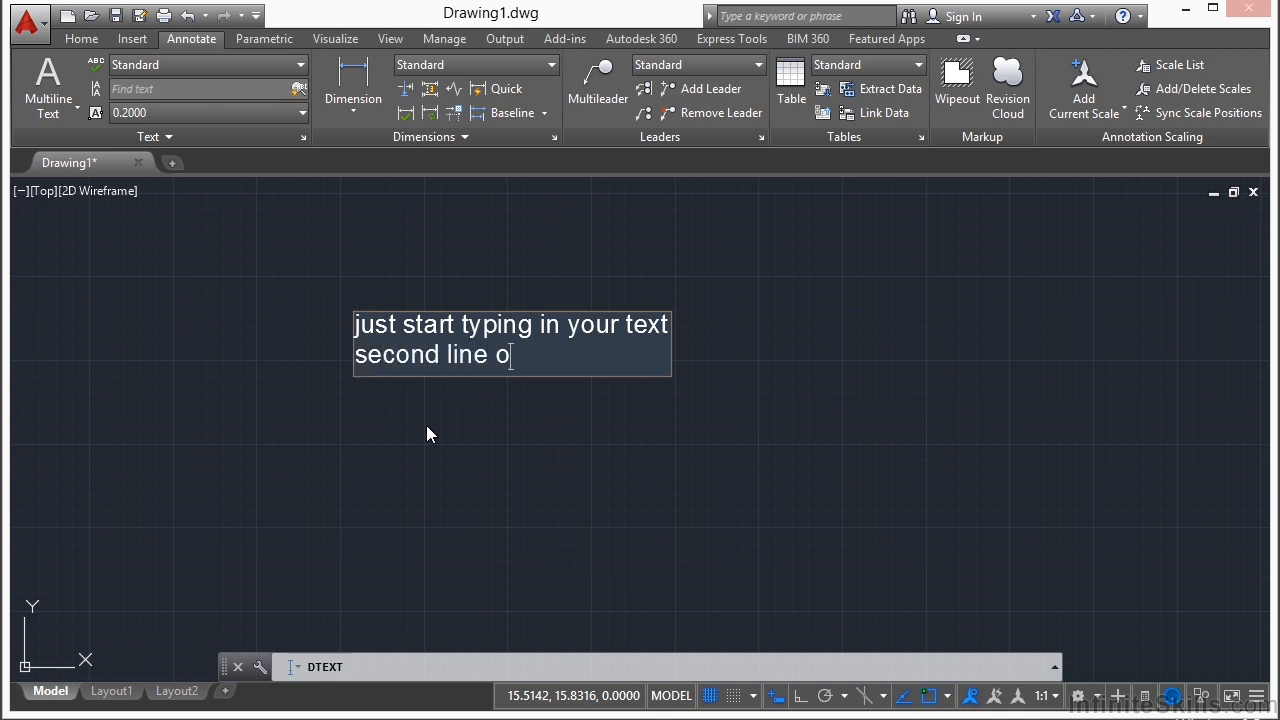
type("f text")
Step: Try placing further single-line text at other points in the drawing, entering "new text goes here" below the existing lines
left_click(716, 440)
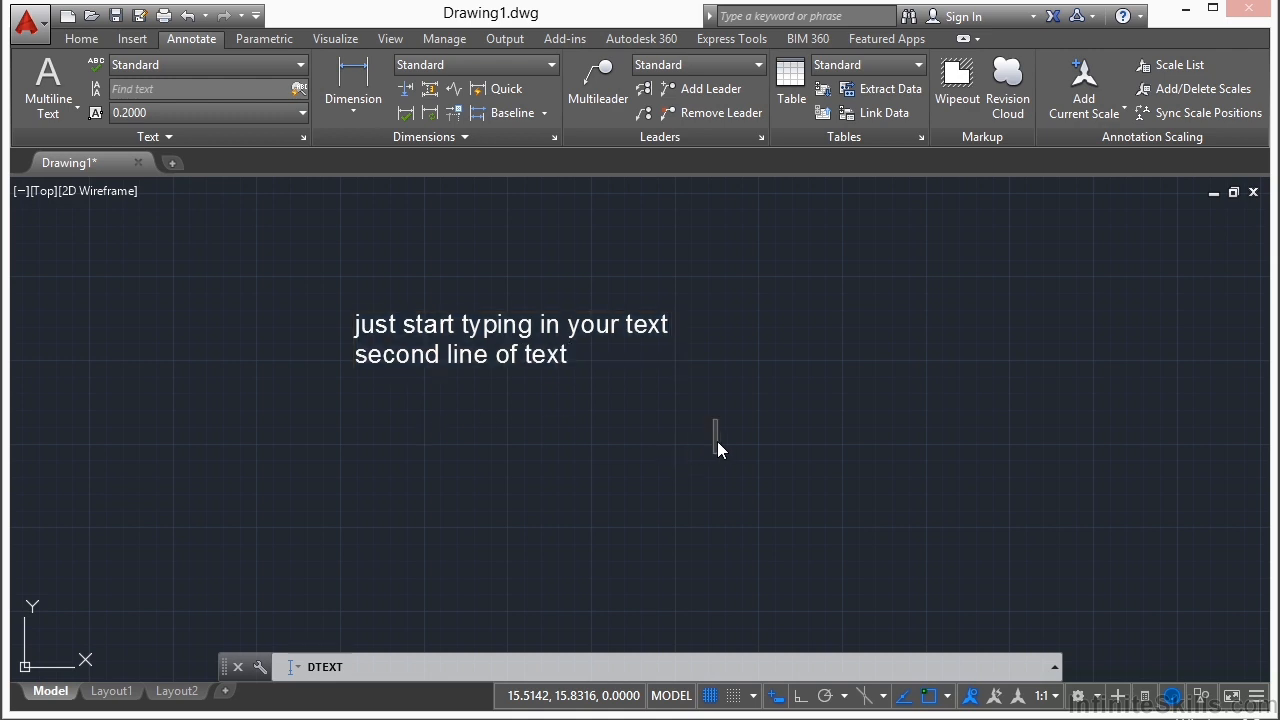
left_click(768, 416)
left_click(670, 477)
left_click(432, 499)
left_click(572, 551)
left_click(652, 468)
left_click(450, 490)
type("new text g")
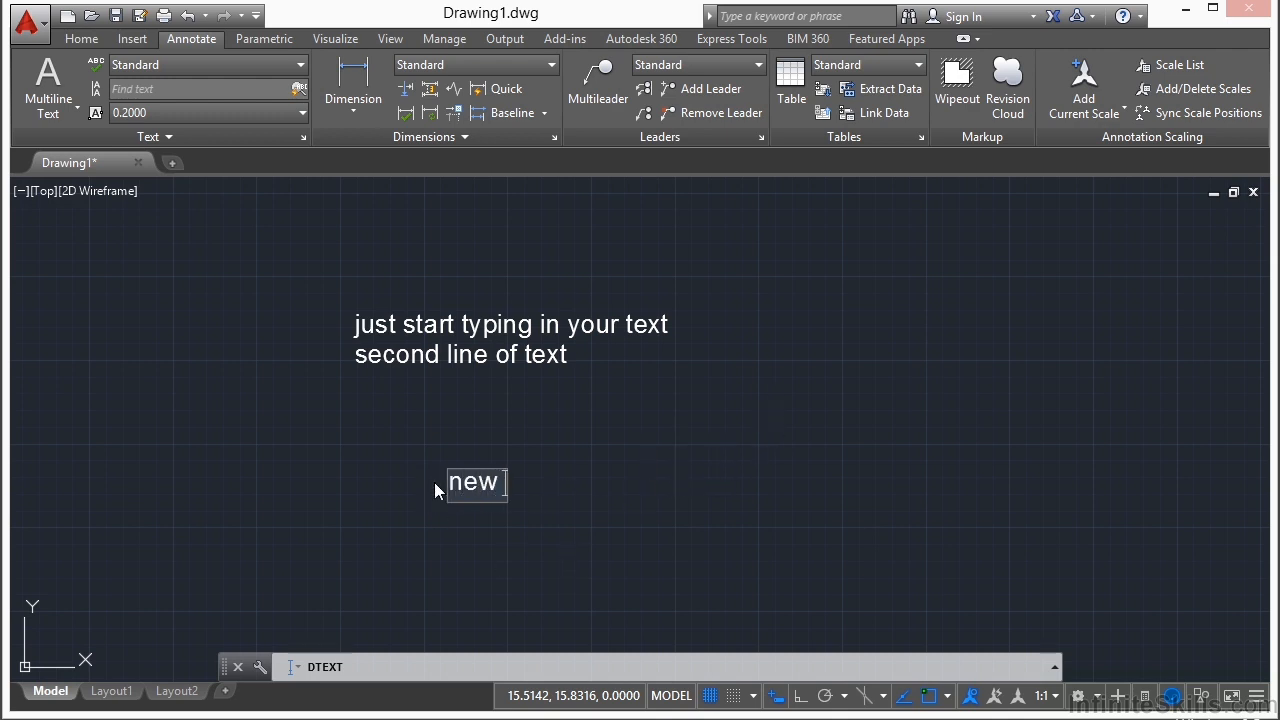
type("oes here")
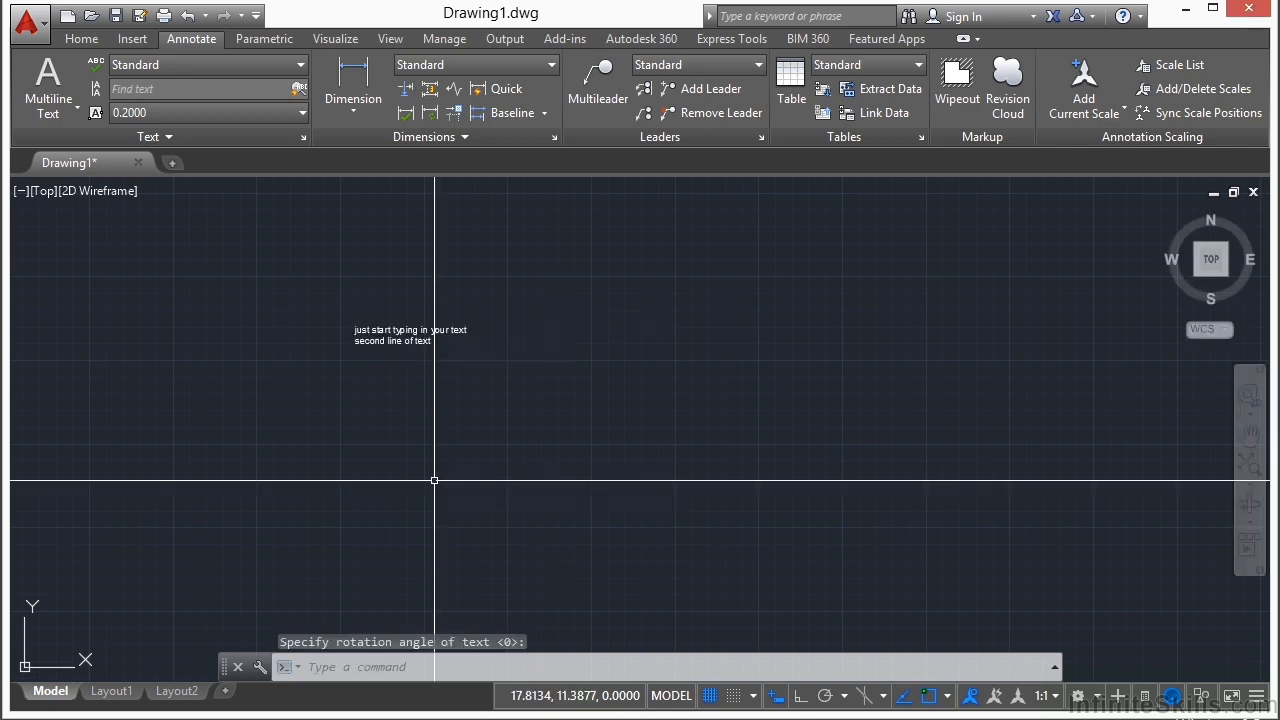
Step: Move the line "just start typing in your text" up and away from the second line by its insertion grip
scroll(537, 352, "up", 8)
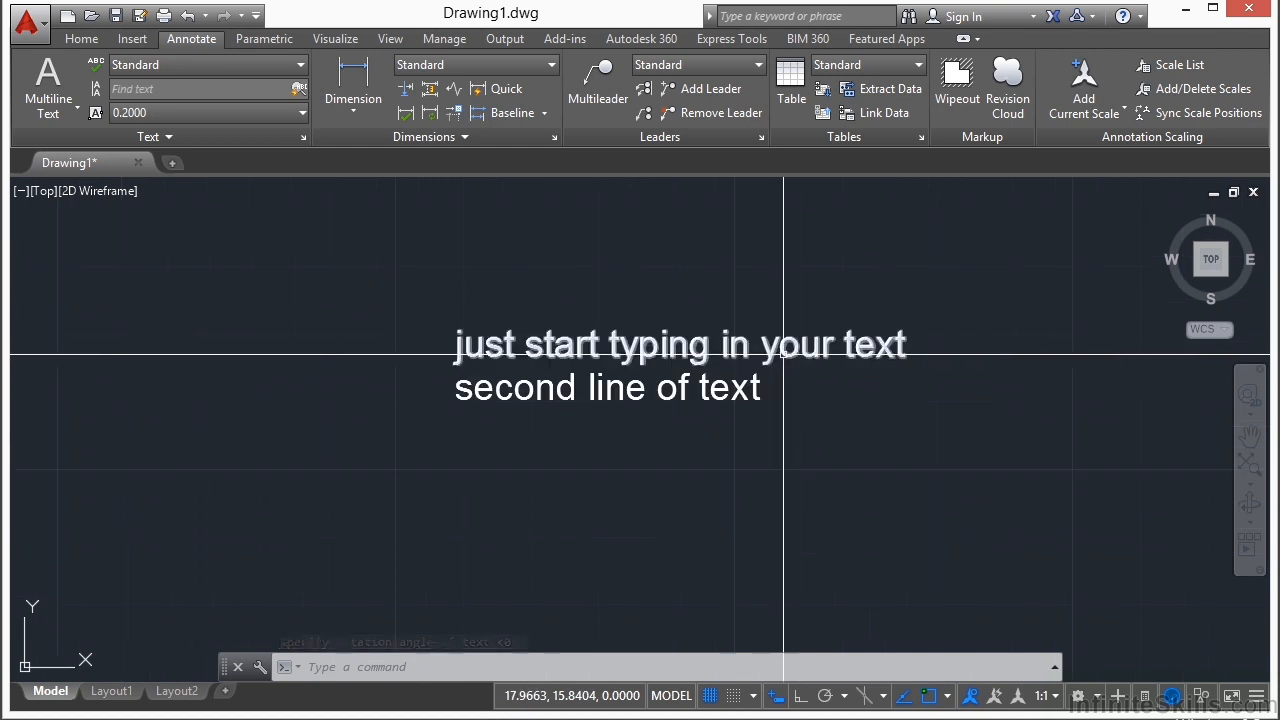
scroll(797, 355, "down", 5)
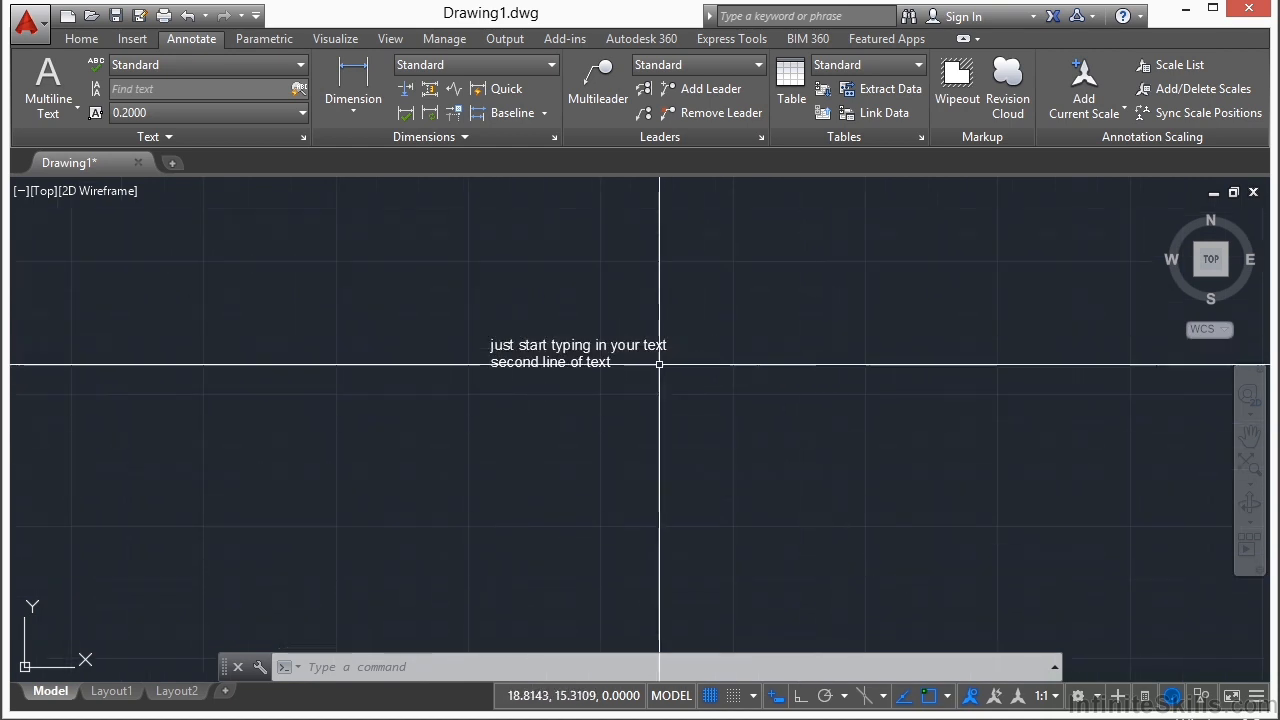
scroll(526, 346, "up", 4)
left_click(529, 348)
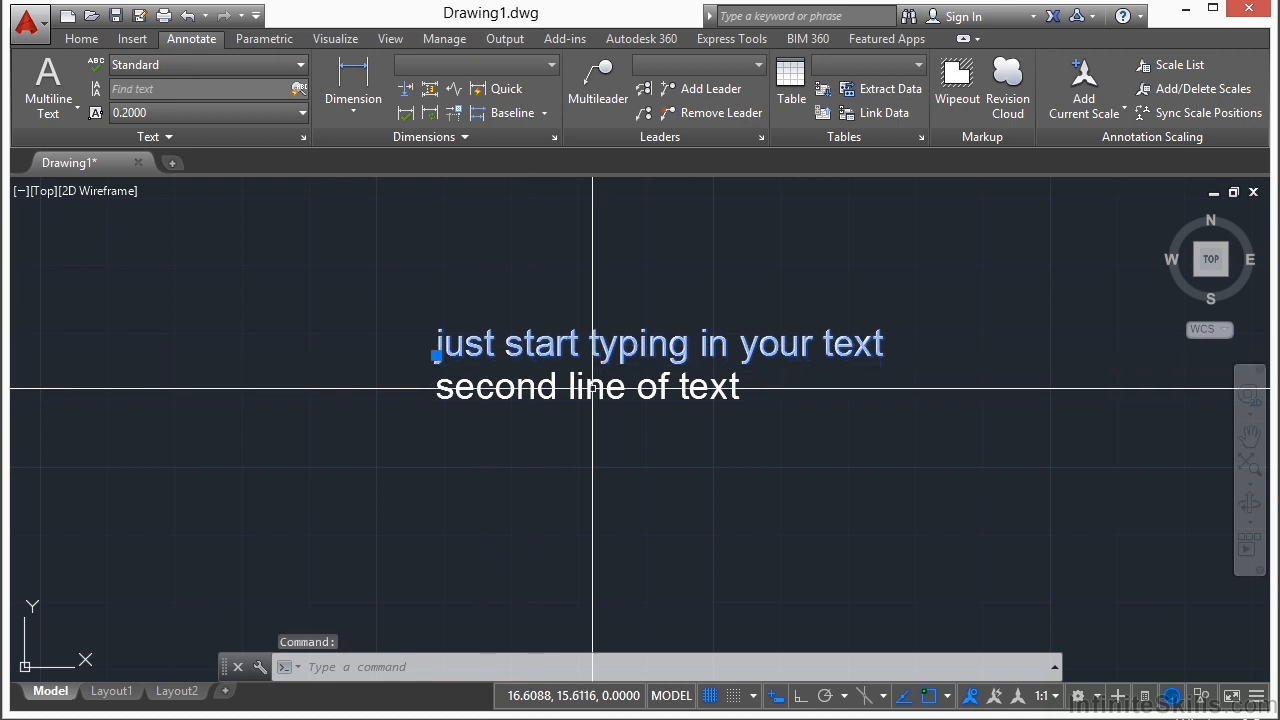
scroll(435, 363, "up", 2)
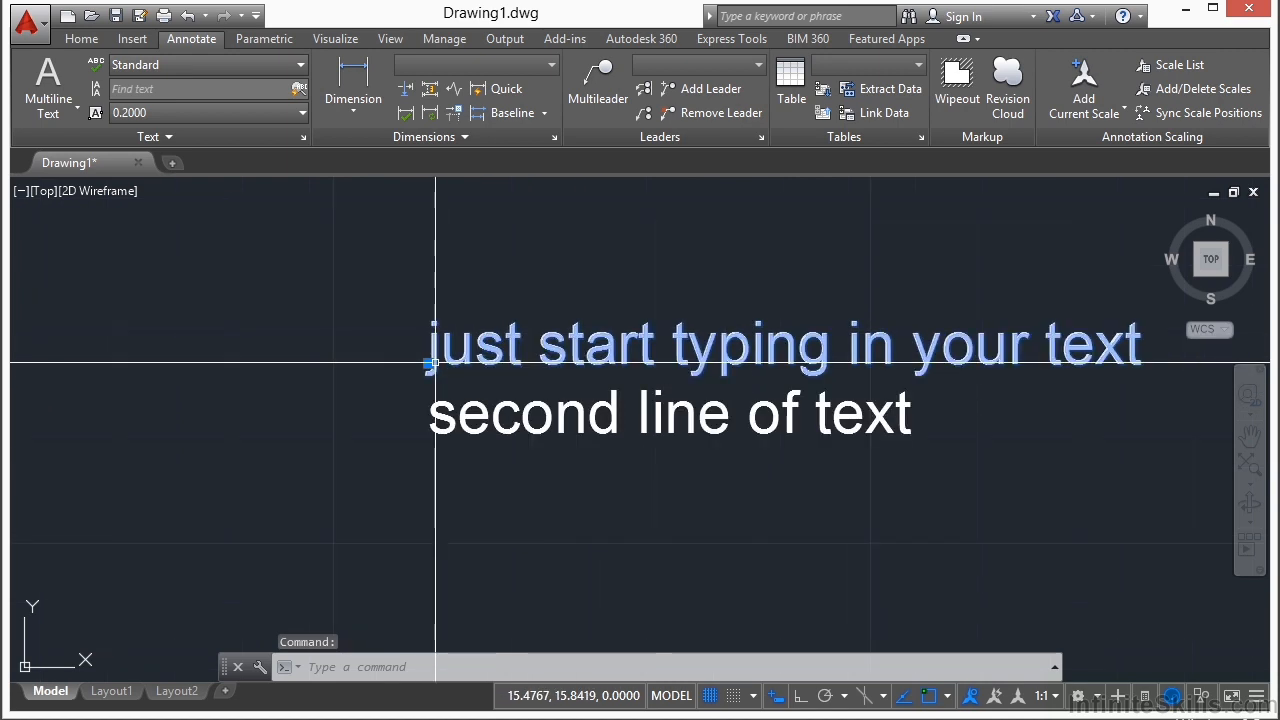
left_click(433, 364)
scroll(401, 365, "down", 3)
left_click(400, 286)
Step: Move the line "second line of text" further down and to the right by its insertion grip, and clear the selection
left_click(443, 384)
left_click(412, 391)
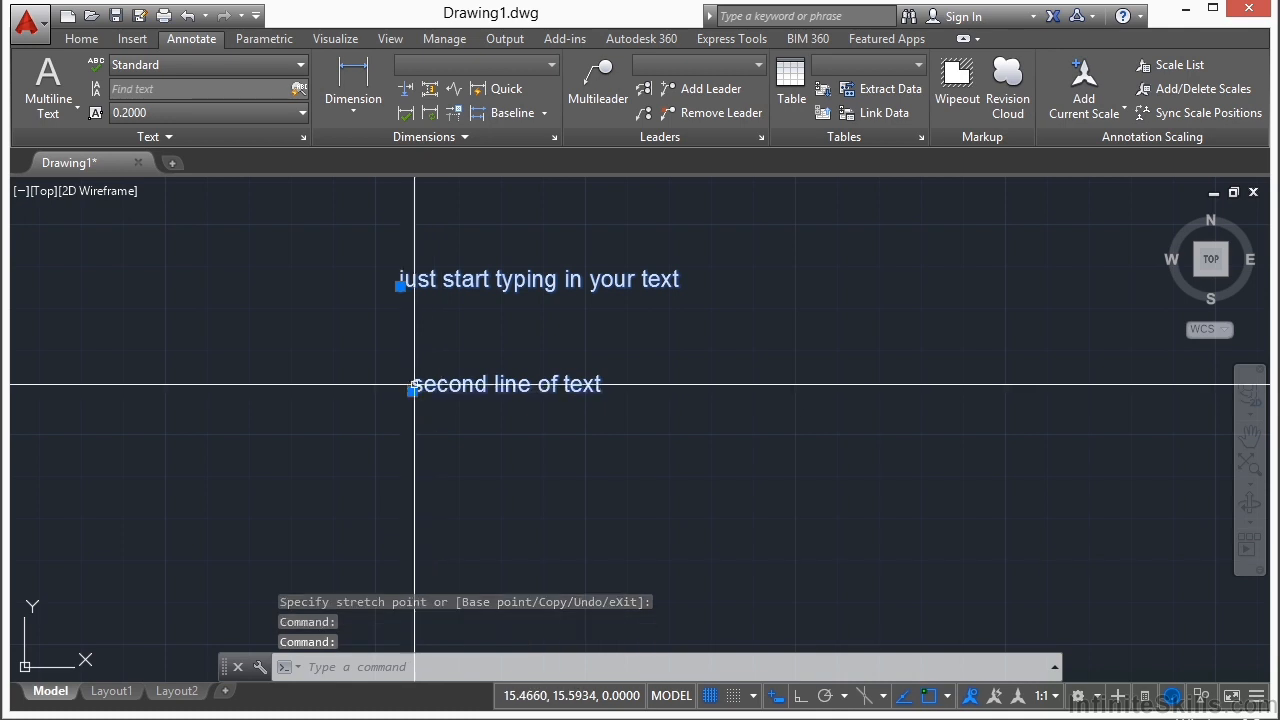
left_click(482, 457)
key("Escape")
key("Escape")
Step: Edit the lower text to remove the word "second" so that it reads "line of text"
double_click(553, 452)
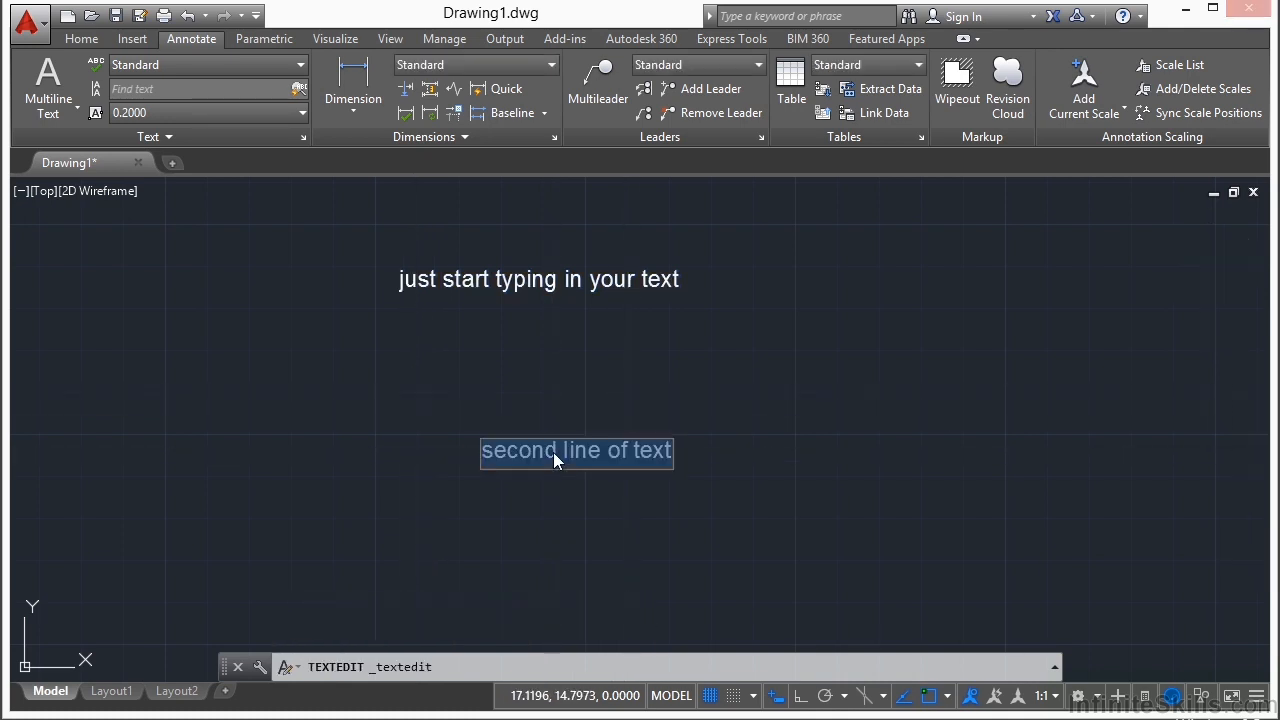
left_click(566, 458)
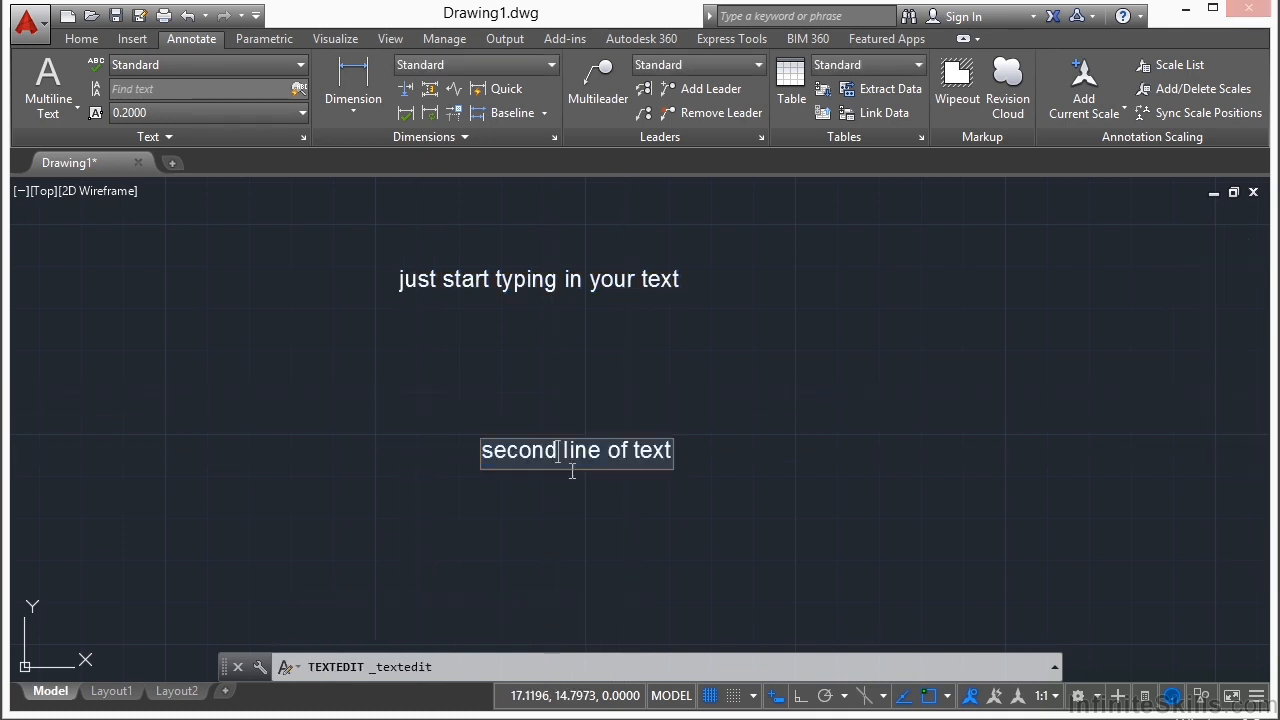
key("BackSpace")
key("BackSpace")
key("BackSpace")
key("BackSpace")
key("BackSpace")
key("BackSpace")
key("BackSpace")
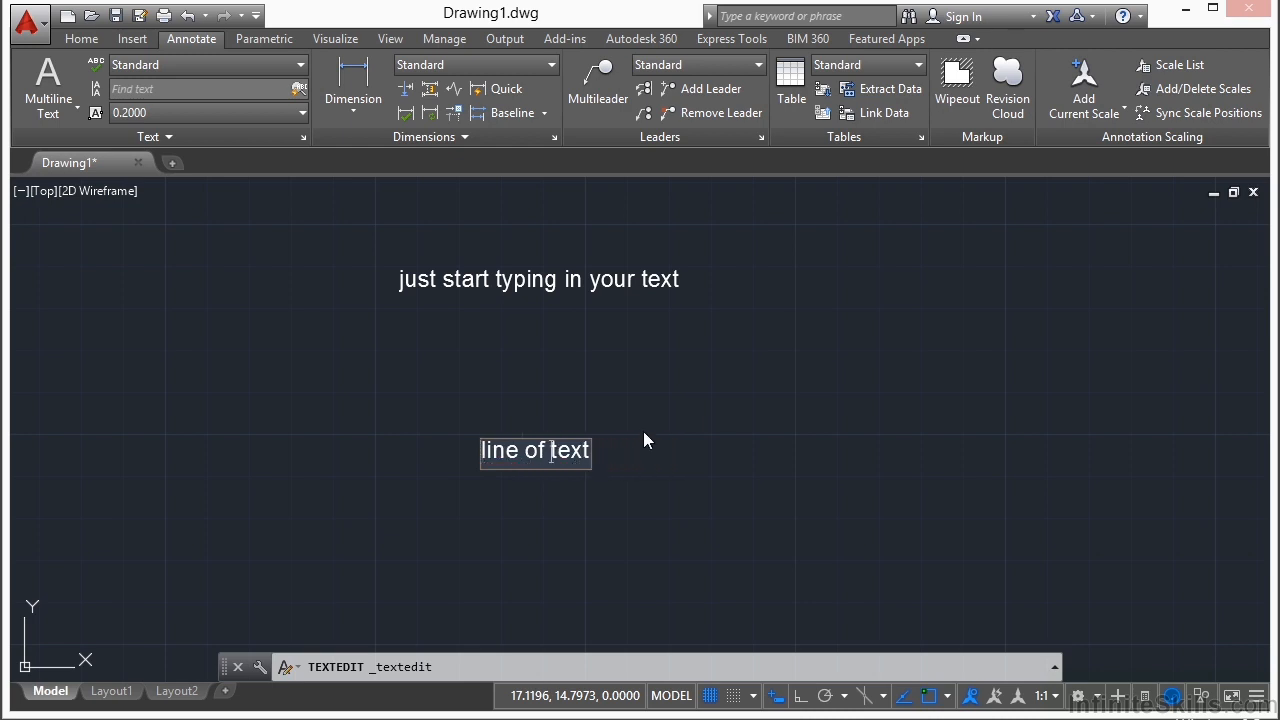
left_click(600, 454)
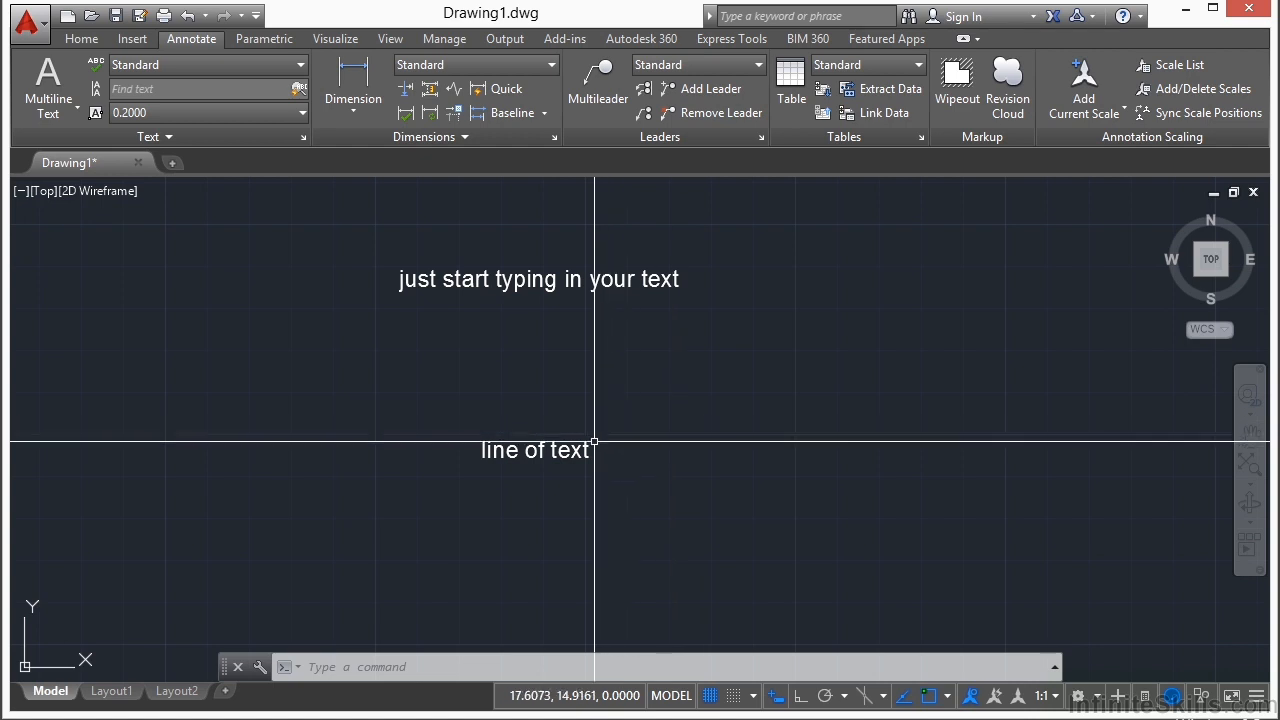
Step: Display the object properties and change the lower text's contents to "you can change the text"
key("ctrl+1")
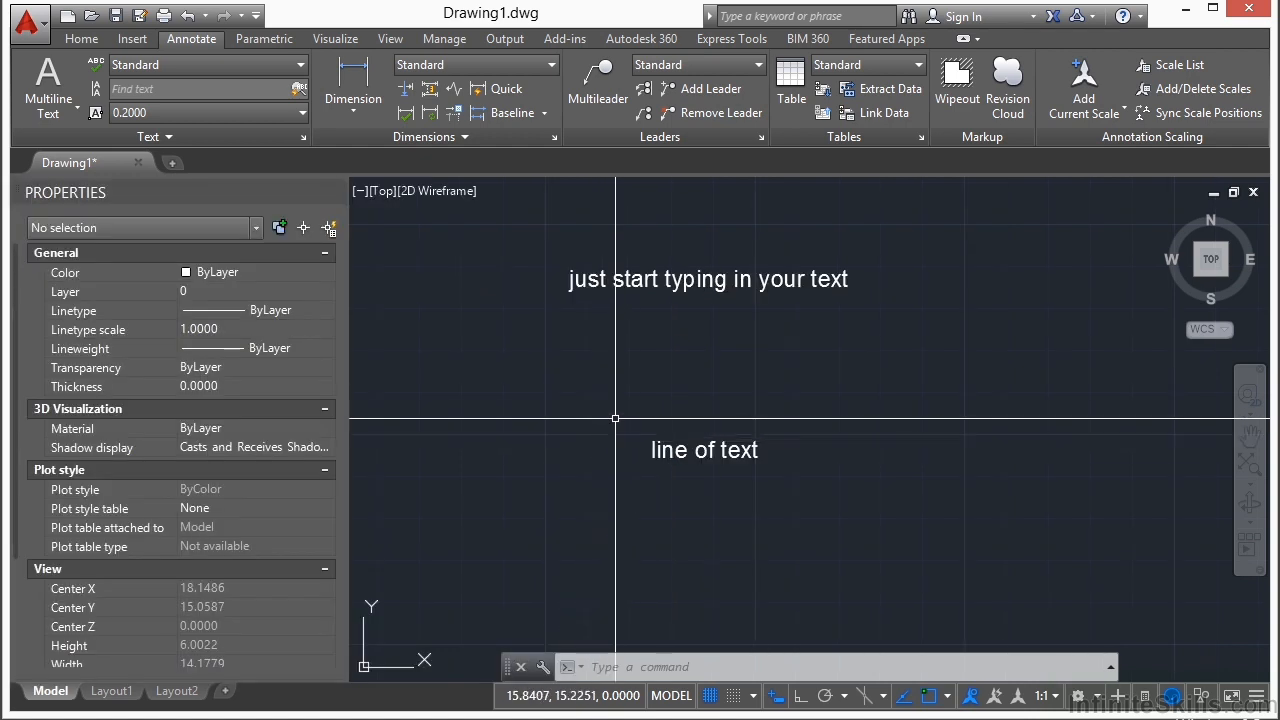
double_click(604, 449)
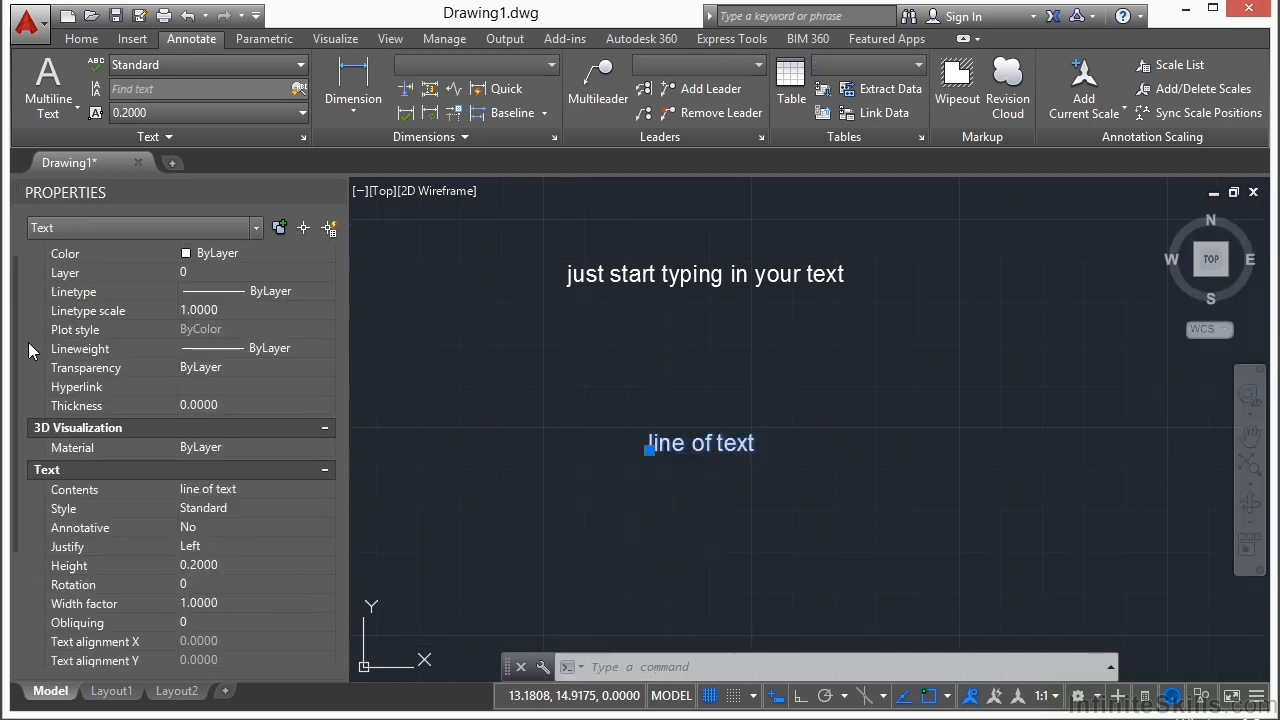
left_click_drag(15, 345, 14, 484)
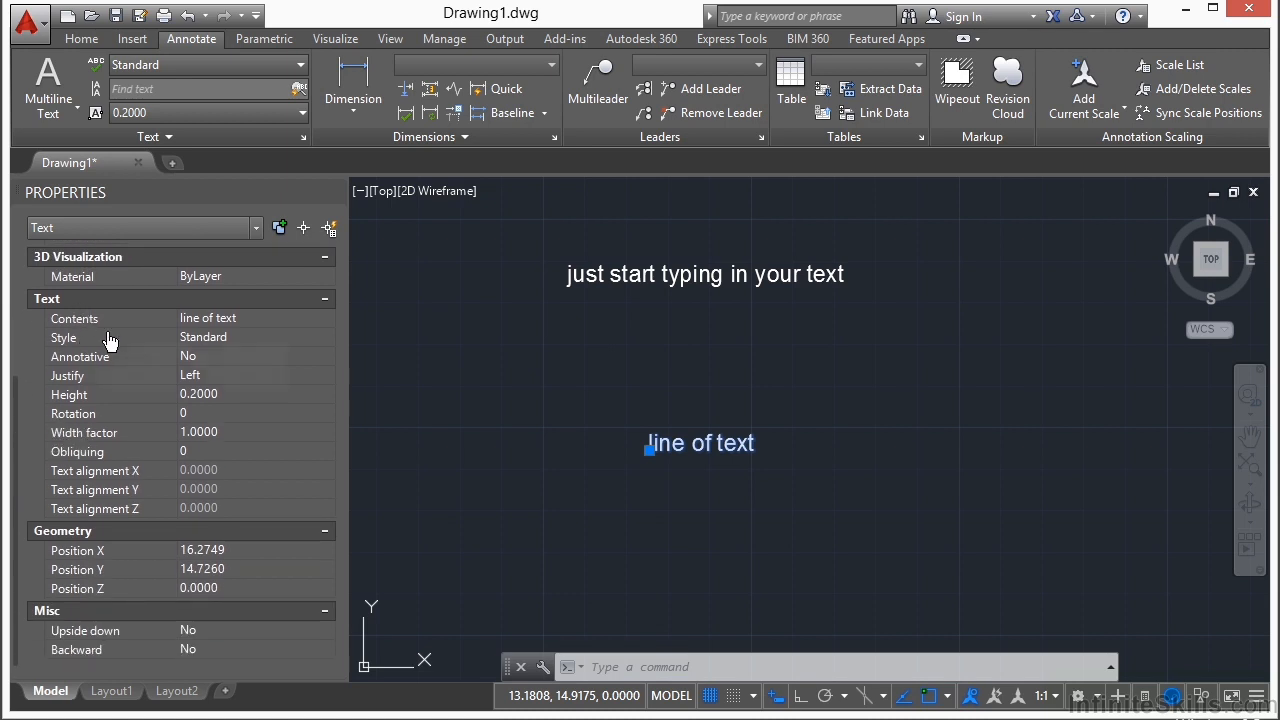
left_click(220, 323)
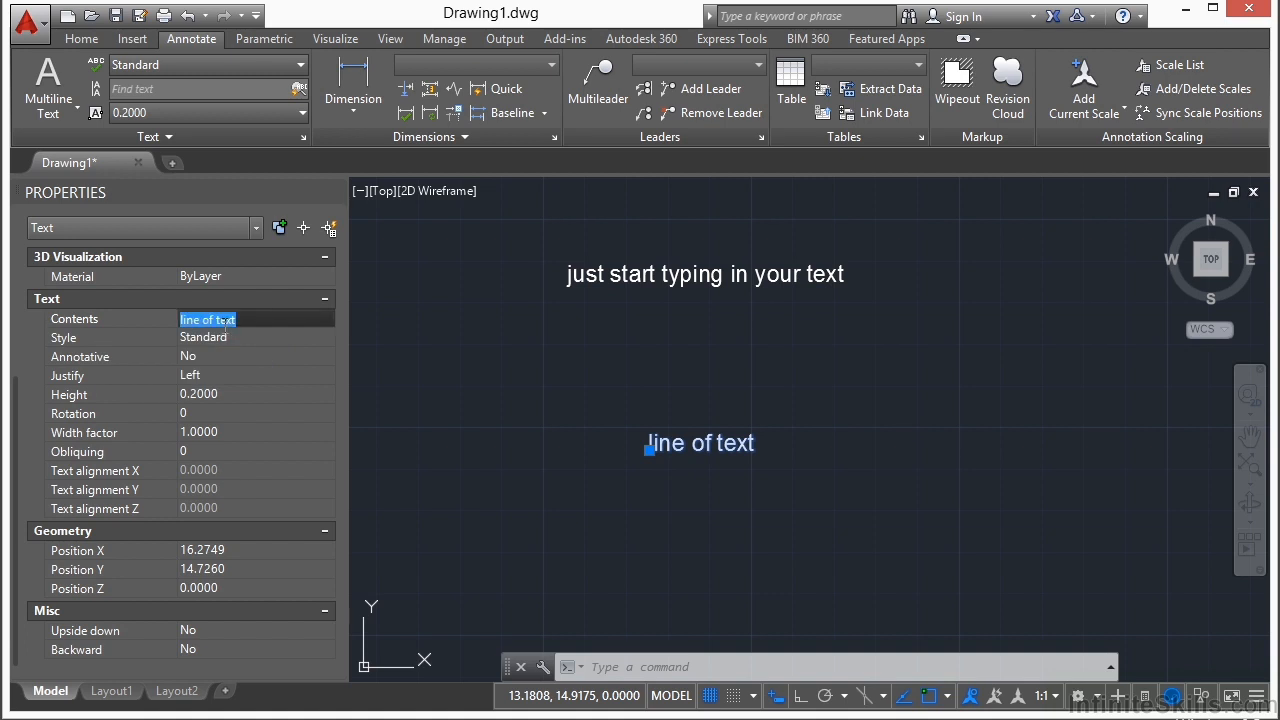
type("you can chang")
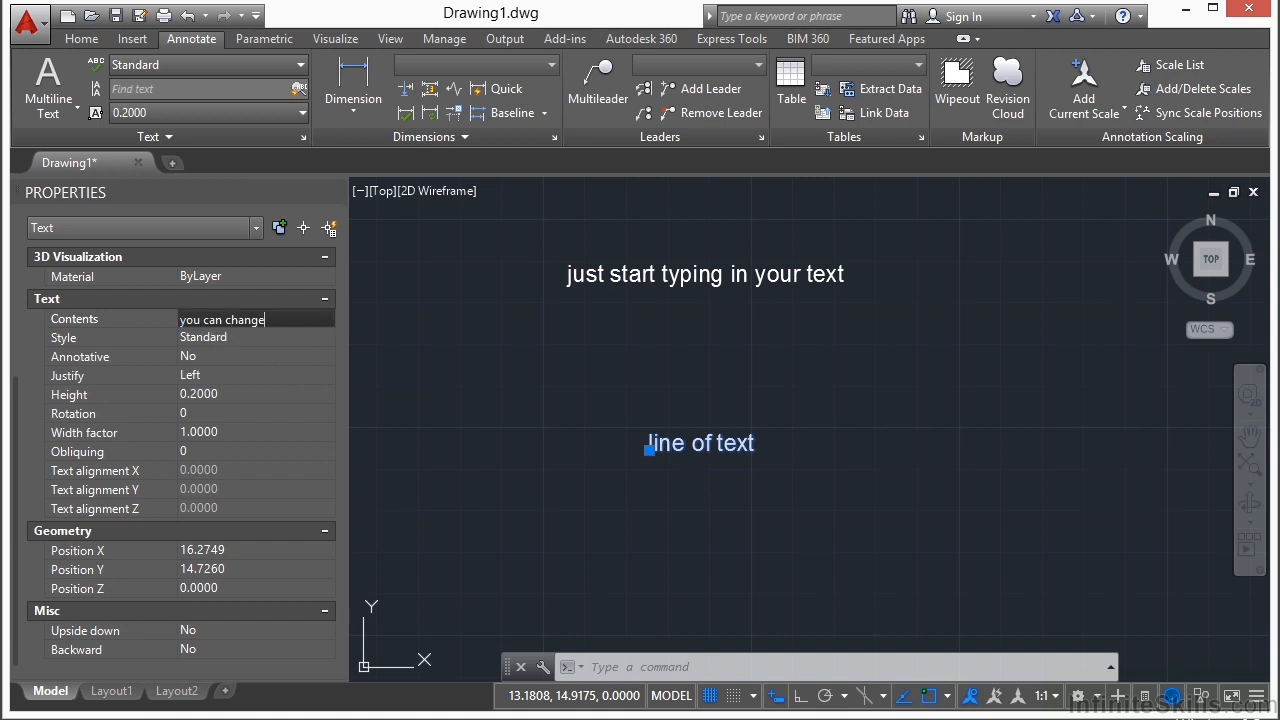
left_click(237, 340)
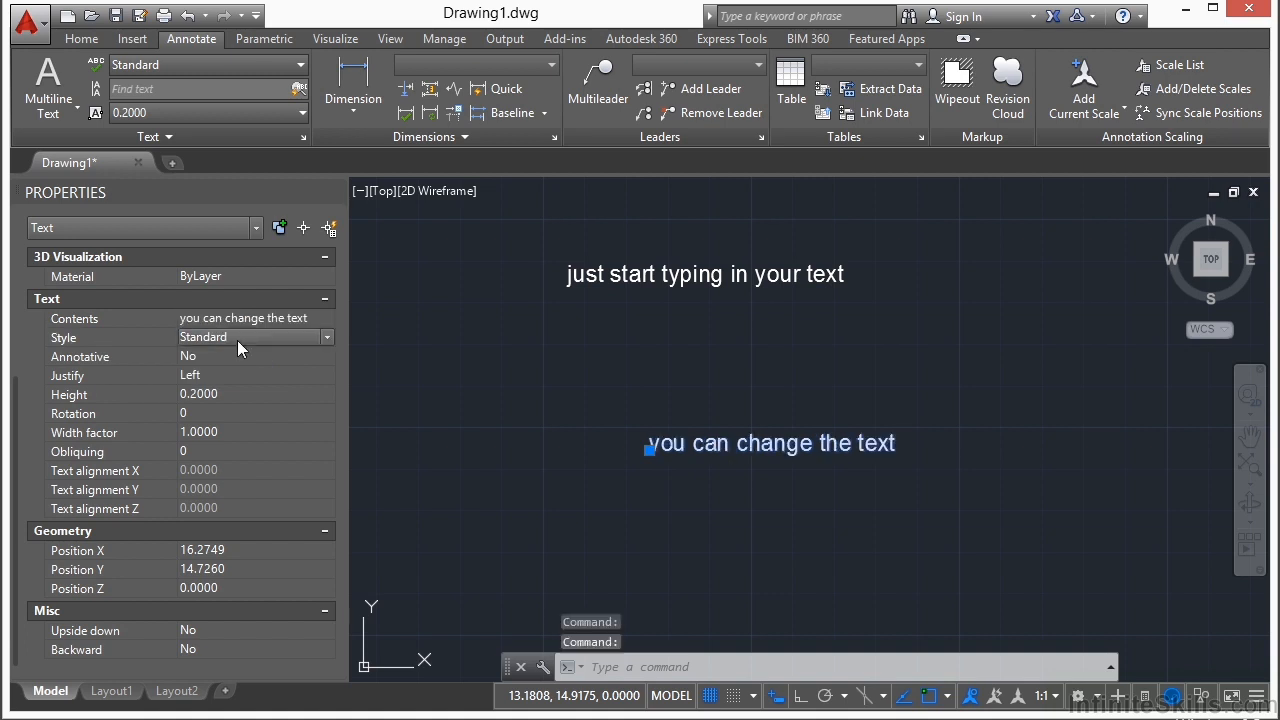
Step: Try Center and Middle justification on the lower text, and set its justification to Fit
left_click(226, 336)
left_click(229, 372)
left_click(213, 372)
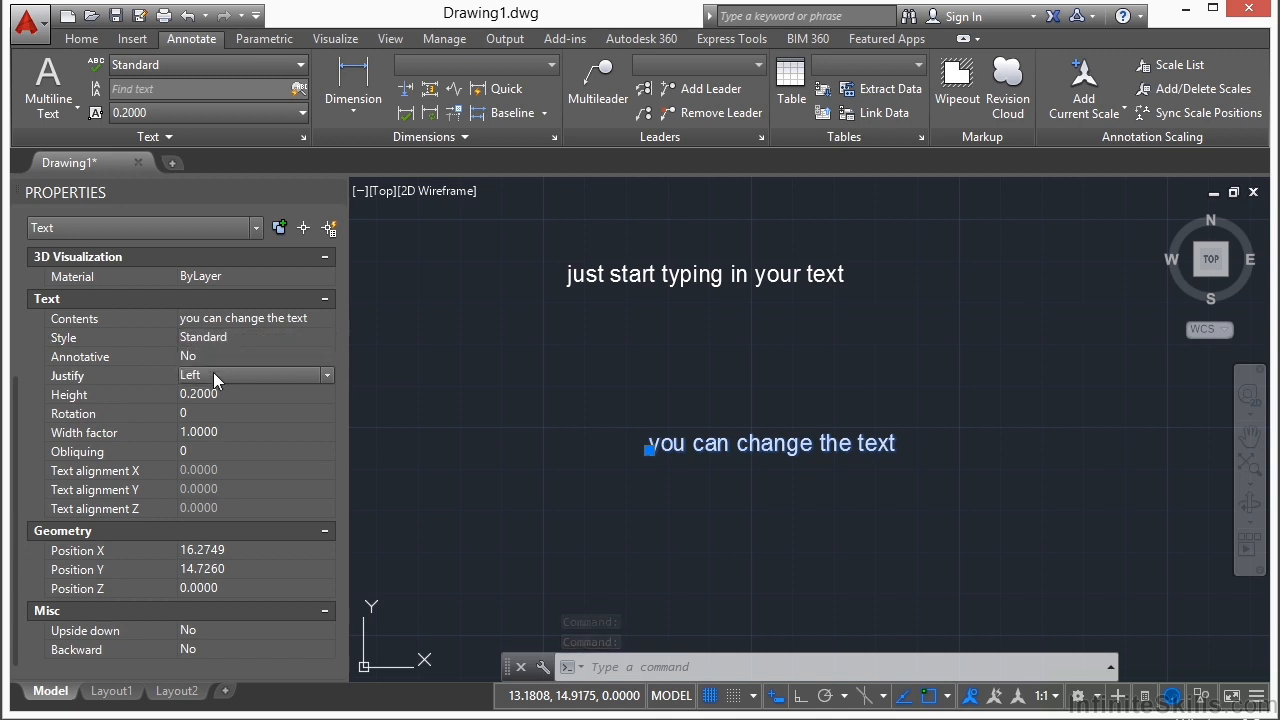
left_click(213, 372)
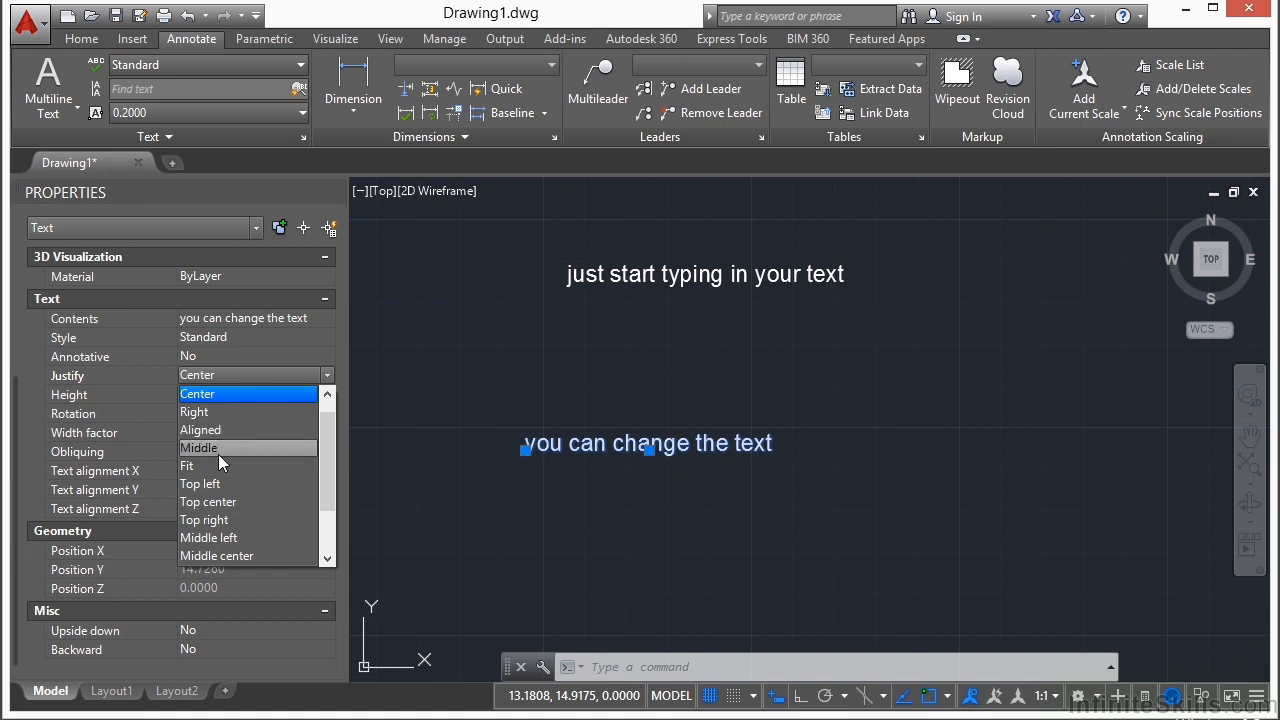
left_click(218, 448)
left_click(233, 379)
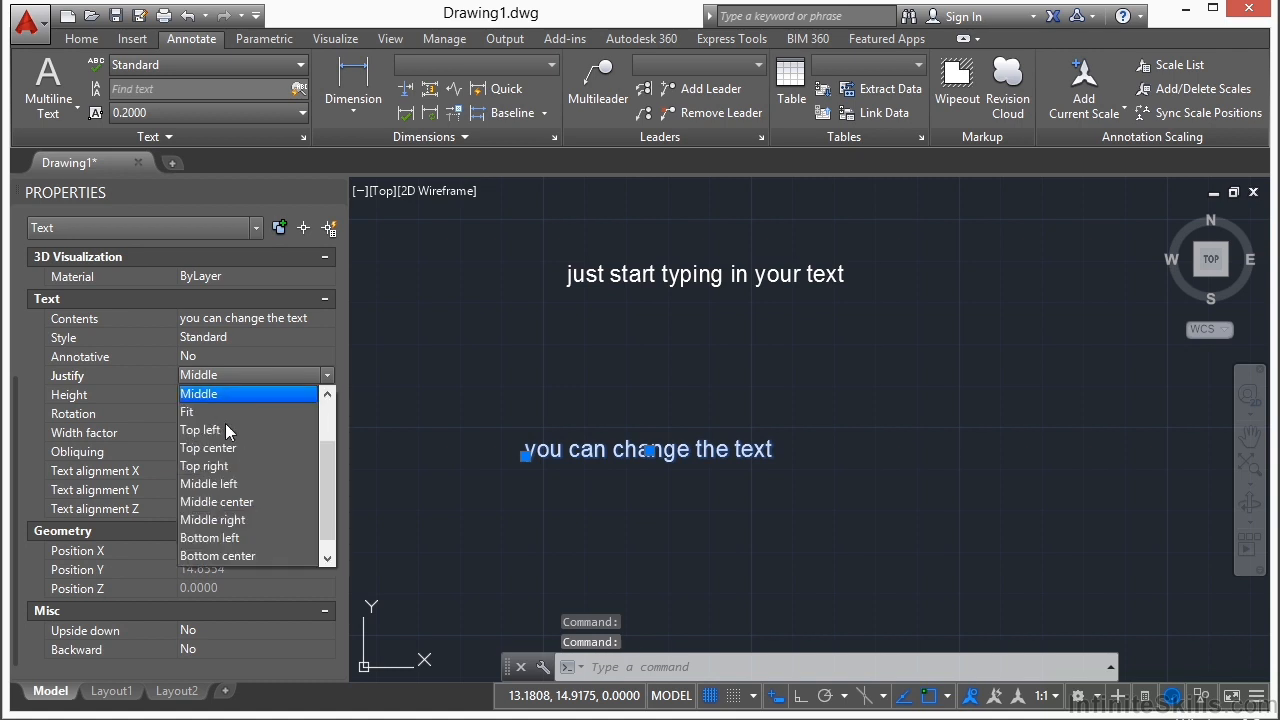
left_click(206, 415)
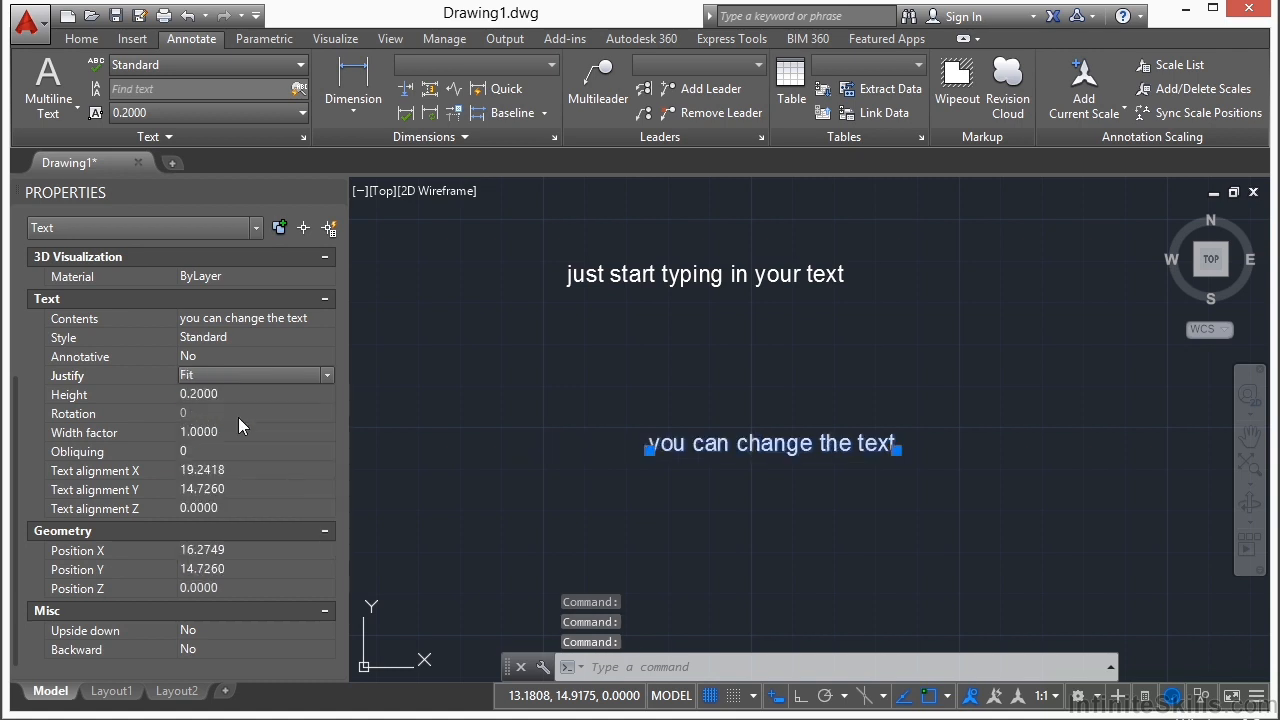
Step: Compress the fitted text "you can change the text" by moving its end grip inward to about half its length
left_click(897, 450)
left_click(779, 449)
double_click(773, 462)
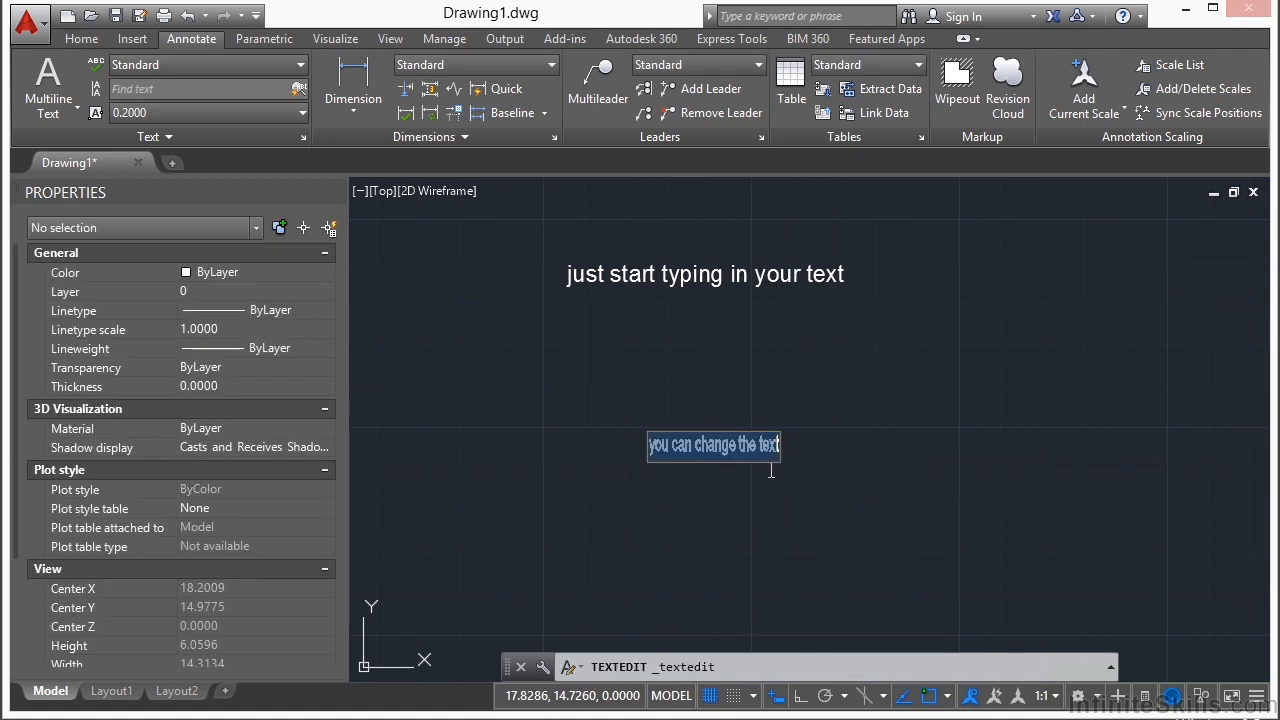
left_click(800, 497)
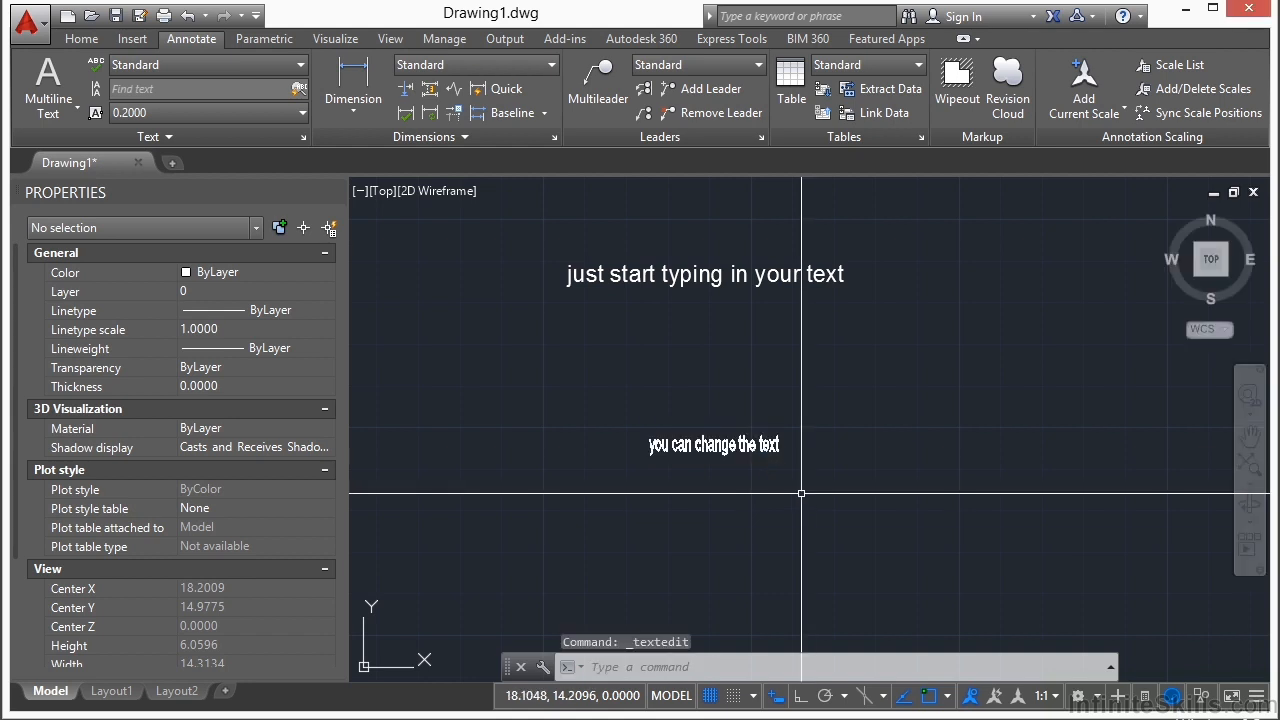
Step: Stretch the fitted text's end grip upward to tilt it, and bring it back to a much shorter, nearly horizontal span
scroll(774, 466, "up", 2)
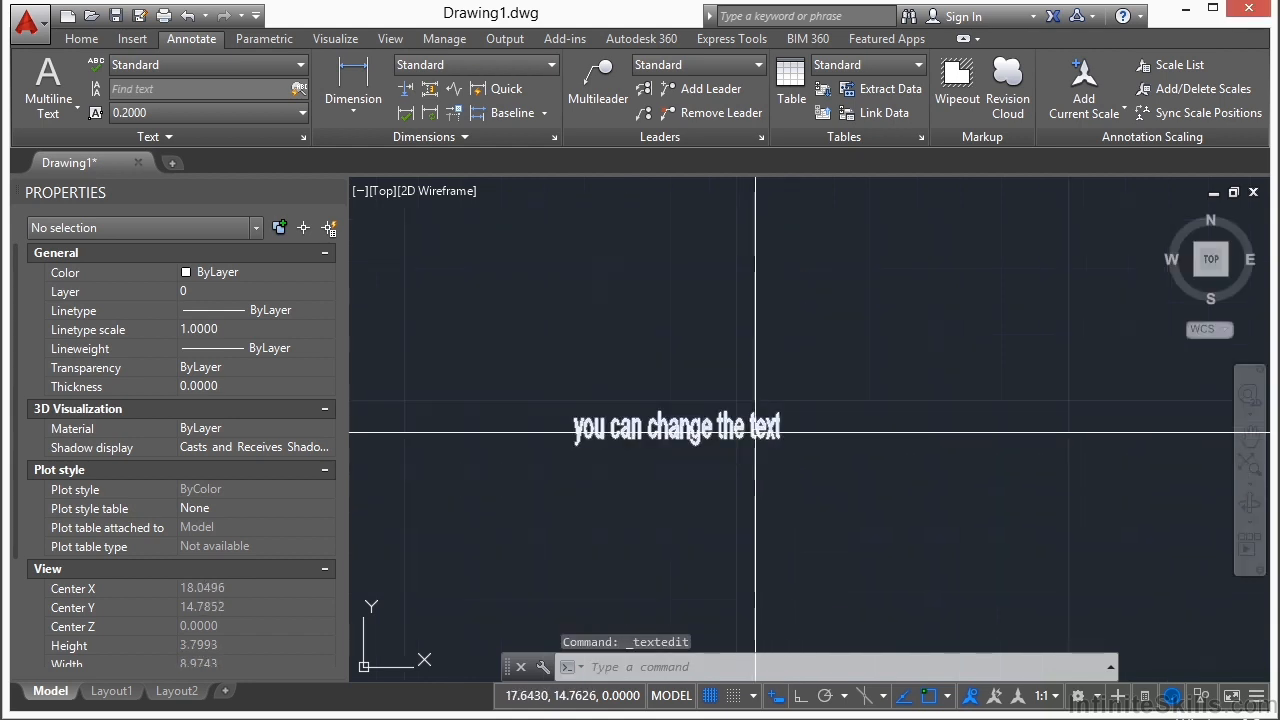
left_click(758, 432)
left_click(781, 437)
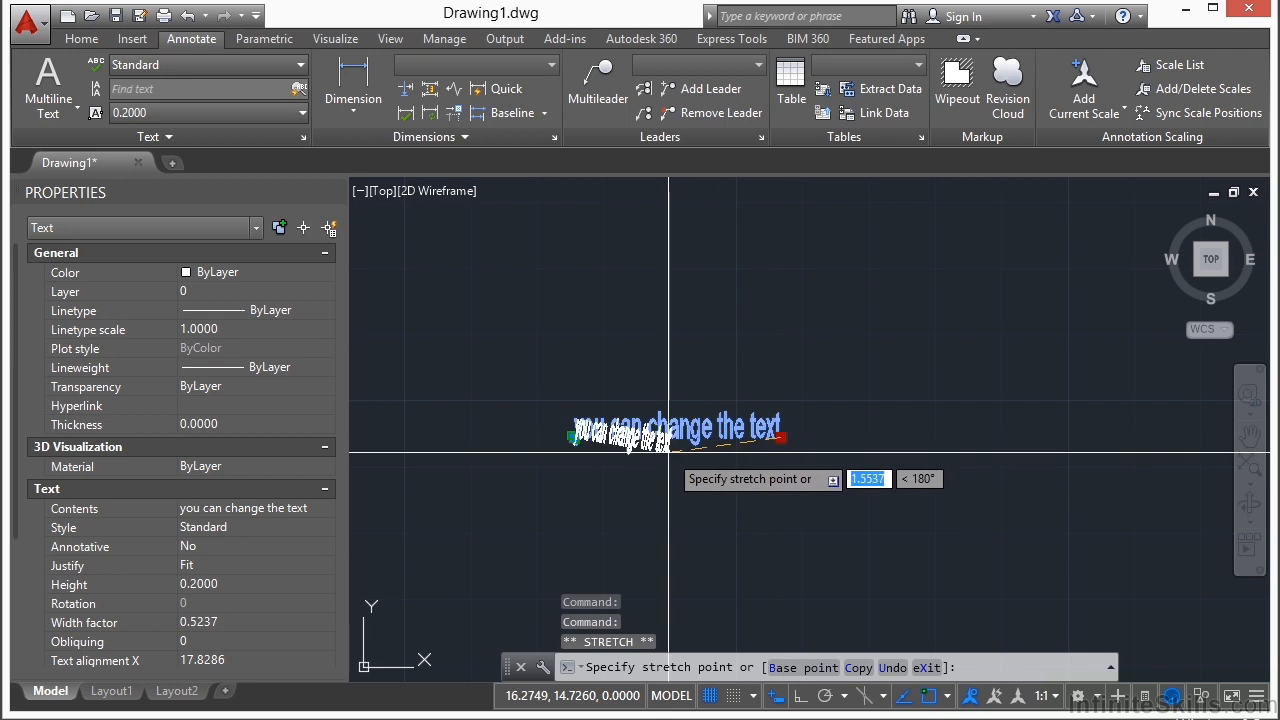
left_click(668, 260)
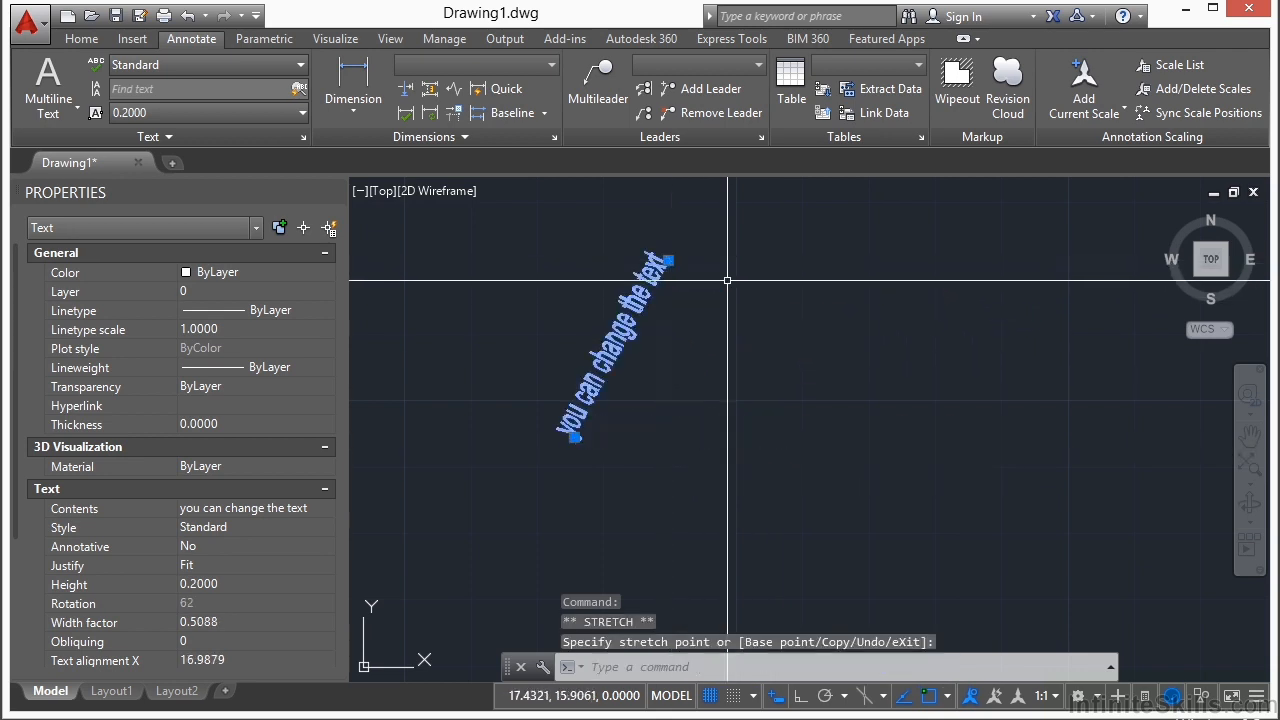
left_click(668, 260)
left_click(748, 435)
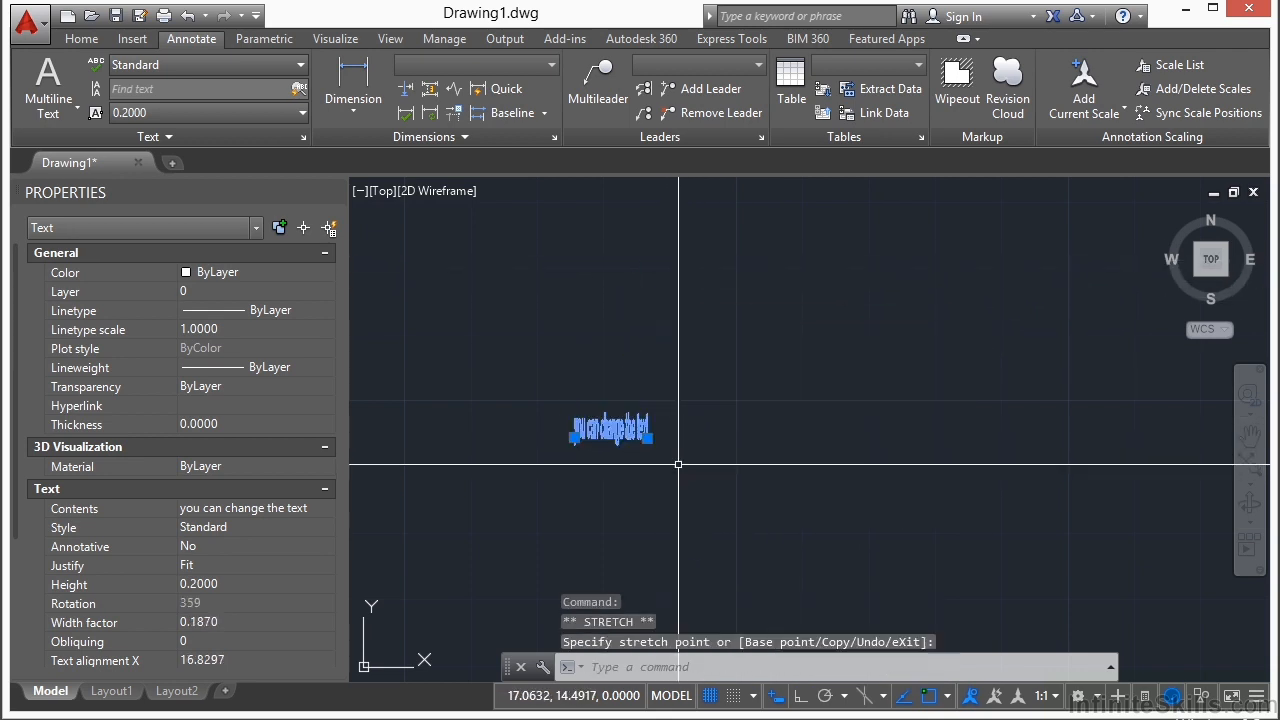
key("Escape")
key("Escape")
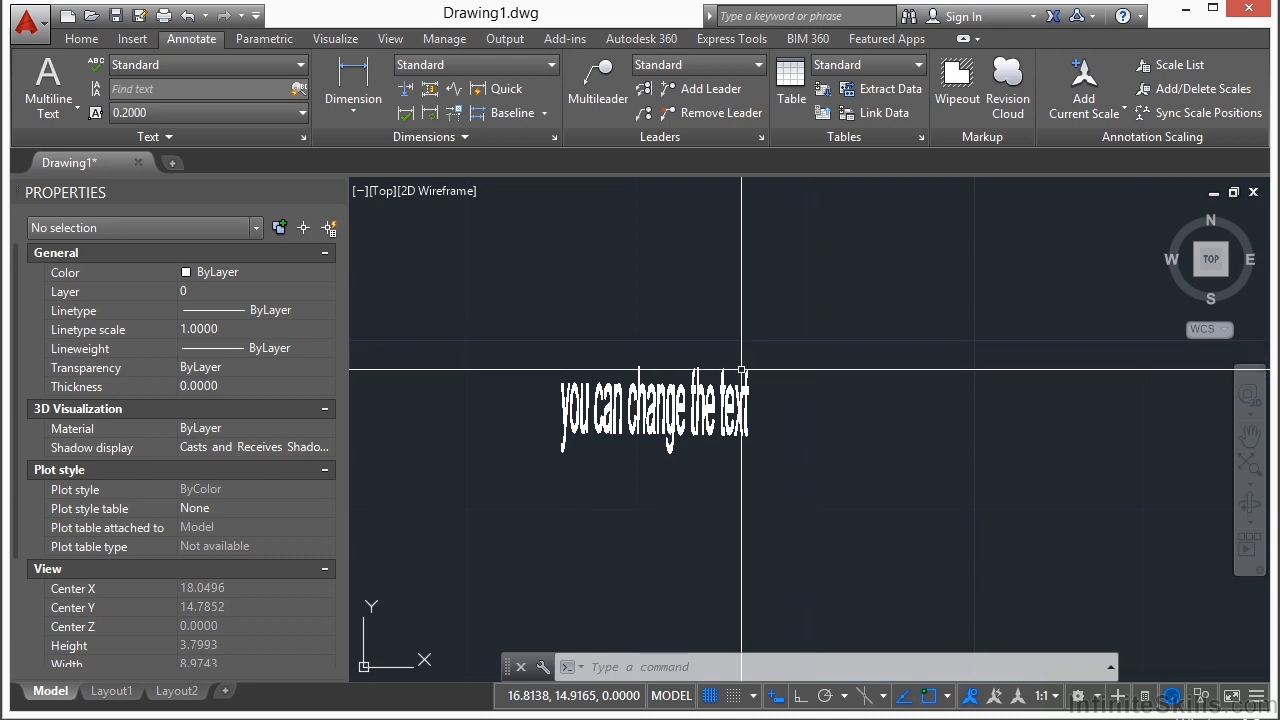
Step: Set the upper text's justification to Center and move the line to the right by its center and start grips
scroll(677, 423, "down", 3)
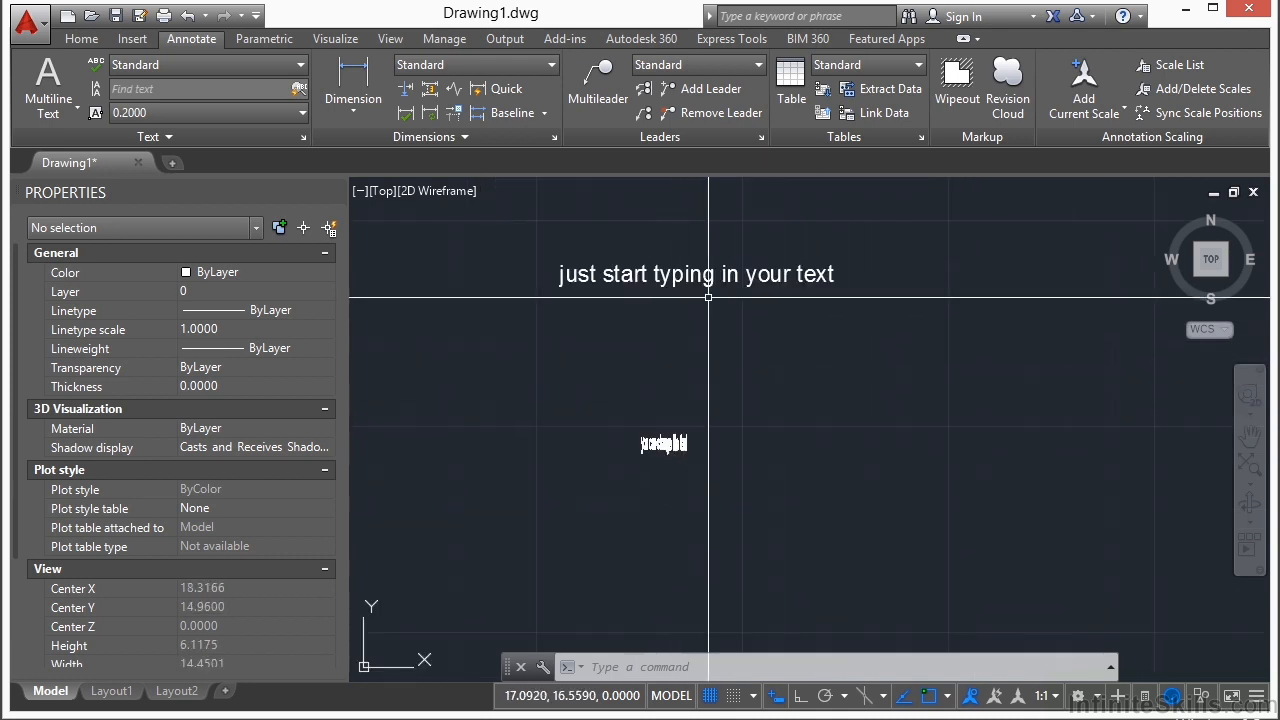
double_click(561, 284)
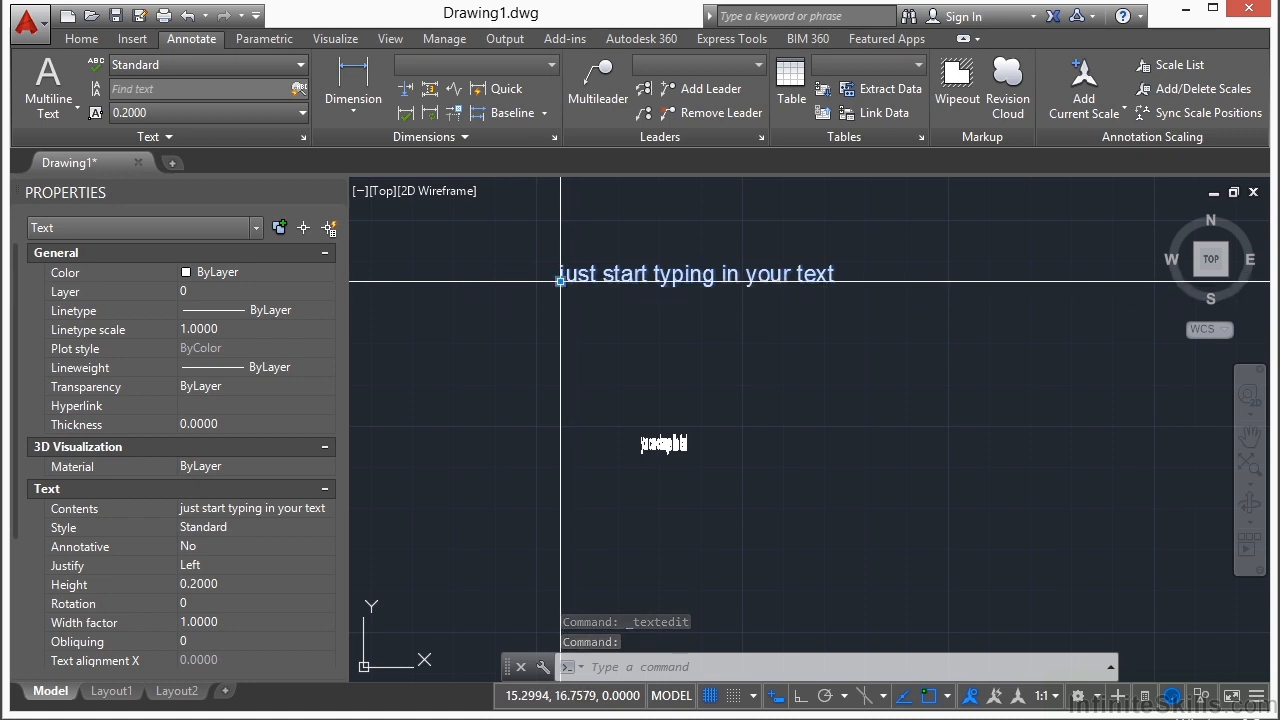
left_click(230, 566)
left_click(230, 603)
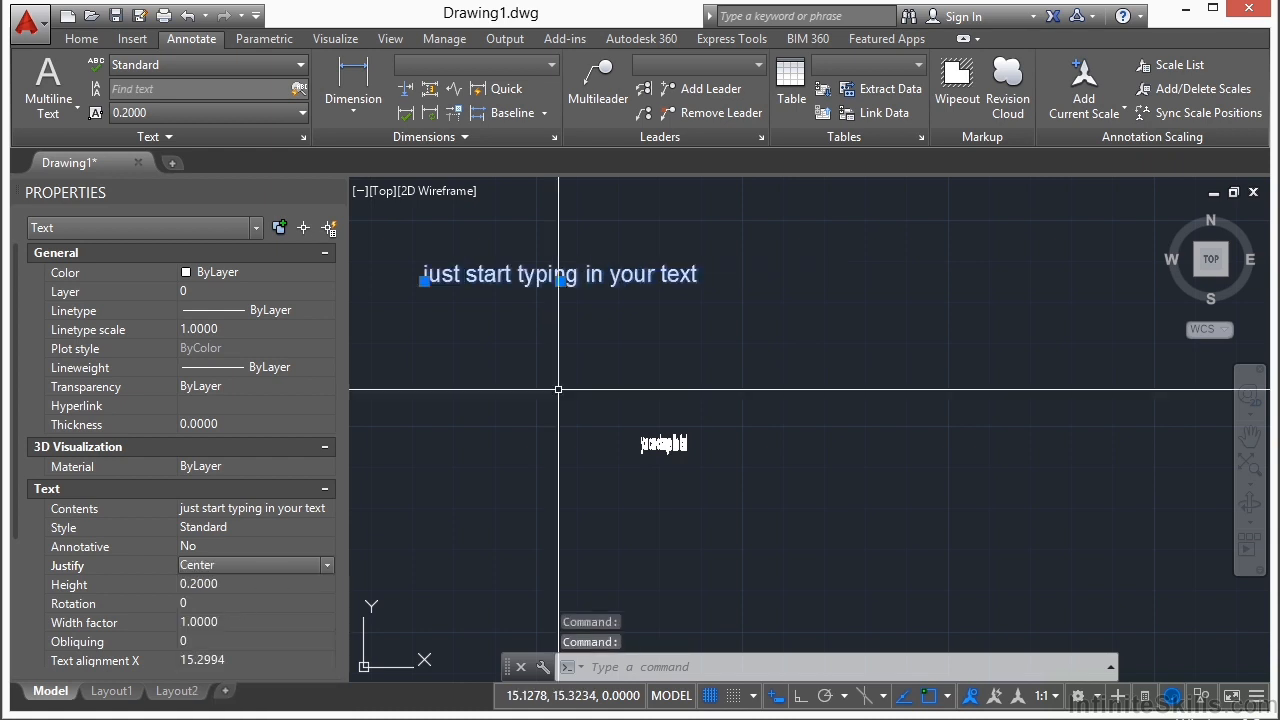
left_click(557, 282)
left_click(734, 338)
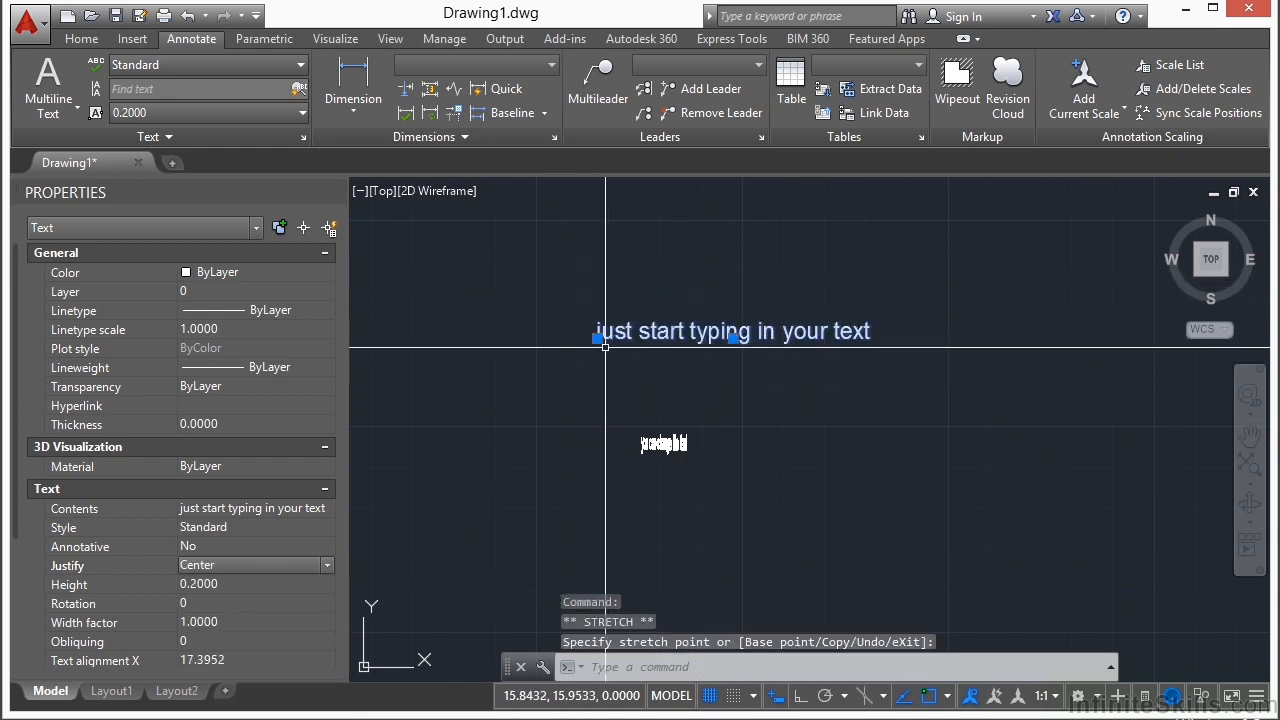
left_click(712, 276)
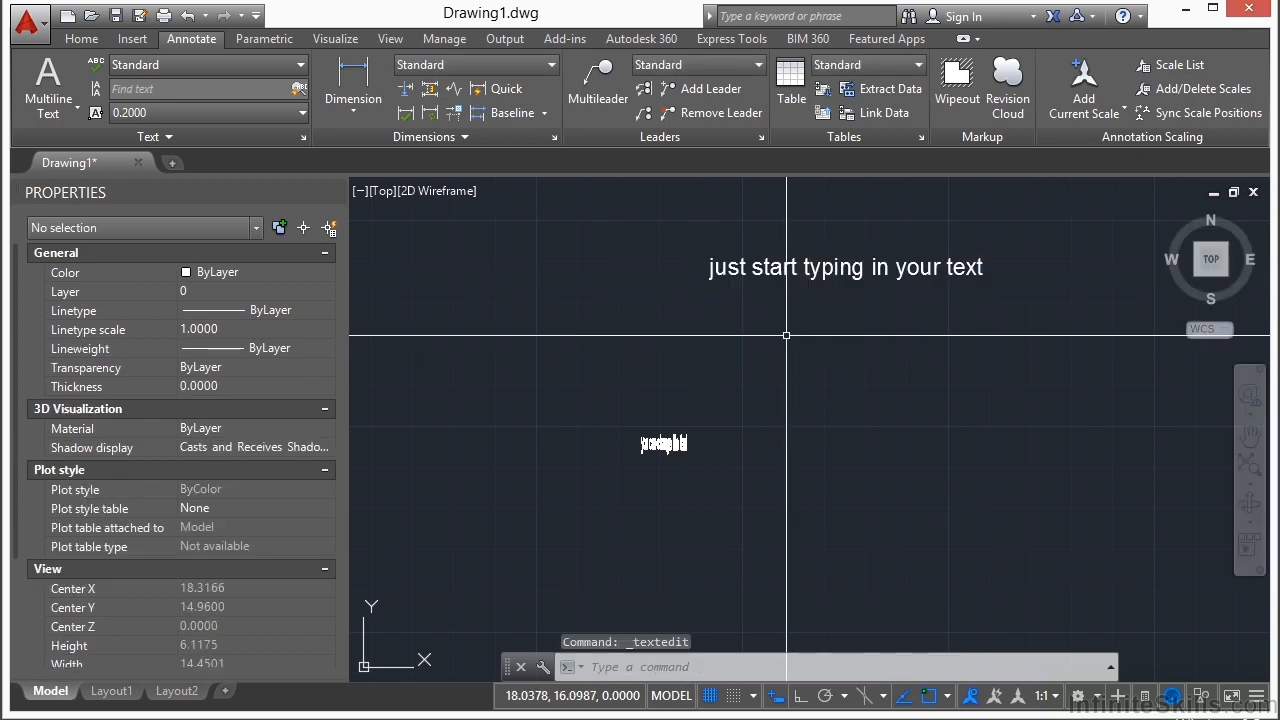
Step: Change the justification of the text "just start typing in your text" to Right
left_click(765, 266)
left_click(259, 563)
left_click(251, 597)
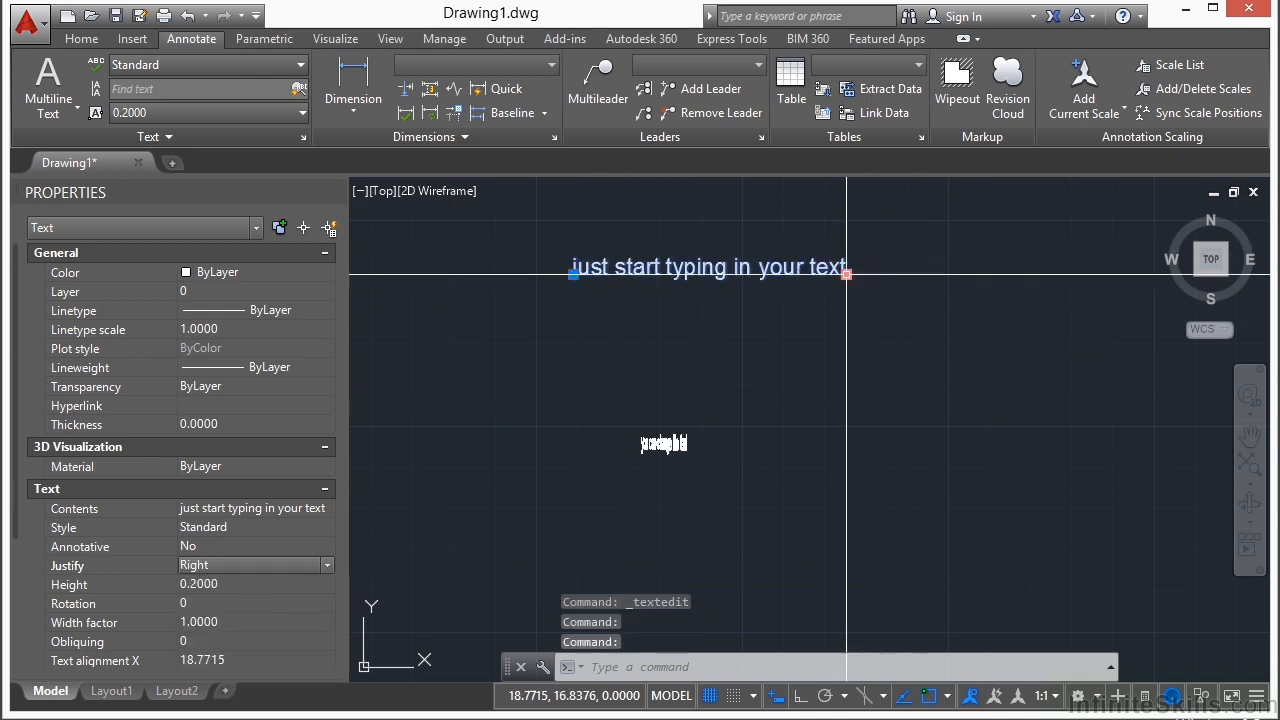
Step: Draw a line from the insertion point at the text's right end down to a free point below and to the right
key("Escape")
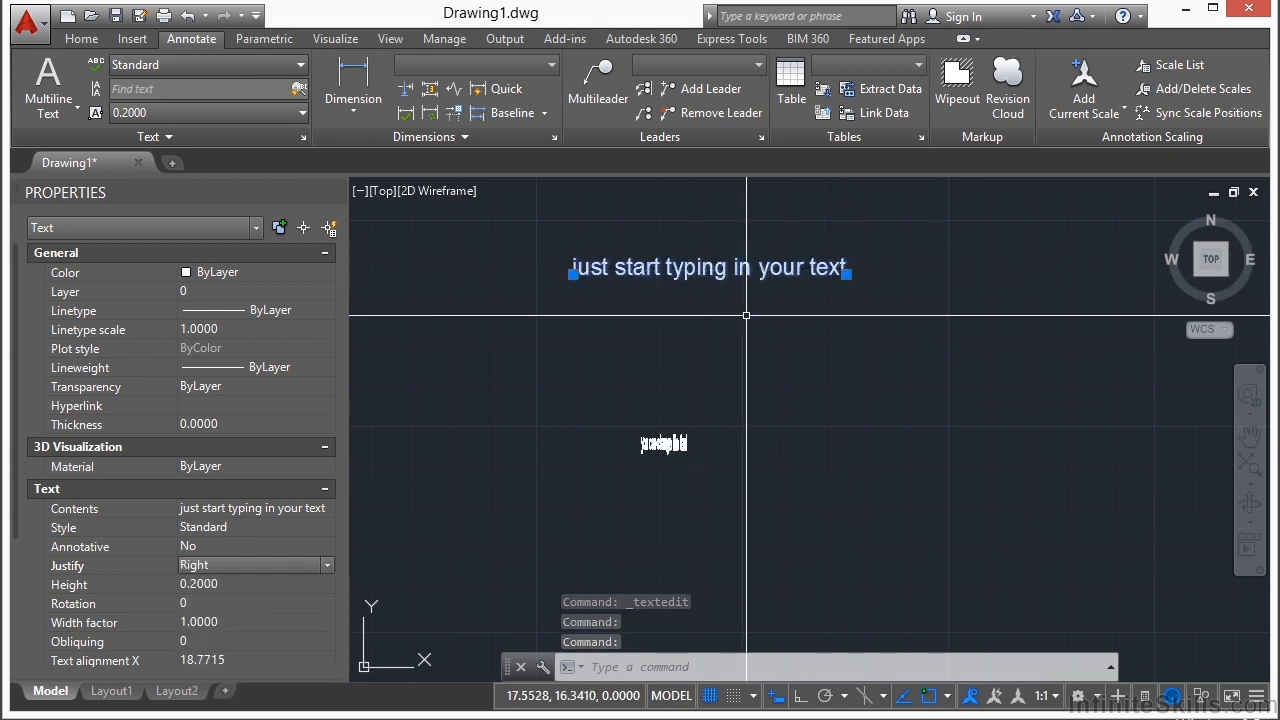
type("l")
key("Return")
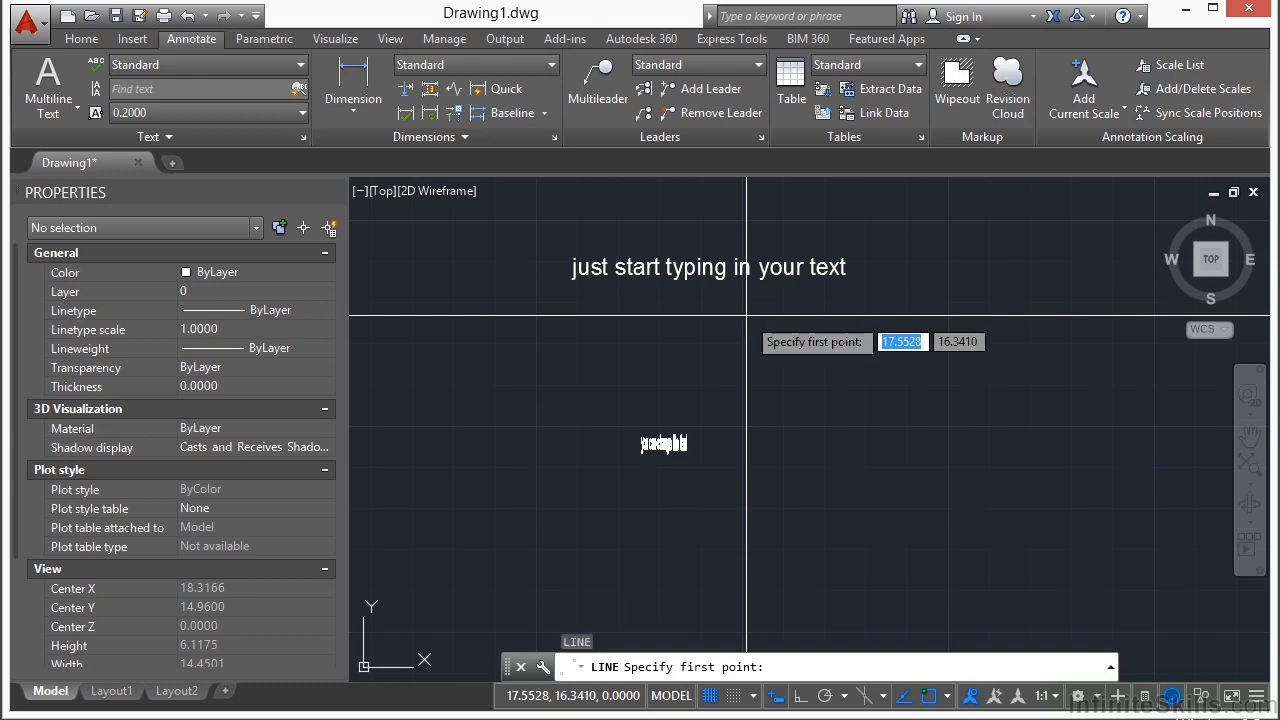
left_click(847, 273)
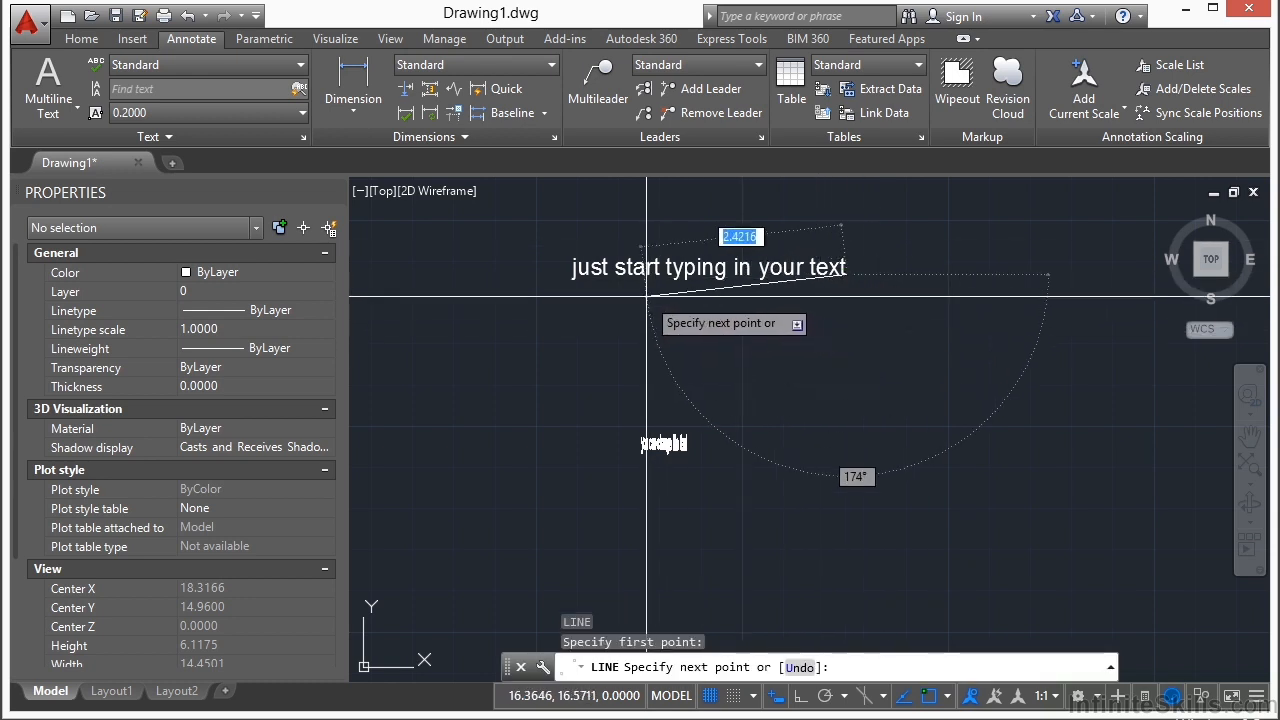
left_click(885, 377)
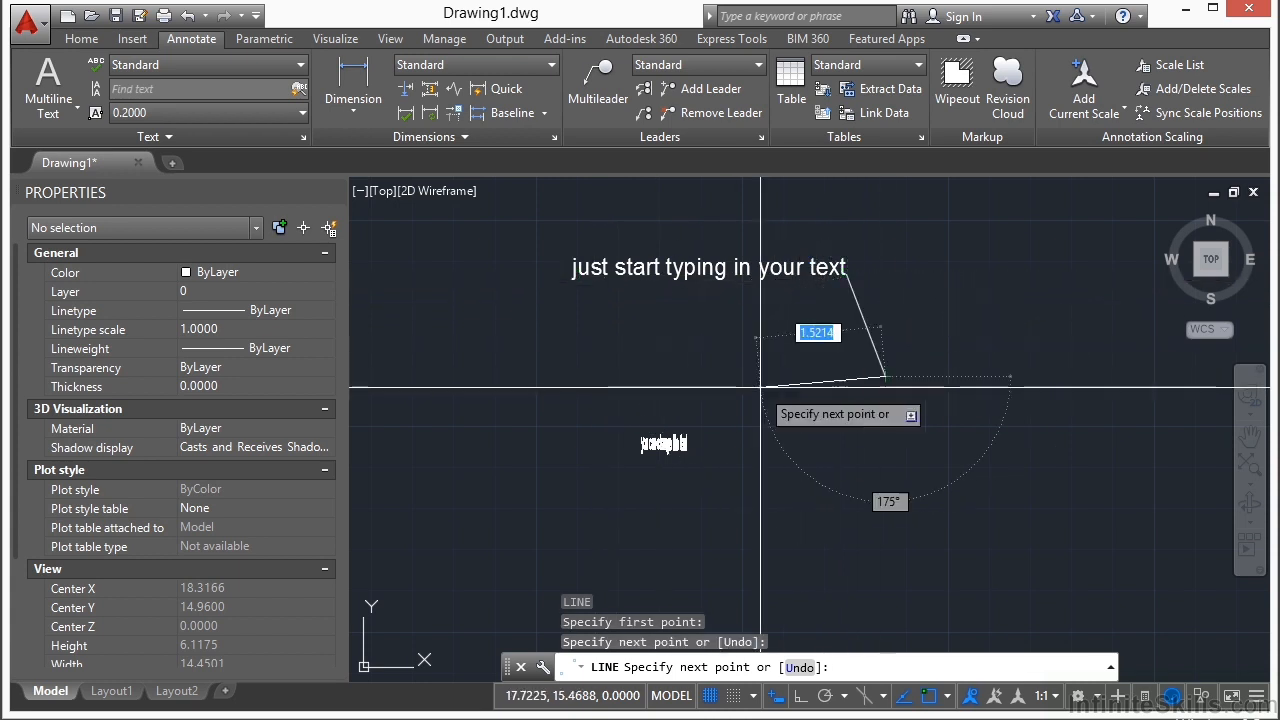
key("Return")
left_click(730, 258)
key("Escape")
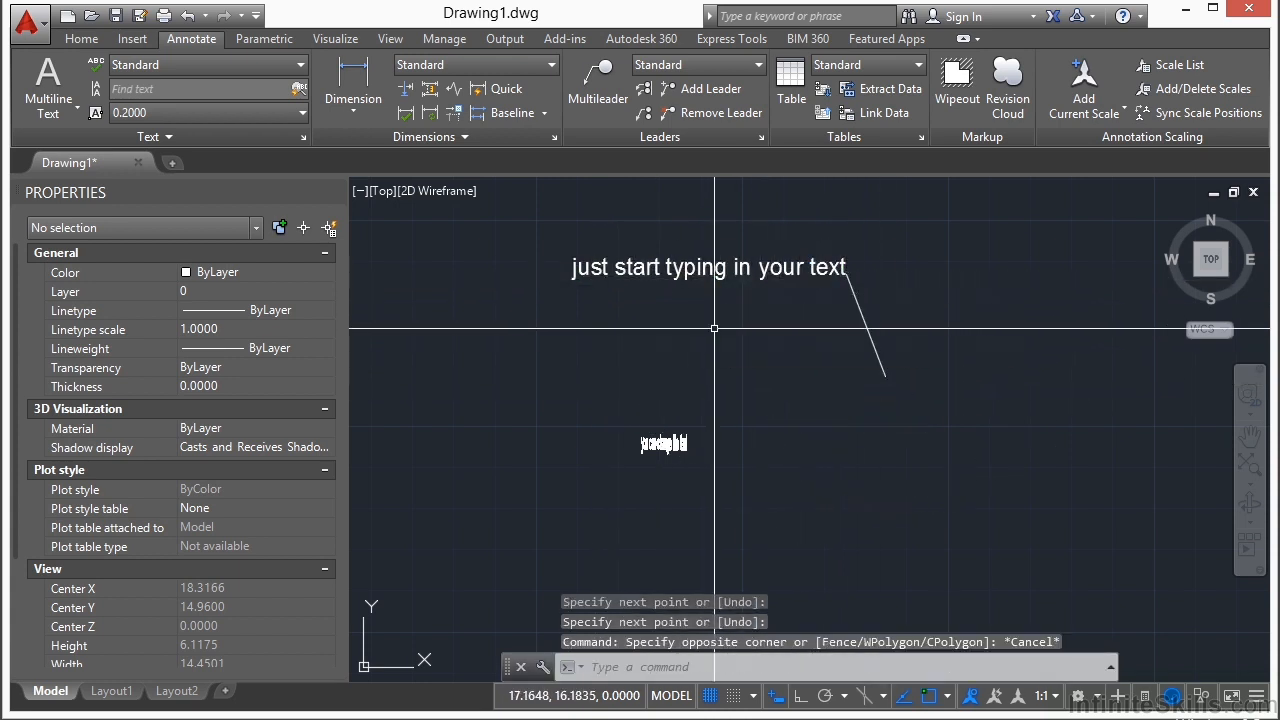
Step: Draw a second line from the node at the text's left end diagonally down to the right
key("Return")
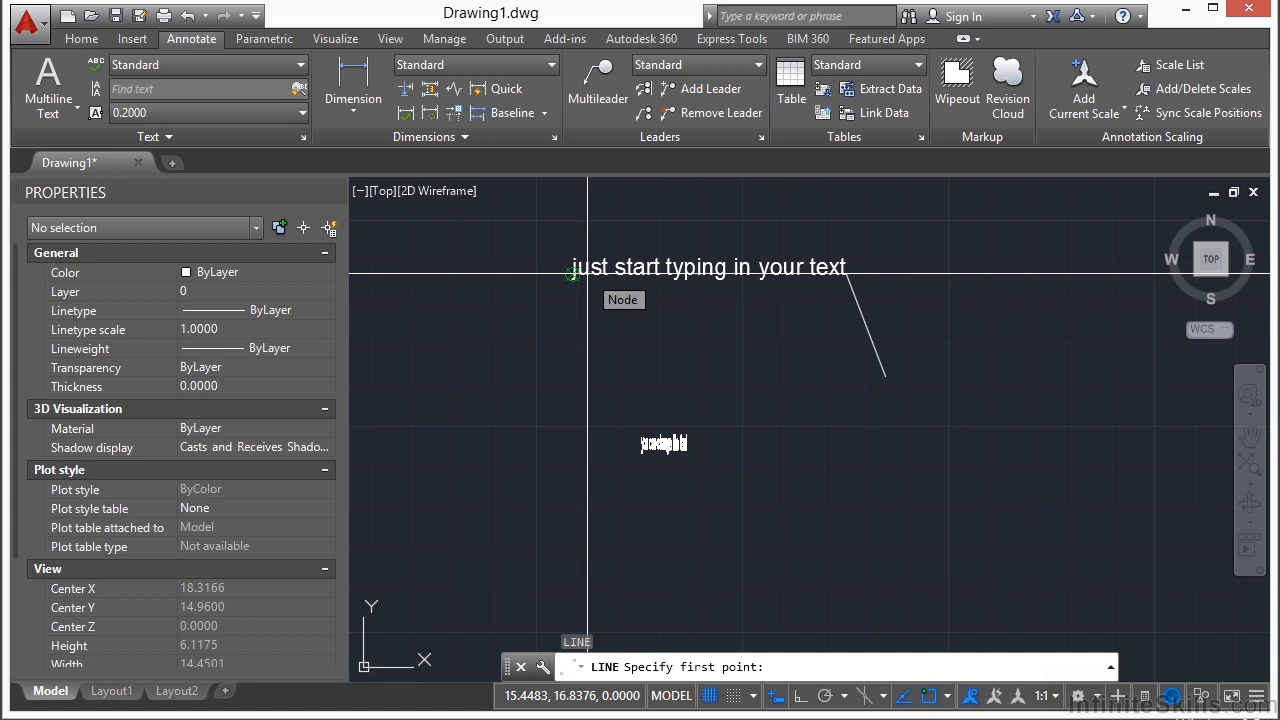
left_click(573, 273)
left_click(651, 350)
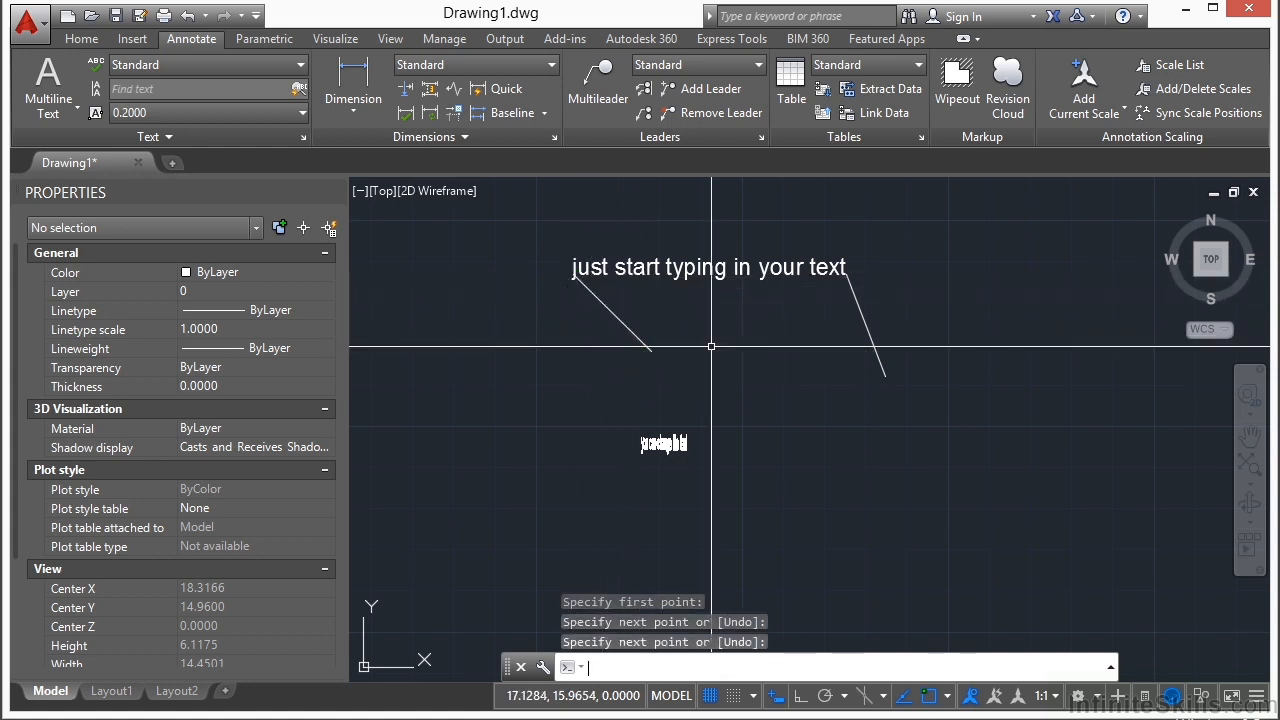
key("Return")
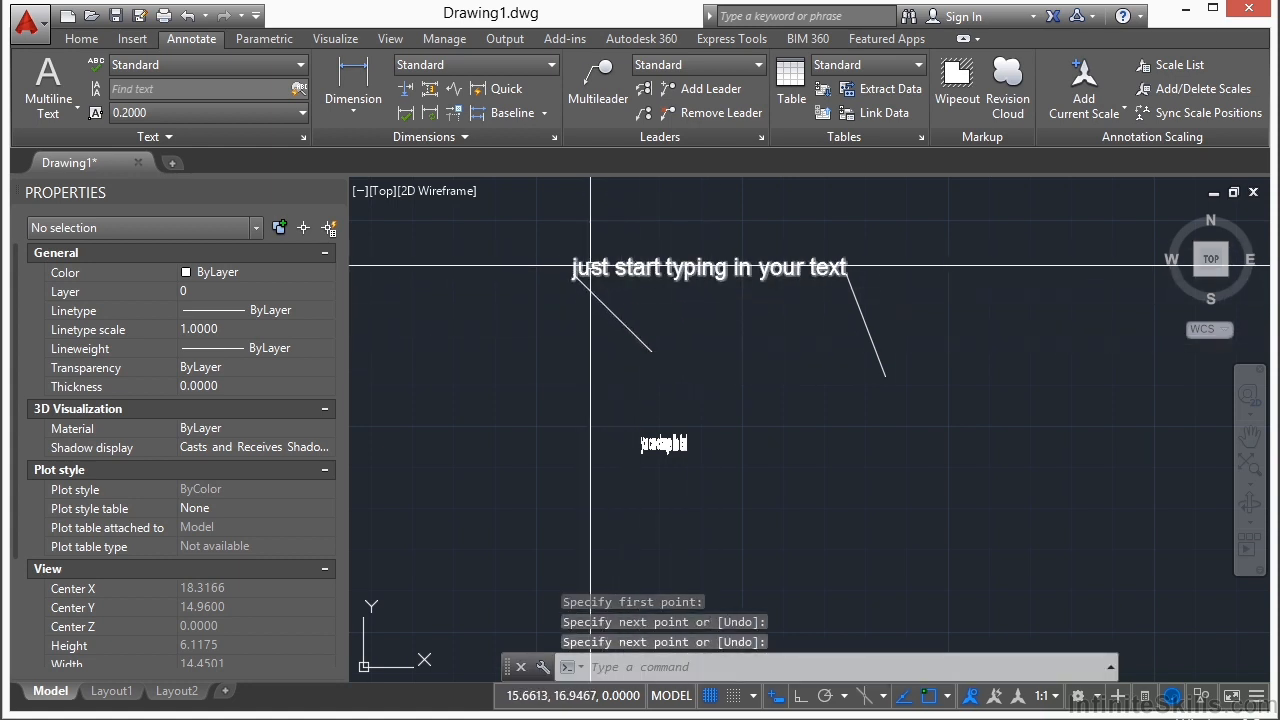
Step: Erase both lines attached to the ends of the text "just start typing in your text"
type("e")
key("Return")
left_click(923, 349)
left_click(575, 335)
key("Return")
left_click(737, 288)
left_click(566, 214)
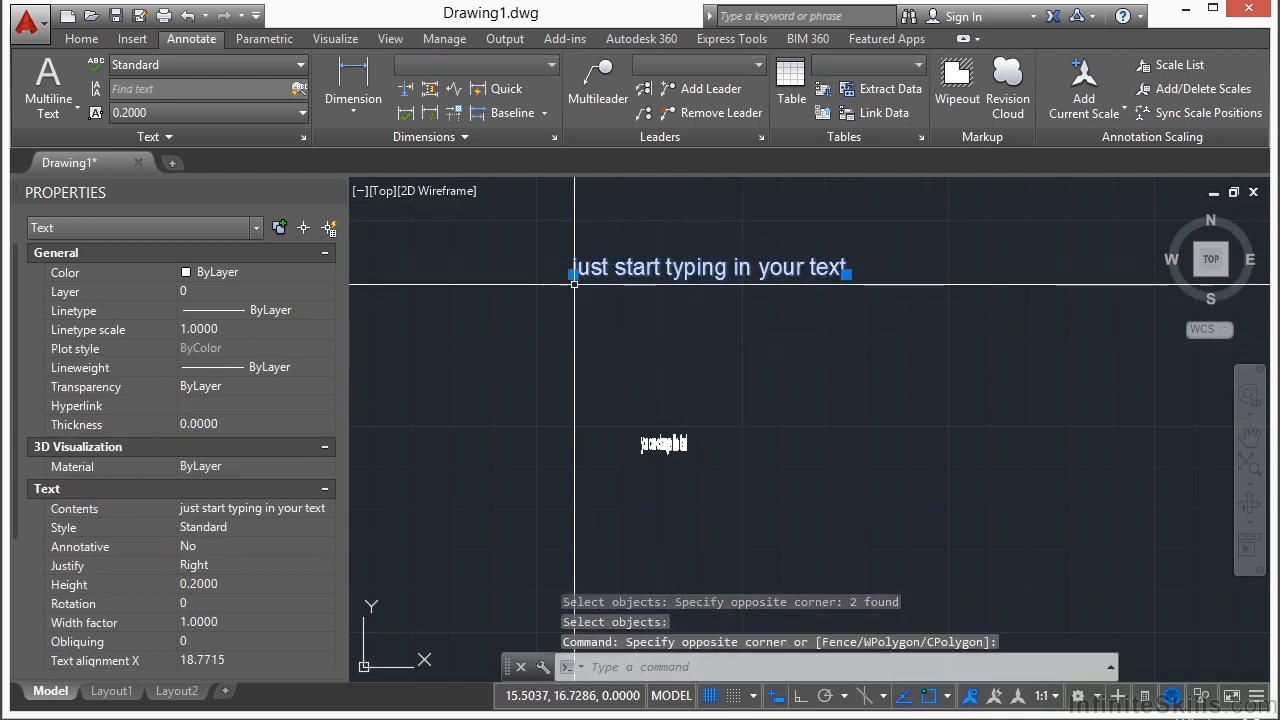
key("Escape")
key("Escape")
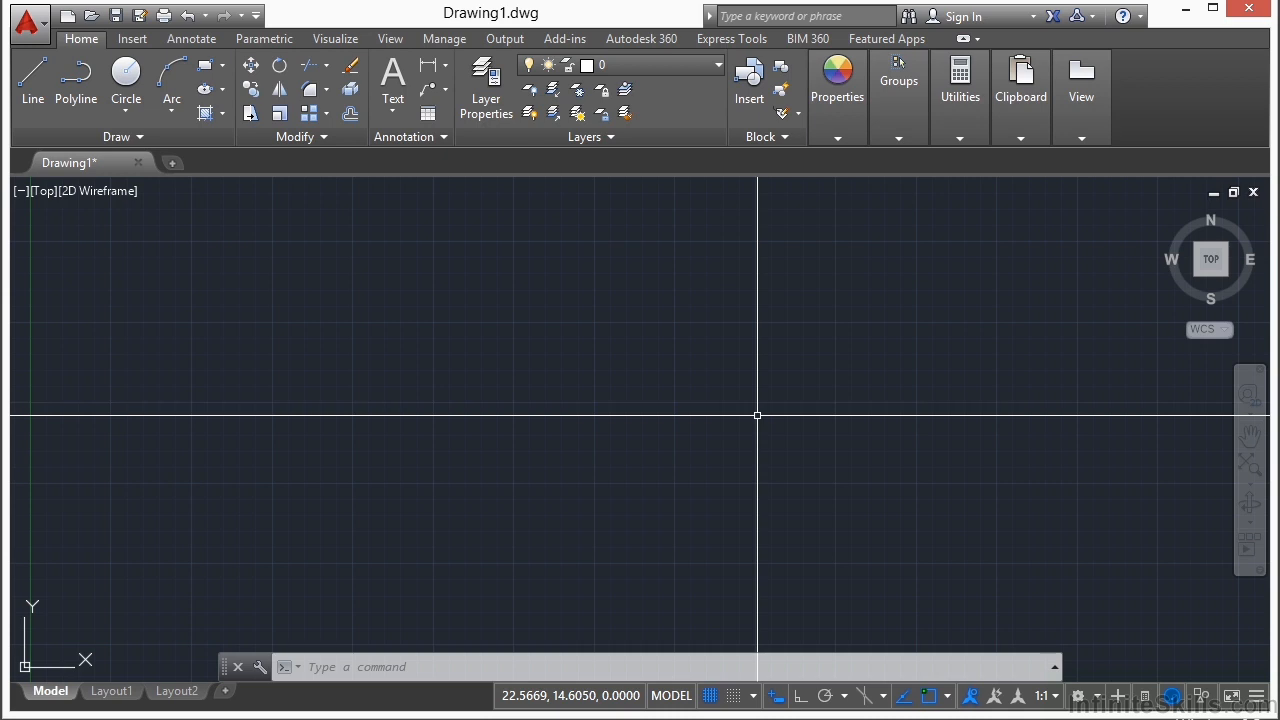
Step: Create multiline text in a narrow box in the upper left area reading "i can write something rather long and it will automatically wrap."
type("MTEXT")
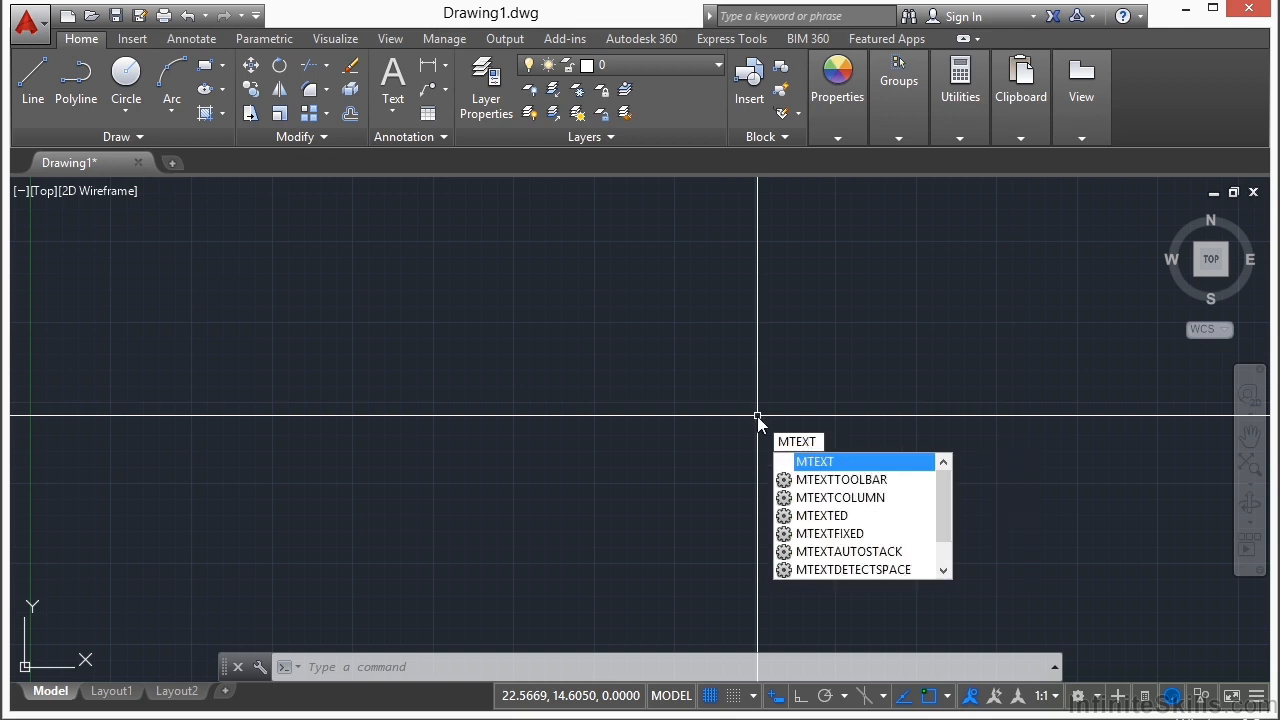
key("Return")
left_click(409, 262)
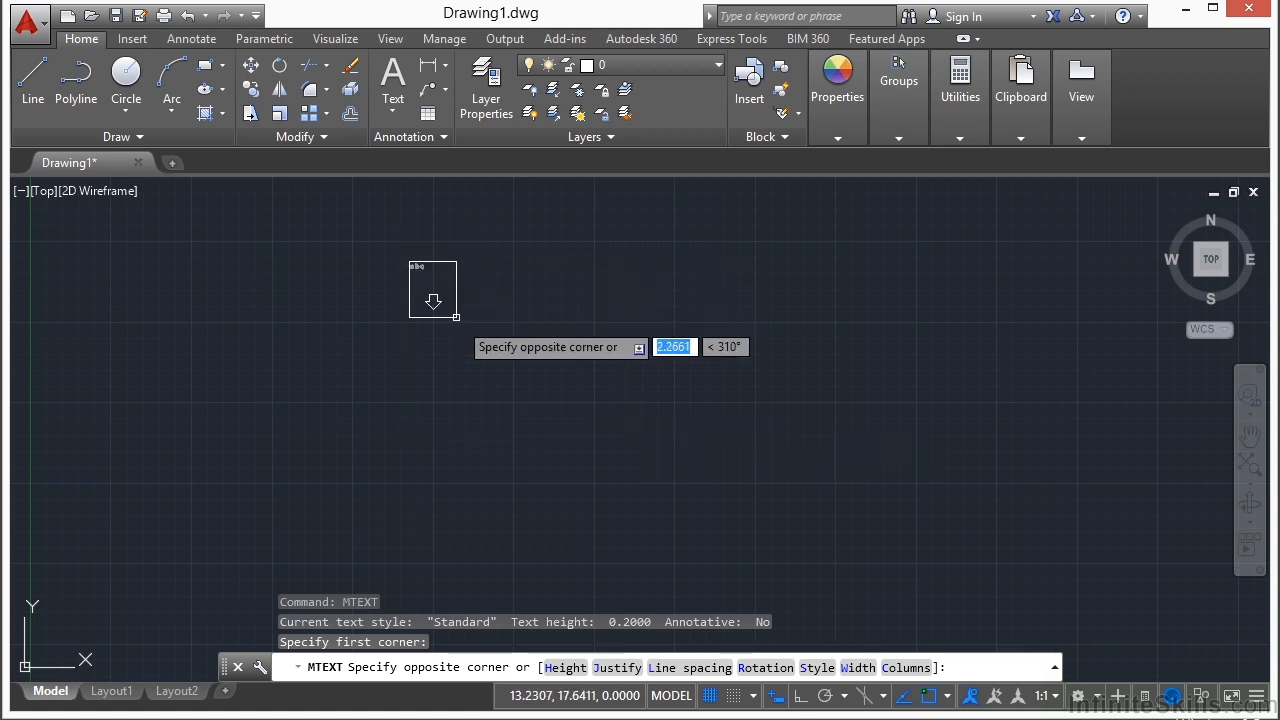
left_click(481, 334)
type("i can write so")
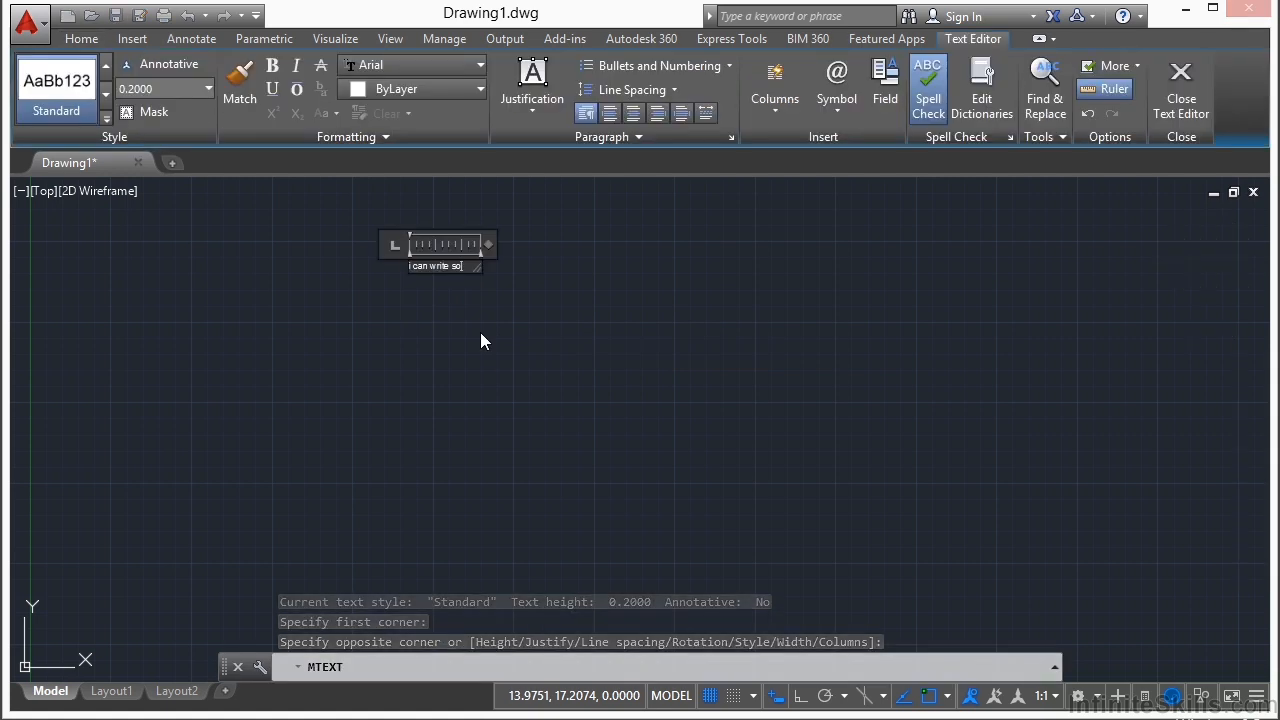
type("mething rather long and it")
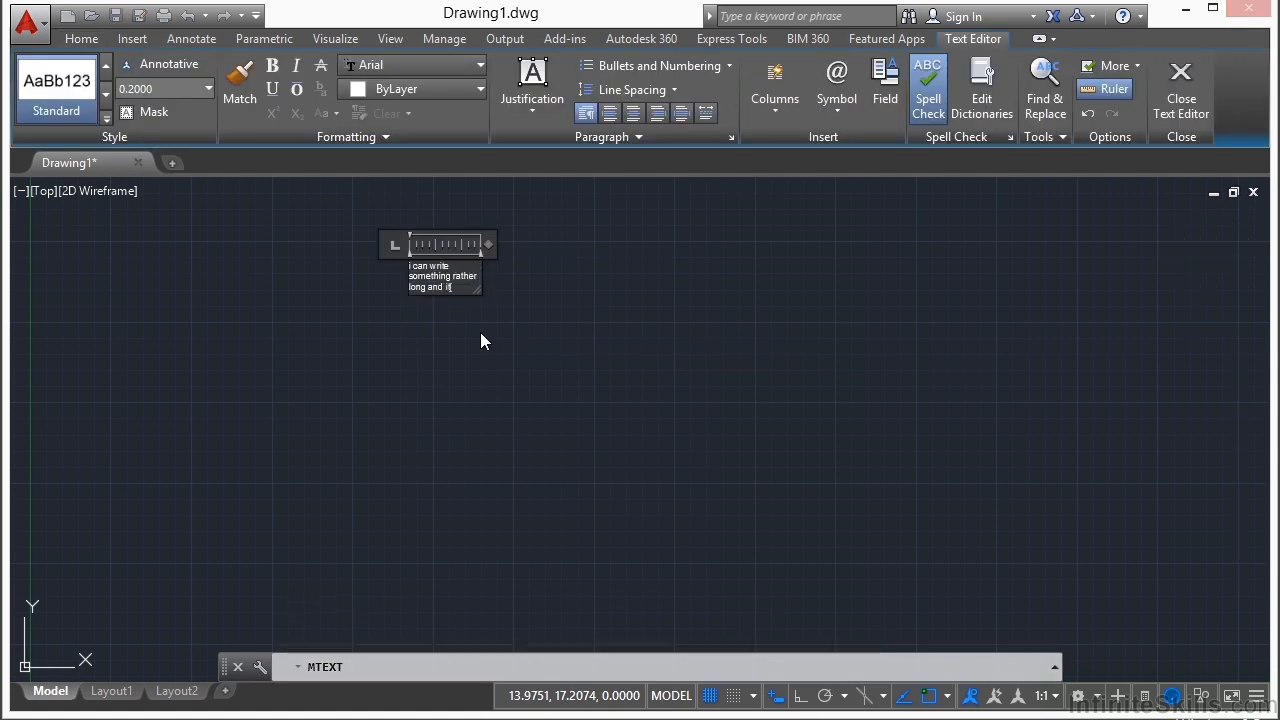
type(" will automatically wrap")
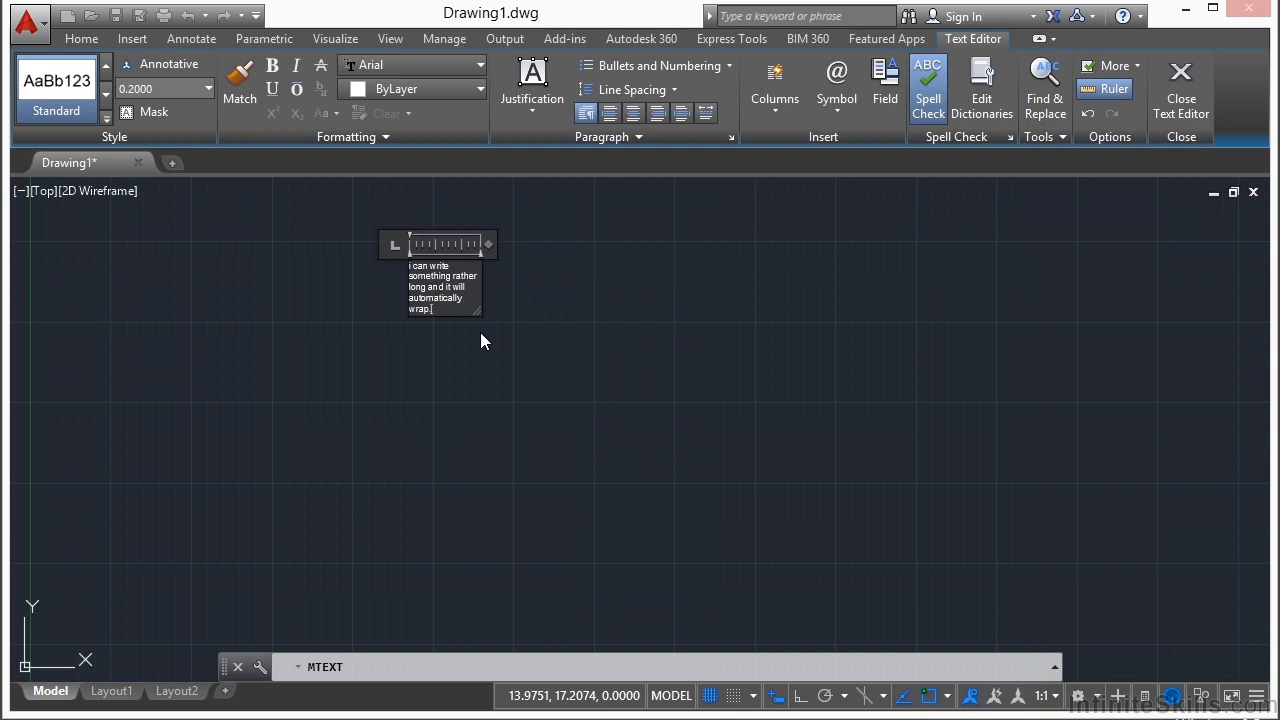
type(".")
left_click(526, 288)
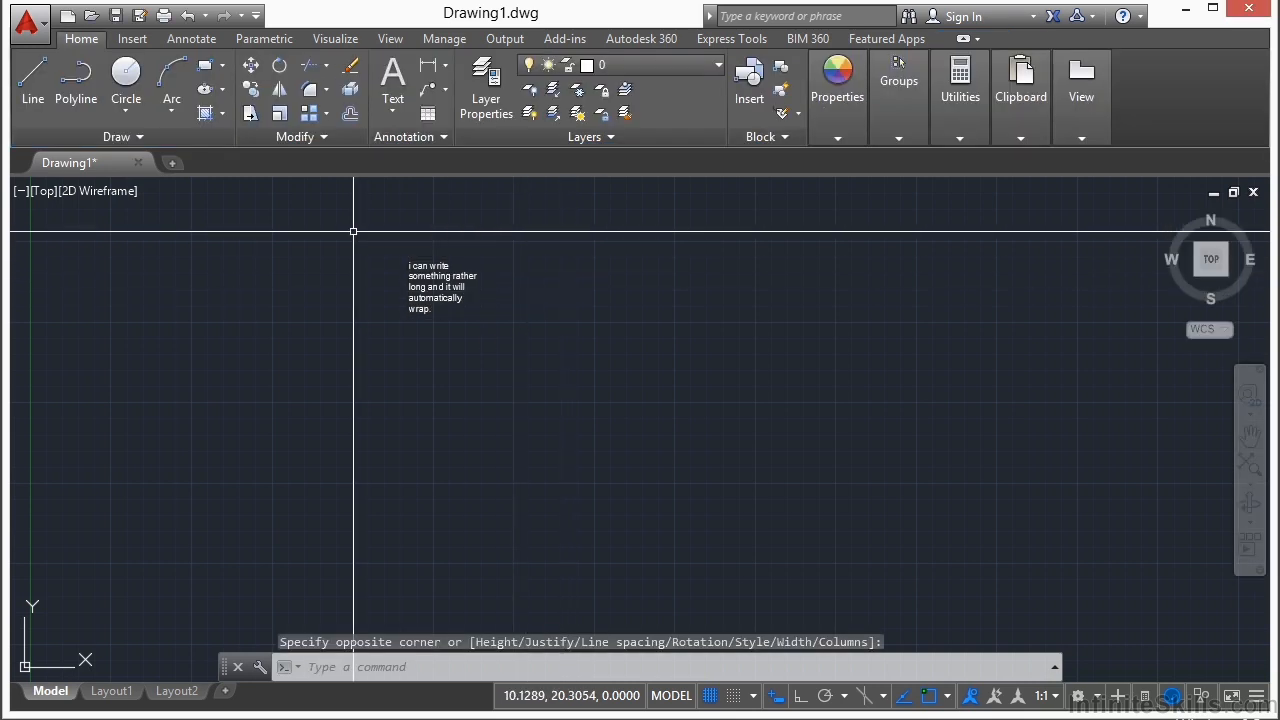
Step: Move the multiline text down and to the left by its insertion grip
scroll(400, 226, "up", 3)
left_click(540, 309)
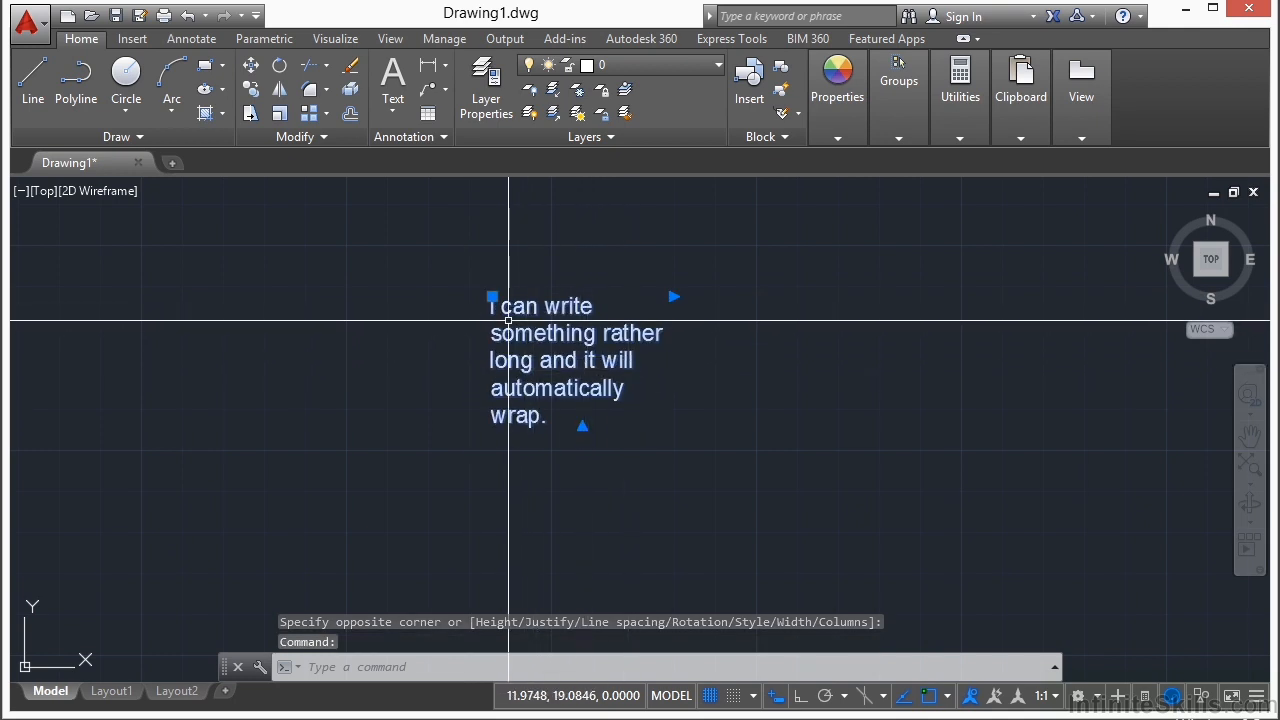
left_click(487, 298)
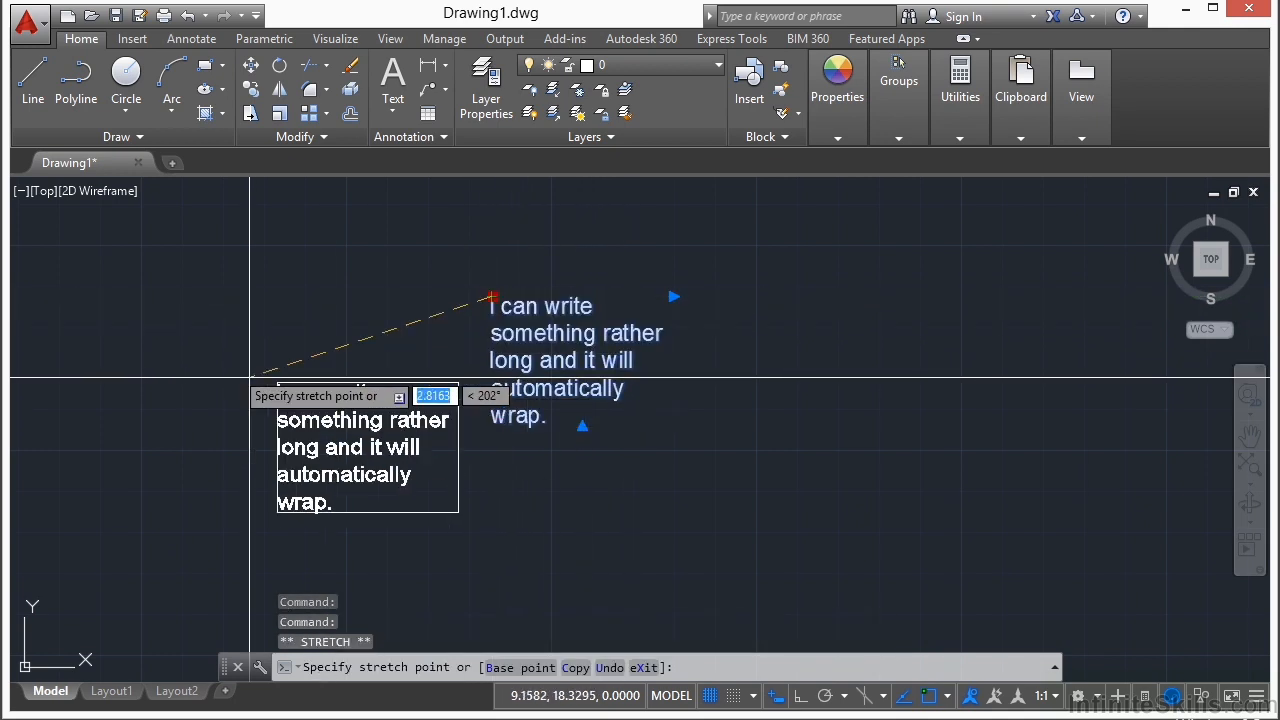
left_click(340, 366)
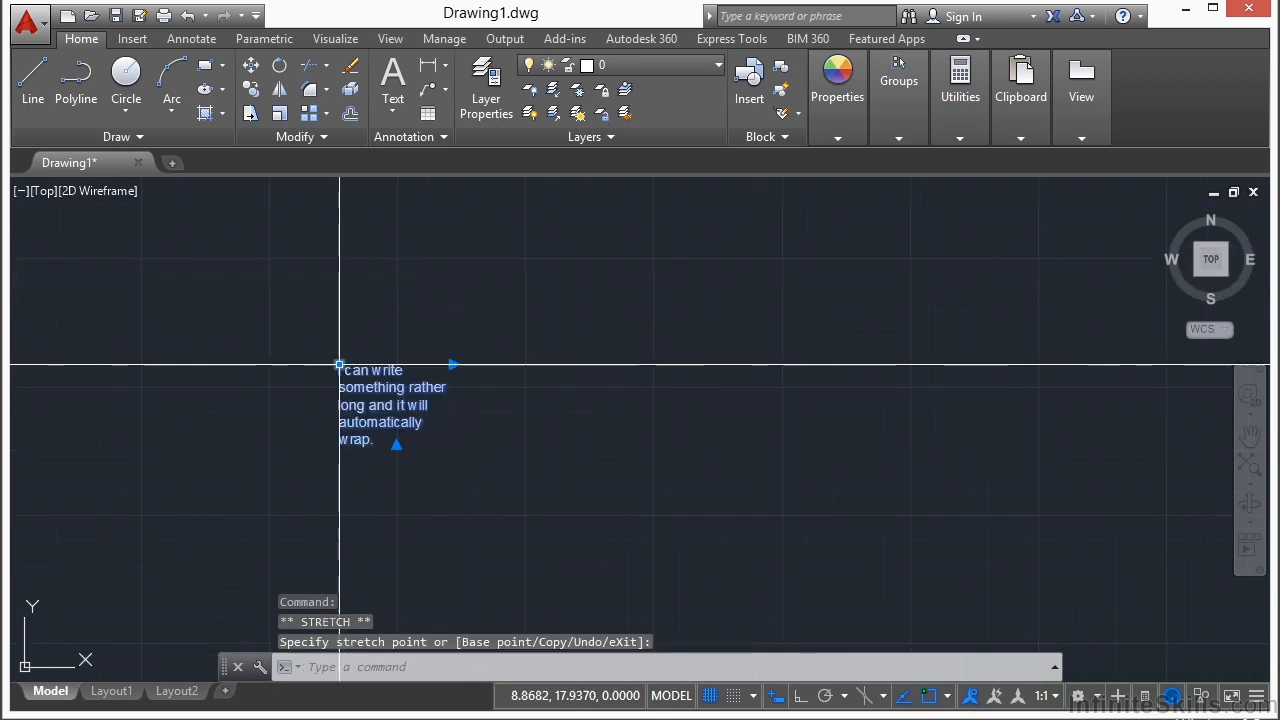
Step: Widen the multiline text to nearly twice its width with its width grip, and extend its column height downward
left_click(454, 365)
left_click(563, 365)
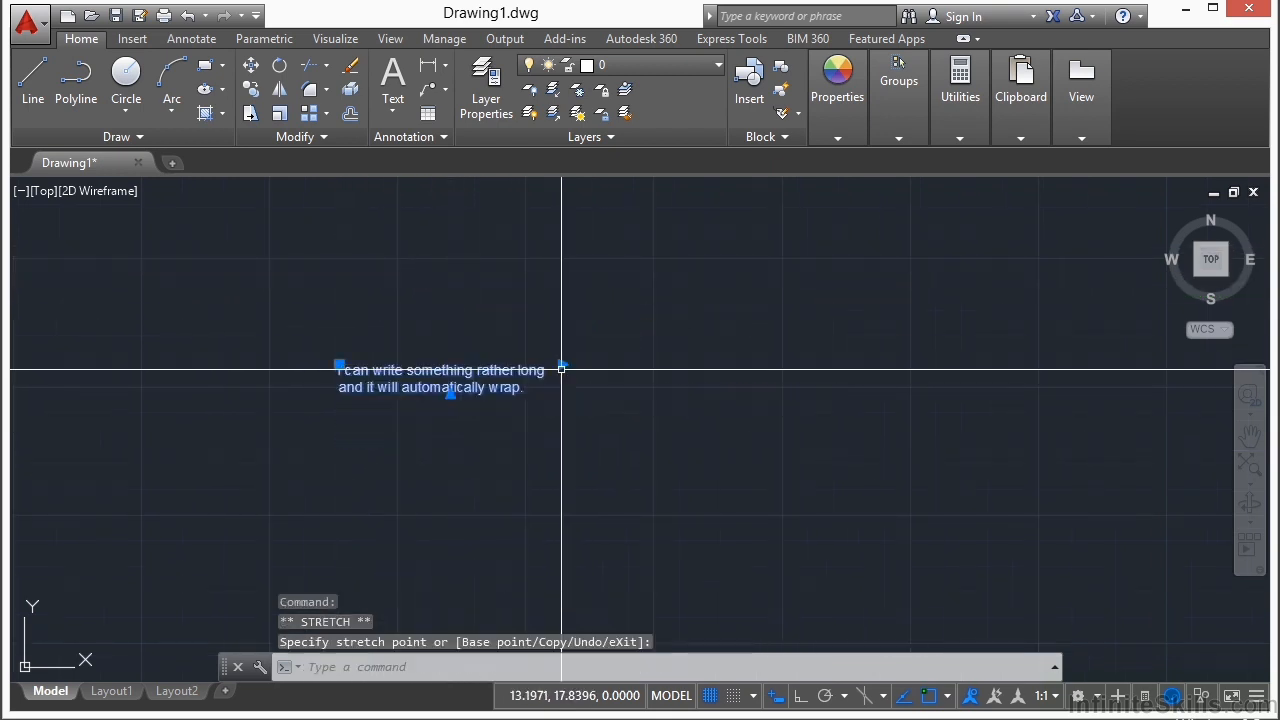
left_click(450, 395)
left_click(450, 481)
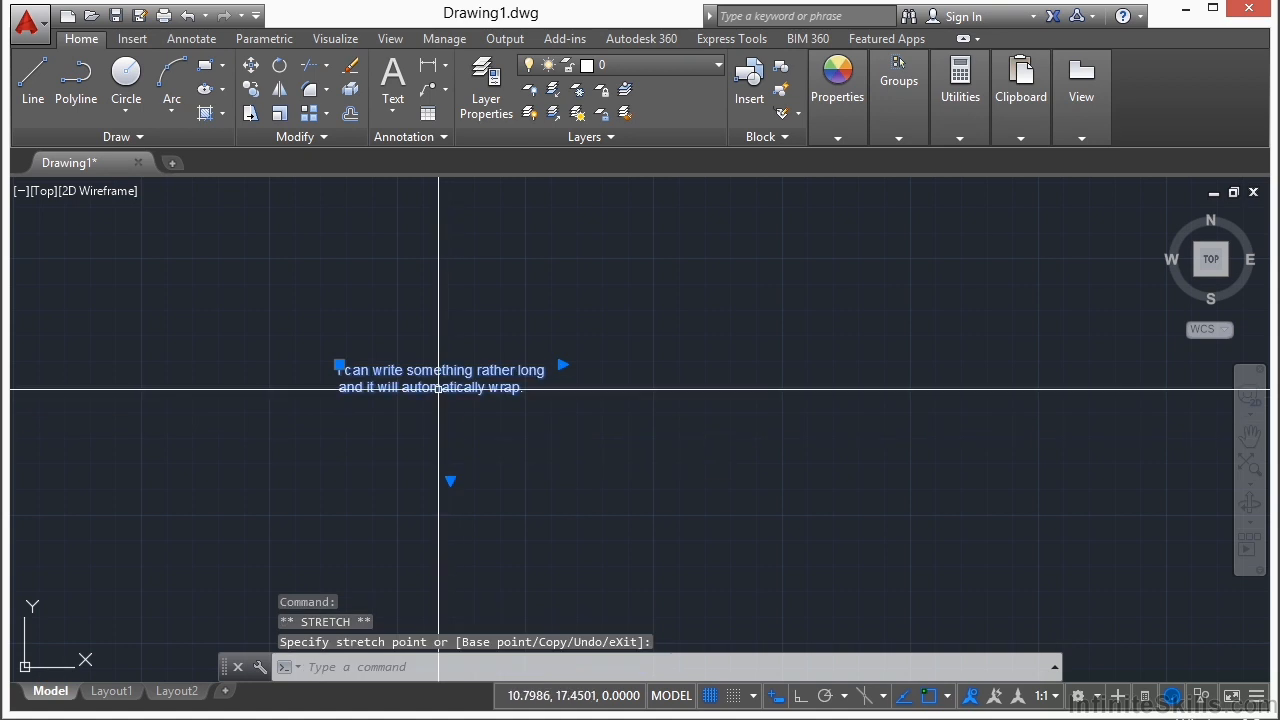
Step: Narrow the multiline text to a little over half its width with its width grip, and deselect it
left_click(563, 365)
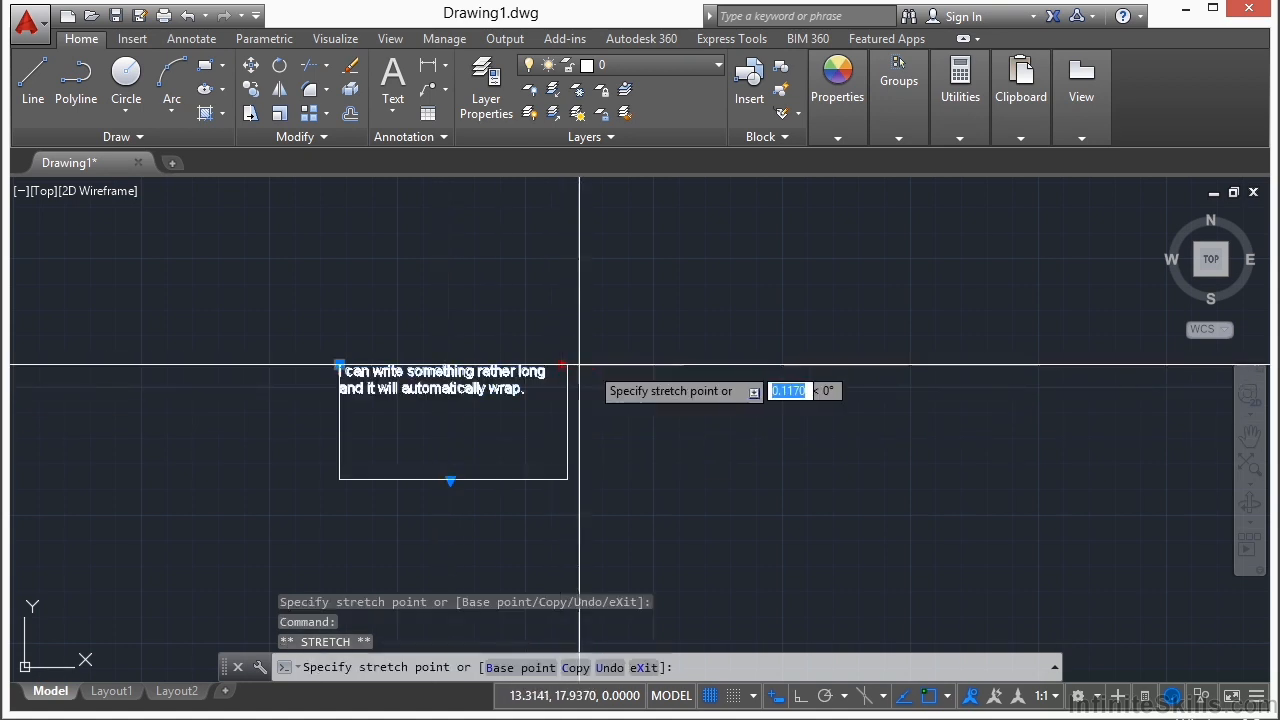
left_click(463, 362)
key("Escape")
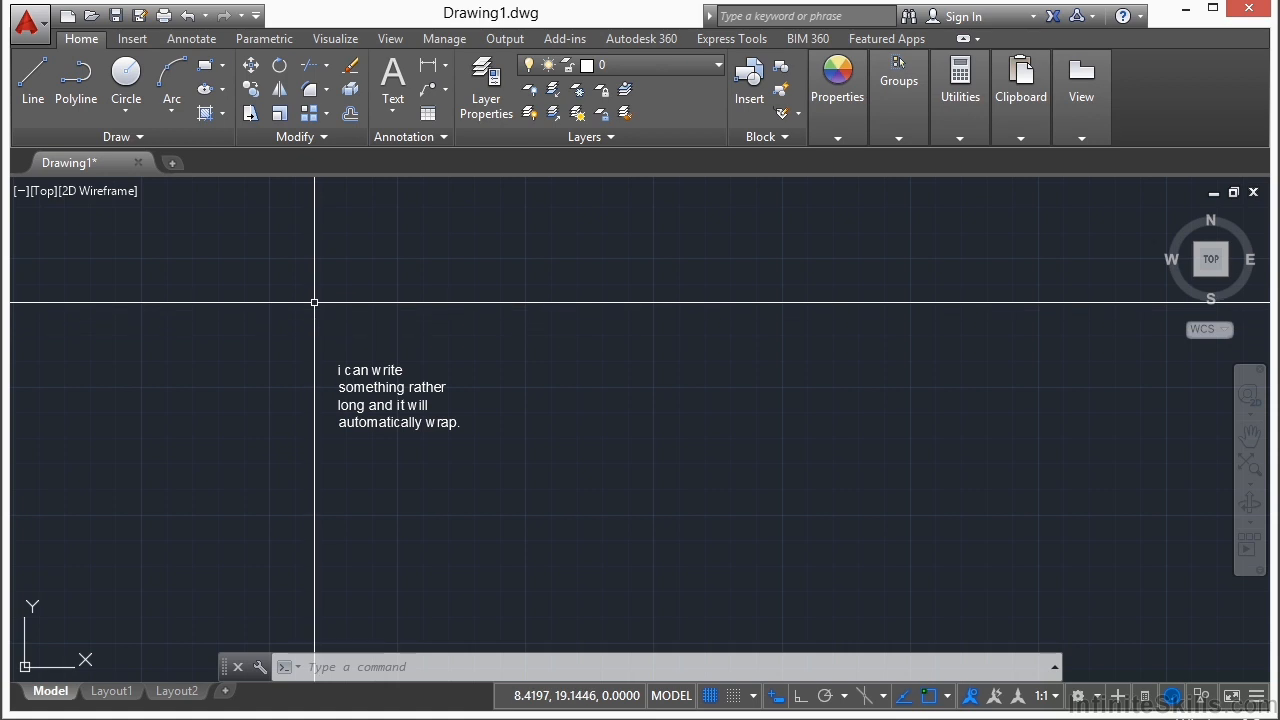
Step: Open the multiline text for editing, examine the available symbols and the dynamic column options, and leave the editor
double_click(374, 395)
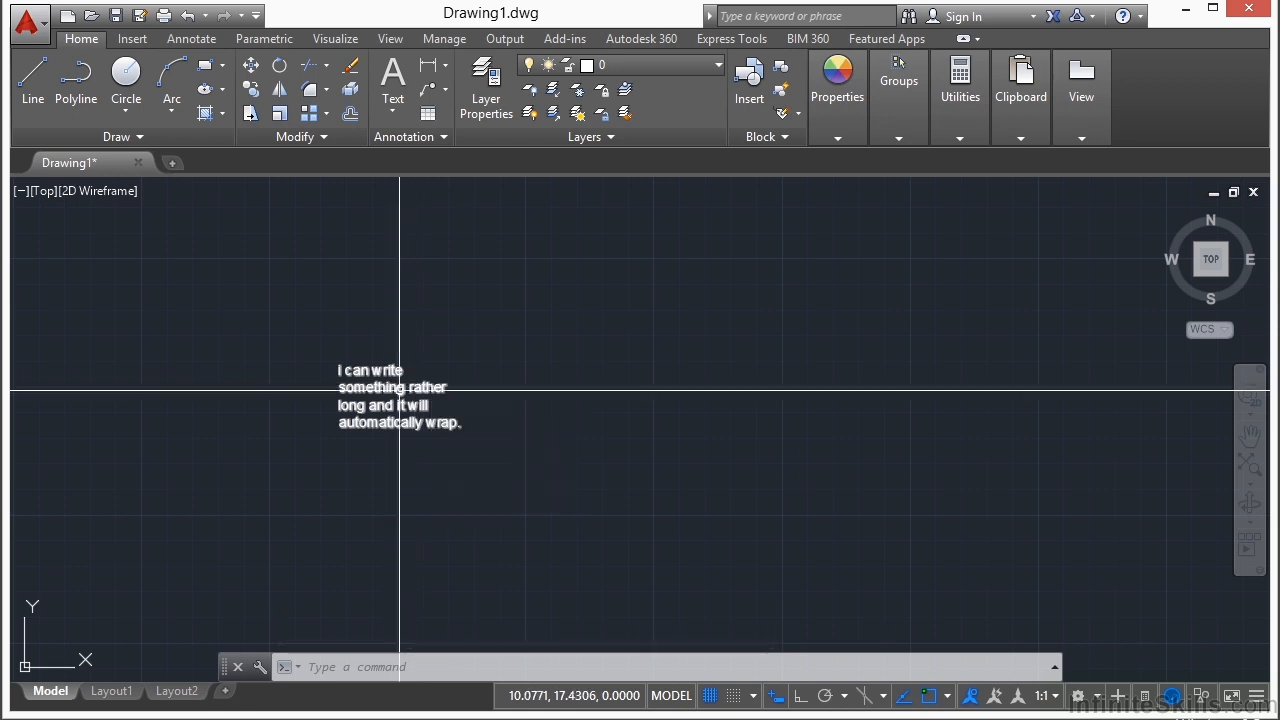
double_click(398, 402)
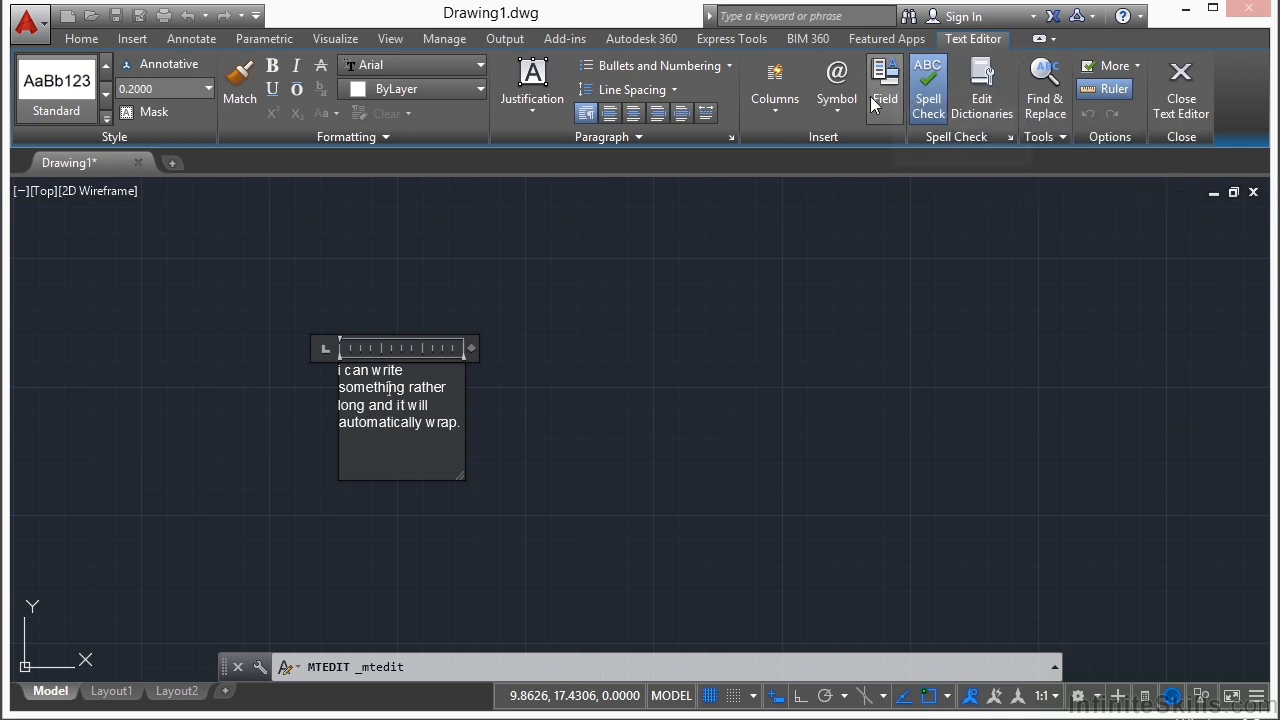
left_click(838, 108)
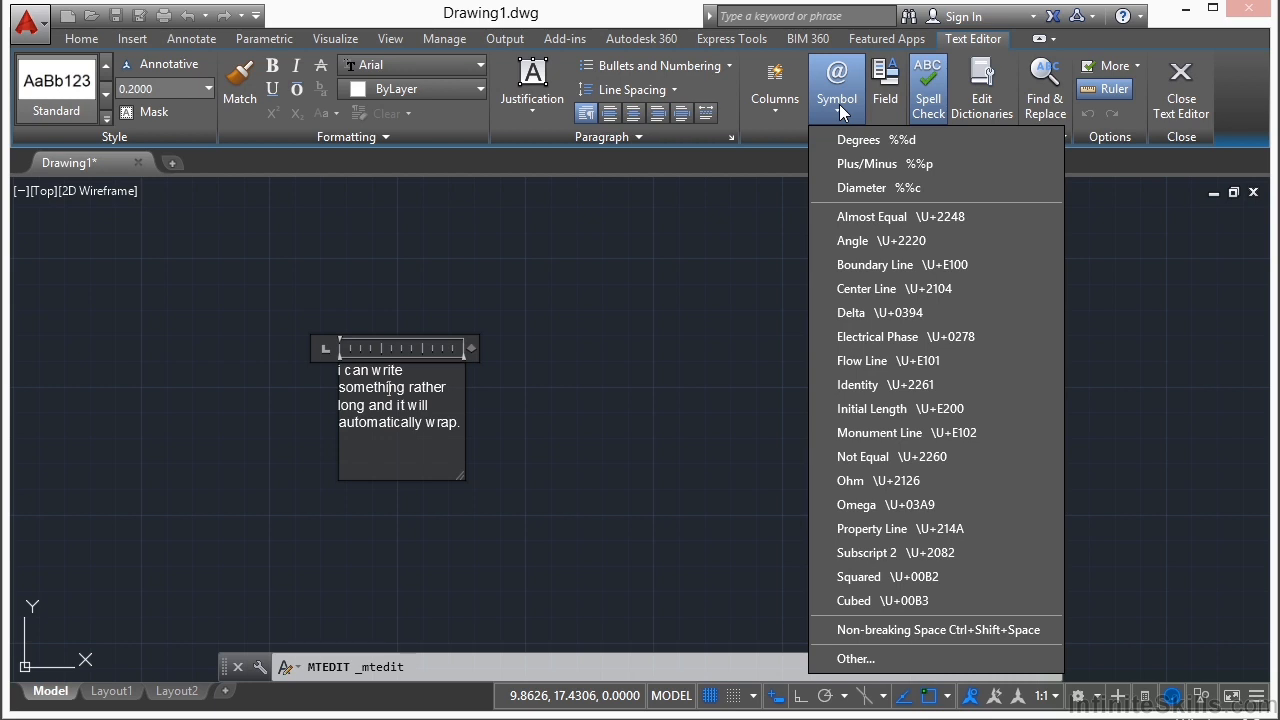
left_click(779, 104)
mouse_move(799, 162)
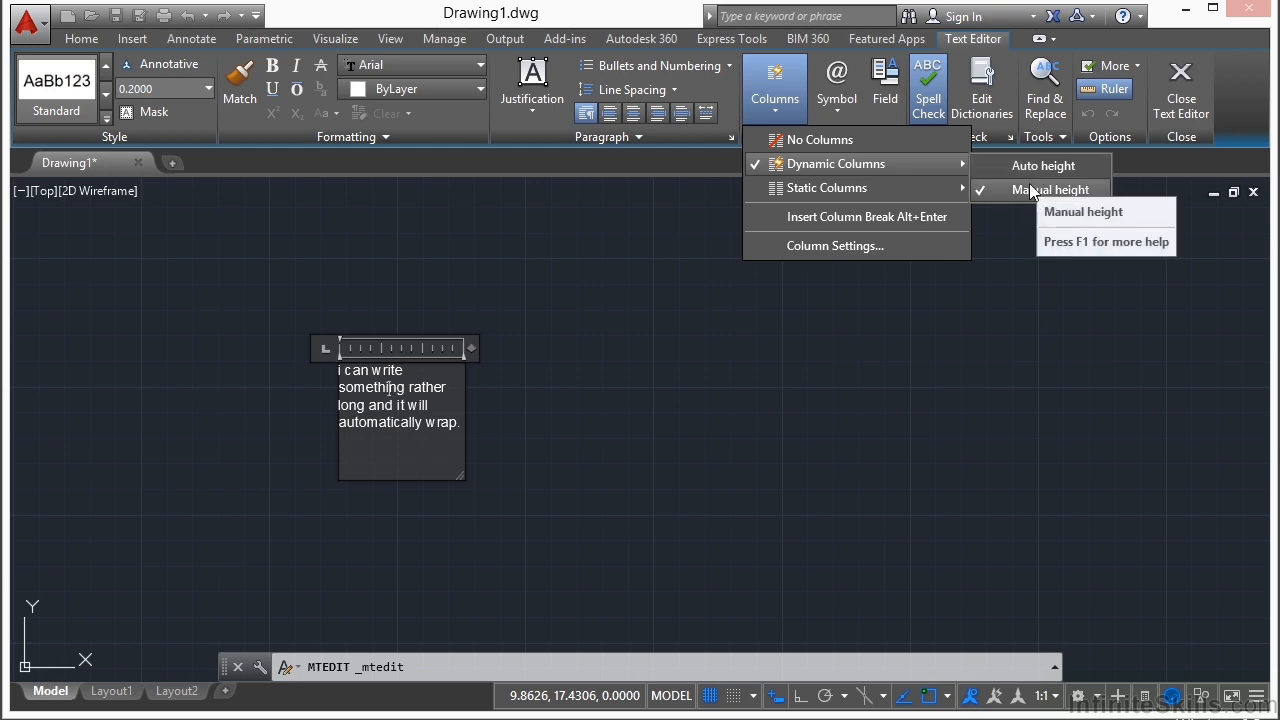
key("Escape")
key("Escape")
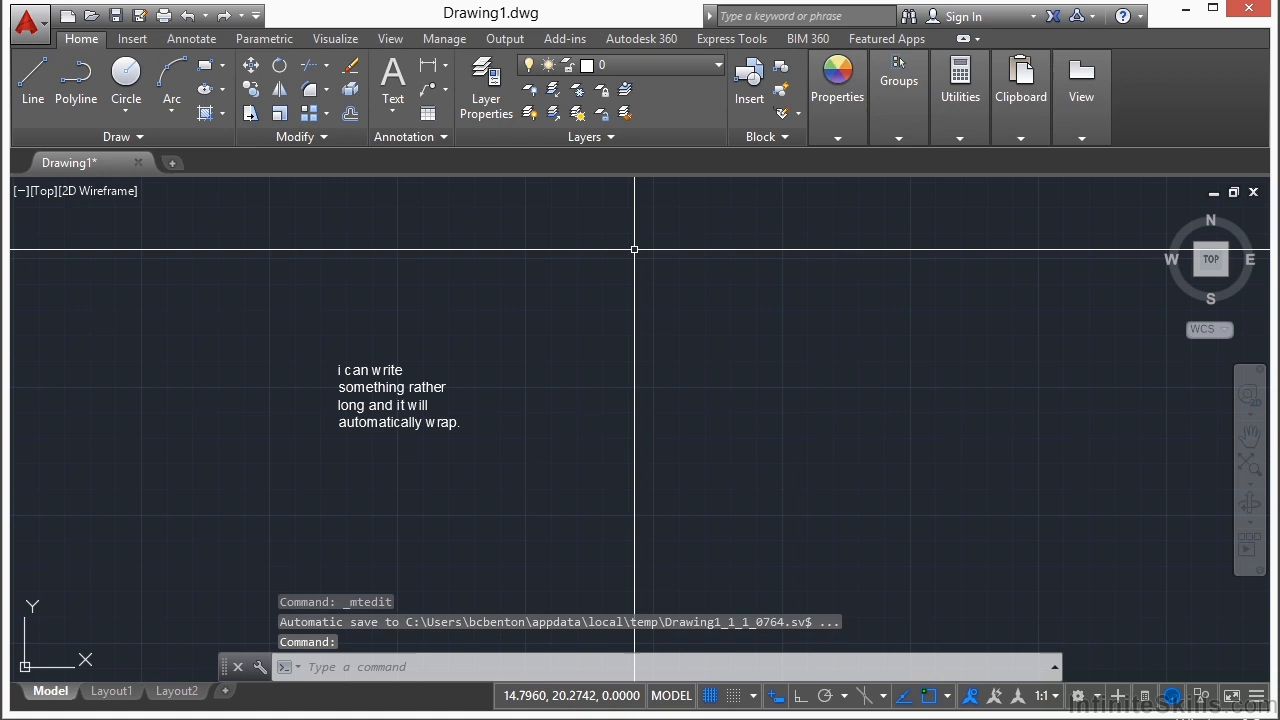
Step: Reopen the multiline text for editing and examine its justification, paragraph, and bullets and numbering options
double_click(410, 390)
left_click(530, 116)
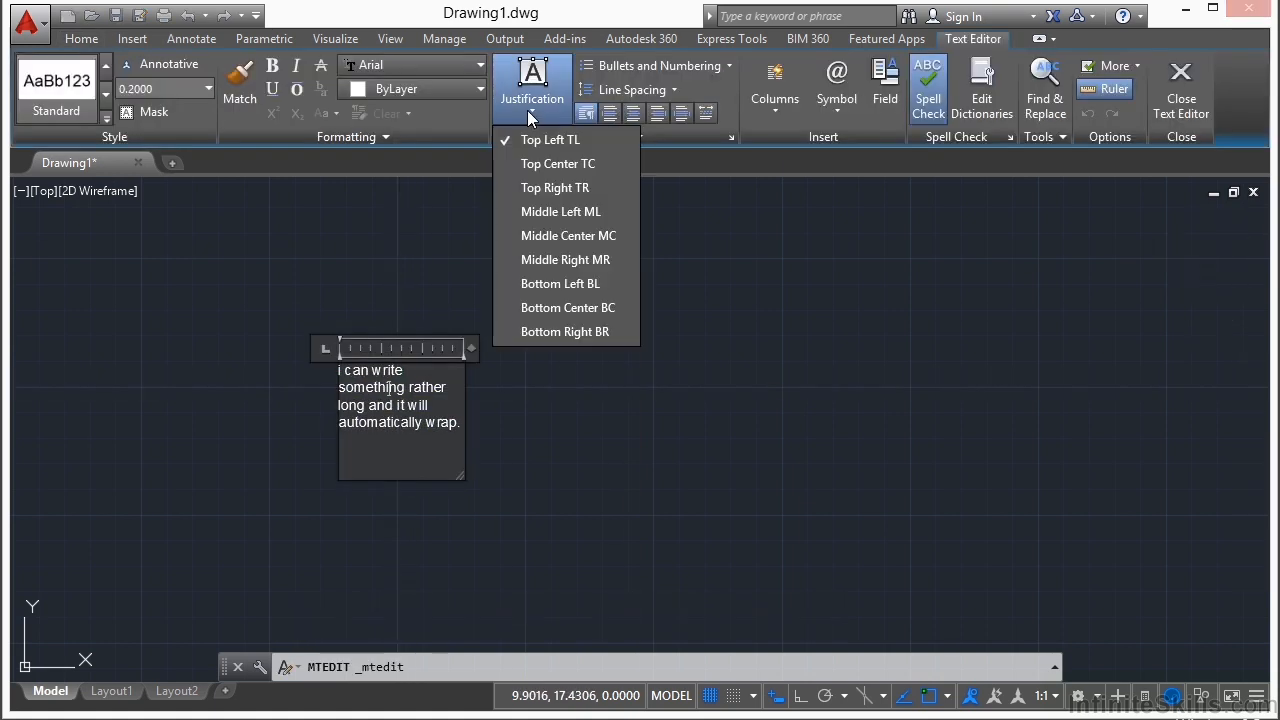
left_click(539, 100)
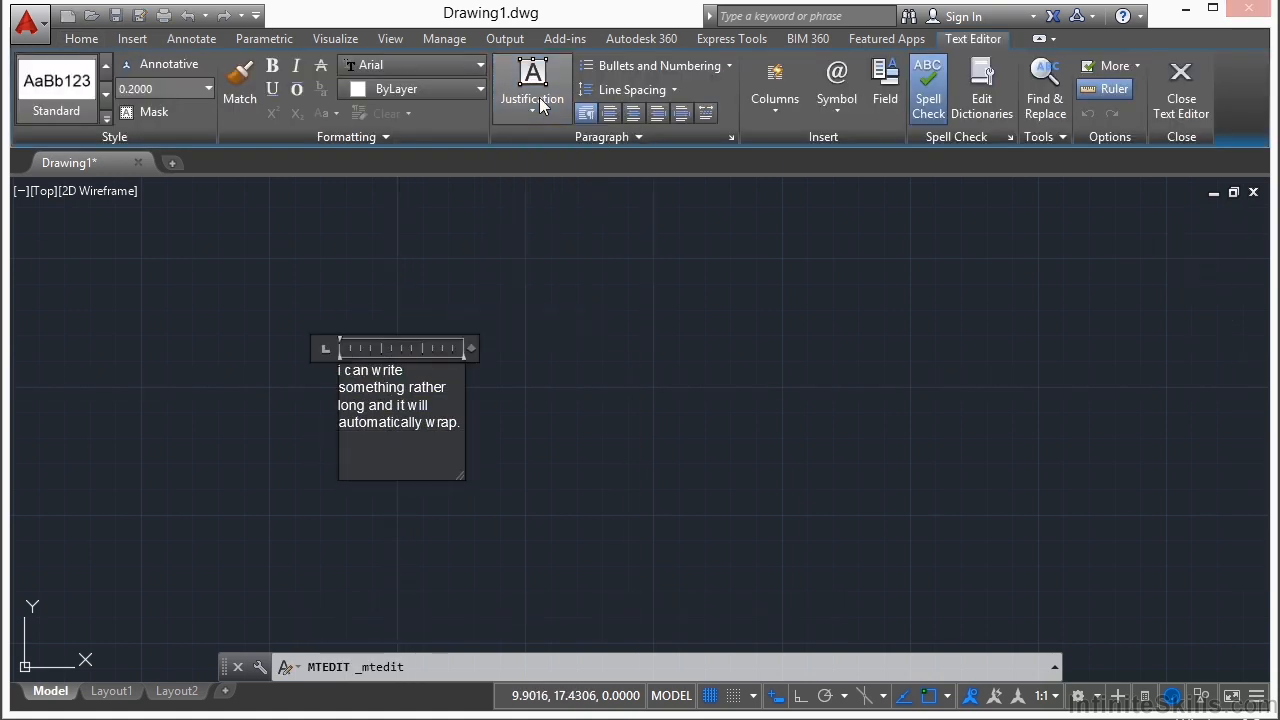
left_click(630, 136)
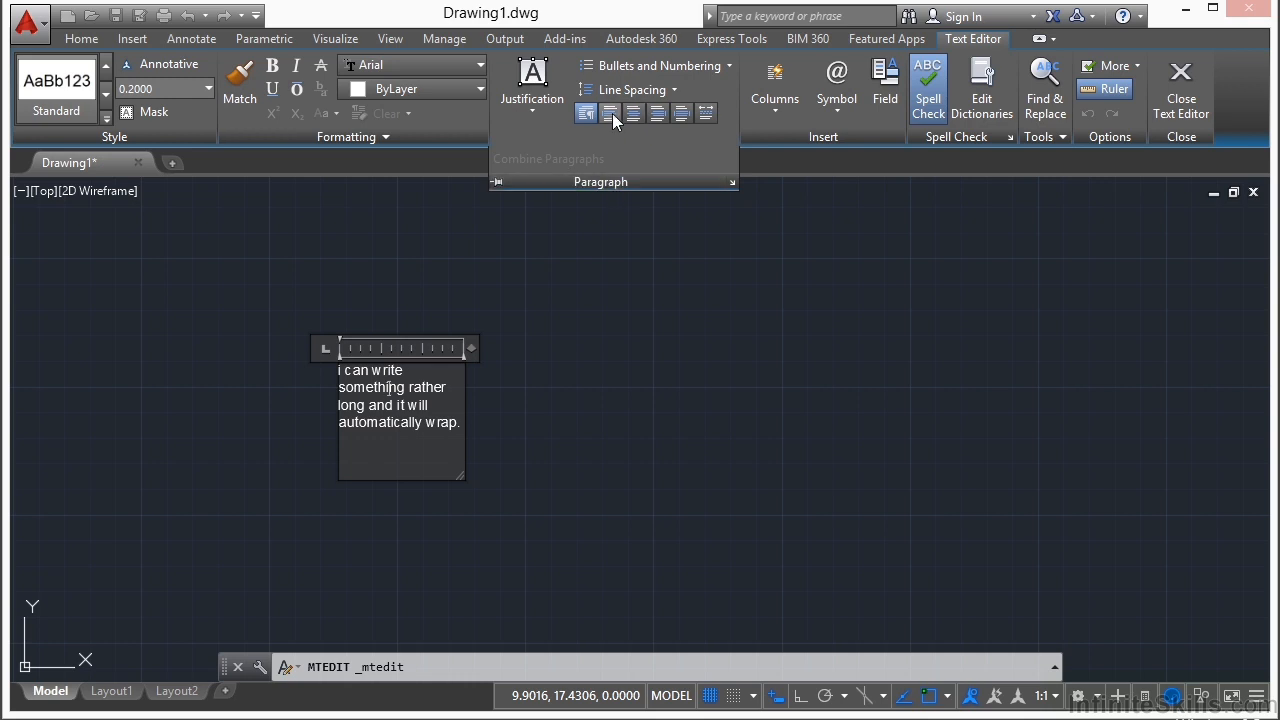
left_click(715, 65)
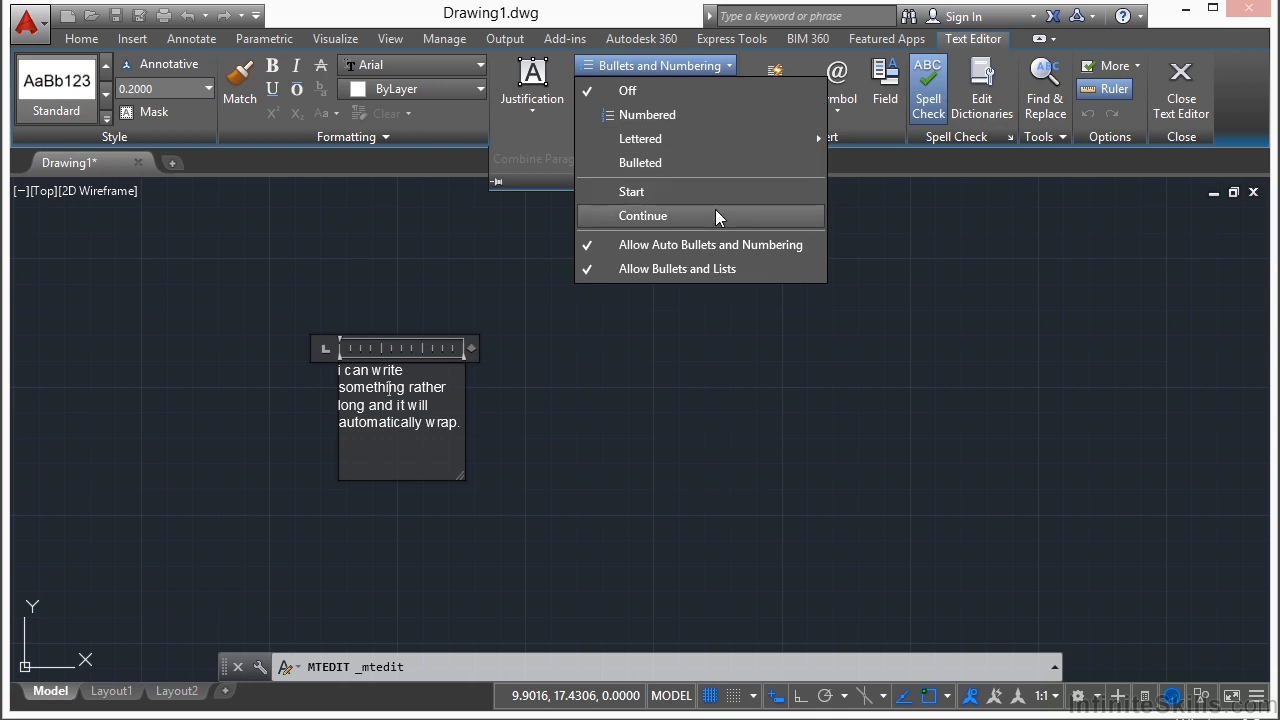
left_click(458, 112)
Step: Examine the font and color choices available for the multiline text, keeping Arial and ByLayer
left_click(479, 66)
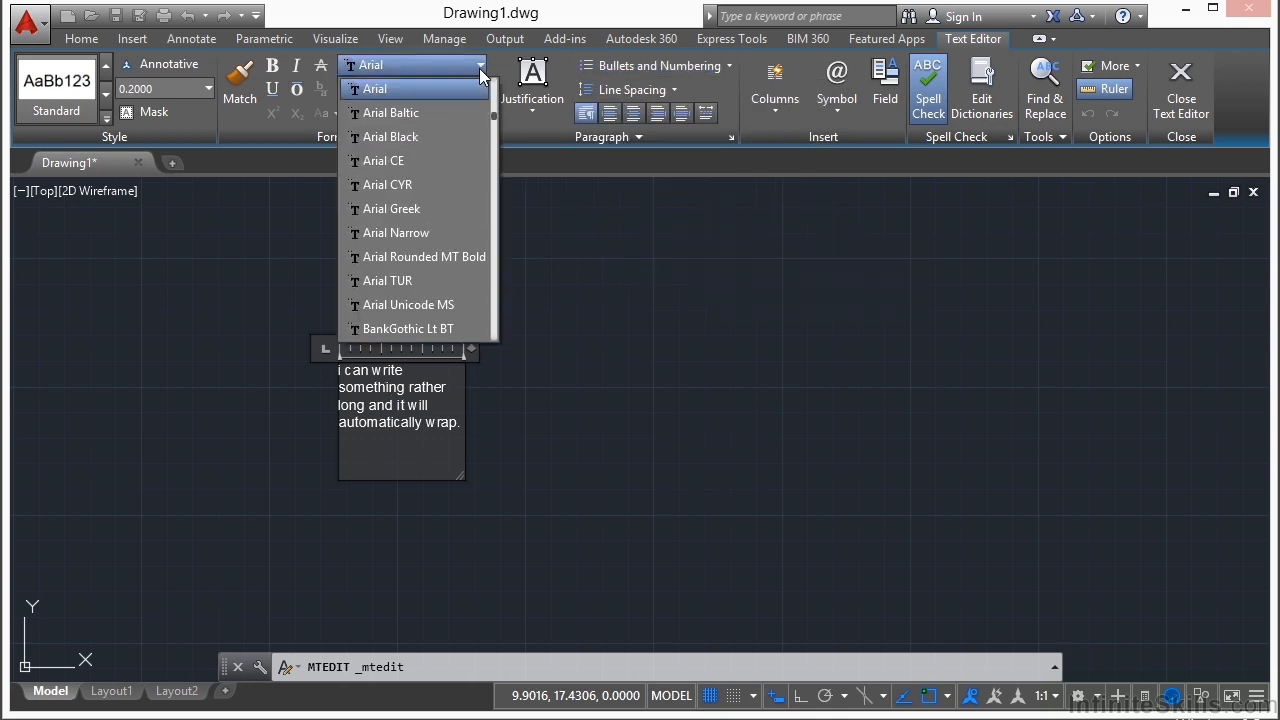
left_click(453, 58)
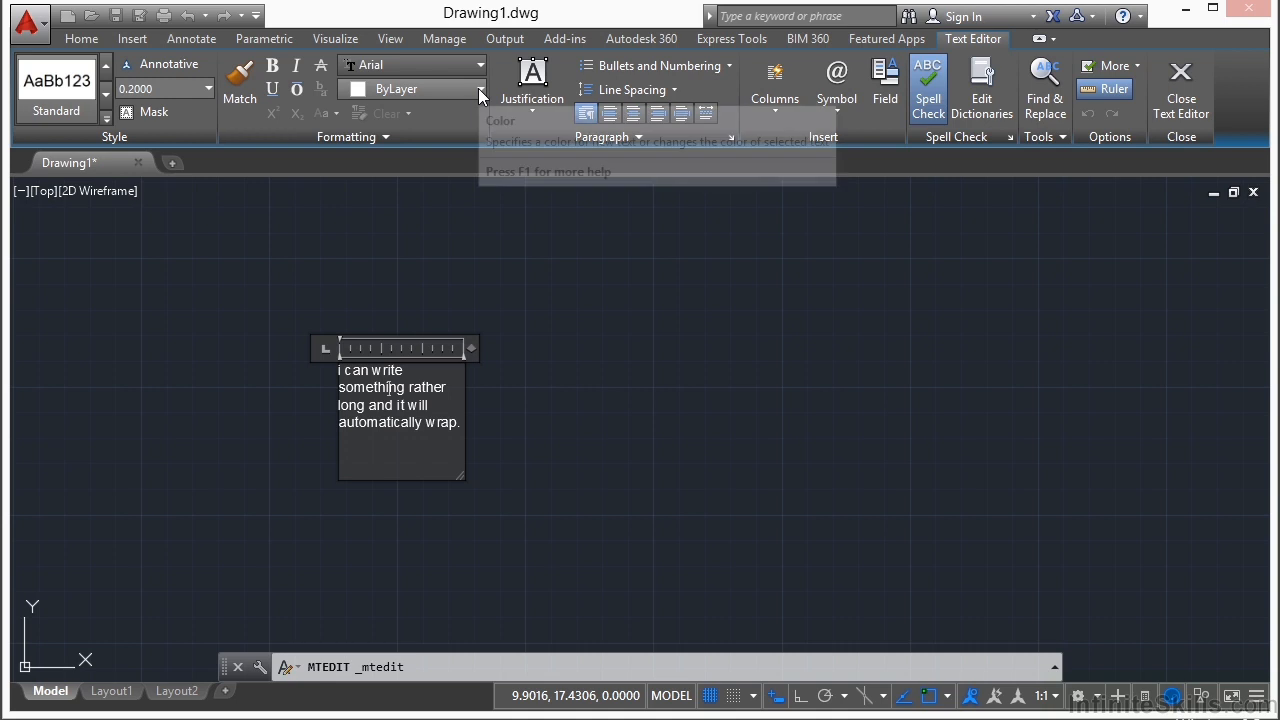
left_click(478, 88)
left_click(435, 86)
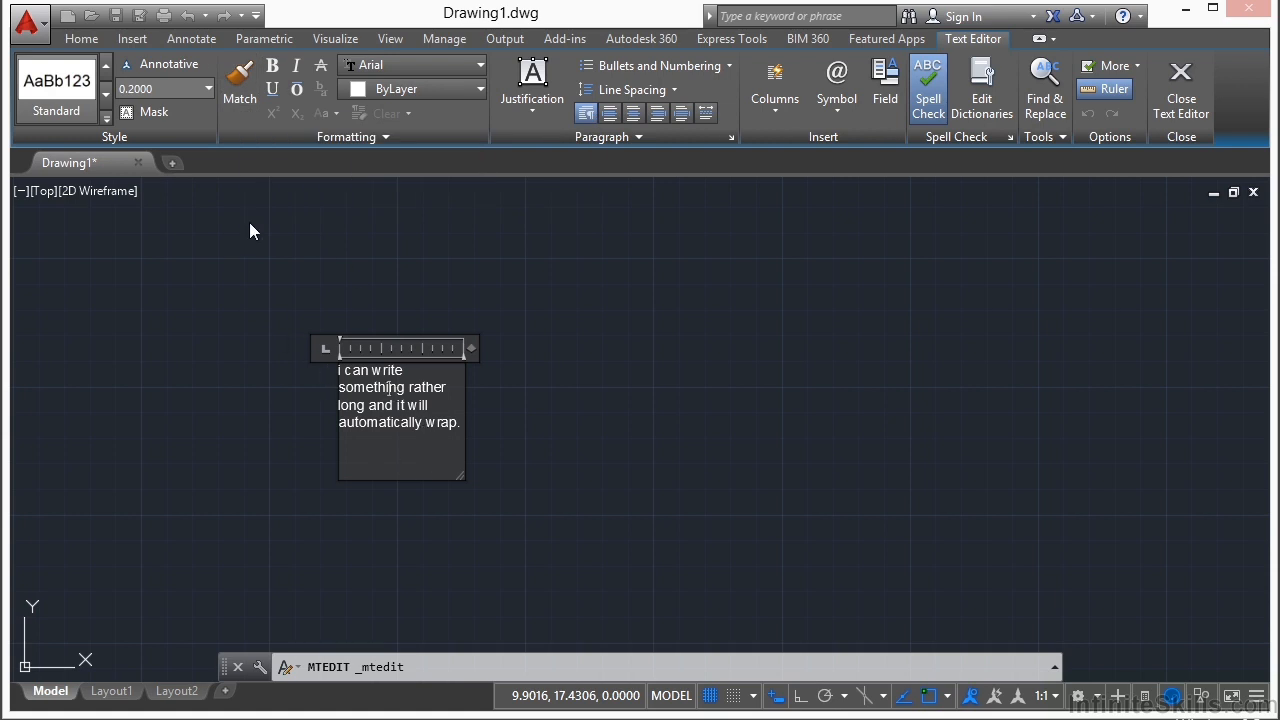
Step: Set the whole multiline text to a height of 0.1250 with bold and strikethrough formatting, and close the editor
left_click(210, 89)
left_click(162, 131)
left_click_drag(468, 437, 343, 378)
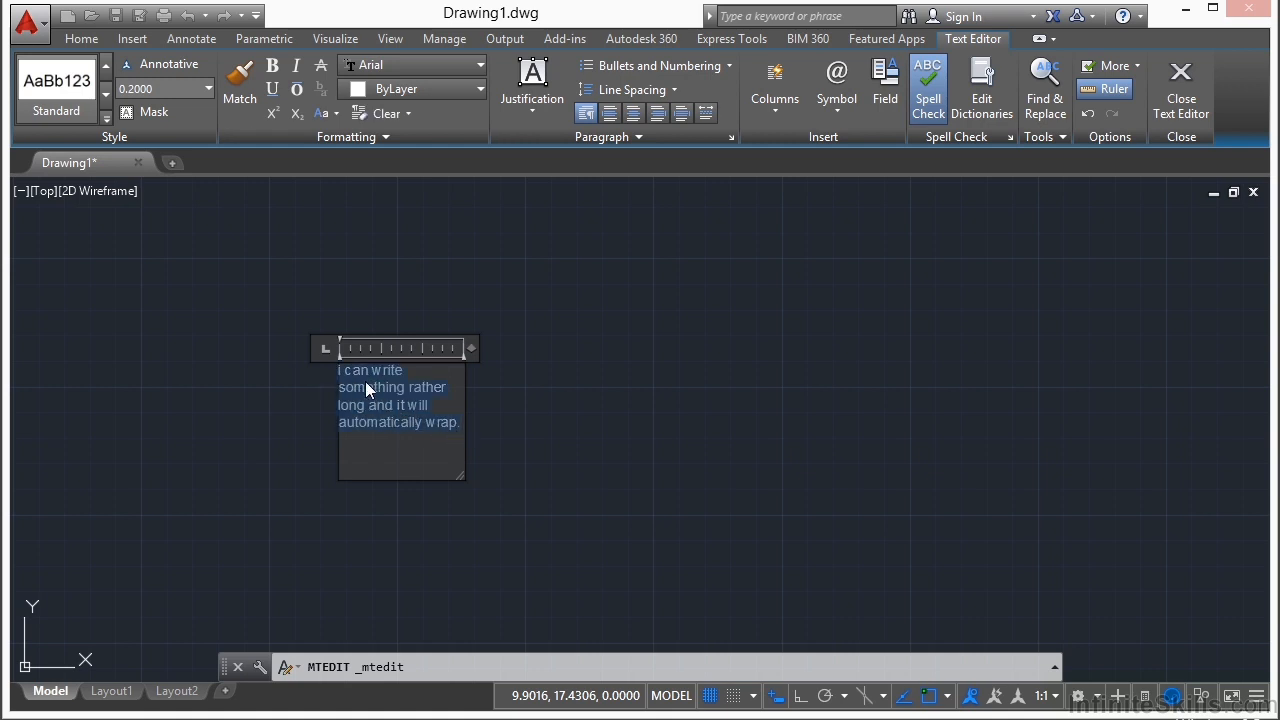
left_click(208, 88)
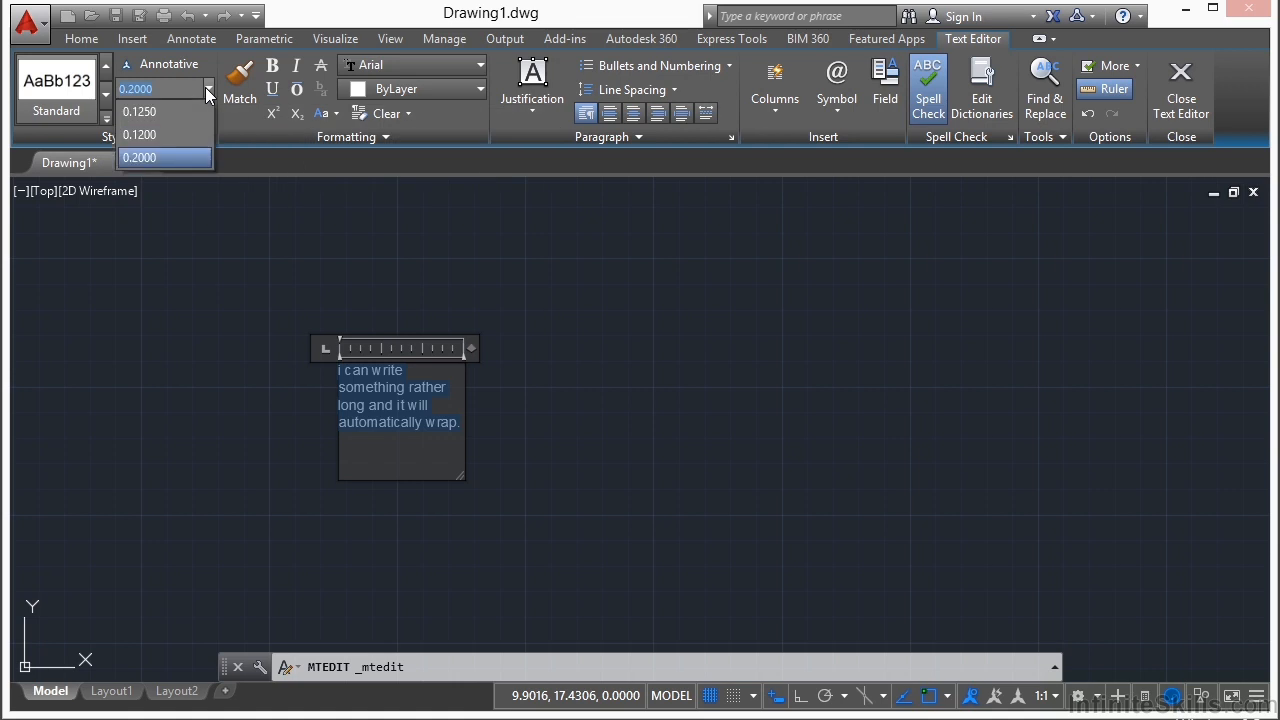
left_click(160, 110)
left_click(281, 62)
left_click(321, 65)
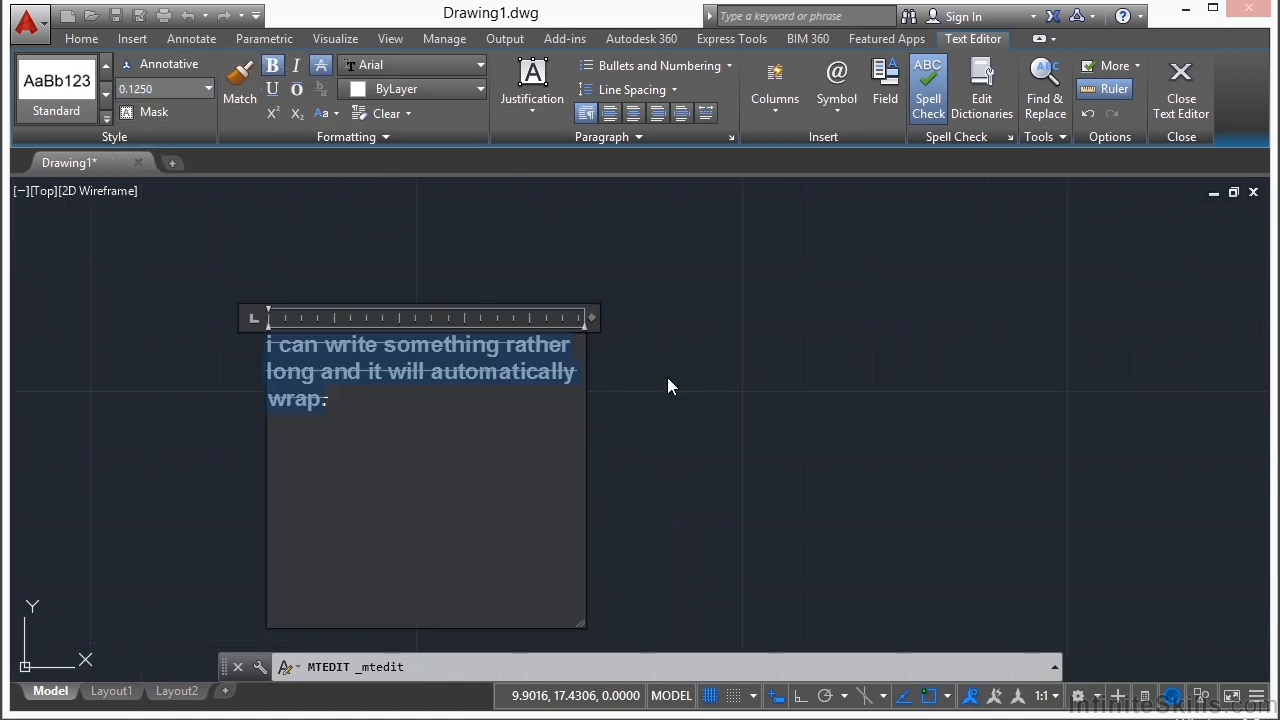
left_click(667, 377)
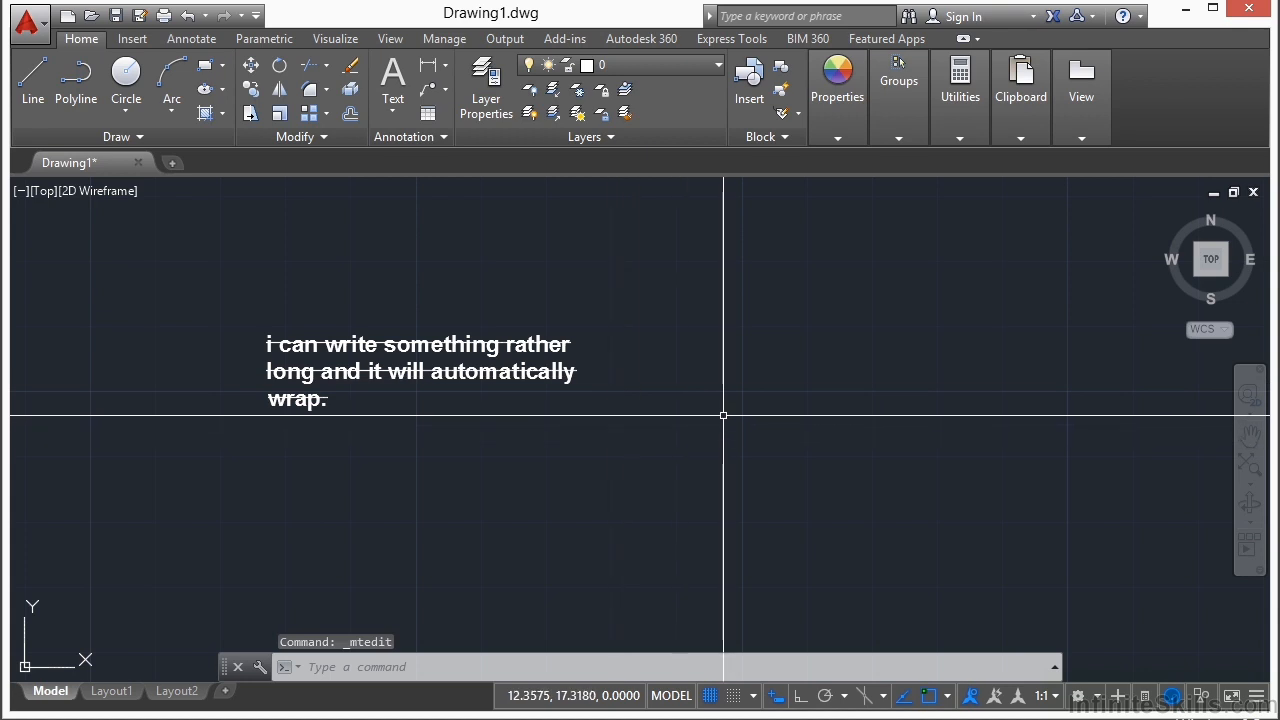
Step: In the multiline text's properties, set the rotation to 35 and the line space factor to 2.4, and deselect it
left_click(517, 374)
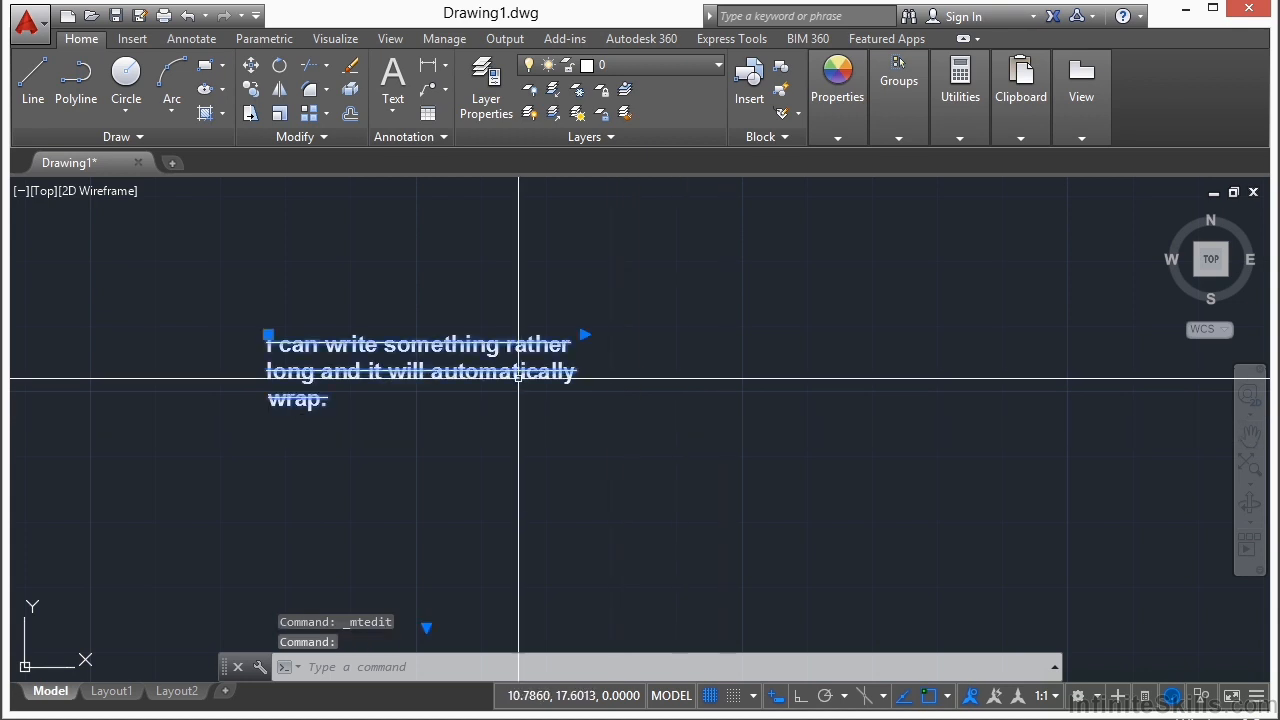
middle_click_drag(502, 443, 814, 443)
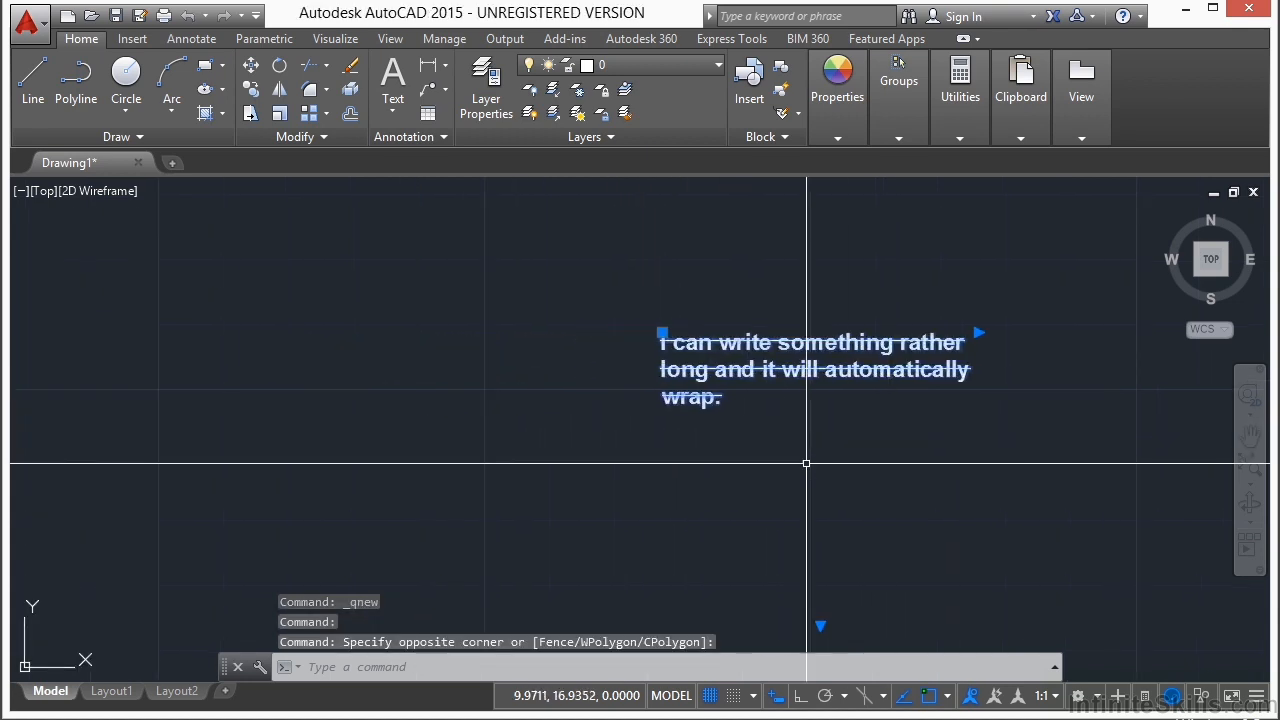
key("ctrl+1")
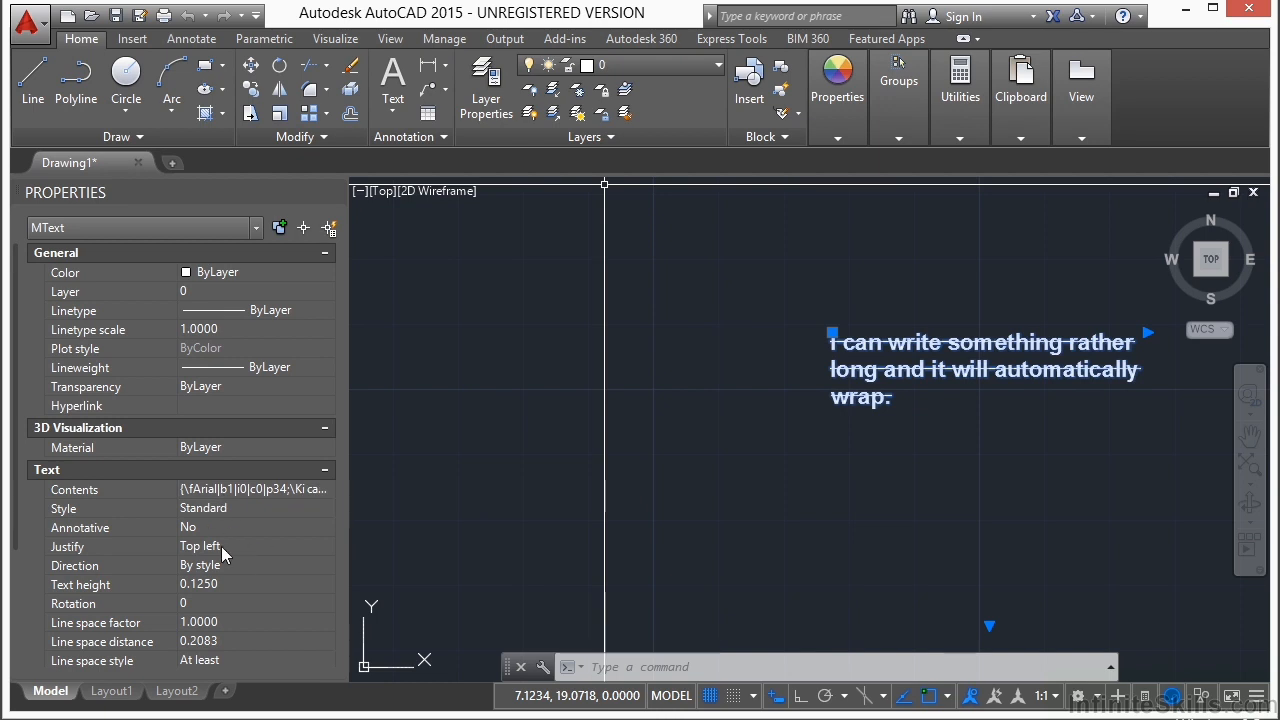
left_click(212, 604)
type("35")
key("Tab")
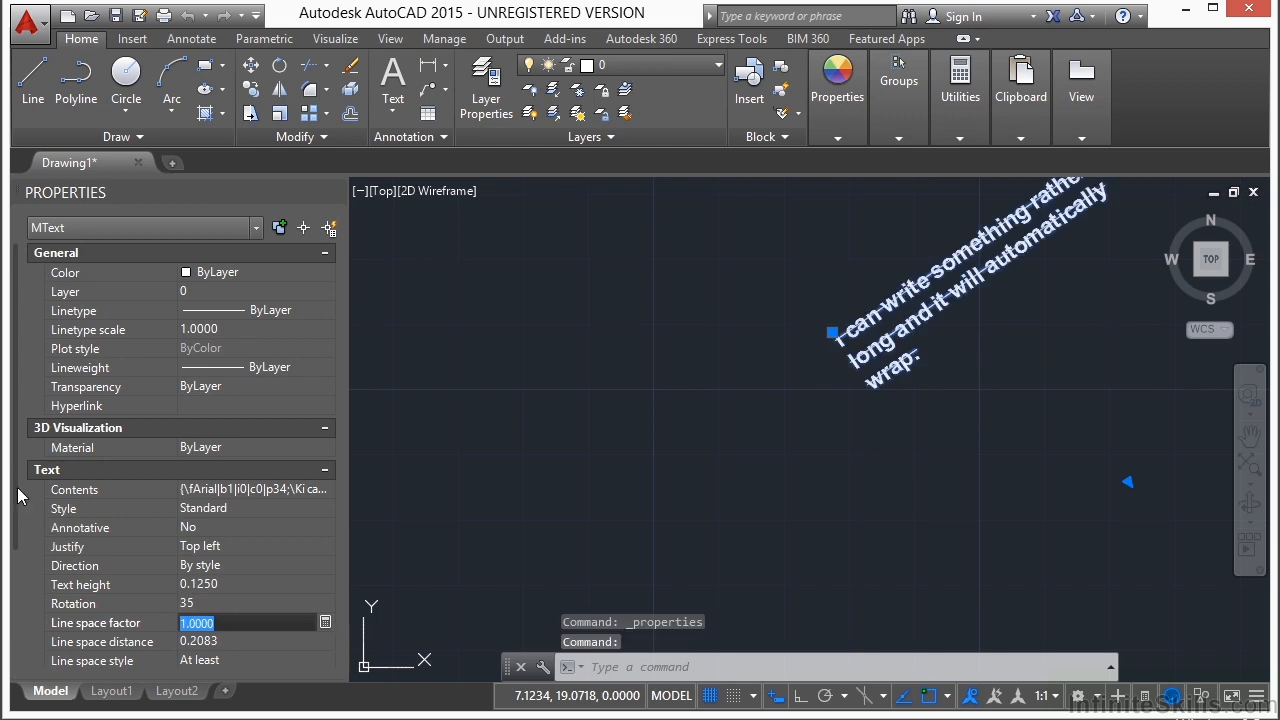
scroll(17, 496, "down", 1)
key("Escape")
key("Escape")
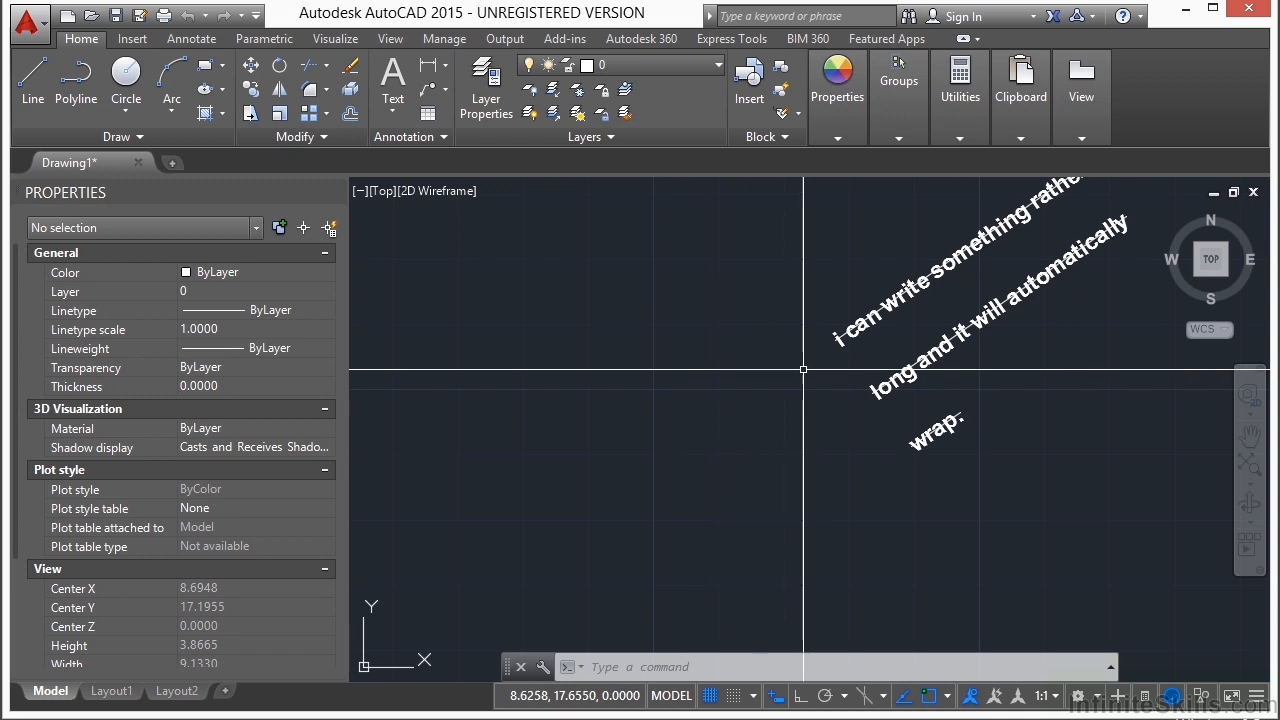
Step: Give the multiline text a red background mask with a border offset factor of 2
left_click(878, 305)
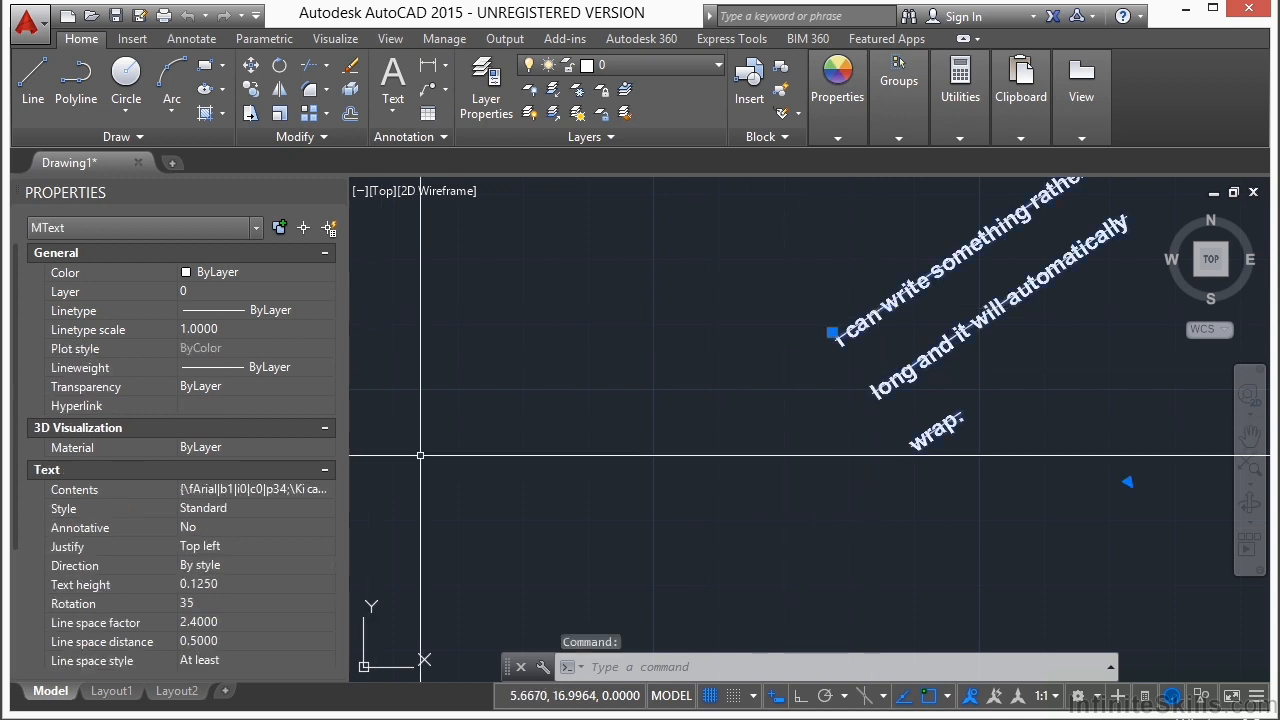
scroll(33, 523, "down", 5)
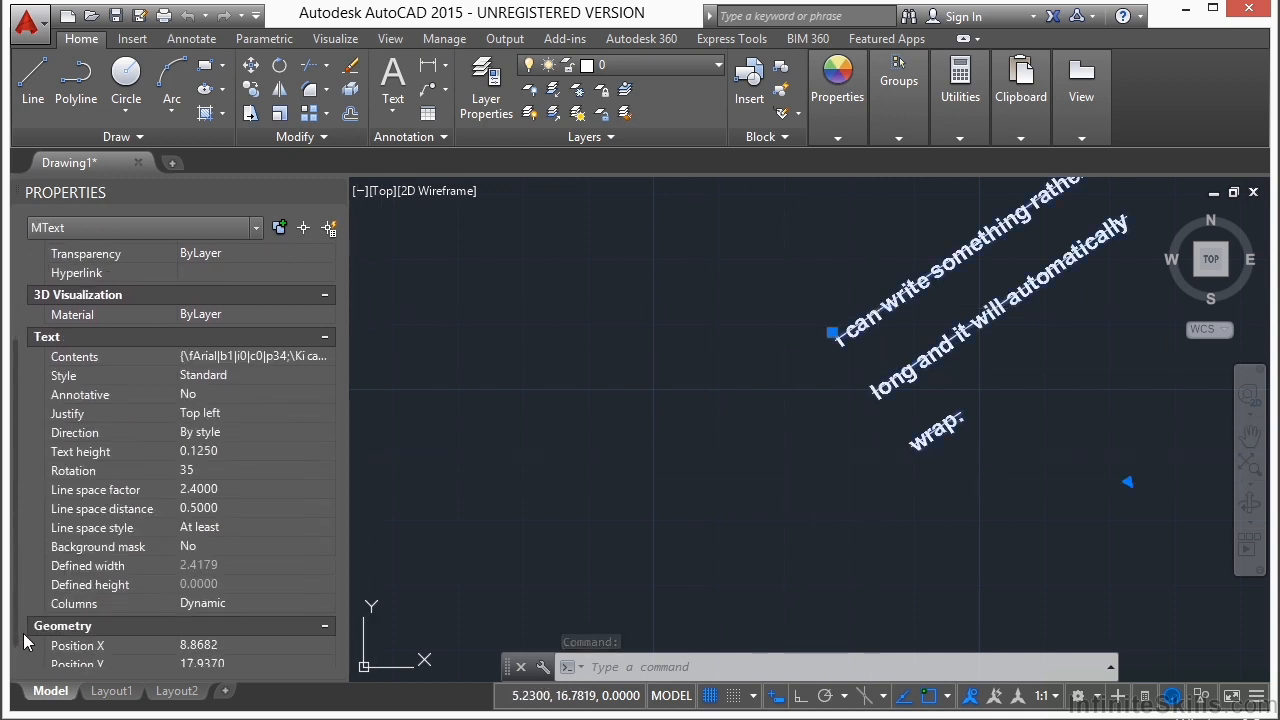
left_click(112, 509)
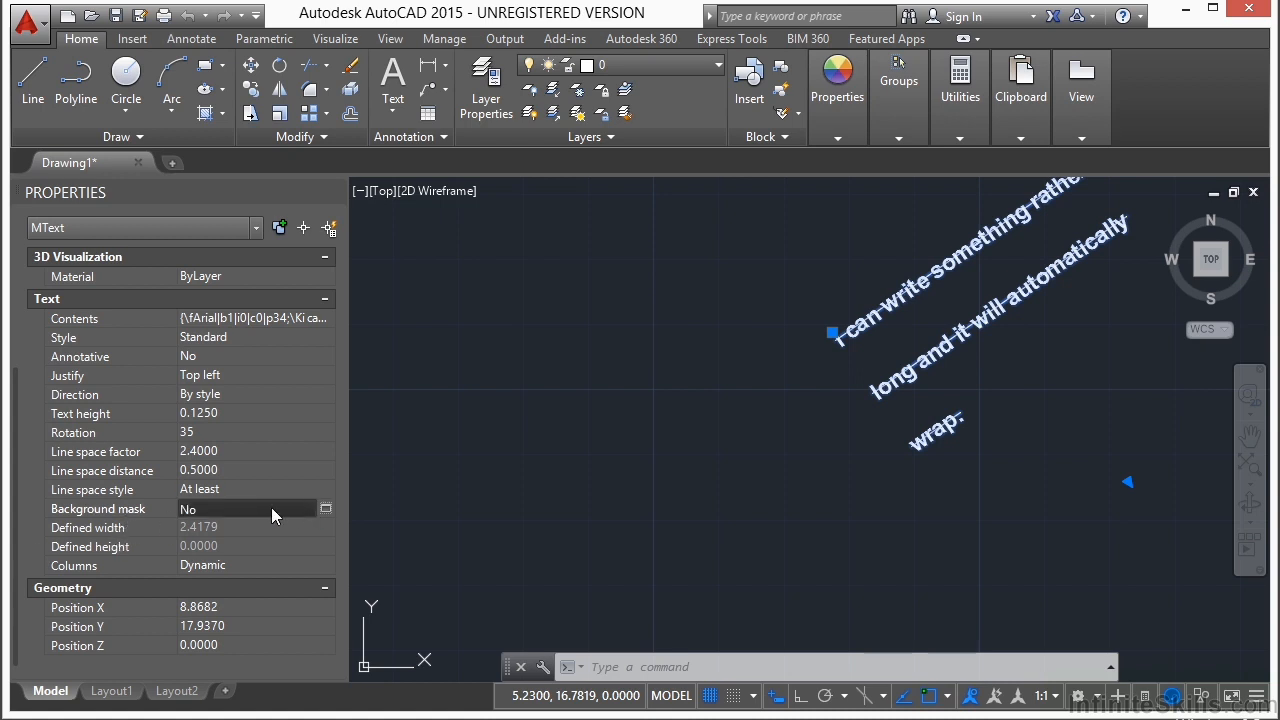
left_click(324, 509)
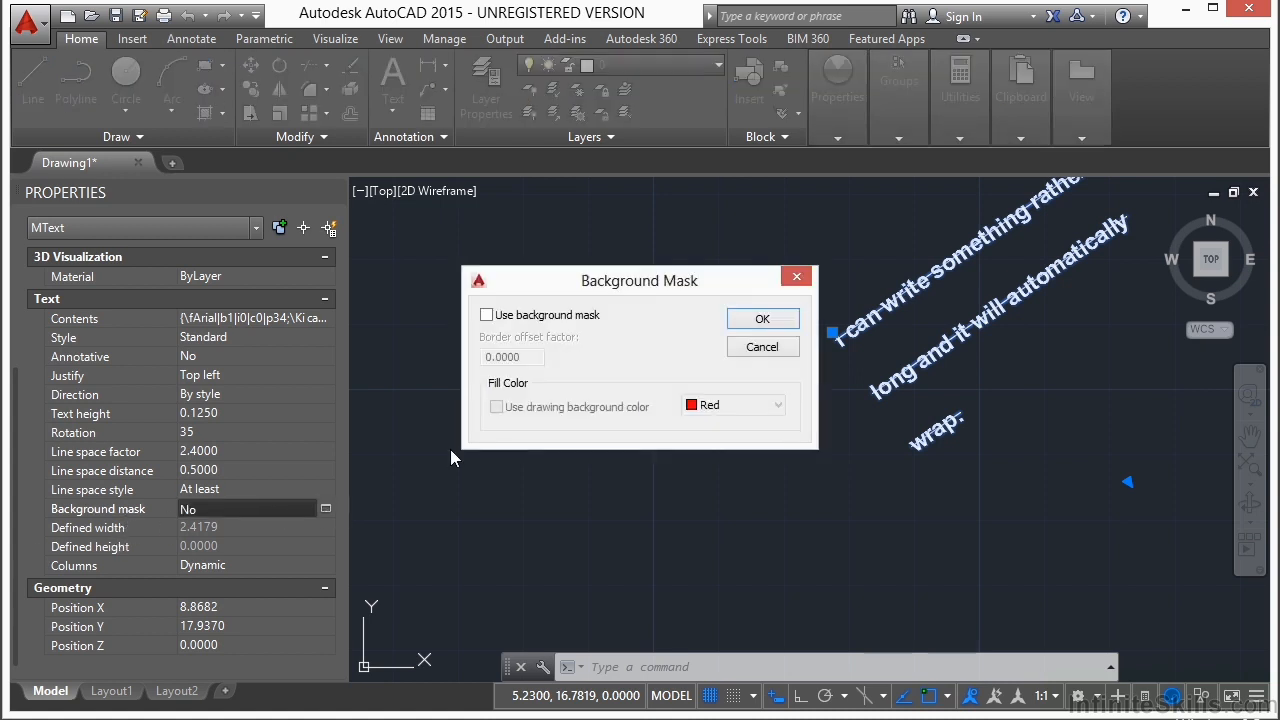
left_click(489, 316)
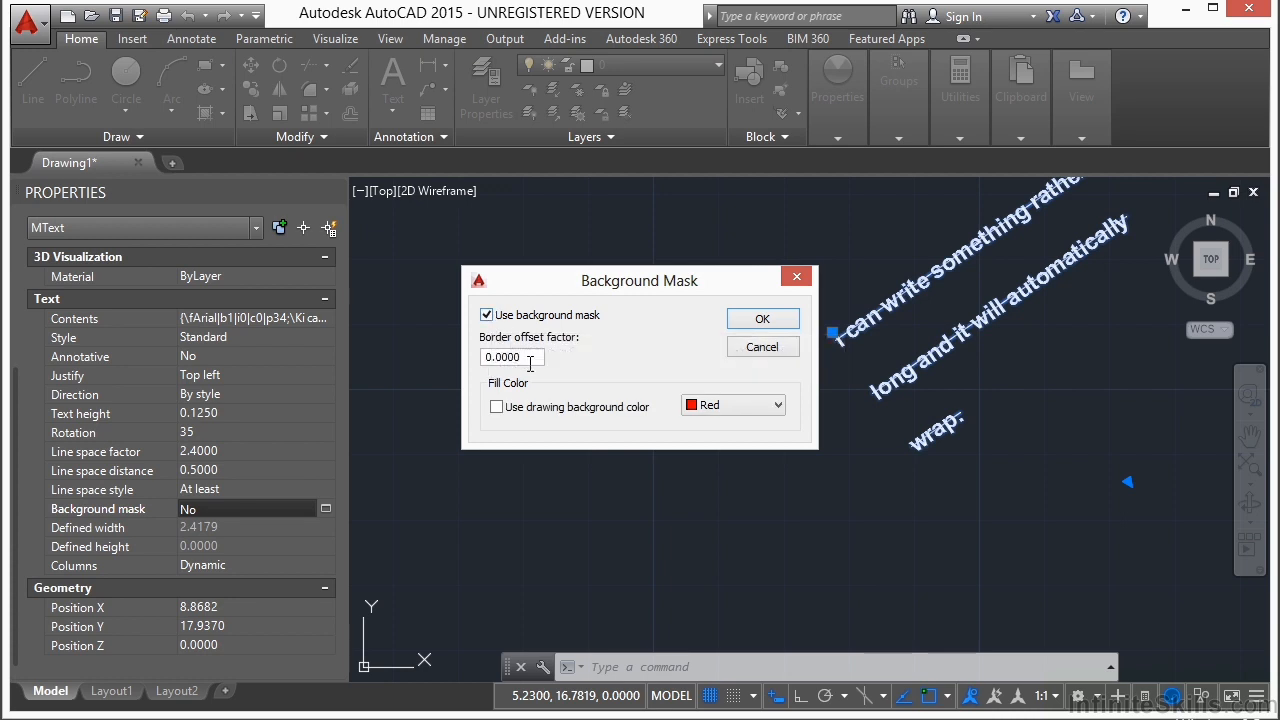
left_click_drag(534, 360, 491, 368)
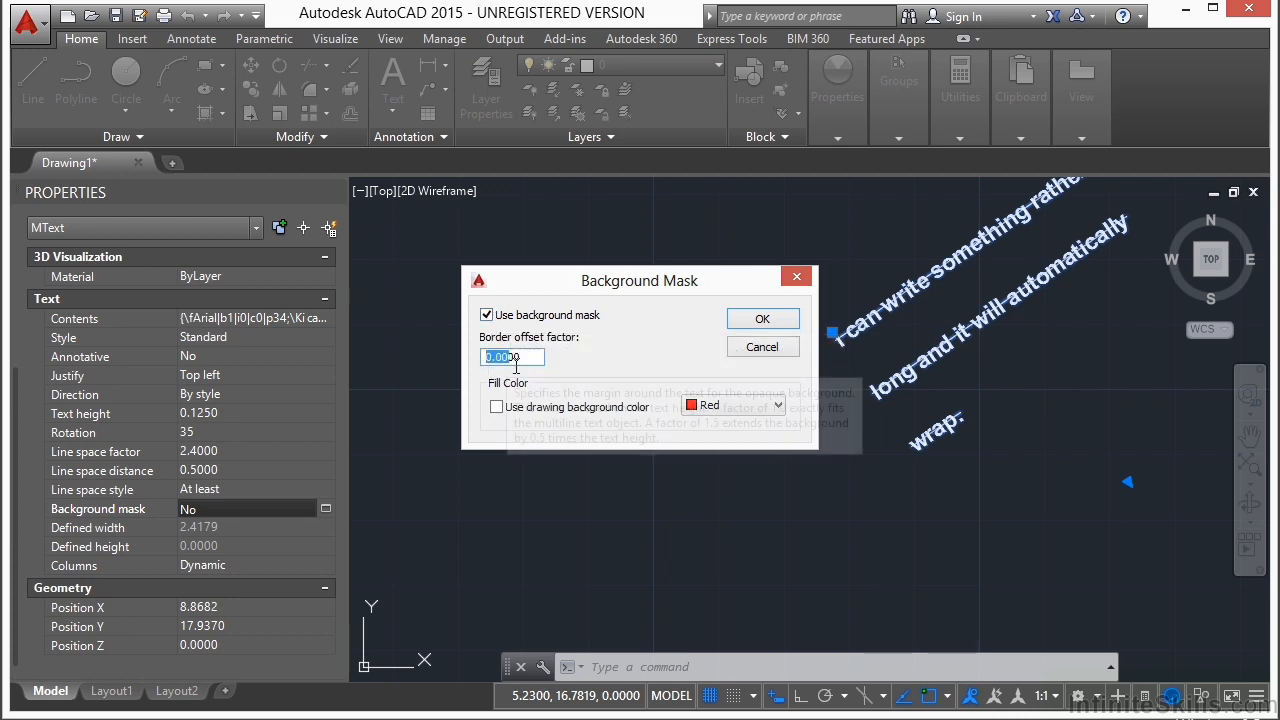
type("1.00")
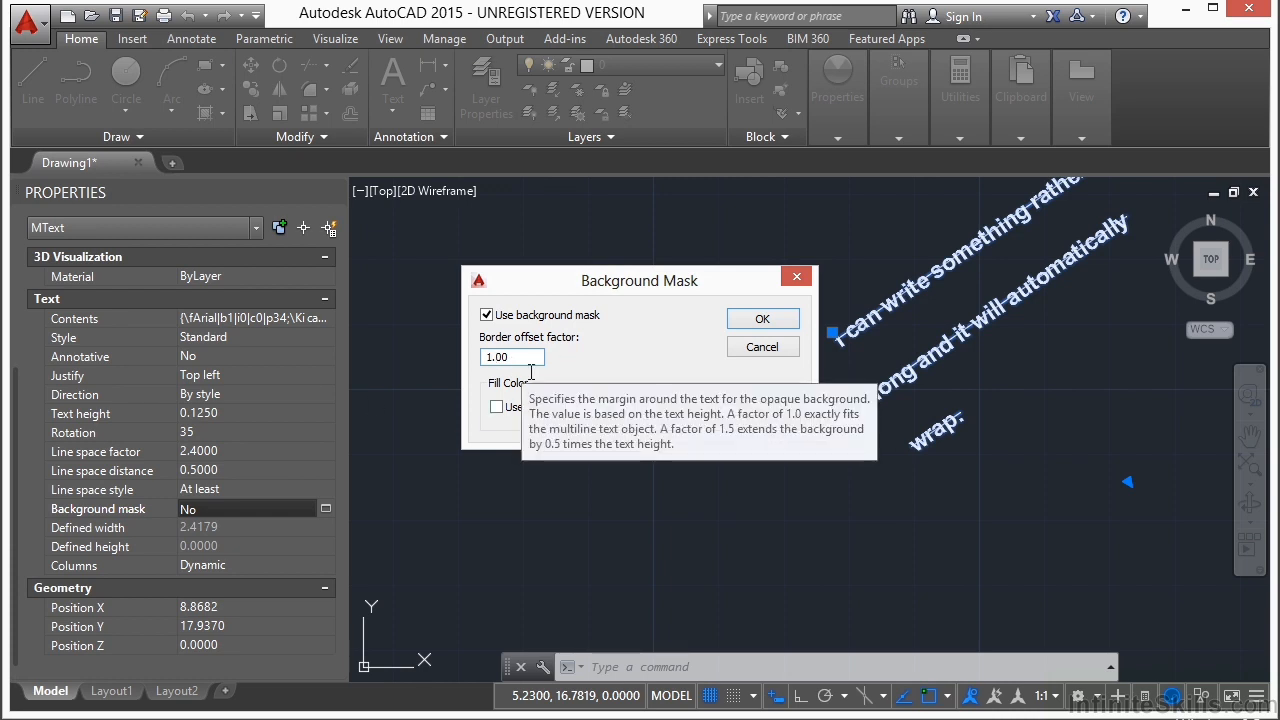
left_click_drag(533, 368, 488, 368)
type("2")
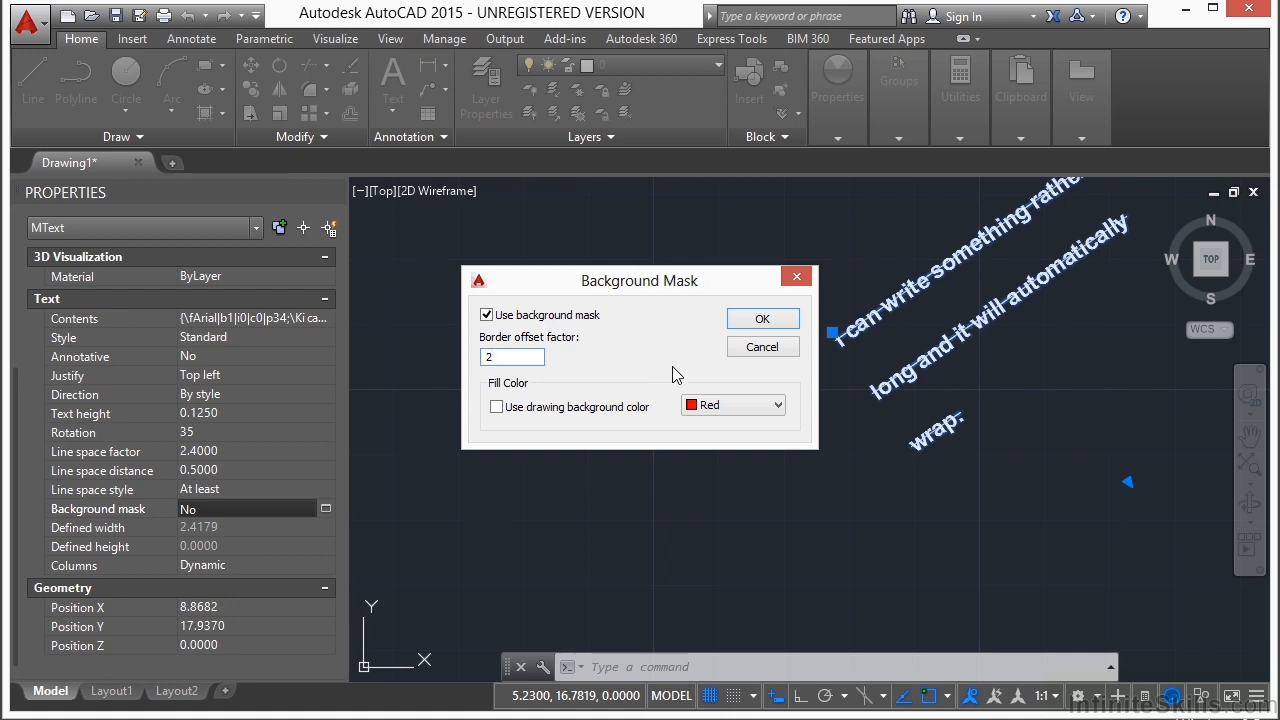
left_click(751, 407)
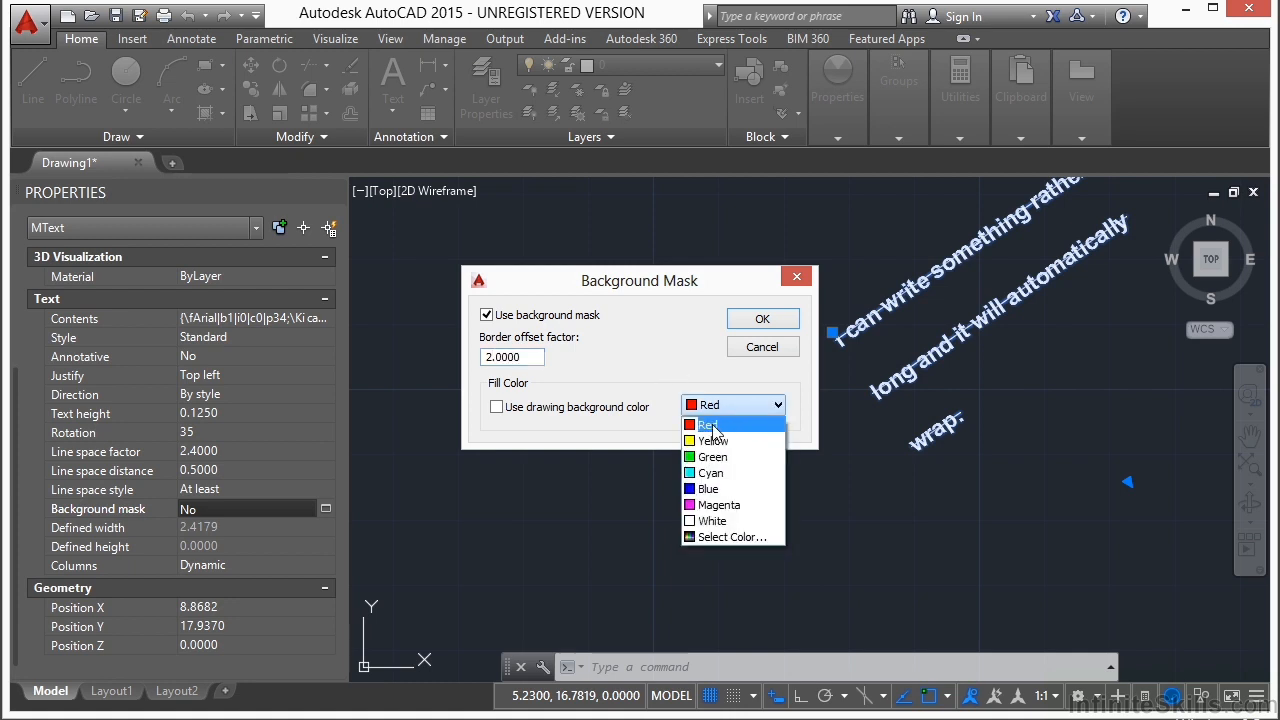
left_click(724, 426)
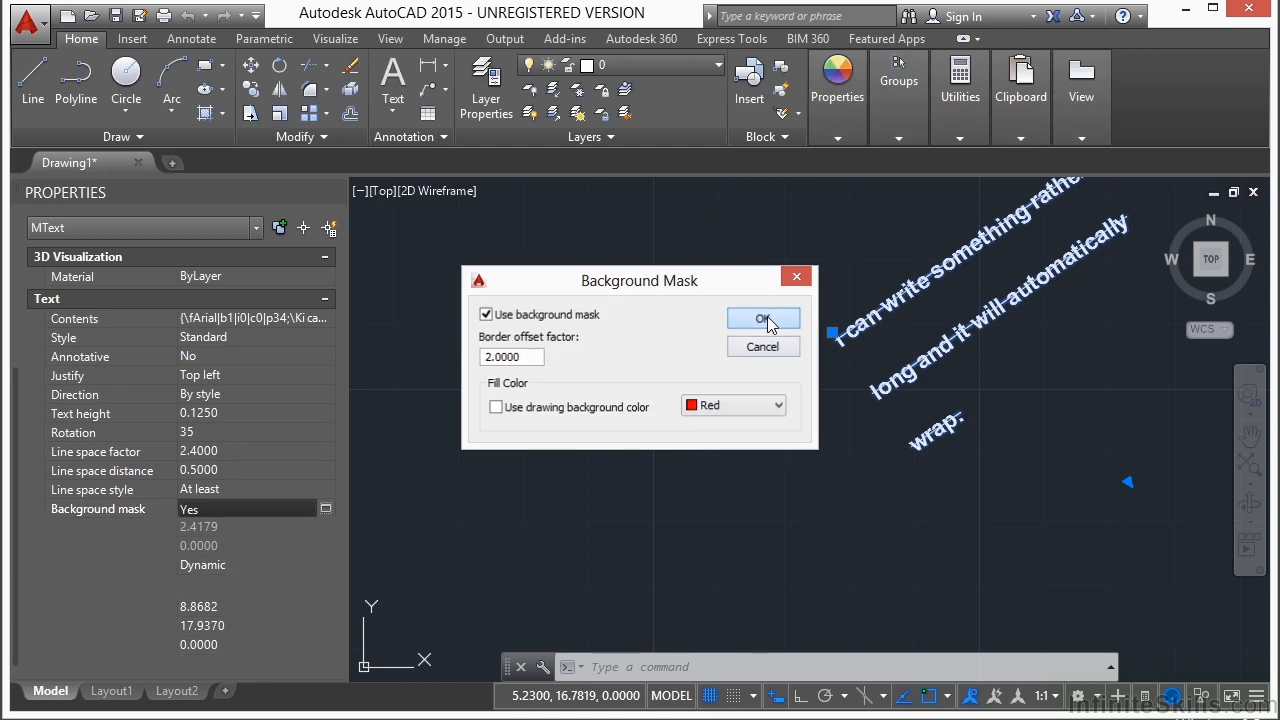
left_click(765, 317)
Step: Shorten the masked multiline text's frame with its height grip to end just below the last line
middle_click_drag(696, 410, 498, 453)
middle_click_drag(906, 394, 829, 405)
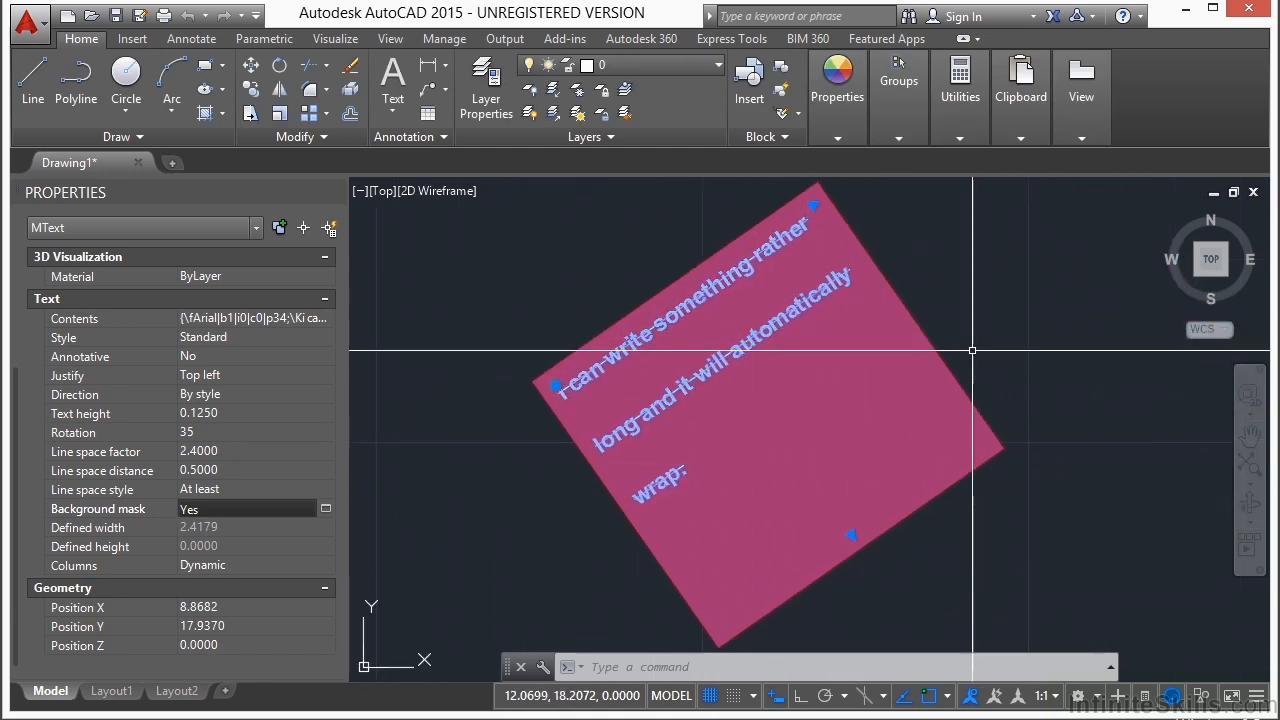
left_click(851, 535)
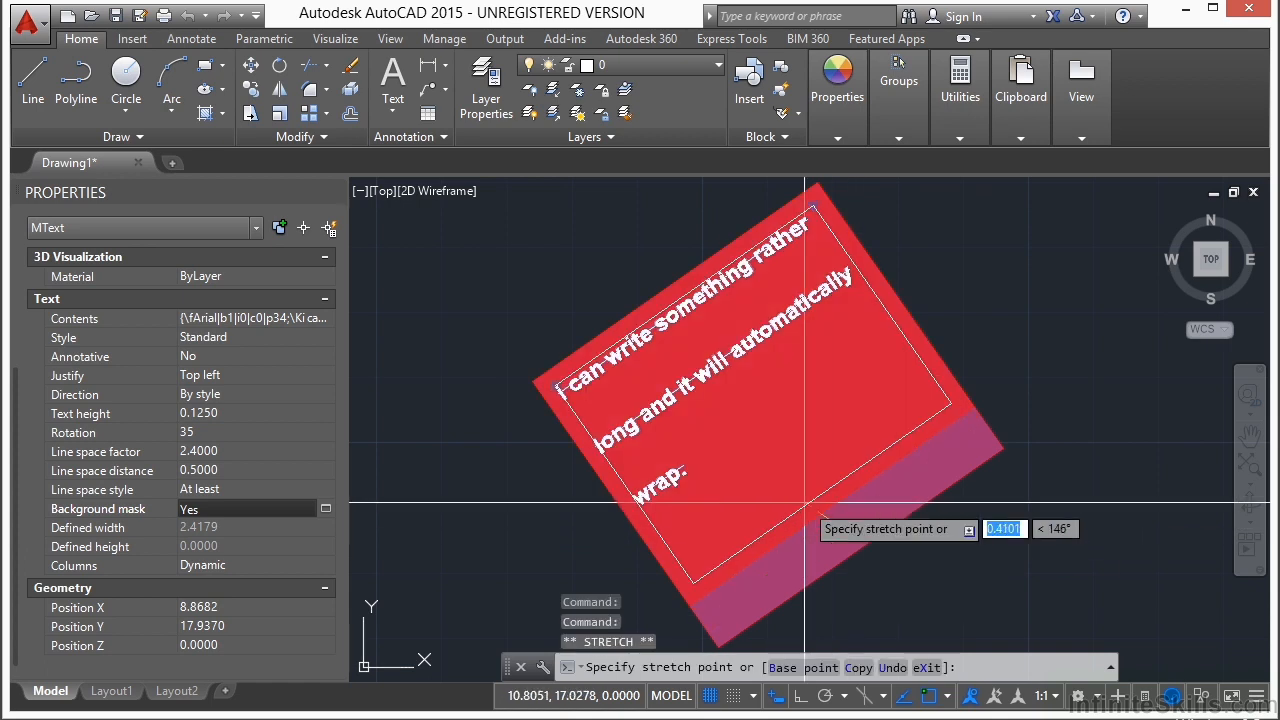
left_click(757, 445)
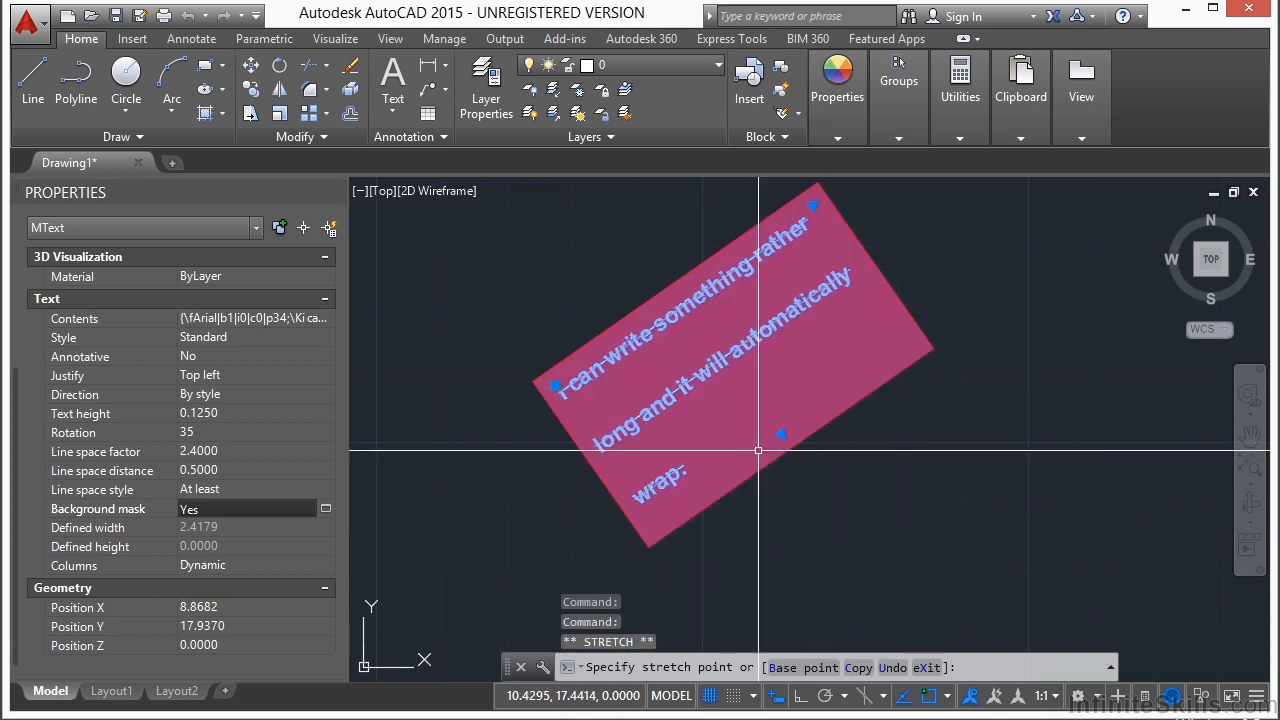
Step: Narrow the multiline text with its width grip to flow into two masked columns, and deselect it
left_click(813, 206)
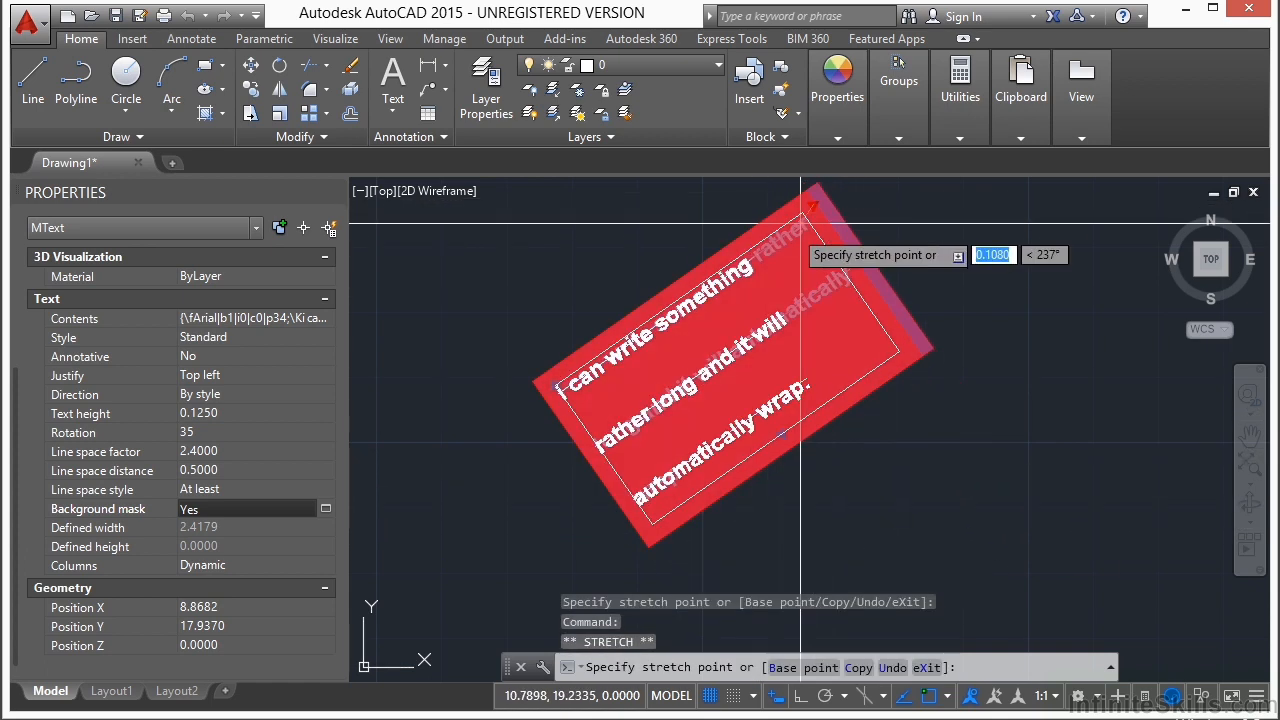
left_click(694, 356)
scroll(694, 356, "down", 1)
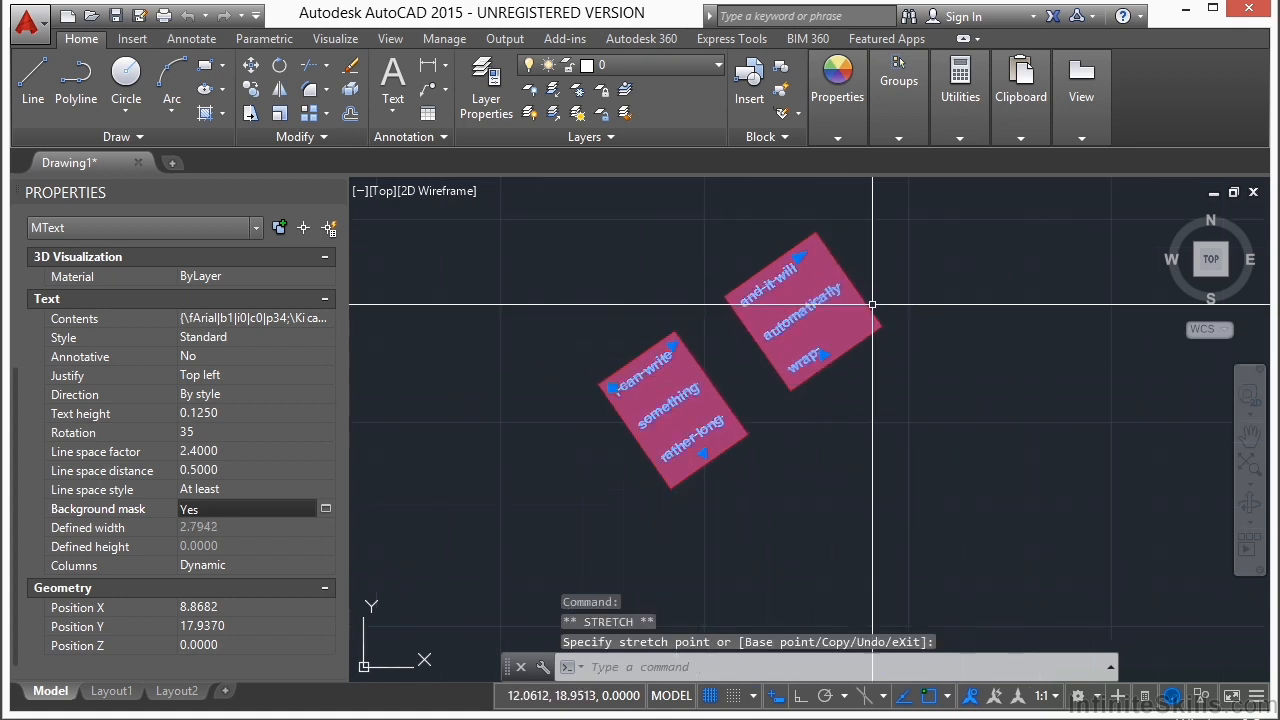
left_click(673, 346)
key("Escape")
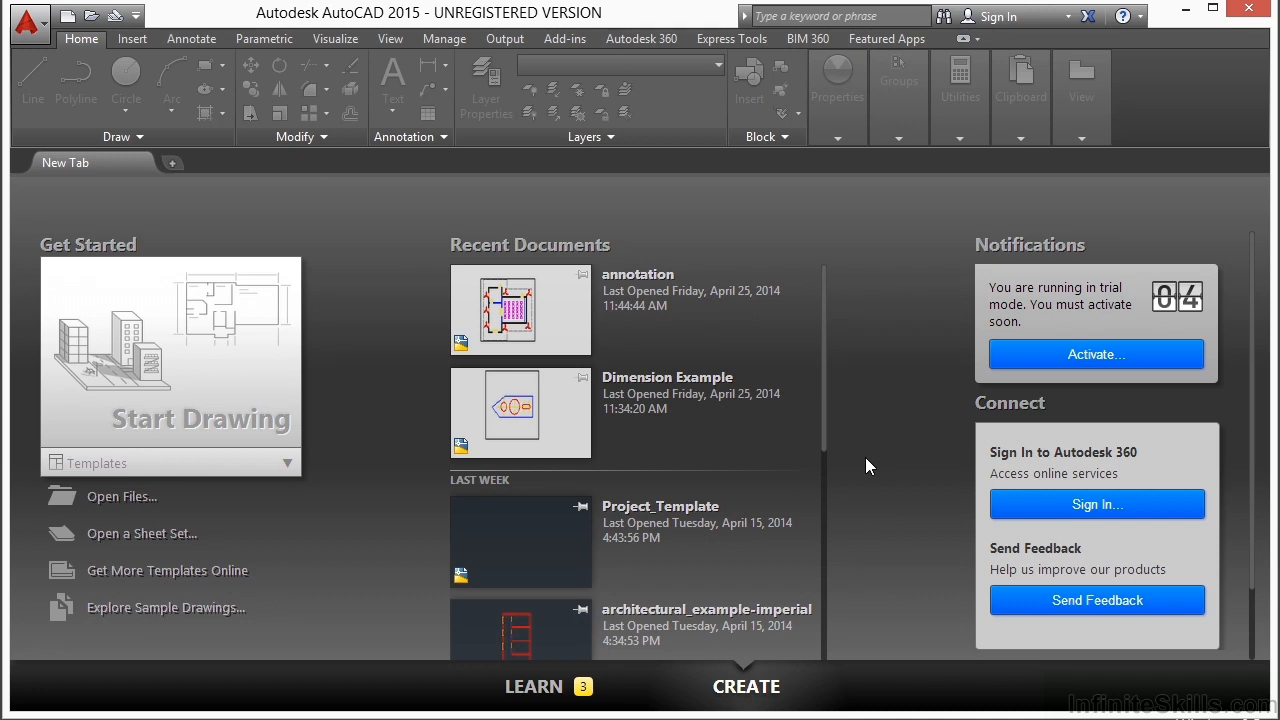
Step: Start a new drawing from the acad.dwt template and close the Properties palette
left_click(150, 465)
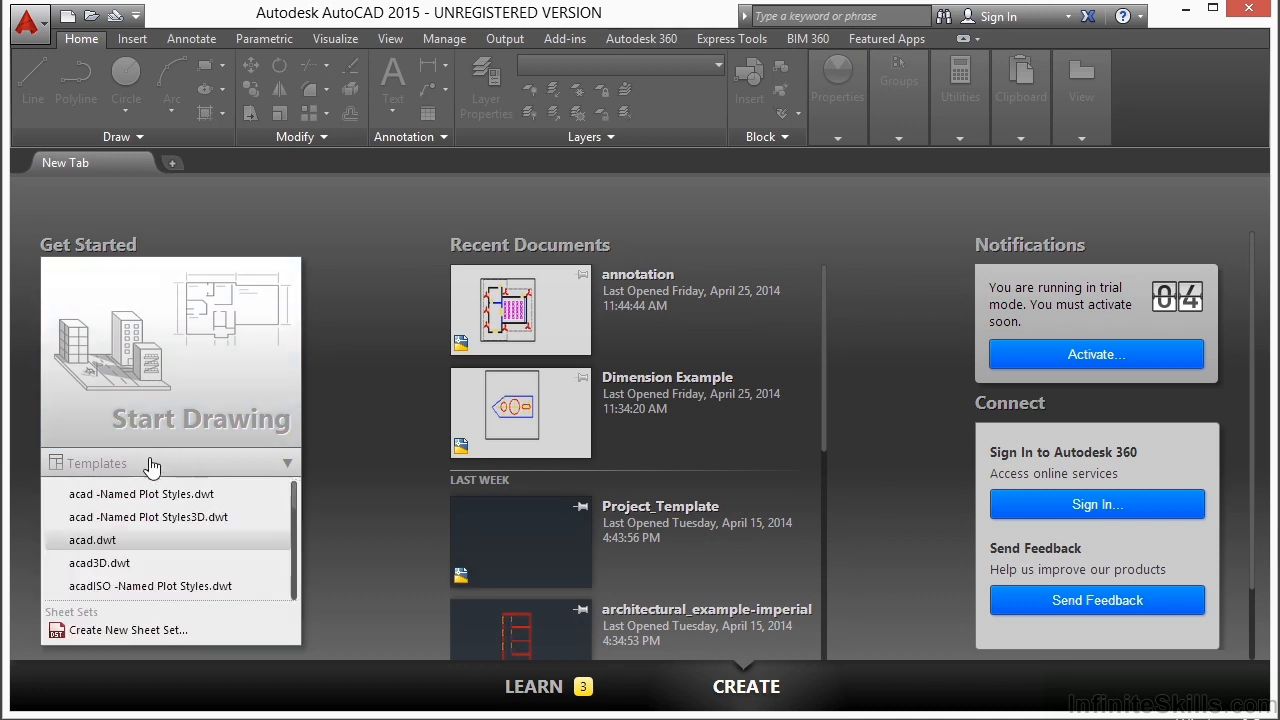
left_click(115, 548)
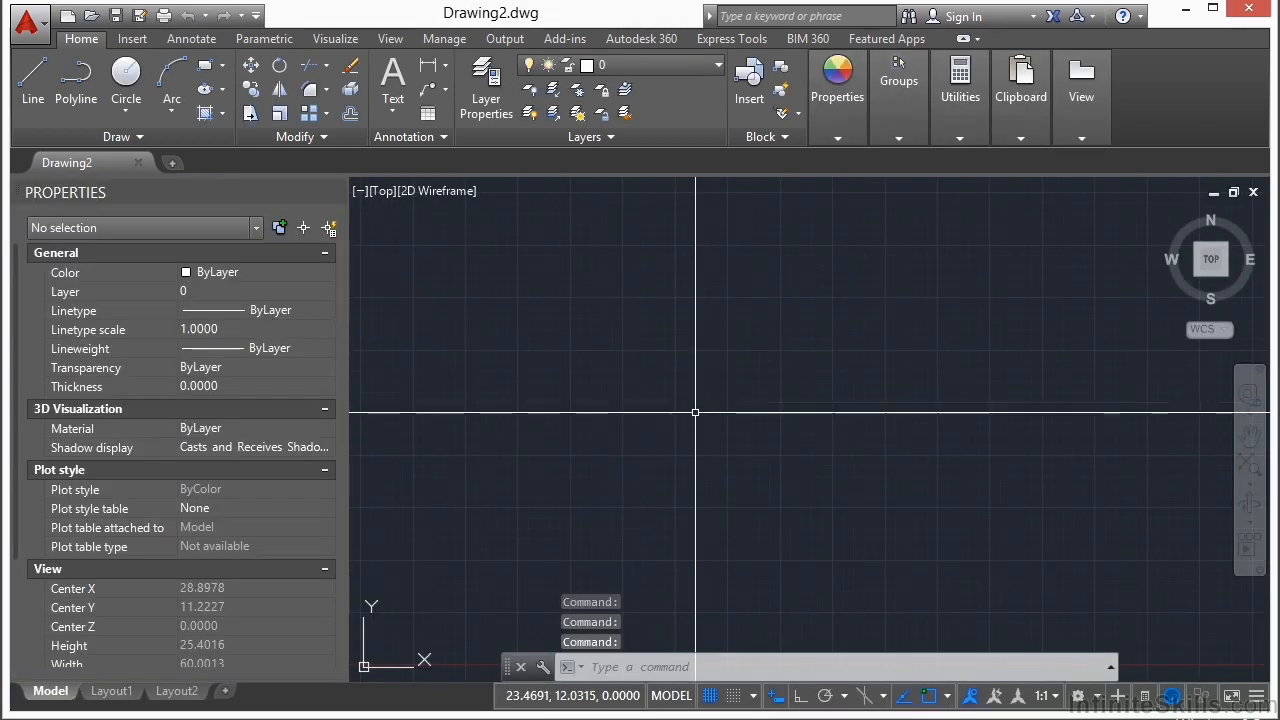
left_click(335, 191)
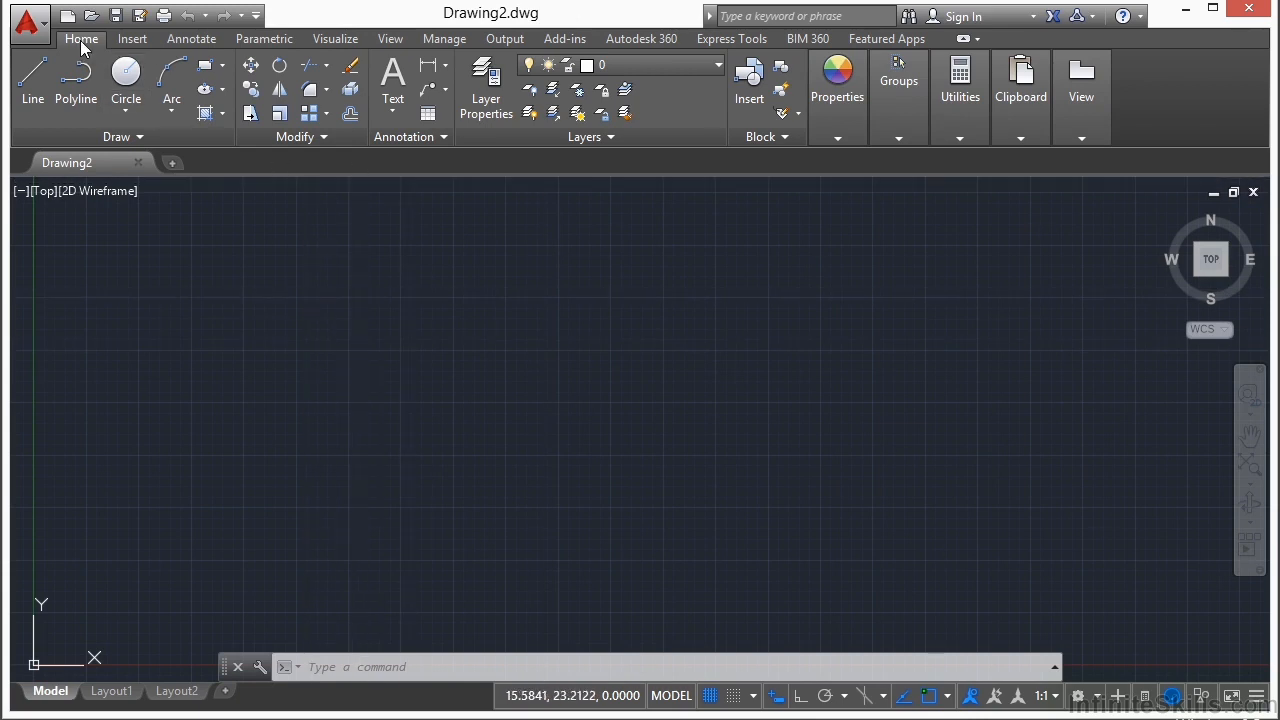
left_click(393, 104)
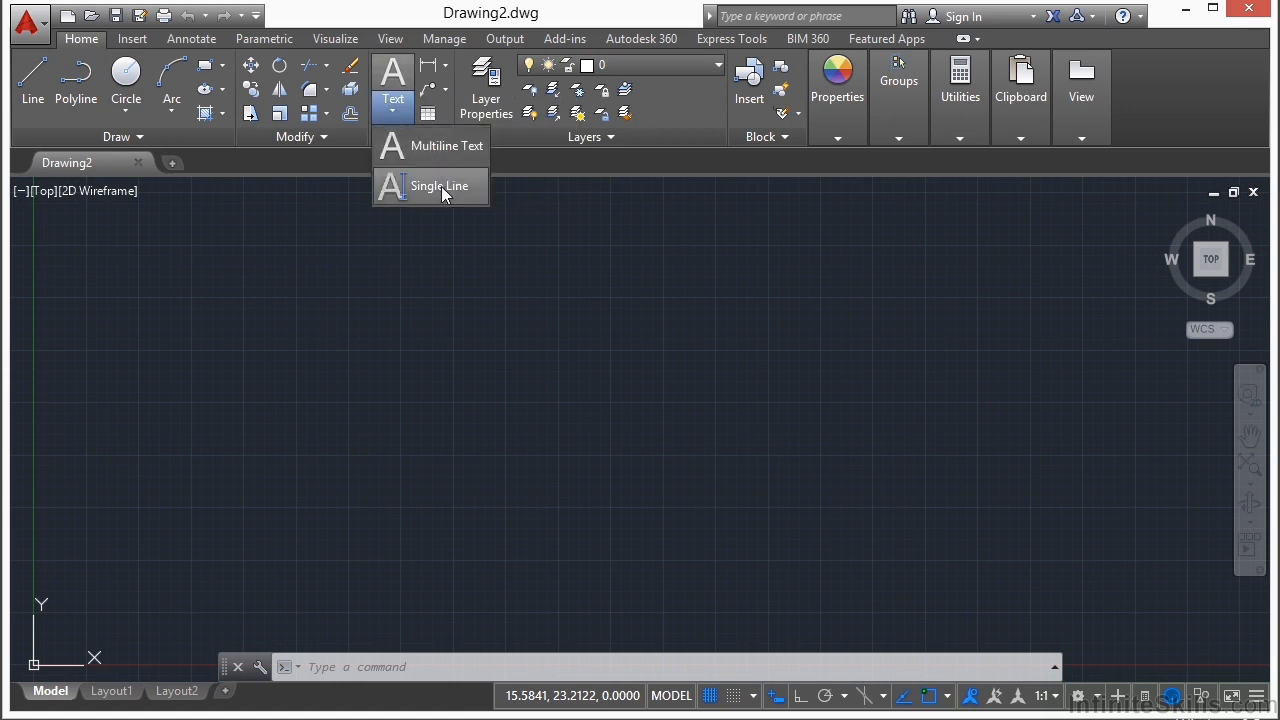
left_click(433, 145)
left_click(409, 337)
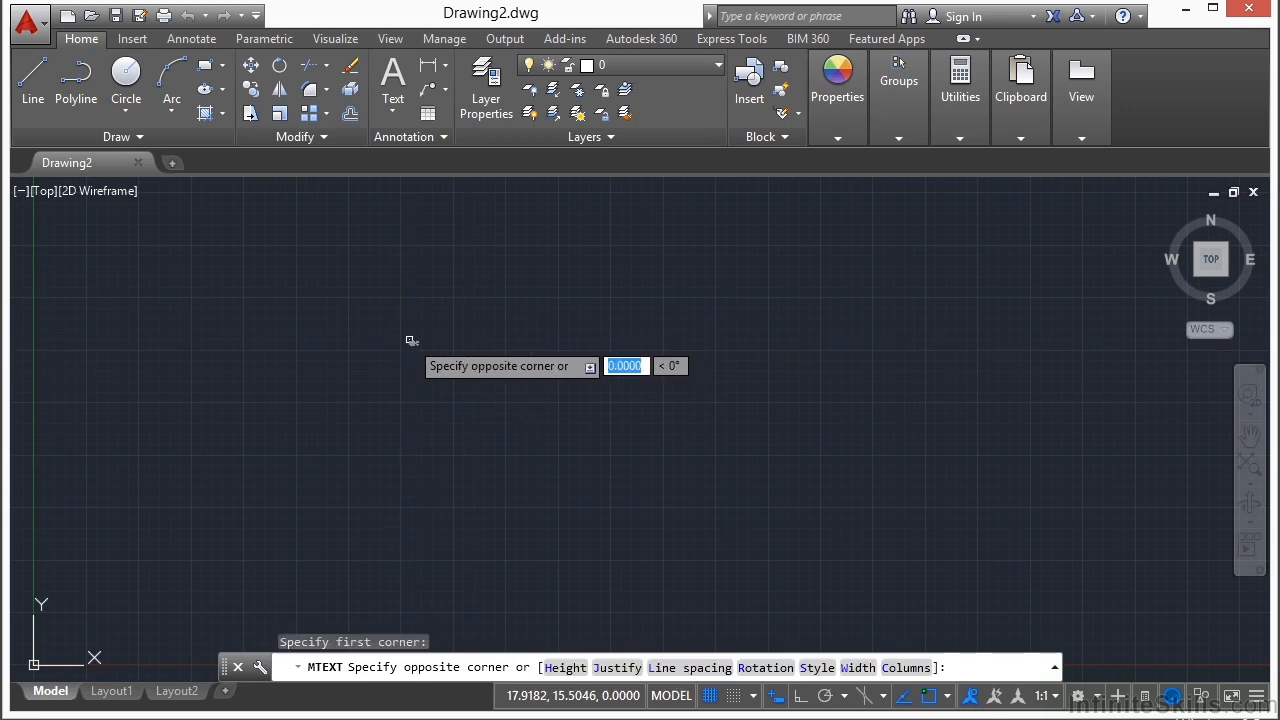
left_click(548, 405)
key("Escape")
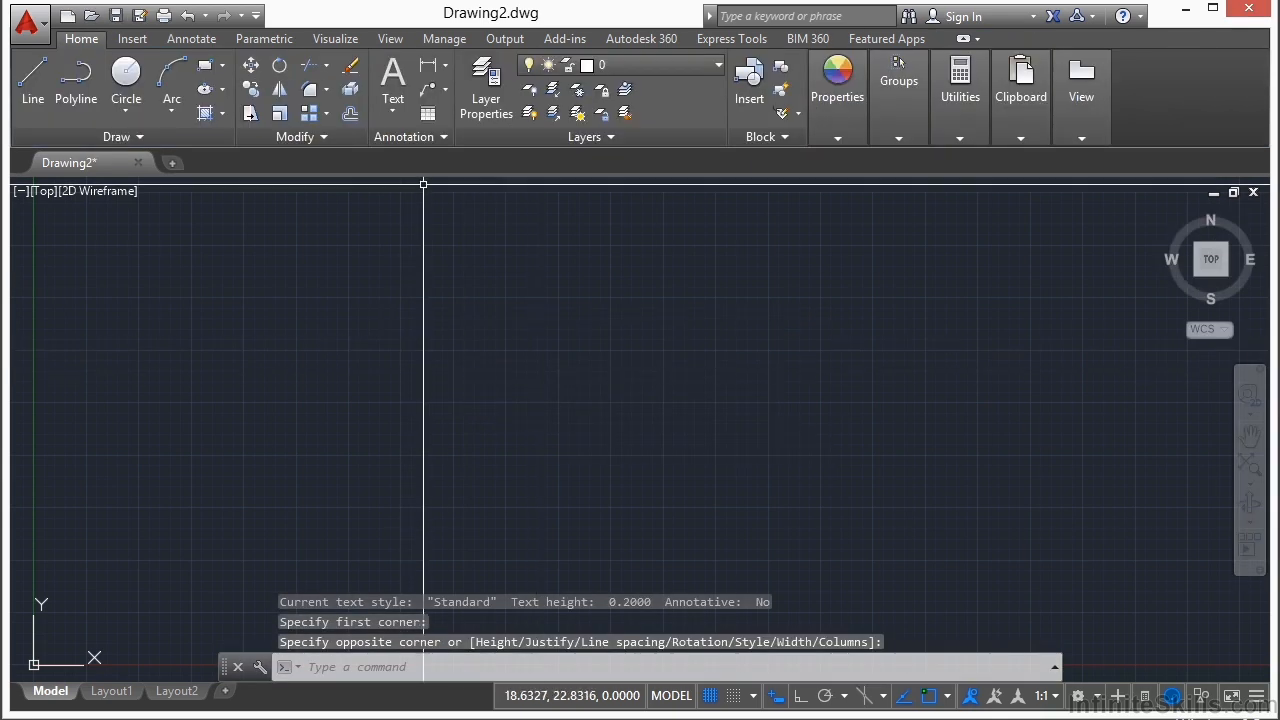
Step: Review the available text styles and the Standard style's font, size and effects settings, then close the Text Style dialog without changes
left_click(194, 41)
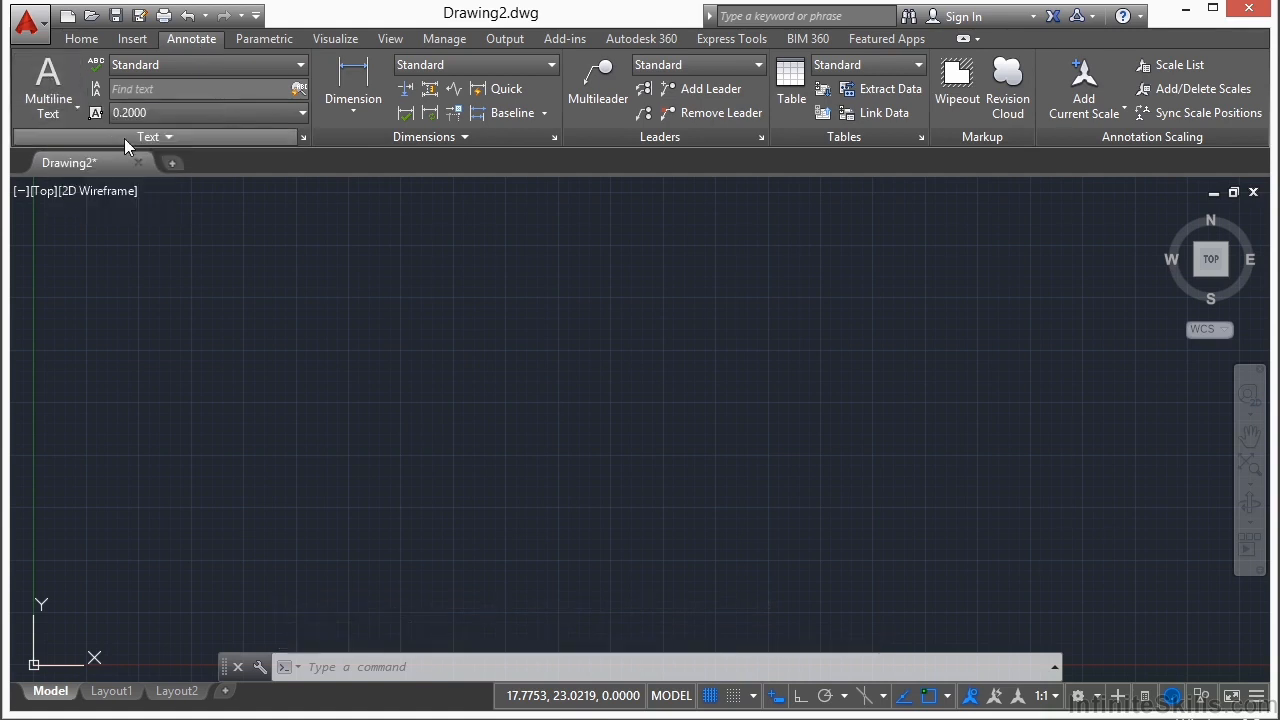
left_click(301, 64)
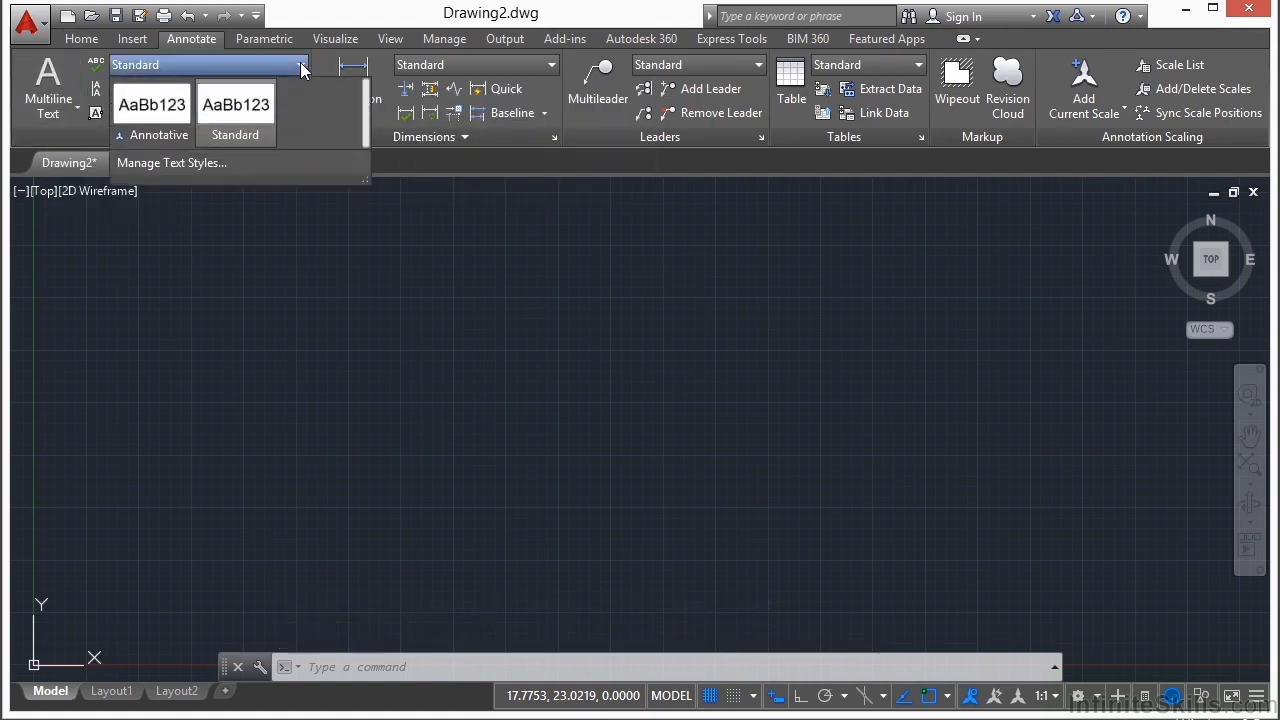
left_click(229, 124)
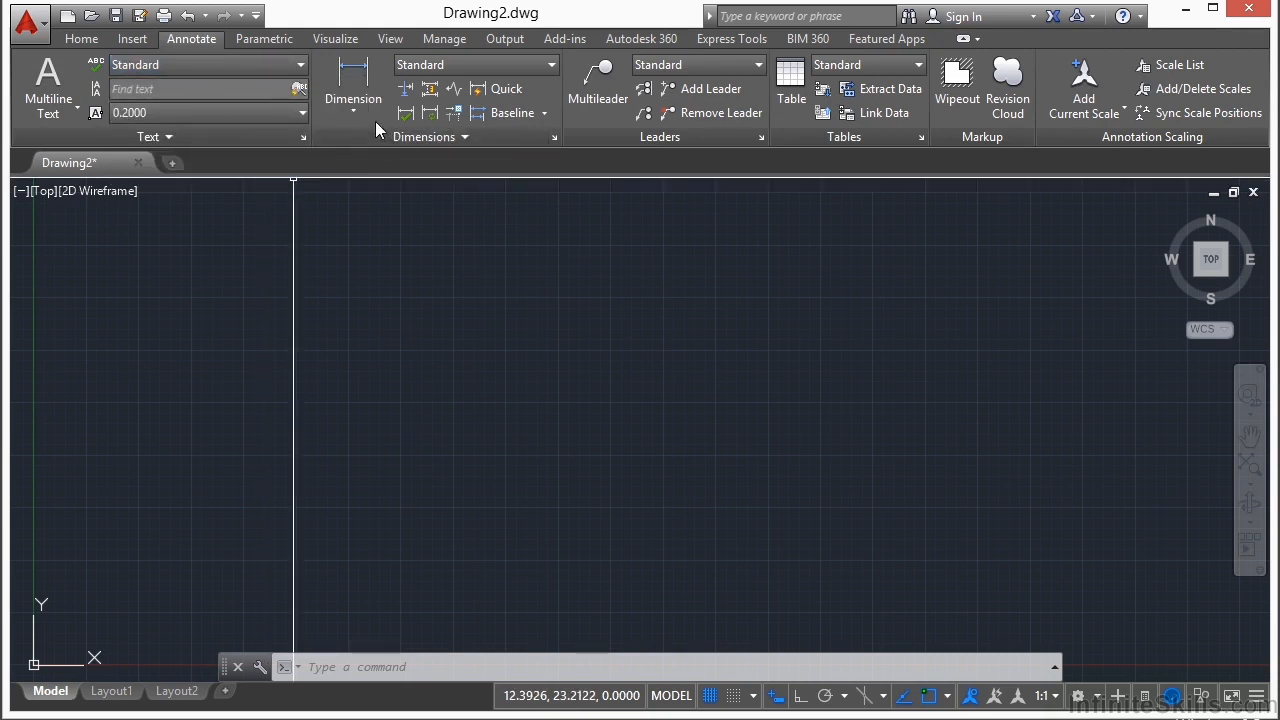
left_click(186, 136)
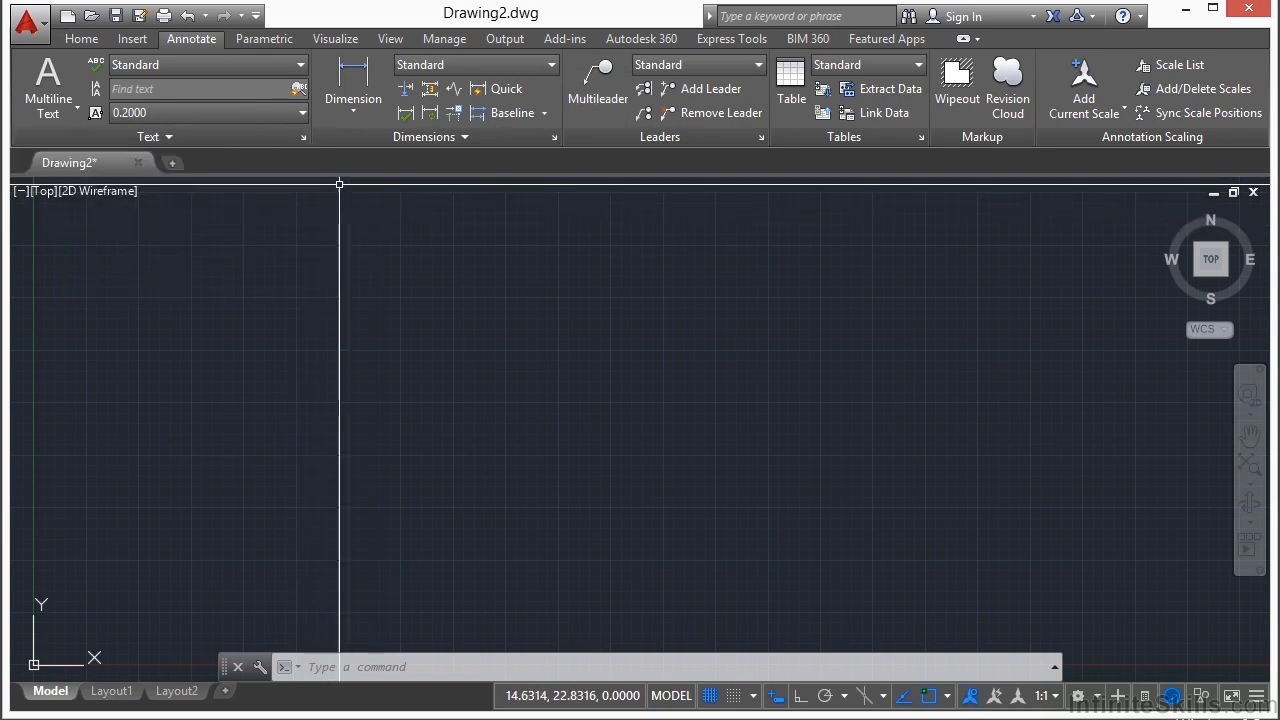
left_click(303, 137)
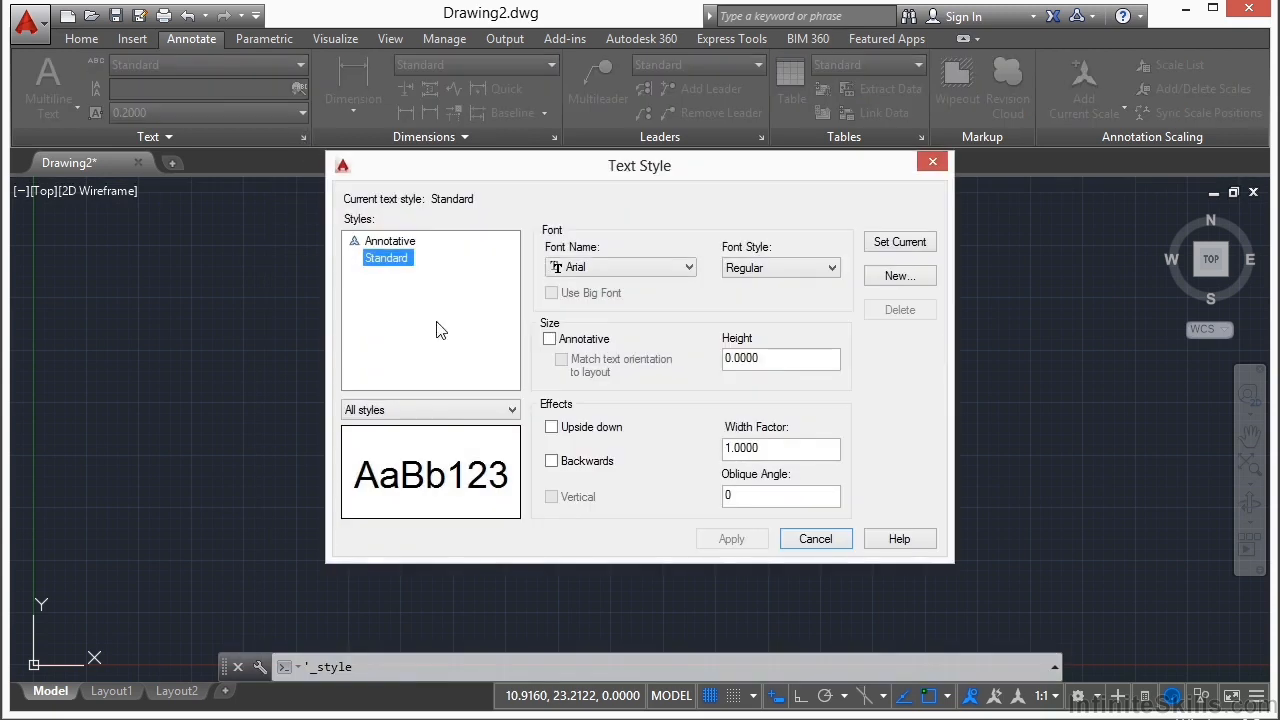
left_click(469, 289)
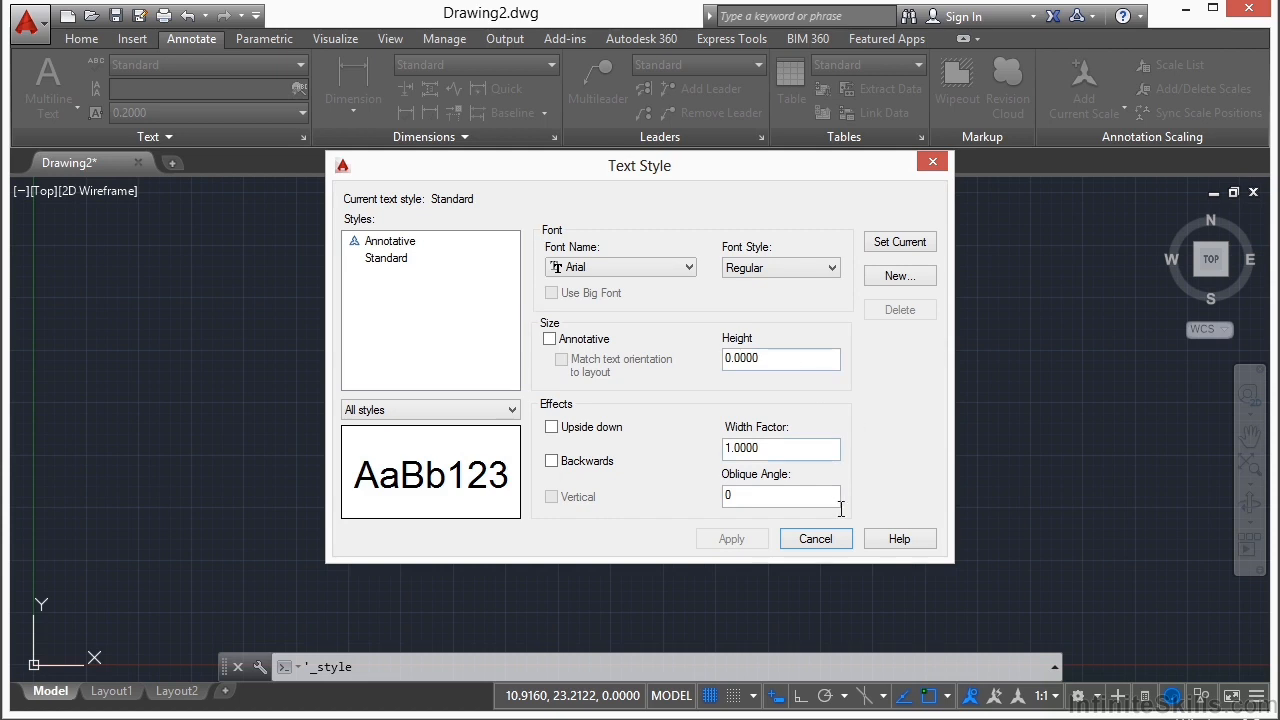
left_click(815, 539)
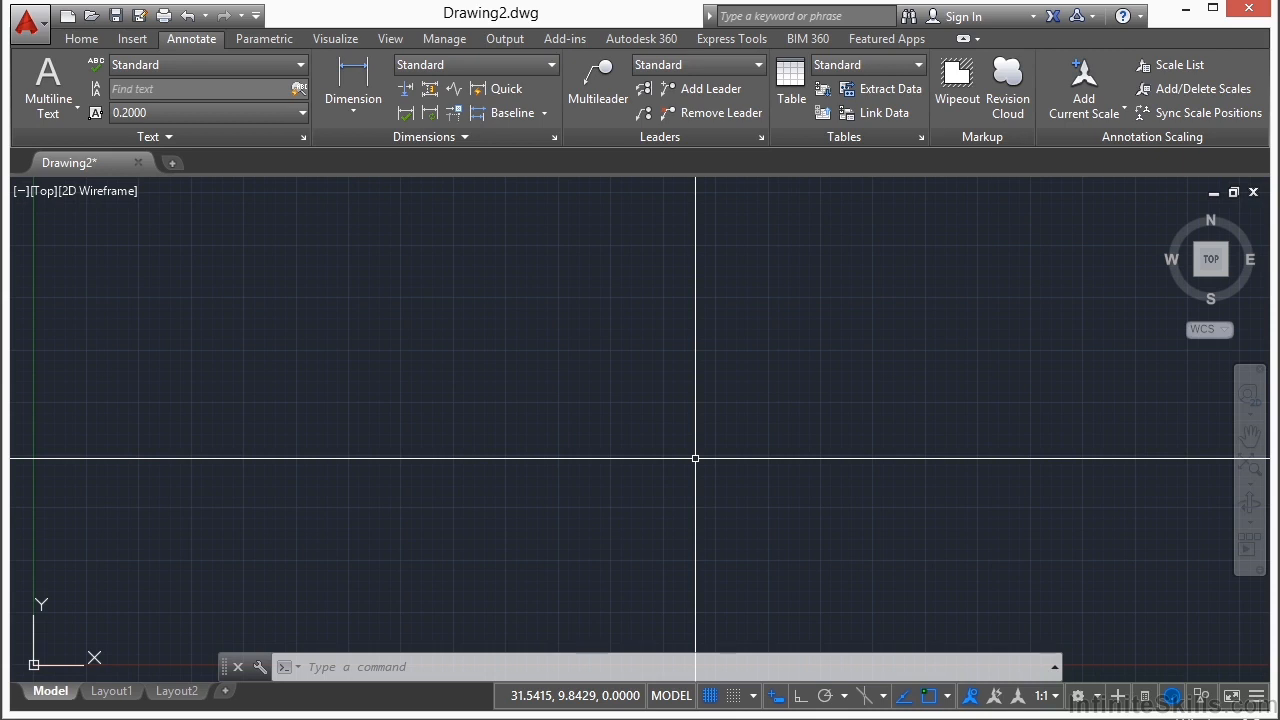
Step: Start a multiline text object with its frame in the upper middle of the drawing area
type("mtext")
key("Return")
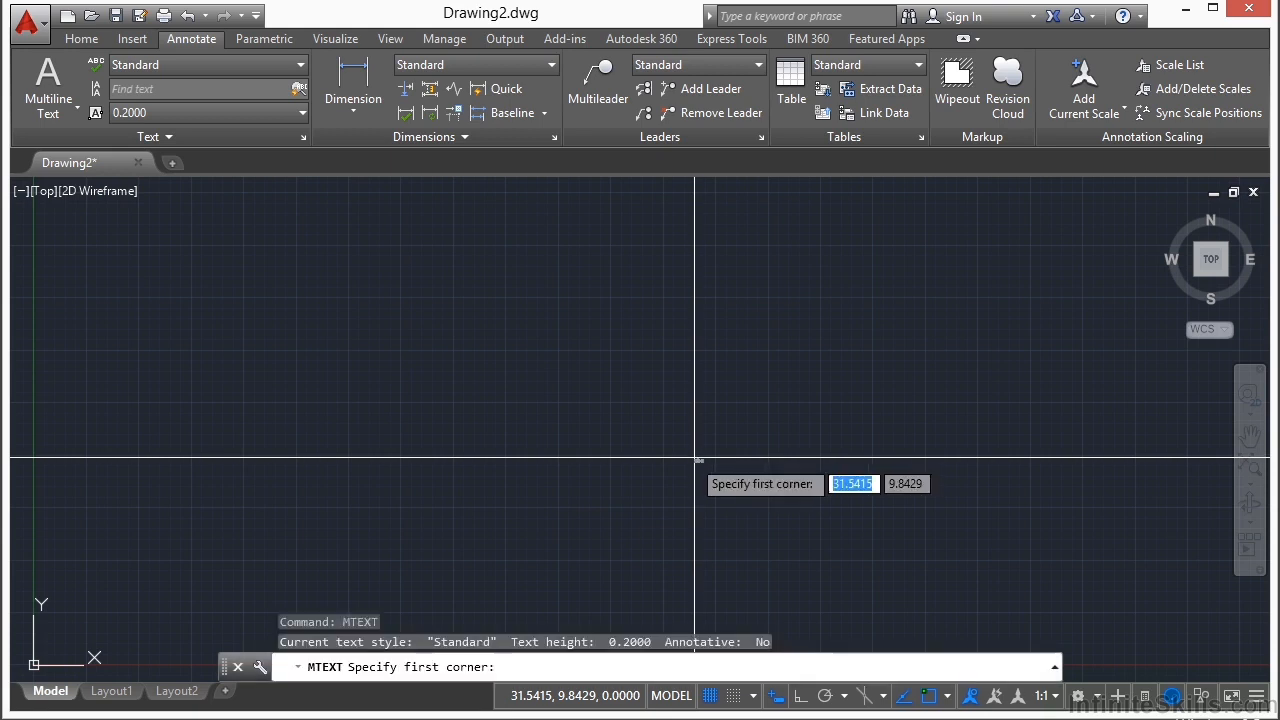
left_click(376, 283)
left_click(608, 396)
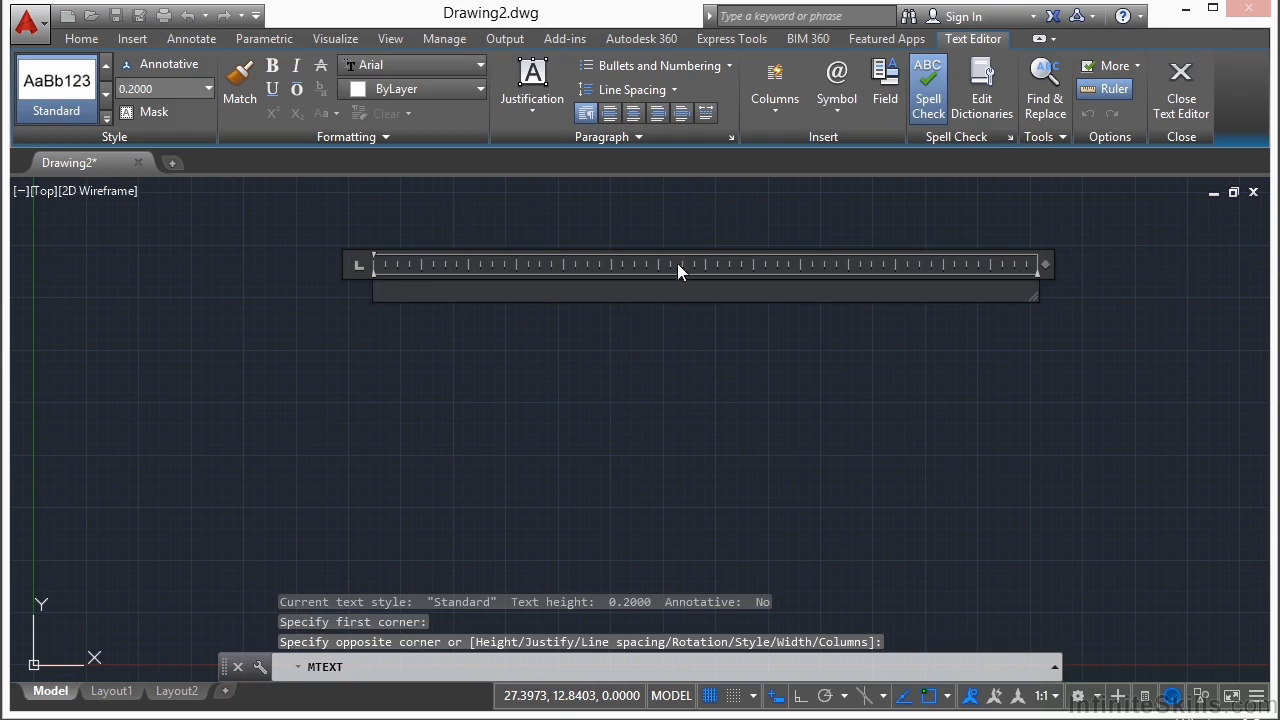
Step: Start importing text into the multiline text and browse through Google Drive to the folder named 10
right_click(406, 300)
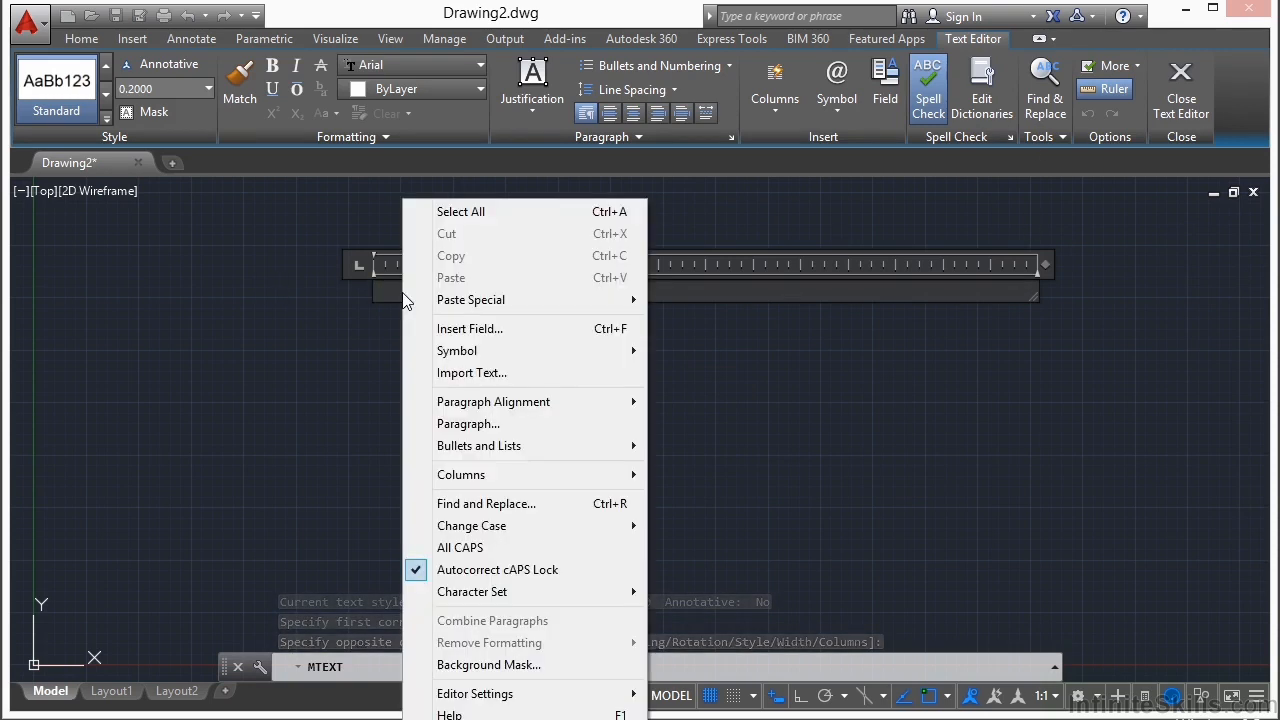
left_click(494, 378)
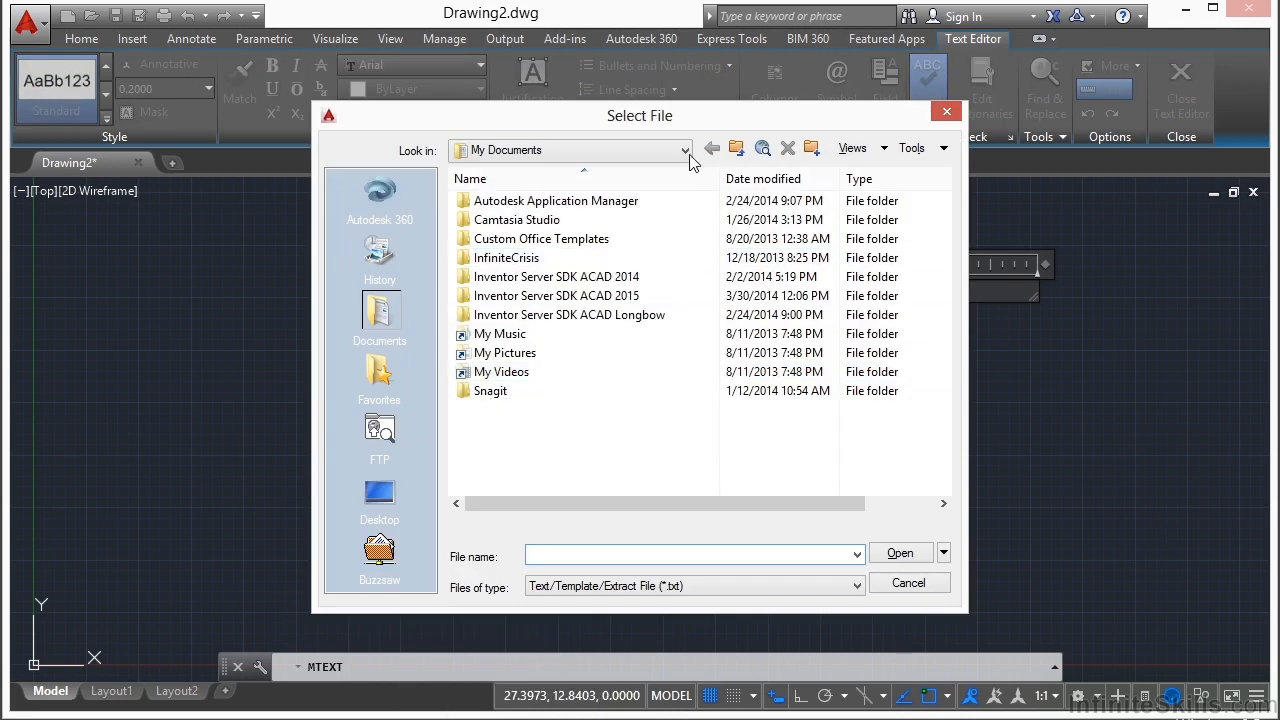
left_click(686, 151)
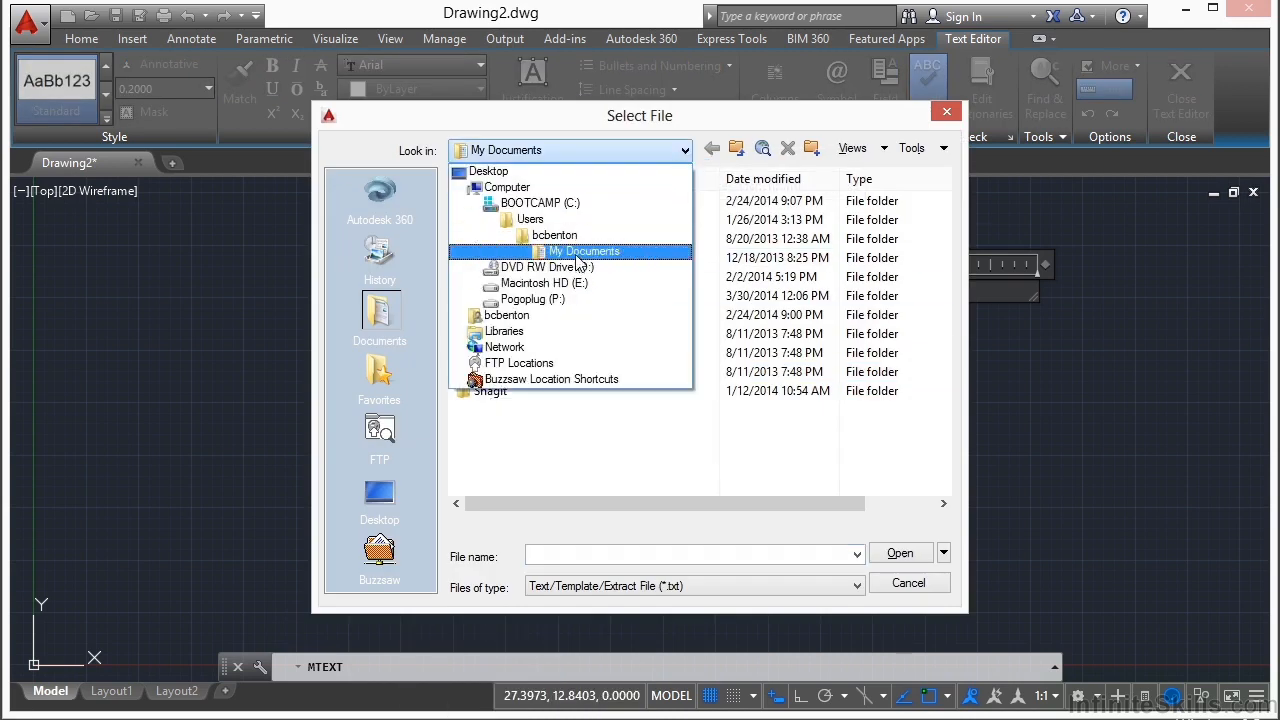
left_click(560, 236)
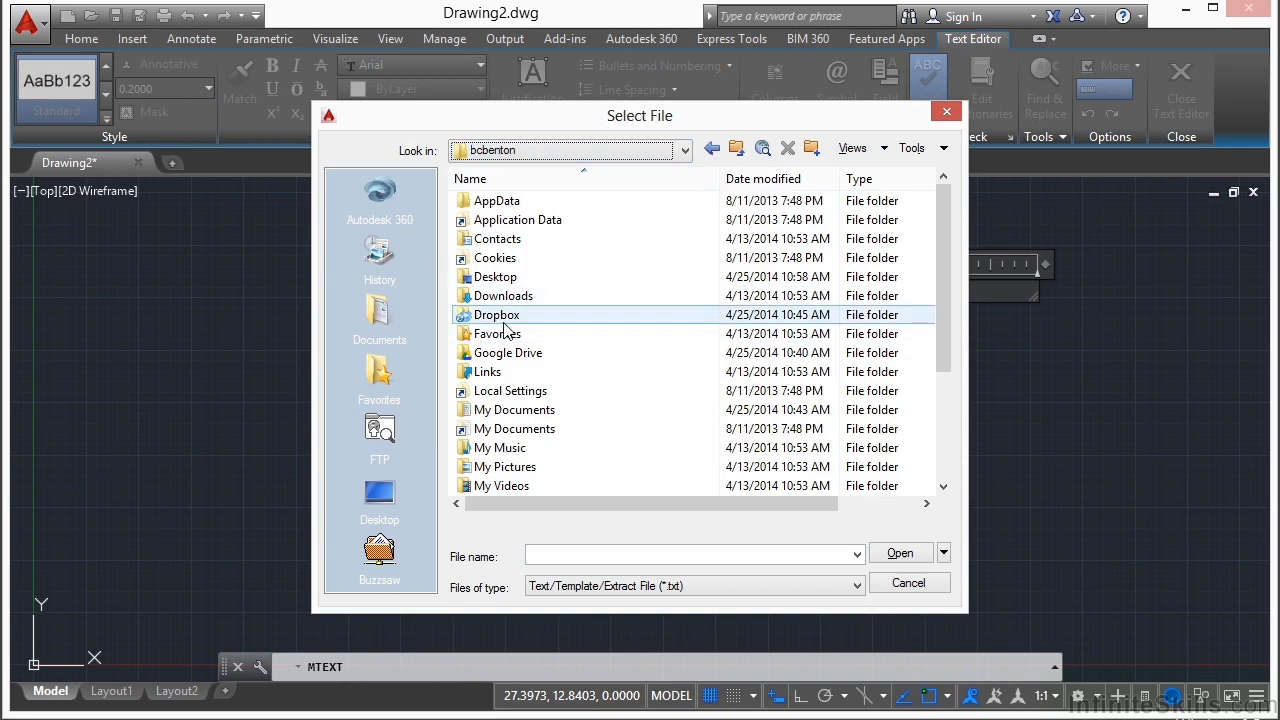
double_click(508, 353)
double_click(526, 290)
double_click(535, 202)
double_click(500, 220)
double_click(492, 330)
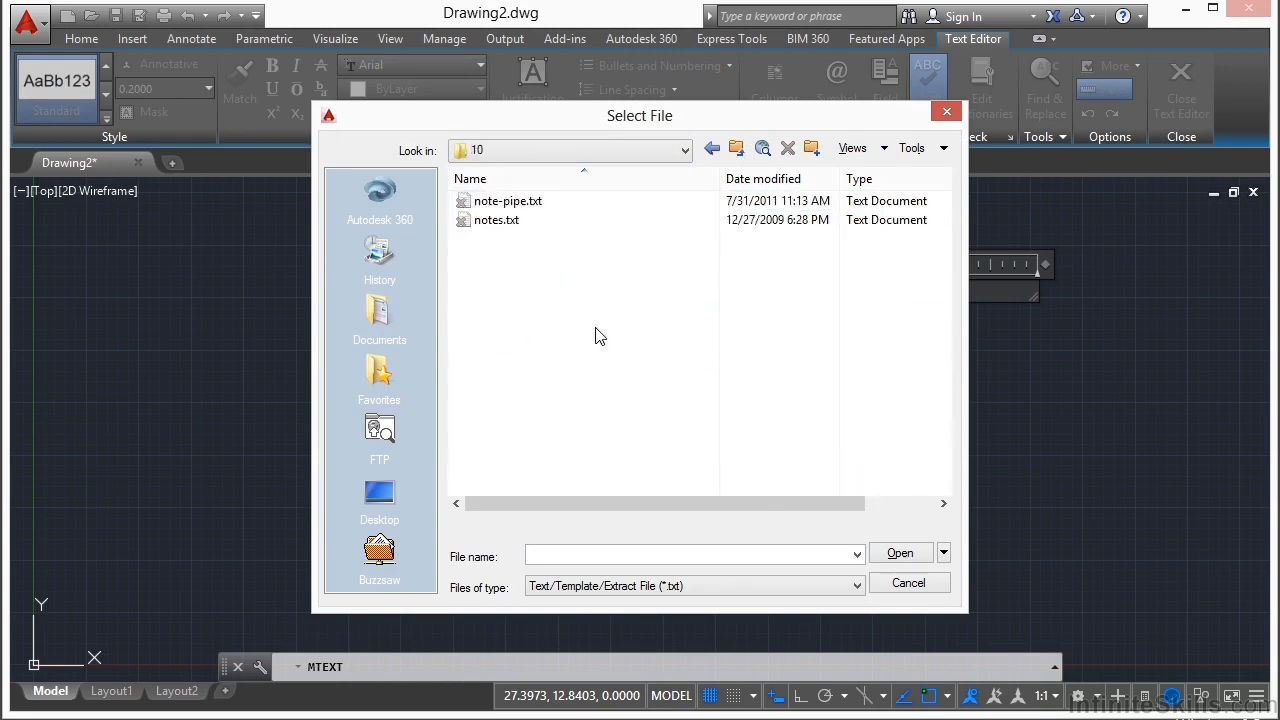
Step: Import note-pipe.txt into the multiline text and finish editing
left_click(520, 204)
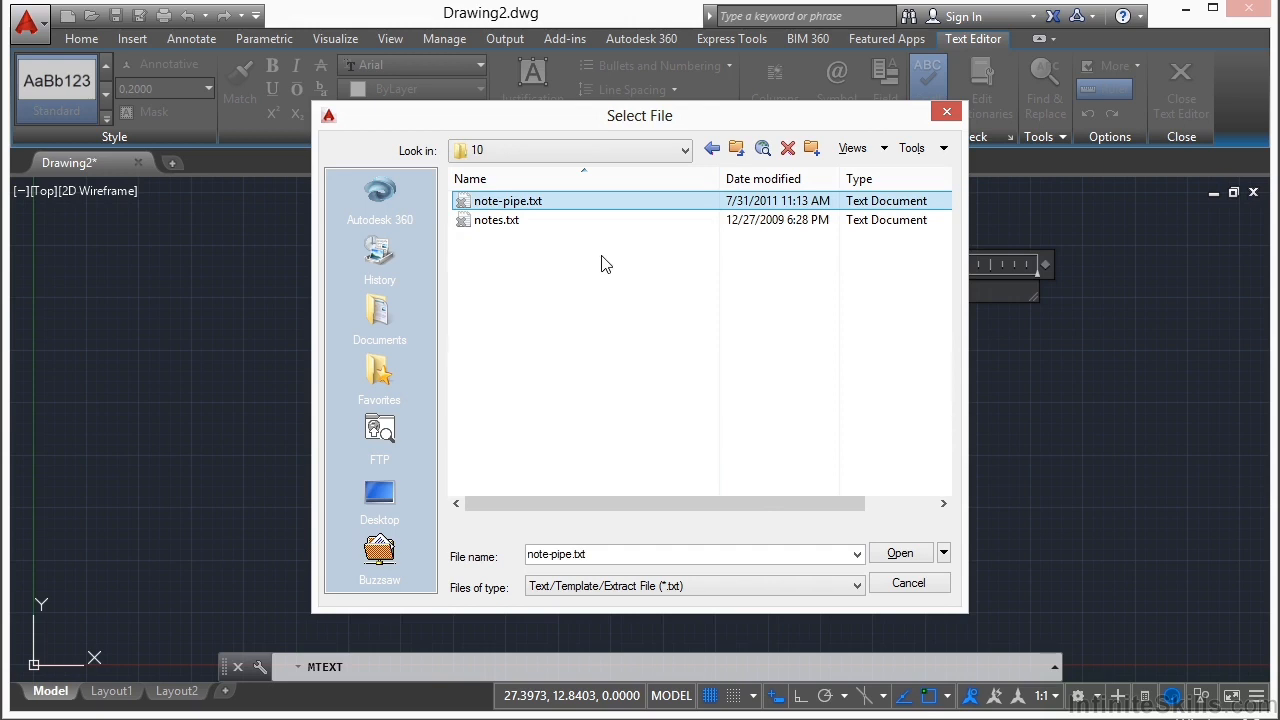
left_click(912, 556)
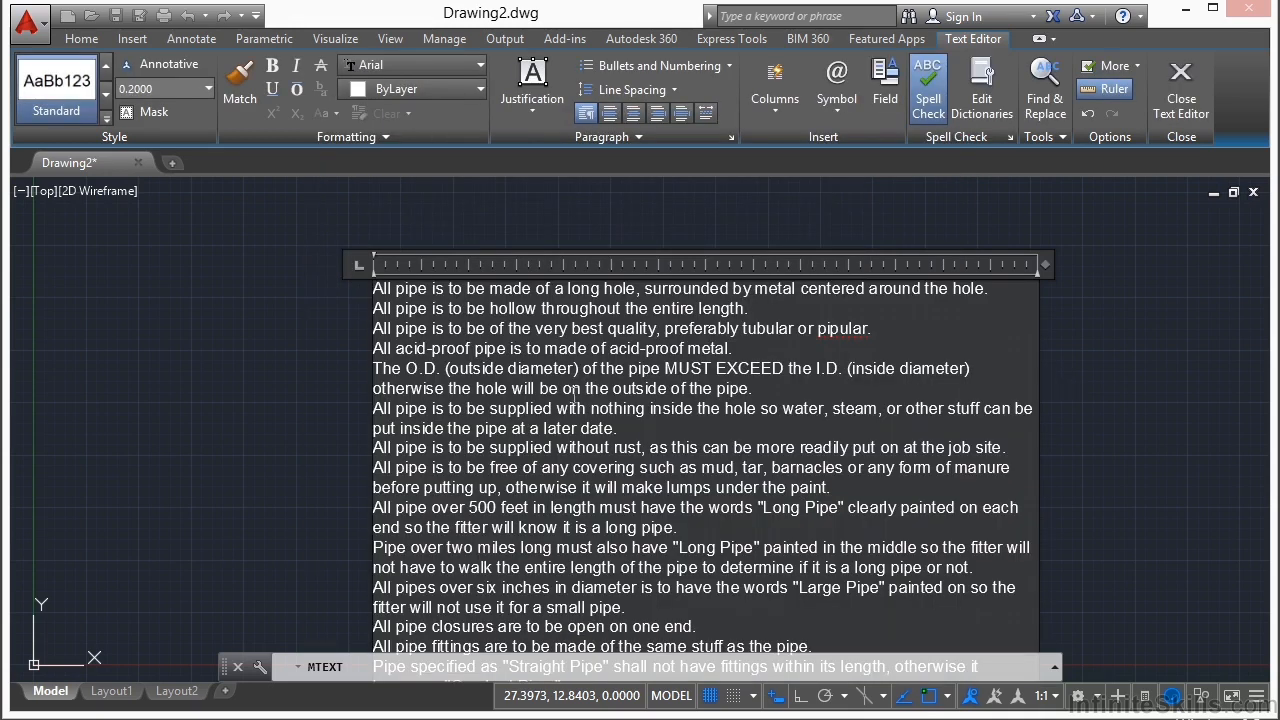
left_click(1075, 380)
Step: Inspect the imported pipe notes' text style and height in the Properties palette, then deselect the notes
scroll(405, 340, "up", 5)
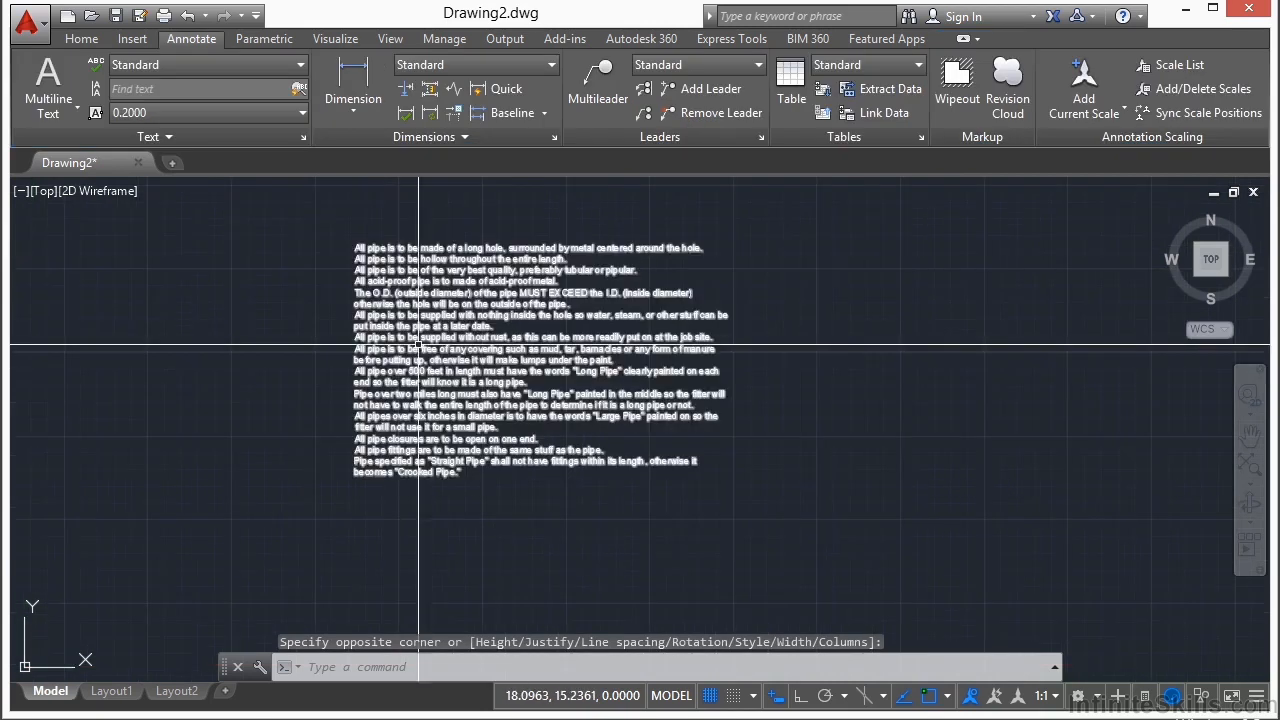
middle_click_drag(418, 330, 411, 370)
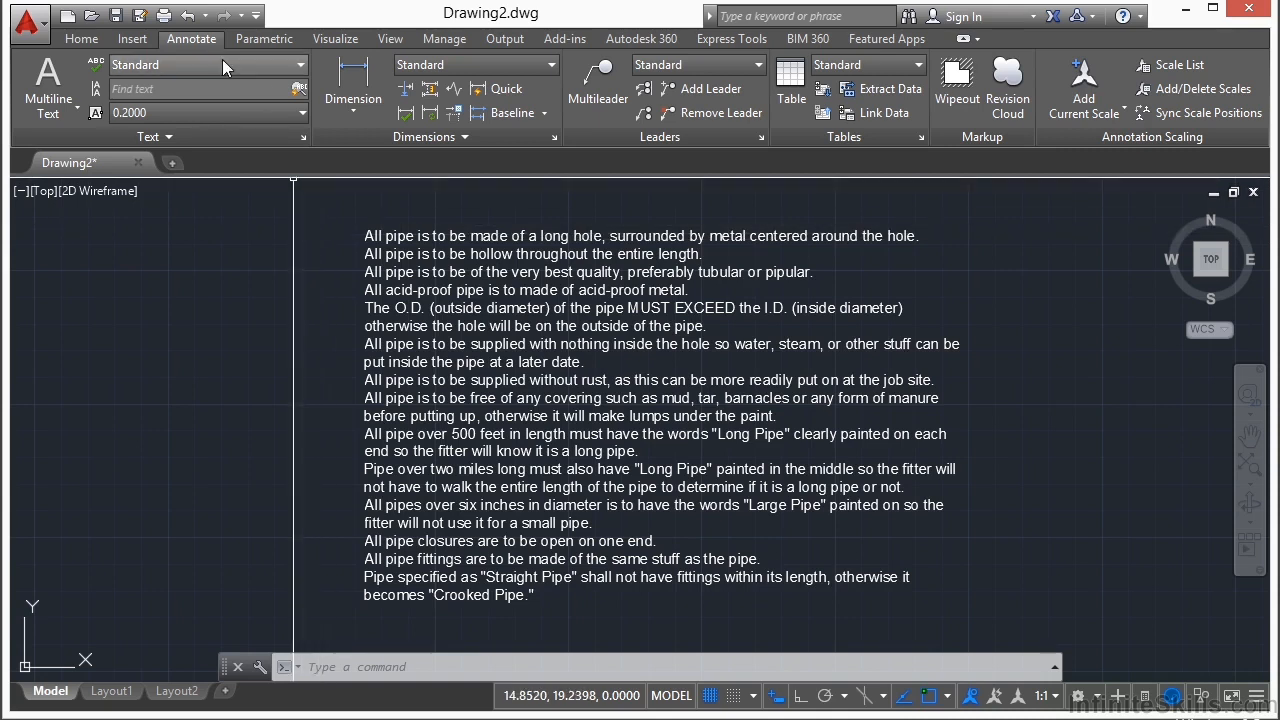
left_click(413, 280)
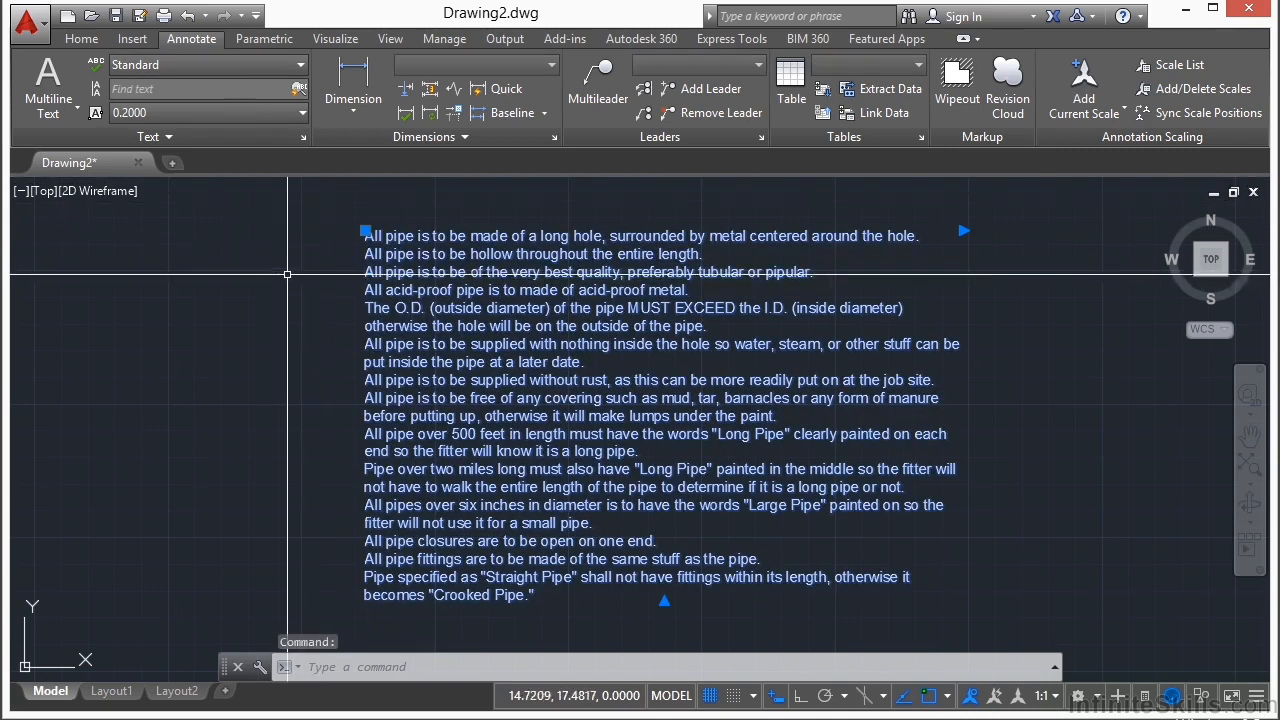
key("ctrl+1")
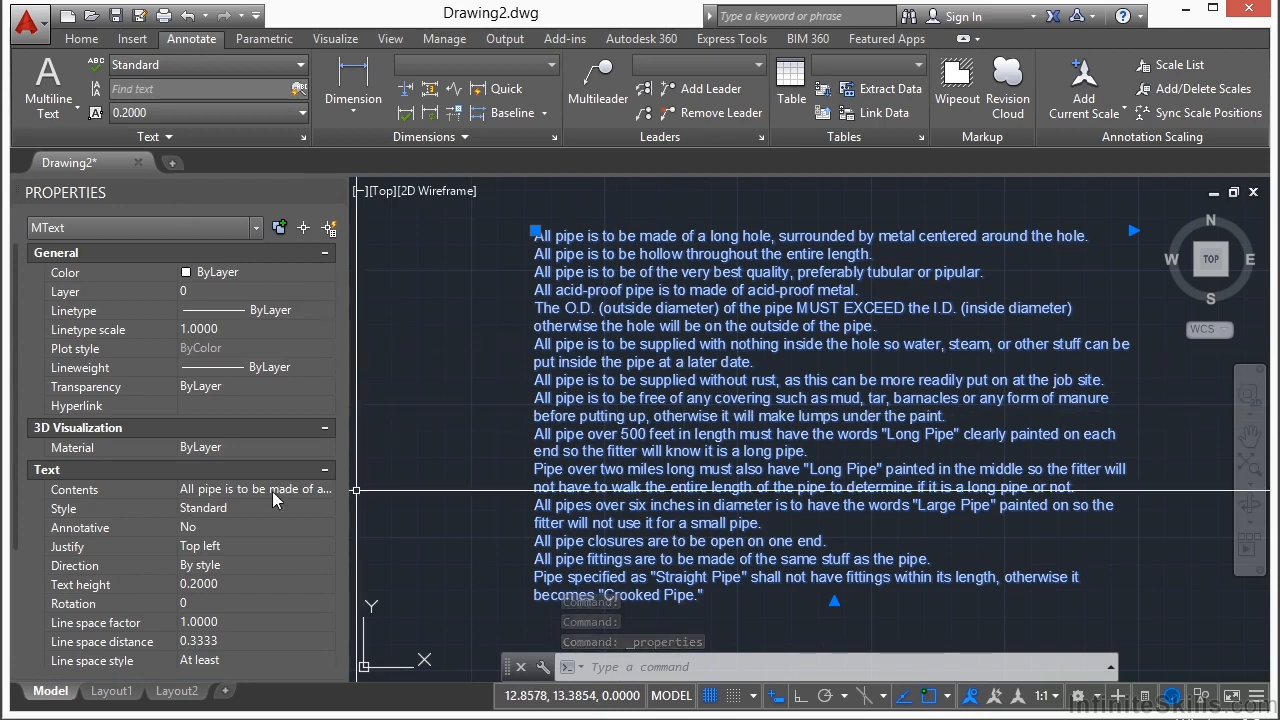
key("Escape")
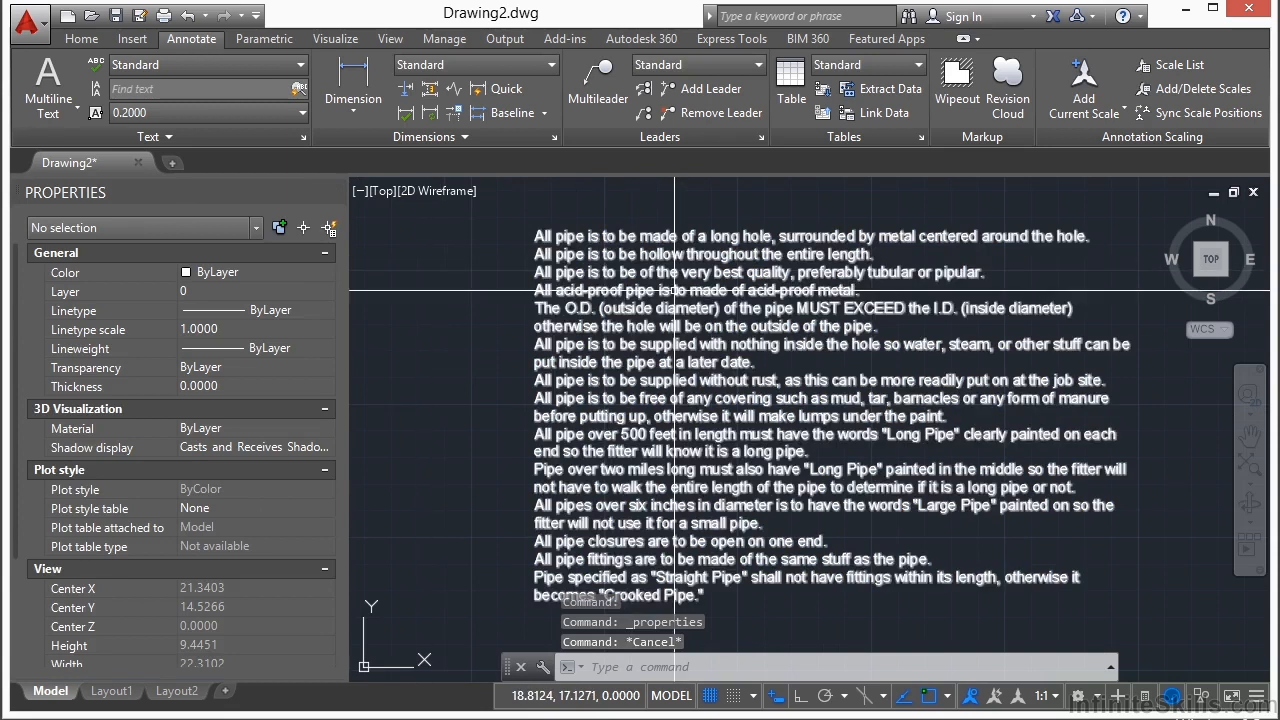
Step: Change the Standard text style's font to Batang, apply it and close the Text Style dialog
left_click(675, 290)
left_click(306, 136)
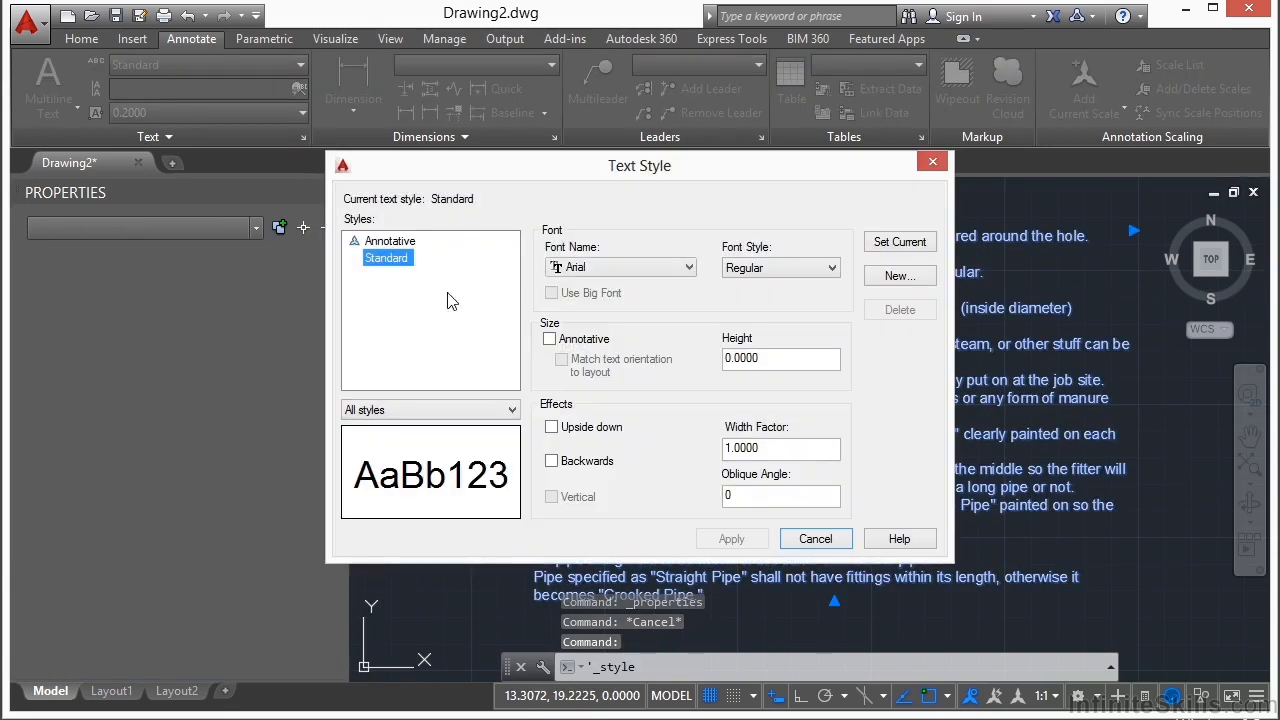
left_click(680, 270)
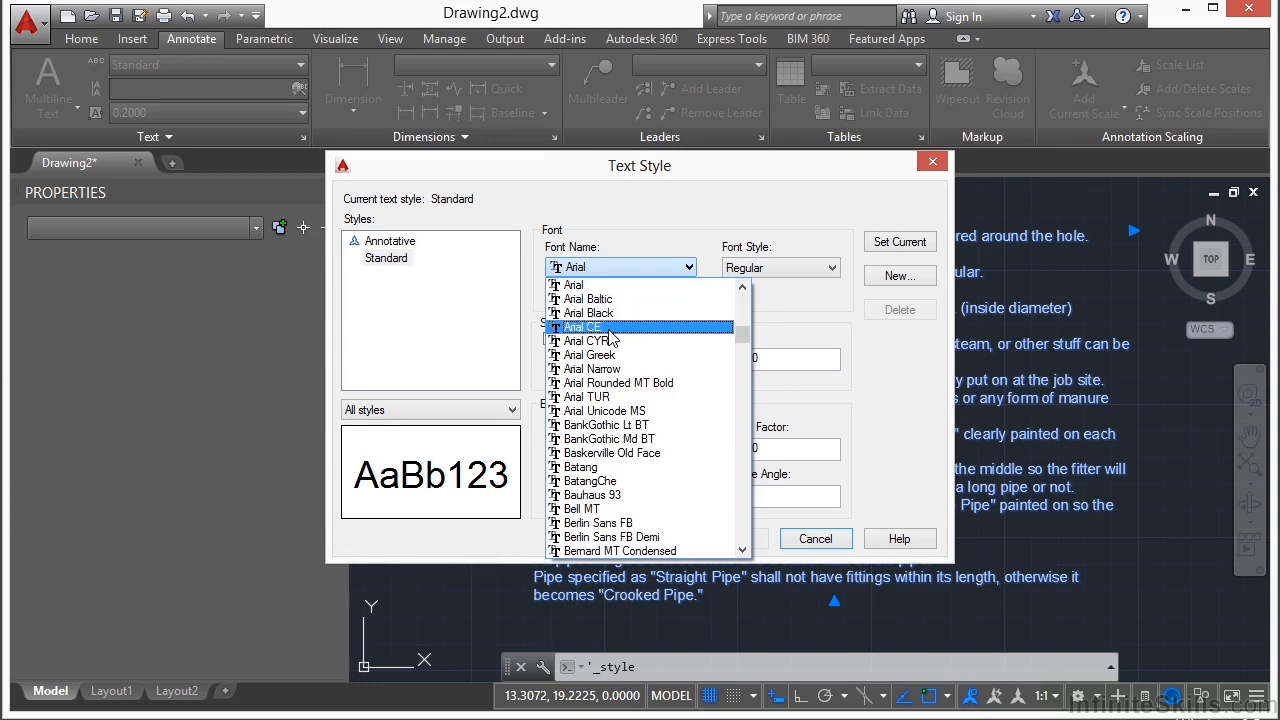
left_click(606, 467)
left_click(731, 539)
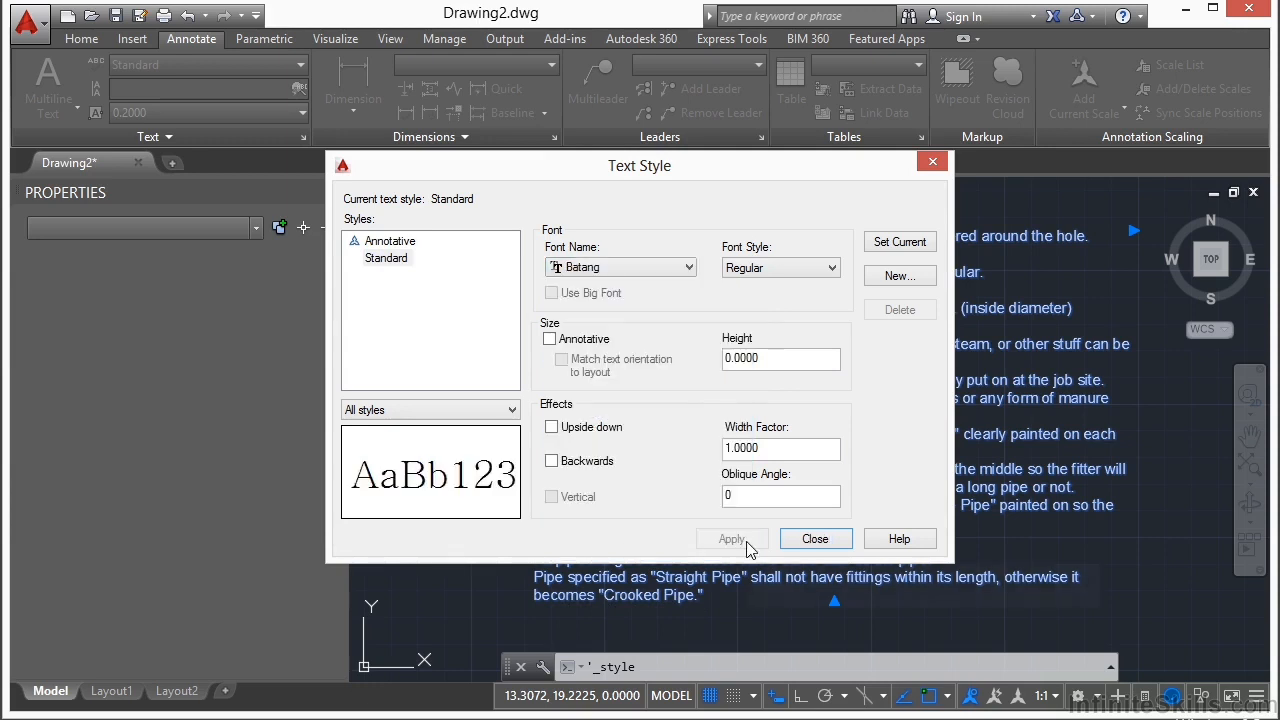
left_click(815, 539)
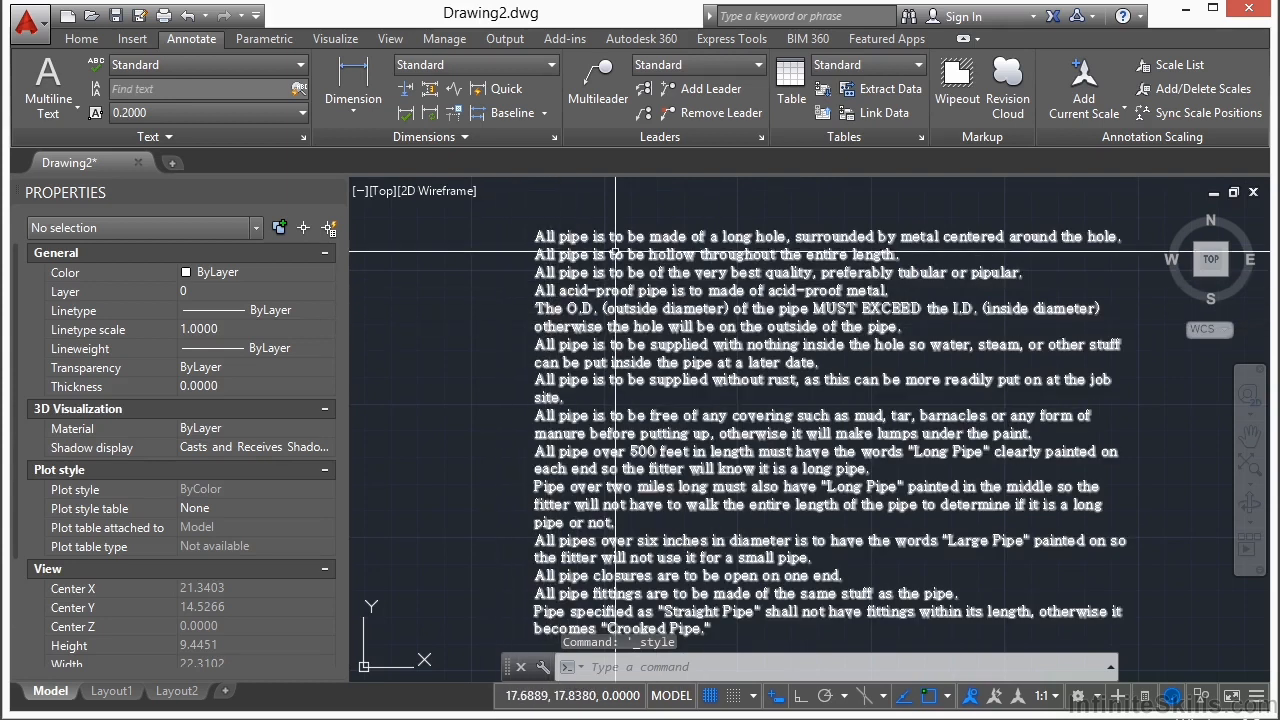
Step: Edit the pipe notes and make the first two lines bold, underlined, overlined and struck through
left_click(654, 264)
double_click(662, 268)
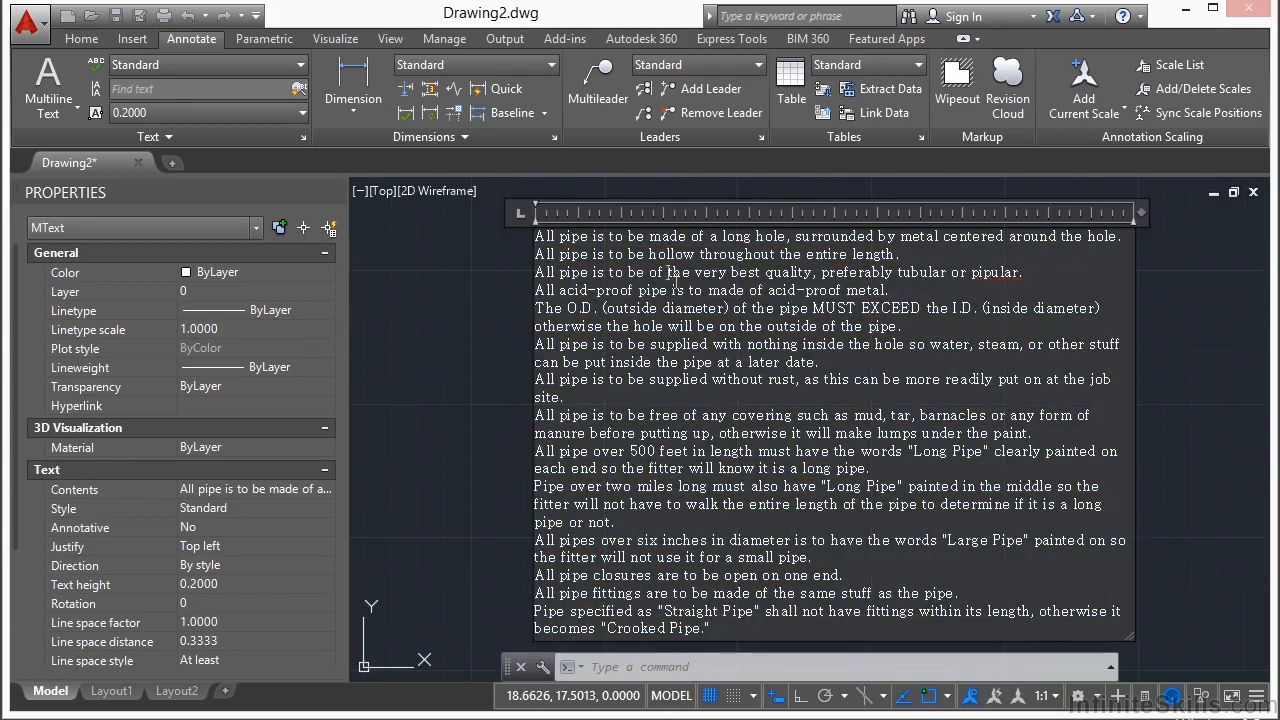
middle_click_drag(660, 295, 634, 346)
scroll(593, 367, "down", 2)
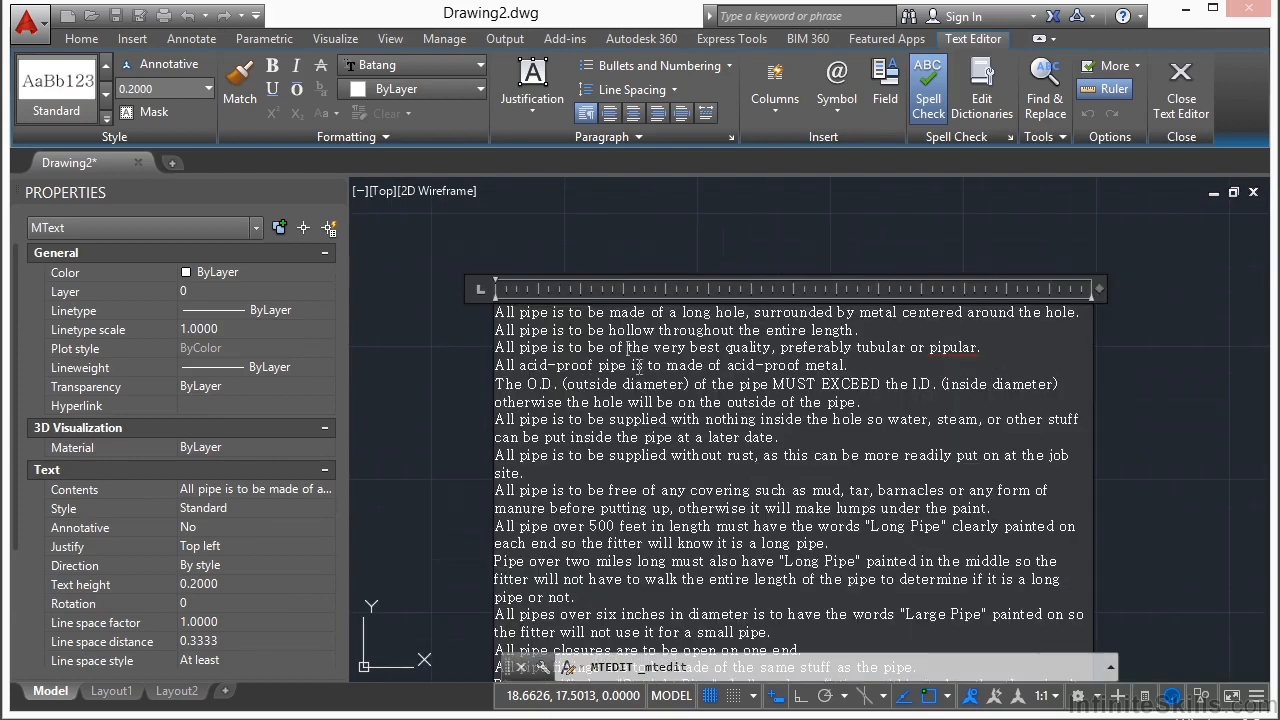
left_click_drag(876, 333, 505, 322)
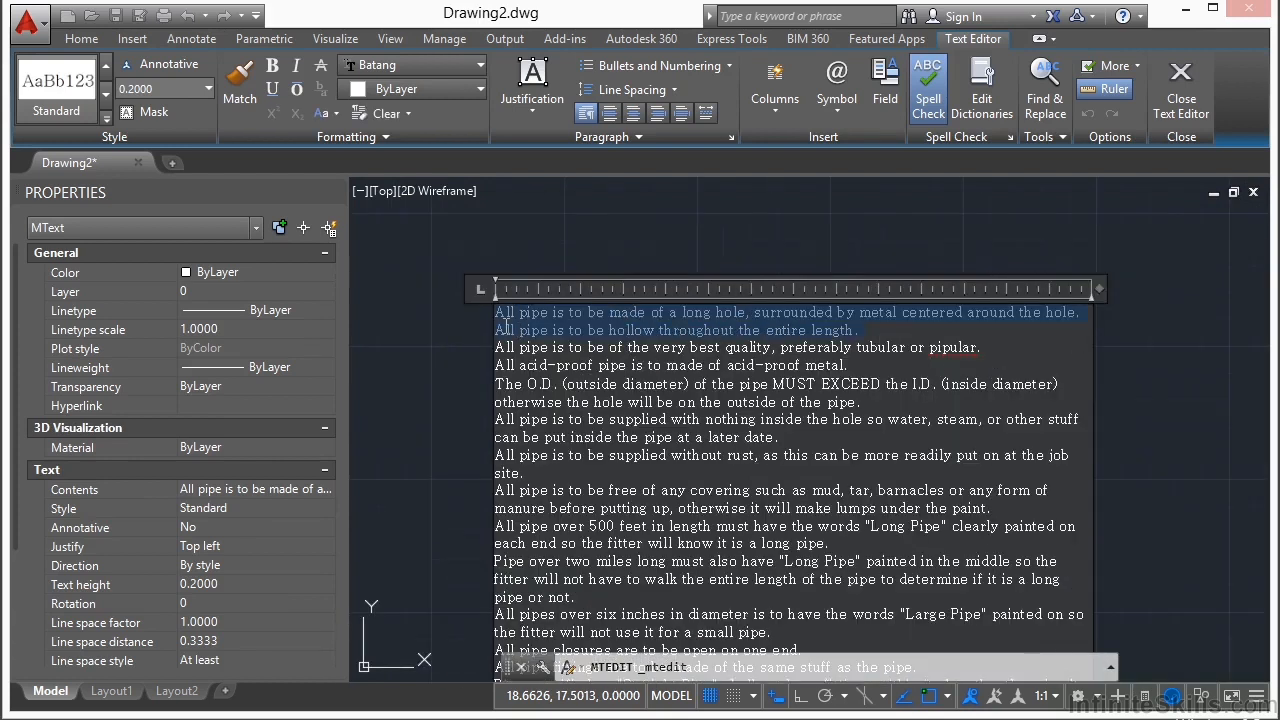
left_click(277, 64)
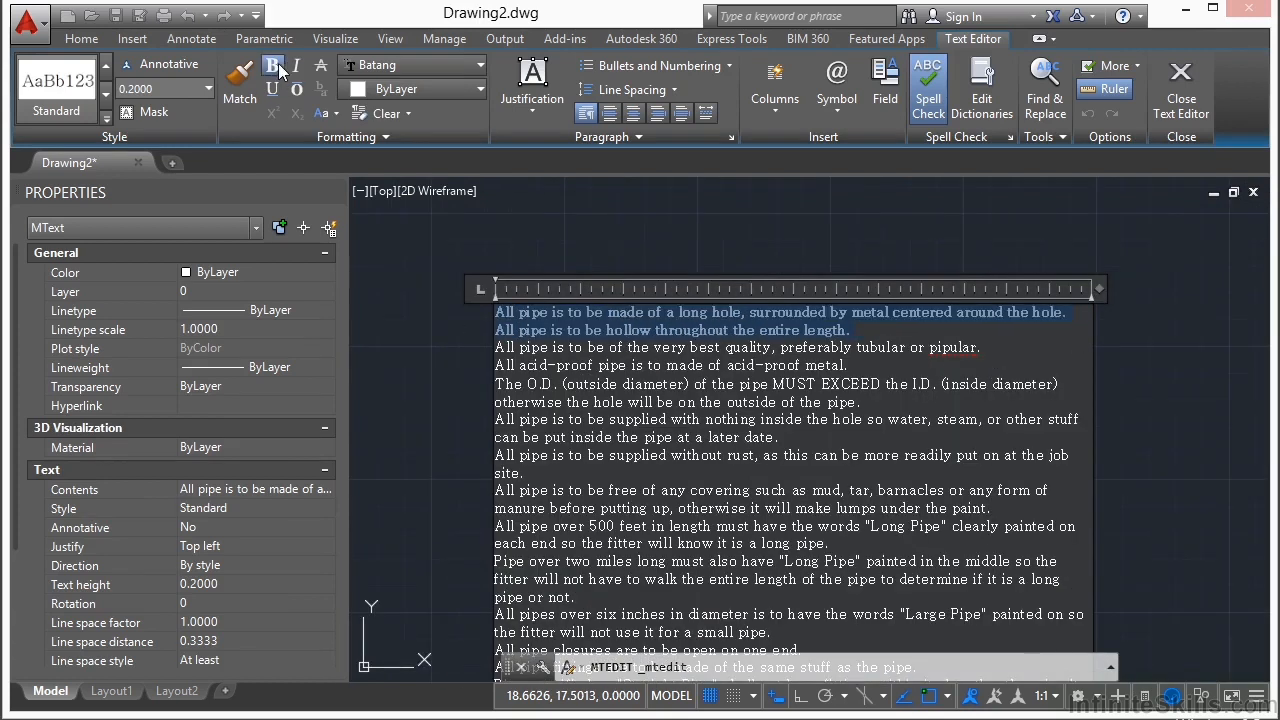
left_click(272, 88)
left_click(296, 88)
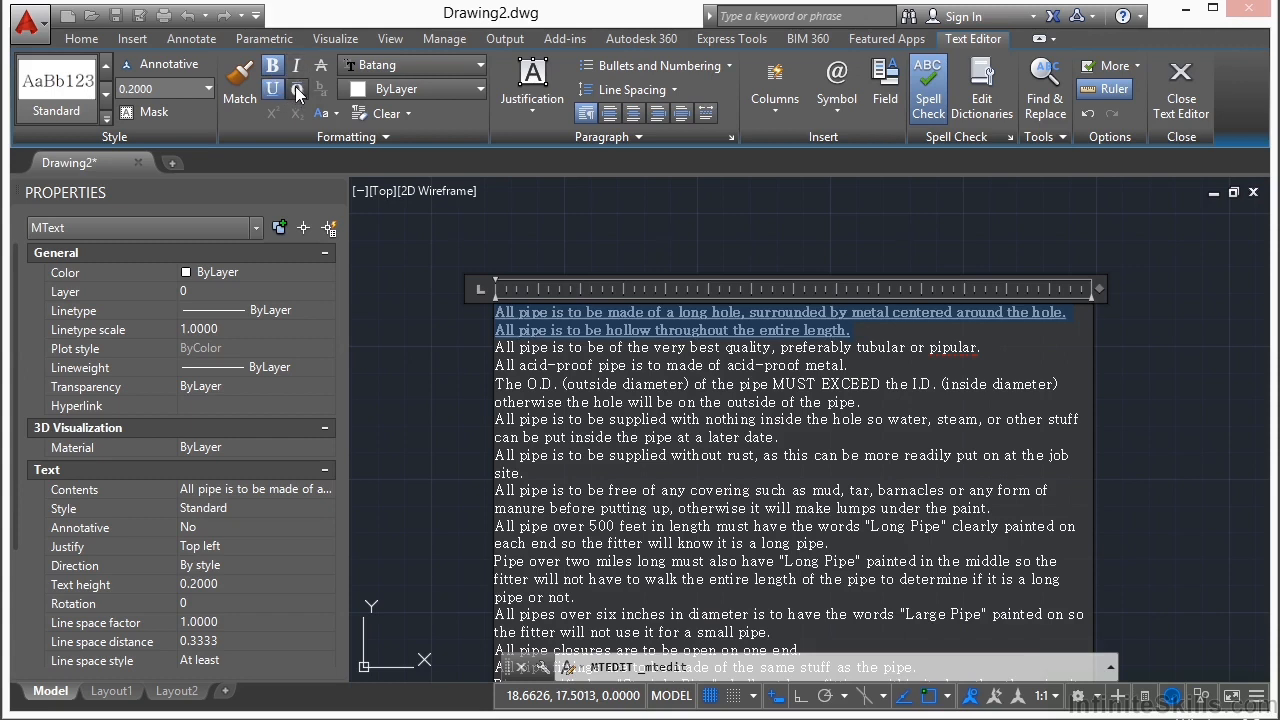
left_click(320, 65)
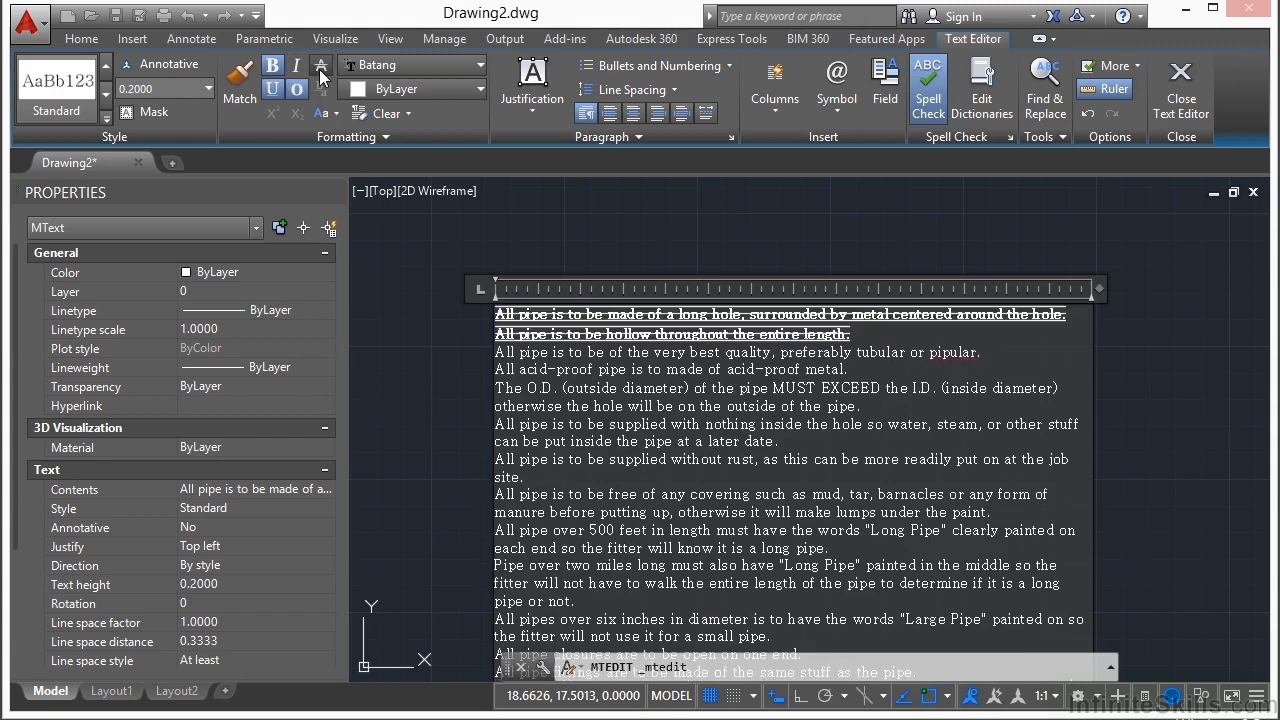
Step: Color the first two lines of the pipe notes dark red (153,27,30), then Yellow
left_click(437, 89)
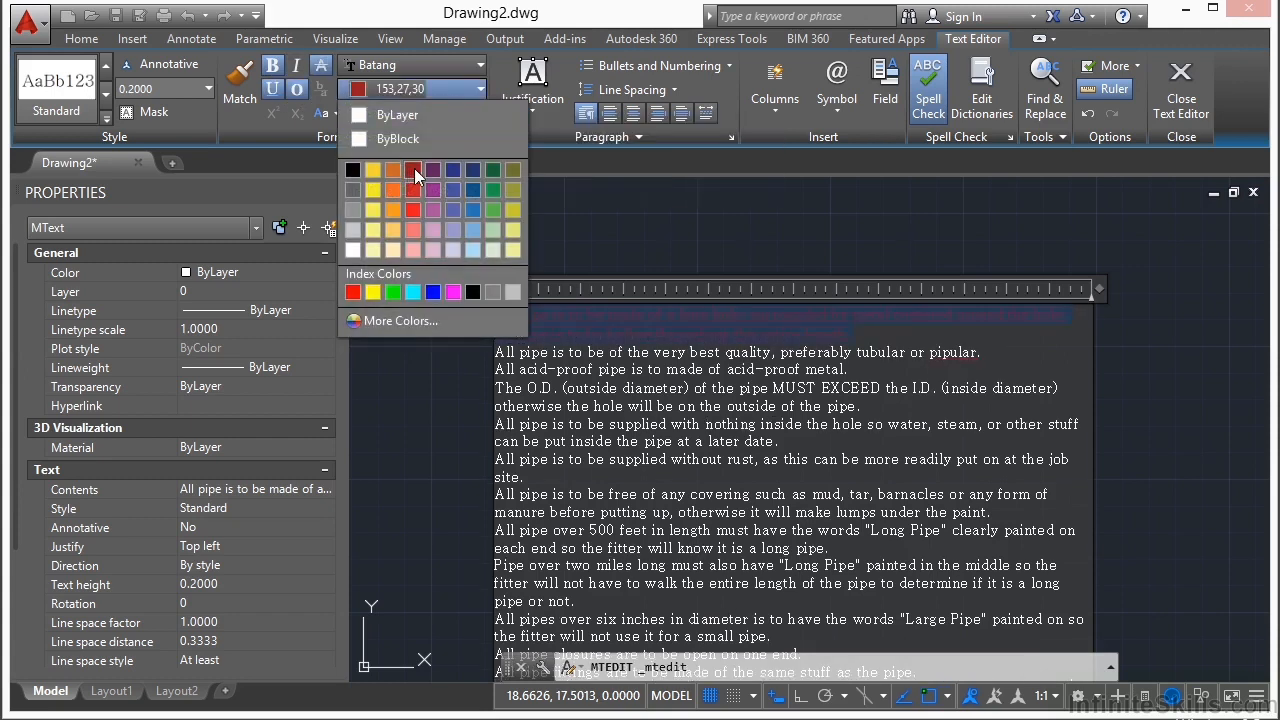
left_click(414, 168)
left_click(421, 88)
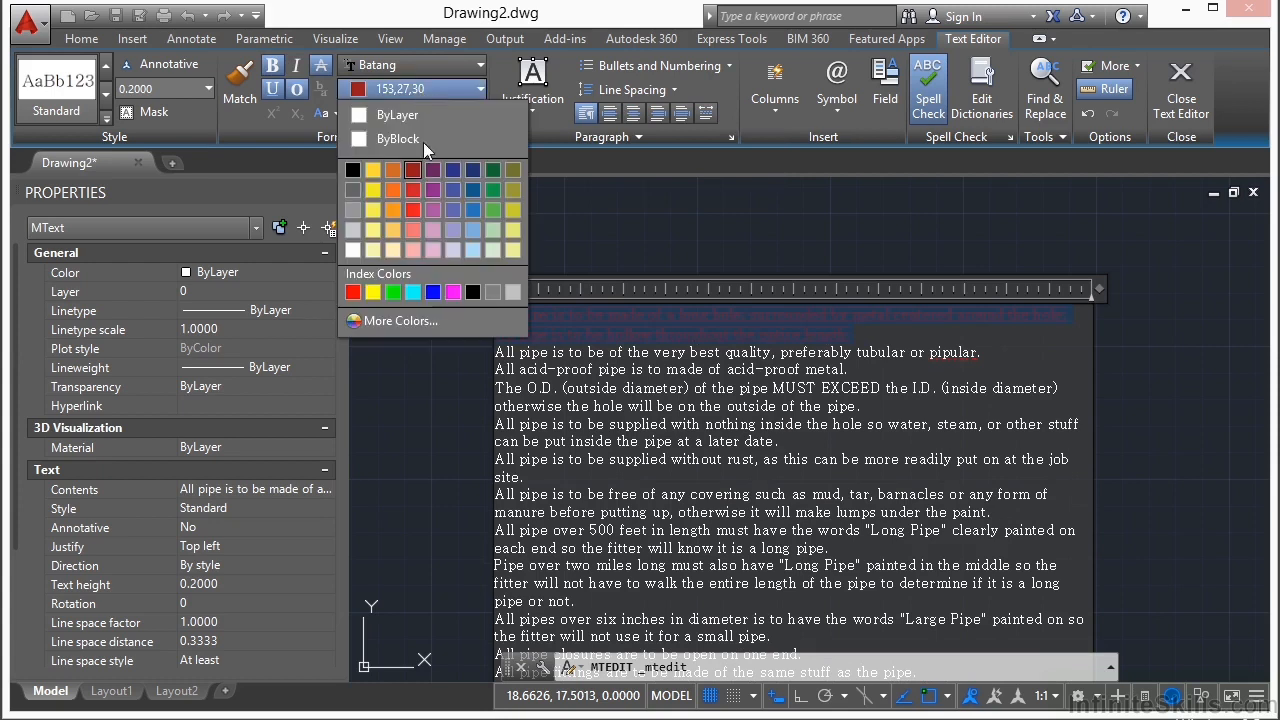
left_click(373, 291)
left_click_drag(780, 340, 510, 322)
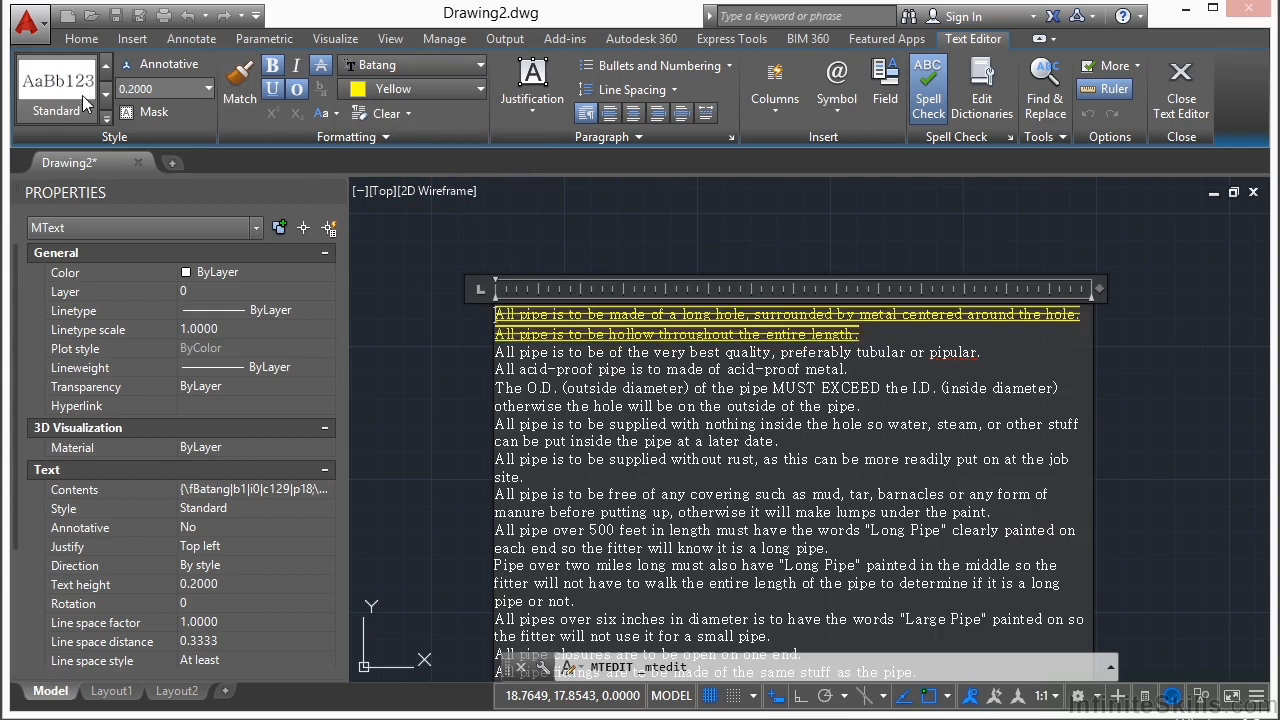
left_click(479, 66)
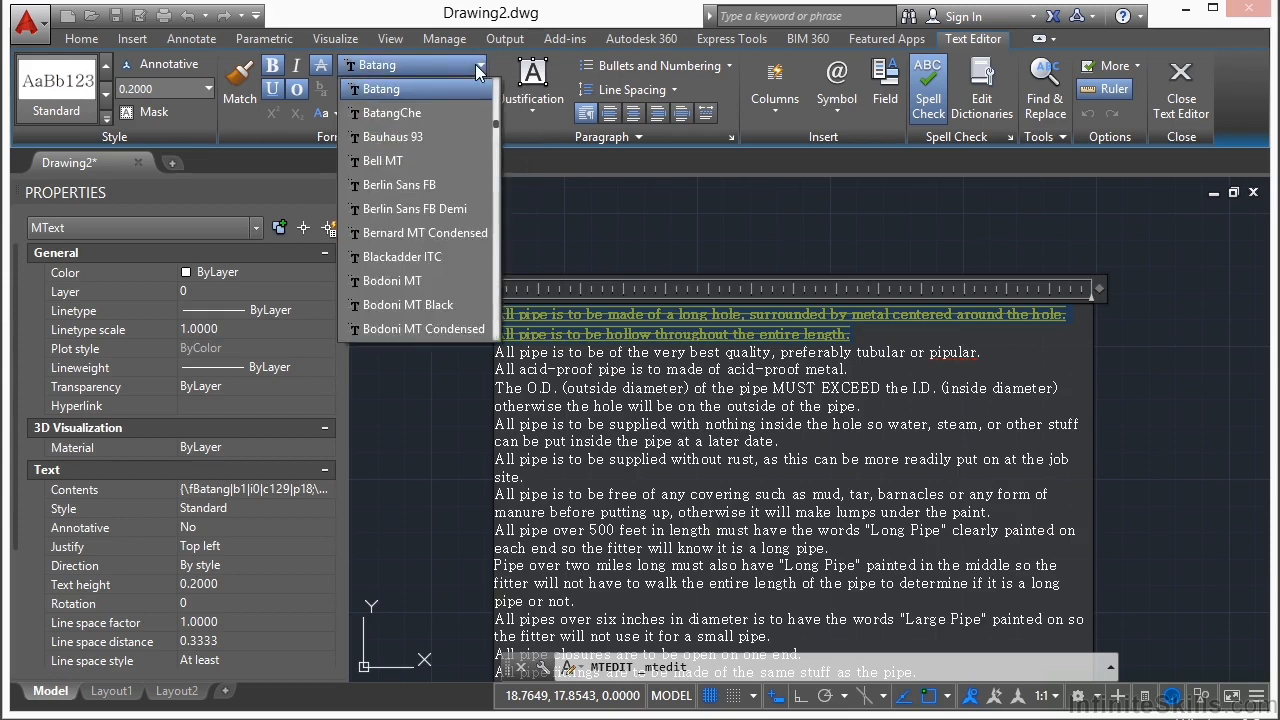
left_click_drag(501, 128, 498, 77)
left_click(447, 86)
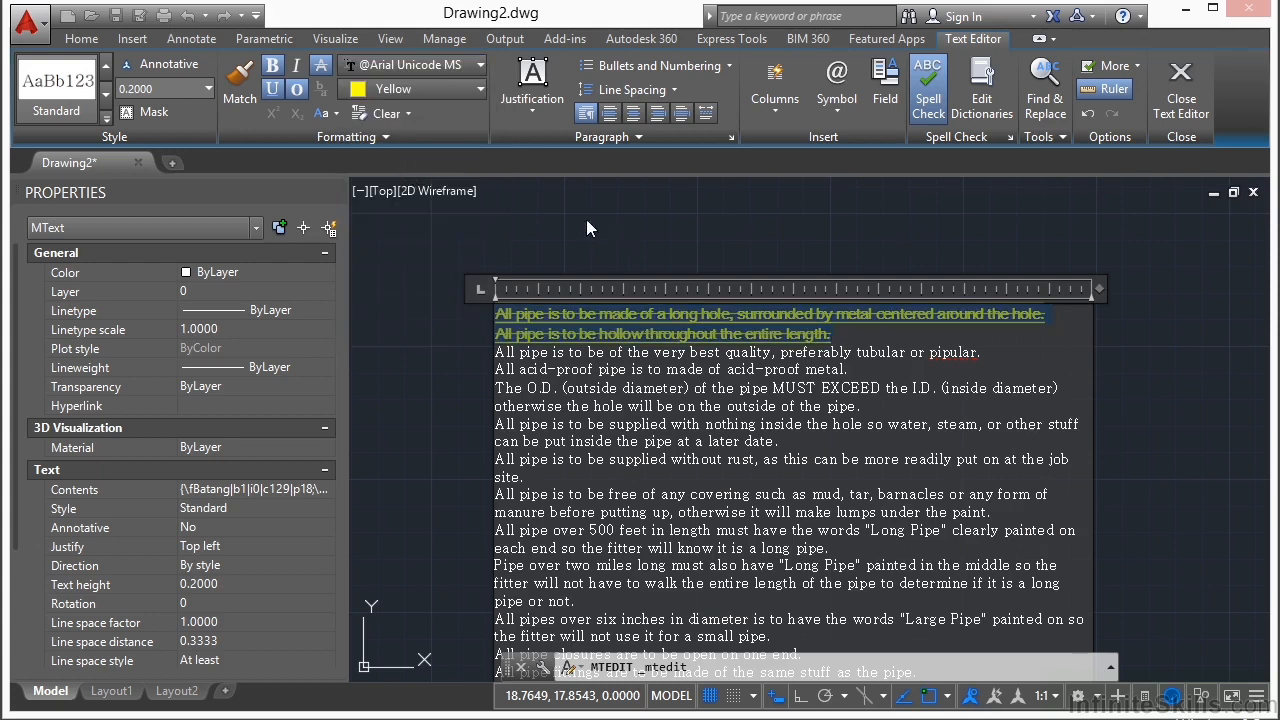
left_click(419, 351)
Step: Change the text style of the pipe notes to Annotative in their properties, then deselect the notes
scroll(560, 321, "up", 4)
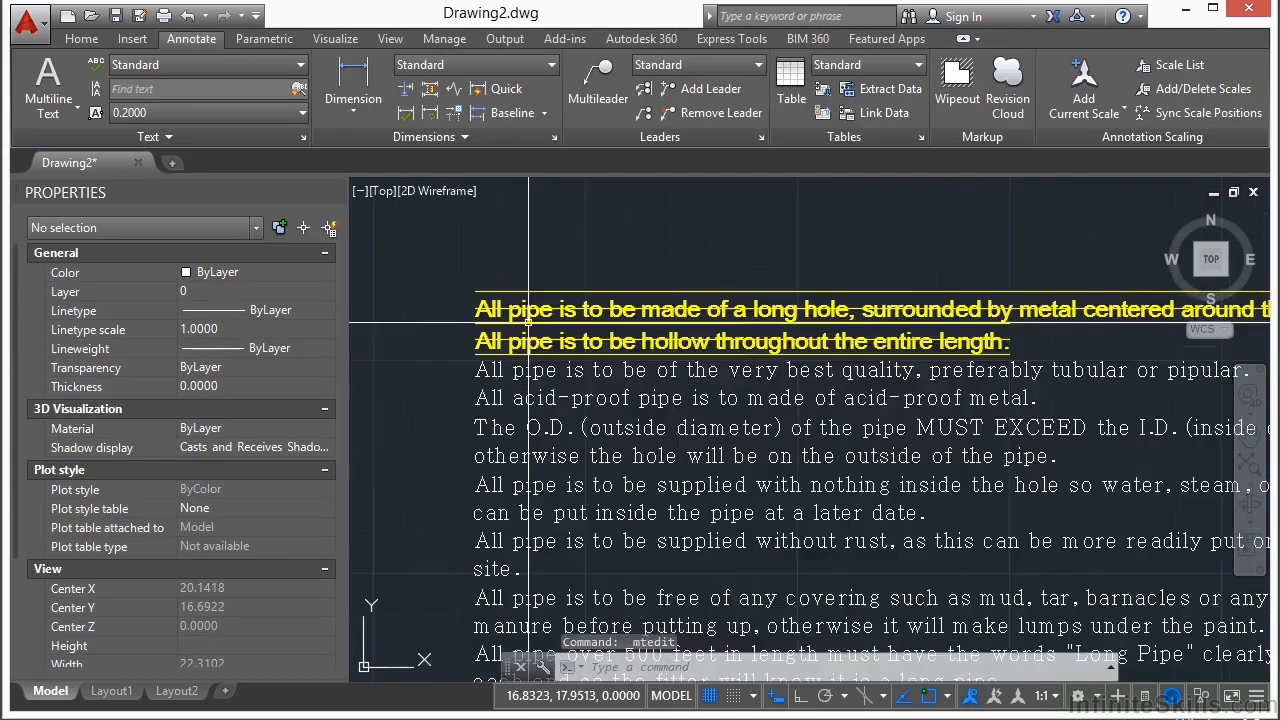
scroll(510, 285, "down", 3)
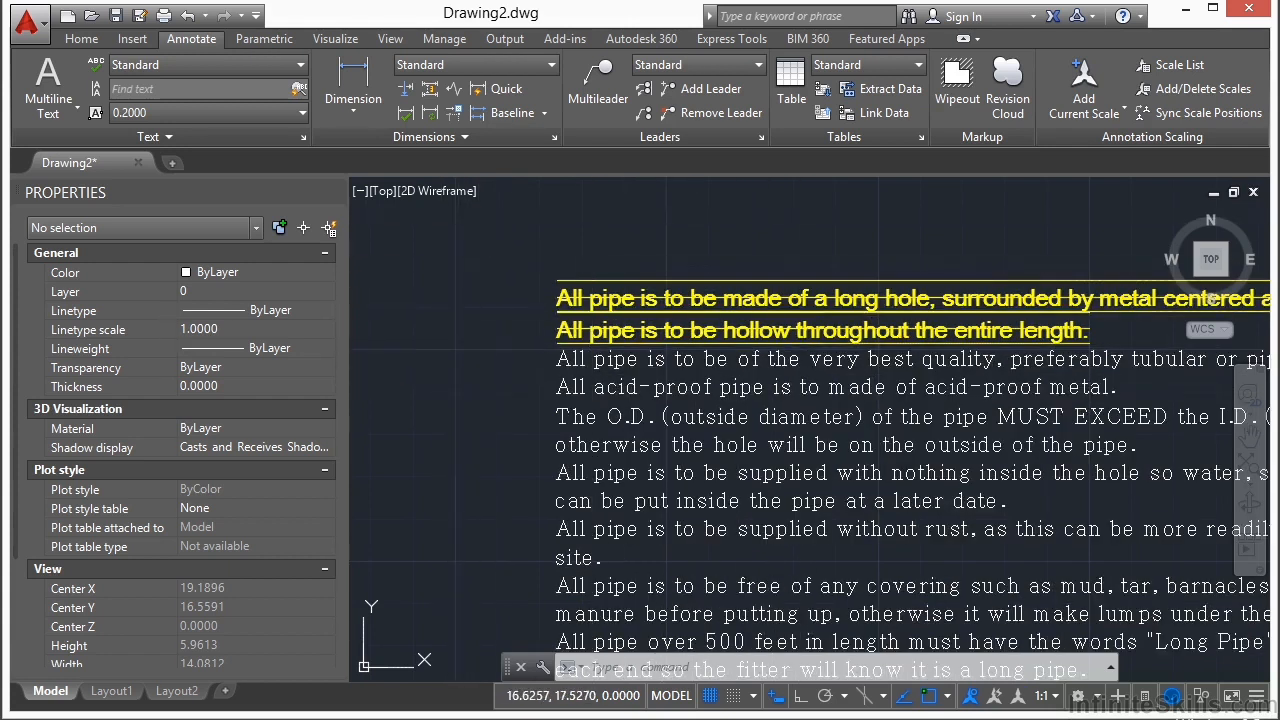
left_click(593, 347)
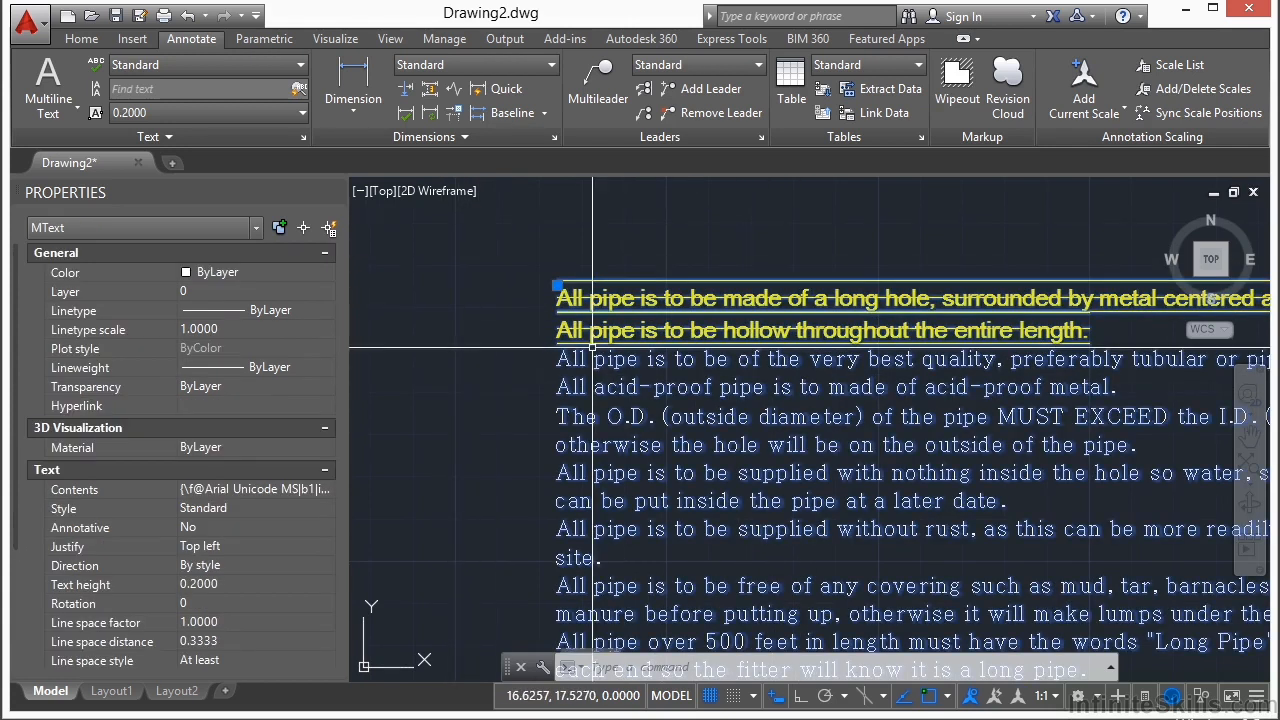
left_click(304, 510)
left_click(328, 509)
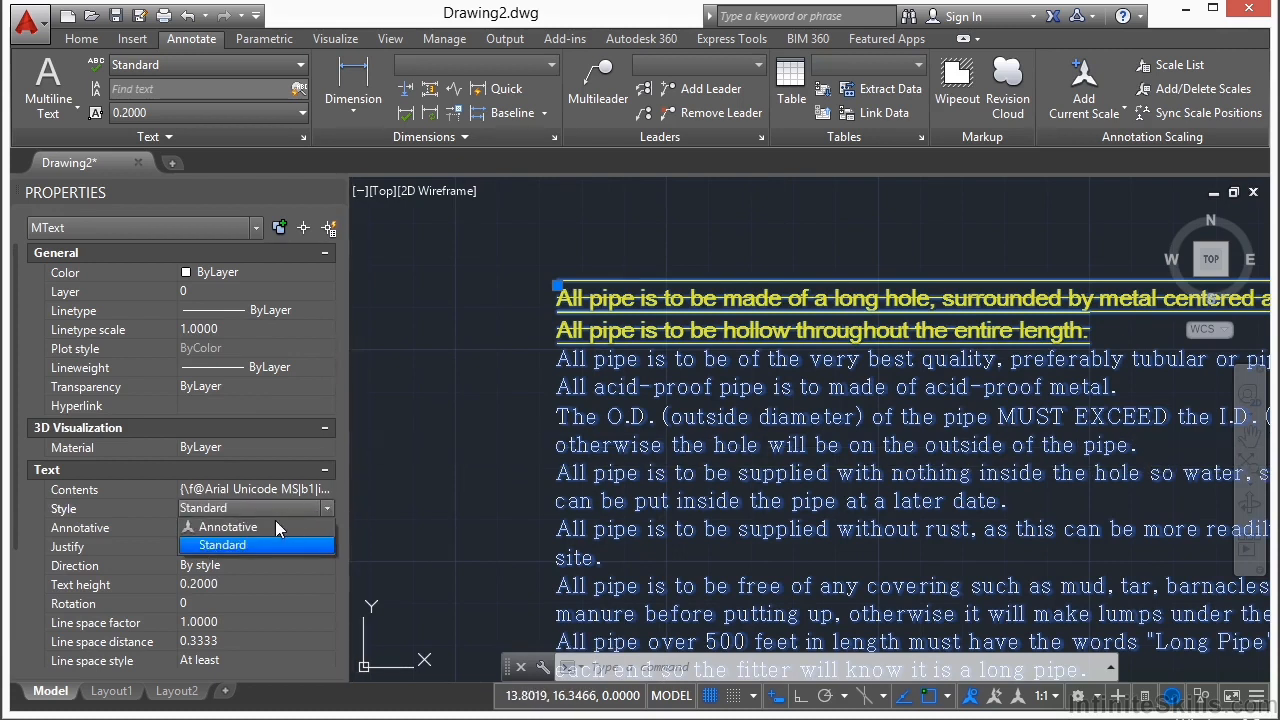
left_click(236, 527)
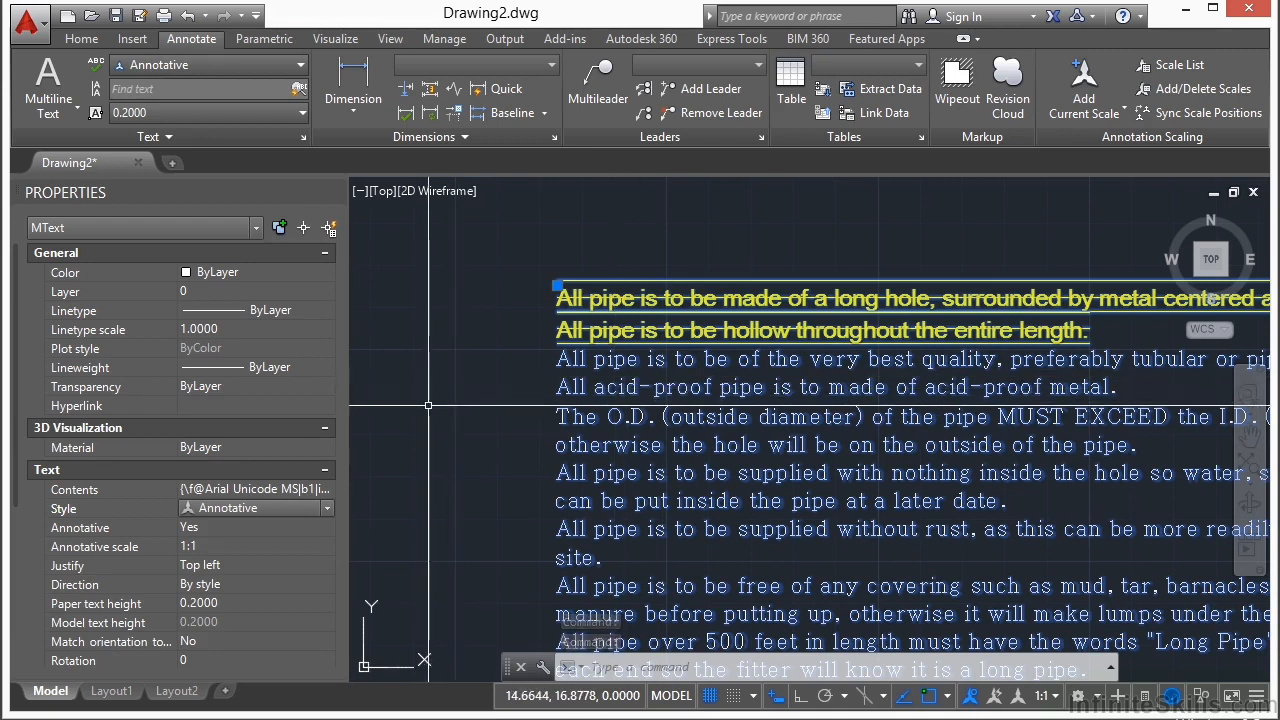
key("Escape")
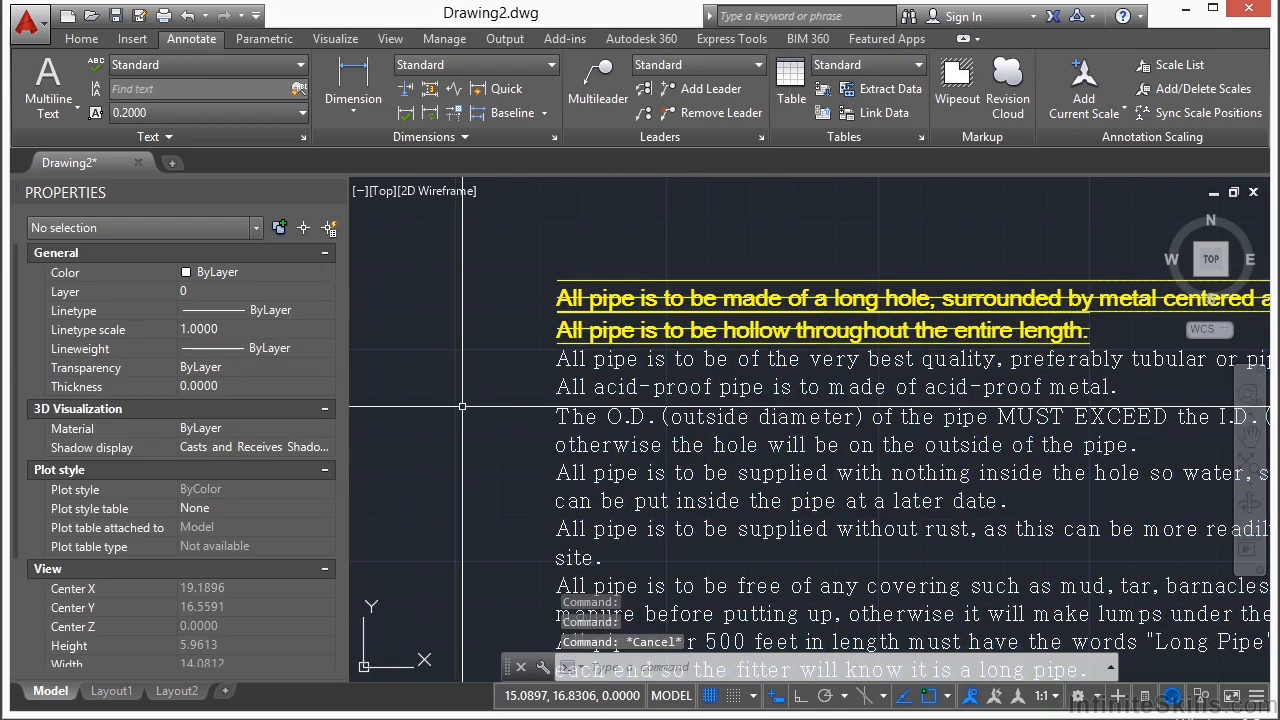
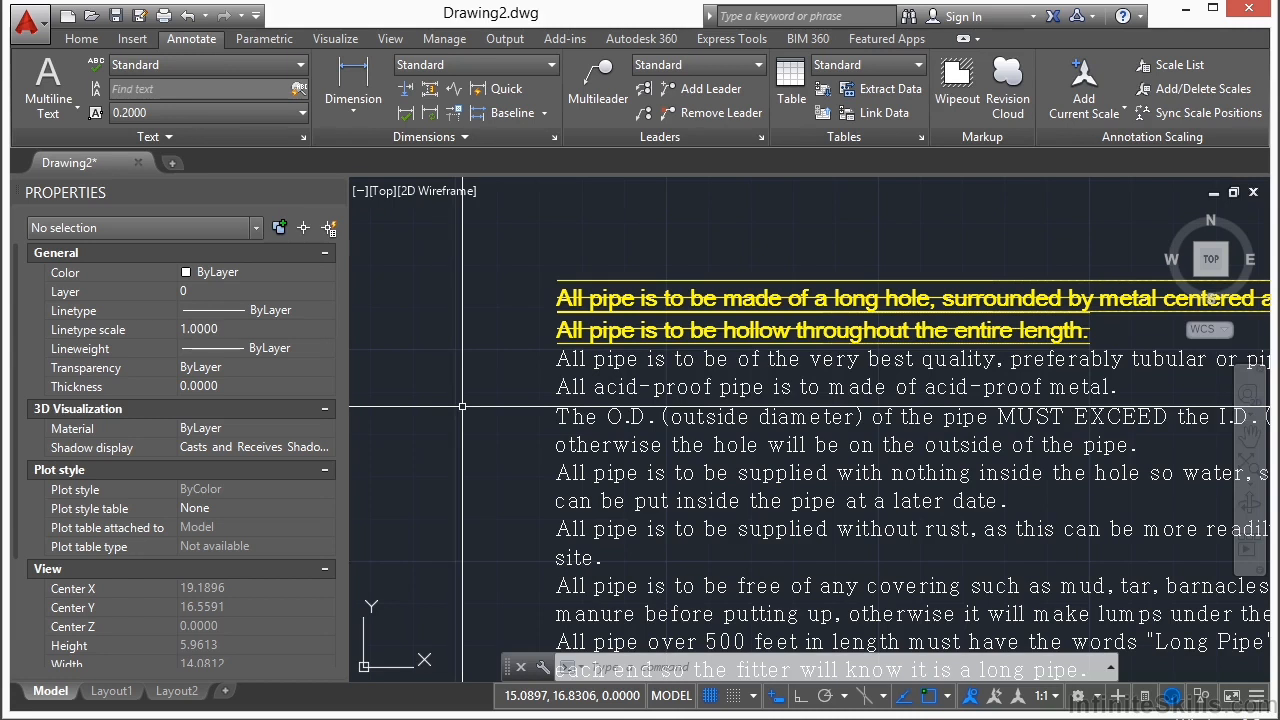
Step: Draw four separate diagonal lines crossing the pipe notes from lower left to upper right
scroll(498, 363, "down", 2)
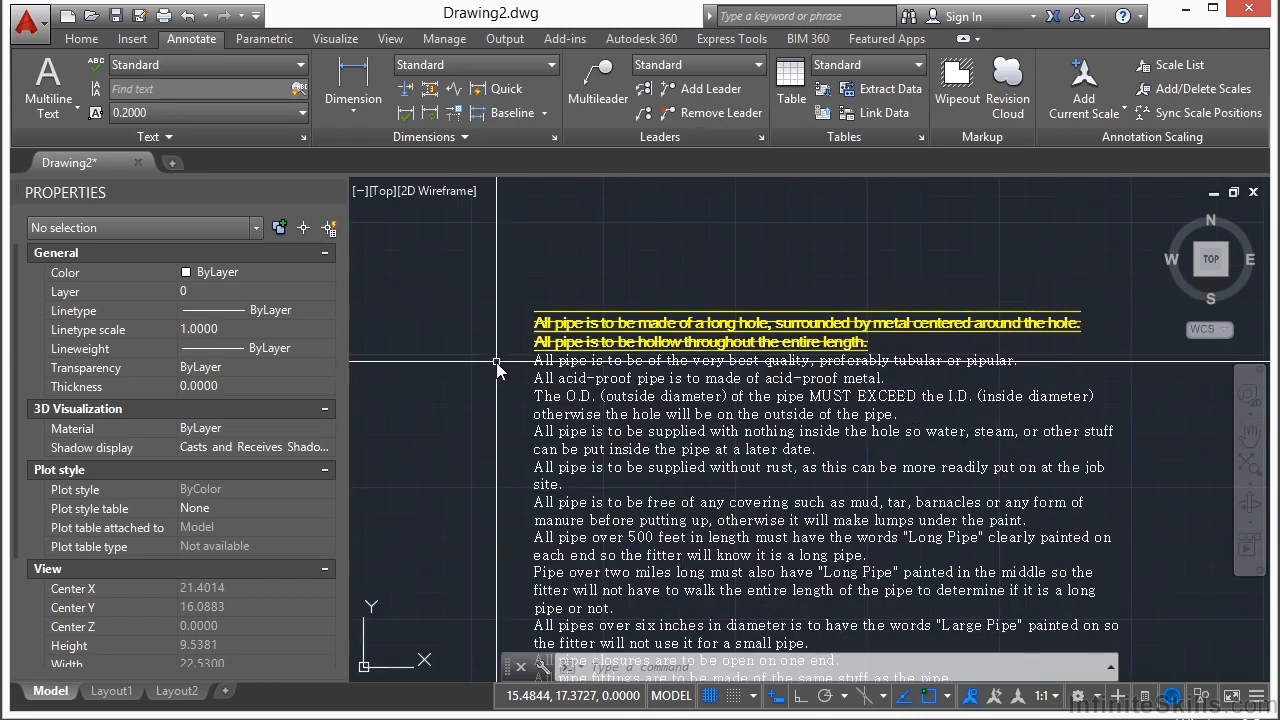
type("l")
key("Return")
left_click(455, 510)
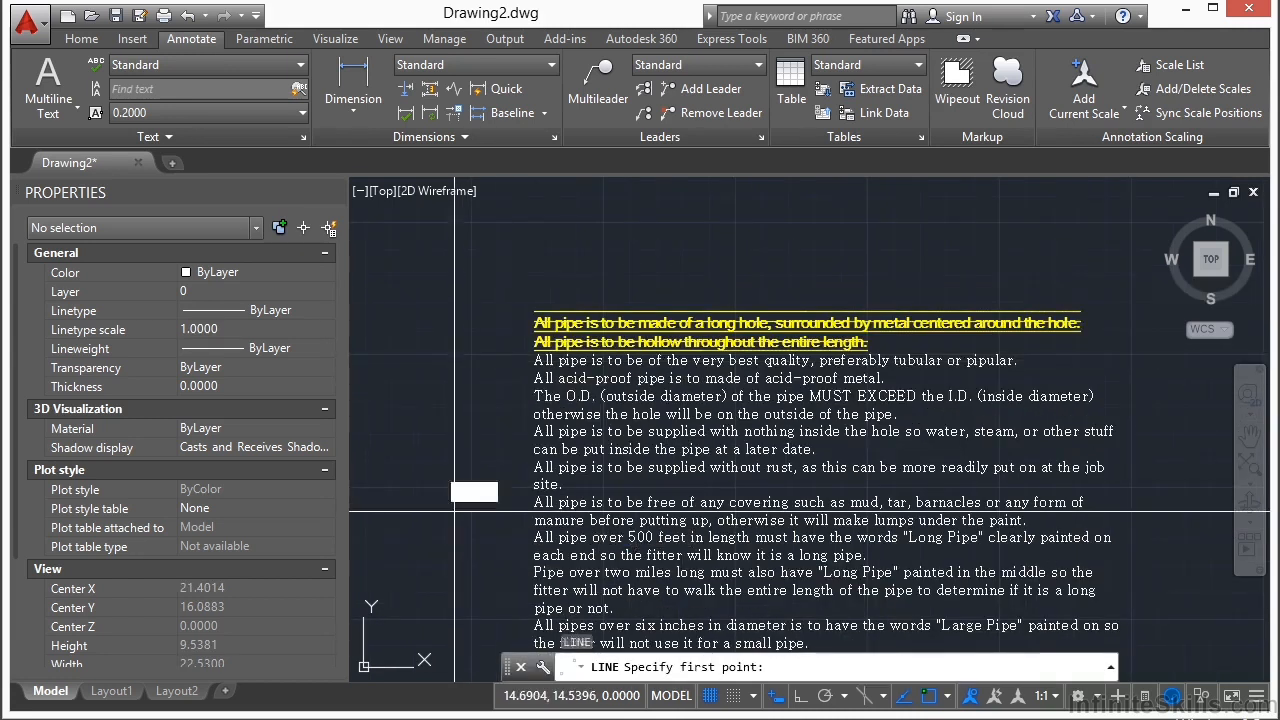
left_click(799, 213)
scroll(816, 243, "down", 2)
key("Return")
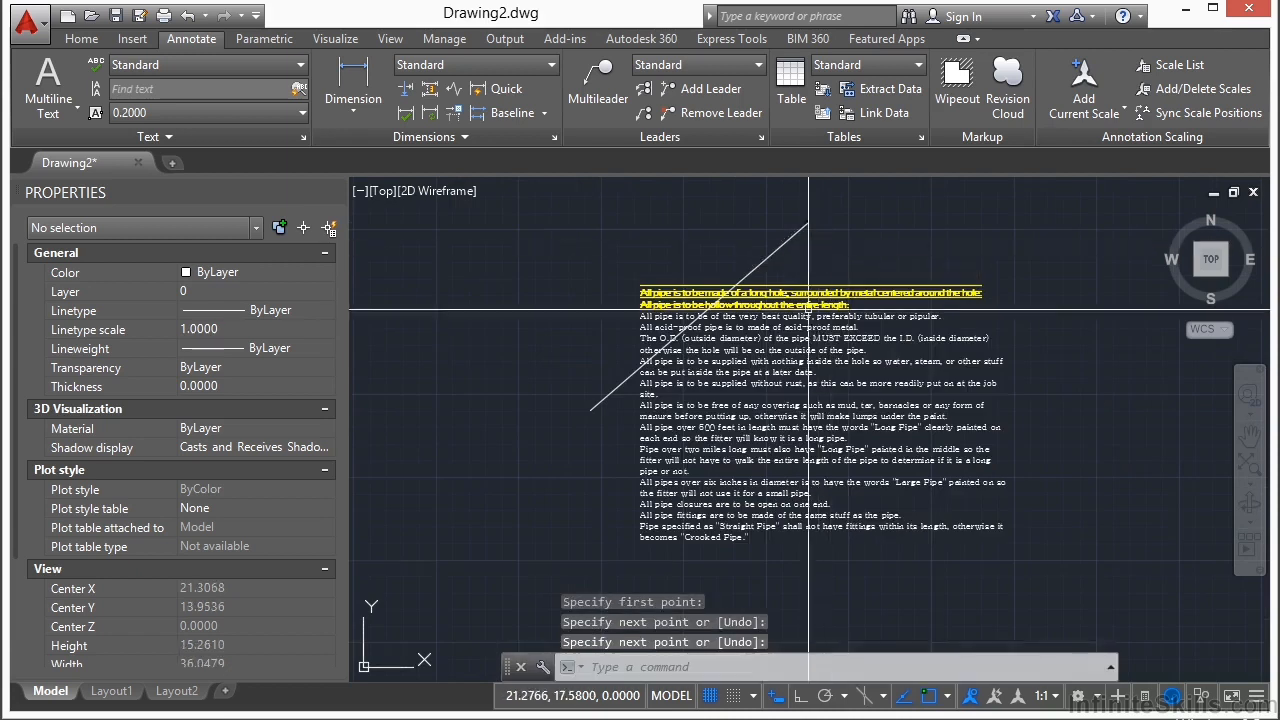
key("Return")
left_click(601, 484)
left_click(847, 244)
key("Return")
key("Return")
left_click(609, 565)
left_click(992, 236)
key("Return")
key("Return")
left_click(1033, 337)
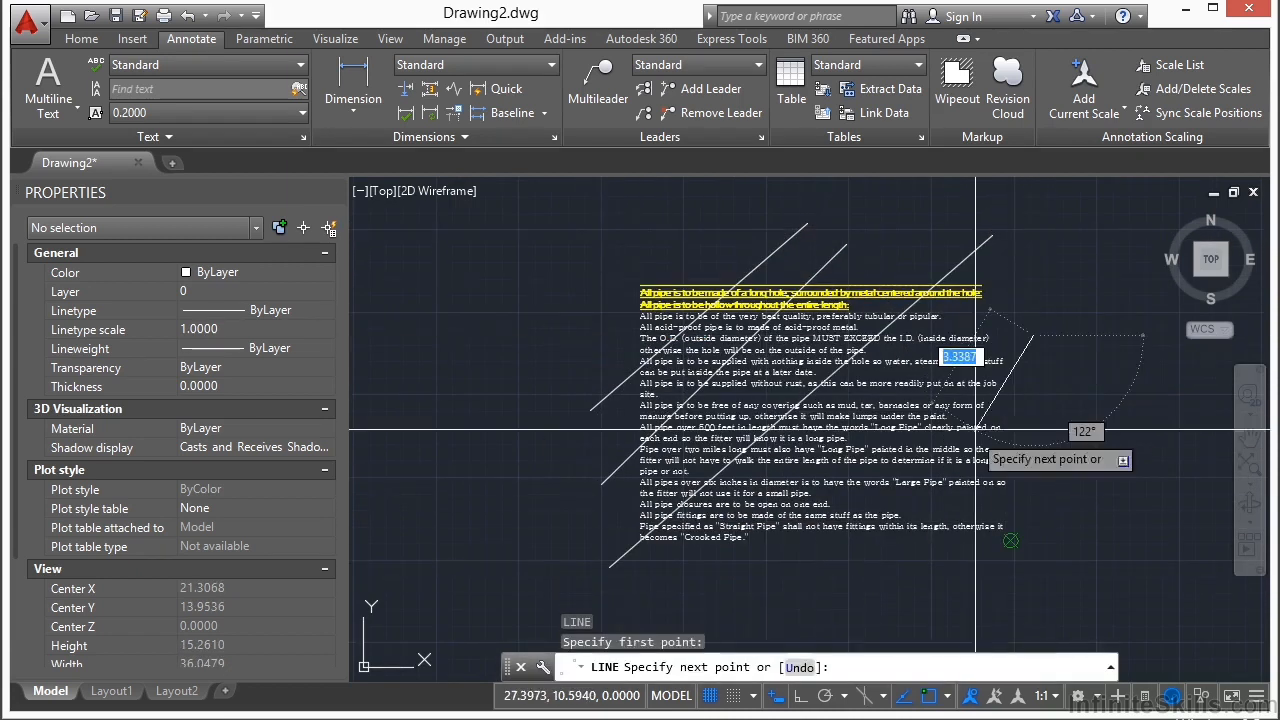
left_click(770, 577)
key("Return")
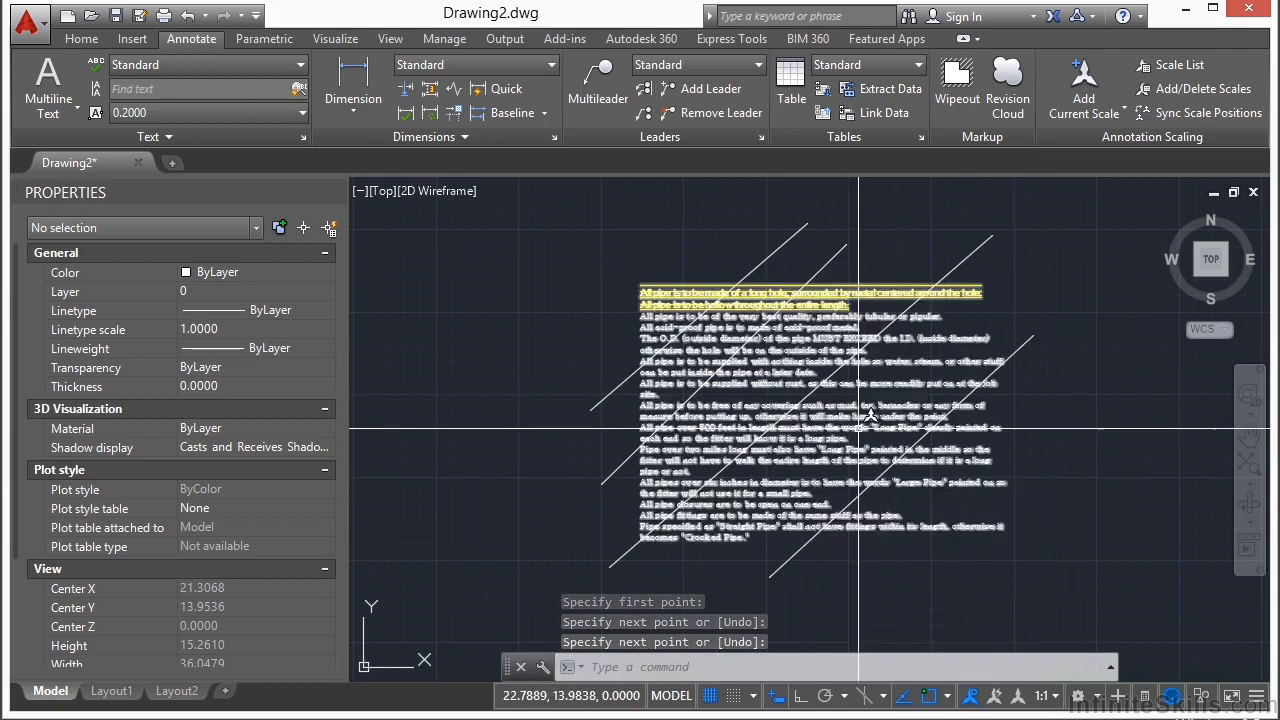
Step: Give the pipe notes a background mask with border offset factor 1.1 and the drawing background color, then deselect them
left_click(859, 428)
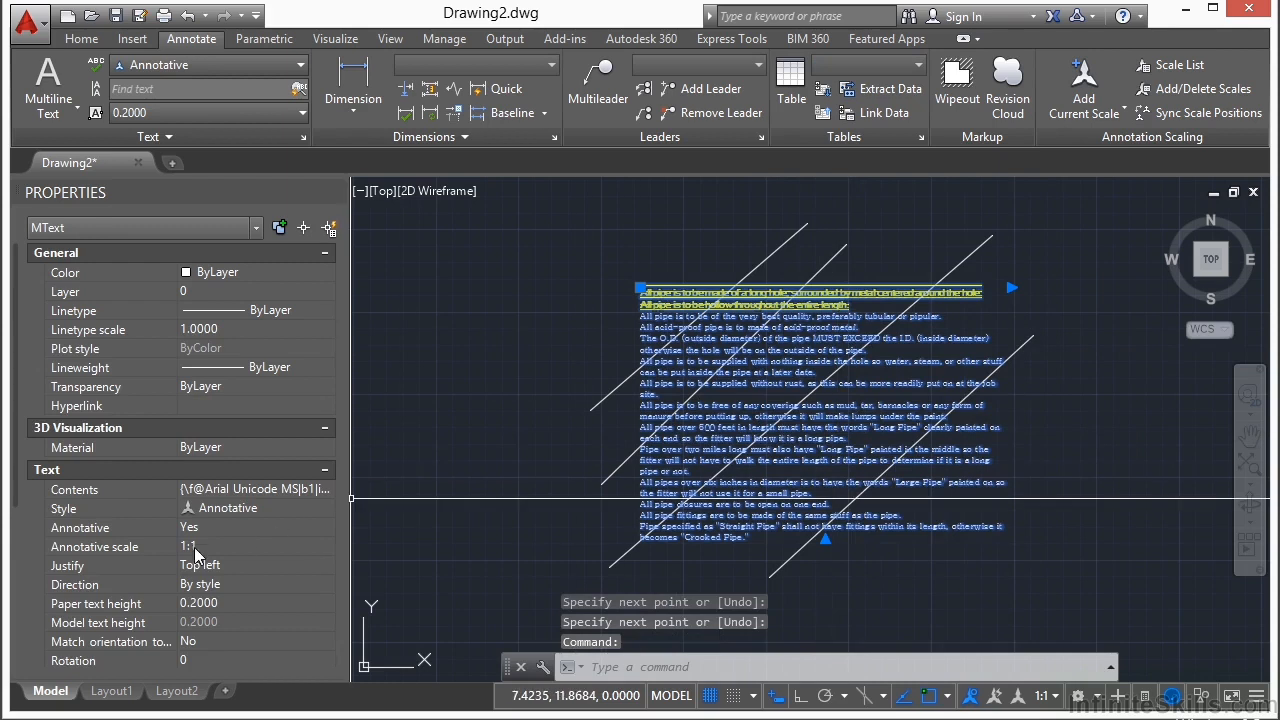
scroll(98, 631, "down", 3)
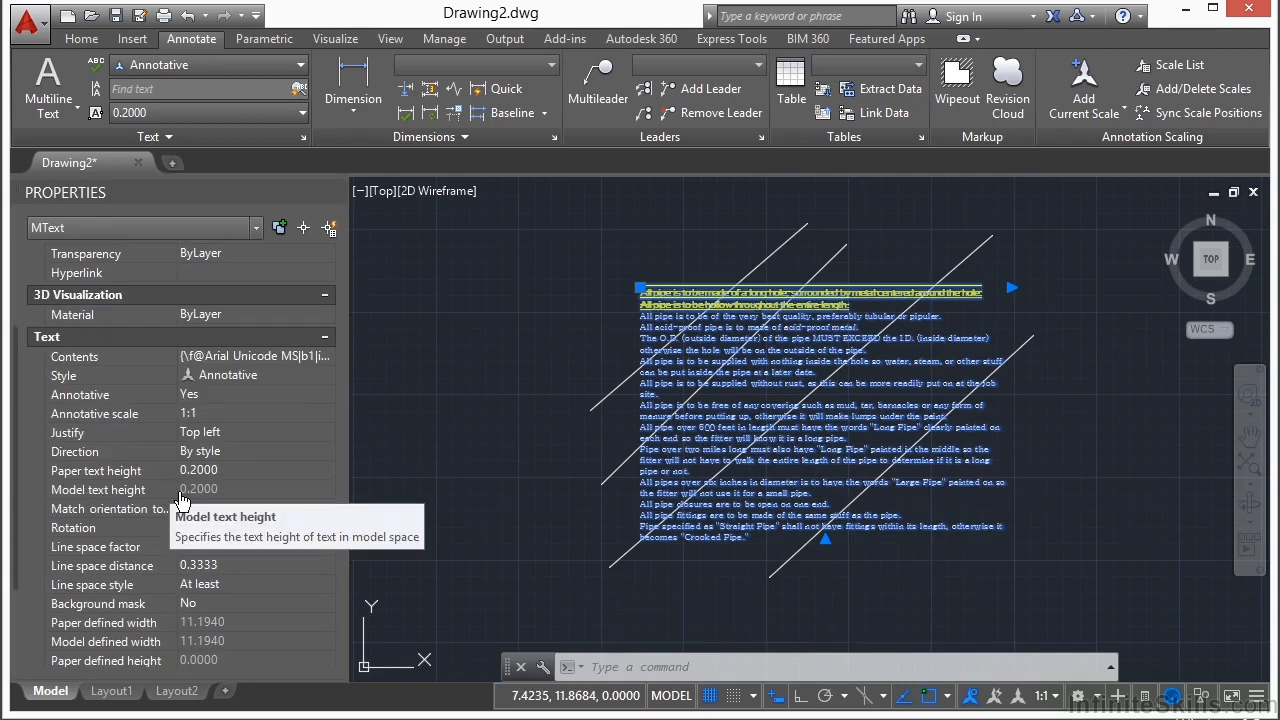
left_click(186, 603)
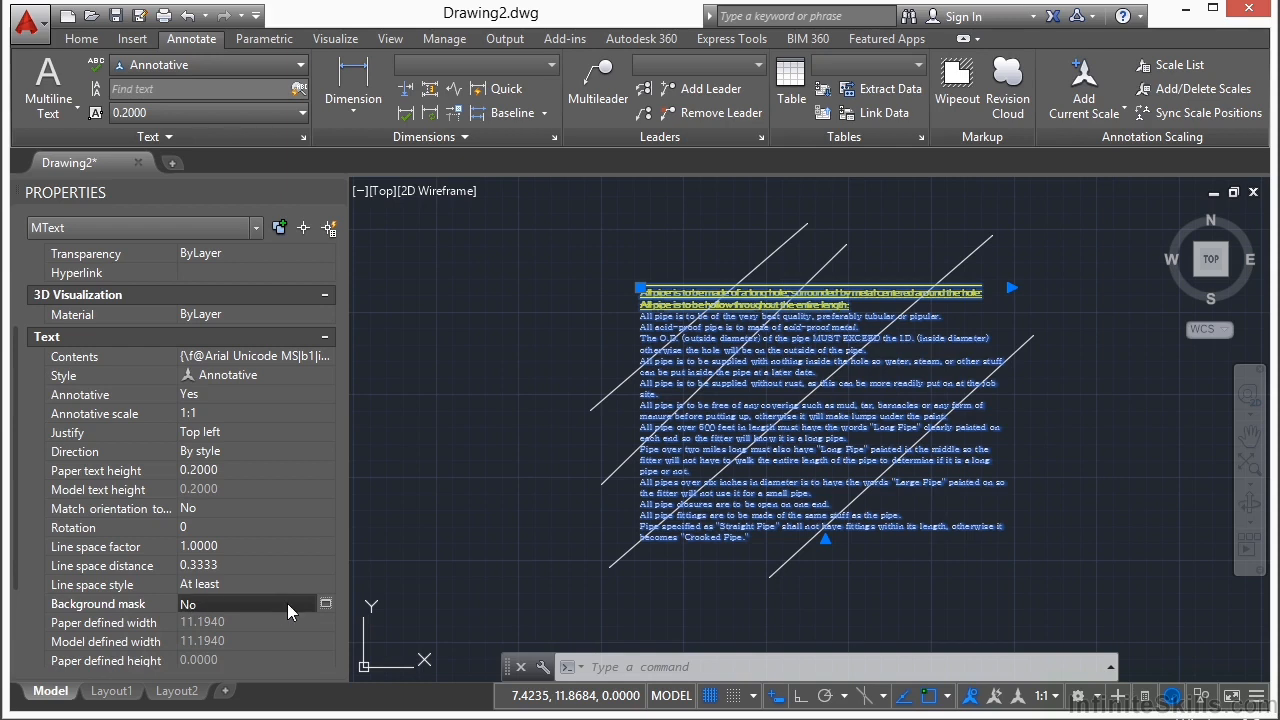
left_click(322, 603)
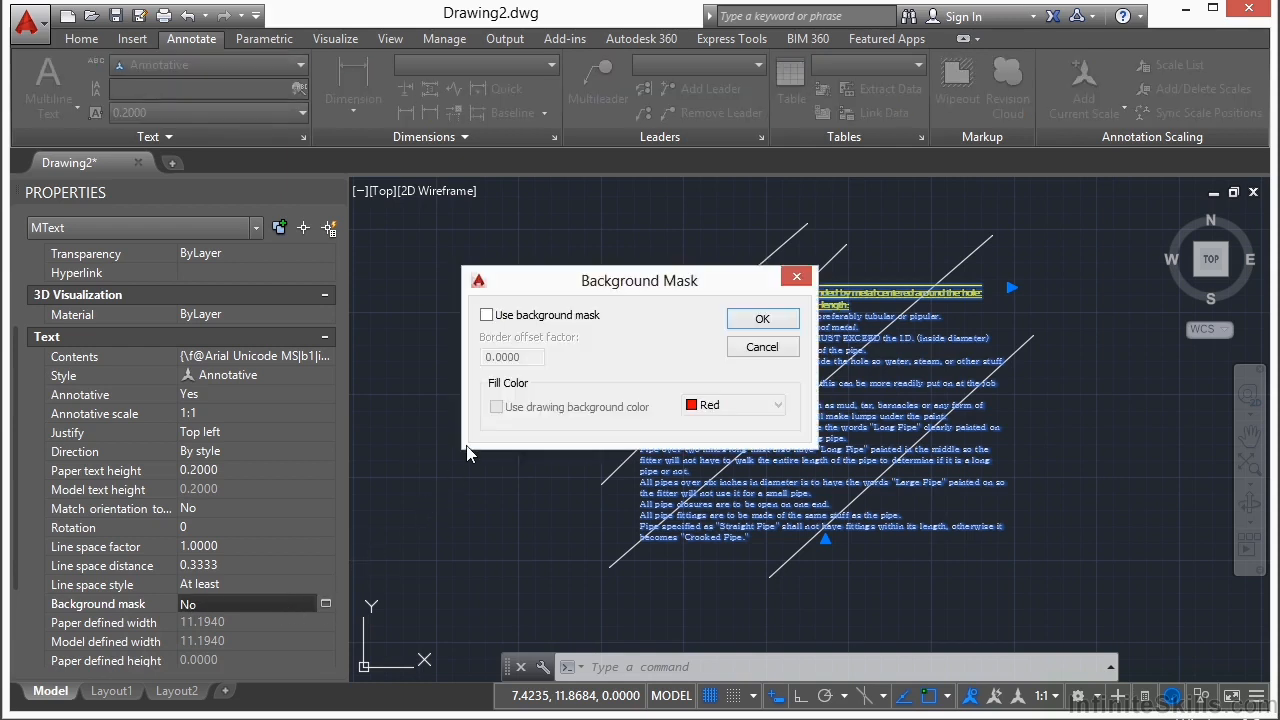
left_click(487, 316)
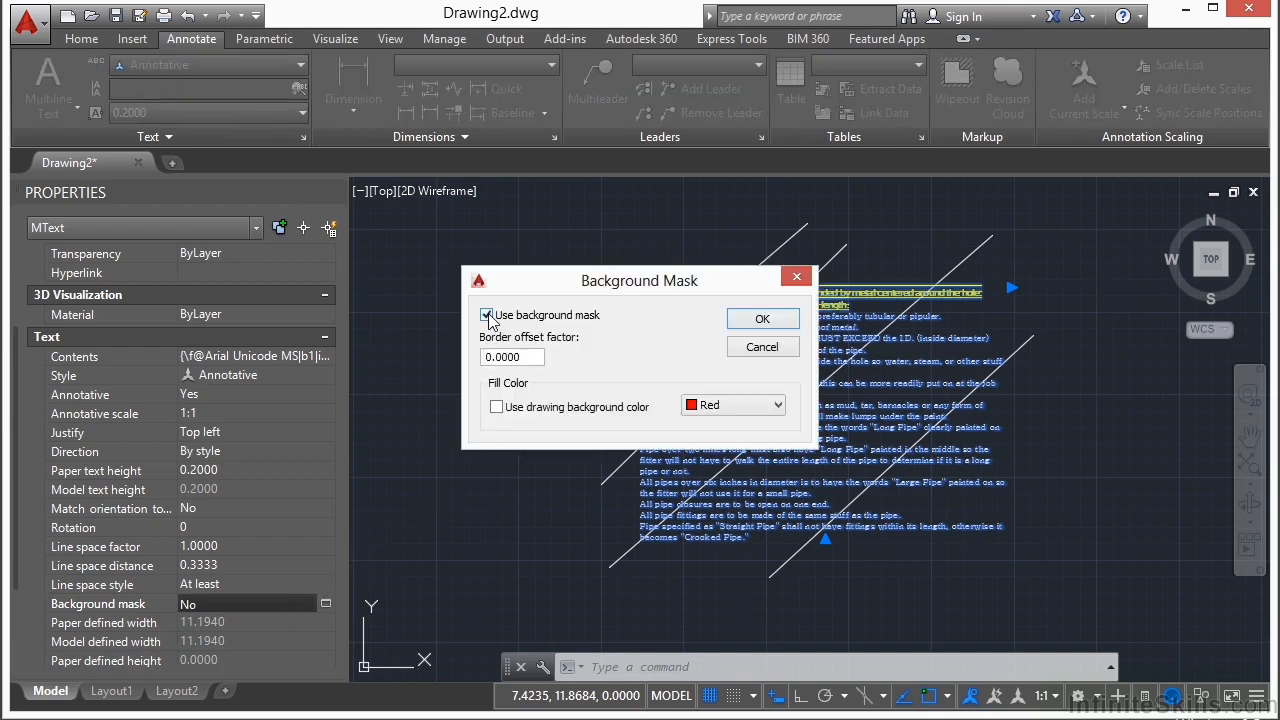
left_click_drag(534, 359, 484, 360)
type("1.1")
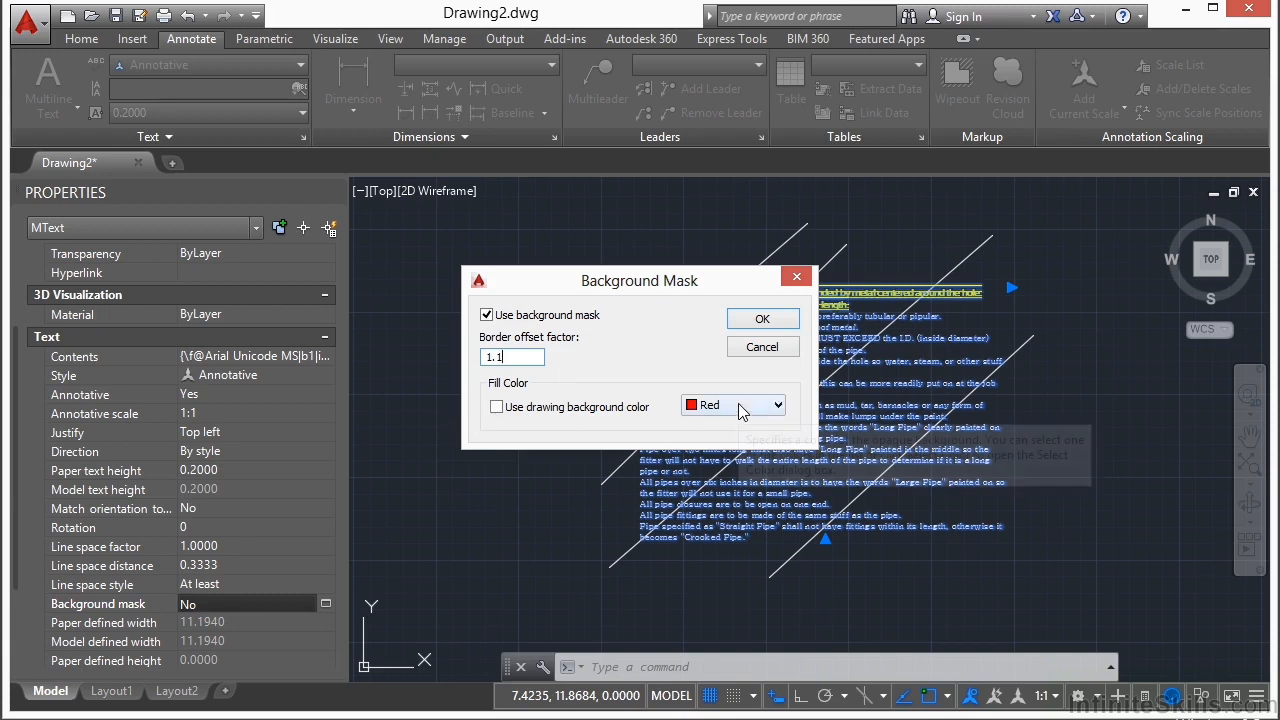
left_click(497, 407)
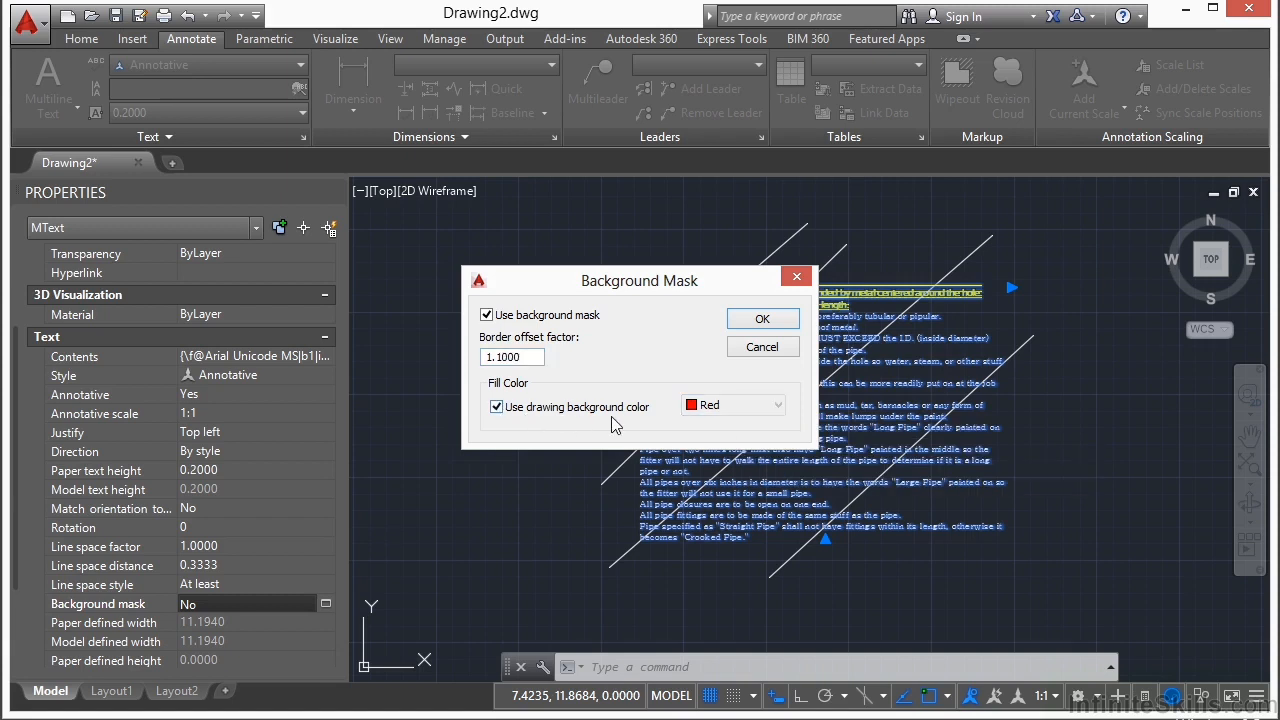
left_click(757, 320)
key("Escape")
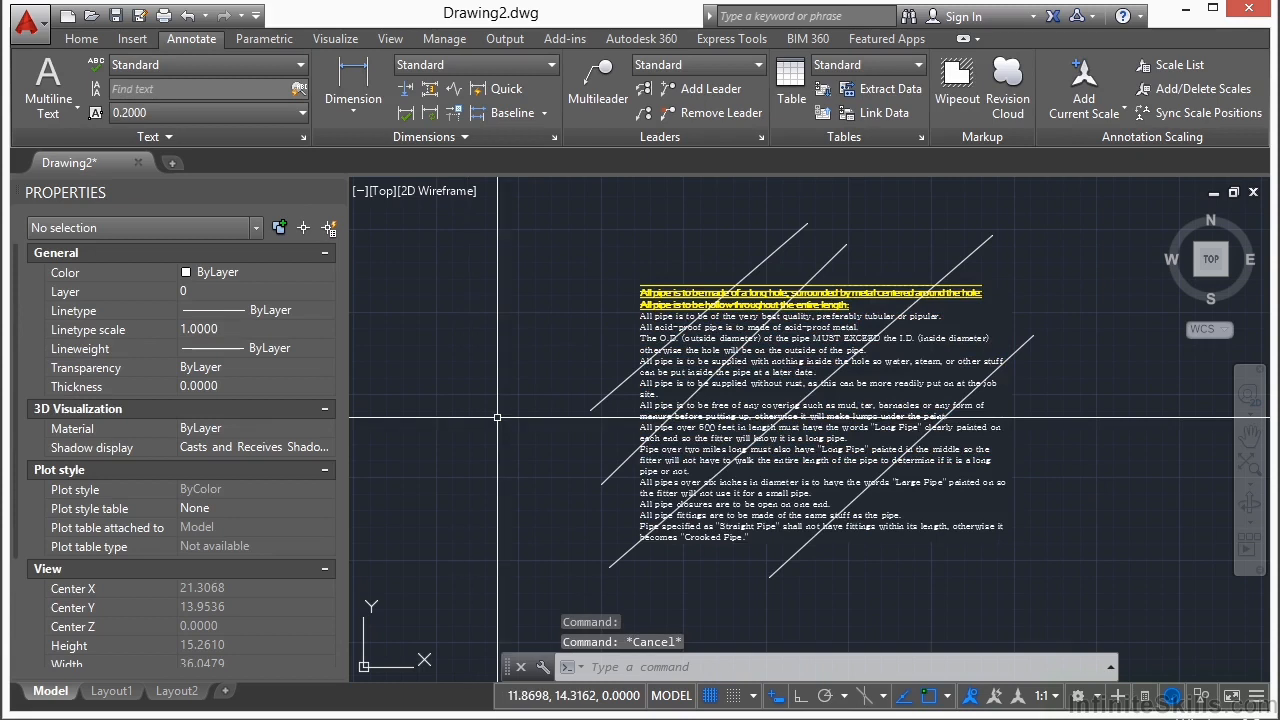
Step: Open and close the pipe notes' text editor, then bring the notes to the front of the draw order
double_click(705, 349)
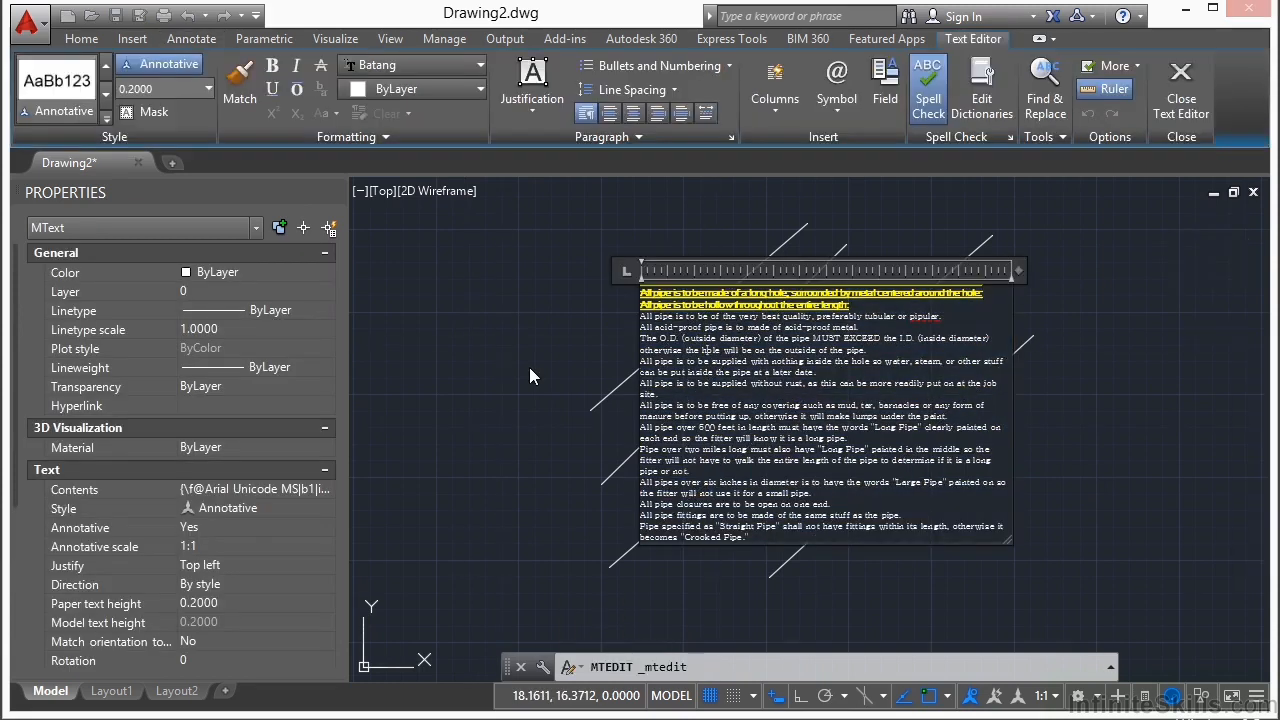
left_click(529, 367)
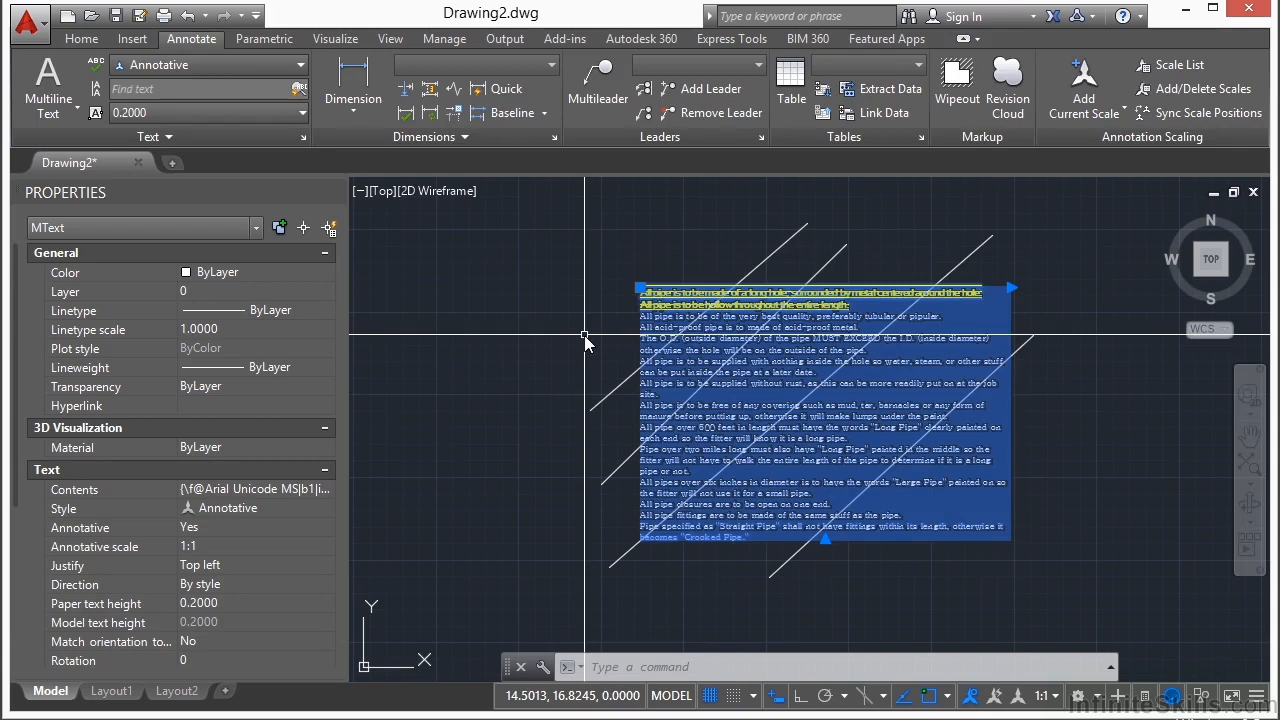
type("DR")
key("Return")
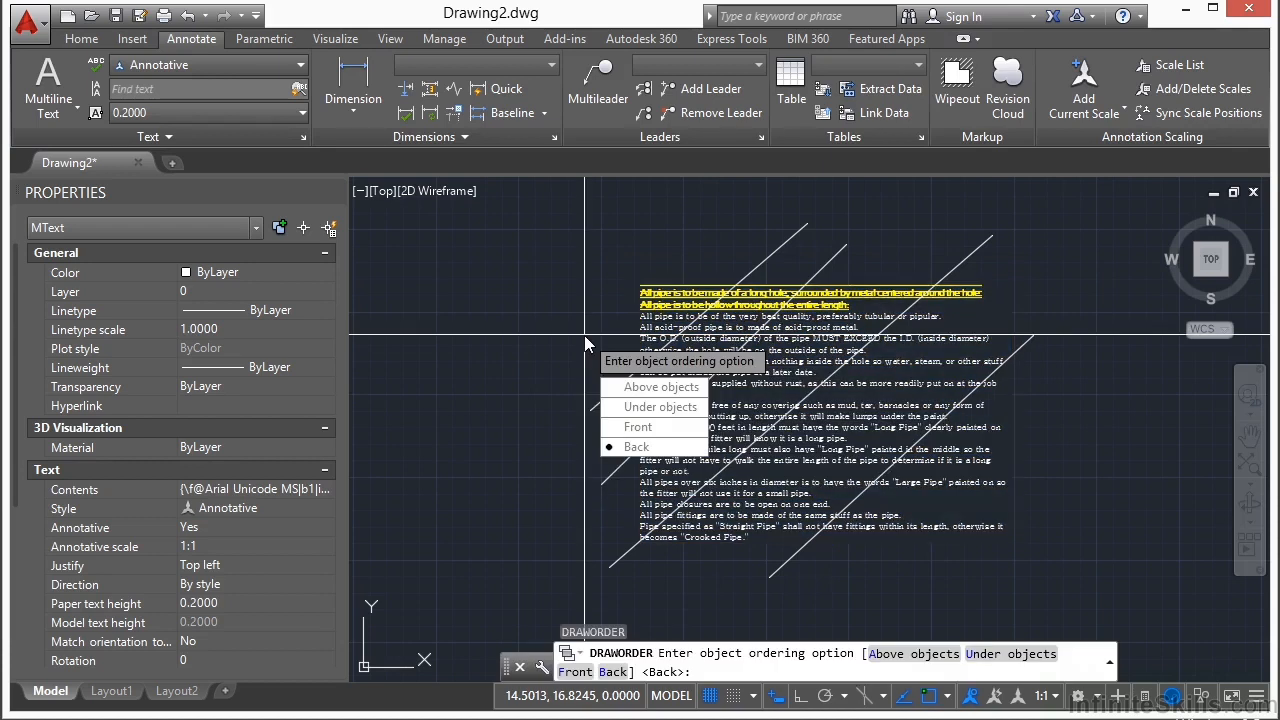
type("f")
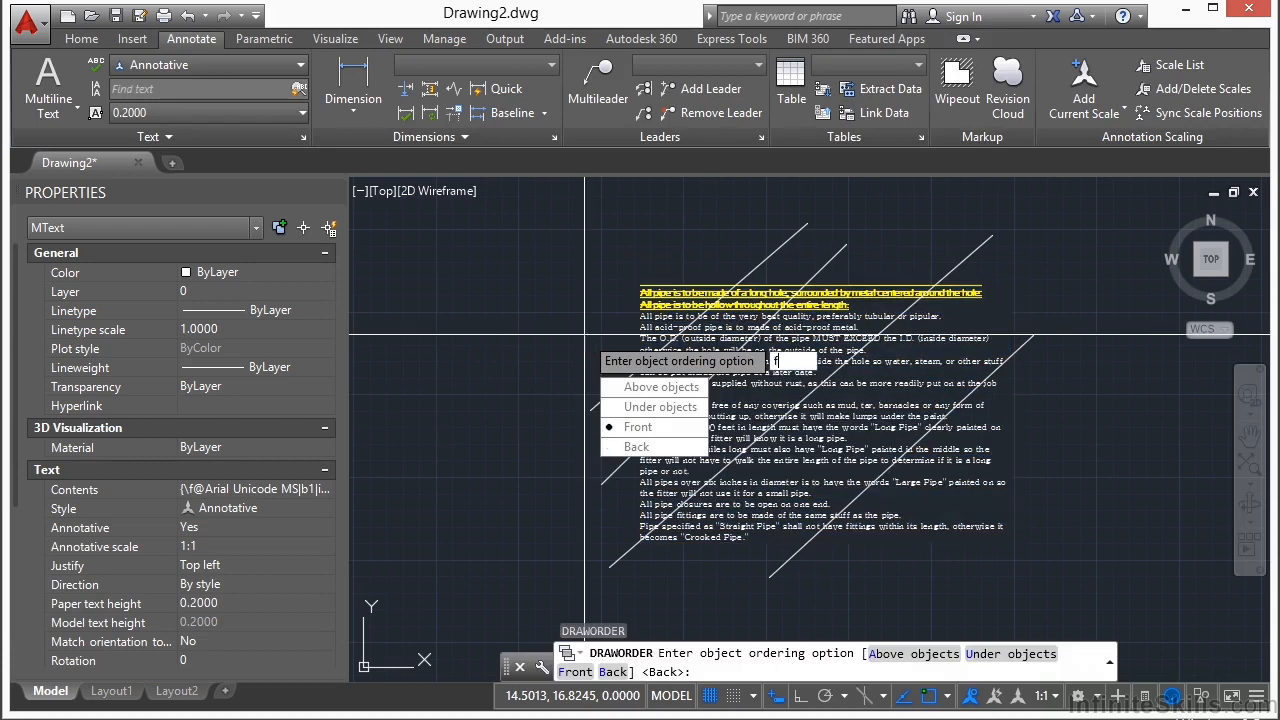
key("Return")
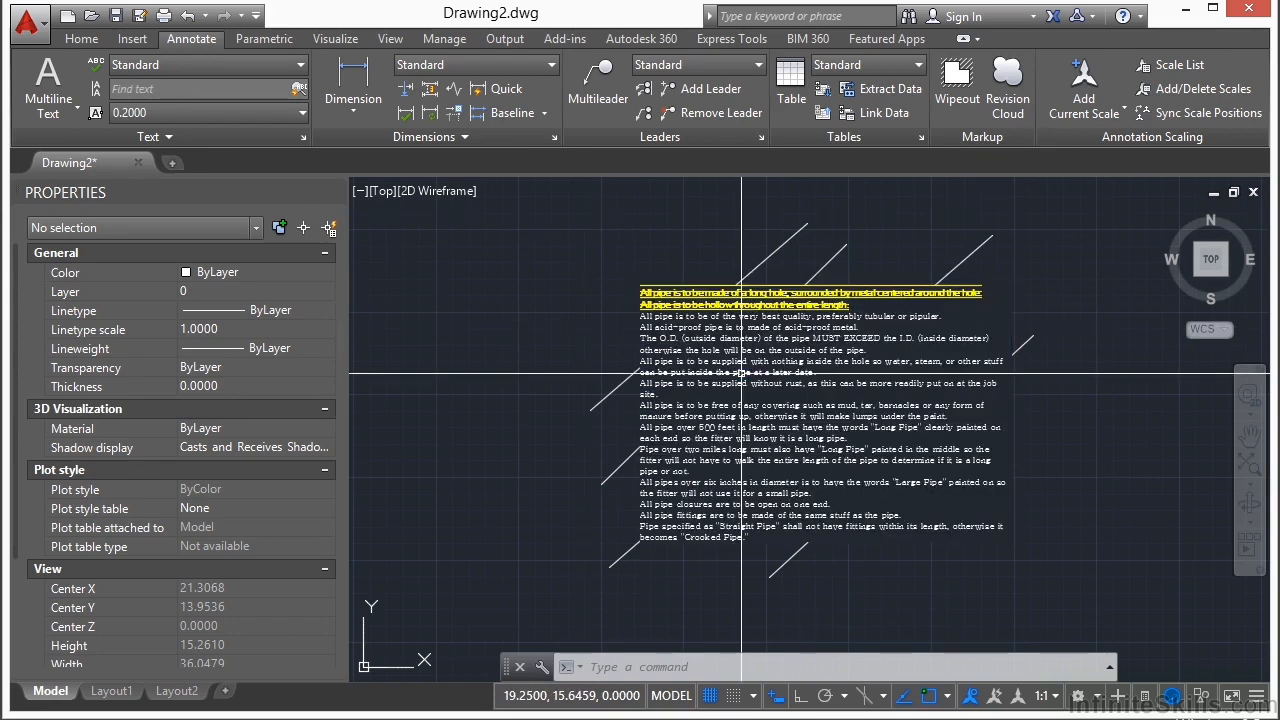
Step: Open the pipe notes for editing, review the editor's paste special, symbol, paragraph alignment, column and case options, and close the editor
double_click(777, 380)
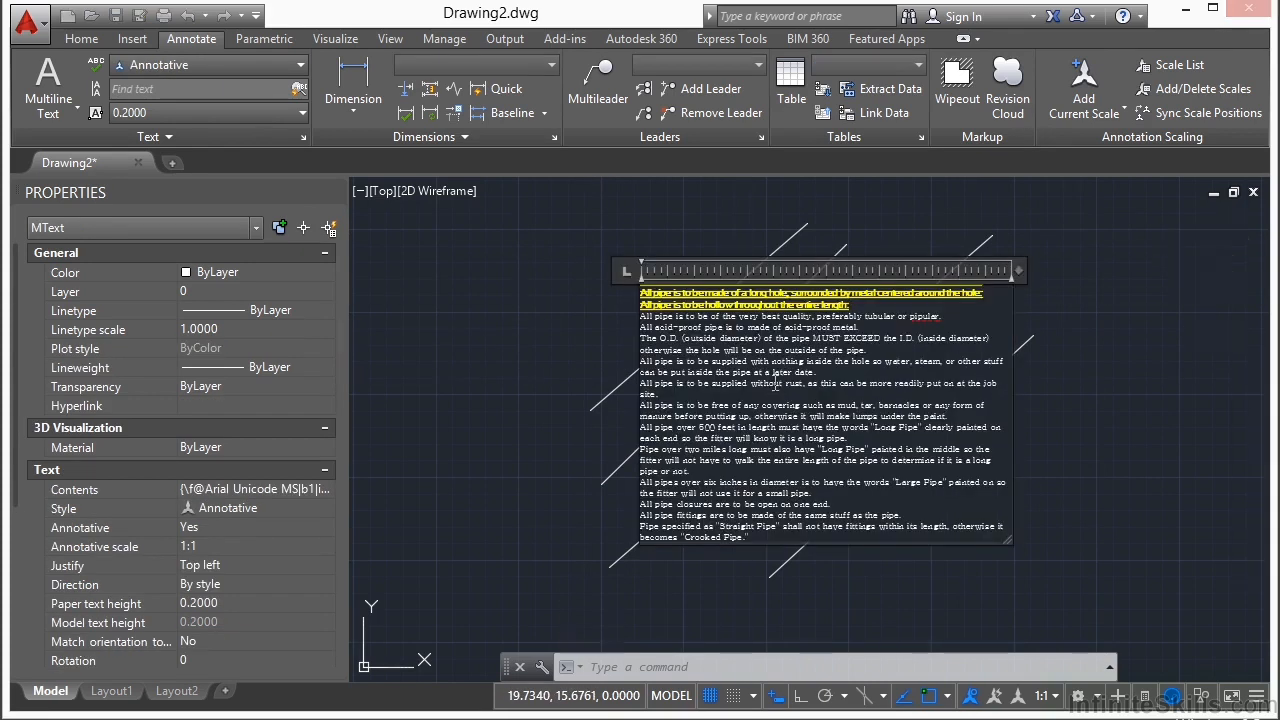
right_click(786, 372)
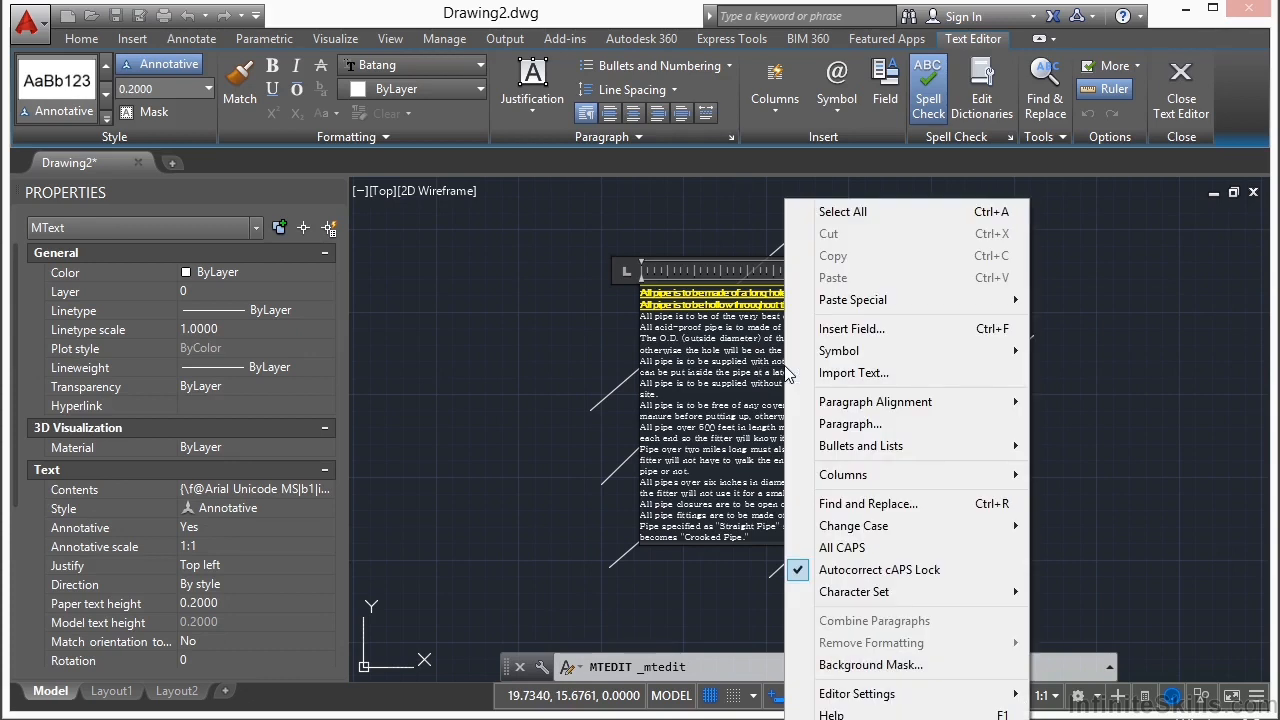
mouse_move(904, 402)
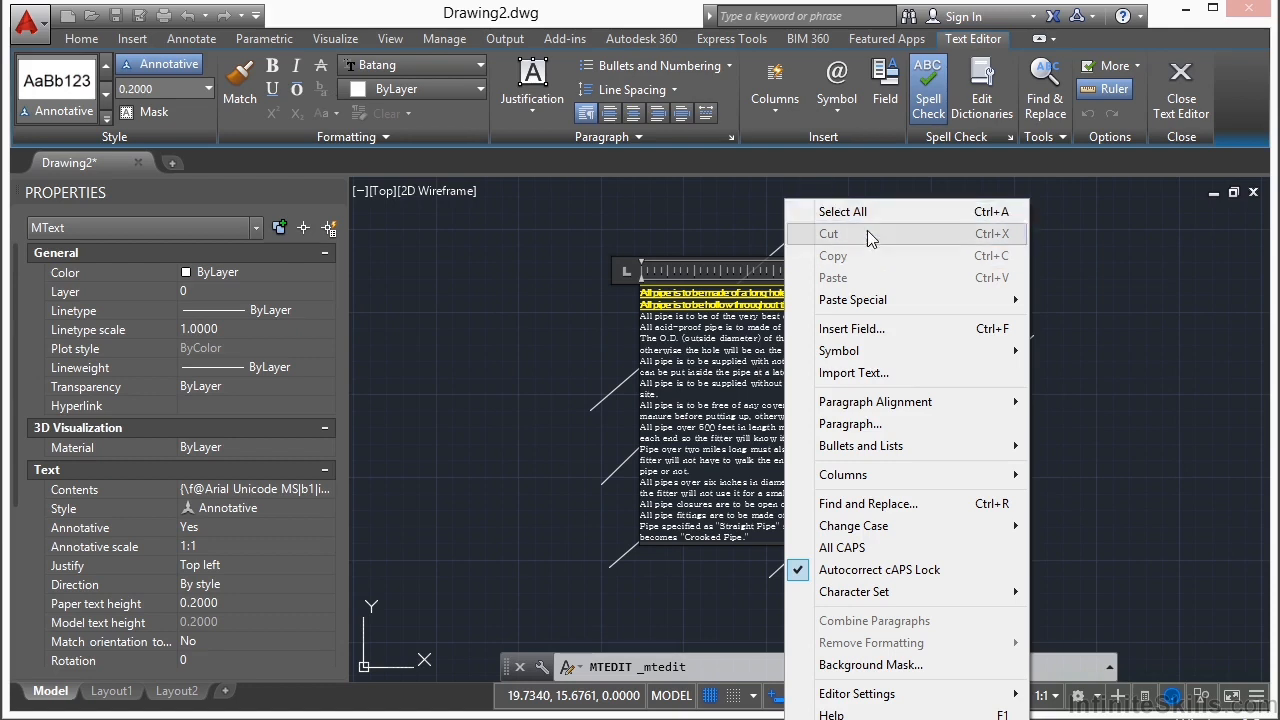
mouse_move(888, 305)
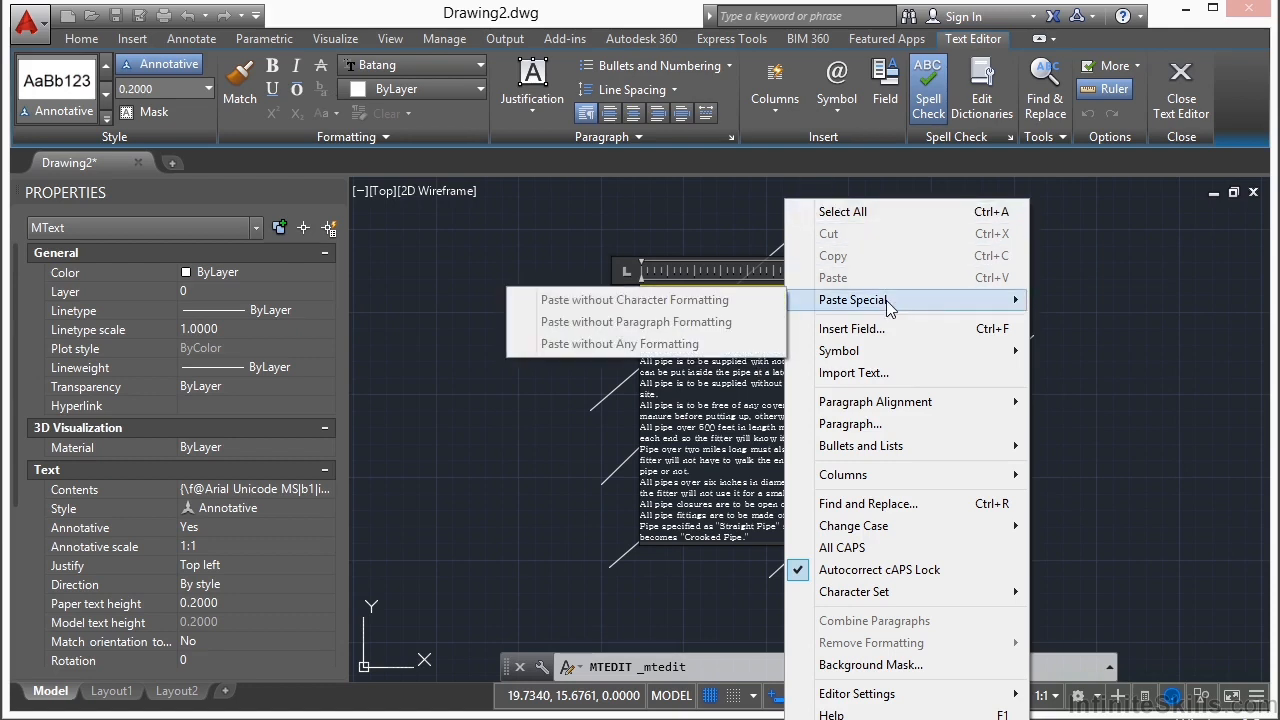
mouse_move(898, 351)
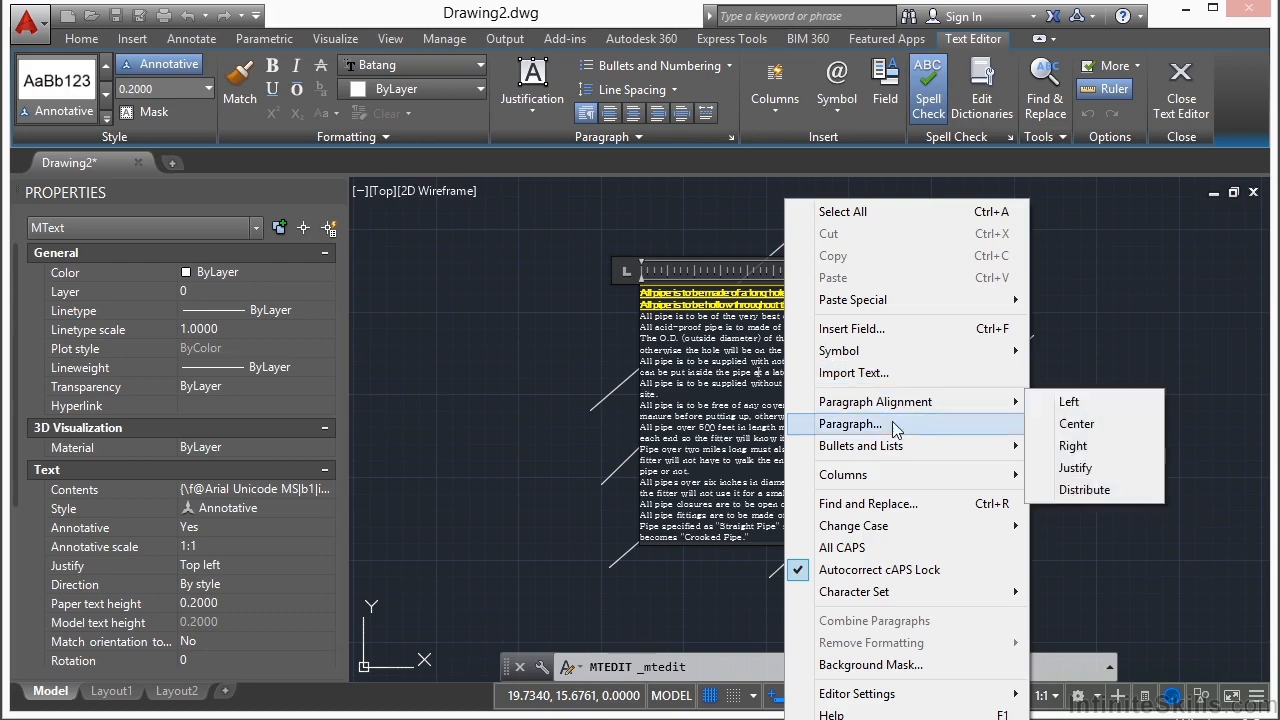
mouse_move(915, 456)
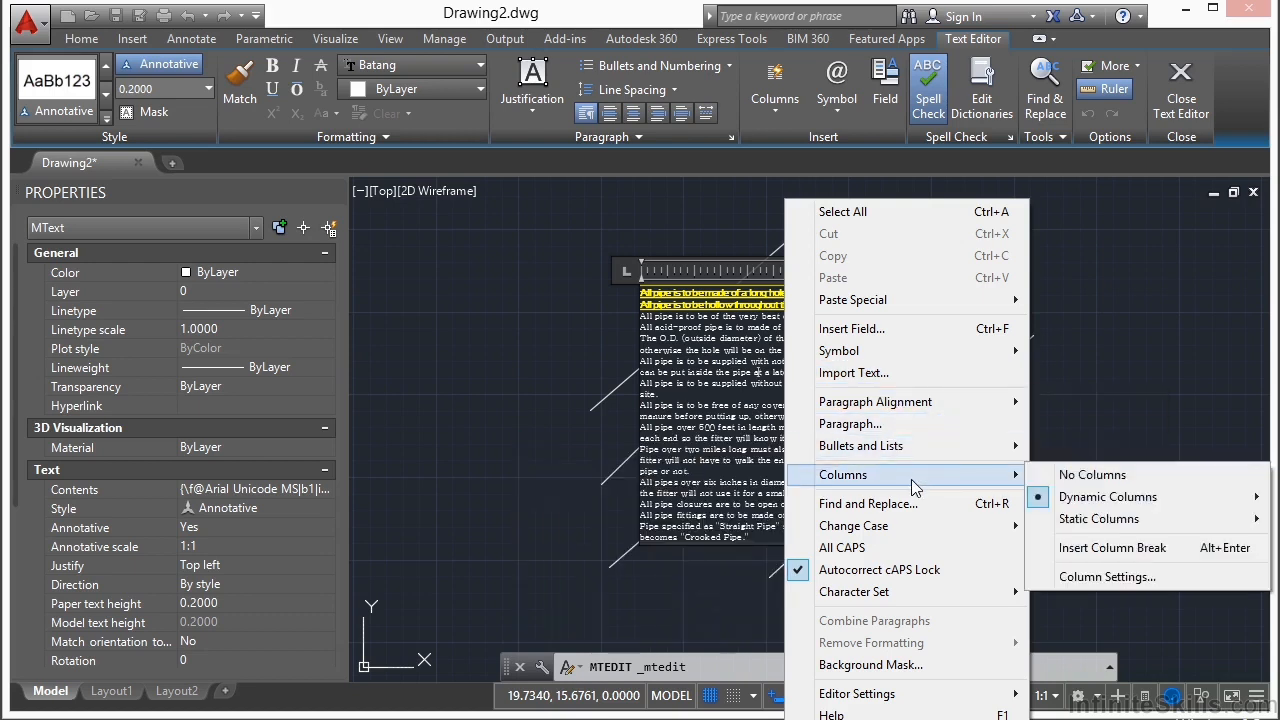
mouse_move(938, 526)
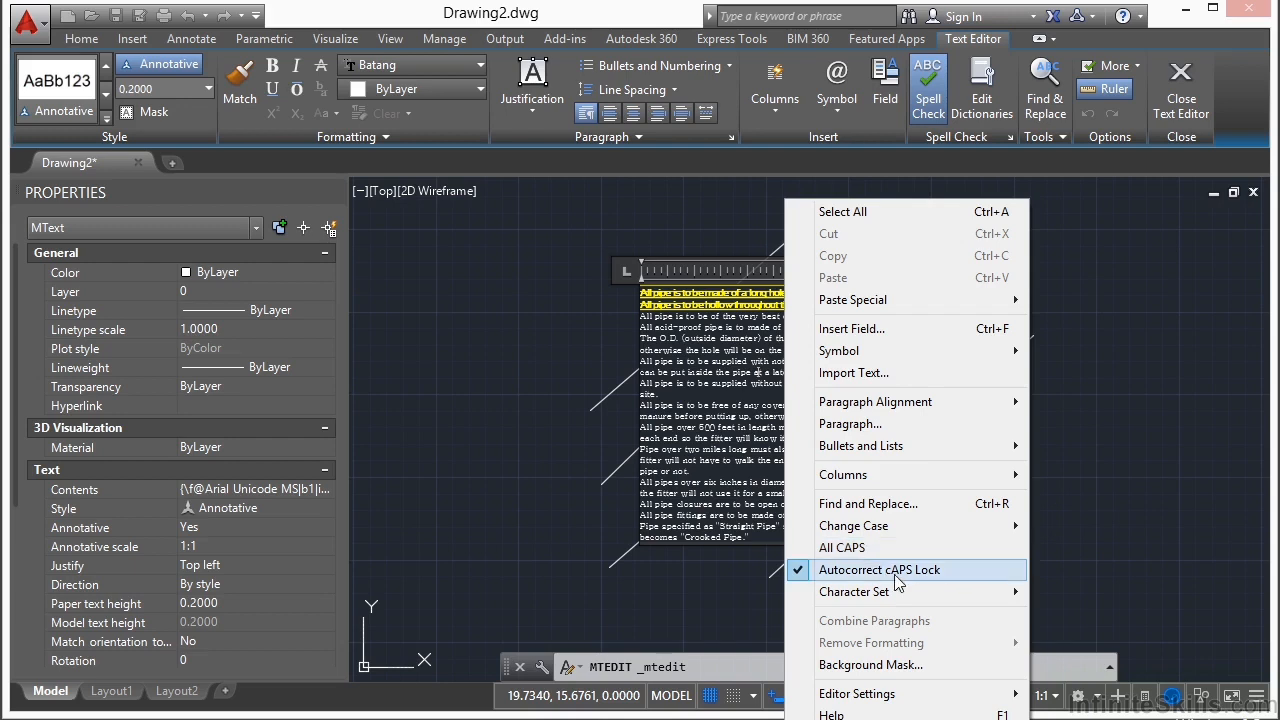
mouse_move(896, 596)
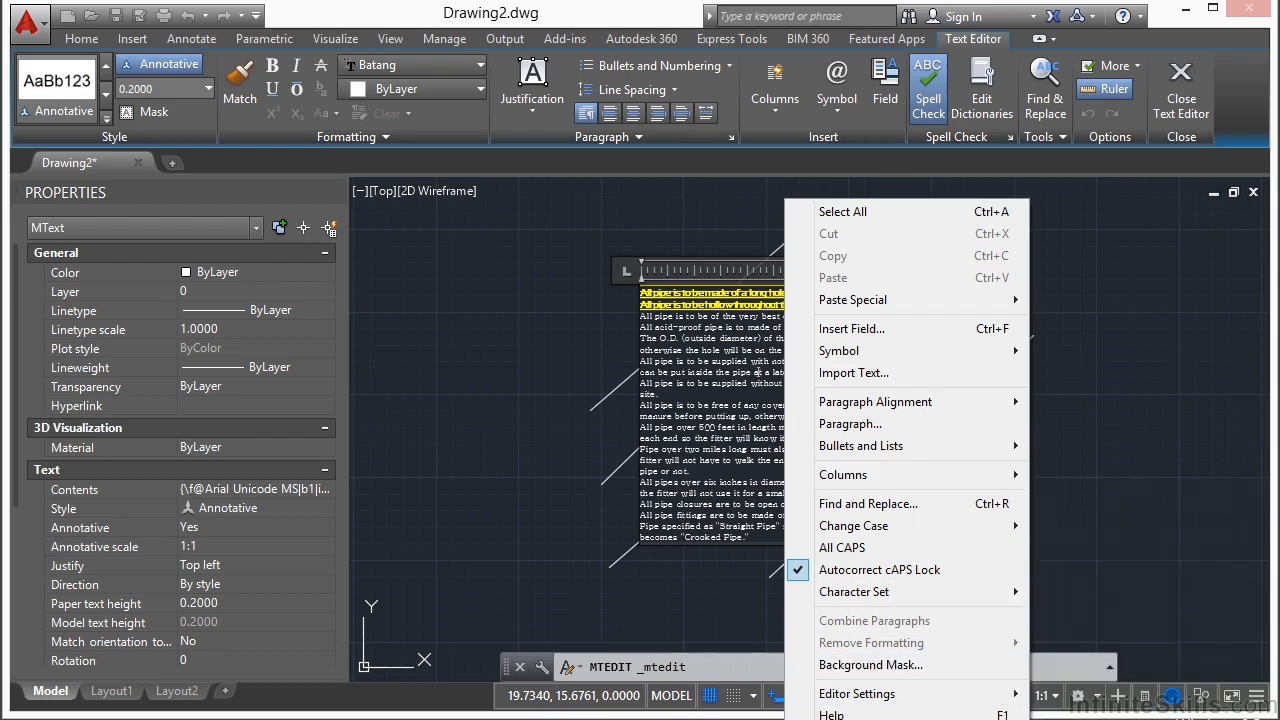
key("Escape")
key("Escape")
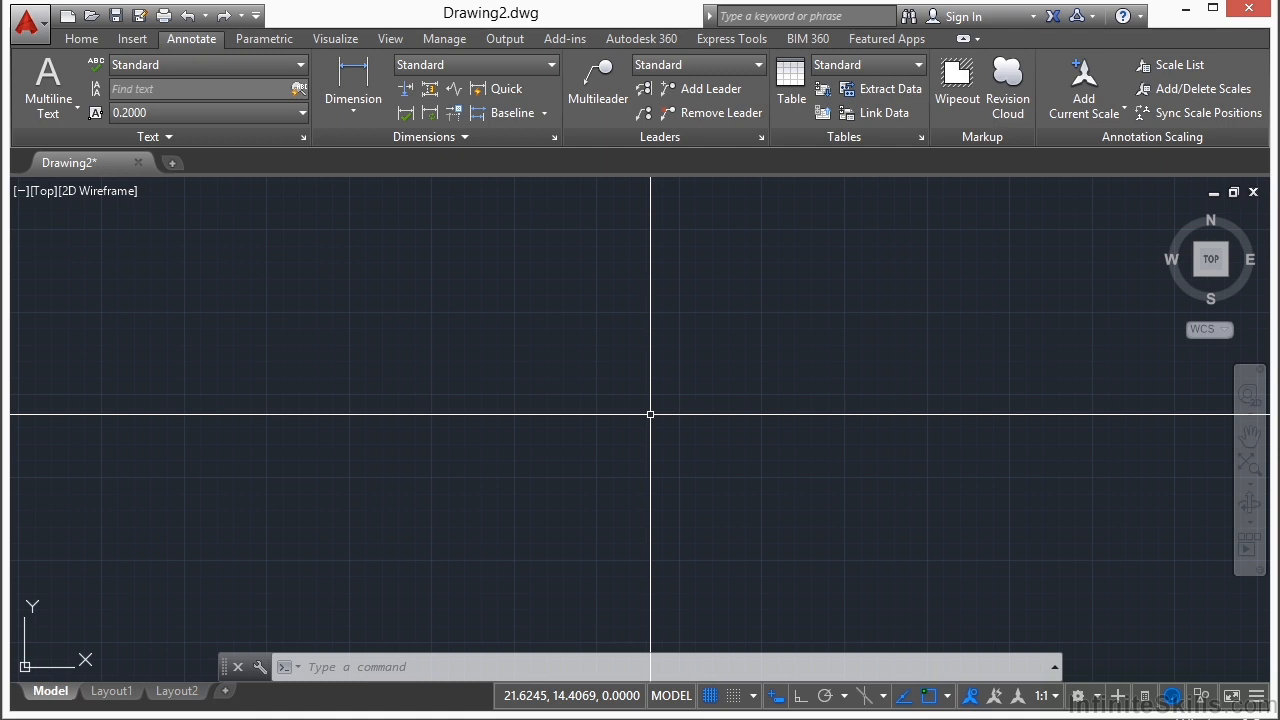
Step: Draw a rectangle in the upper left area of the empty drawing
type("rec")
key("Return")
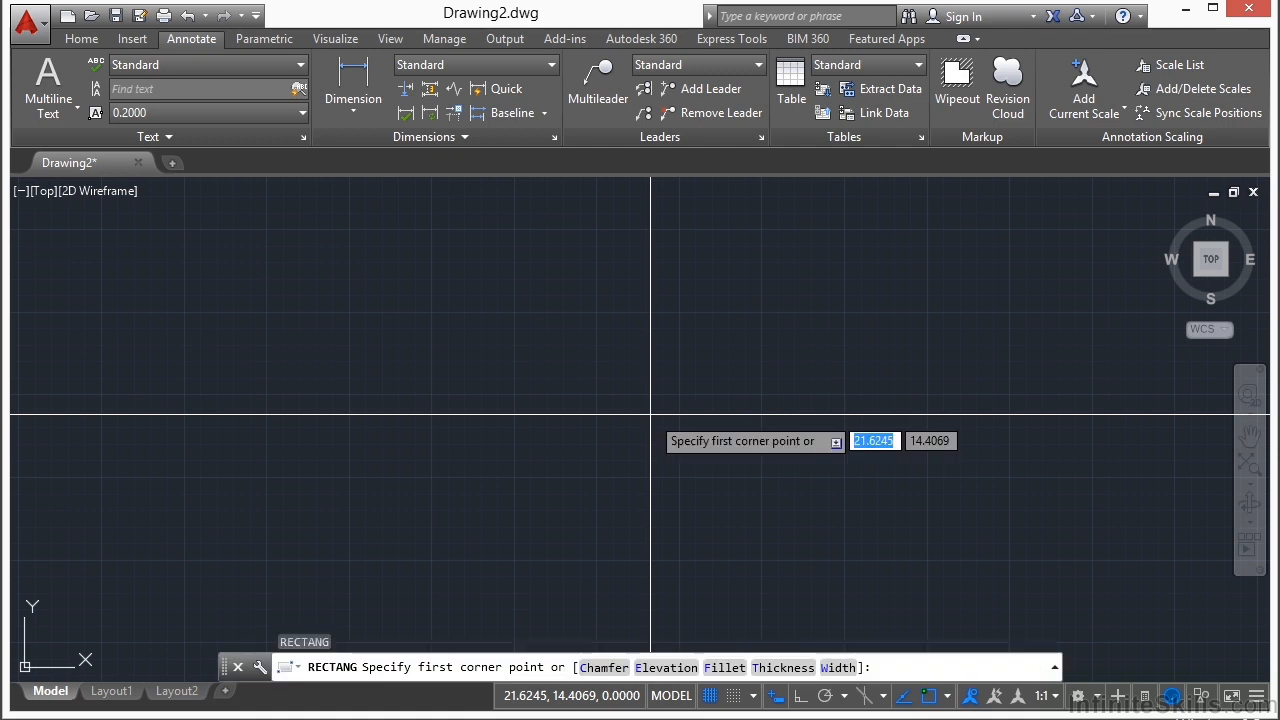
left_click(358, 281)
left_click(553, 411)
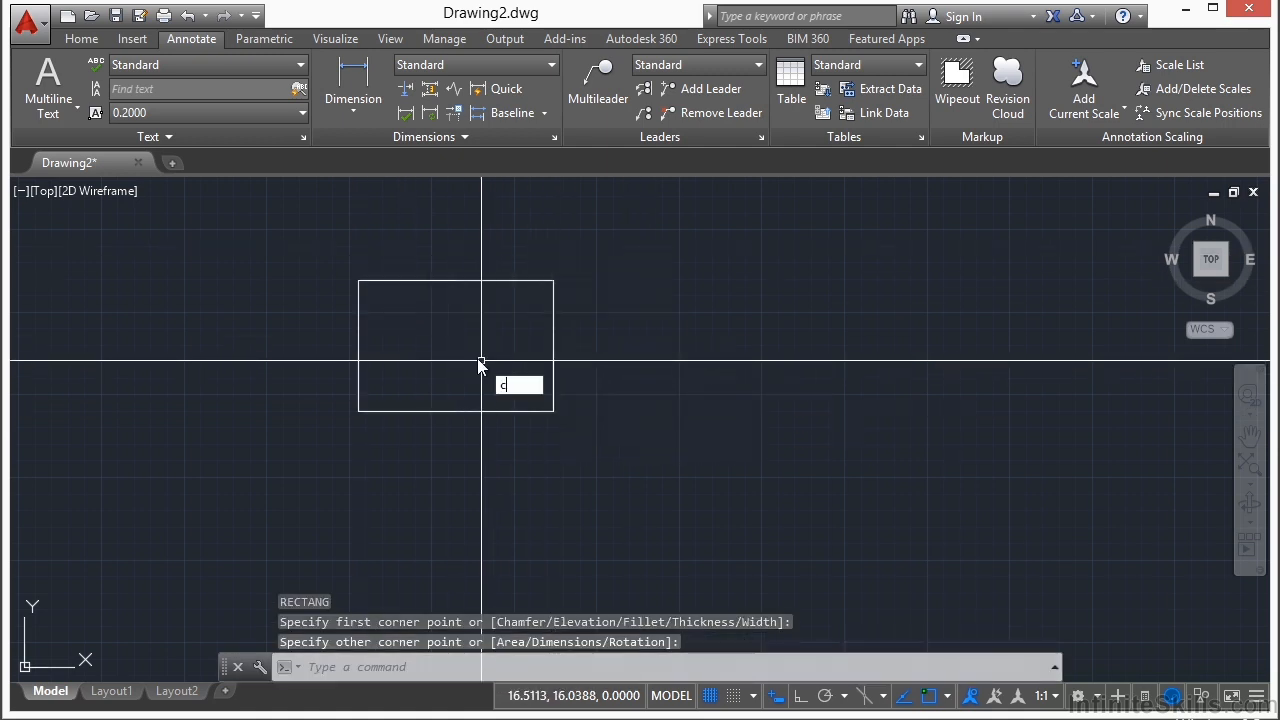
Step: Draw a circle inside the rectangle, slightly right of its center
type("c")
key("Return")
left_click(471, 344)
left_click(505, 344)
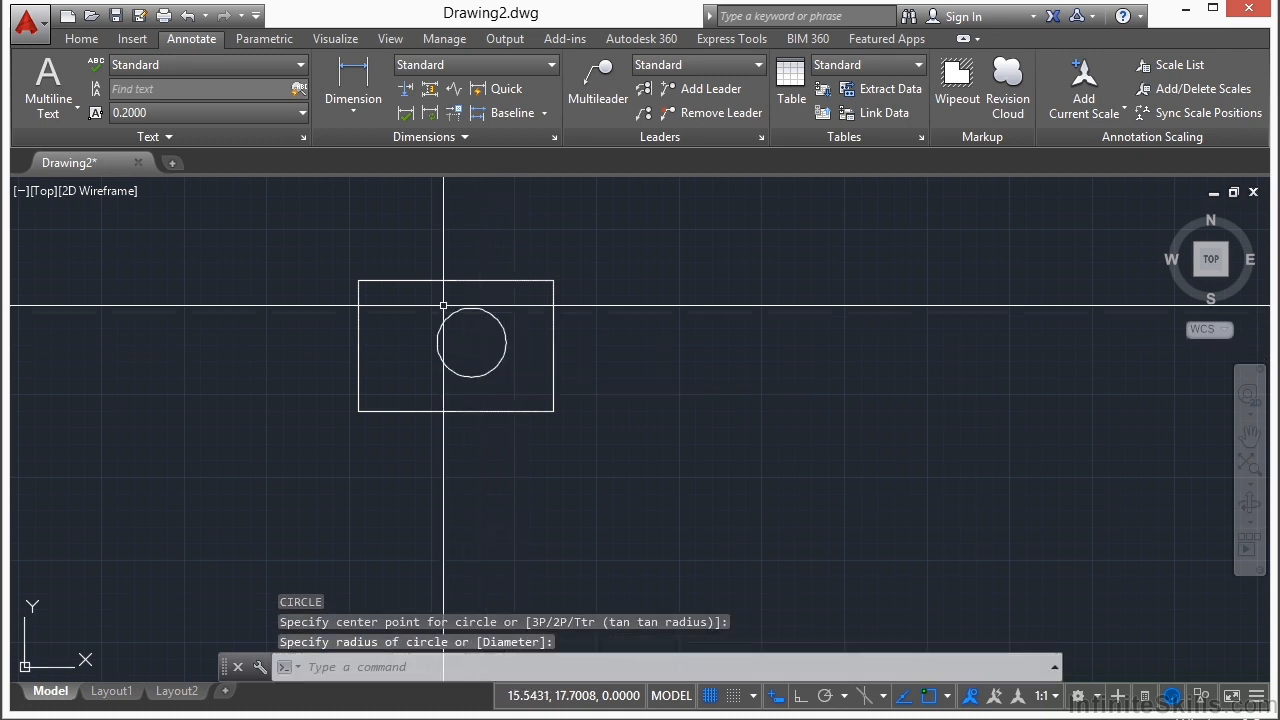
Step: Create a four-sided wipeout covering the circle and the rectangle's upper right corner
scroll(441, 349, "up", 3)
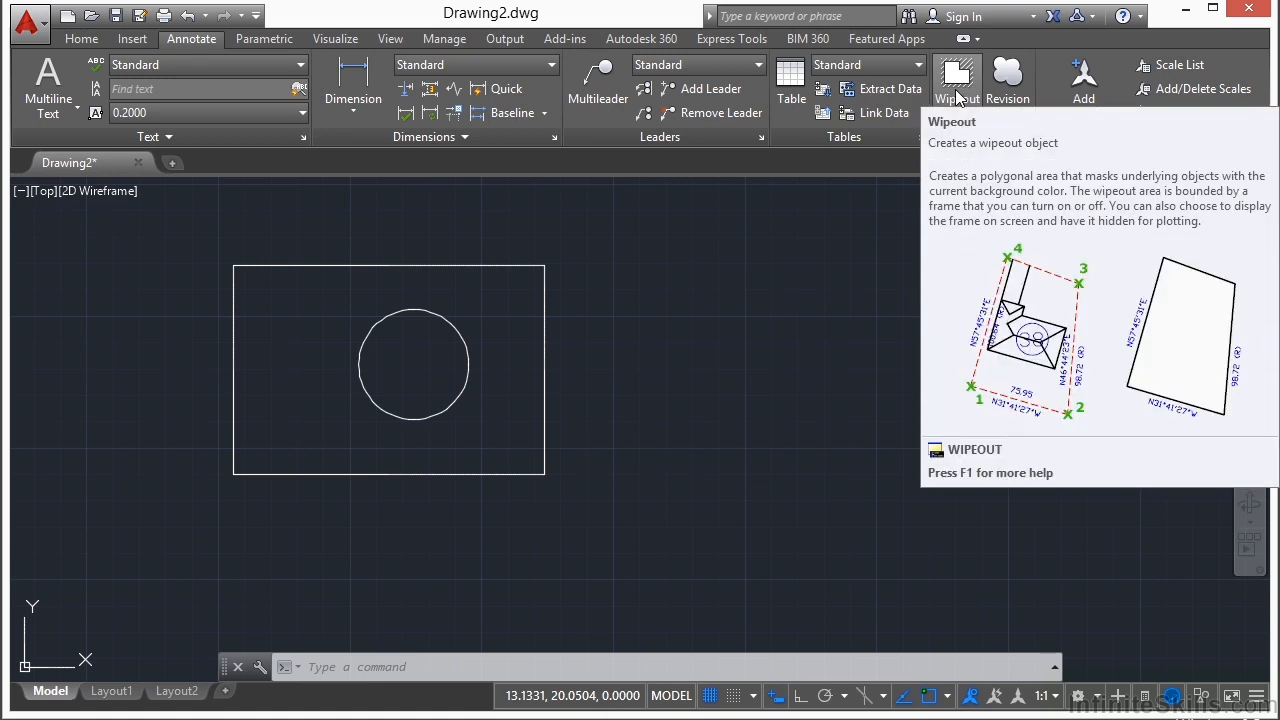
left_click(957, 88)
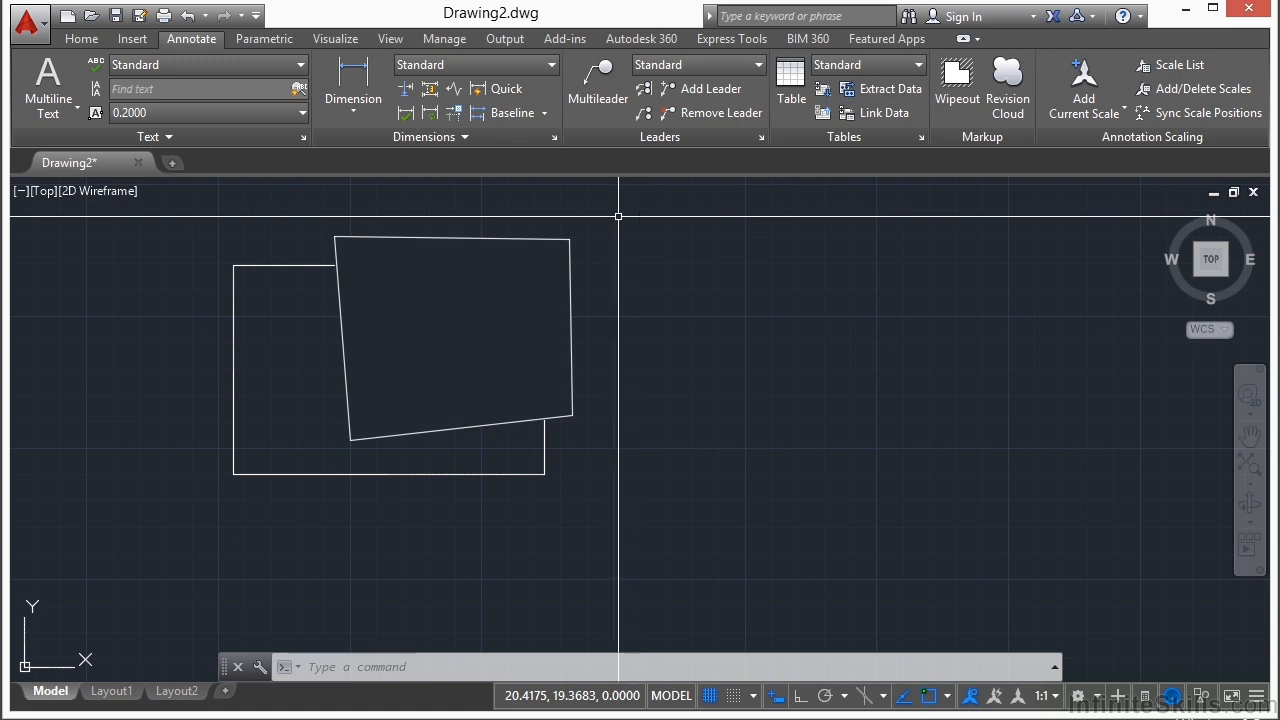
Step: Create an eight-sided irregular wipeout in the empty area right of the rectangle
left_click(957, 80)
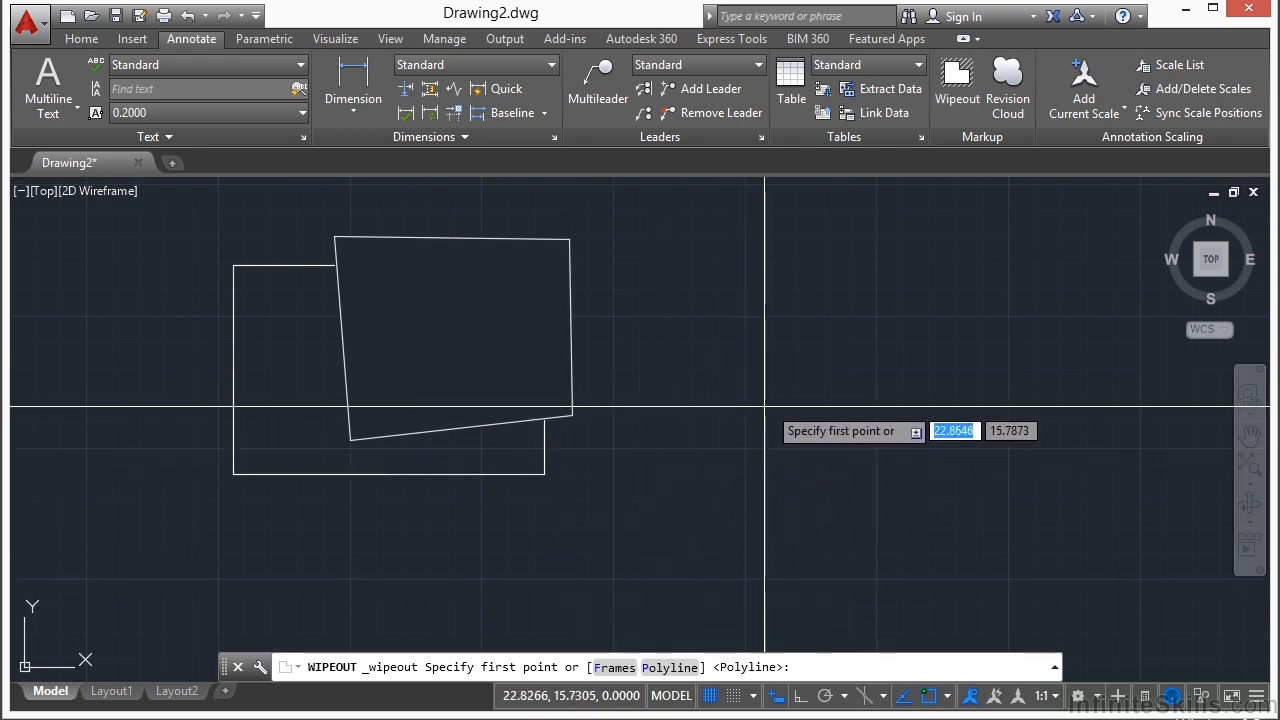
left_click(803, 305)
left_click(764, 420)
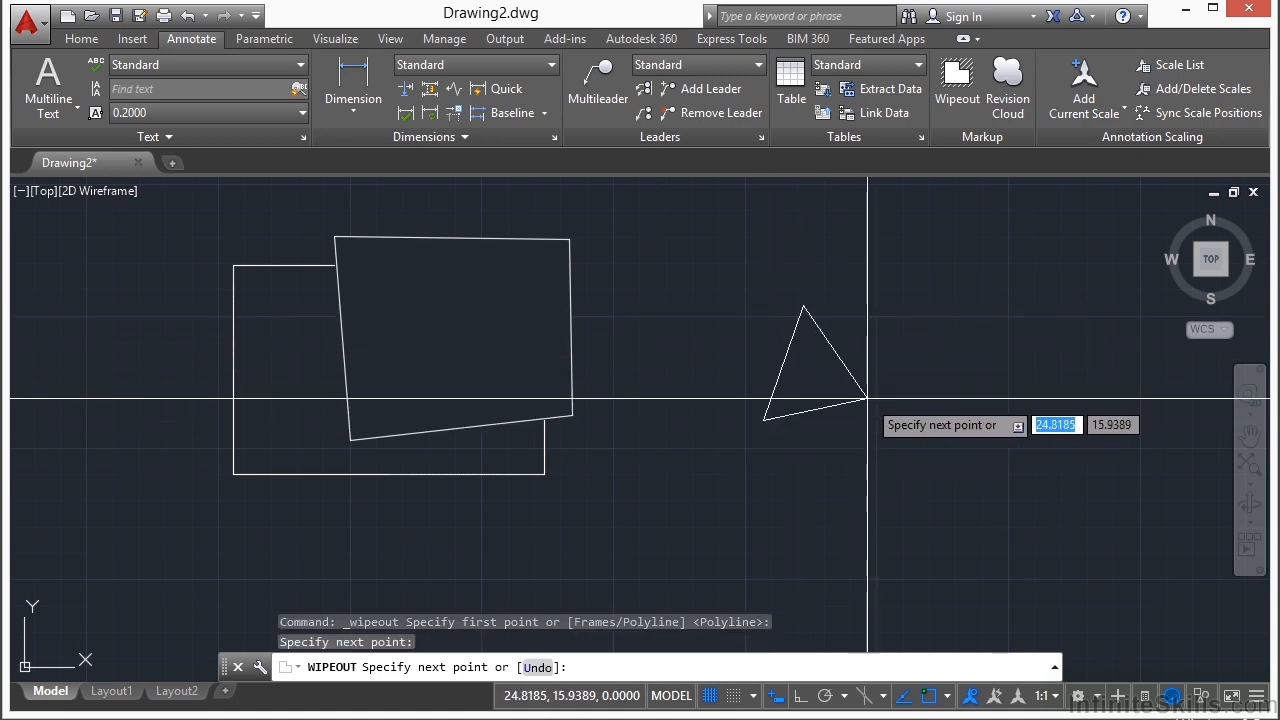
left_click(867, 398)
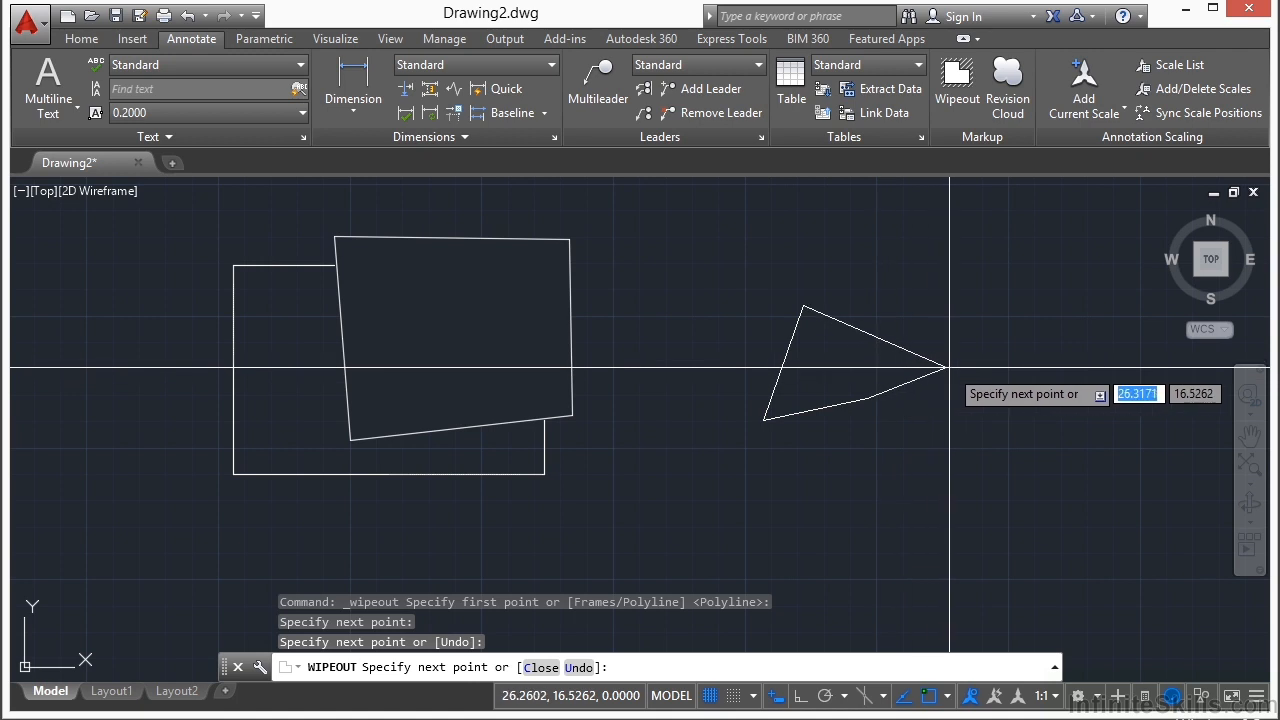
left_click(940, 371)
left_click(972, 294)
left_click(912, 245)
left_click(787, 244)
left_click(707, 334)
key("Return")
Step: Erase the eight-sided wipeout to the right of the rectangle
left_click(760, 382)
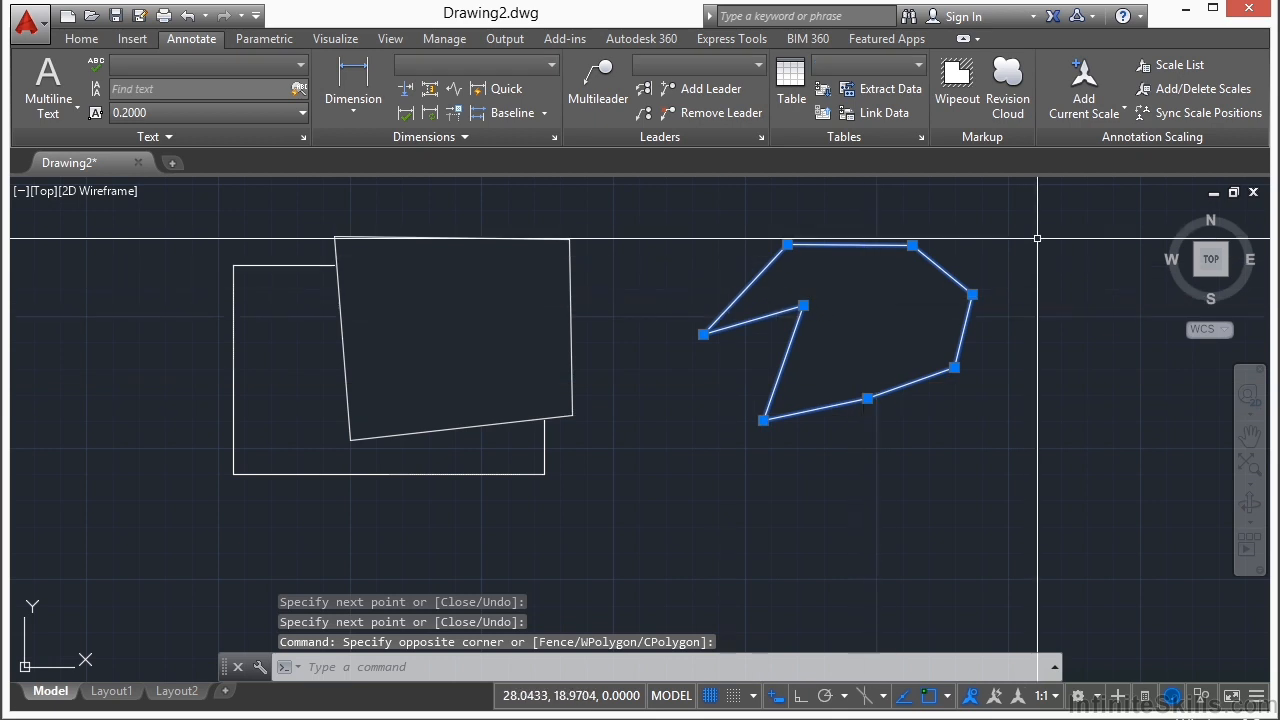
right_click(940, 431)
left_click(1033, 366)
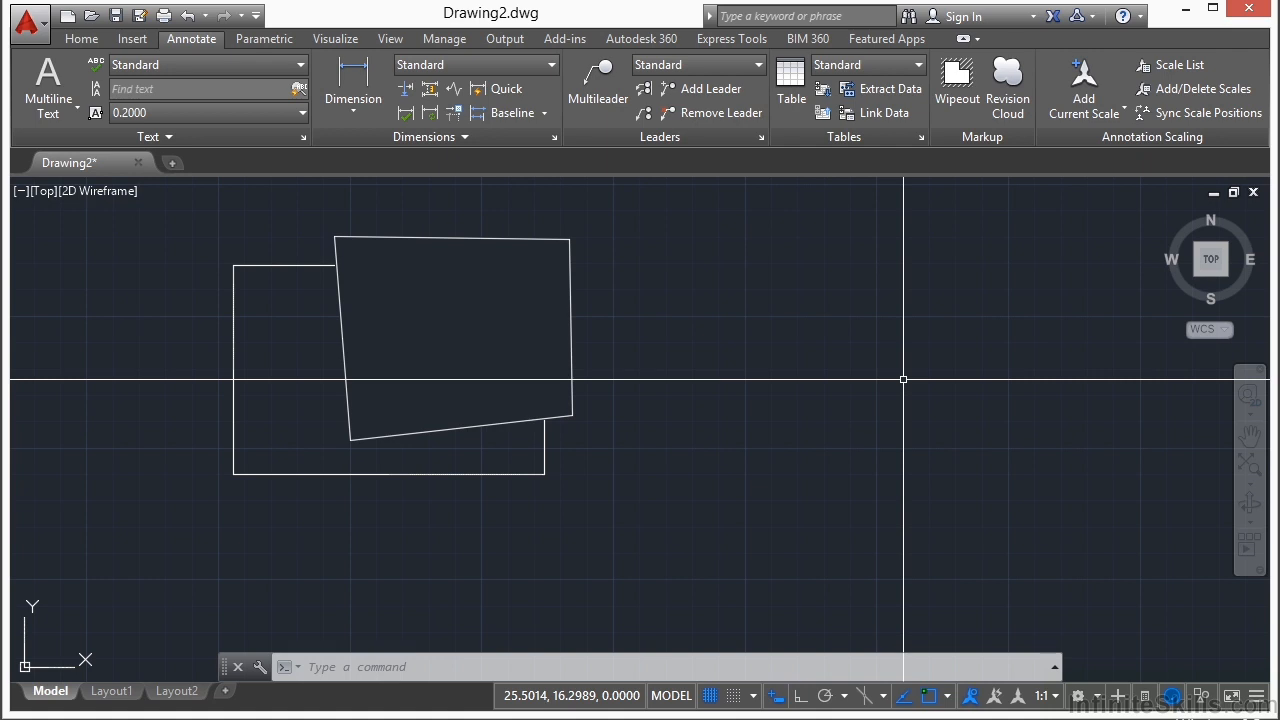
Step: Draw a closed four-sided polyline in the empty area to the right, with a slanted left edge and a horizontal bottom edge
type("pl")
key("Return")
left_click(806, 328)
left_click(759, 462)
left_click(1014, 462)
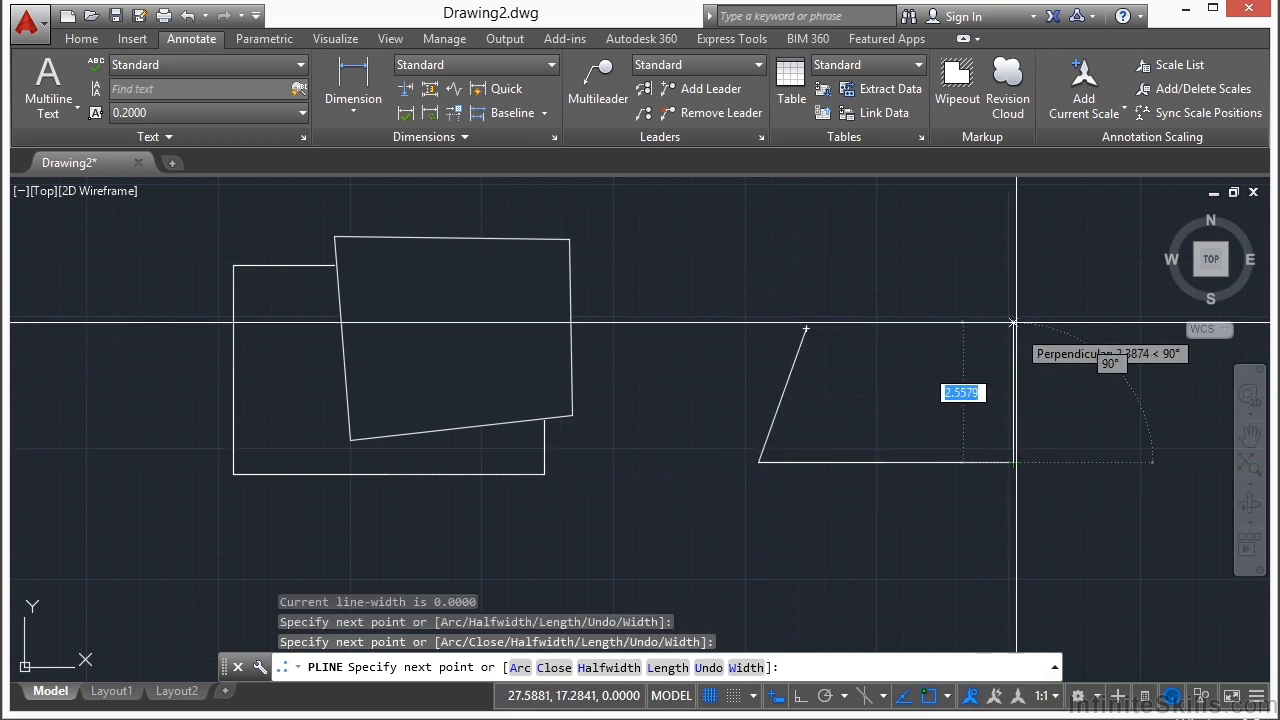
left_click(1014, 310)
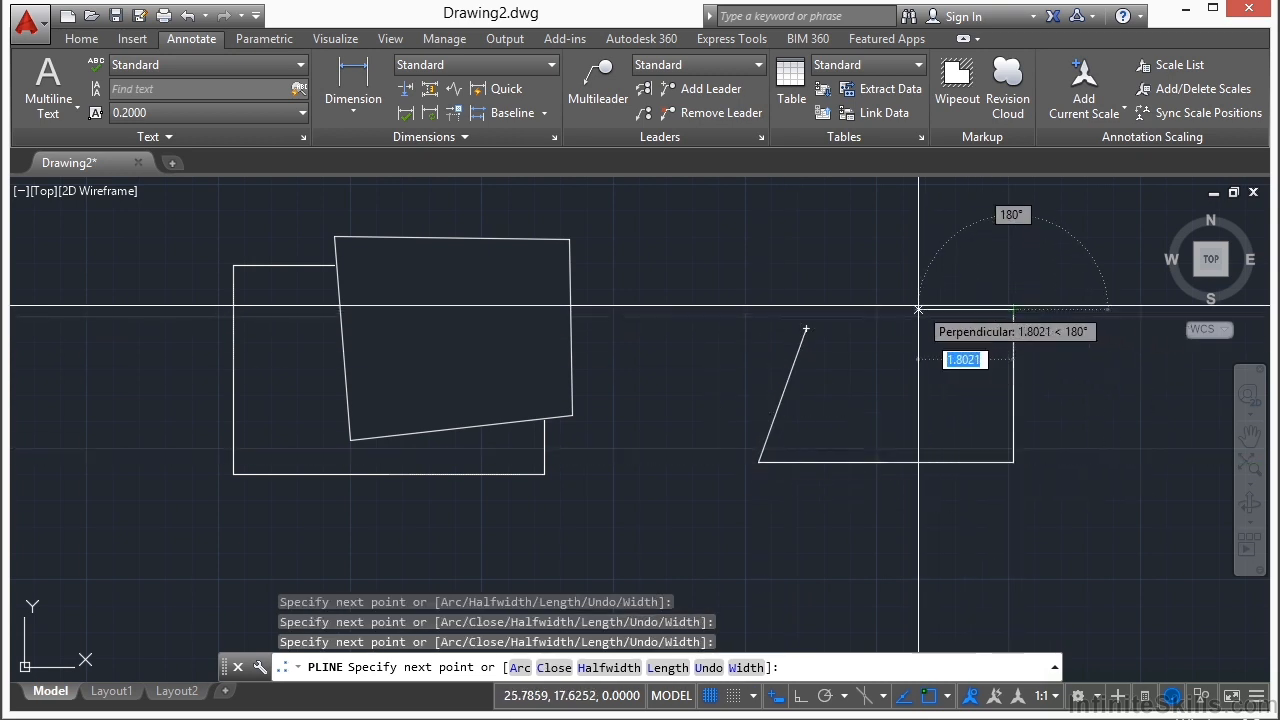
type("c")
key("Return")
Step: Create a wipeout from the closed polyline, erasing the original polyline
left_click(957, 80)
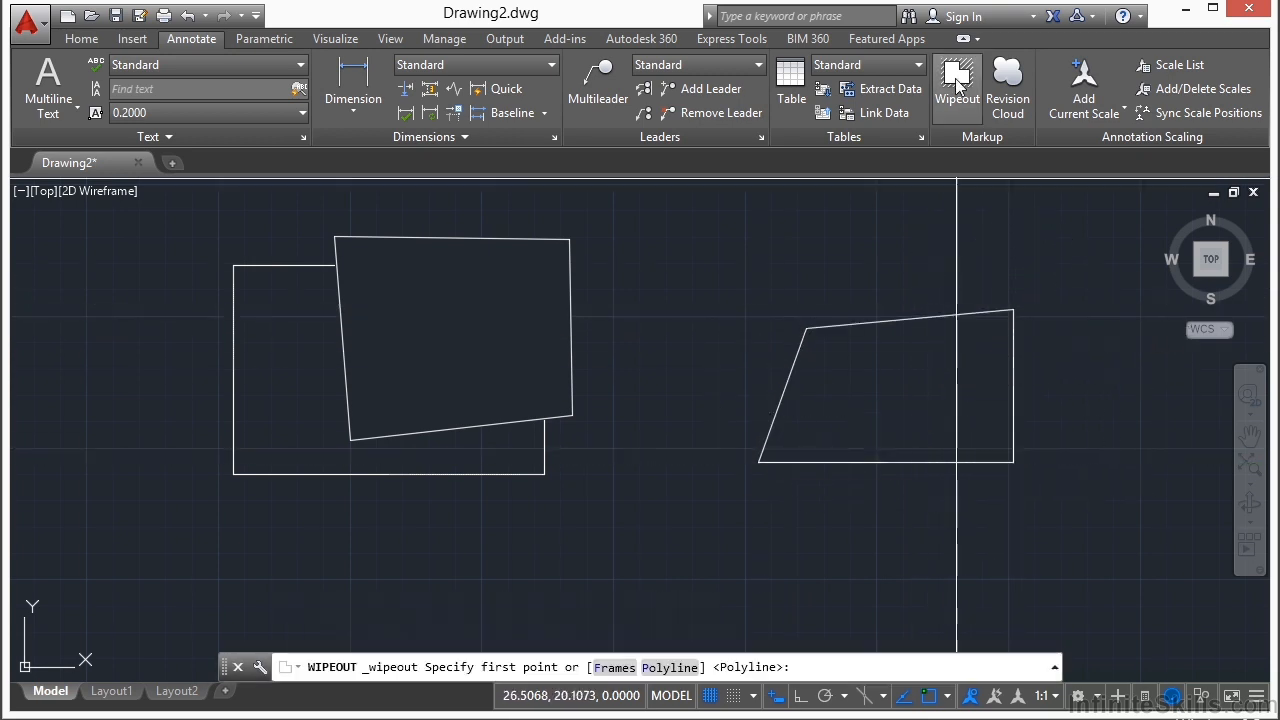
type("p")
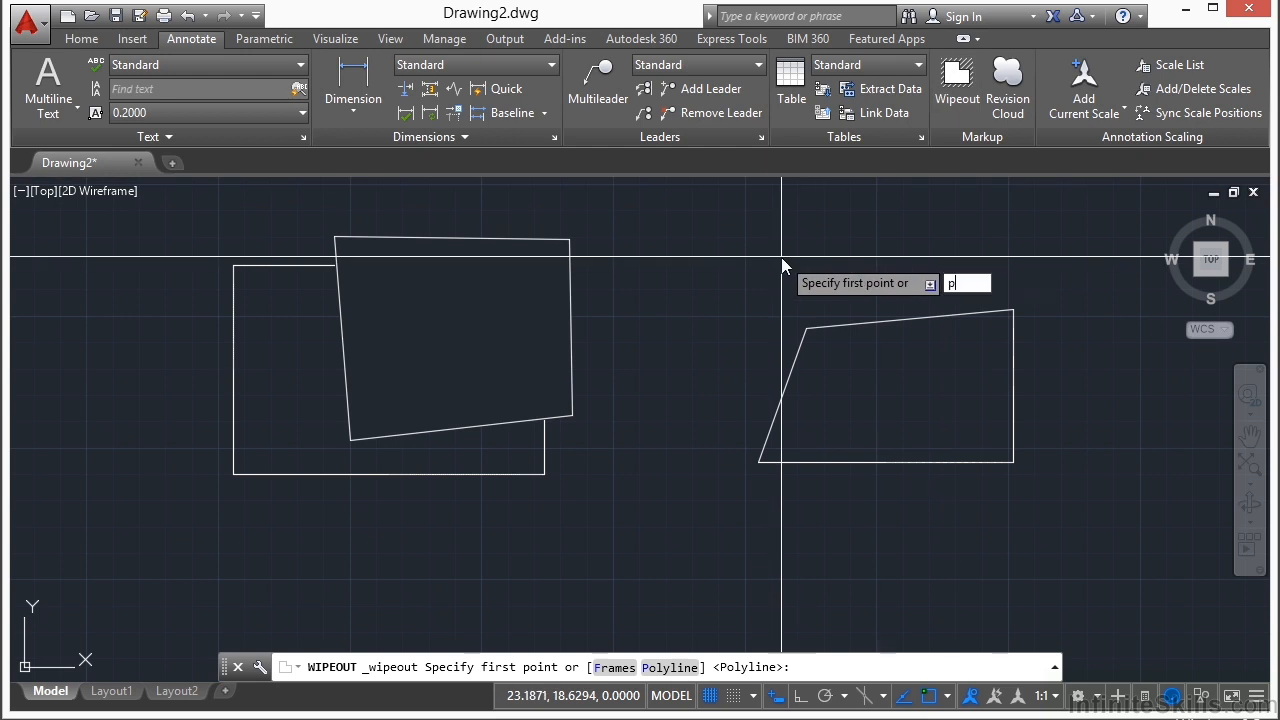
key("Return")
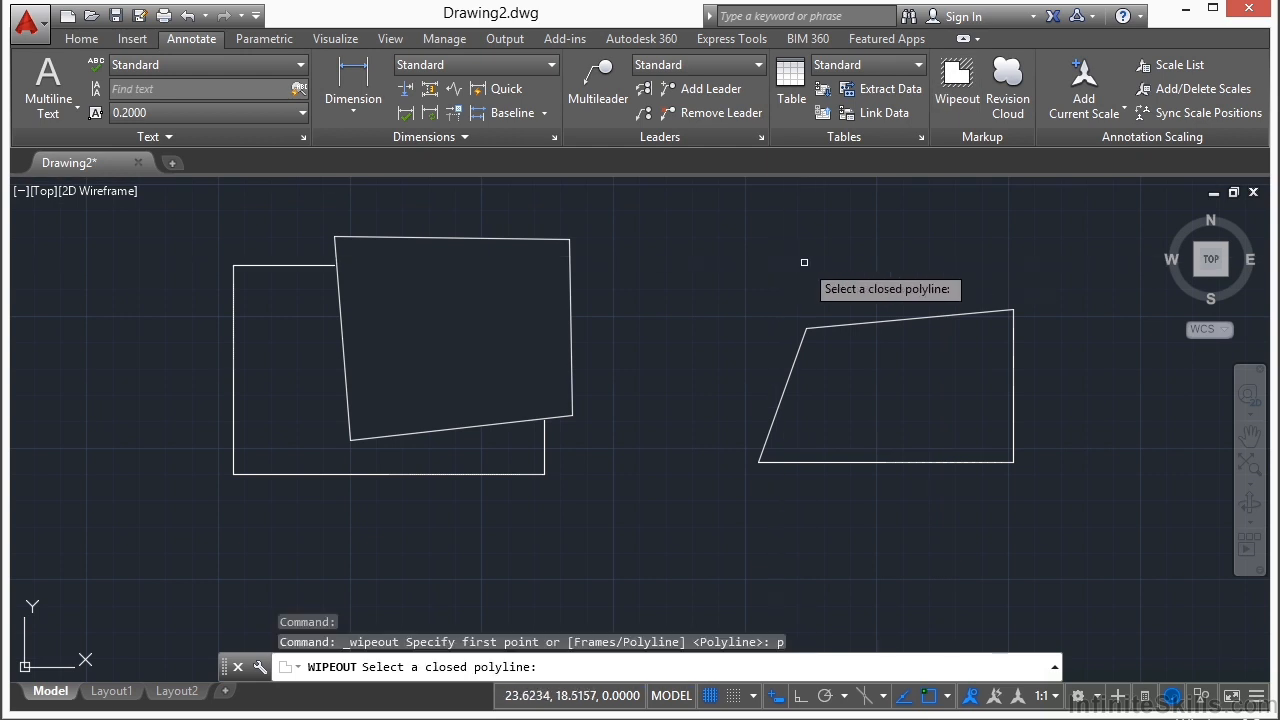
left_click(863, 321)
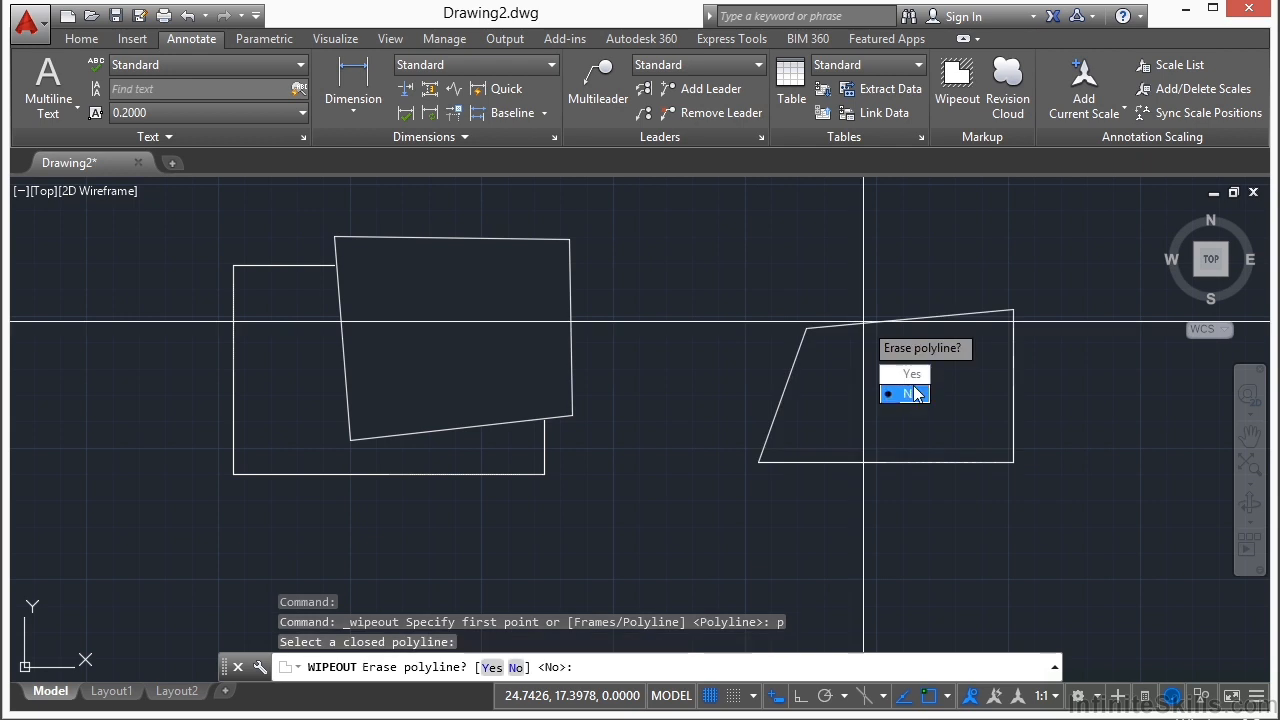
left_click(910, 375)
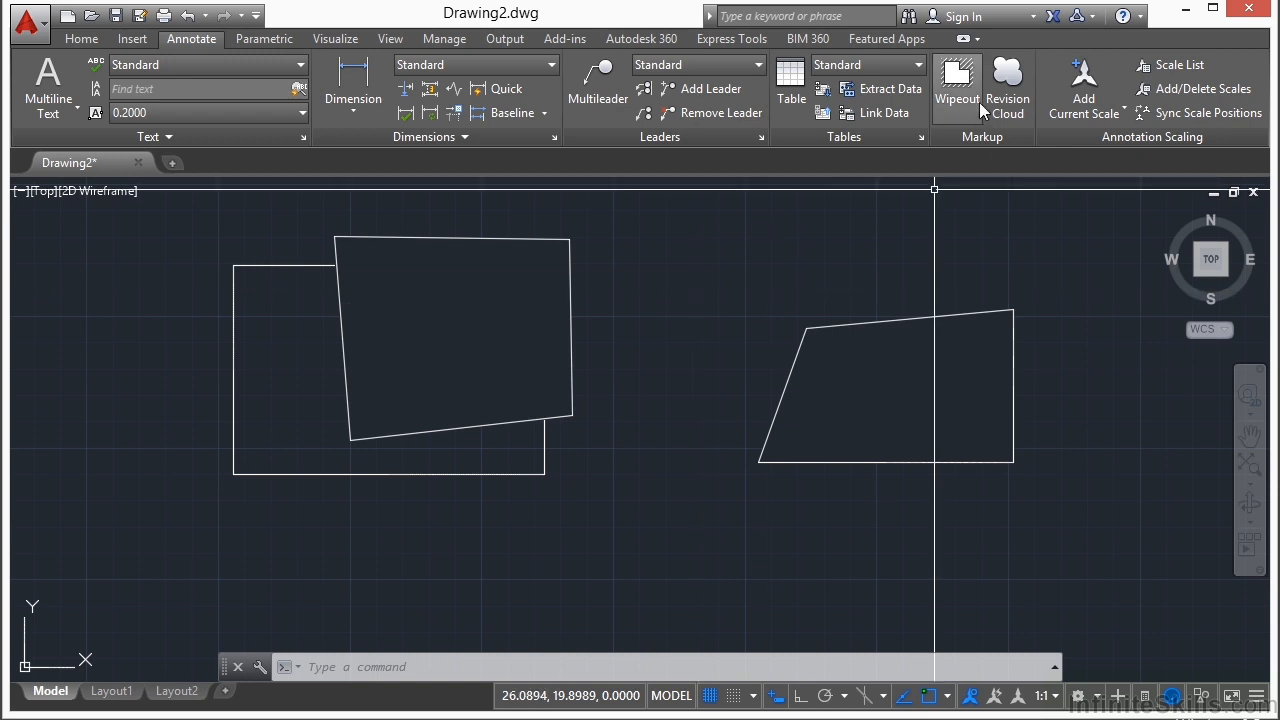
Step: Set the wipeout frames mode to OFF and clear any pending selection
left_click(957, 80)
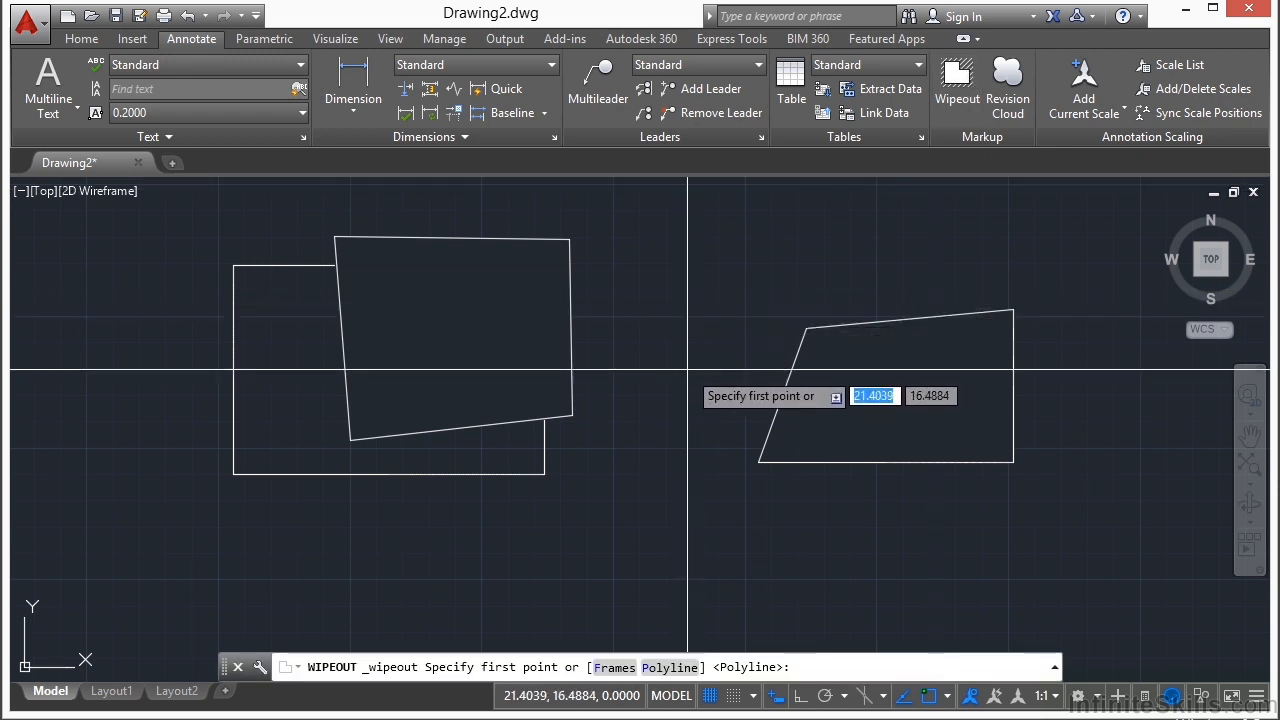
type("f")
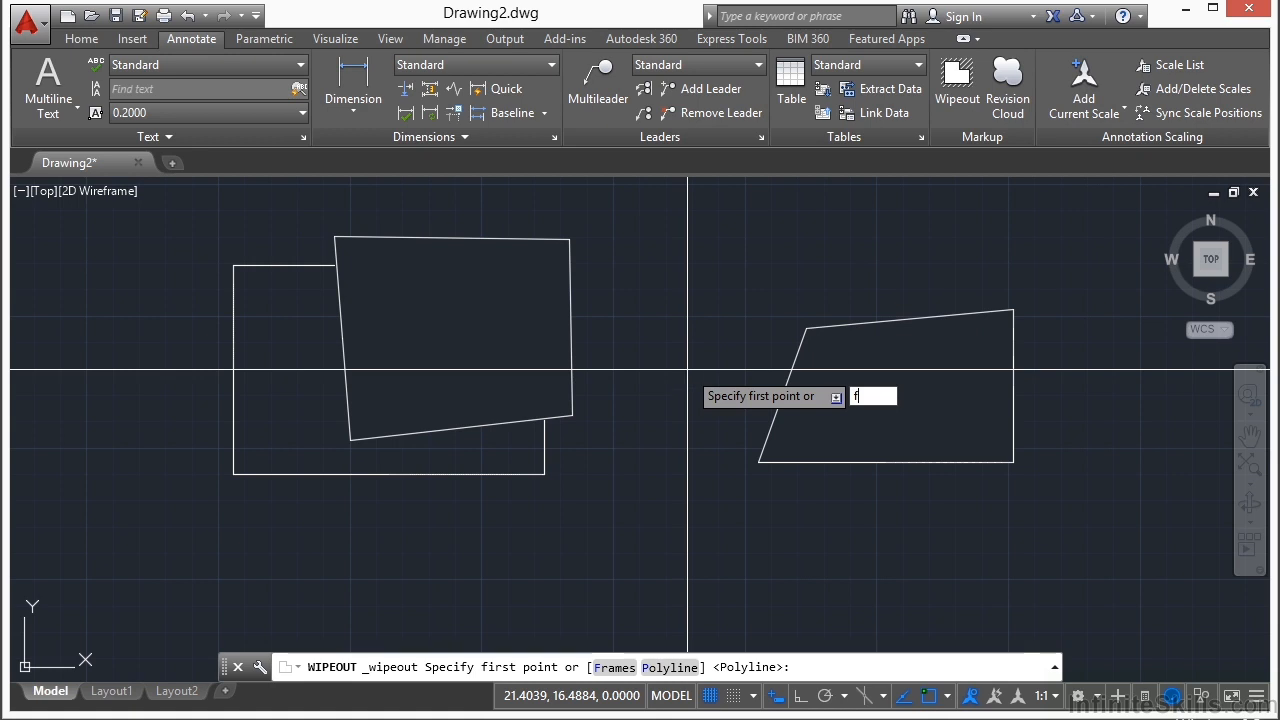
key("Return")
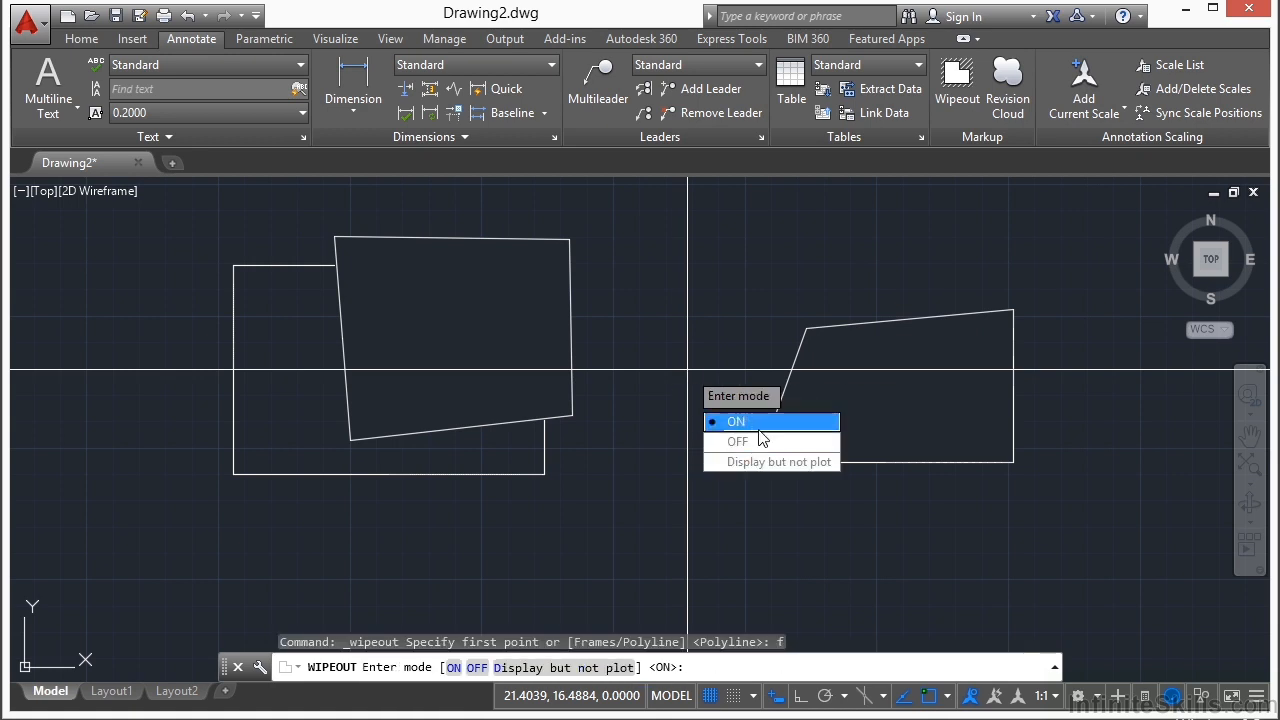
left_click(764, 441)
left_click(697, 357)
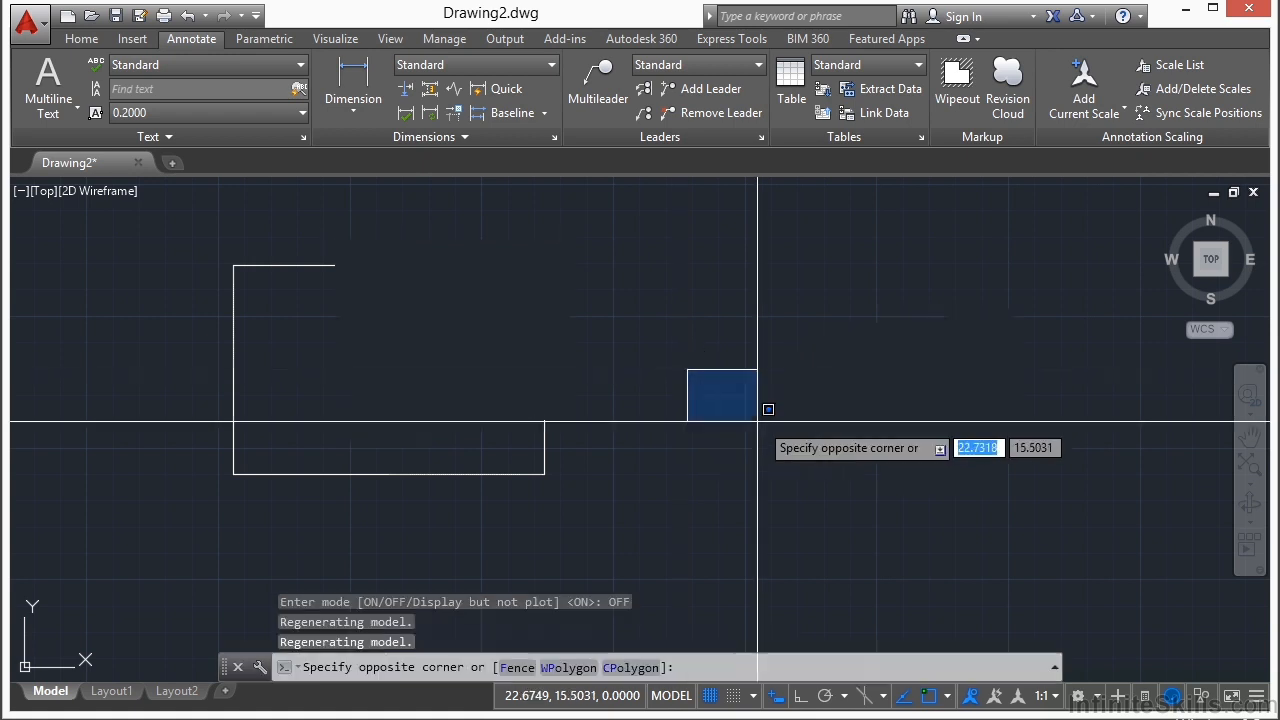
left_click(686, 425)
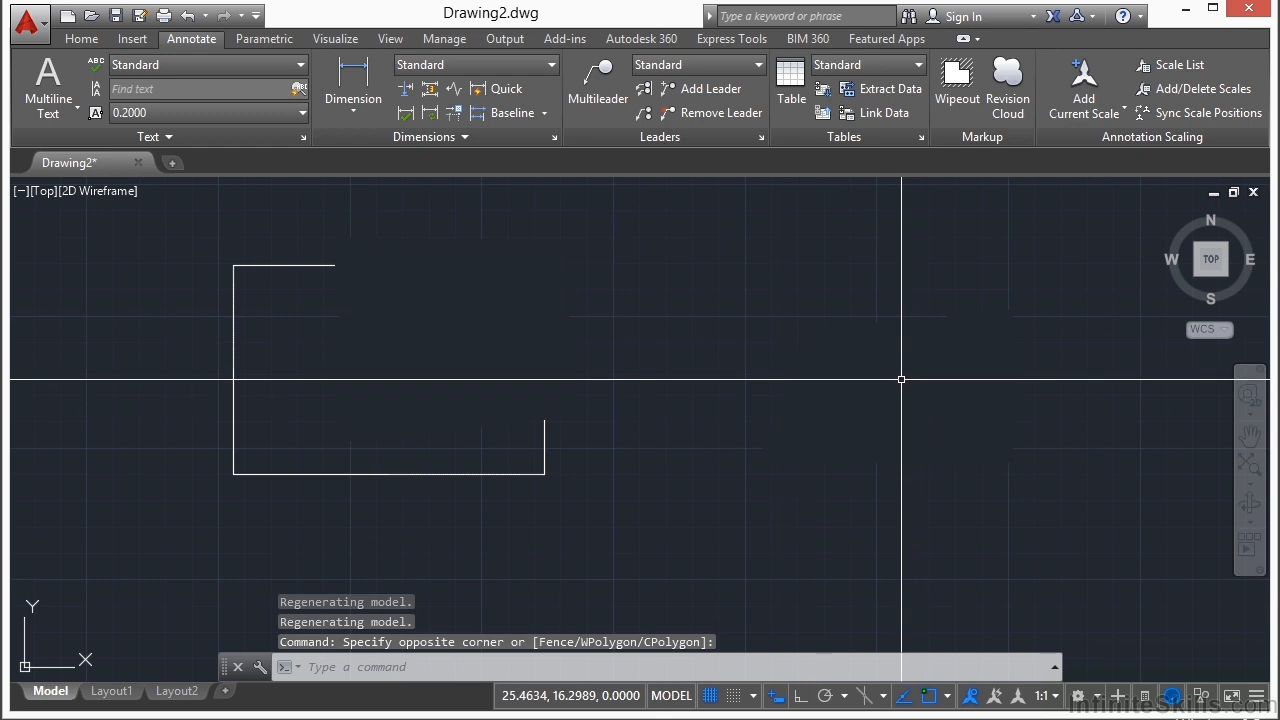
Step: Set the wipeout frames mode to Display but not plot
key("Return")
type("f")
key("Return")
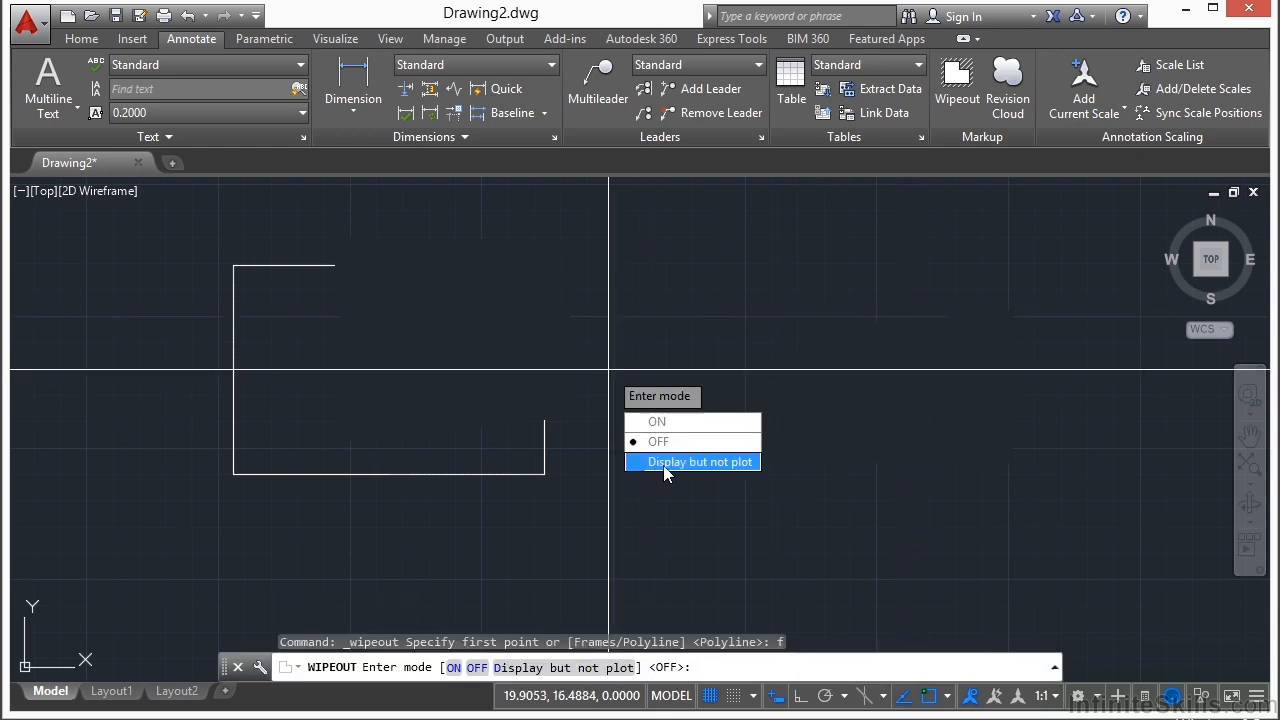
left_click(663, 462)
left_click(611, 365)
key("Escape")
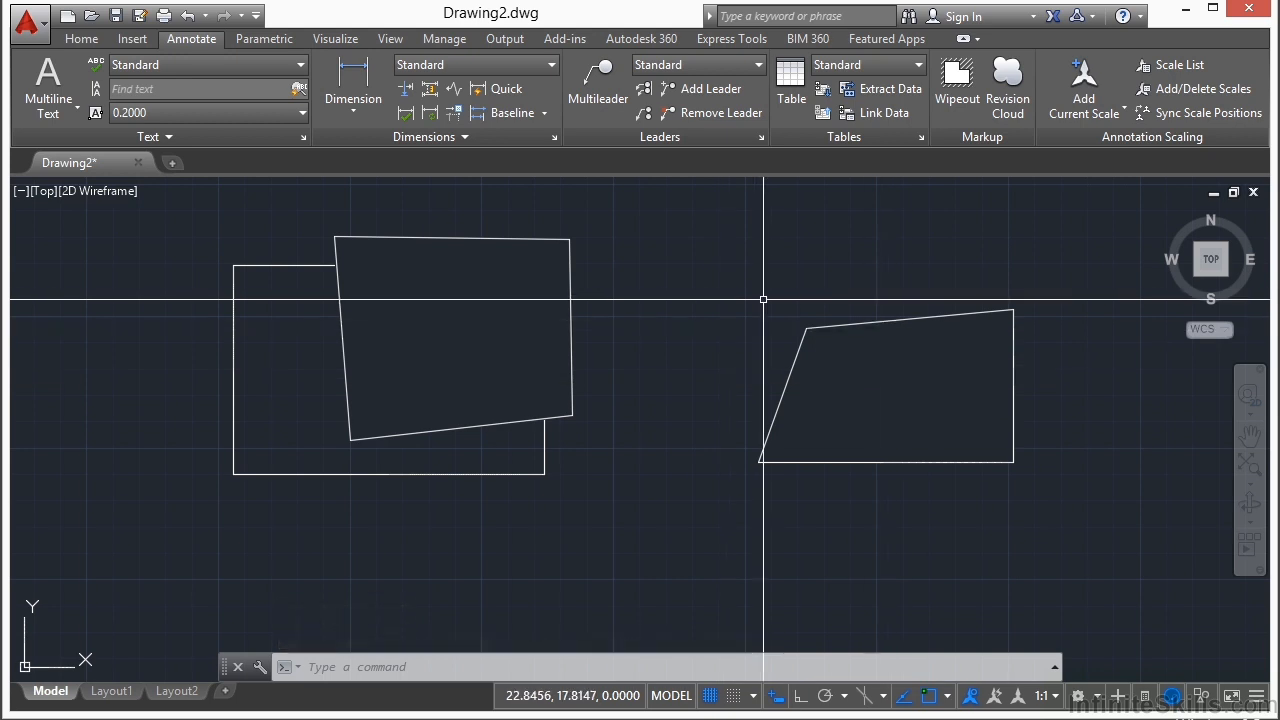
Step: Switch the wipeout frames back to OFF
type("WIPEOUT")
key("Return")
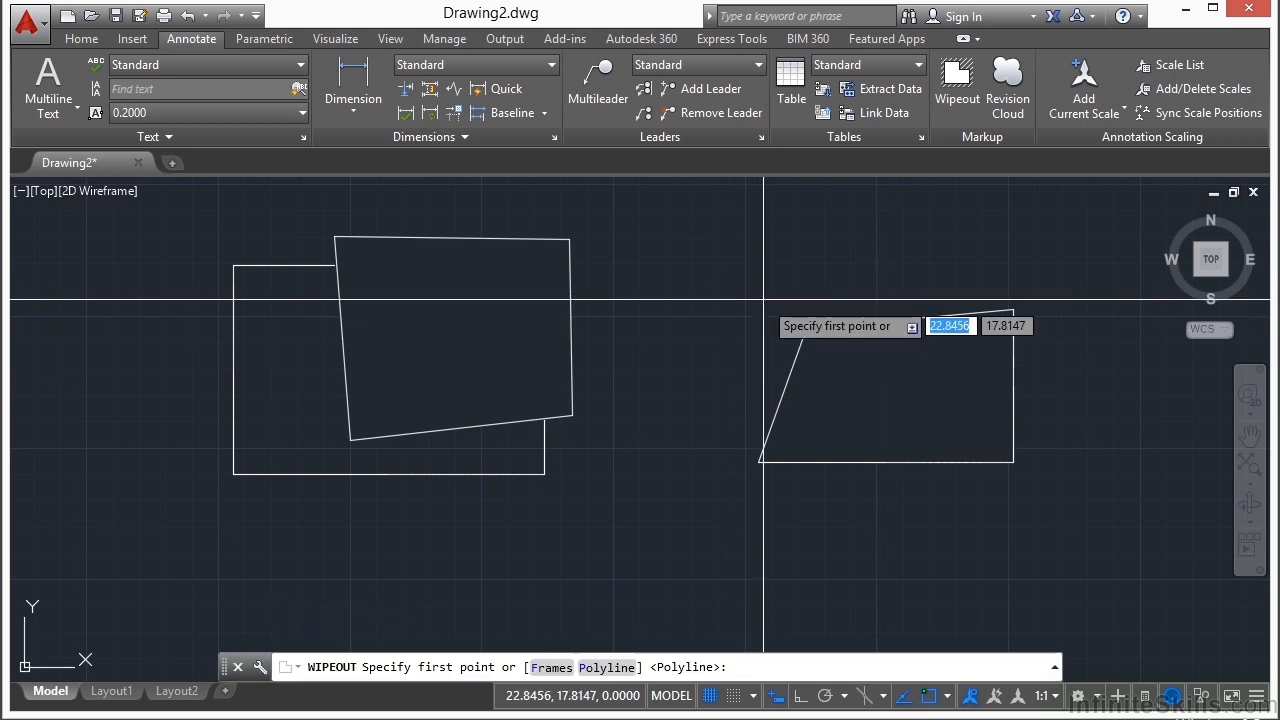
type("F")
key("Return")
type("OFF")
key("Return")
Step: Select the hidden wipeout on the right, stretch its upper-left corner outward and its lower-left corner inward, and clear the selection
left_click(900, 345)
left_click(864, 309)
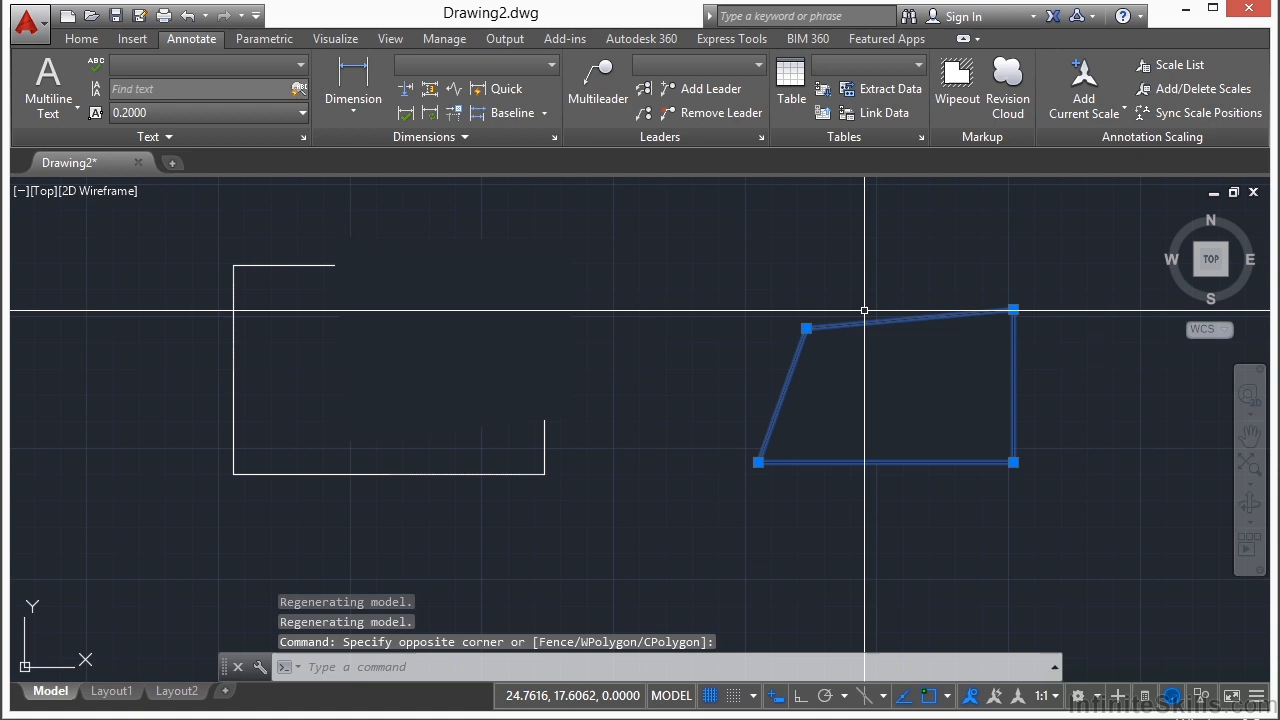
left_click(806, 328)
left_click(758, 286)
left_click(758, 462)
left_click(797, 435)
left_click(544, 368)
mouse_move(544, 370)
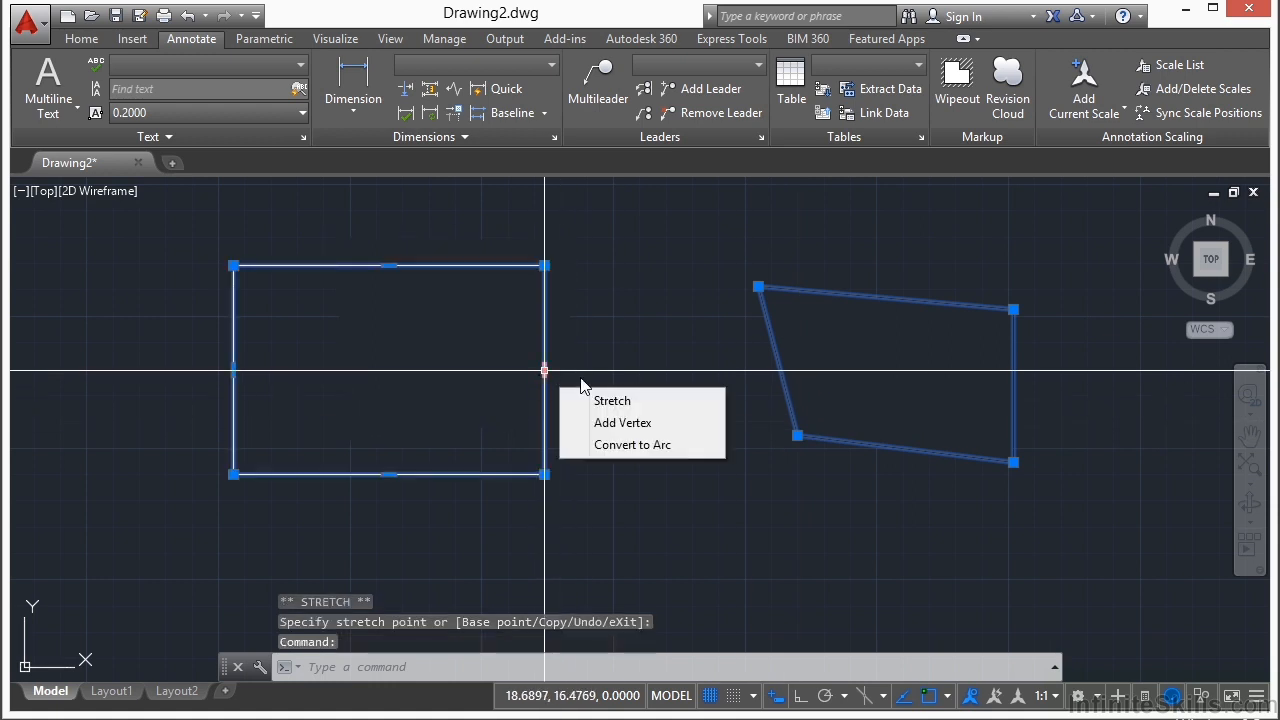
key("Escape")
key("Escape")
Step: Turn off the grid and stretch the lower-left corner of the wipeout over the rectangle to the circle's center
scroll(735, 572, "down", 2)
key("F7")
middle_click_drag(700, 403, 597, 400)
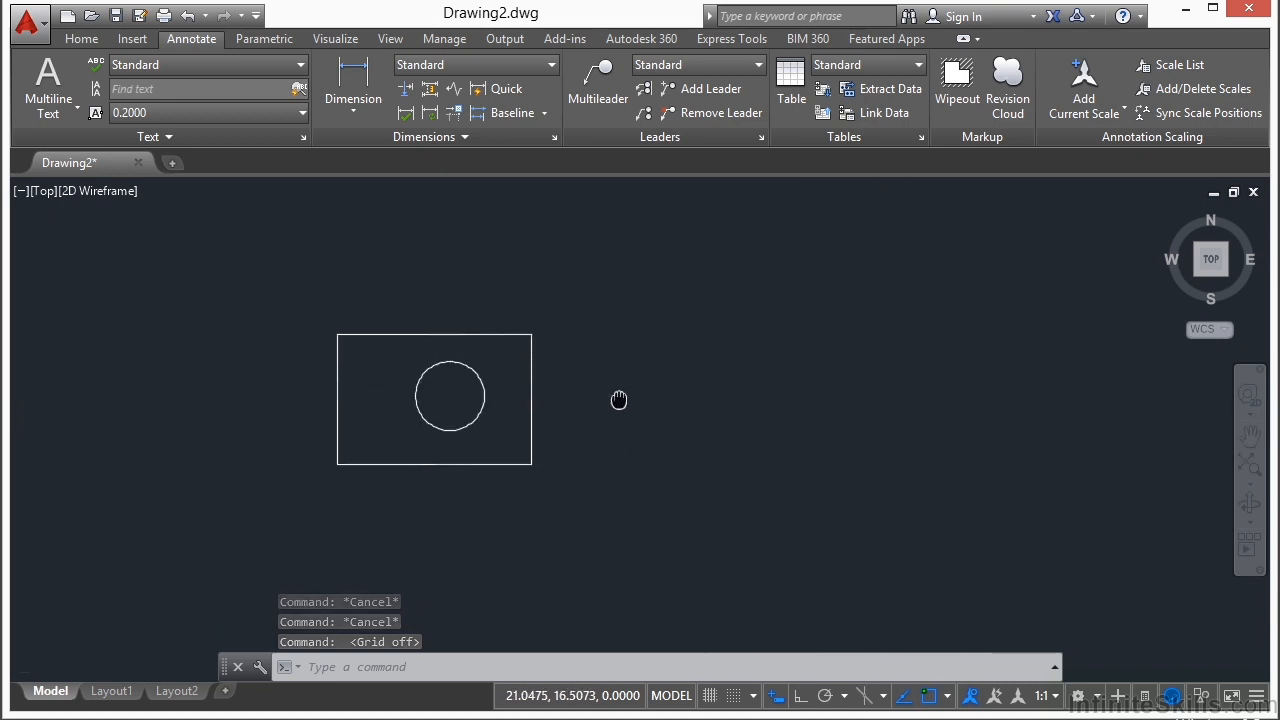
middle_click_drag(700, 380, 632, 382)
left_click(484, 368)
left_click(484, 321)
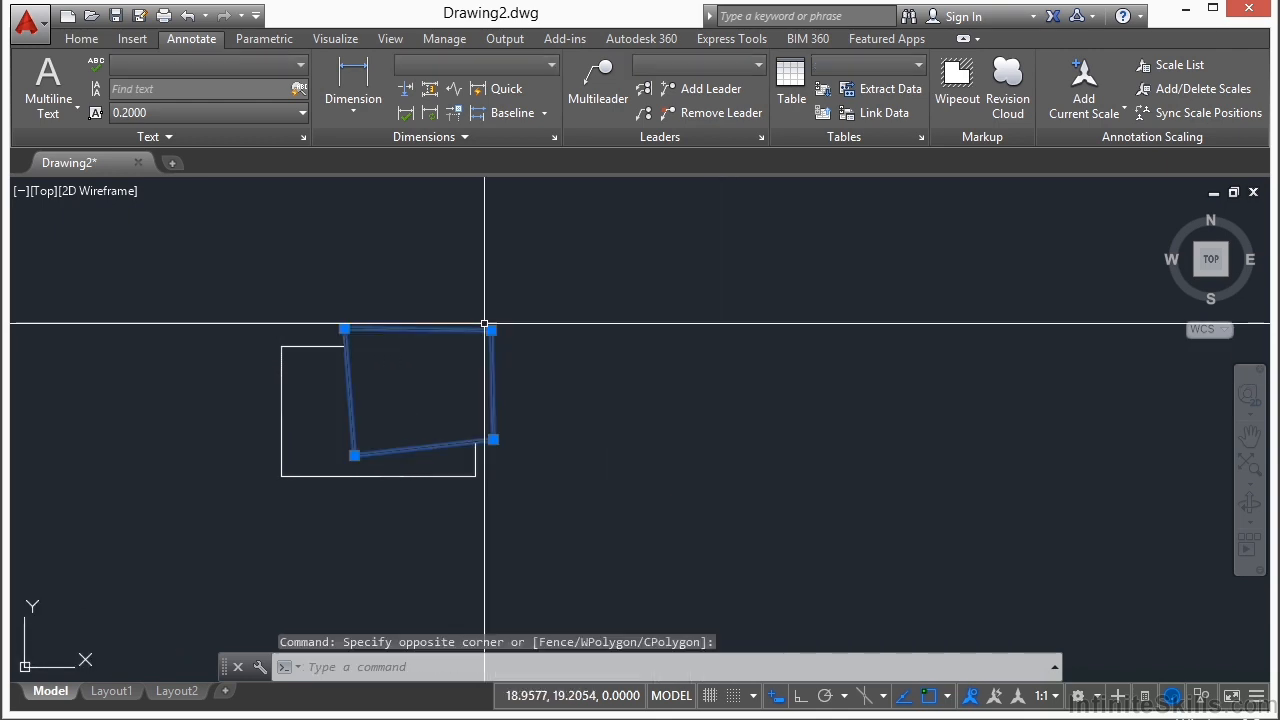
left_click(354, 455)
left_click(390, 409)
key("Escape")
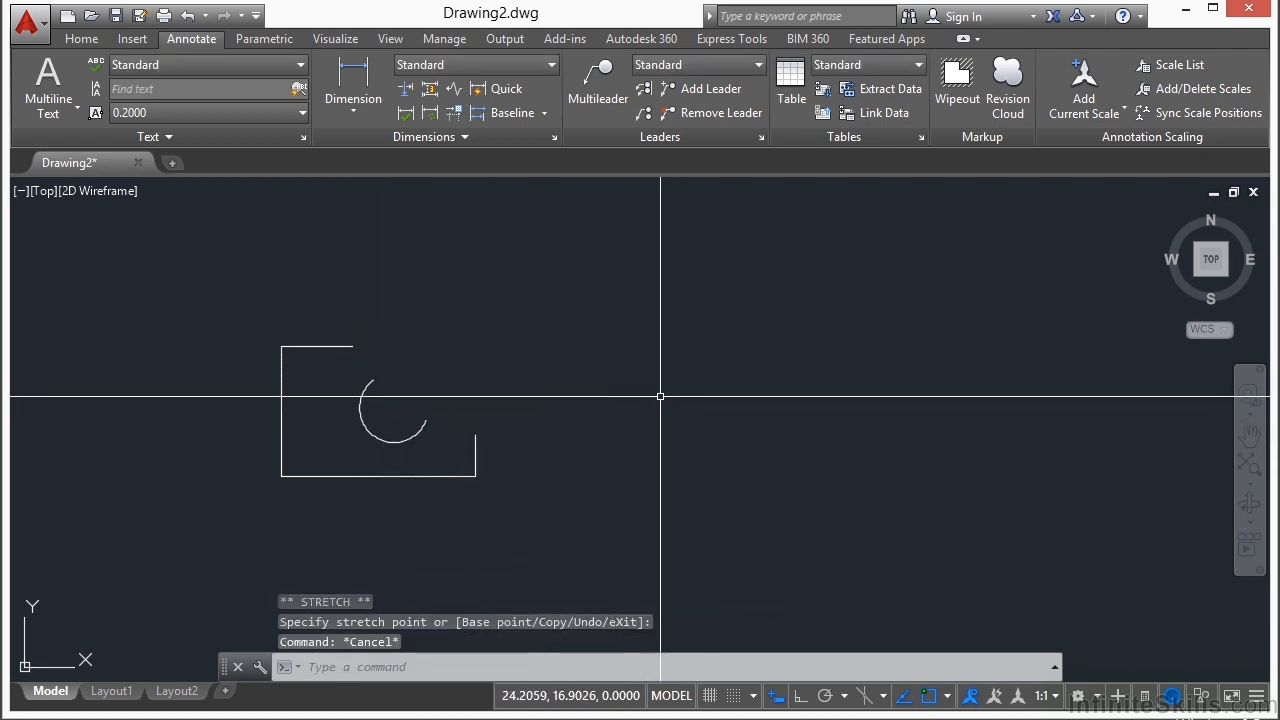
Step: Show the frames of both reshaped wipeouts on screen by setting the frames mode to Display but not plot
left_click(957, 78)
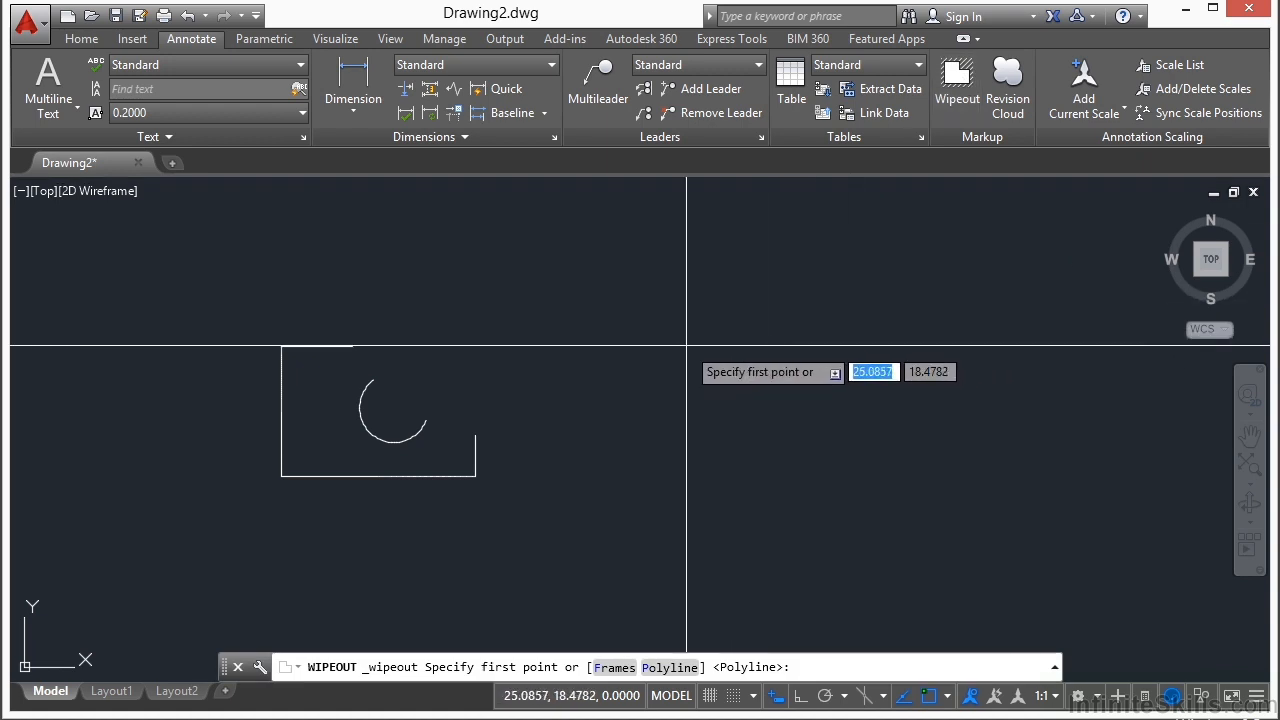
type("f")
key("Return")
left_click(745, 447)
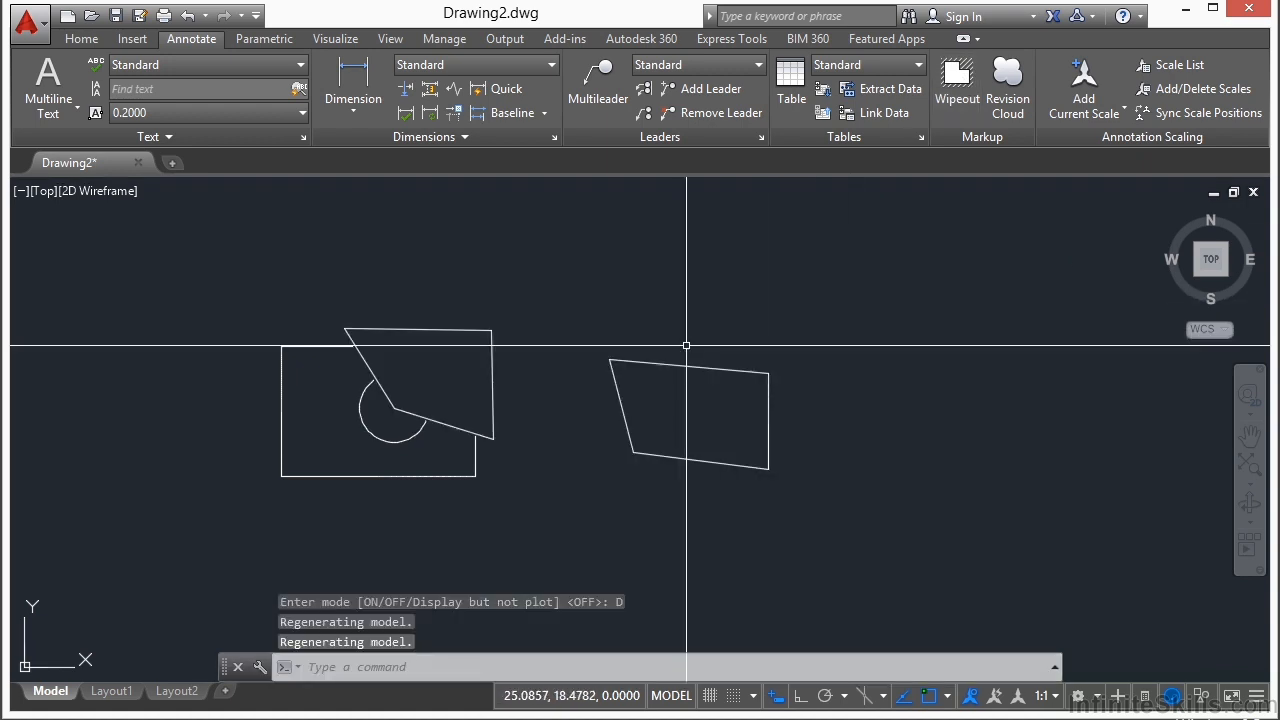
middle_click_drag(572, 378, 622, 351)
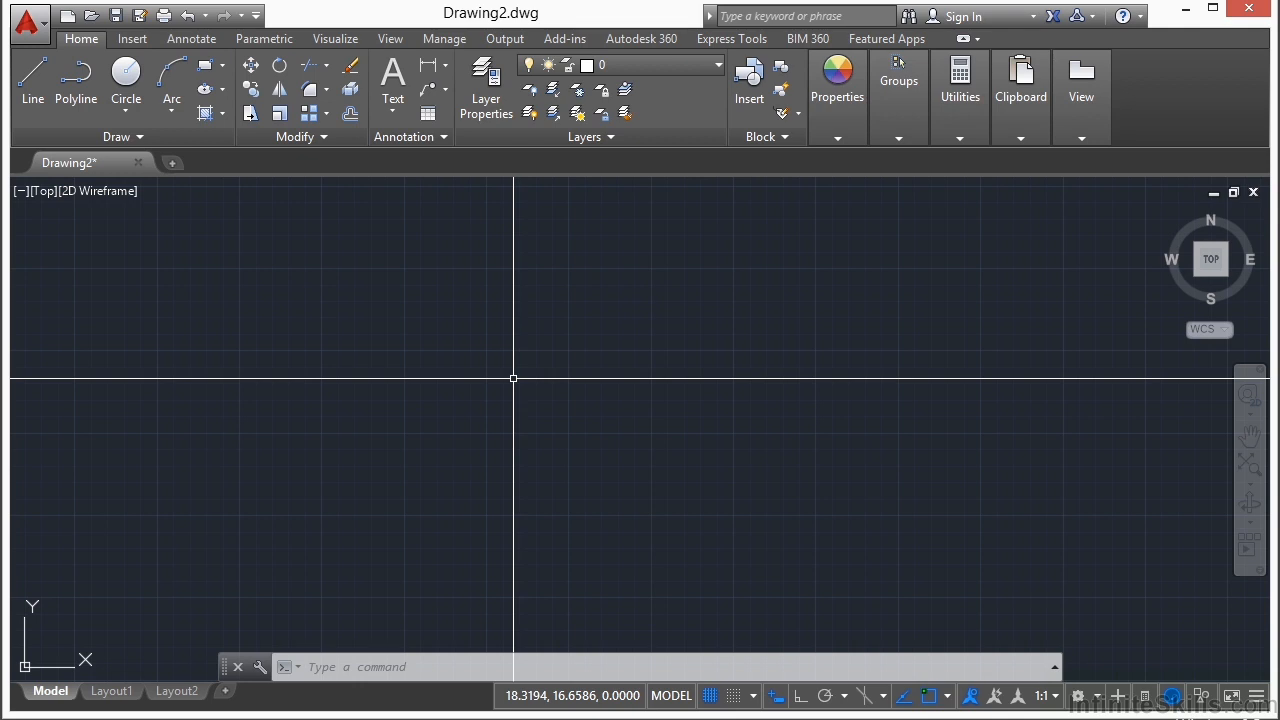
Step: Open the Text Style dialog and keep its styles list filtered to All styles
type("STYLE")
key("Return")
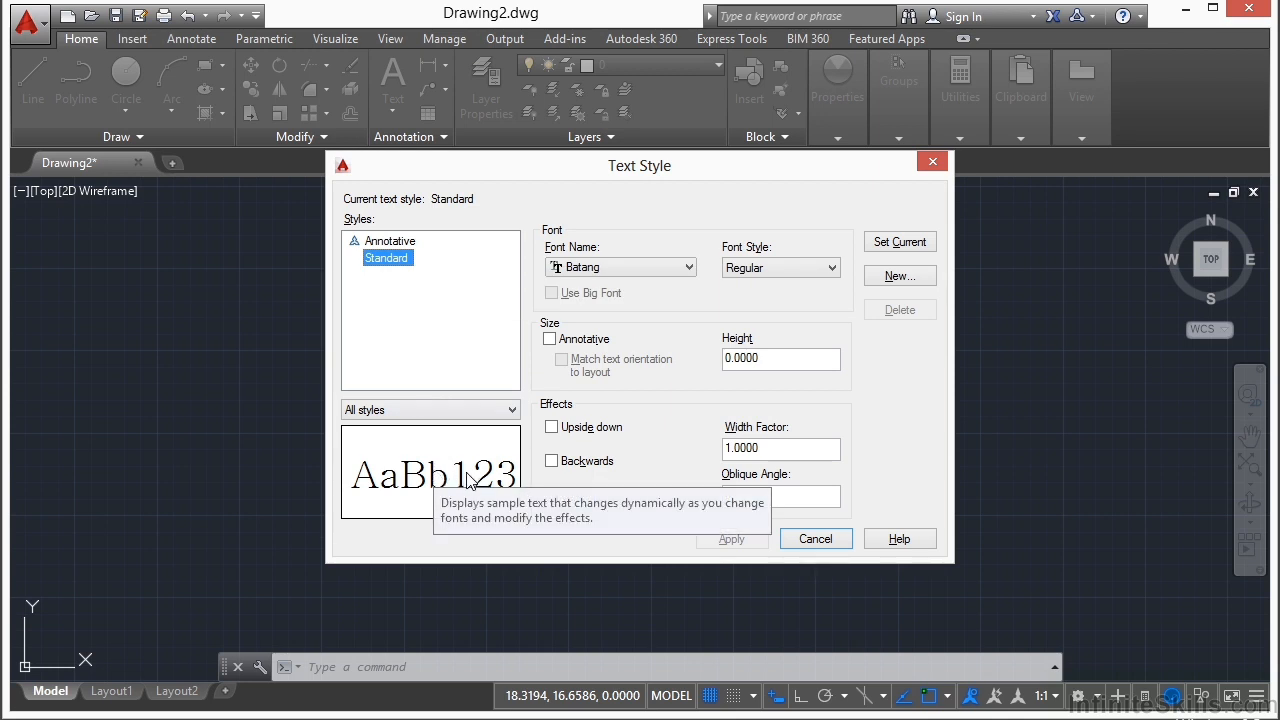
left_click(511, 410)
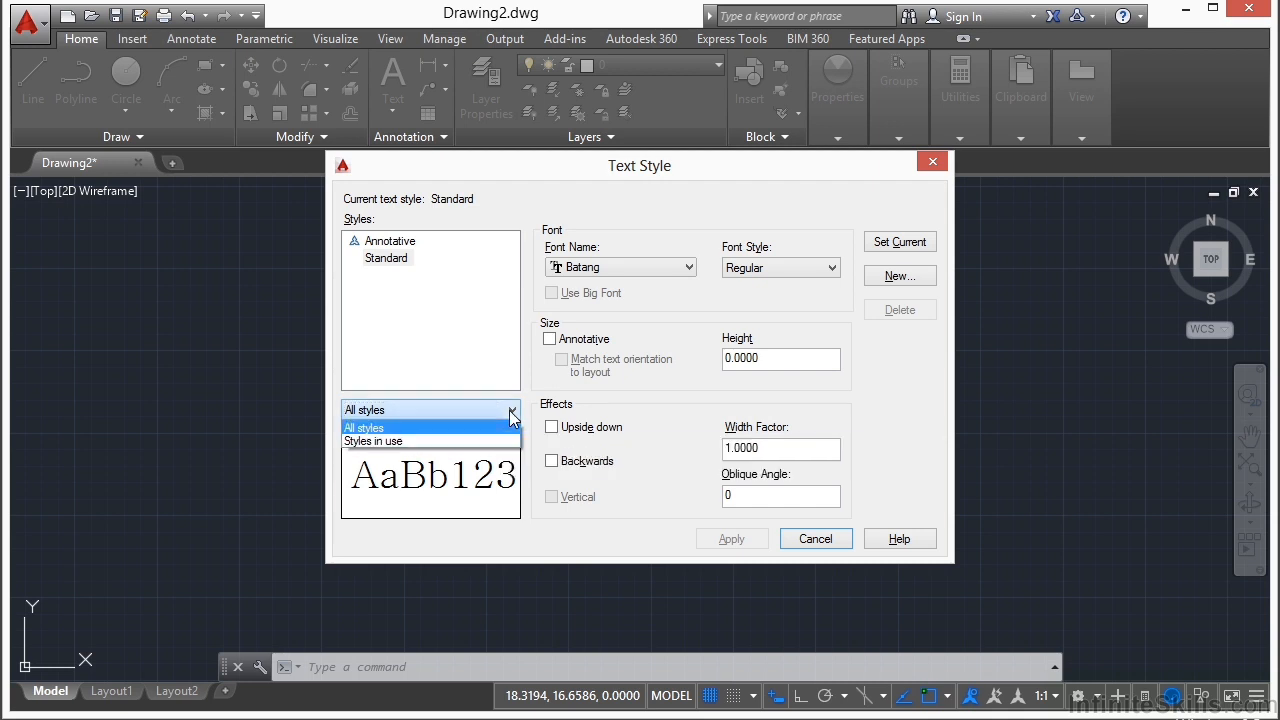
left_click(358, 428)
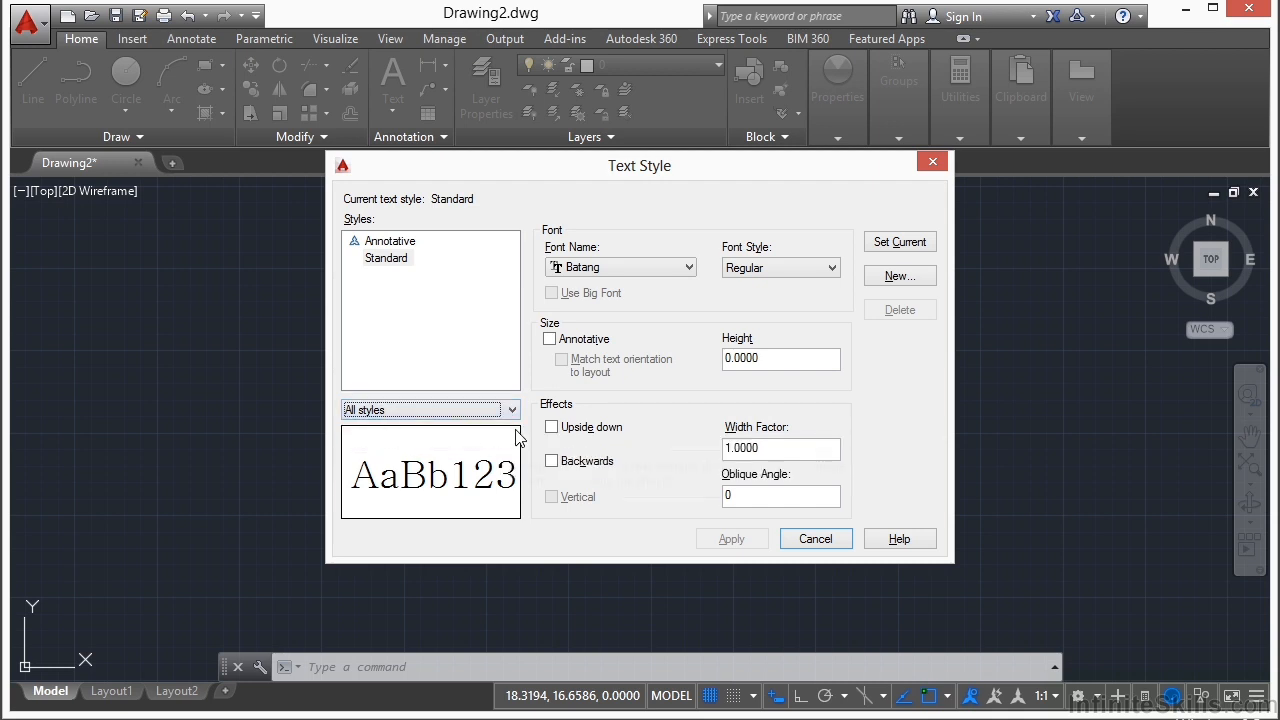
Step: Filter the text styles list to Styles in use, return it to All styles, and select the Standard style
left_click(511, 410)
left_click(400, 443)
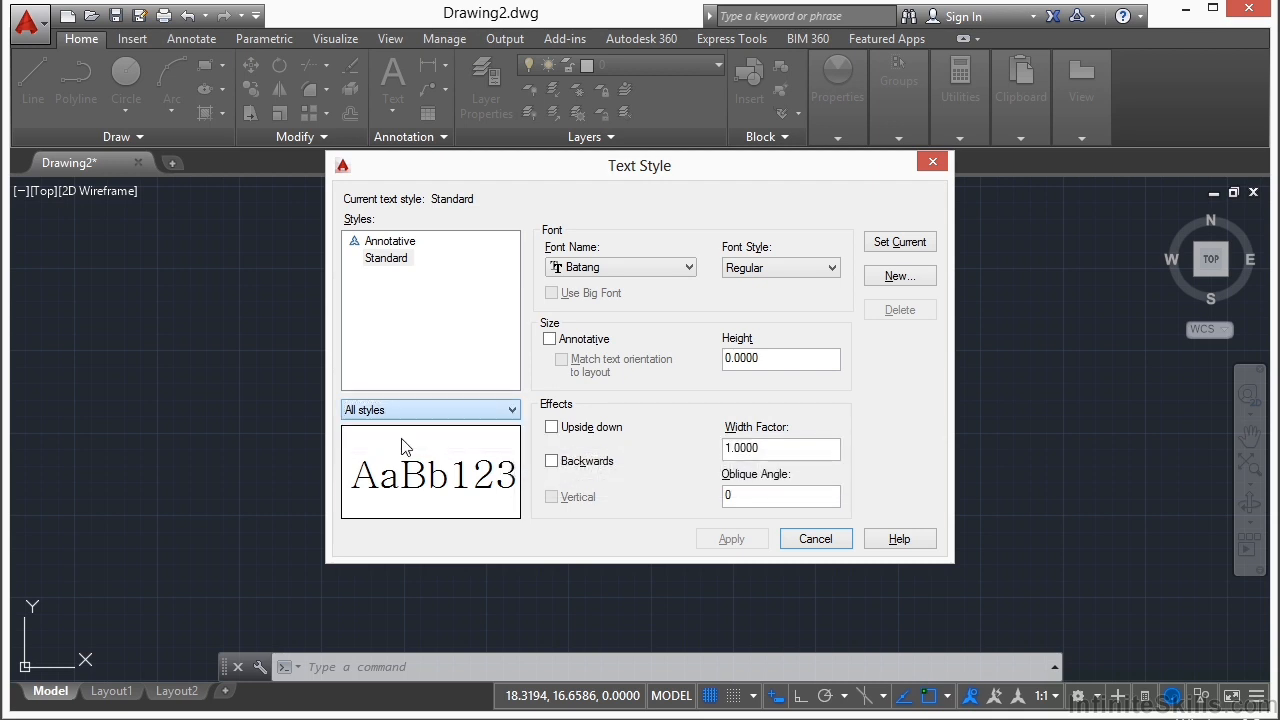
left_click(515, 407)
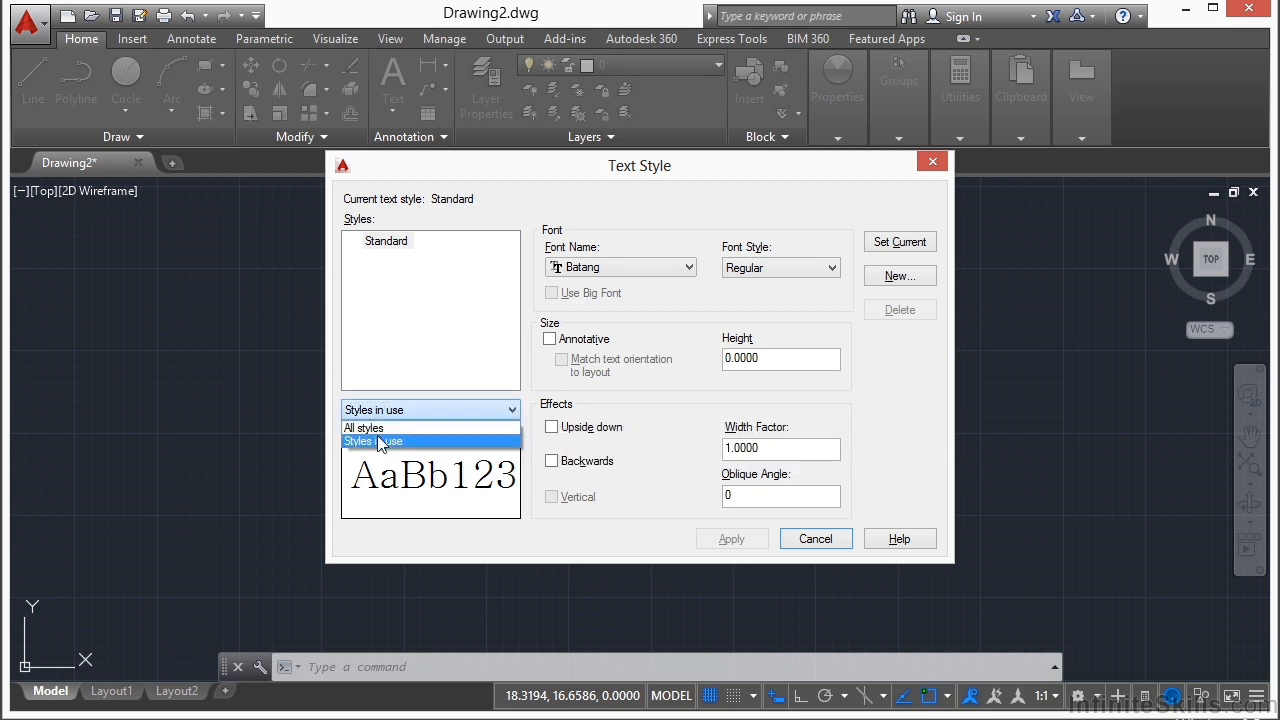
left_click(380, 427)
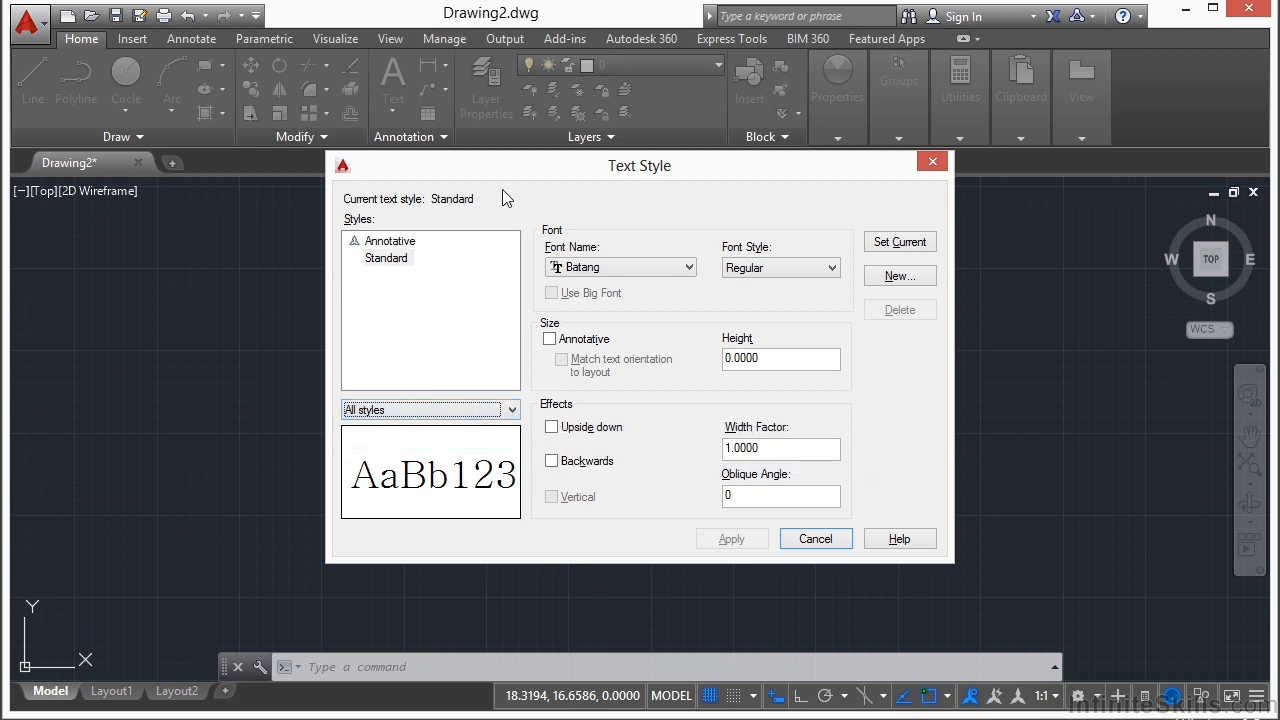
left_click(388, 264)
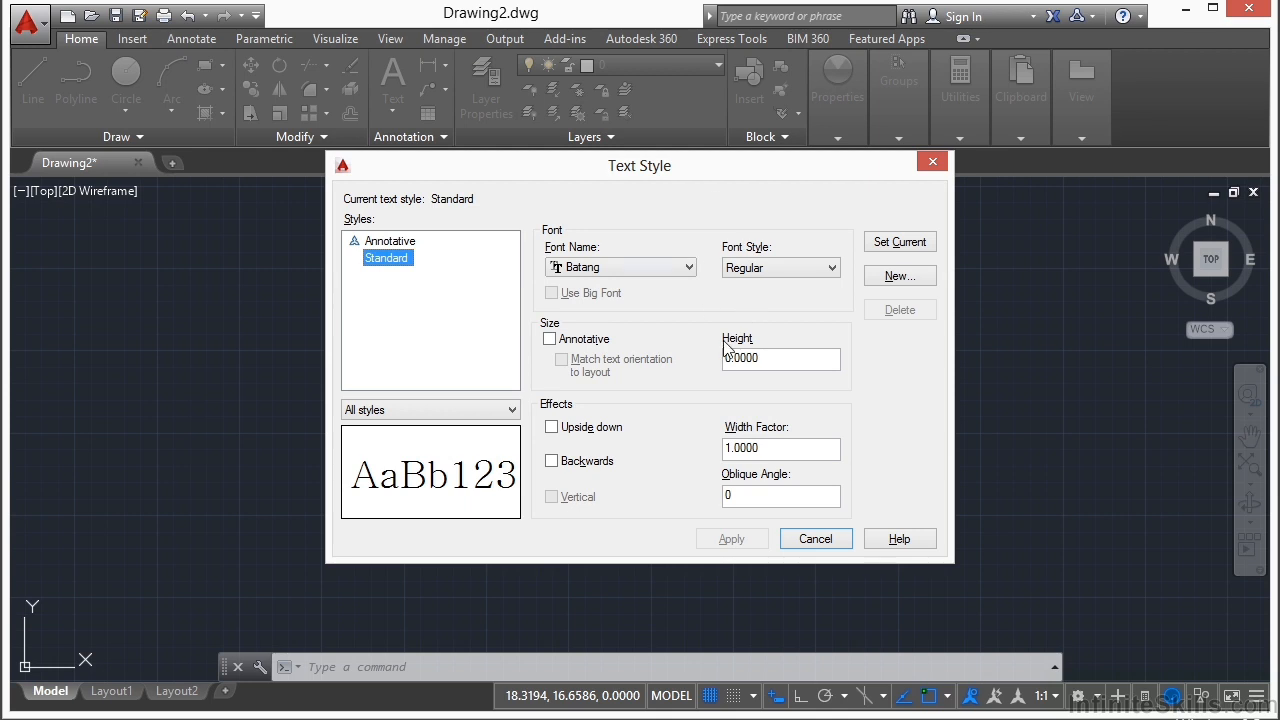
Step: Examine the fonts available for the Standard text style and the font styles offered for Batang
left_click(655, 268)
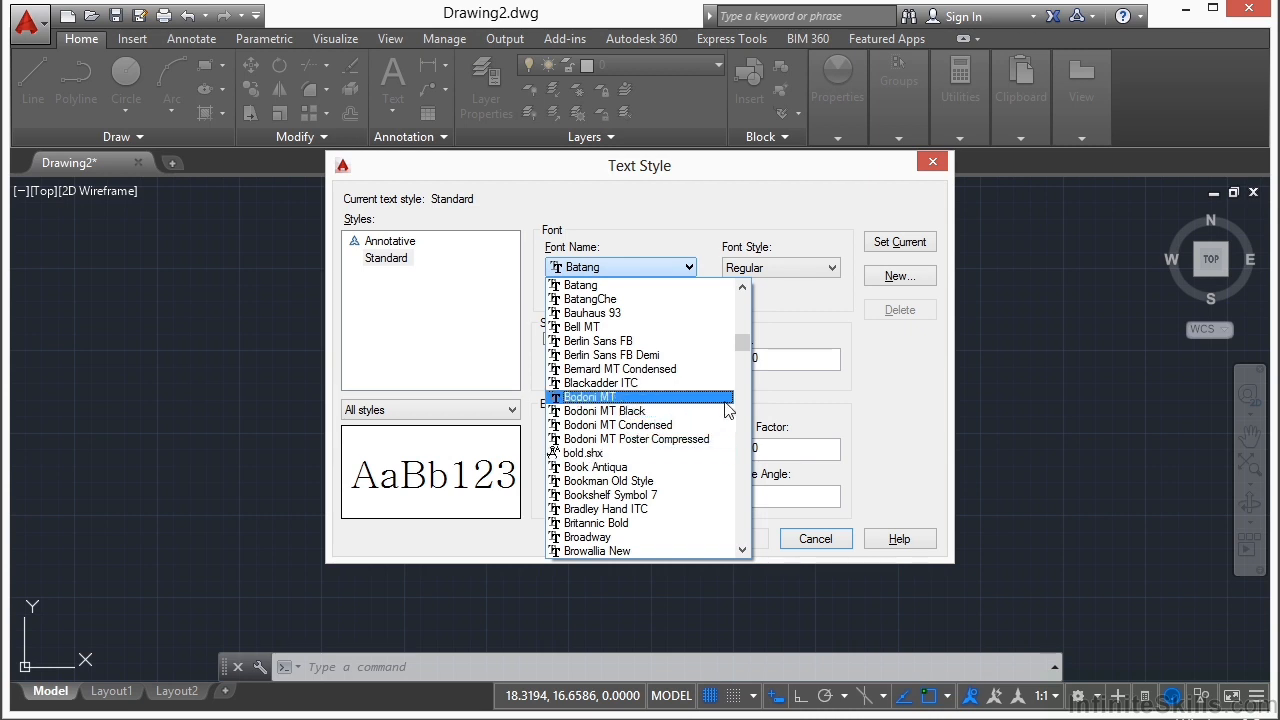
left_click_drag(745, 347, 738, 368)
left_click_drag(740, 406, 744, 293)
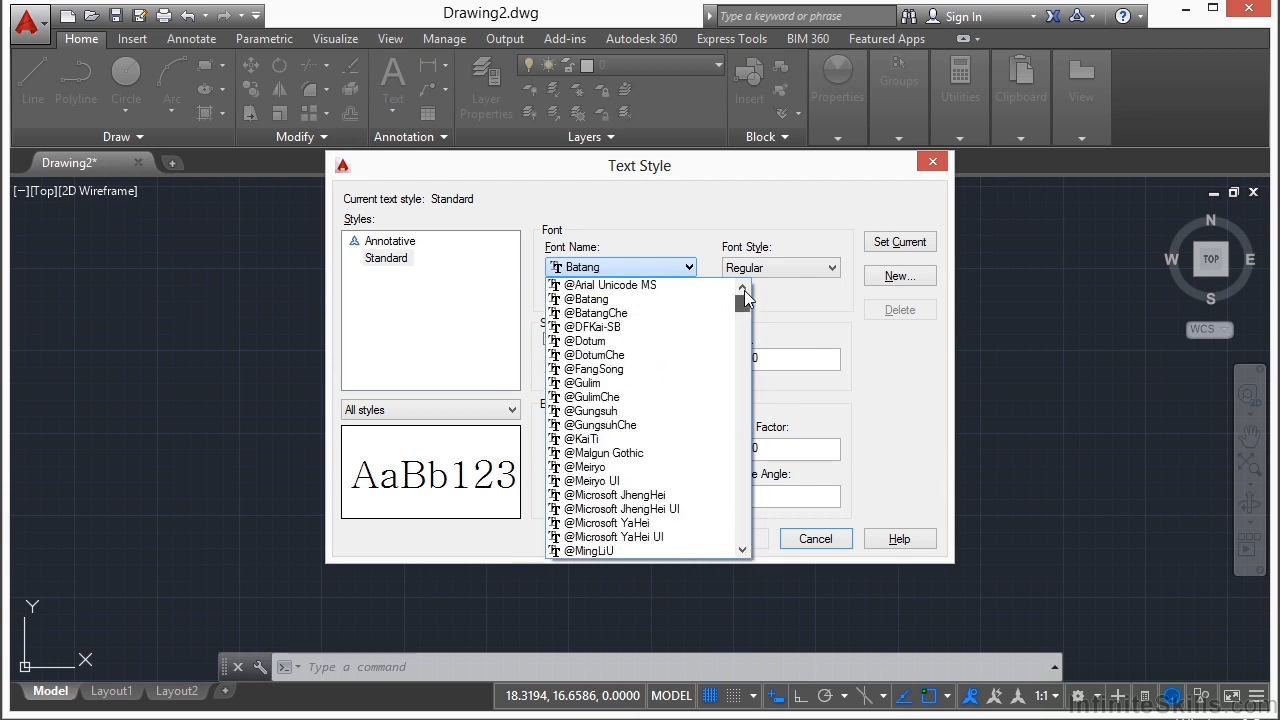
left_click(680, 200)
left_click(822, 272)
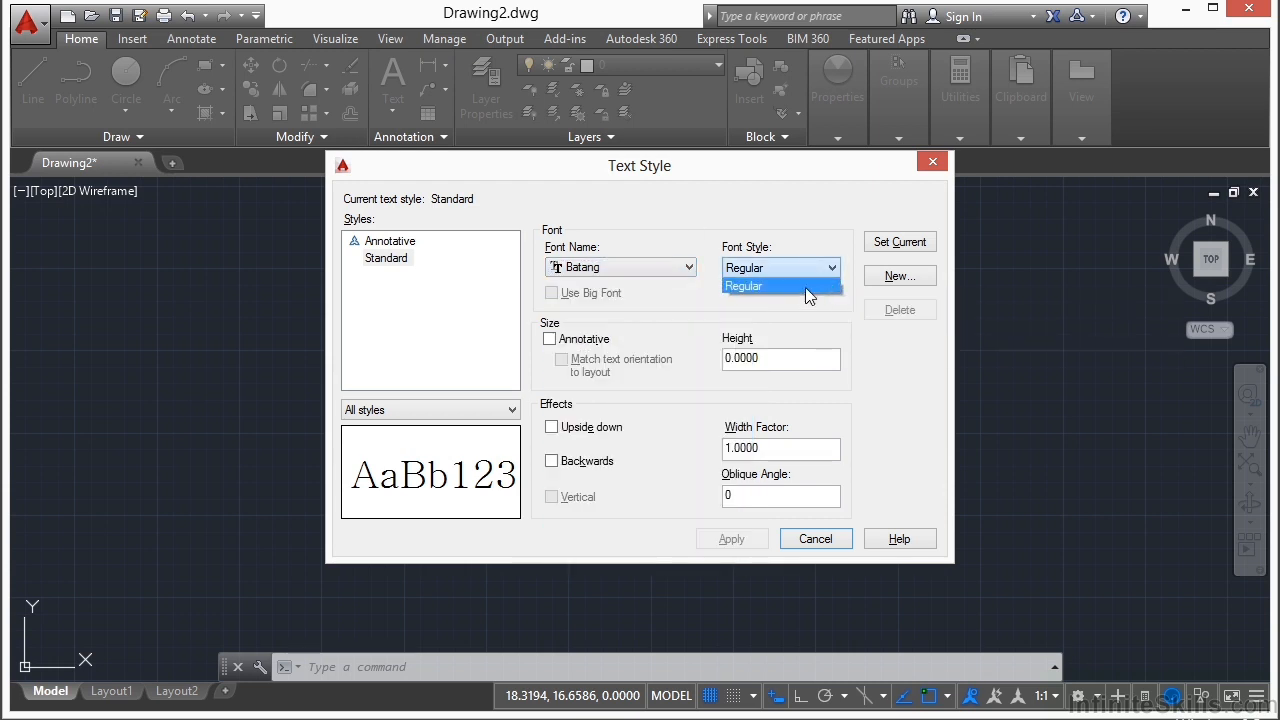
left_click(750, 296)
left_click(687, 270)
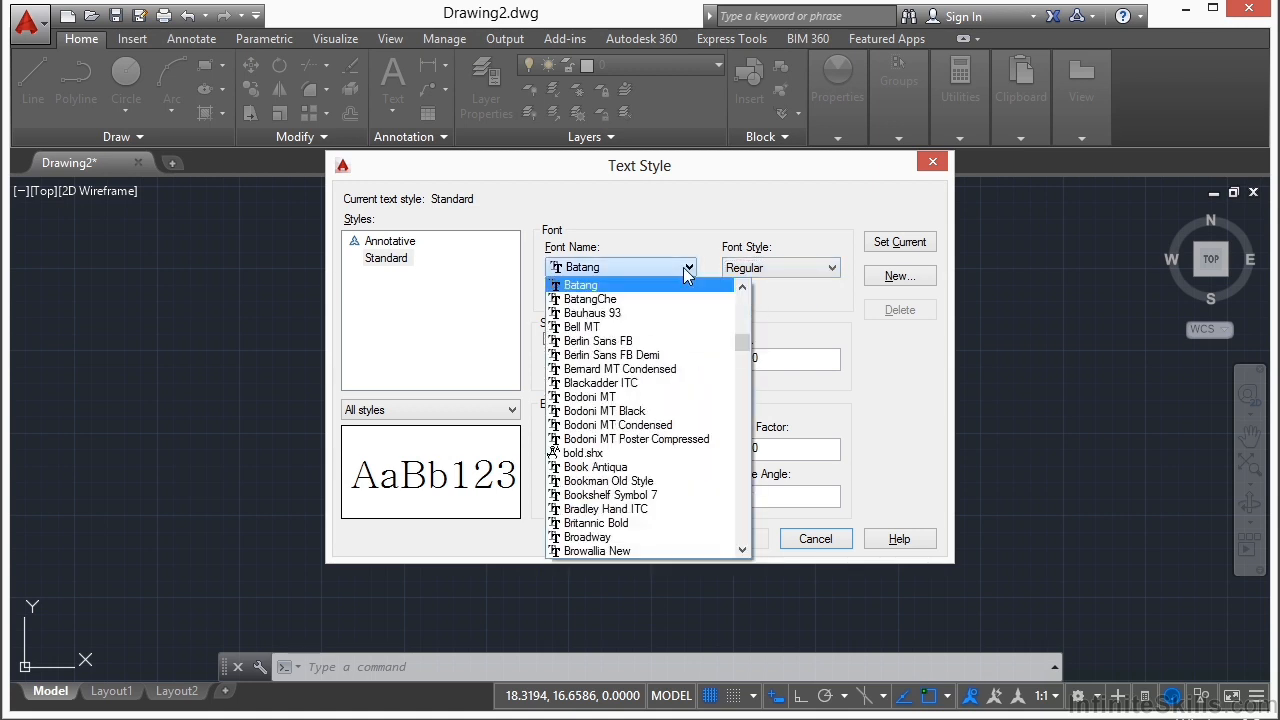
left_click_drag(746, 343, 745, 294)
left_click(620, 285)
left_click(800, 267)
left_click(800, 267)
left_click(667, 272)
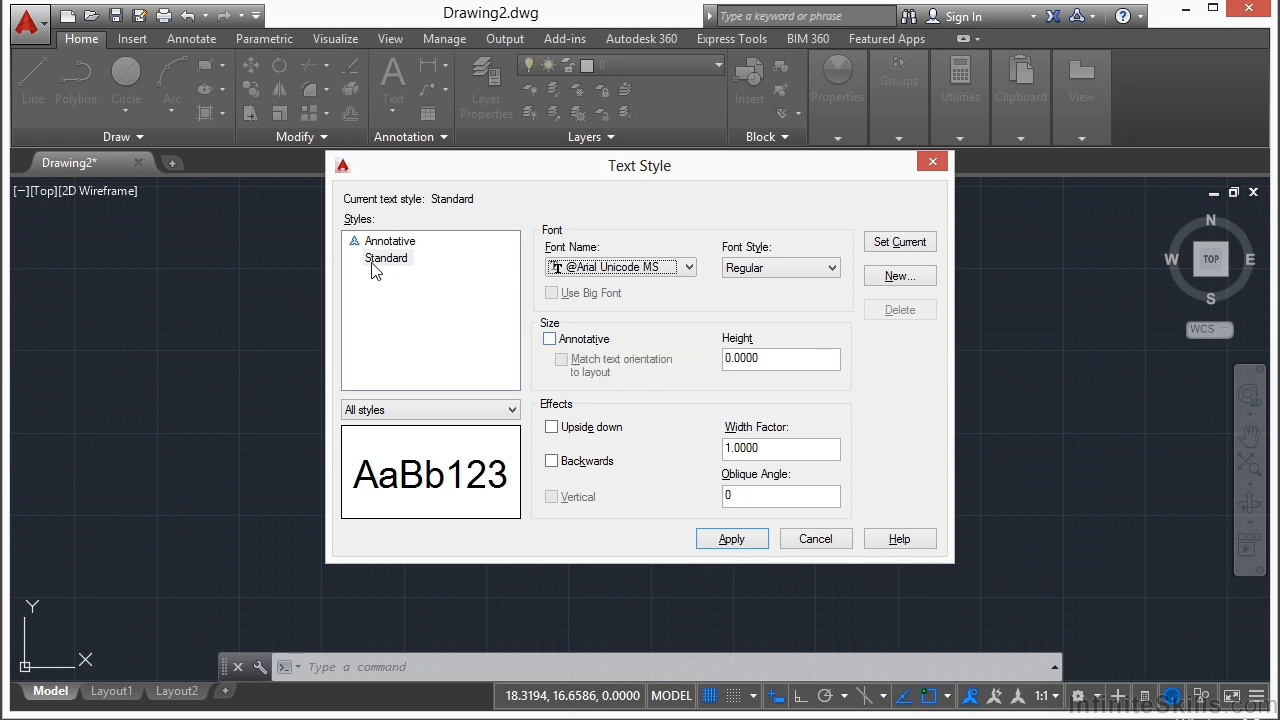
Step: Select the Annotative text style, set its paper text height to .1, and turn off its annotative property
left_click(390, 242)
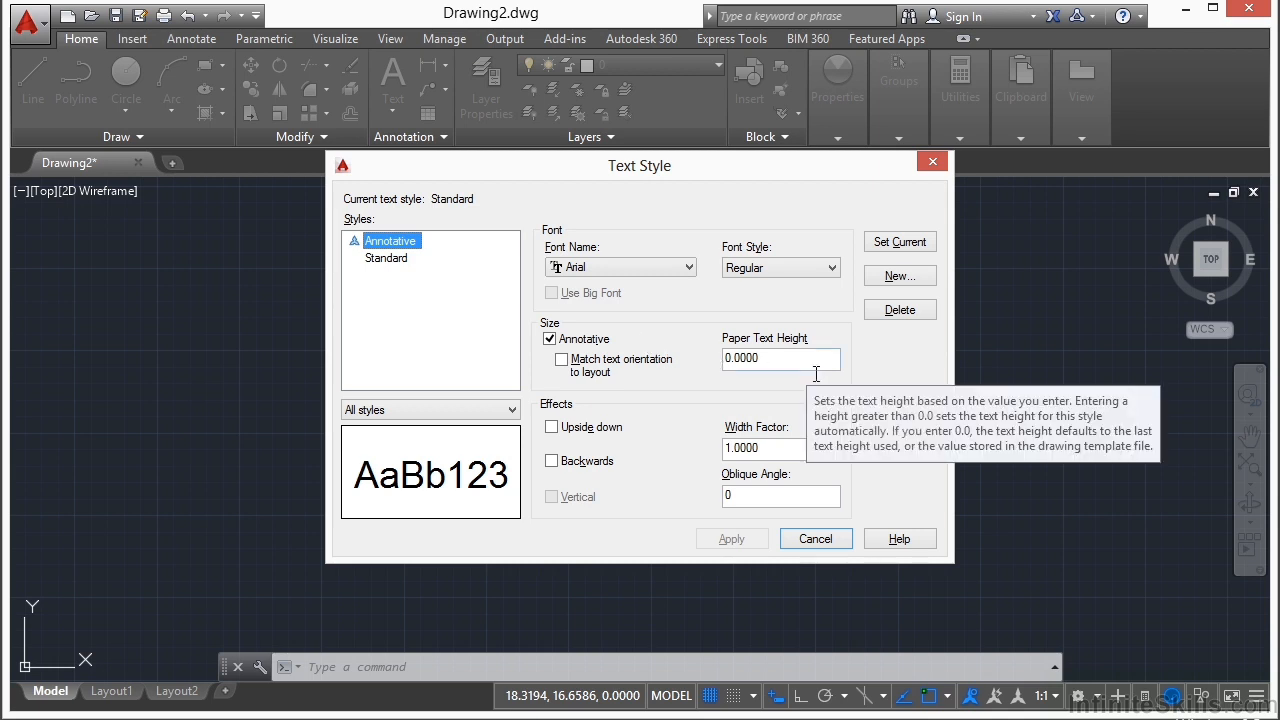
double_click(780, 362)
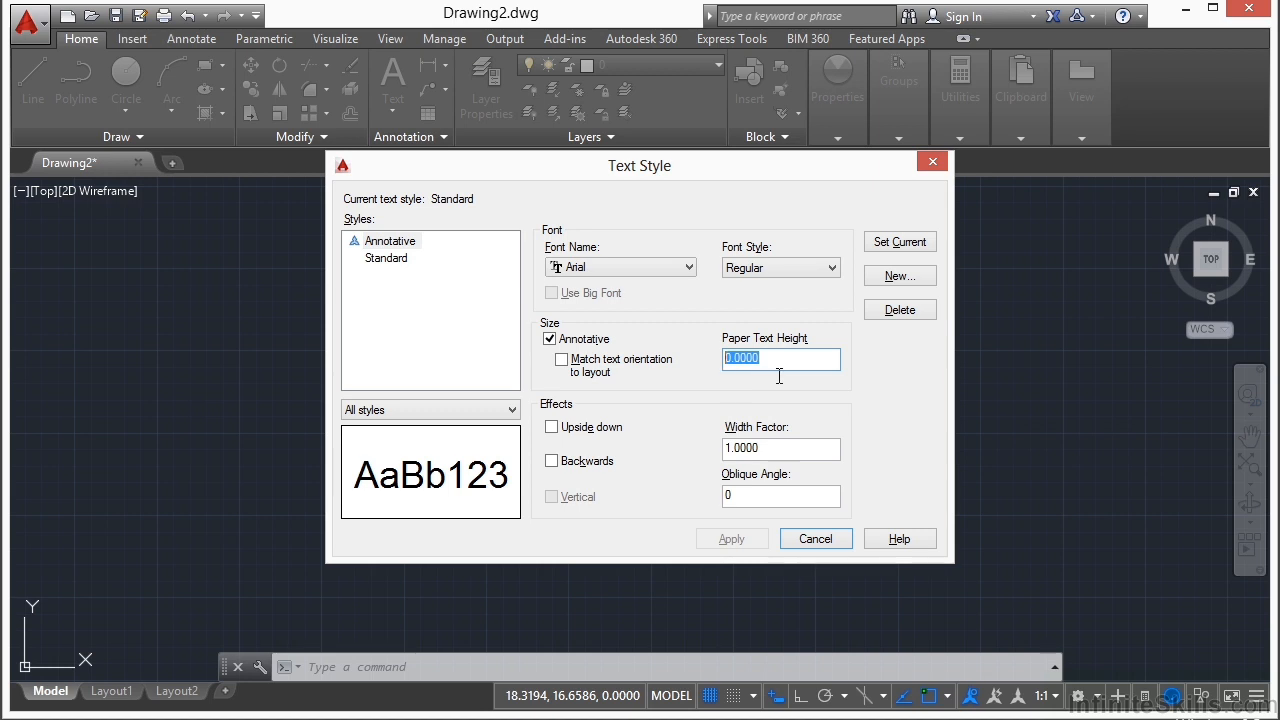
type(".1")
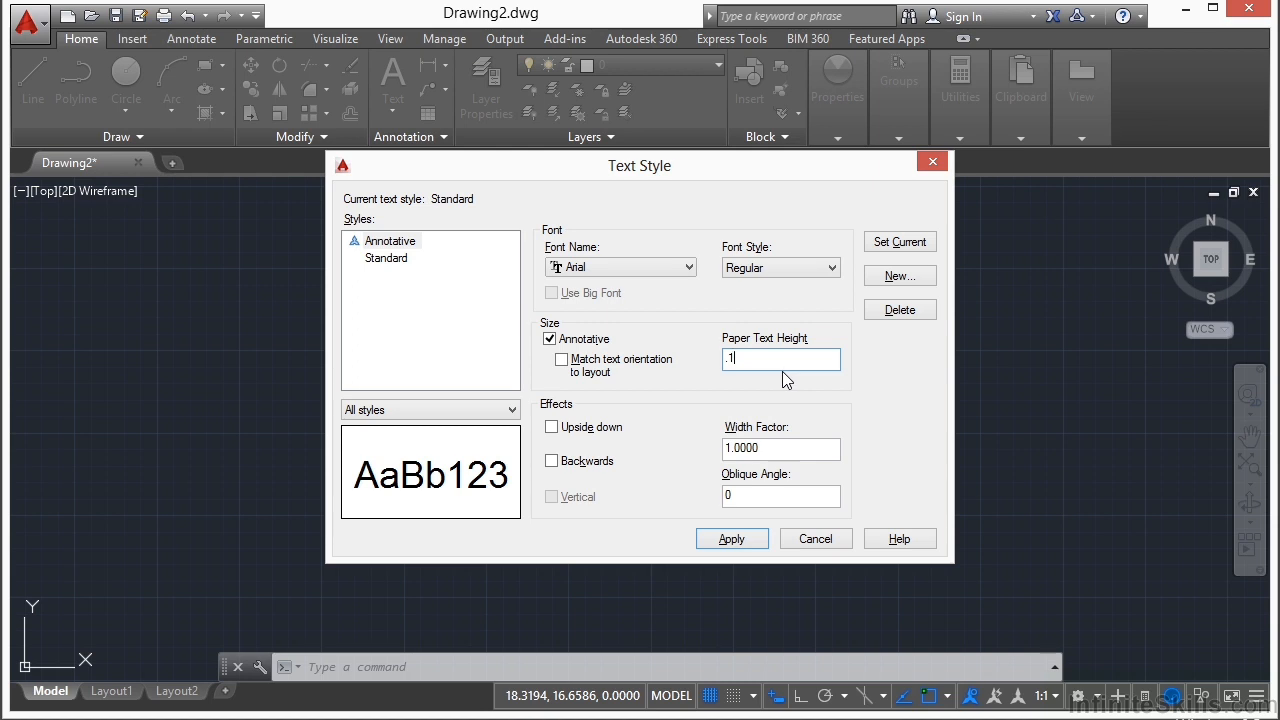
left_click(549, 339)
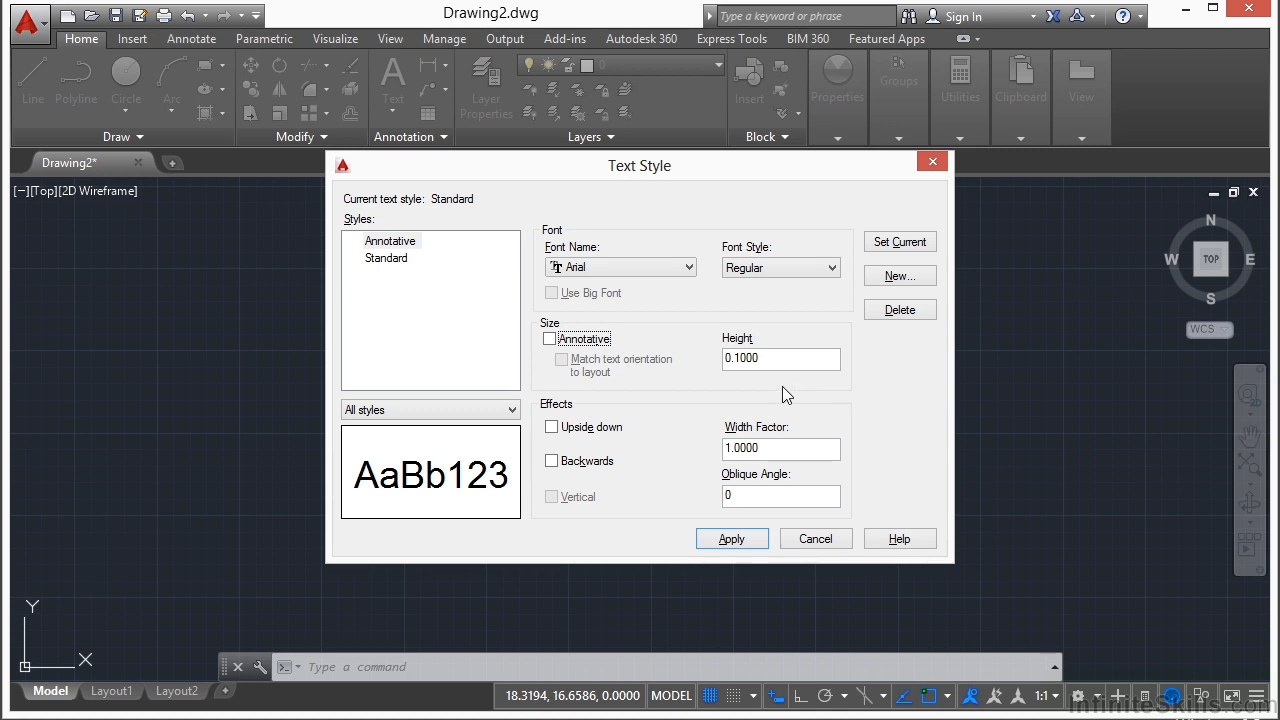
Step: Try the Upside down and Backwards effects, turn both off, and set the oblique angle to 30
left_click(552, 428)
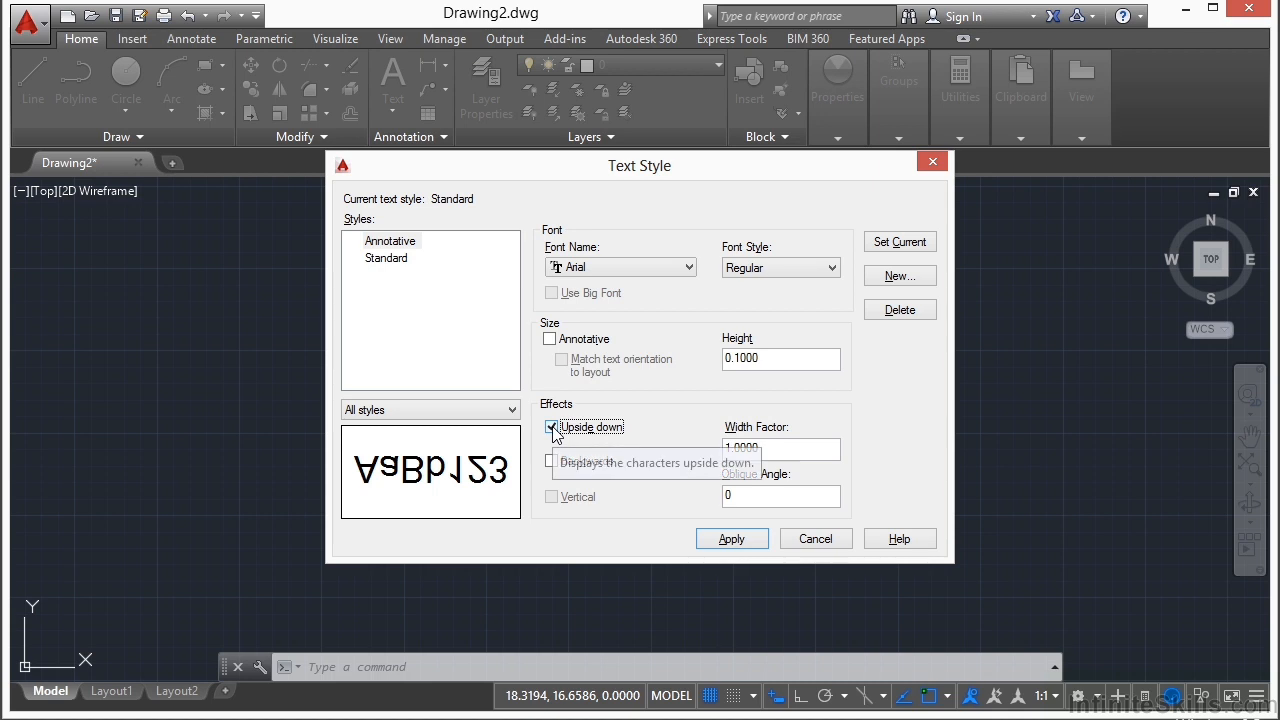
left_click(552, 461)
left_click(552, 427)
left_click(569, 460)
double_click(728, 495)
type("30")
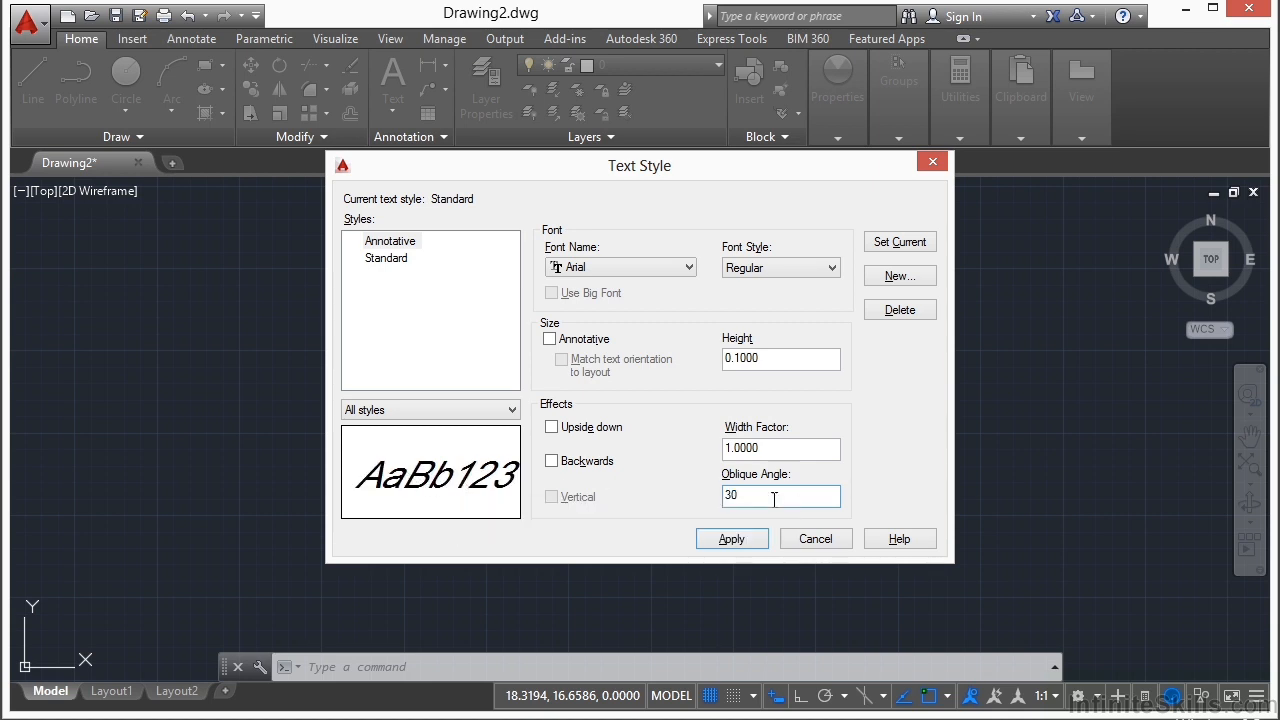
Step: Try width factors of .5 and 2 on the Annotative style, then restore the width factor to 1
double_click(796, 453)
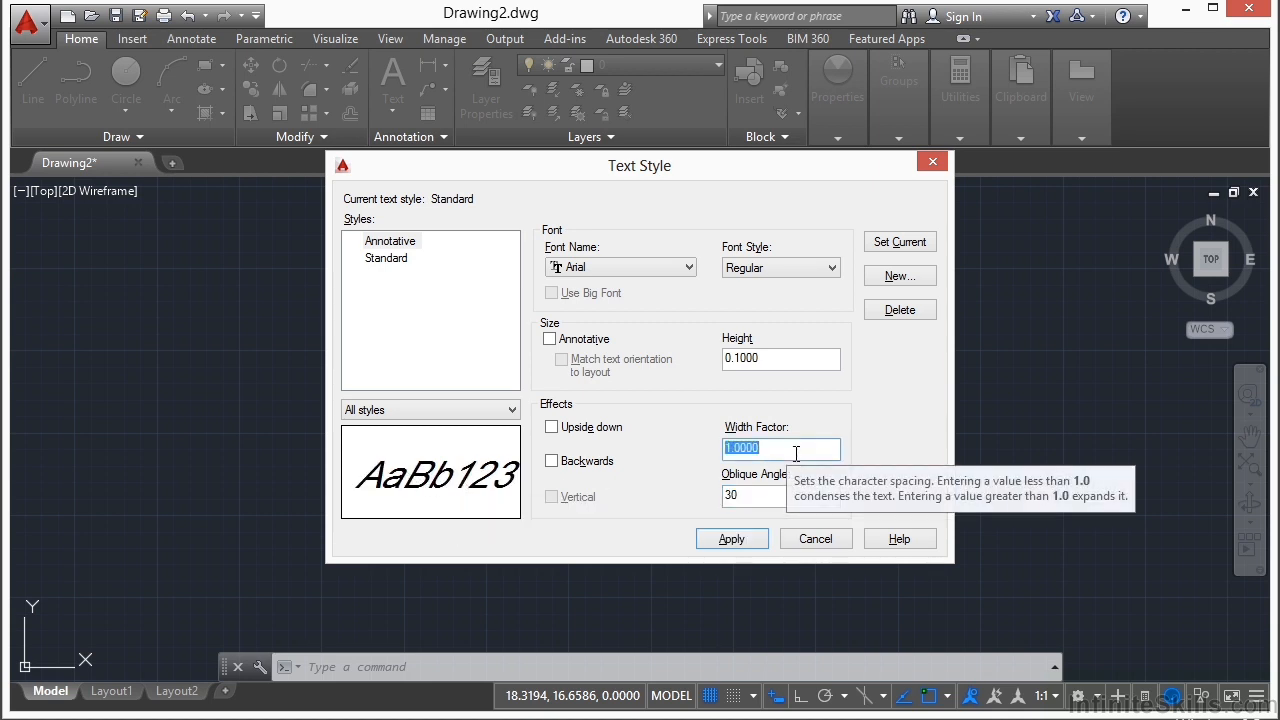
type("2")
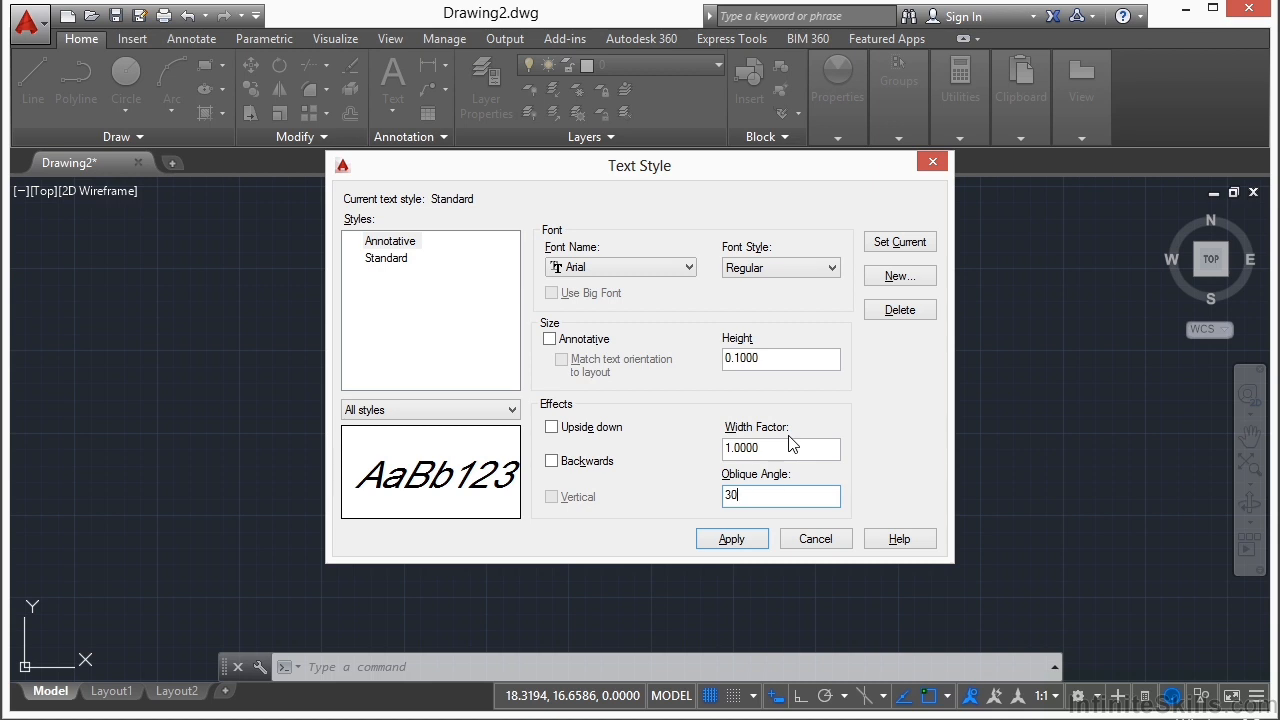
double_click(791, 448)
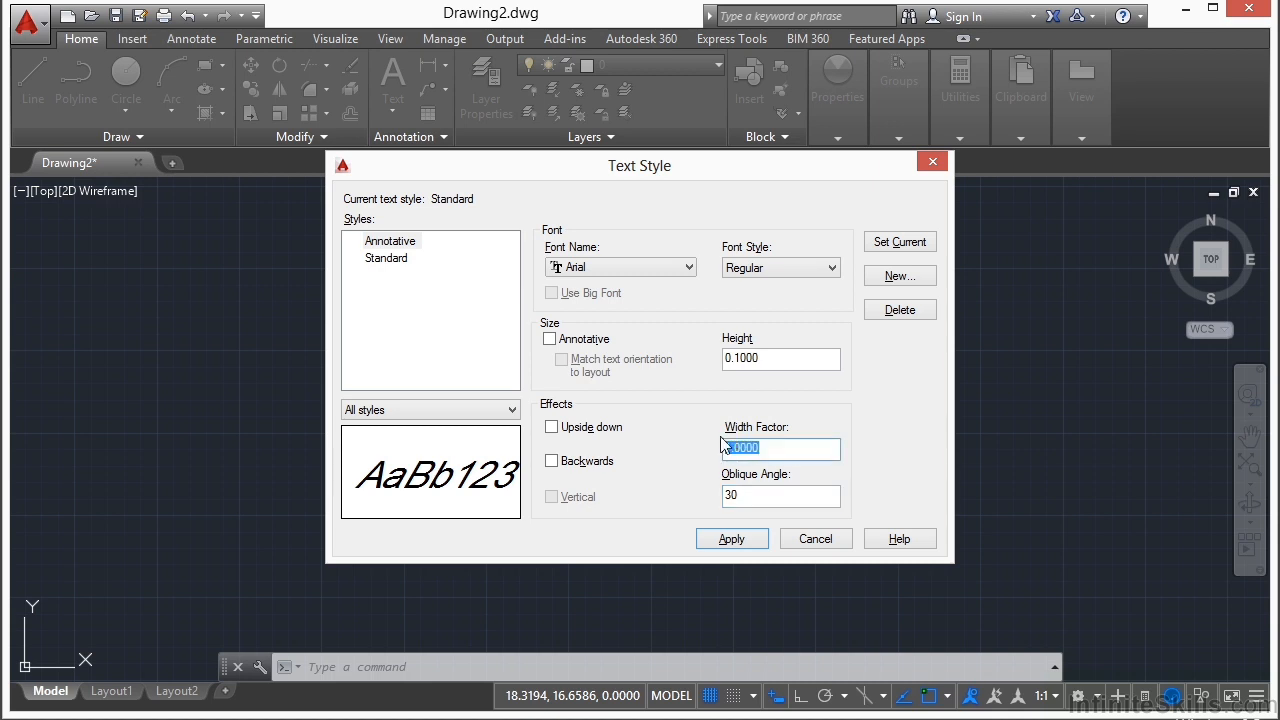
type(".5")
left_click_drag(774, 452, 721, 456)
type("2")
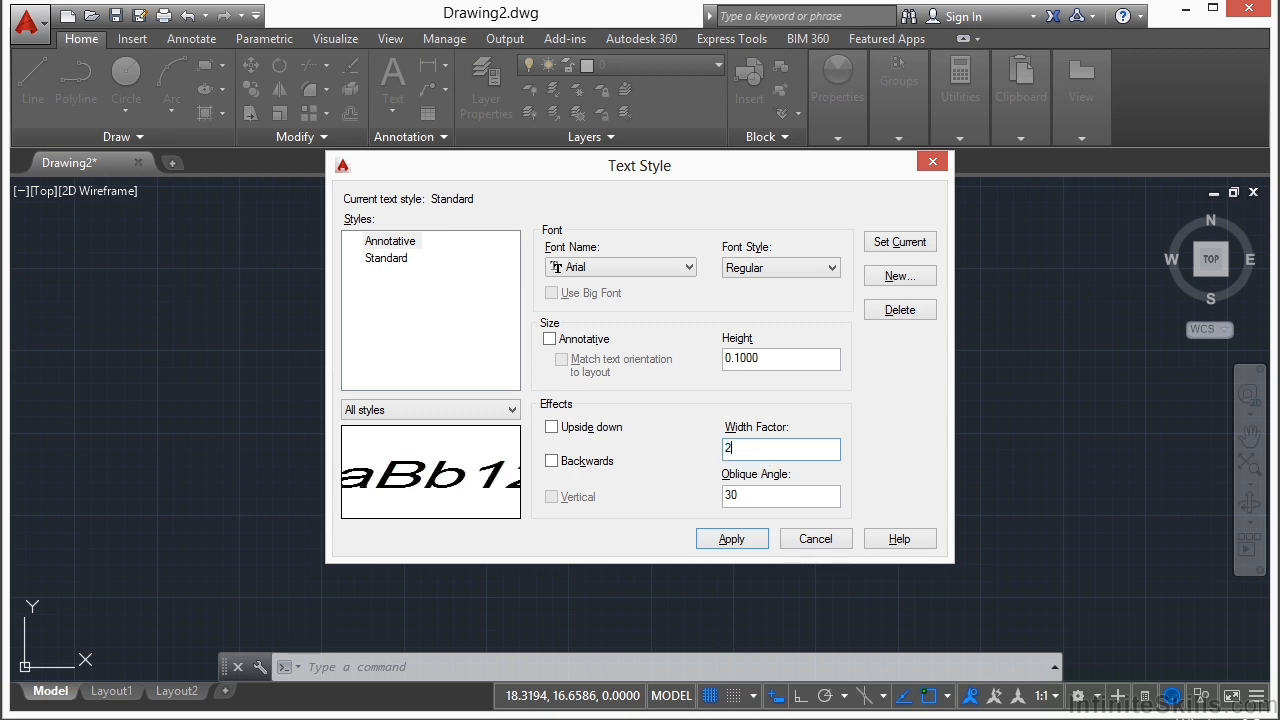
key("BackSpace")
type("1")
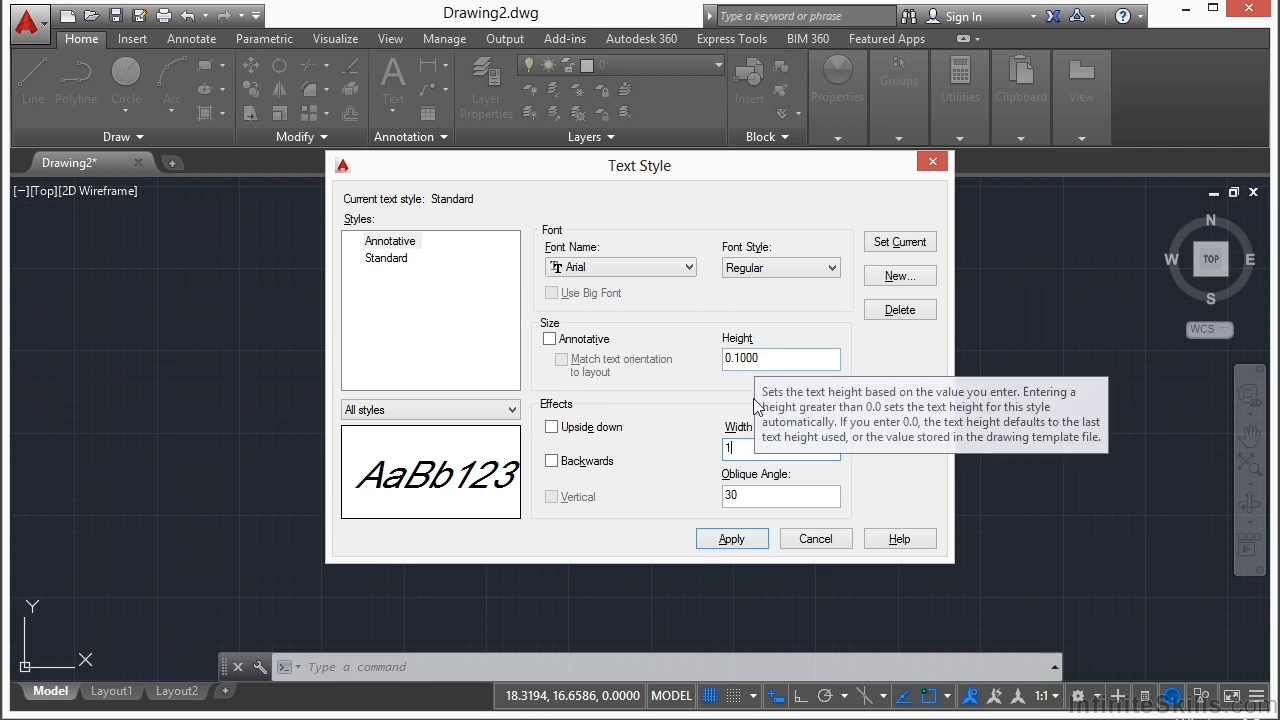
Step: Reset the oblique angle to 0 and discard the unsaved changes to the Annotative text style
double_click(742, 500)
type("0")
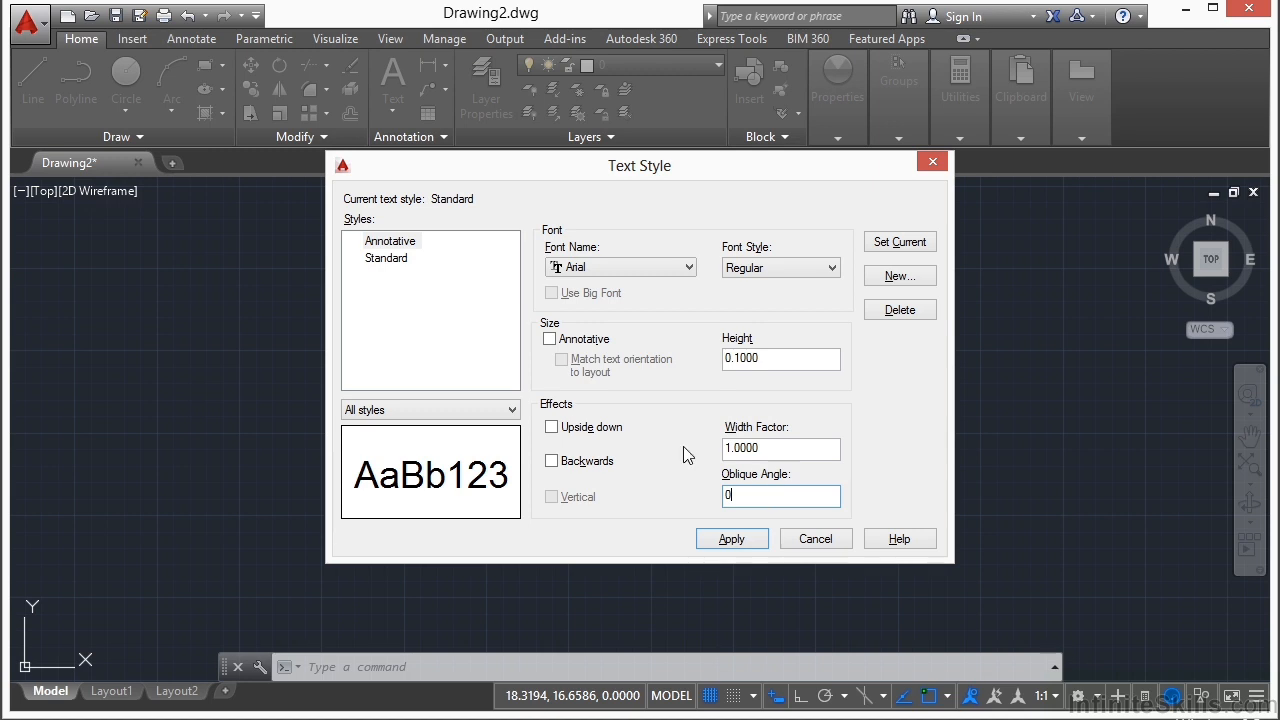
left_click(395, 242)
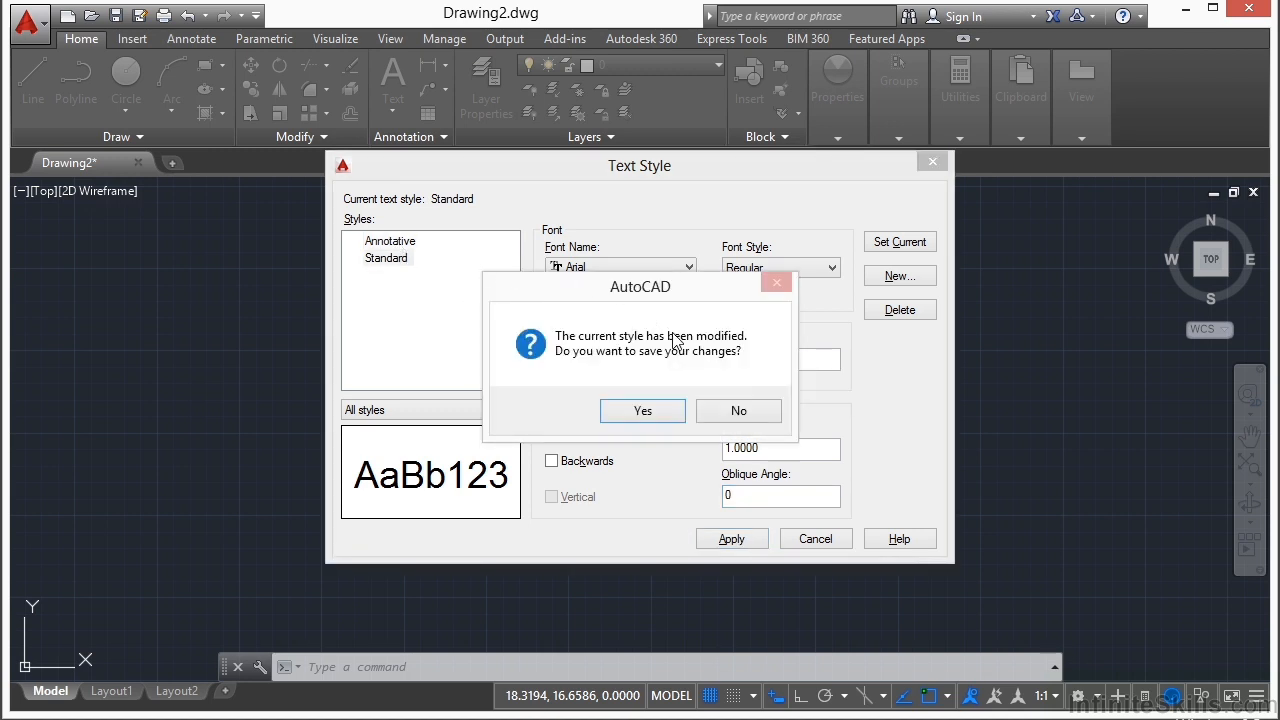
left_click(727, 412)
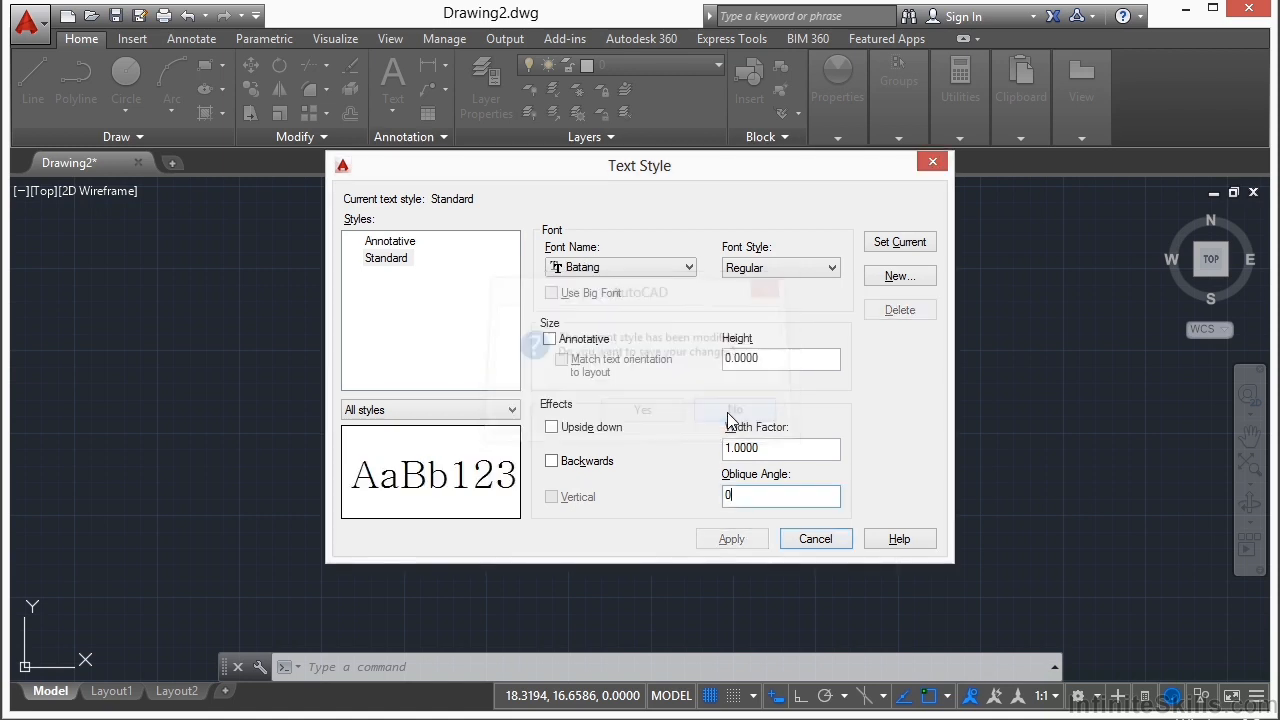
Step: Create a text style named New based on the Standard style
left_click(400, 258)
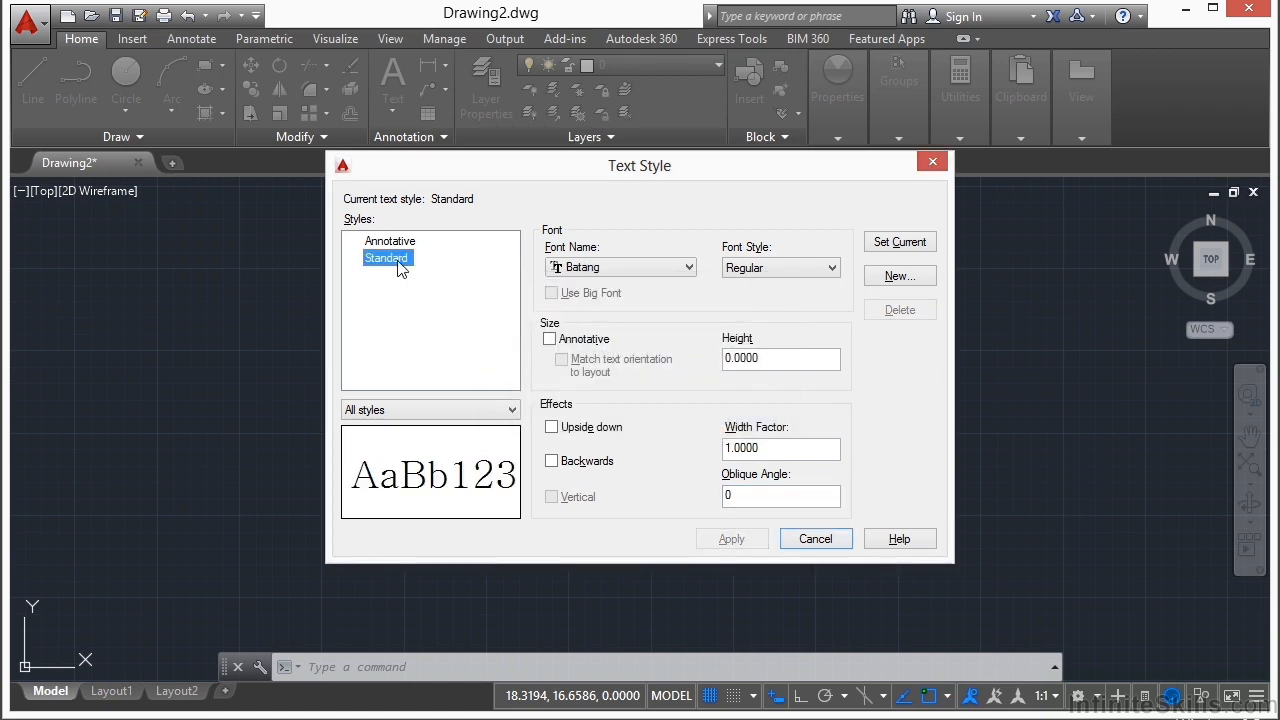
left_click(390, 241)
left_click(400, 258)
left_click(900, 276)
type("New")
left_click(748, 352)
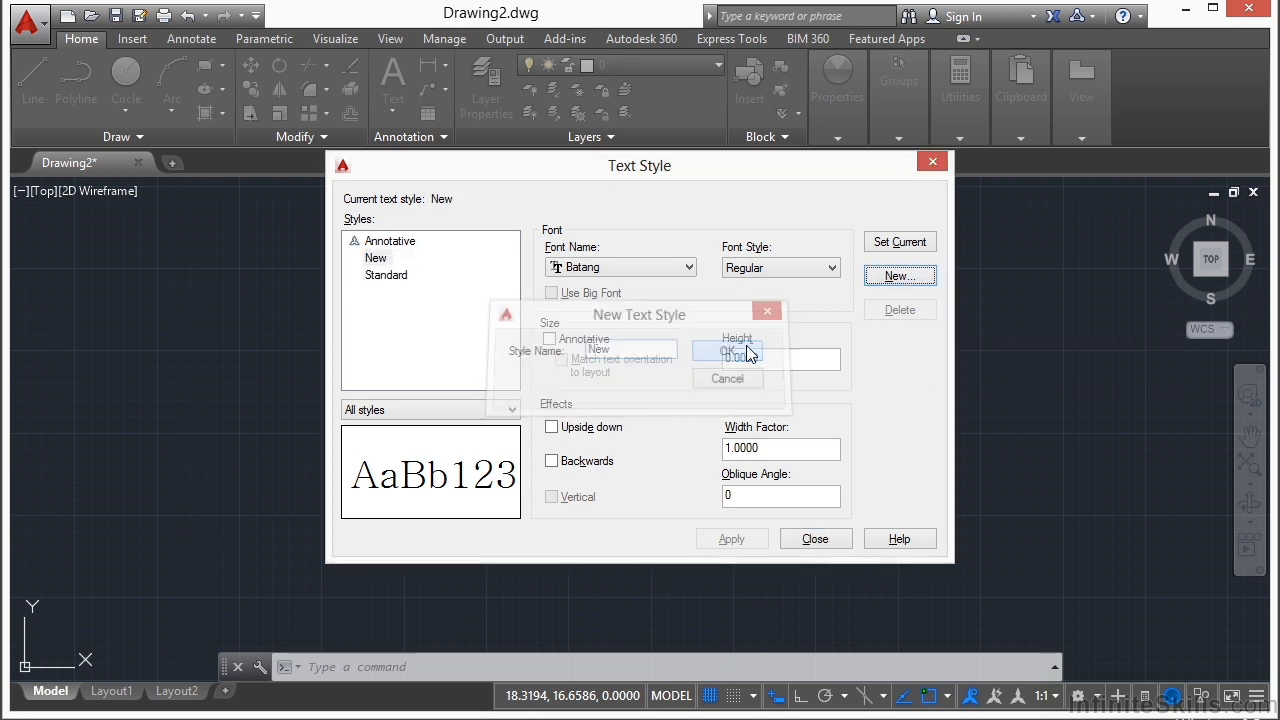
Step: Set the New style's font to Bell MT and its font style to Italic
left_click(594, 270)
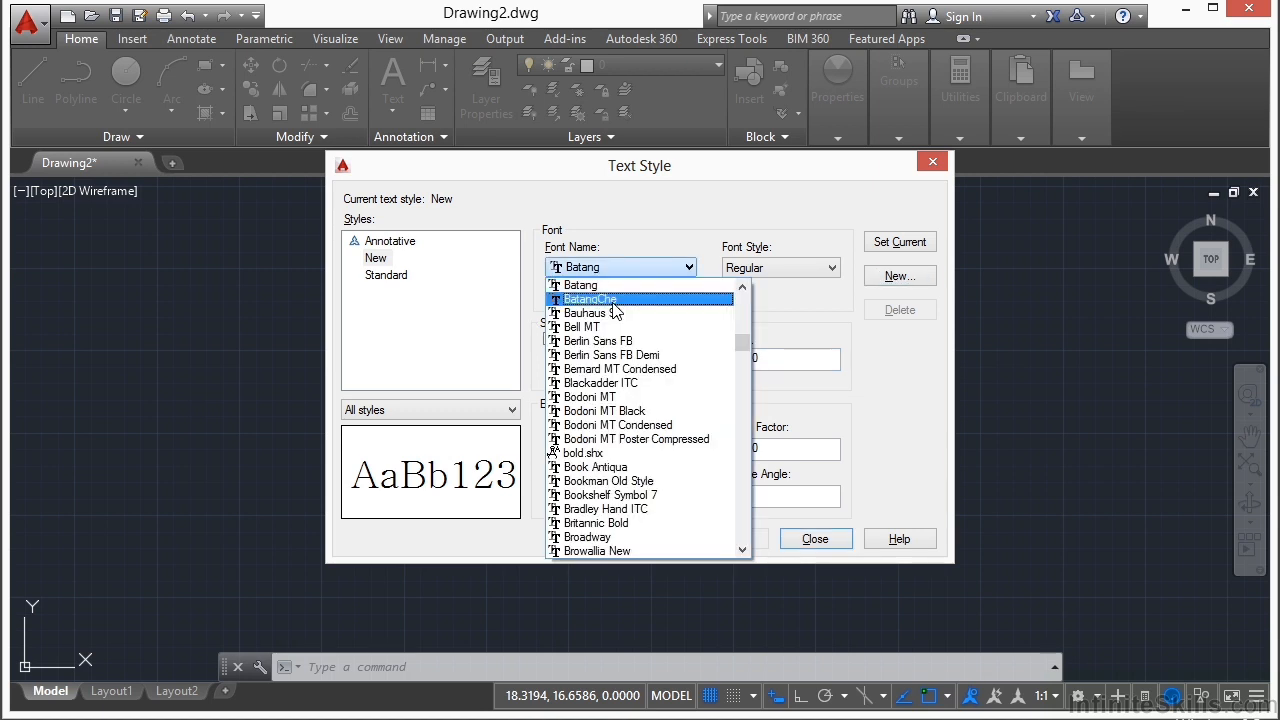
left_click(600, 330)
left_click(804, 266)
left_click(804, 287)
left_click(800, 270)
left_click(797, 300)
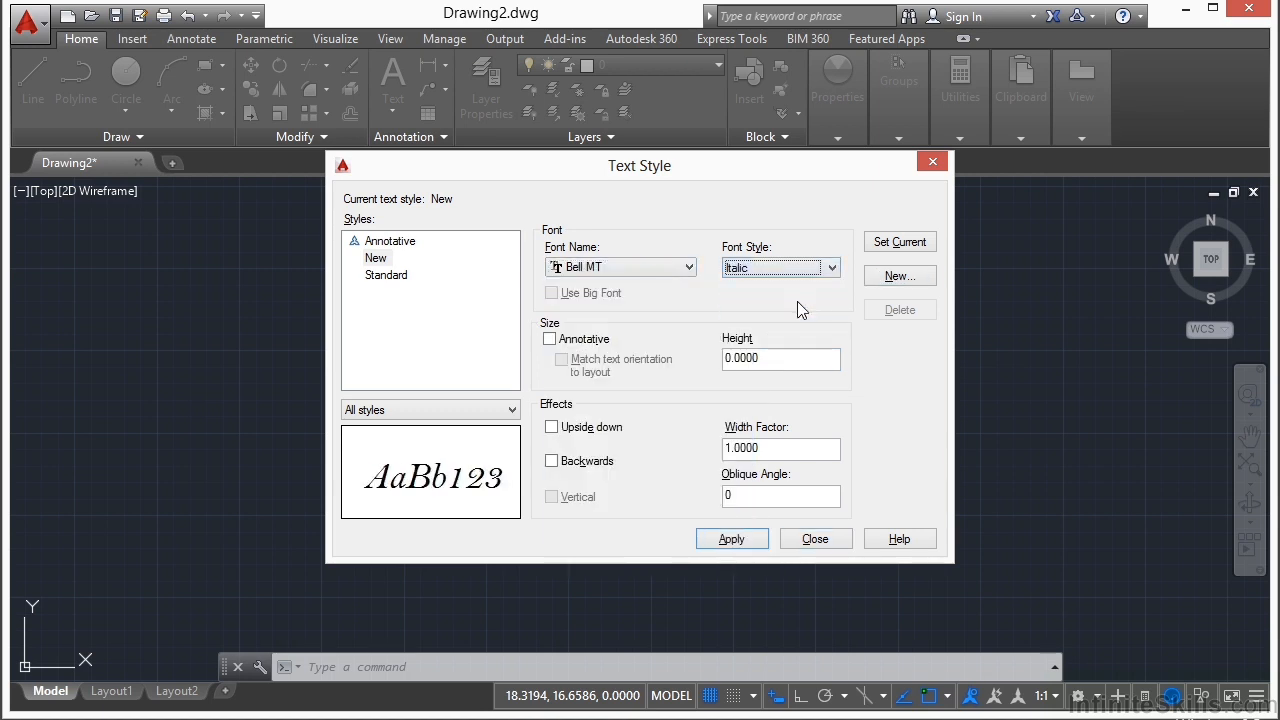
Step: Compare the Bold and Italic font styles for Bell MT and settle on Bold
left_click(834, 268)
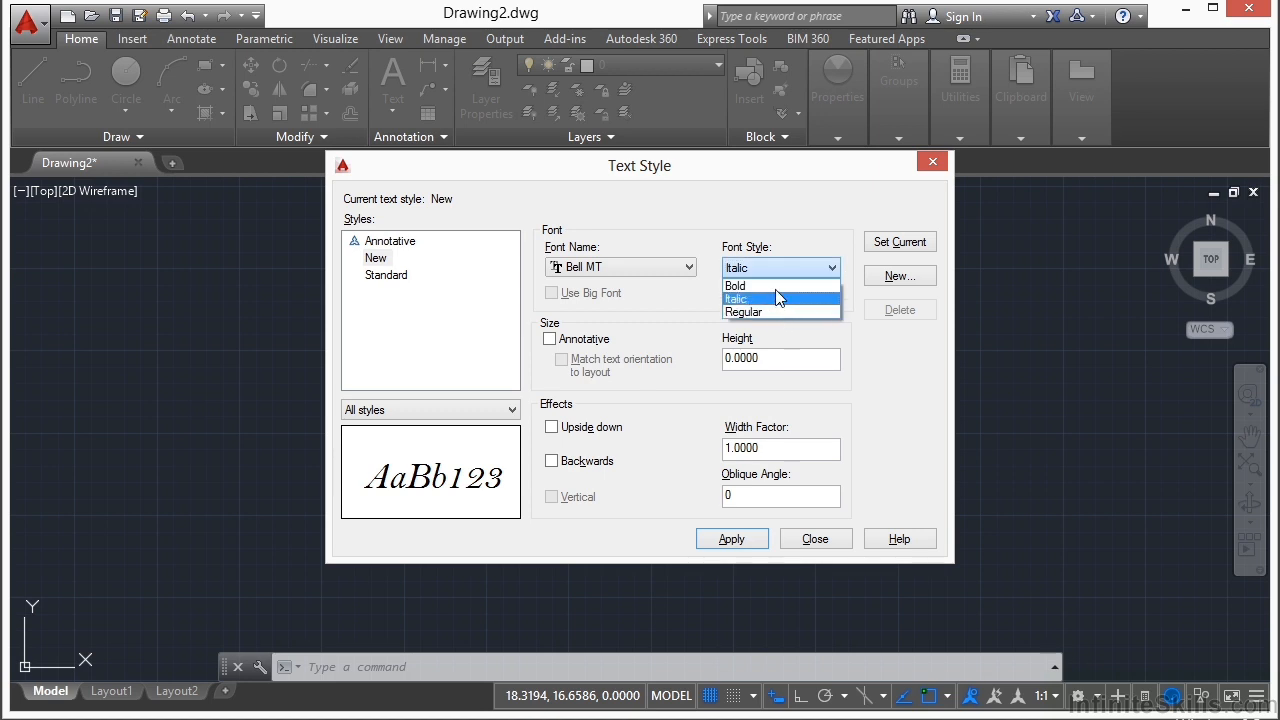
left_click(767, 288)
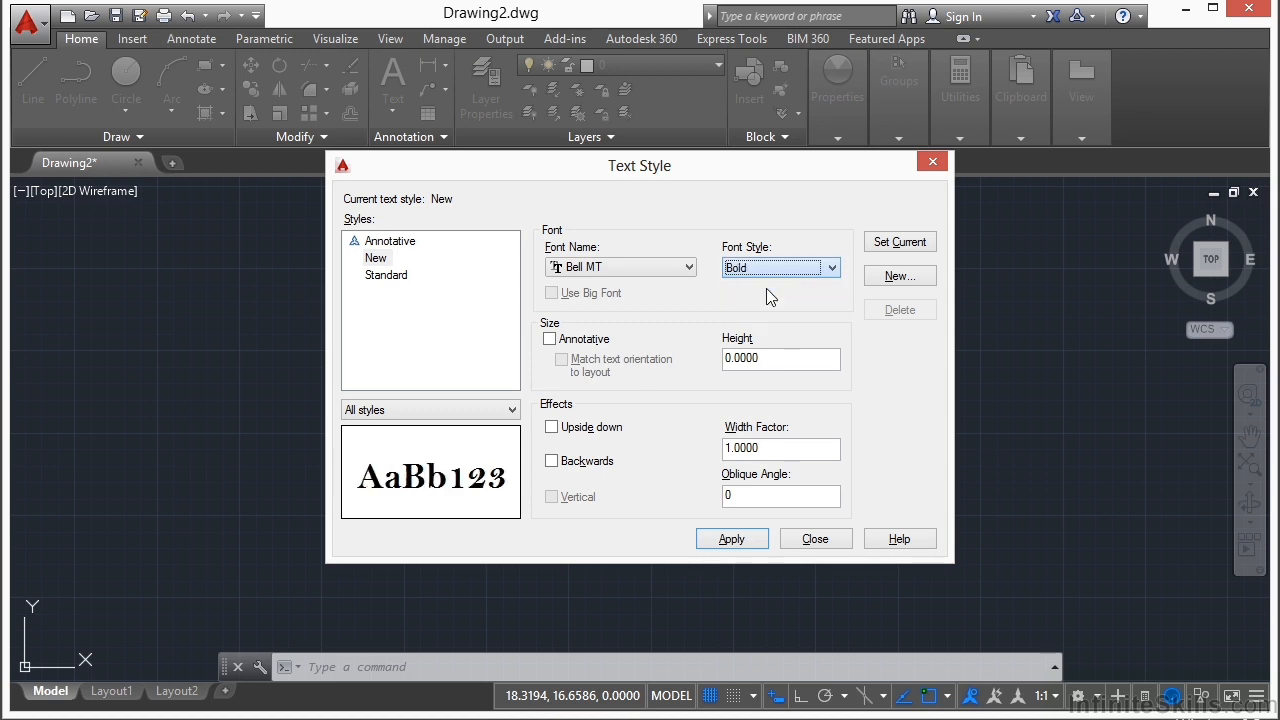
left_click(832, 270)
left_click(785, 300)
left_click(833, 268)
left_click(790, 286)
Step: Apply an oblique angle of 30 and a width factor of 1.5 to the New style, and make it current
double_click(768, 490)
type("30")
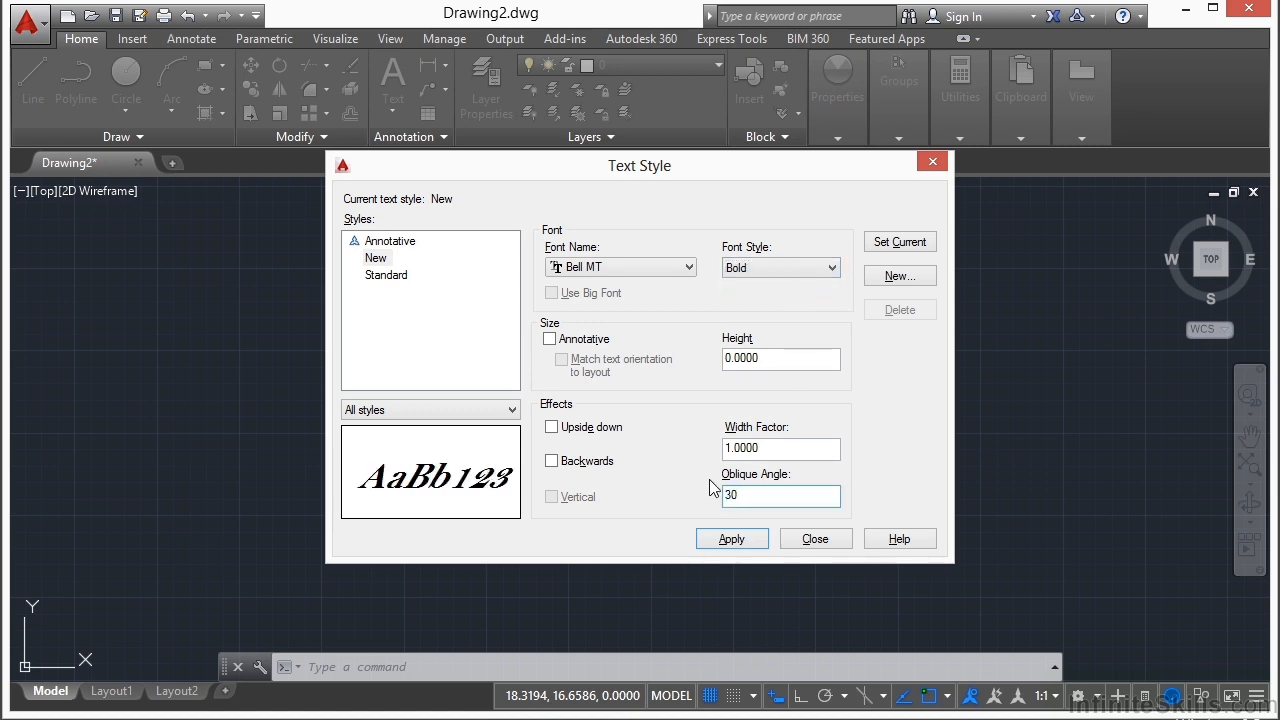
left_click_drag(800, 448, 713, 447)
type("1.5")
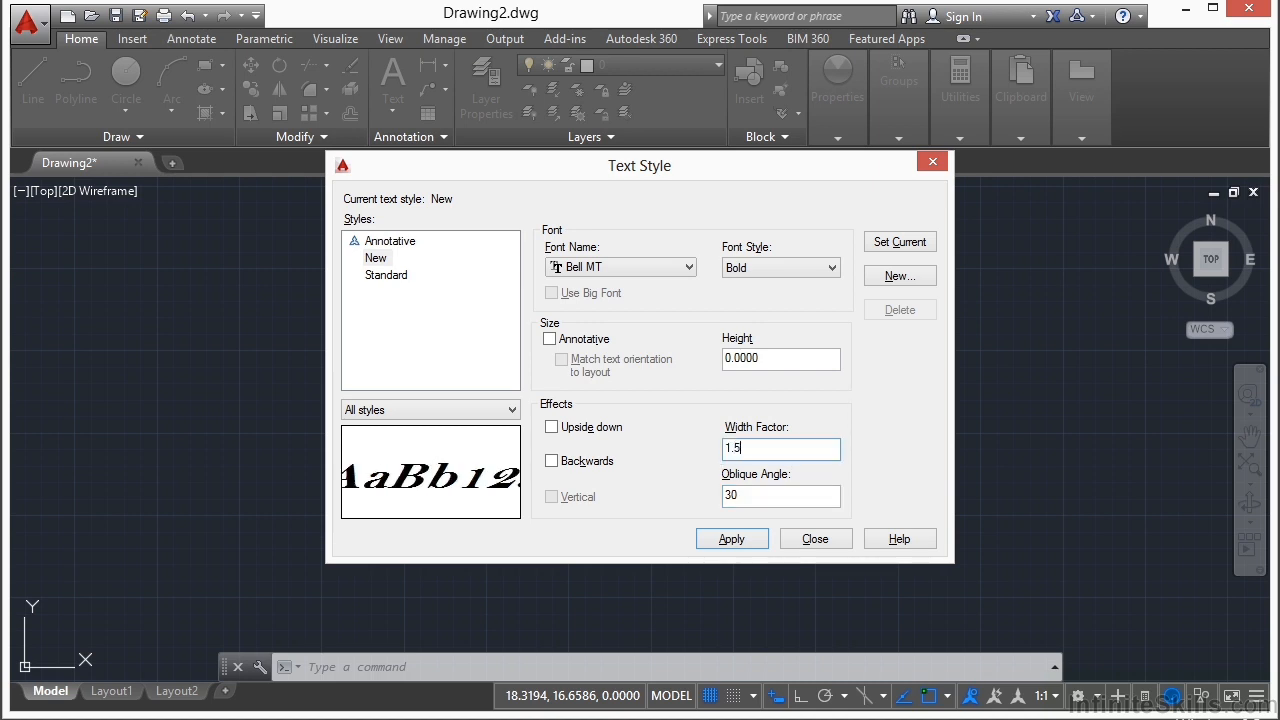
left_click(722, 540)
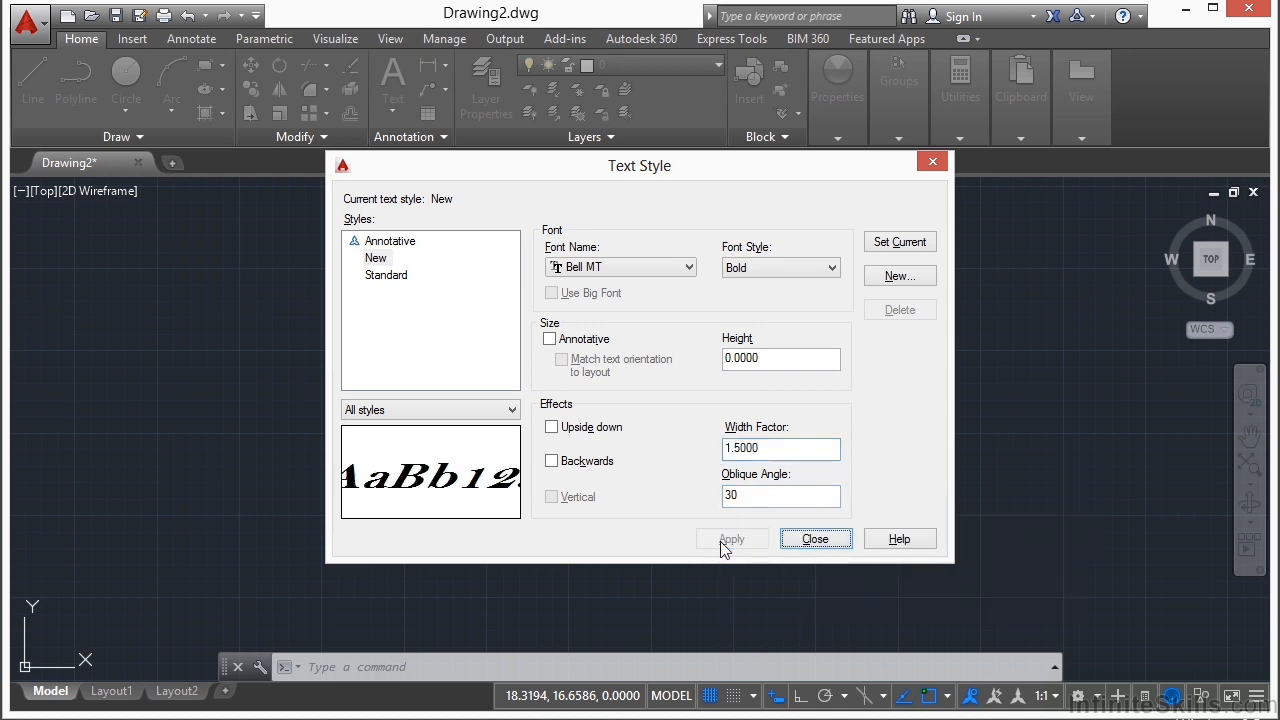
left_click(377, 258)
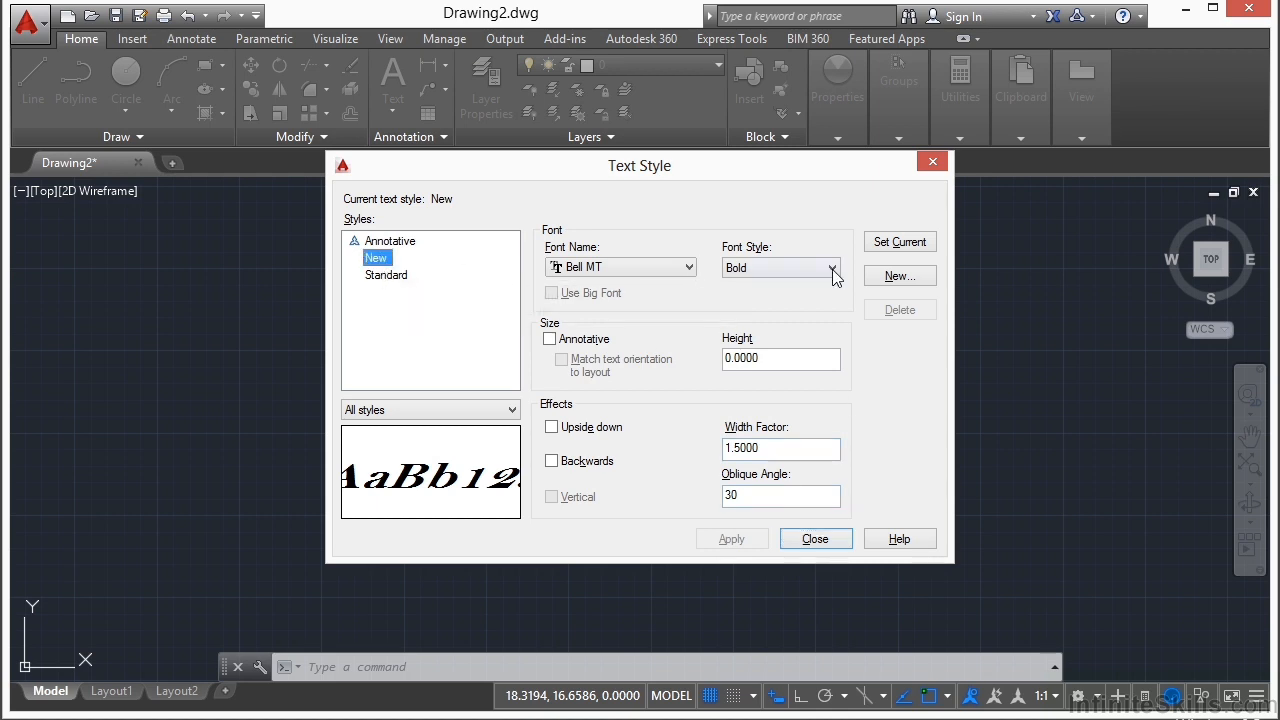
left_click(873, 249)
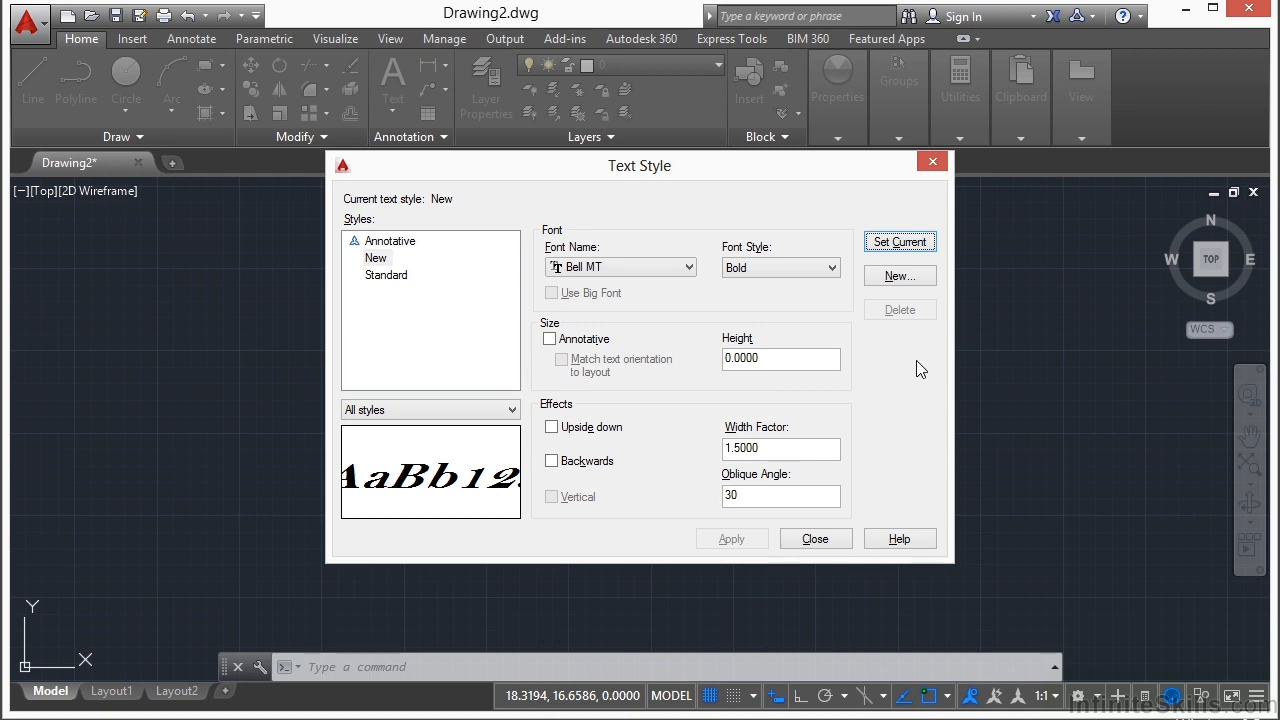
Step: Change the Standard style's font to Berlin Sans FB and set its text height to 1
left_click(398, 278)
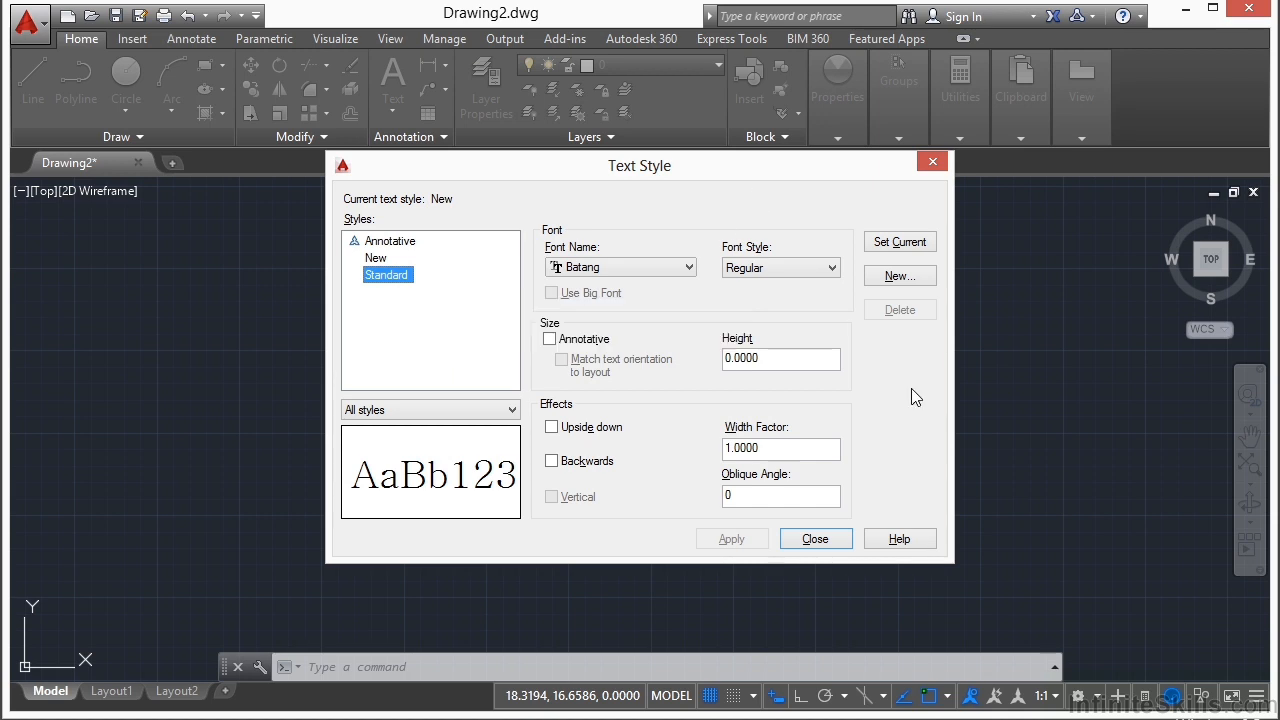
left_click(689, 267)
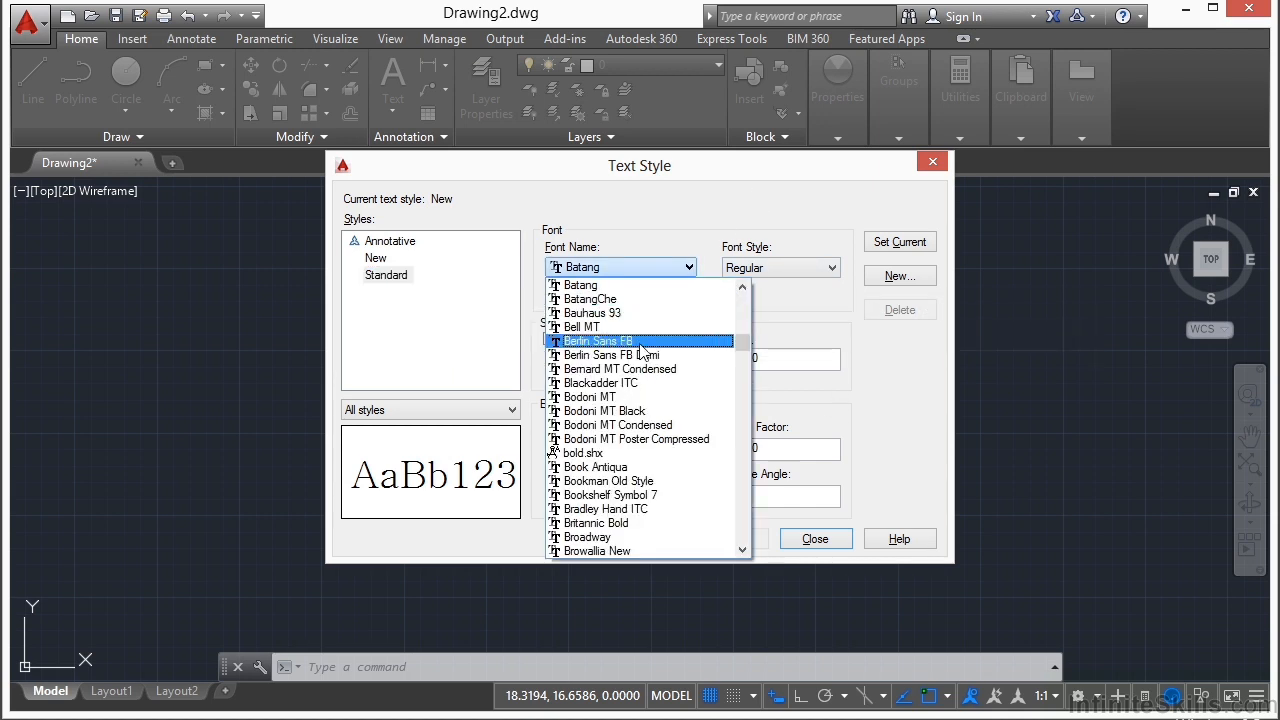
left_click(650, 344)
left_click(781, 366)
left_click_drag(781, 366, 724, 366)
type("1")
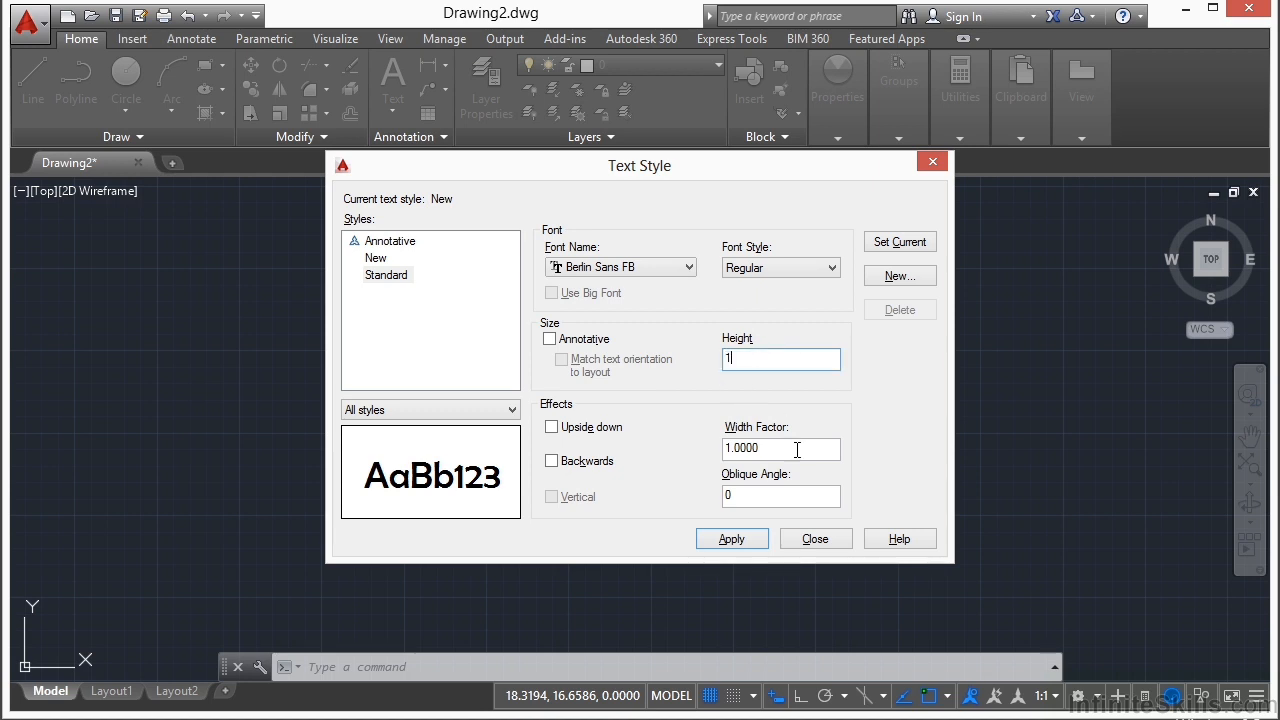
Step: Set the Standard style's width factor to 2, apply the changes, and reselect the style in the list
left_click_drag(786, 449, 709, 452)
type("2")
key("Tab")
left_click(752, 550)
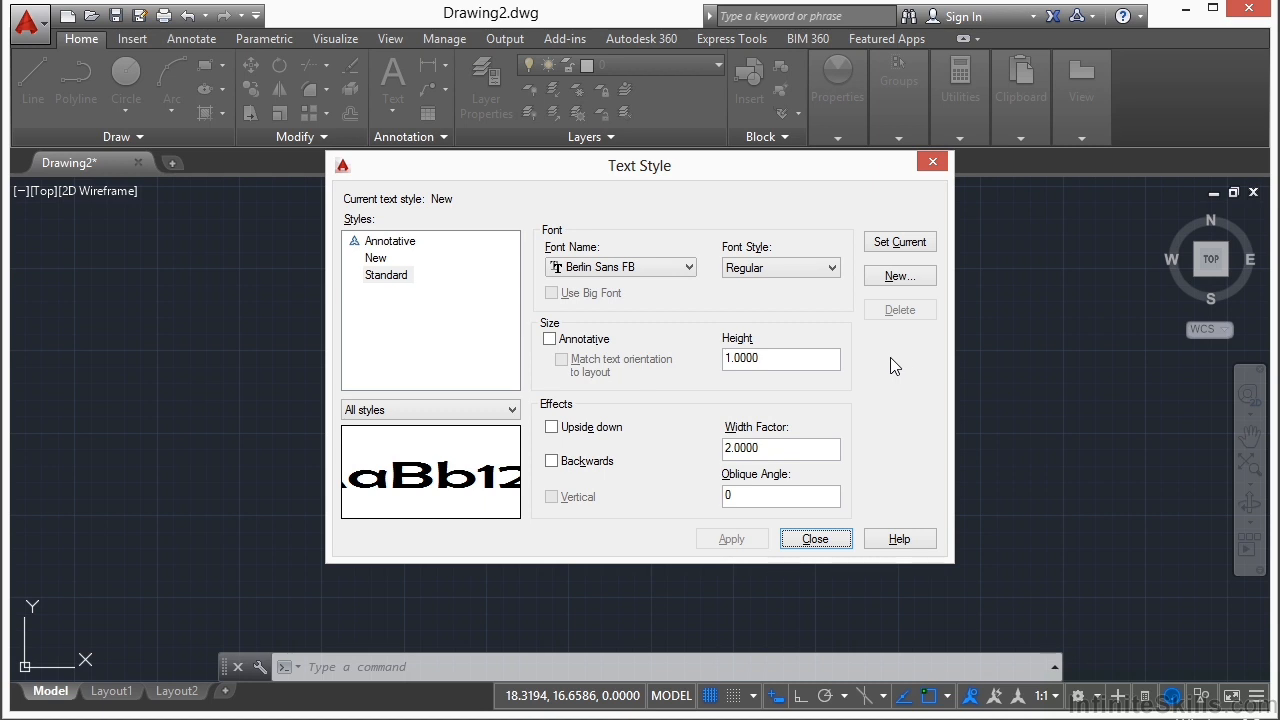
left_click(390, 276)
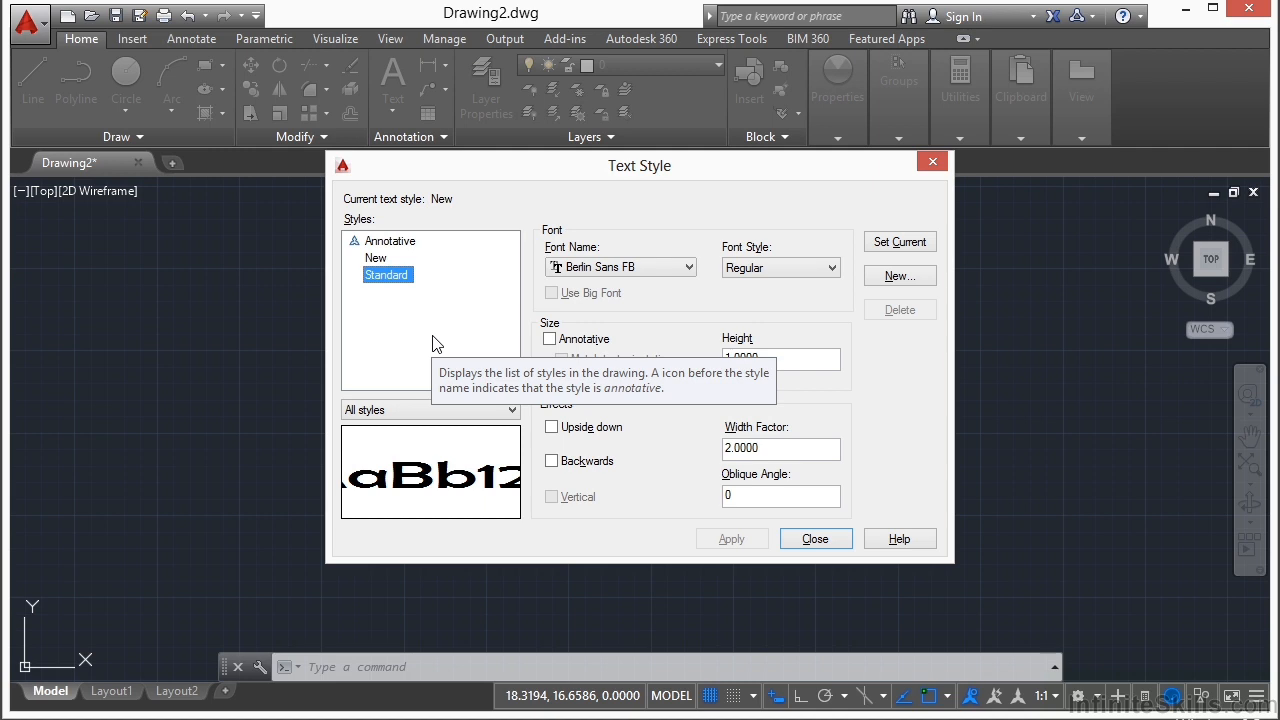
Step: Create new text styles named XYZ-Title and XYZ-Notes, and select XYZ-Title in the style list
left_click(898, 276)
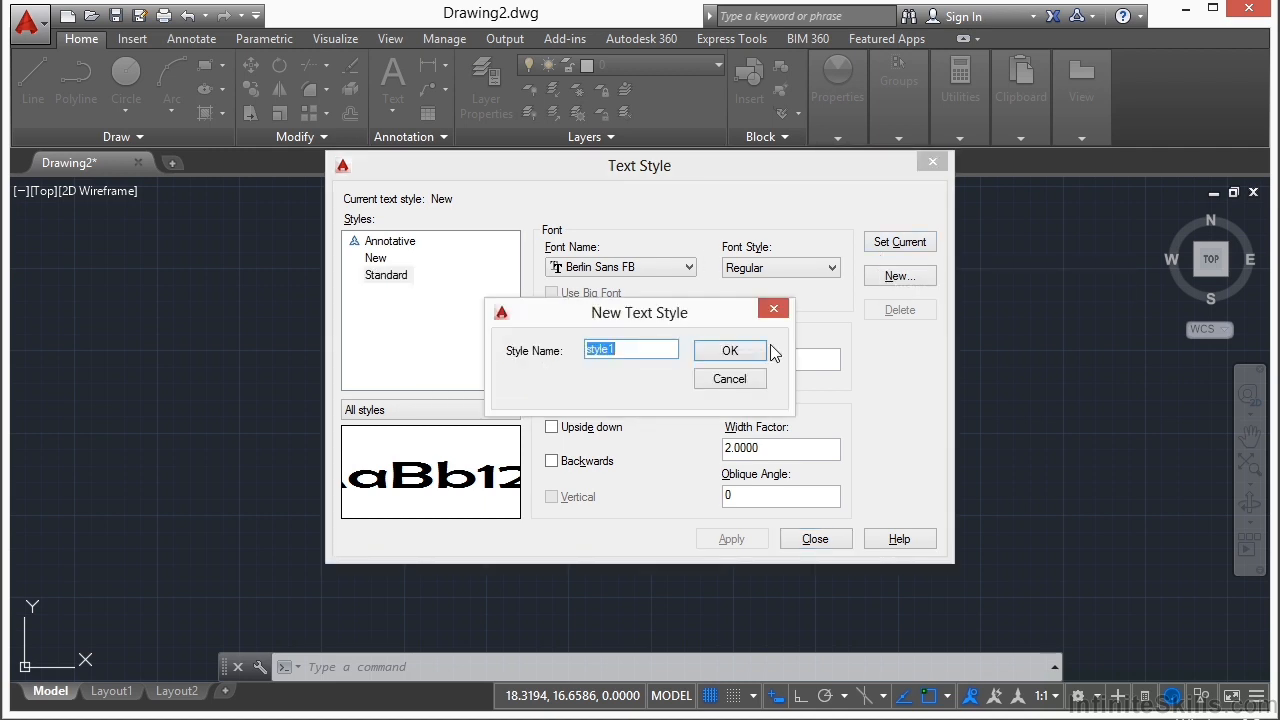
type("XYZ-Title")
left_click(757, 351)
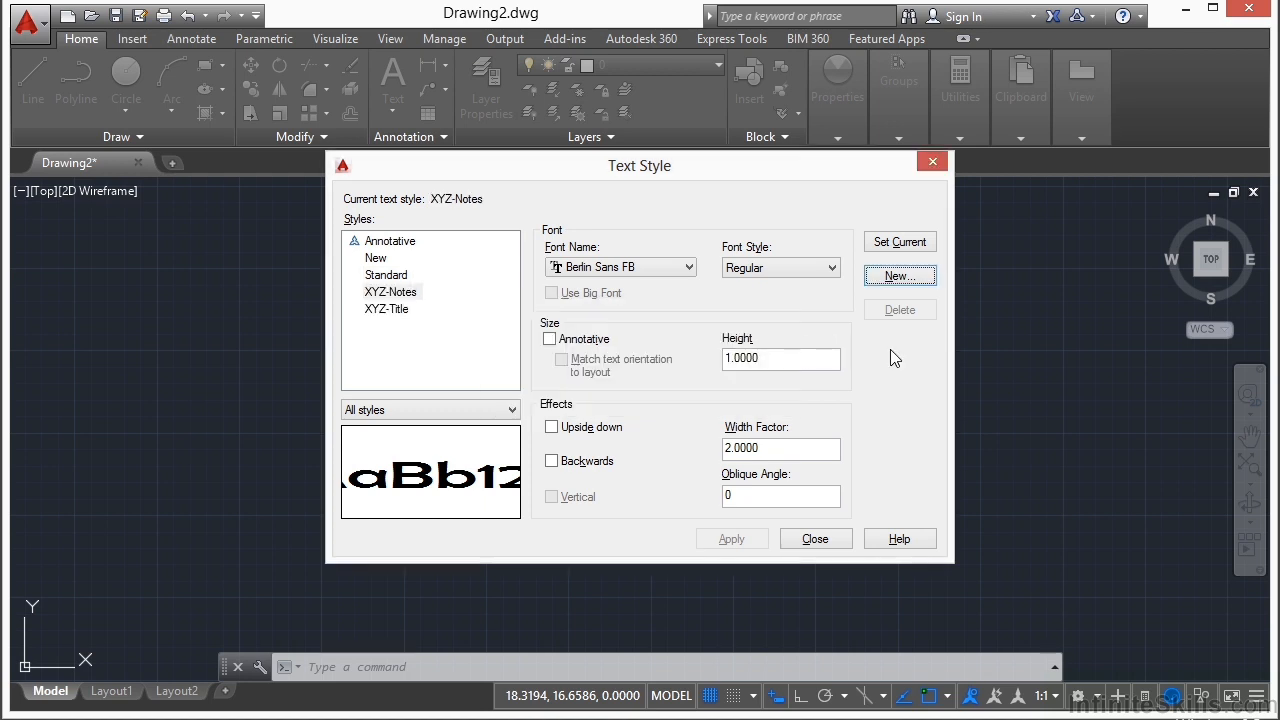
left_click(403, 313)
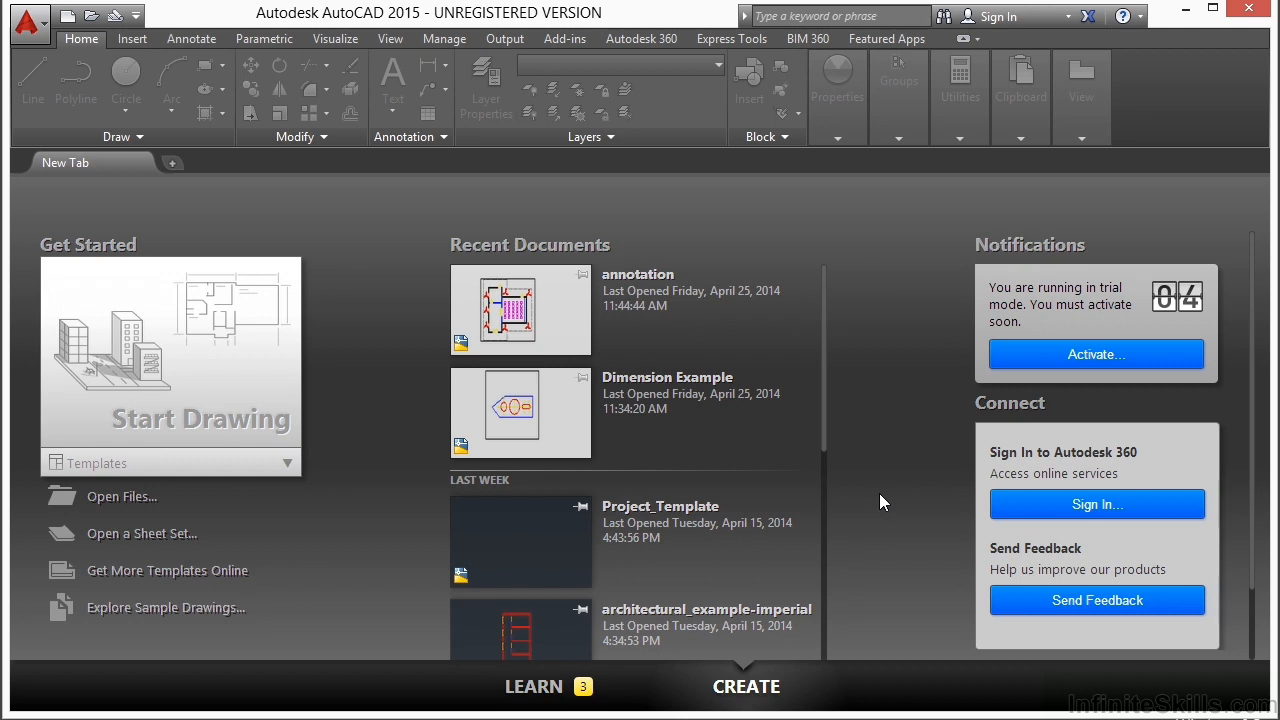
Step: Start a new drawing from the acad.dwt template and begin inserting a table
left_click(192, 465)
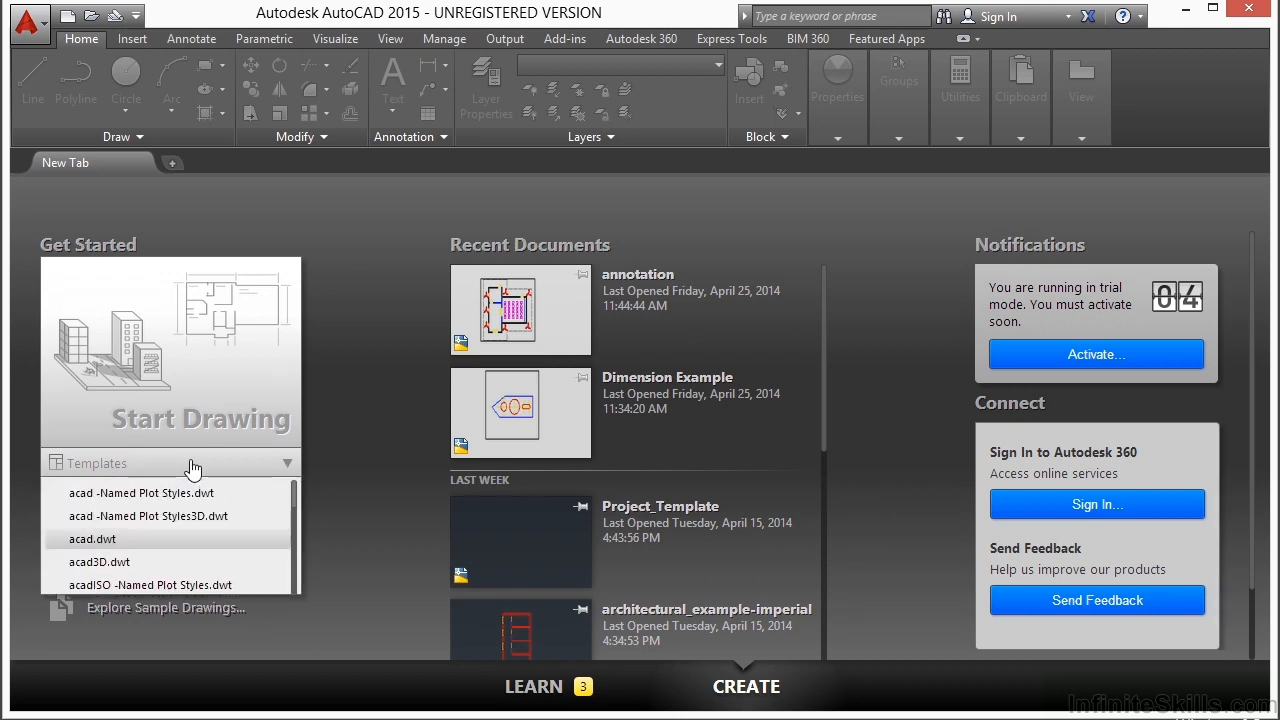
left_click(117, 543)
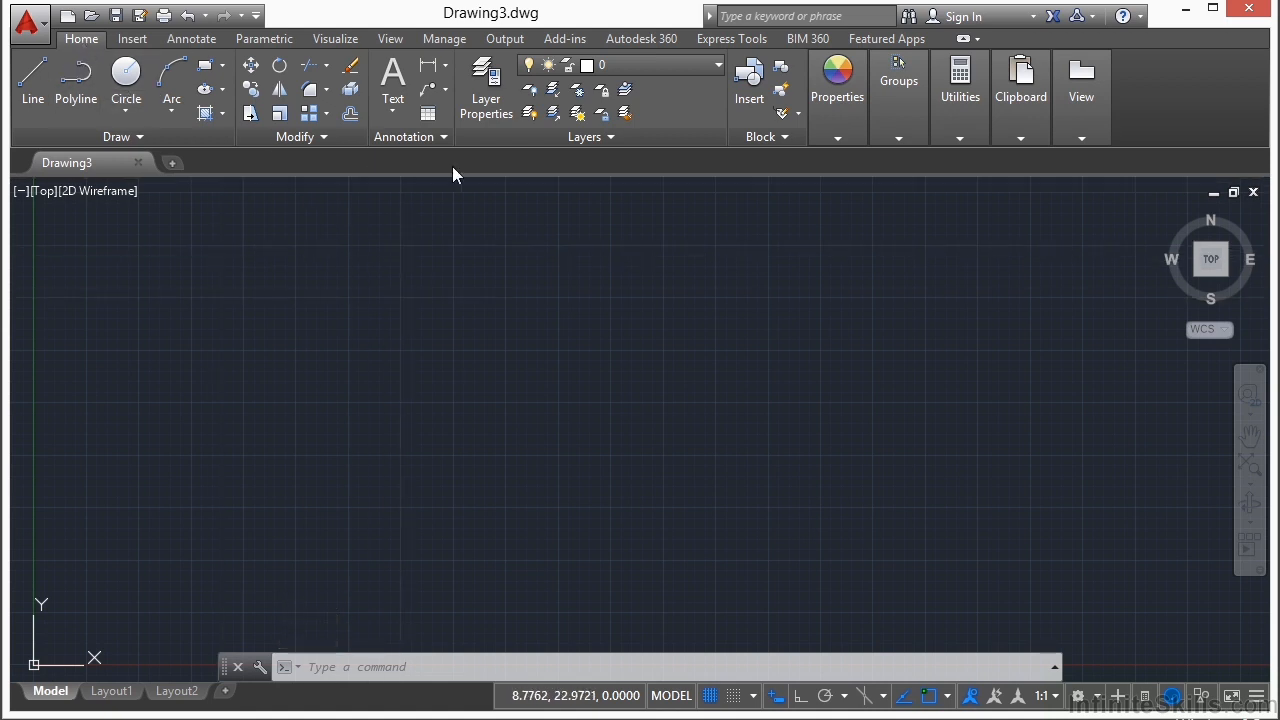
left_click(191, 40)
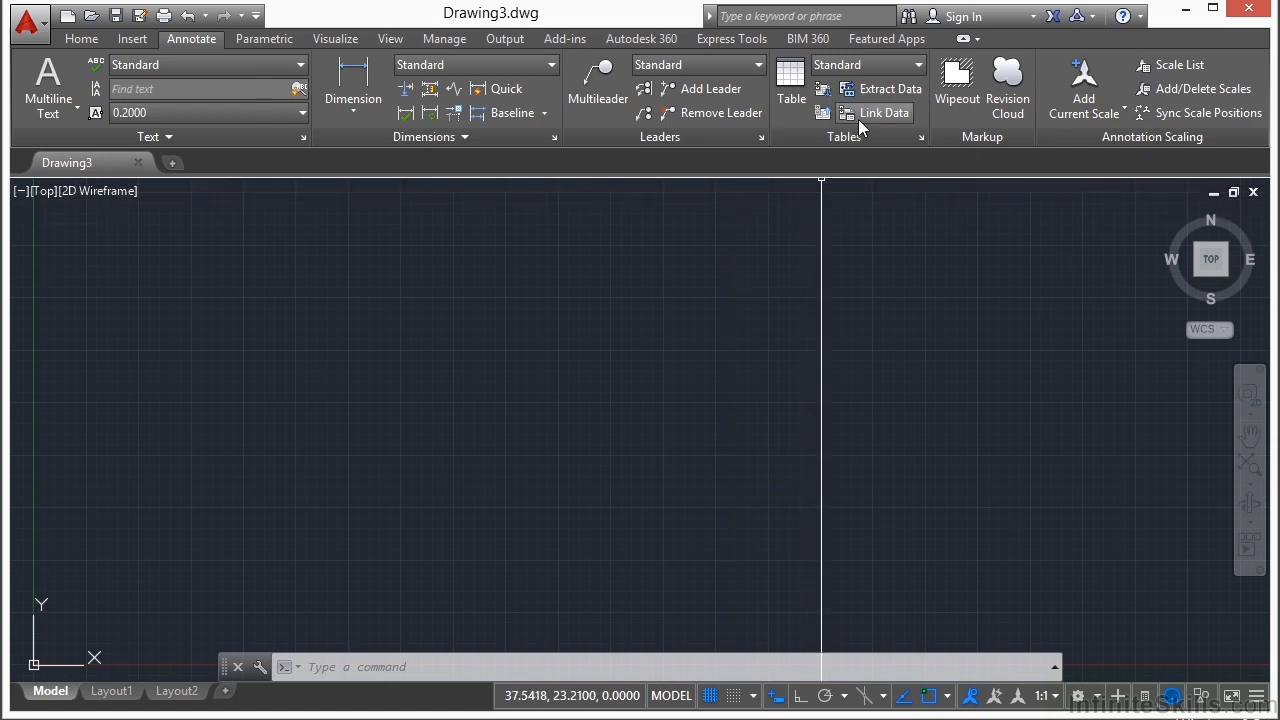
left_click(793, 80)
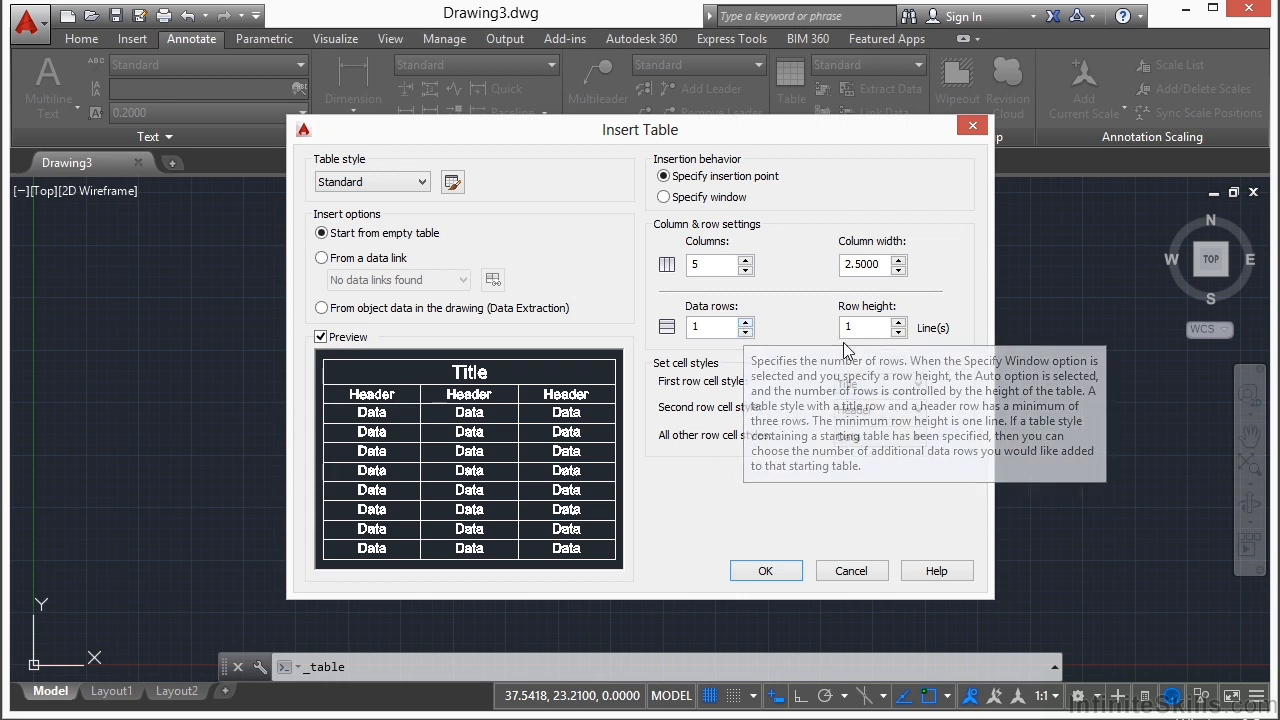
Step: Set the number of data rows to 4 in the table insertion settings
left_click(707, 336)
key("BackSpace")
type("4")
left_click(722, 270)
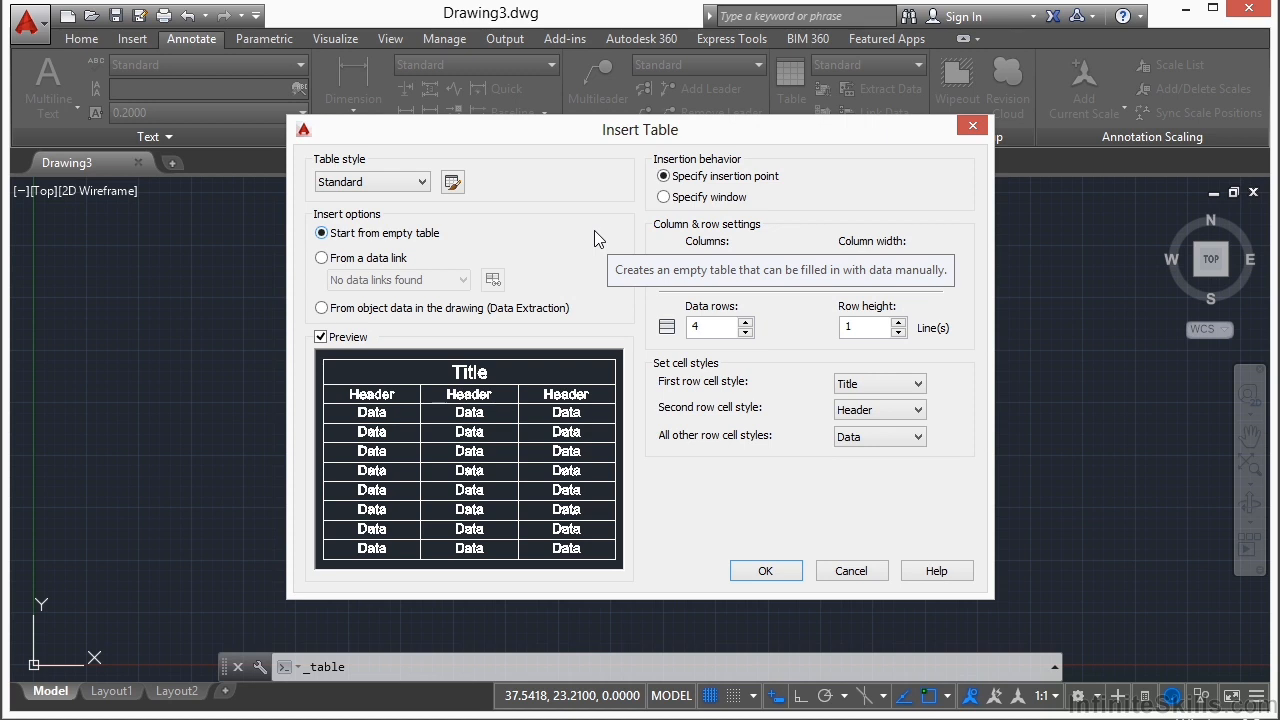
Step: Examine the available table styles and the preview of the Standard table style
left_click(374, 181)
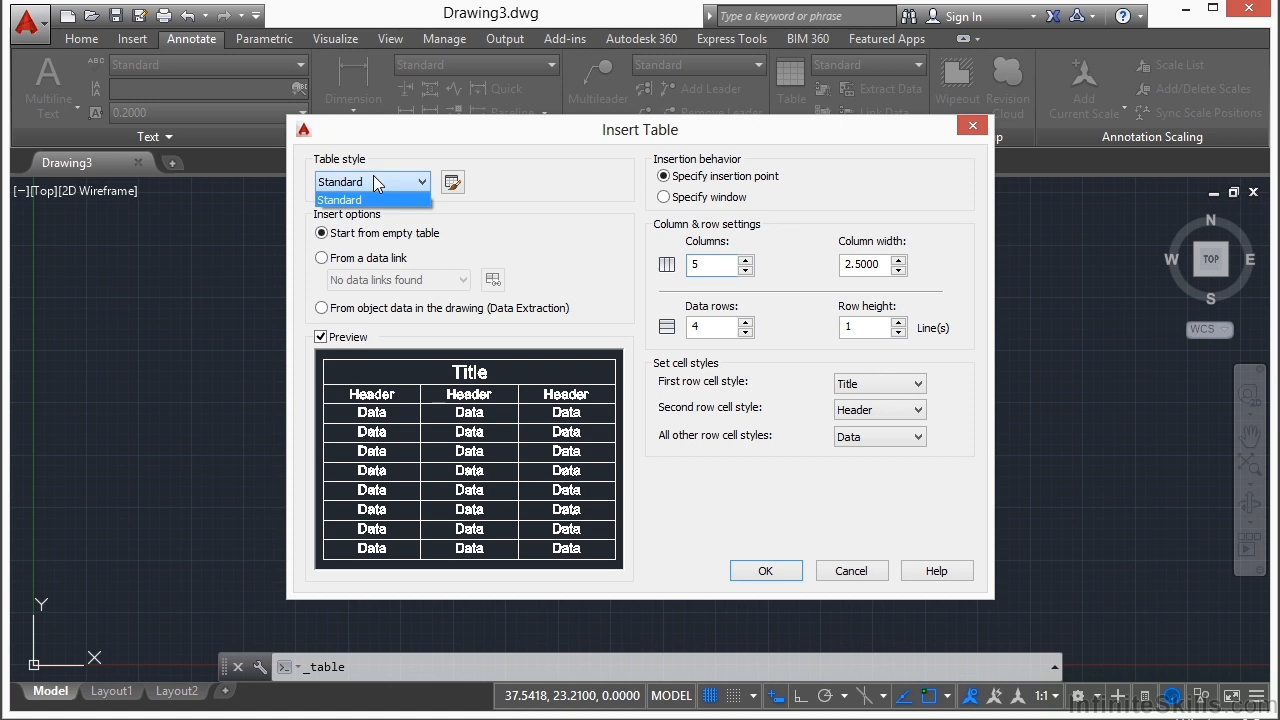
left_click(531, 213)
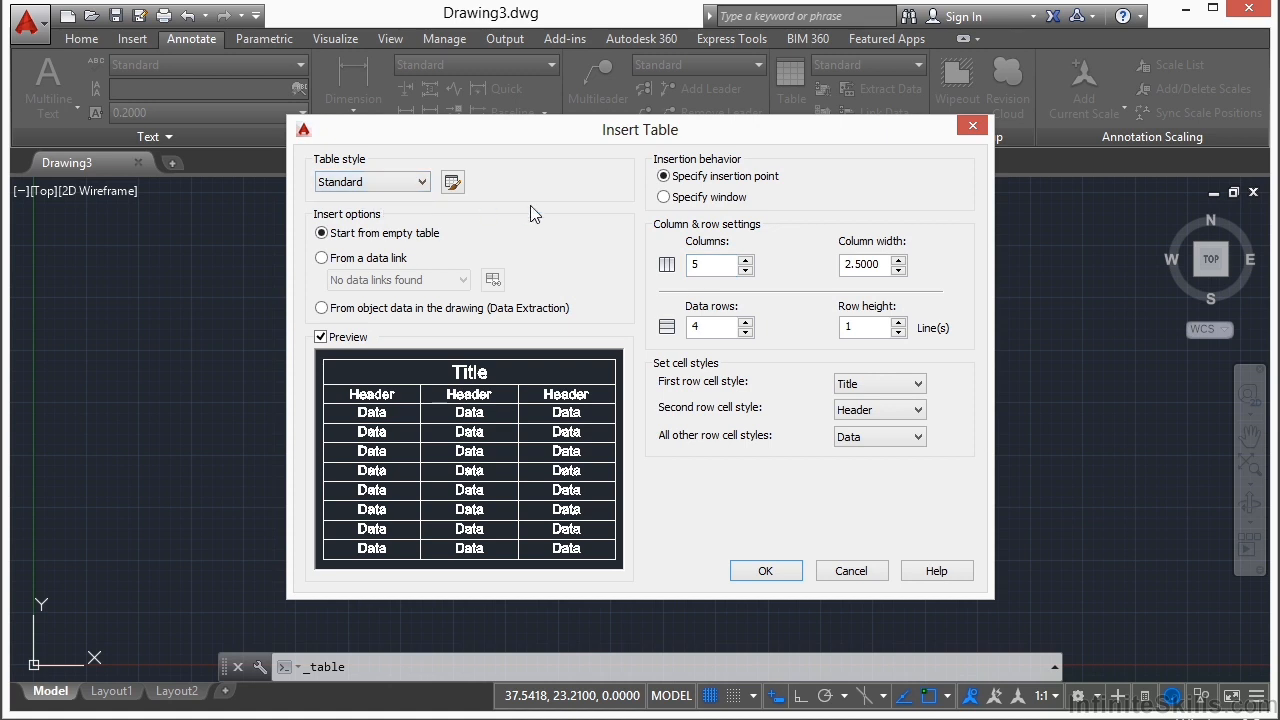
left_click(452, 182)
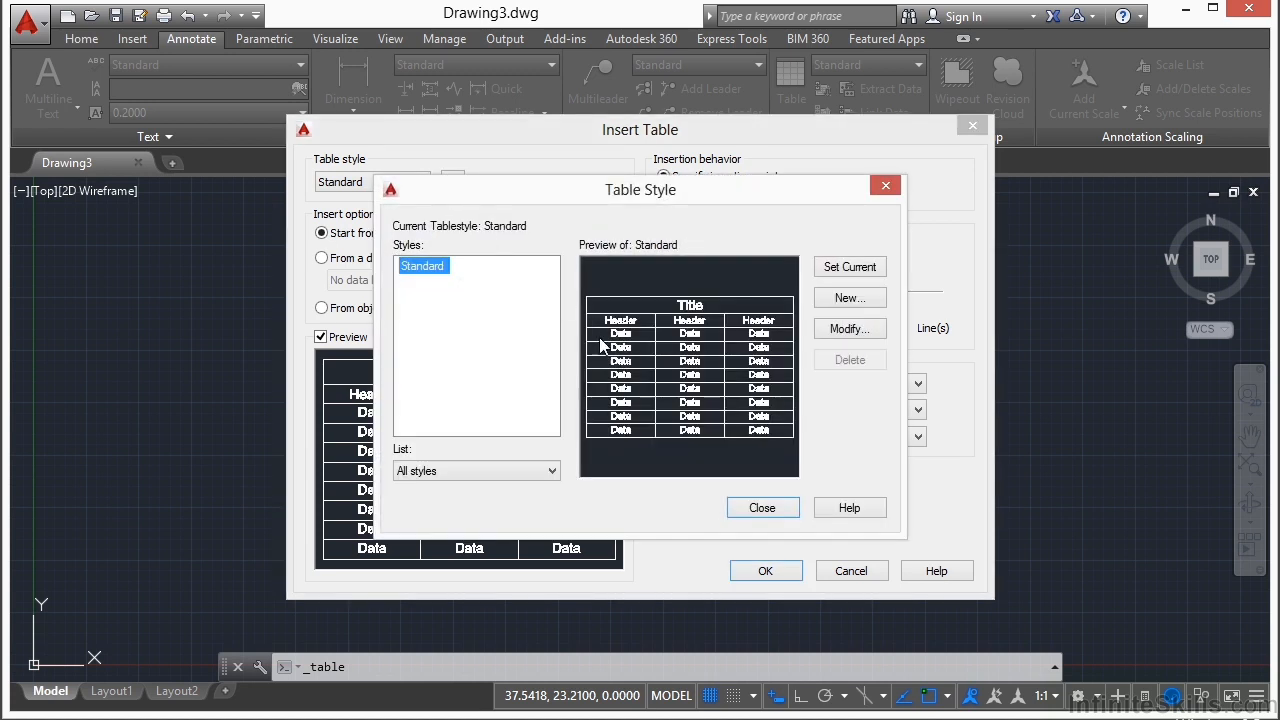
left_click(757, 512)
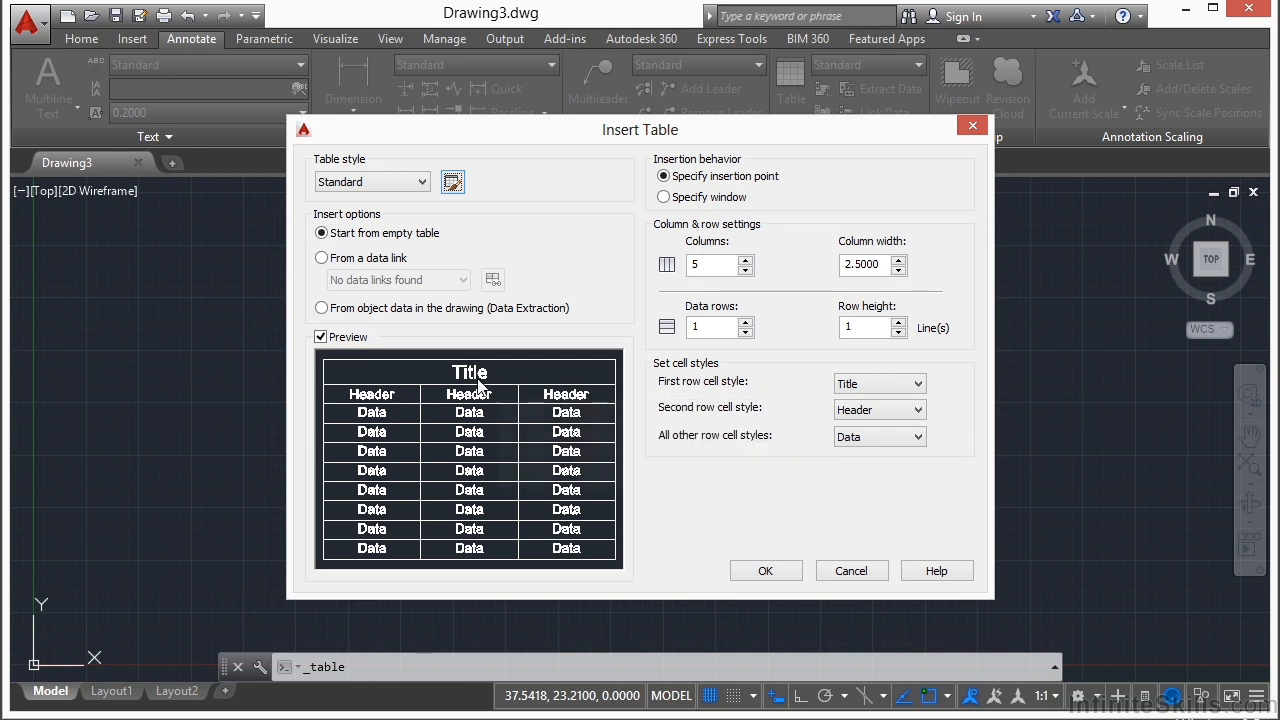
Step: Insert an empty Standard-style table with 5 columns and 4 data rows in the upper middle of the drawing
left_click(745, 322)
left_click(745, 322)
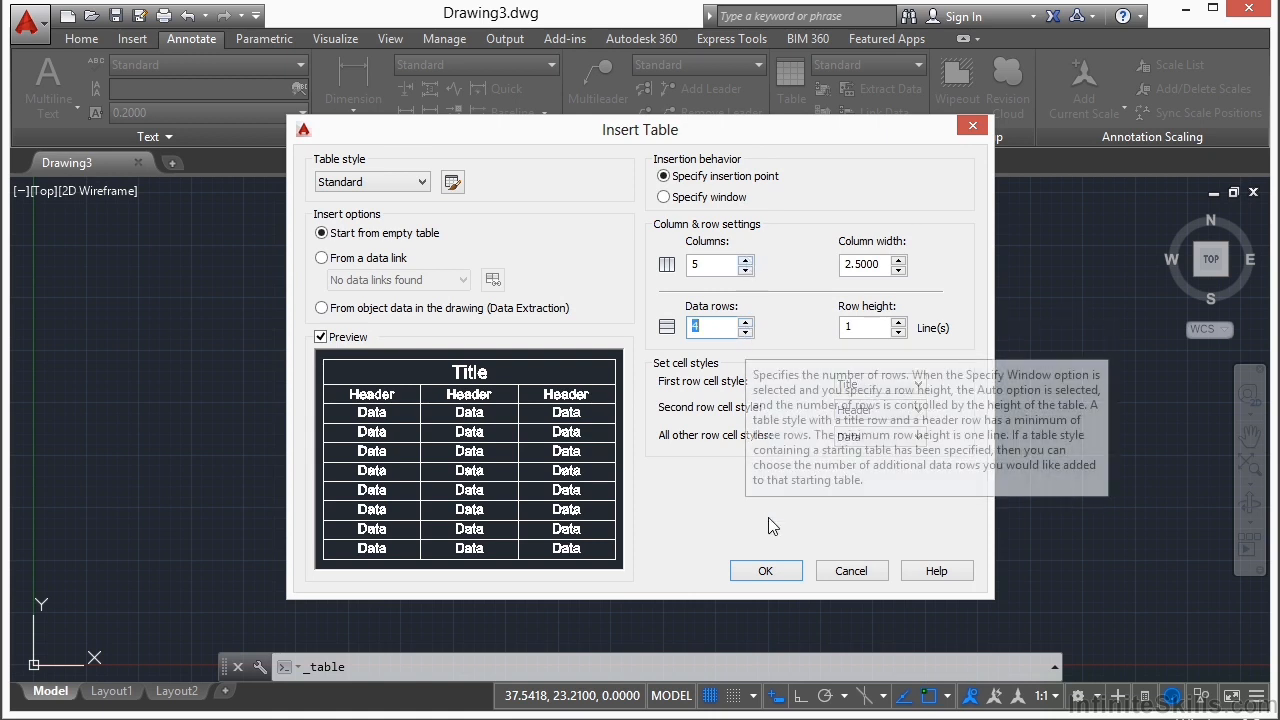
left_click(767, 571)
left_click(462, 319)
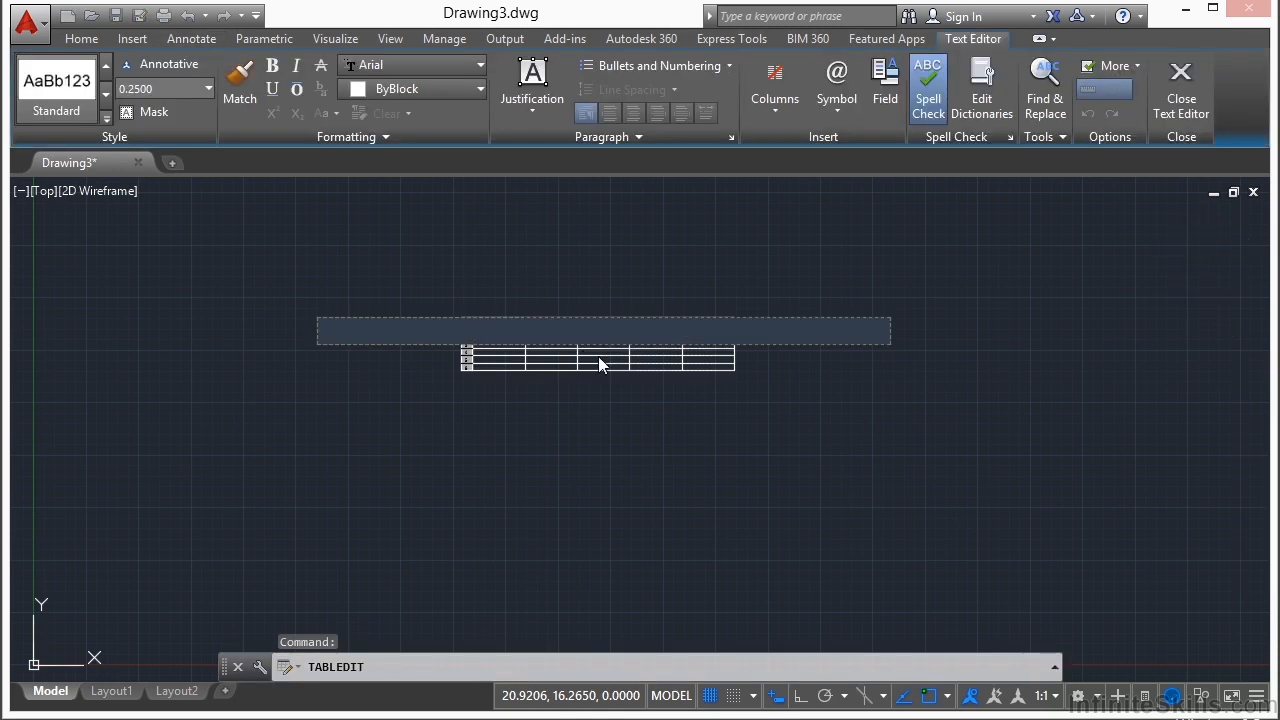
Step: Enter "title" in the table's title row and move on to cell A2
type("title")
scroll(598, 357, "up", 2)
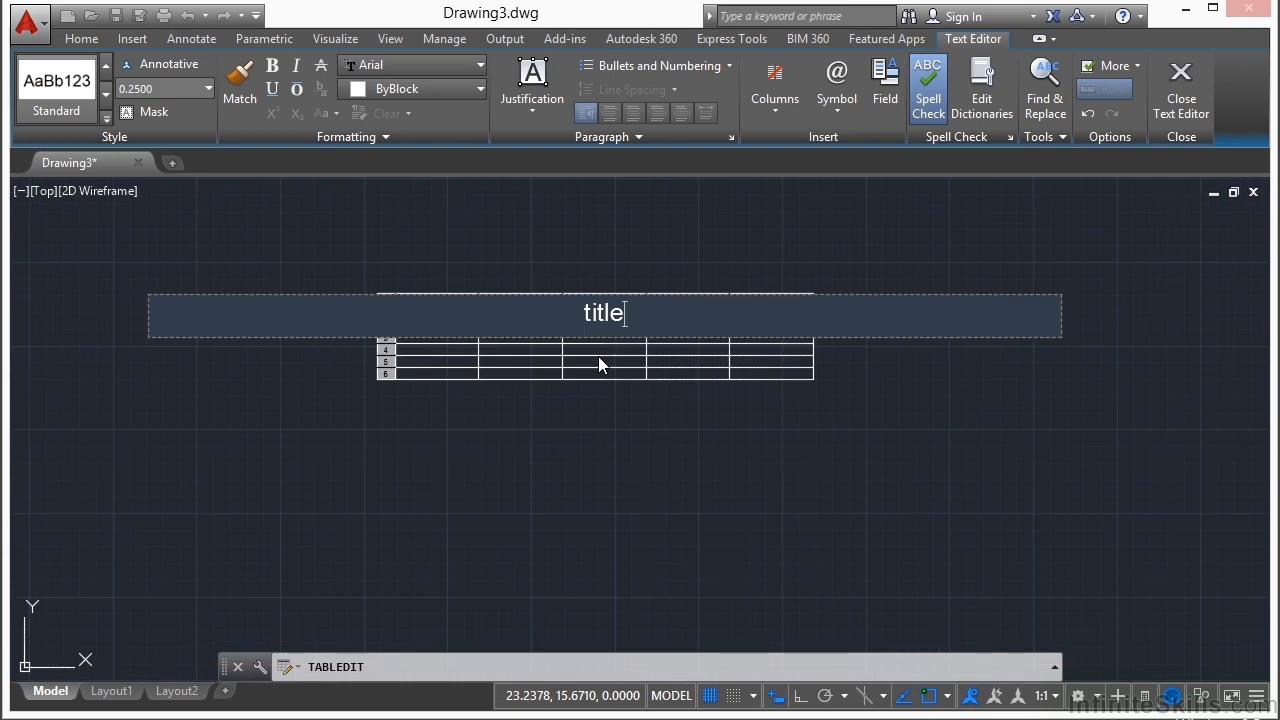
key("Tab")
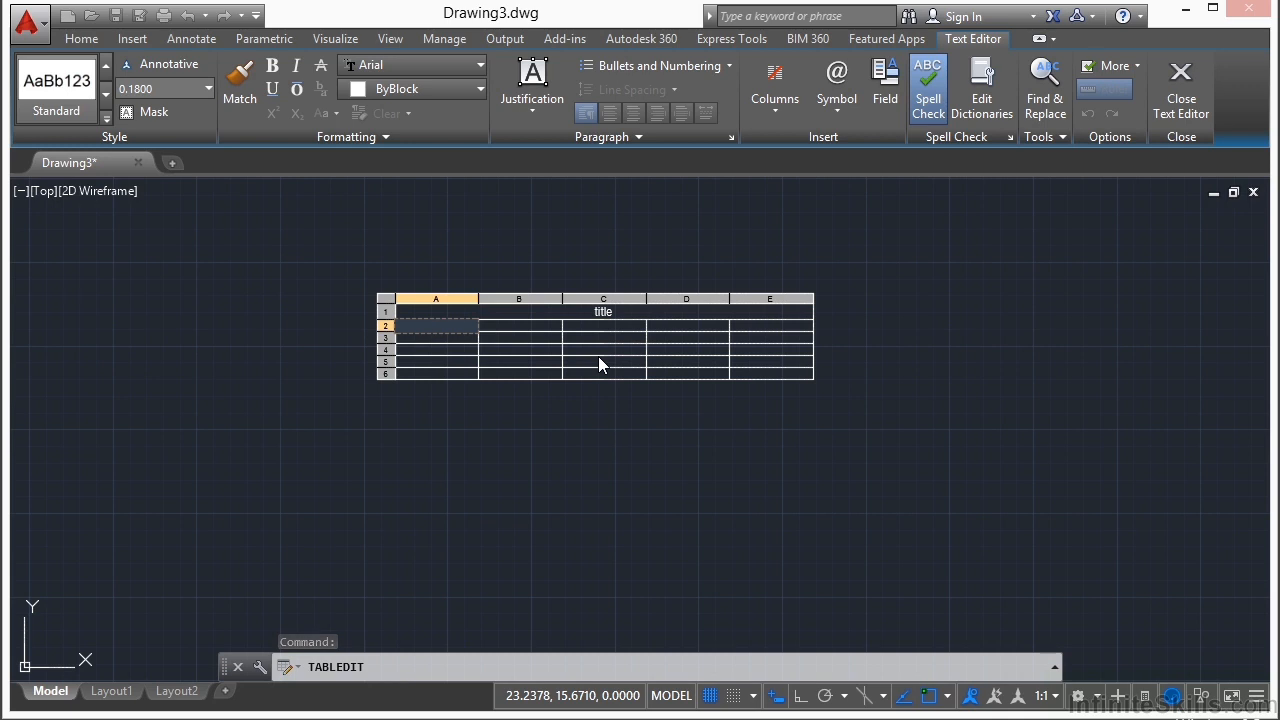
Step: Fill cells A2 to A5 with the values 1, 2, 55 and 17, and finish editing the table
scroll(575, 328, "up", 2)
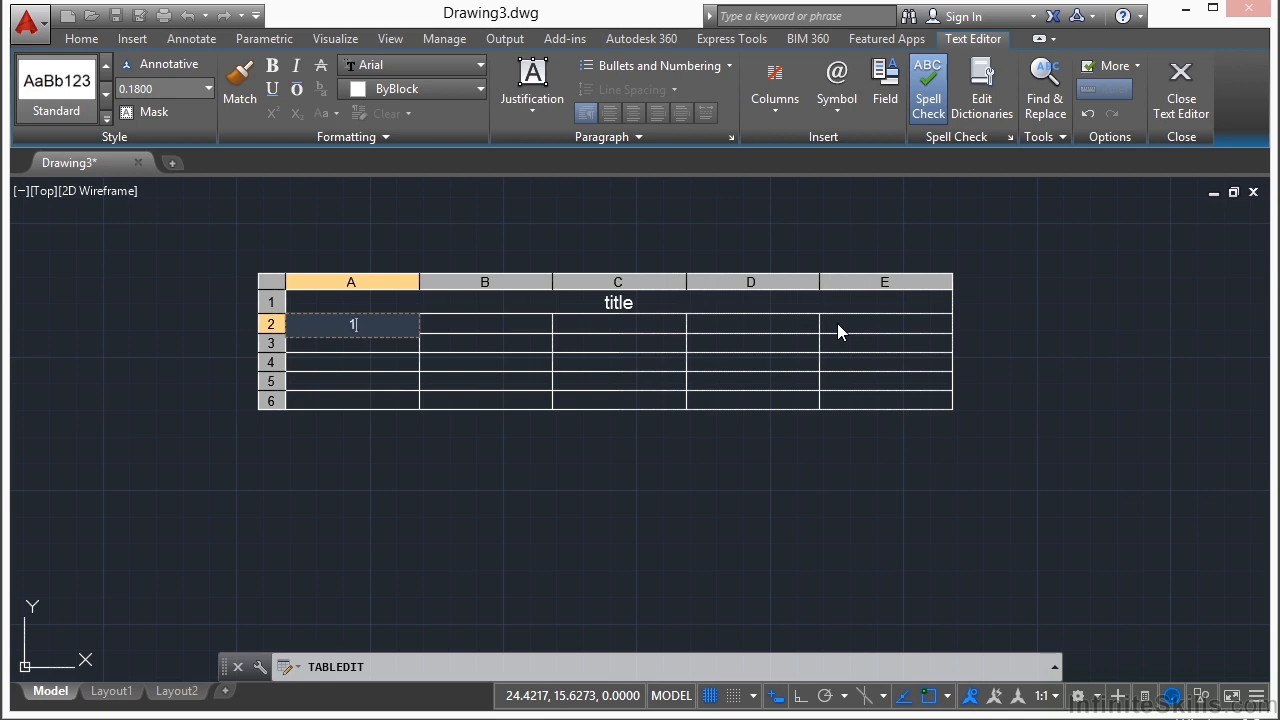
key("Return")
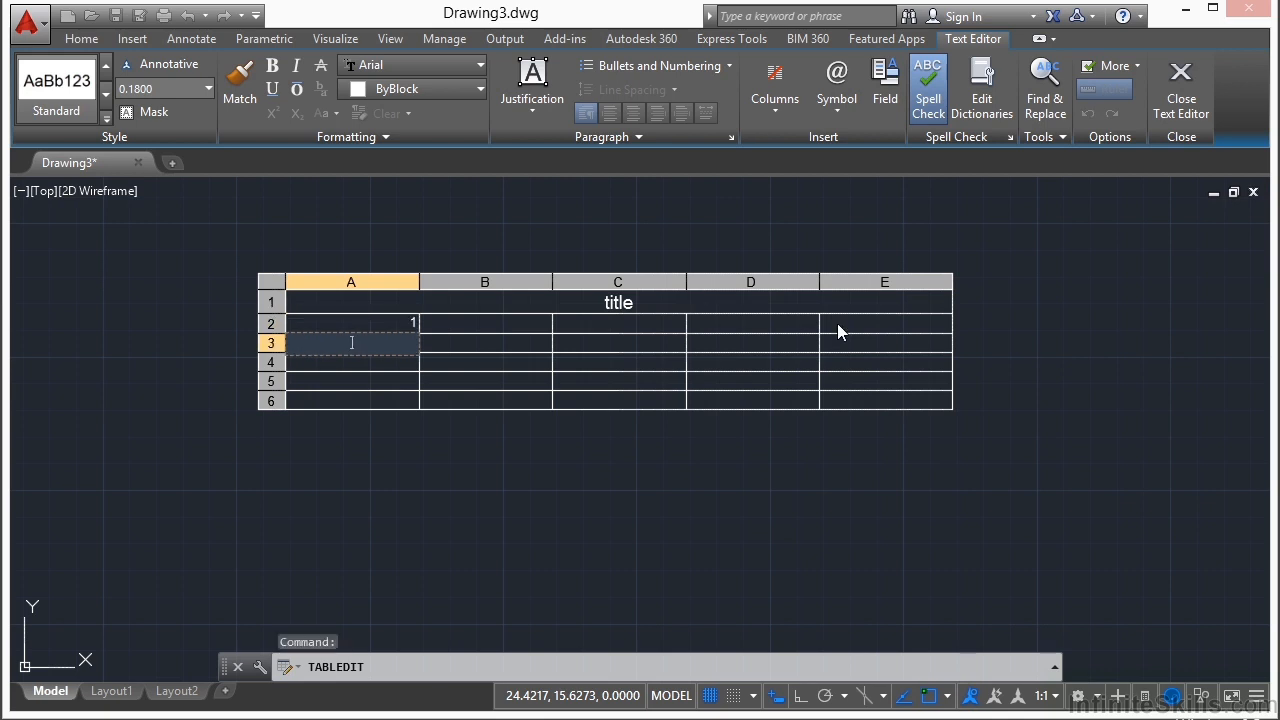
key("Return")
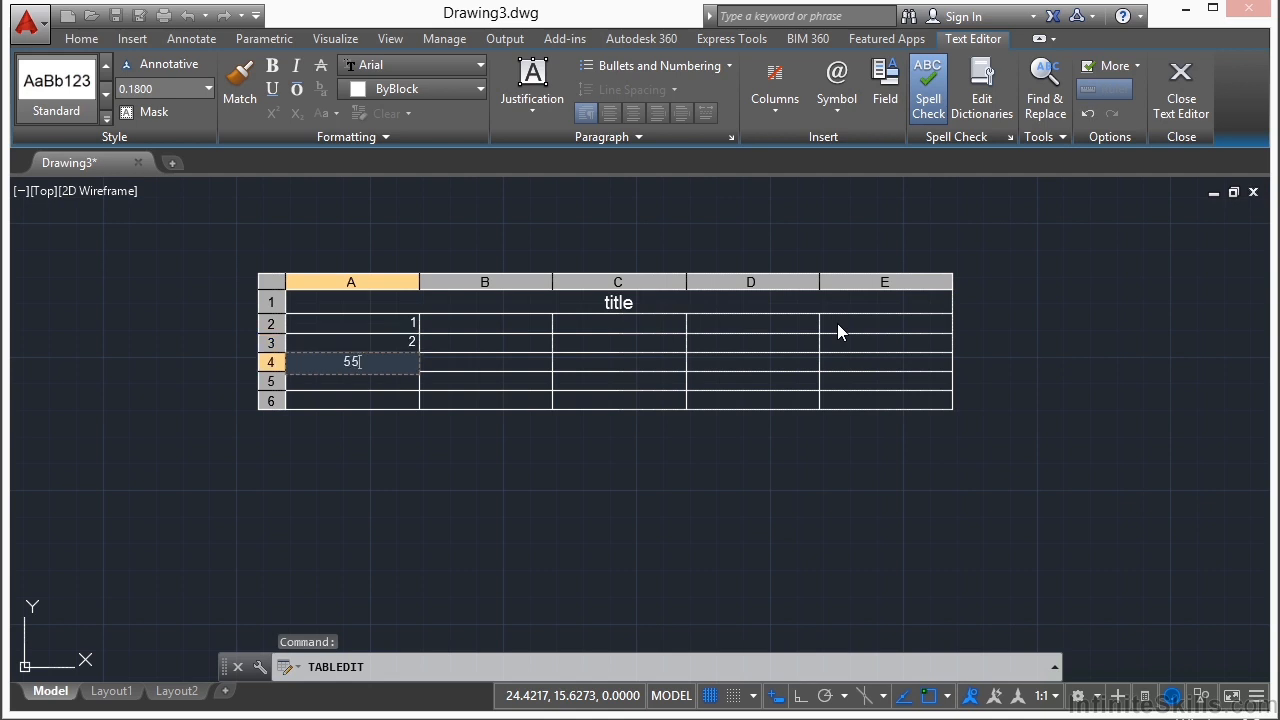
key("Return")
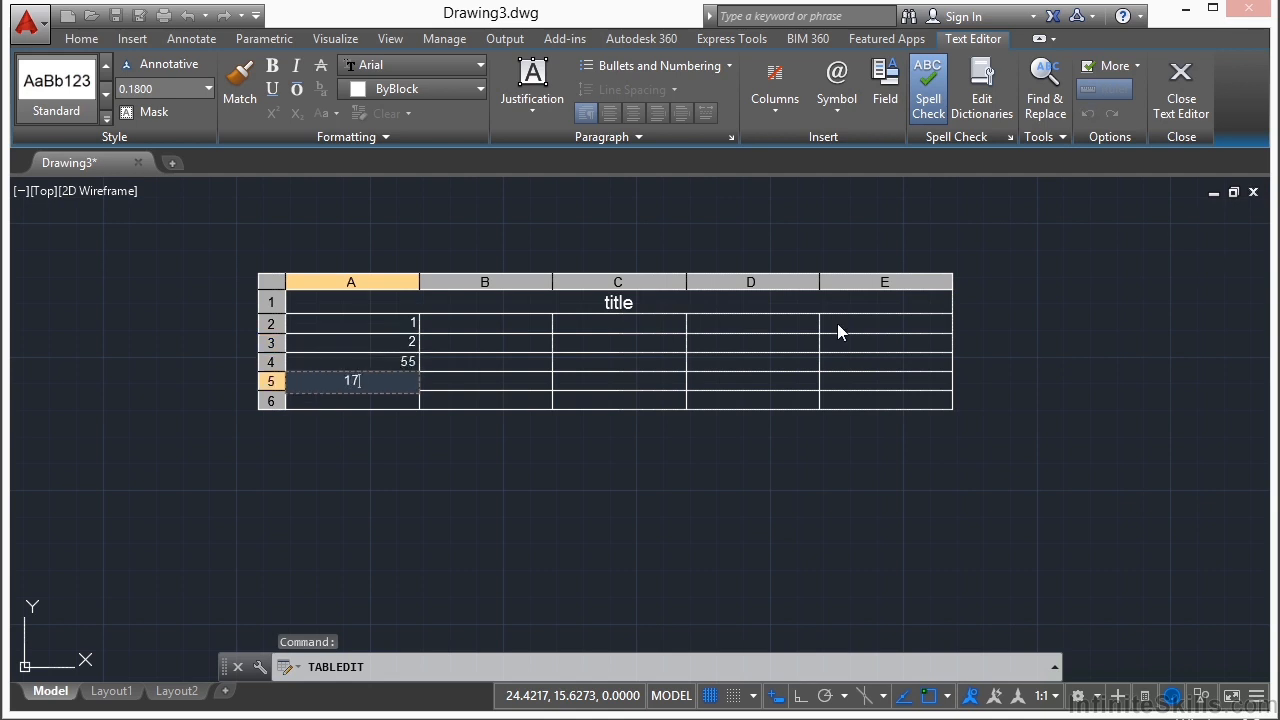
key("Return")
left_click(774, 546)
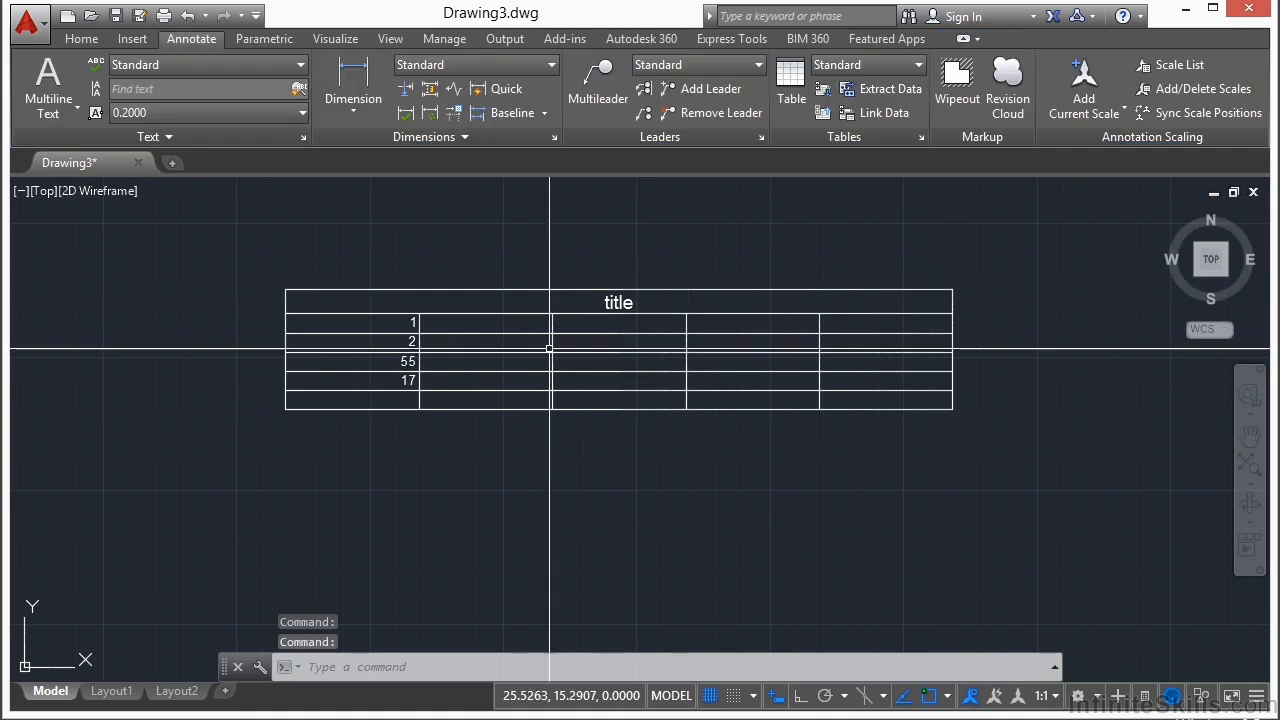
Step: Replace the value in cell A5 with 34
left_click(623, 513)
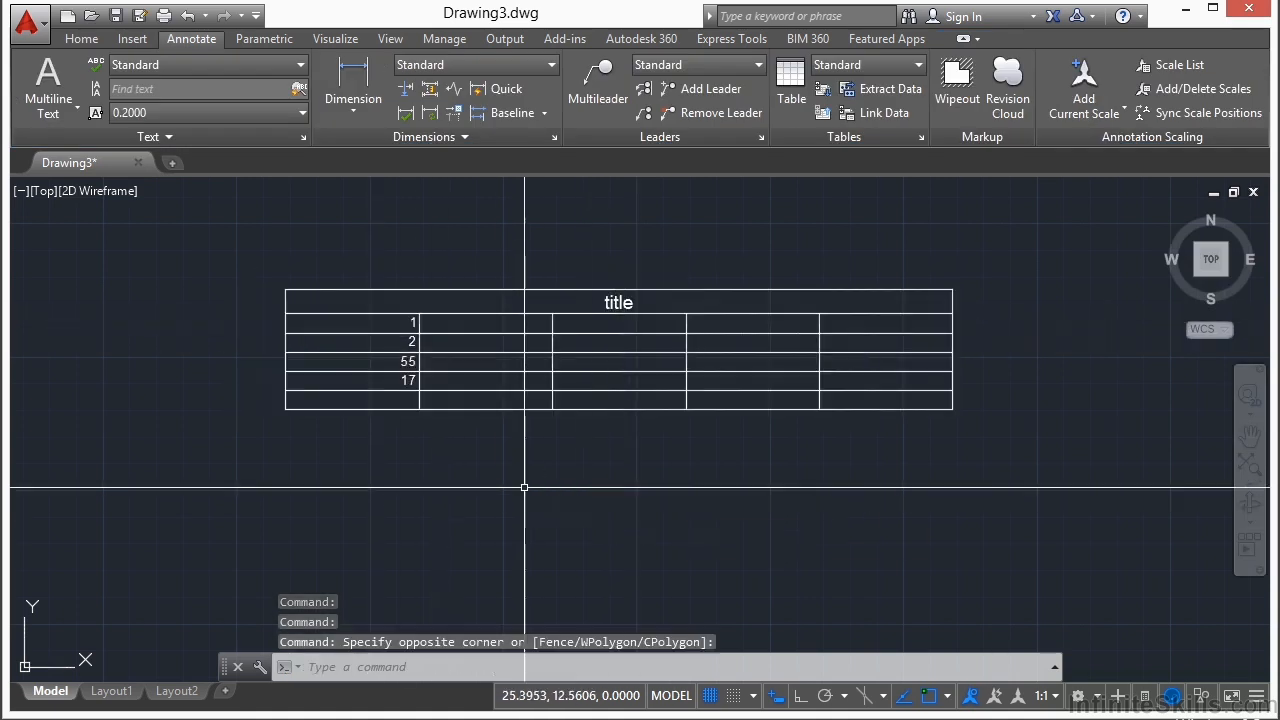
middle_click_drag(599, 388, 648, 445)
left_click(641, 434)
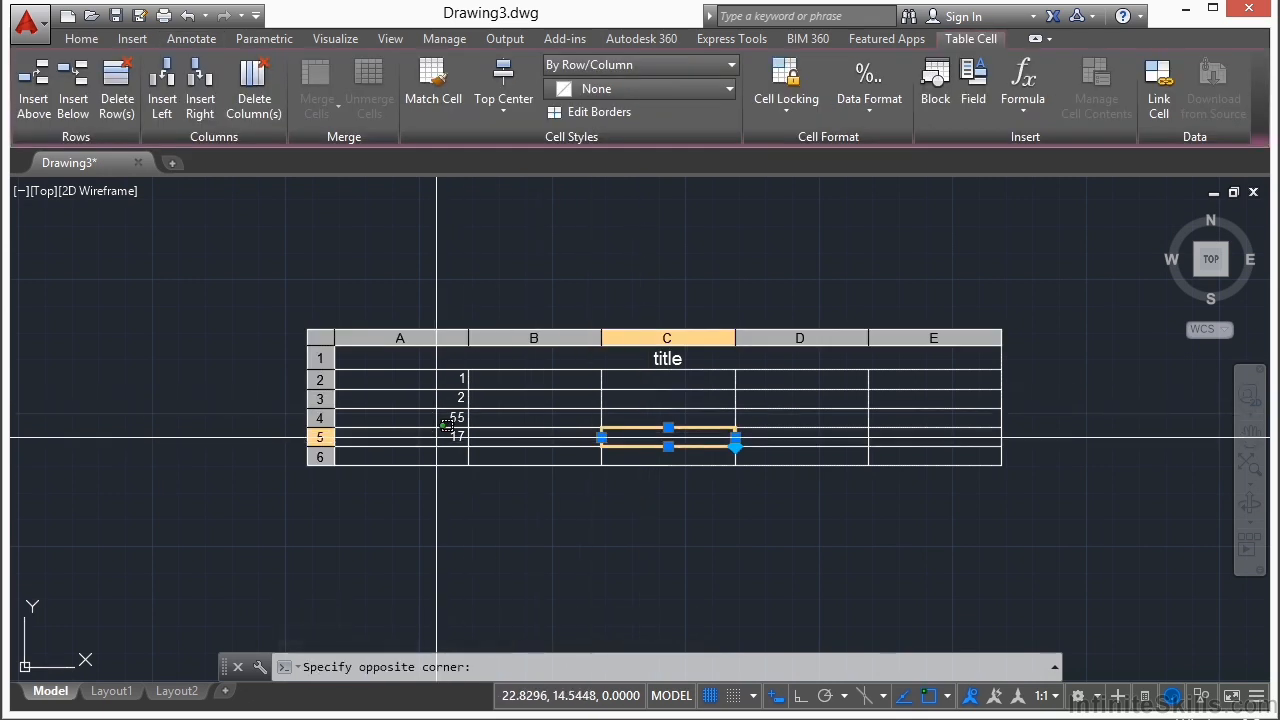
left_click(437, 442)
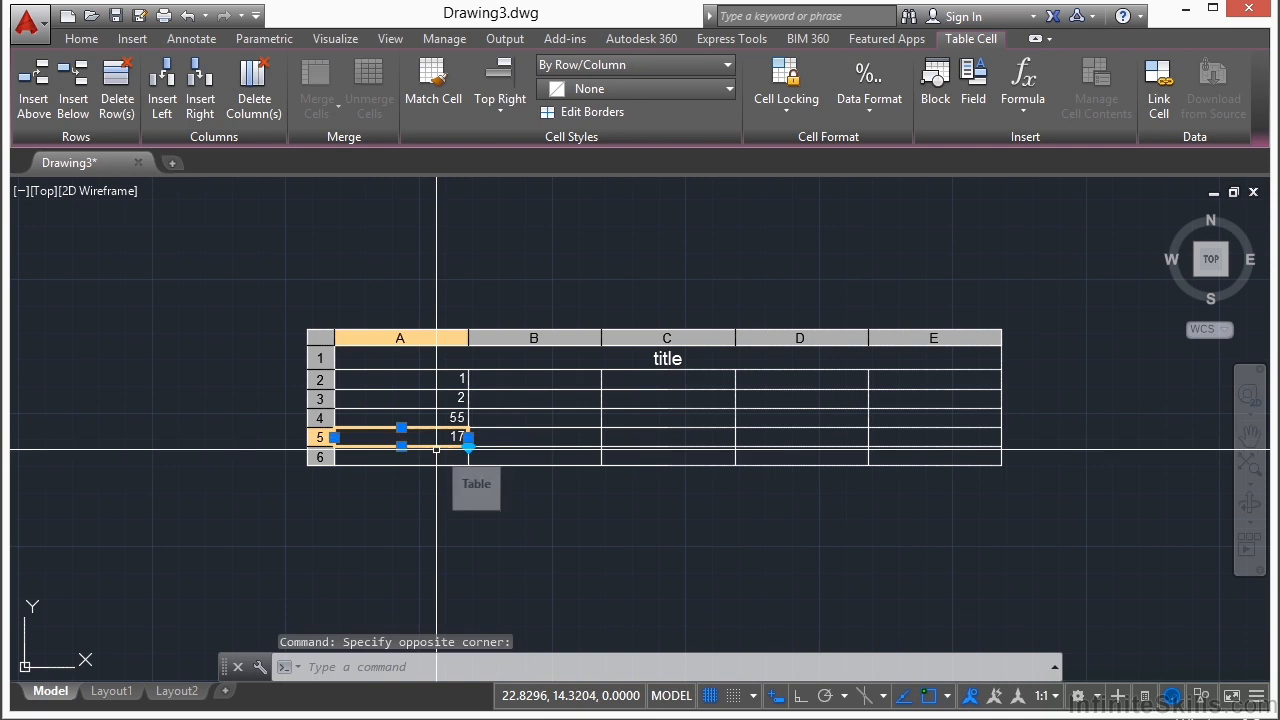
type("34")
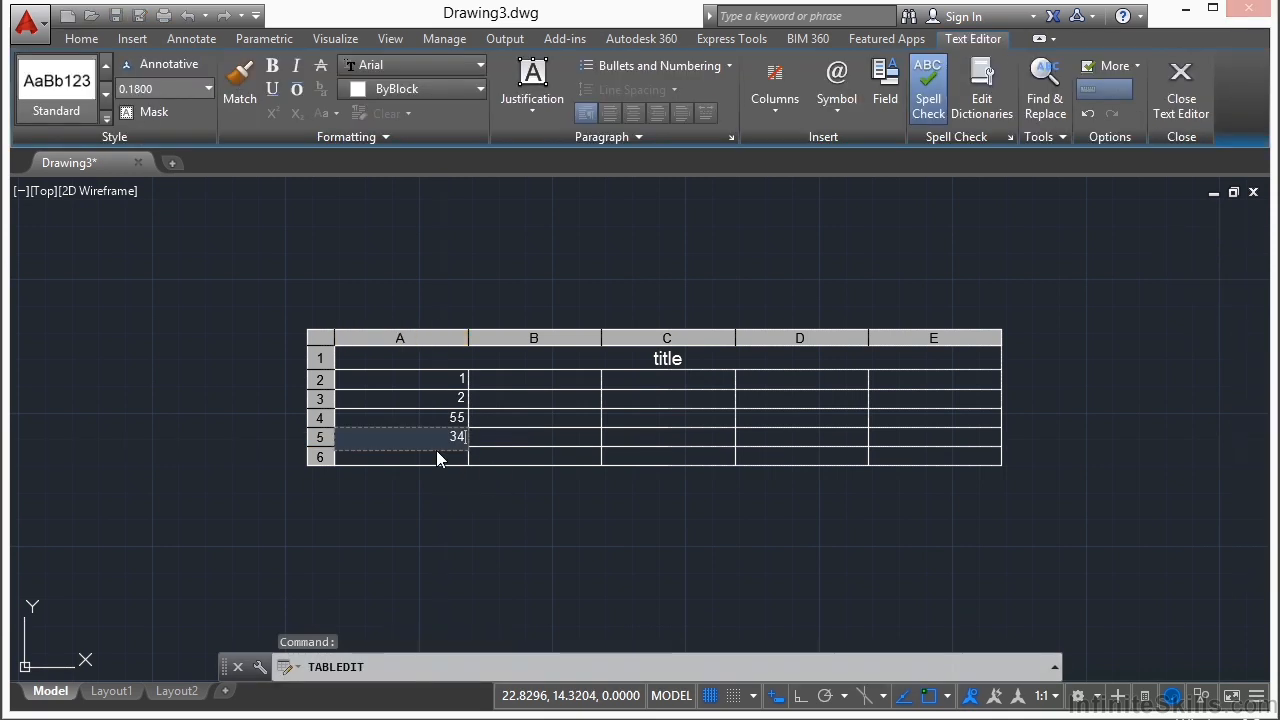
left_click(436, 459)
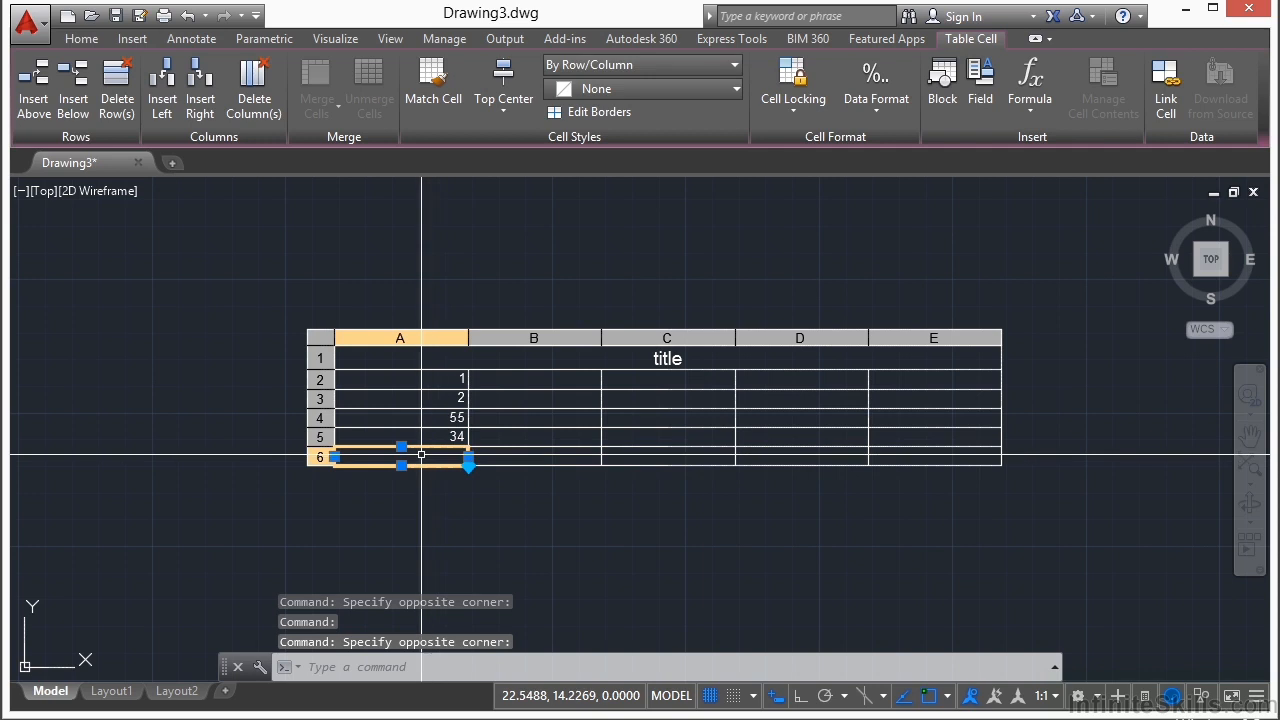
double_click(423, 457)
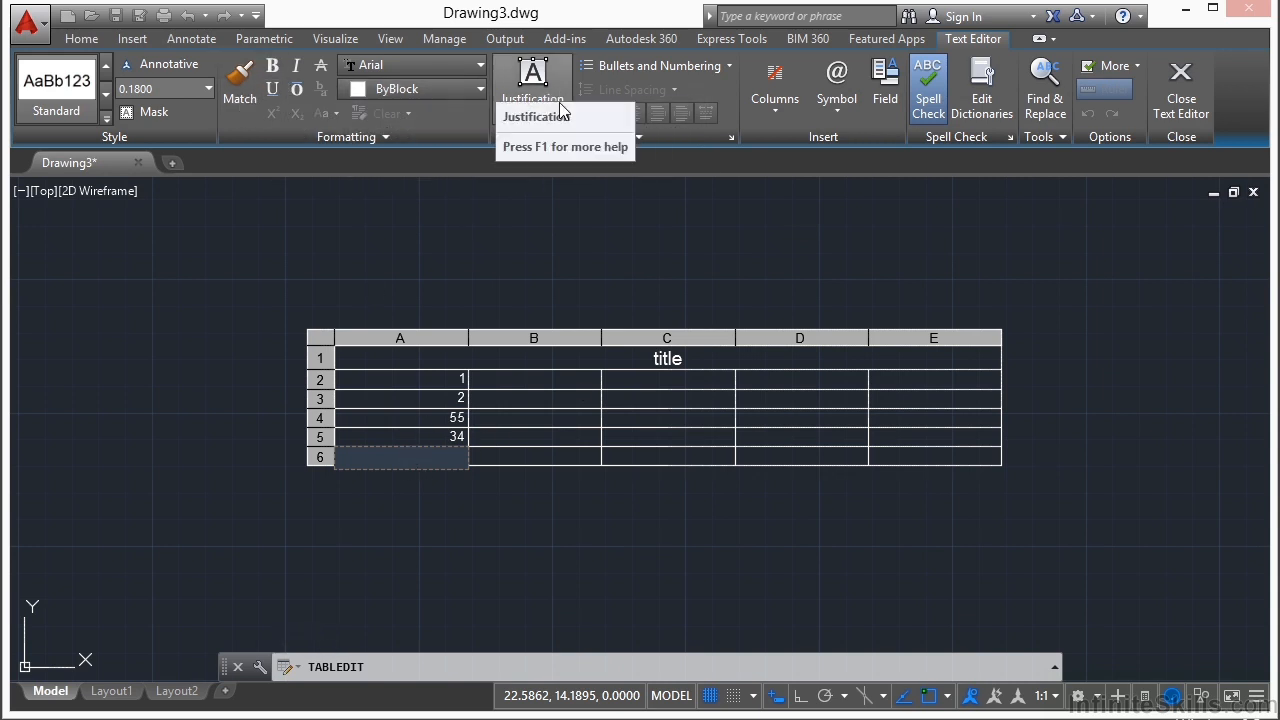
left_click(501, 270)
scroll(480, 329, "up", 2)
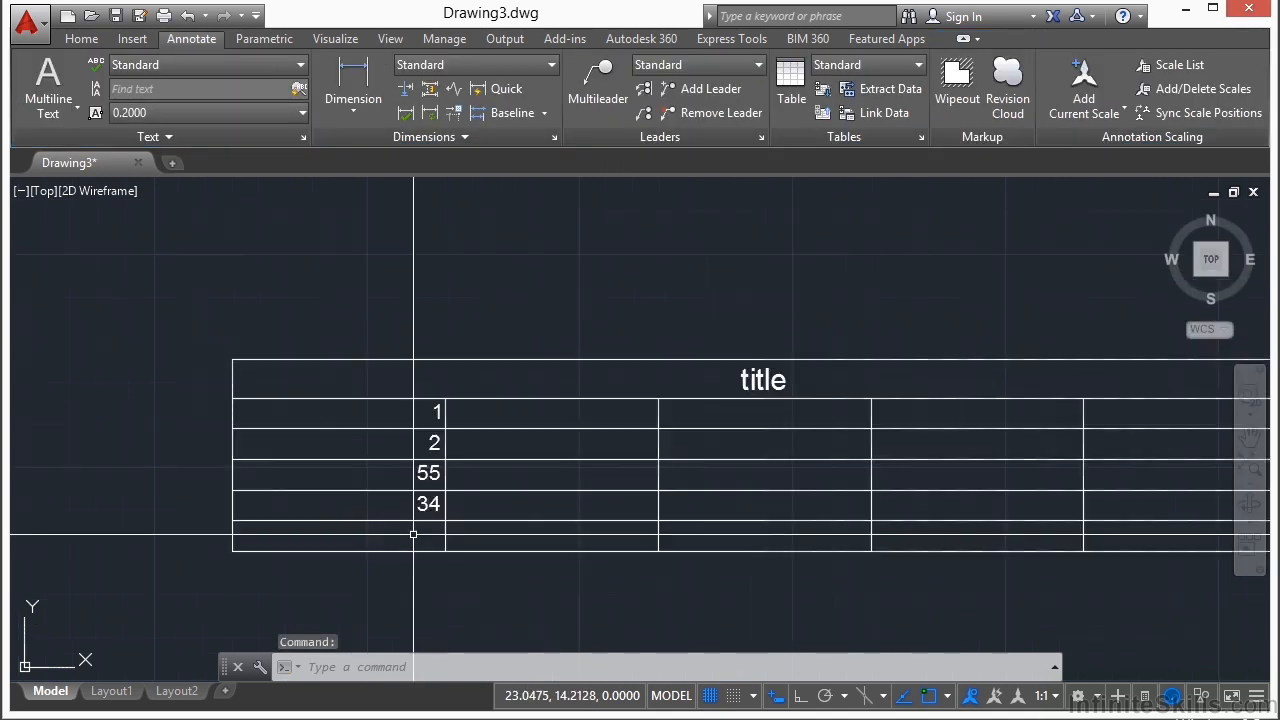
Step: Insert a Sum formula in cell A6 that adds up cells A2 through A5
left_click(402, 454)
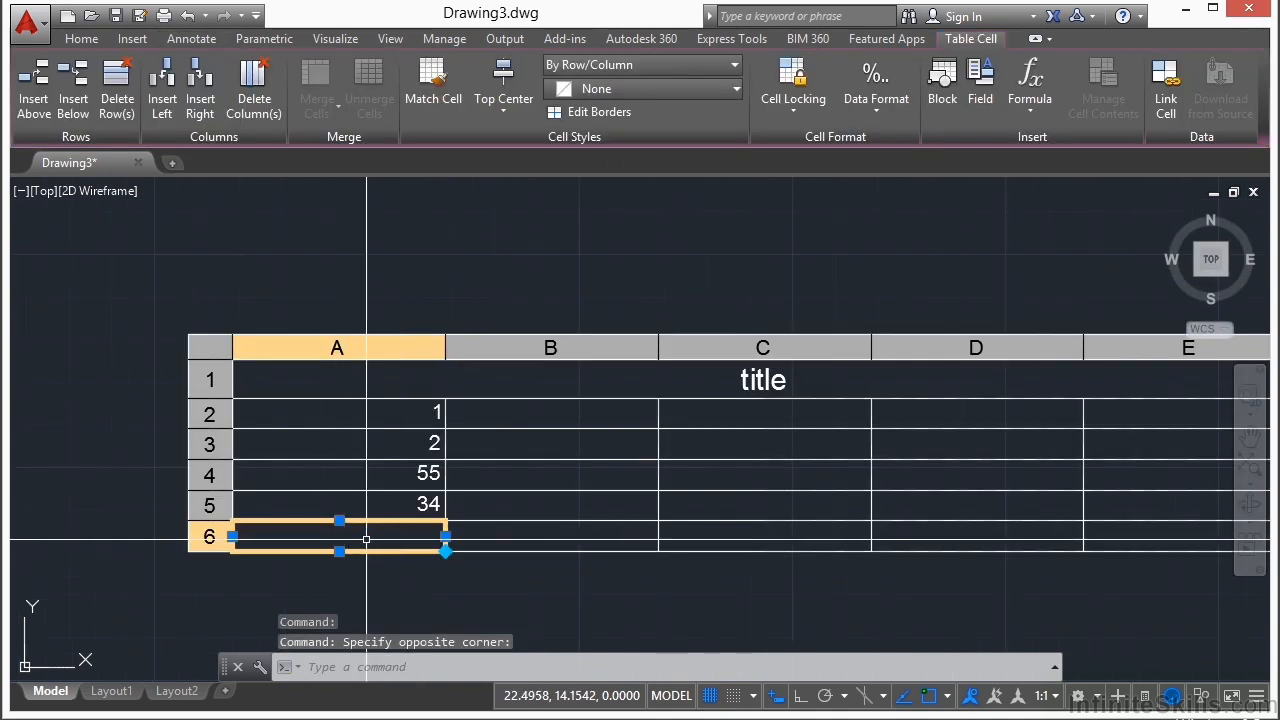
left_click(877, 90)
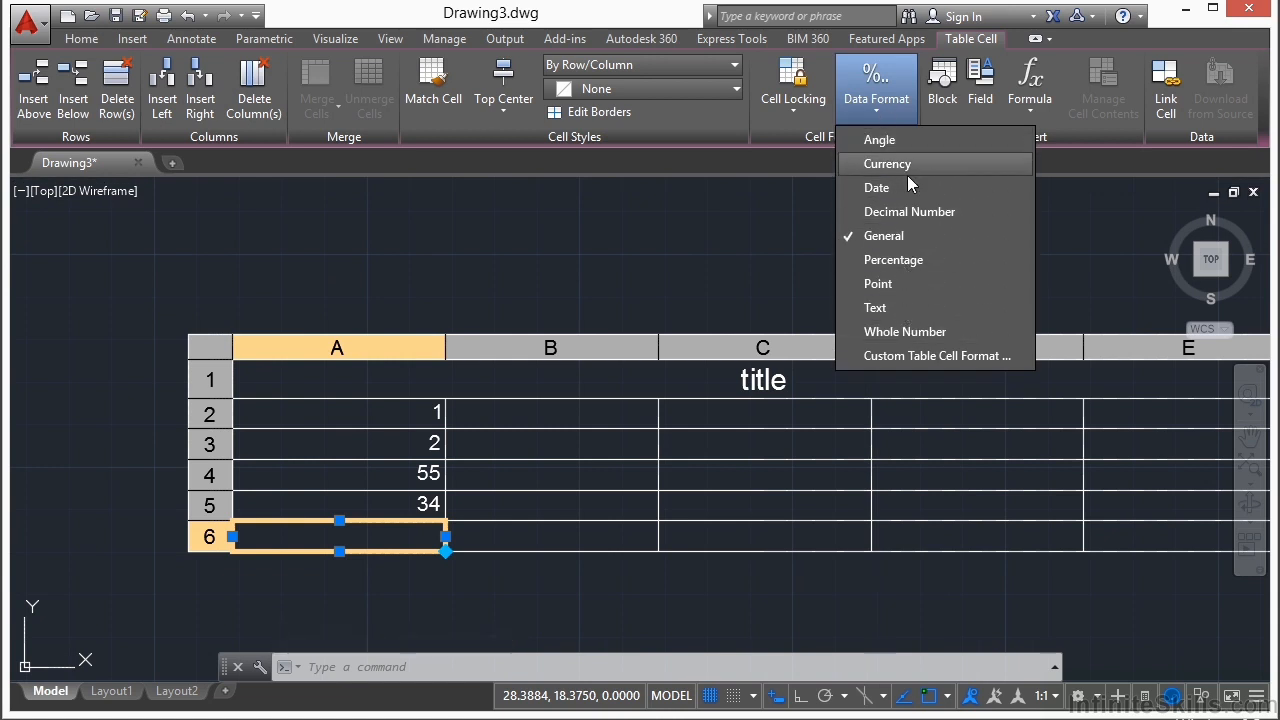
left_click(1036, 110)
left_click(1036, 110)
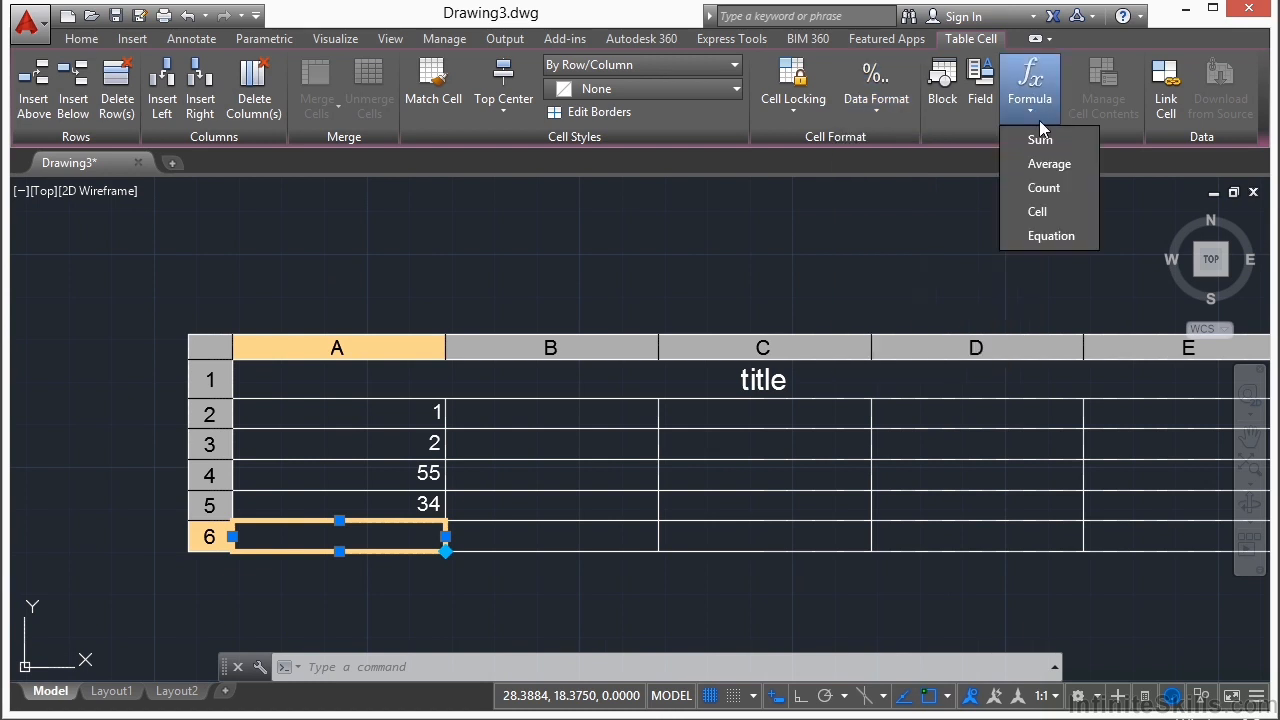
left_click(1040, 140)
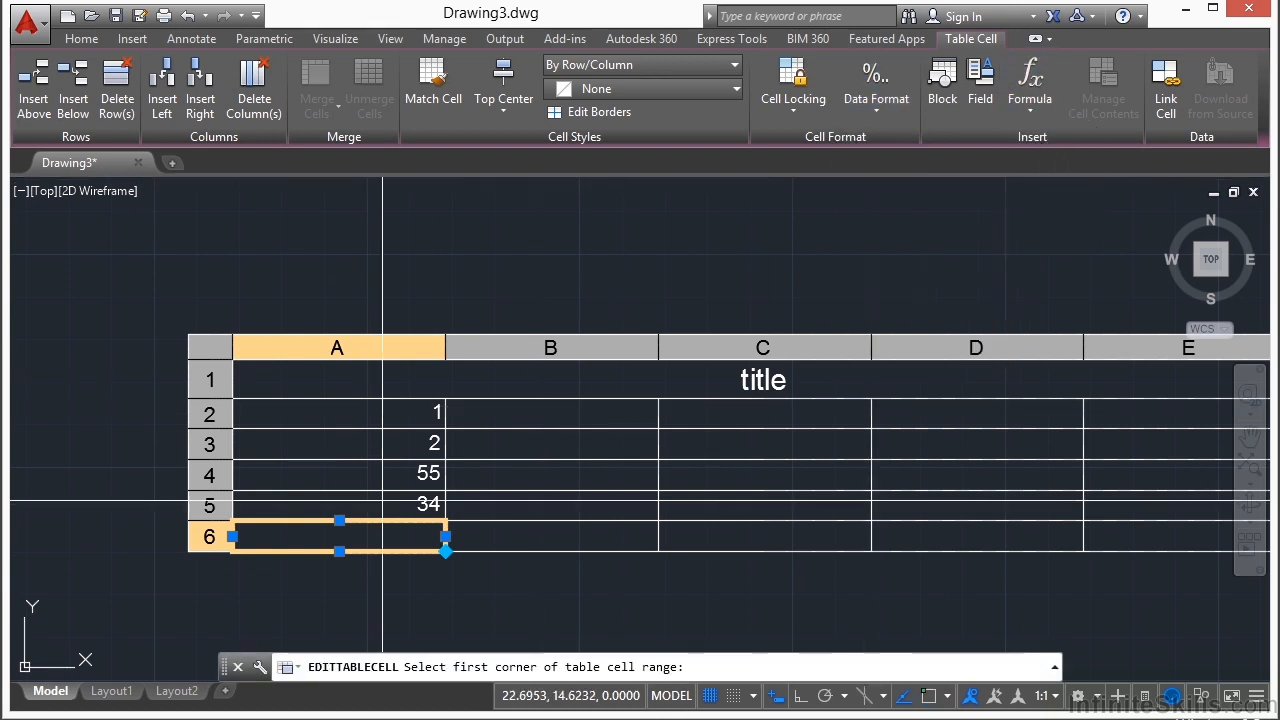
left_click(390, 505)
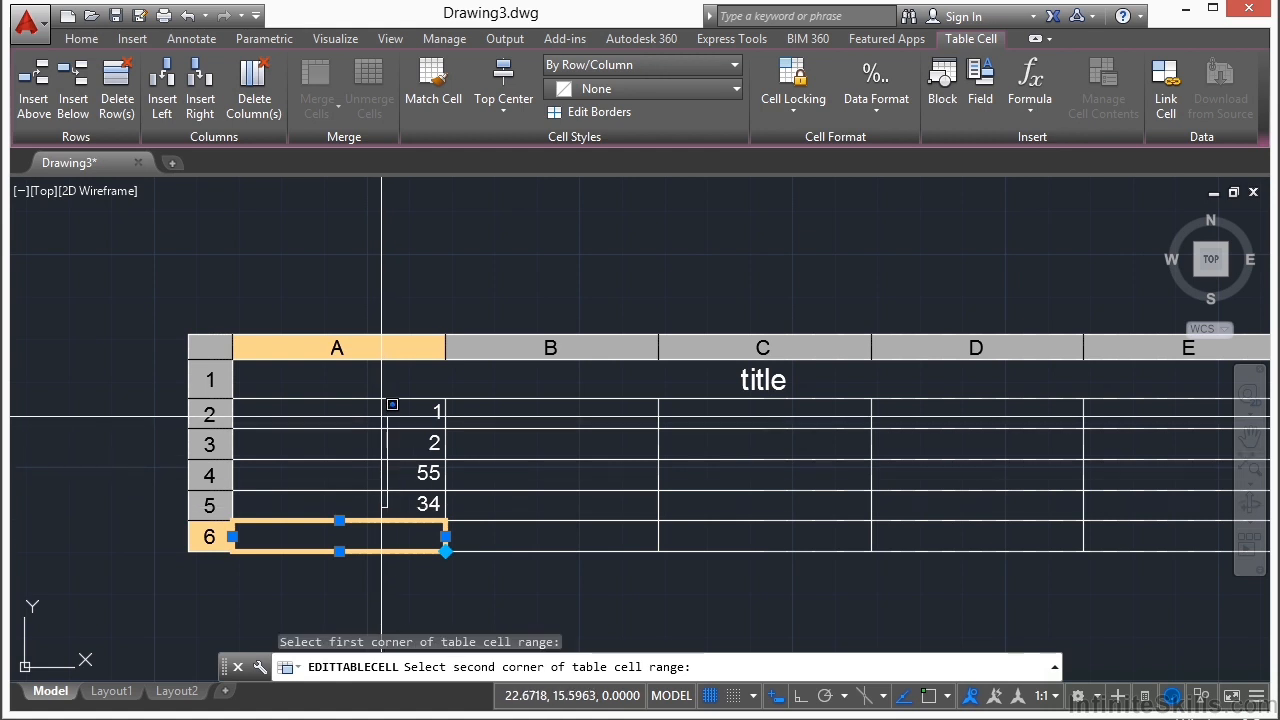
left_click(390, 407)
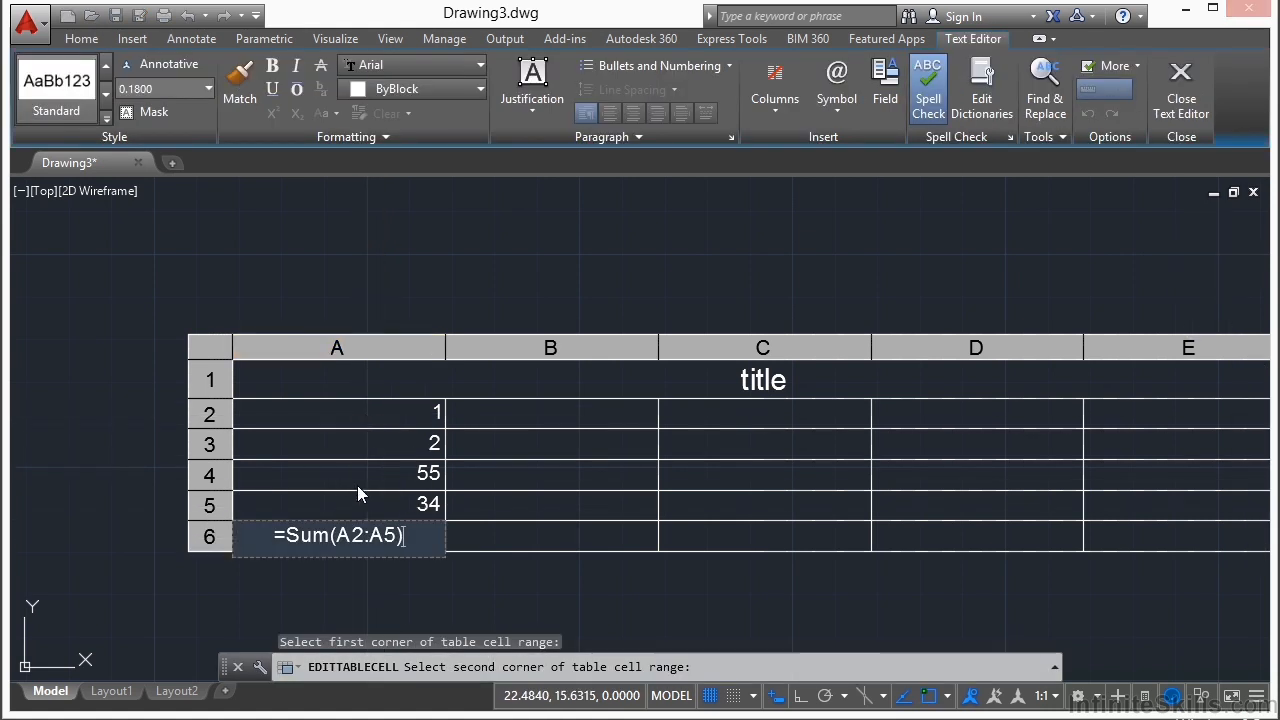
left_click(477, 584)
scroll(322, 572, "up", 2)
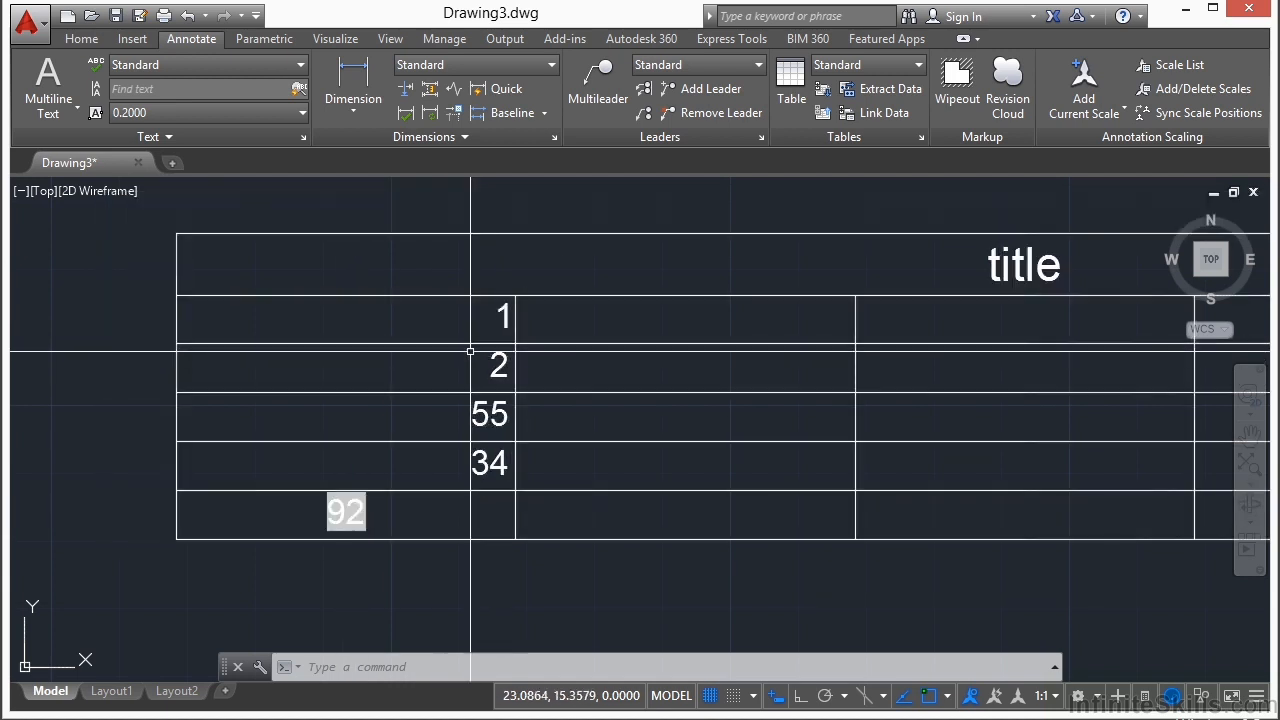
Step: Replace the value in cell A2 with 200 and finish editing the table
left_click(454, 316)
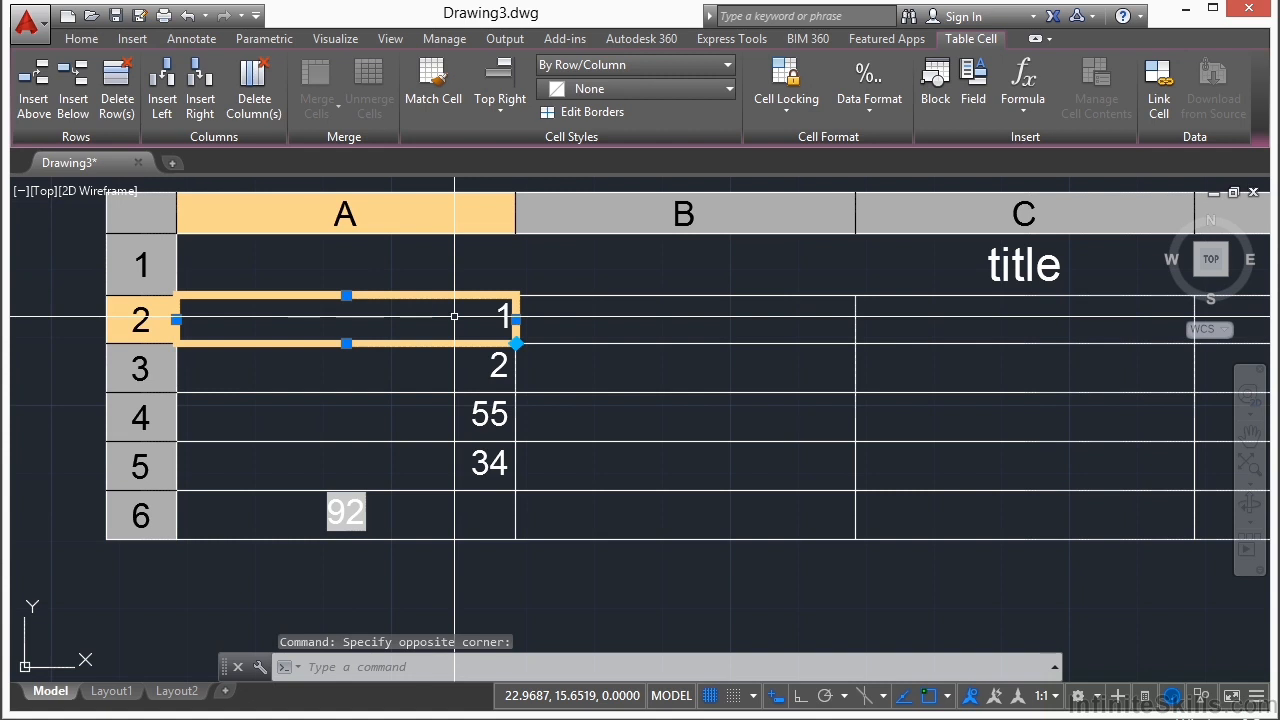
type("200")
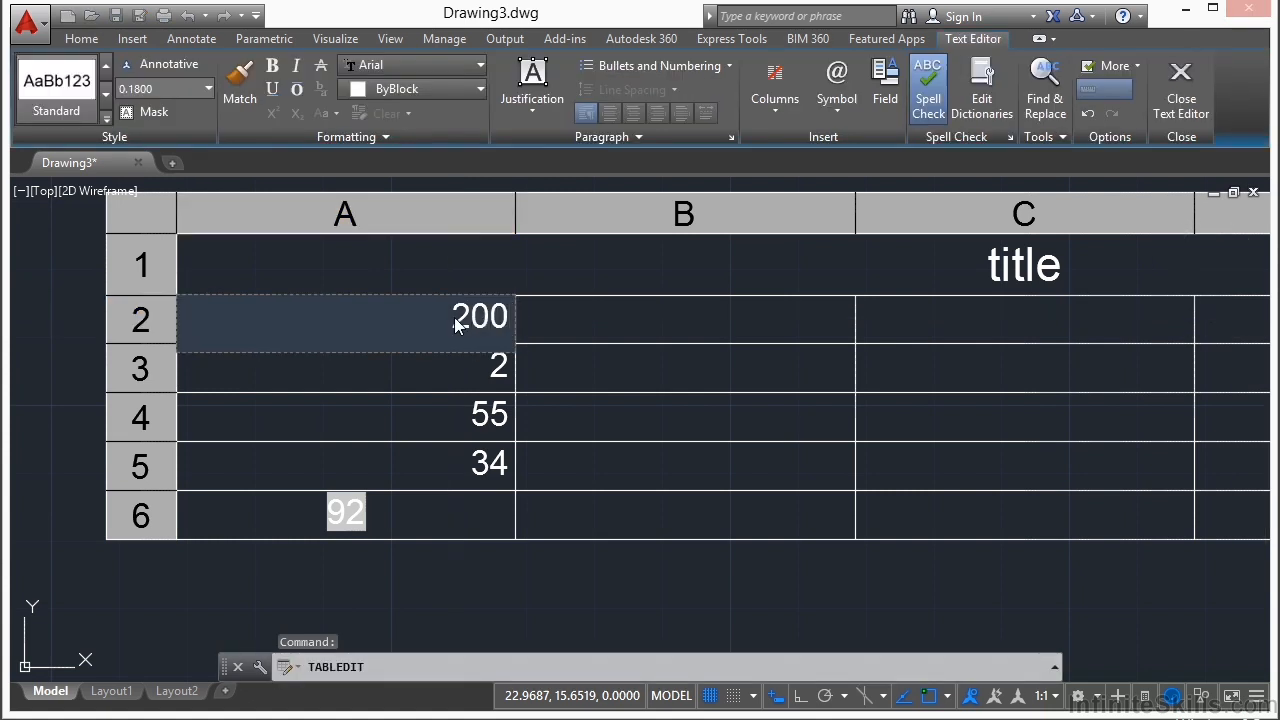
key("Return")
left_click(474, 599)
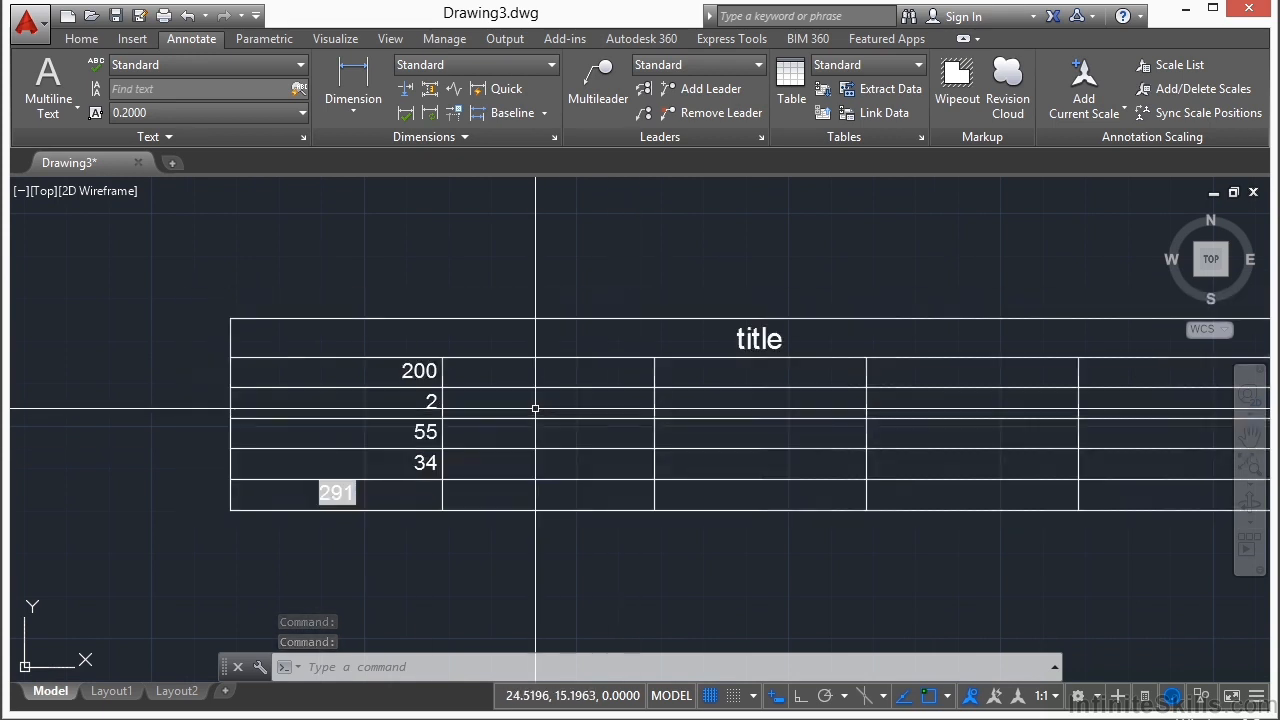
Step: Try to resize the table by stretching the right edge of the title row
left_click(367, 330)
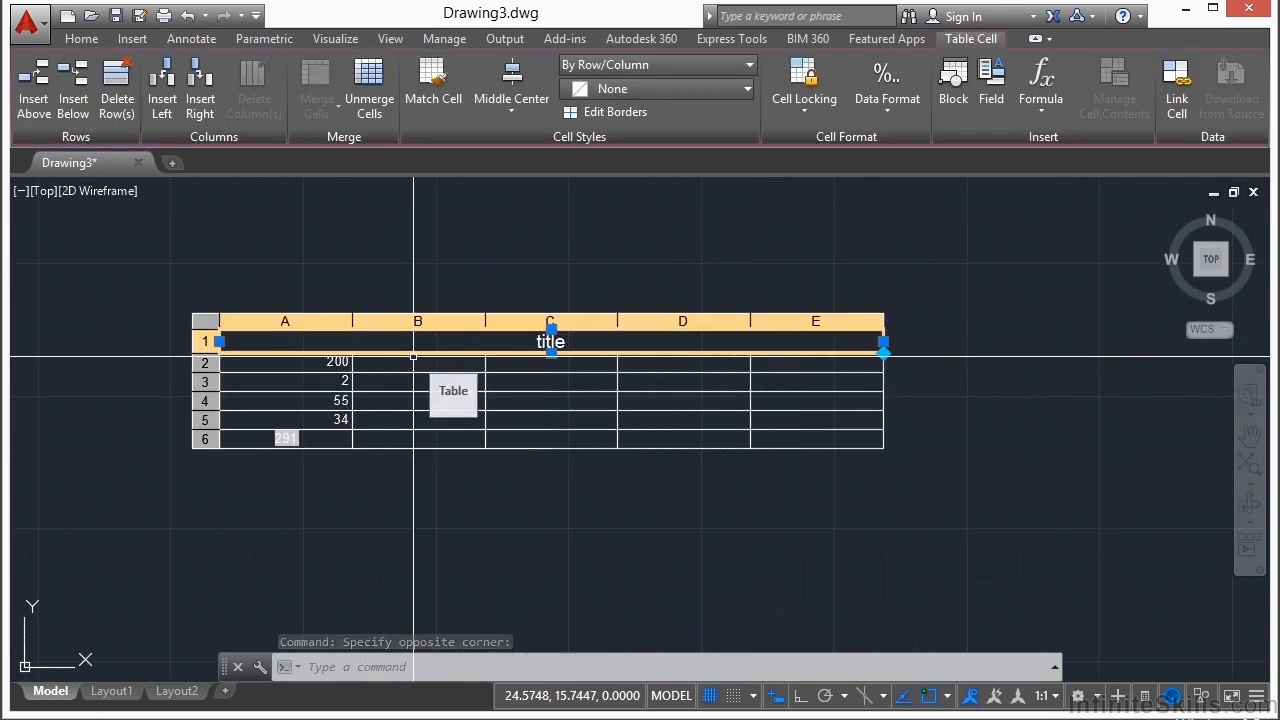
scroll(523, 341, "up", 2)
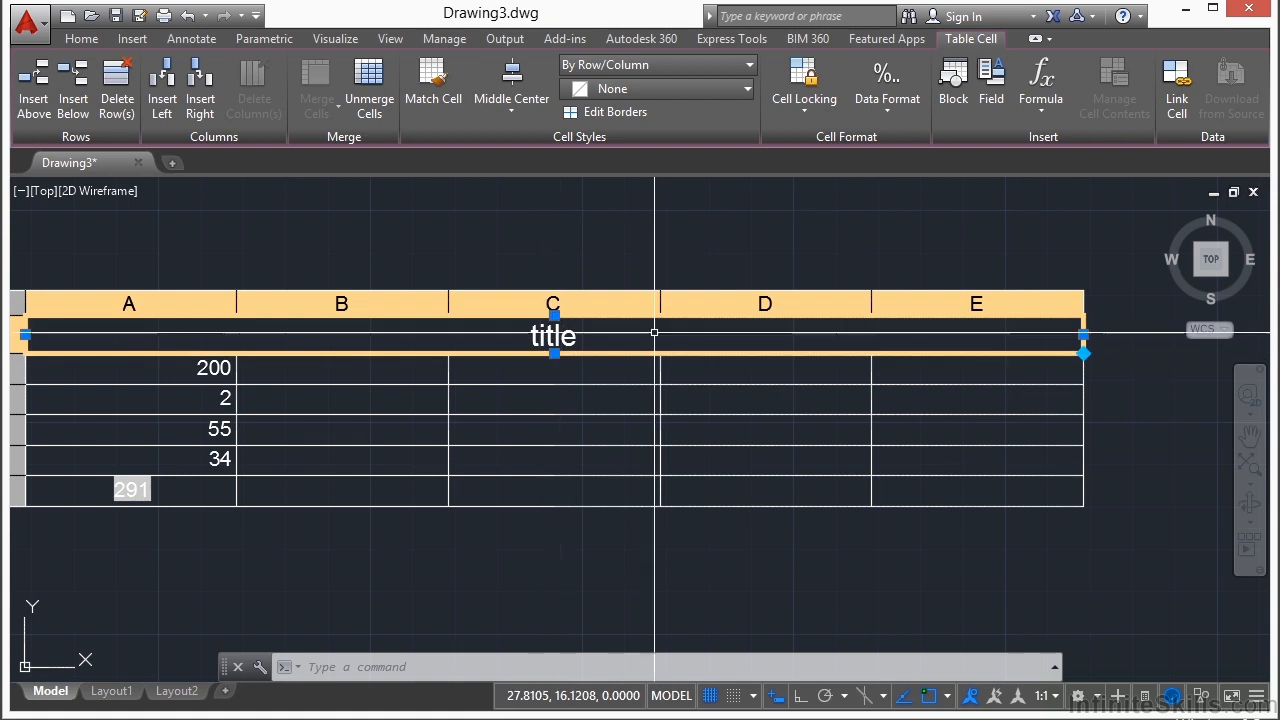
left_click(1083, 335)
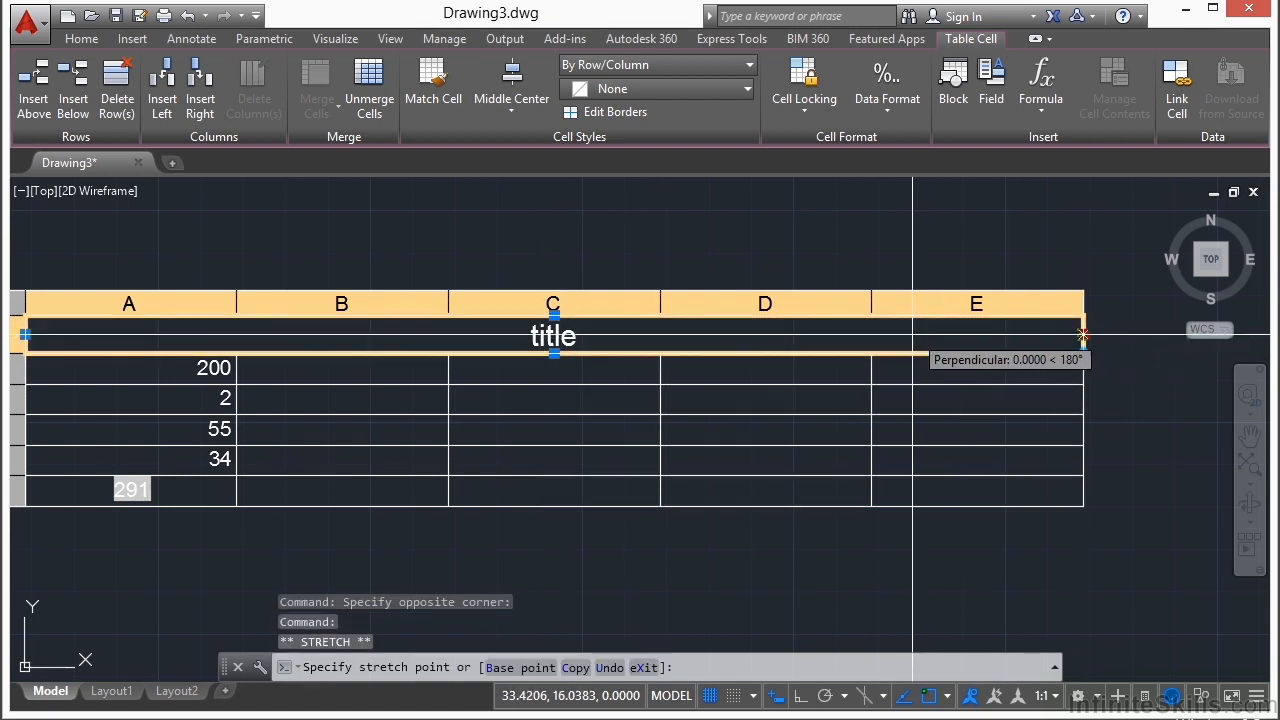
scroll(1099, 330, "down", 1)
left_click(757, 322)
left_click(760, 318)
left_click(766, 308)
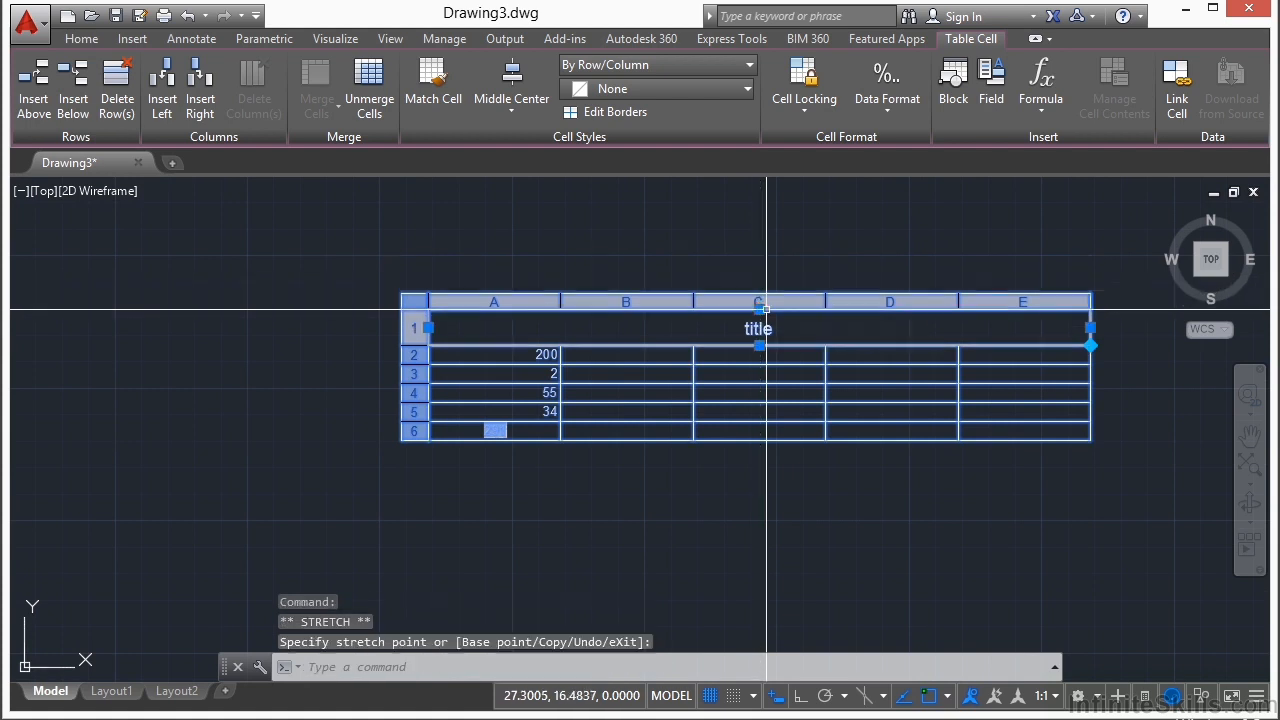
Step: Turn off object snap and narrow columns A and B by moving their right edges inward
key("F3")
left_click(494, 302)
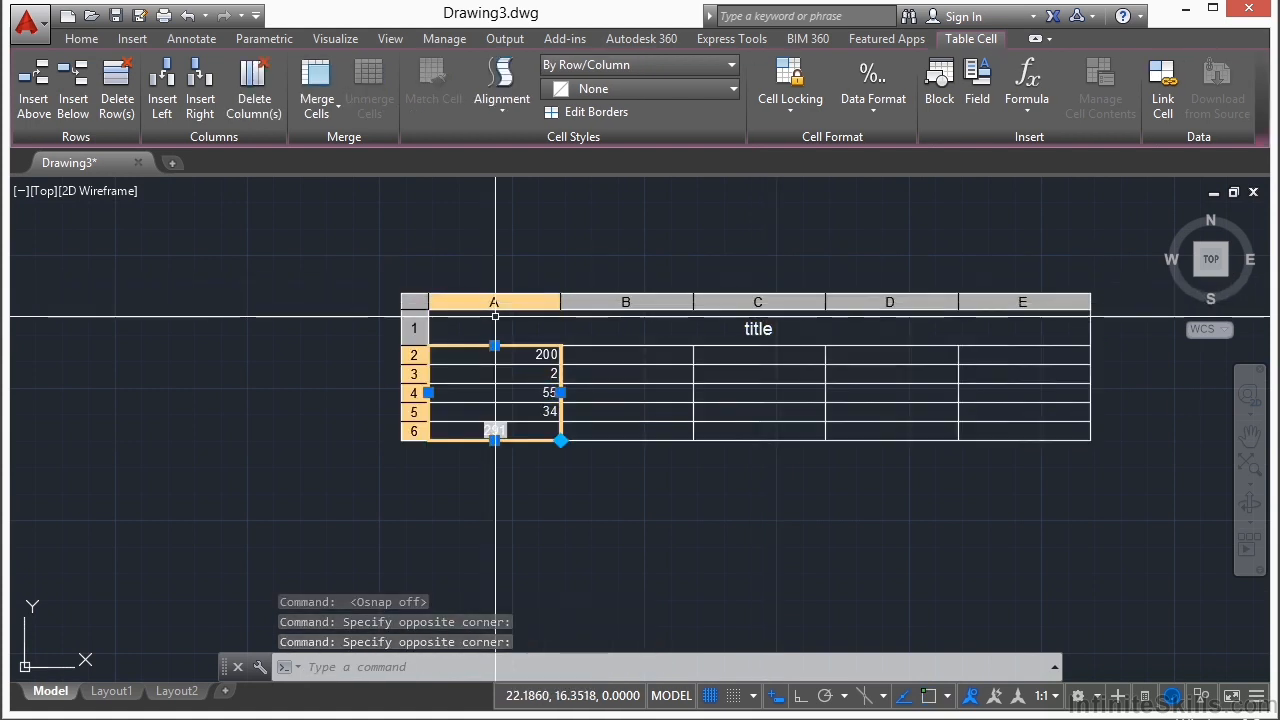
left_click(561, 392)
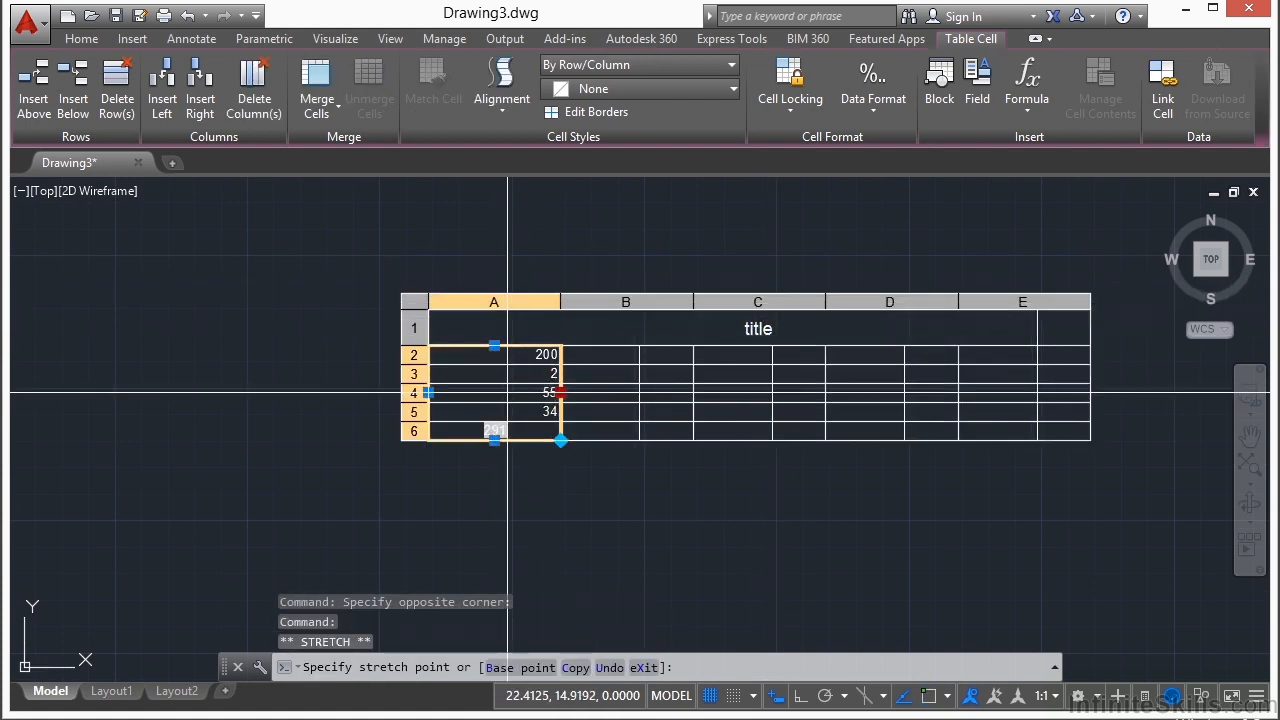
left_click(508, 393)
left_click(605, 302)
left_click(640, 393)
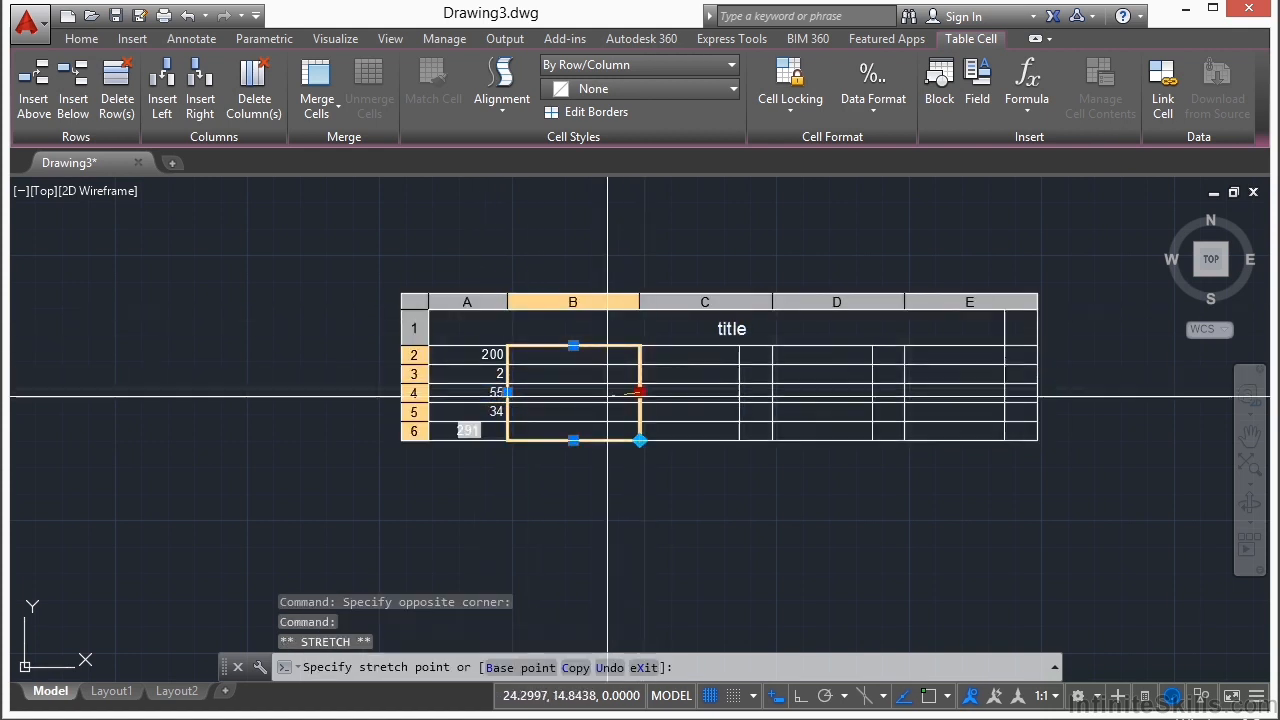
left_click(587, 393)
Step: Select the whole table, reduce its overall width and stretch its bottom edge downward to make the rows taller
left_click(411, 302)
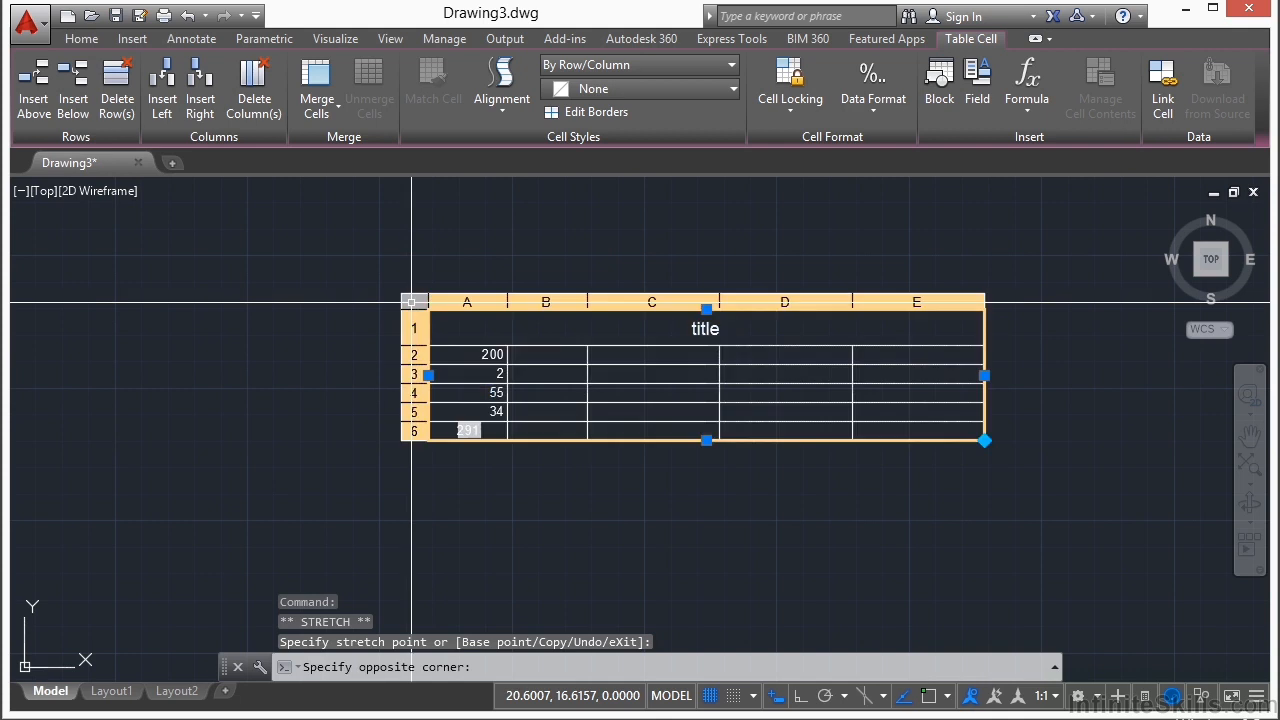
left_click(984, 375)
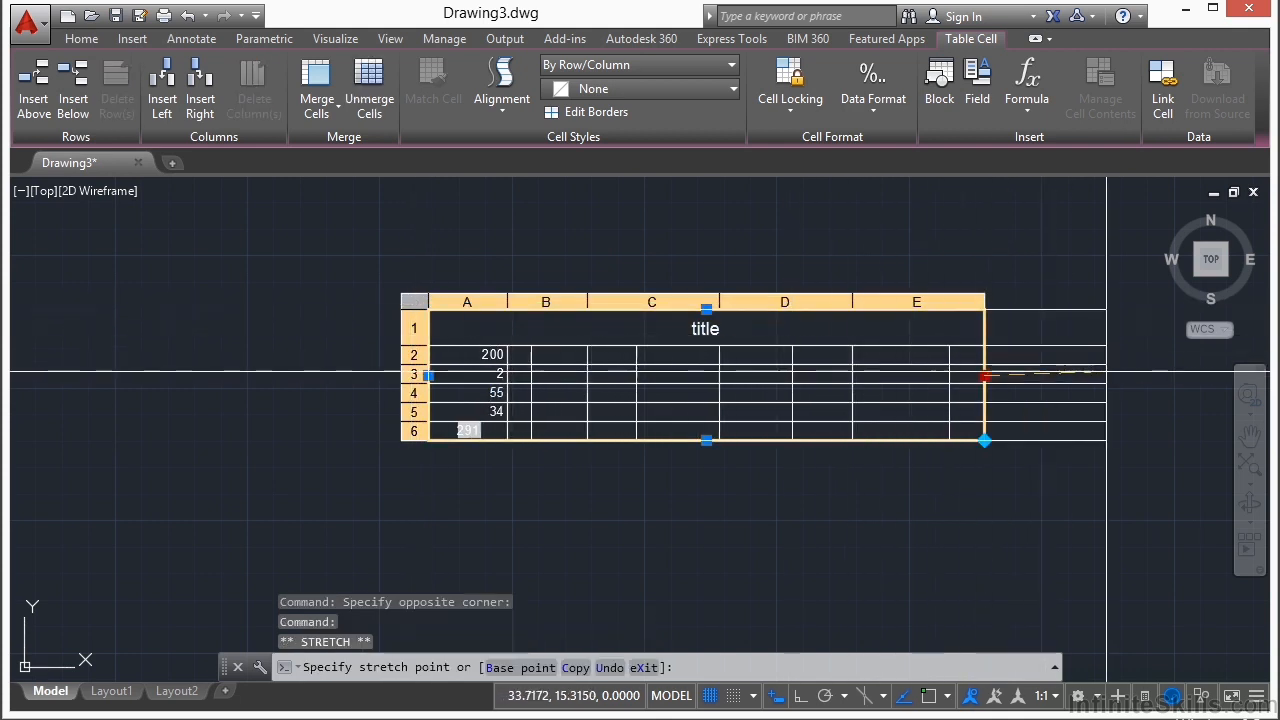
left_click(819, 375)
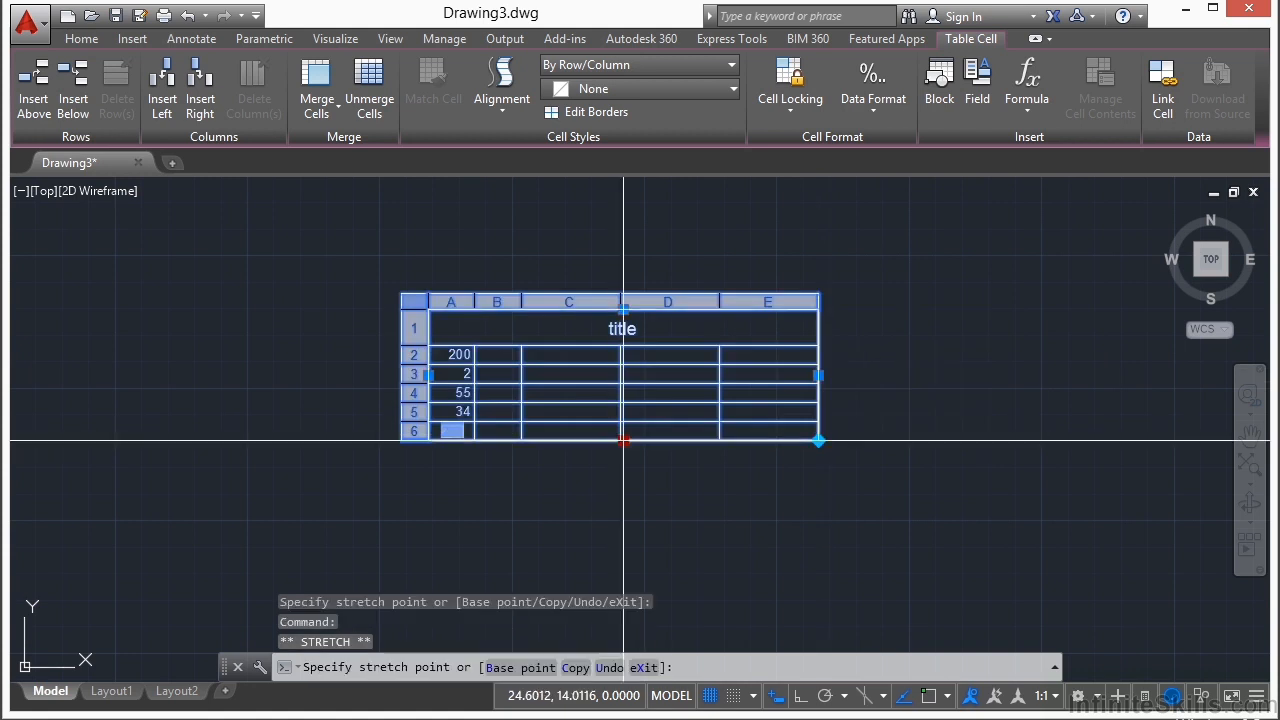
left_click(623, 496)
Step: Try auto-filling from the whole table's corner grip, and undo the grip edit
left_click(819, 496)
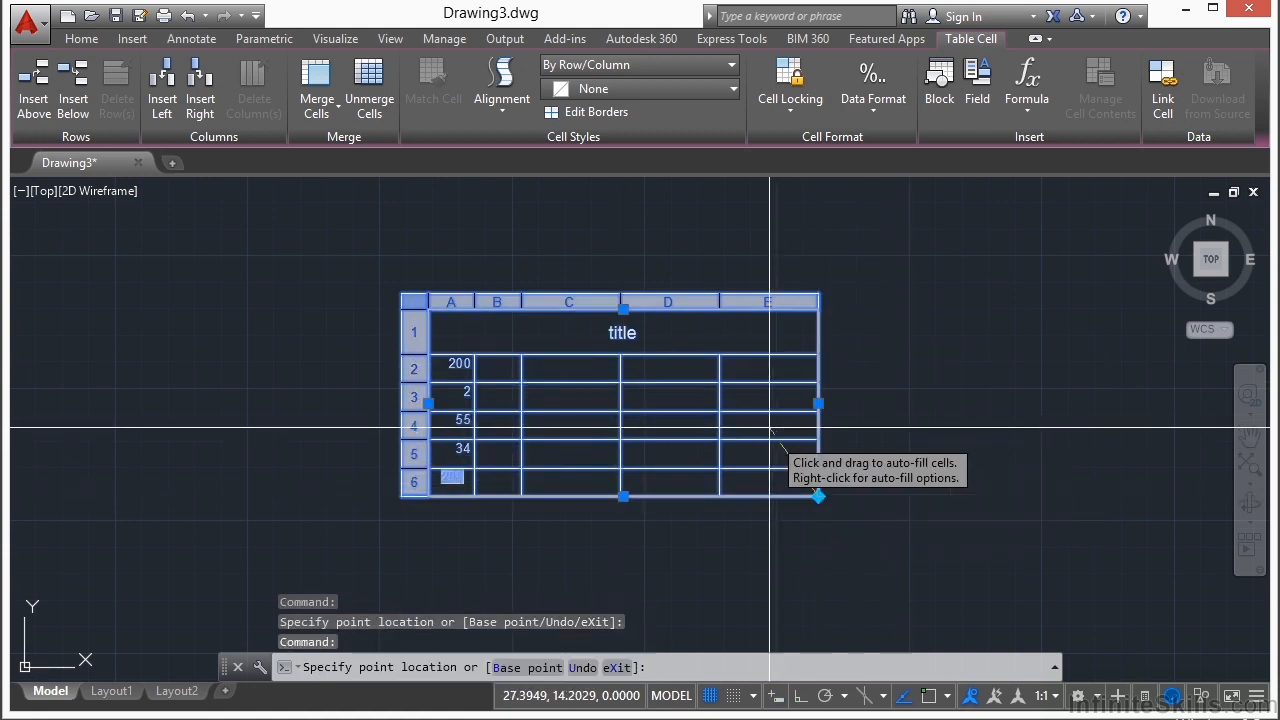
left_click(740, 357)
left_click(912, 449)
left_click(900, 421)
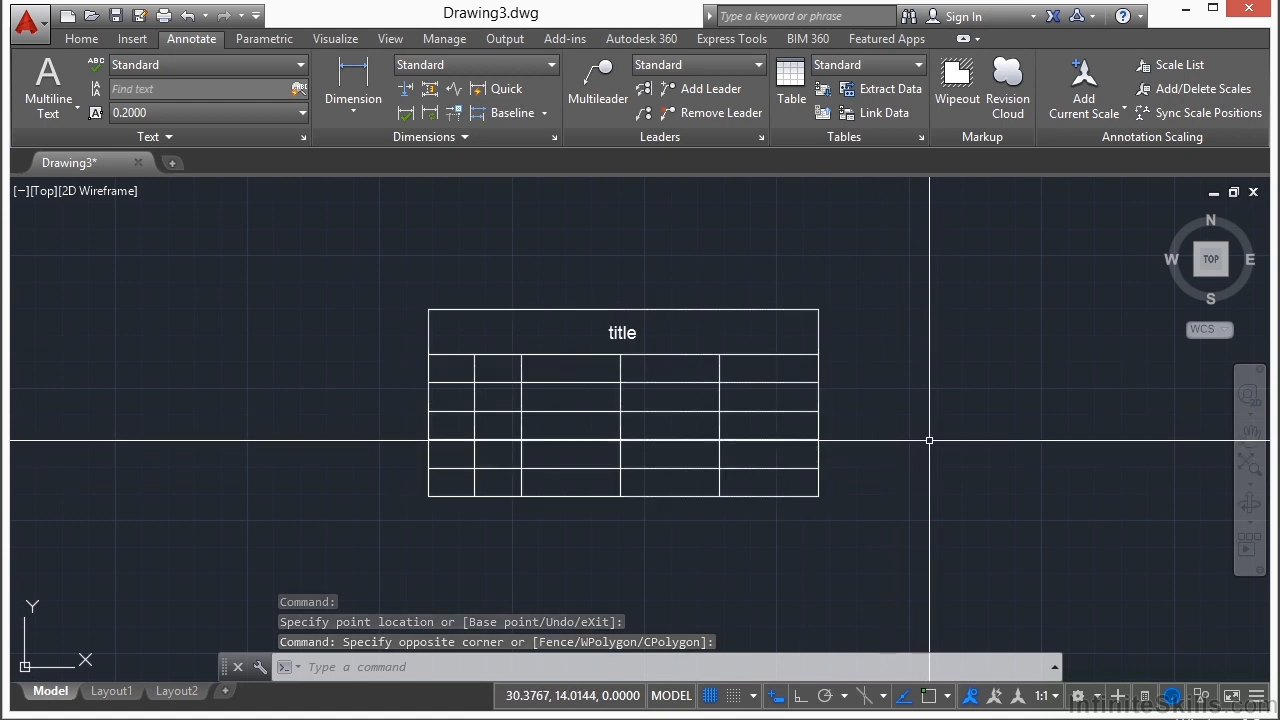
key("ctrl+z")
Step: Apply a red background fill to cell A2
middle_click_drag(650, 380, 684, 351)
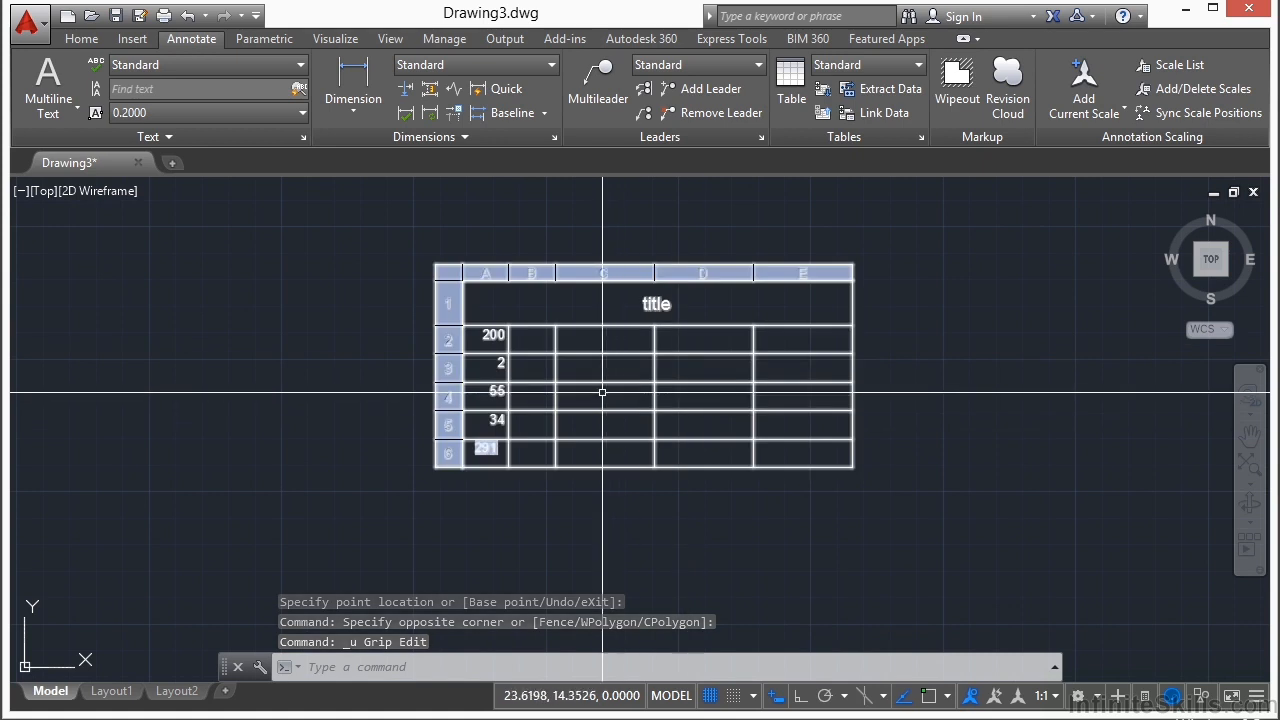
scroll(543, 345, "up", 2)
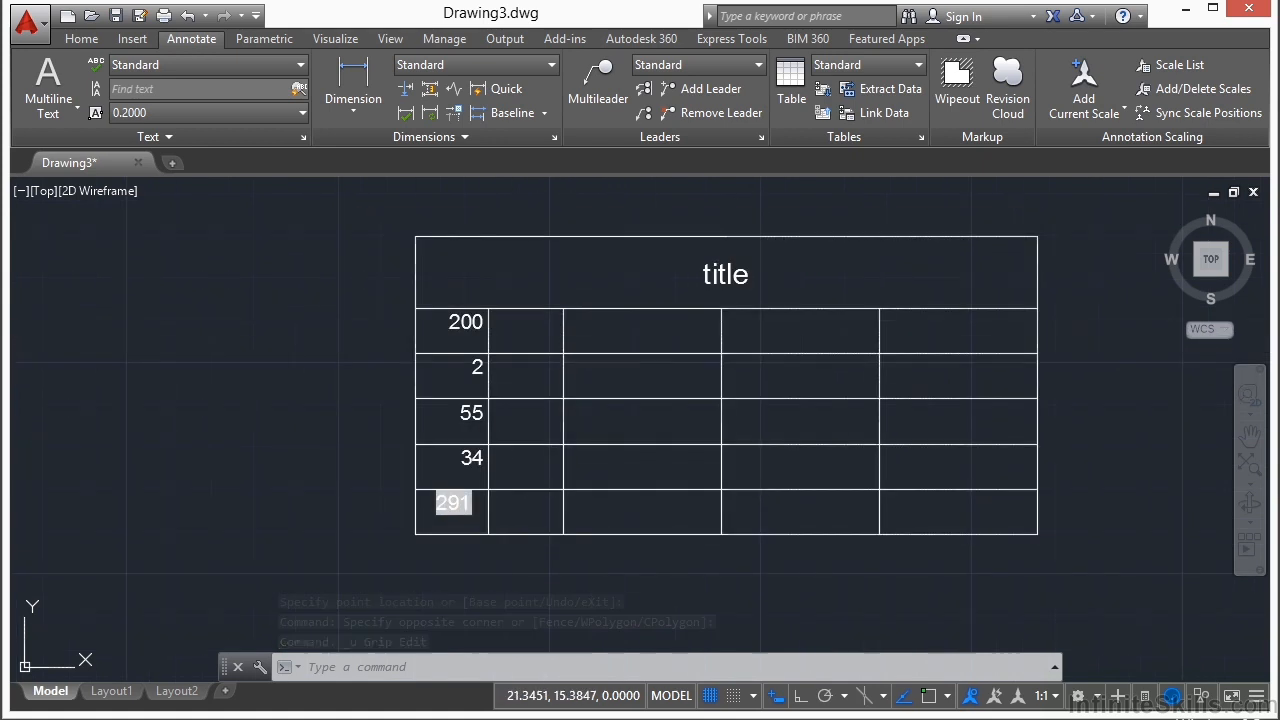
left_click(462, 338)
right_click(470, 345)
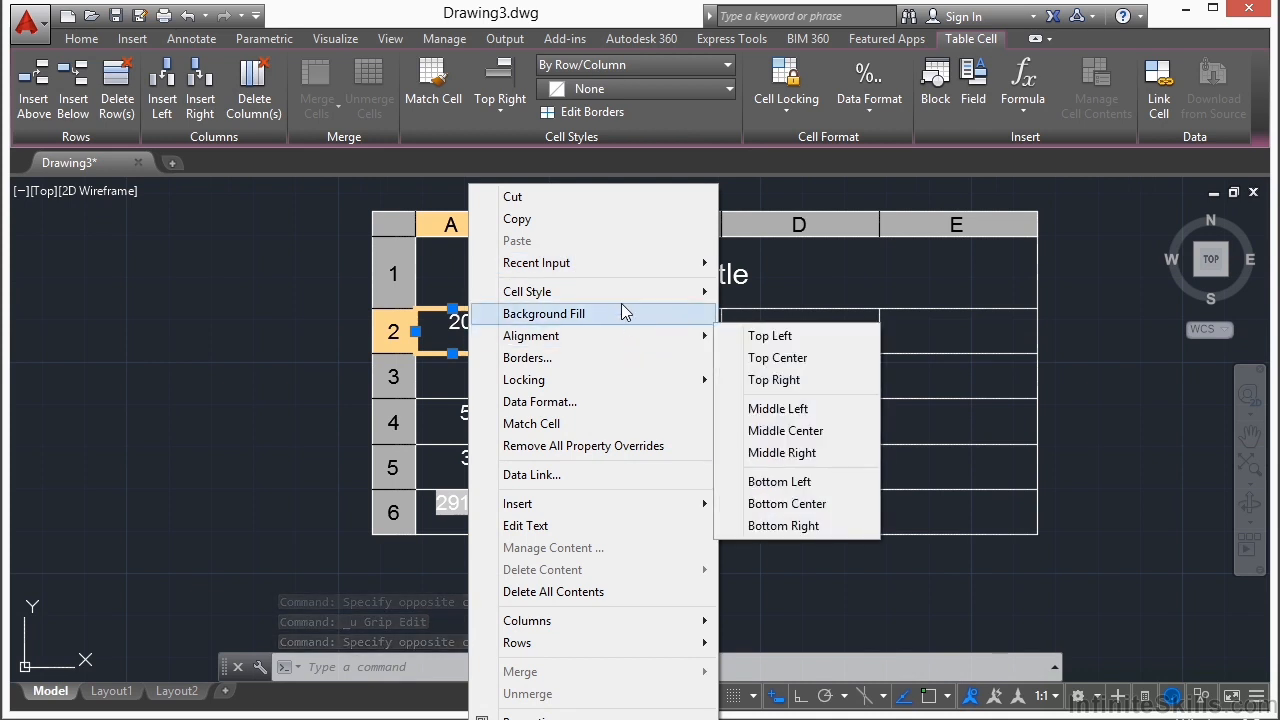
mouse_move(618, 289)
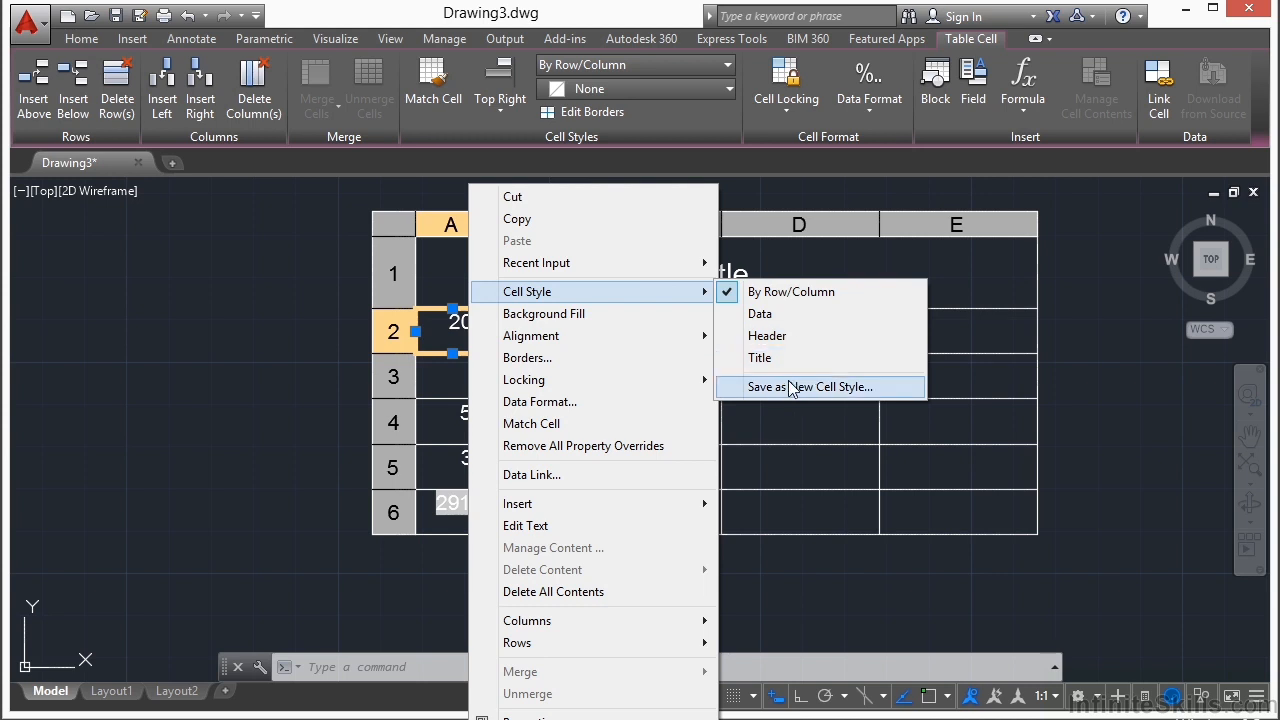
left_click(574, 316)
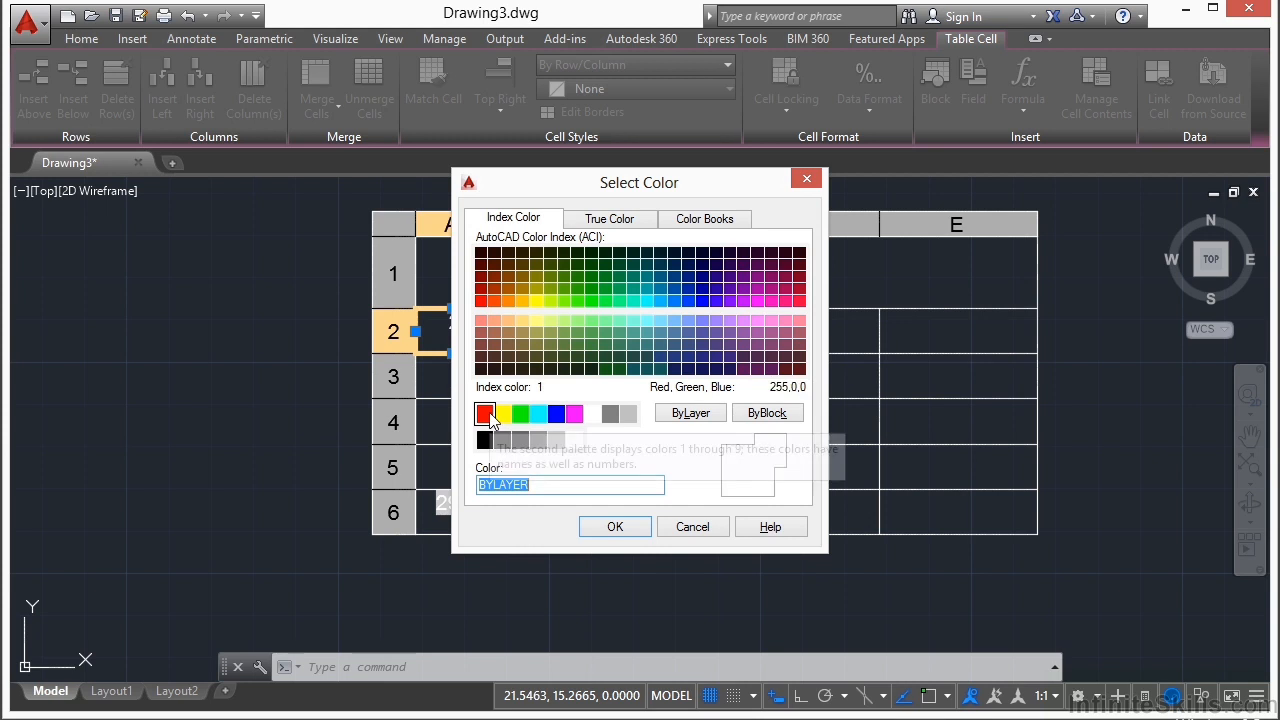
left_click(486, 414)
left_click(612, 527)
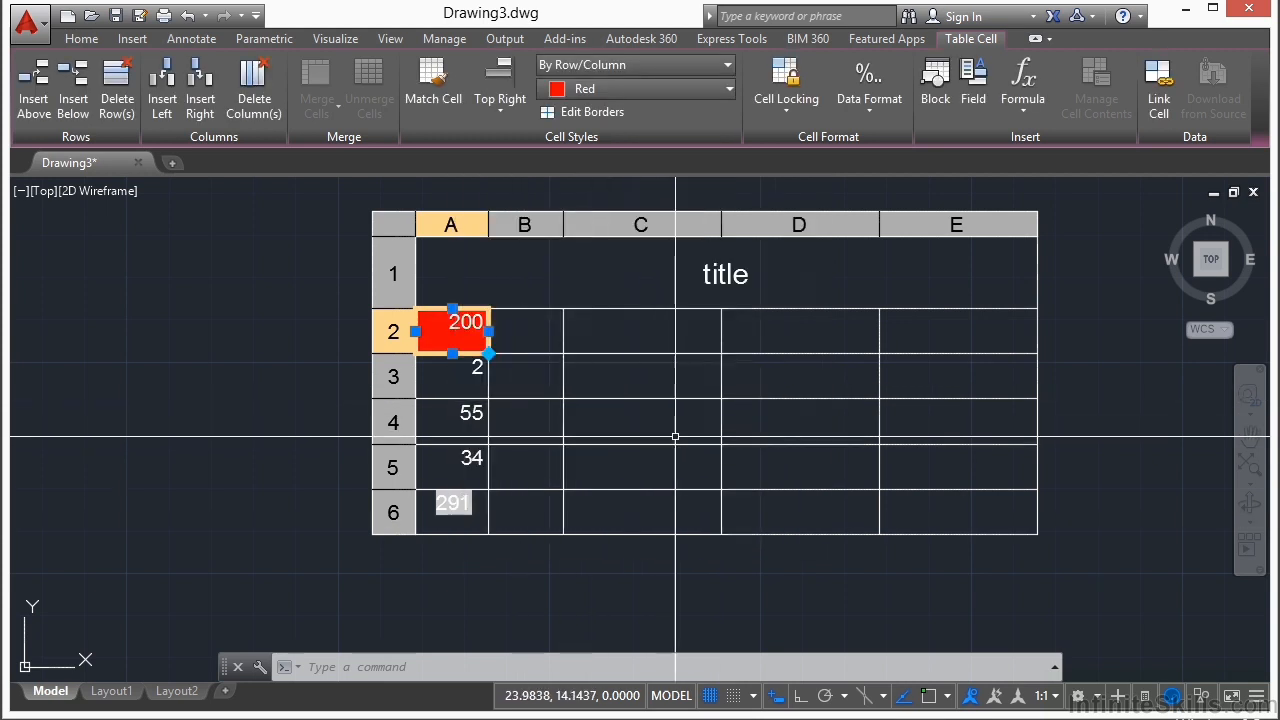
Step: Apply double-line borders with 0.0450 spacing to all borders of cells A2 through D5
left_click(766, 462, "shift")
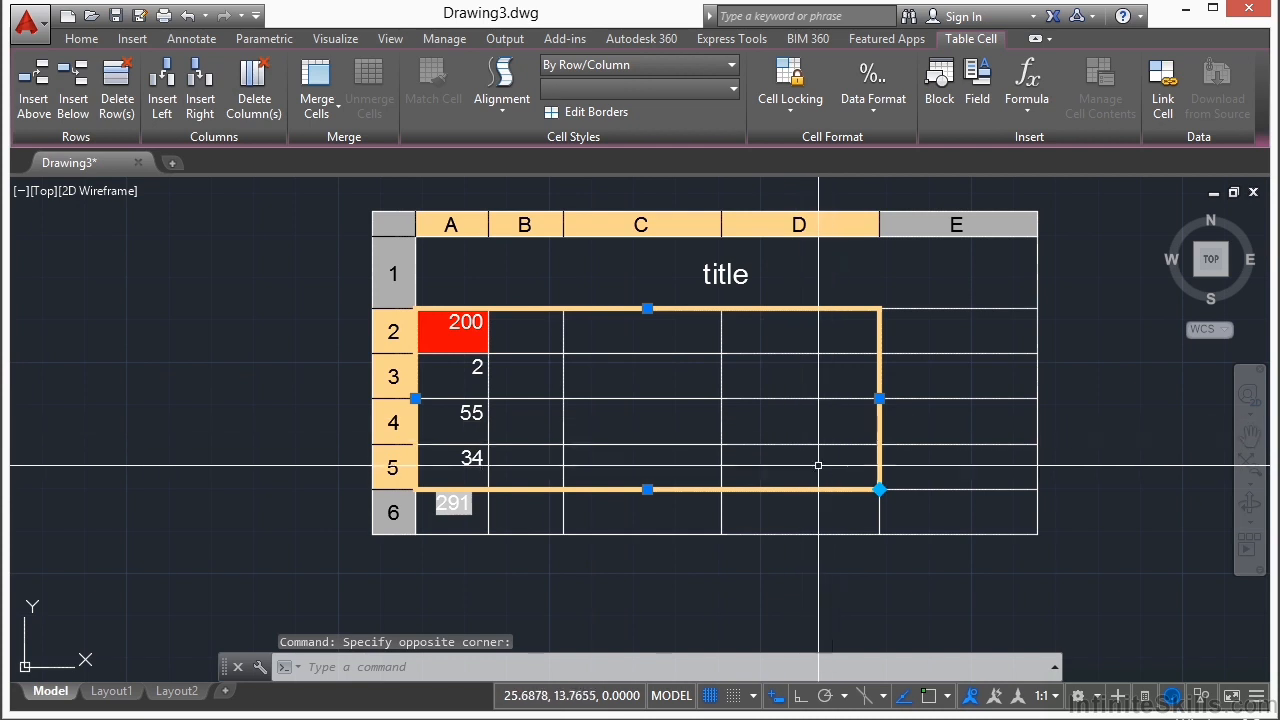
right_click(769, 455)
left_click(847, 358)
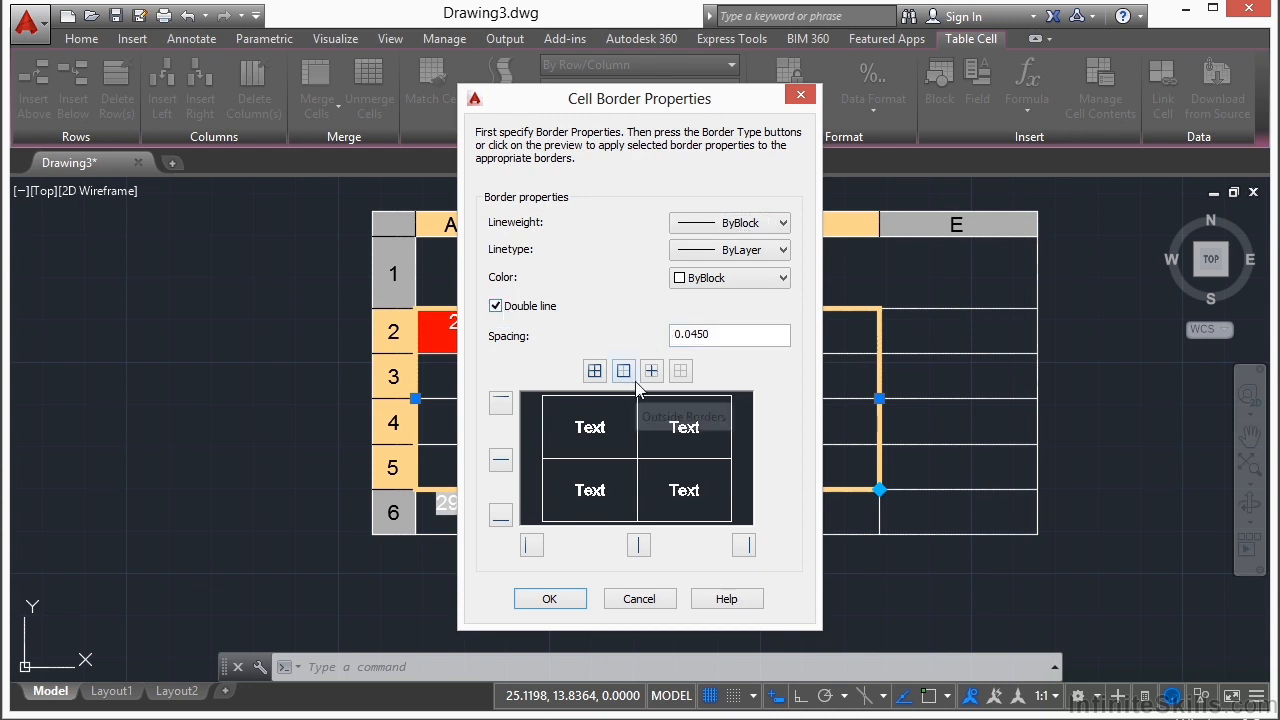
left_click(549, 599)
Step: Apply a yellow background fill to cells A2 through D5
right_click(784, 472)
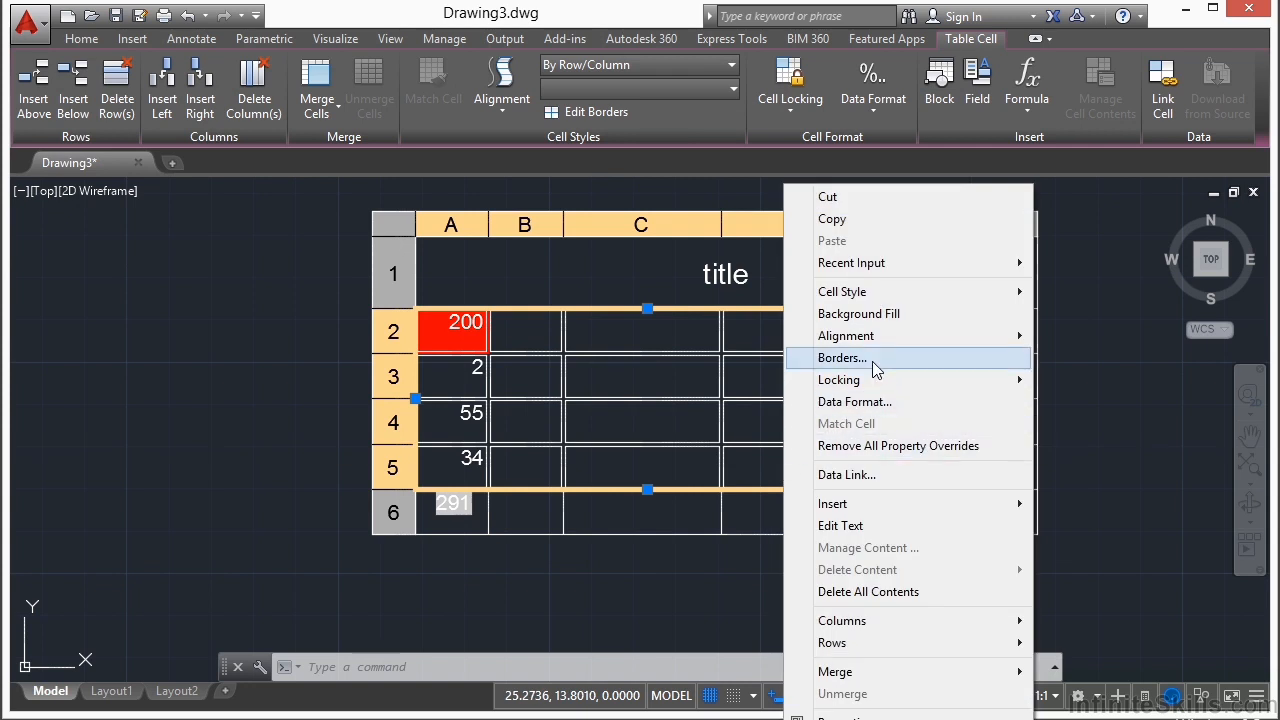
left_click(881, 314)
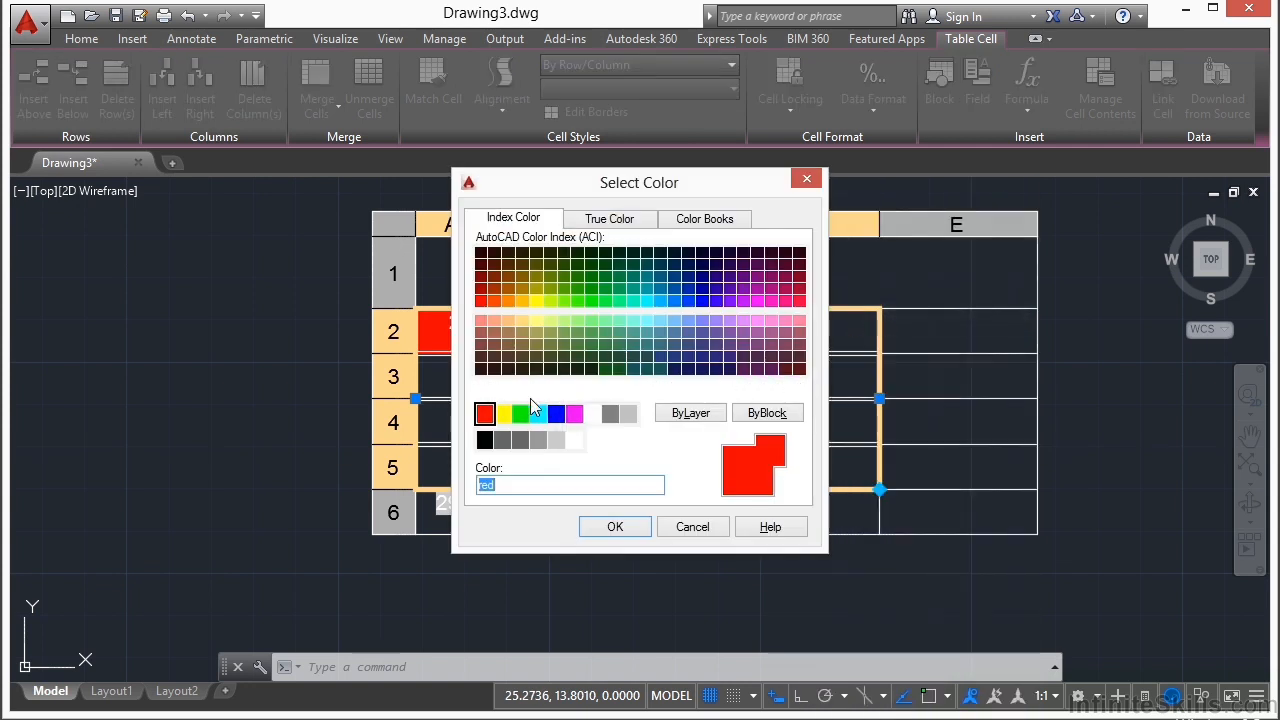
left_click(503, 414)
left_click(615, 527)
Step: Set the background fill of cells A2 through D5 to black, color index 250
right_click(704, 442)
left_click(778, 314)
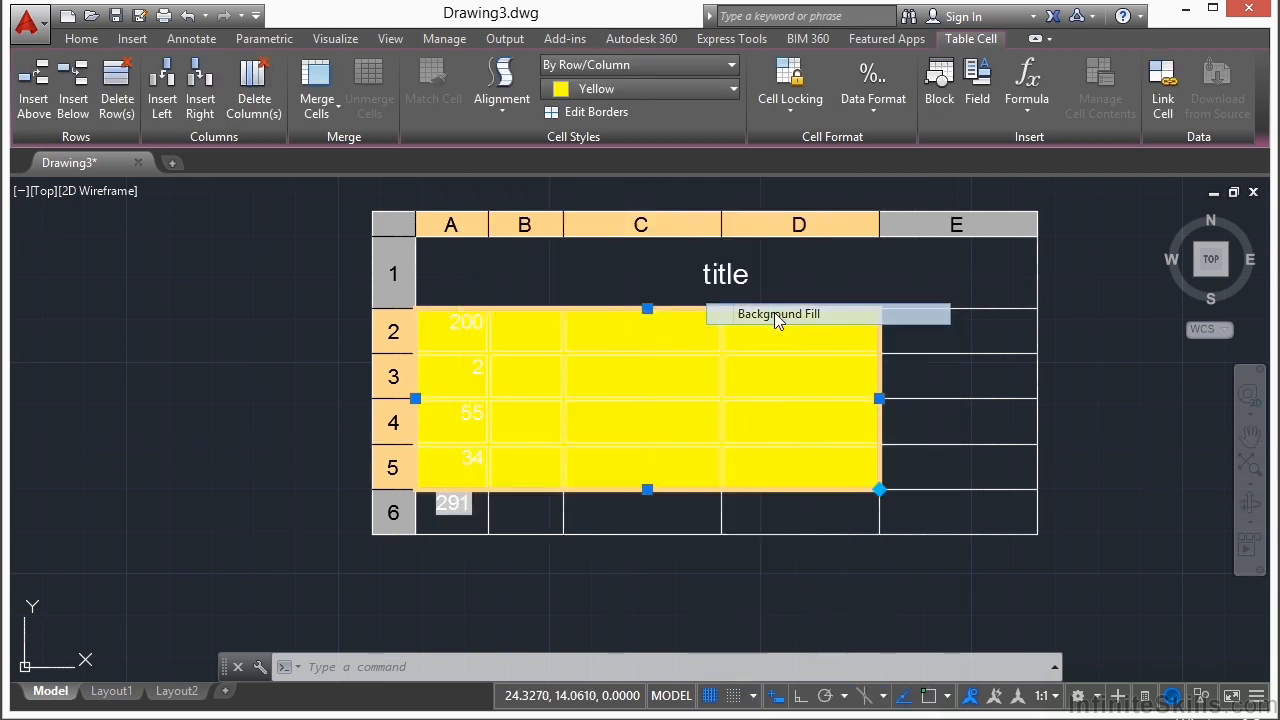
left_click(543, 441)
left_click(600, 528)
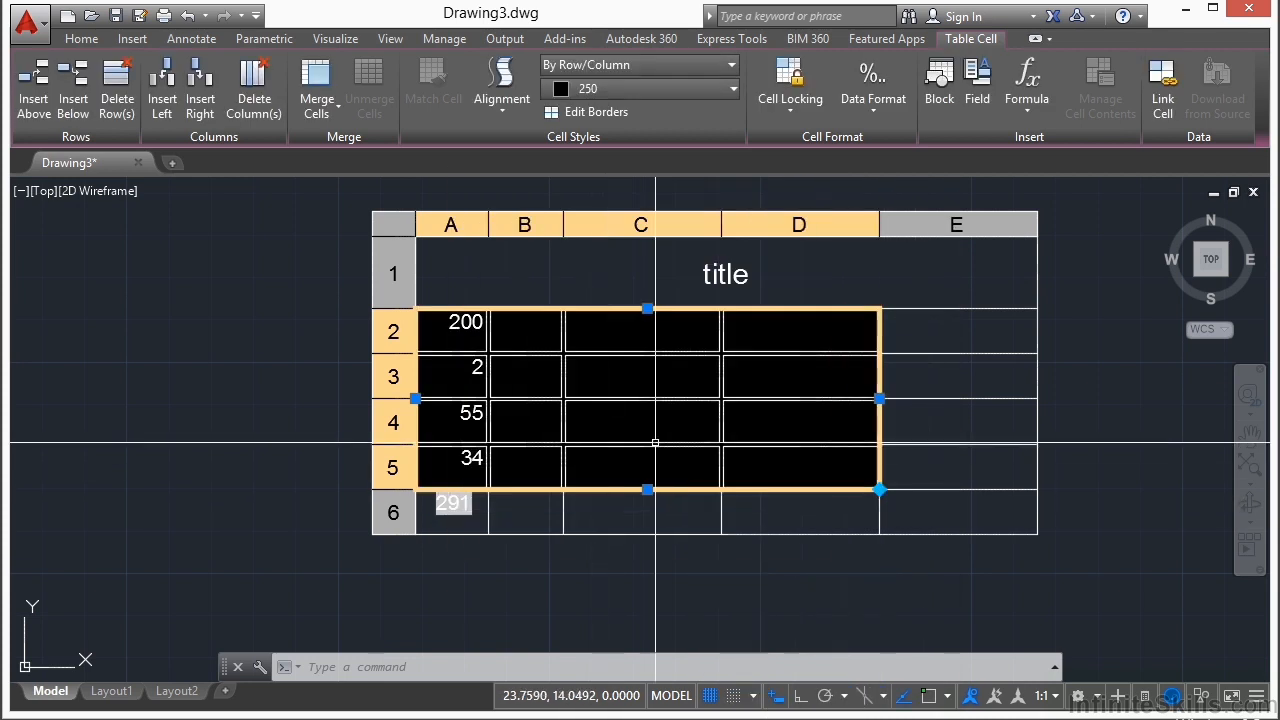
Step: Set the alignment of cells A2 through D5 to Middle Center and deselect the table
right_click(797, 432)
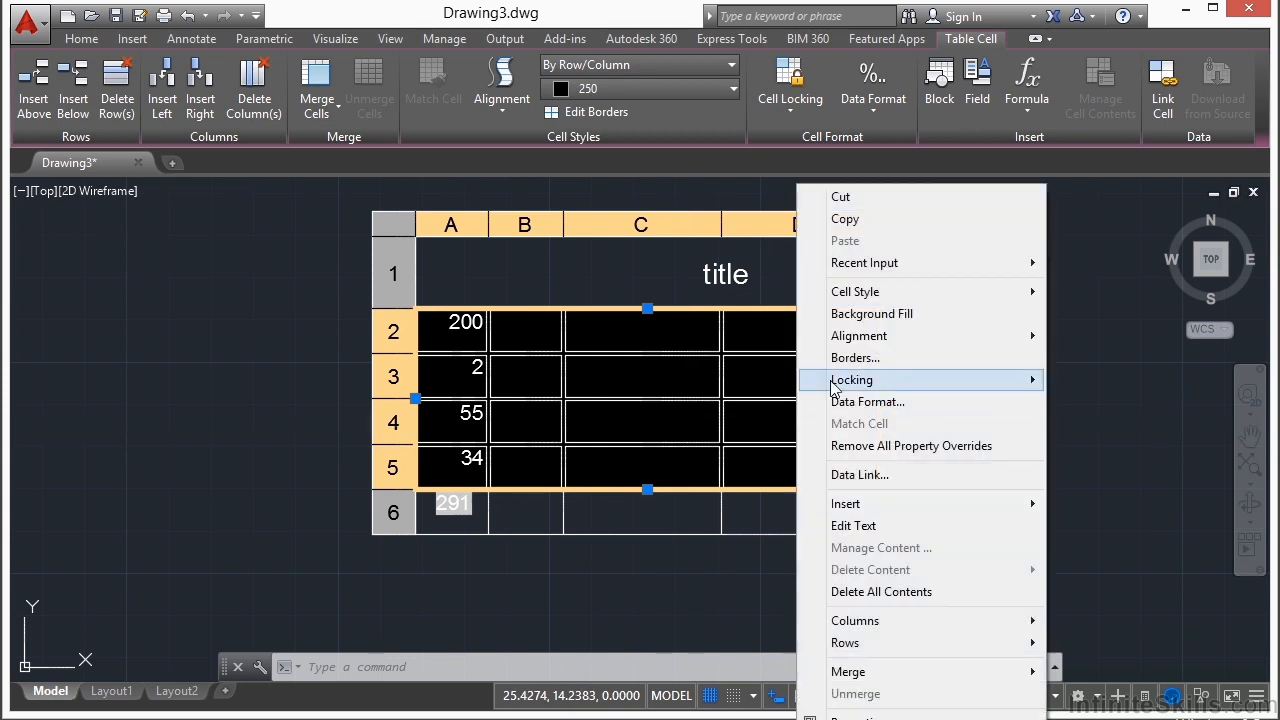
mouse_move(760, 336)
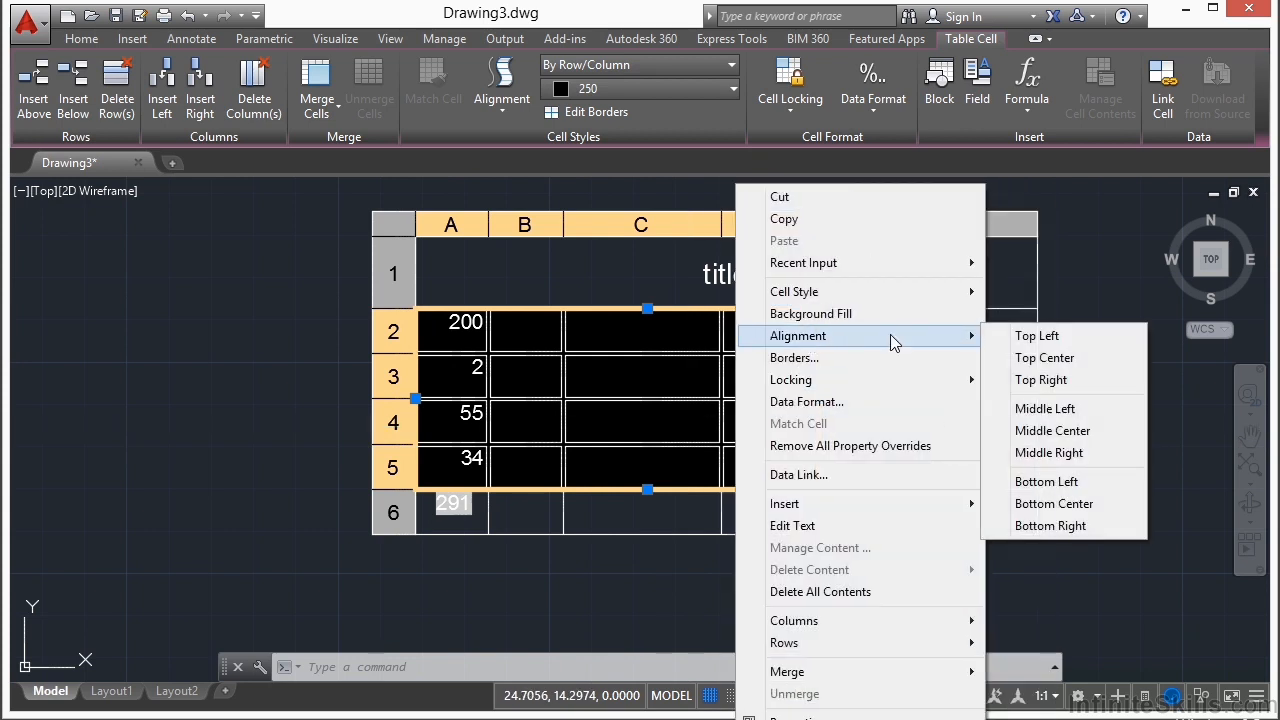
left_click(1055, 431)
left_click(335, 420)
key("Escape")
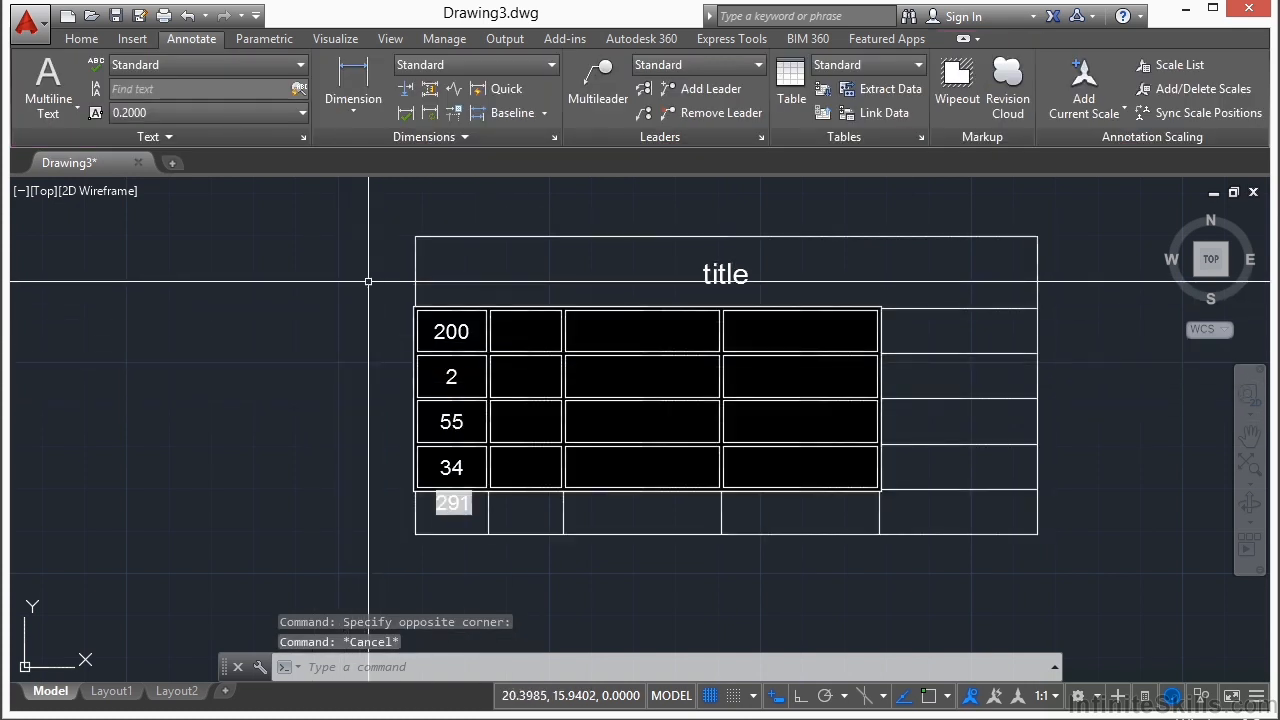
Step: Insert a new row above row 2 of the table
scroll(367, 285, "down", 2)
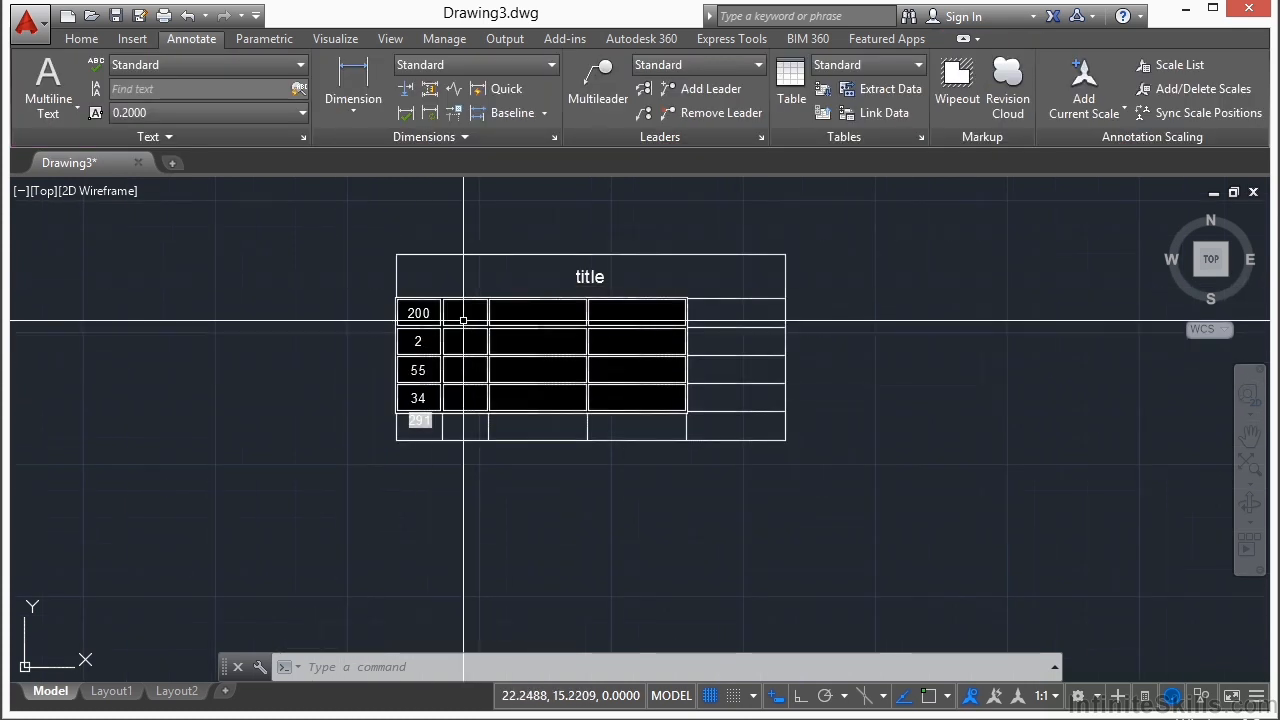
left_click(381, 313)
right_click(381, 315)
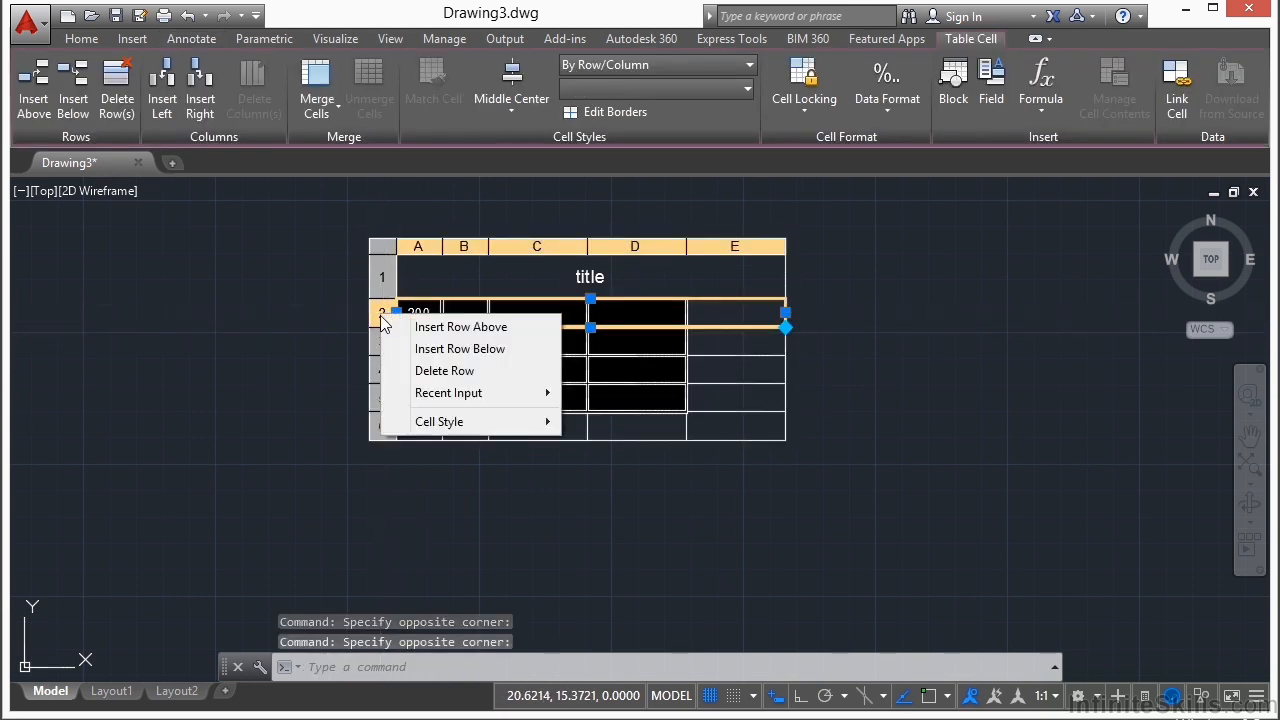
left_click(457, 333)
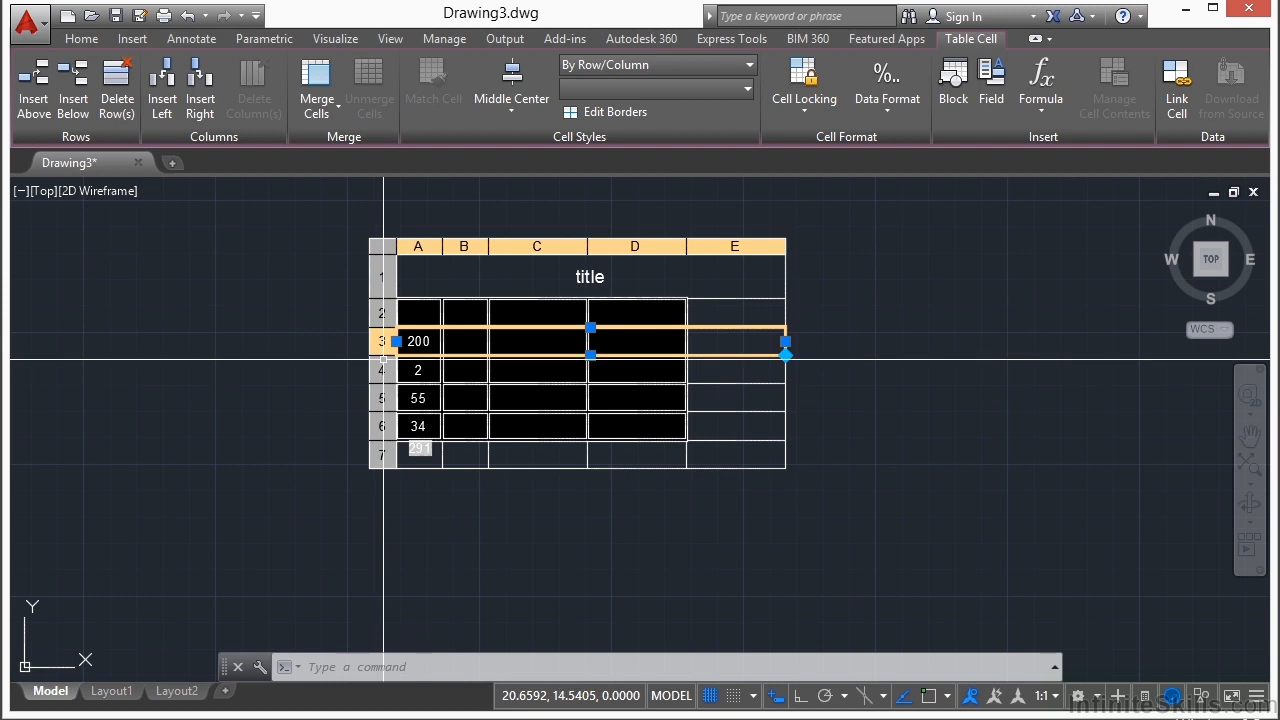
Step: Insert a new column to the right of column A
left_click(421, 246)
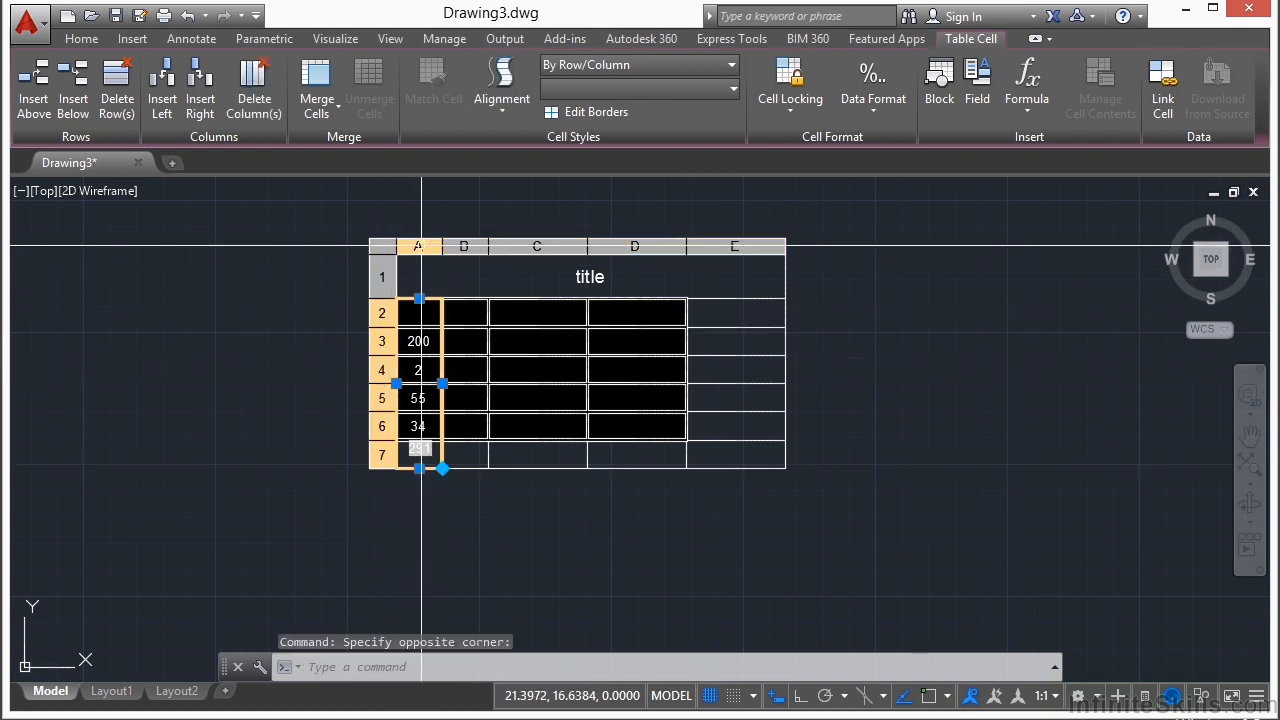
right_click(421, 246)
left_click(508, 283)
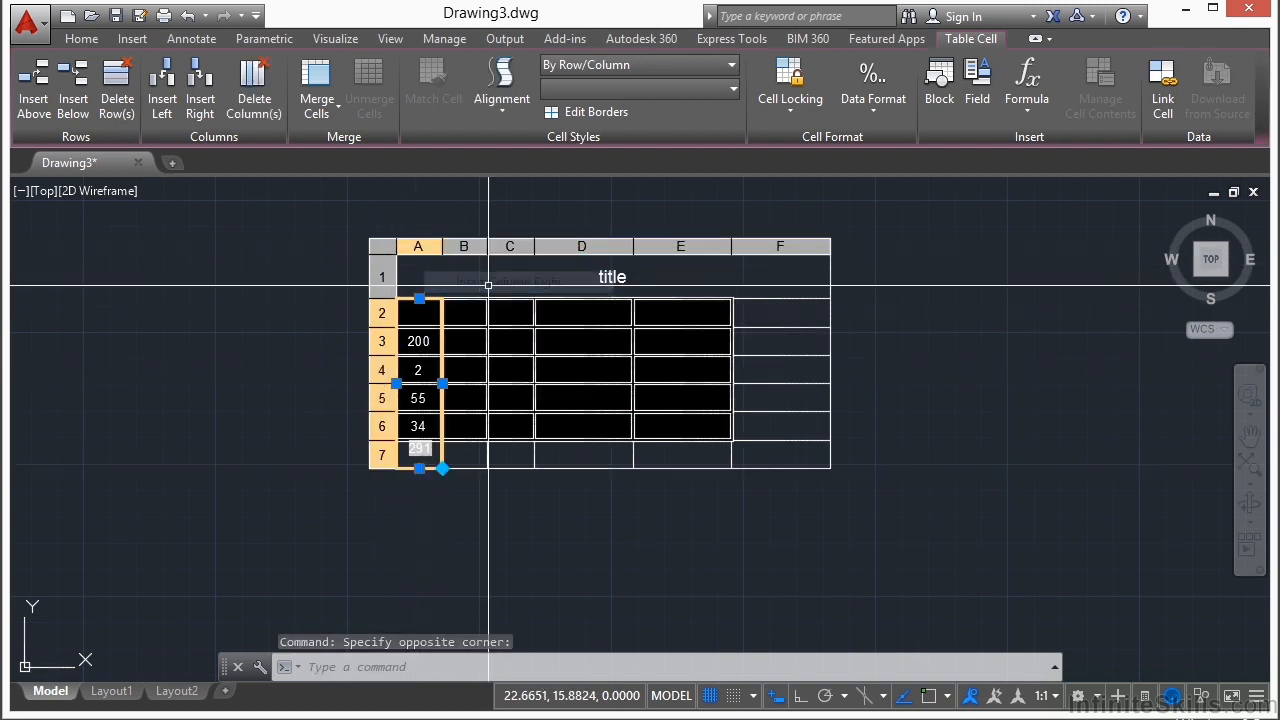
Step: Merge cells C2 and D2 of the table into one cell with Merge All and deselect the table
key("Escape")
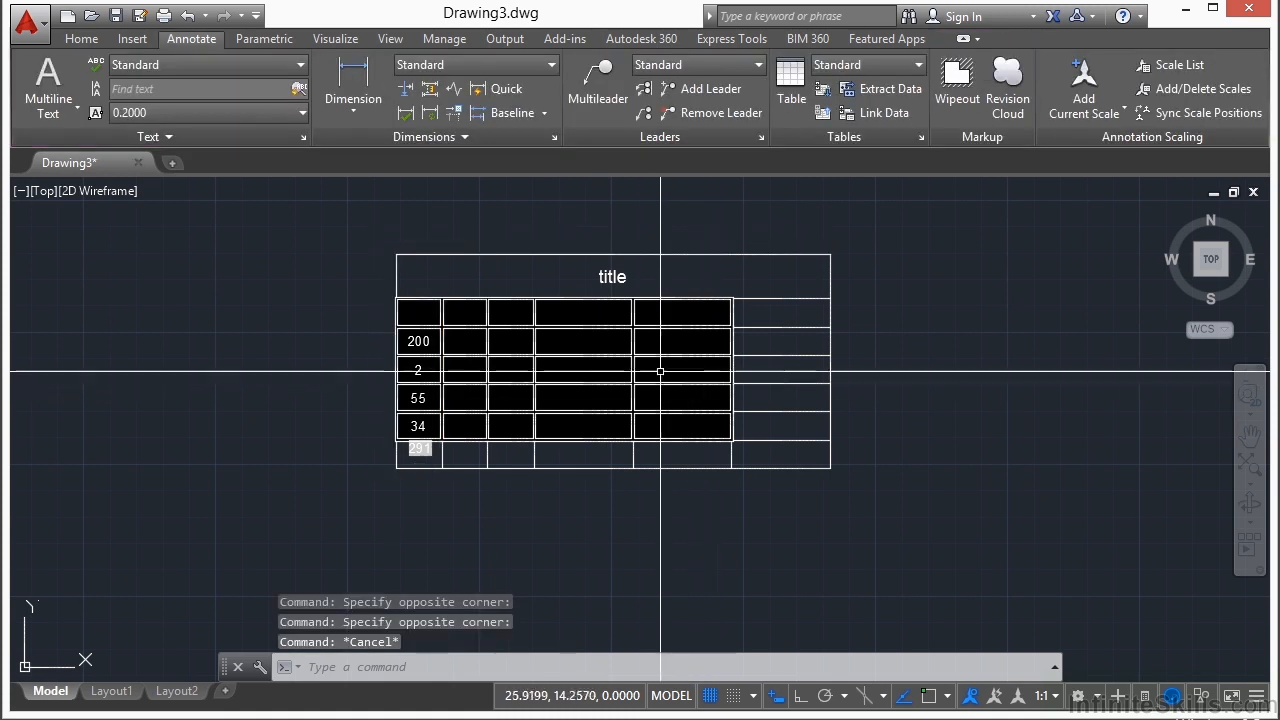
left_click(552, 300)
left_click_drag(595, 301, 588, 313)
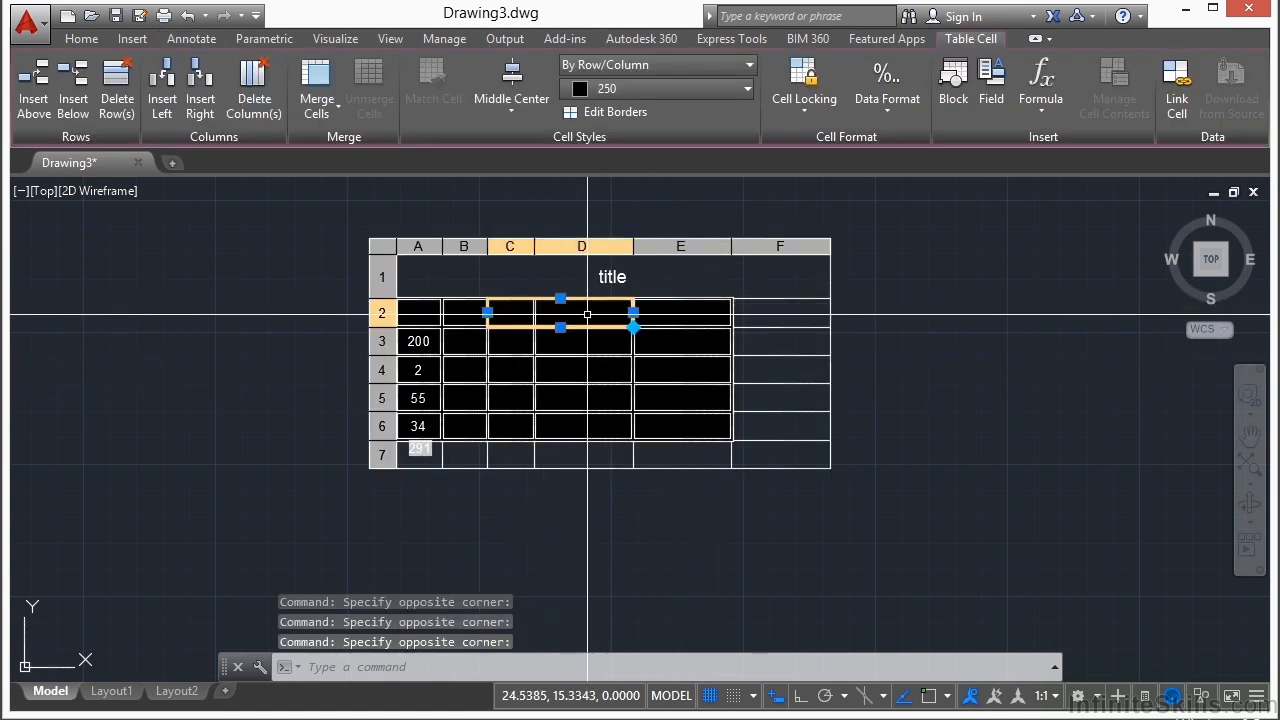
left_click(319, 107)
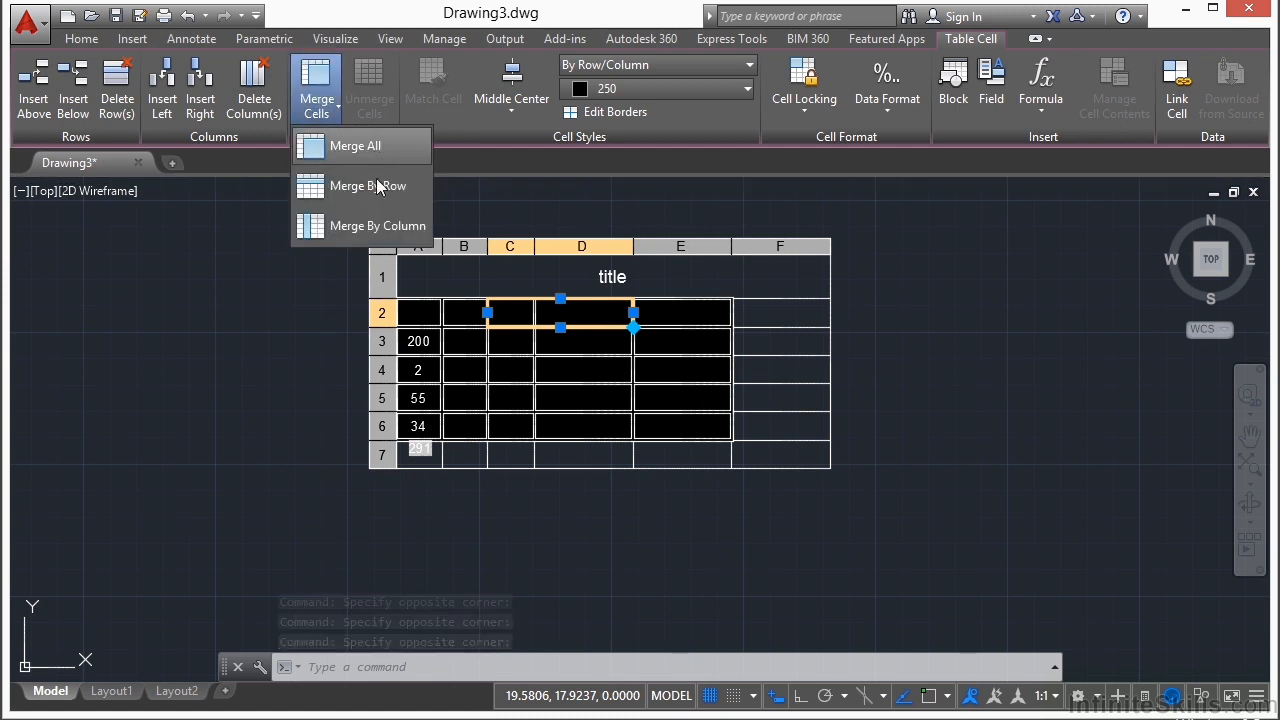
left_click(355, 146)
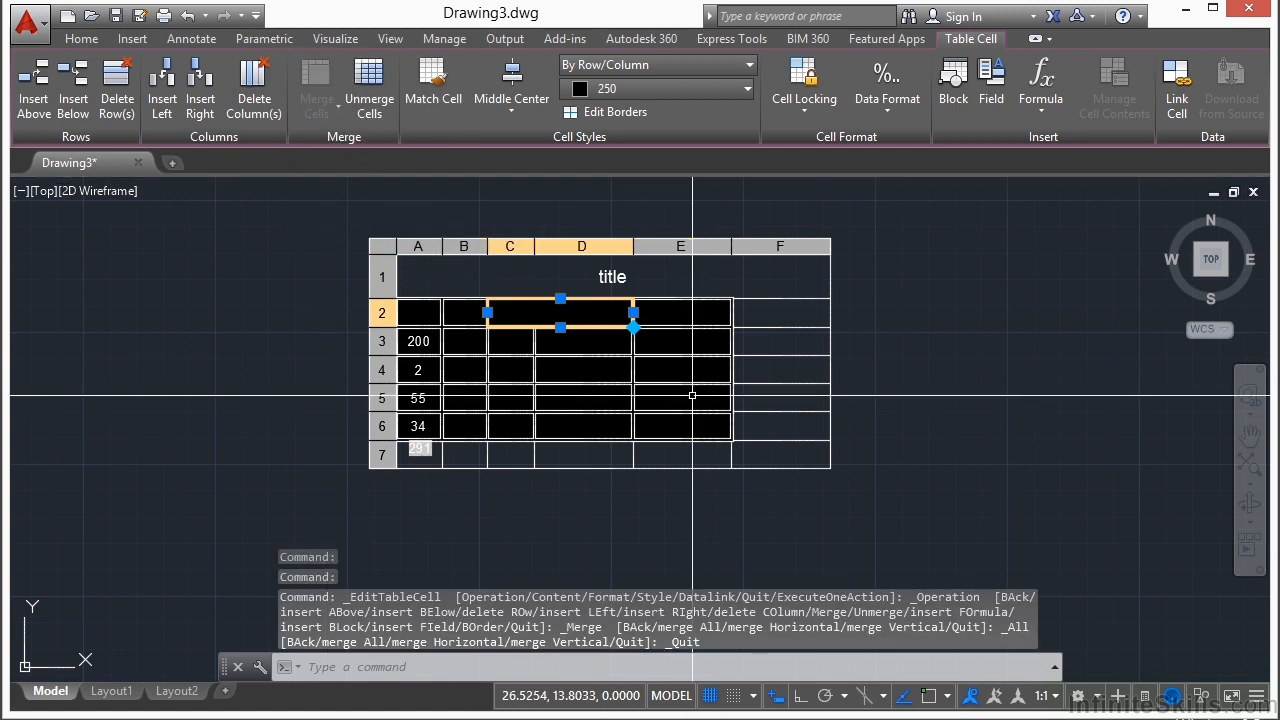
key("Escape")
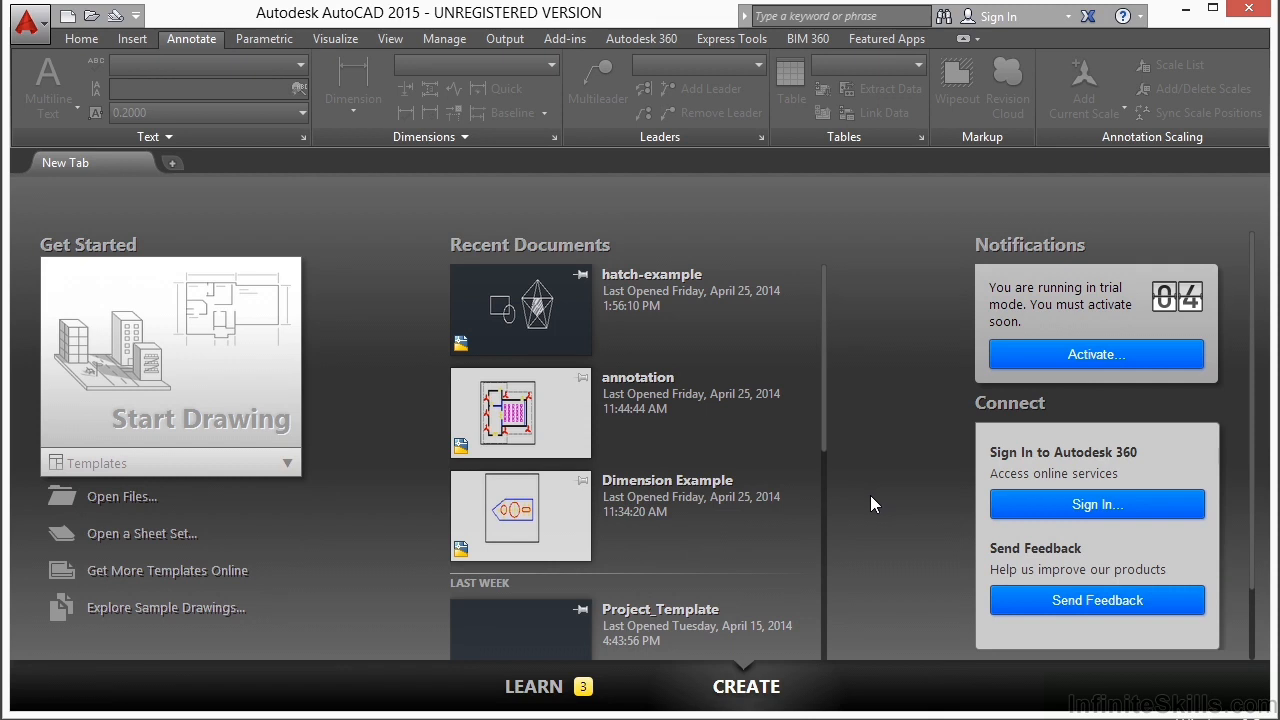
Step: Open the existing drawing hatch-example.dwg
left_click(122, 497)
left_click(526, 242)
left_click(900, 557)
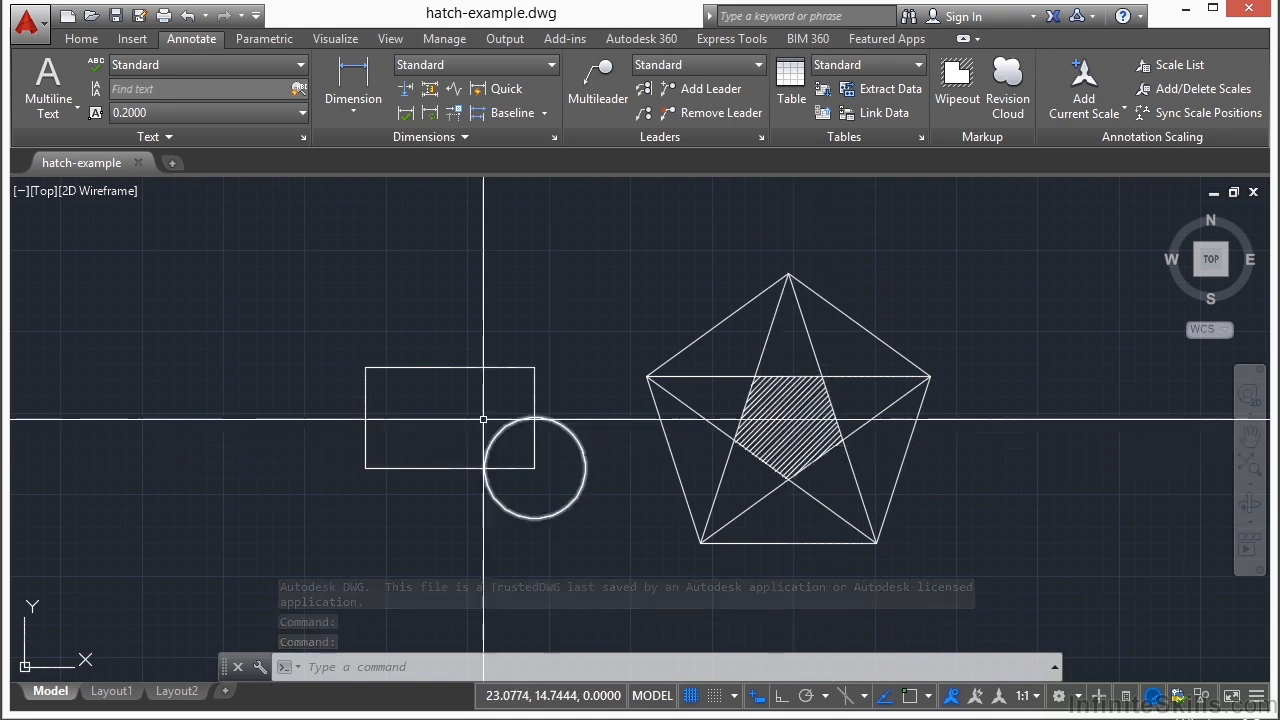
middle_click_drag(473, 415, 472, 394)
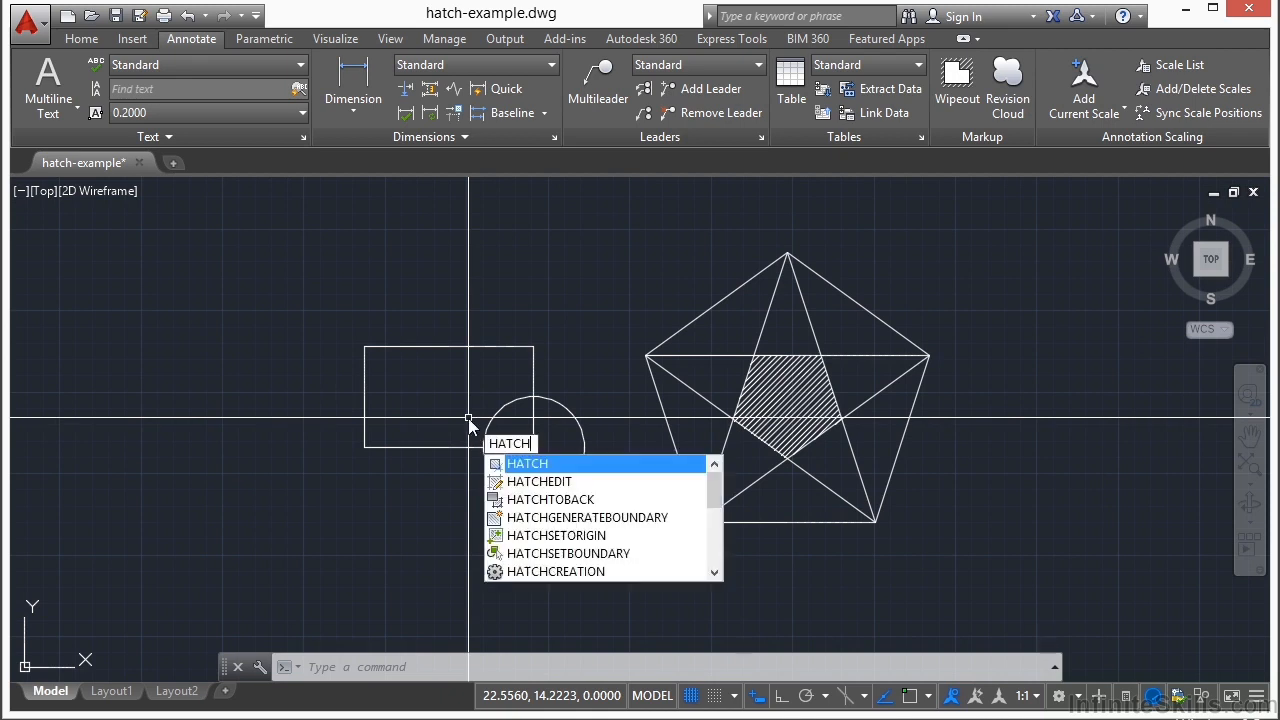
key("Escape")
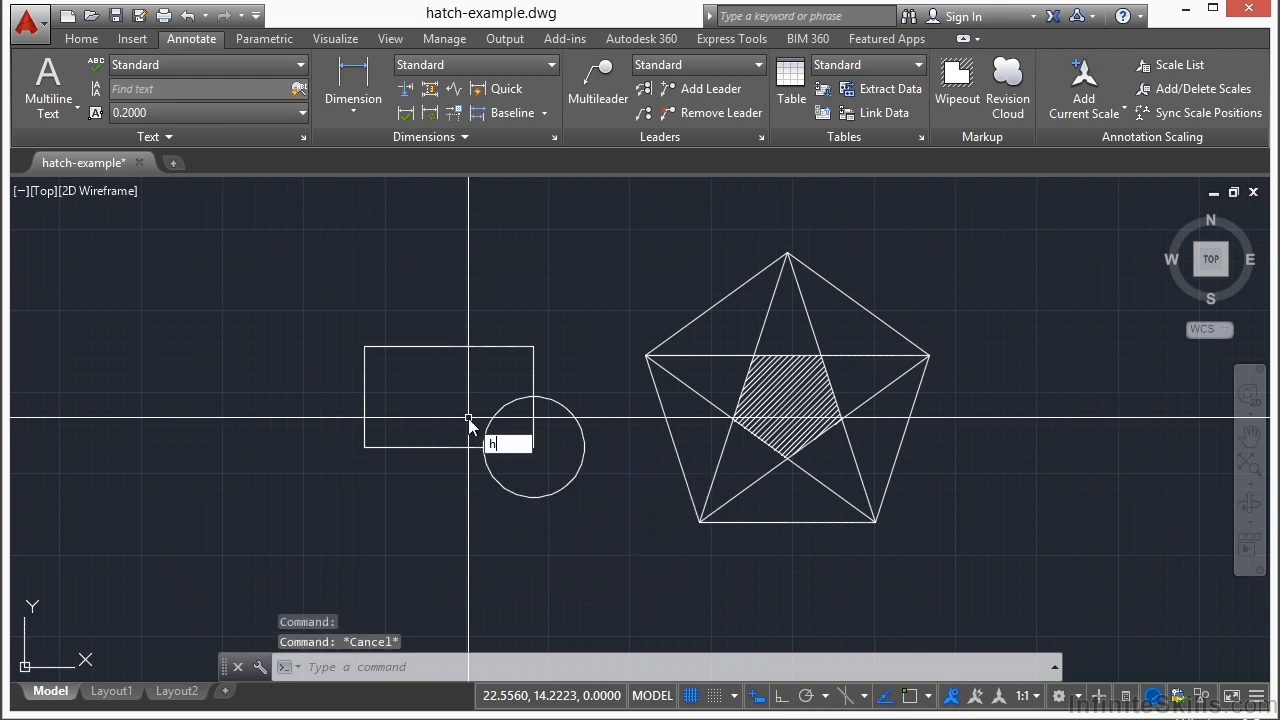
key("Escape")
key("Escape")
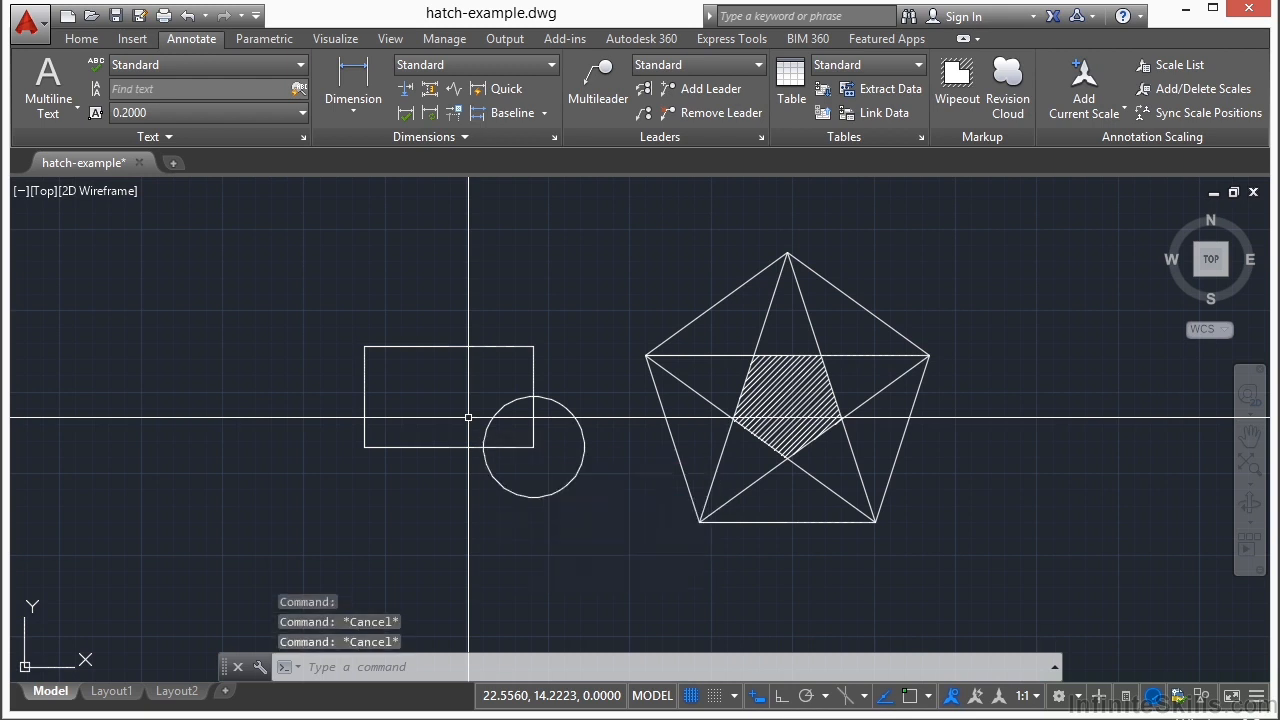
Step: Hatch the rectangle's area outside the circle with the ANSI31 pattern, using an internal point to define the boundary
left_click(79, 44)
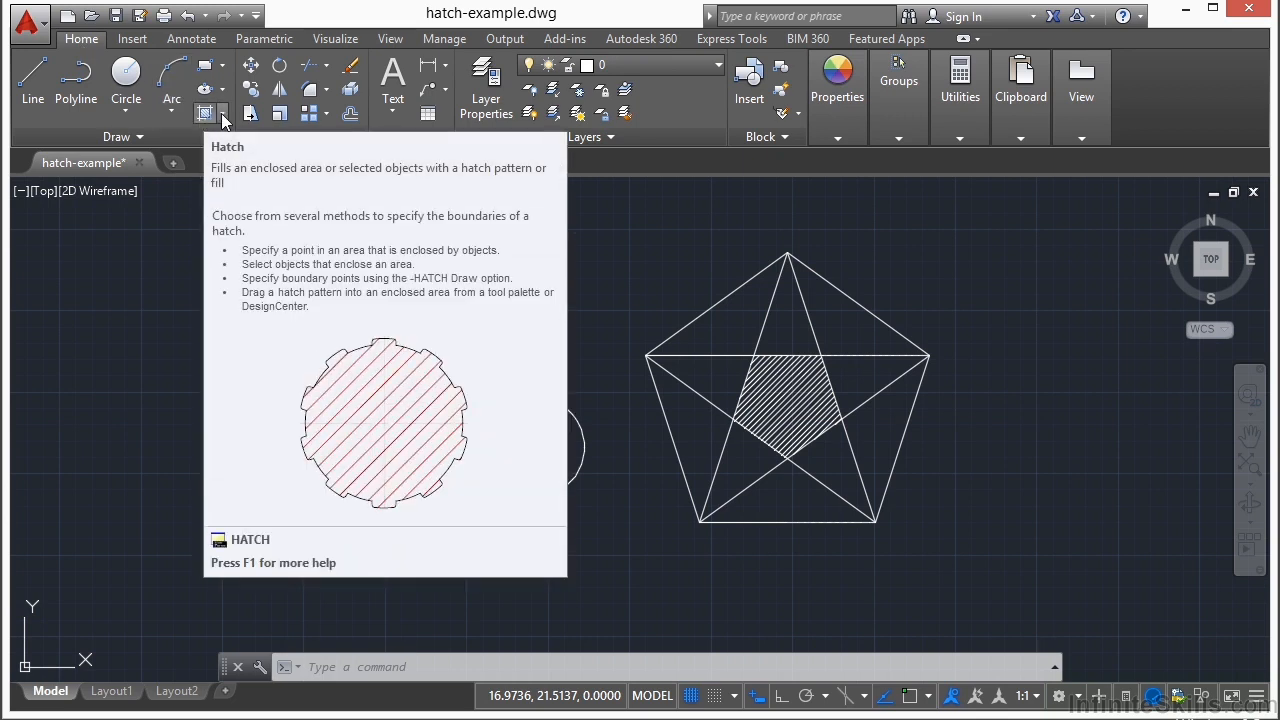
left_click(222, 113)
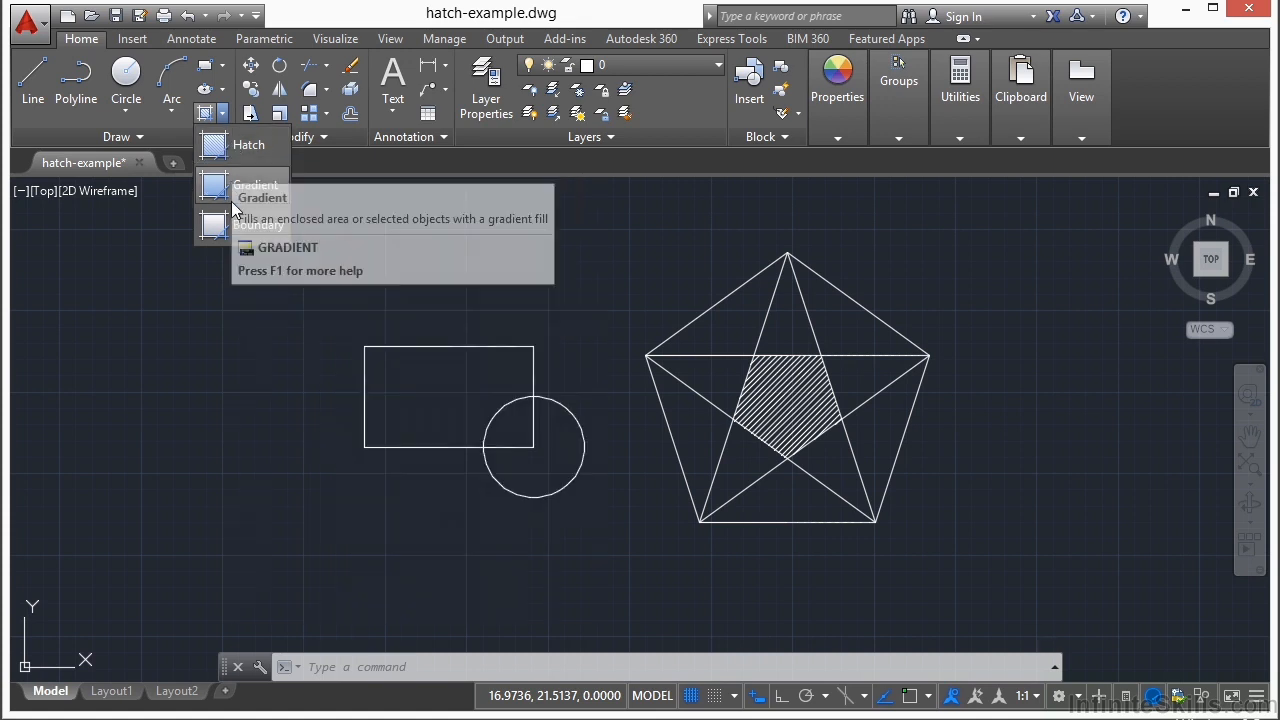
left_click(214, 146)
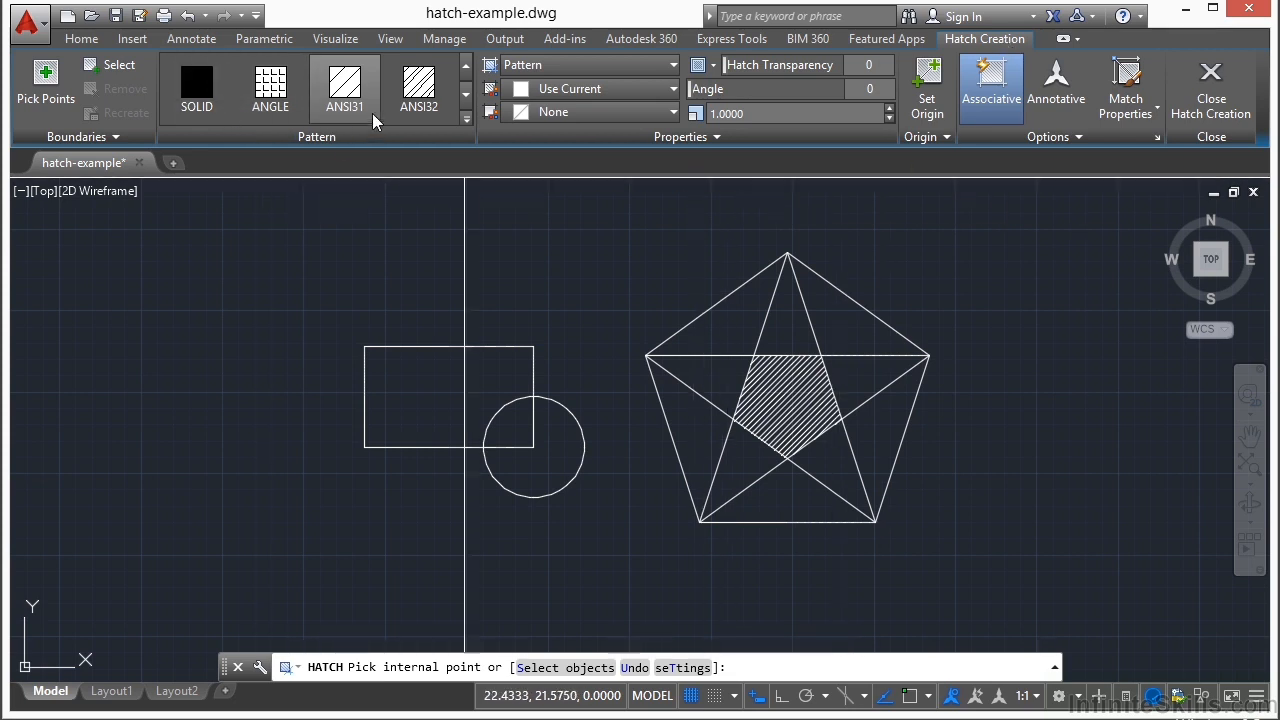
left_click(466, 119)
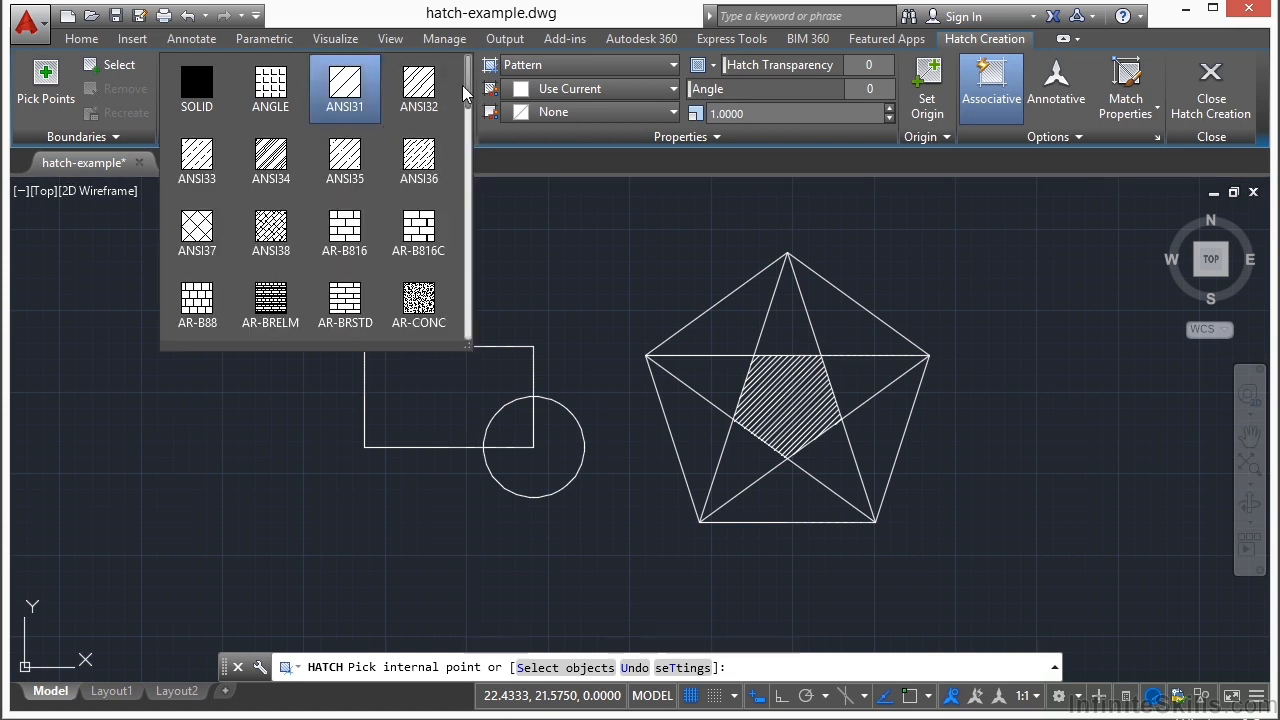
mouse_move(469, 103)
left_mouse_down()
mouse_move(469, 303)
mouse_move(477, 78)
left_mouse_up()
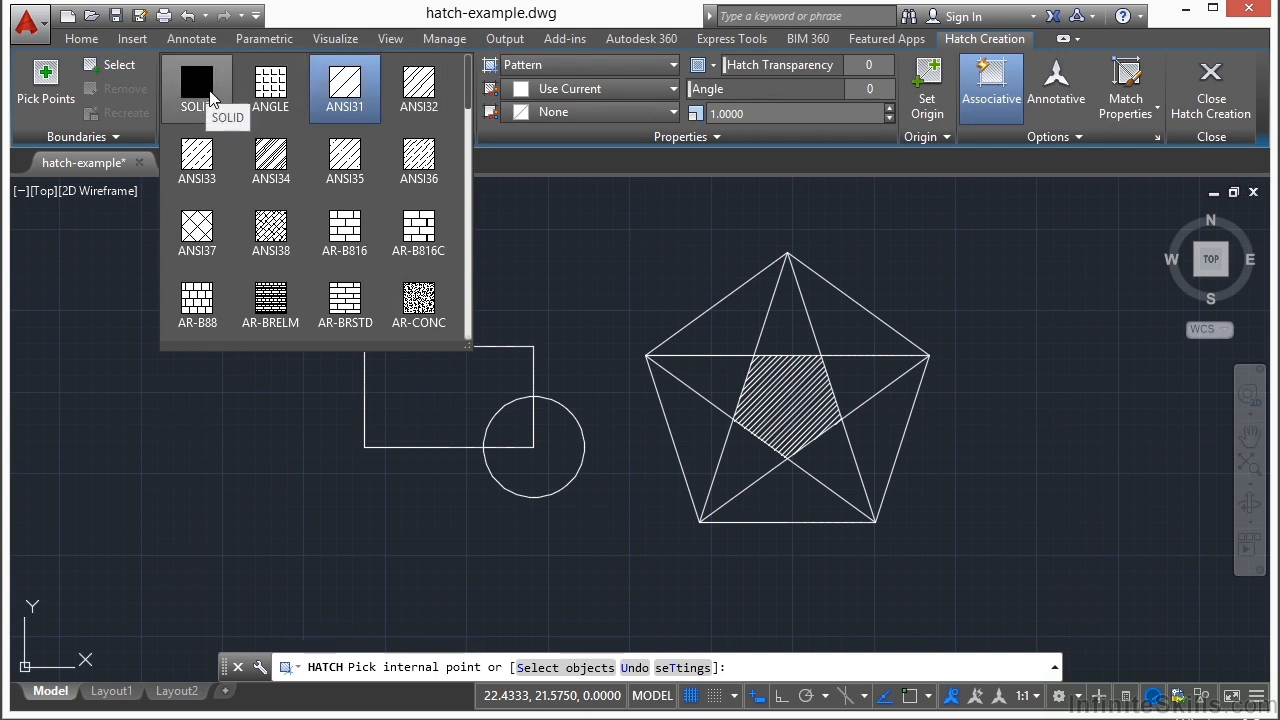
left_click(357, 85)
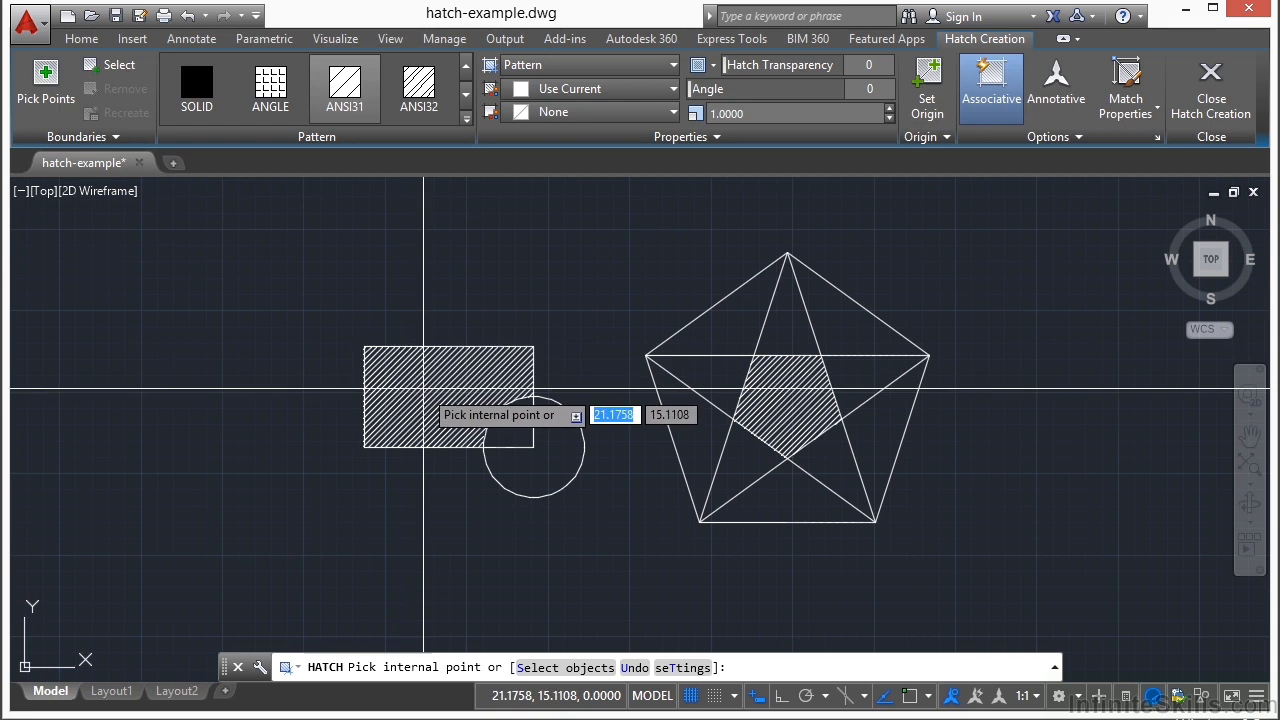
left_click(424, 388)
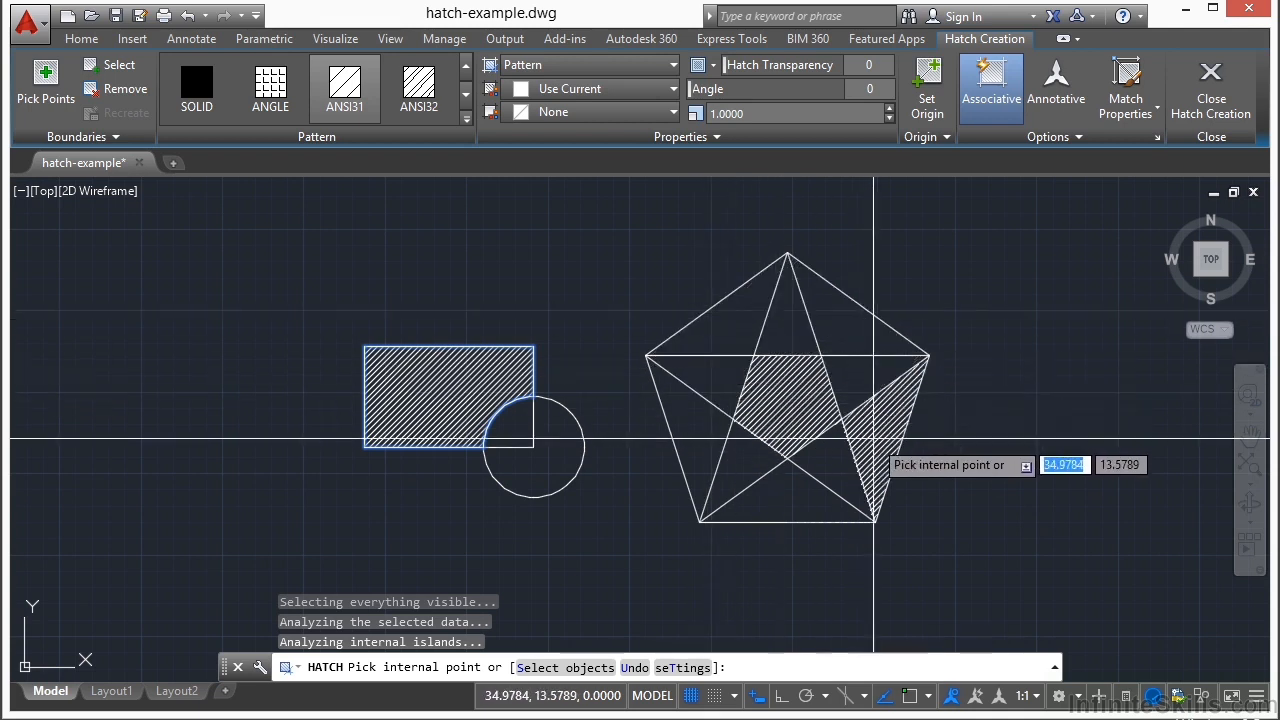
Step: Try to redefine the hatch boundary by selecting the rectangle as an object, remove the selected objects and leave the Hatch command
left_click(118, 67)
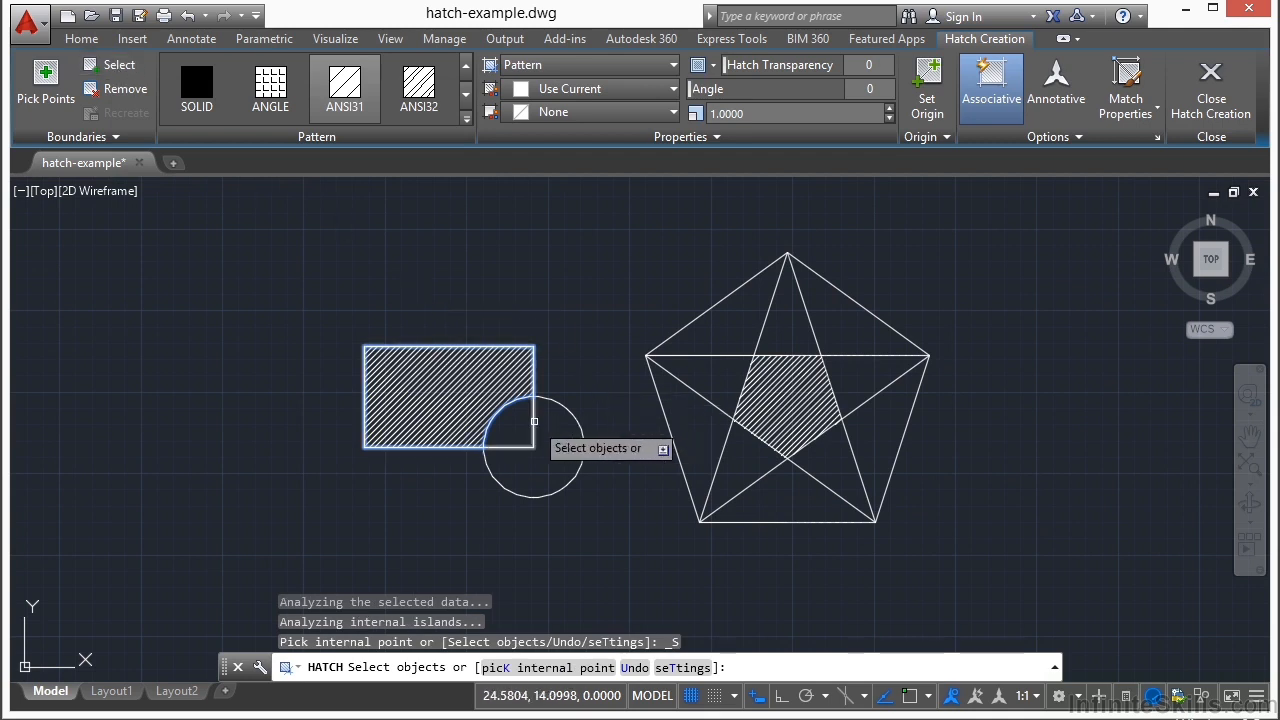
left_click(534, 421)
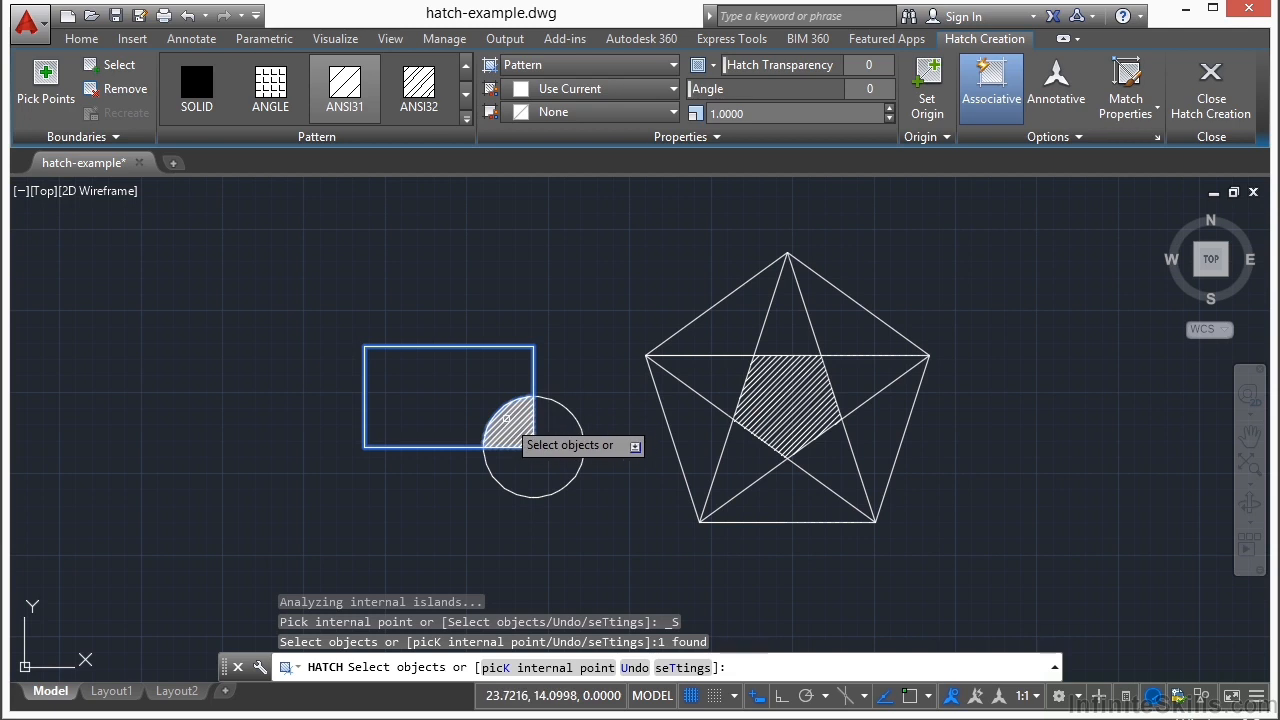
left_click(505, 349)
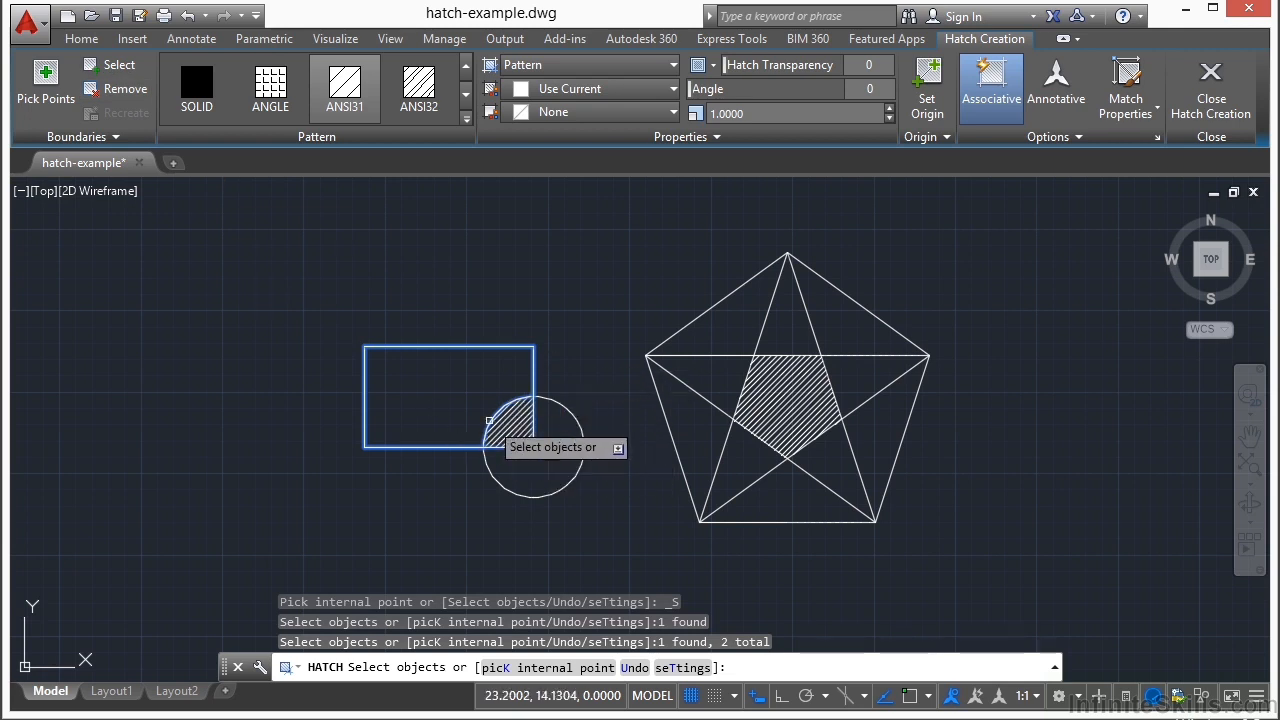
scroll(543, 411, "up", 2)
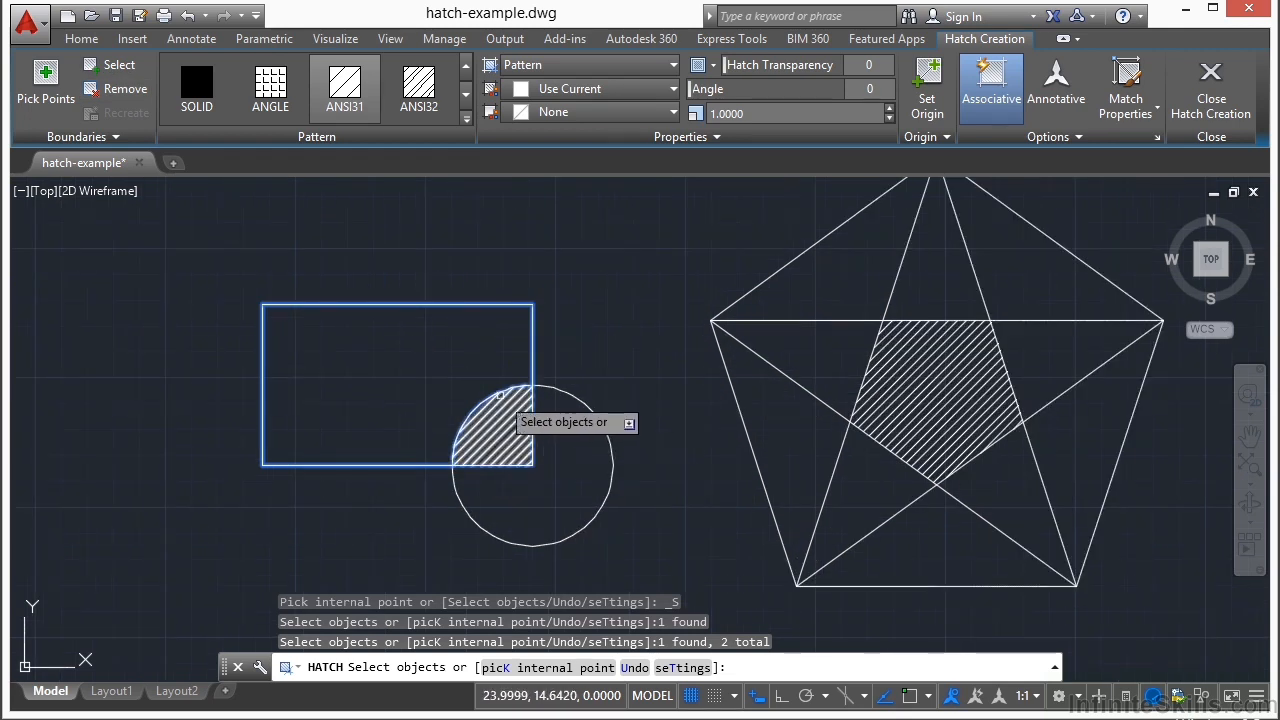
left_click(437, 295)
left_click(408, 365)
key("Escape")
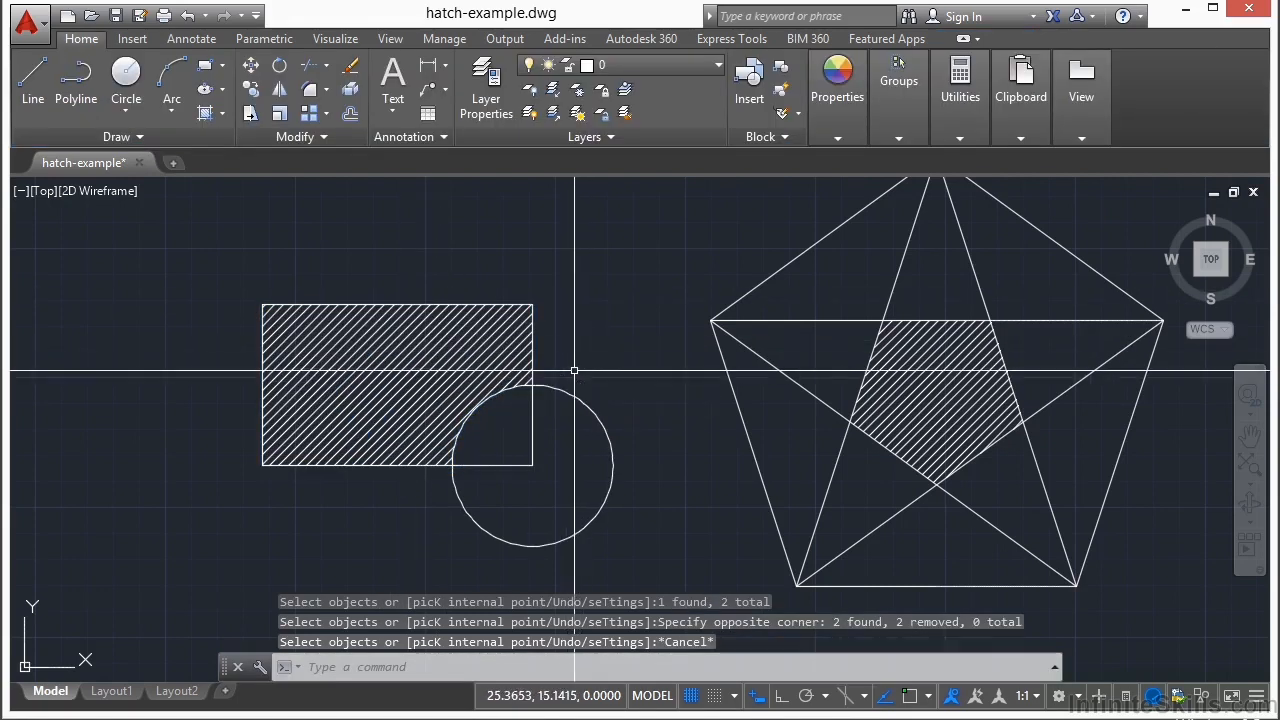
Step: Erase the hatch inside the rectangle
left_click(457, 364)
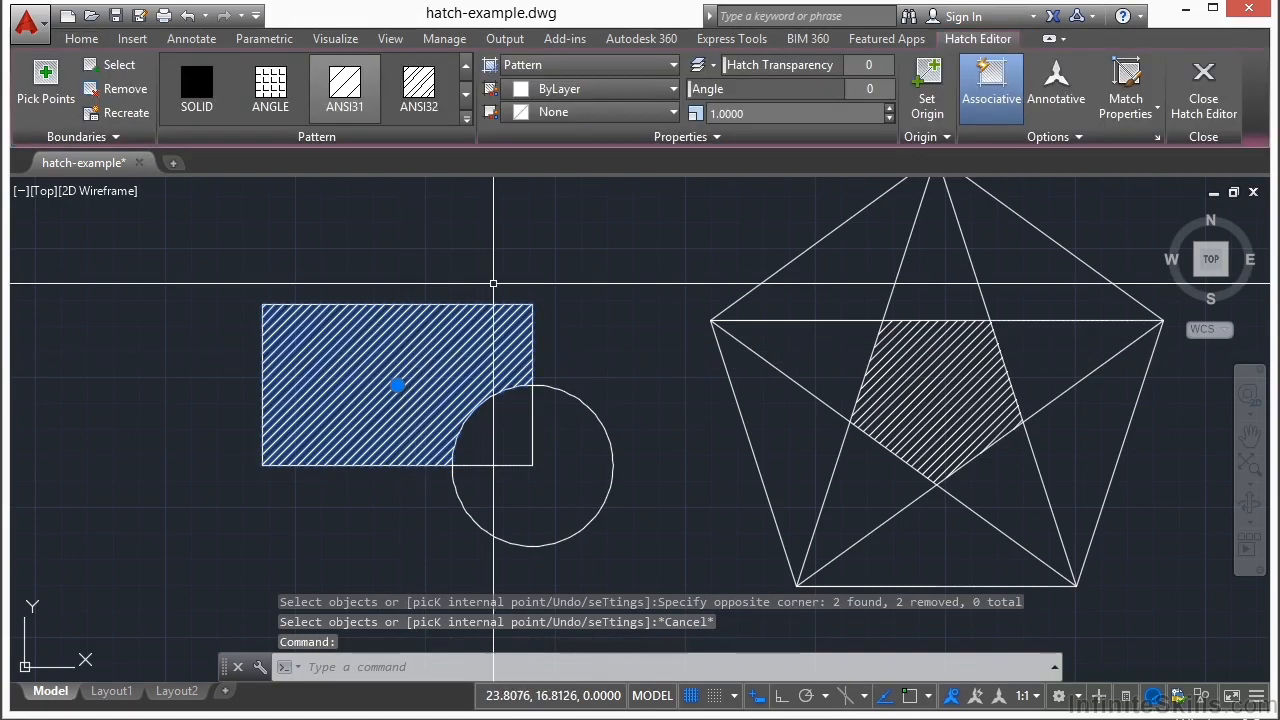
right_click(493, 284)
left_click(545, 394)
key("Escape")
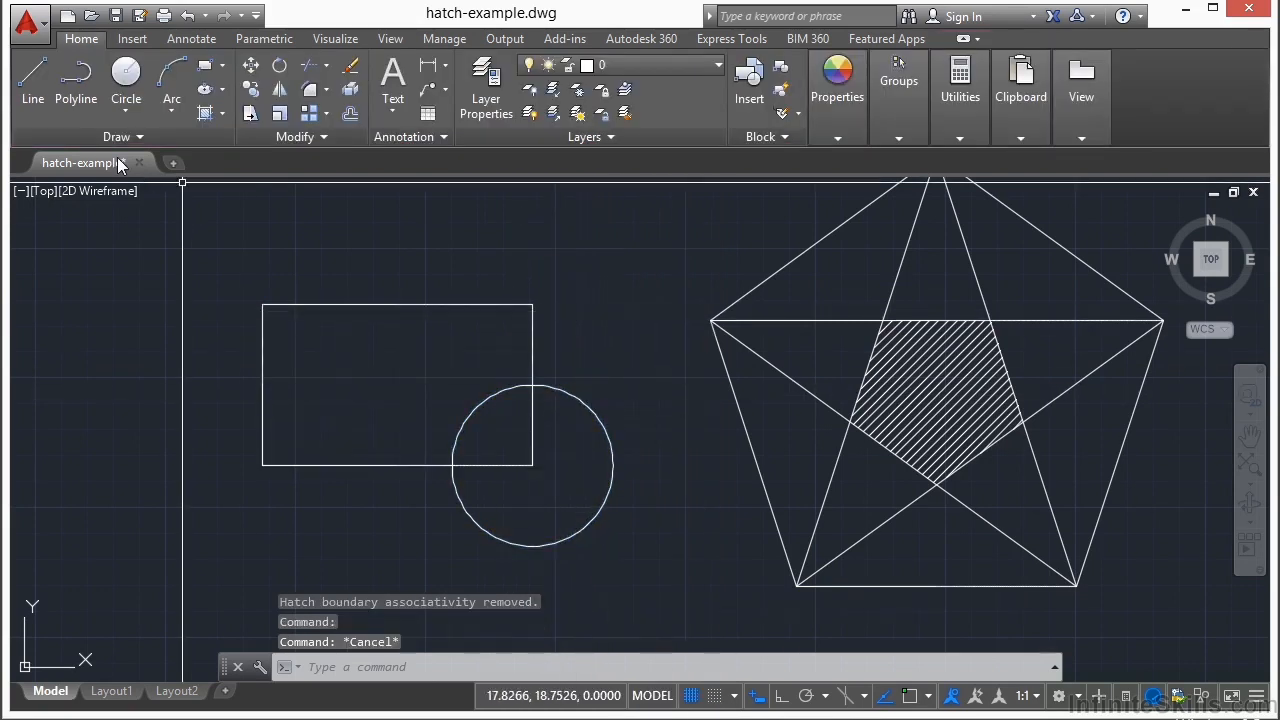
Step: Hatch the whole rectangle with the ANSI31 pattern by selecting the rectangle as the boundary object
left_click(201, 117)
left_click(116, 66)
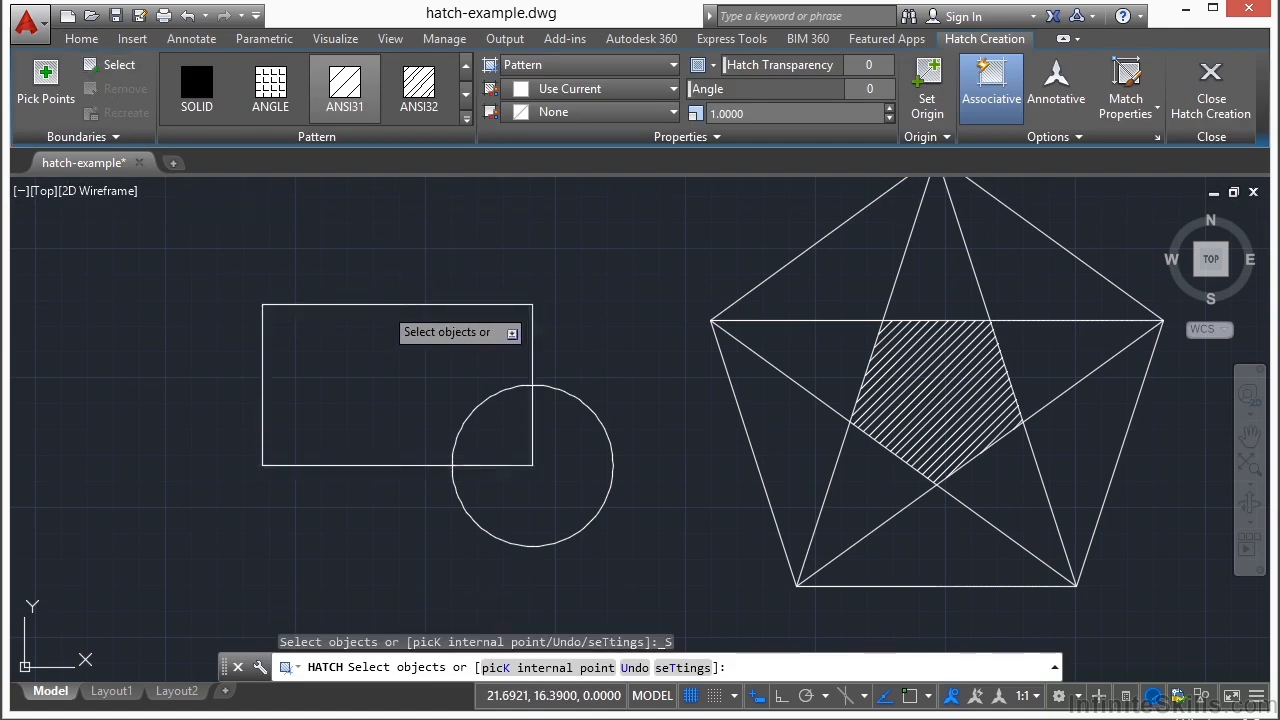
left_click(383, 305)
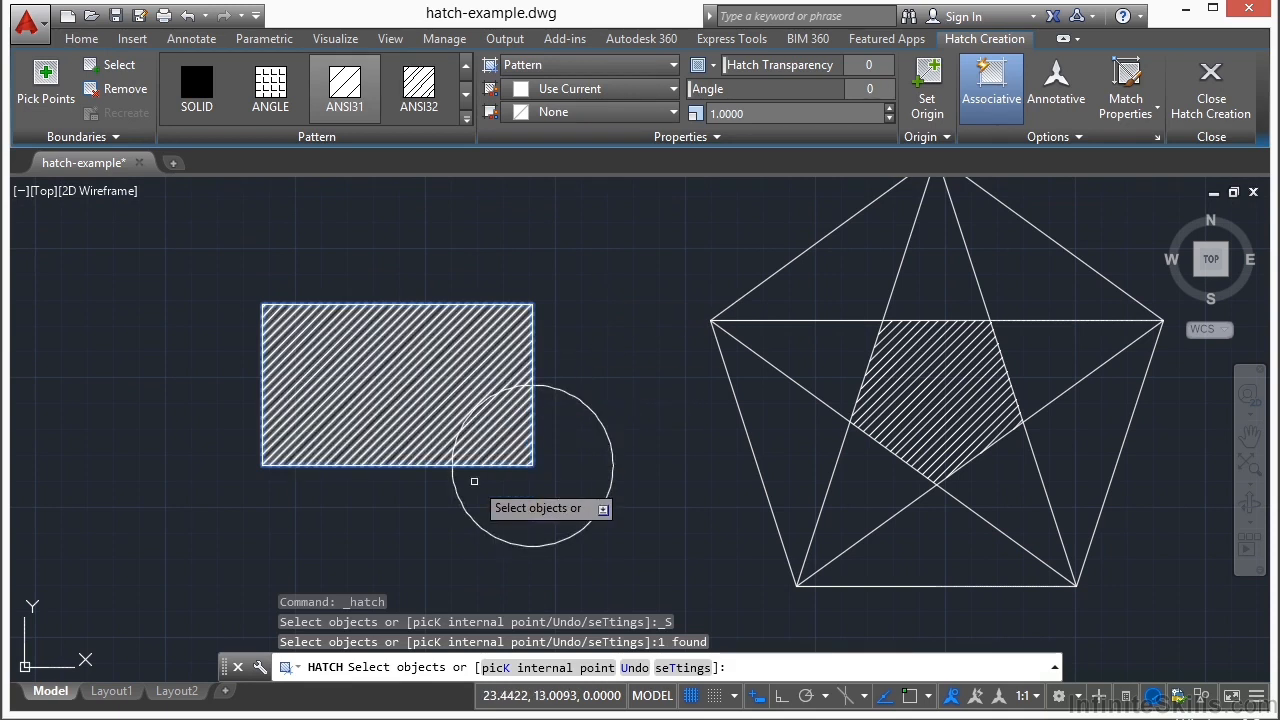
key("Return")
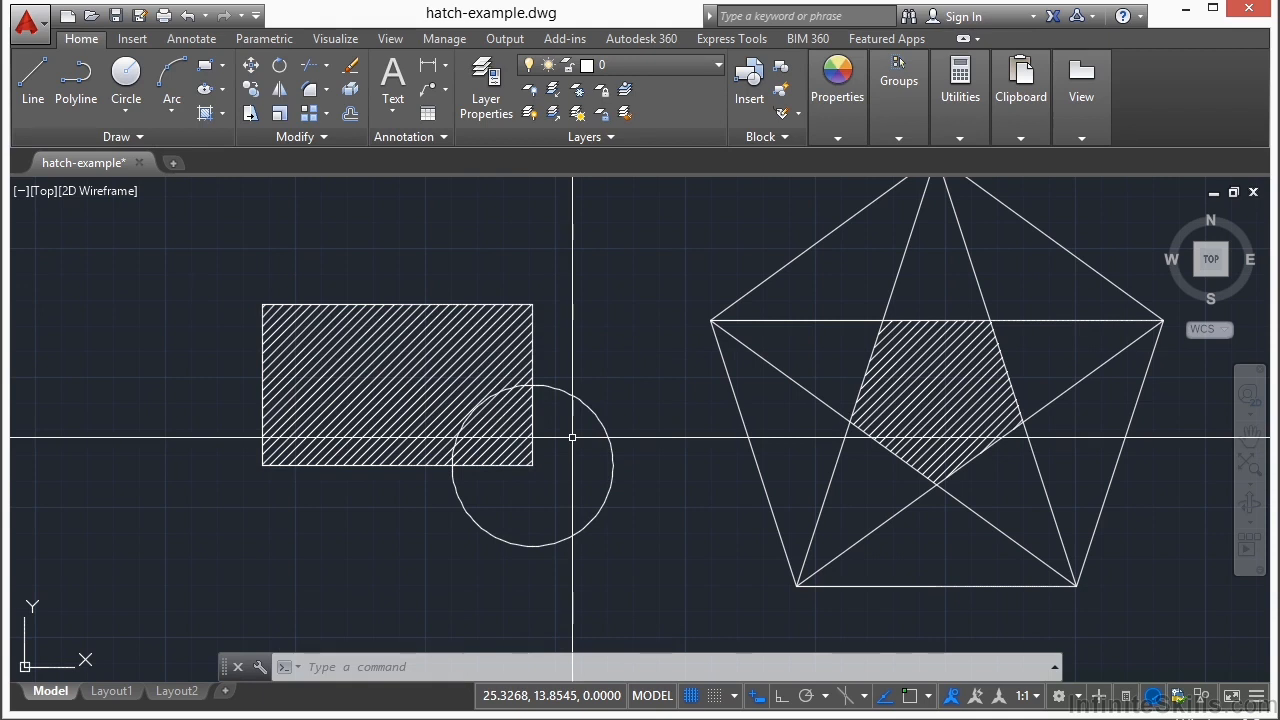
Step: Trim away the part of the rectangle's hatch inside the circle, using the circle as the cutting edge
key("Escape")
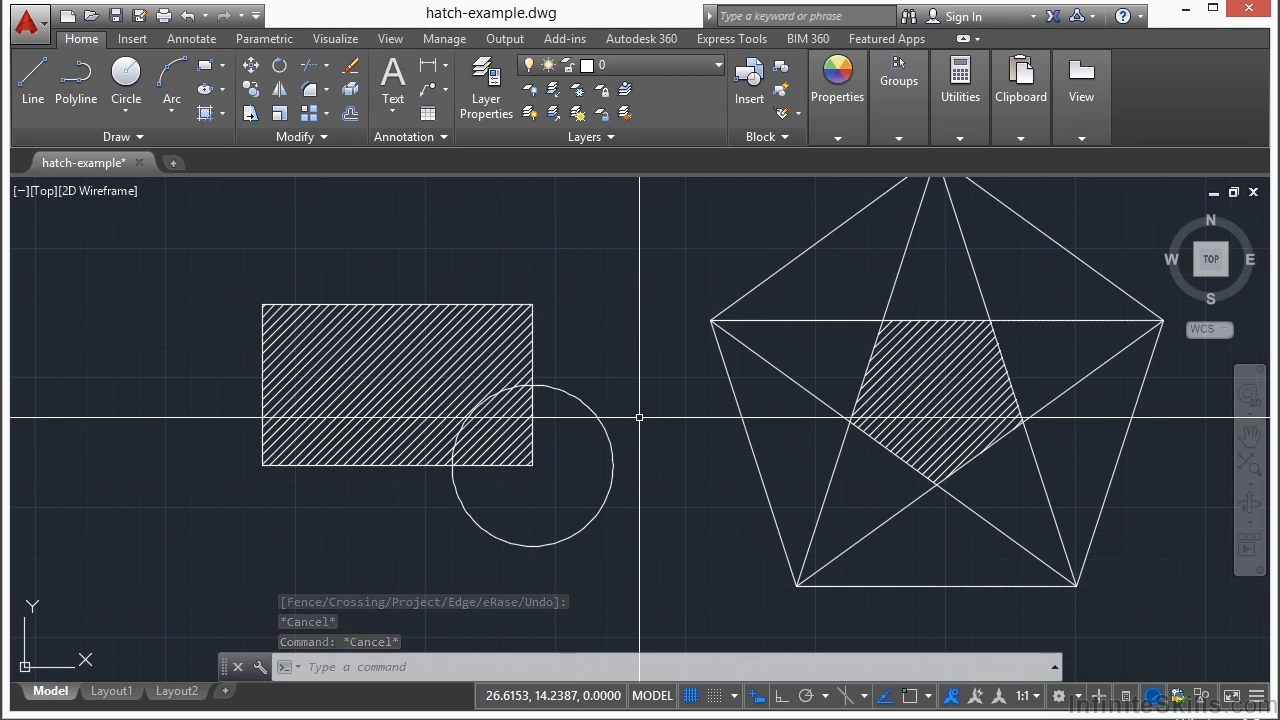
type("trim")
key("Return")
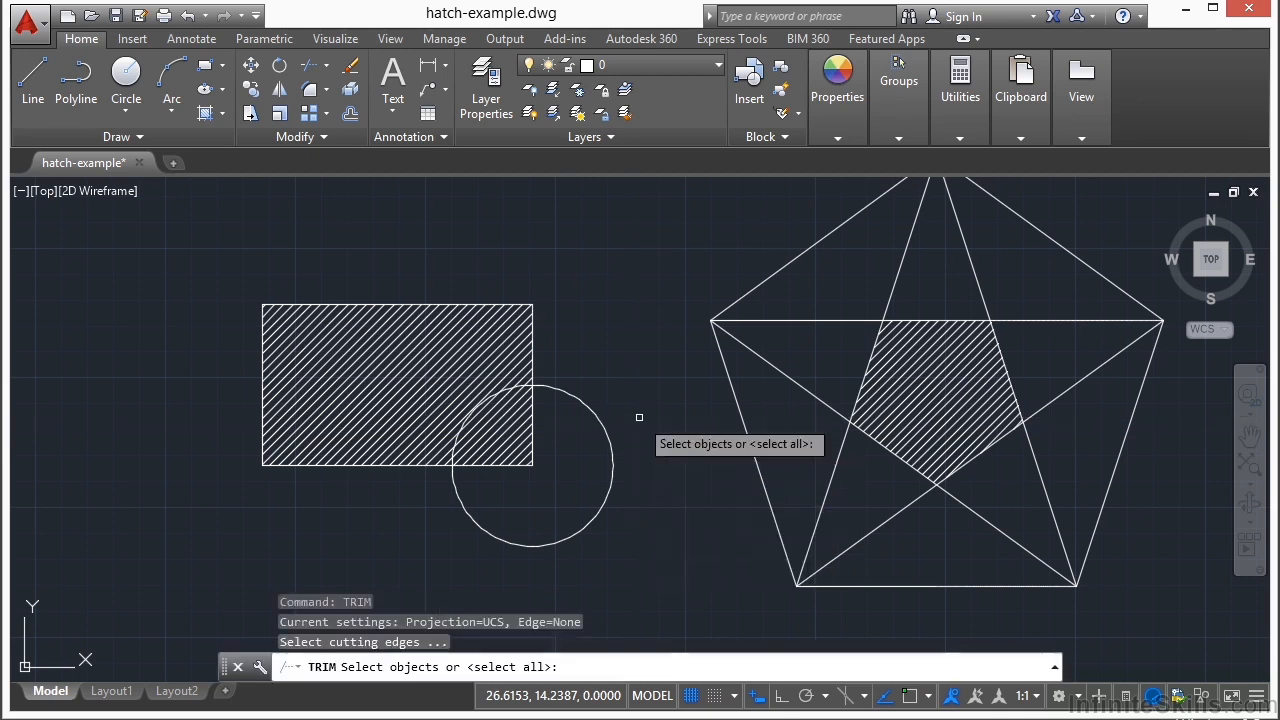
left_click(592, 421)
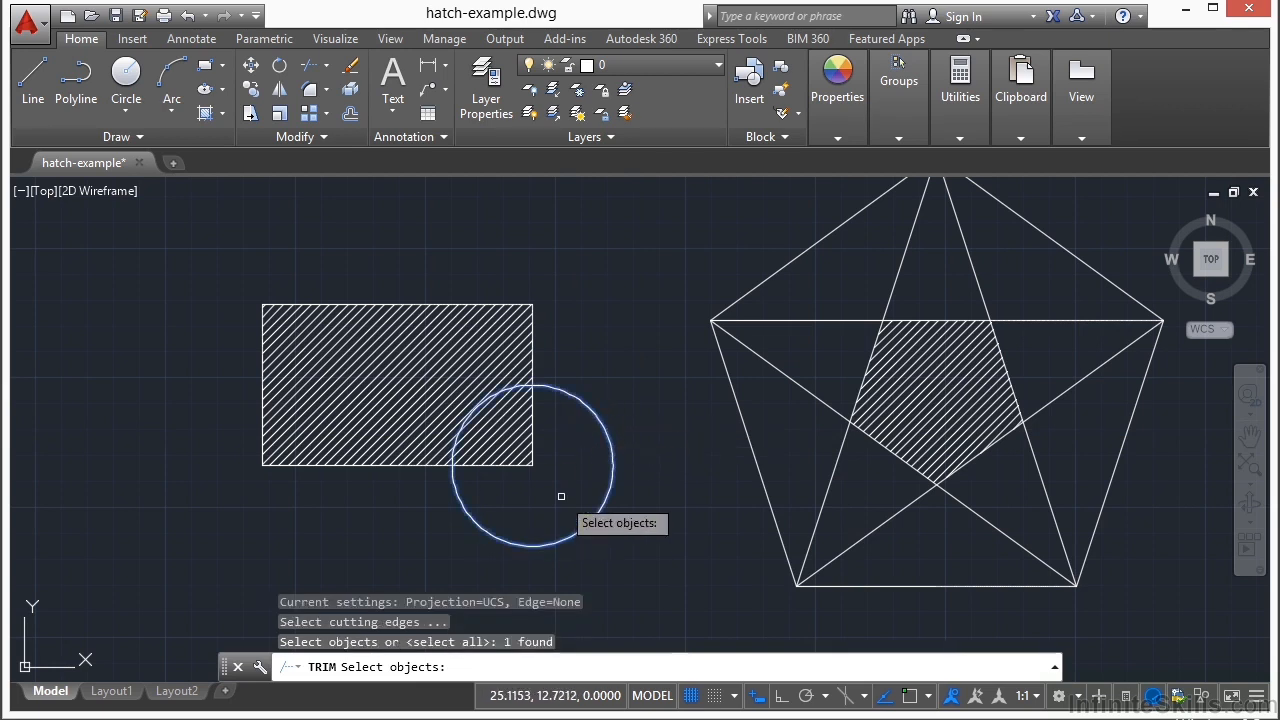
key("Return")
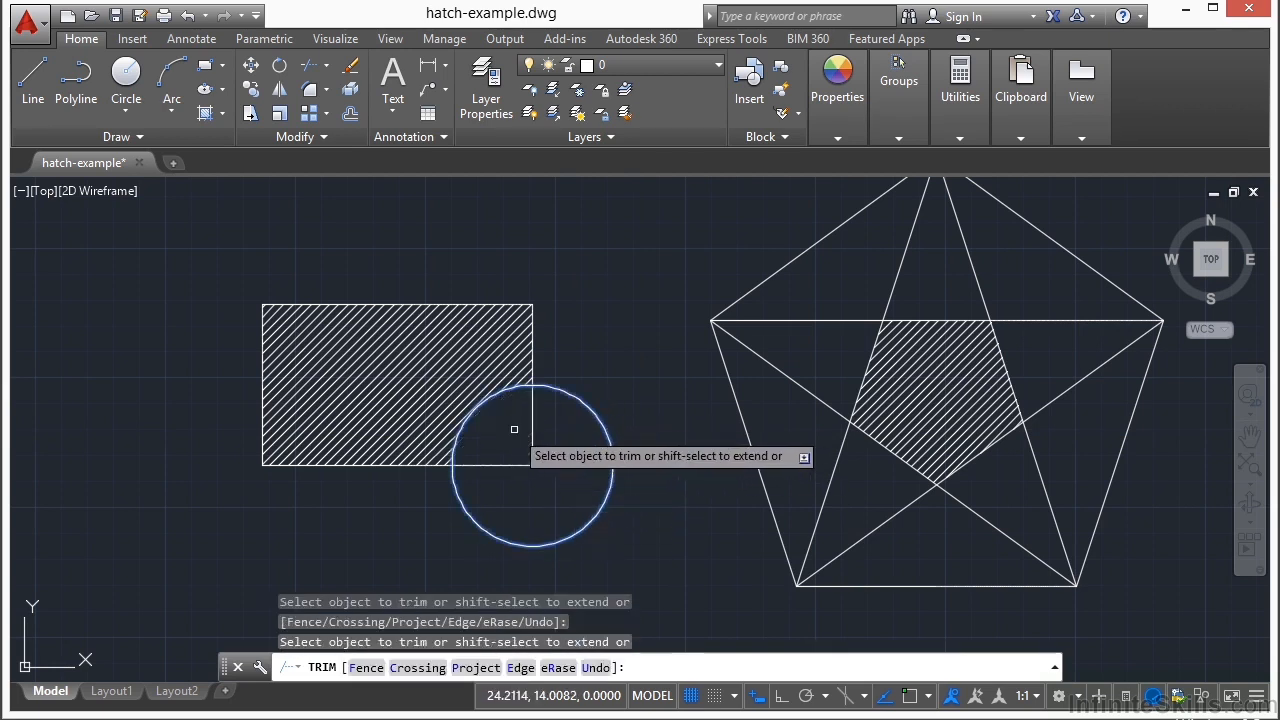
key("Return")
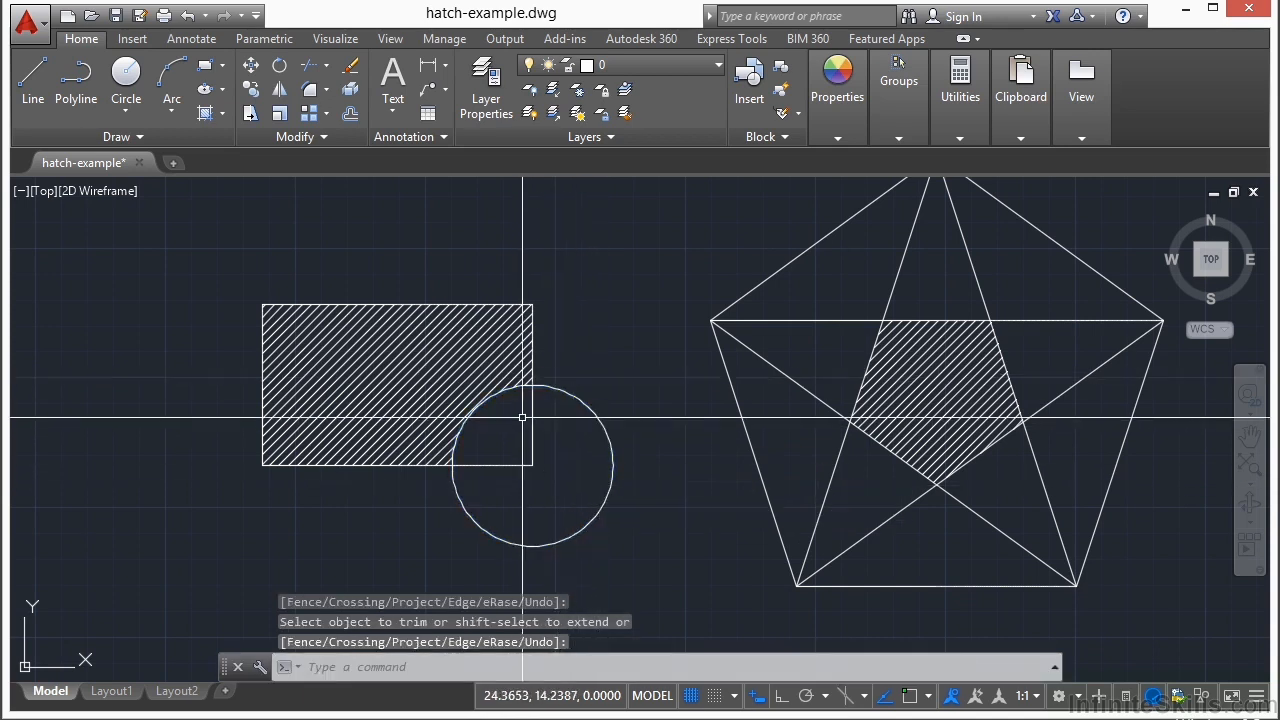
Step: Move the trimmed hatch by its center grip to a free spot above the rectangle
left_click(397, 370)
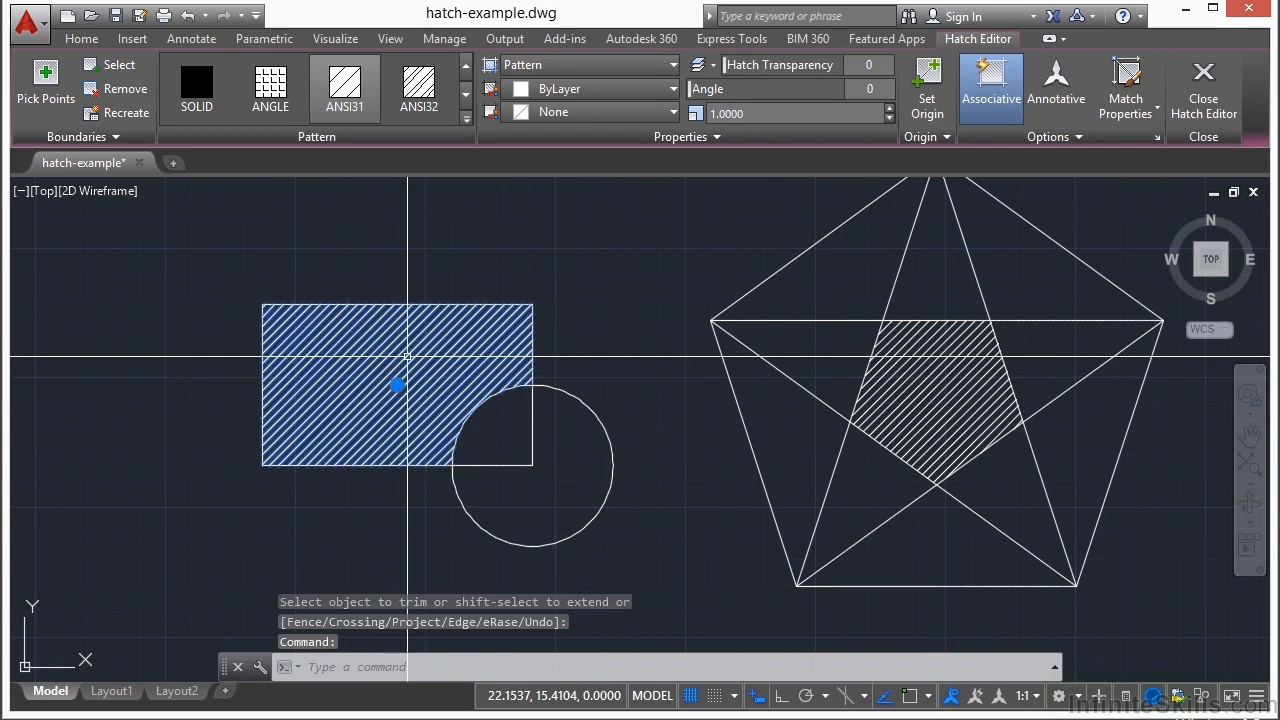
left_click(398, 385)
scroll(402, 386, "down", 3)
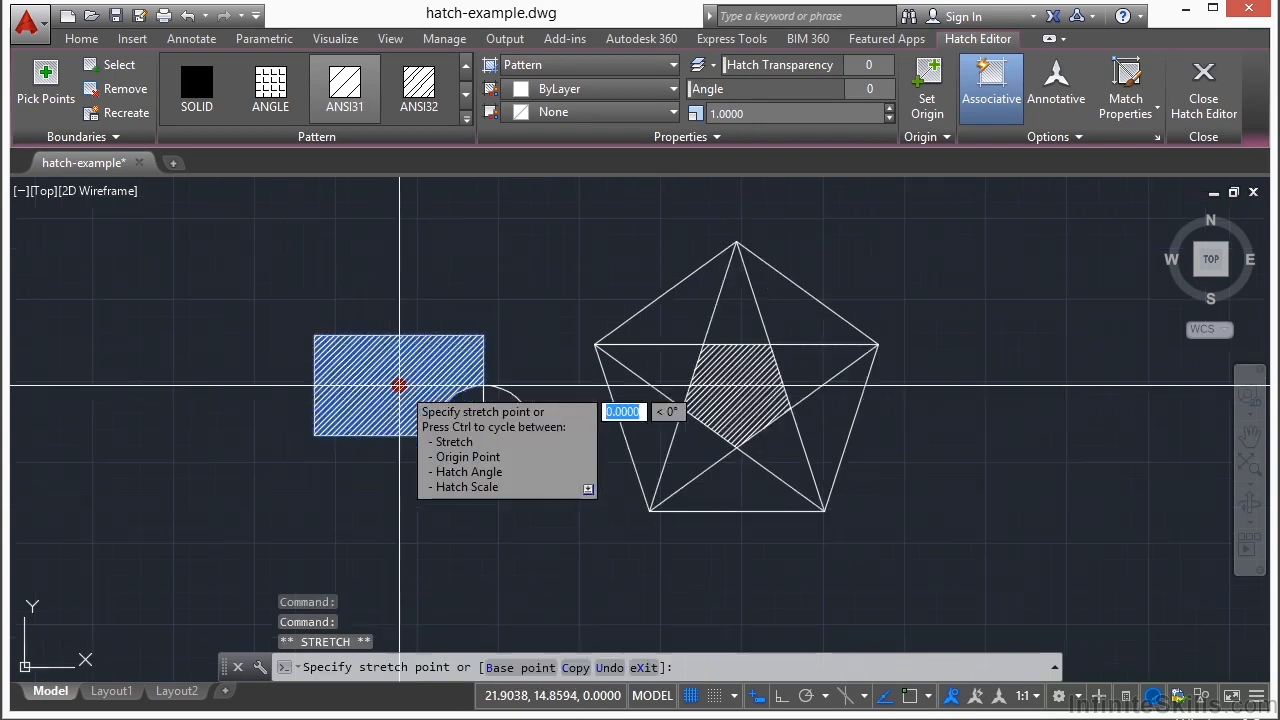
left_click(440, 263)
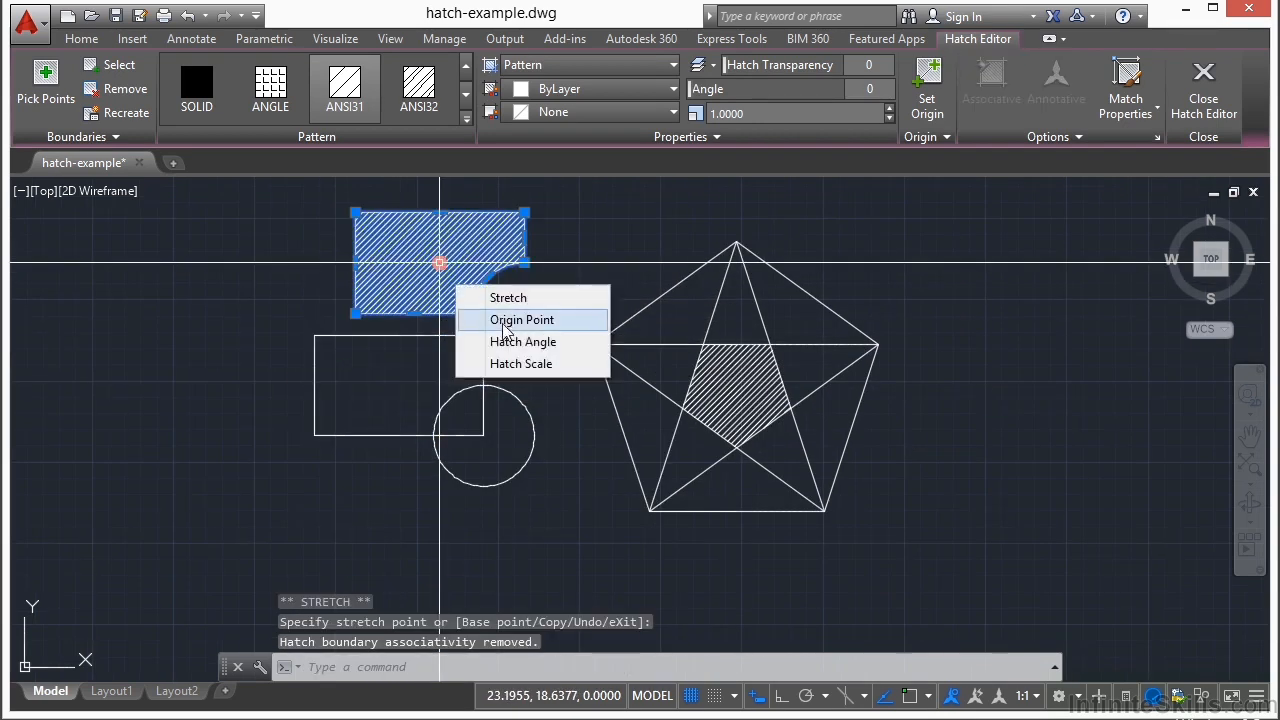
scroll(400, 200, "up", 4)
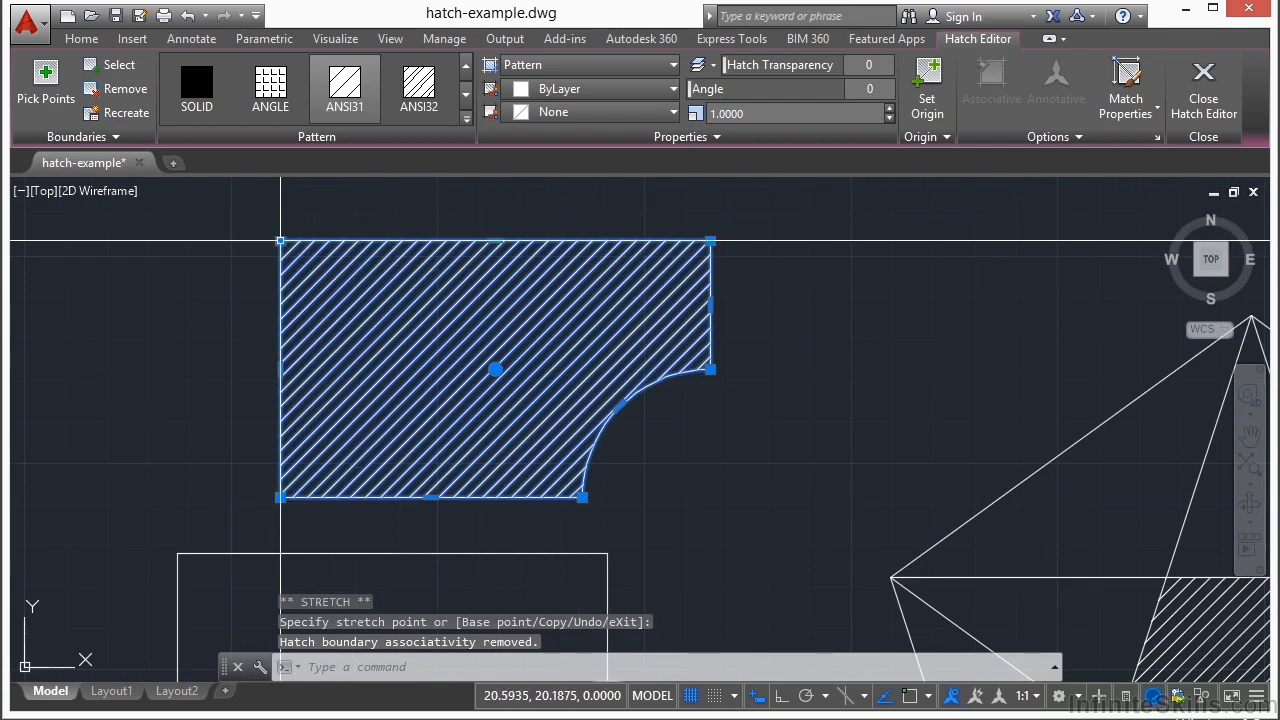
Step: Stretch the hatch's upper-left corner outward and add a vertex on its left edge, pulled out to the lower left
left_click(281, 242)
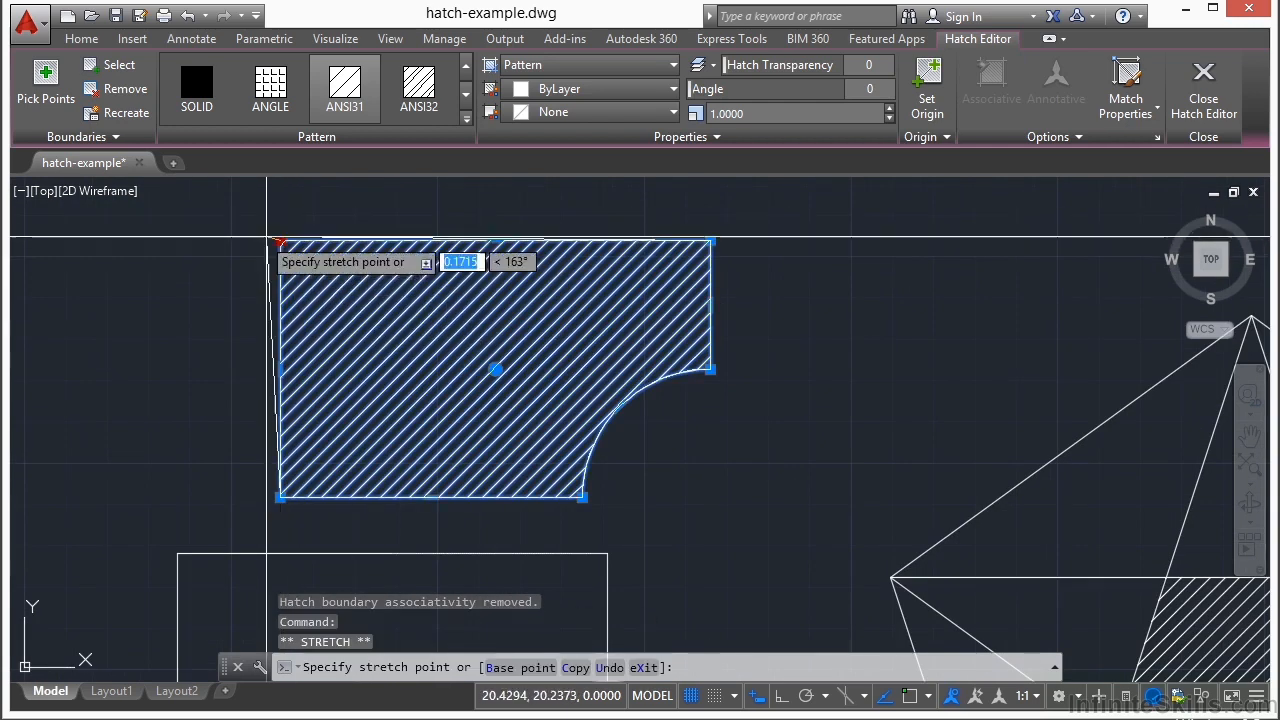
left_click(216, 231)
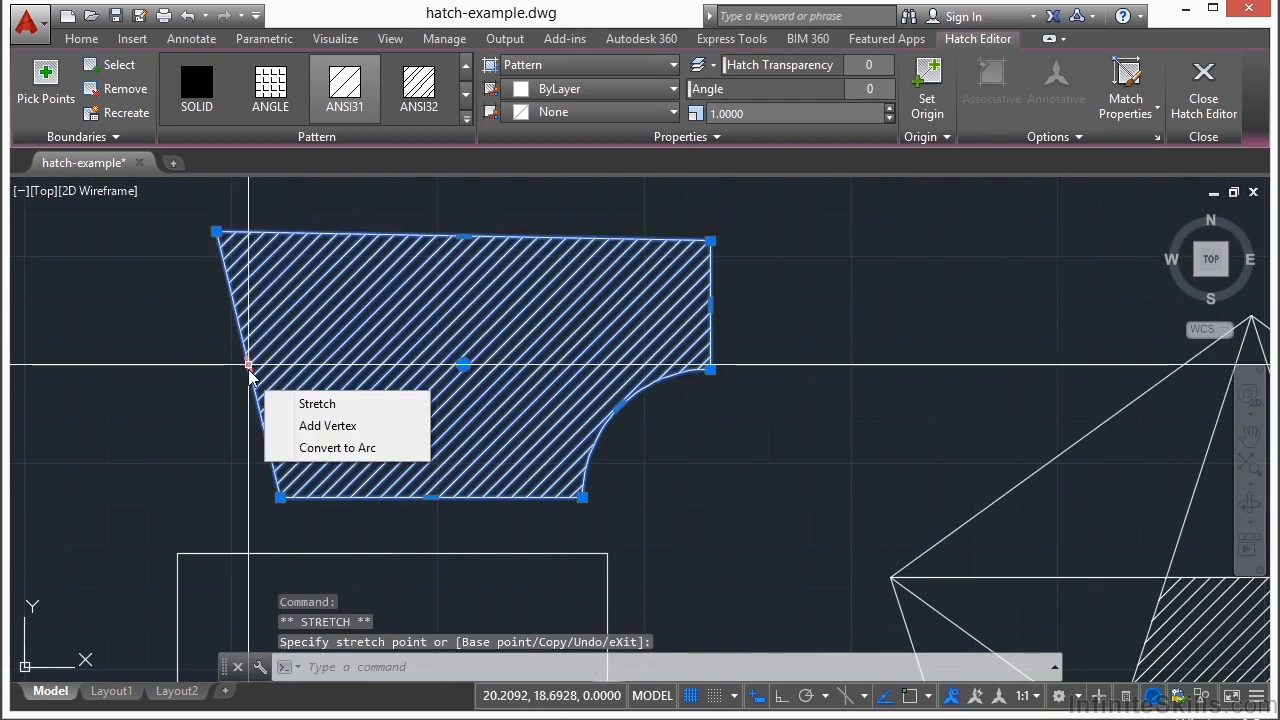
mouse_move(248, 365)
left_click(327, 423)
left_click(146, 410)
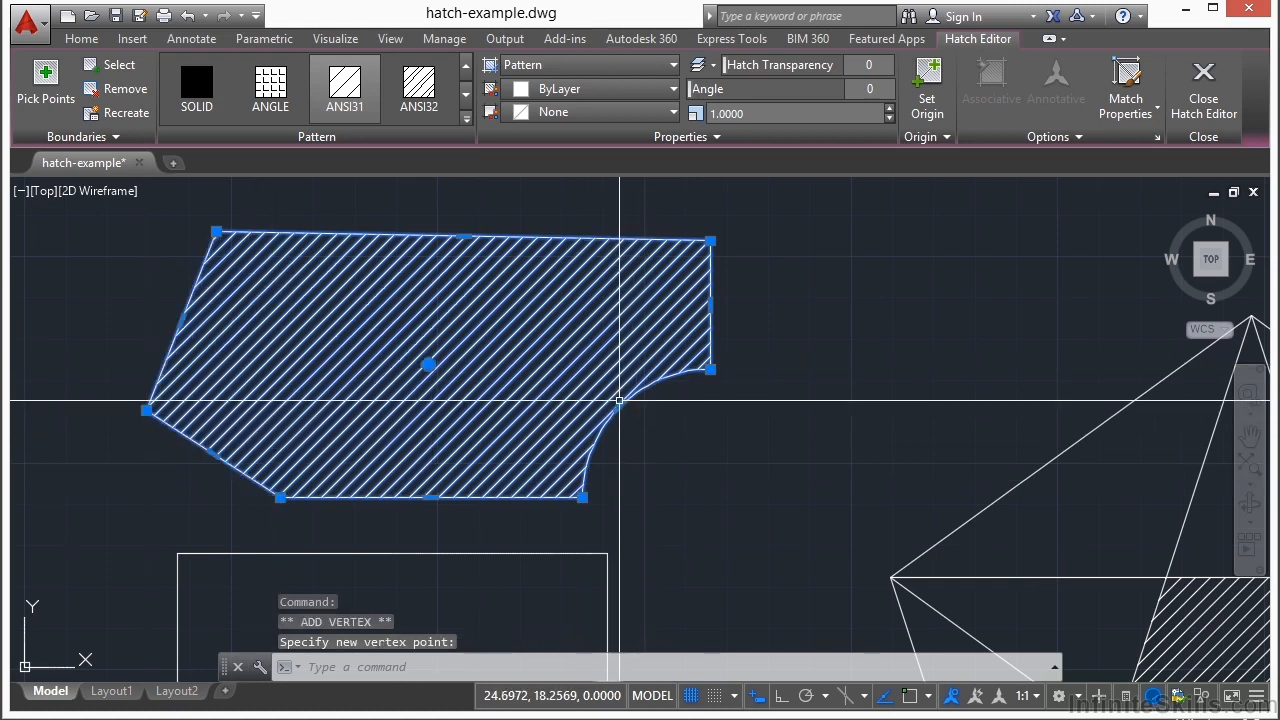
Step: Convert the hatch's concave arc edge at the lower right into a straight line and deselect the hatch
mouse_move(619, 407)
left_click(688, 498)
key("Escape")
scroll(360, 320, "down", 2)
Step: Change the reshaped hatch's pattern to ANSI32, keeping Pattern as the hatch type
left_click(306, 351)
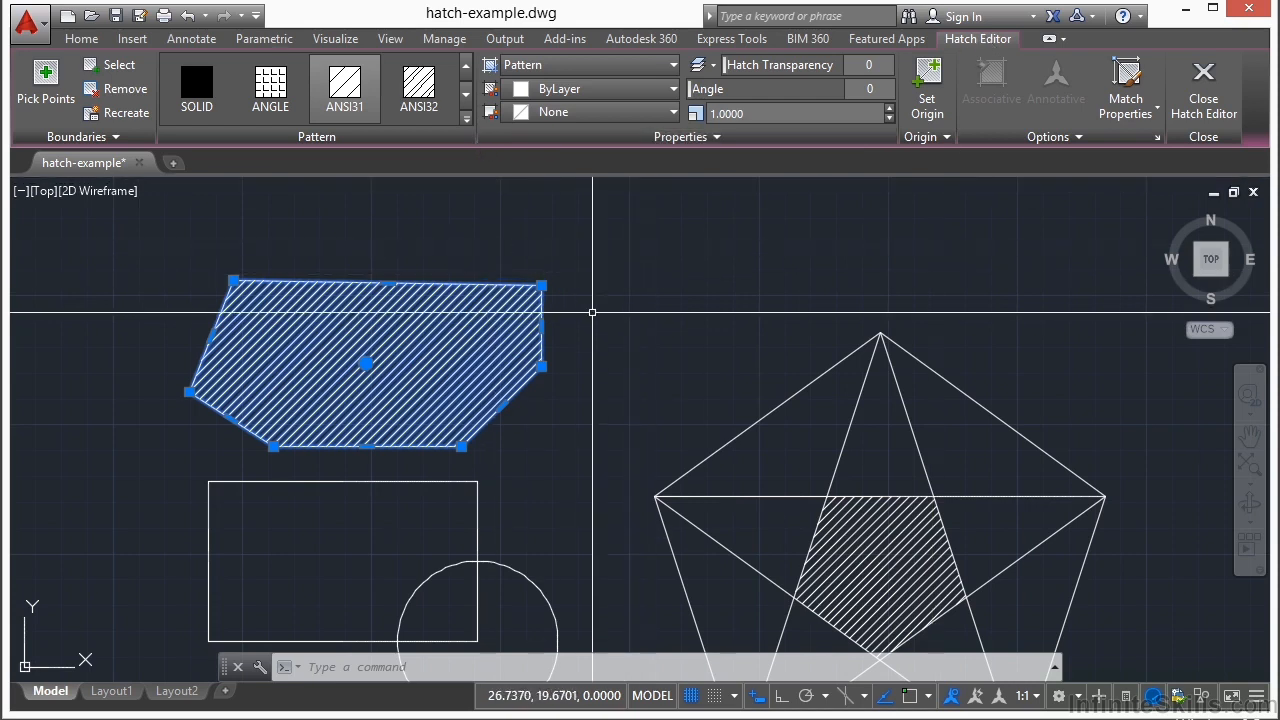
left_click(270, 100)
left_click(428, 93)
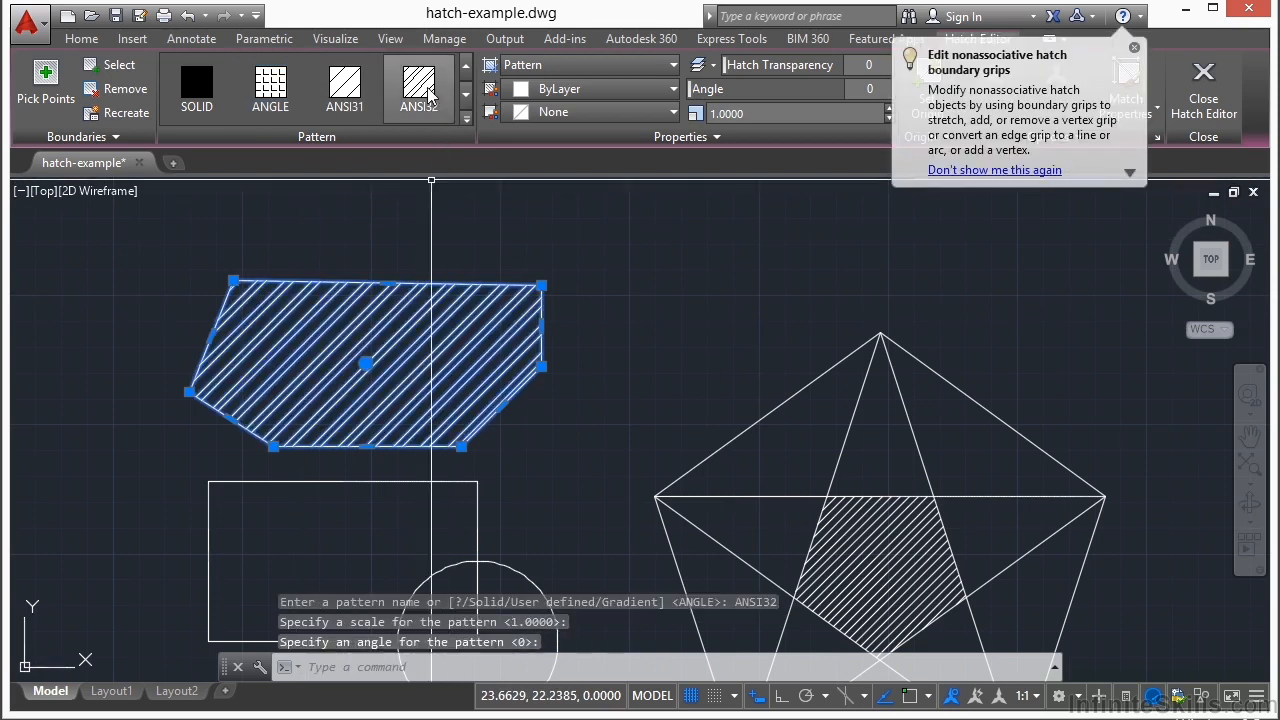
left_click(672, 64)
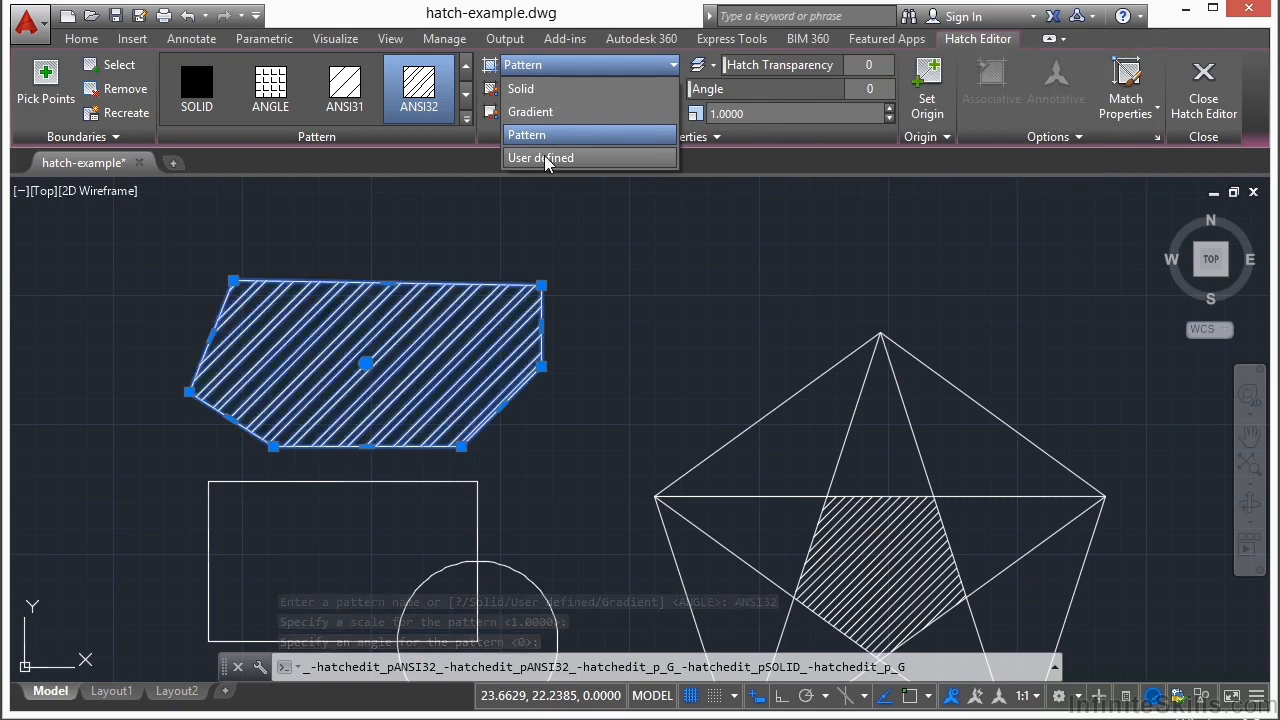
left_click(542, 136)
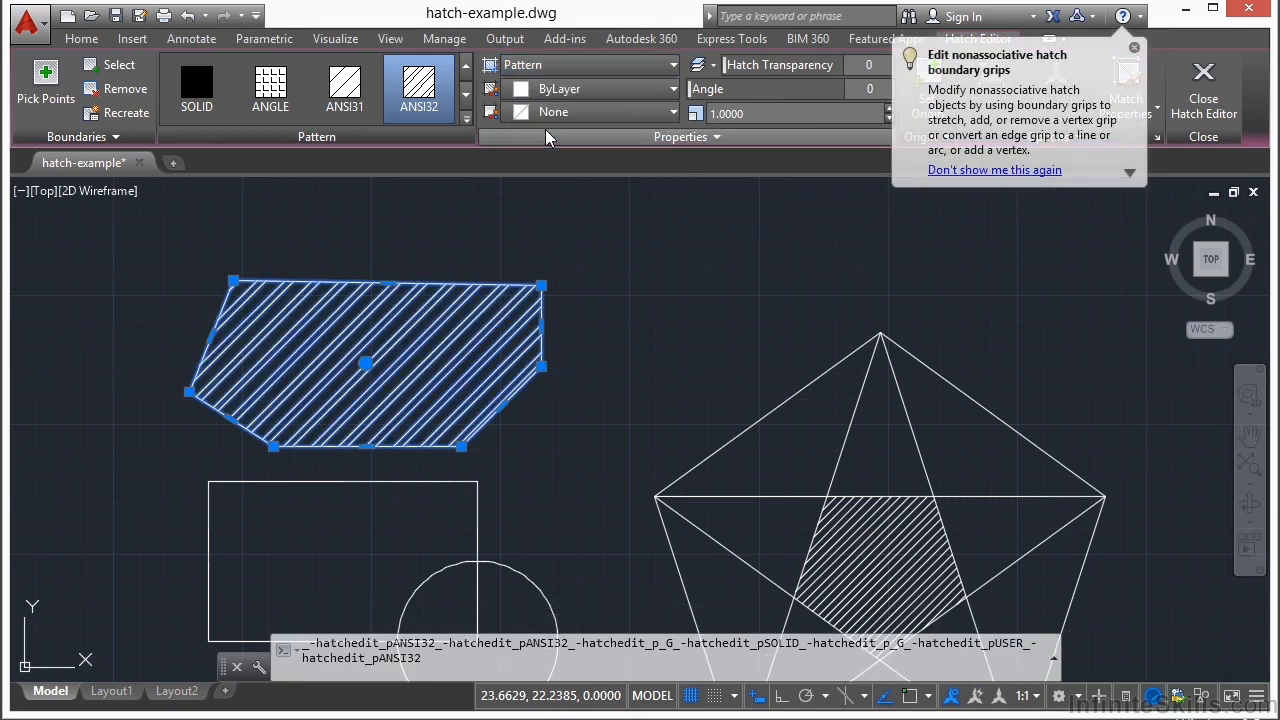
Step: Give the hatch a yellow 248,215,49 background and dark red 153,27,30 pattern lines
left_click(672, 112)
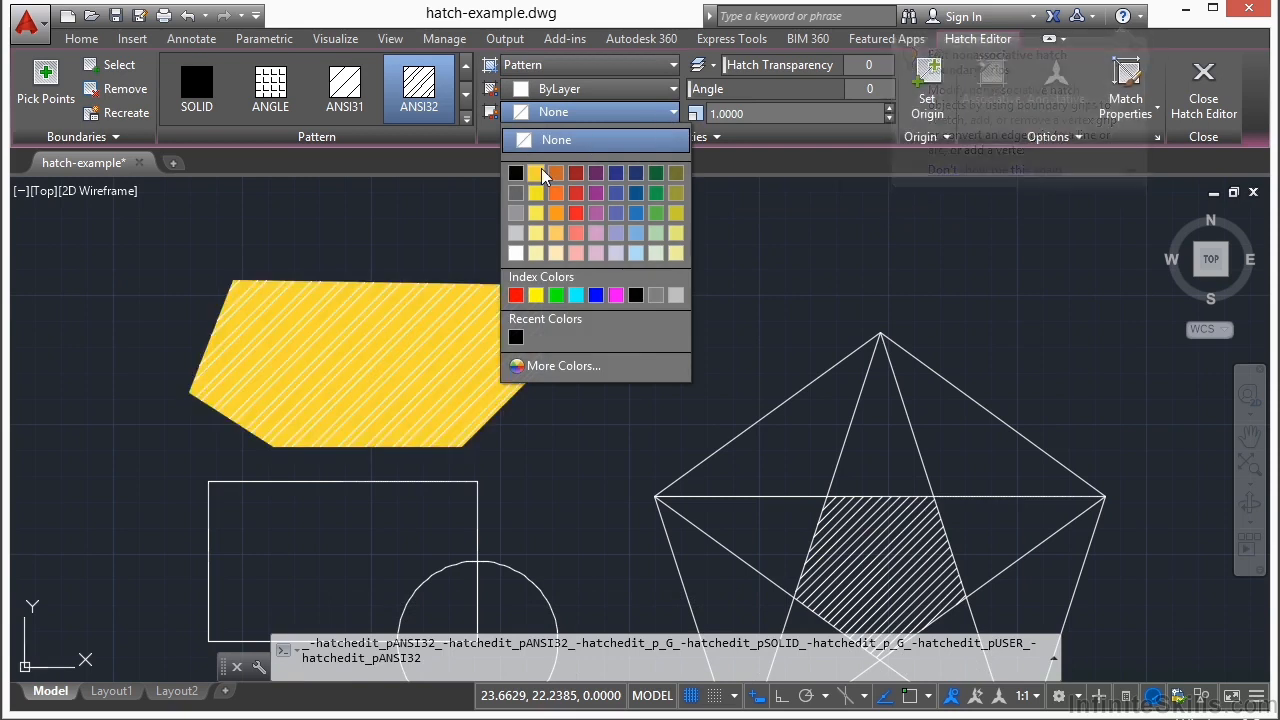
left_click(538, 173)
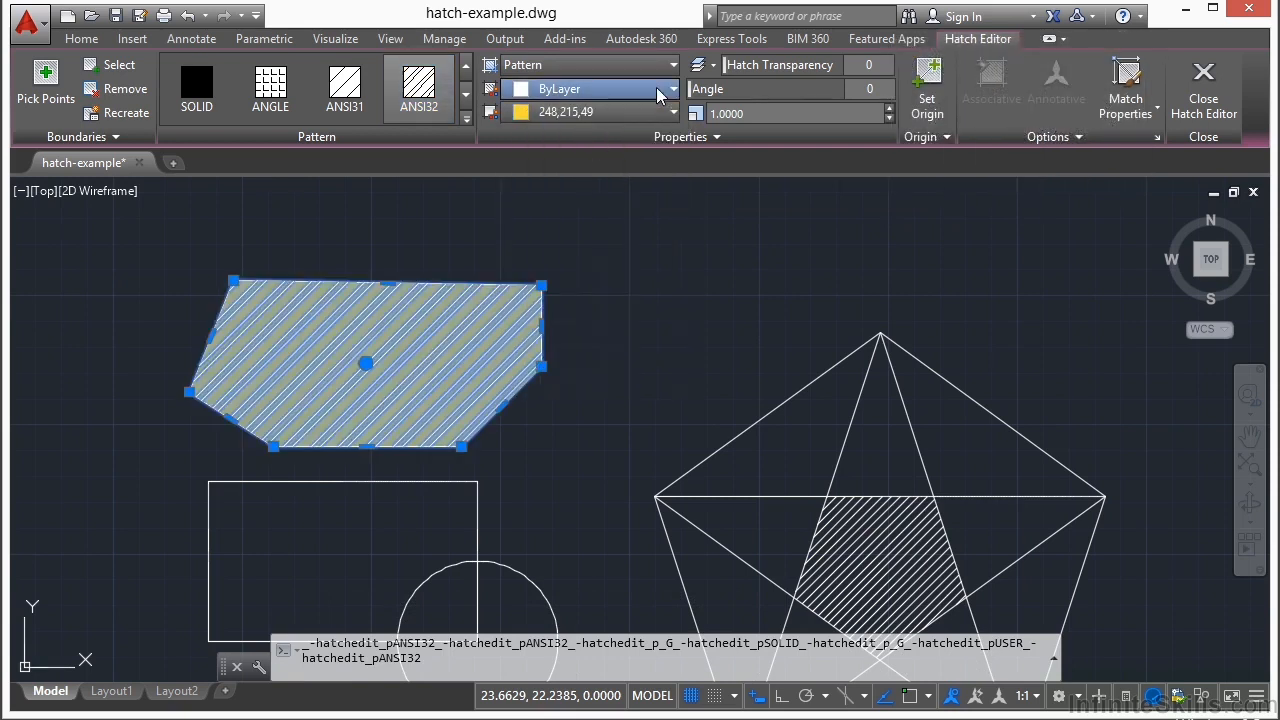
left_click(660, 90)
left_click(573, 172)
Step: Set the hatch's angle to 147, its transparency to 57 and its scale to 5
left_click_drag(697, 89, 805, 92)
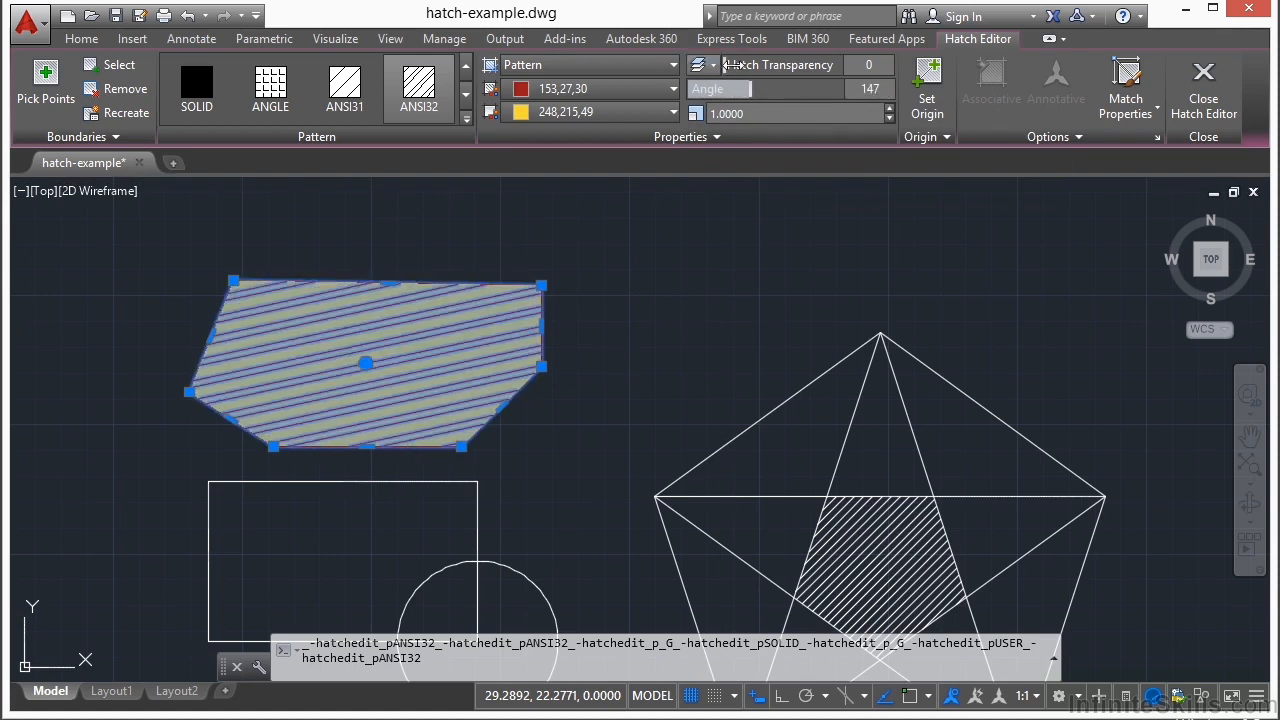
left_click_drag(762, 66, 827, 66)
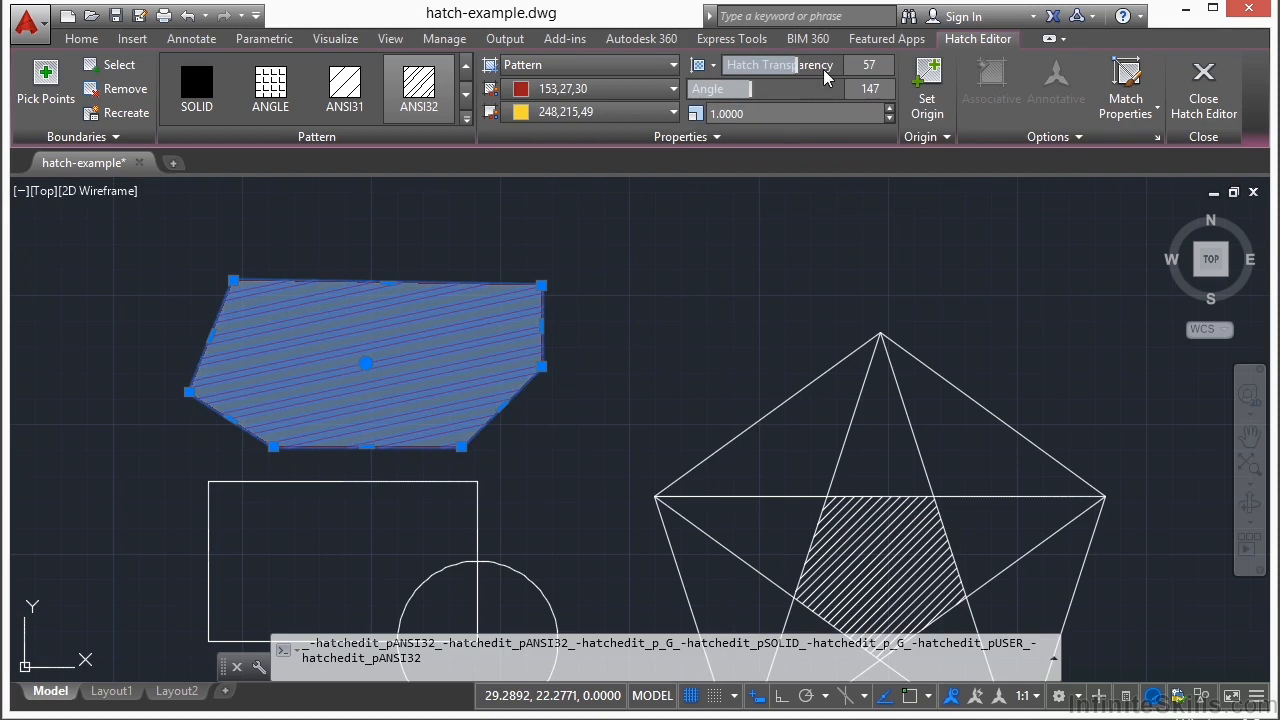
left_click(800, 116)
type("5")
key("Return")
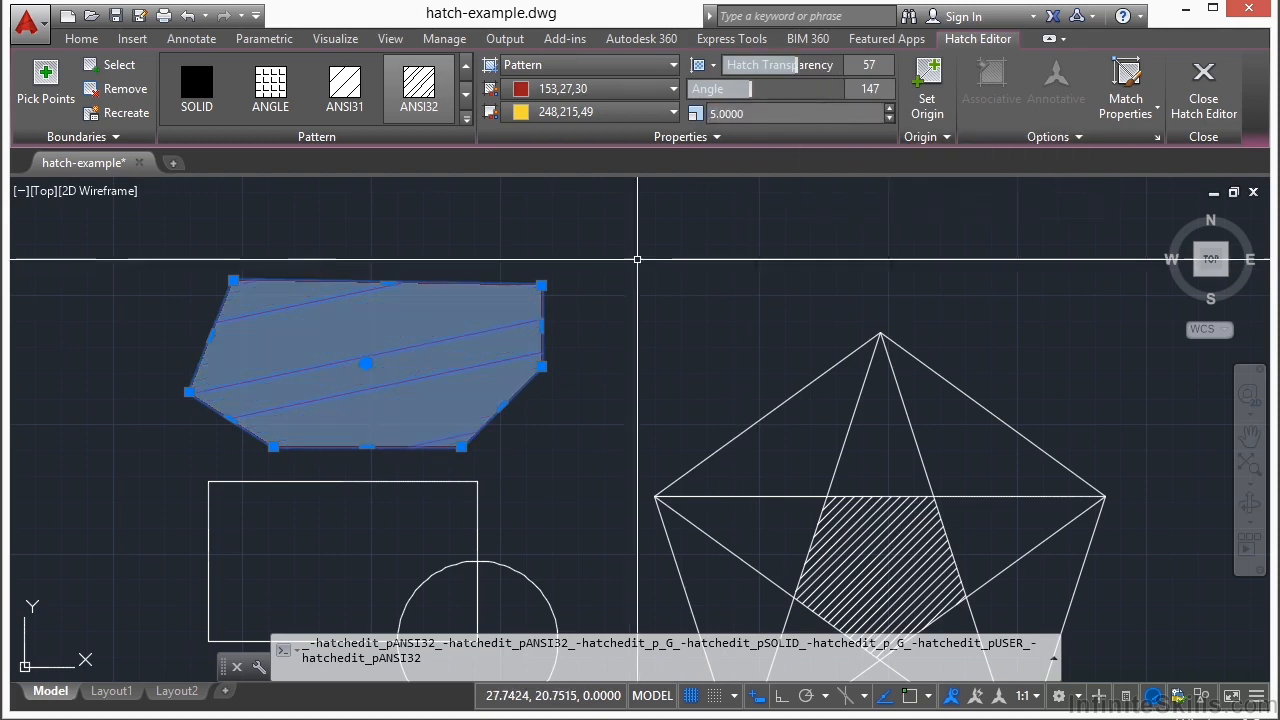
key("Return")
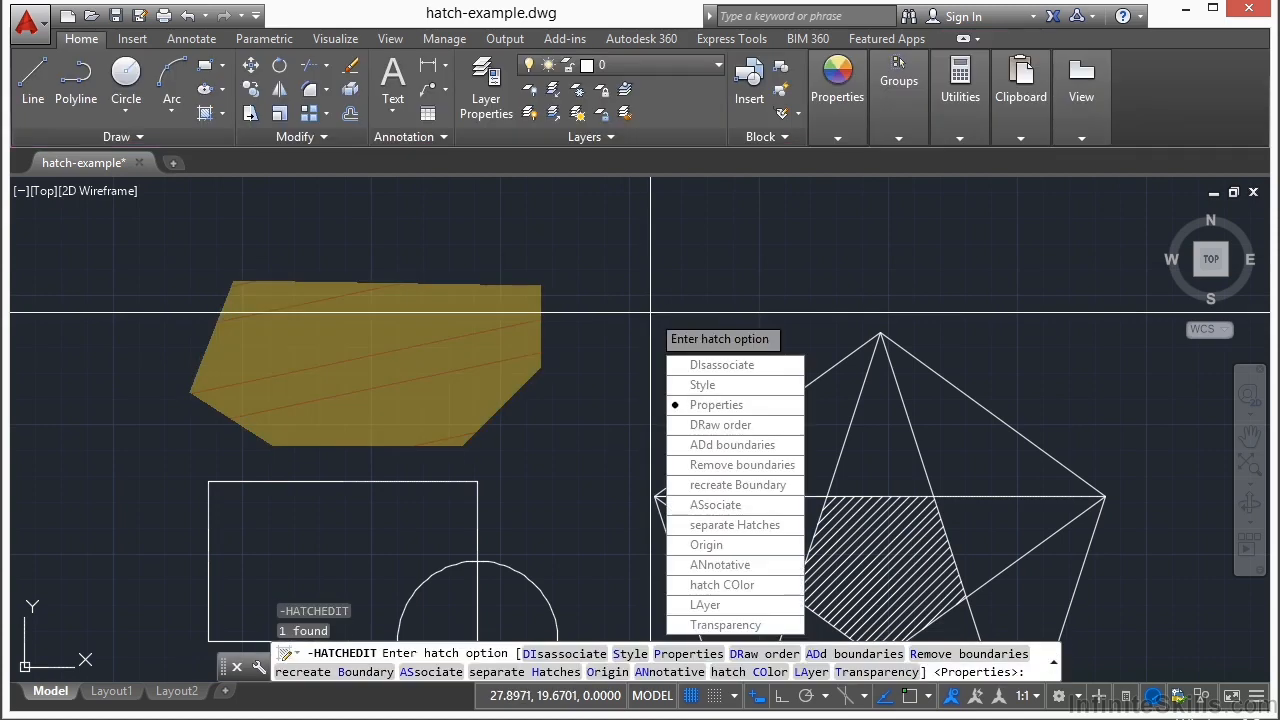
key("Escape")
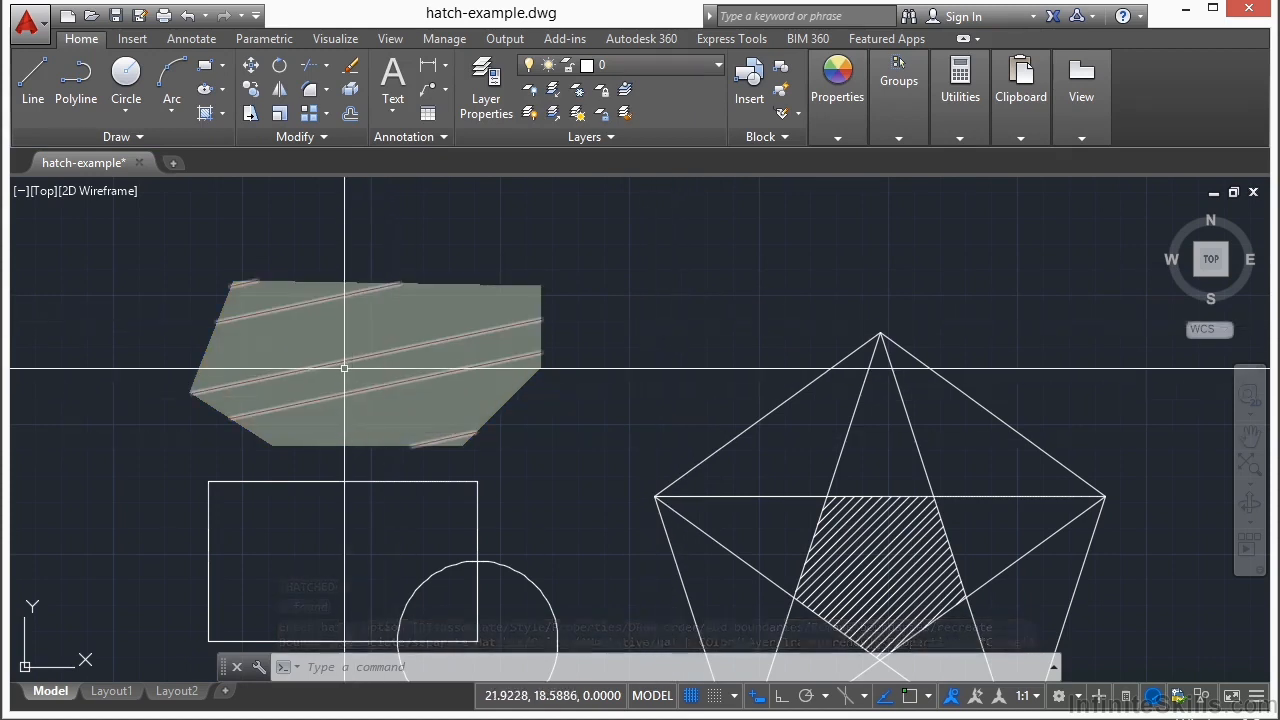
Step: Change the reshaped hatch to a solid fill with transparency 0 and the light blue color 122,175,223
middle_click_drag(635, 316, 635, 291)
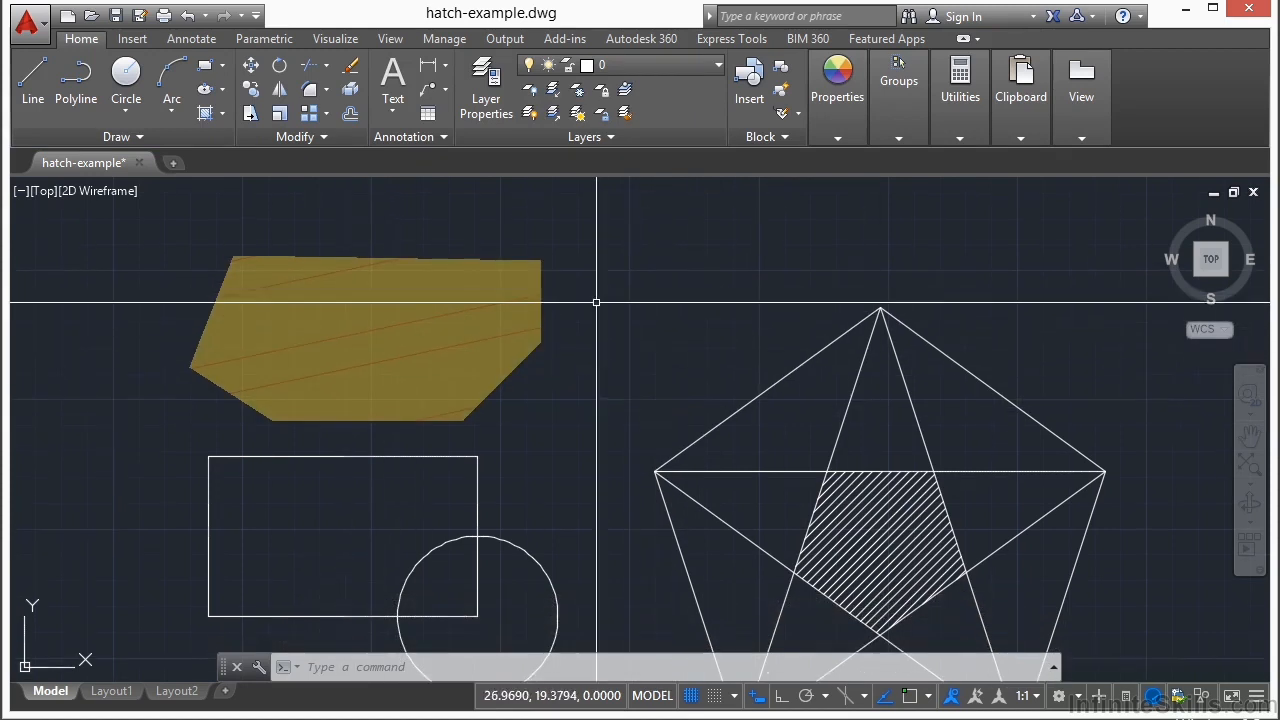
left_click(457, 316)
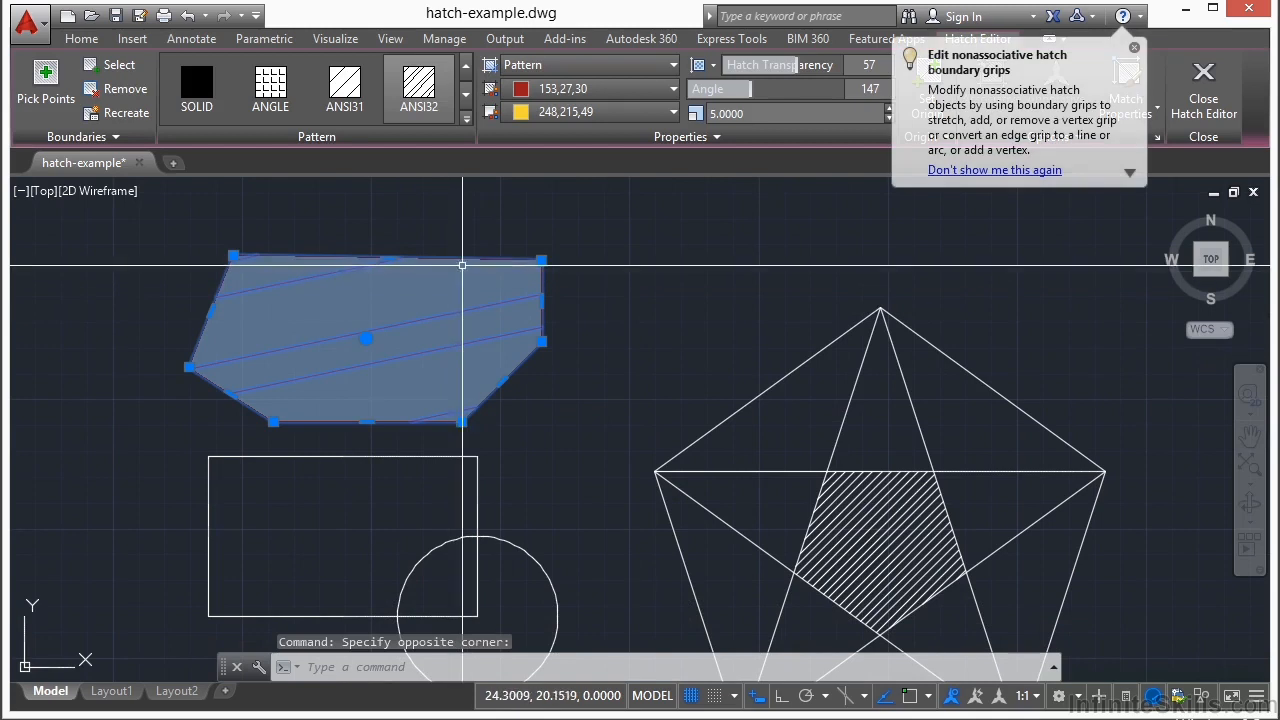
left_click(672, 65)
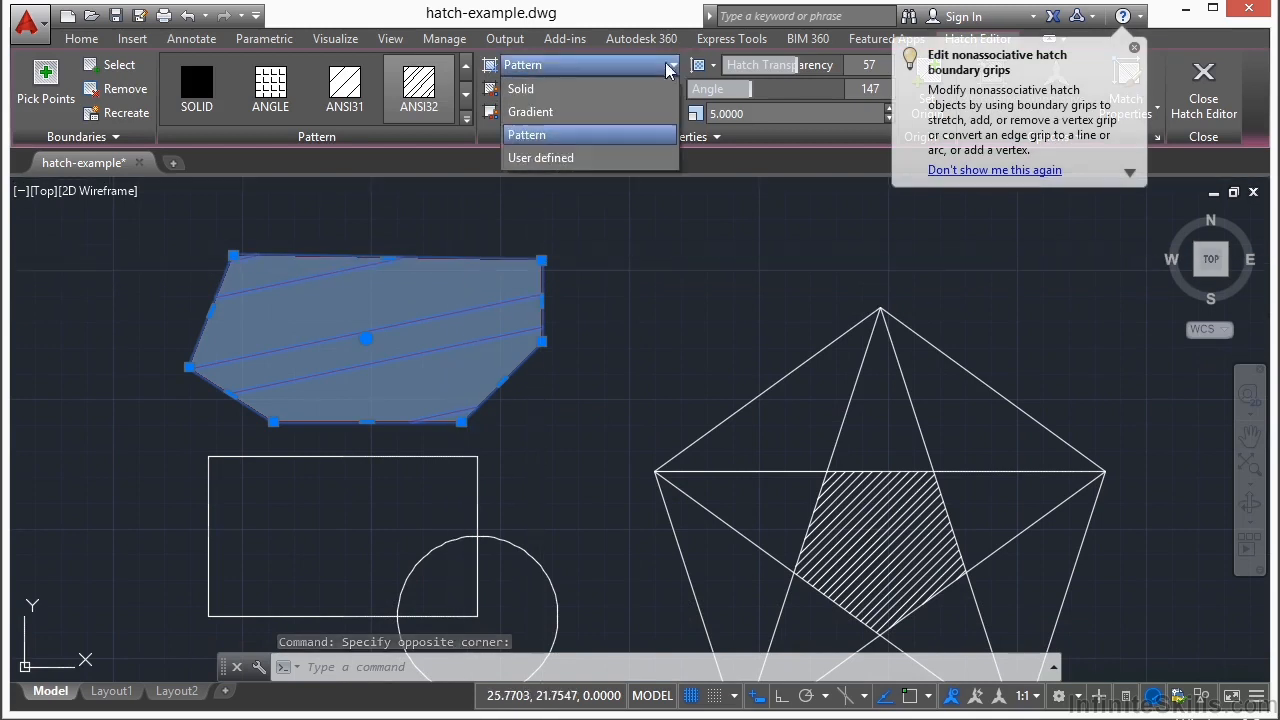
left_click(530, 89)
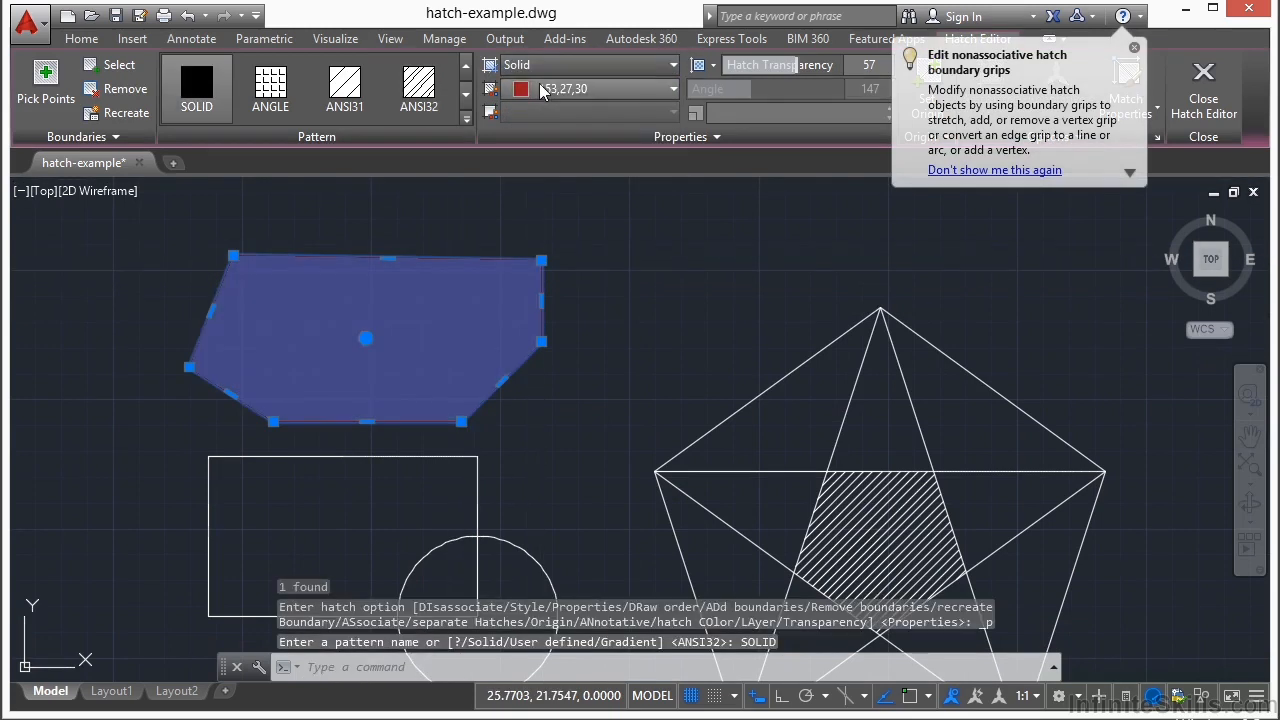
left_click_drag(714, 65, 712, 65)
left_click(657, 91)
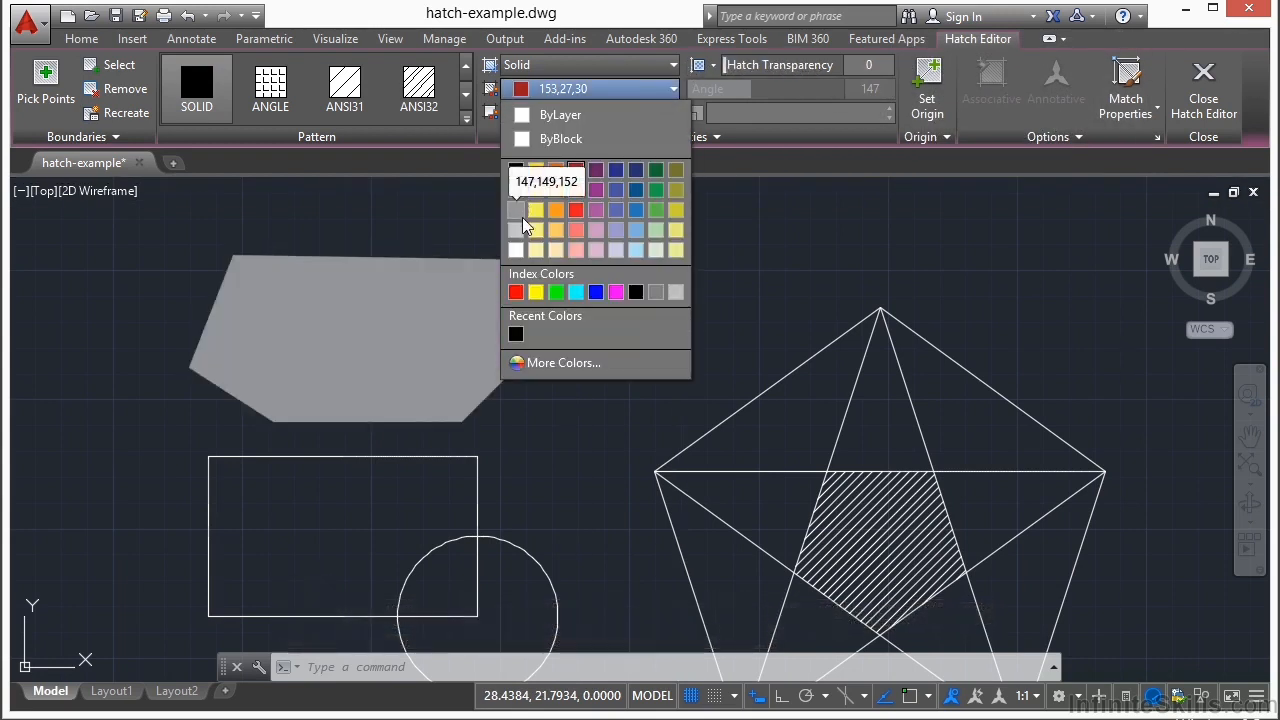
left_click(635, 232)
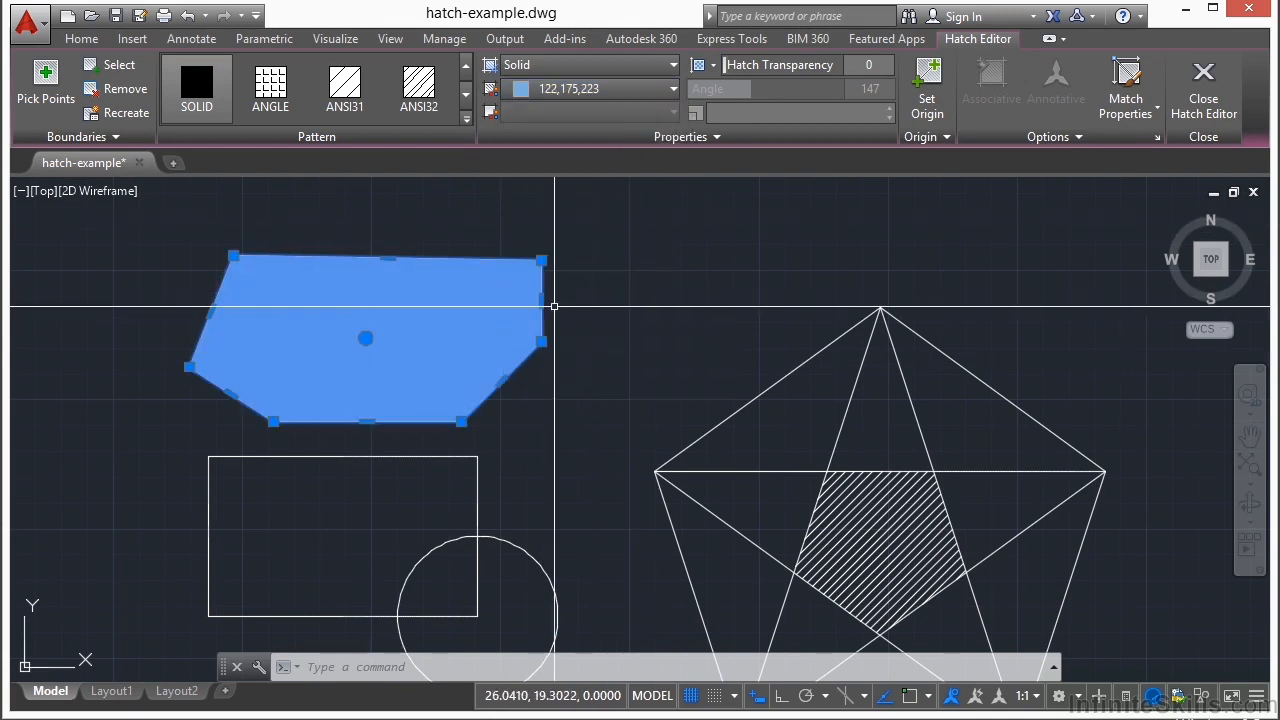
Step: Convert the hatch's right vertical edge into an arc that curves into the shape
mouse_move(541, 300)
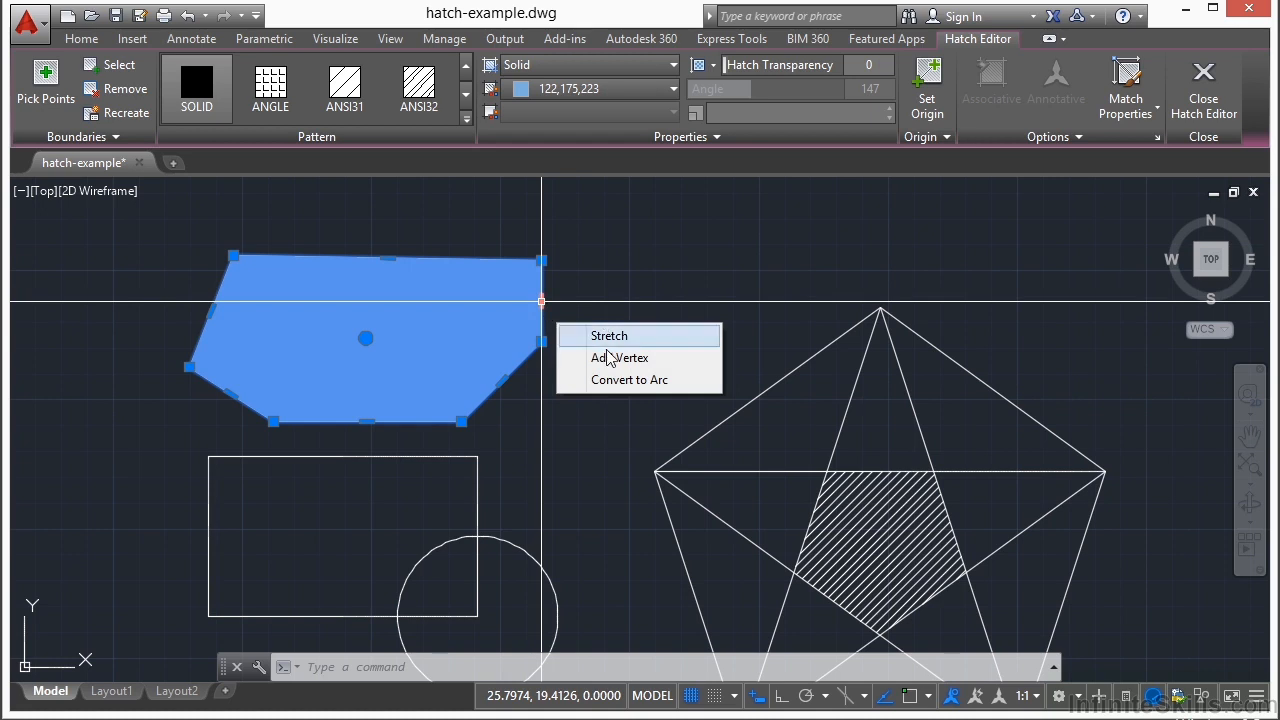
left_click(629, 379)
left_click(503, 300)
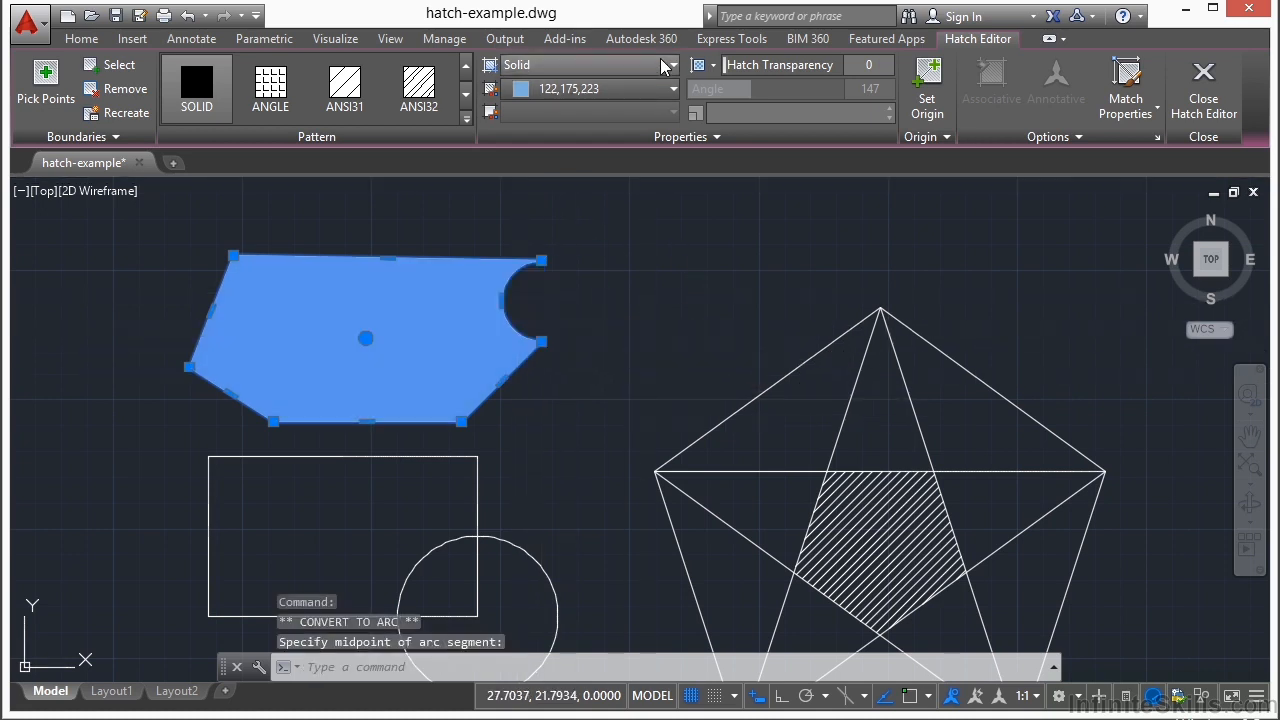
Step: Change the hatch to a gradient fill using the colors white 255,255,255 and dark red 153,27,30
left_click(645, 65)
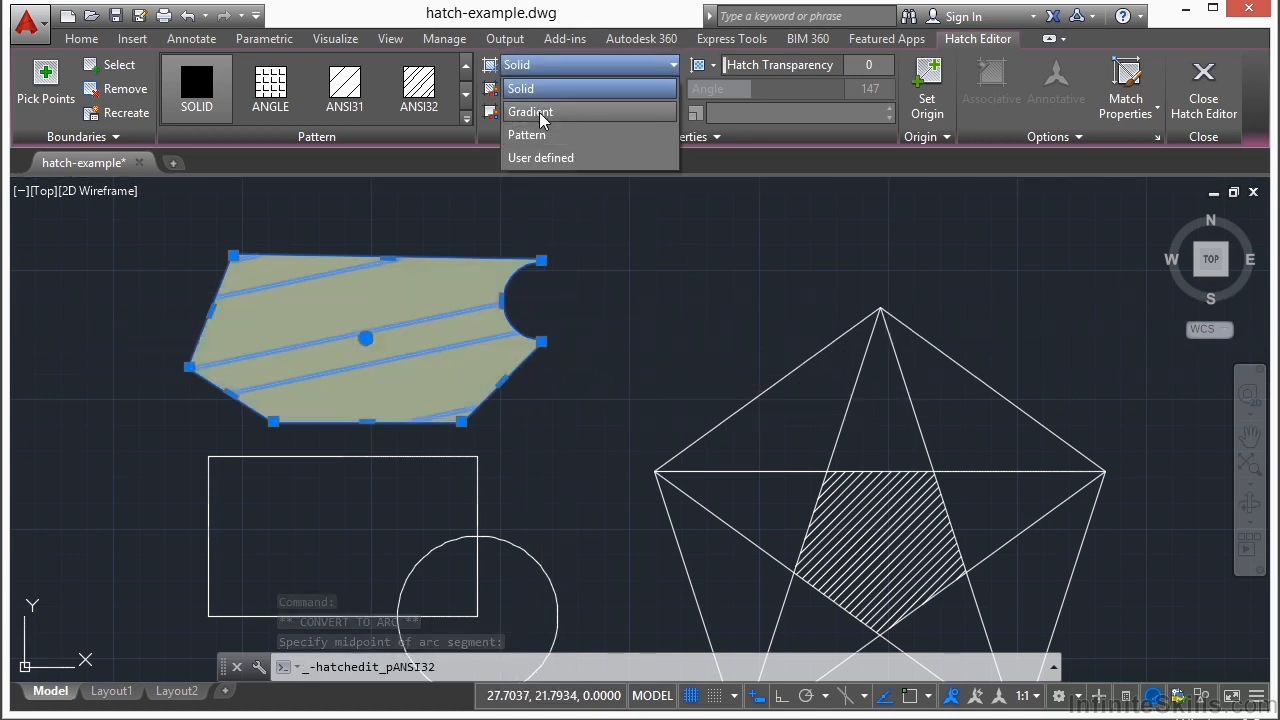
left_click(540, 115)
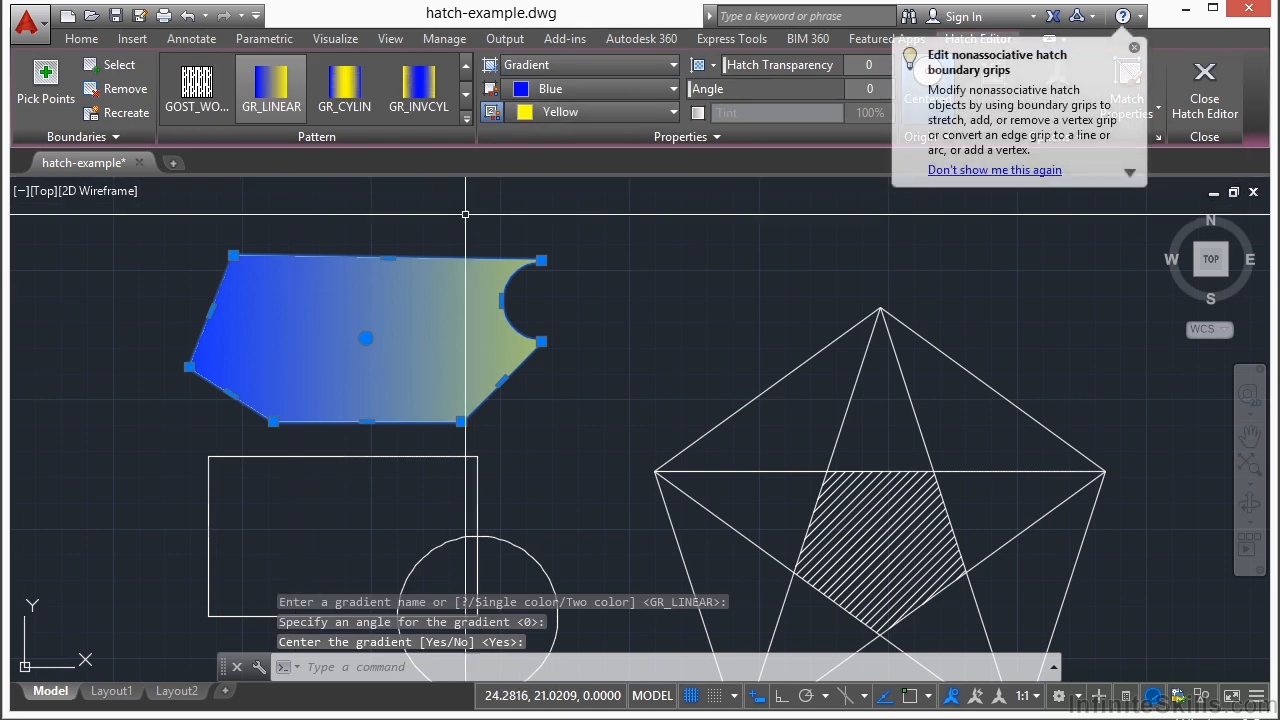
left_click(650, 112)
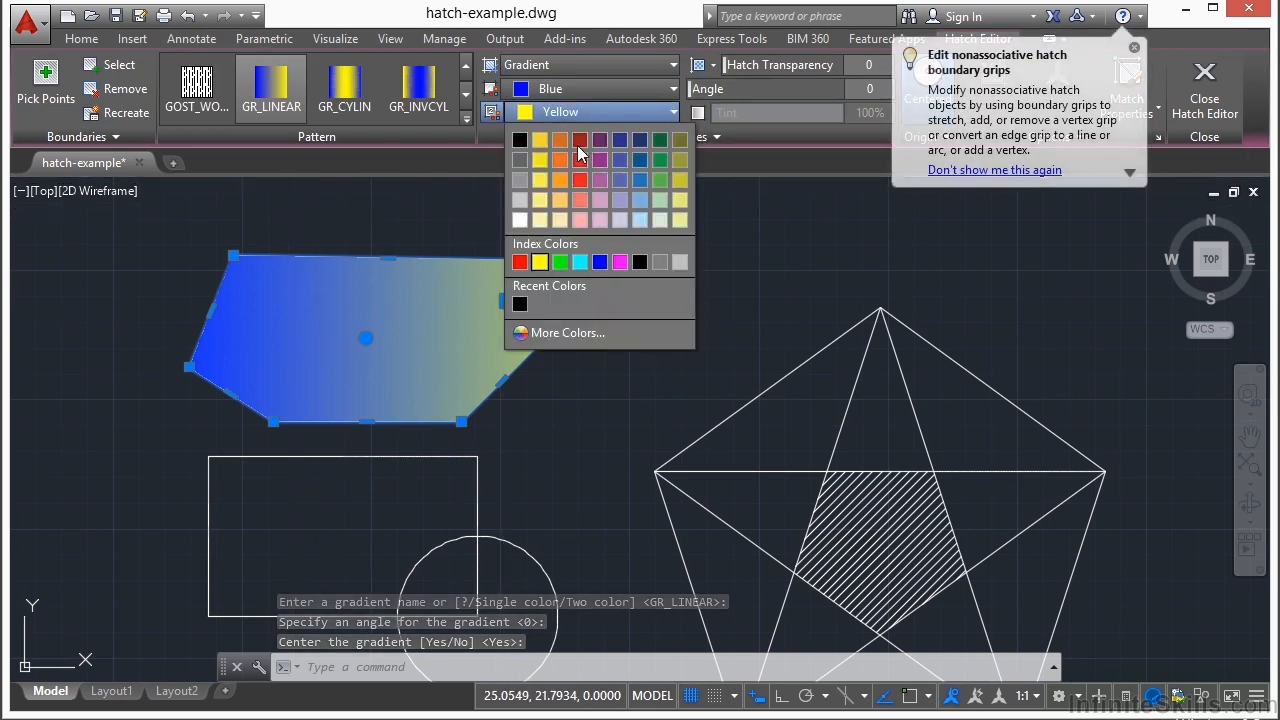
left_click(572, 138)
left_click(646, 90)
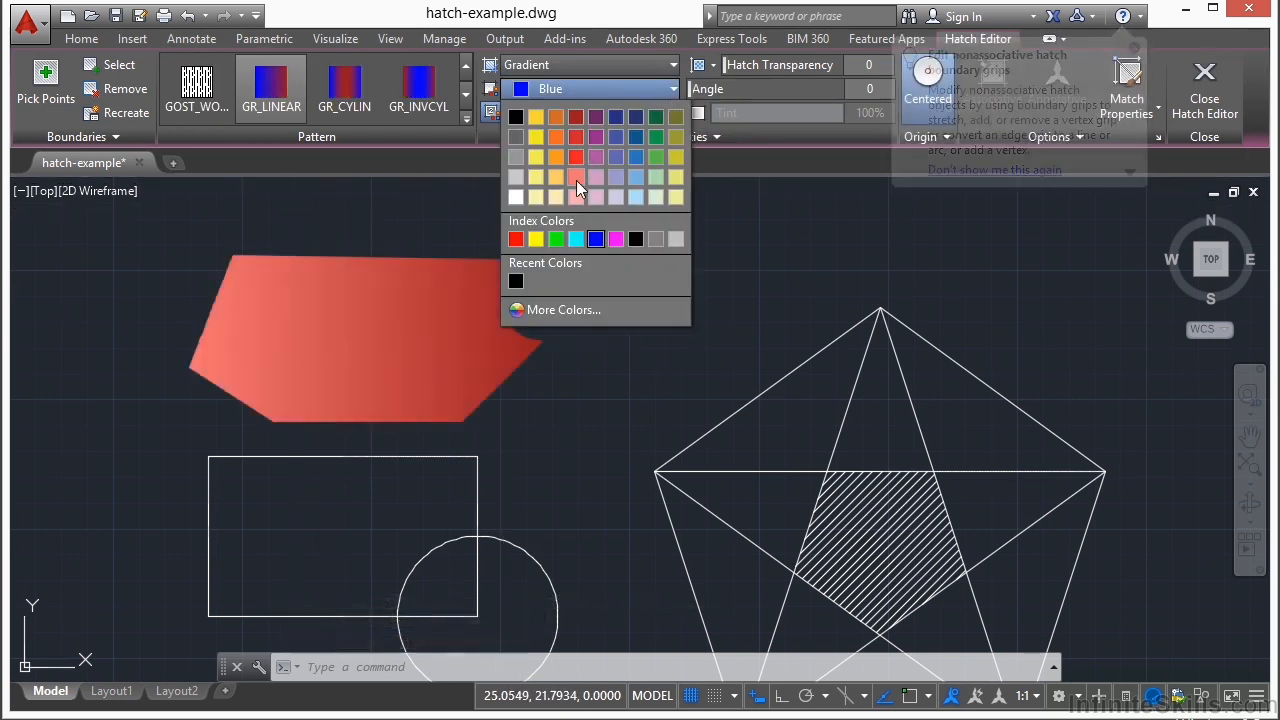
left_click(514, 196)
Step: Apply the GR_CYLIN gradient pattern to the hatch and turn off its centered origin
left_click(352, 92)
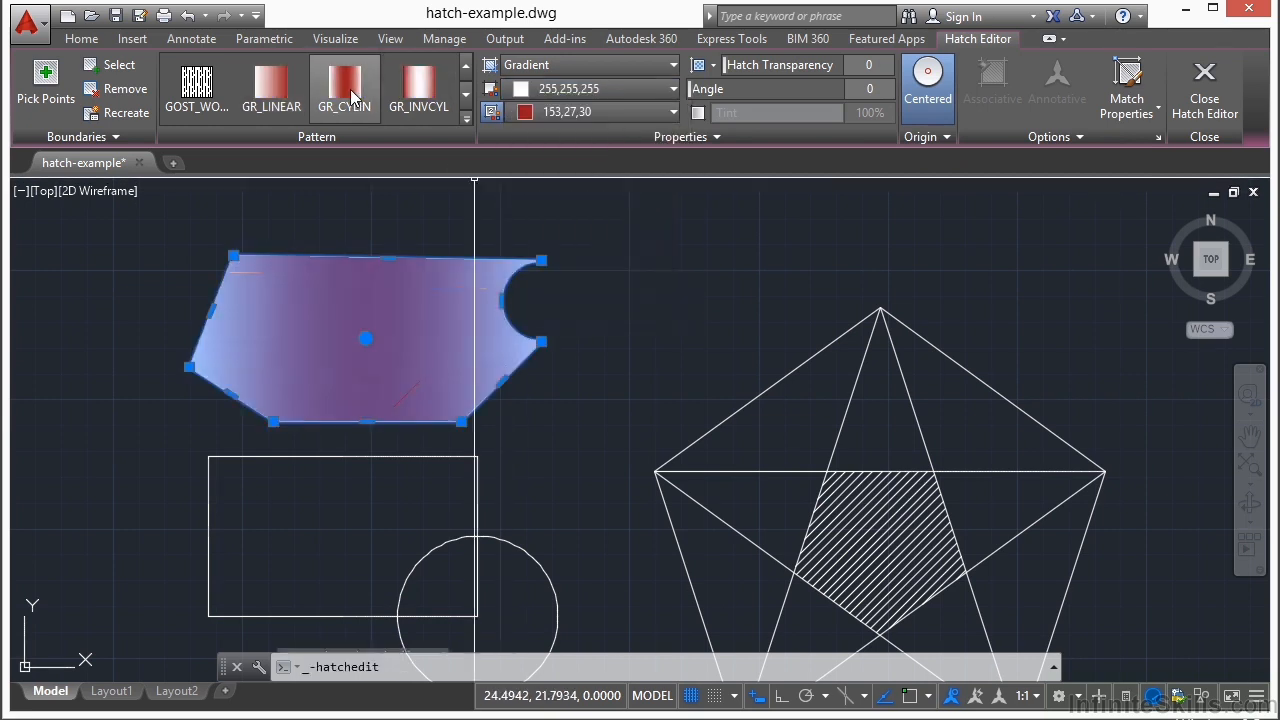
left_click(405, 95)
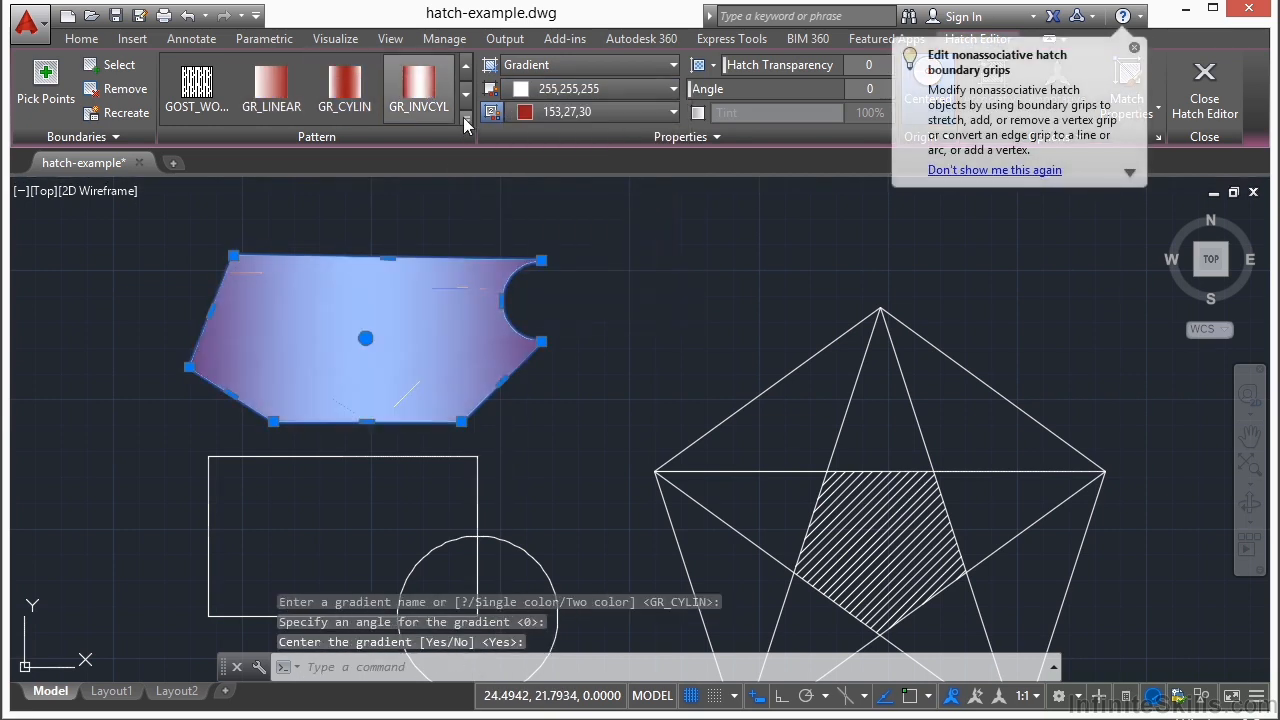
left_click(466, 94)
left_click(420, 92)
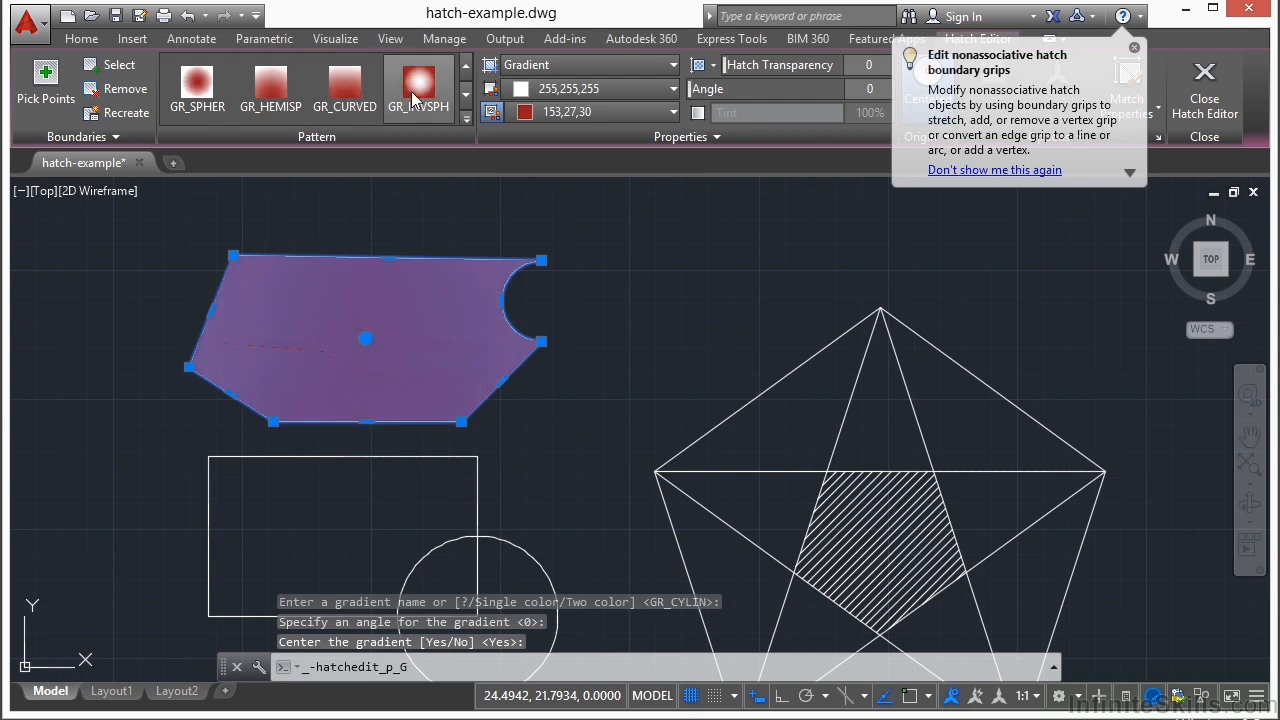
left_click(350, 92)
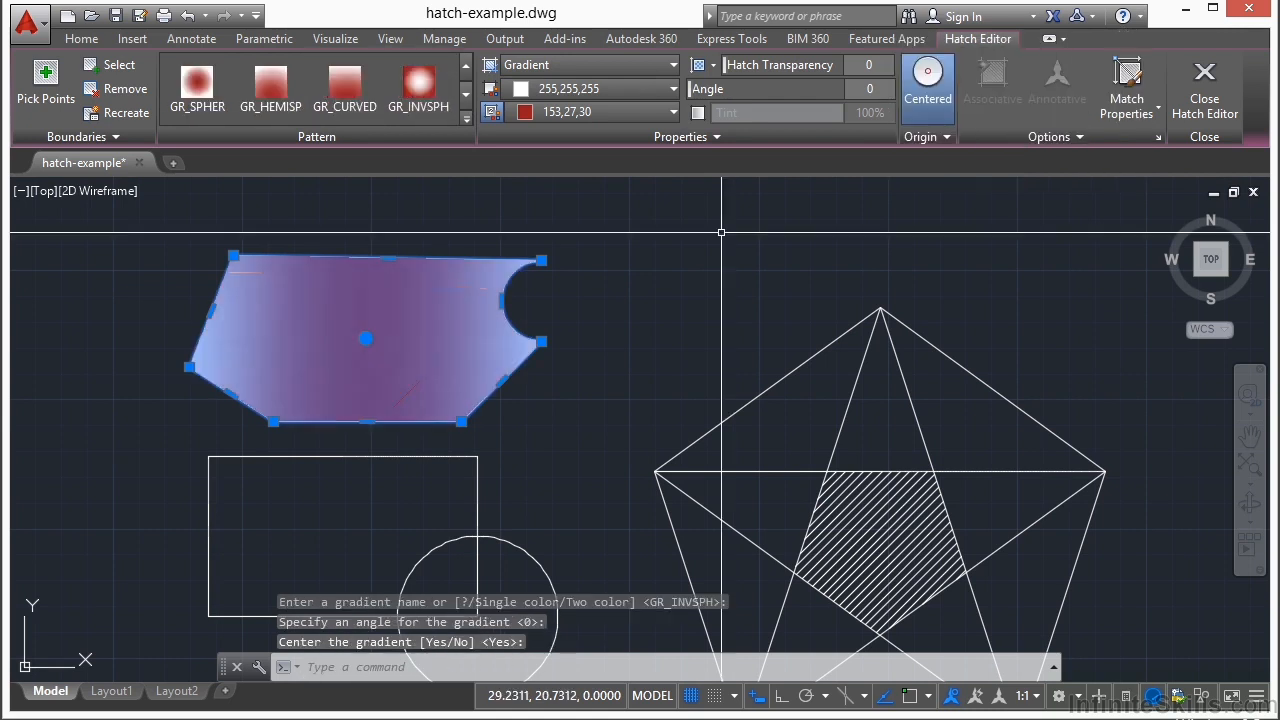
left_click(930, 137)
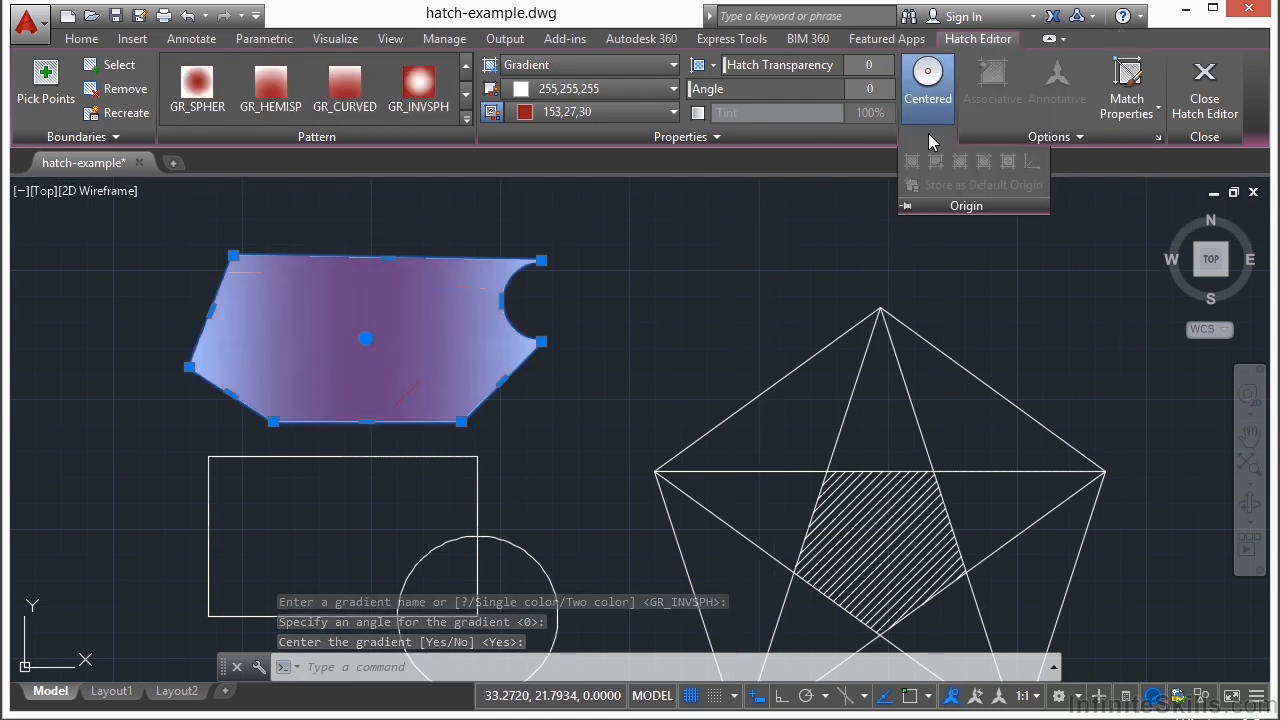
left_click(933, 76)
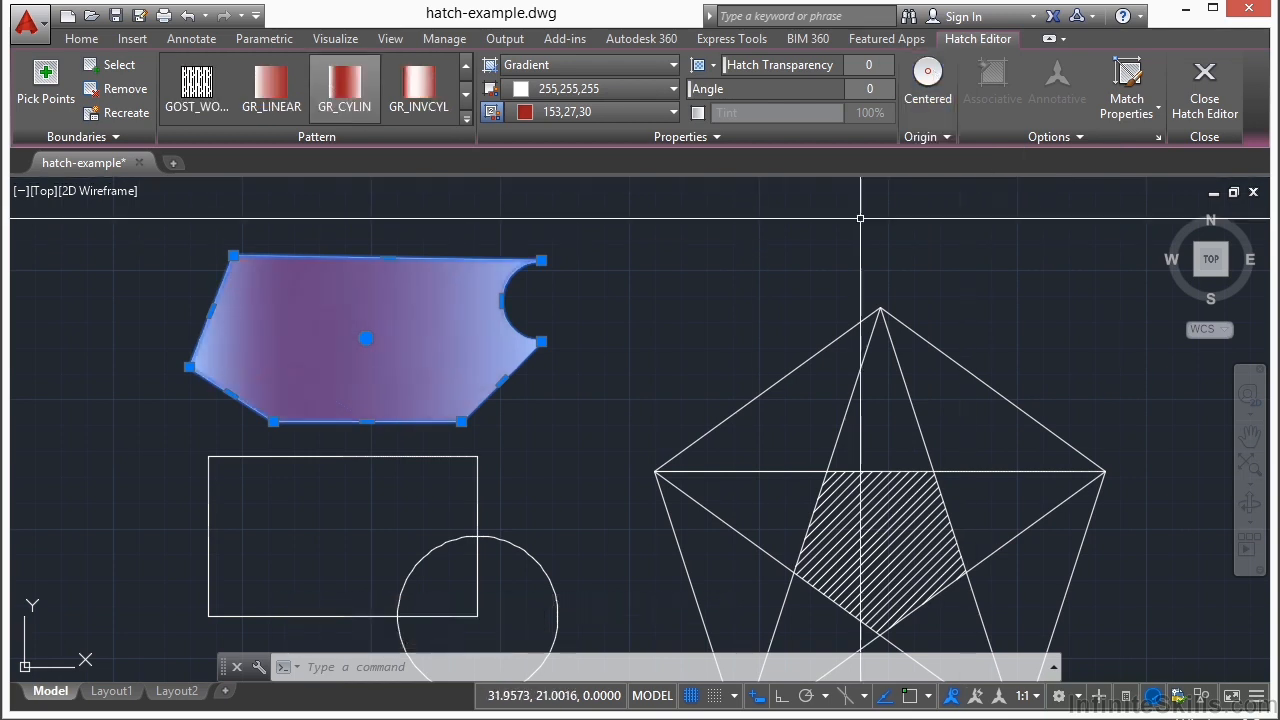
Step: Match the reshaped hatch's properties to the hatch in the center of the star and deselect it
left_click(1124, 110)
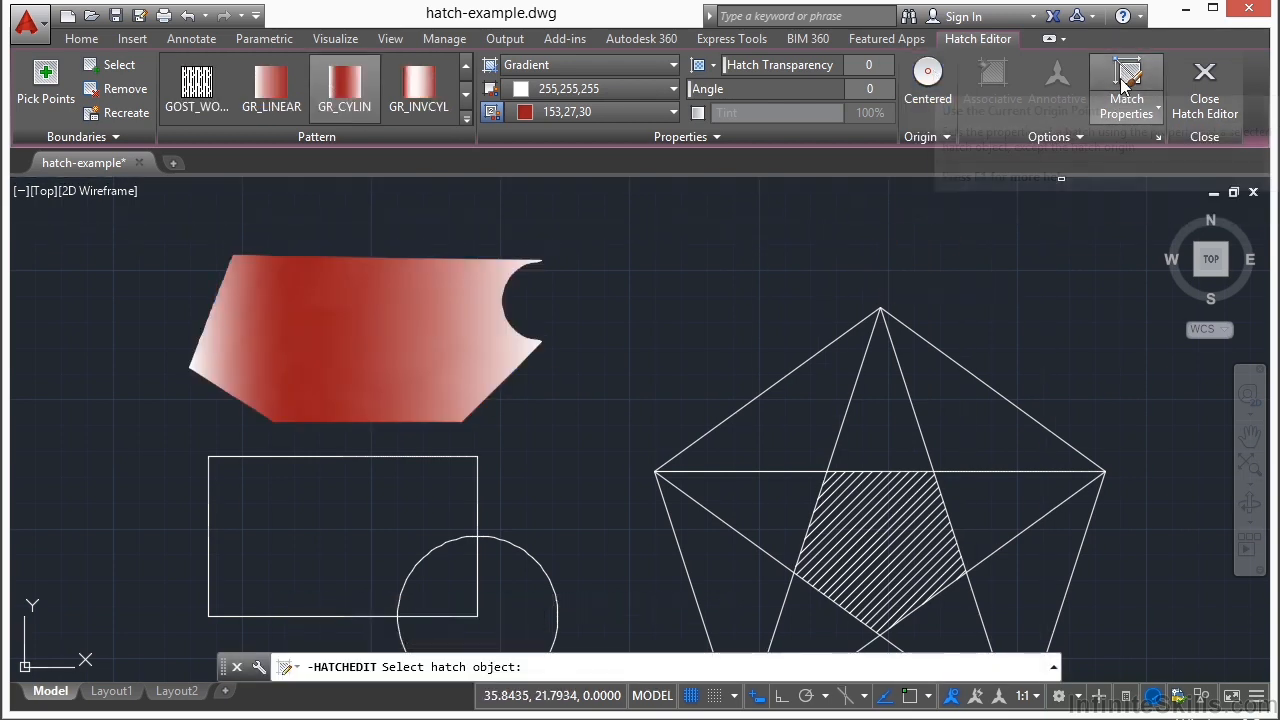
left_click(878, 525)
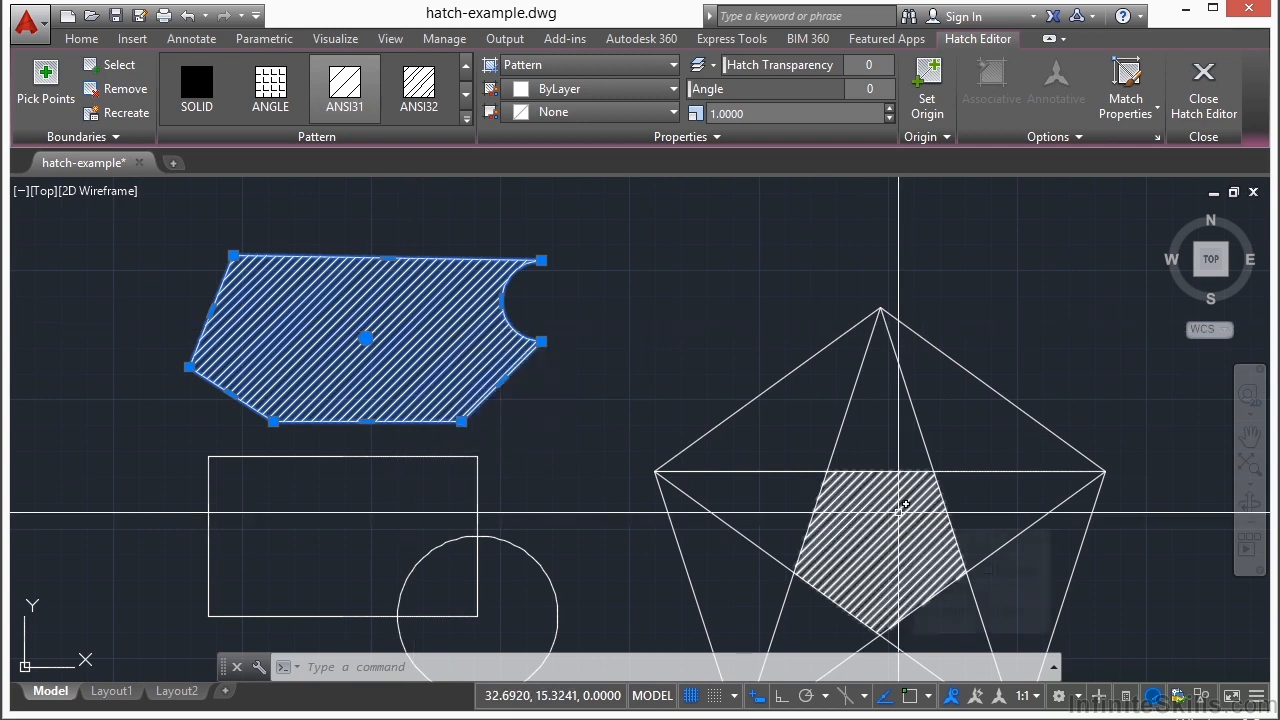
key("Escape")
scroll(653, 323, "down", 2)
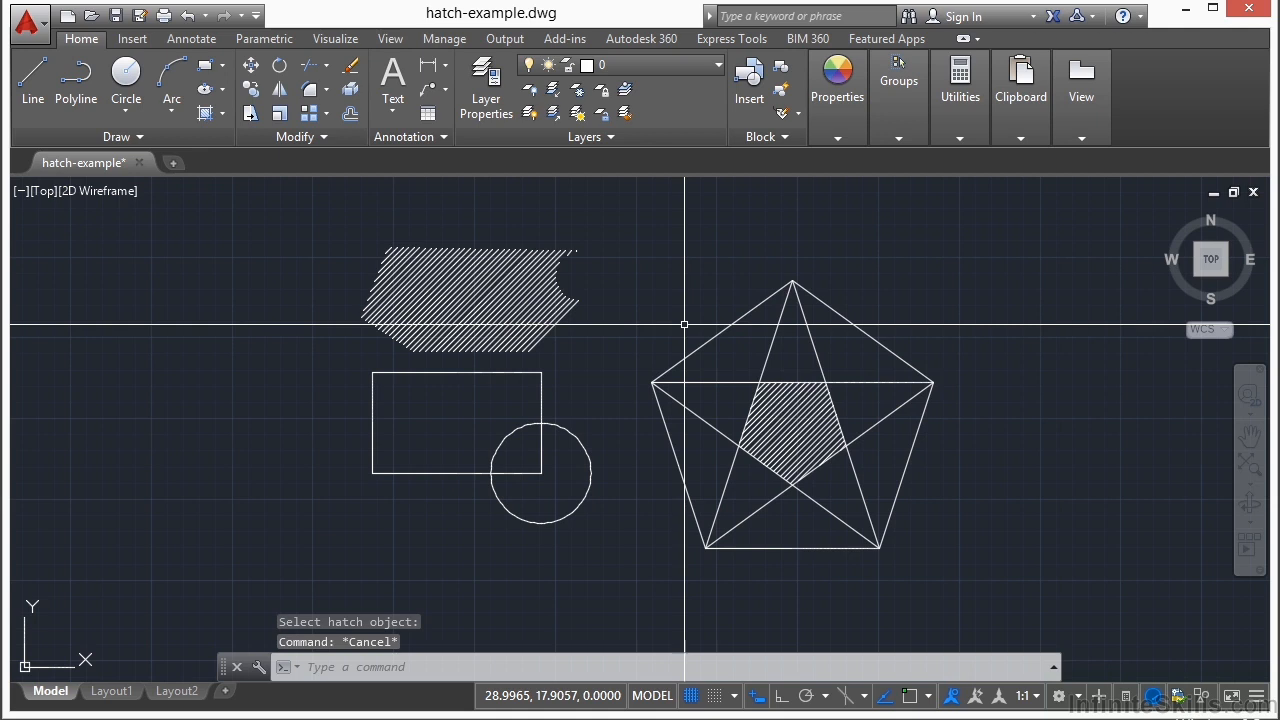
Step: Try a solid hatch using the whole pentagon outline as the selected boundary object, and undo that selection
key("Return")
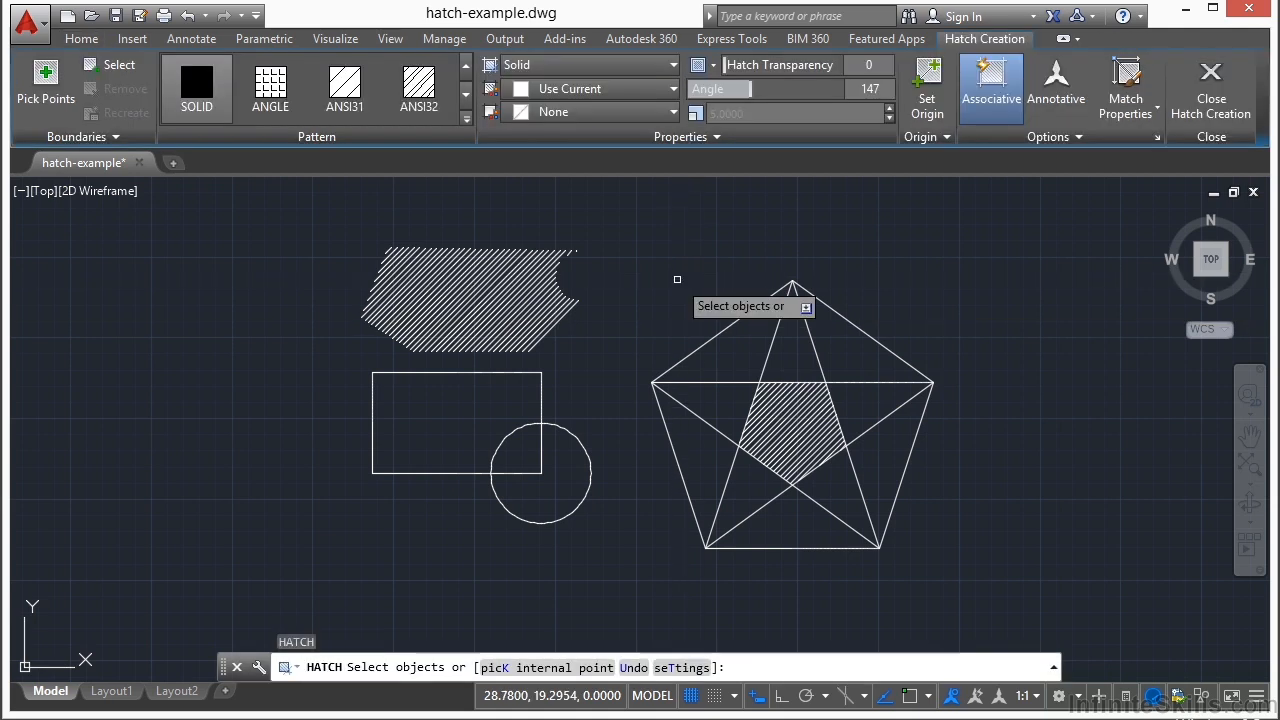
left_click(105, 68)
left_click(741, 318)
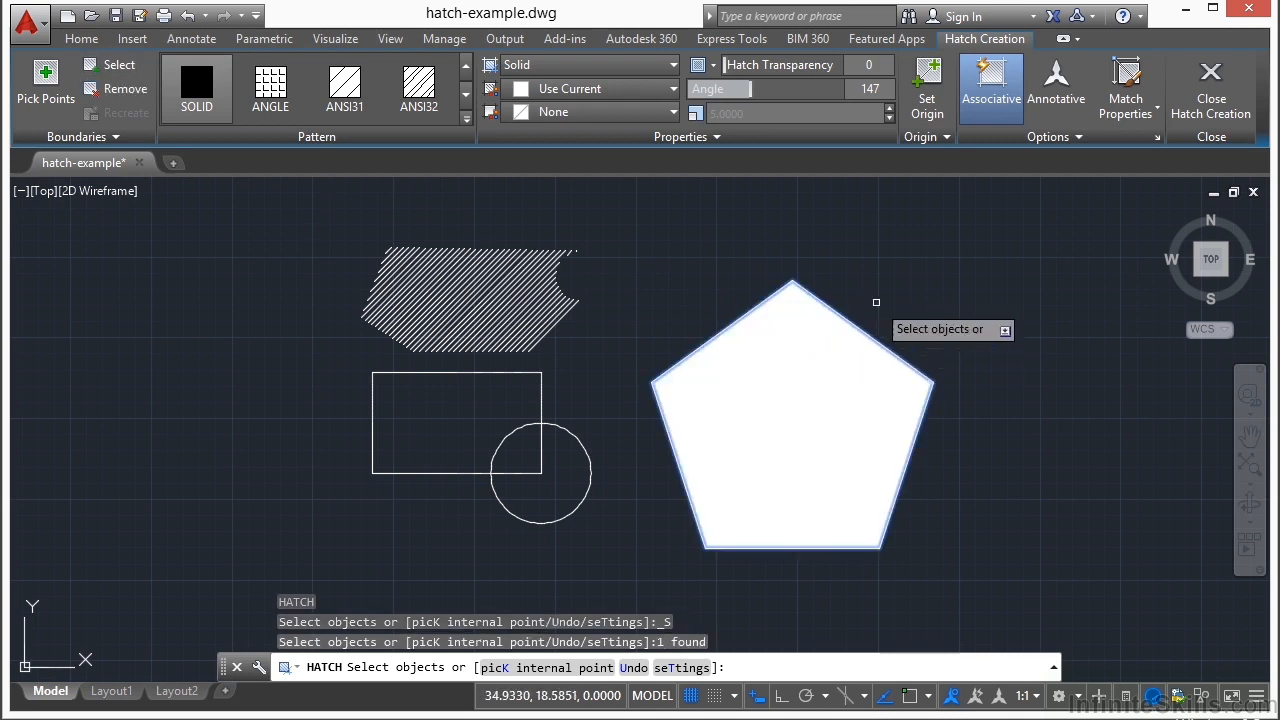
type("u")
key("Return")
Step: Try to bound the solid hatch with two star diagonals meeting at the pentagon's lower-right corner plus the pentagon outline
left_click(813, 336)
left_click(834, 513)
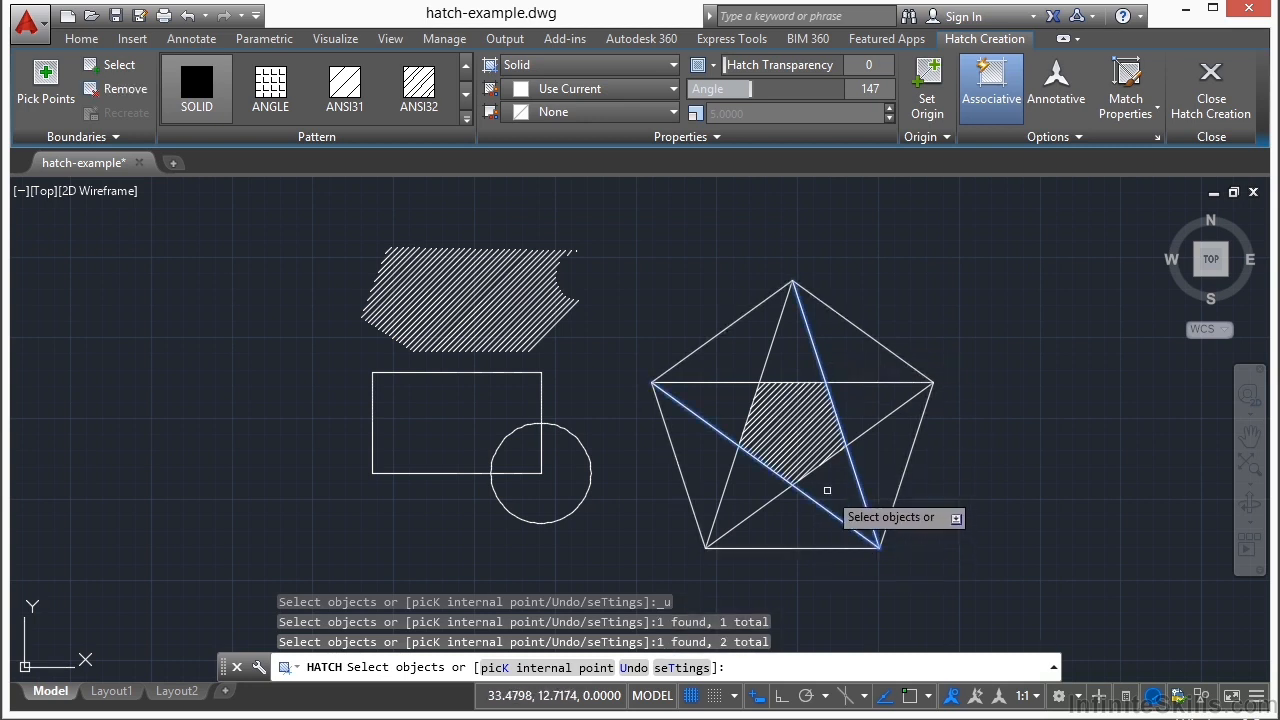
left_click(716, 336)
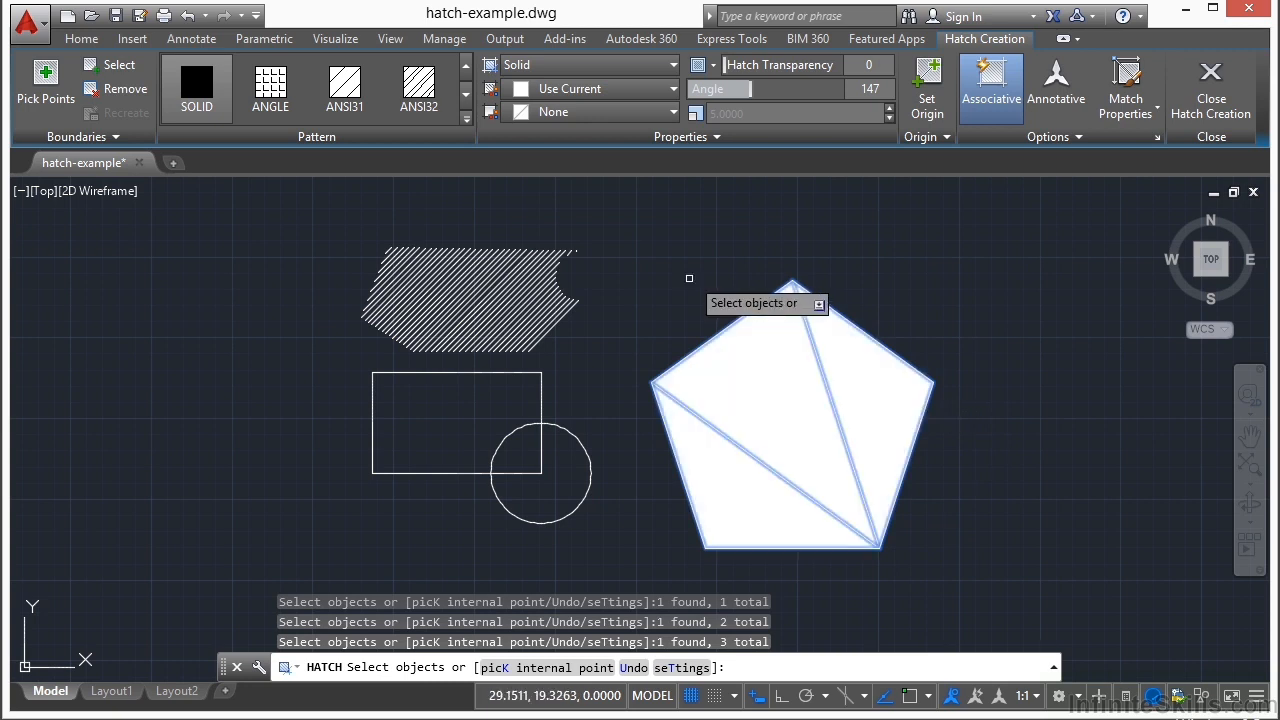
key("ctrl+z")
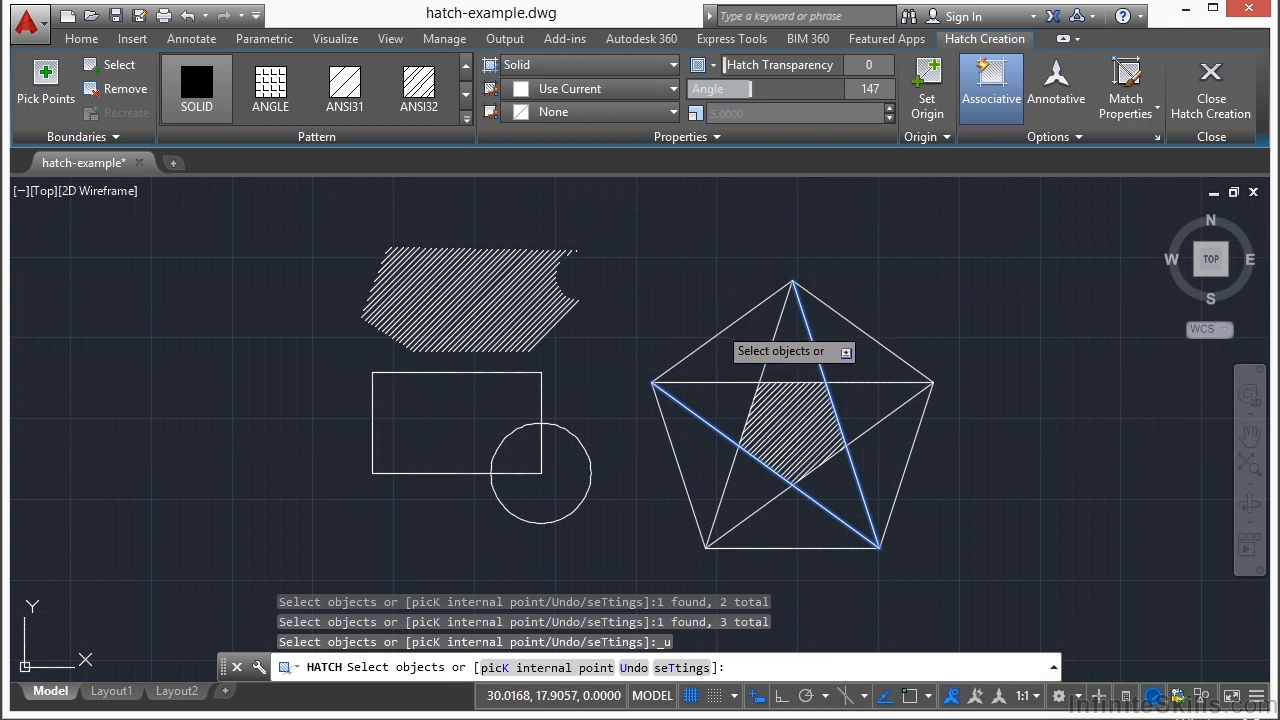
key("Escape")
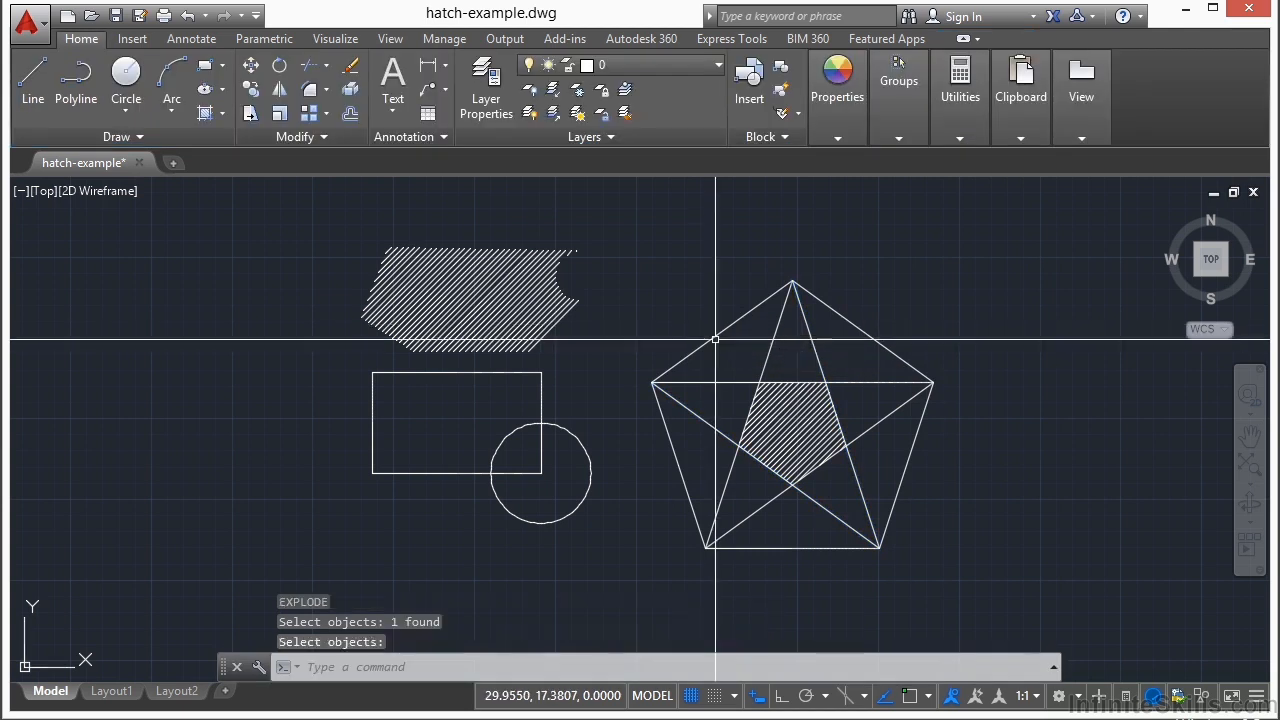
Step: Explode the pentagon into separate lines and check that its upper-left edge can be selected individually
left_click(716, 336)
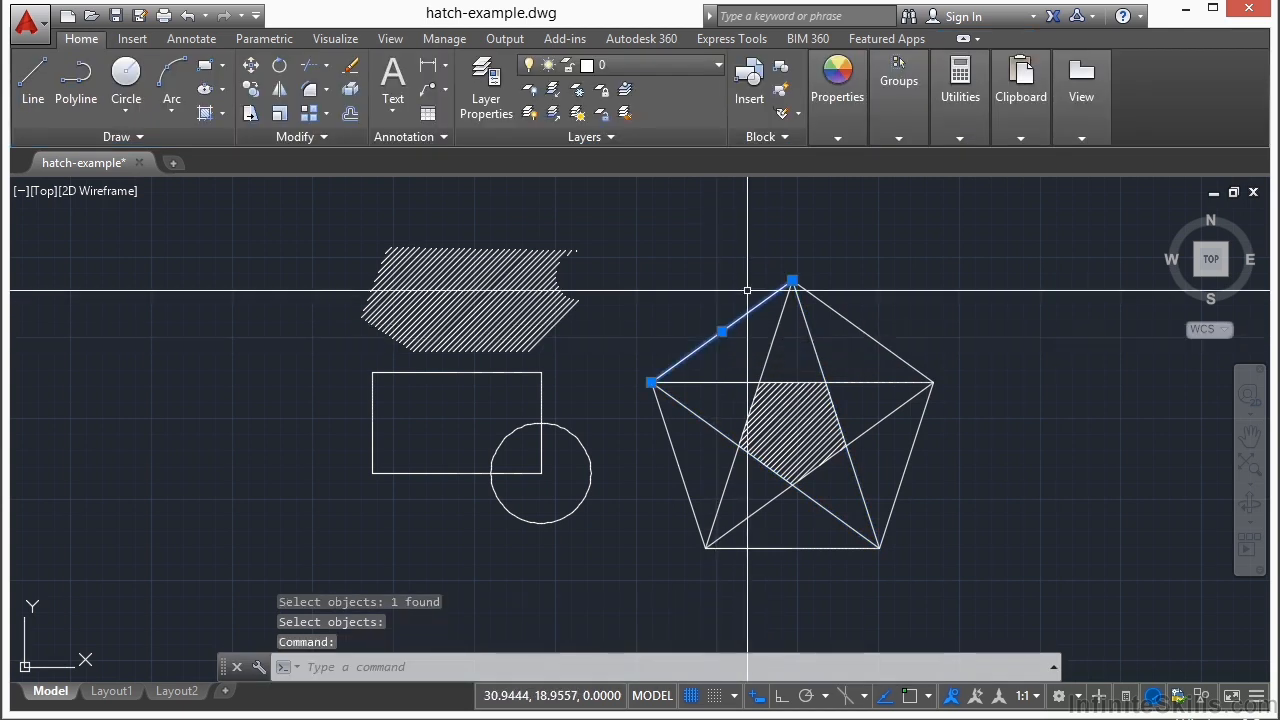
key("Escape")
Step: Create a solid hatch in the large triangle, selecting the pentagon's upper-left edge and the two star diagonals as boundary objects
type("h")
key("Return")
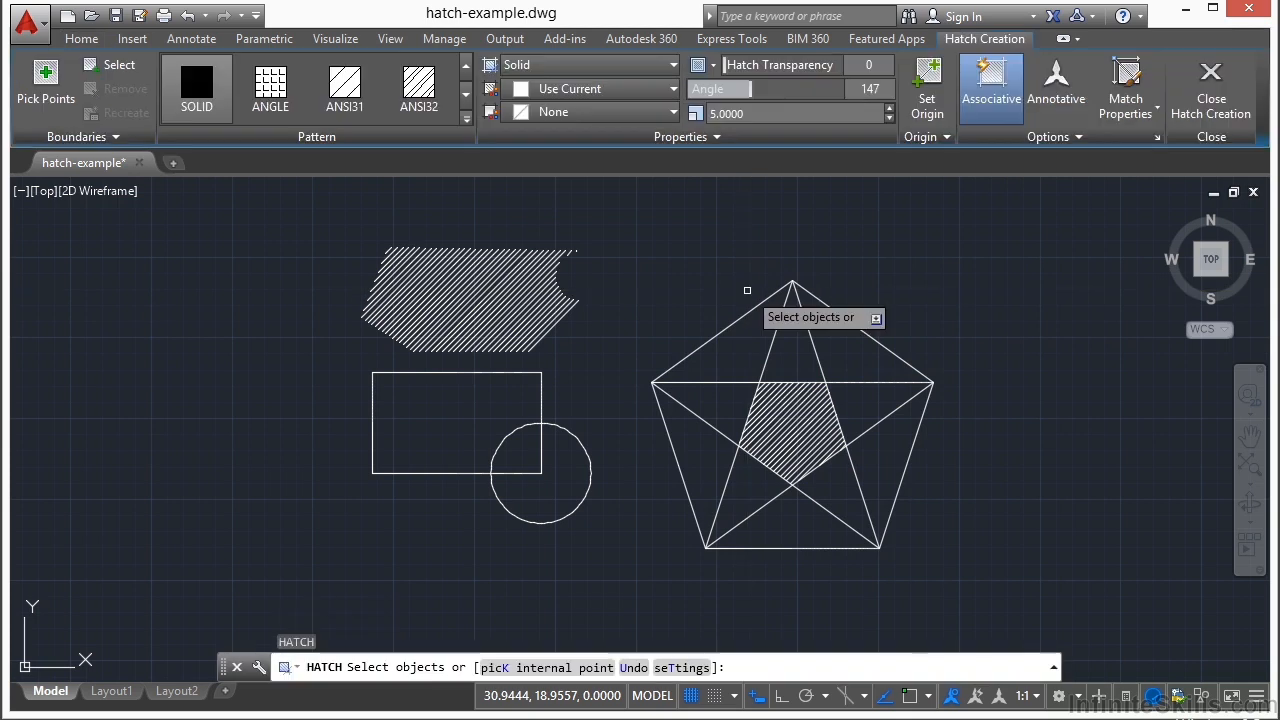
left_click(762, 306)
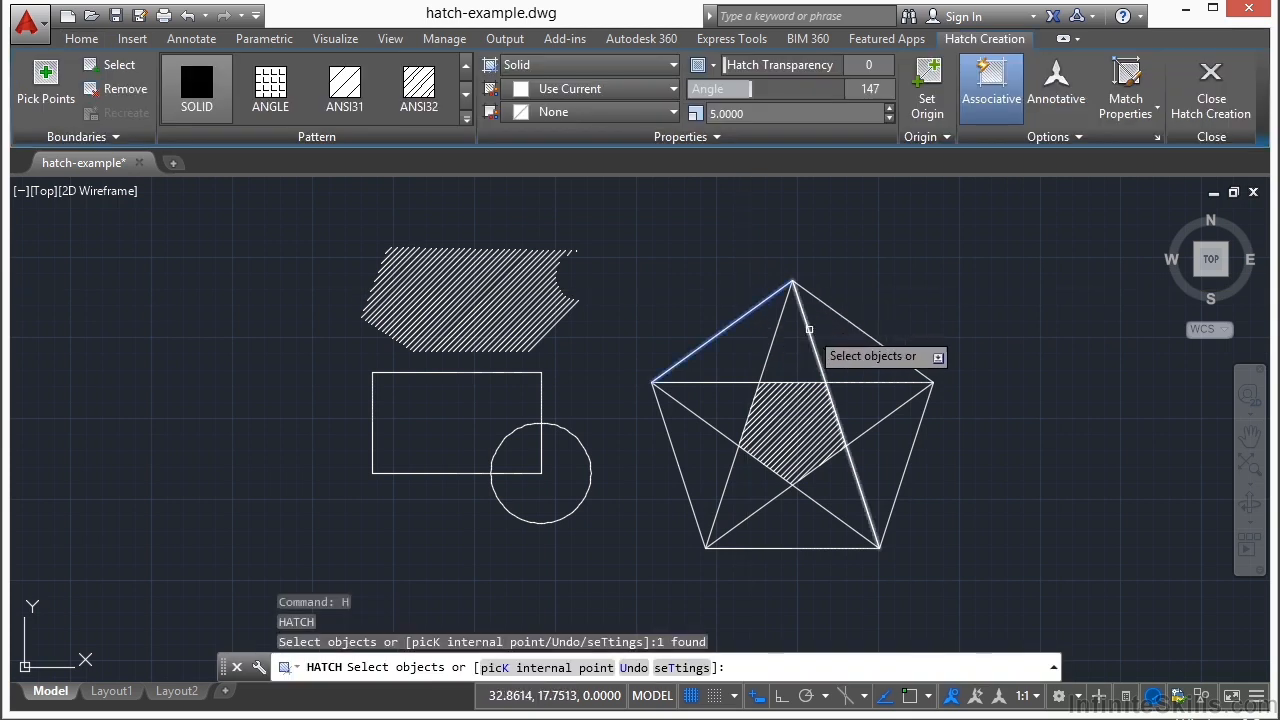
left_click(806, 328)
left_click(836, 519)
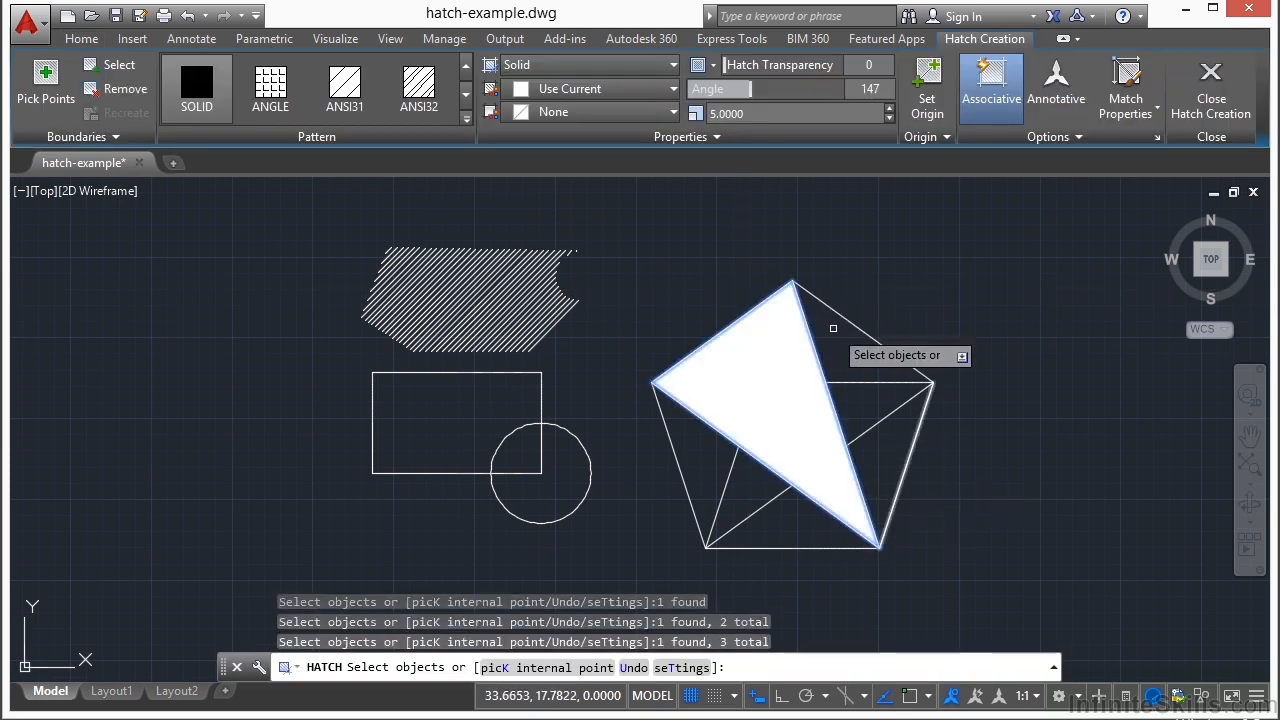
key("Return")
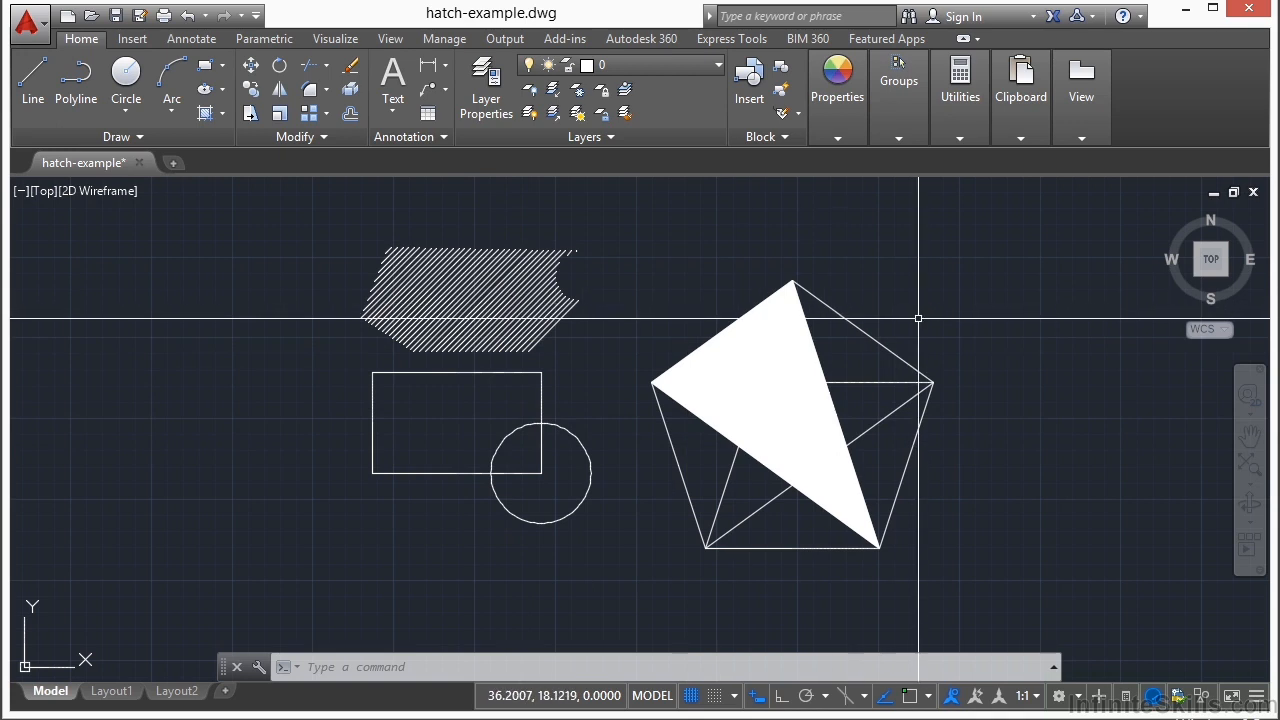
middle_click_drag(914, 314, 796, 318)
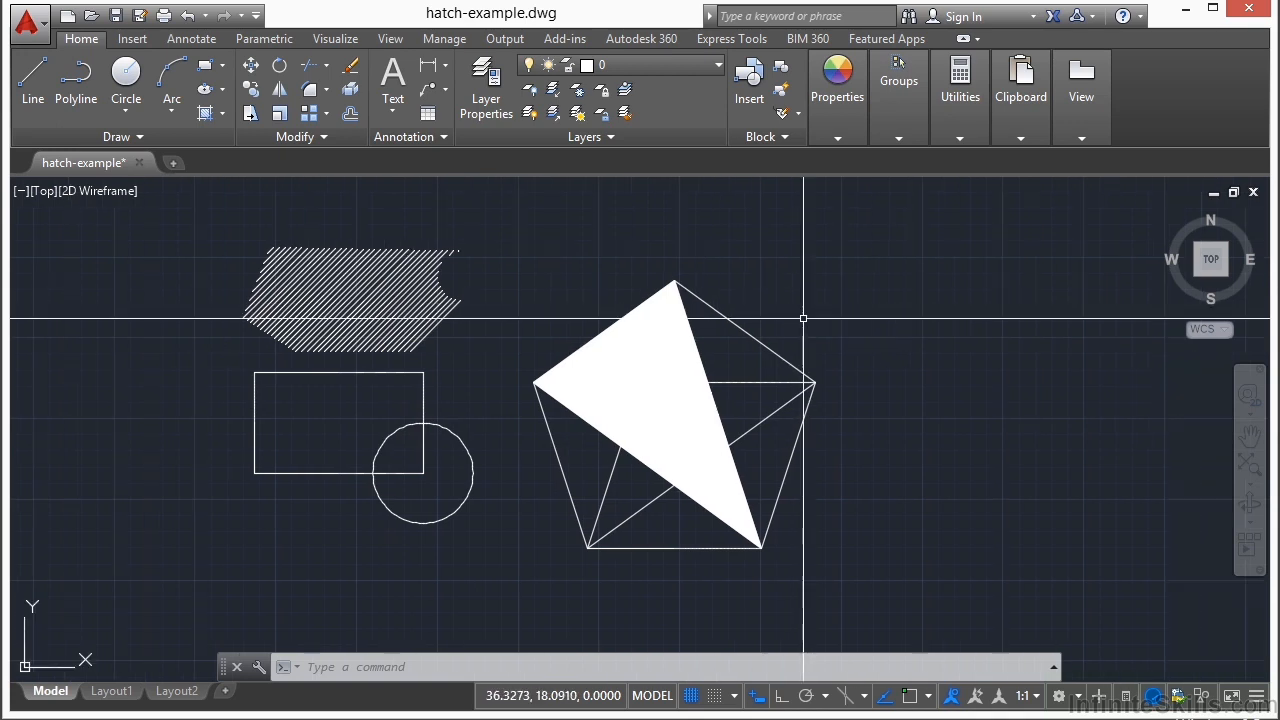
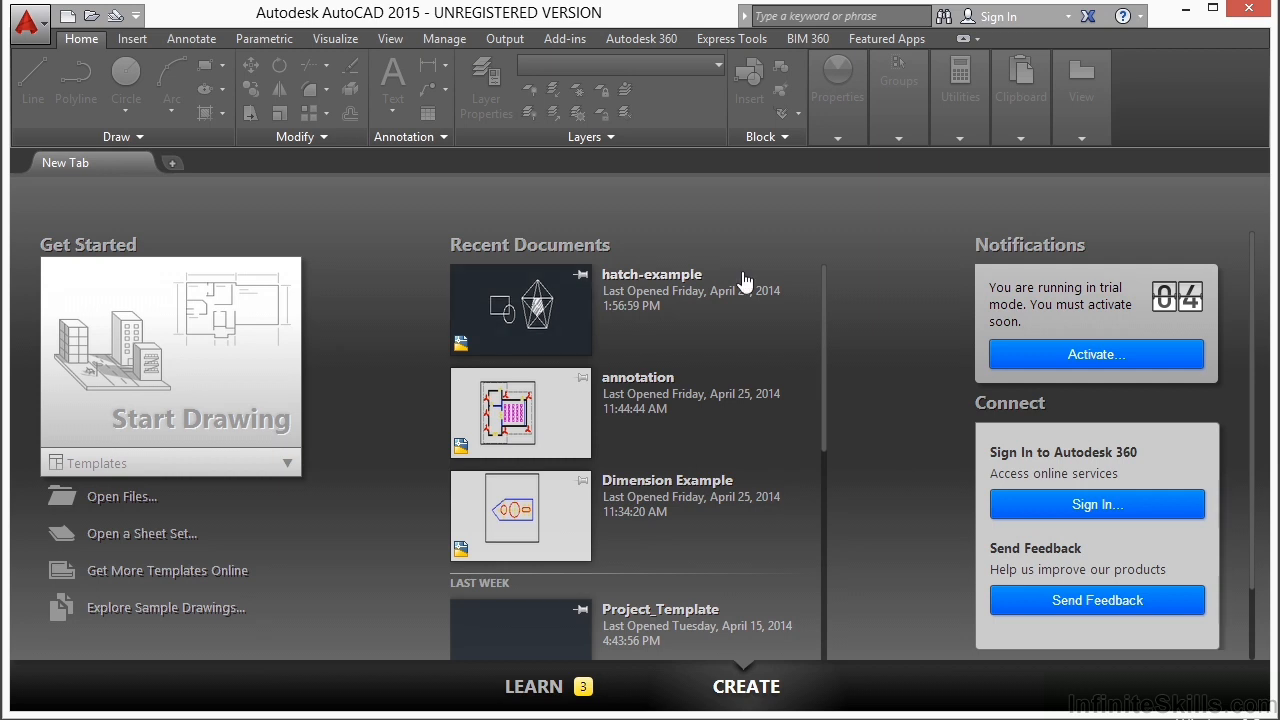
Step: Open the Project_Template.dwg drawing from the 09 folder
left_click(135, 497)
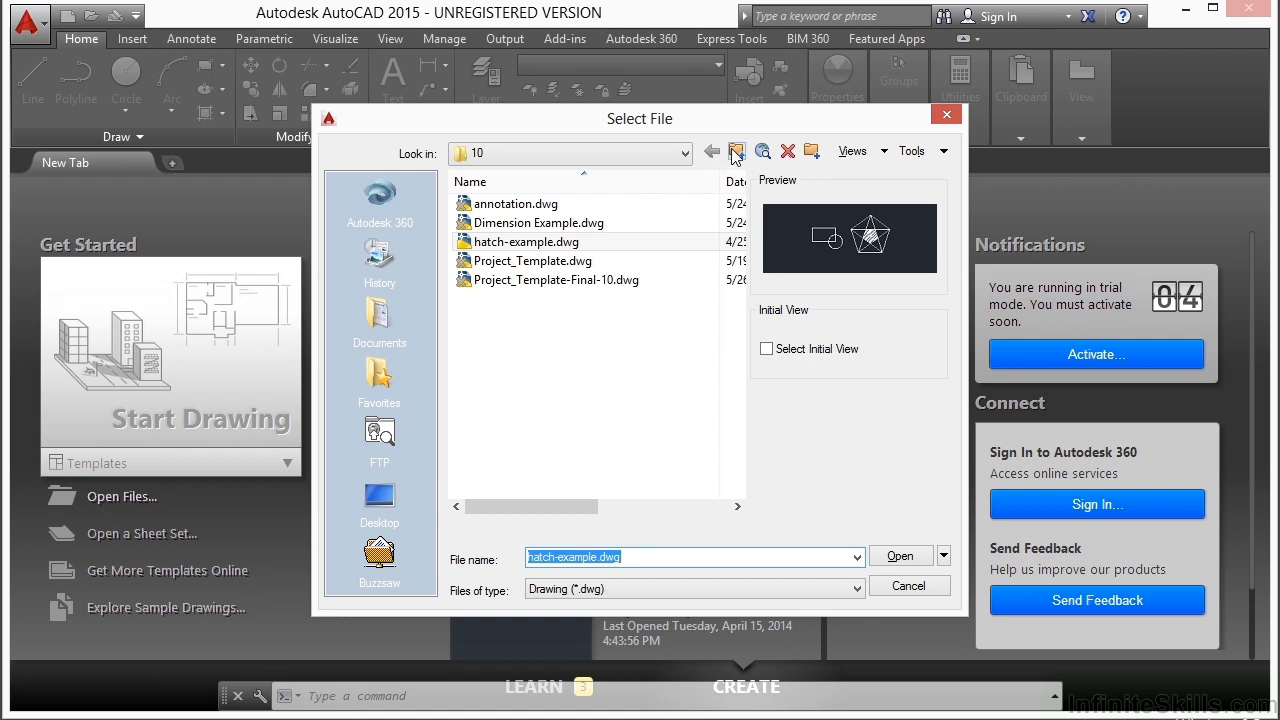
left_click(735, 151)
double_click(543, 318)
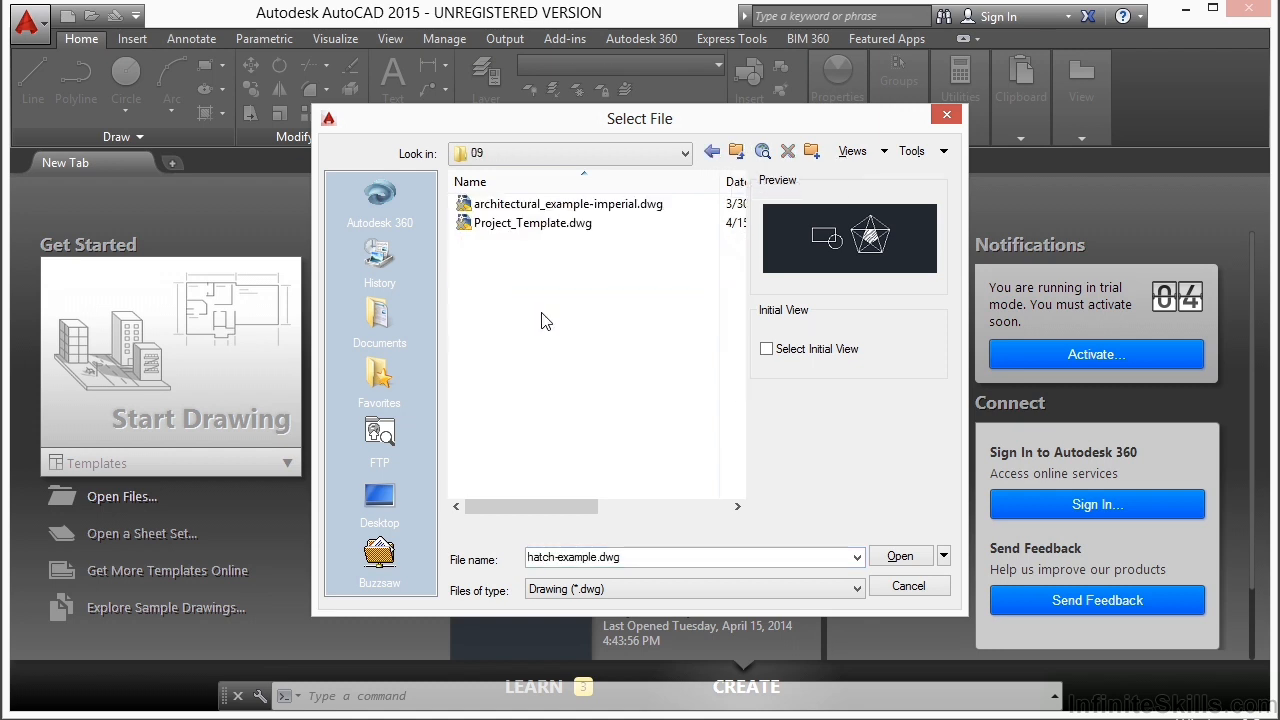
left_click(557, 224)
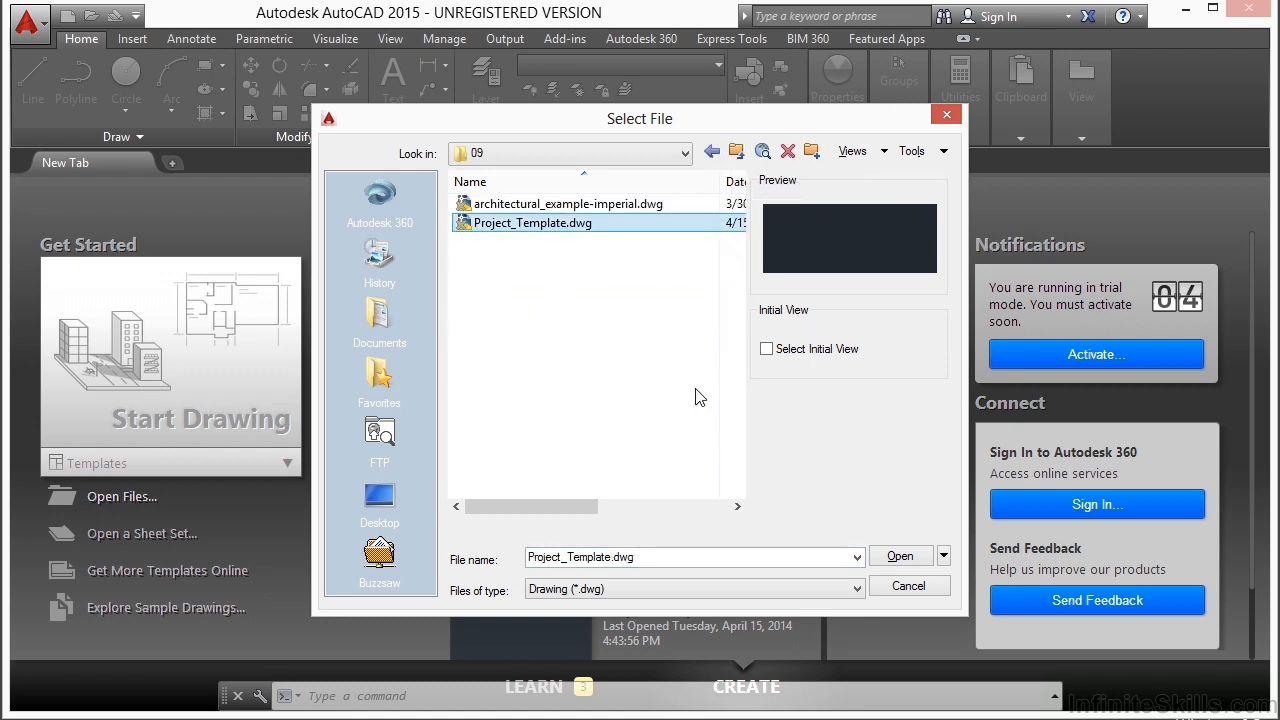
left_click(898, 556)
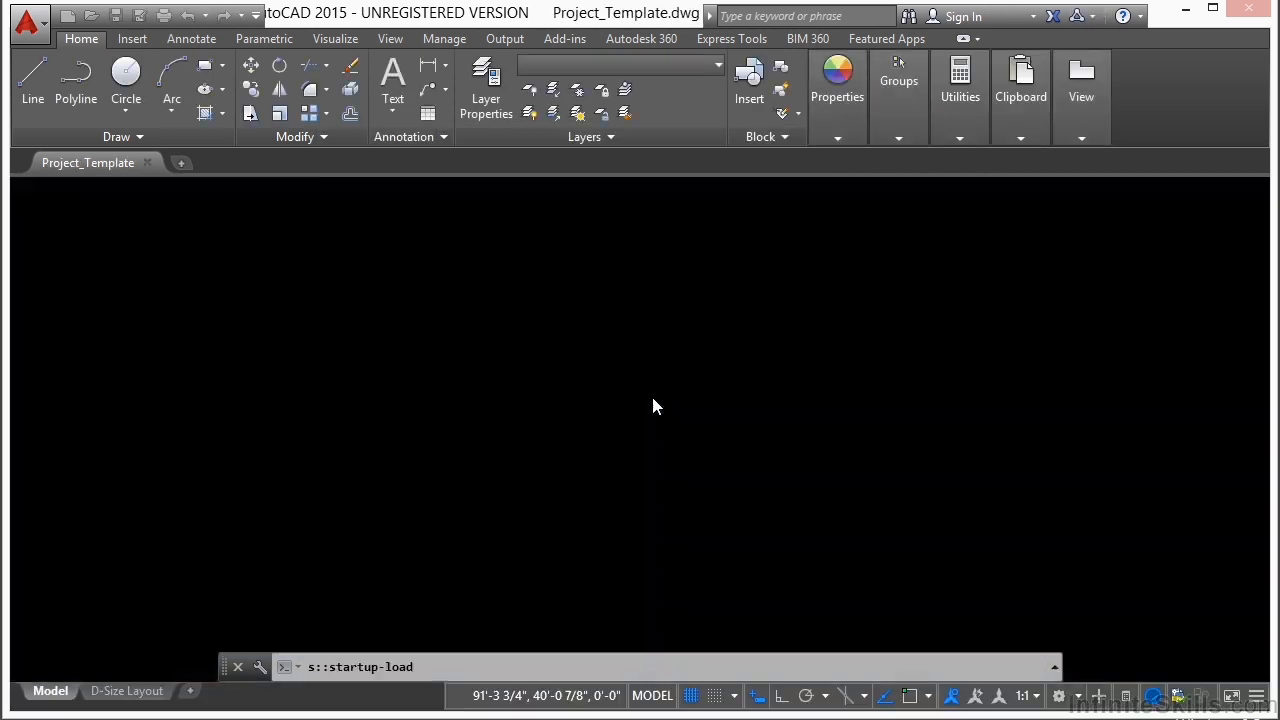
Step: Save the drawing as Project_Template.dwg in the 10 folder, replacing the existing file
type("sa")
key("Return")
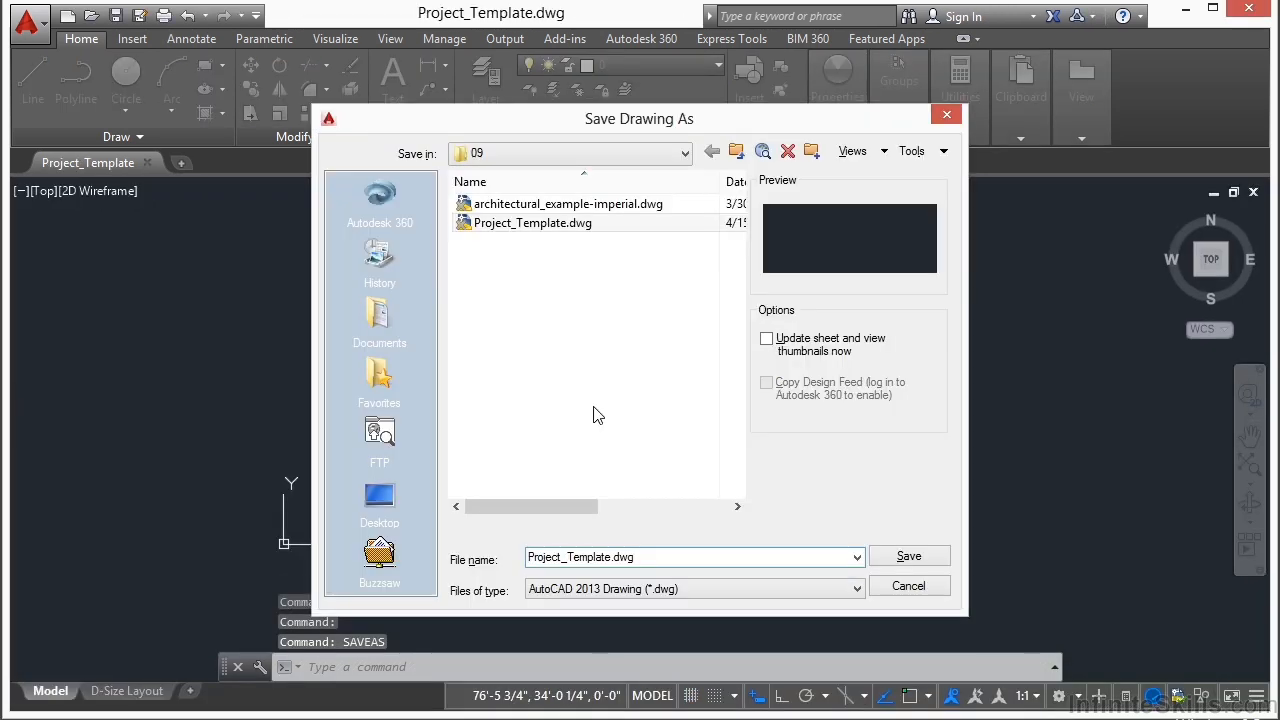
left_click(736, 151)
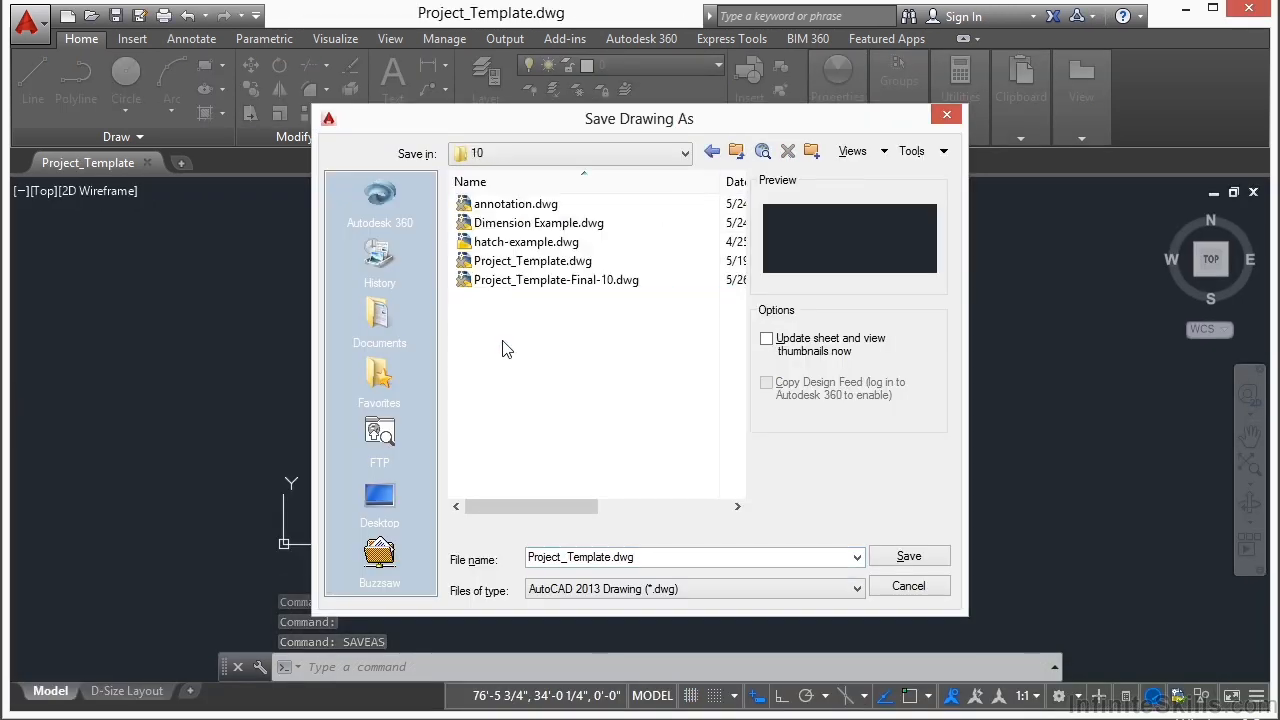
left_click(553, 262)
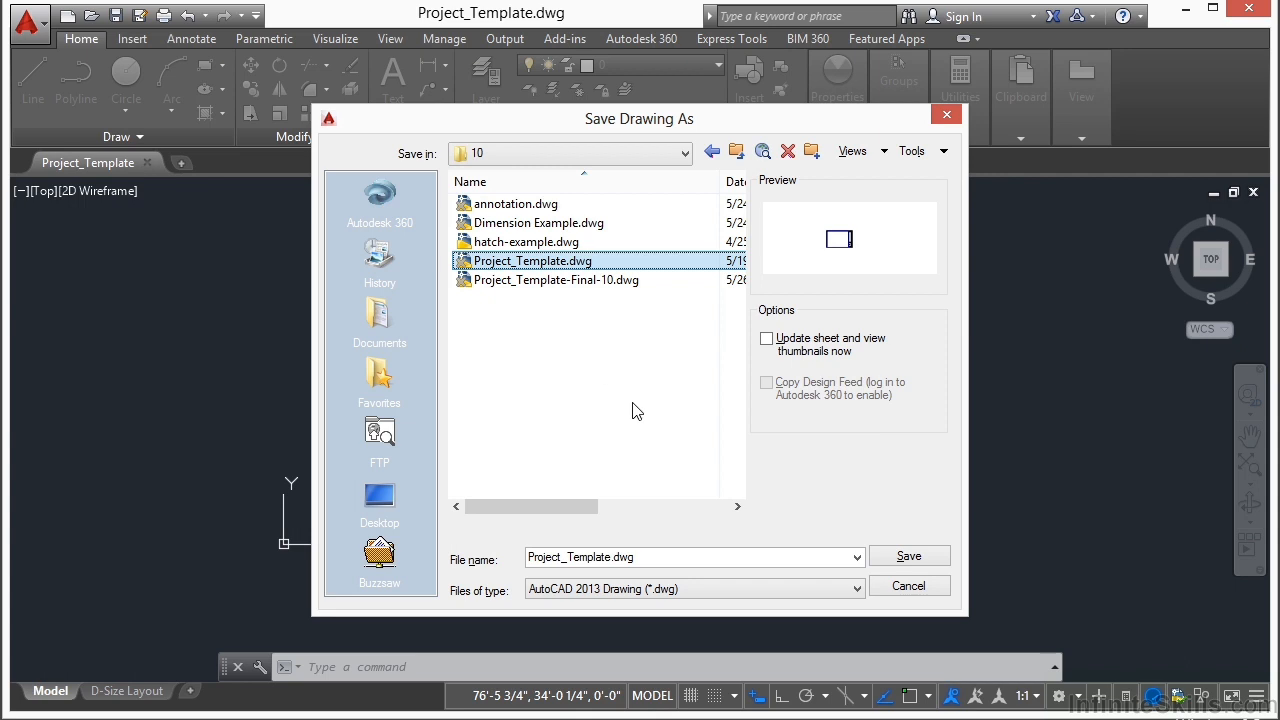
left_click(926, 559)
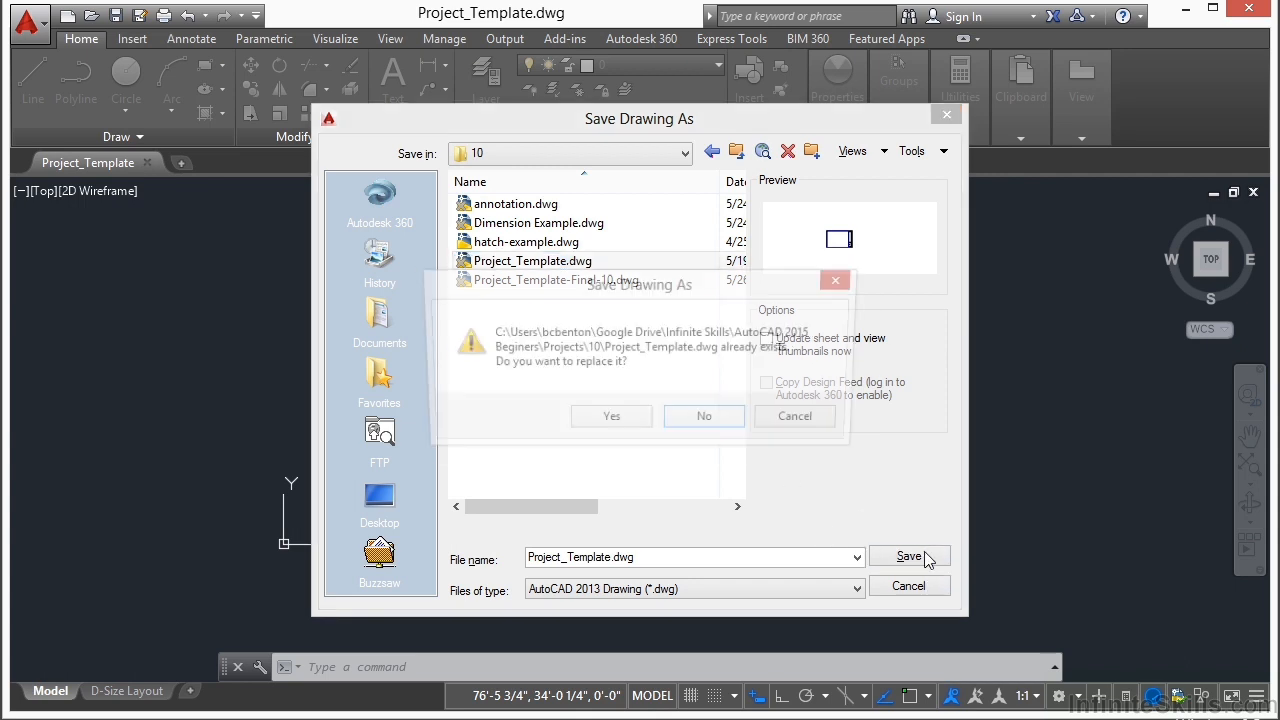
left_click(626, 416)
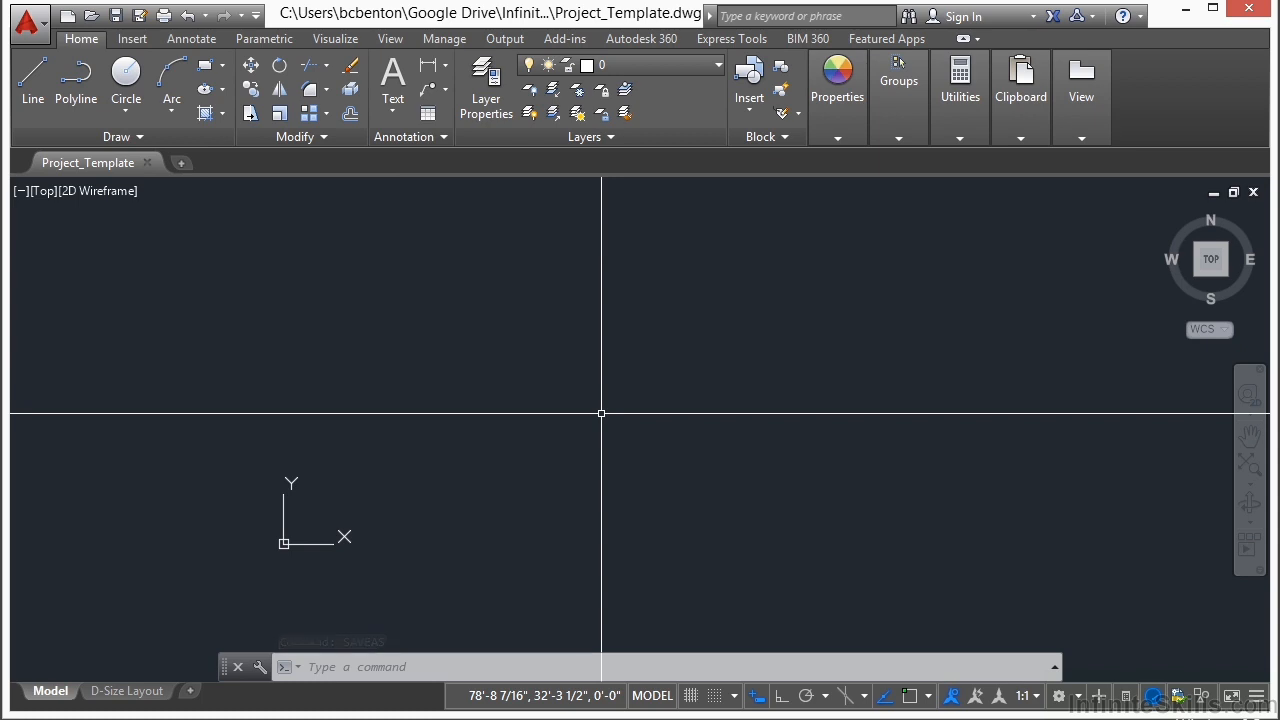
Step: Review the template's existing layers in the Layer Properties Manager, and close it
type("la")
key("Return")
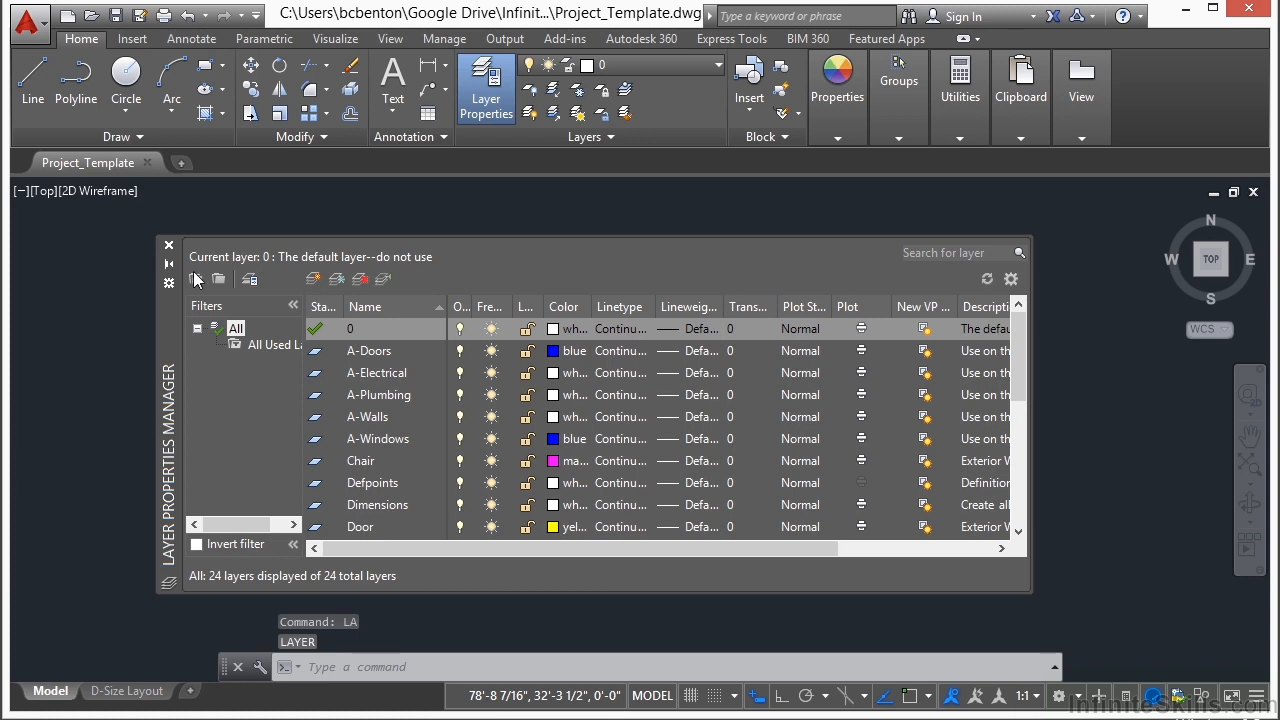
left_click(168, 245)
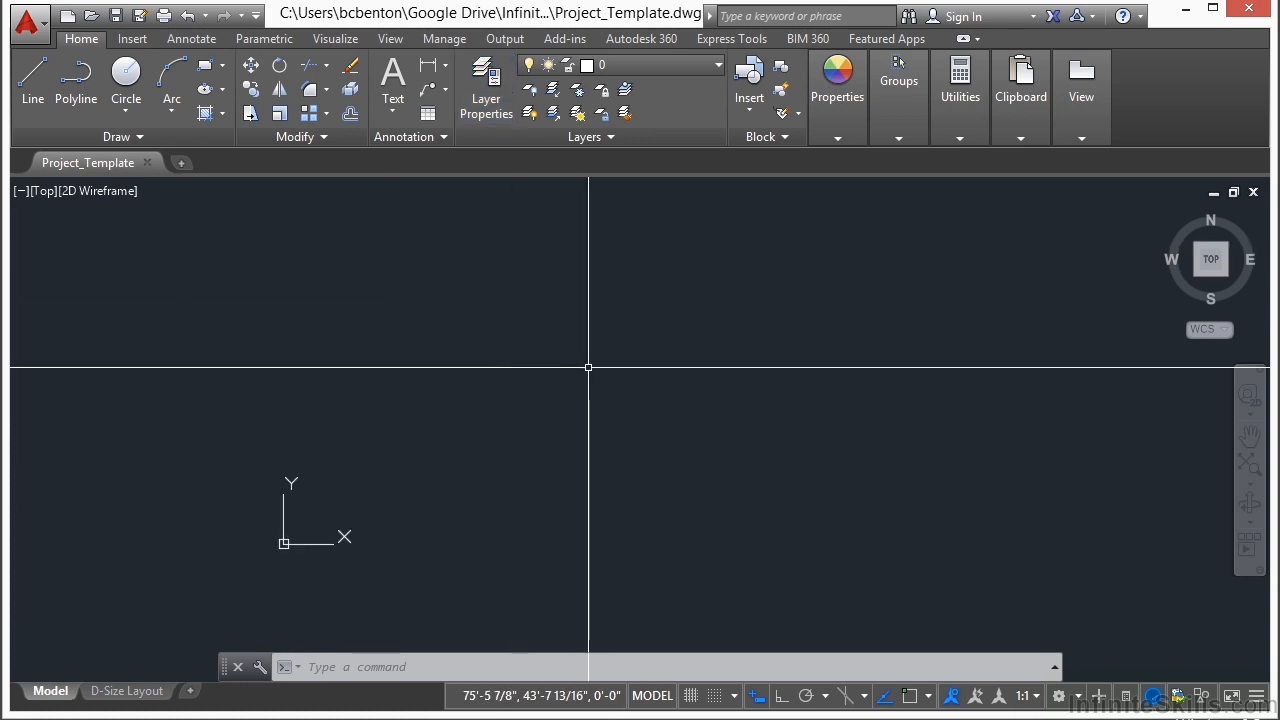
Step: Create a text style named Notes with a text height of 1/8" and apply it
type("STYLE")
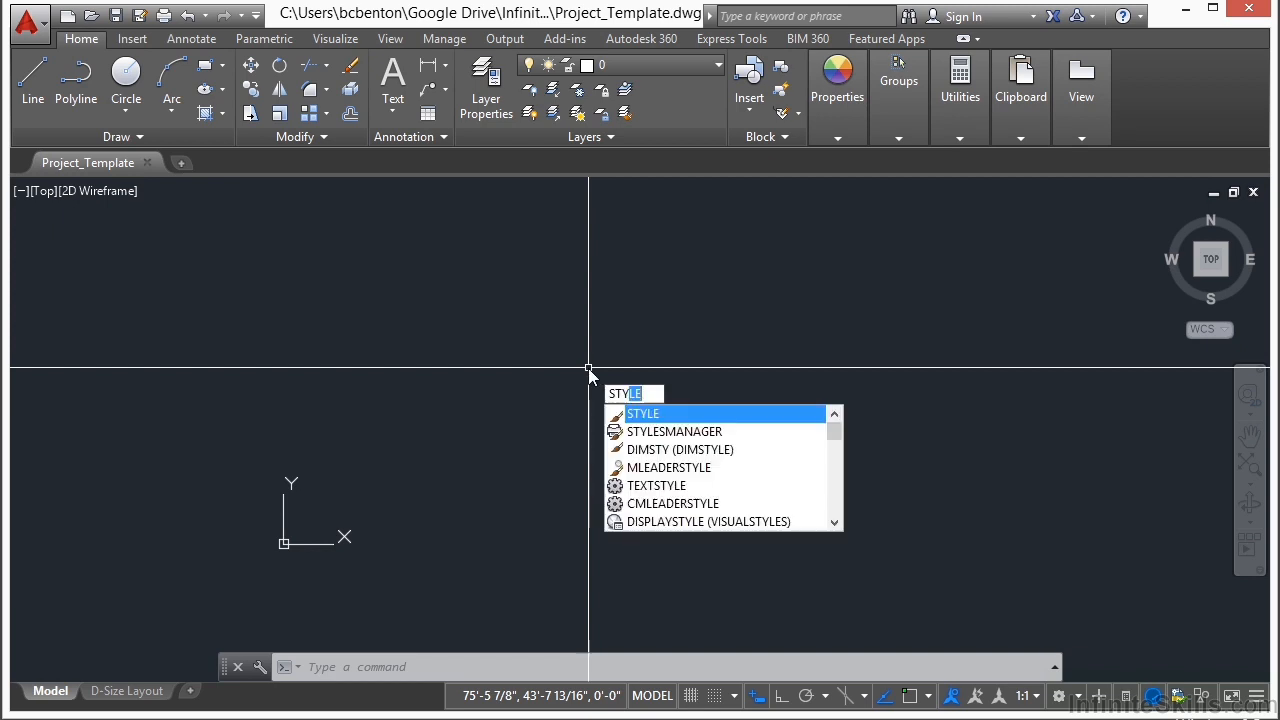
key("Return")
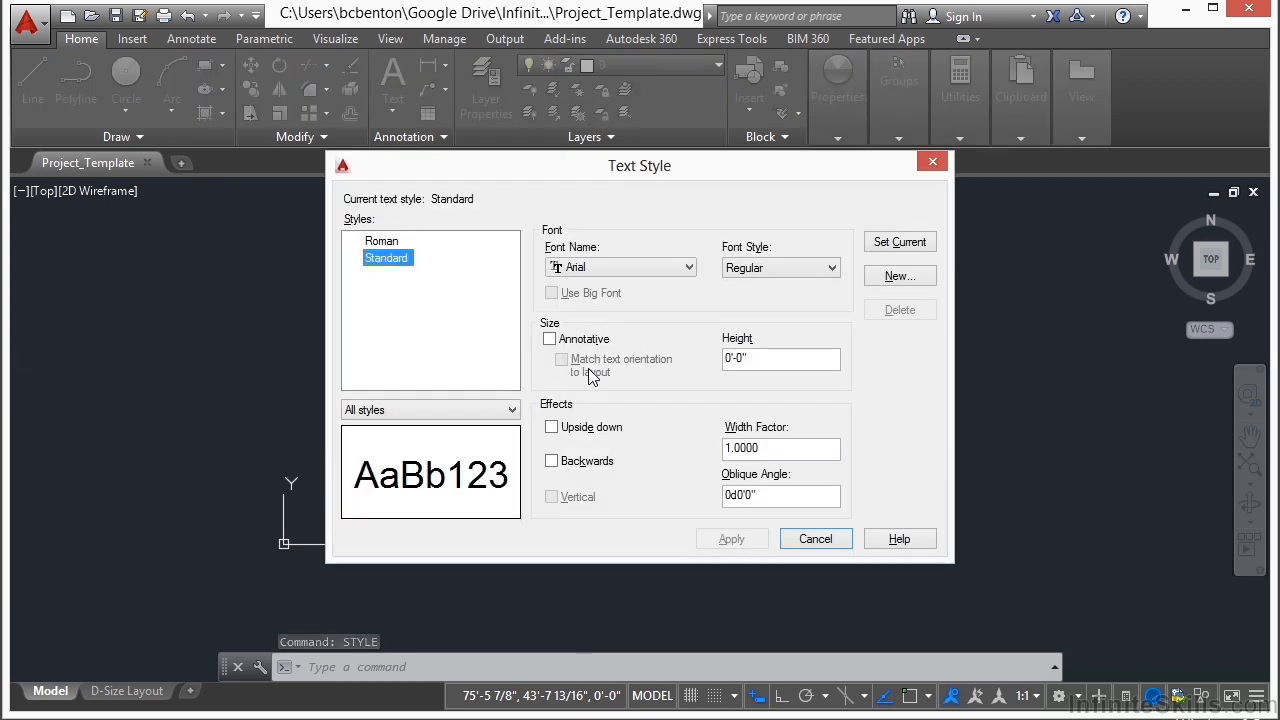
left_click(902, 276)
type("Notes")
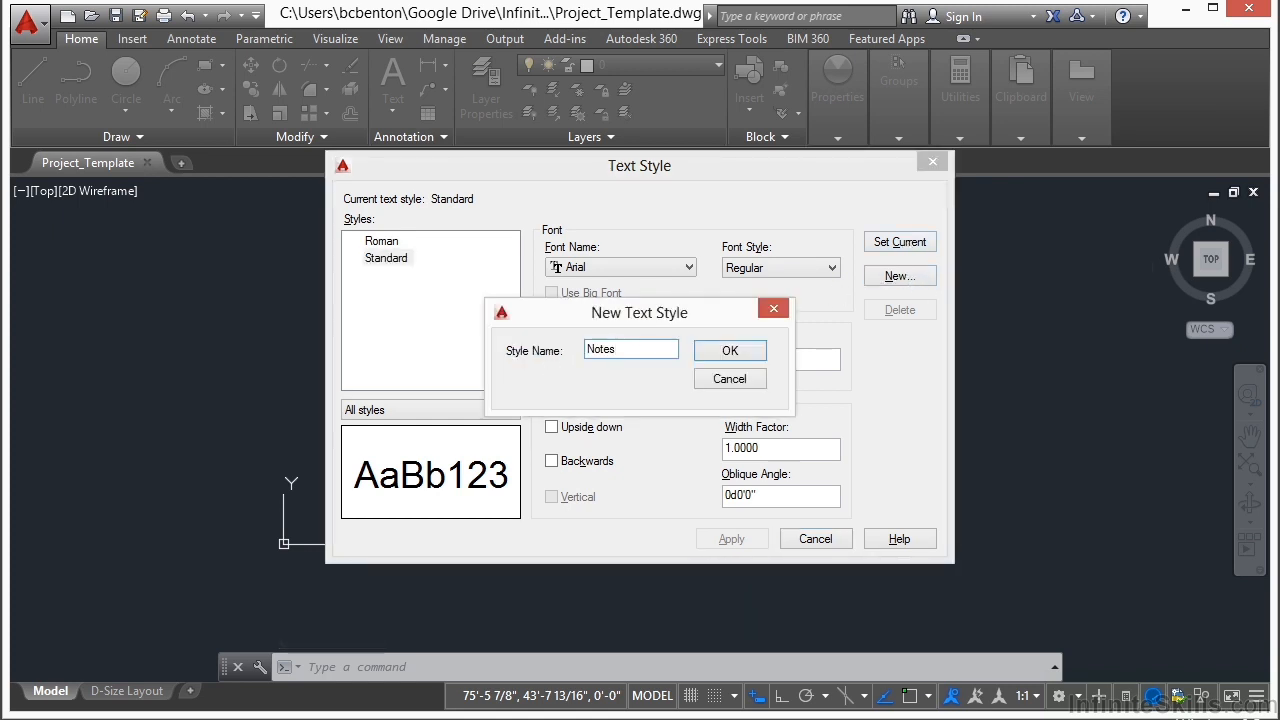
left_click(732, 350)
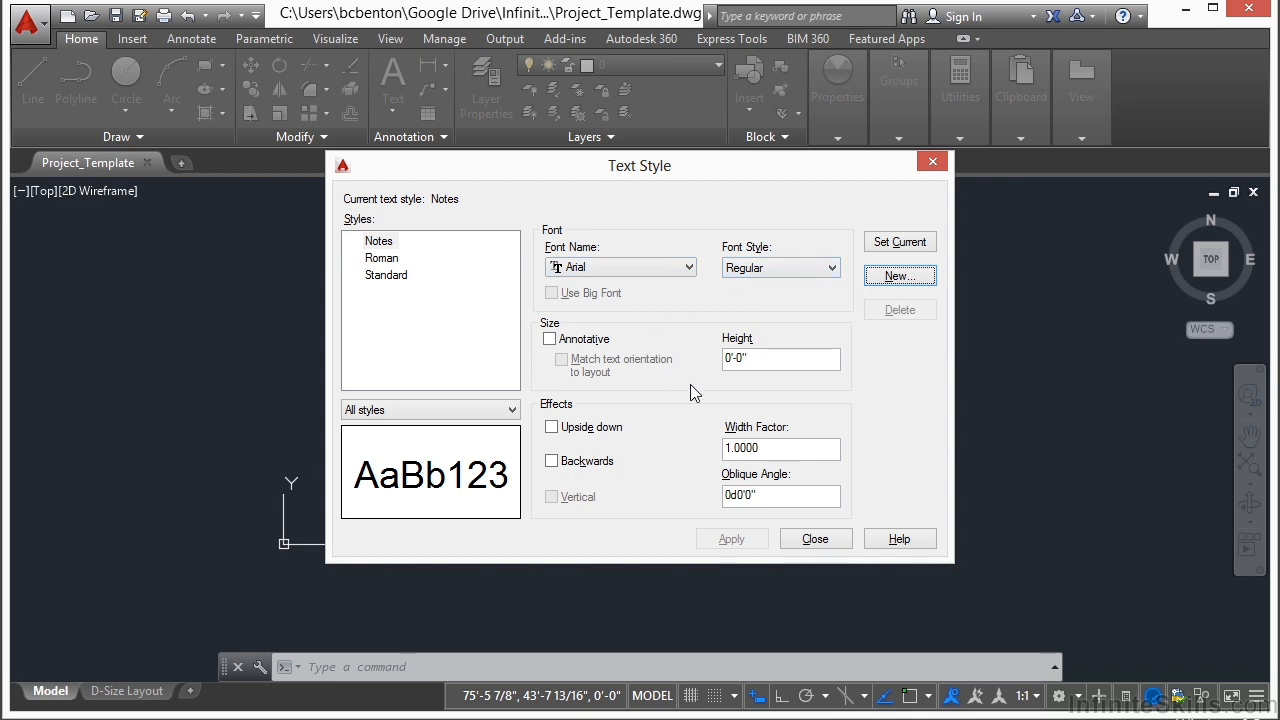
left_click(766, 366)
left_click_drag(766, 366, 717, 366)
type("1/8\"")
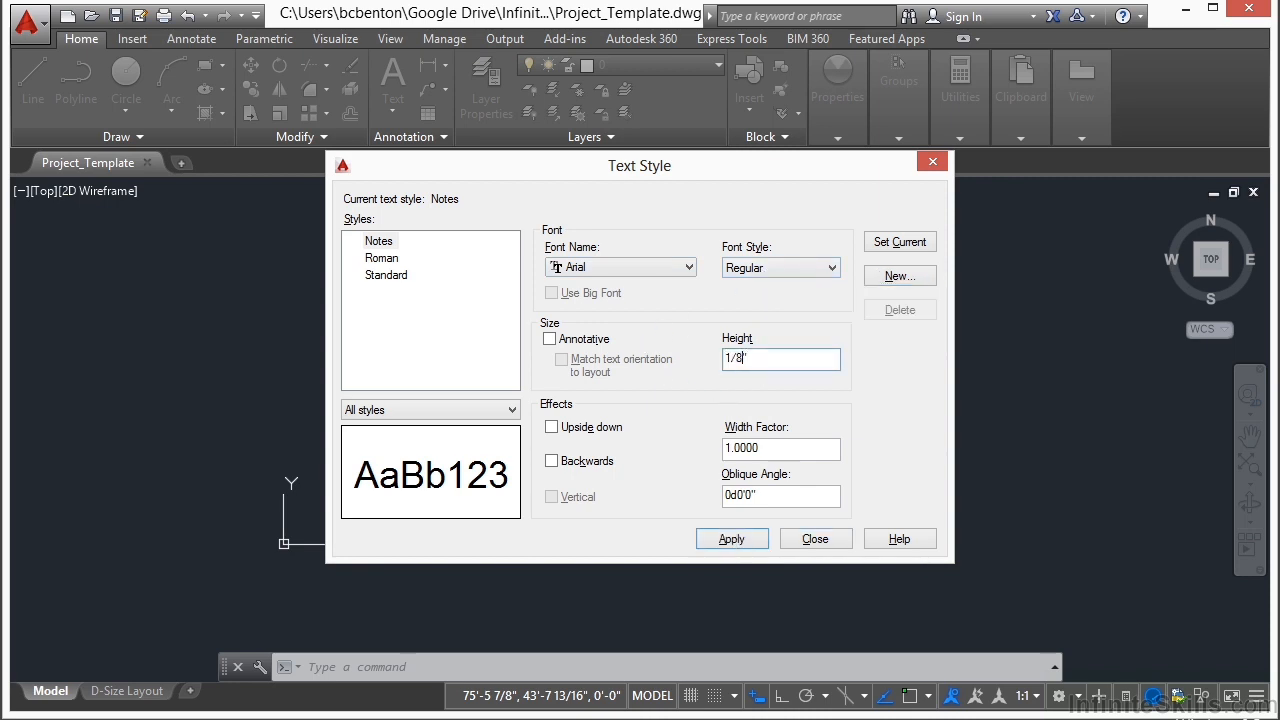
left_click(728, 448)
left_click(732, 539)
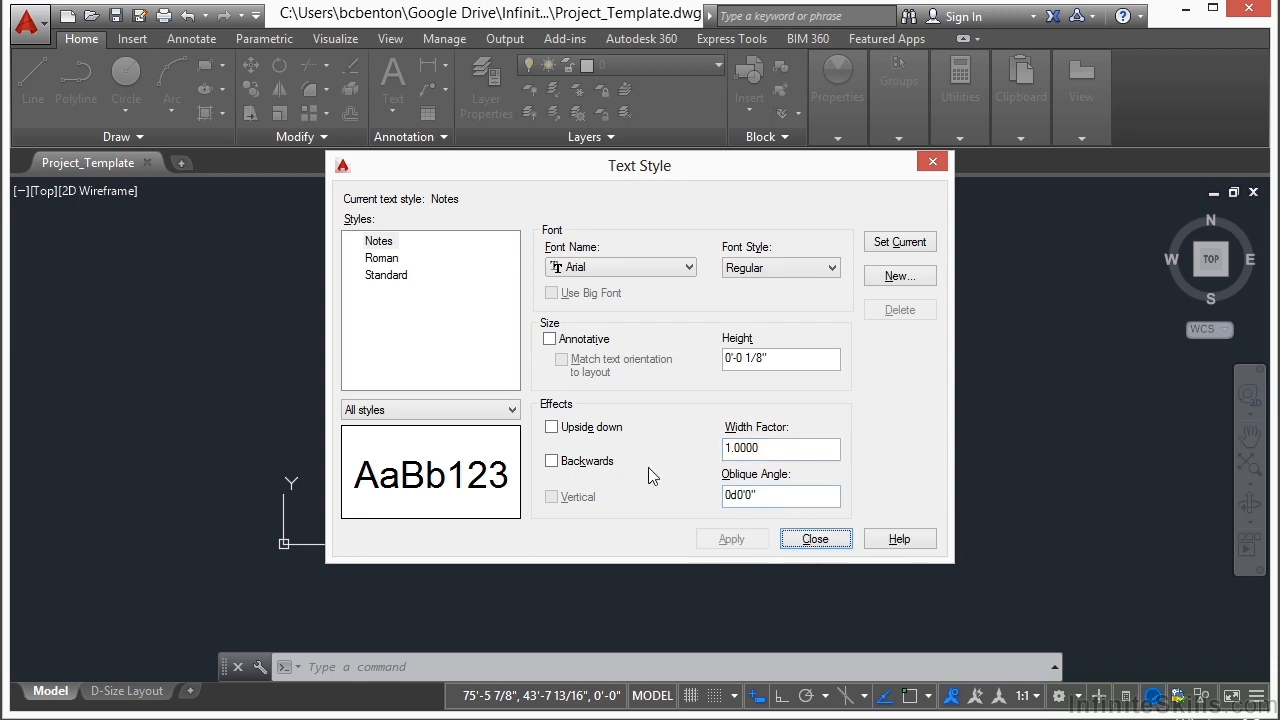
Step: Create a text style named Header with a height of 3/16" and the Bold font style
left_click(896, 277)
type("Header")
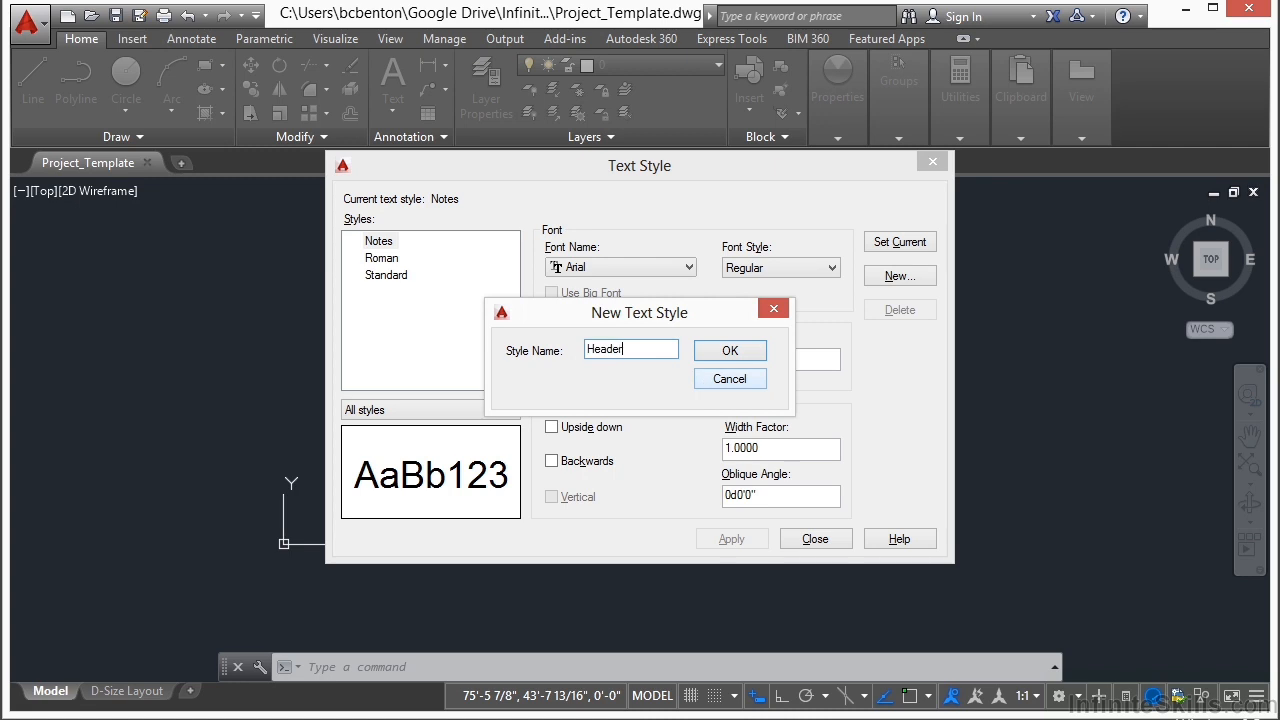
left_click(733, 354)
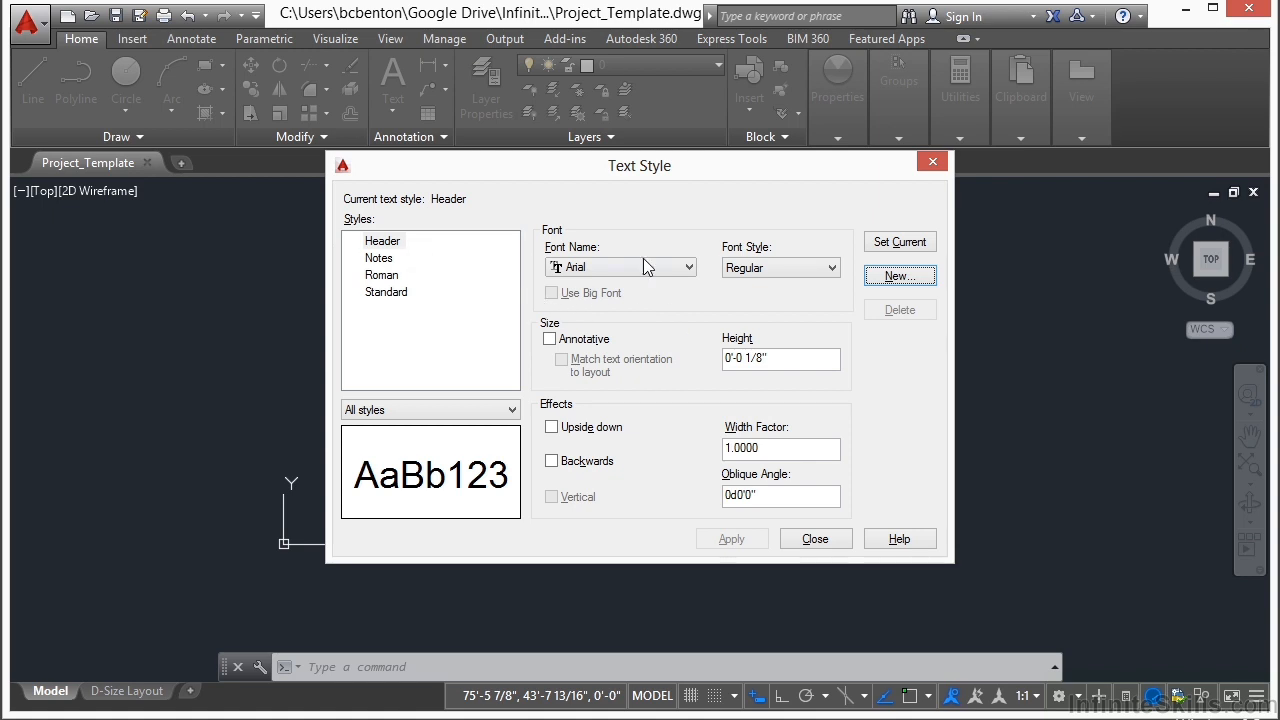
left_click(789, 365)
left_click_drag(789, 365, 726, 362)
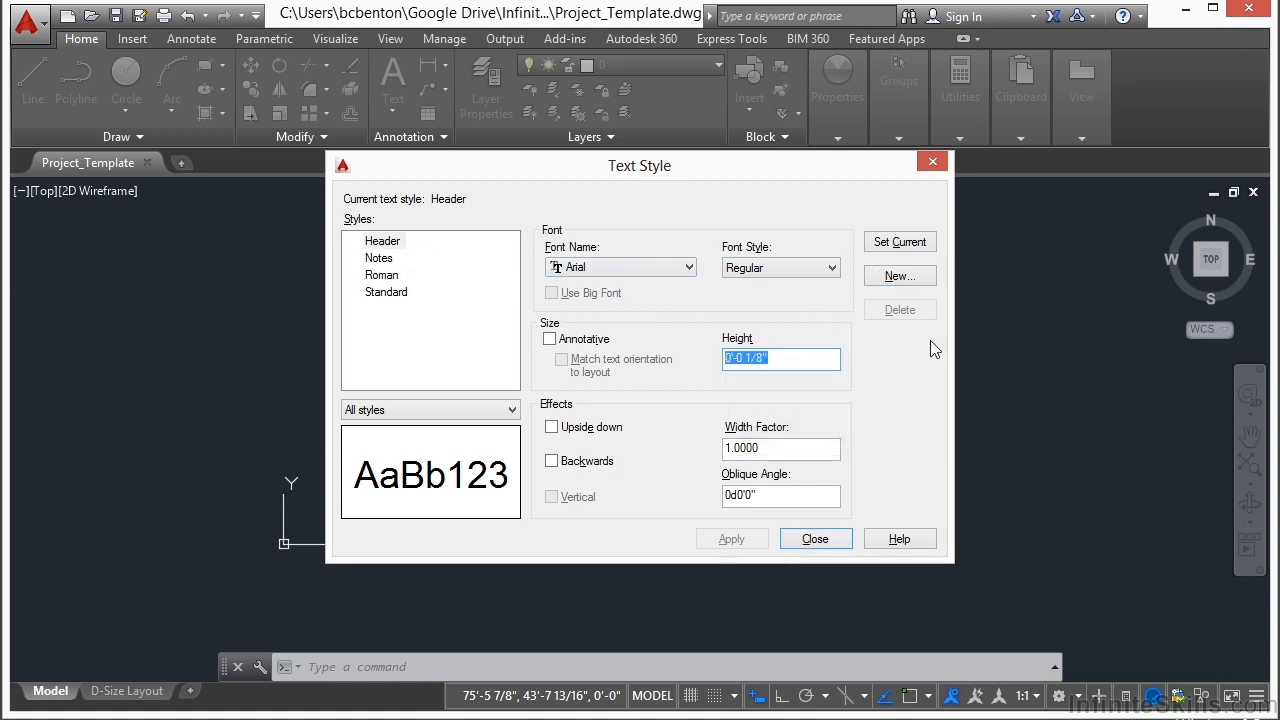
type("3/16")
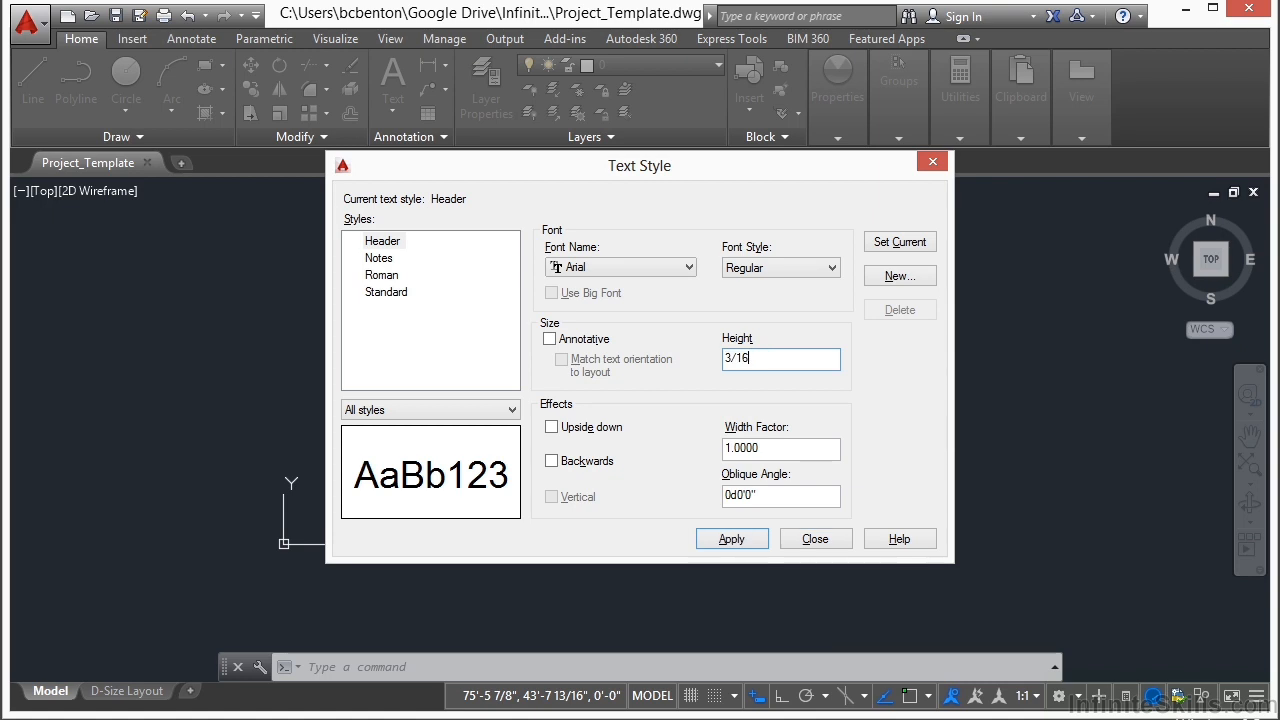
left_click(816, 270)
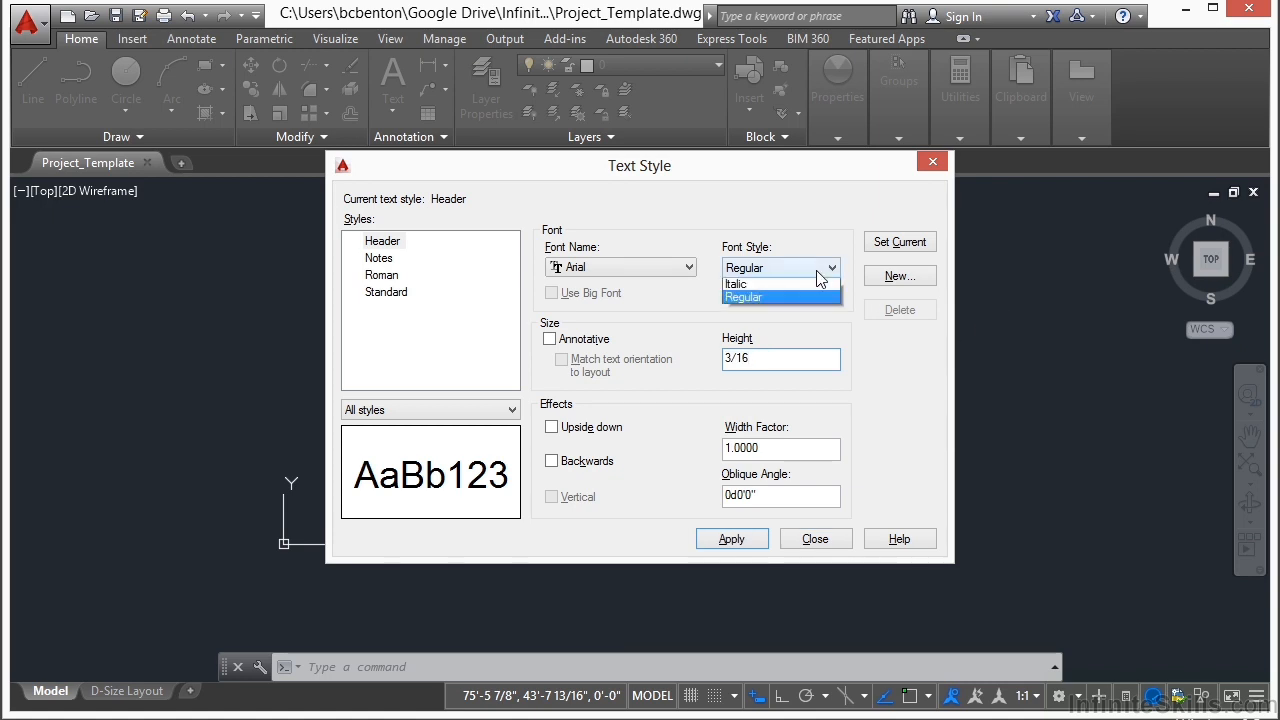
left_click(790, 286)
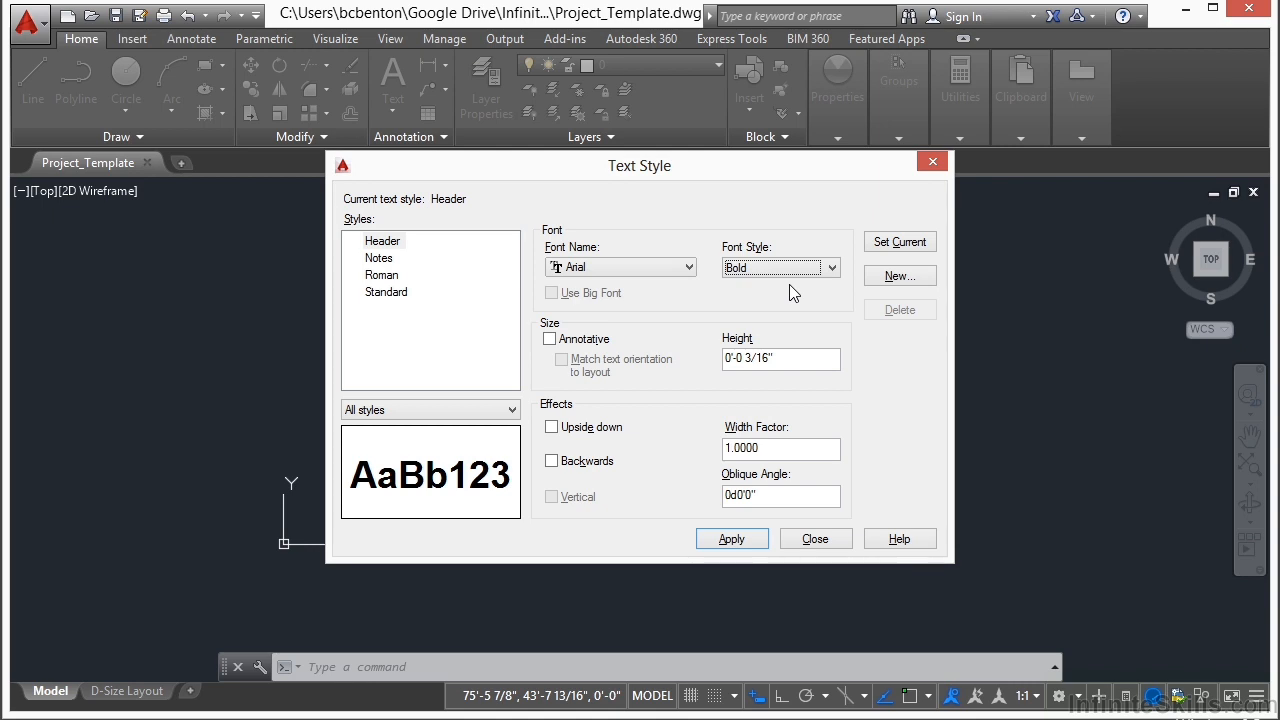
left_click(713, 539)
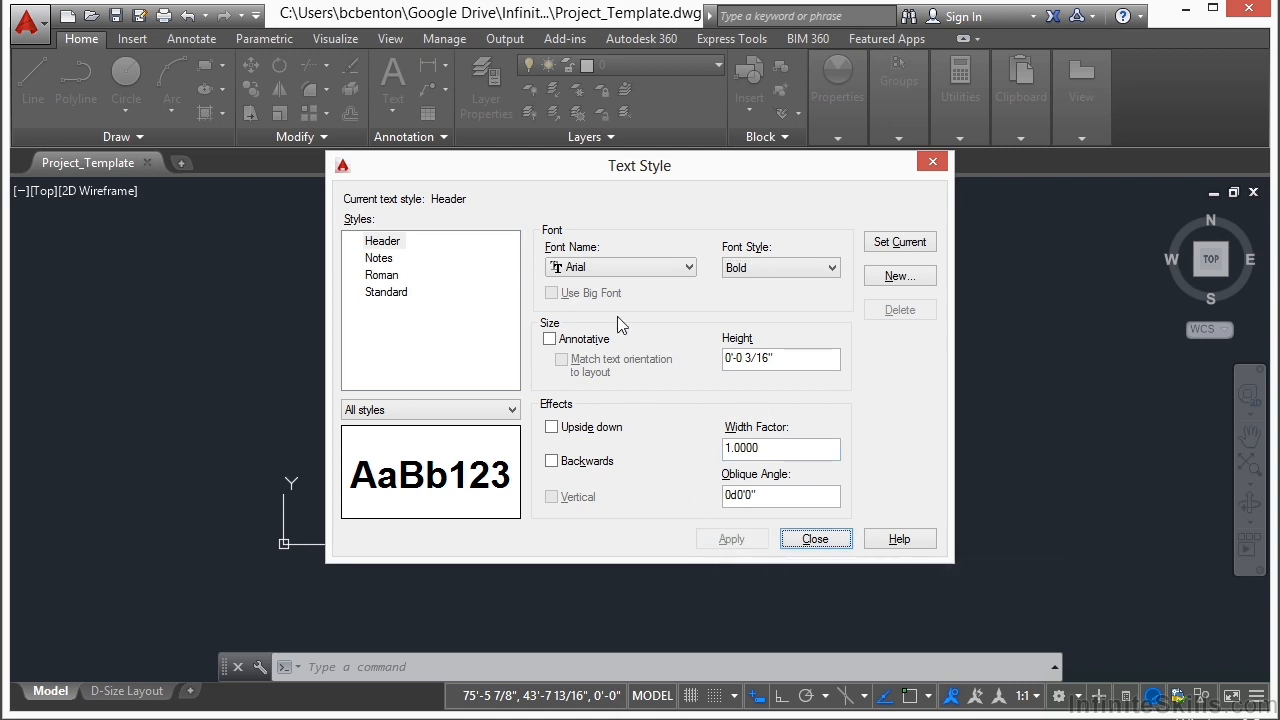
Step: Create a text style named Title with a height of 1/4", and finish editing text styles
left_click(896, 277)
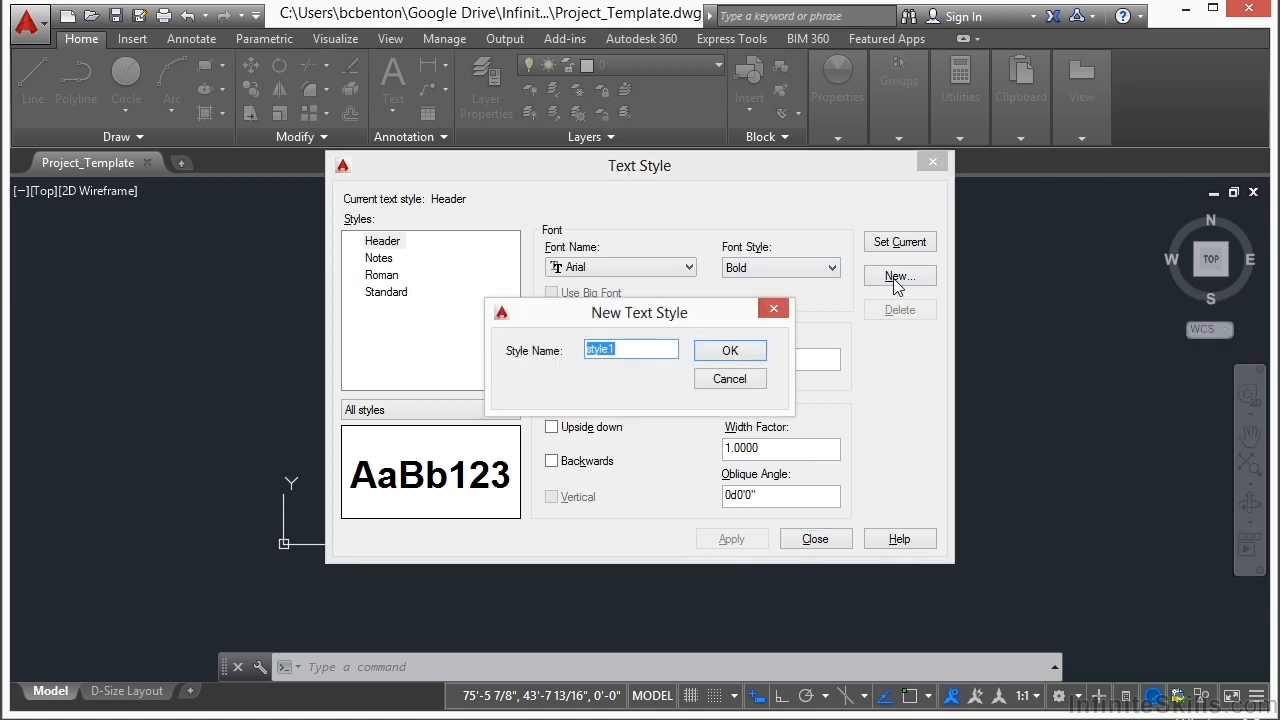
type("Title")
left_click(750, 352)
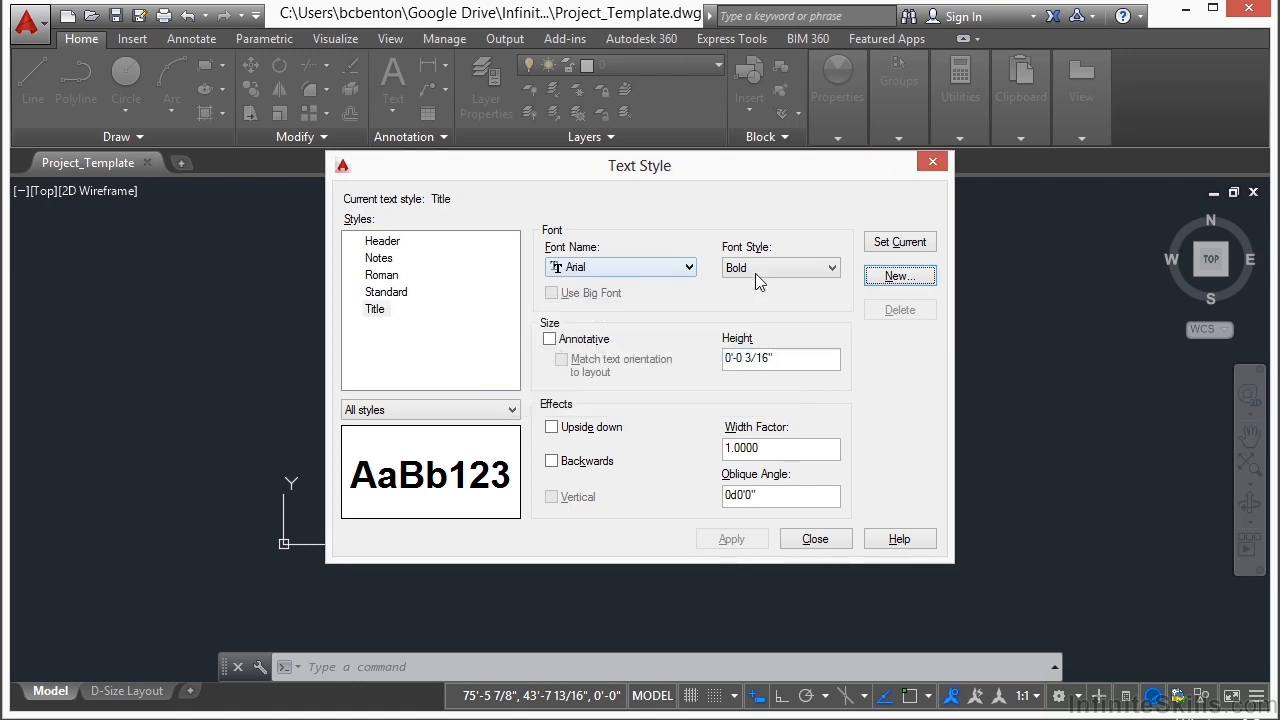
left_click_drag(800, 363, 708, 365)
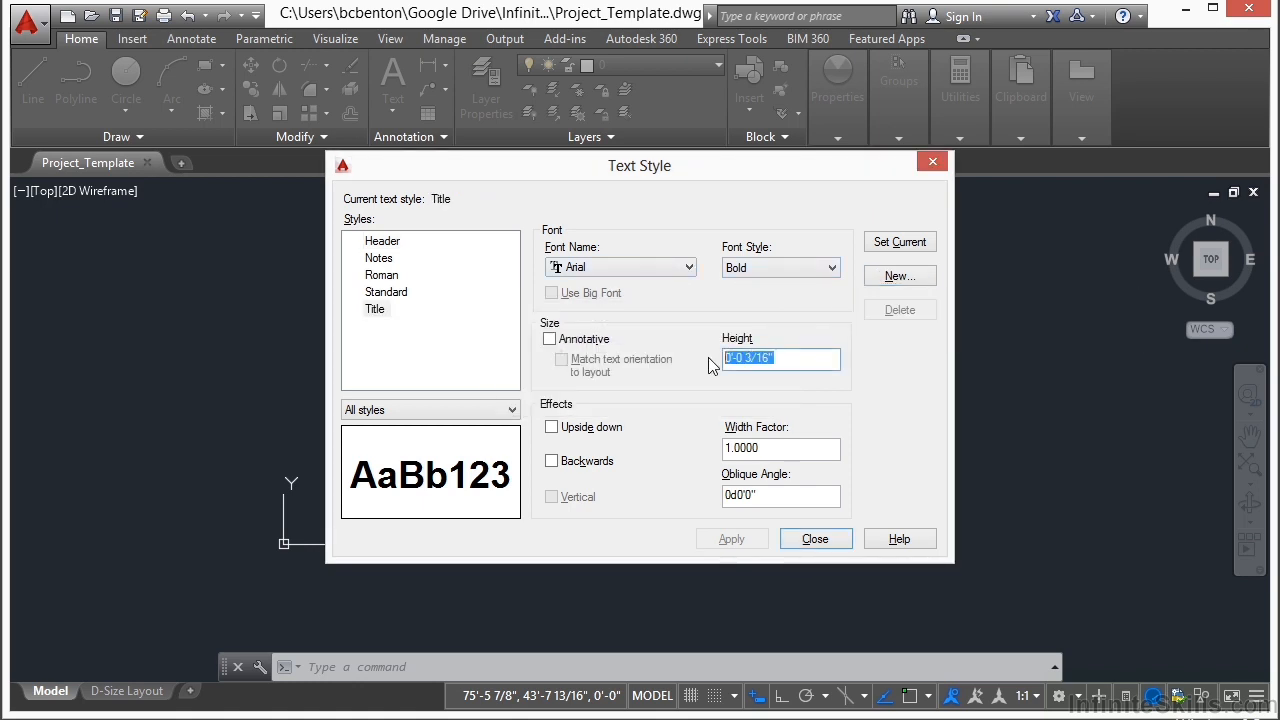
type("1/4")
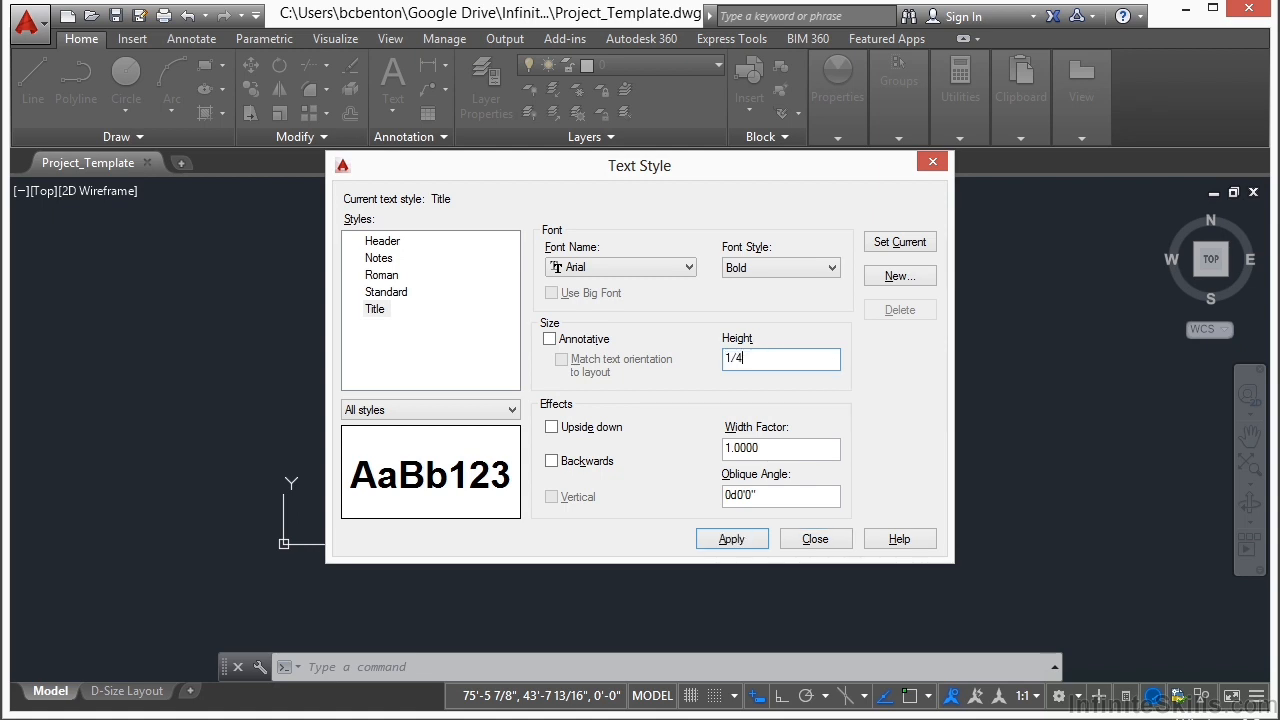
left_click(735, 540)
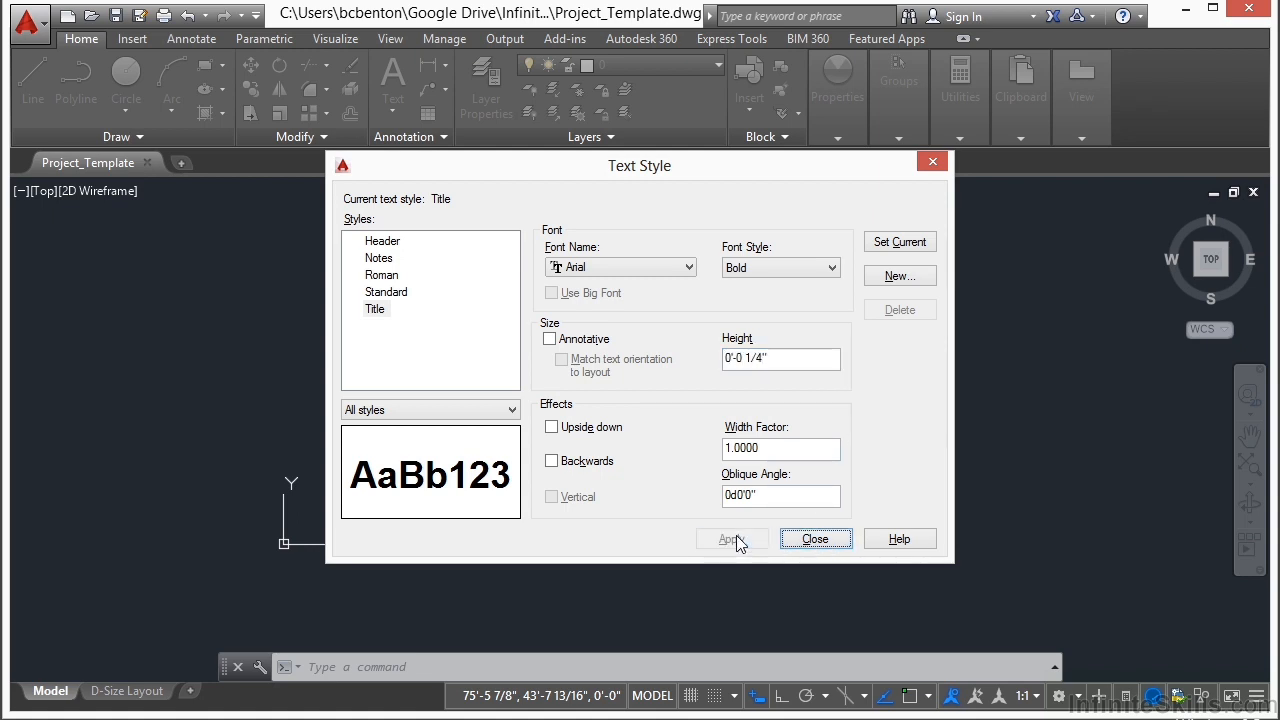
left_click(815, 540)
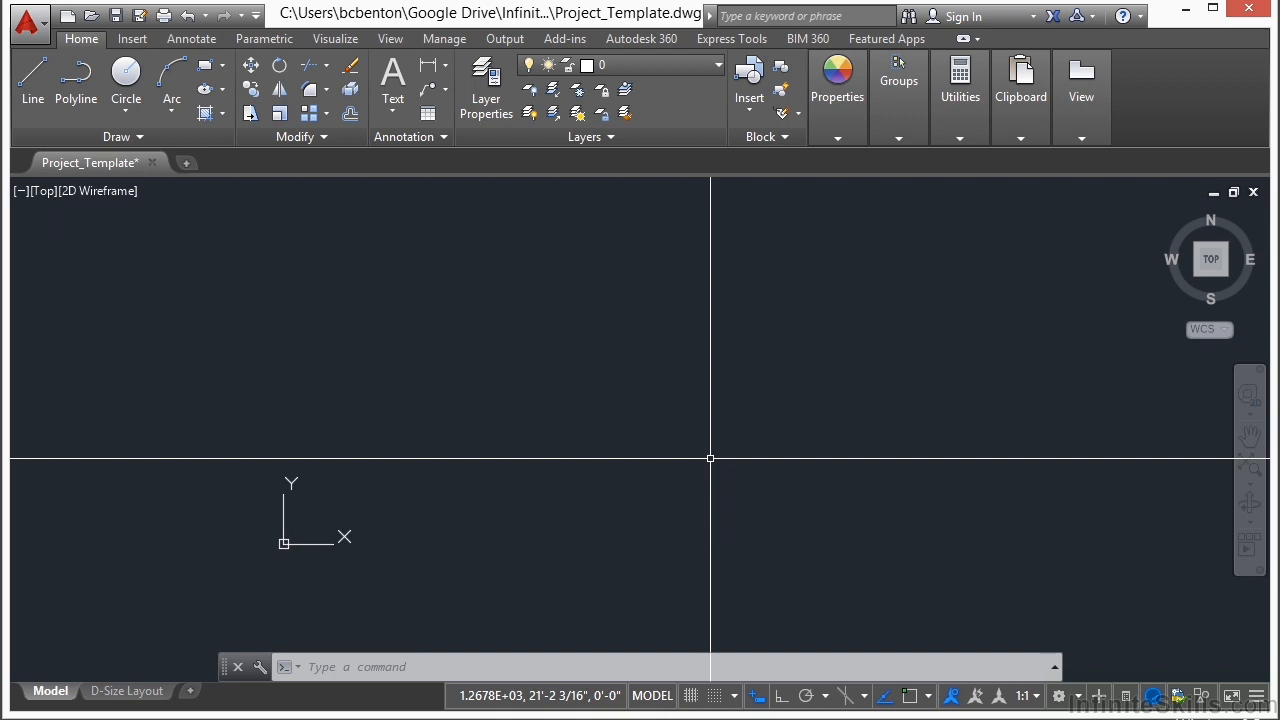
Step: Start a new dimension style named Arch-Project based on Standard and continue to its settings
left_click(190, 42)
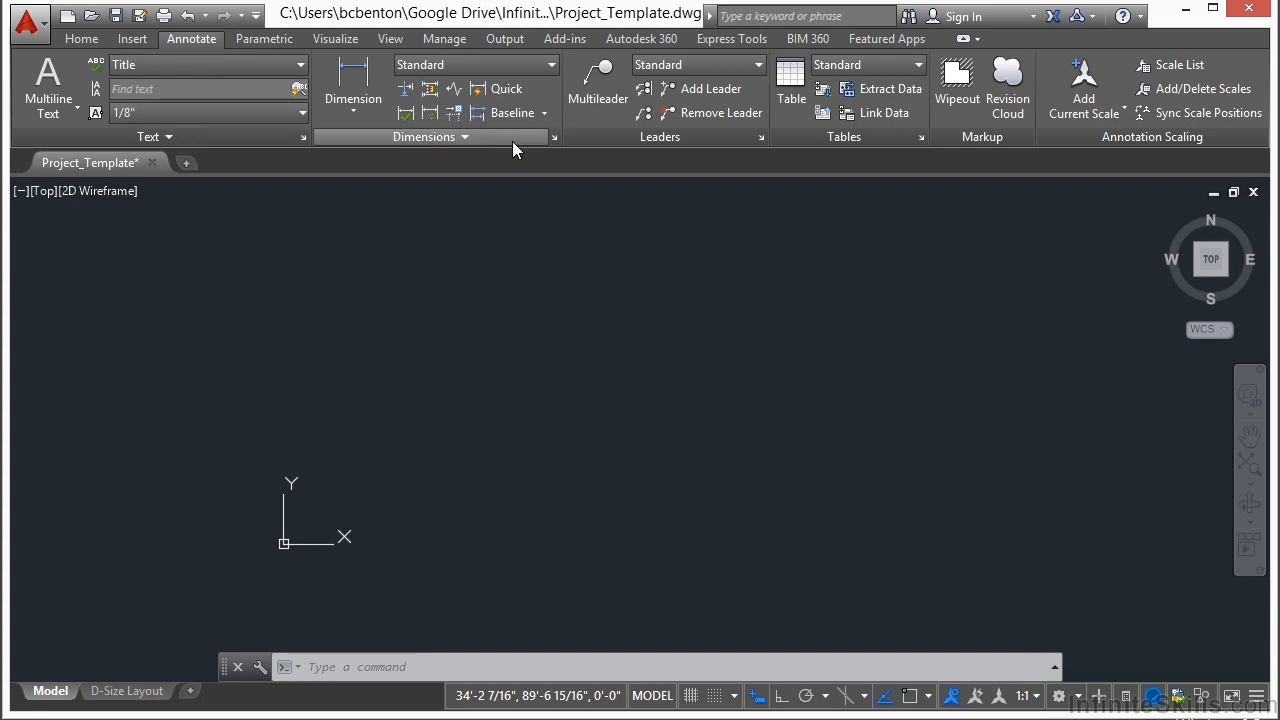
left_click(555, 140)
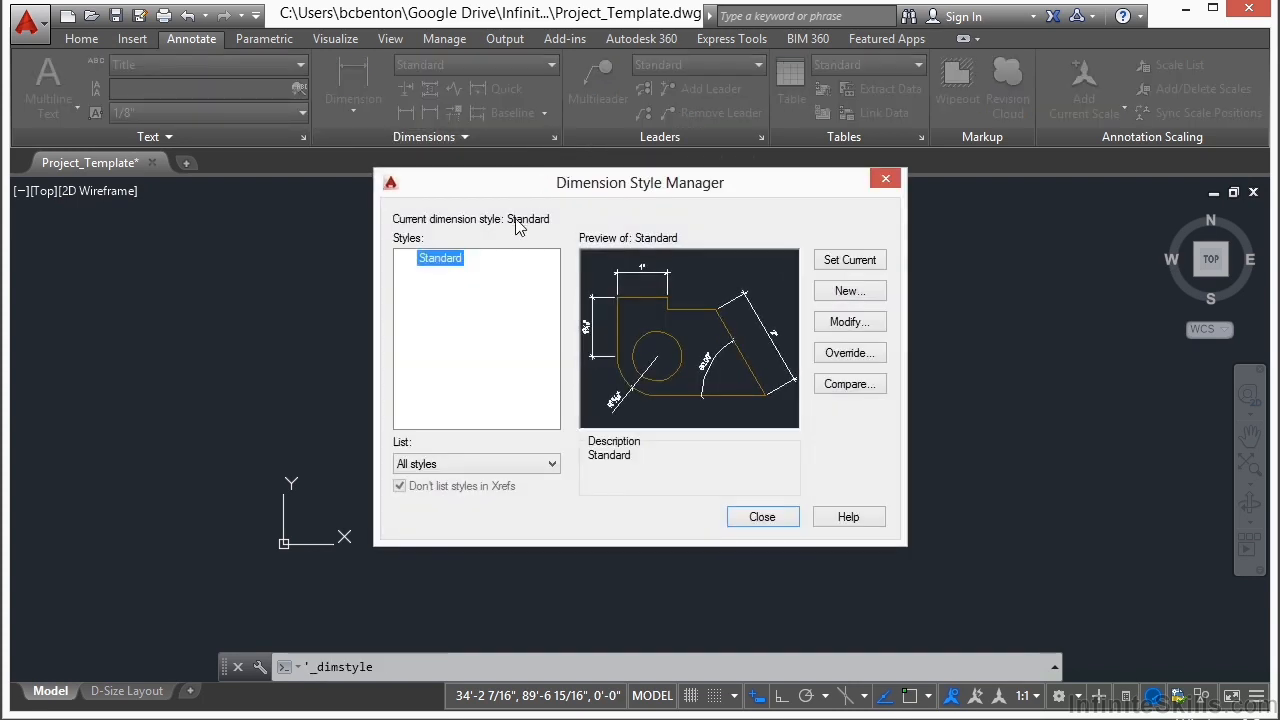
left_click(848, 291)
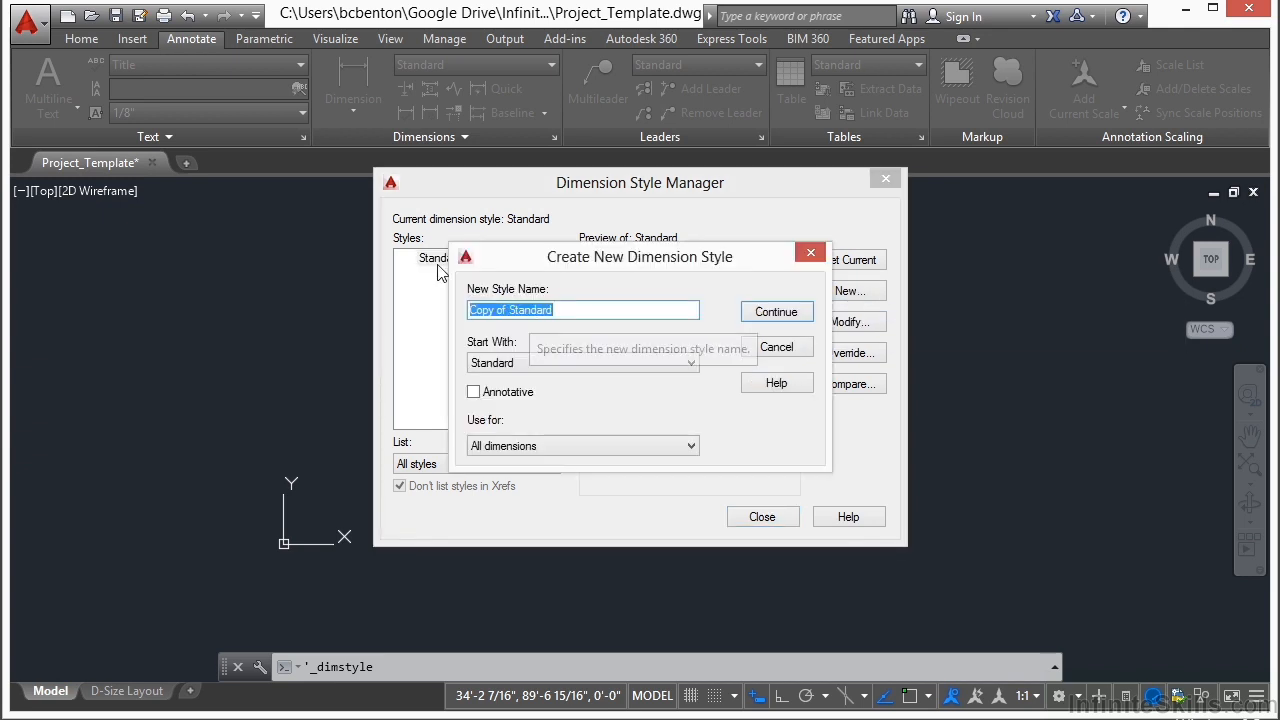
type("Arch-Project")
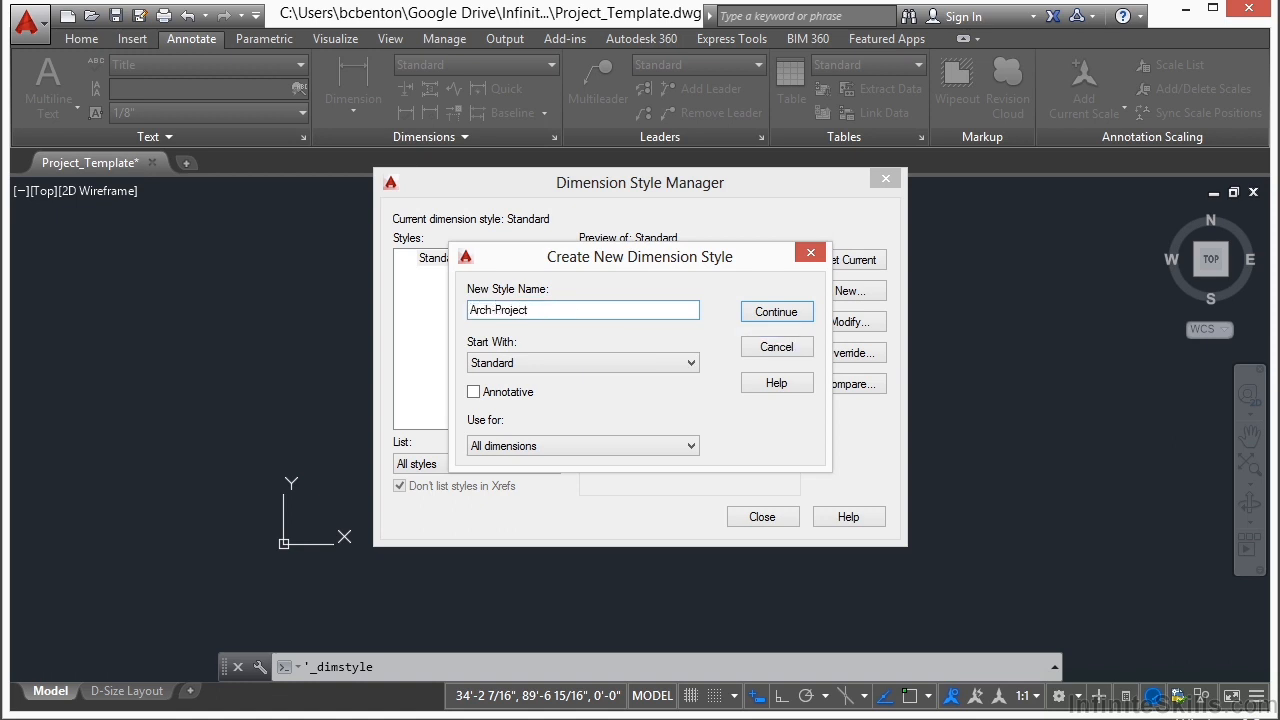
left_click(776, 312)
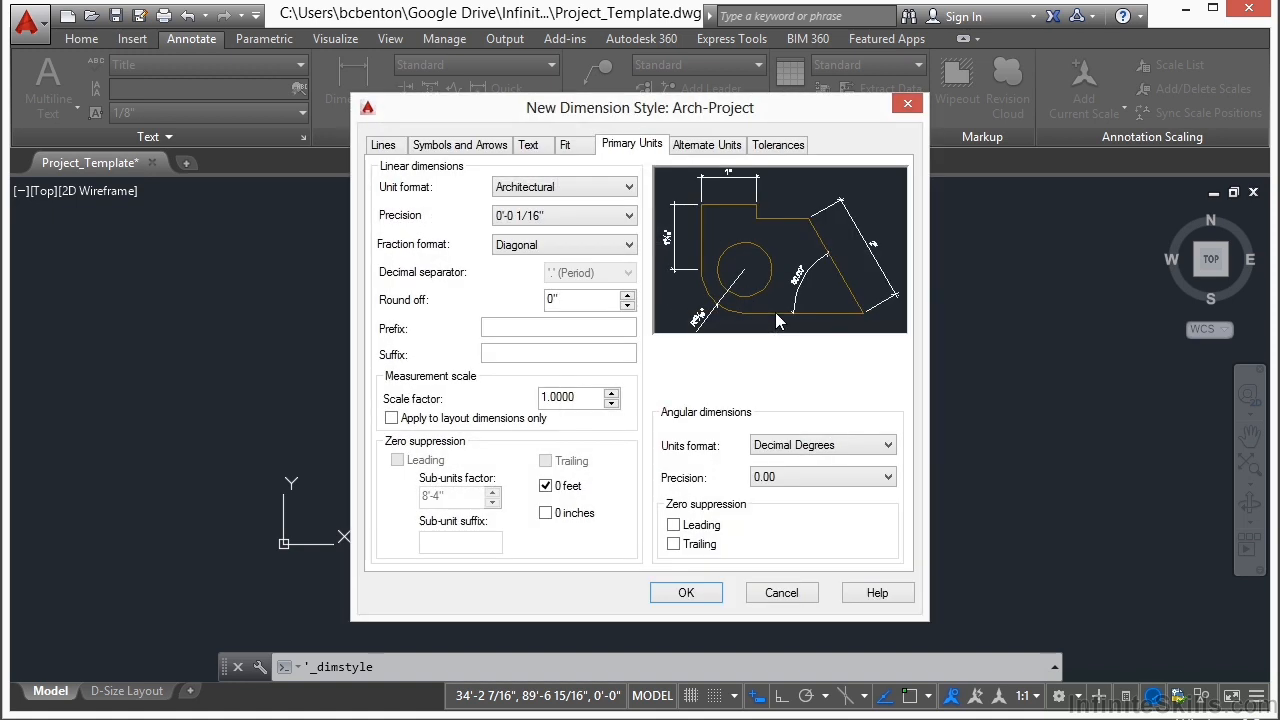
Step: Set the color, linetype and lineweight of the Arch-Project dimension lines to ByLayer
left_click(389, 146)
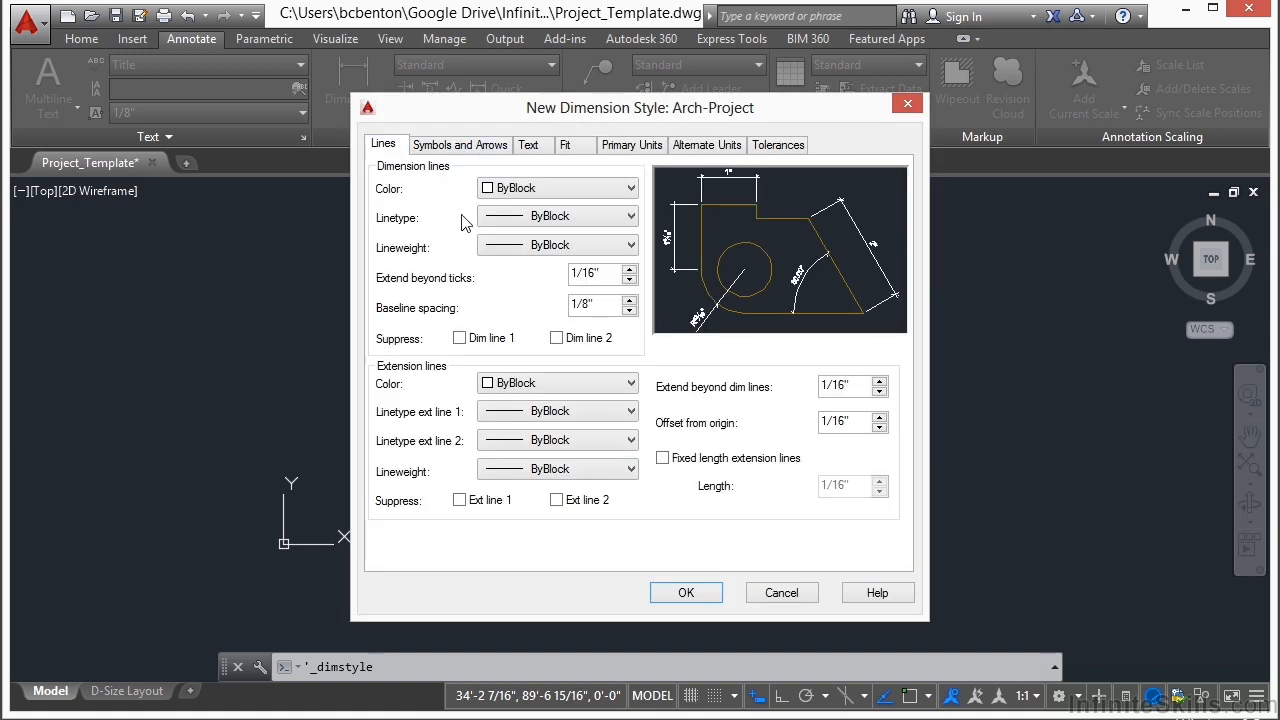
left_click(630, 189)
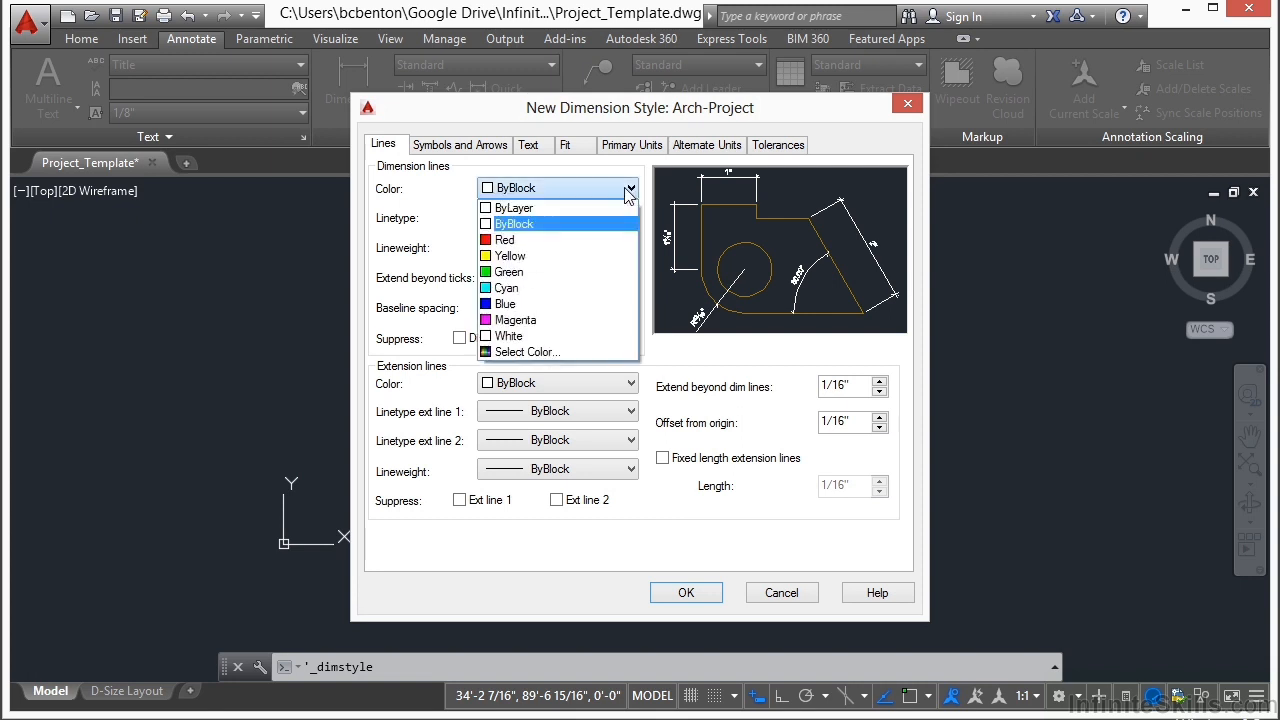
left_click(585, 207)
left_click(587, 217)
left_click(587, 235)
left_click(578, 247)
left_click(570, 263)
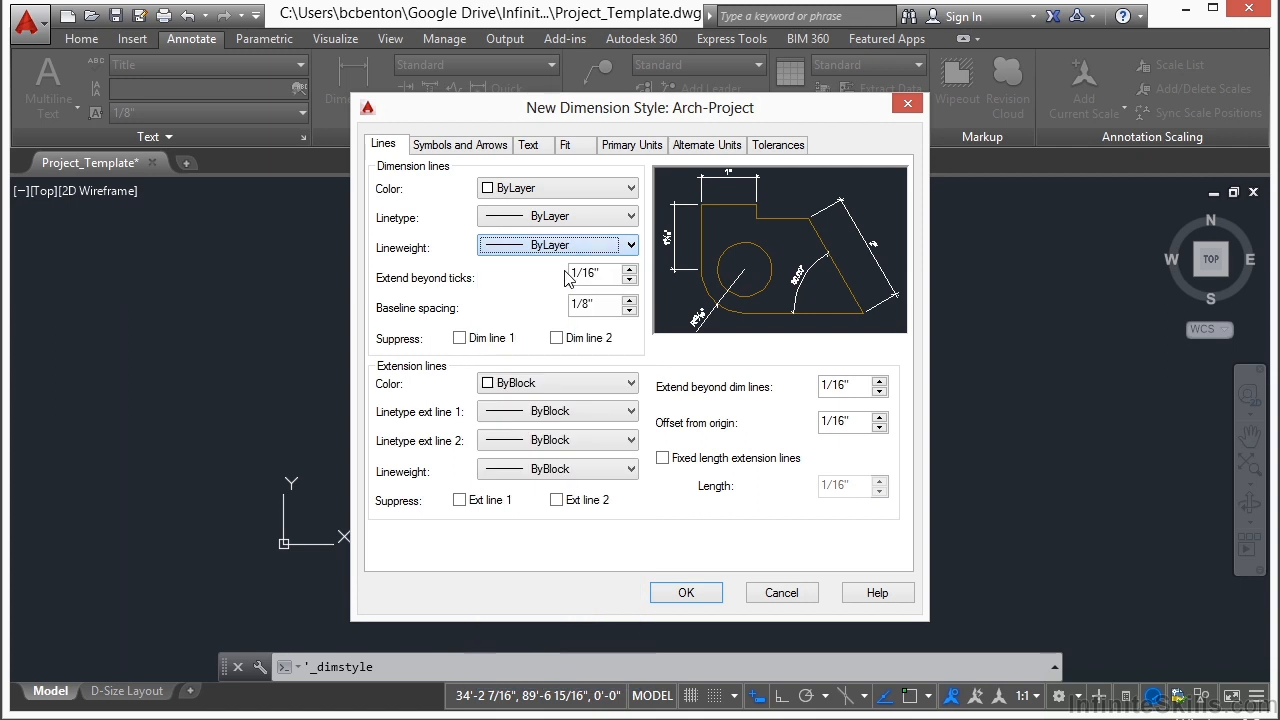
Step: Set the extension lines' color, both extension linetypes and the lineweight to ByLayer
left_click(630, 383)
left_click(615, 398)
left_click(622, 411)
left_click(600, 433)
left_click(606, 440)
left_click(585, 459)
left_click(580, 470)
left_click(570, 34)
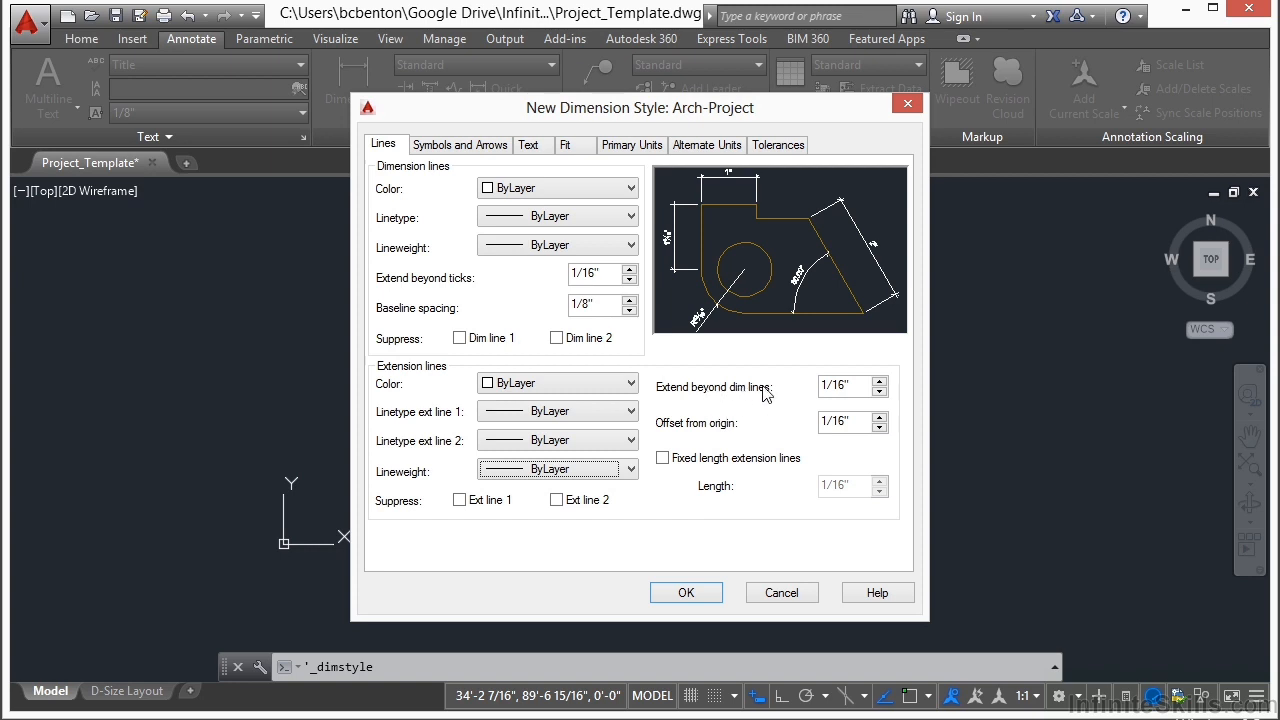
Step: Set the extension lines' extension beyond the dimension lines and their offset from origin to 0
double_click(852, 390)
type("0")
double_click(870, 432)
type("0")
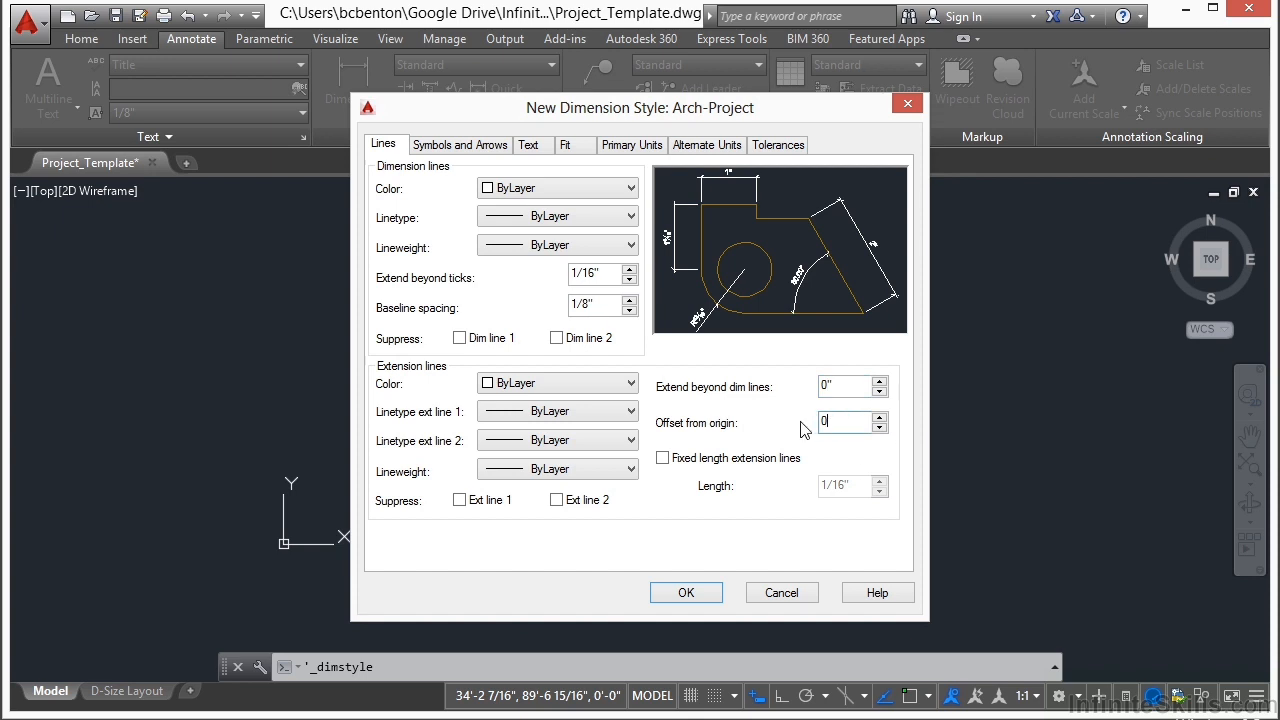
Step: Assign the Notes text style and ByLayer text color to the dimension text, then save Arch-Project and finish managing dimension styles
left_click(458, 144)
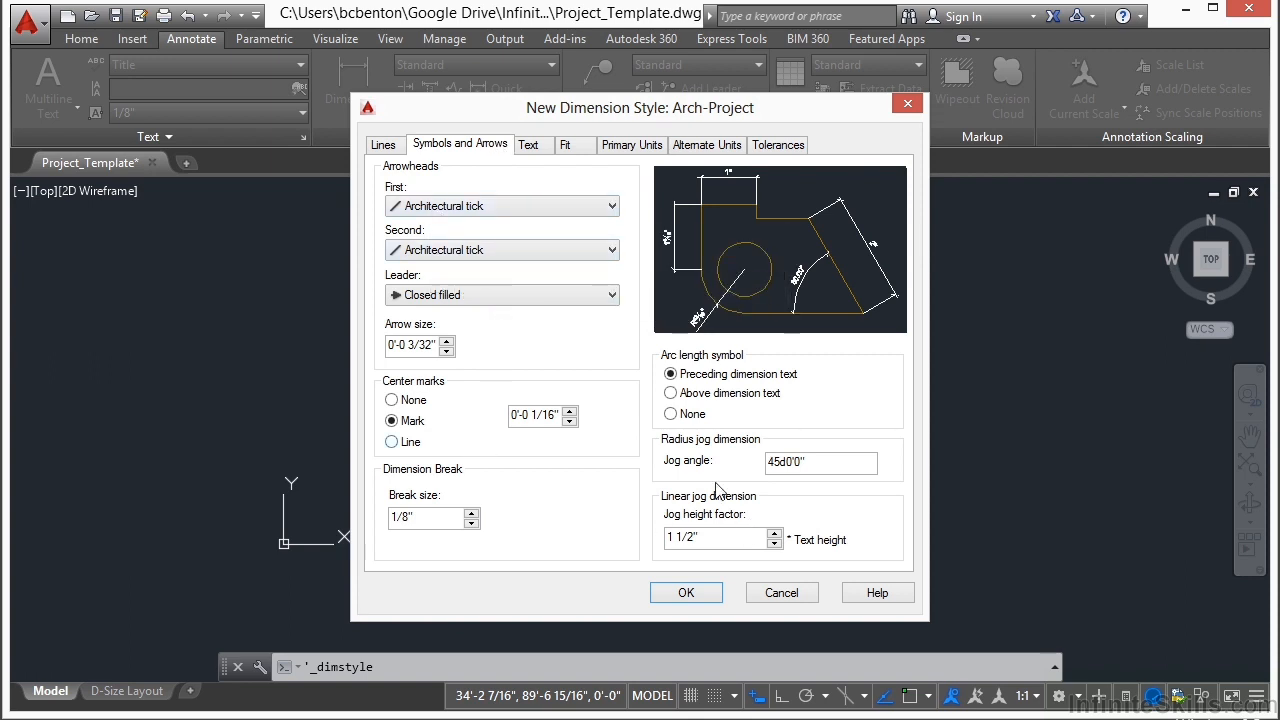
left_click(530, 145)
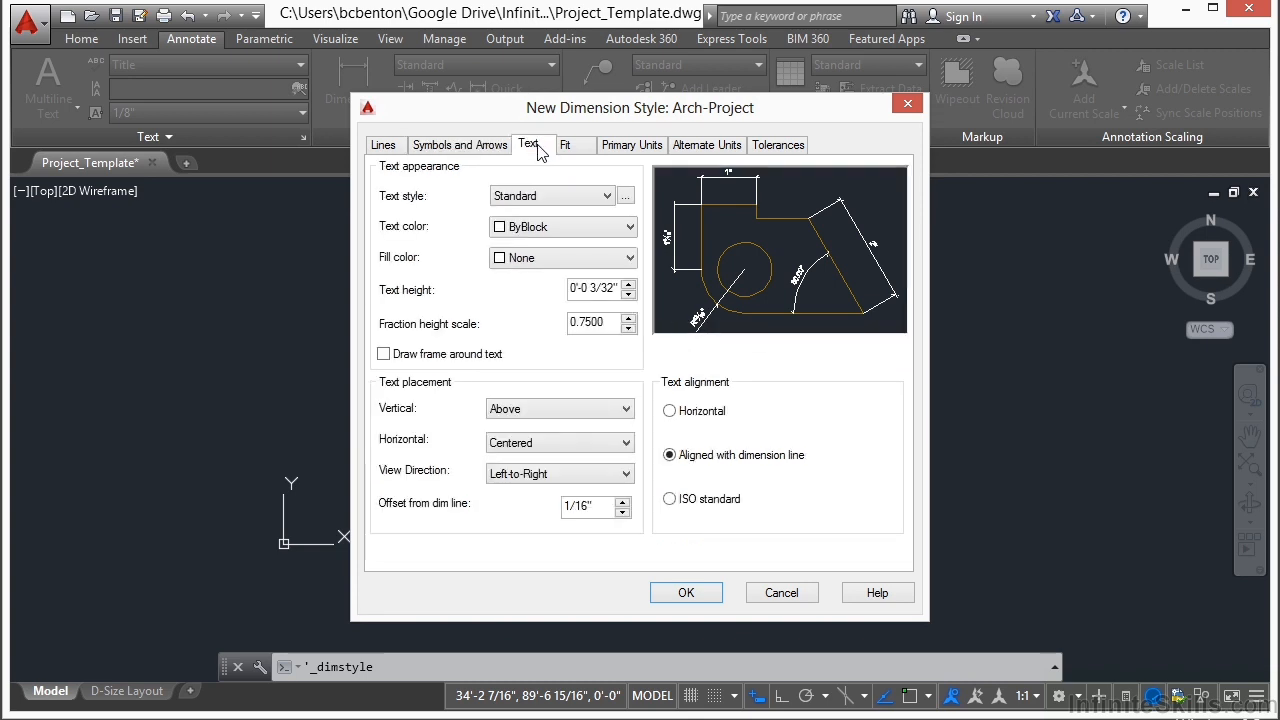
left_click(600, 197)
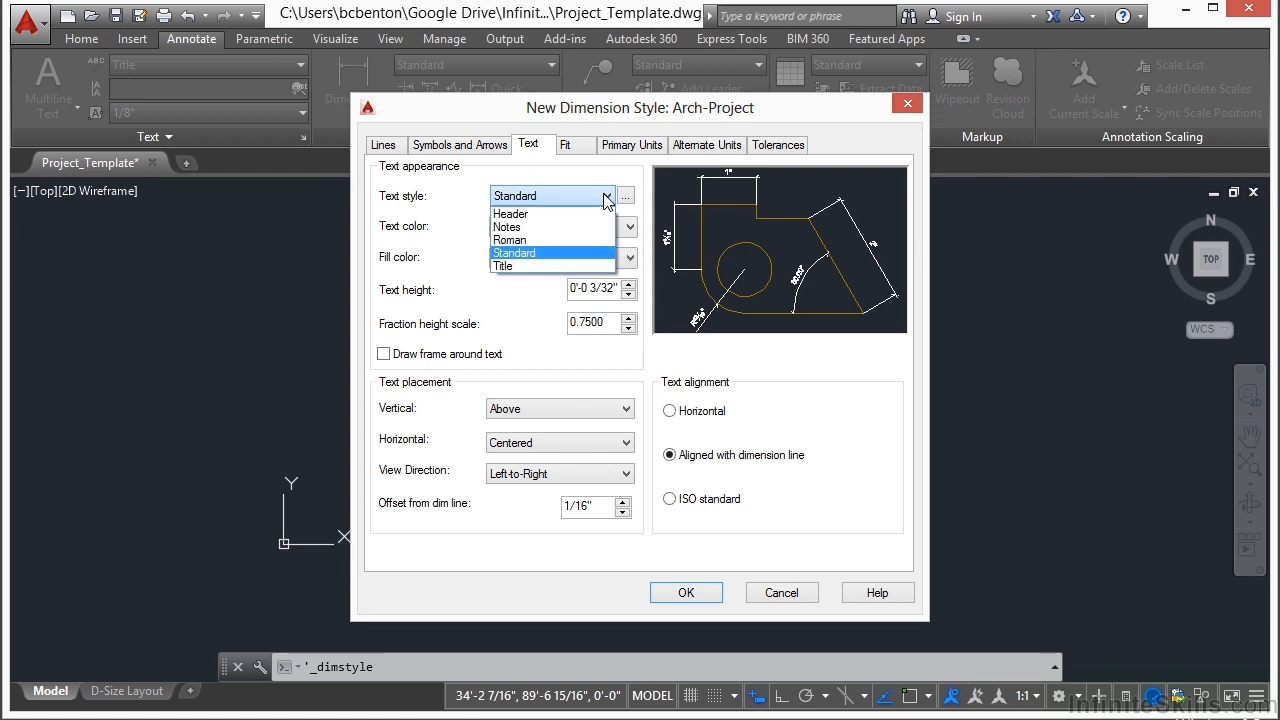
left_click(510, 227)
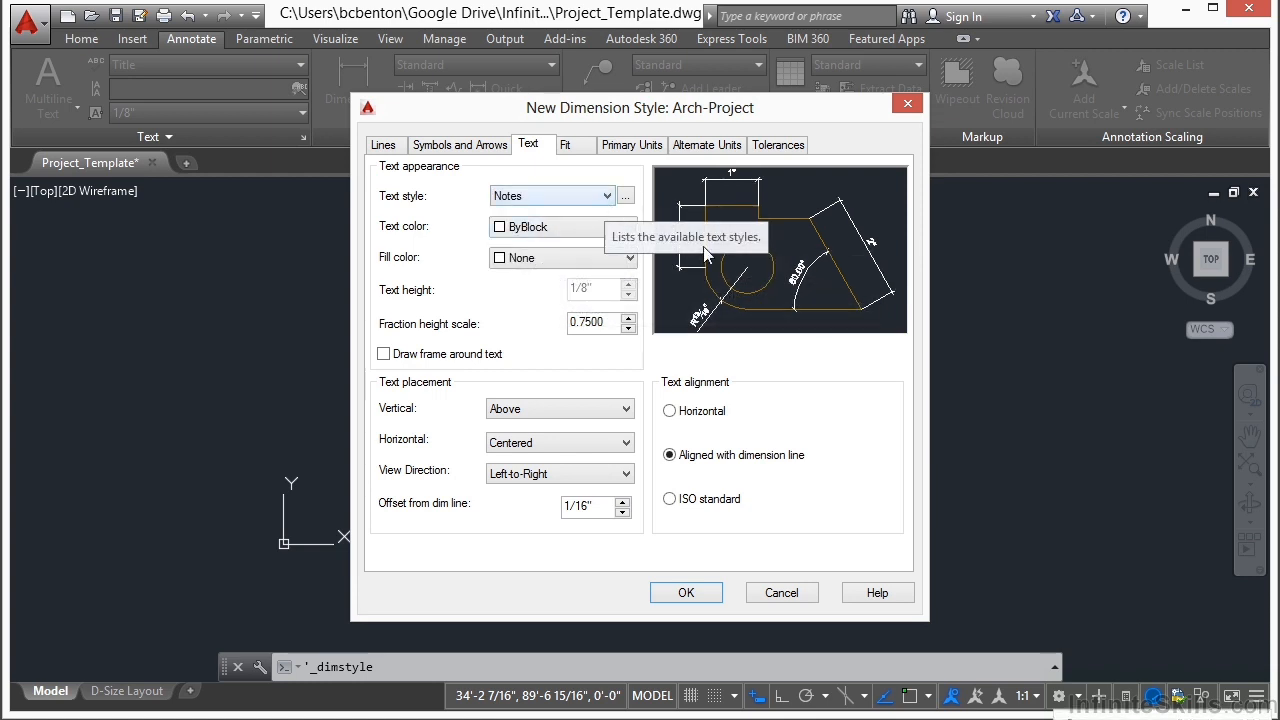
left_click(624, 227)
left_click(601, 248)
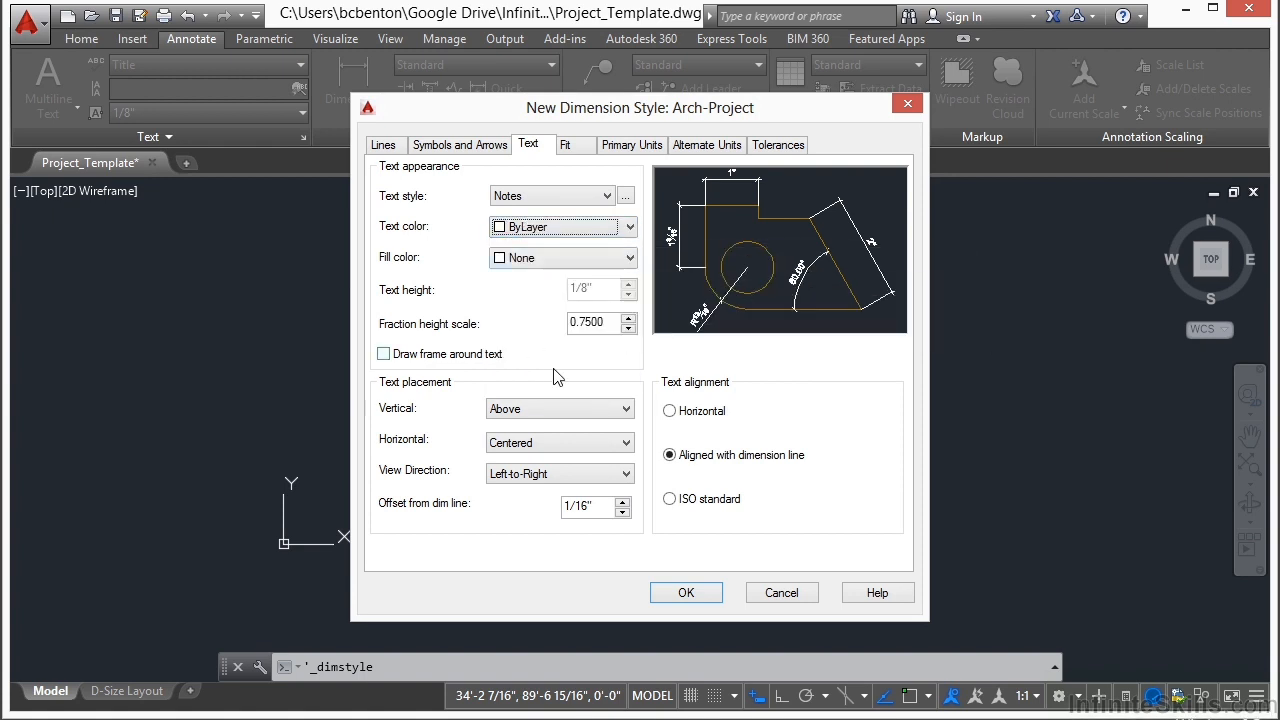
left_click(698, 596)
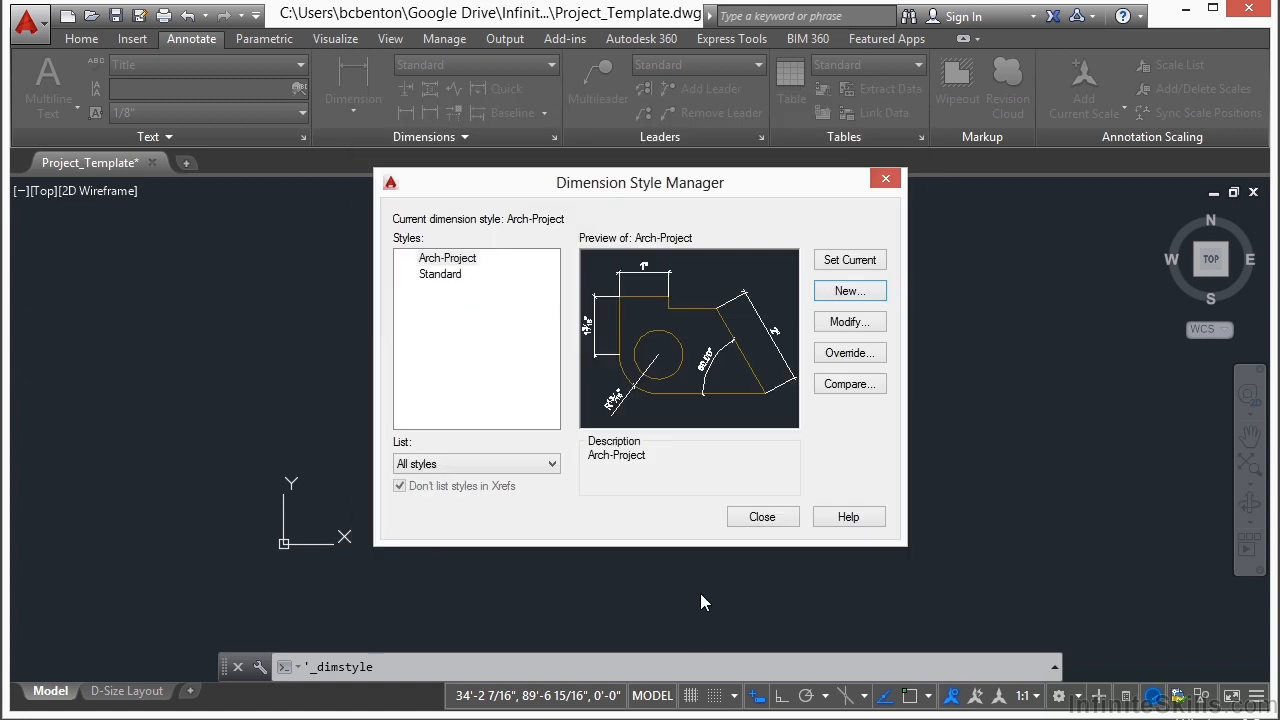
left_click(760, 516)
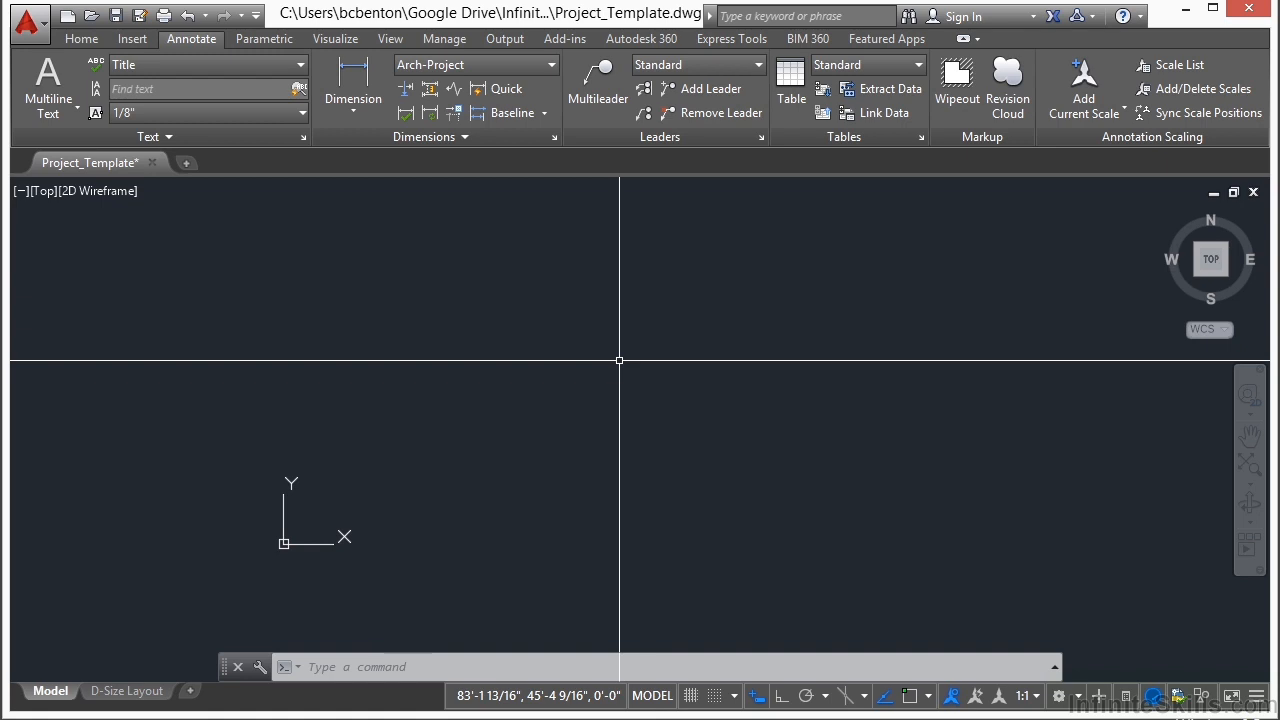
Step: Make Notes the current text style for the drawing
left_click(533, 69)
left_click(478, 142)
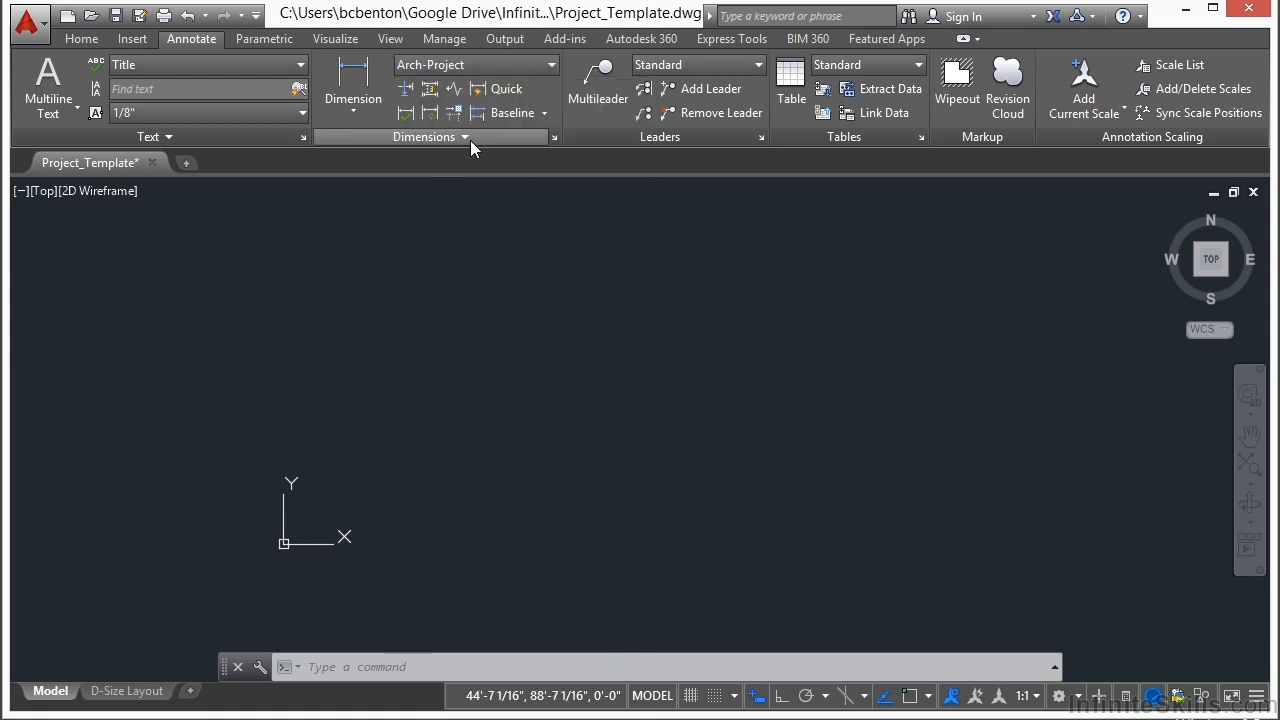
left_click(299, 65)
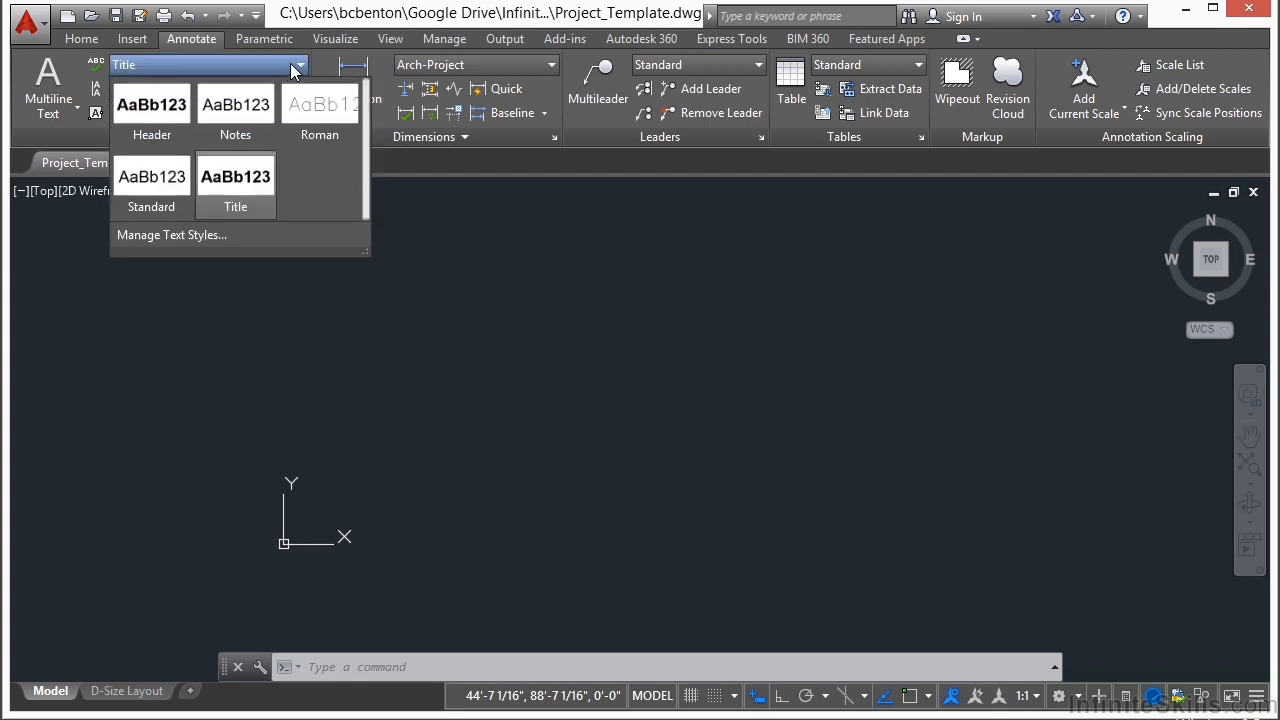
left_click(232, 108)
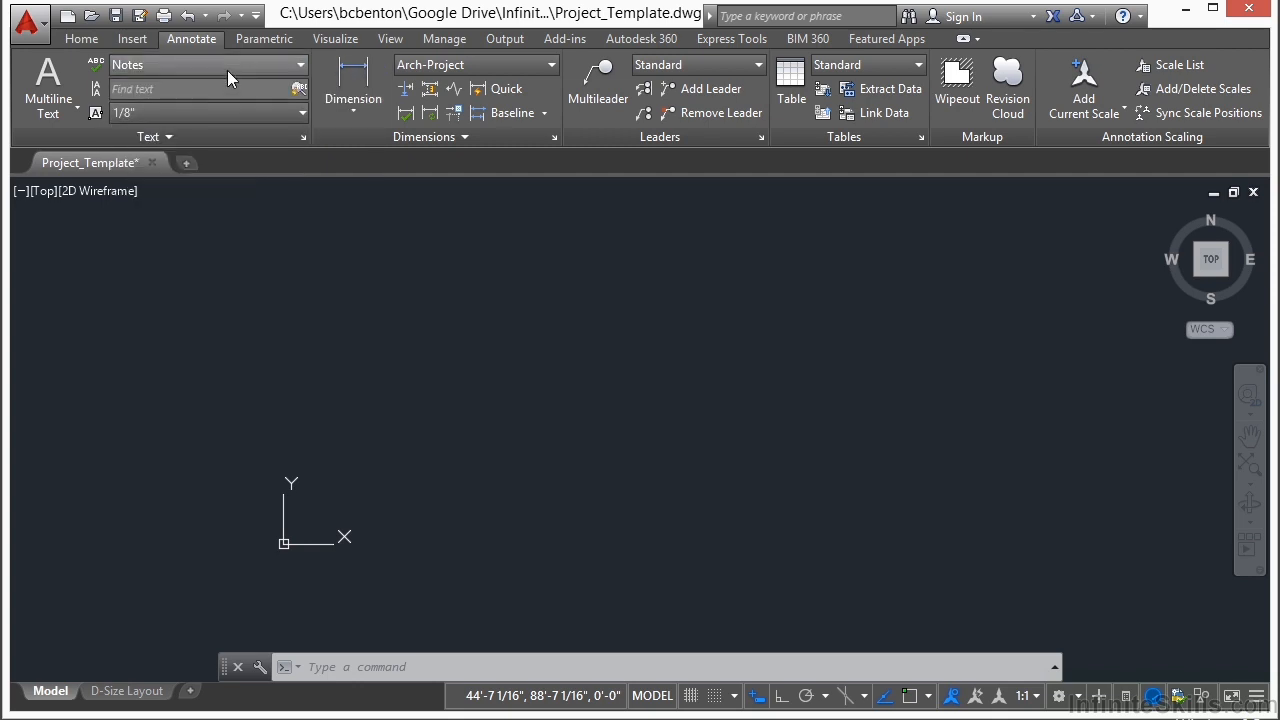